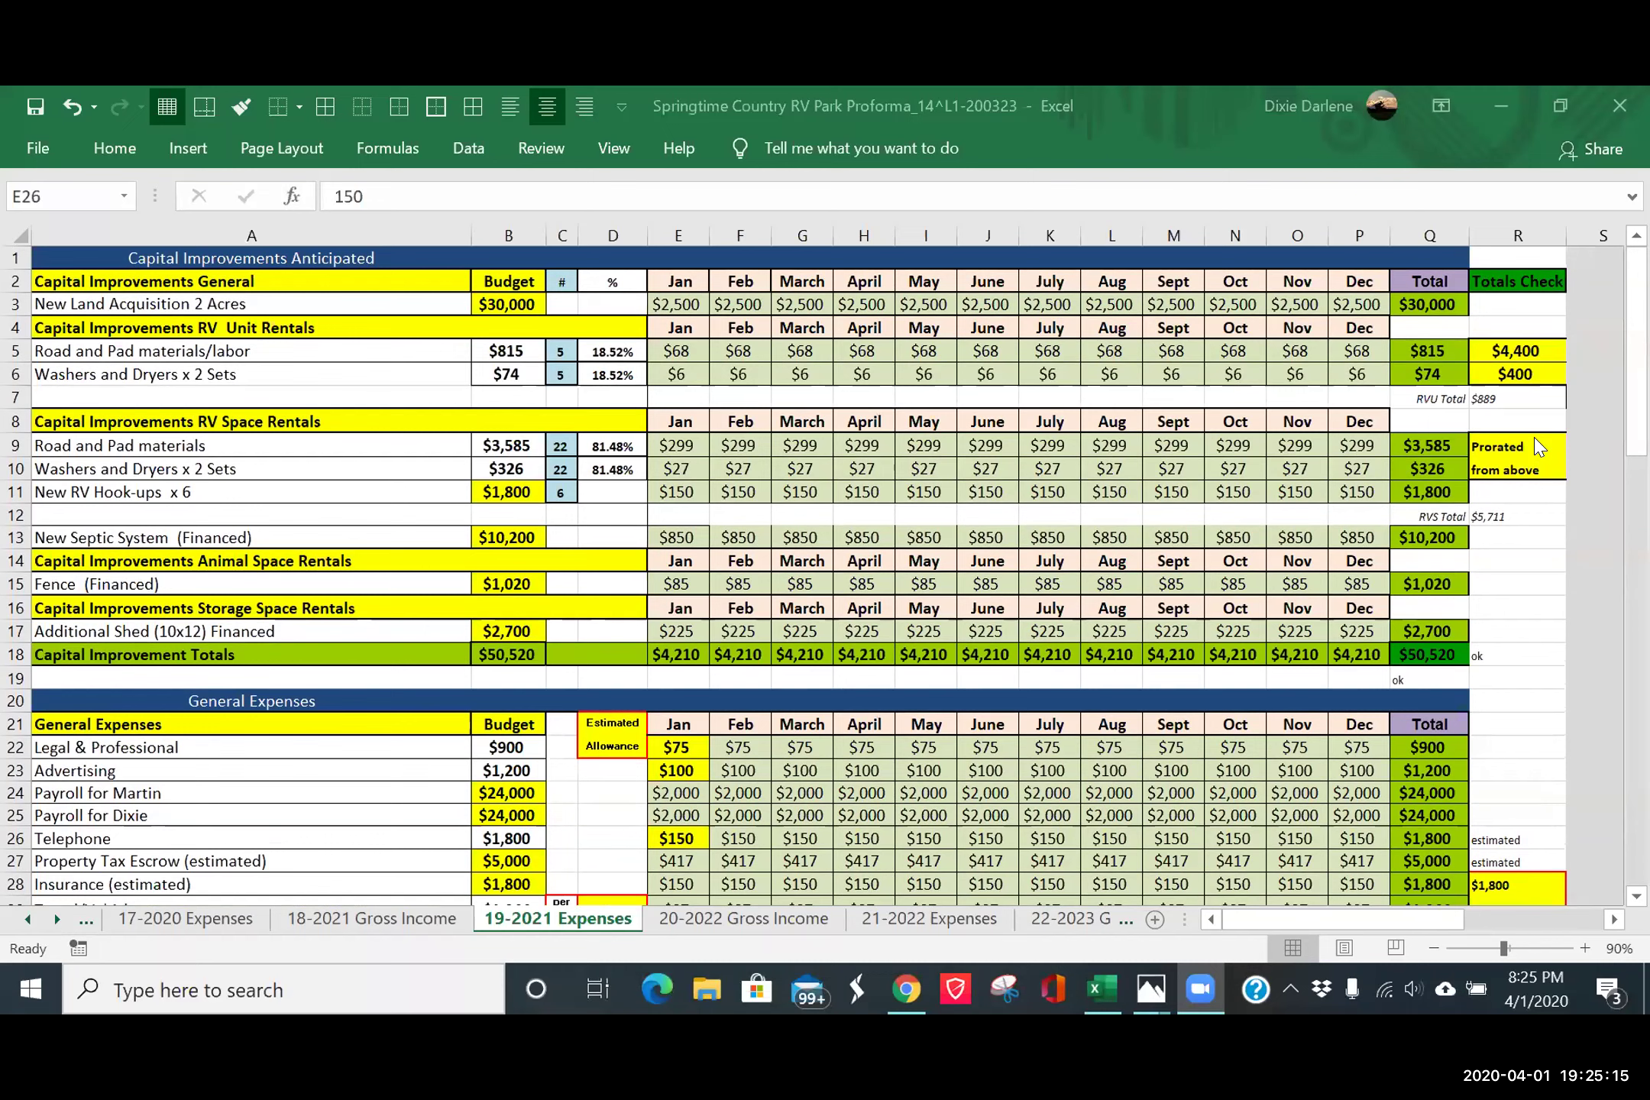
- Open the 1-Table of Contents worksheet at the start of the workbook
click(27, 919)
click(28, 919)
click(27, 919)
click(27, 919)
click(28, 919)
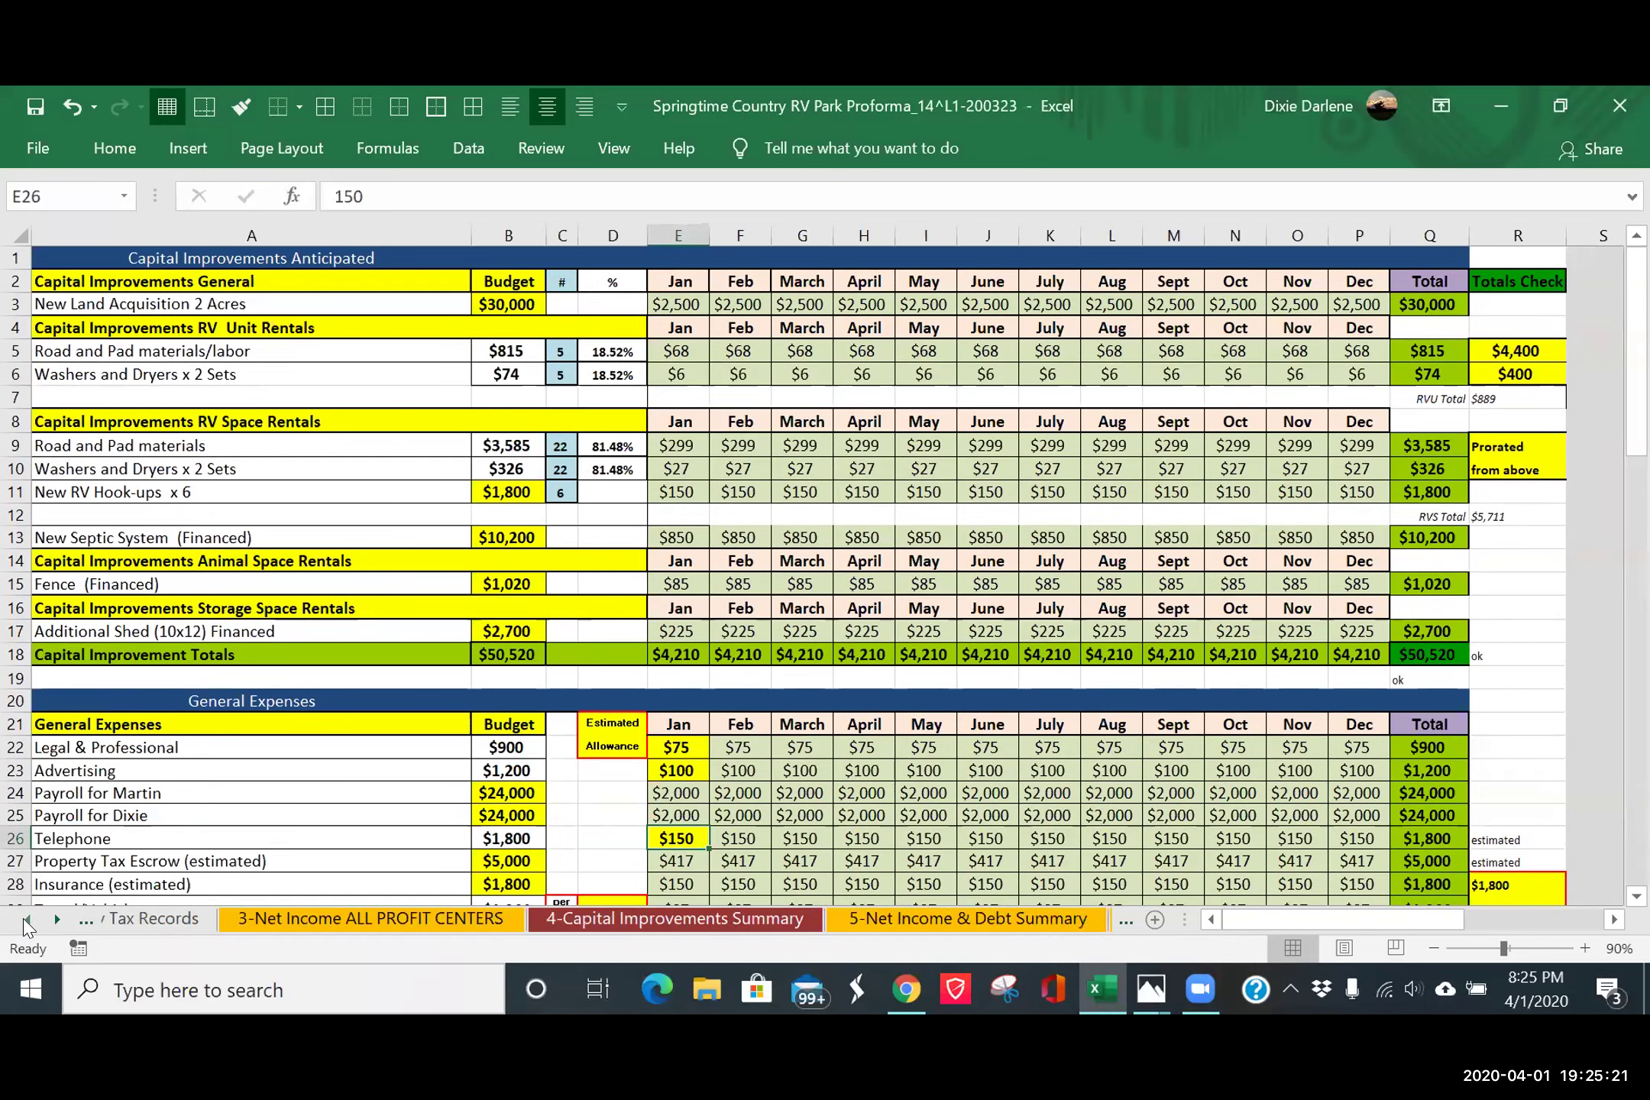
click(27, 919)
click(170, 919)
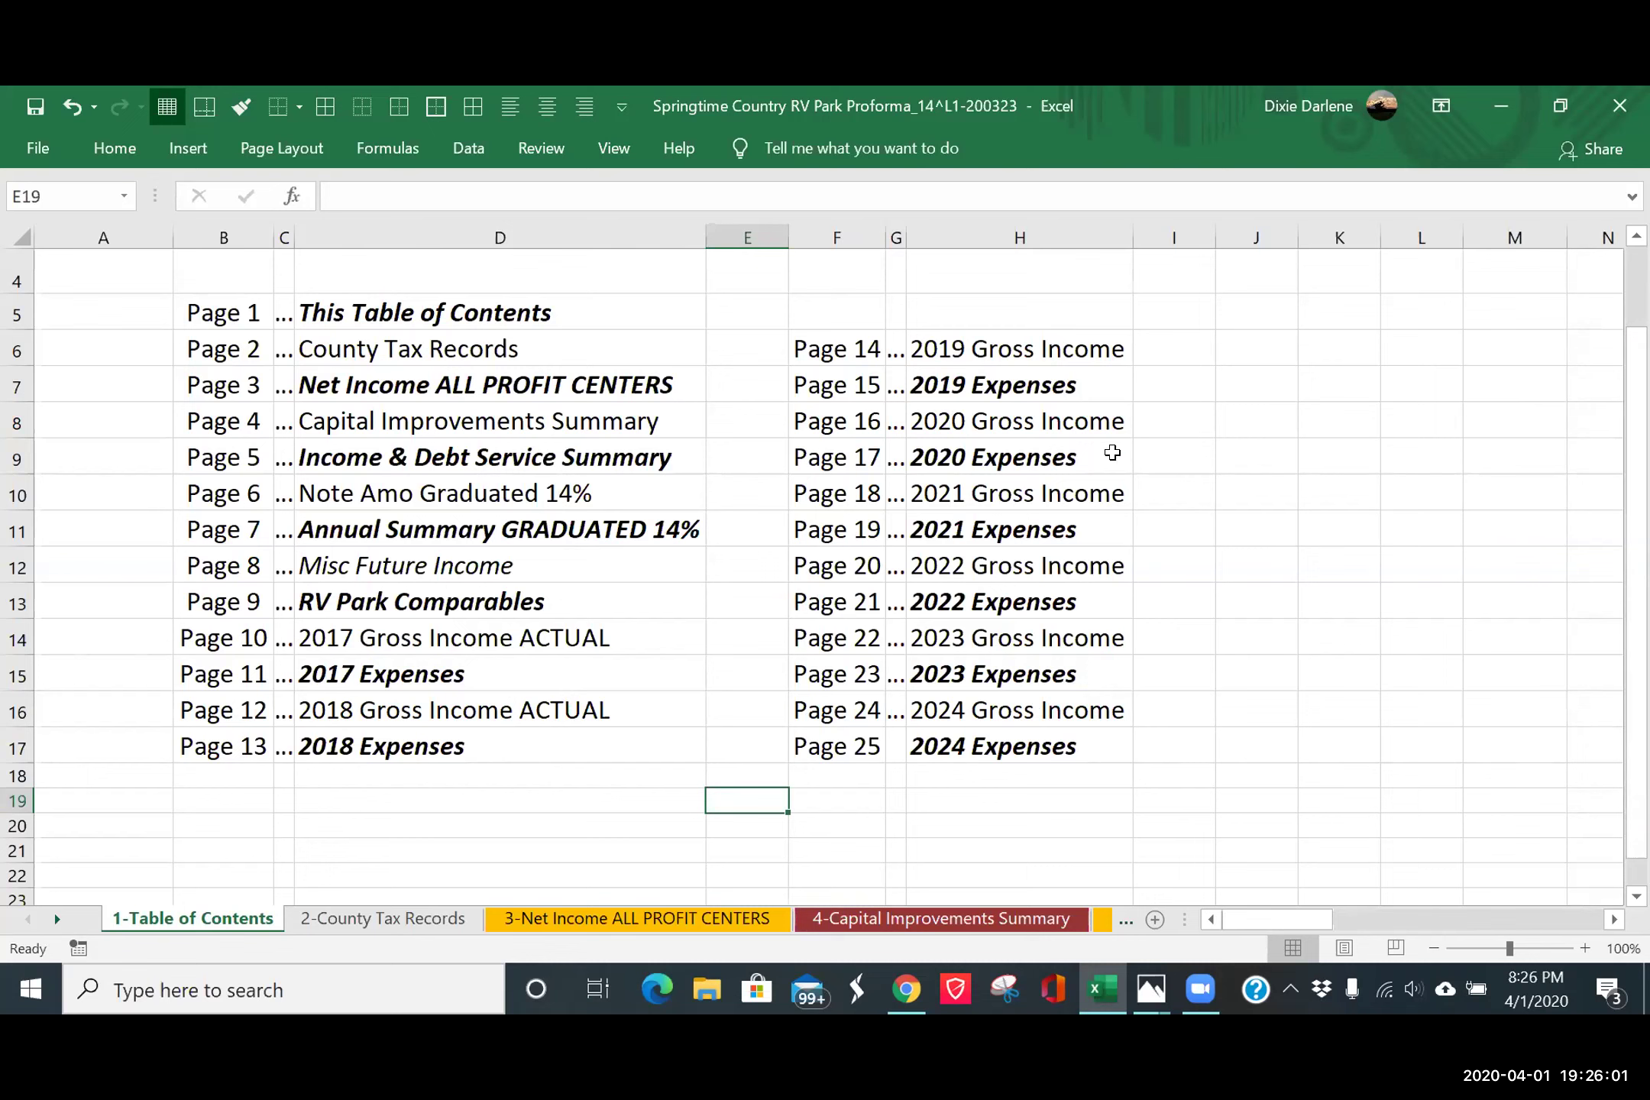
- Color the 2021 Expenses and 2022 Expenses entries in the table of contents red
click(1085, 529)
right_click(1085, 529)
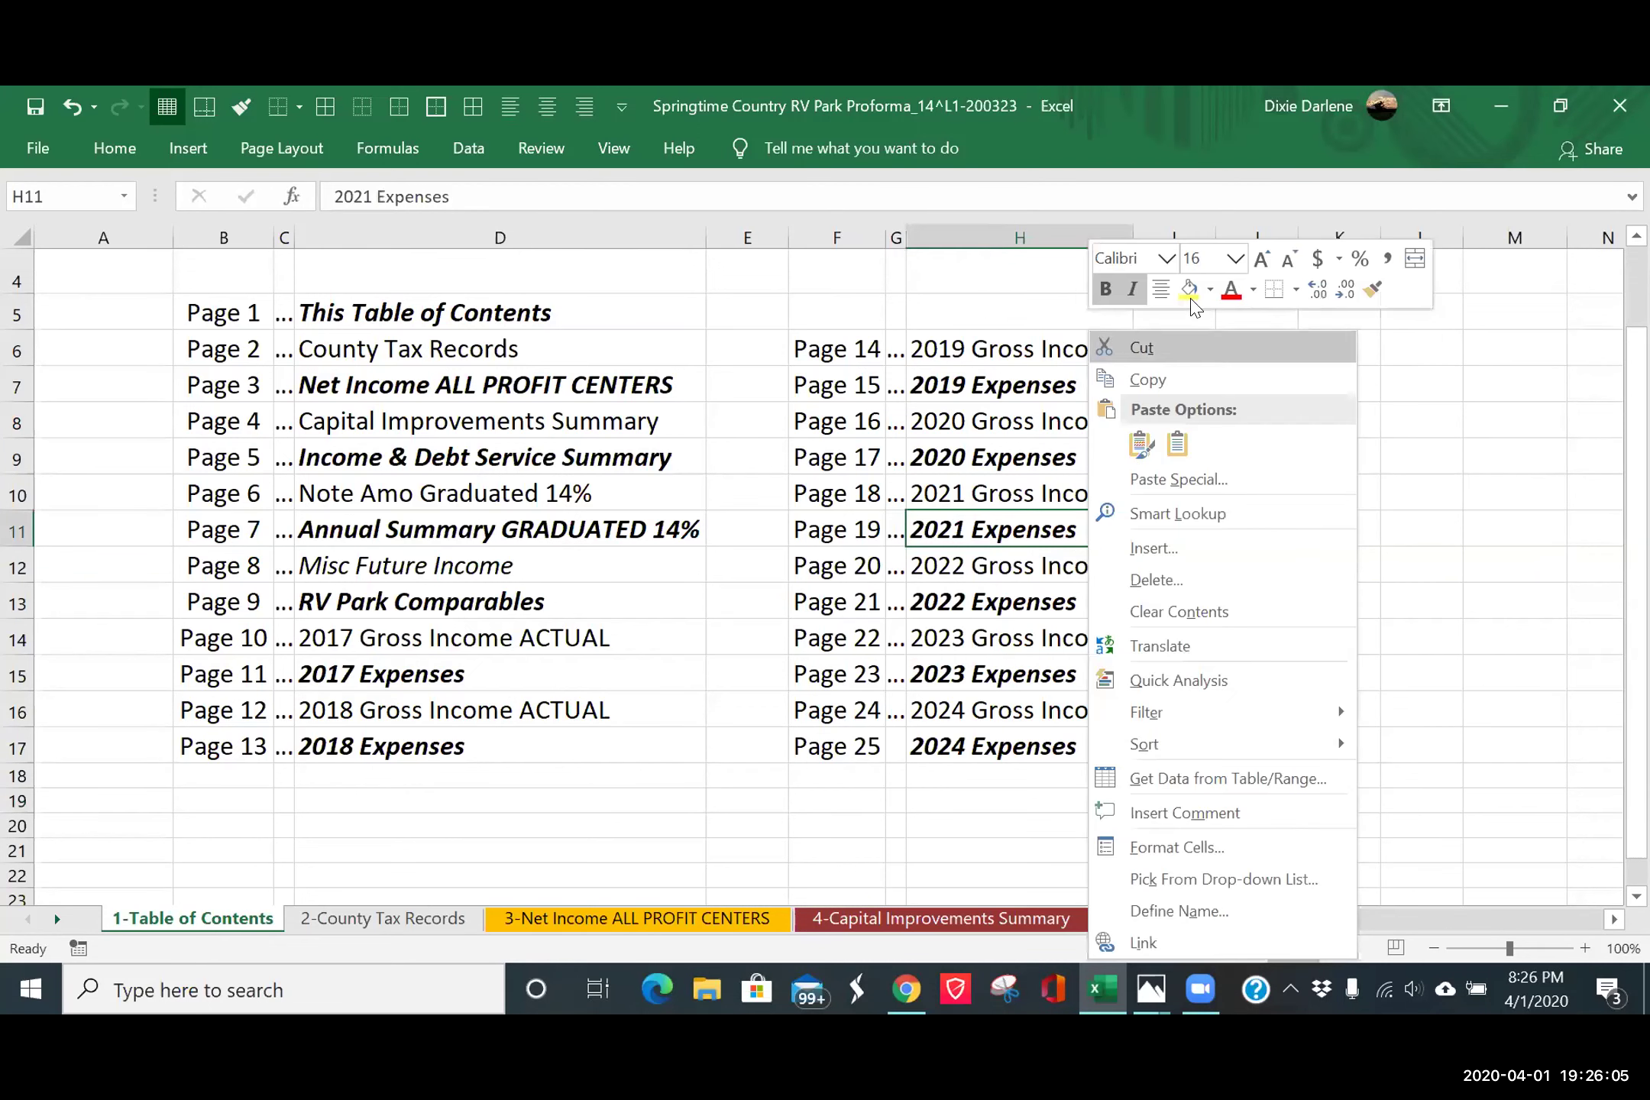
click(1226, 294)
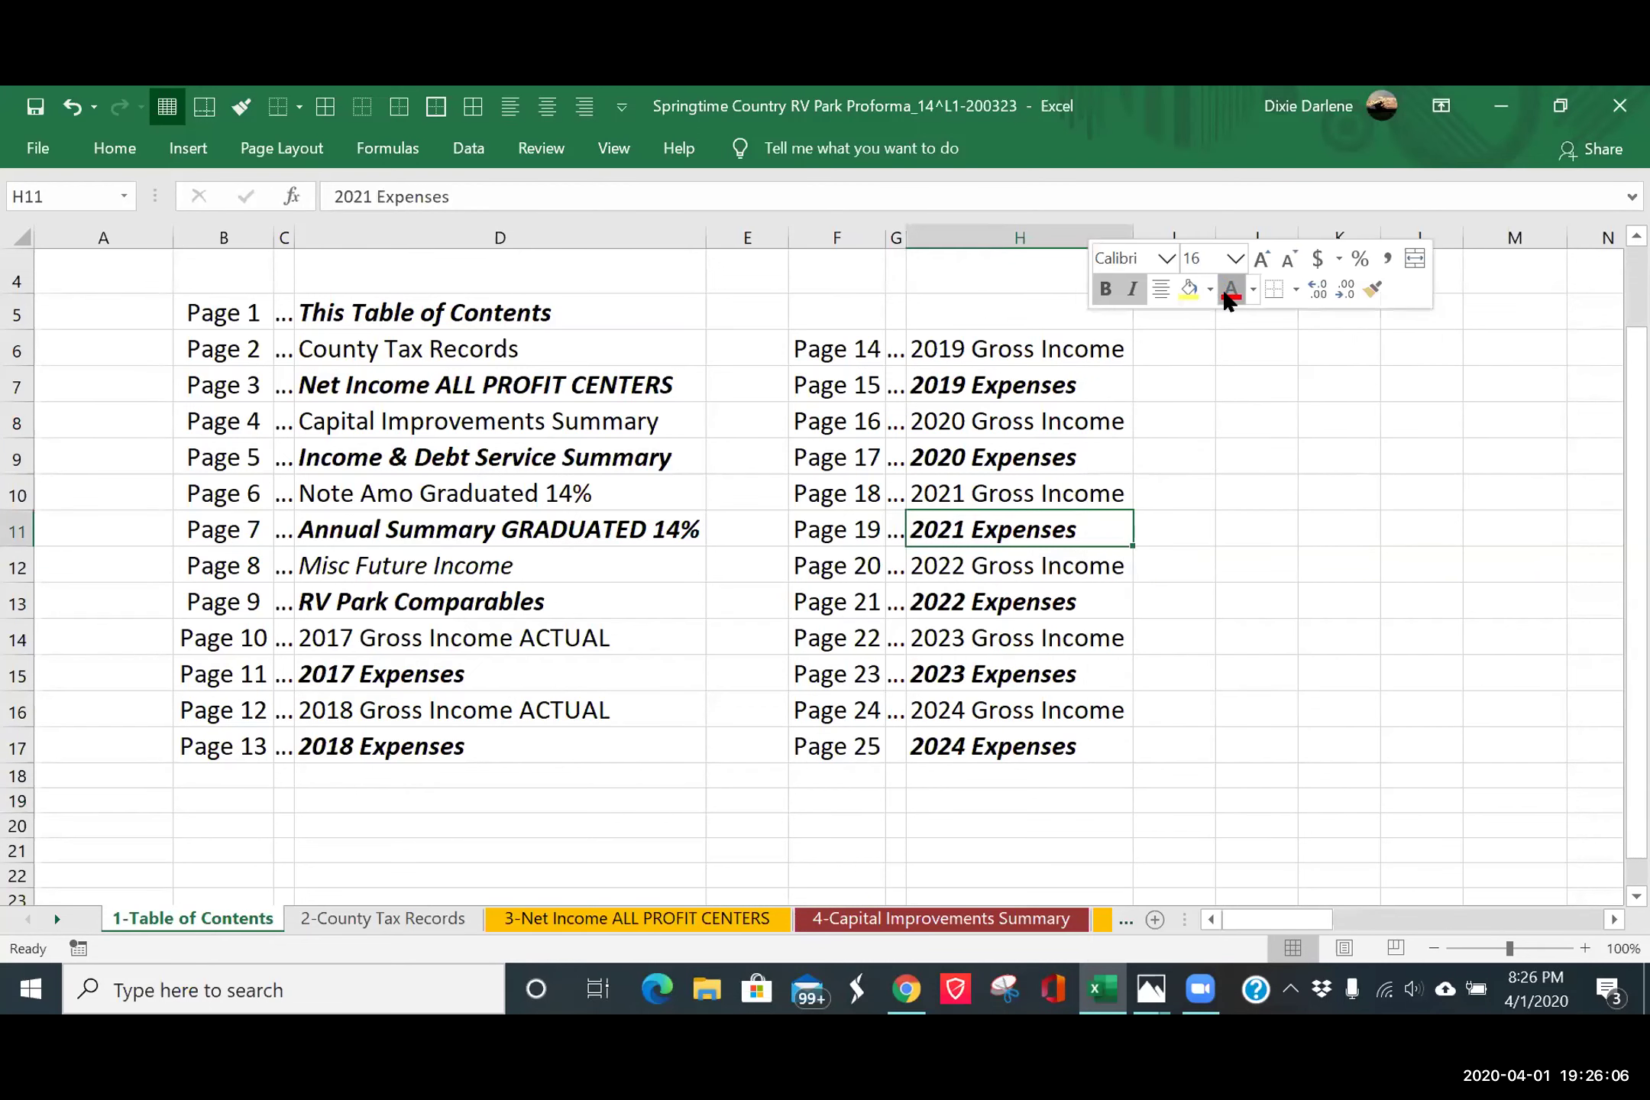
click(1079, 609)
right_click(1080, 609)
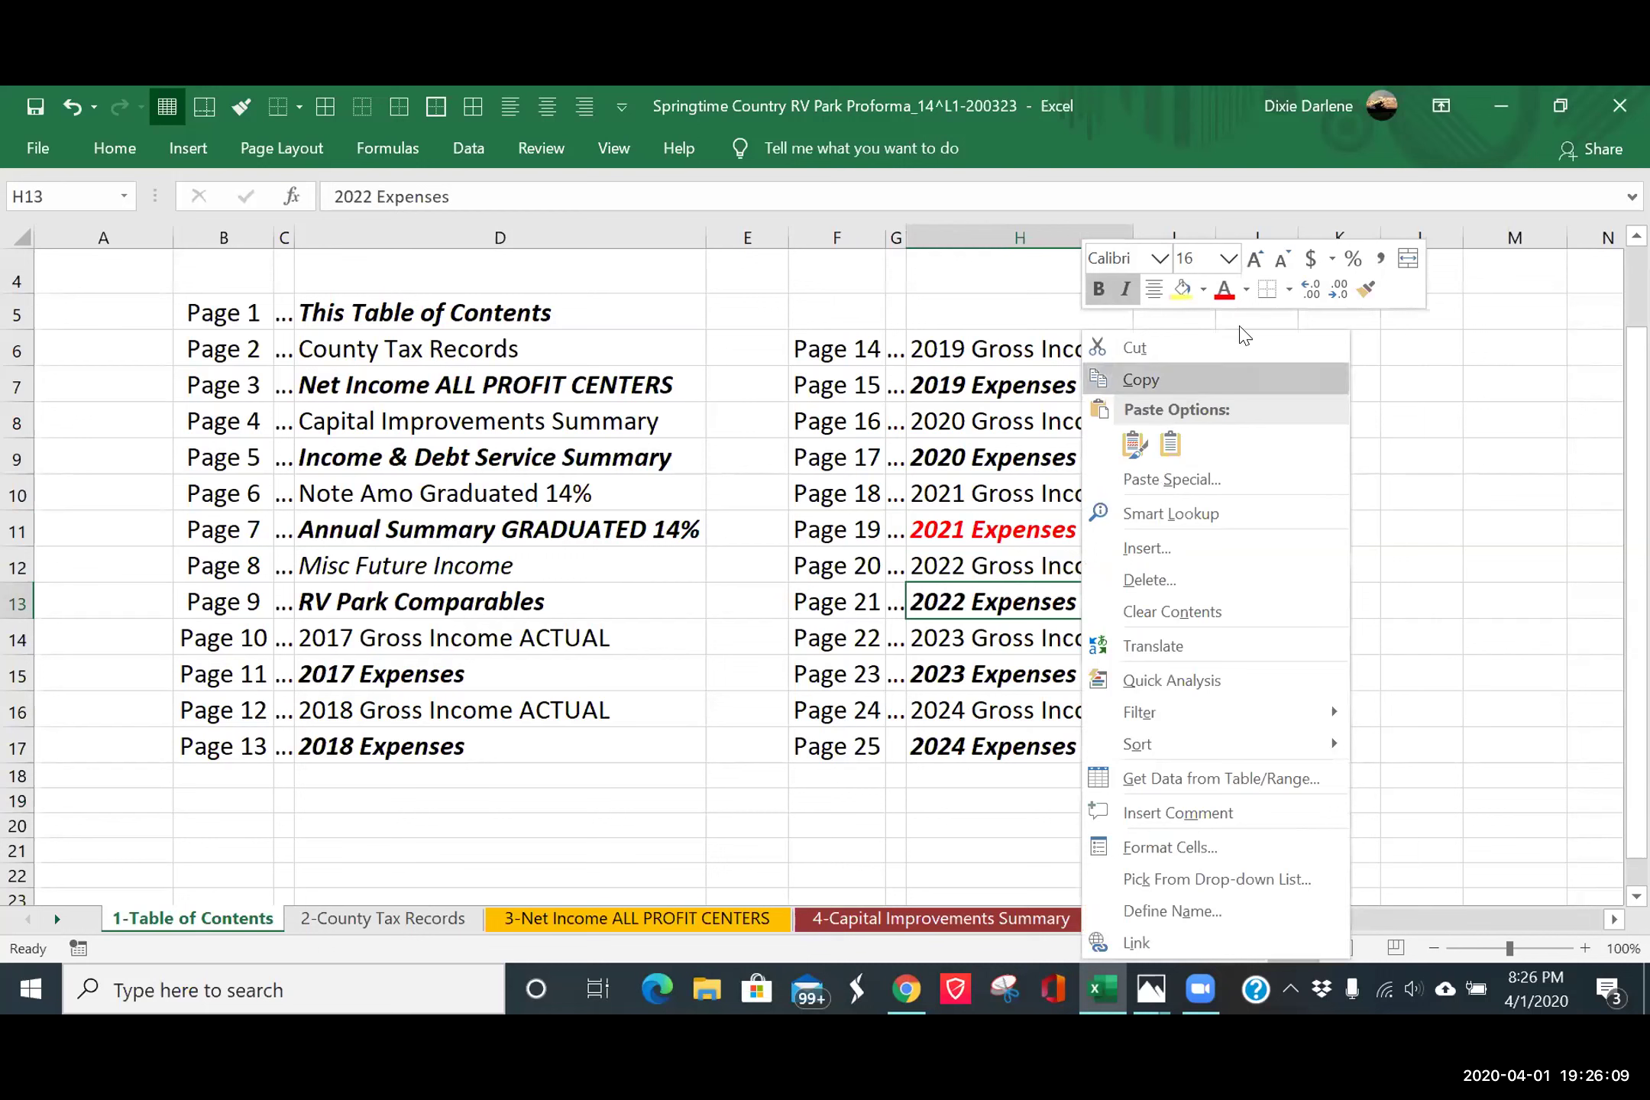
click(1226, 294)
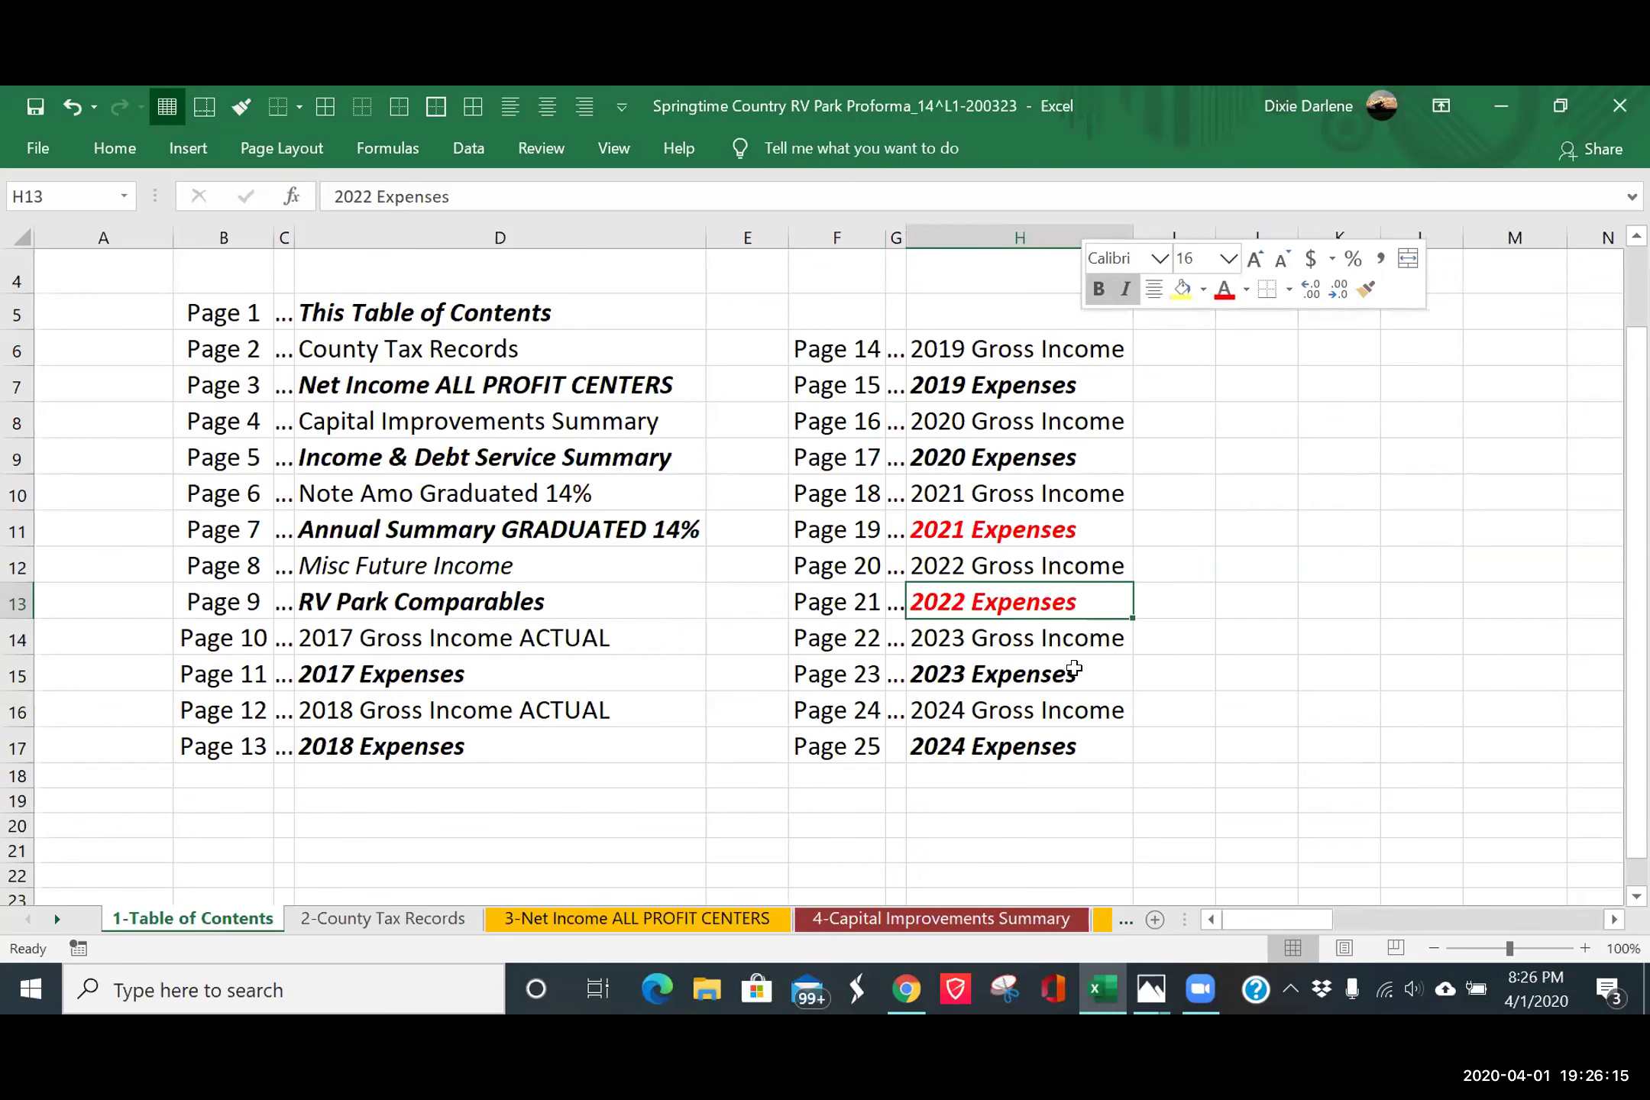
- Extend the selection to the 2023 Expenses and 2024 Expenses entries and apply the same red font color
ctrl+click(1056, 676)
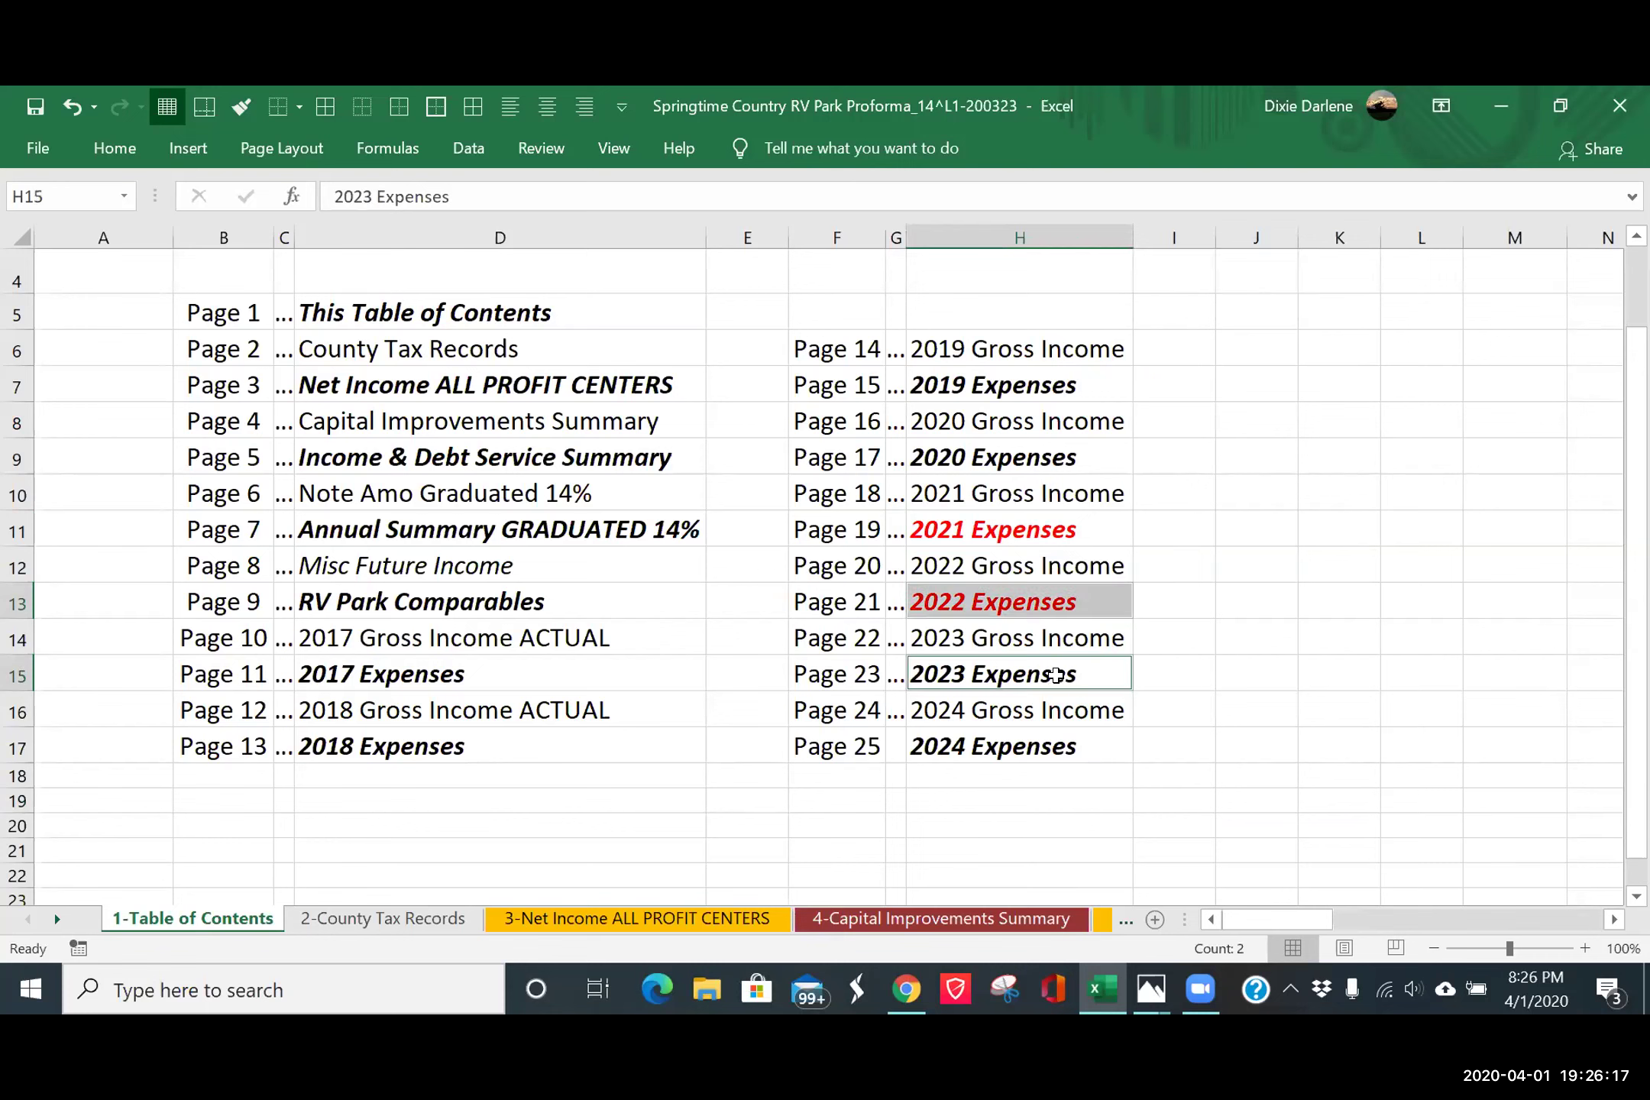
ctrl+click(1025, 746)
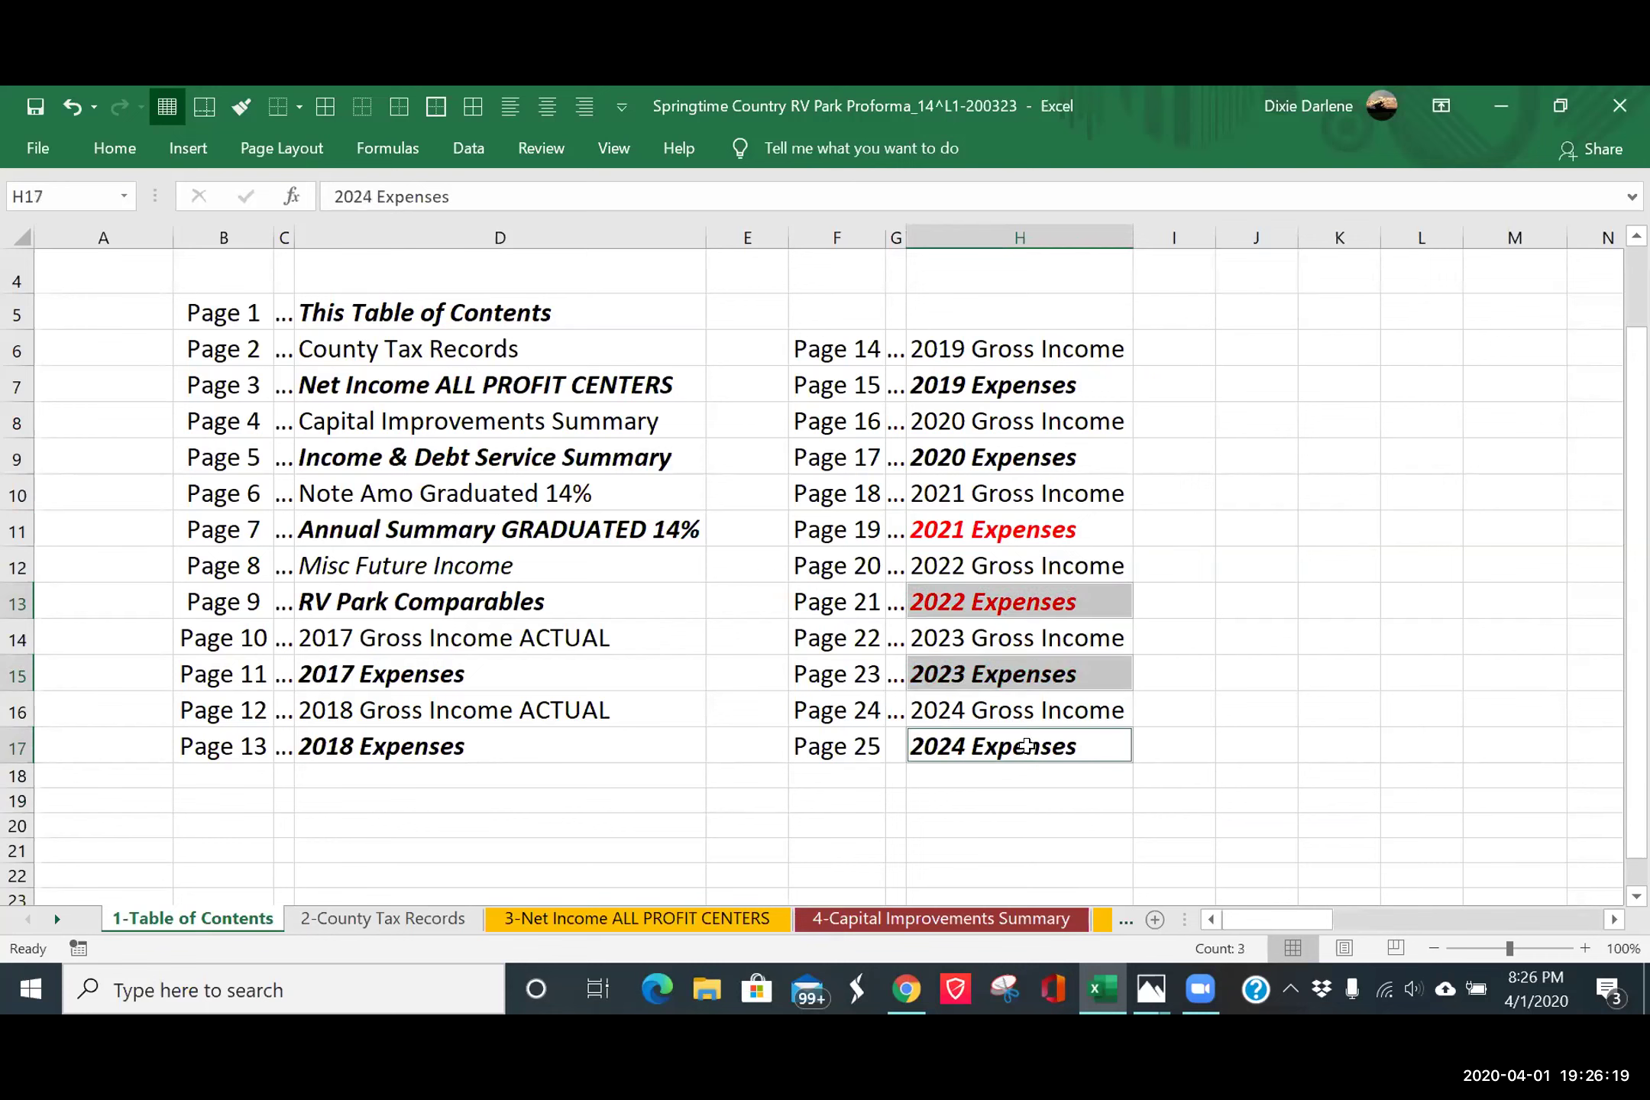
right_click(1029, 747)
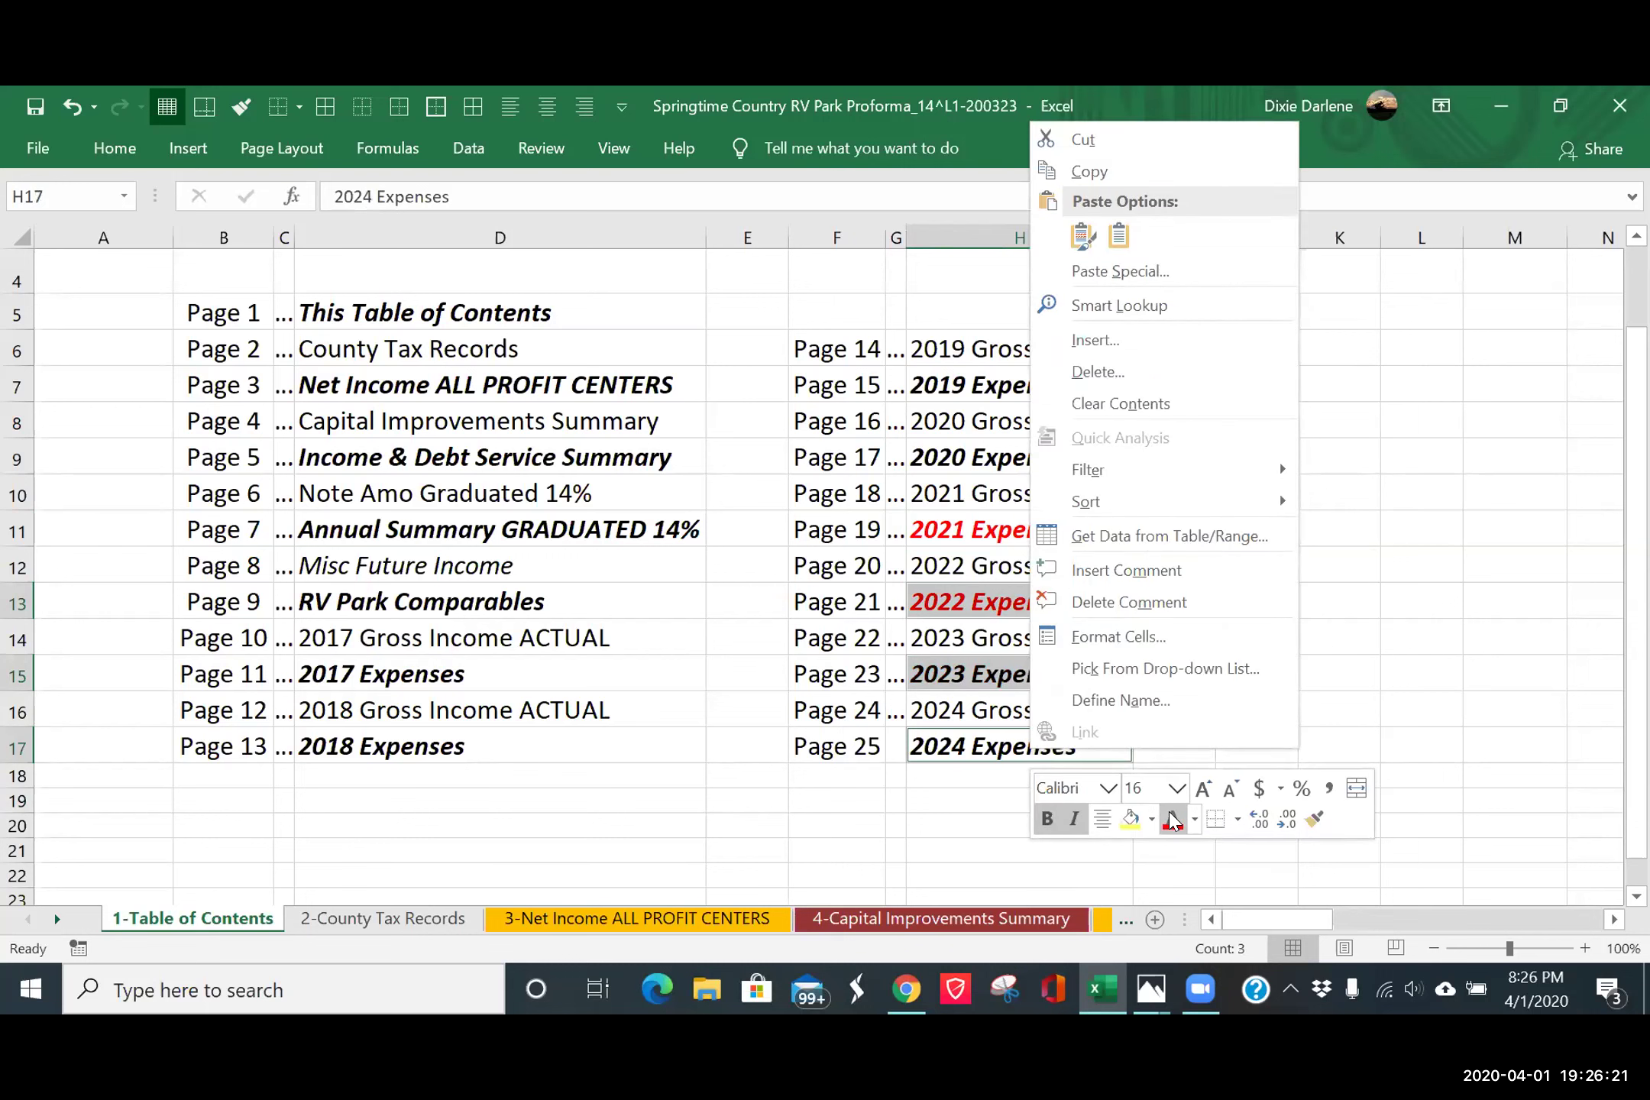
key(Escape)
click(1542, 499)
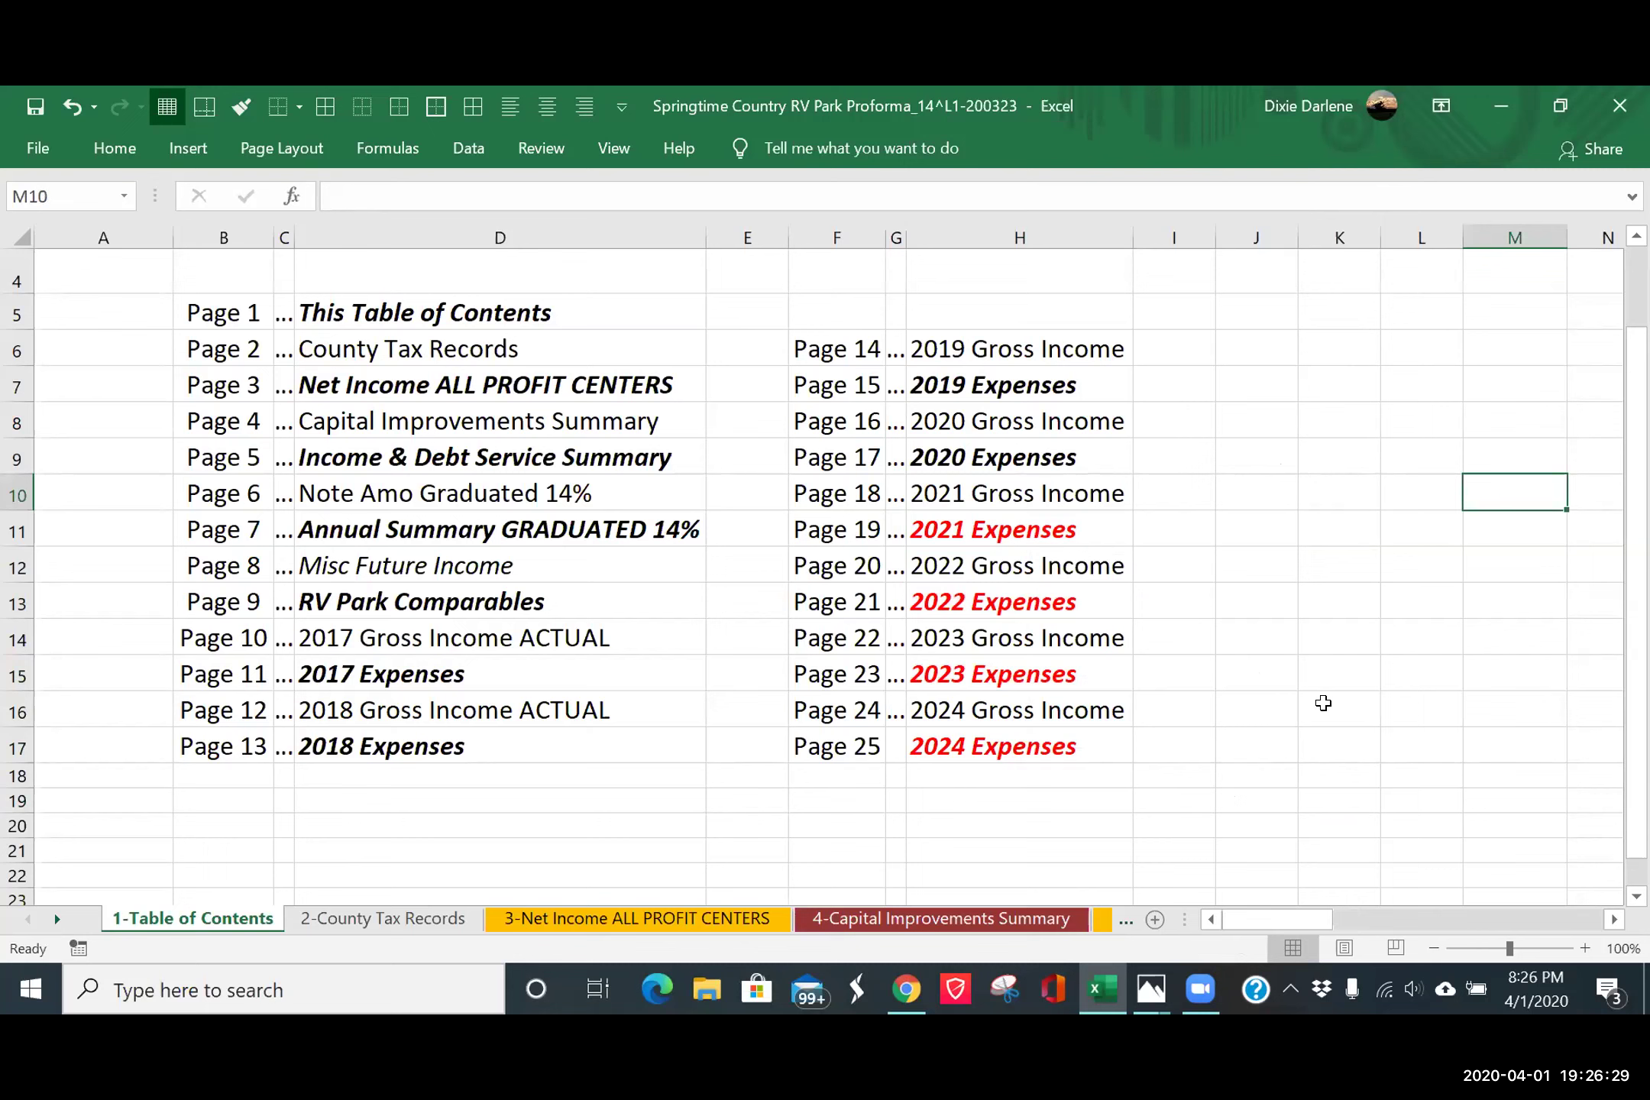
- Look through the County Tax Records, Net Income ALL PROFIT CENTERS and Capital Improvements Summary worksheets
click(423, 920)
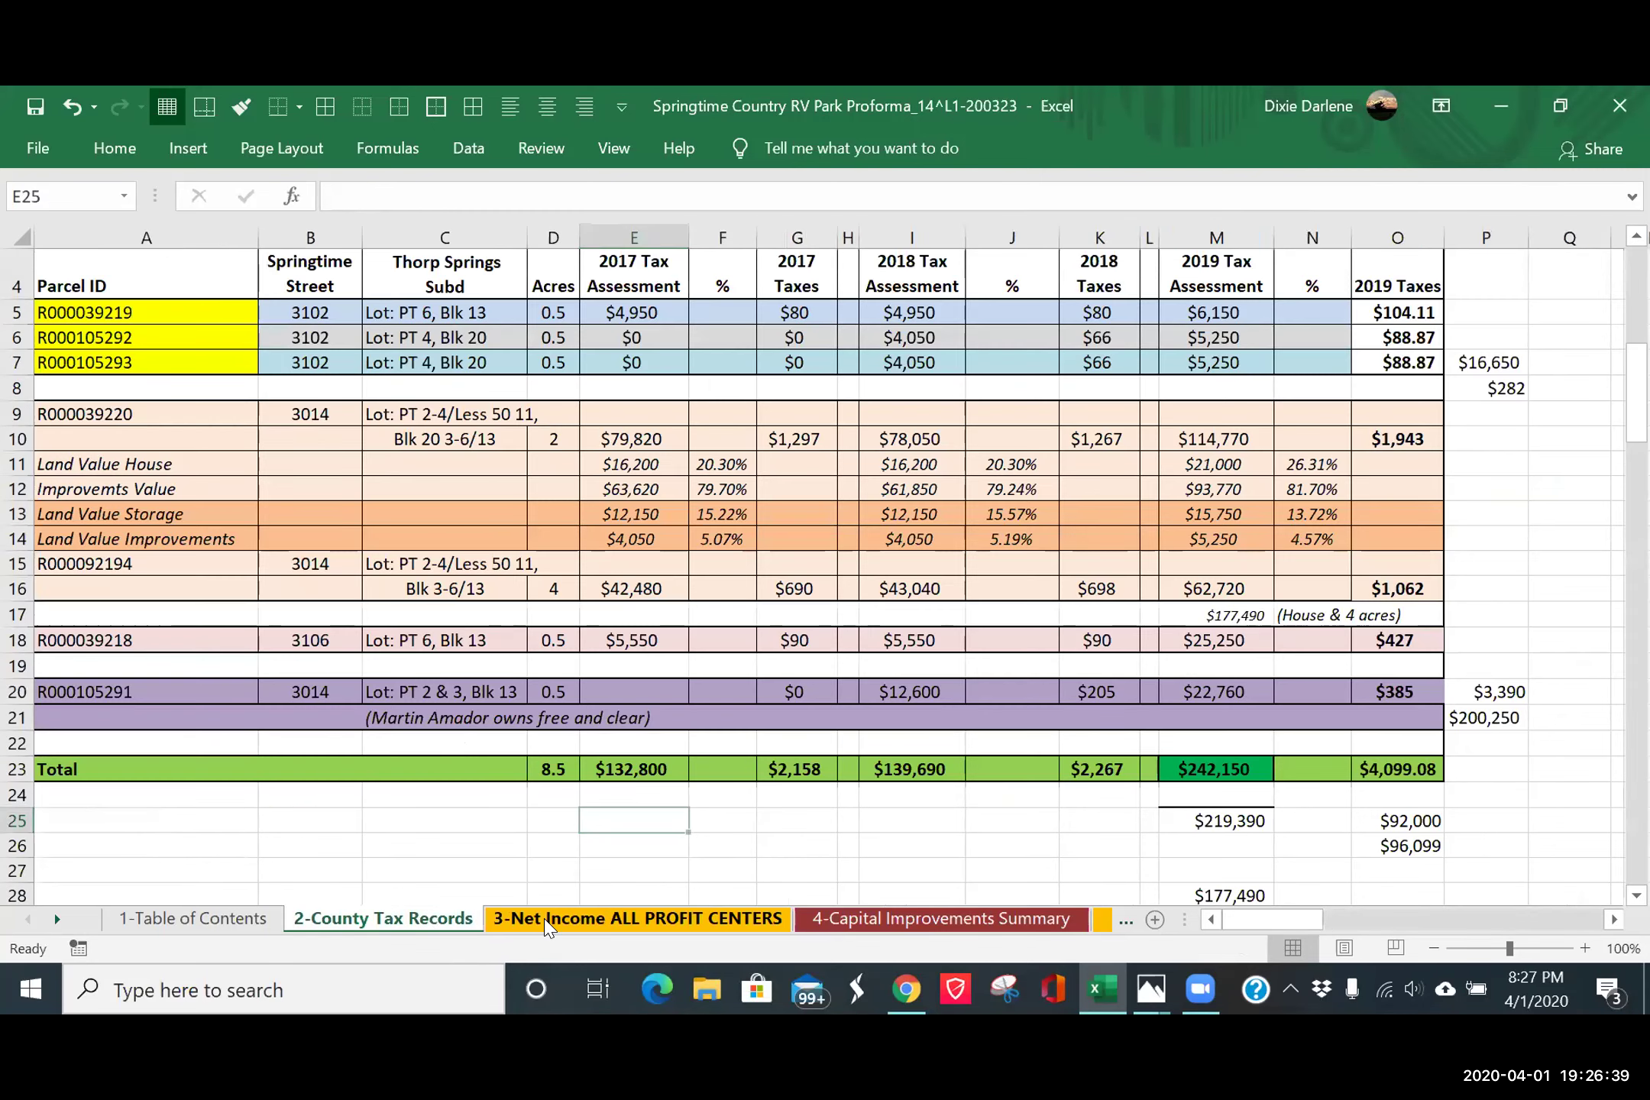
click(547, 920)
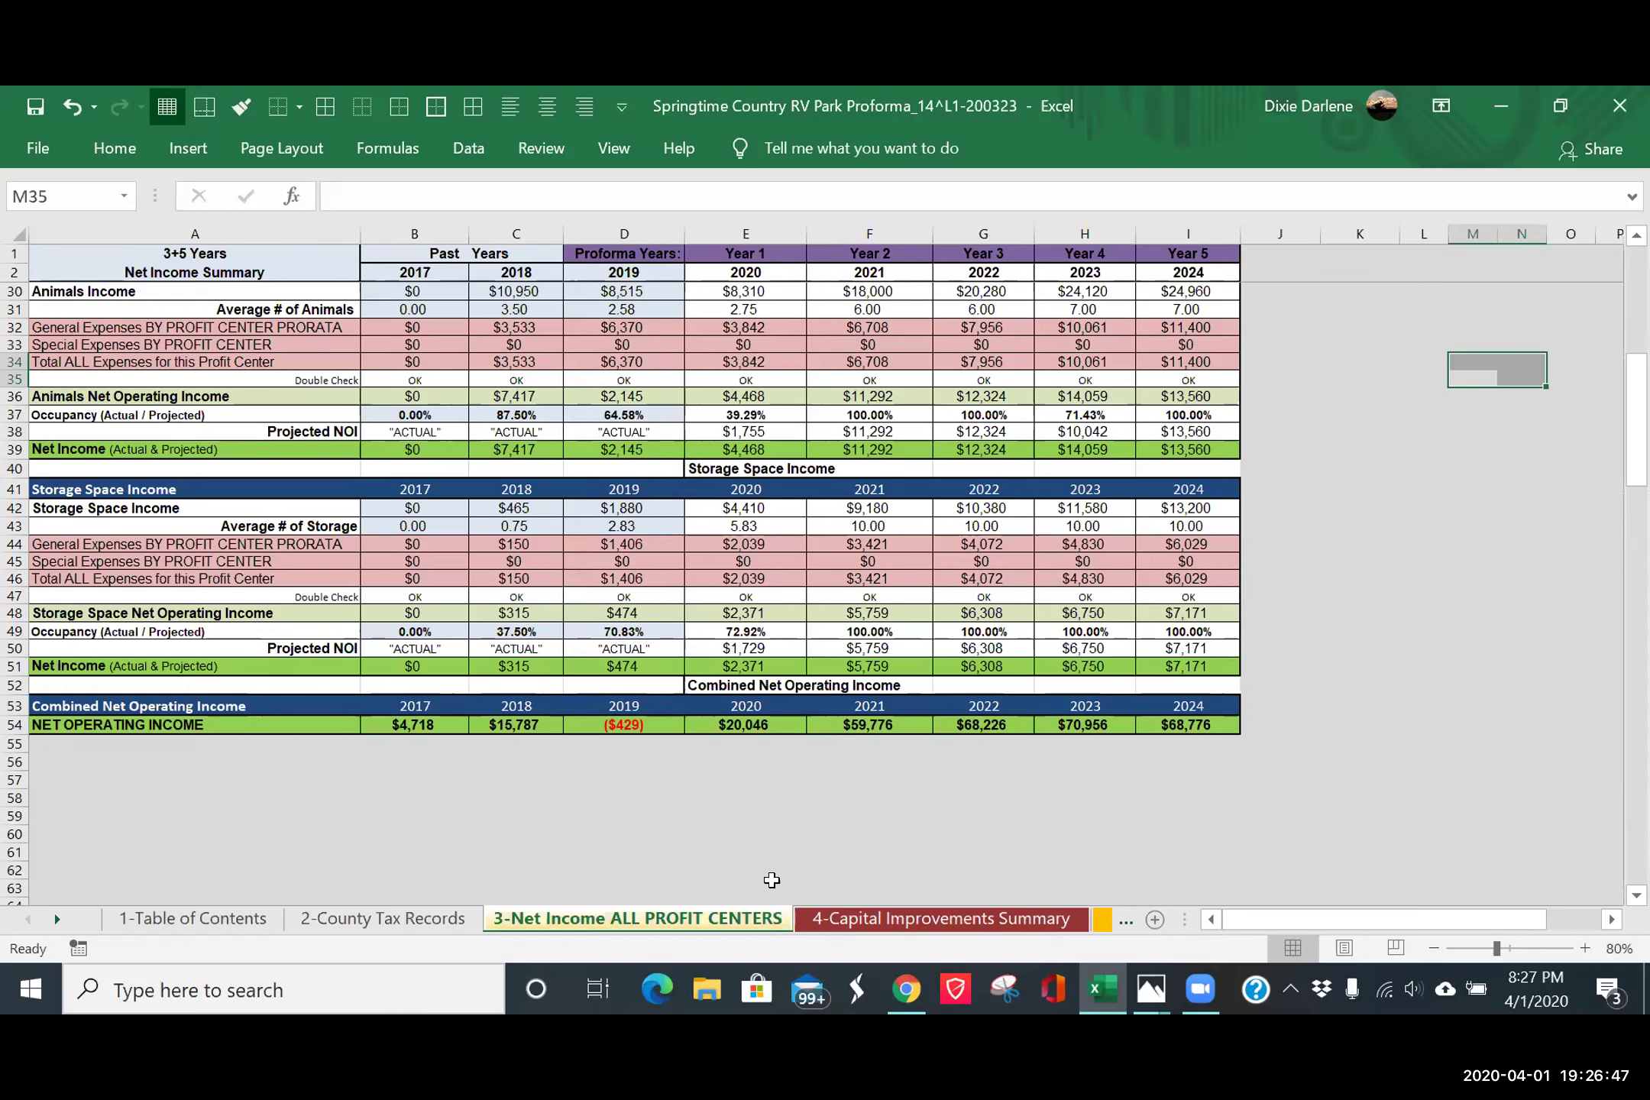
click(923, 919)
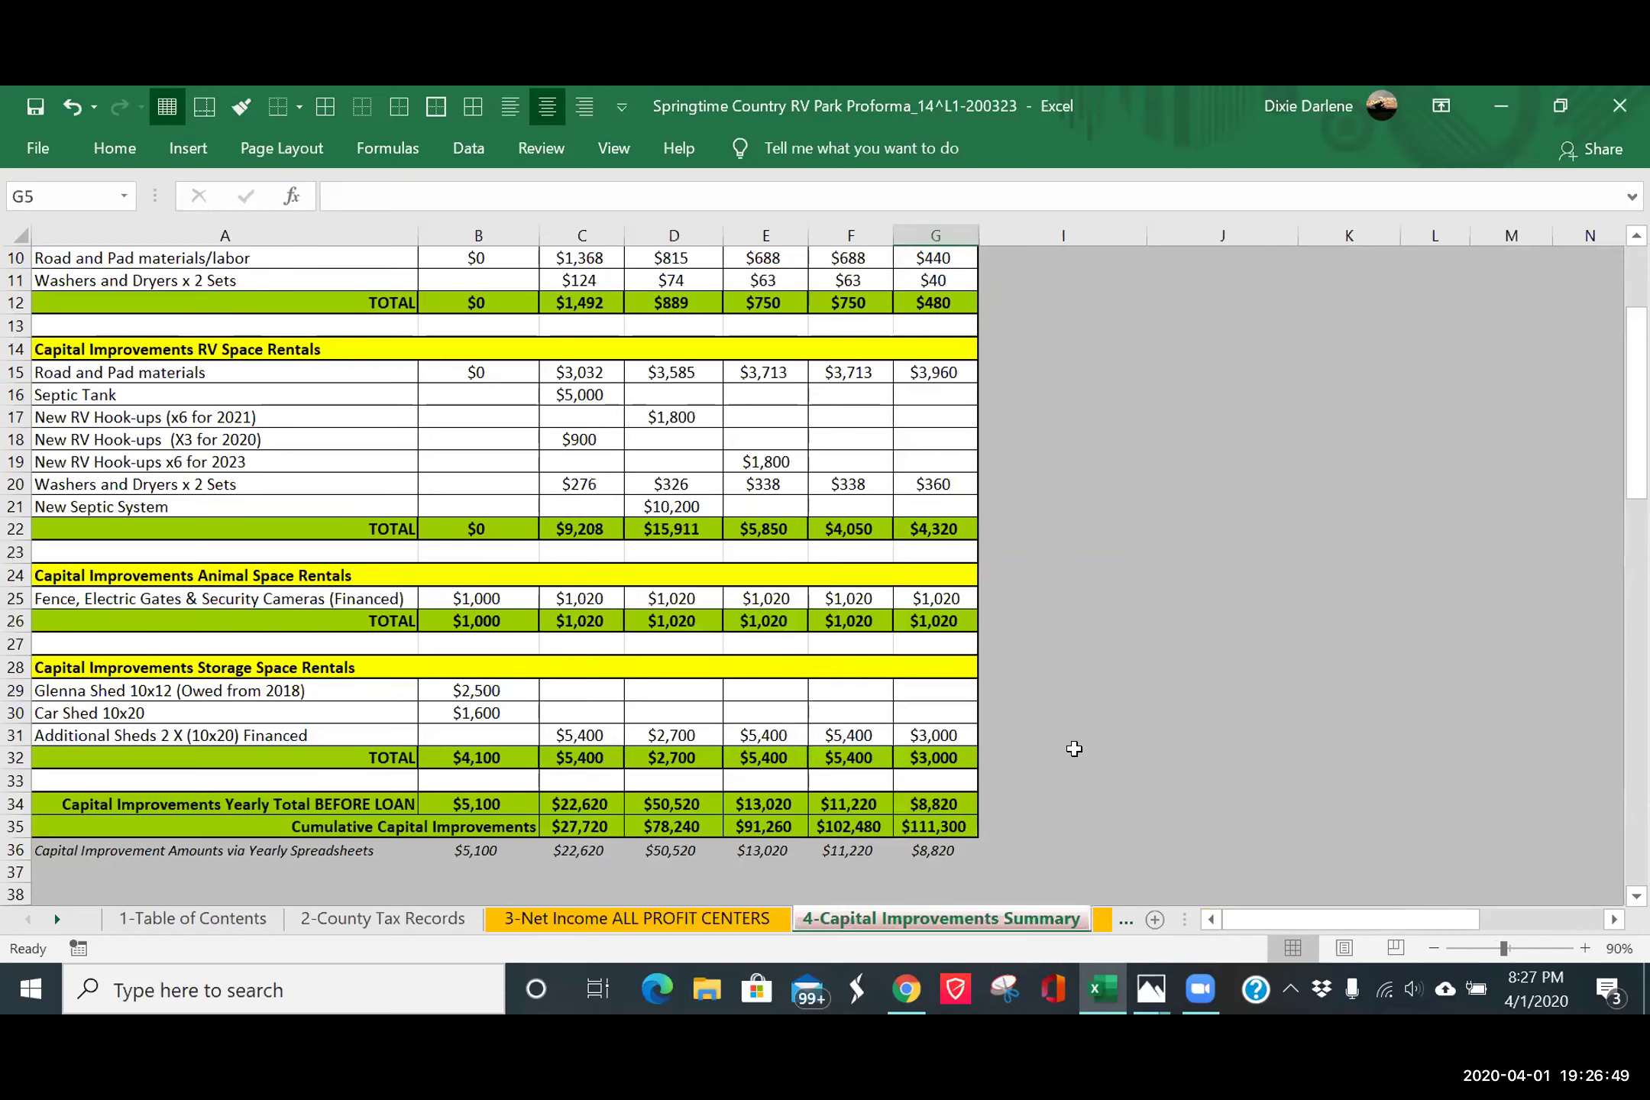
scroll(1074, 749, up, 3)
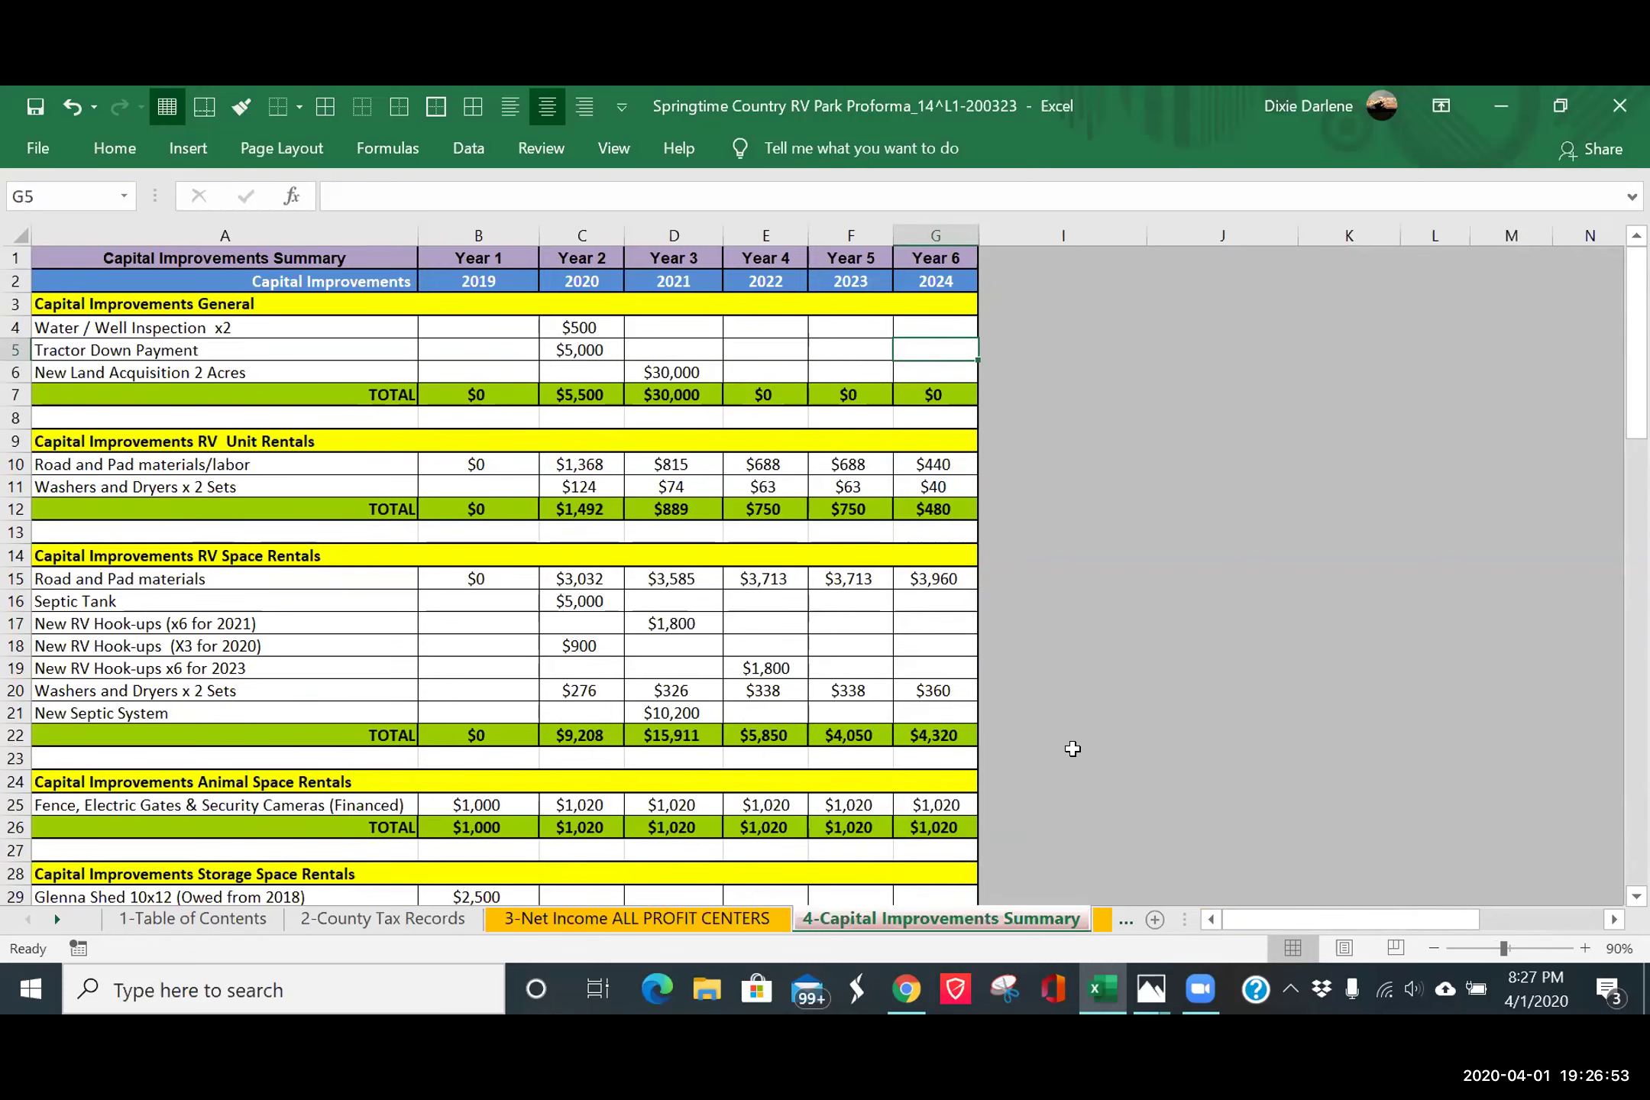
scroll(1073, 748, down, 4)
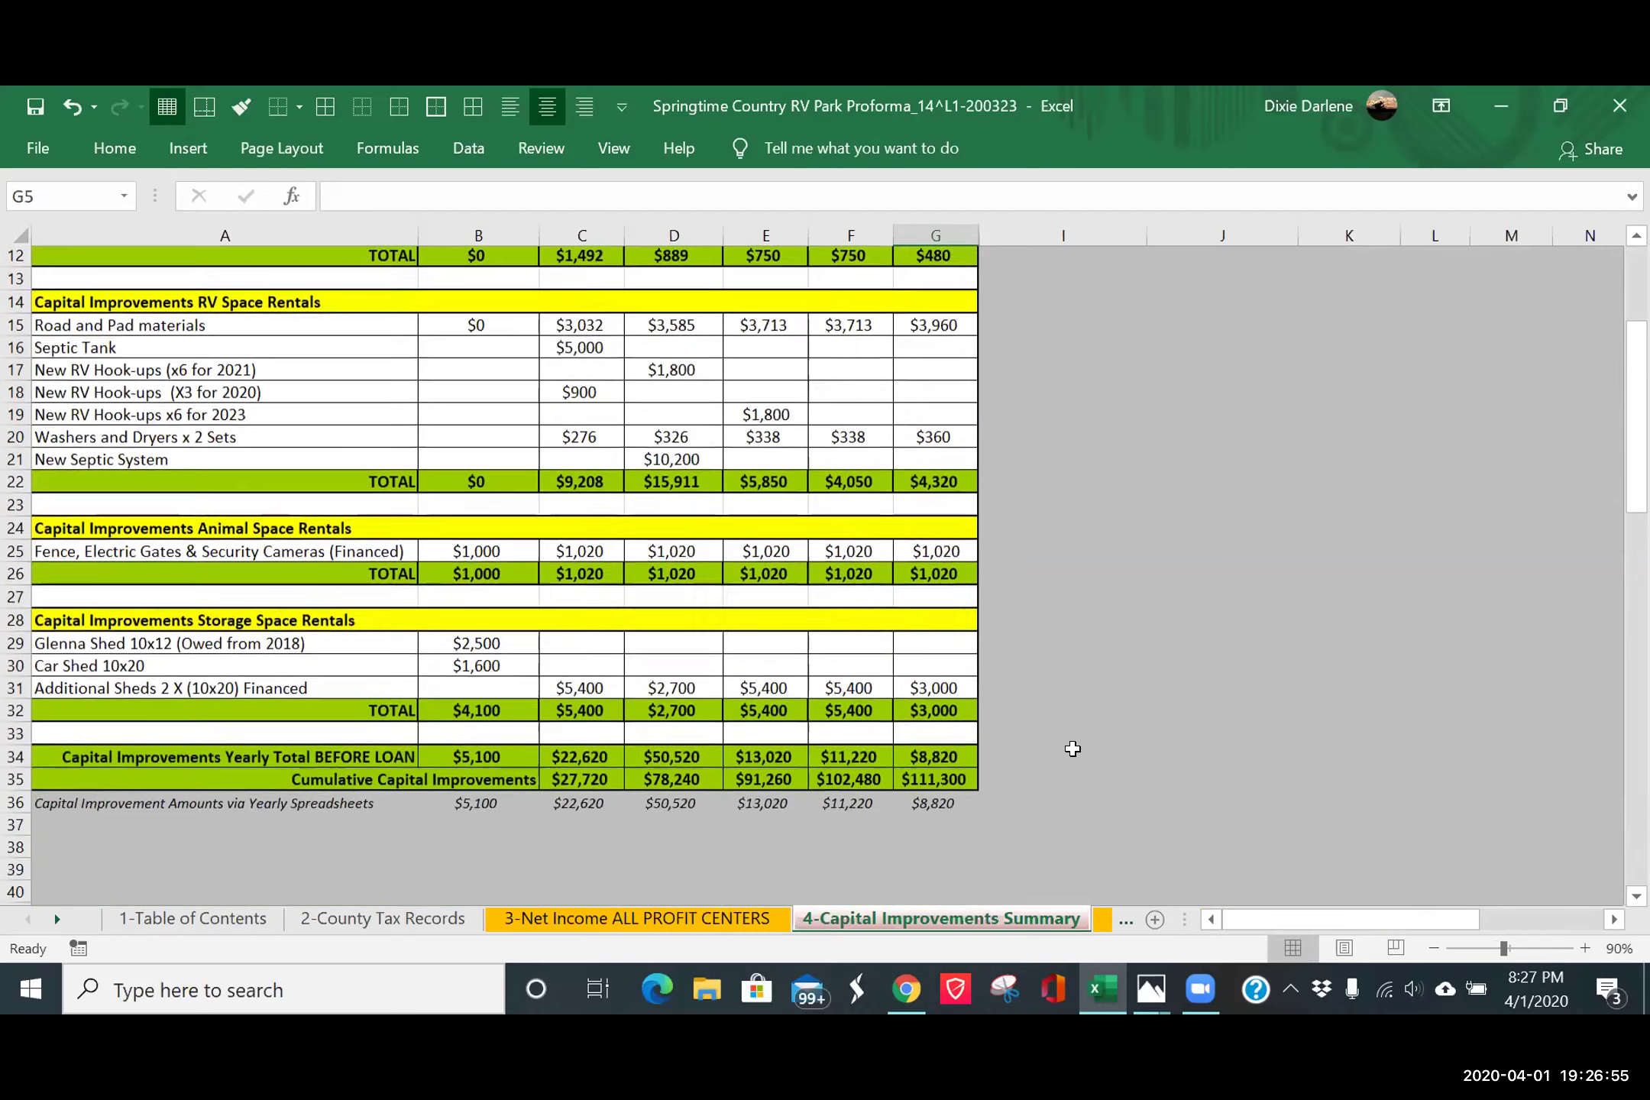
scroll(1073, 748, up, 1)
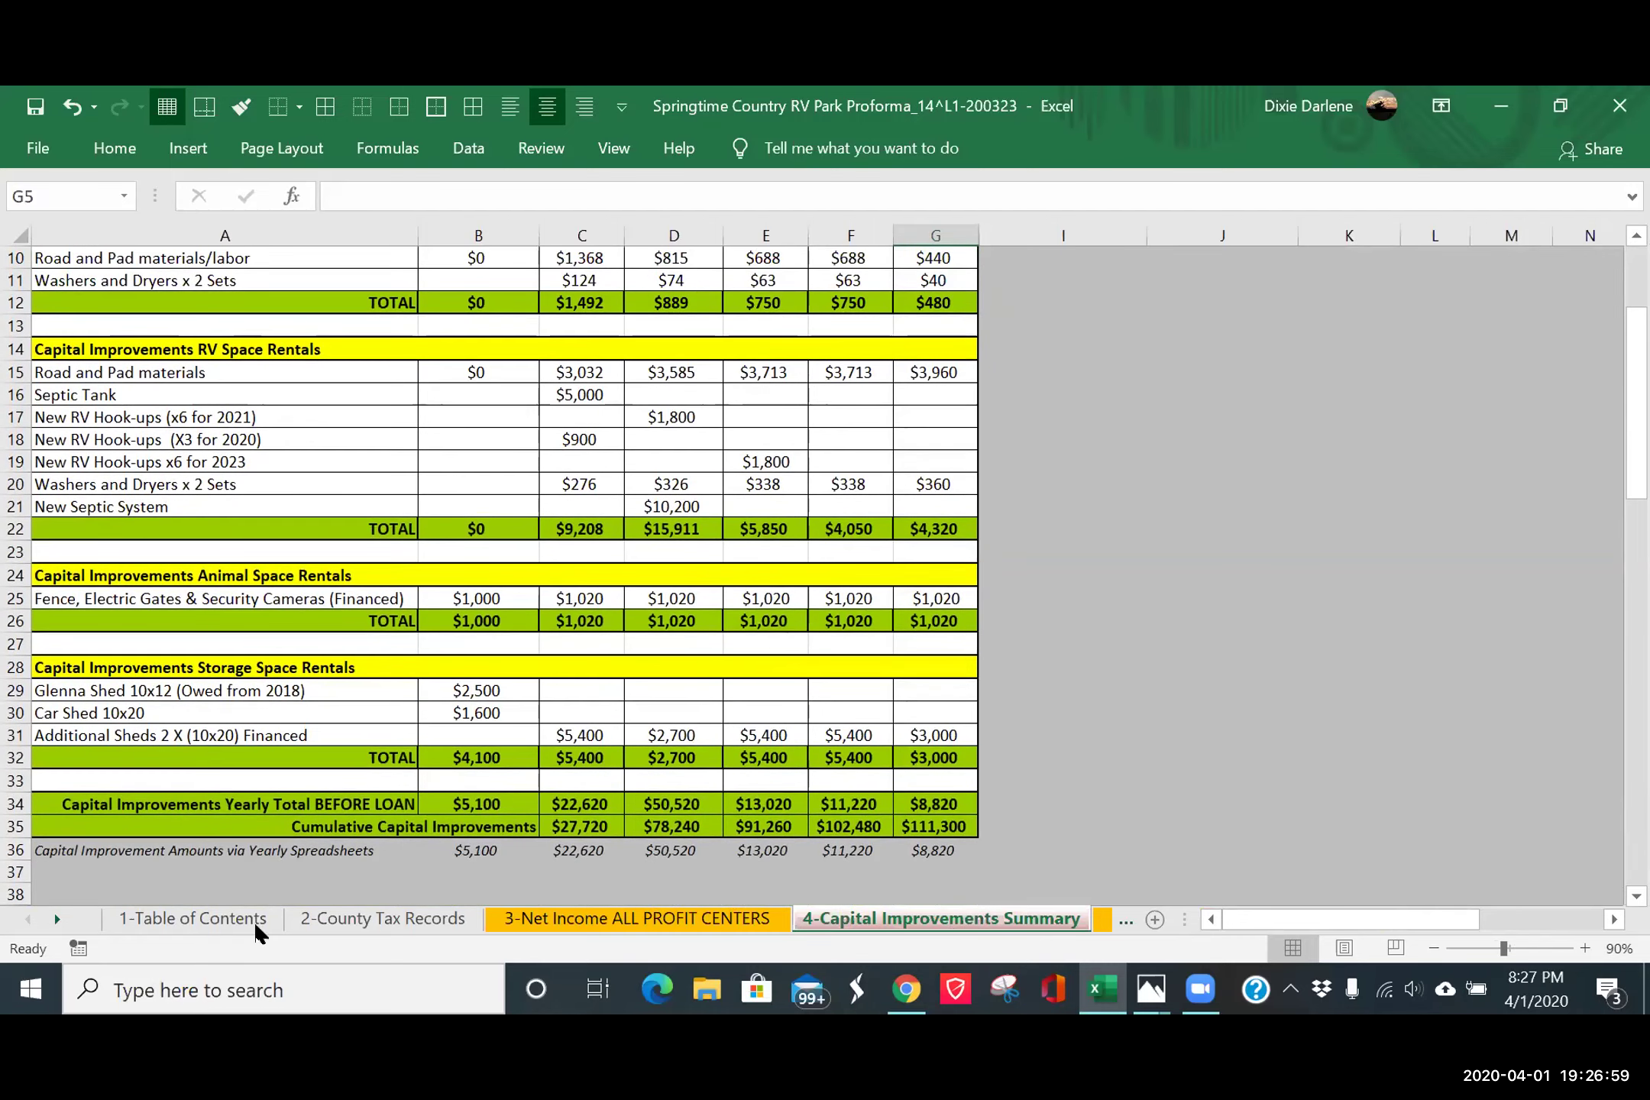
- Open the 17-2020 Expenses worksheet
click(57, 919)
click(57, 919)
click(57, 919)
click(57, 919)
click(58, 919)
click(58, 919)
click(57, 919)
click(57, 919)
click(58, 919)
click(58, 919)
click(57, 919)
click(57, 919)
click(57, 919)
click(558, 919)
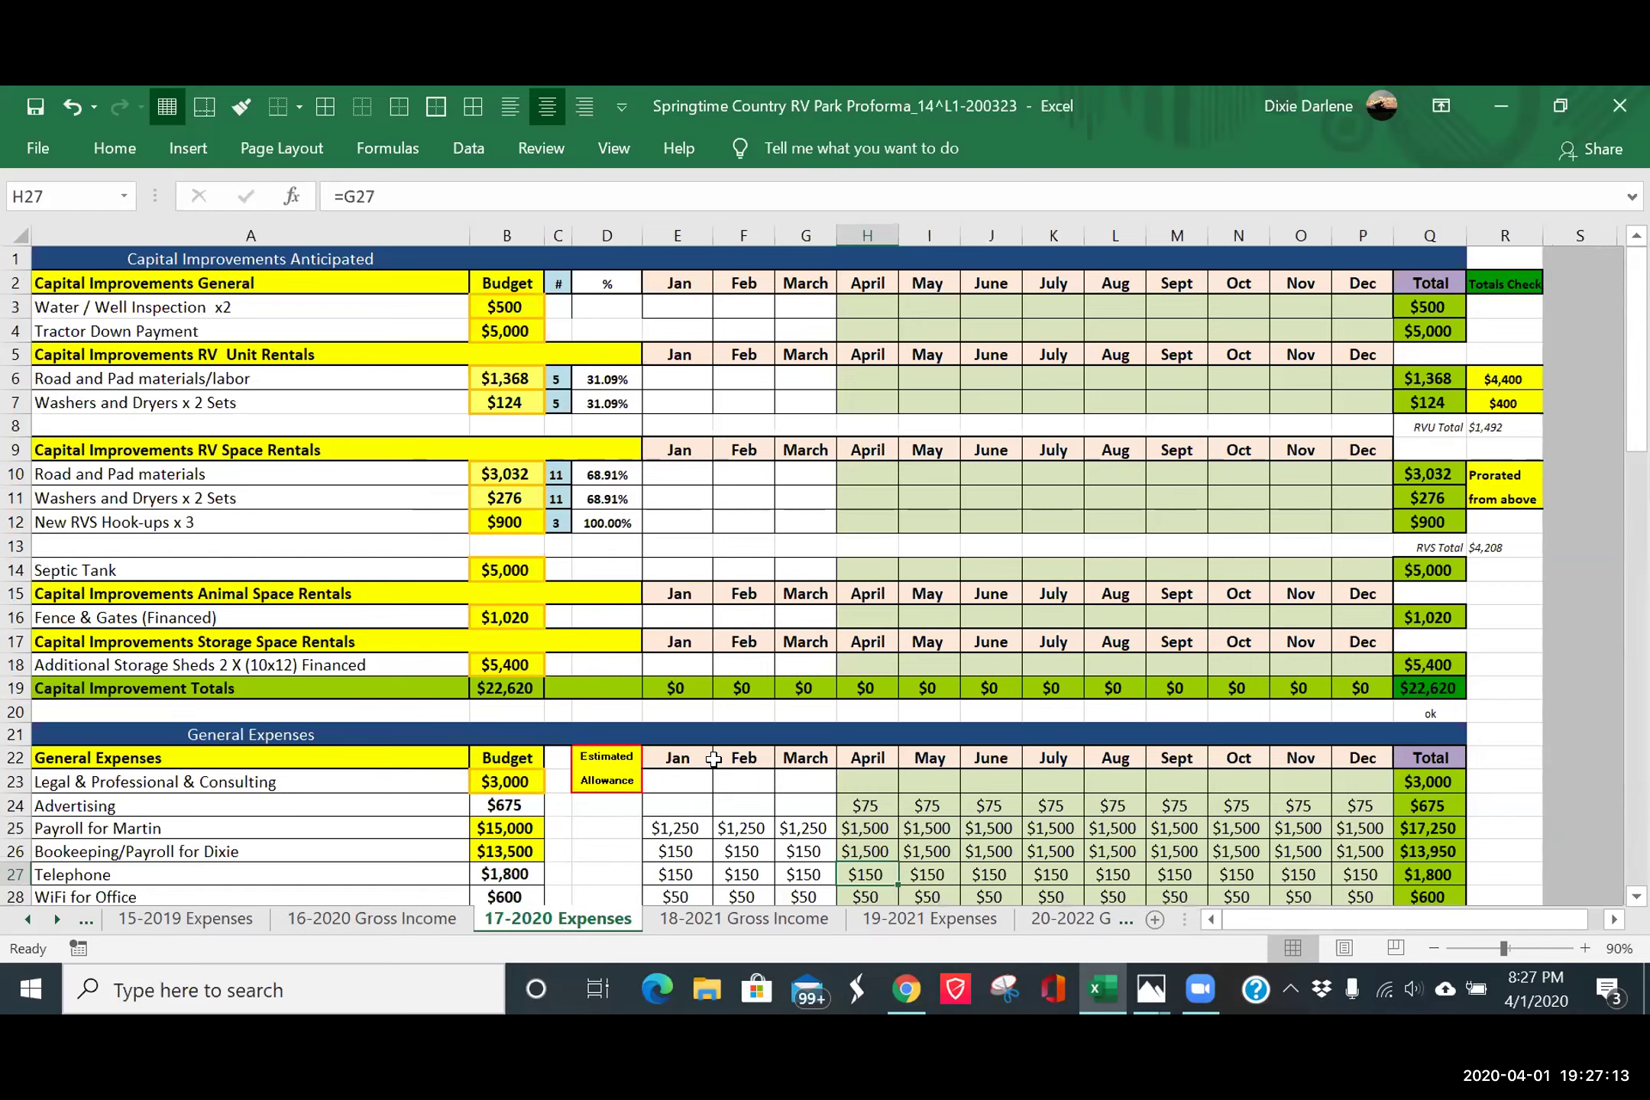
- Review the capital improvements, general expenses, prorata and special expenses sections of the 2020 expenses
scroll(714, 758, down, 5)
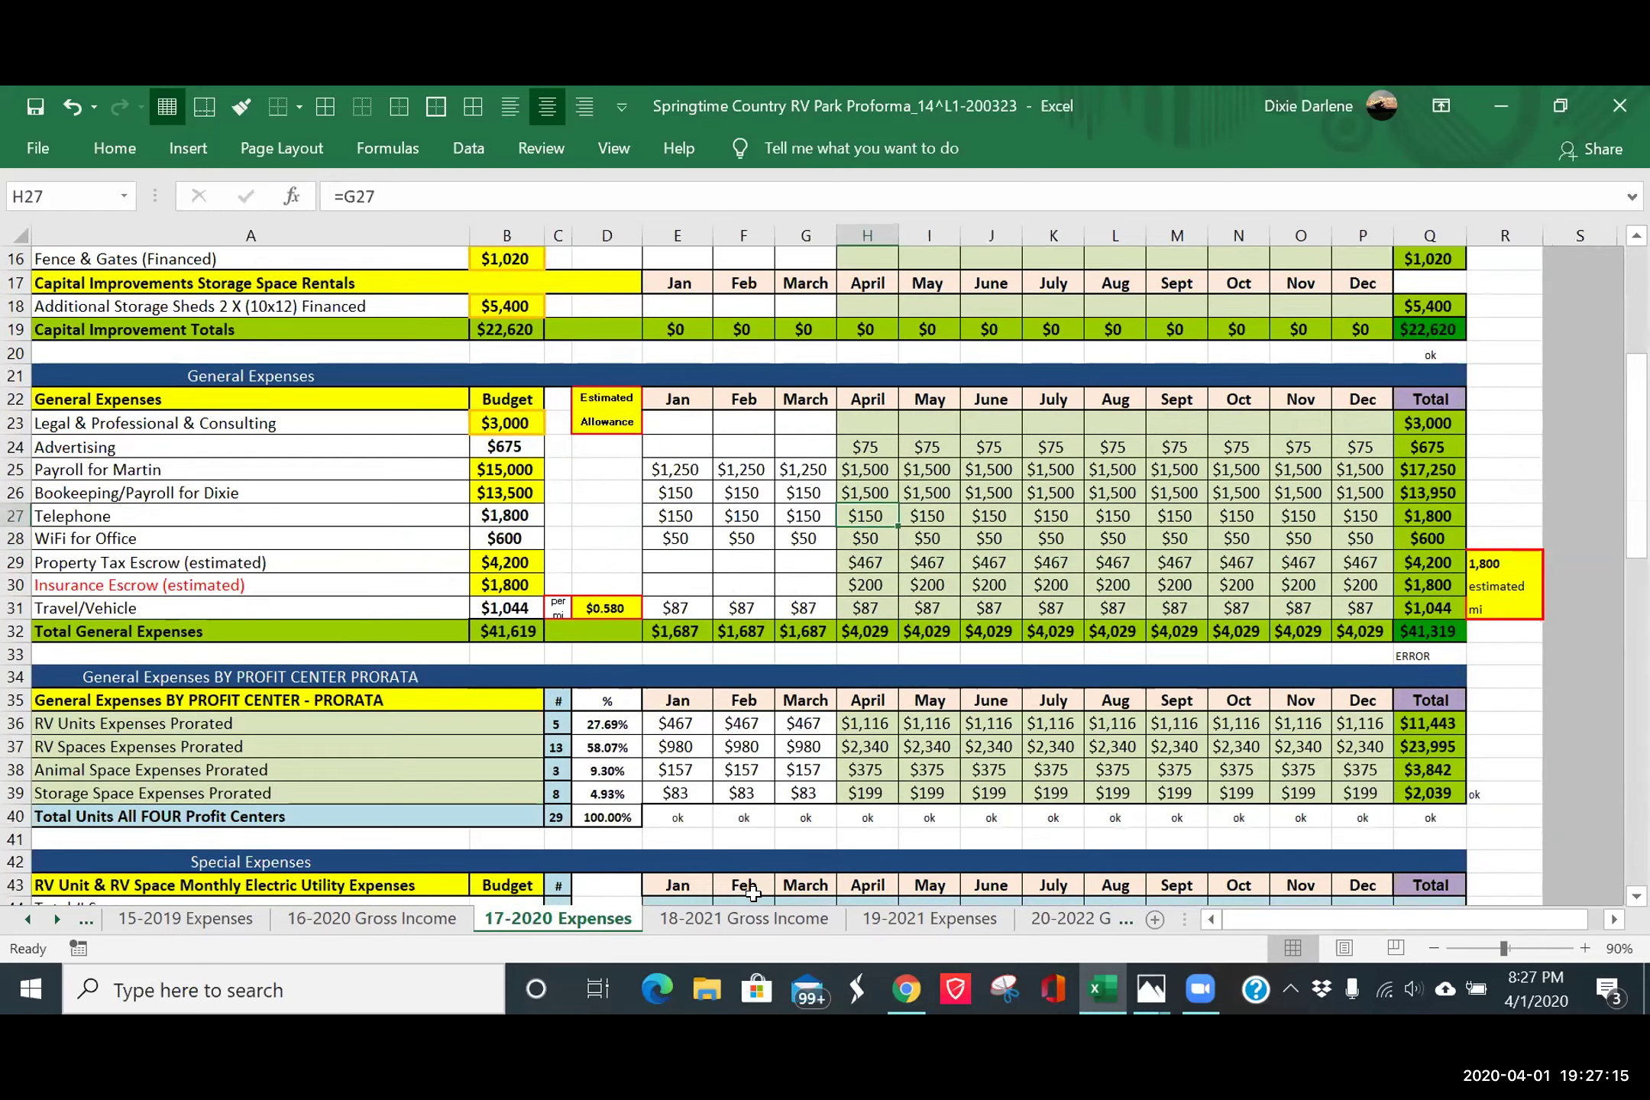
scroll(752, 892, down, 5)
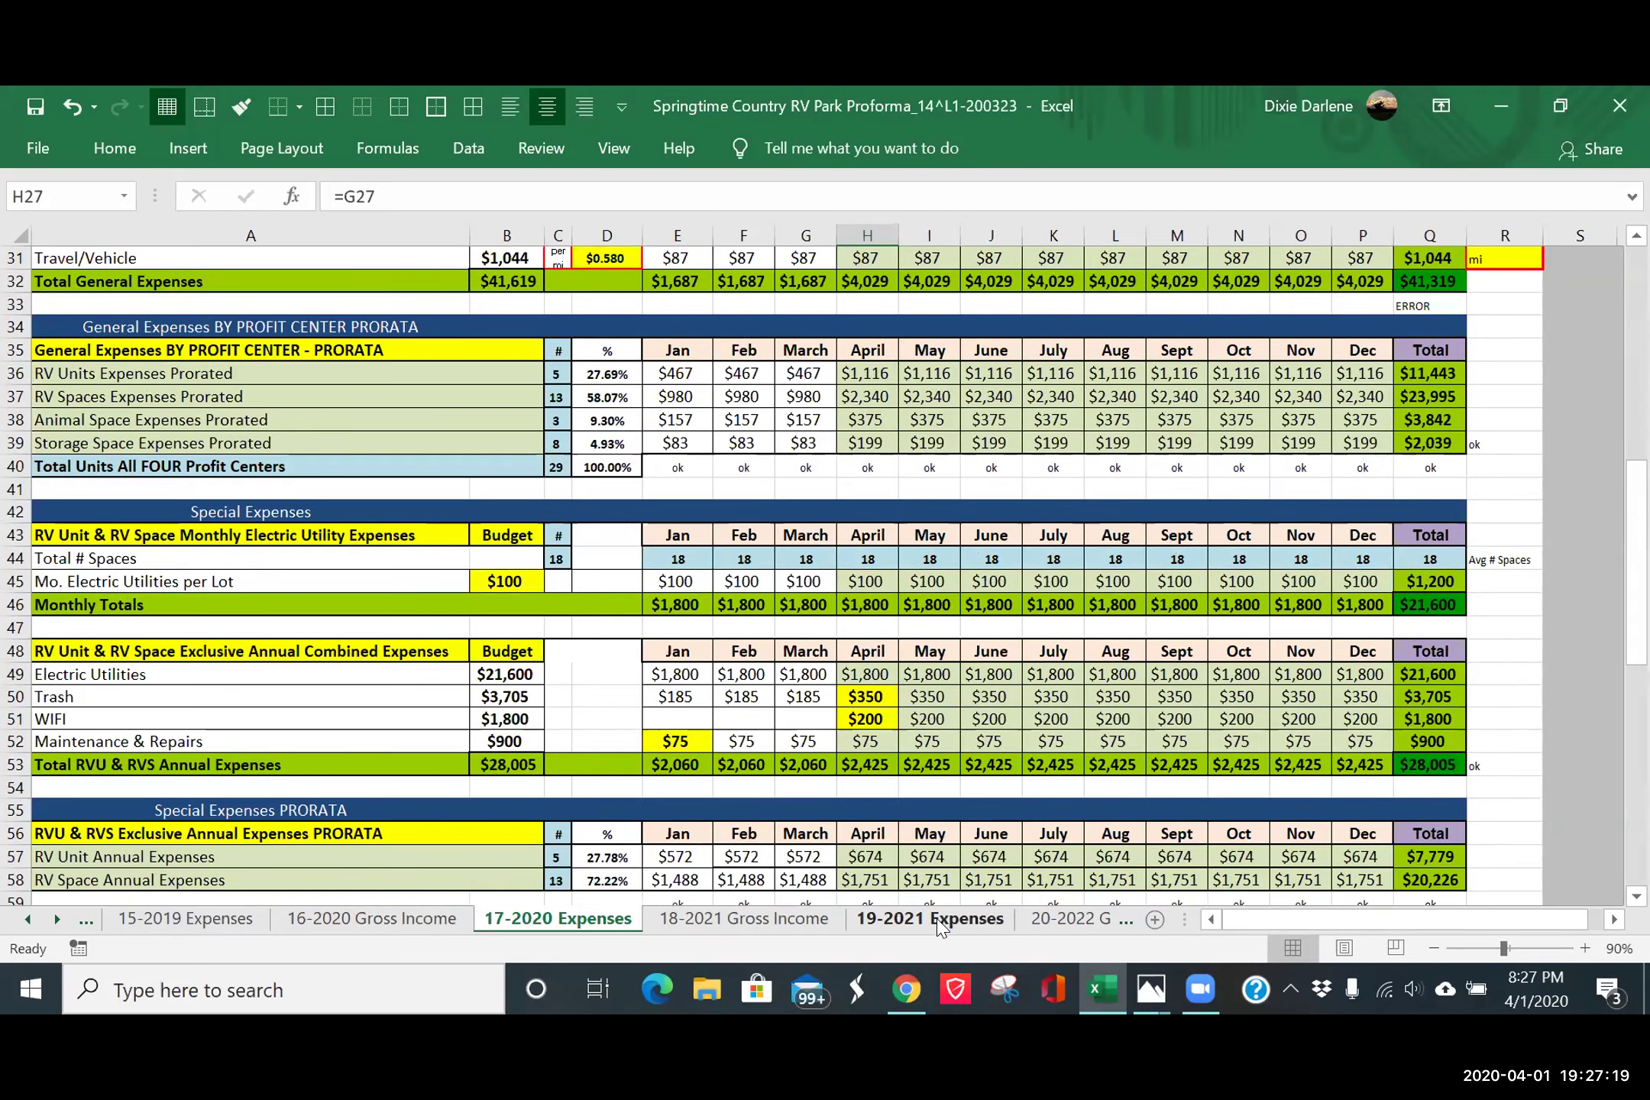
scroll(938, 926, up, 9)
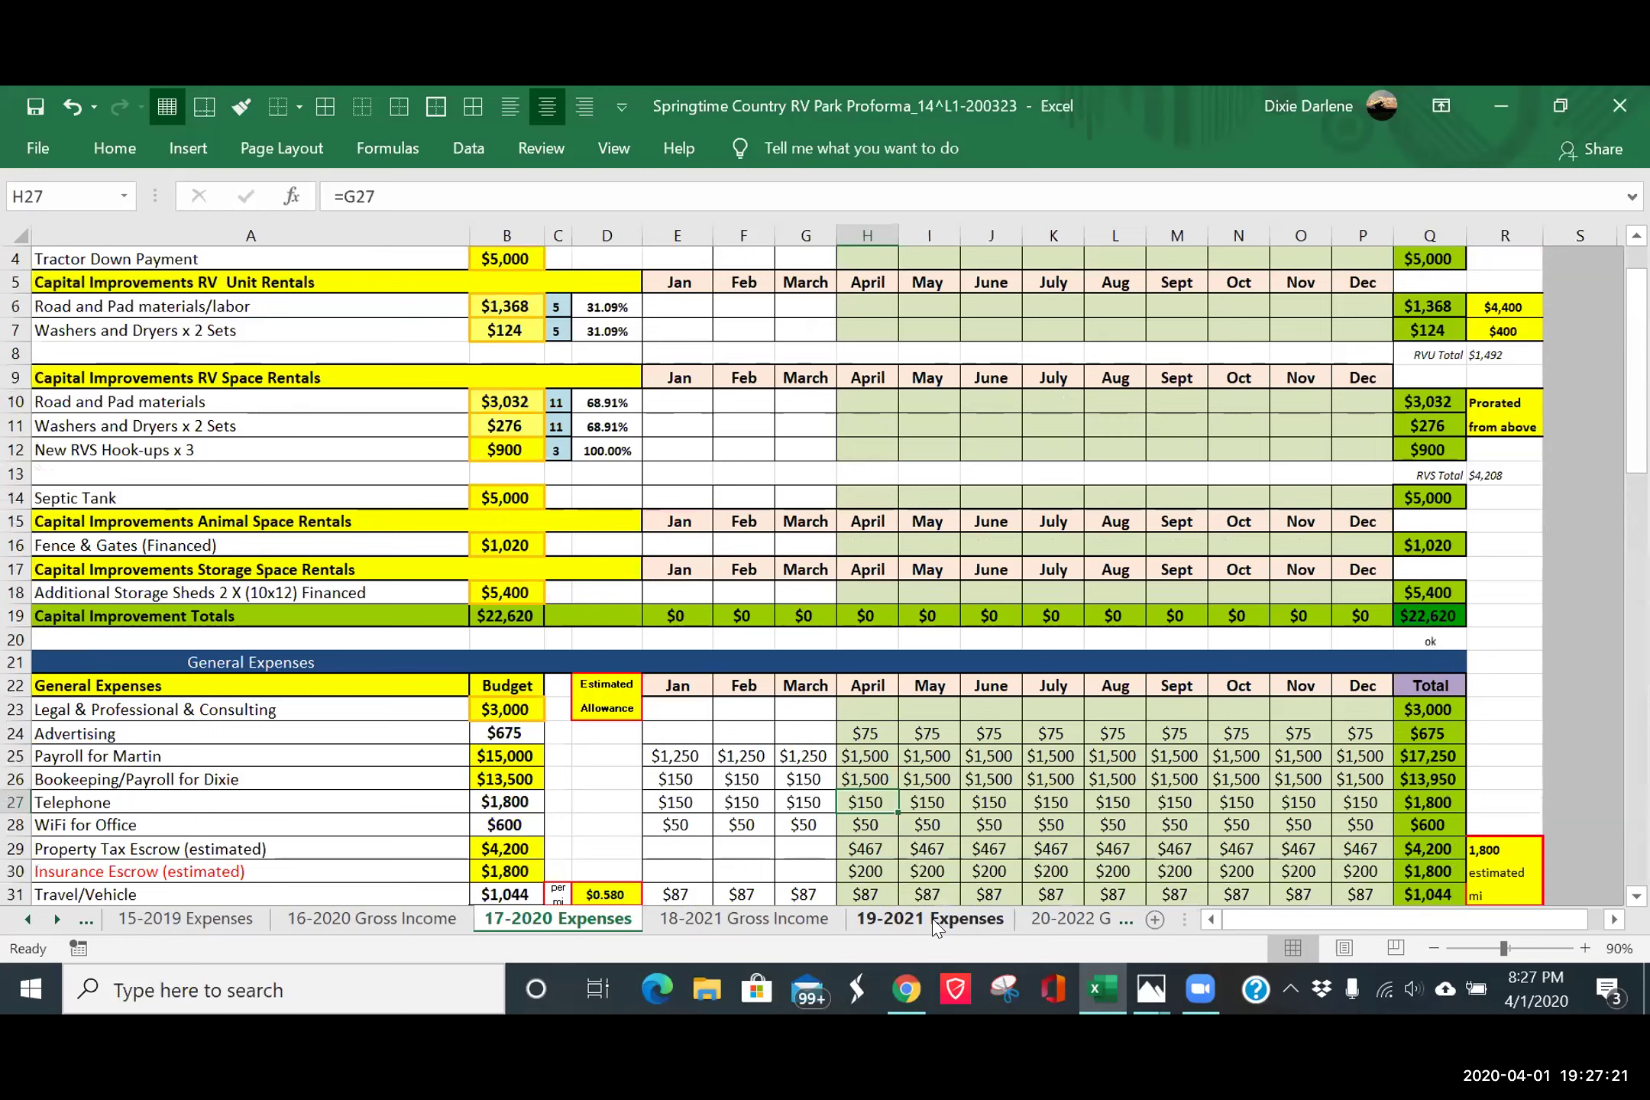
scroll(935, 926, up, 1)
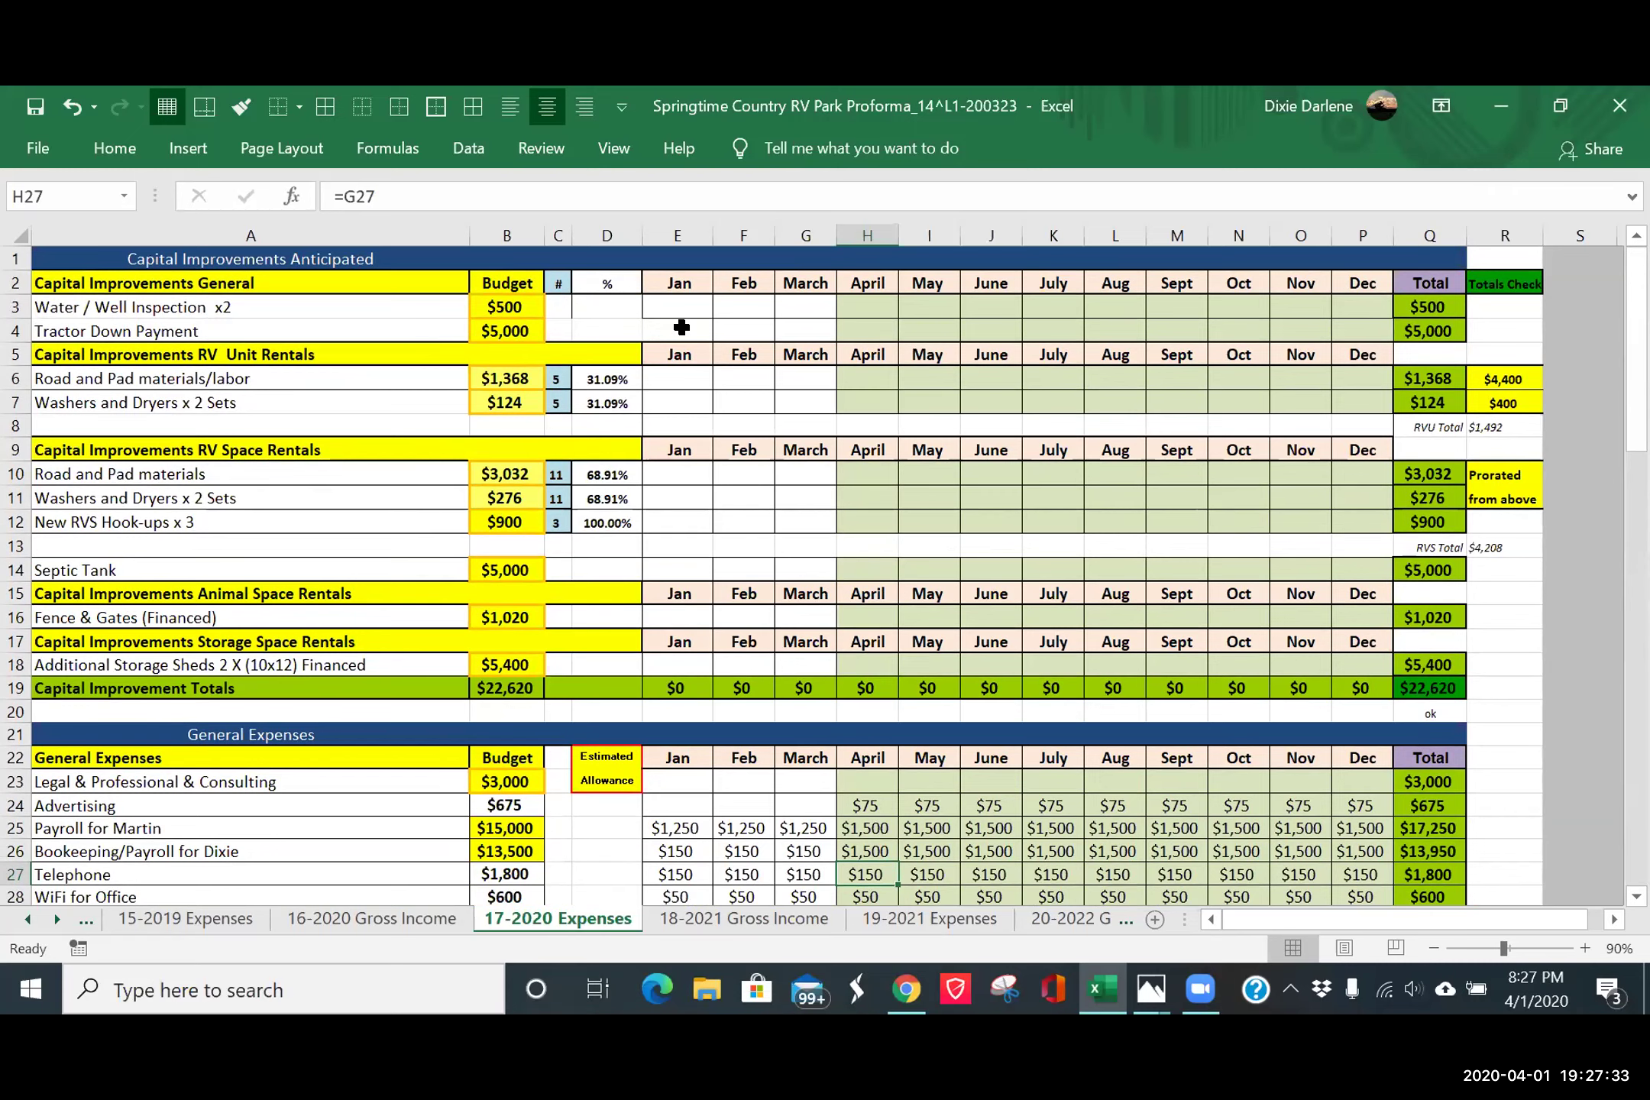
scroll(733, 614, down, 1)
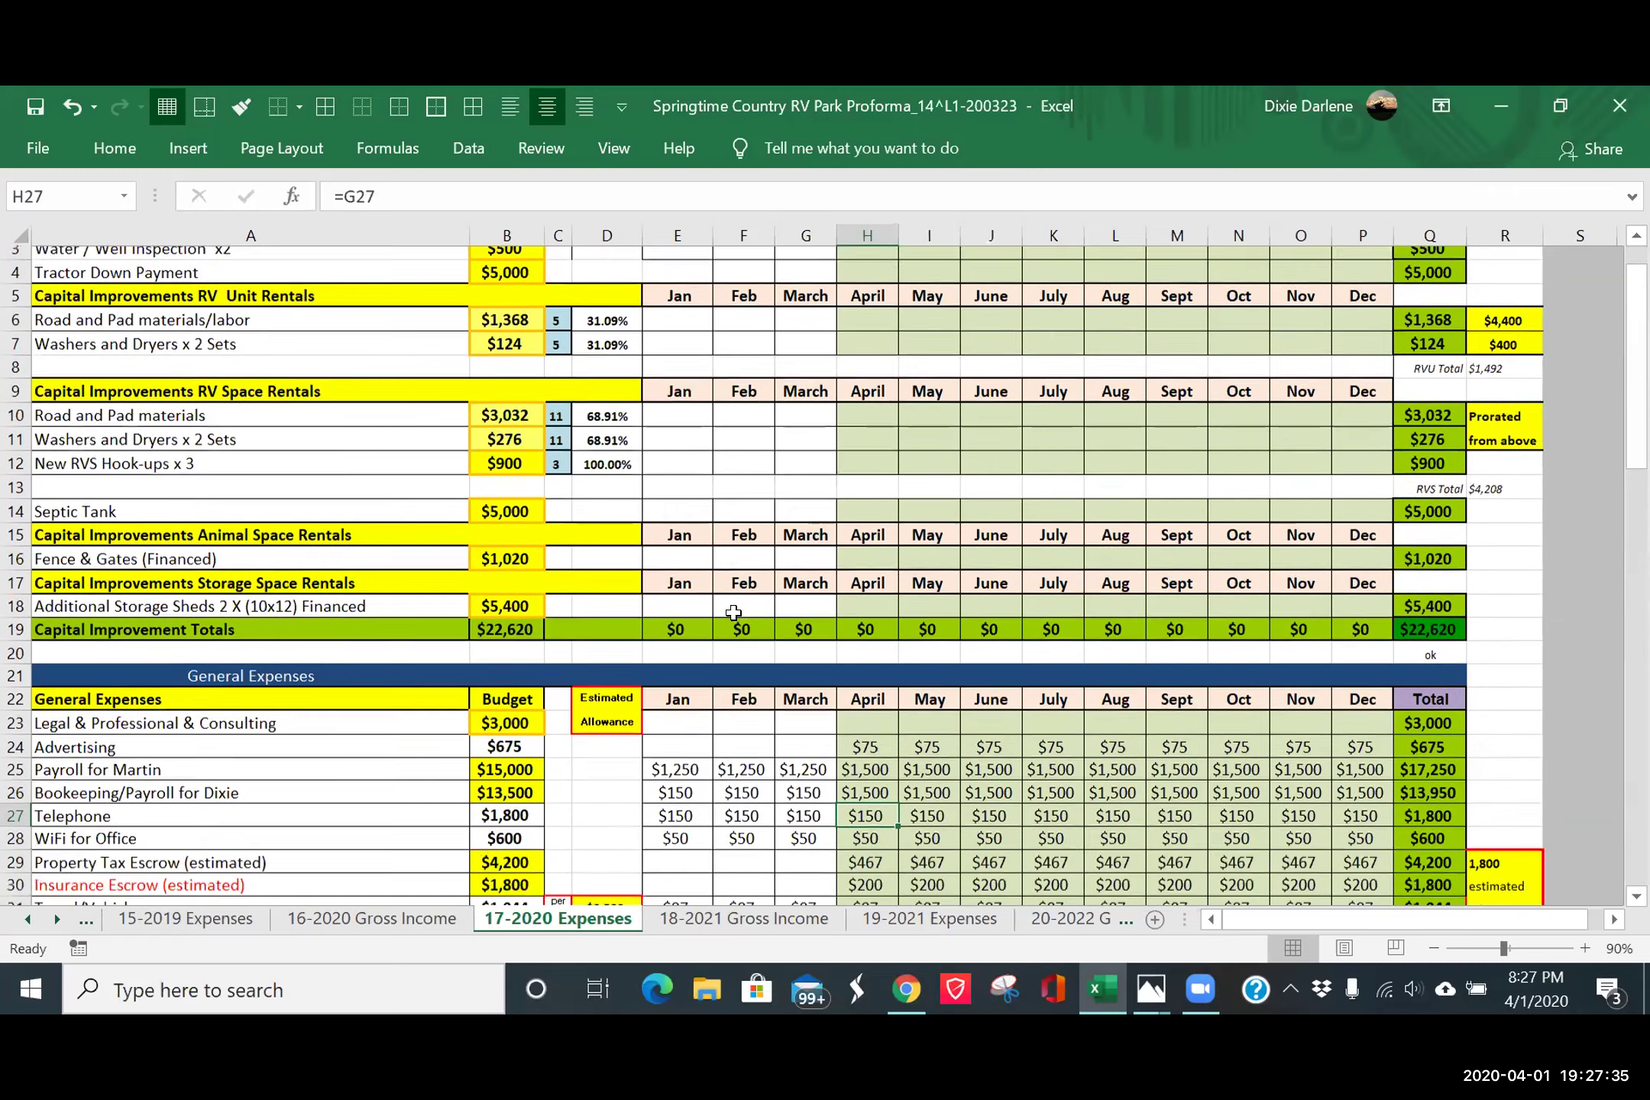
scroll(733, 614, down, 2)
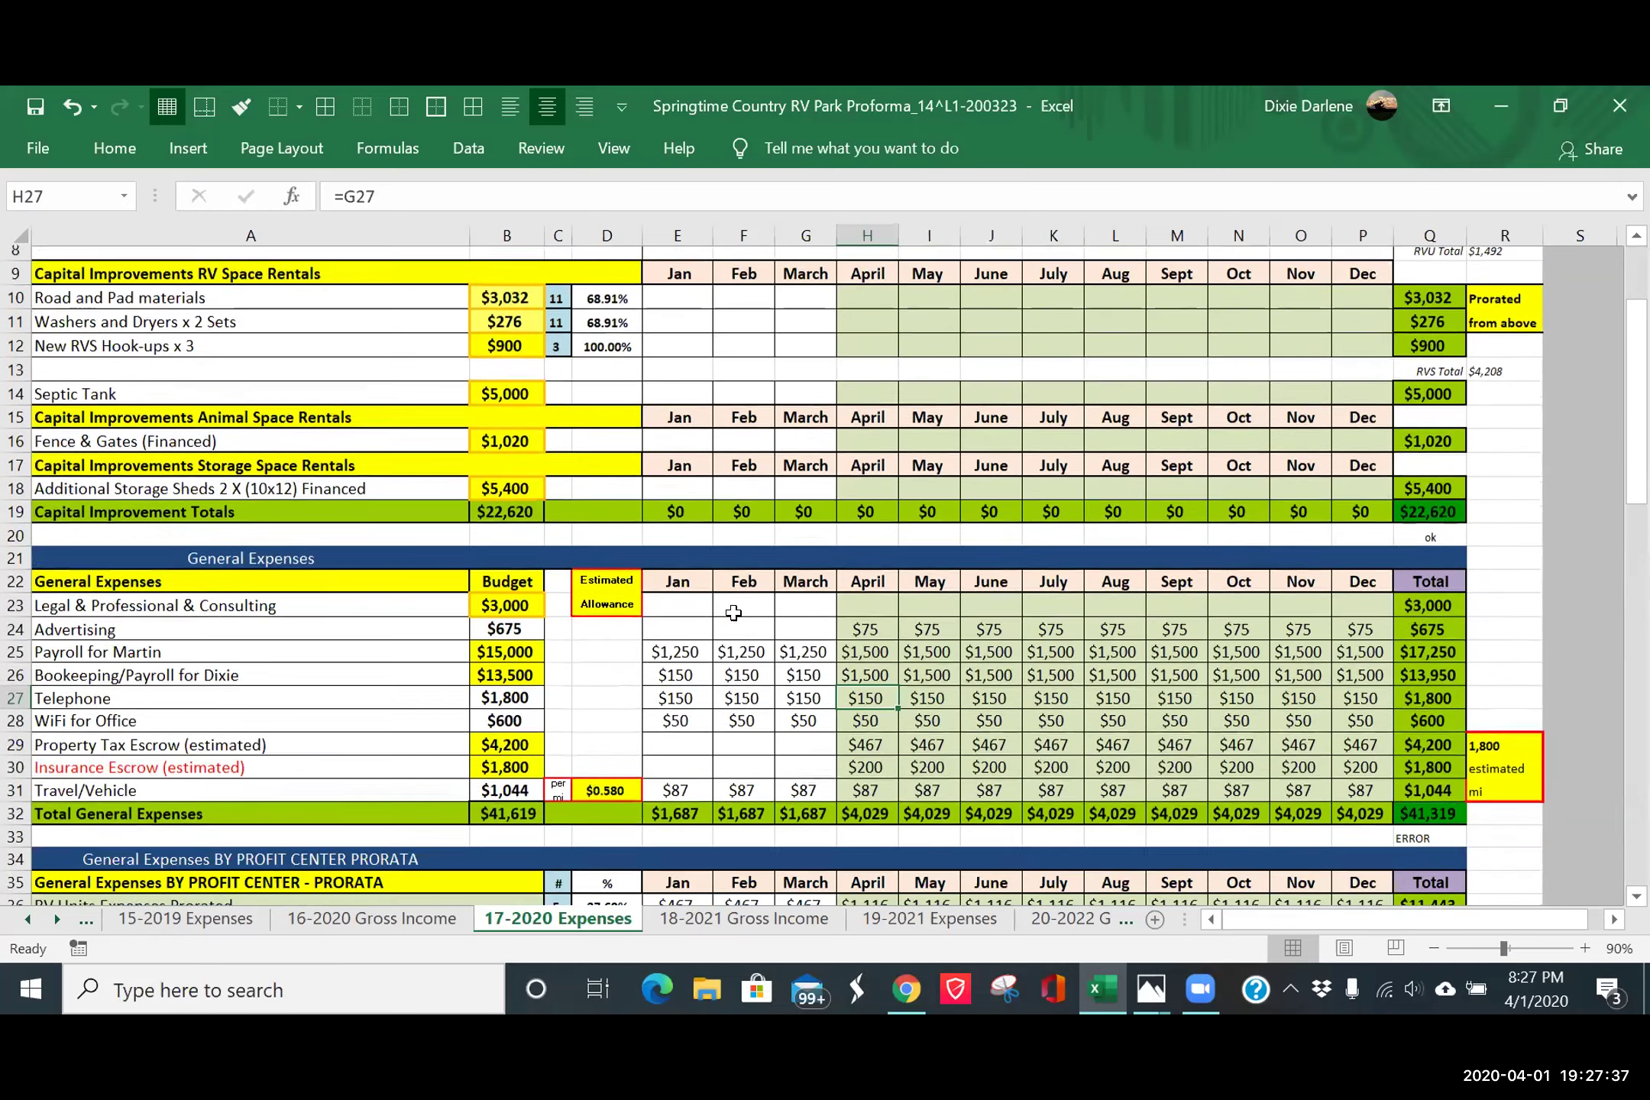
scroll(734, 613, down, 2)
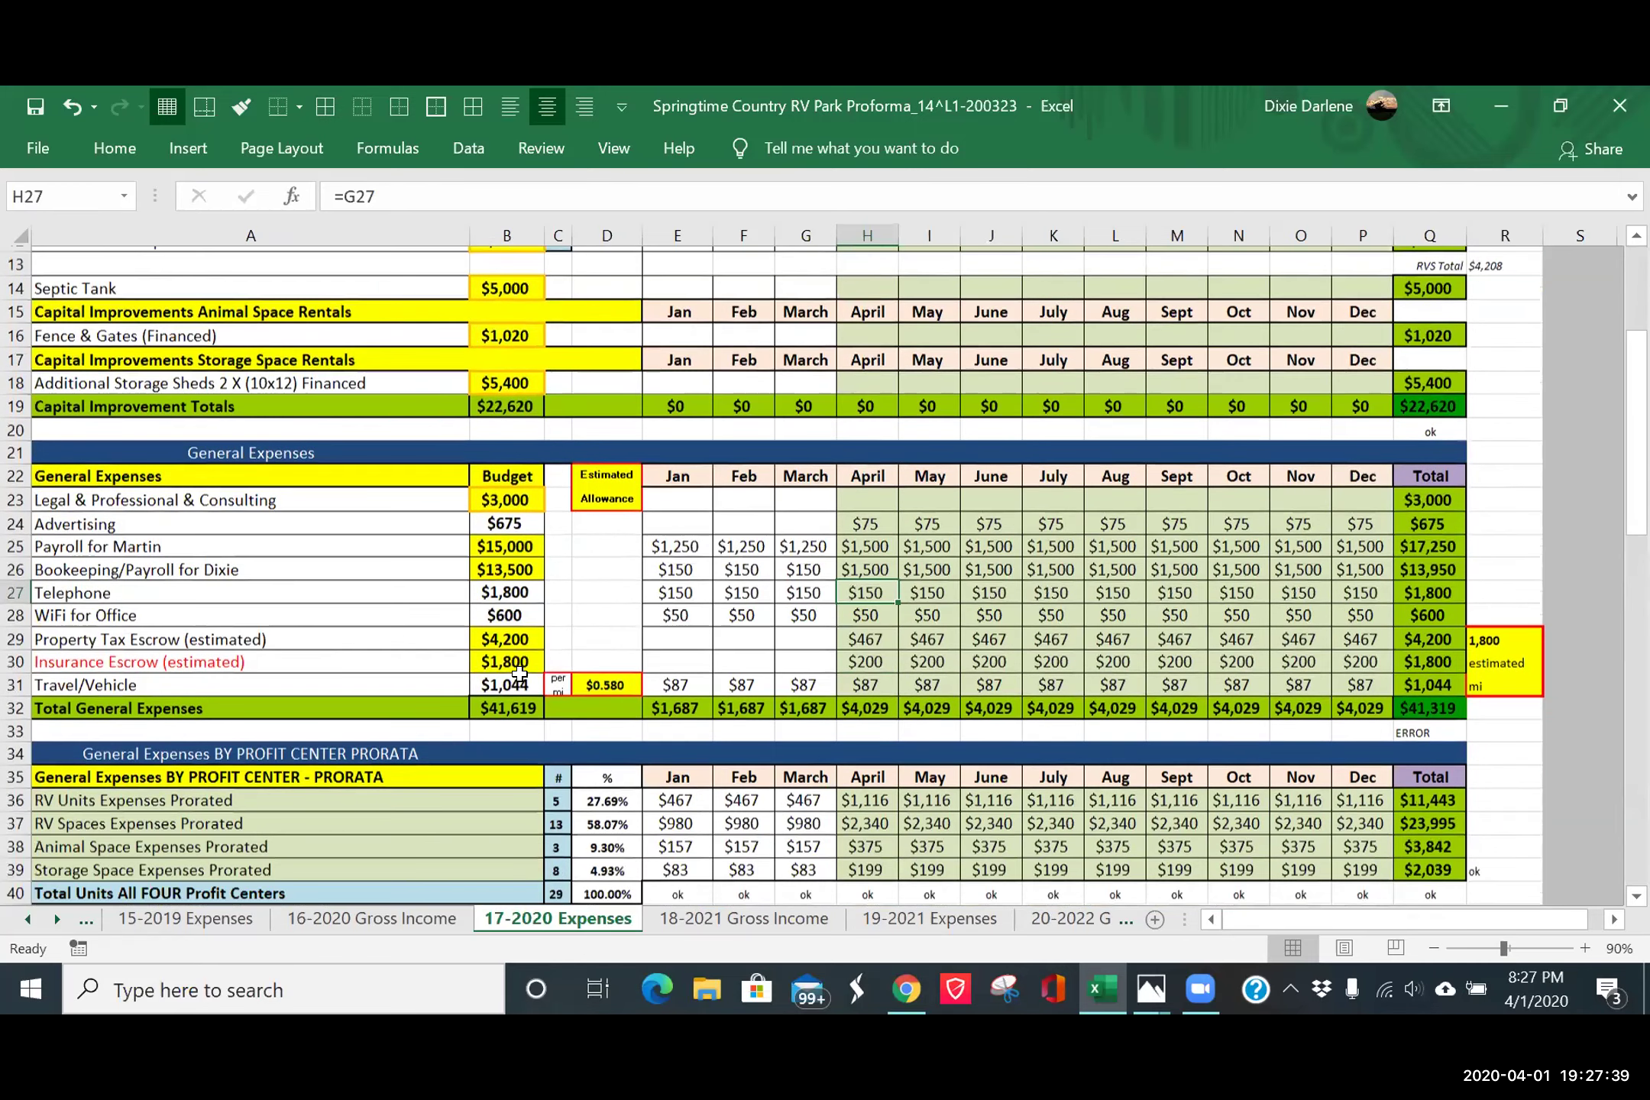
scroll(176, 655, up, 2)
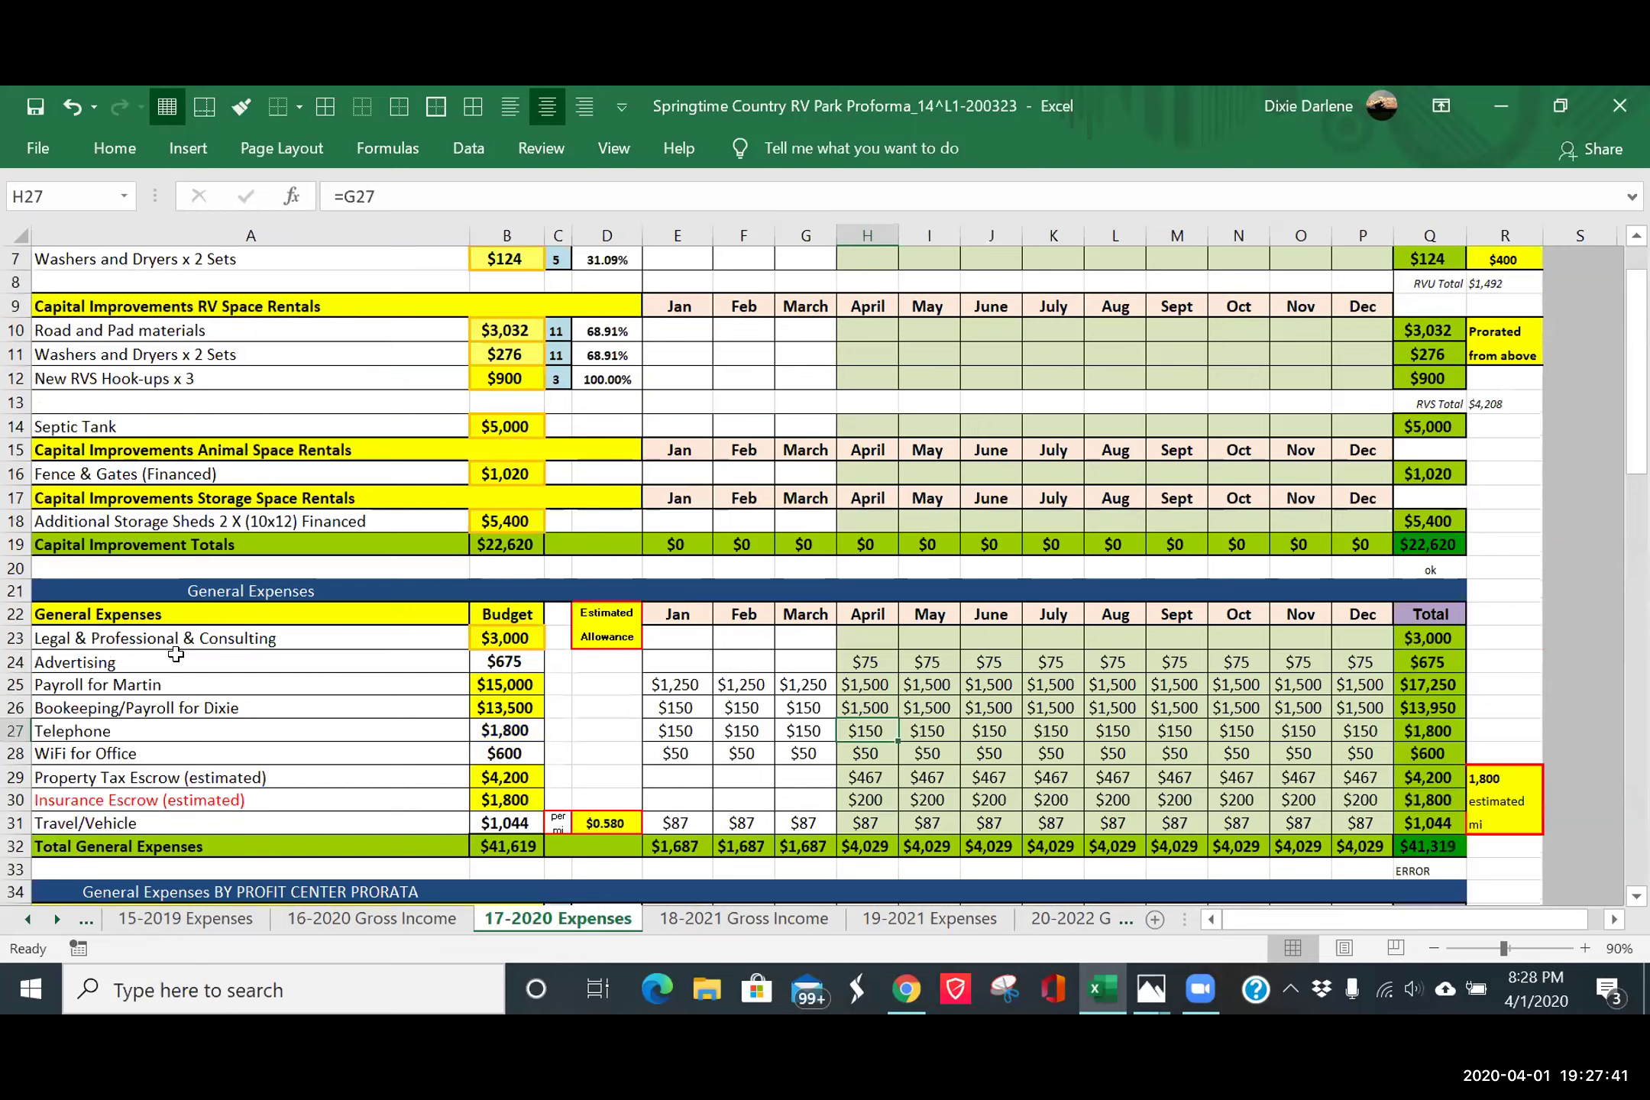
scroll(176, 655, down, 2)
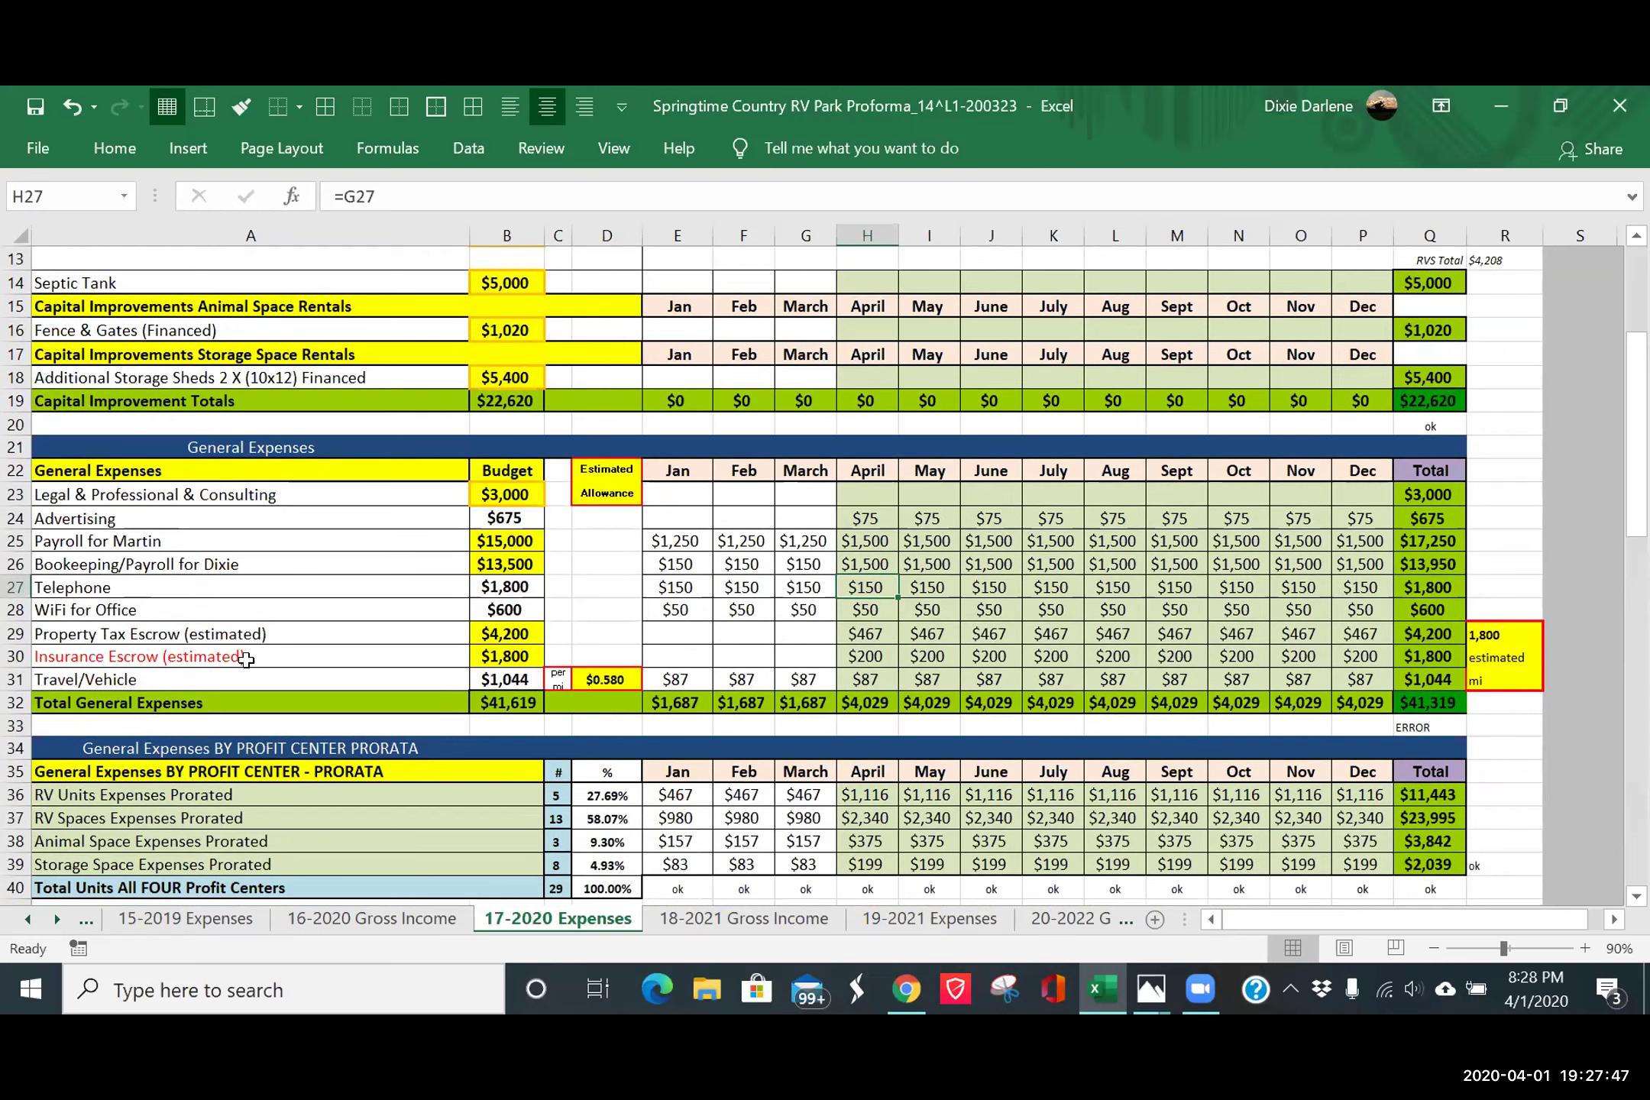
scroll(513, 608, up, 4)
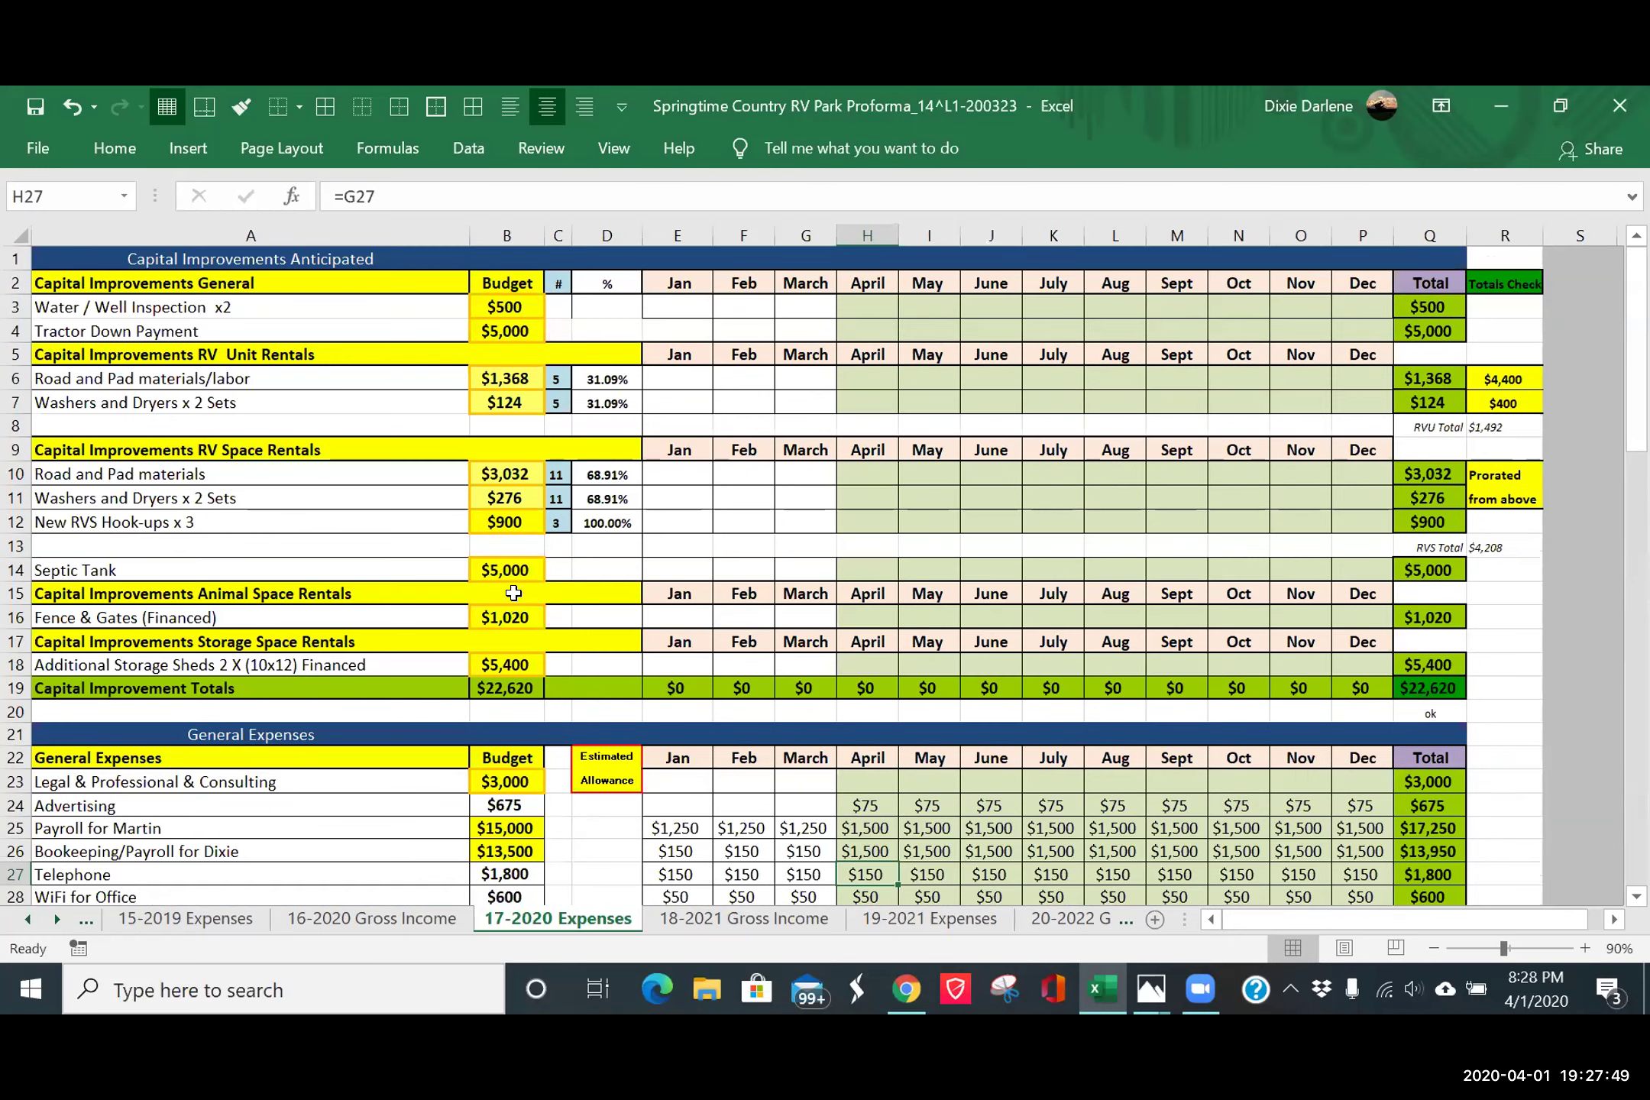
- Add a thin solid left border to cell D4 in the Tractor Down Payment row
click(605, 324)
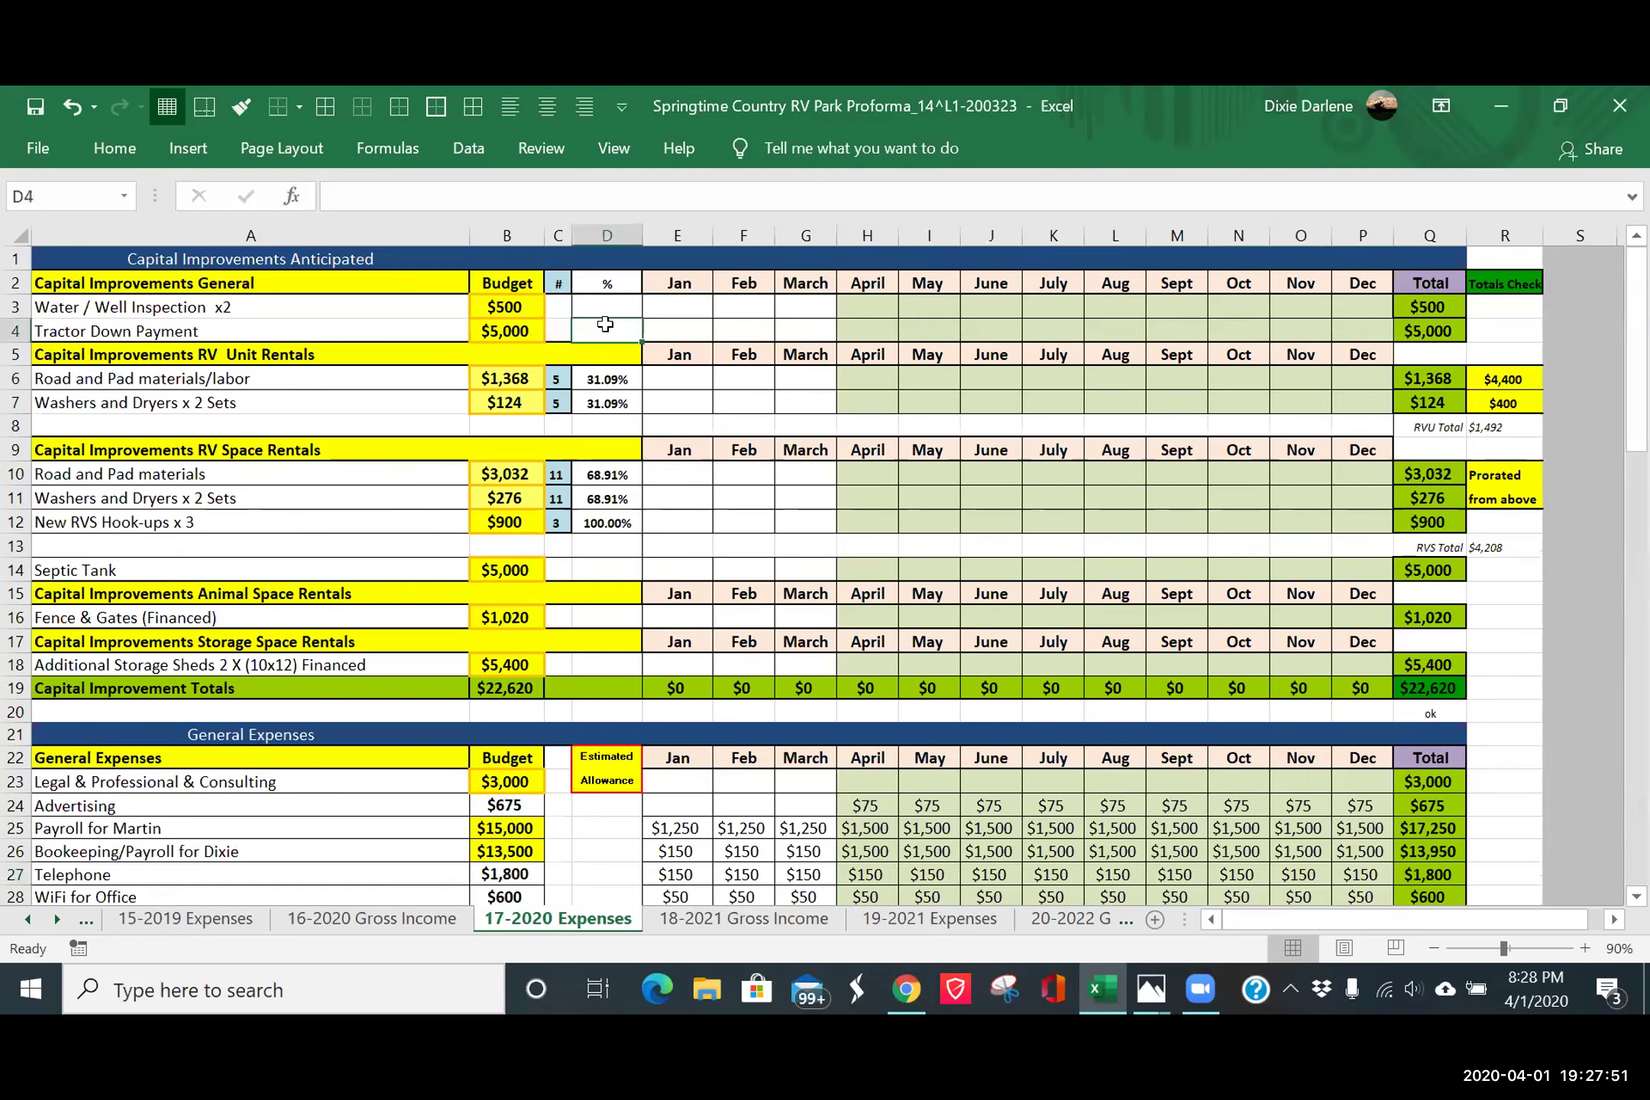
right_click(605, 325)
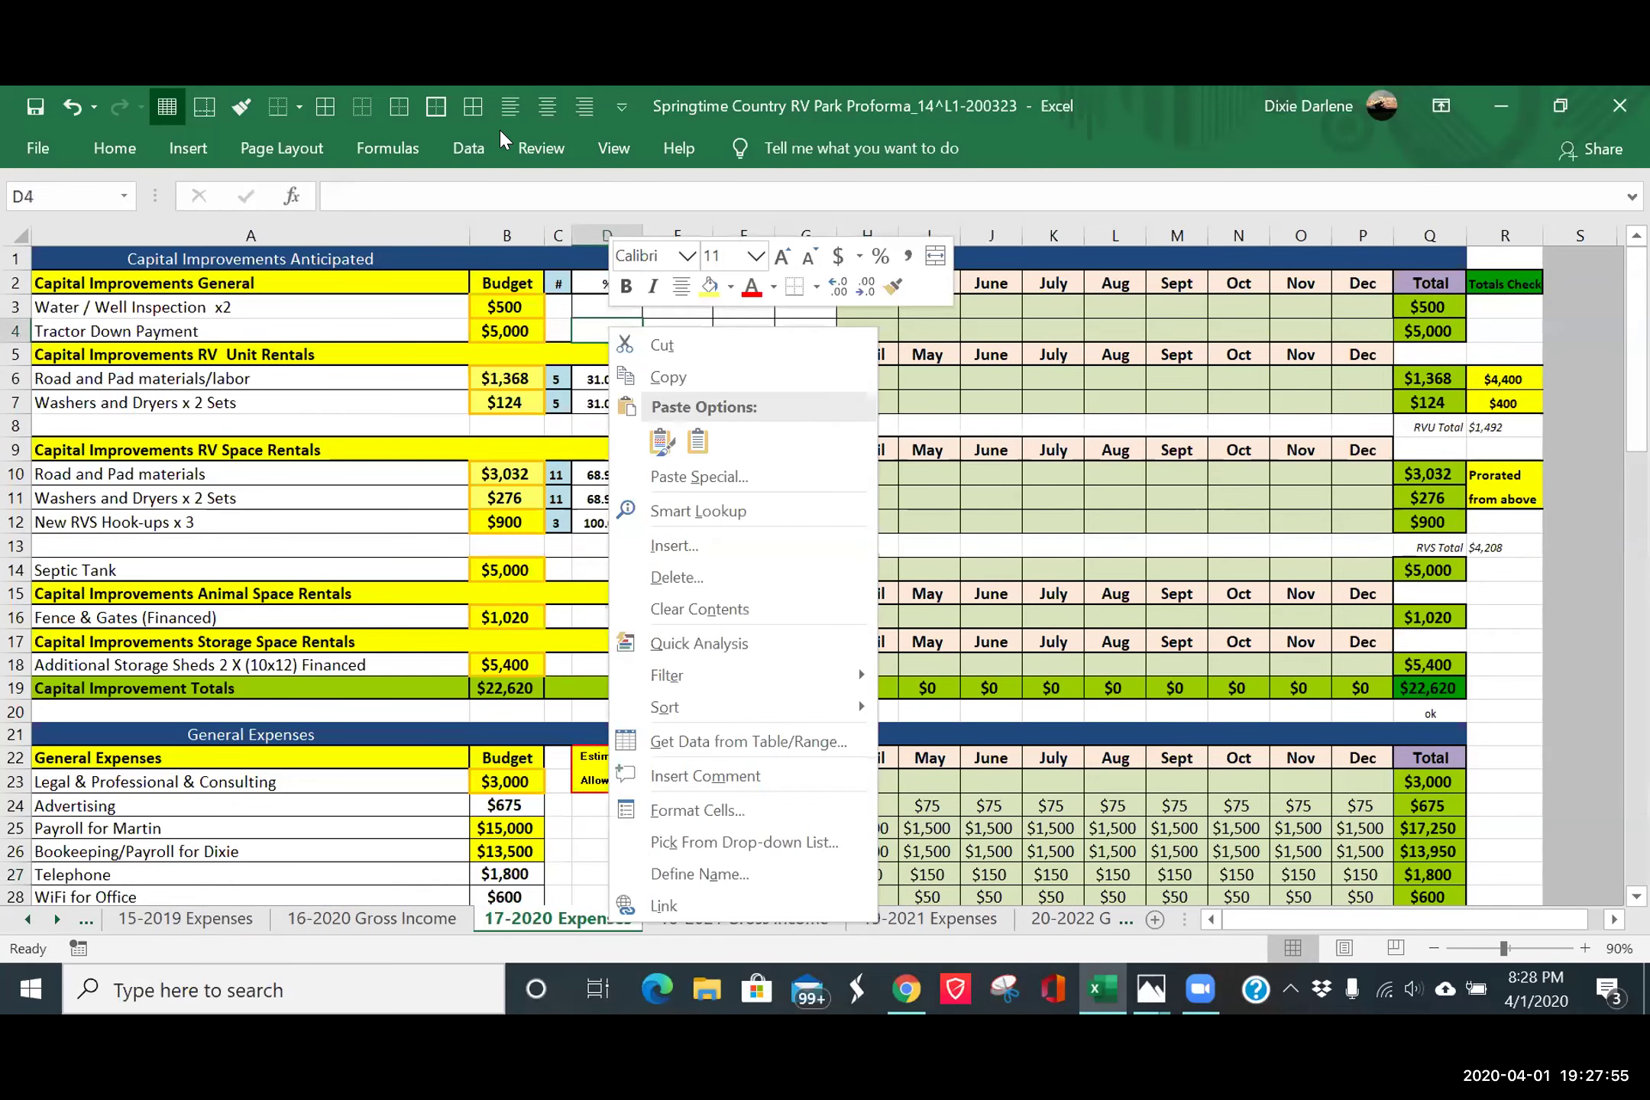
key(f)
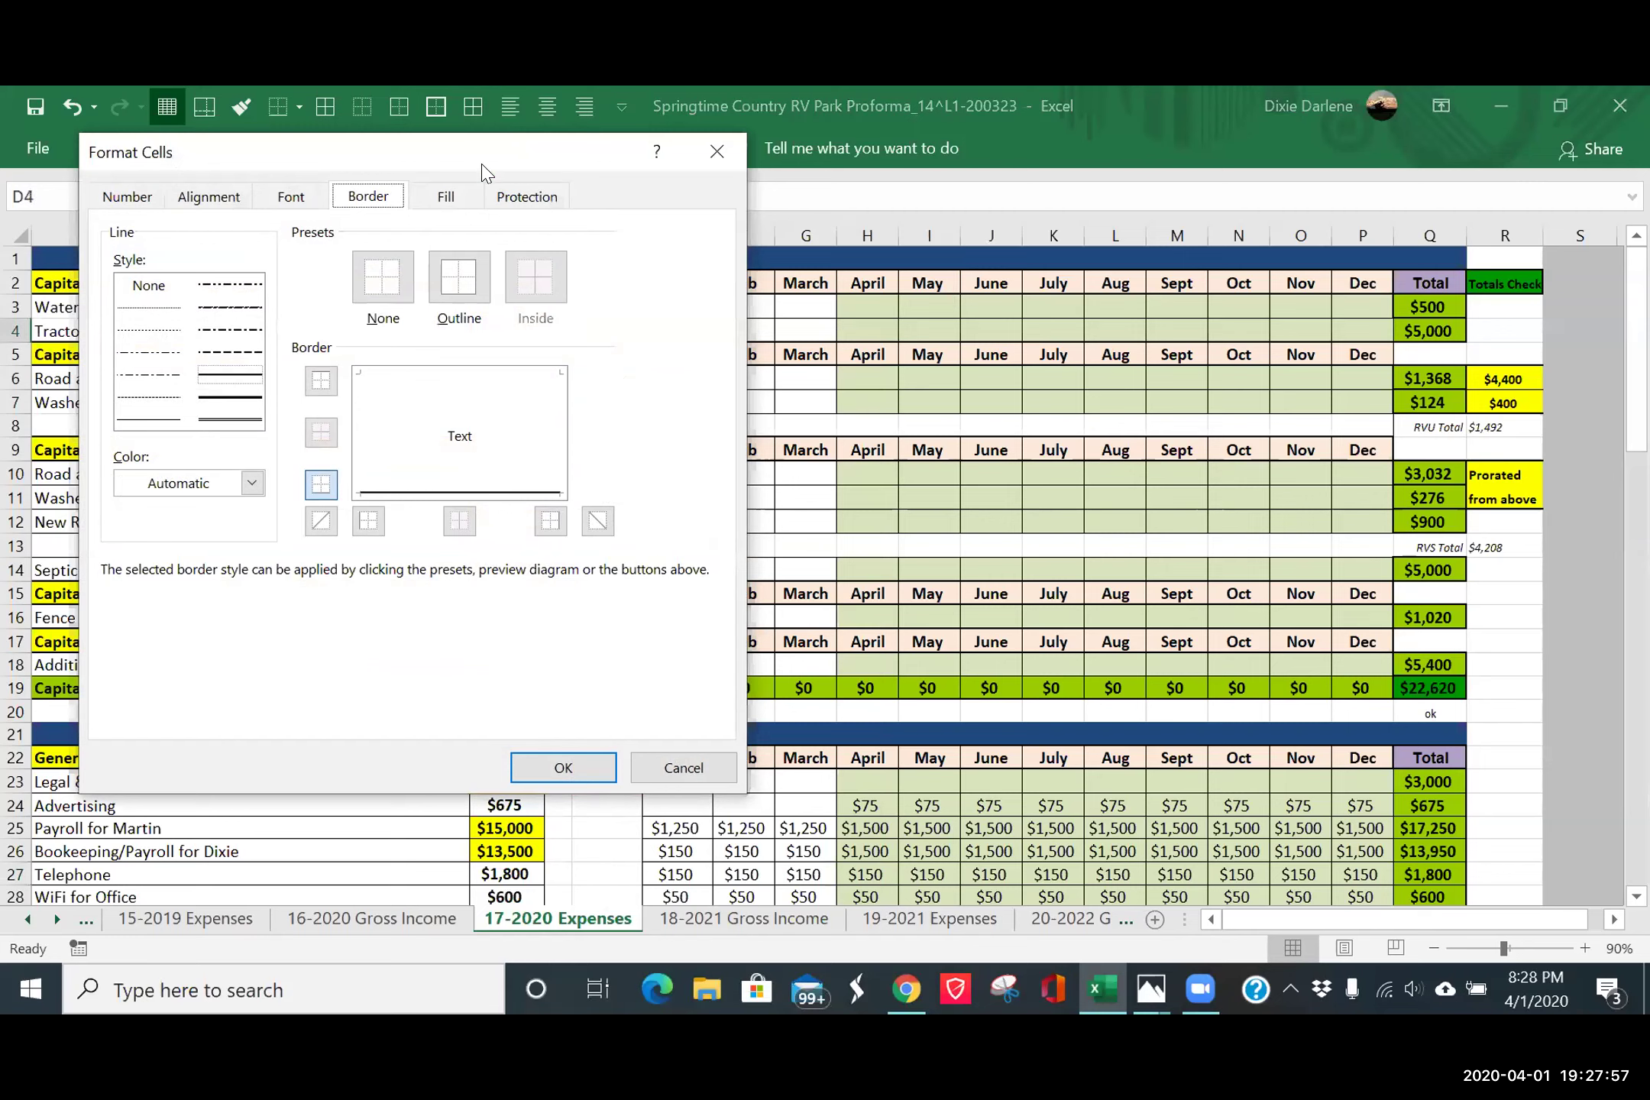
click(159, 419)
click(365, 419)
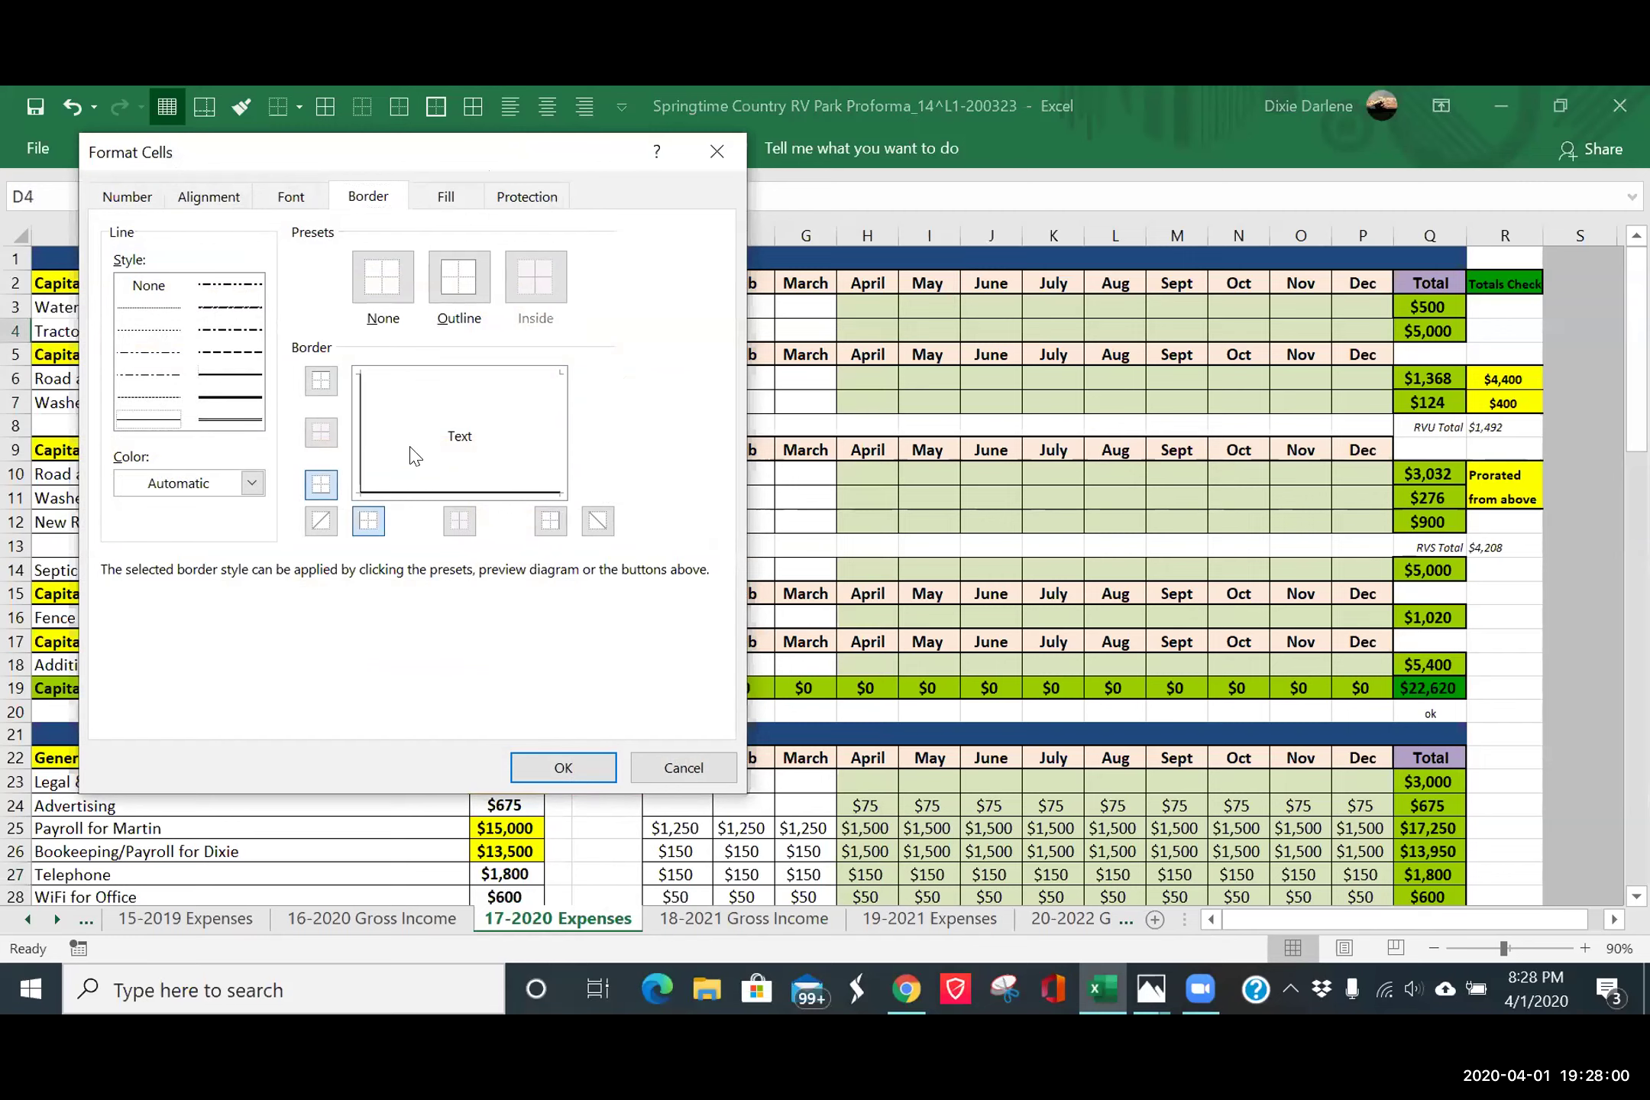
click(553, 760)
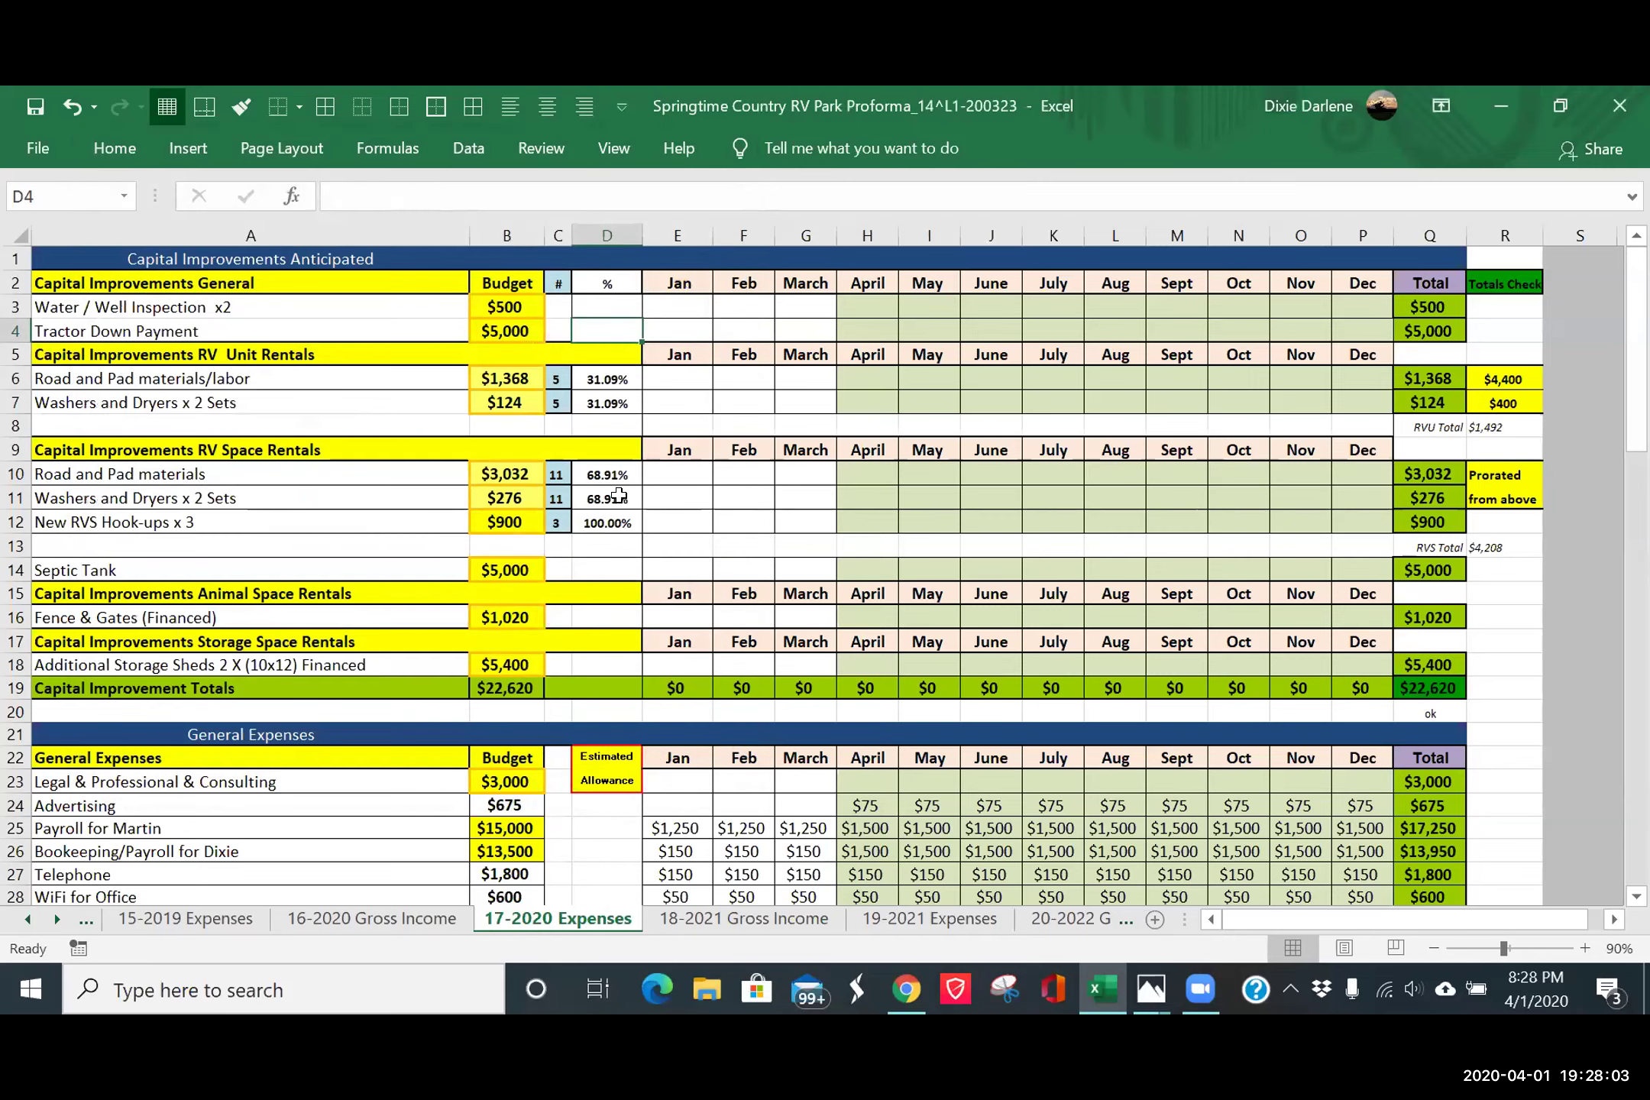
click(715, 420)
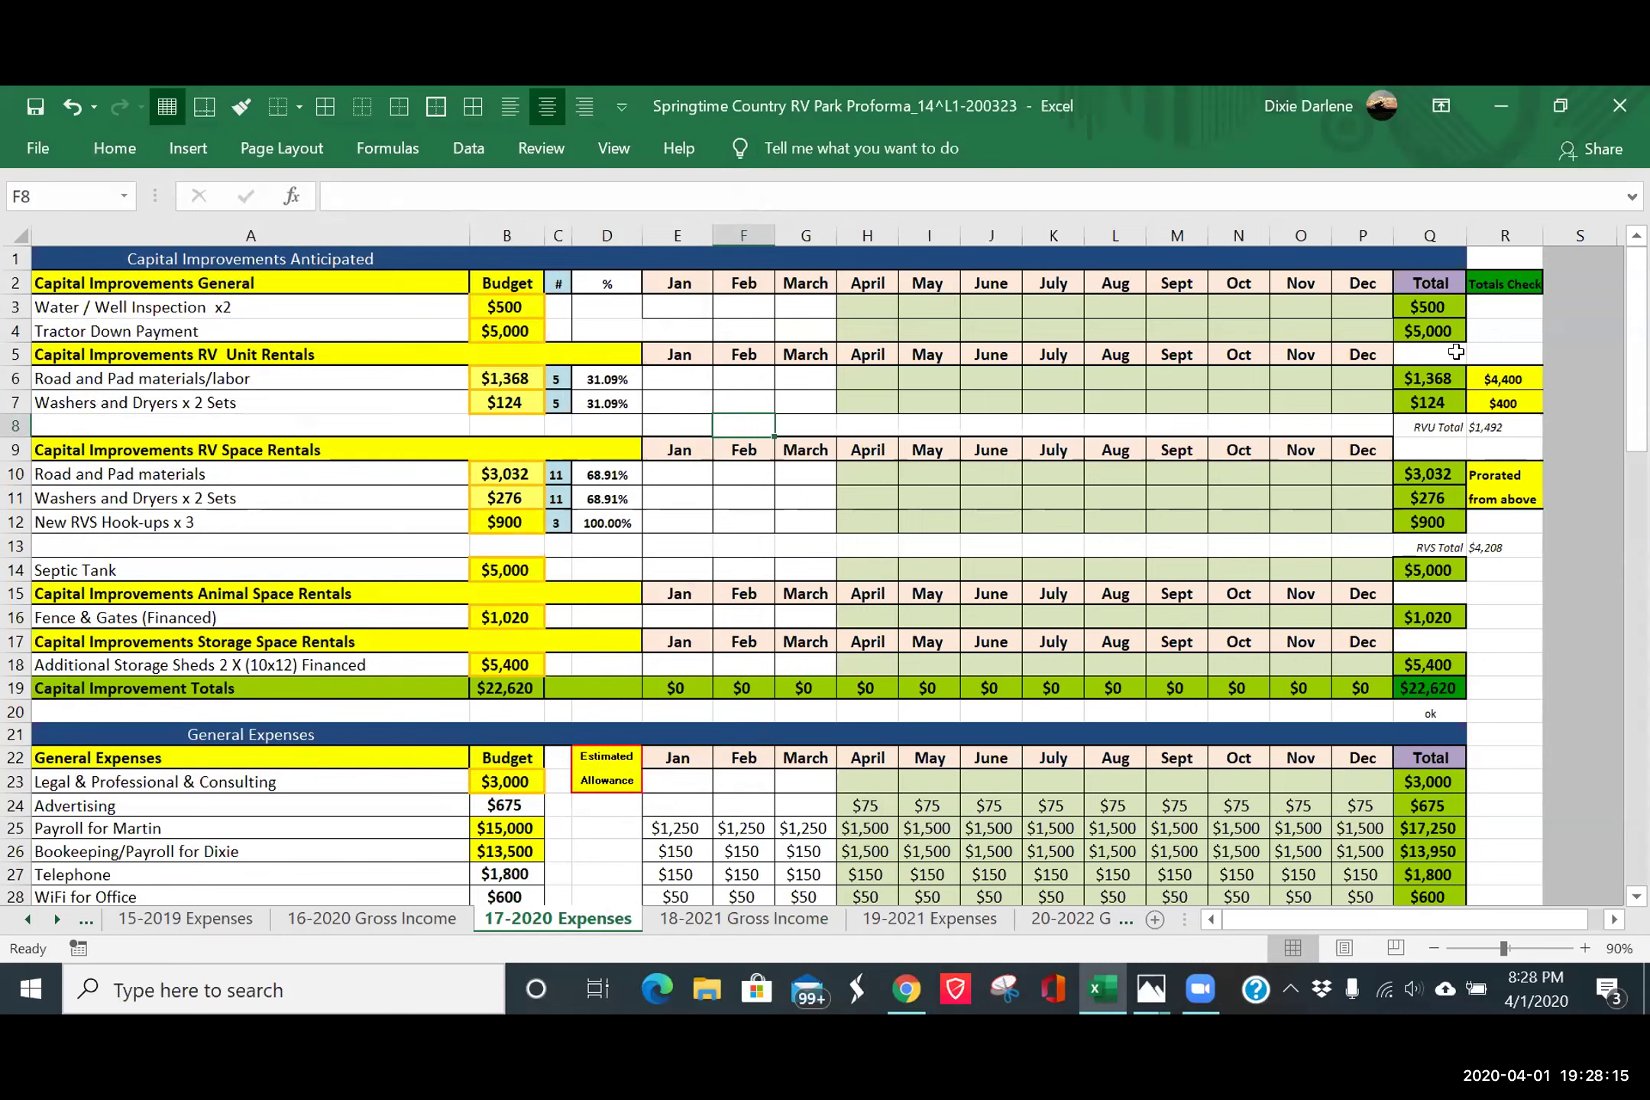
- Add a thin solid left border to cell E4 in the Tractor Down Payment row
click(668, 331)
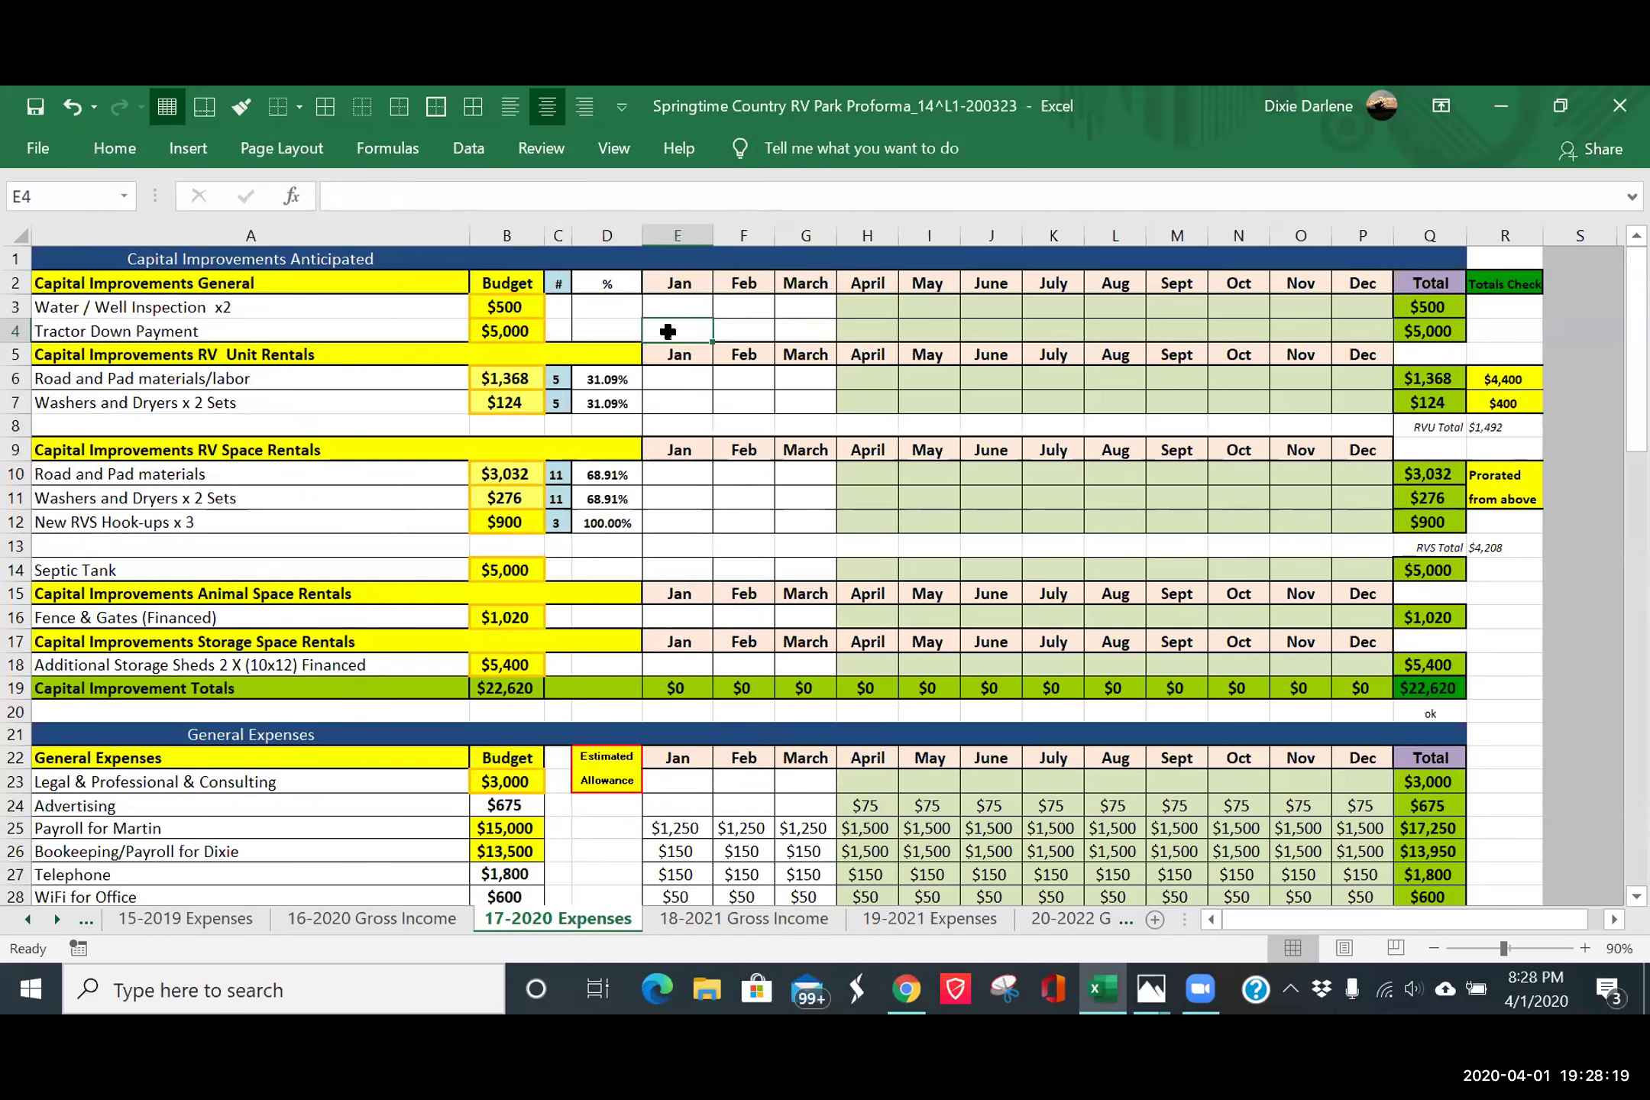
right_click(669, 337)
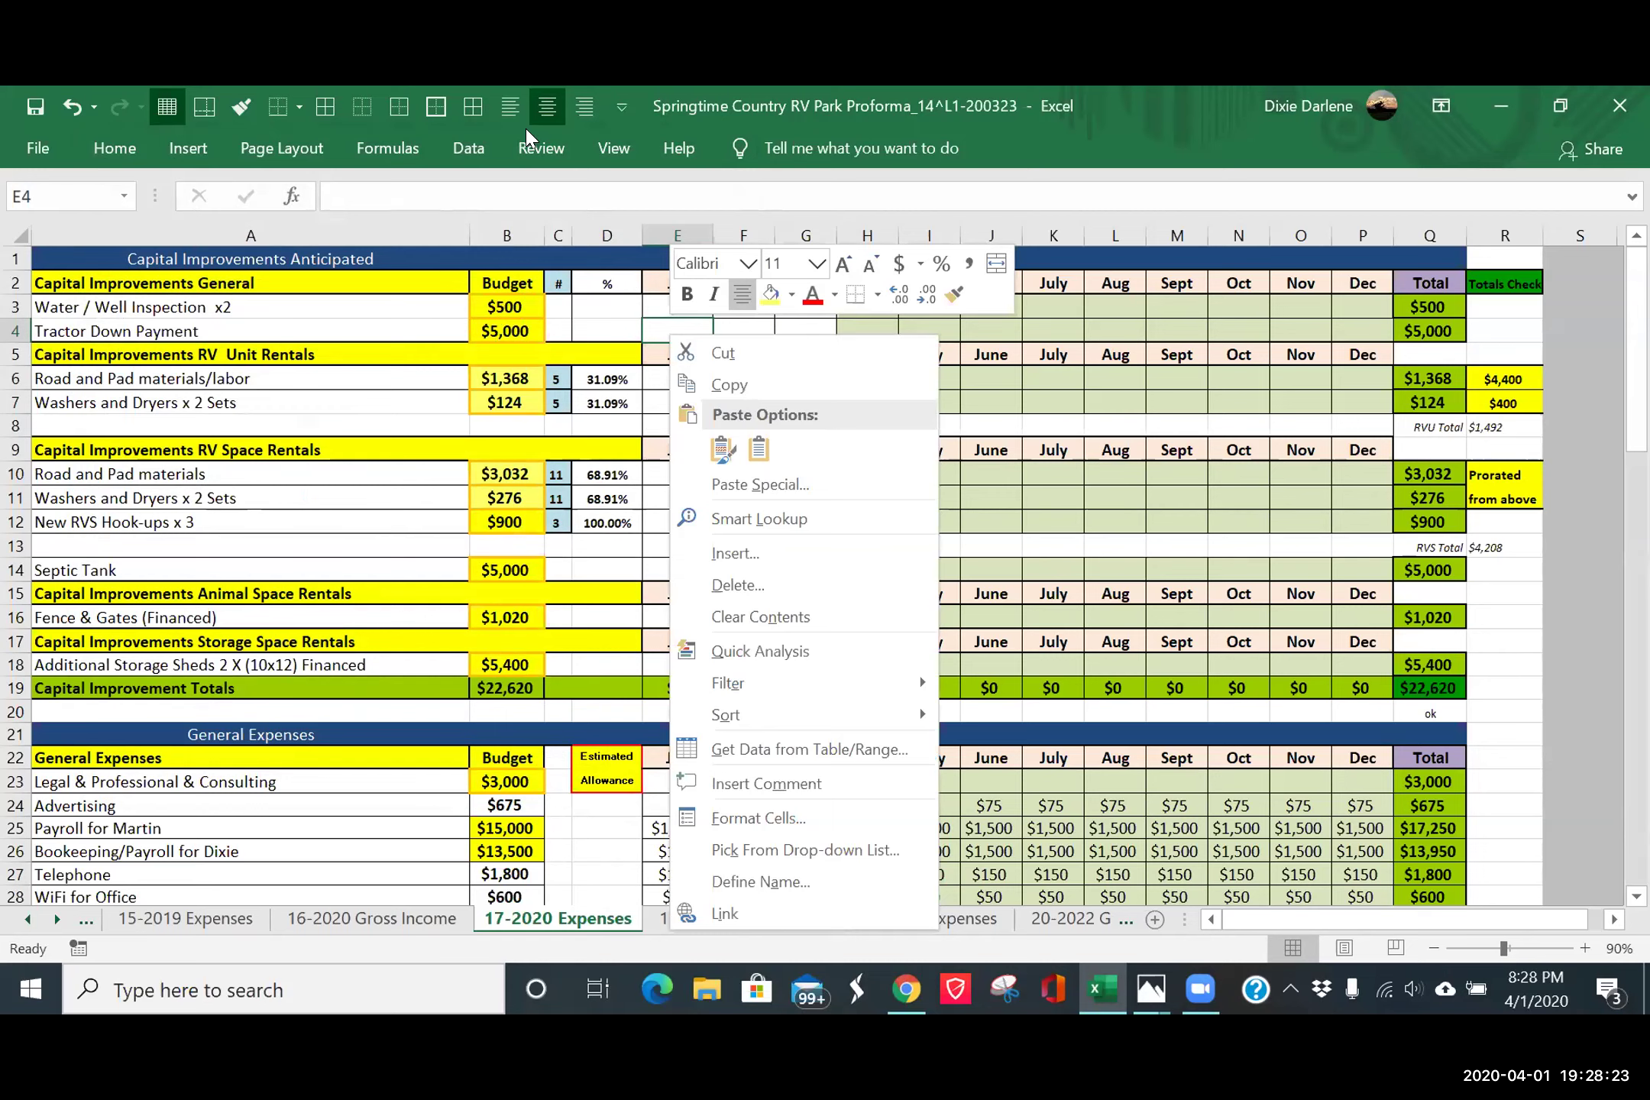
key(f)
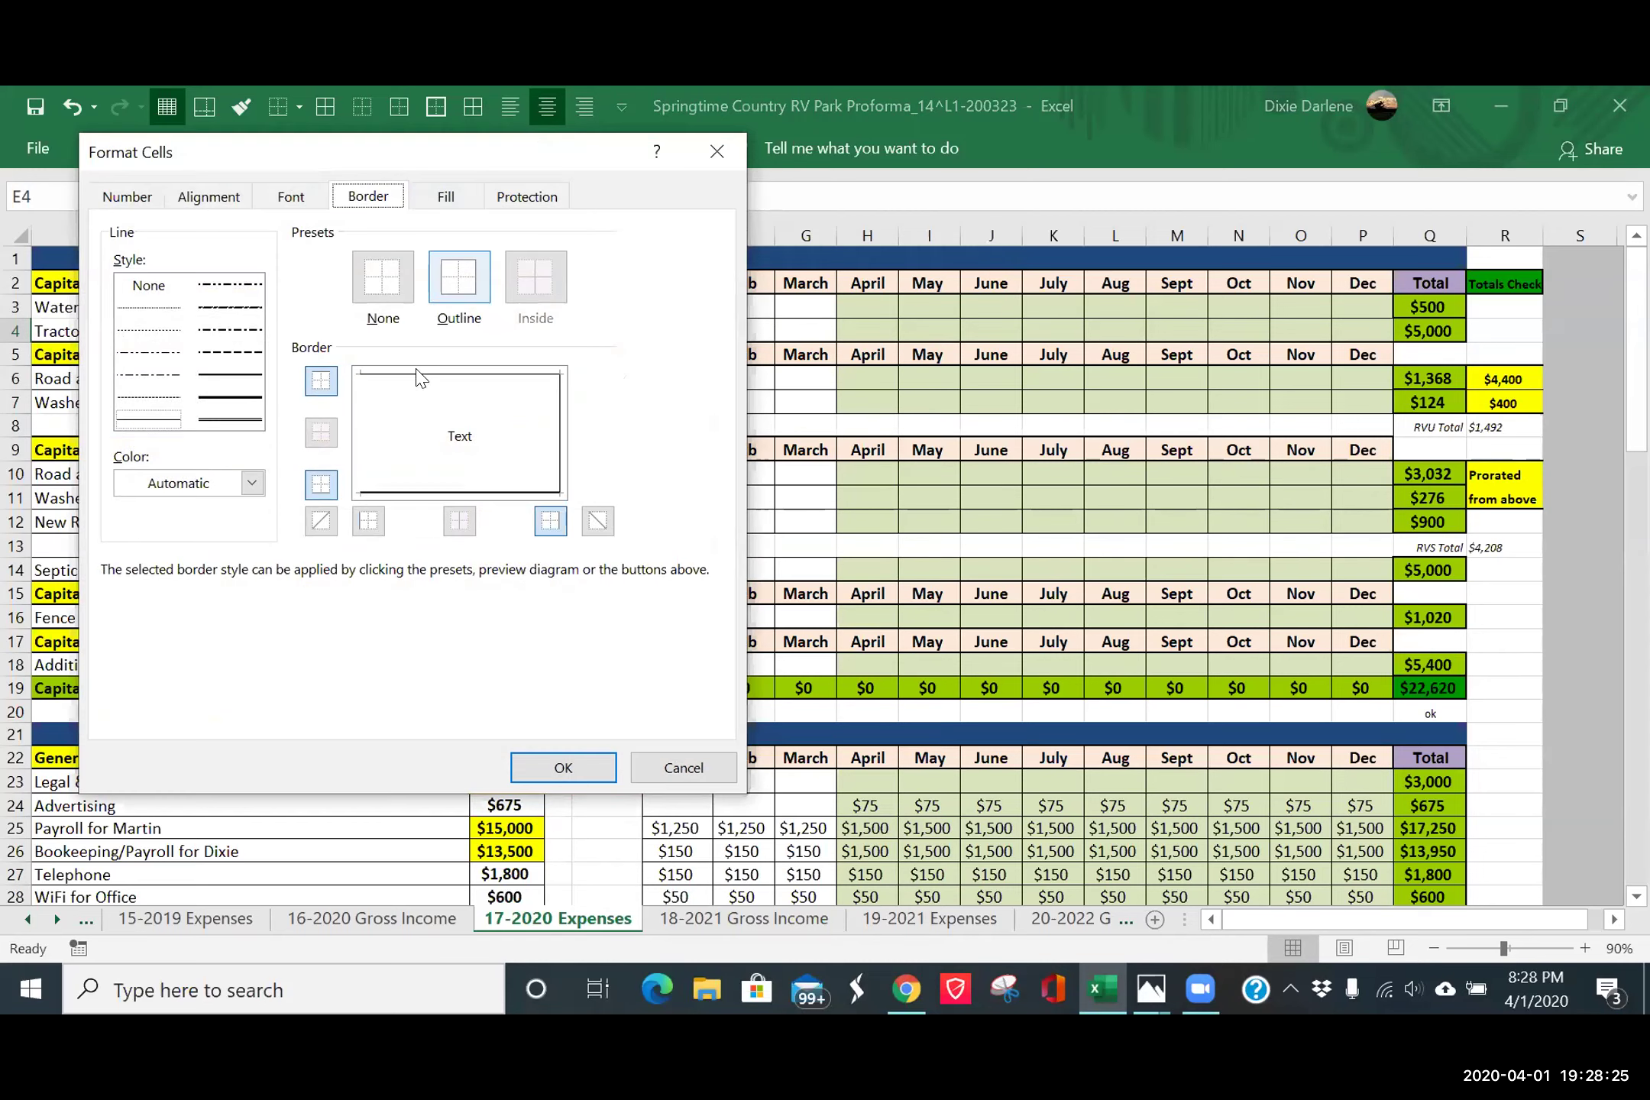
click(384, 440)
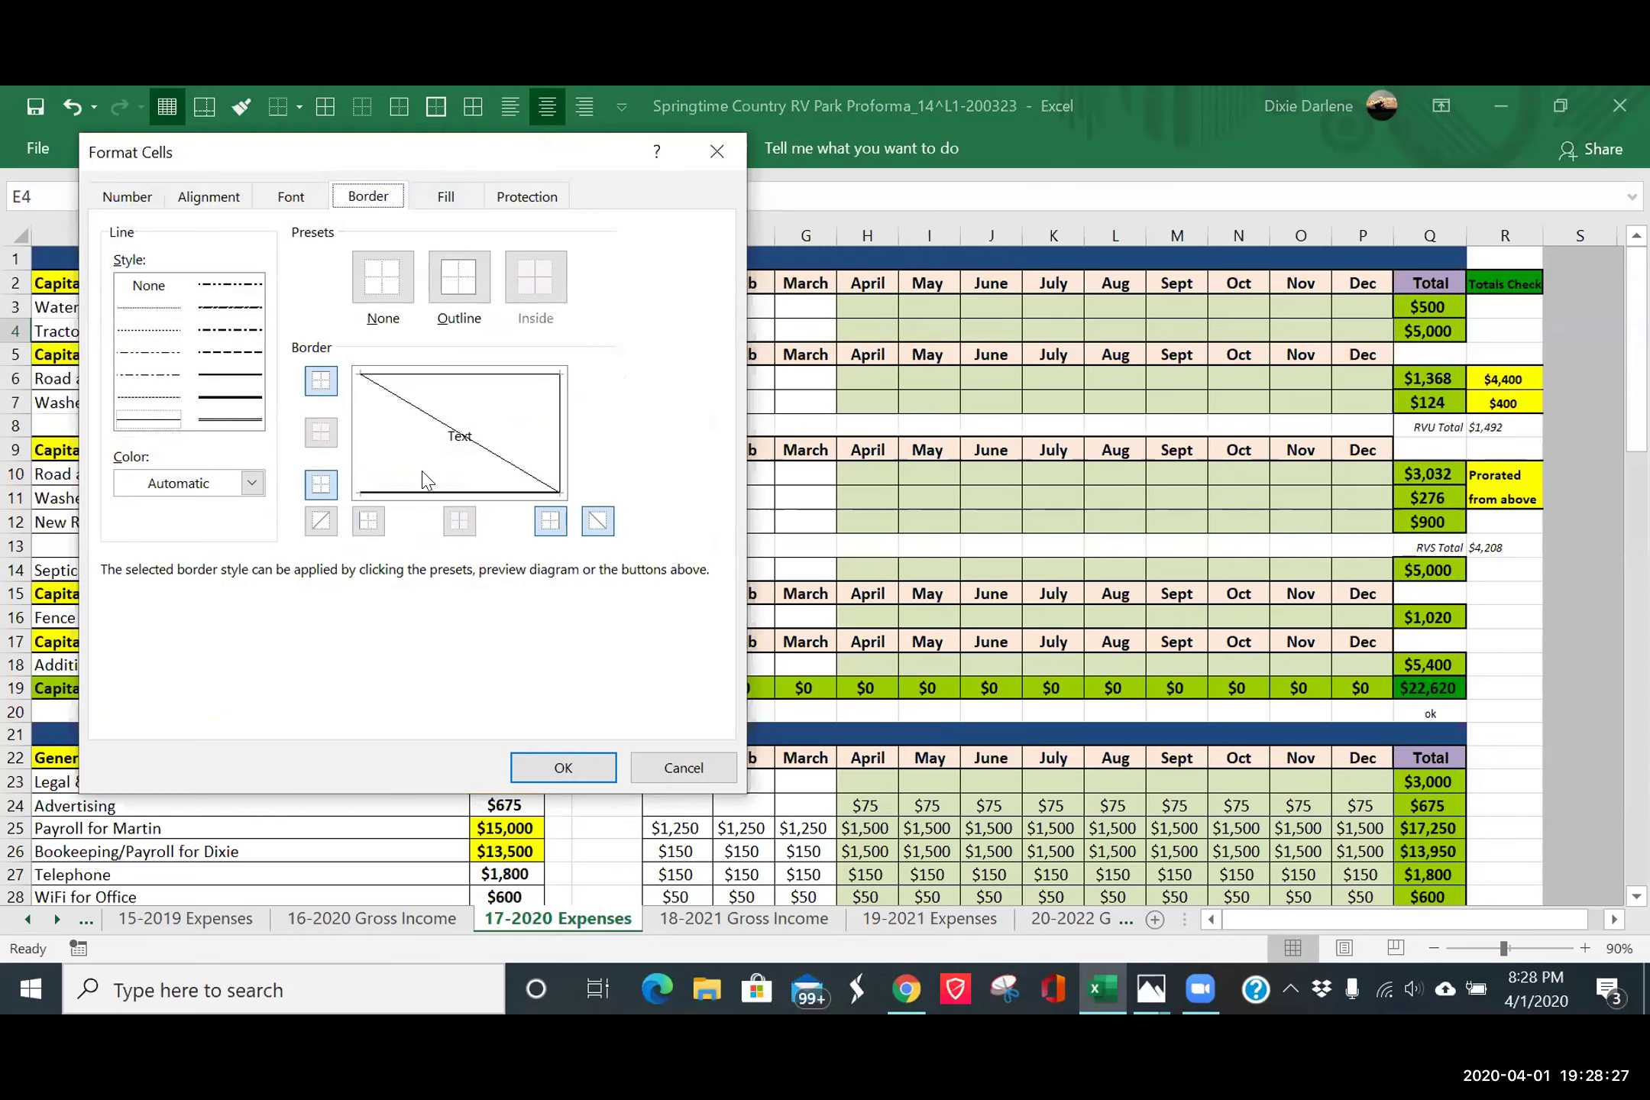
click(439, 427)
click(394, 479)
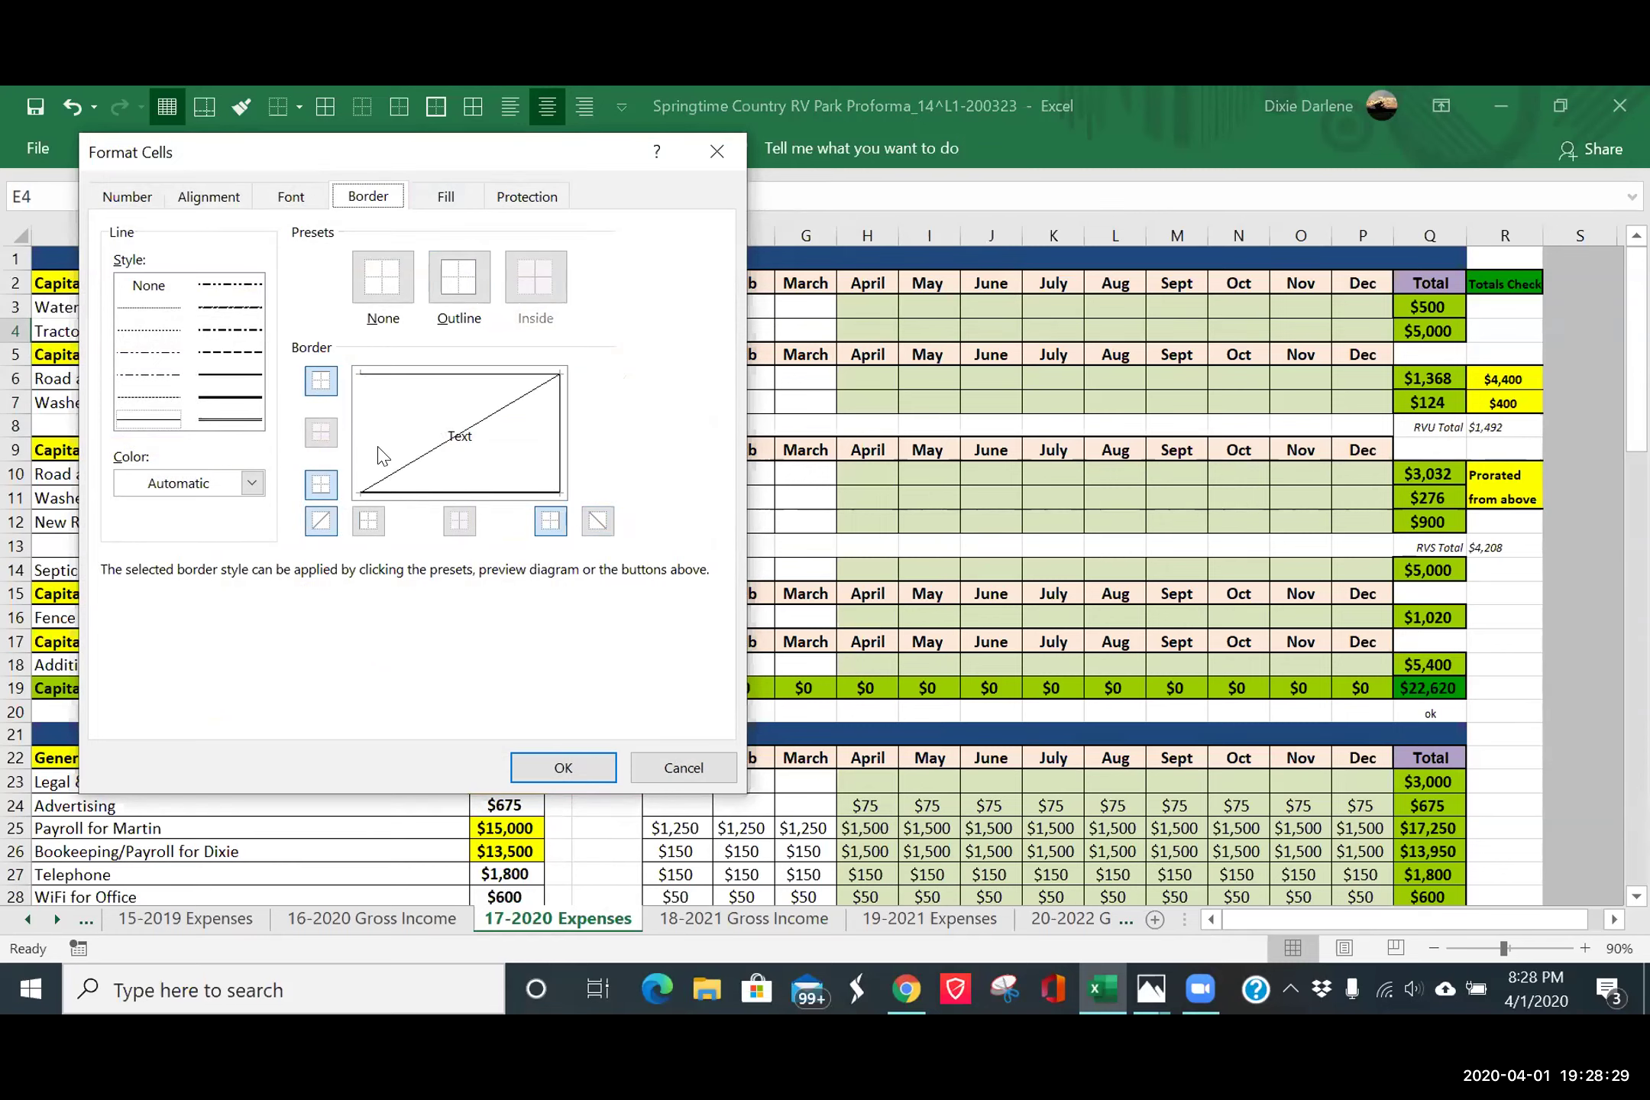
click(459, 441)
click(365, 426)
click(600, 764)
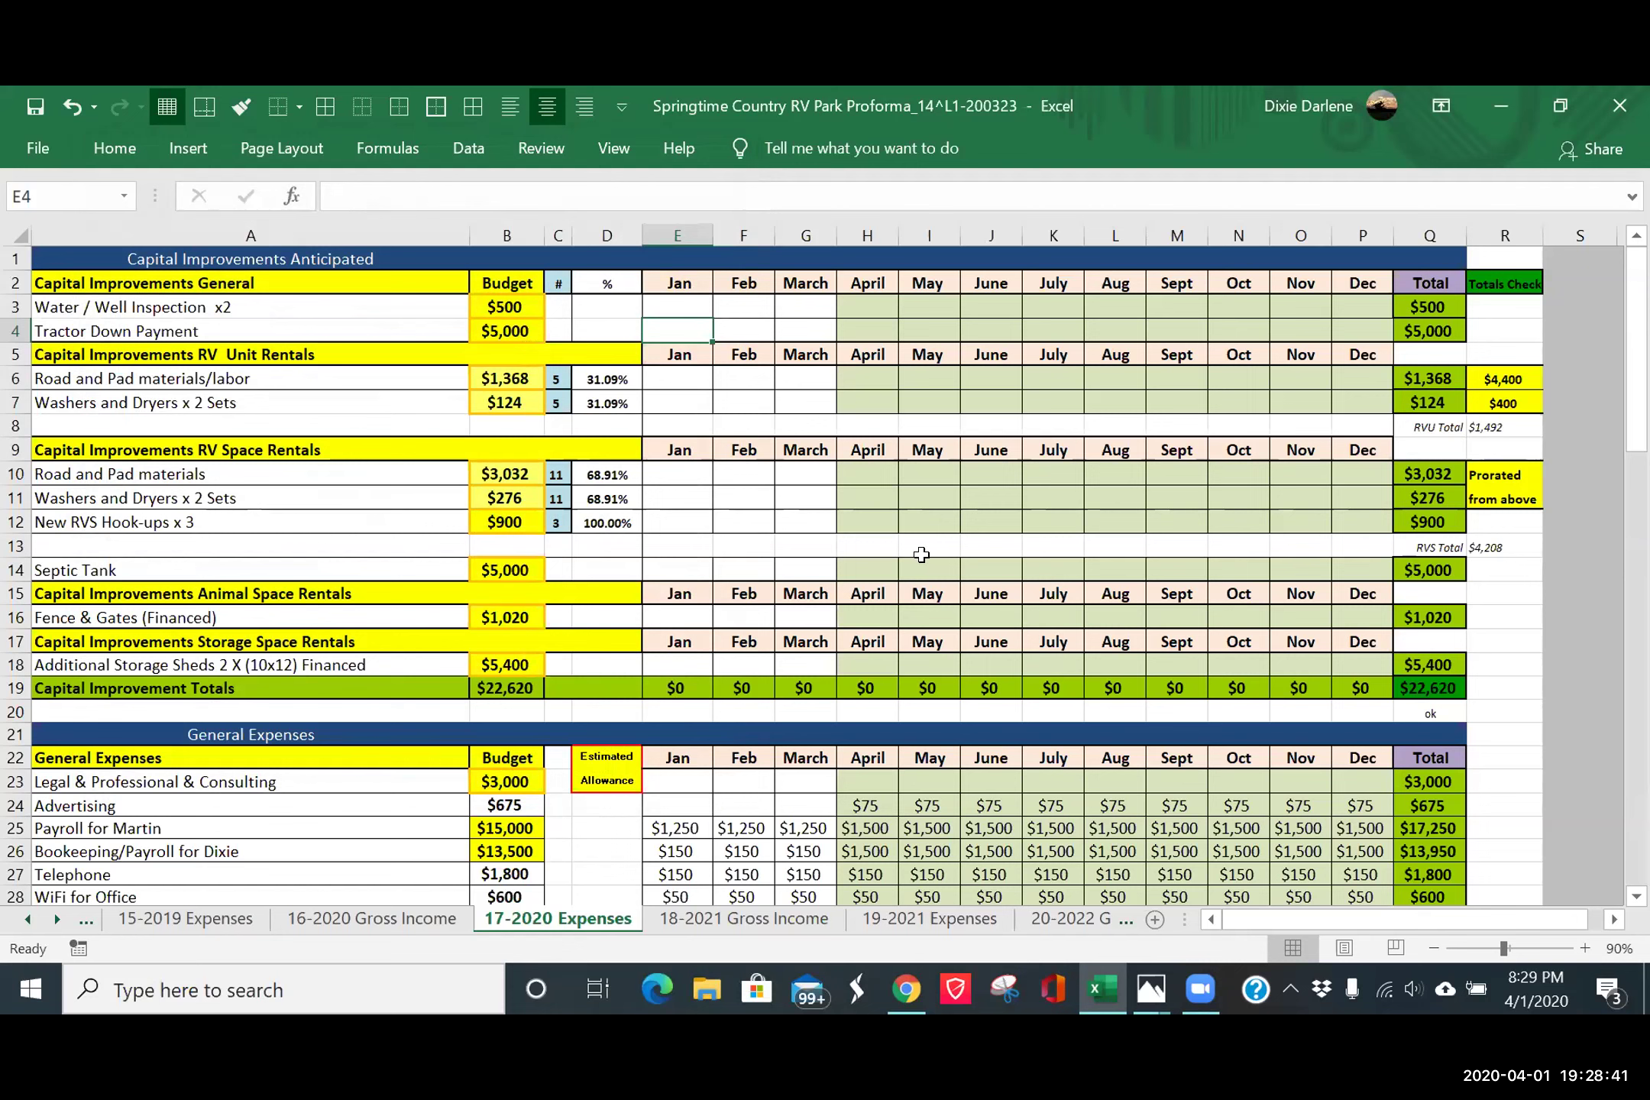
click(1330, 545)
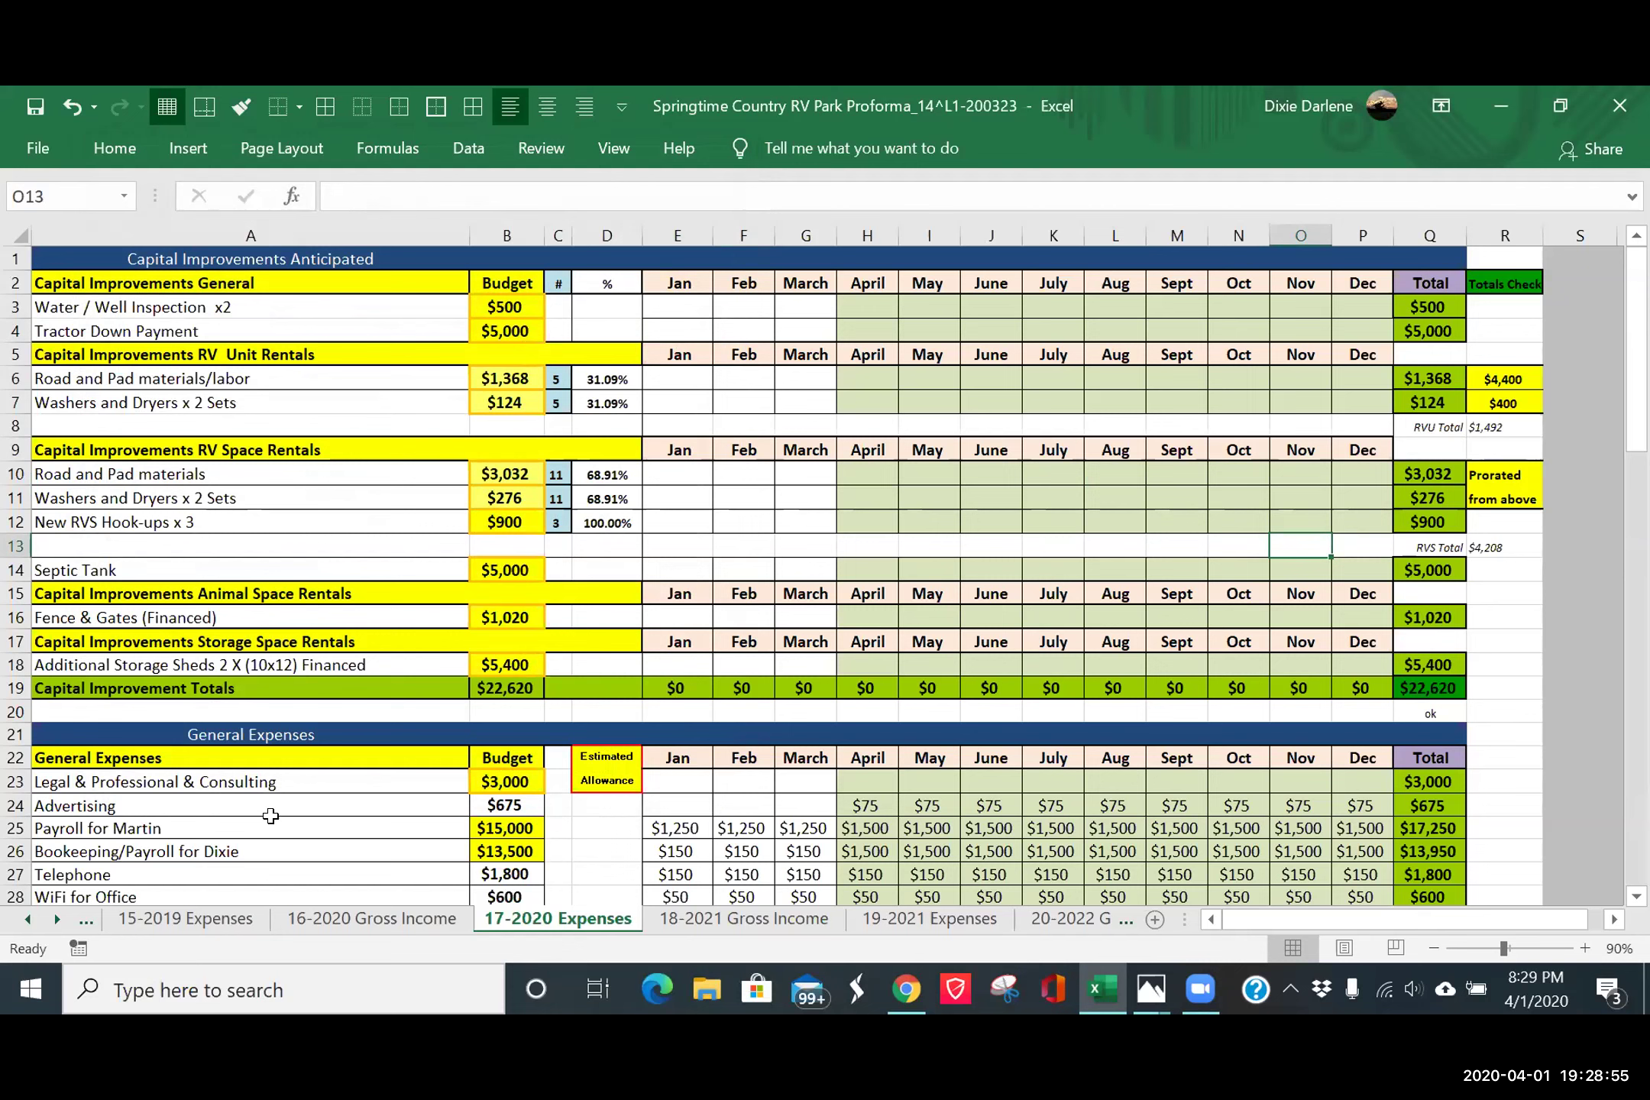
- Change the first general expense label in cell A23 to "Legal & Professional Consulting"
double_click(191, 779)
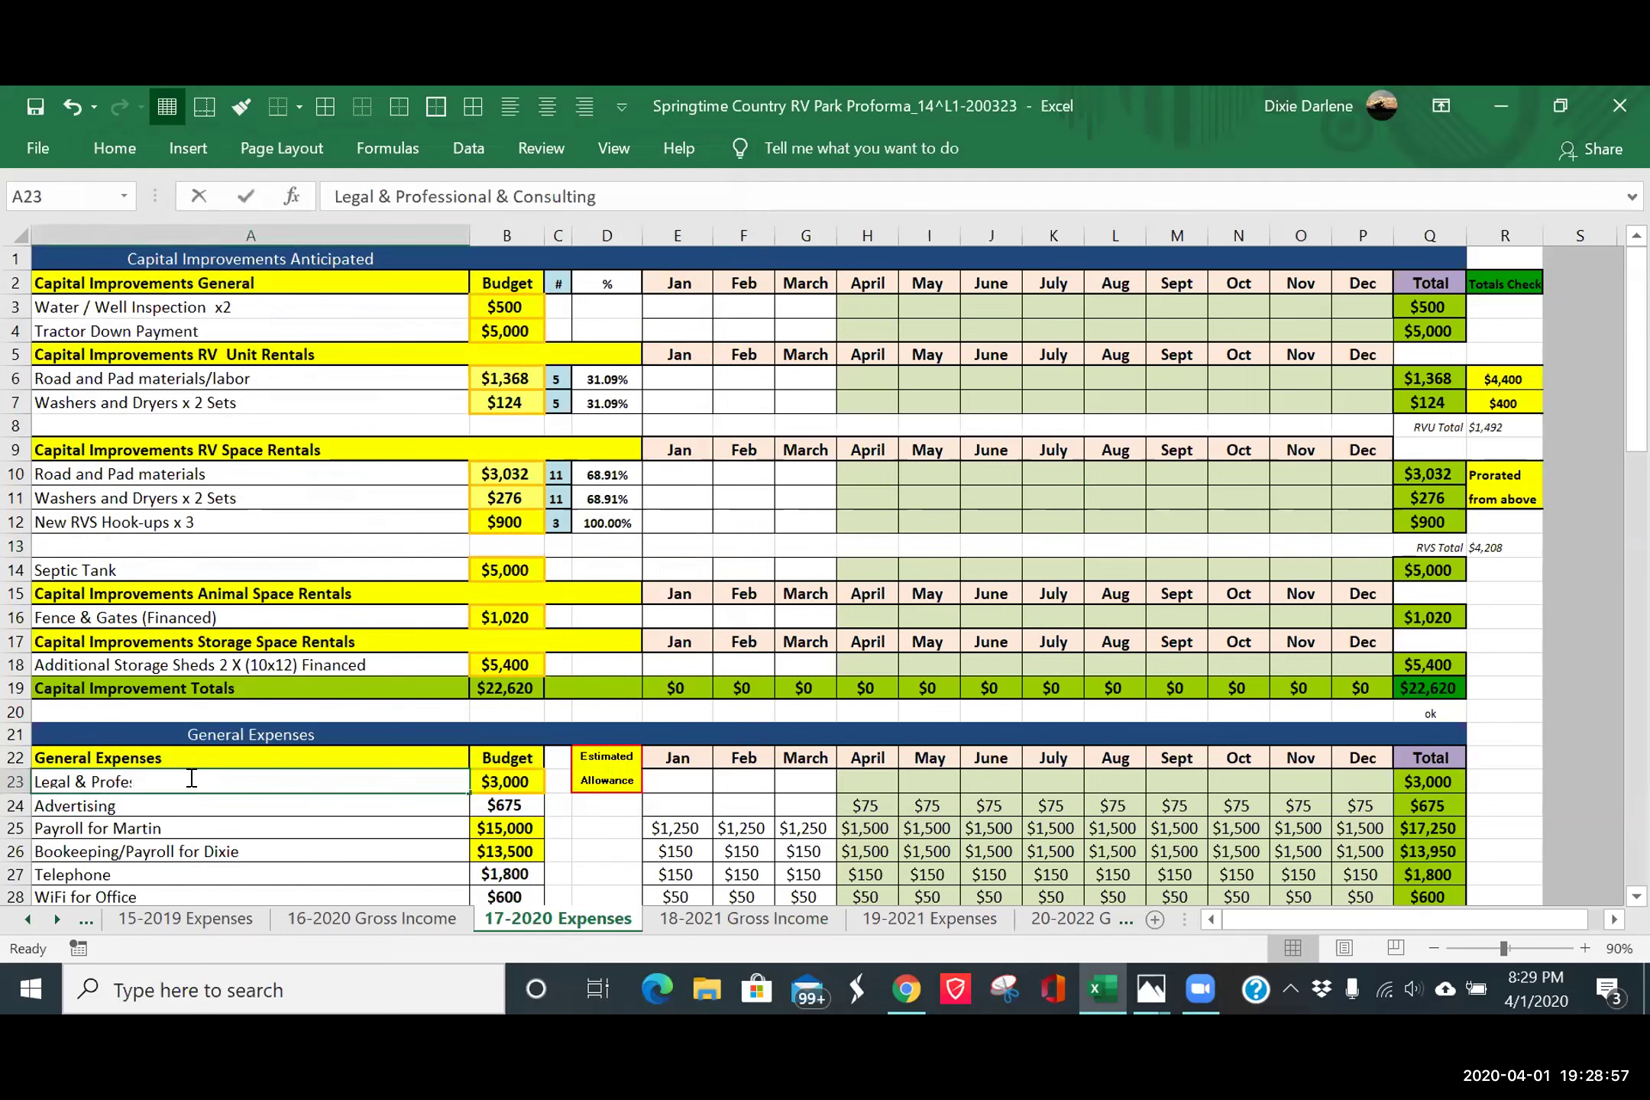
key(BackSpace)
key(BackSpace)
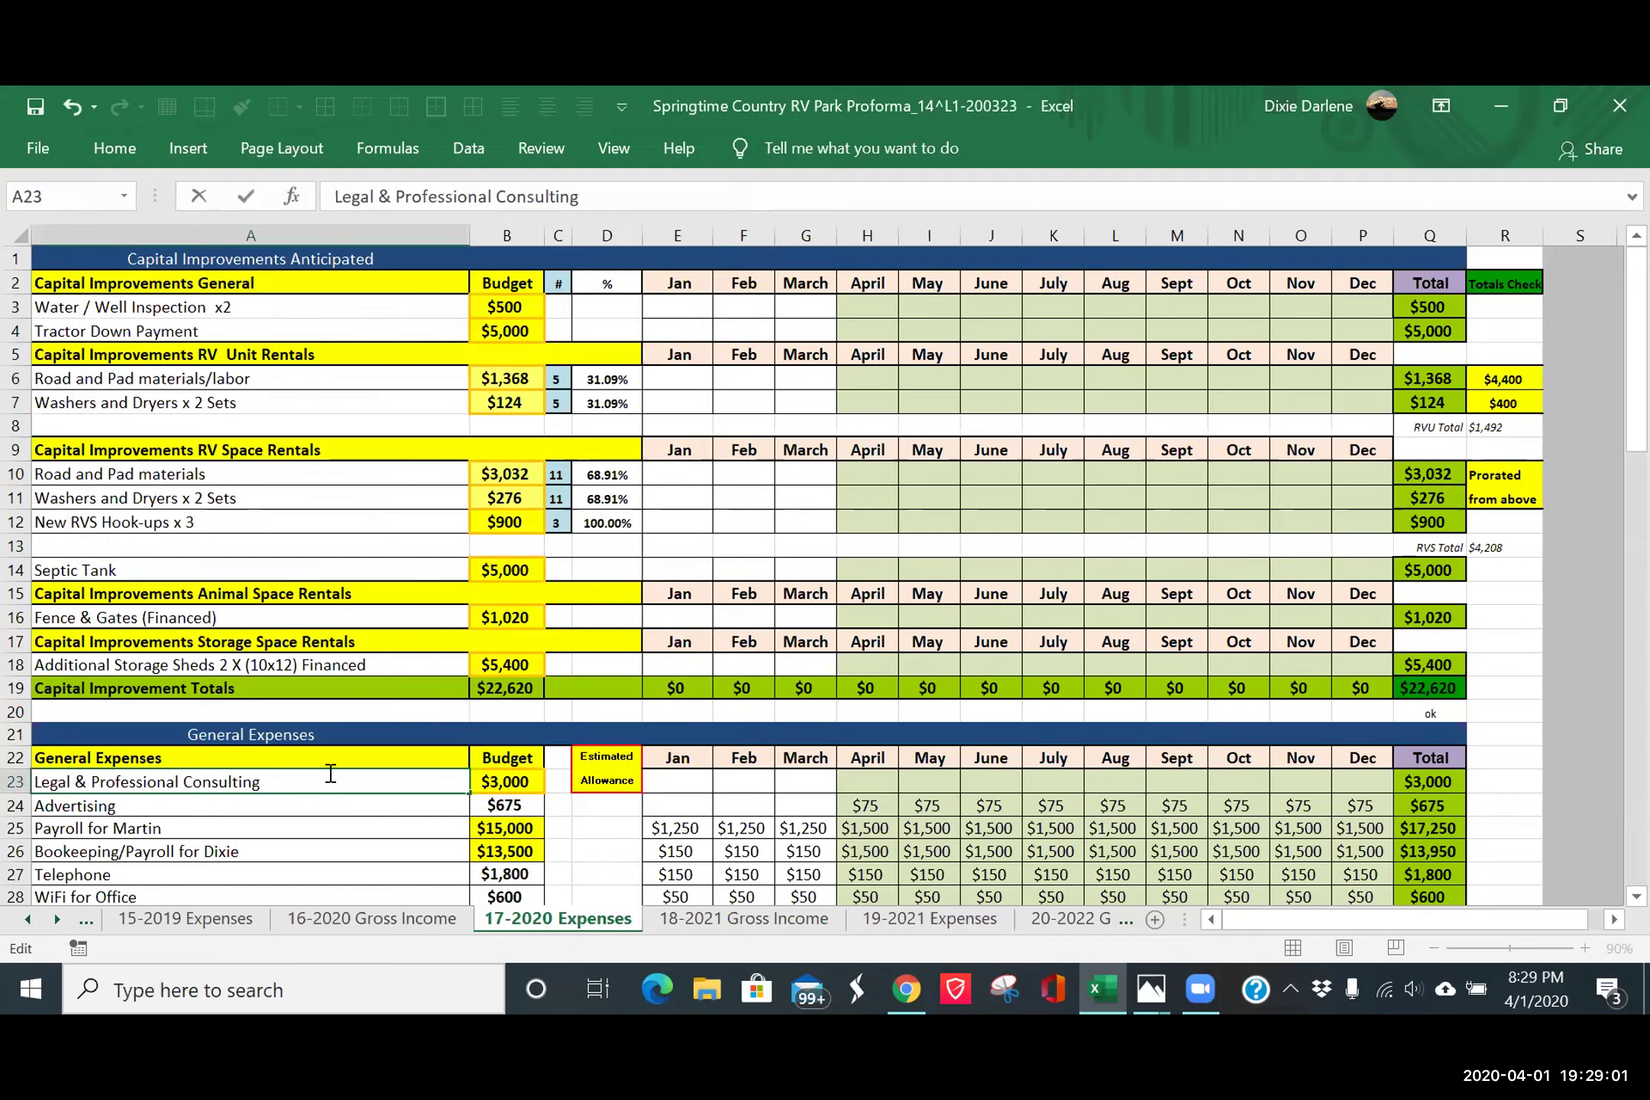
click(594, 808)
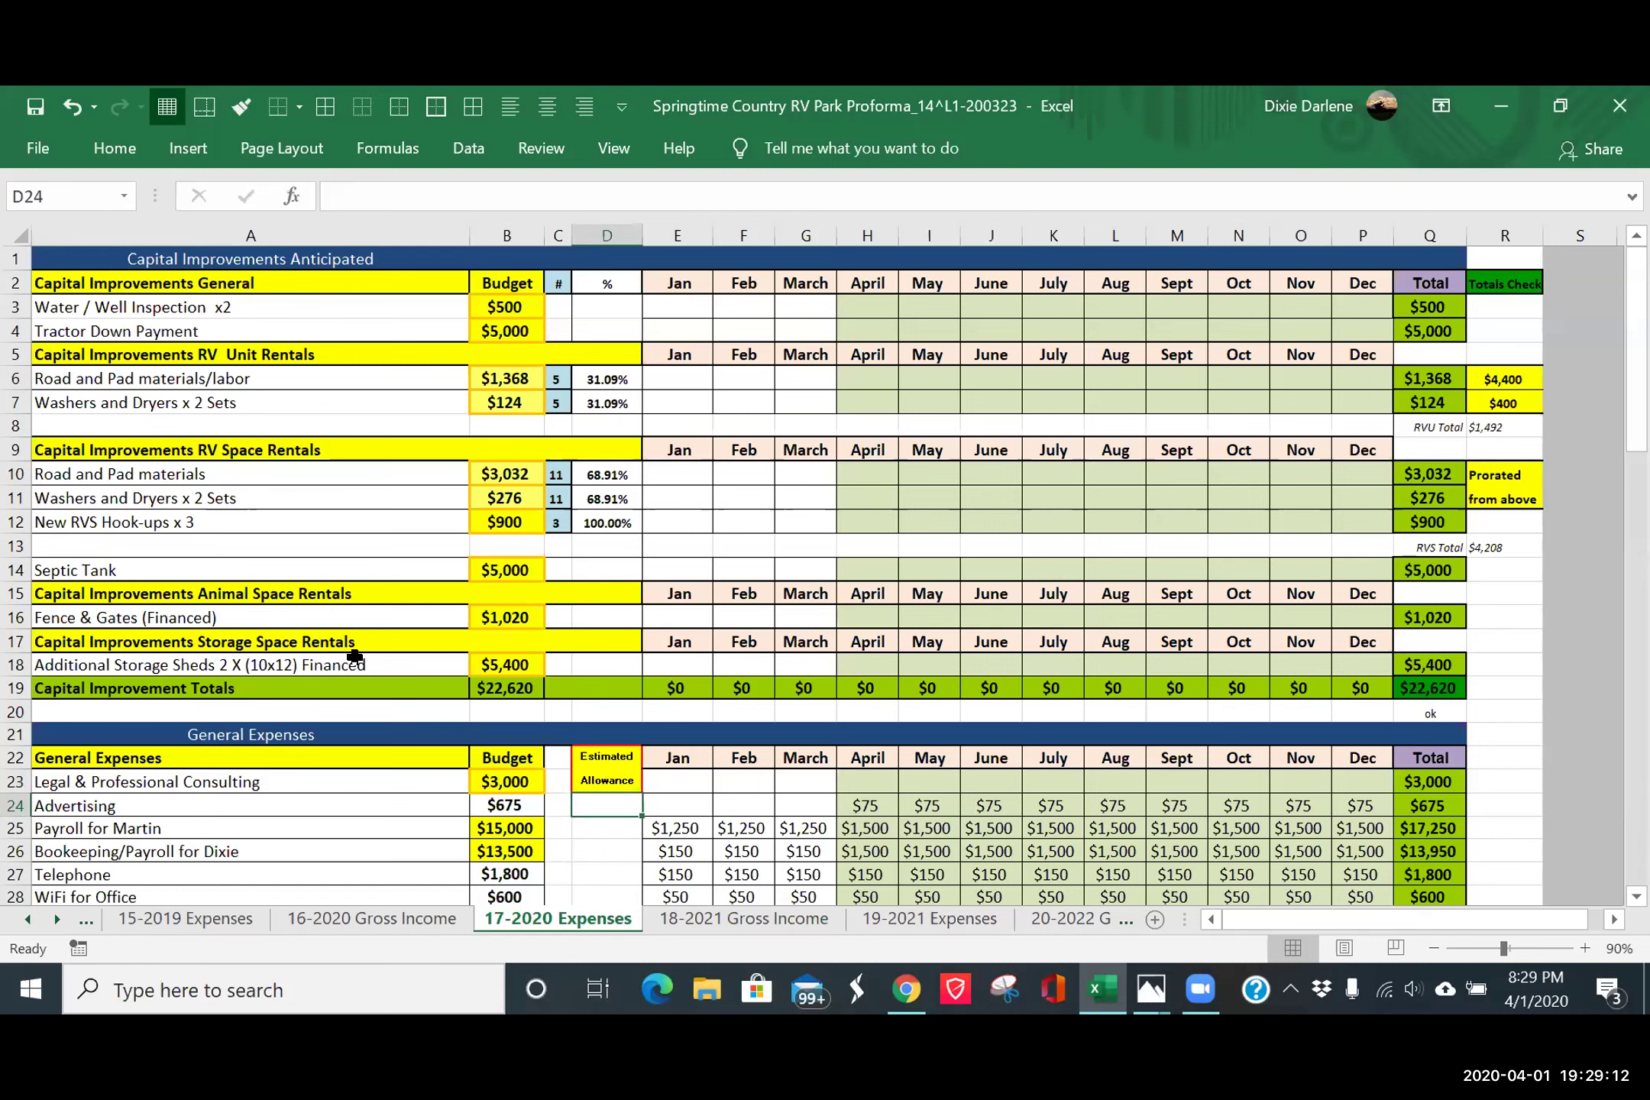
- Examine the Water / Well Inspection and Additional Storage Sheds rows, and look over the general expenses section
click(15, 306)
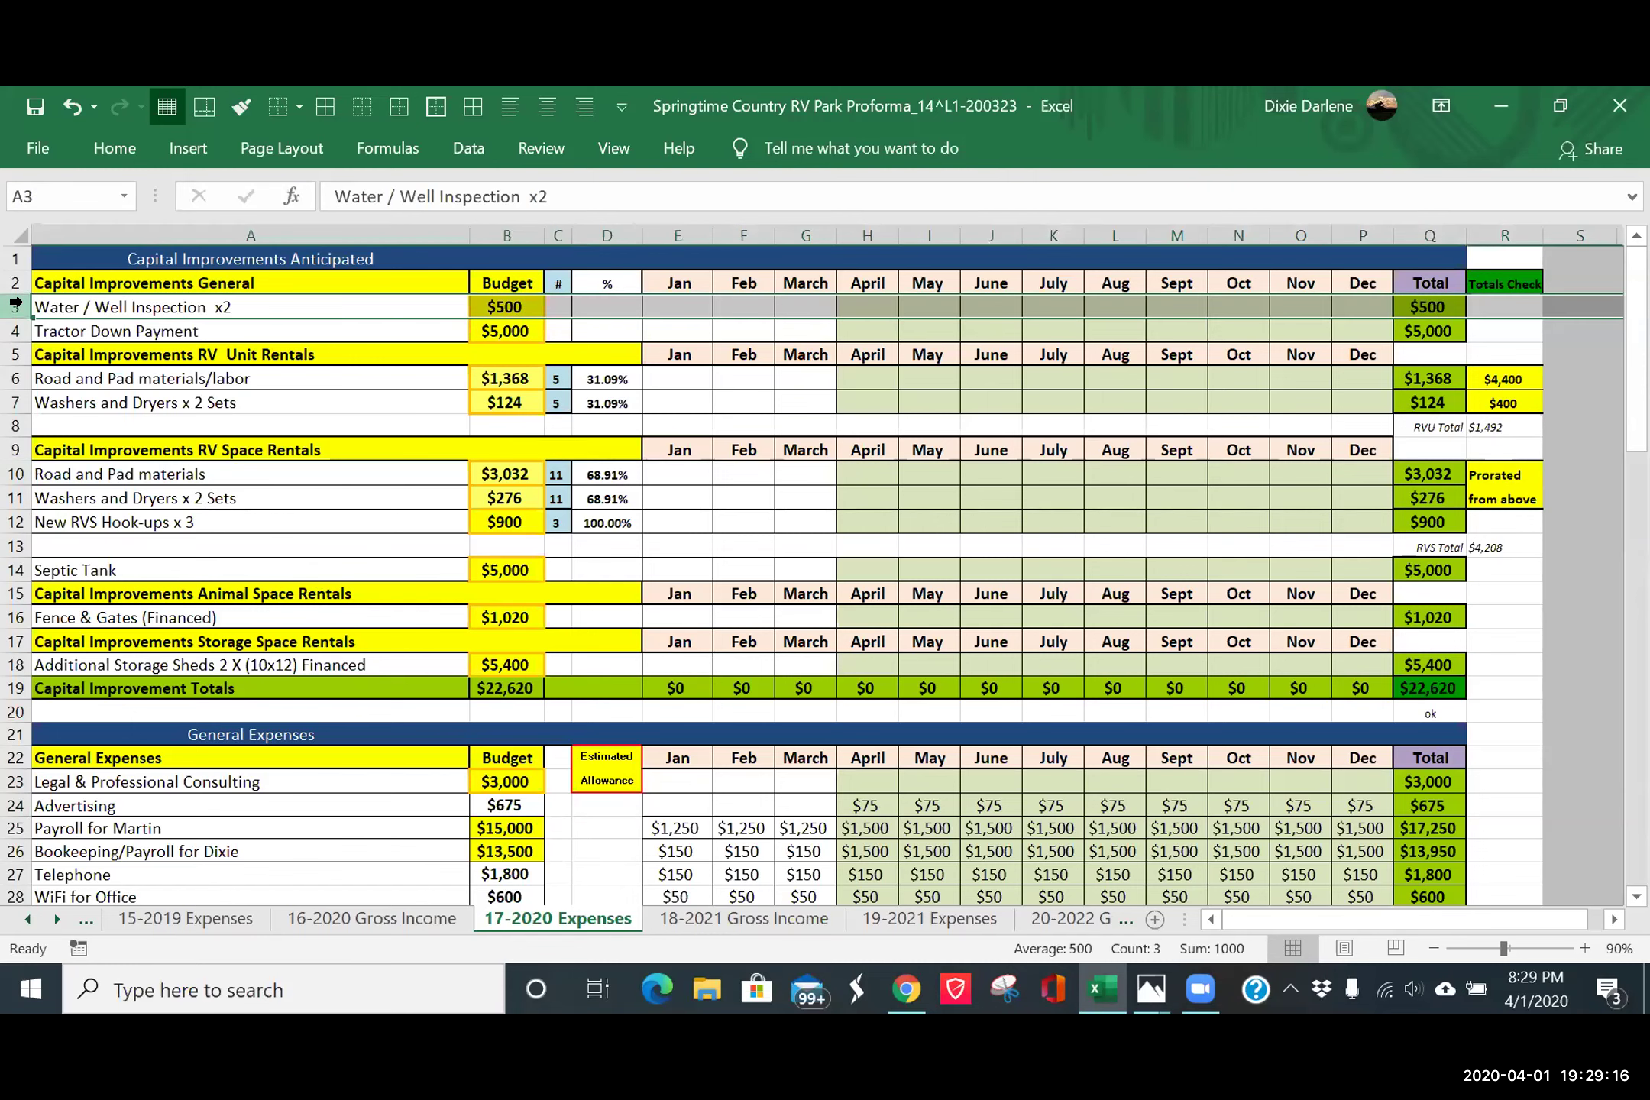
ctrl+click(15, 663)
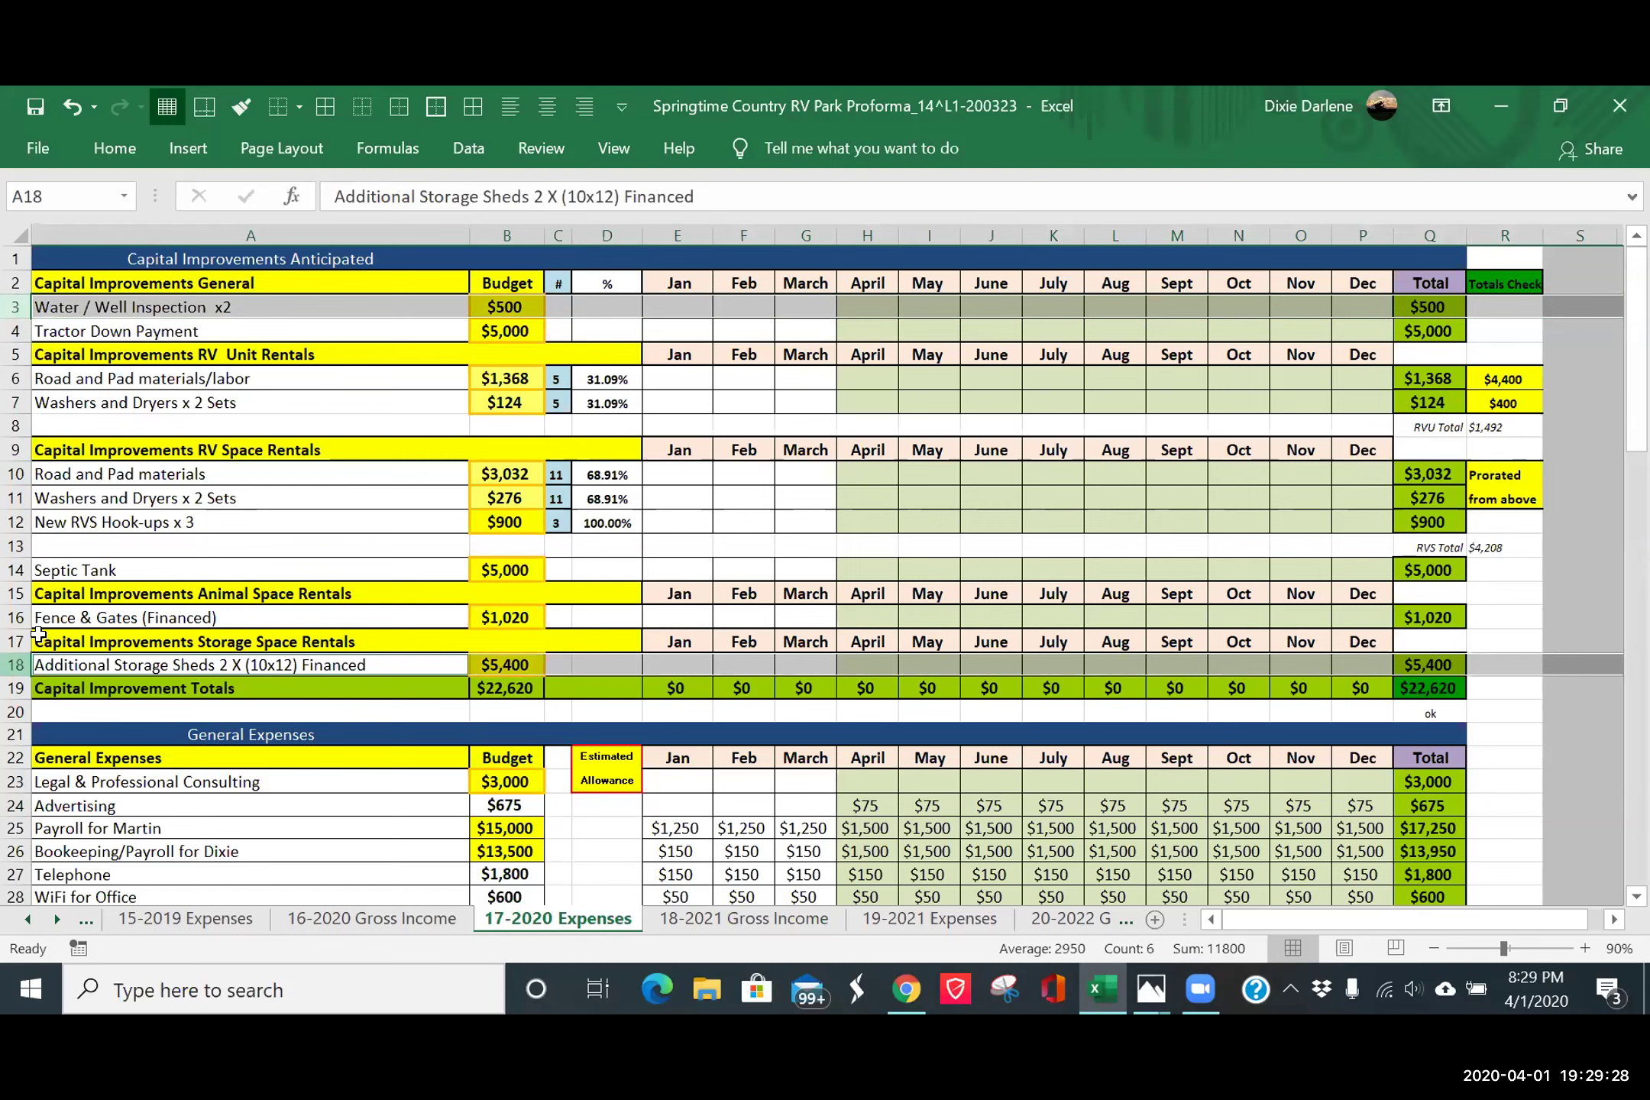
click(378, 552)
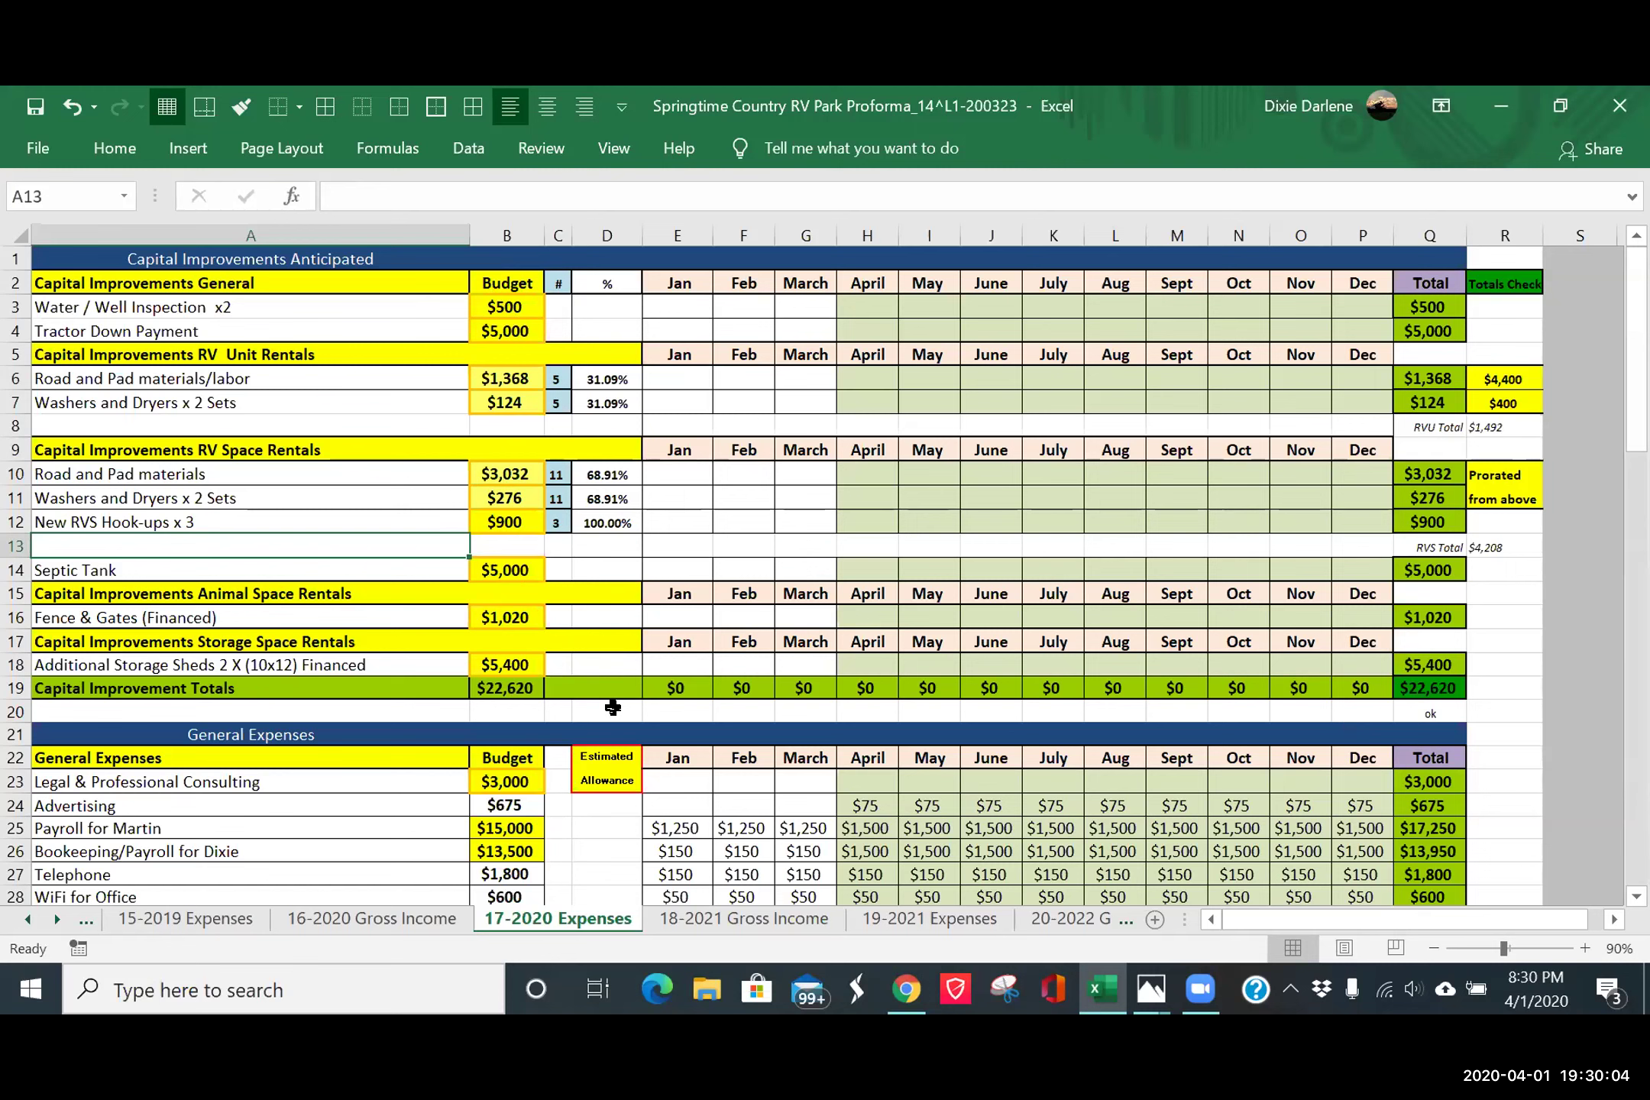
scroll(613, 708, down, 2)
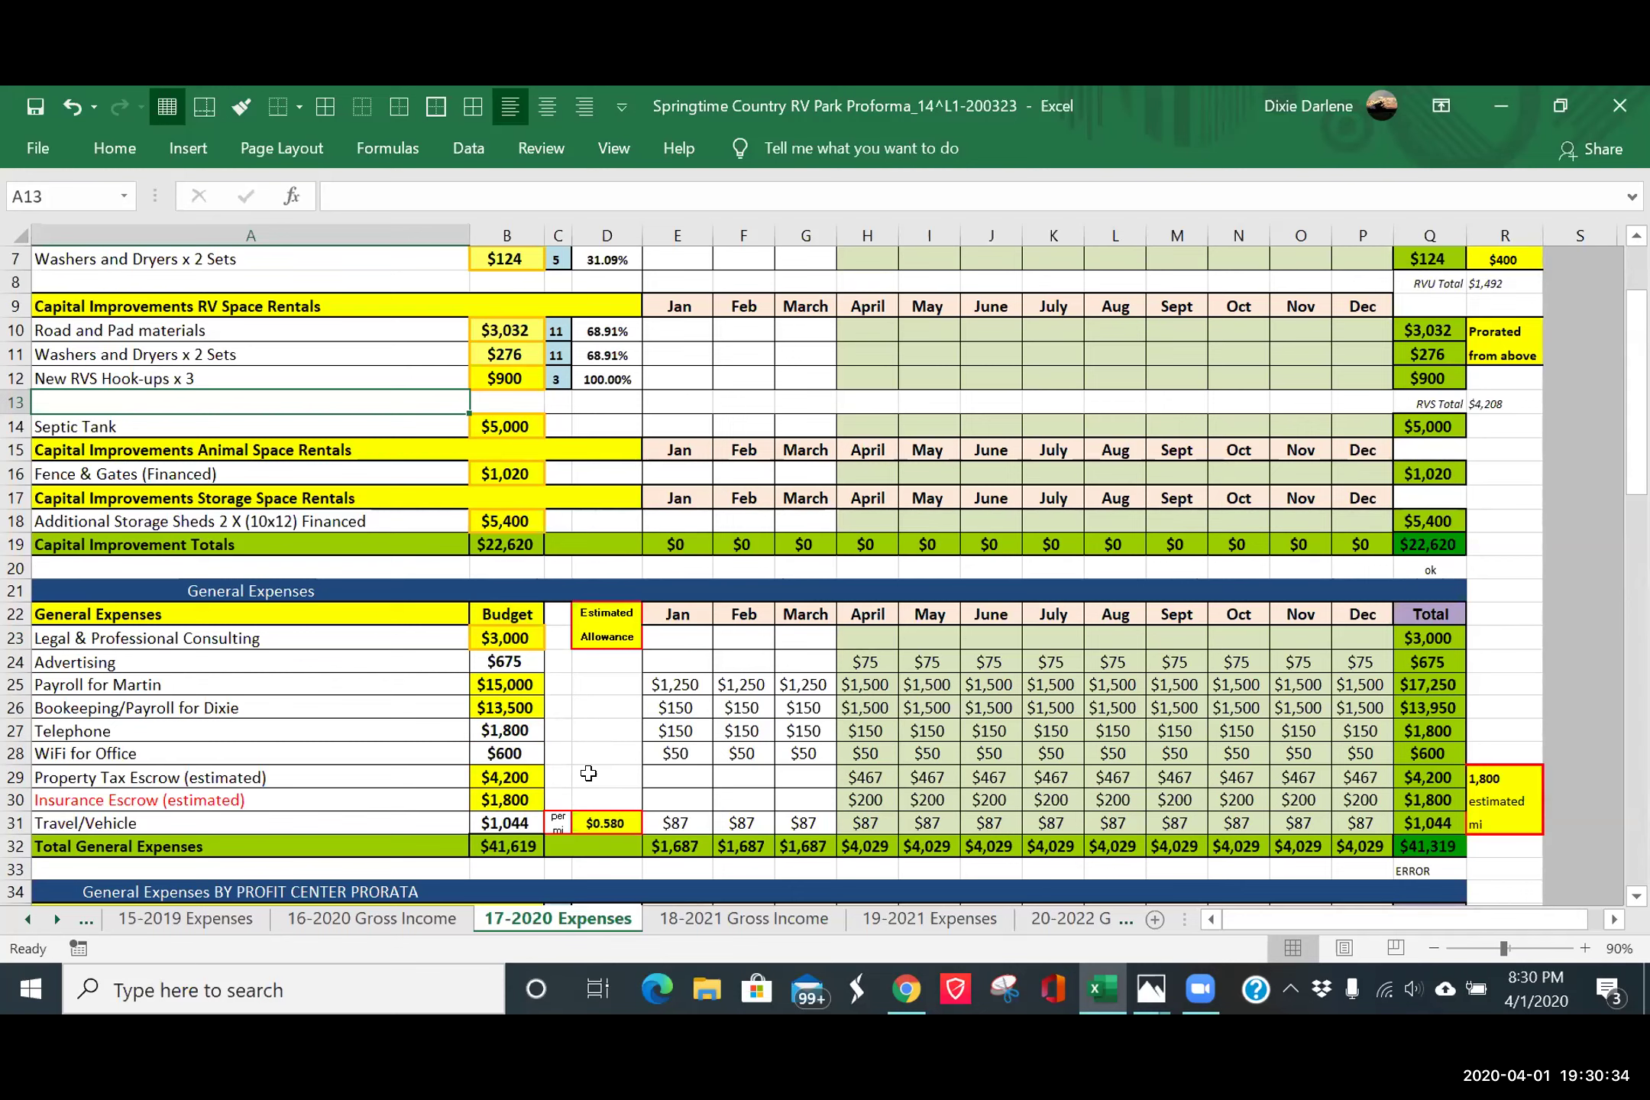
scroll(588, 773, down, 1)
scroll(588, 774, up, 1)
scroll(588, 773, up, 2)
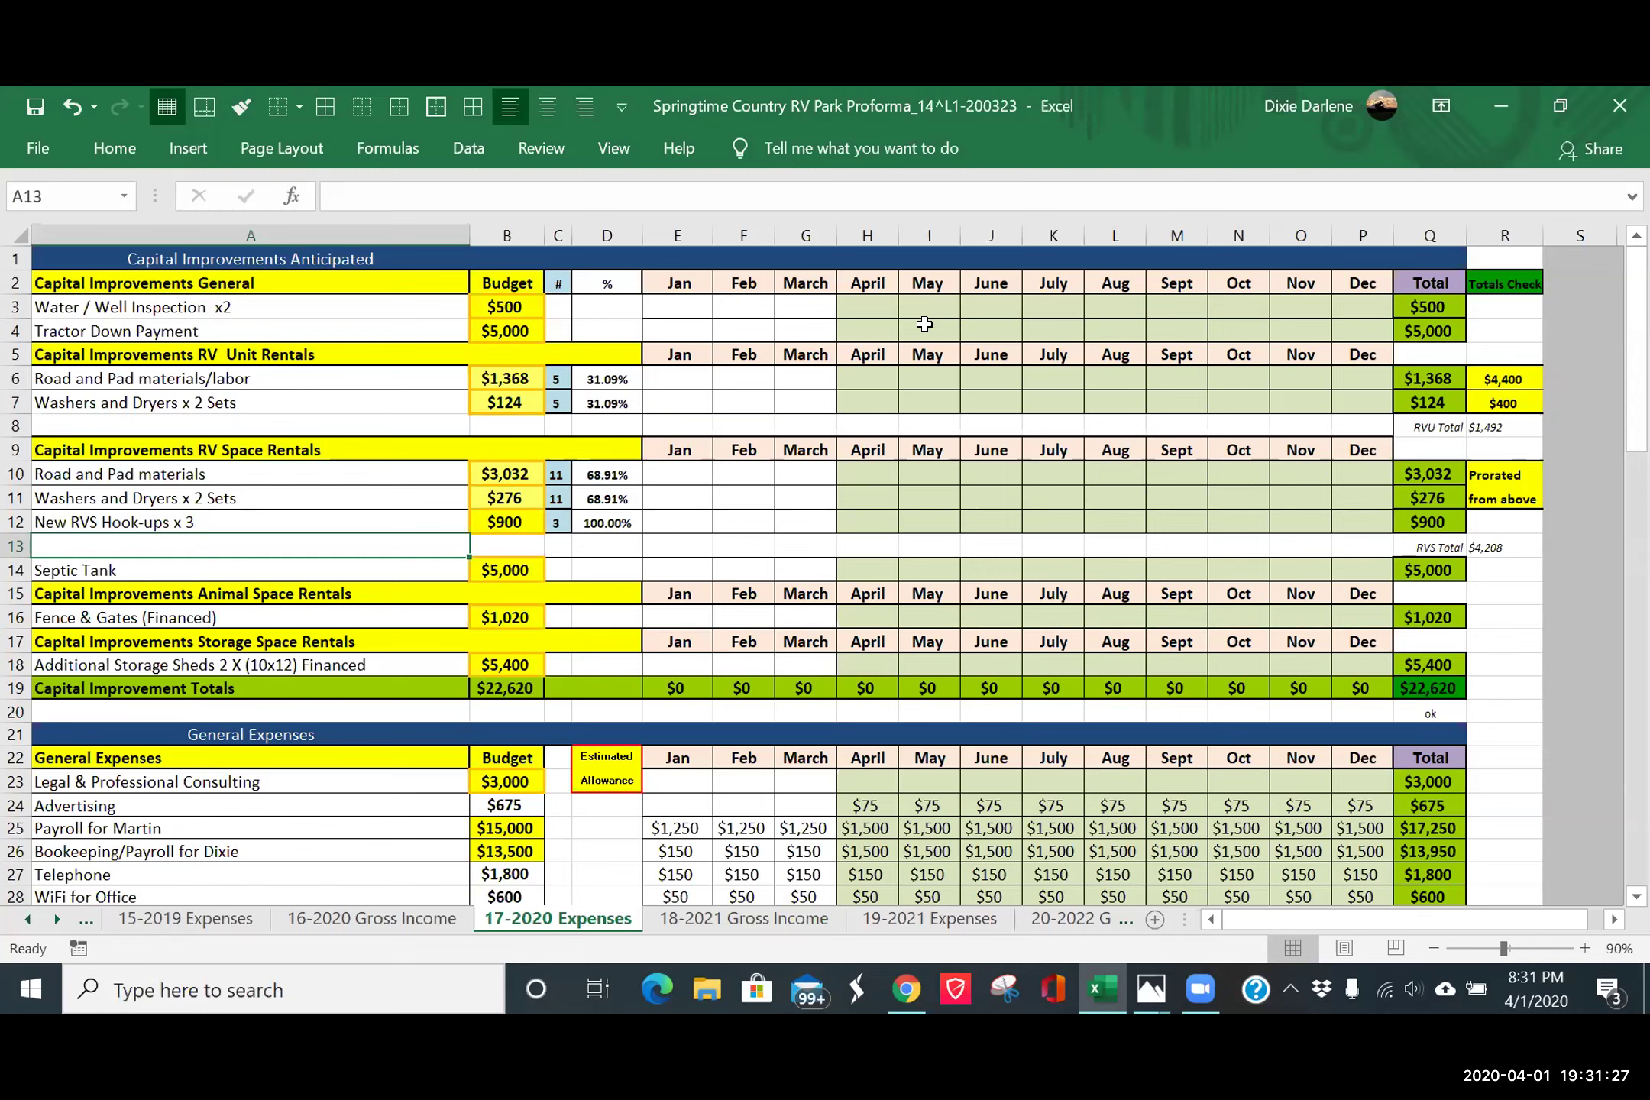
- Enter 430 for May in the Tractor Down Payment row and carry it through June to December with the formula =I4
click(921, 329)
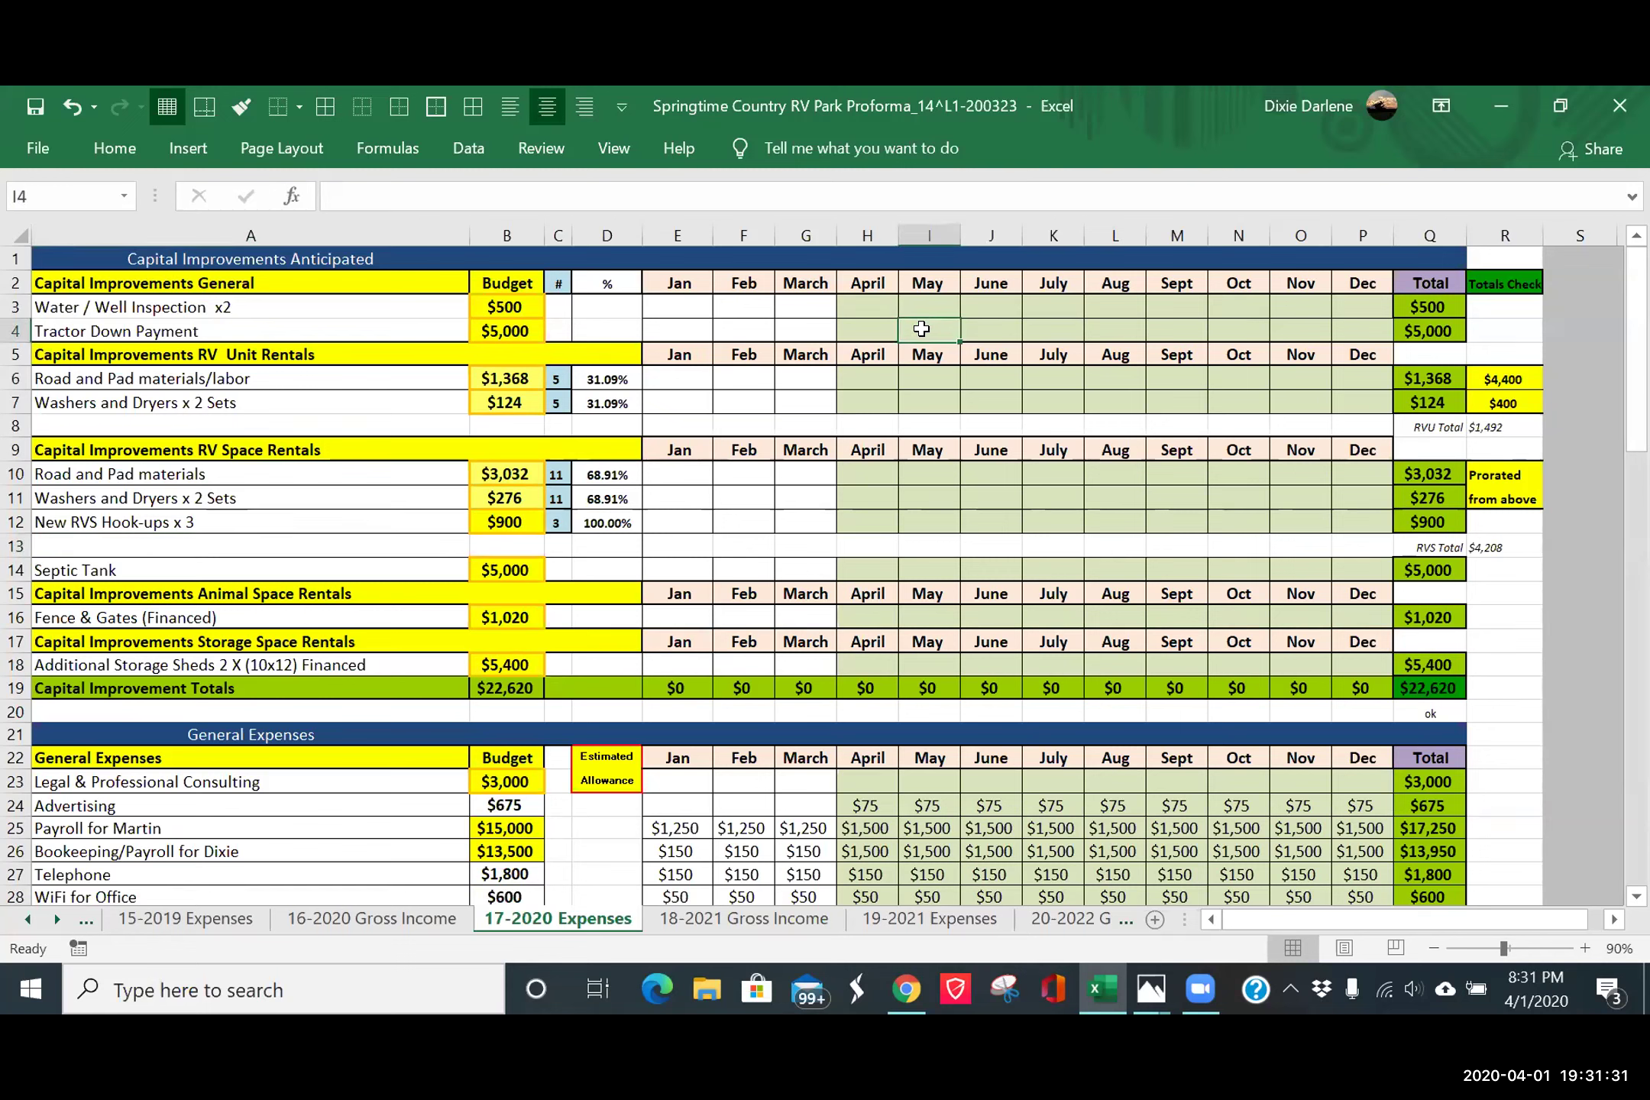
text(430)
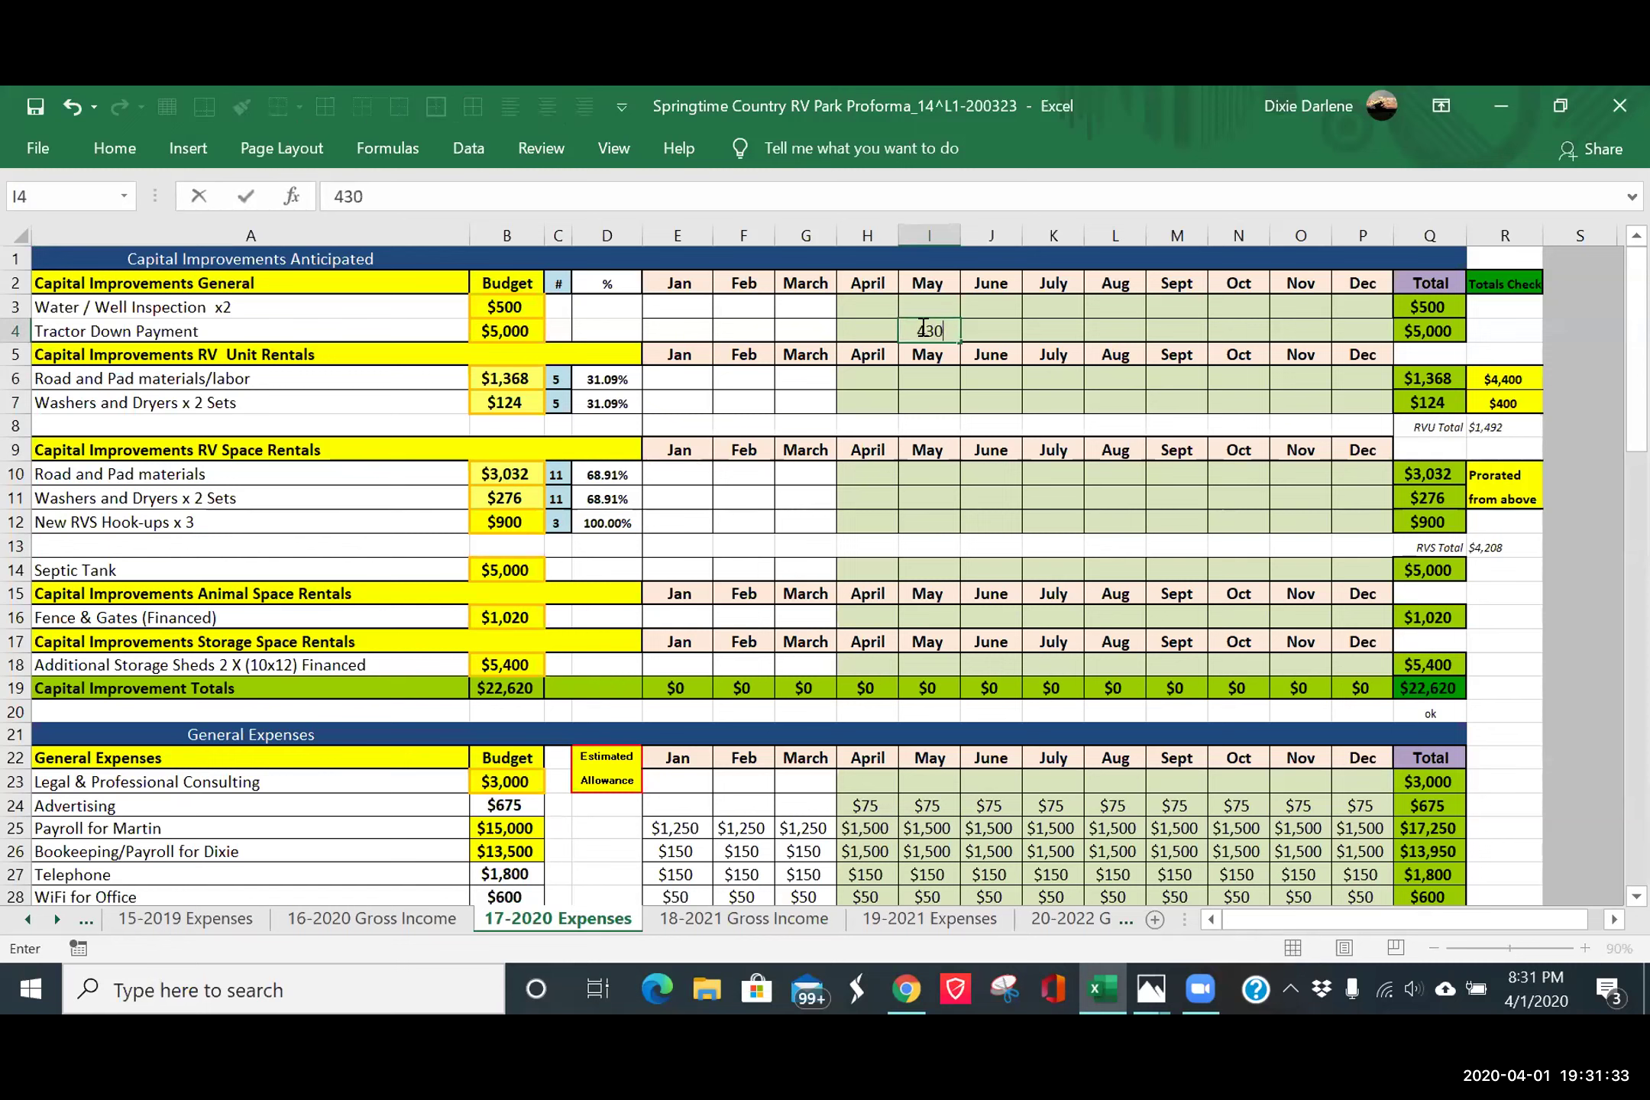
key(Return)
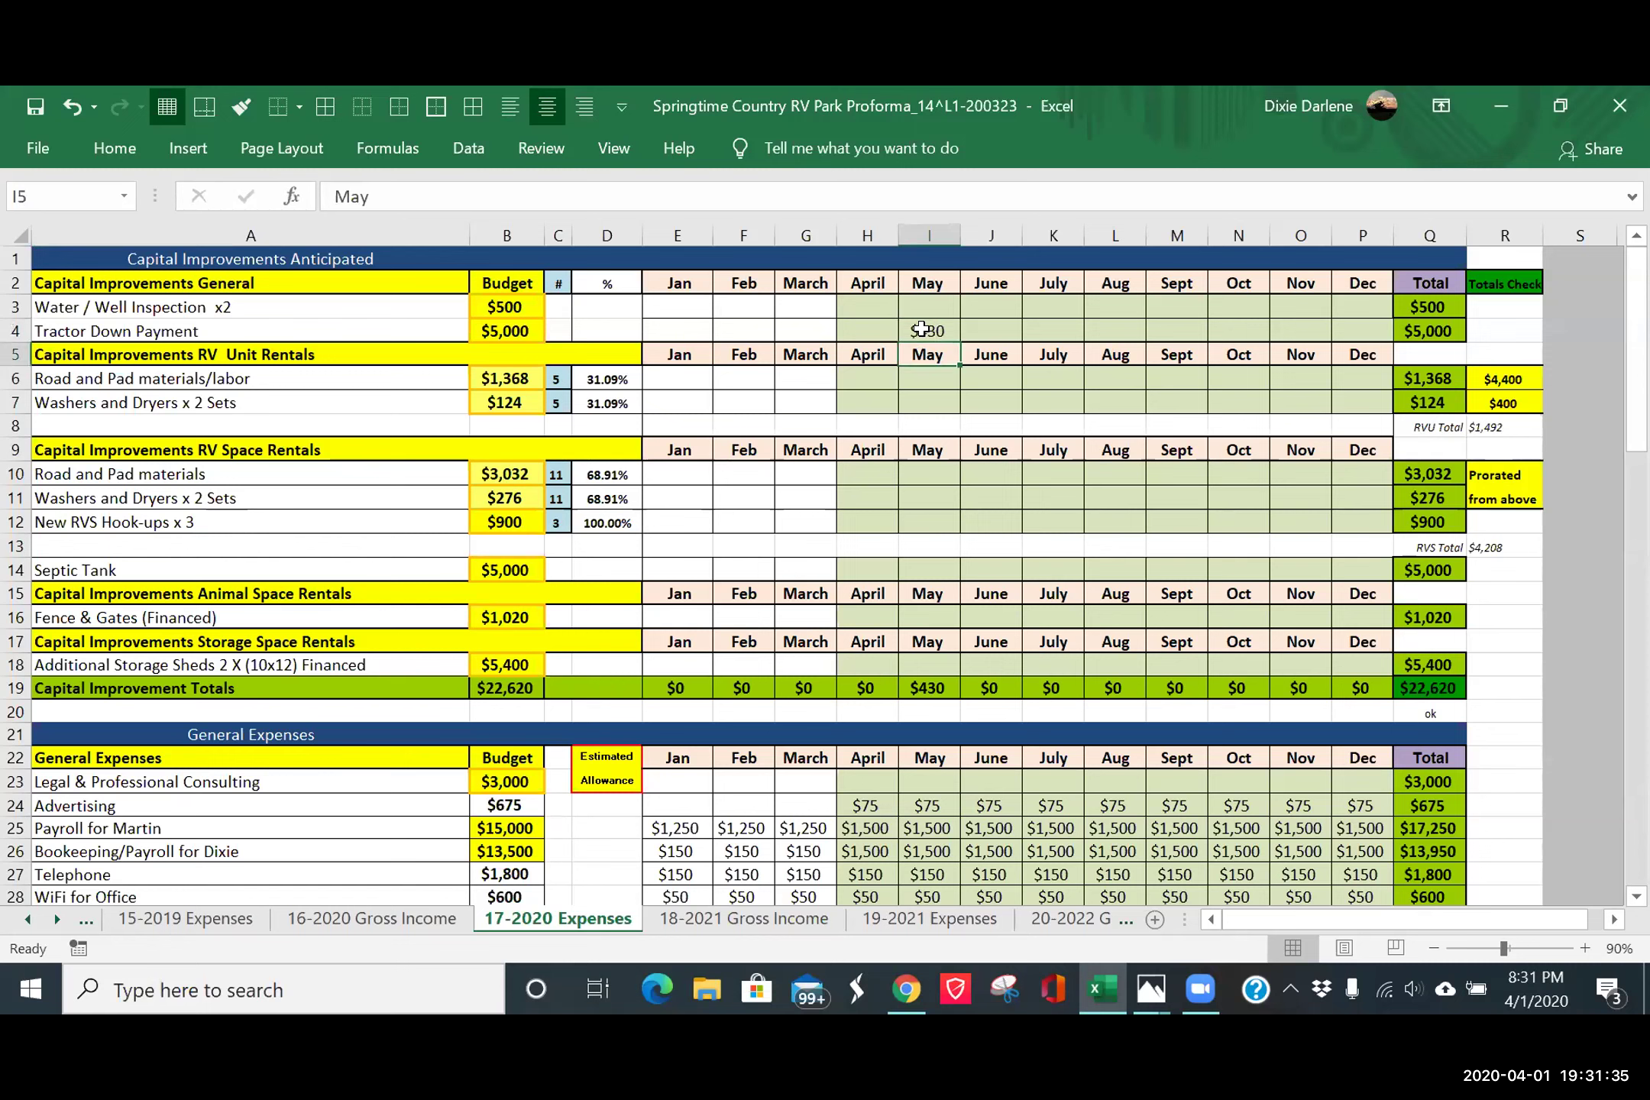
click(987, 327)
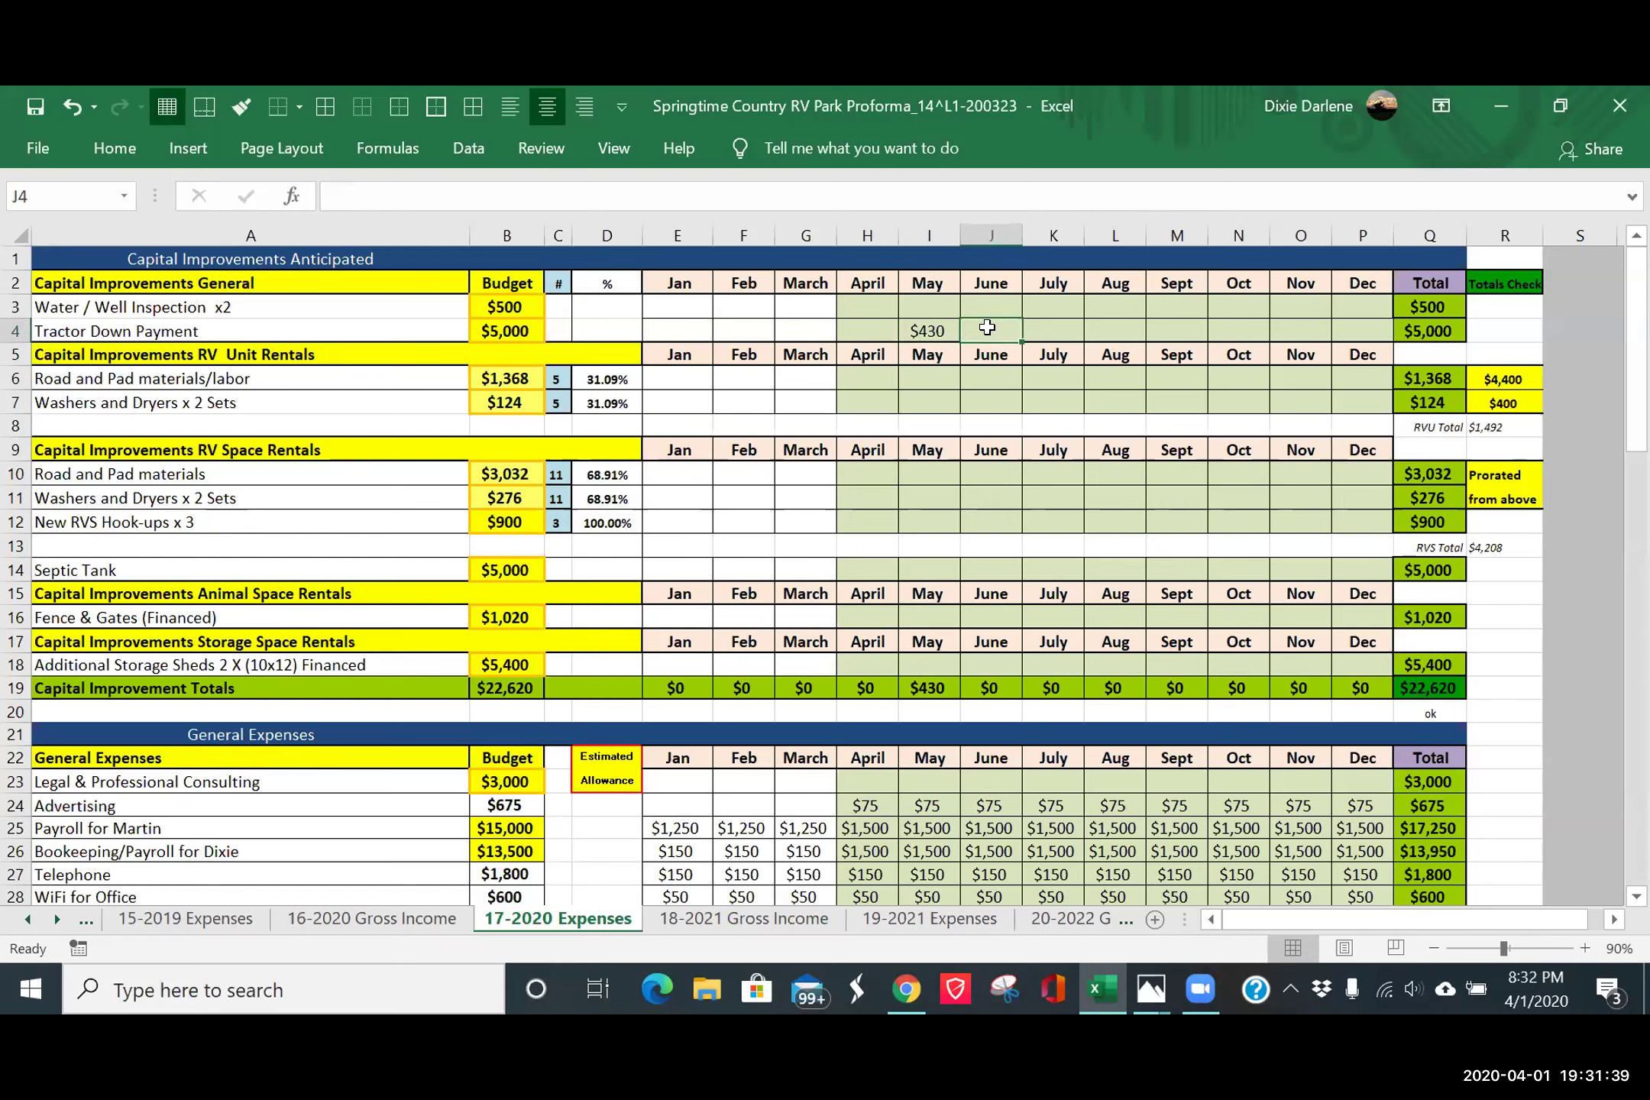
text(=)
key(Left)
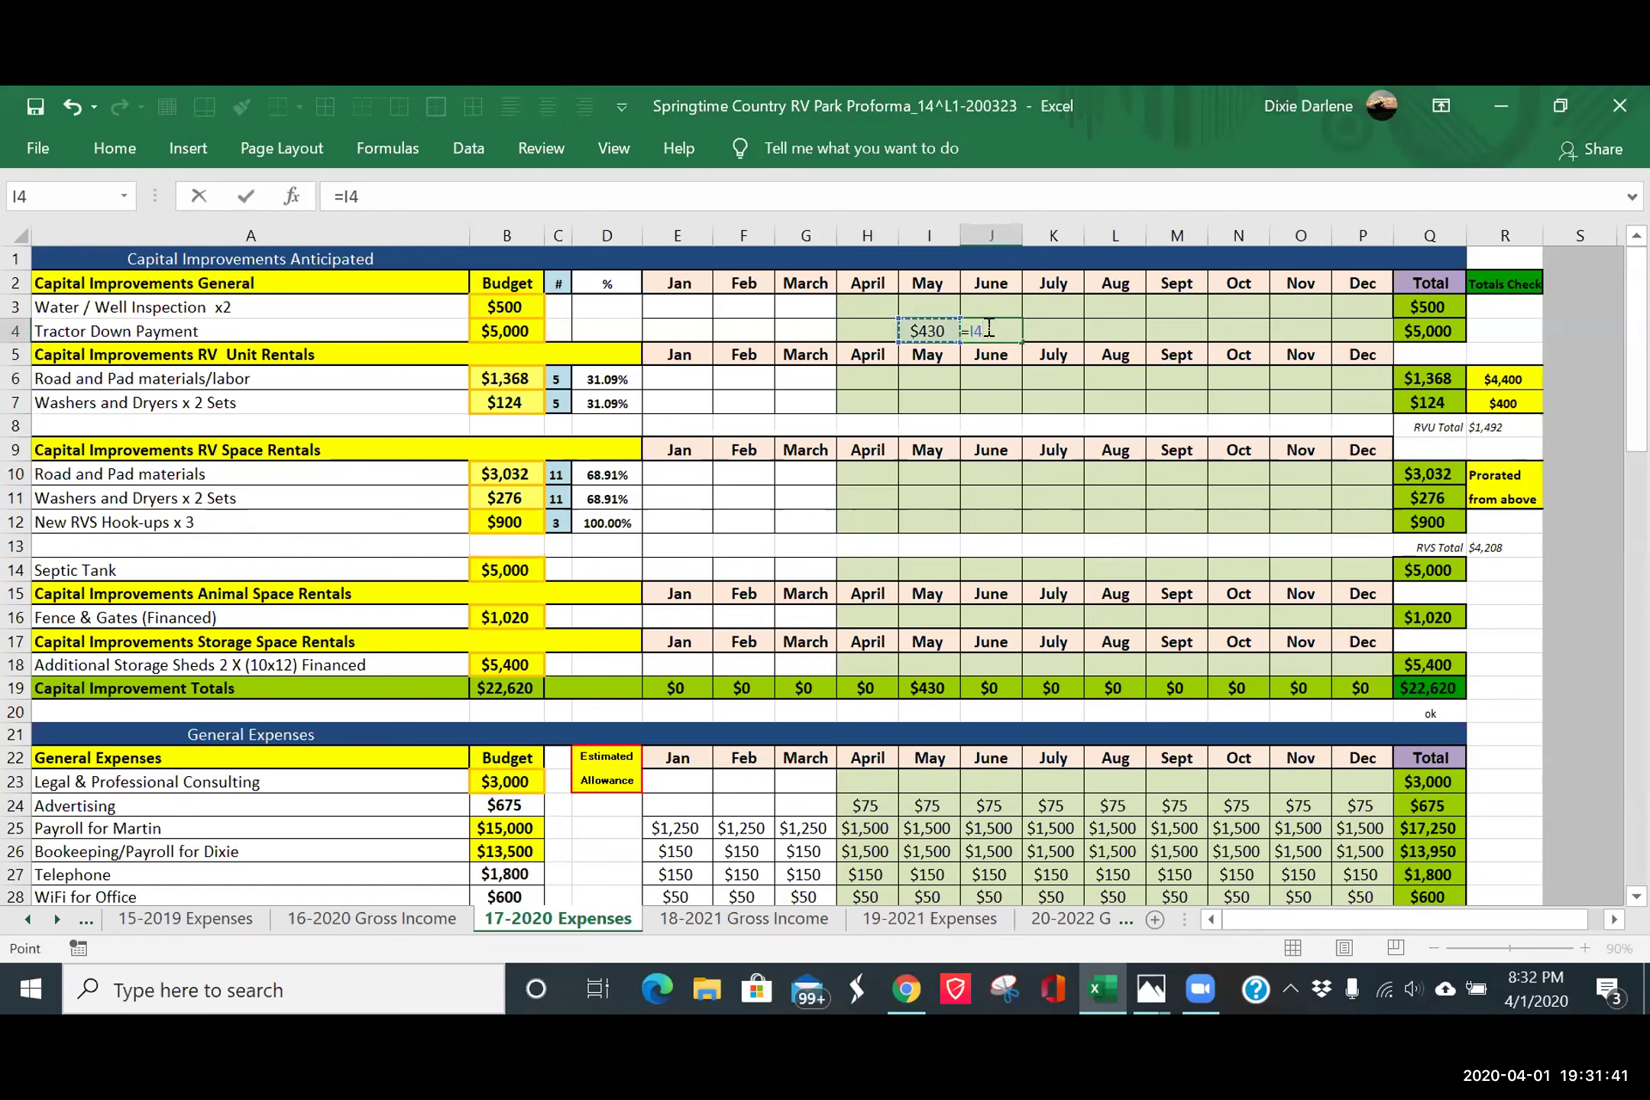
key(Return)
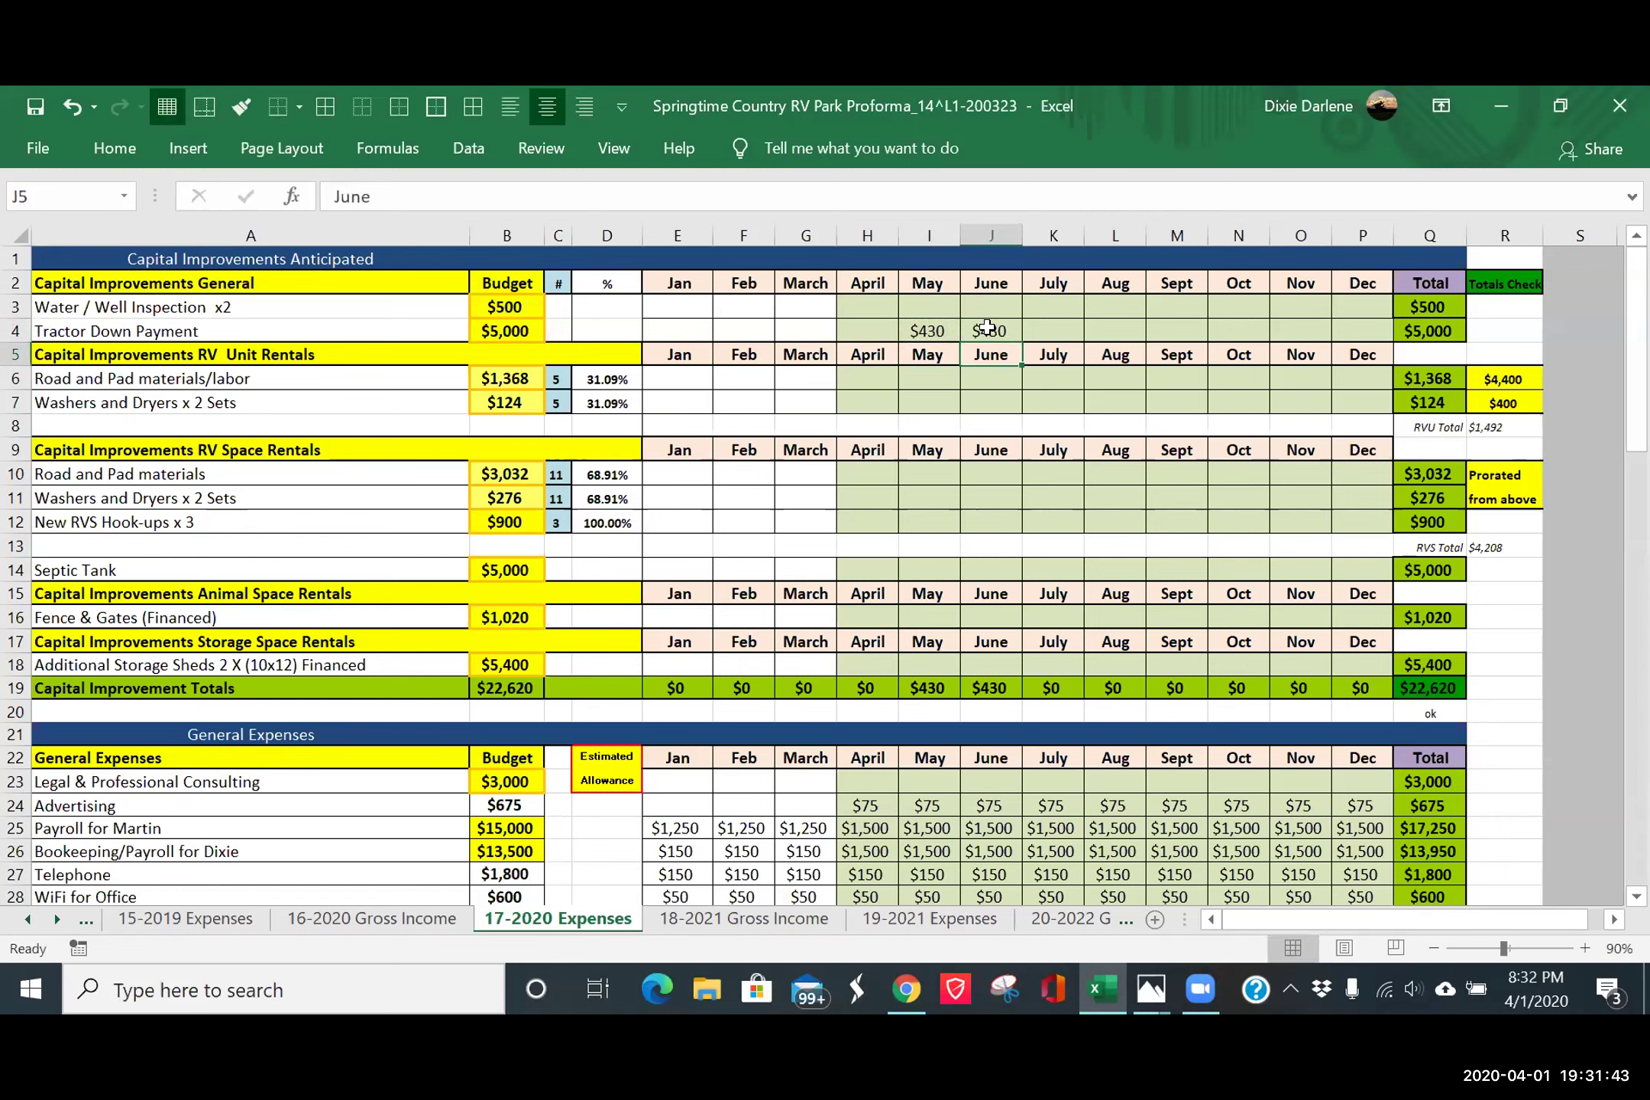
click(985, 330)
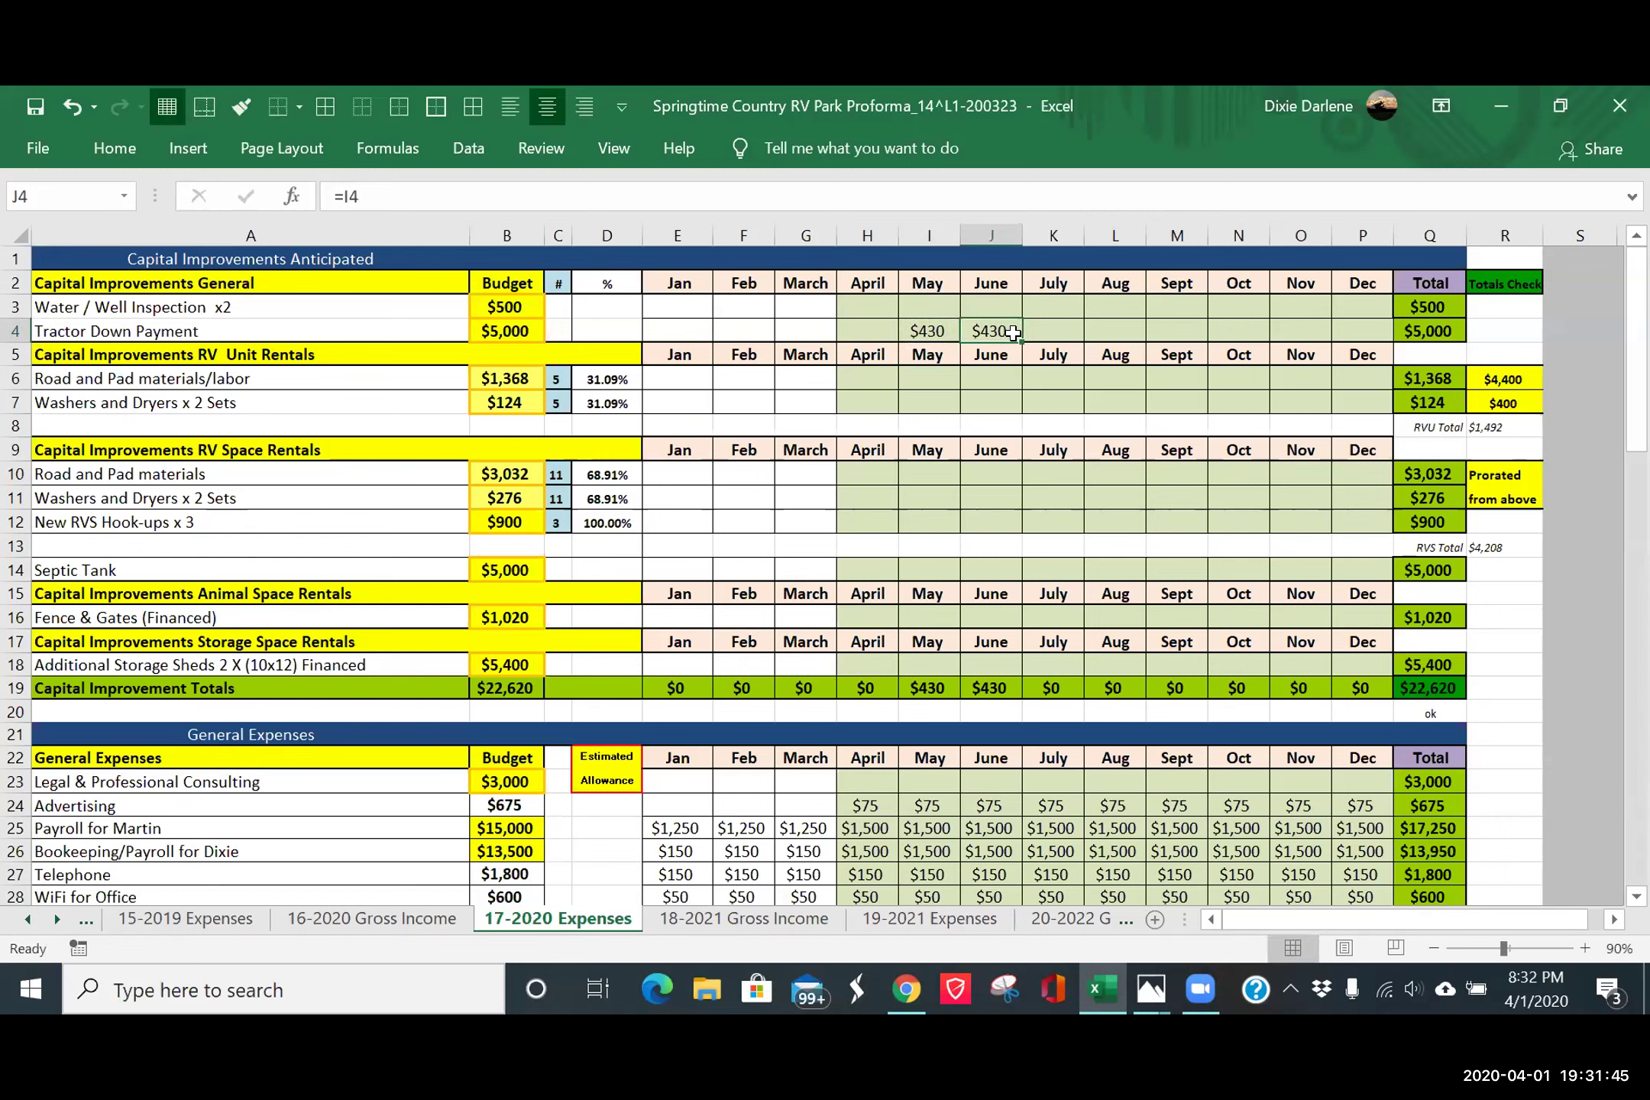
drag(1013, 334, 1378, 333)
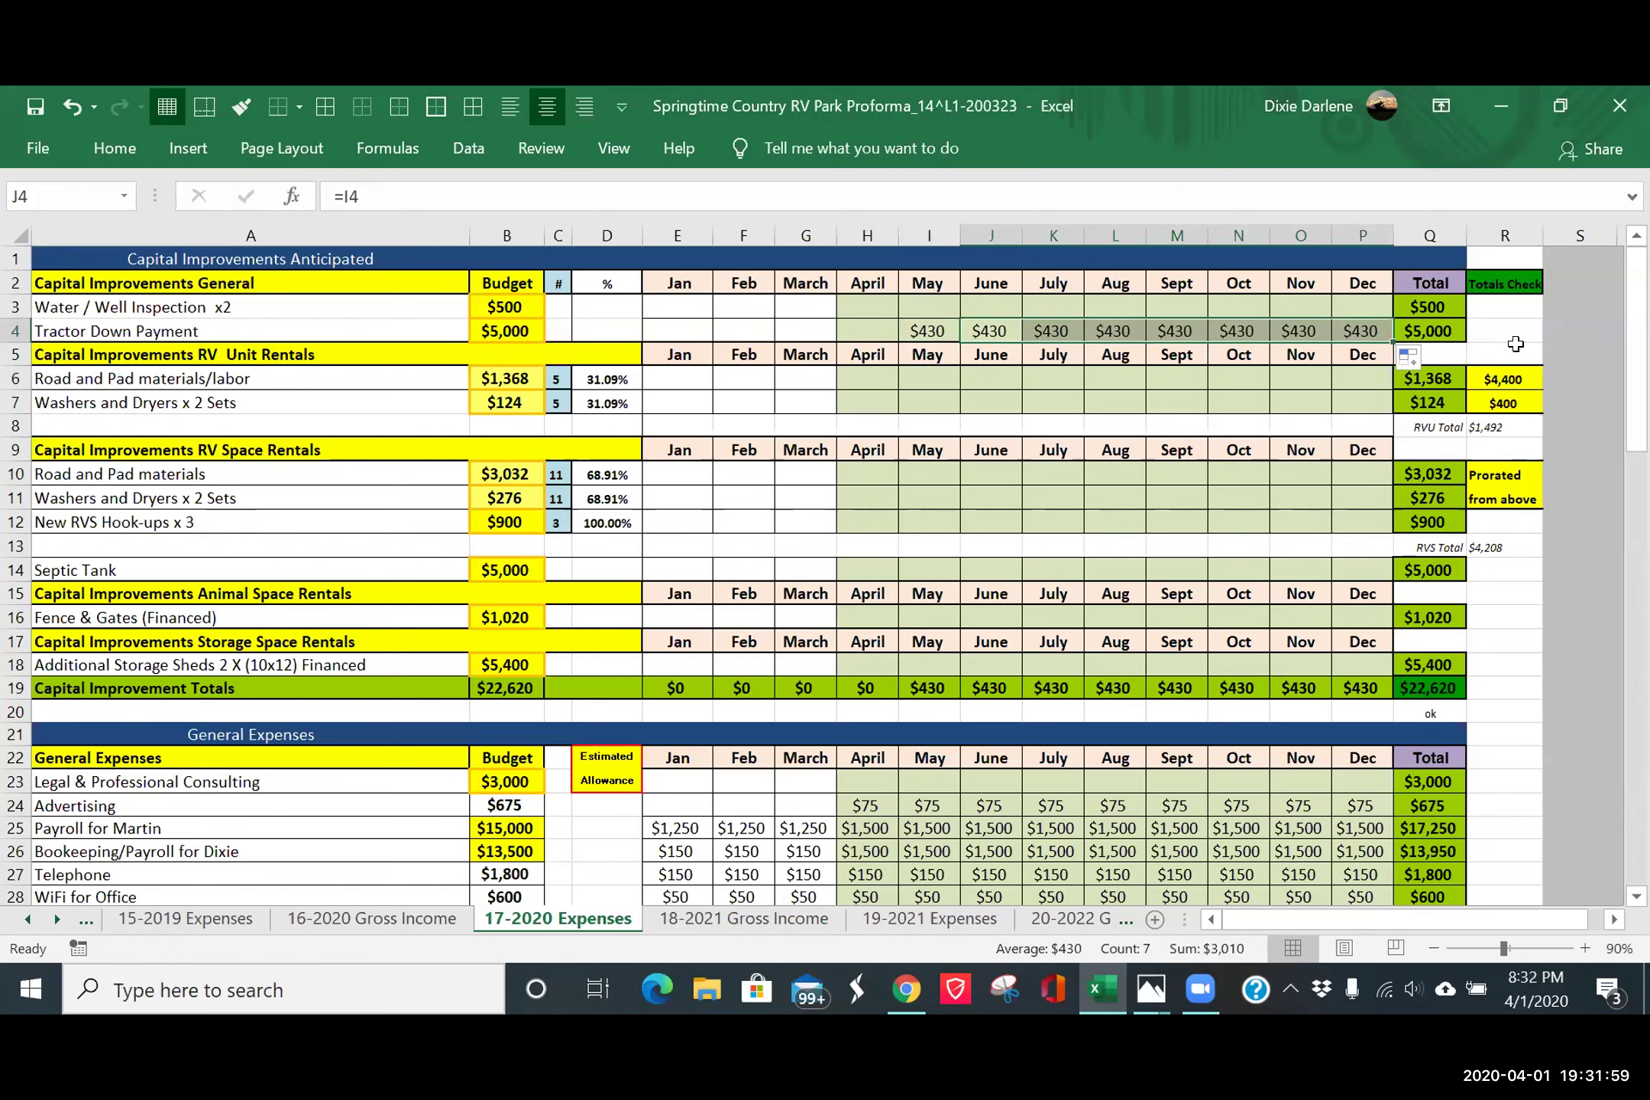
- Change the Tractor Down Payment total in Q4 to =B4+SUM(I4:P4), accepting the closing parenthesis correction
click(1447, 331)
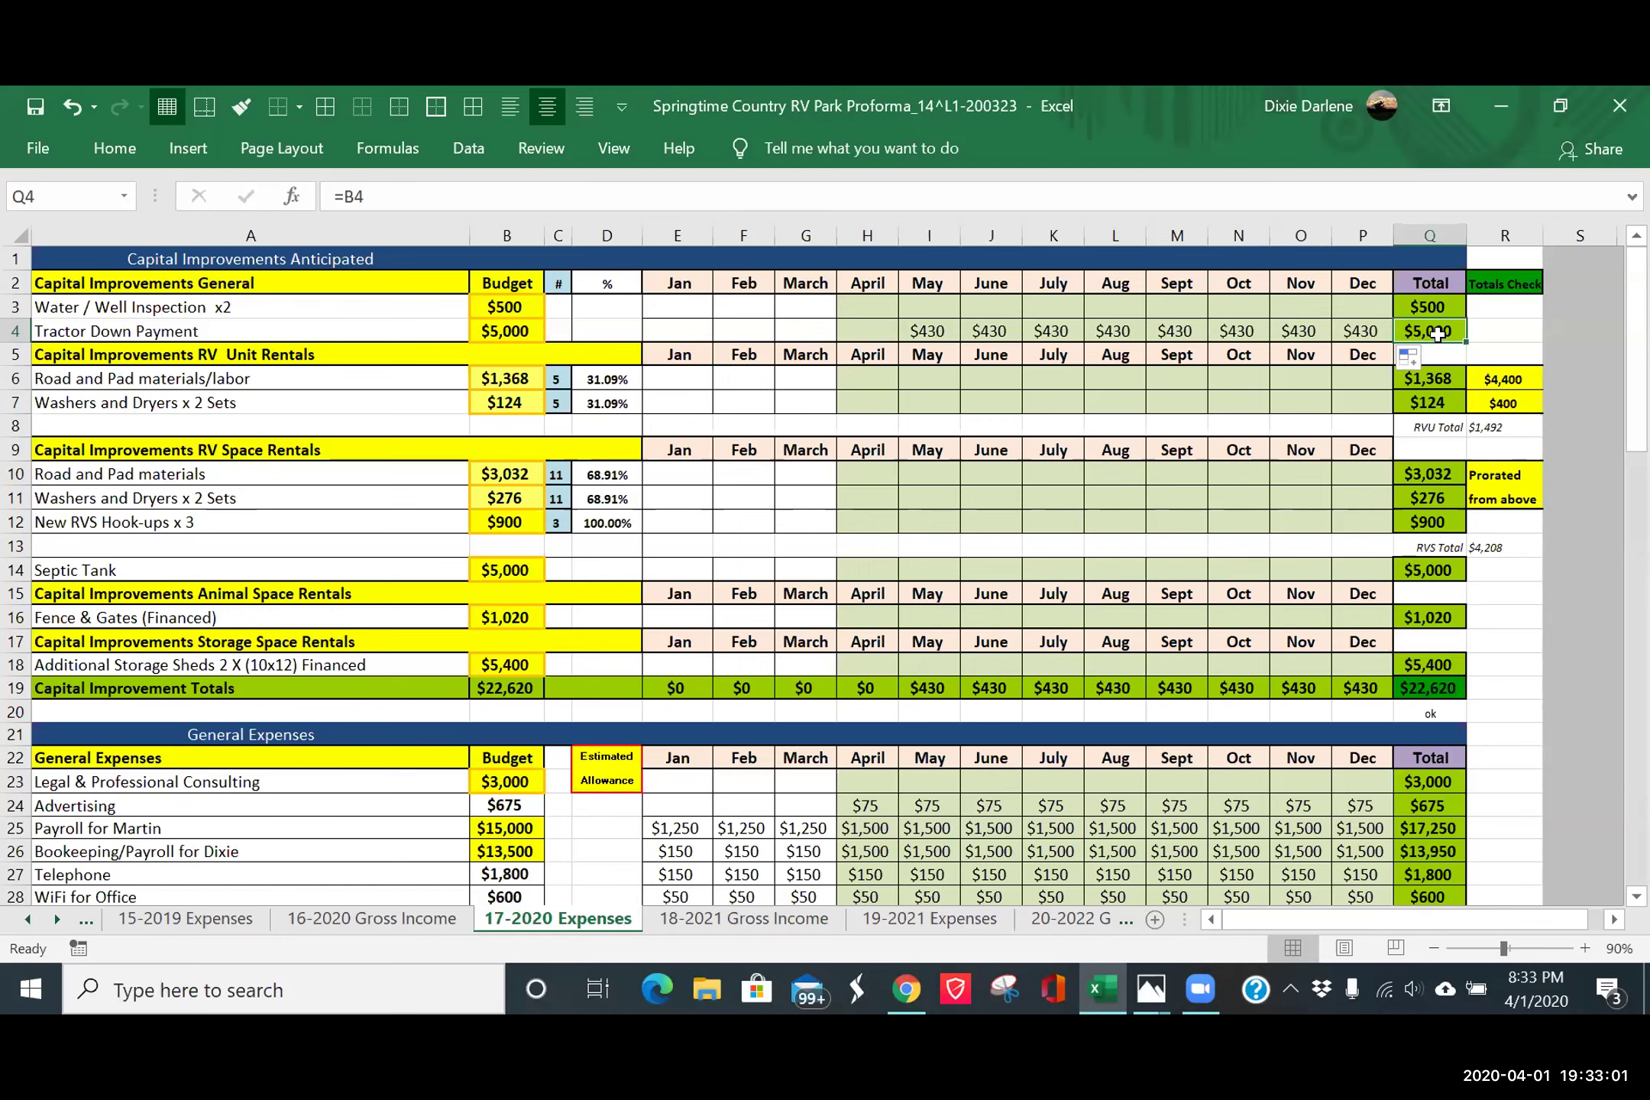
click(373, 196)
text(+)
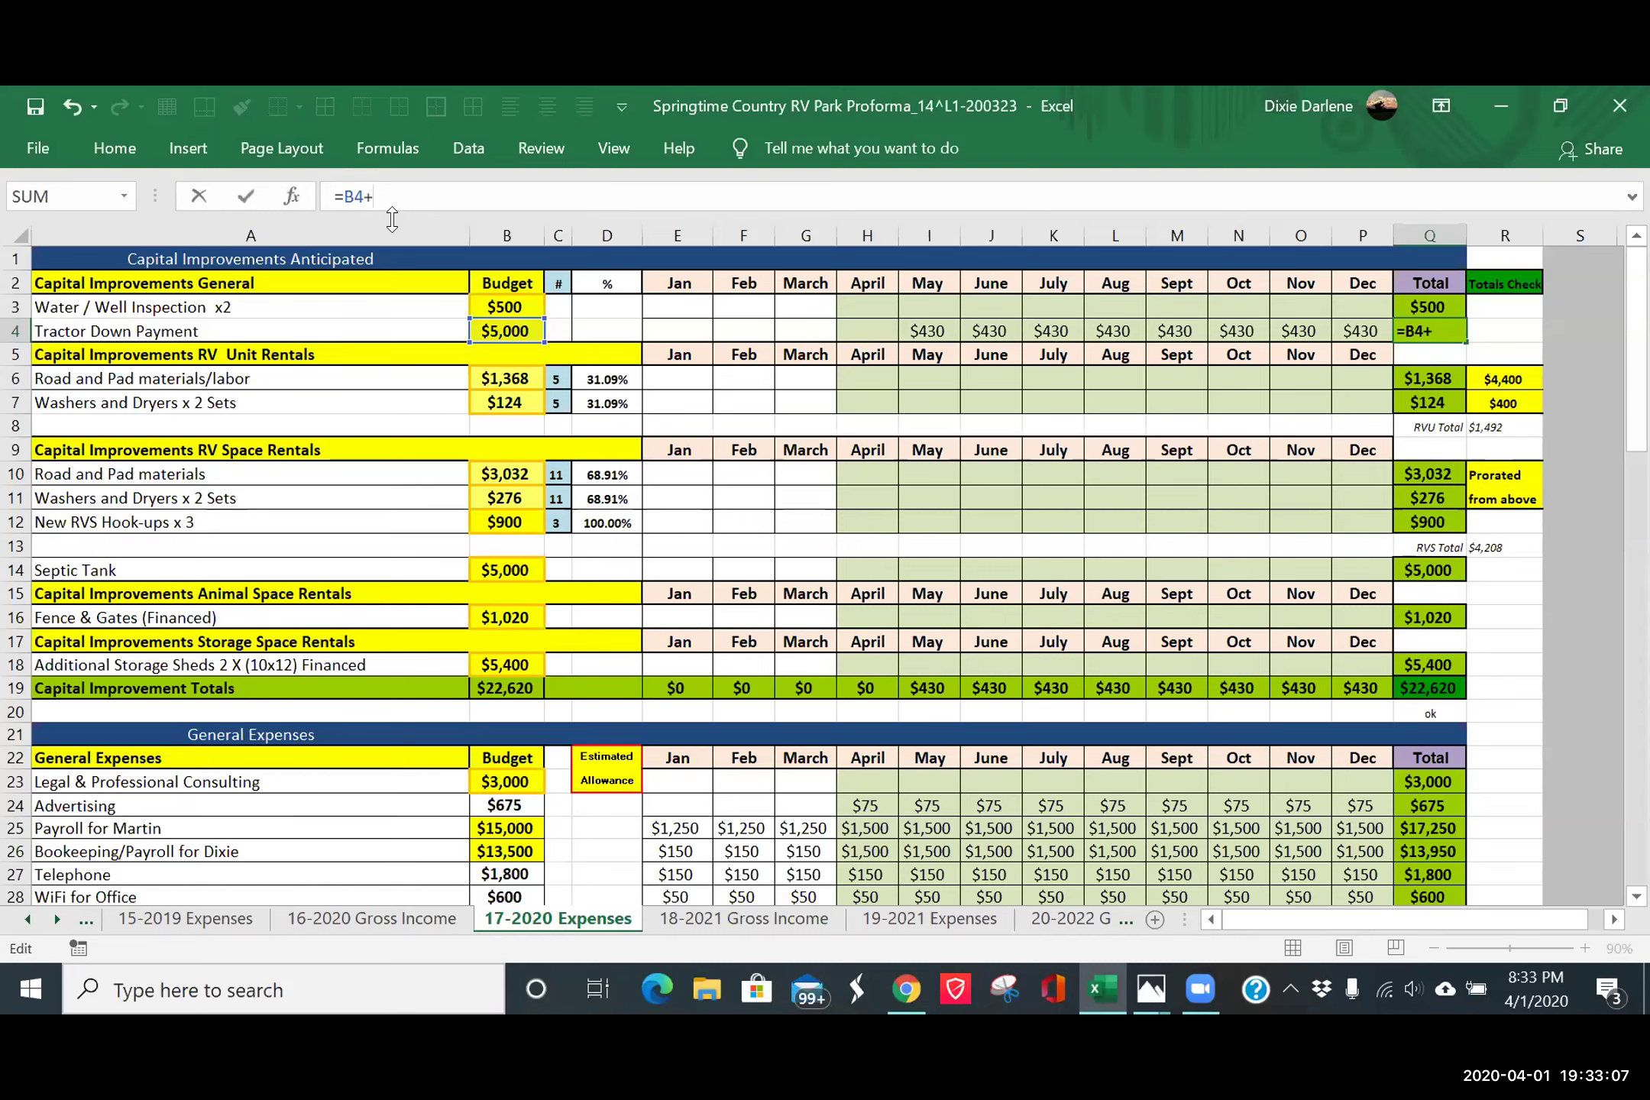
text(sum)
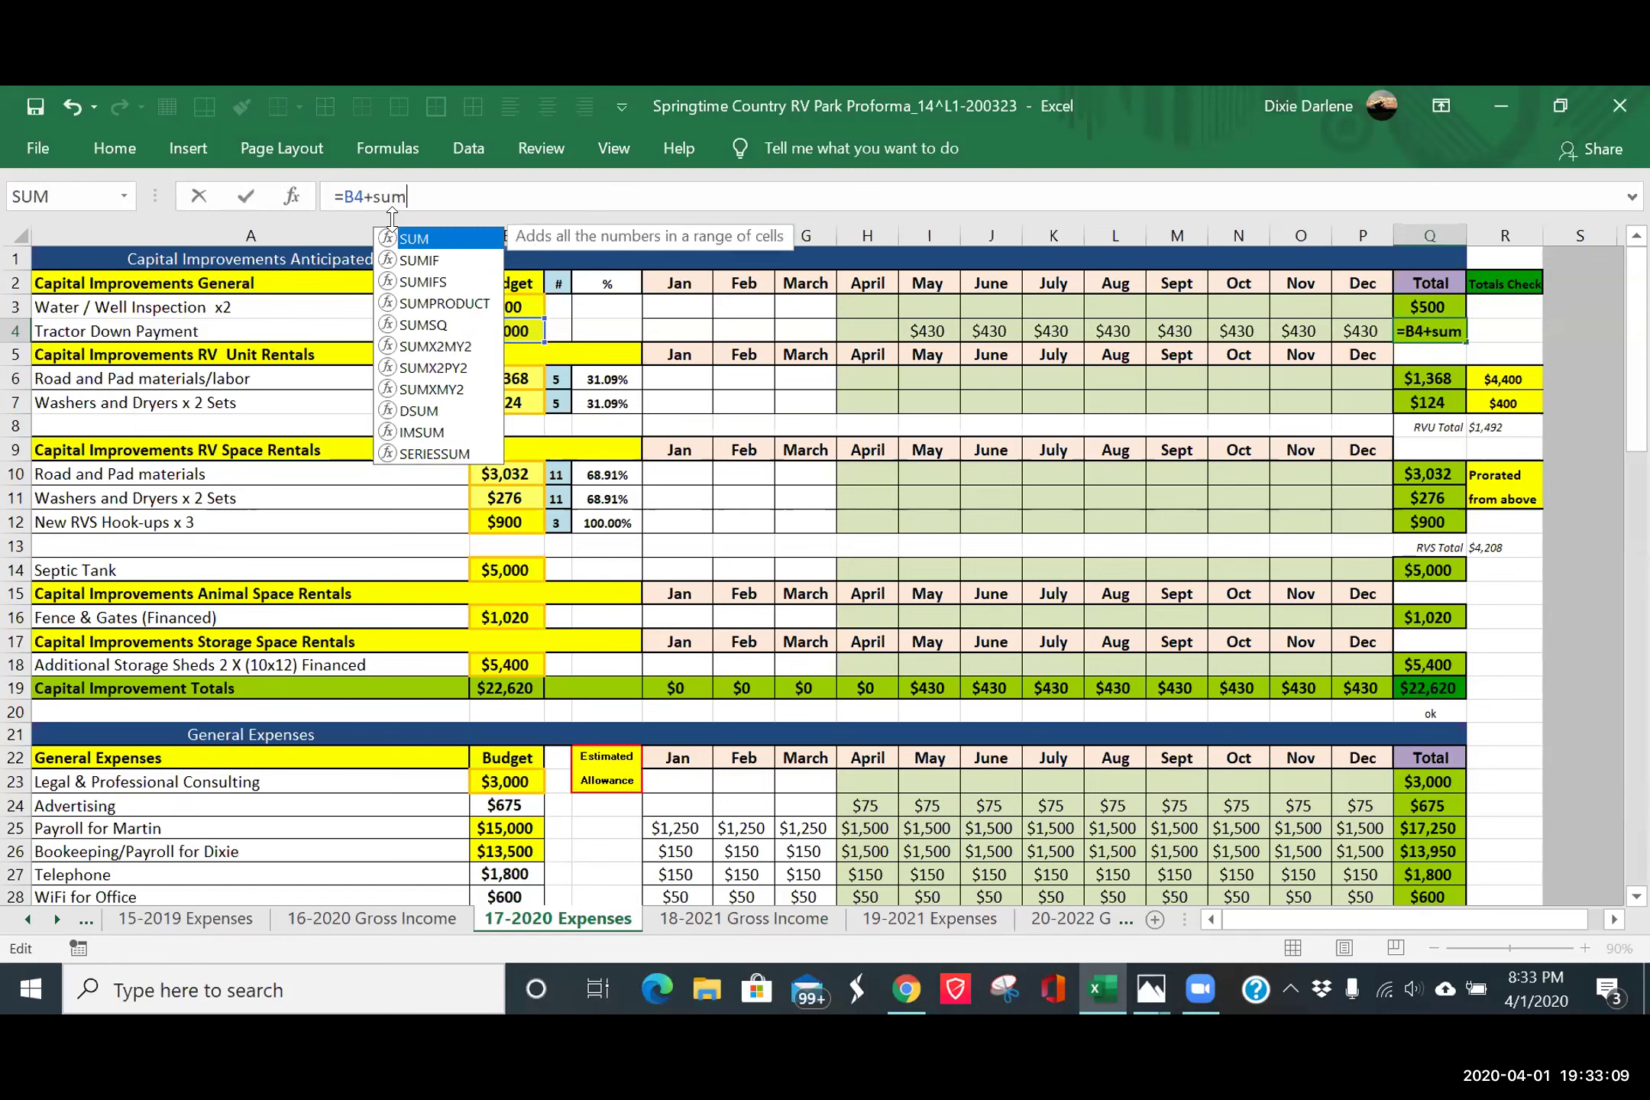
text(()
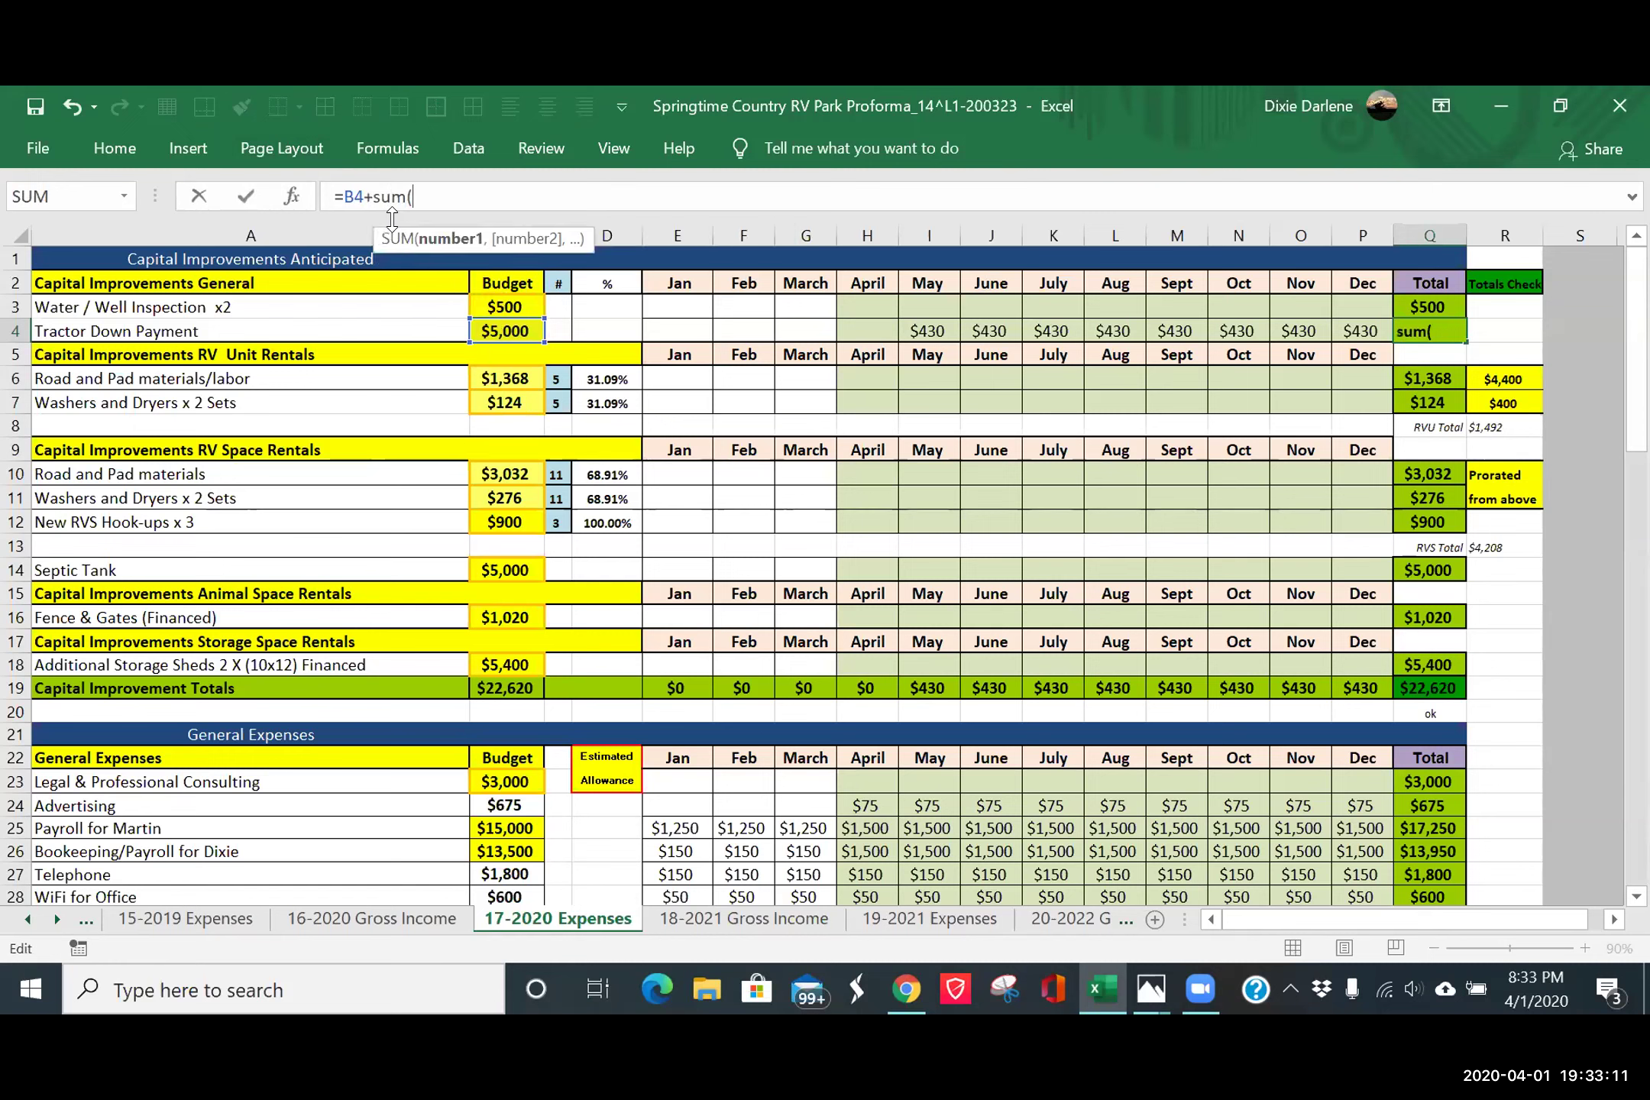
click(928, 332)
drag(928, 332, 1375, 332)
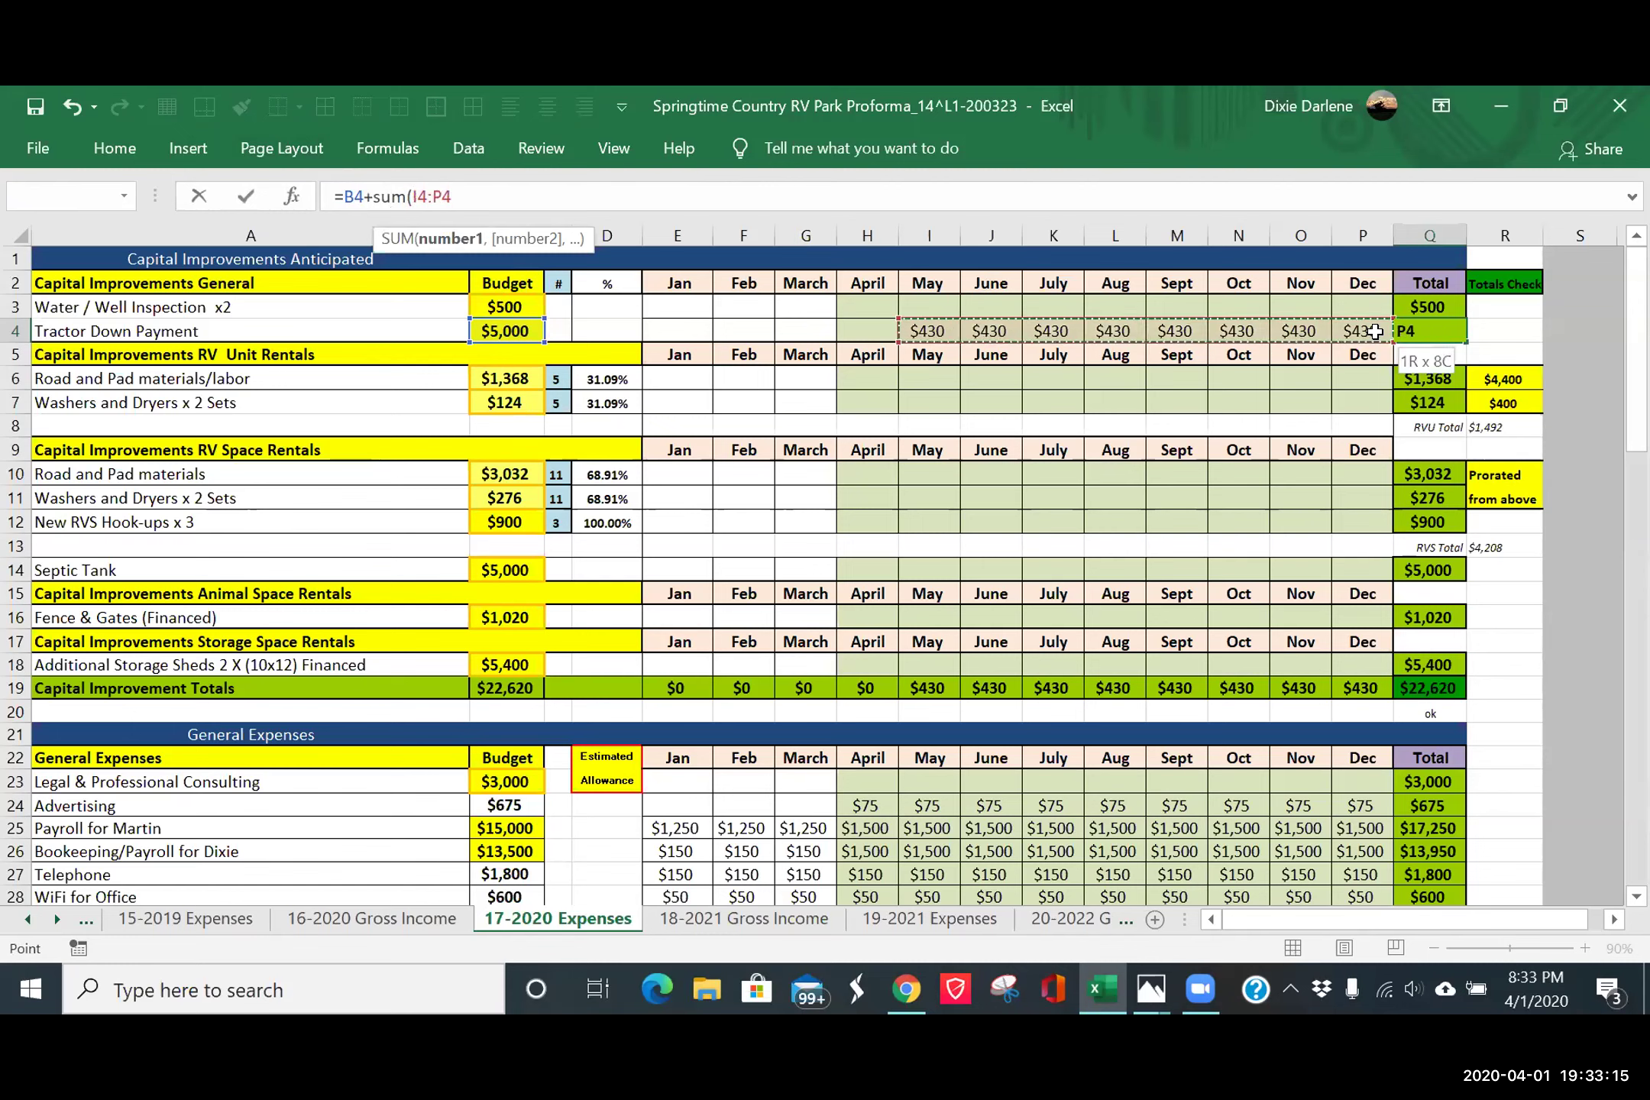
key(Return)
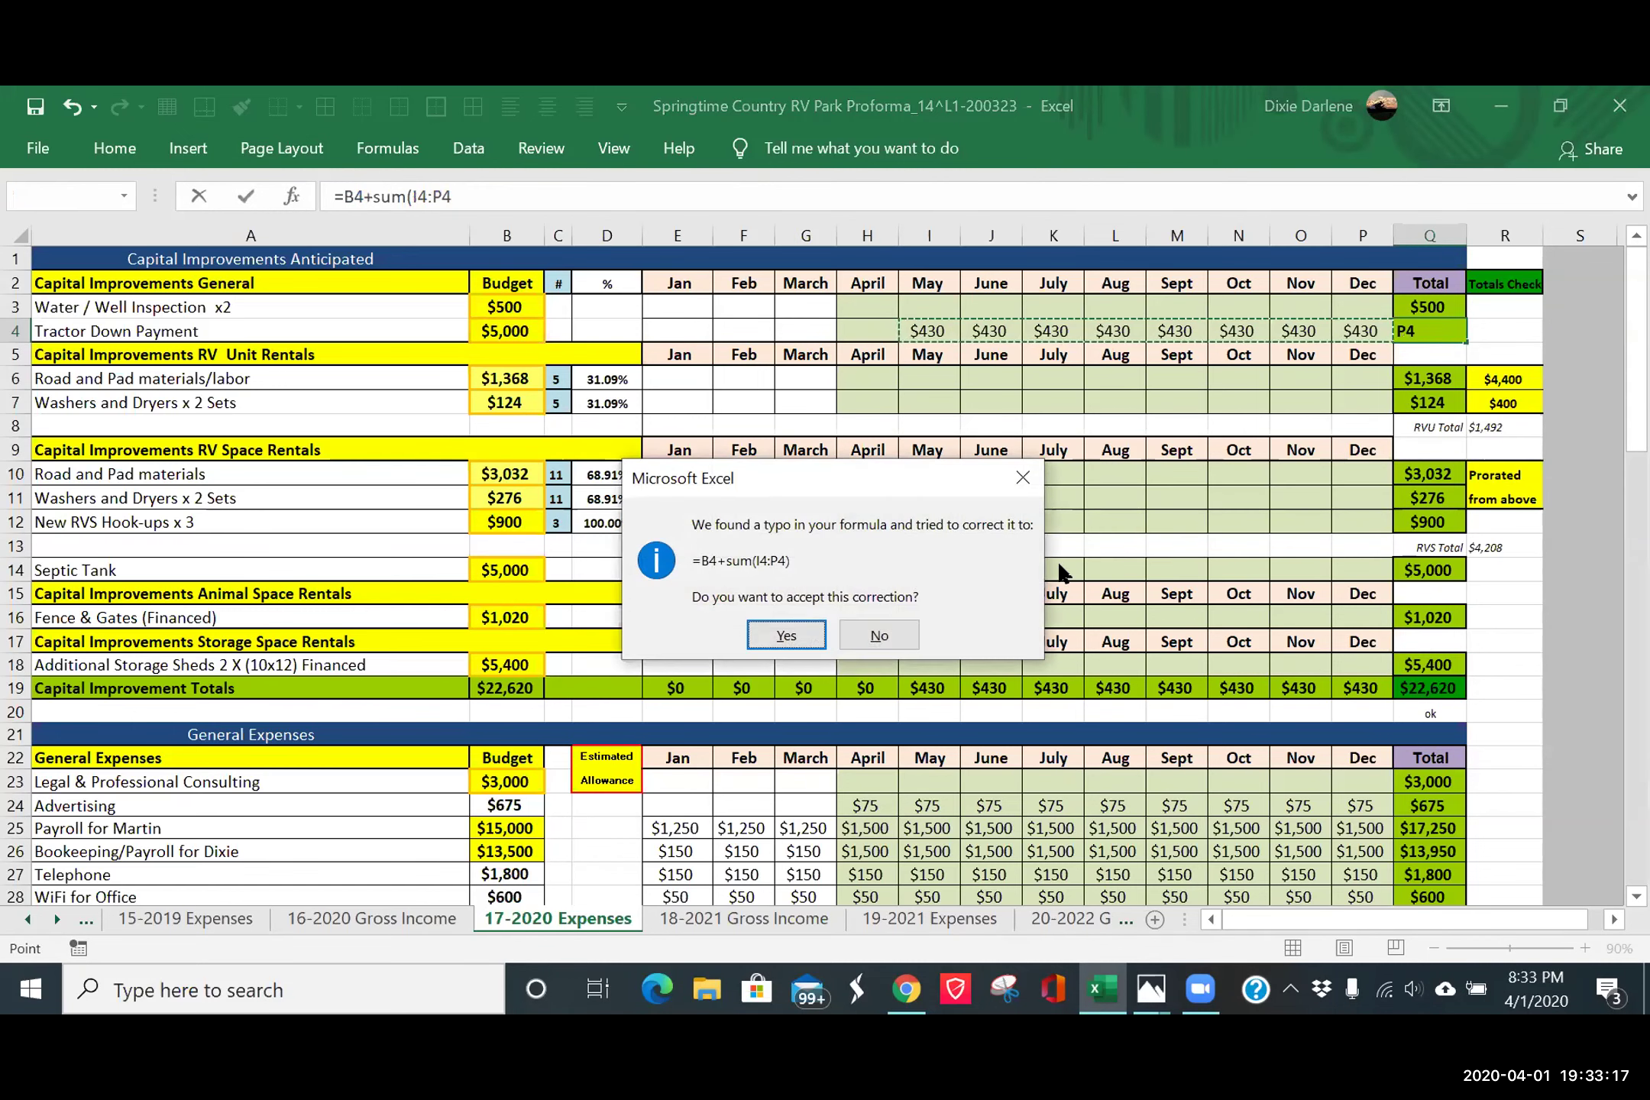
click(798, 638)
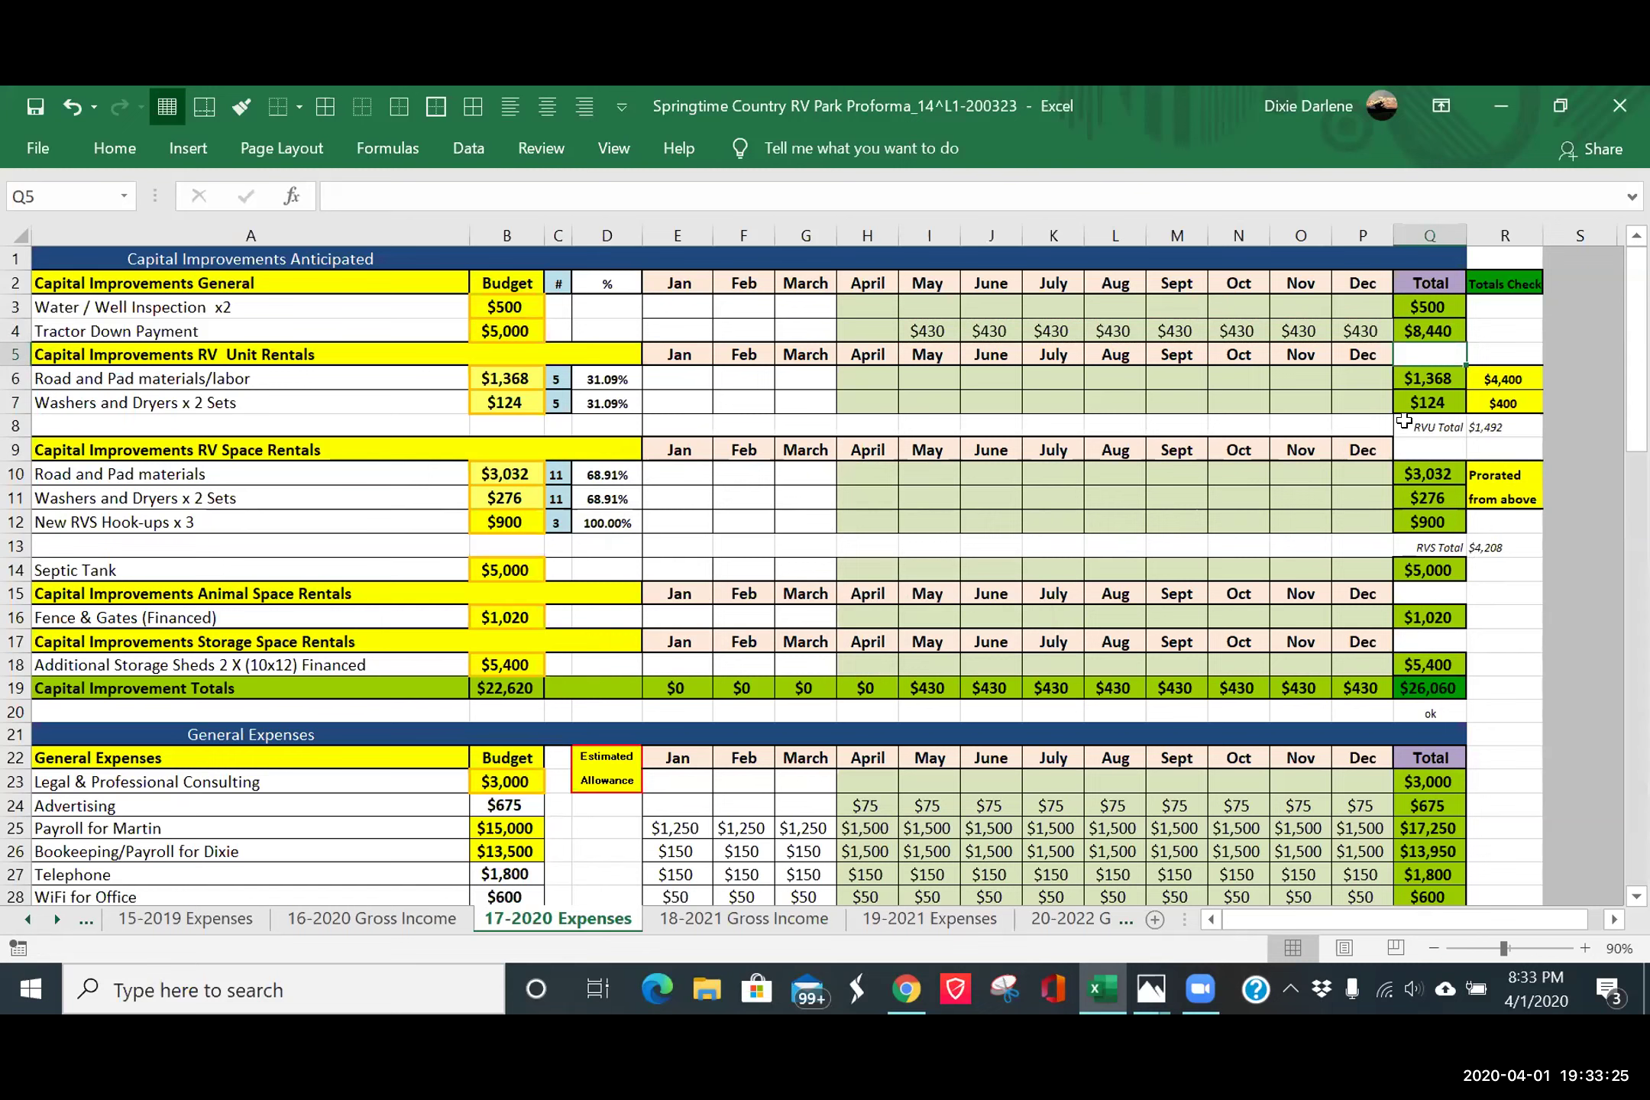
- Undo the Tractor Down Payment total formula and the monthly fill, and clear the remaining May and June amounts
click(1420, 333)
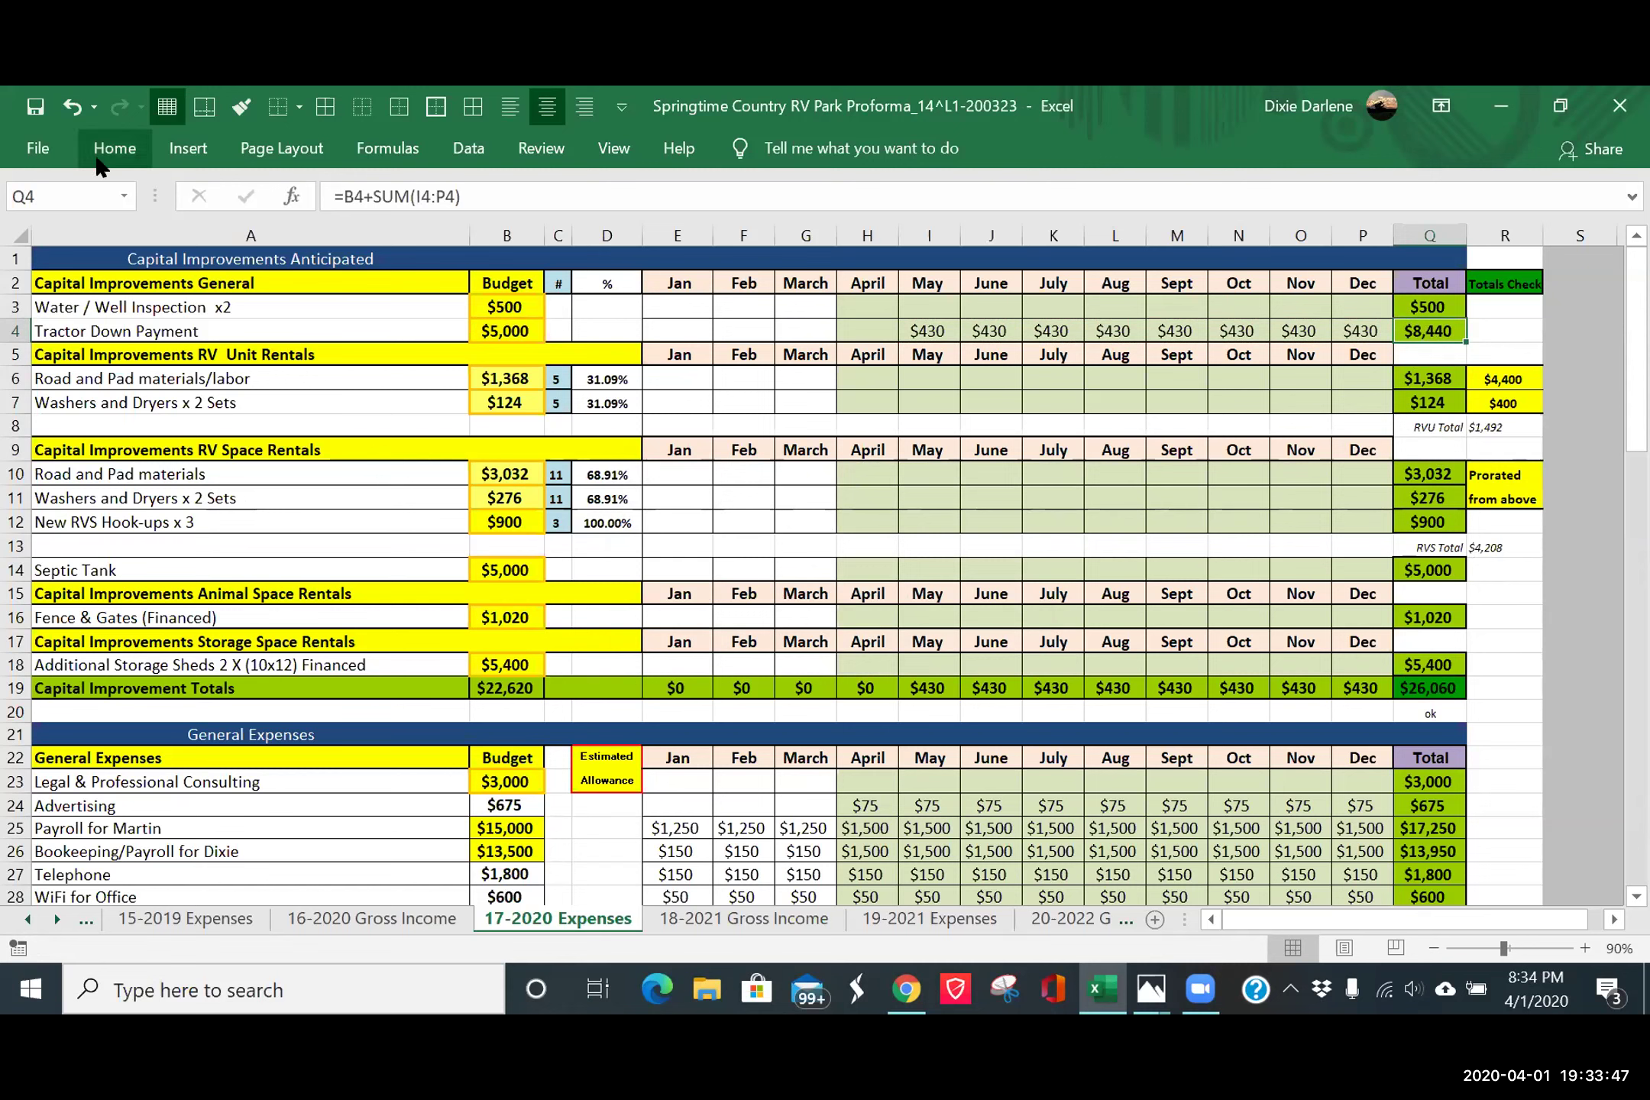
click(64, 117)
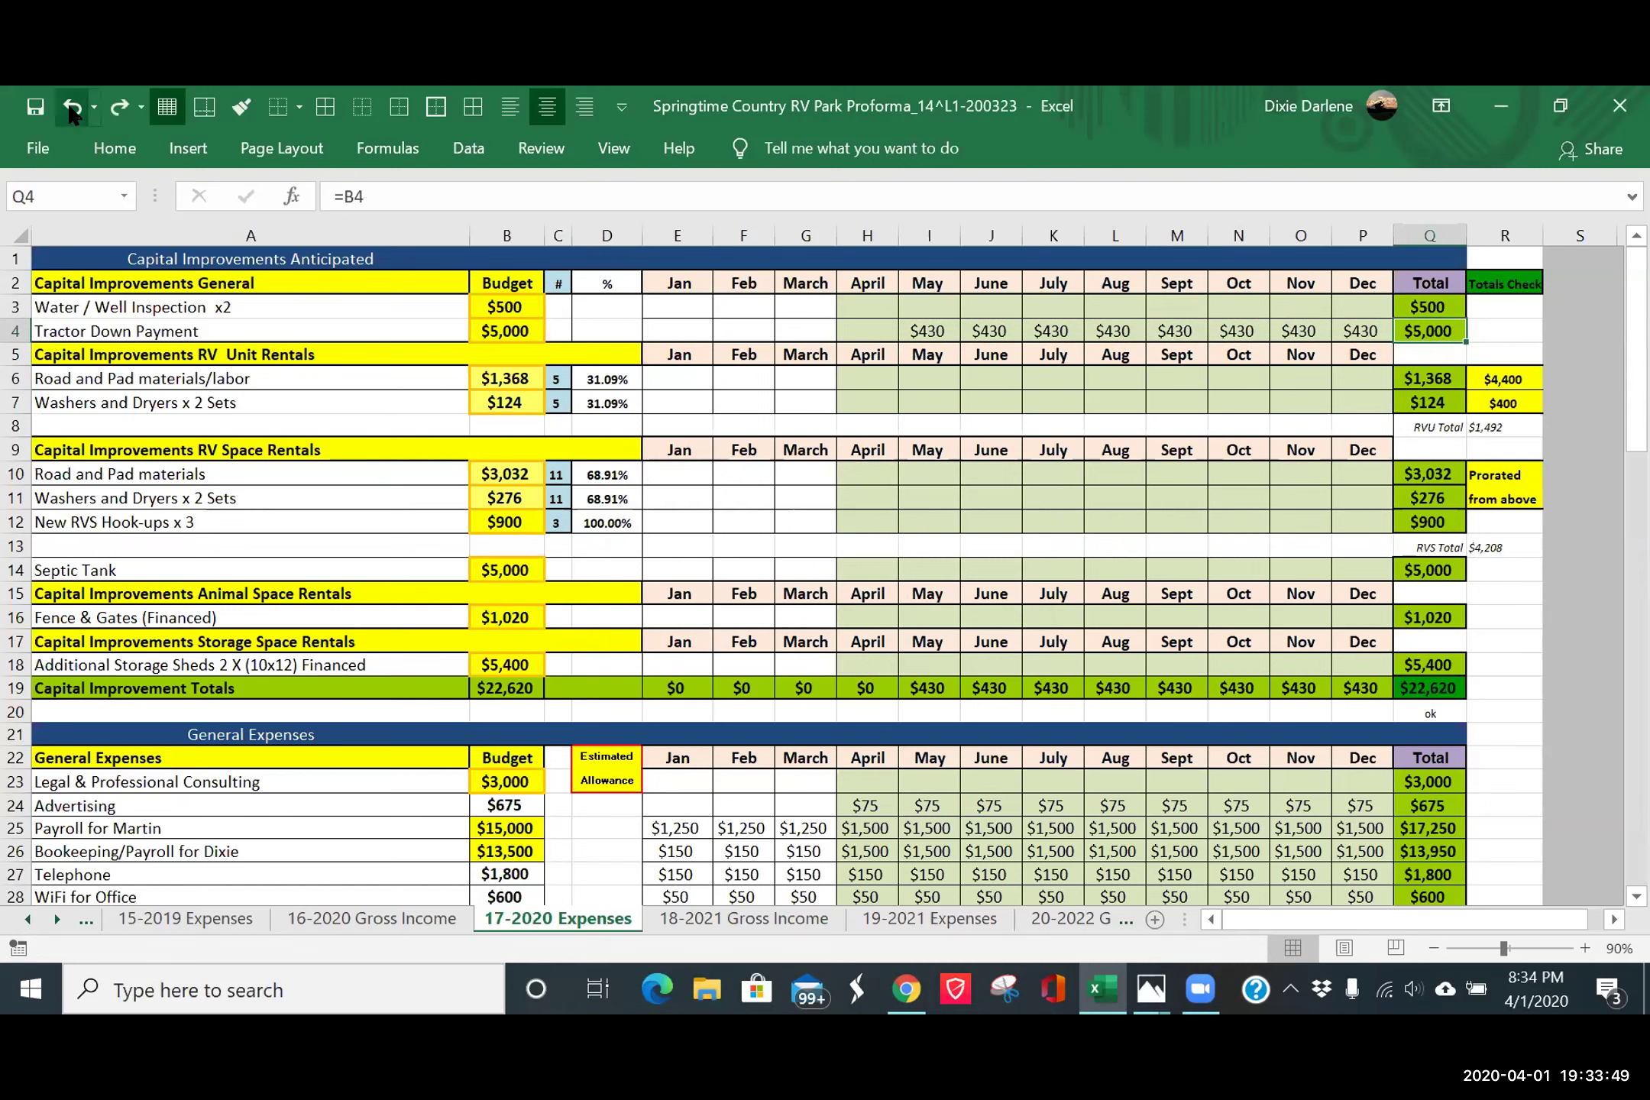
click(70, 109)
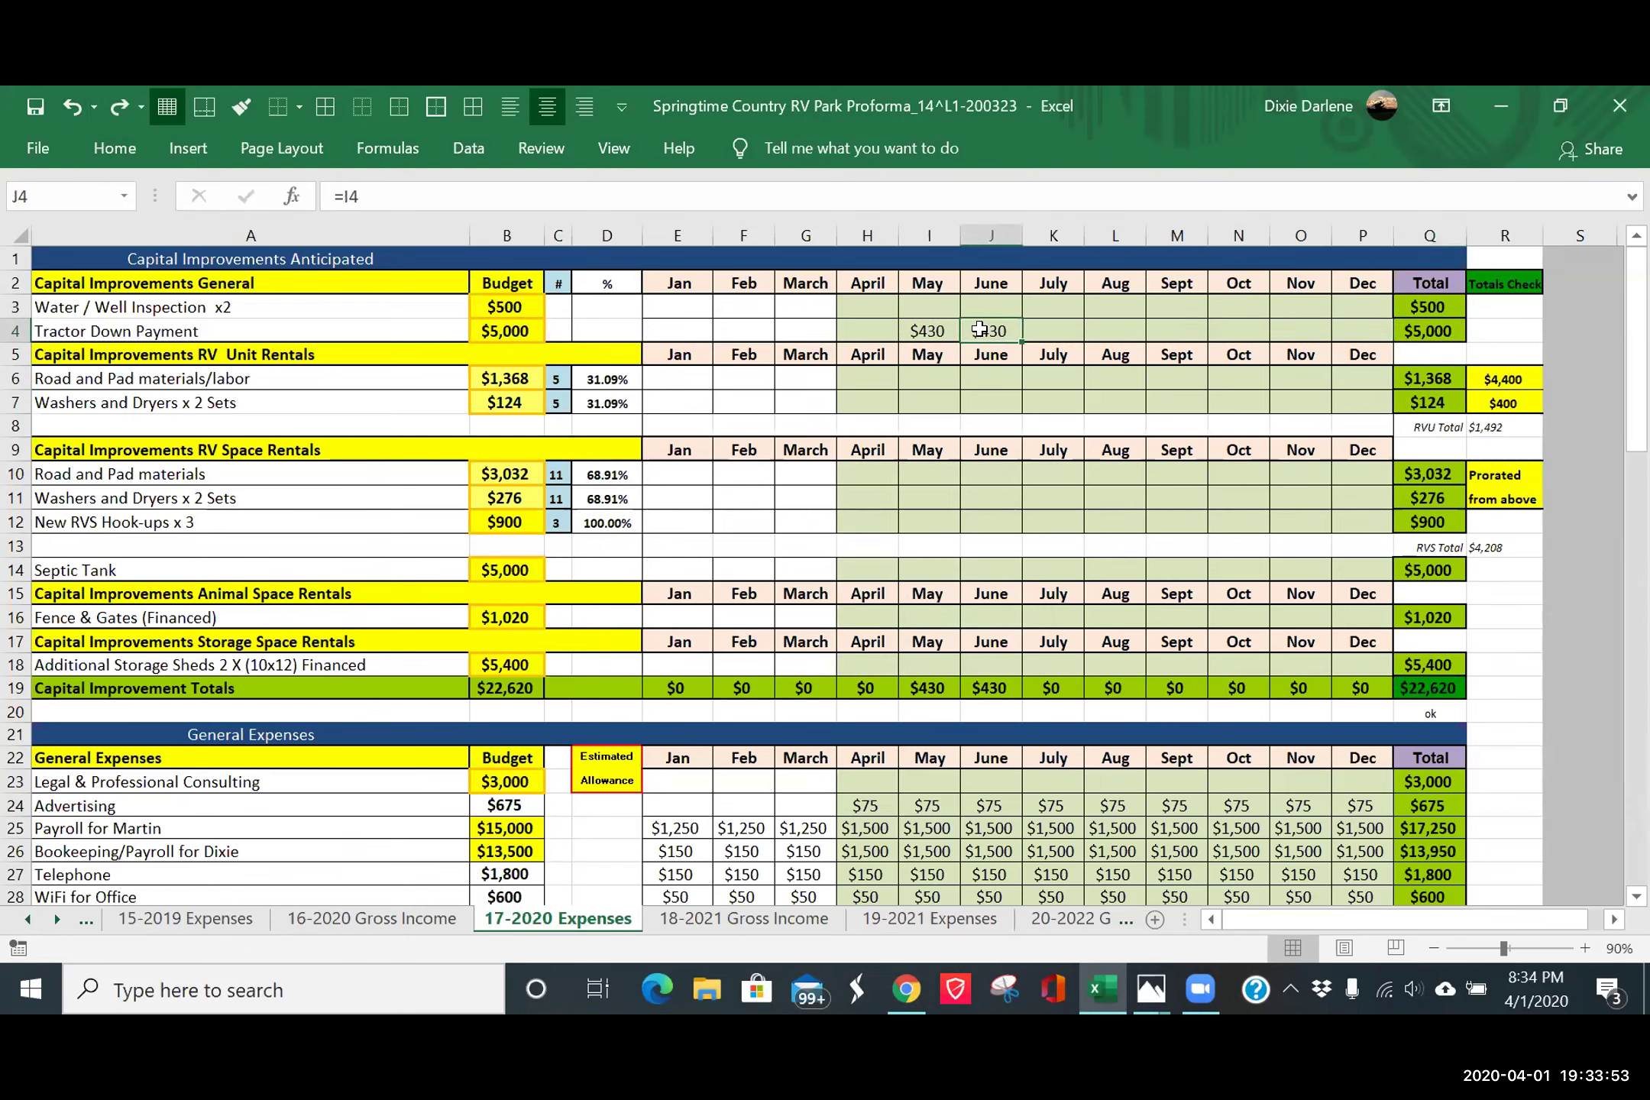
key(Delete)
click(932, 331)
key(Delete)
scroll(923, 505, down, 1)
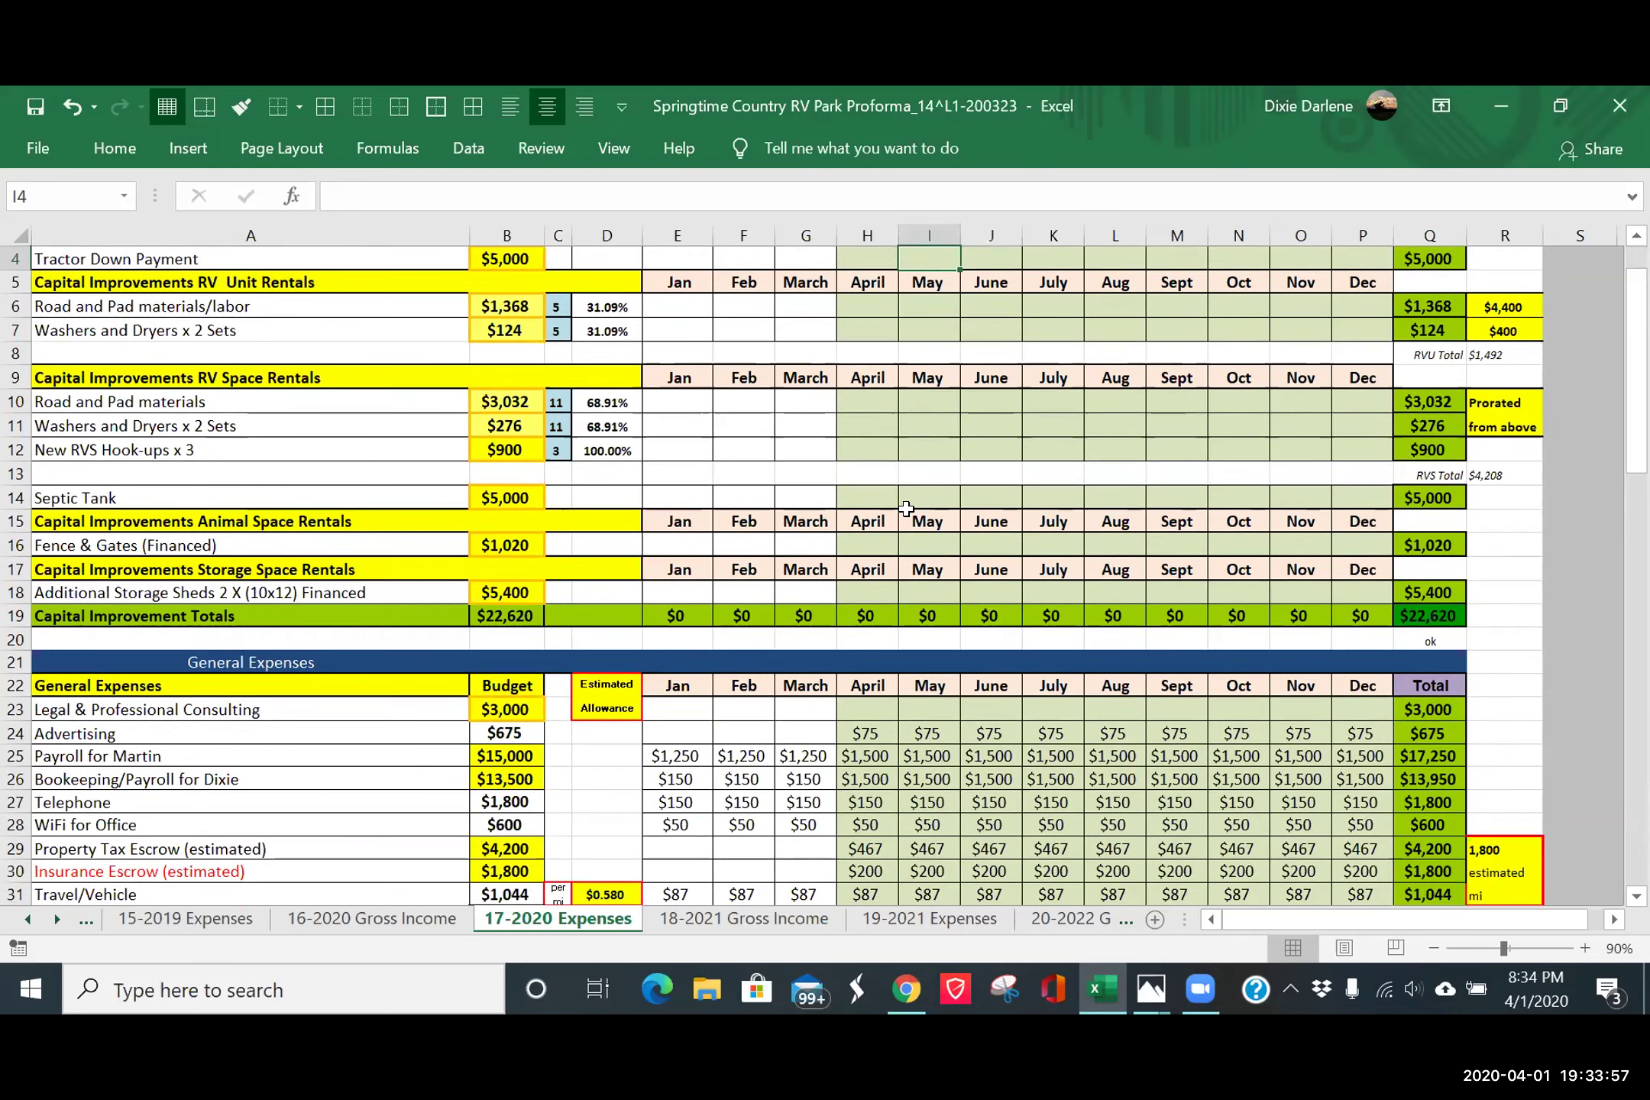
scroll(894, 516, up, 1)
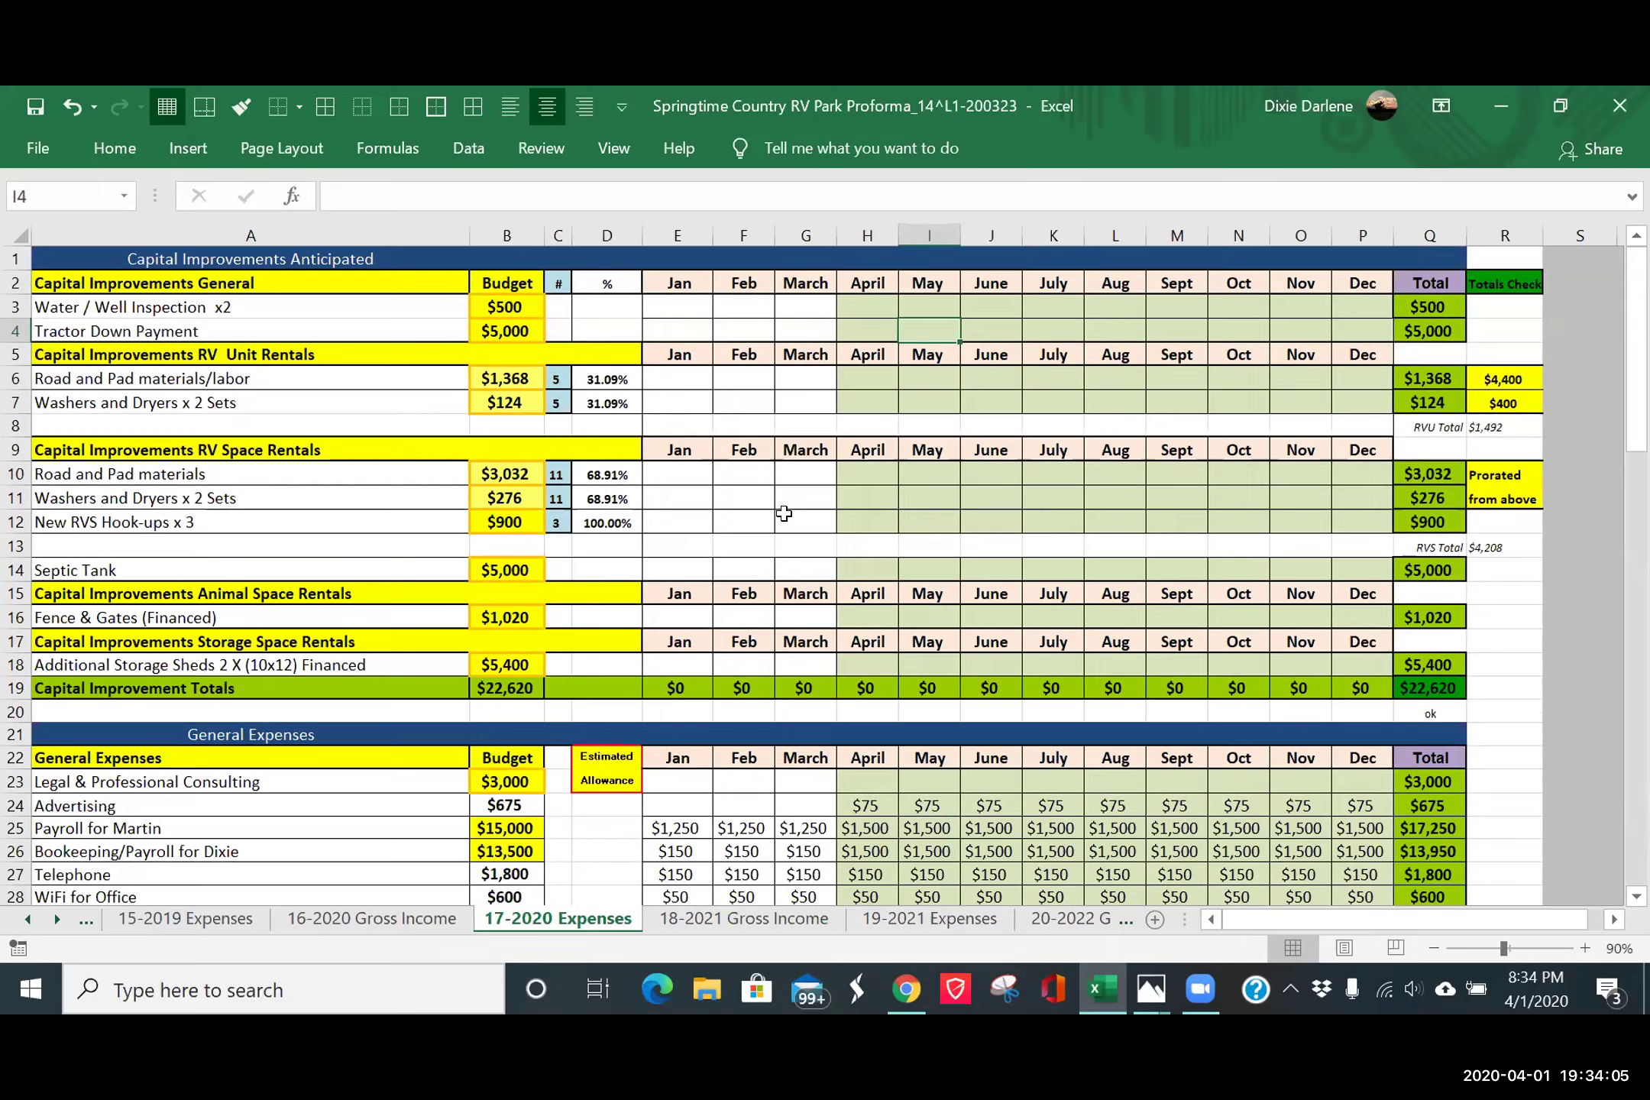
- Examine the capital improvement, general expenses and prorated expense rows on the 17-2020 Expenses sheet
scroll(784, 513, down, 3)
scroll(783, 513, up, 3)
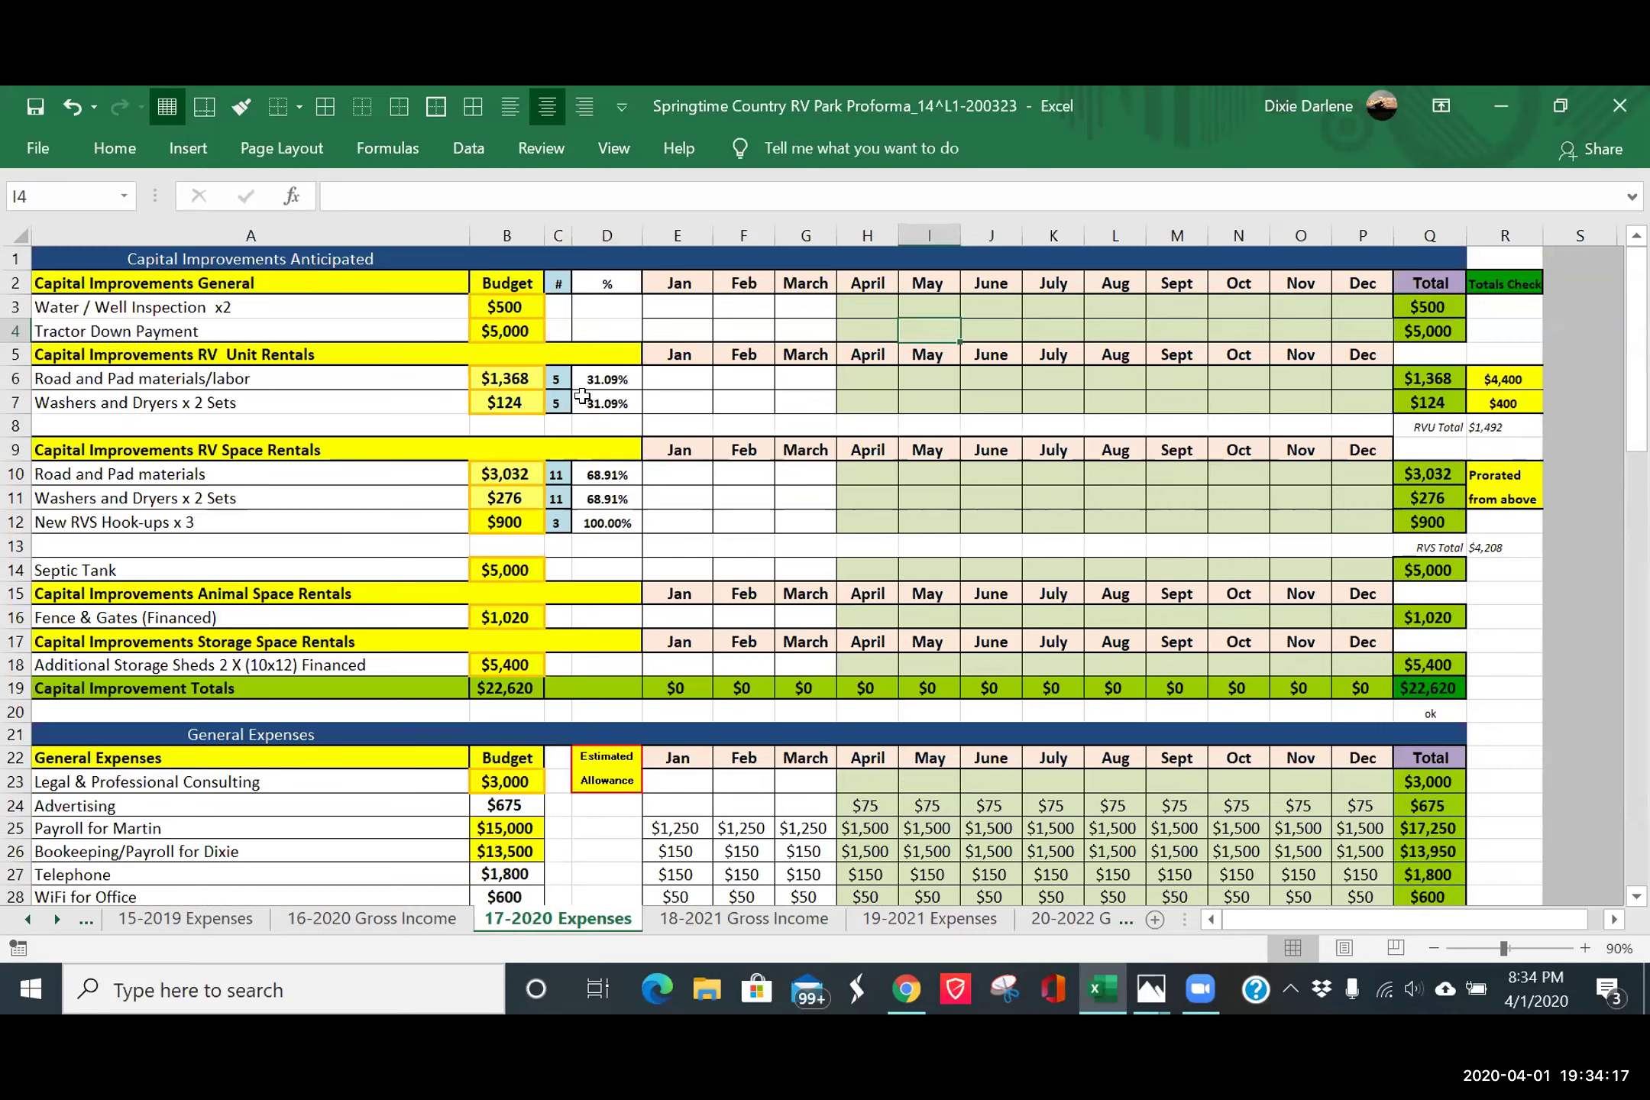
scroll(711, 508, down, 1)
scroll(711, 512, up, 1)
scroll(711, 513, down, 3)
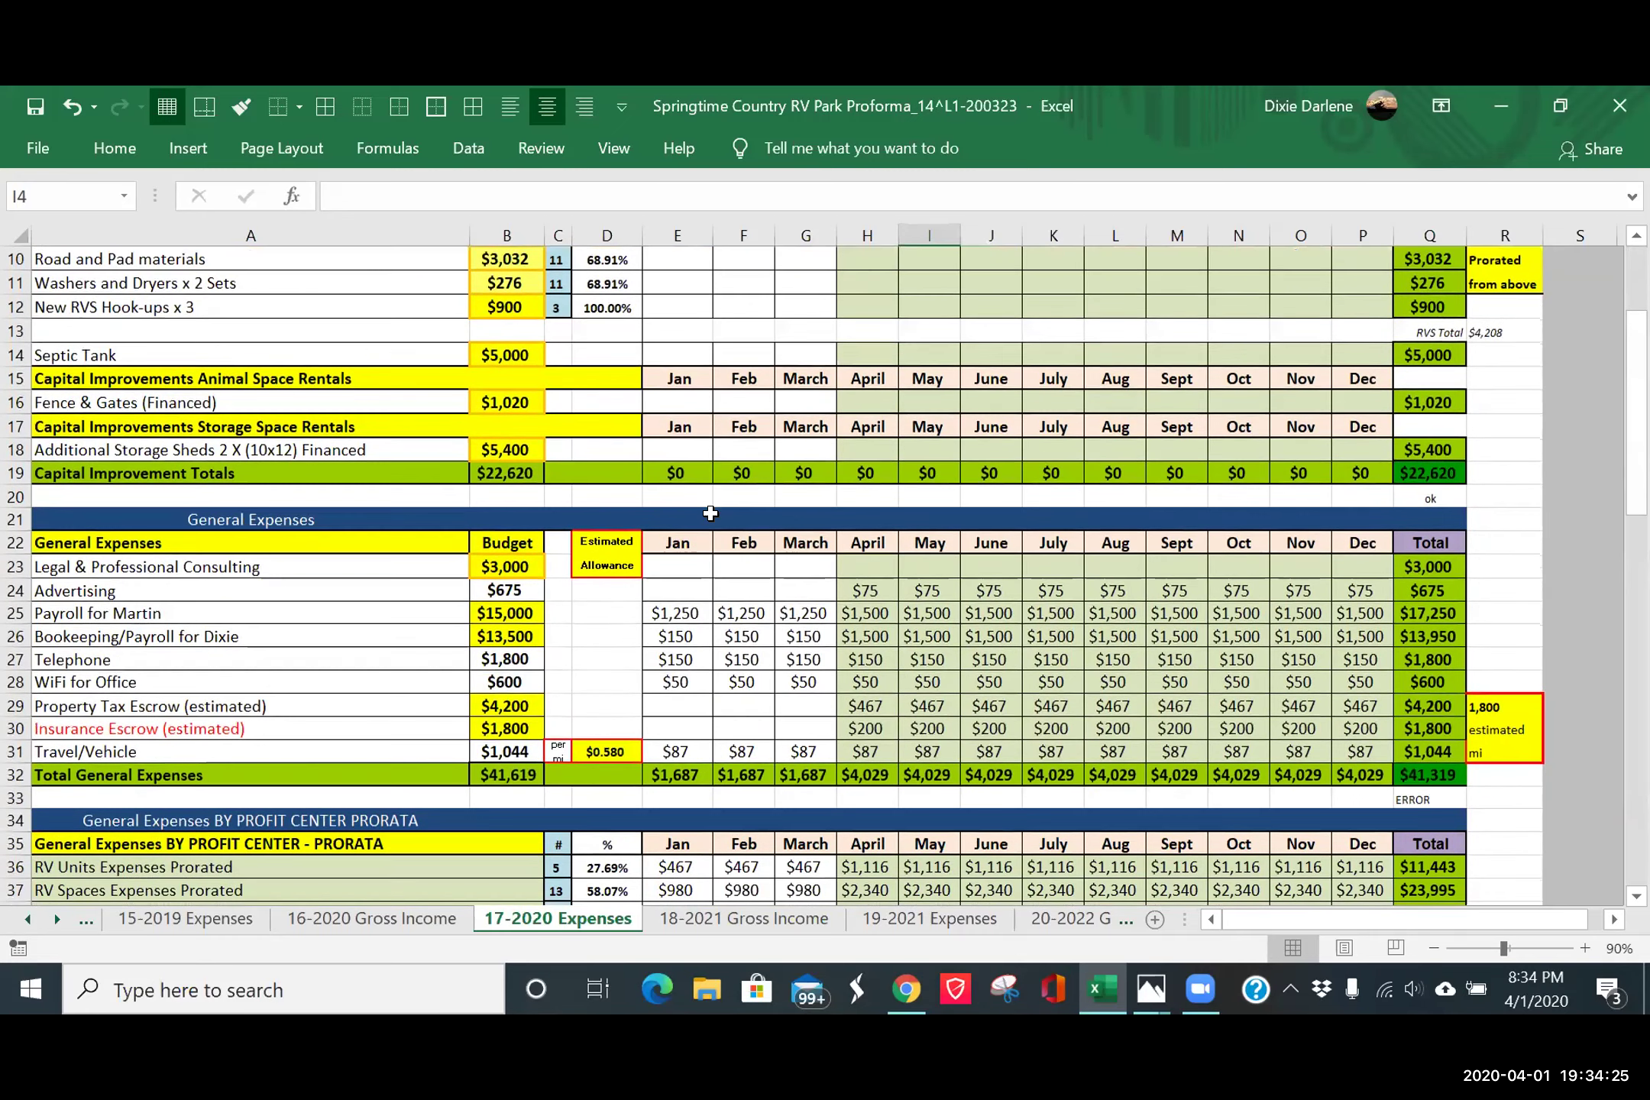
scroll(711, 514, down, 1)
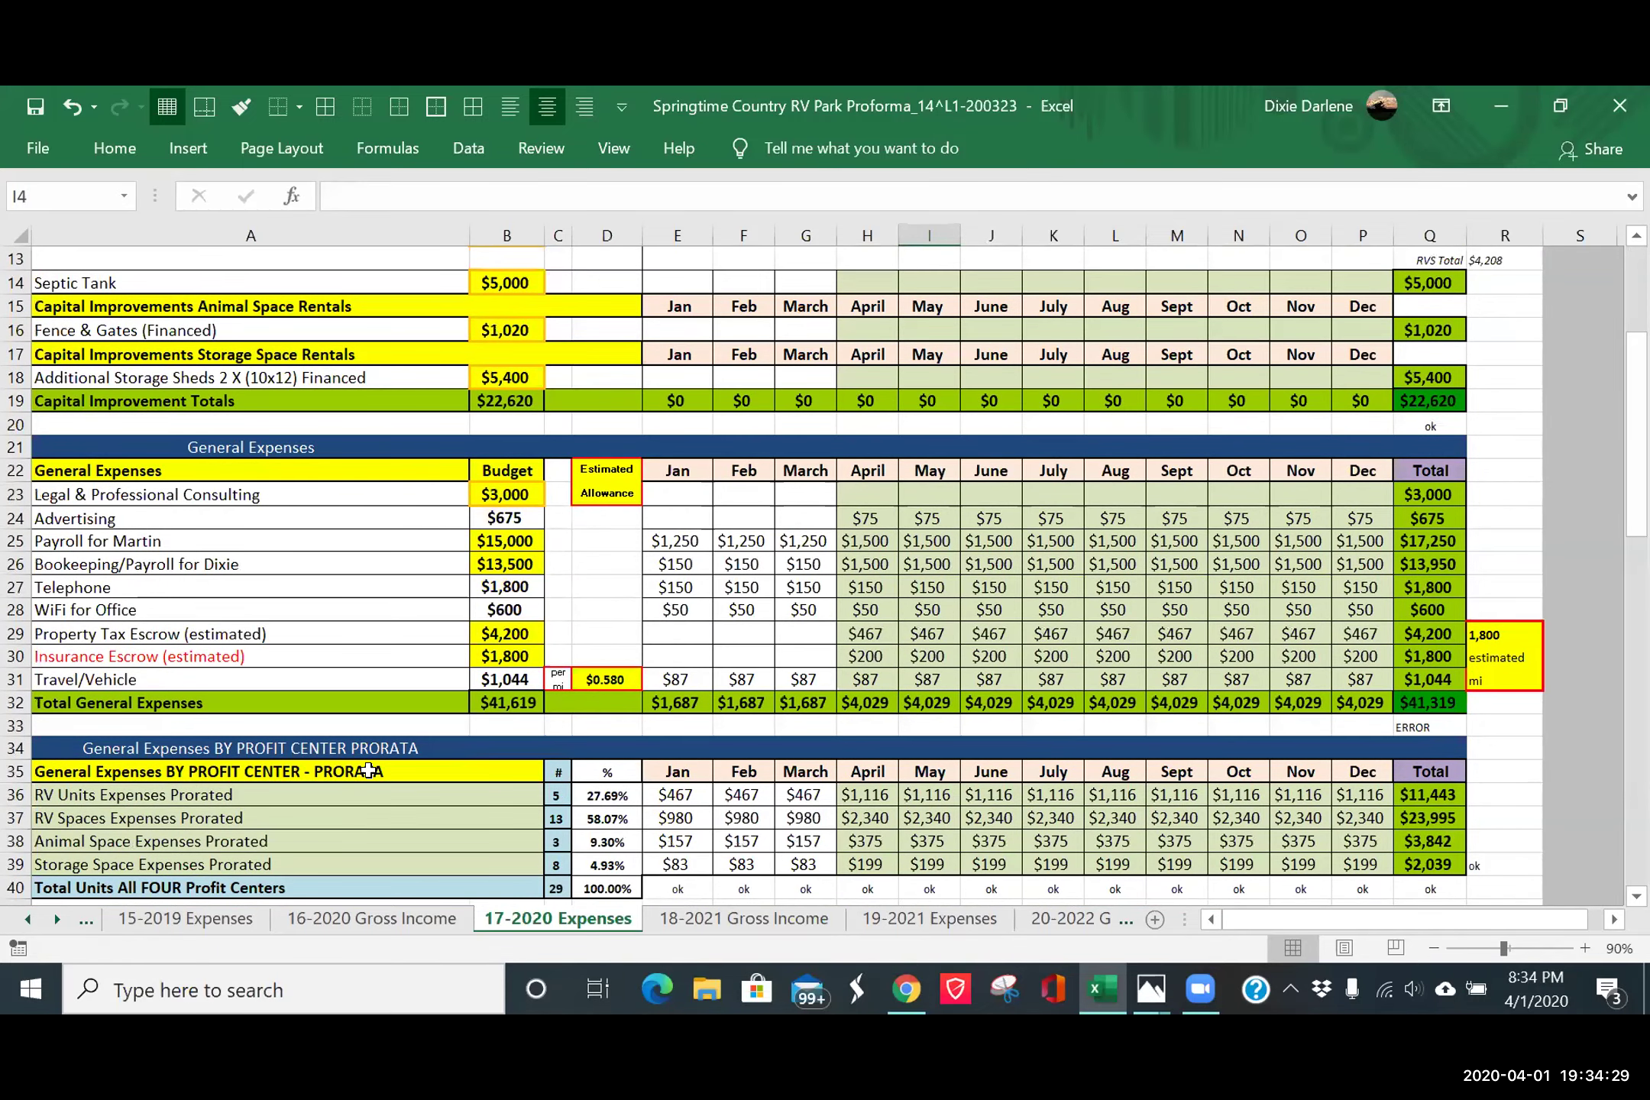
scroll(369, 770, up, 4)
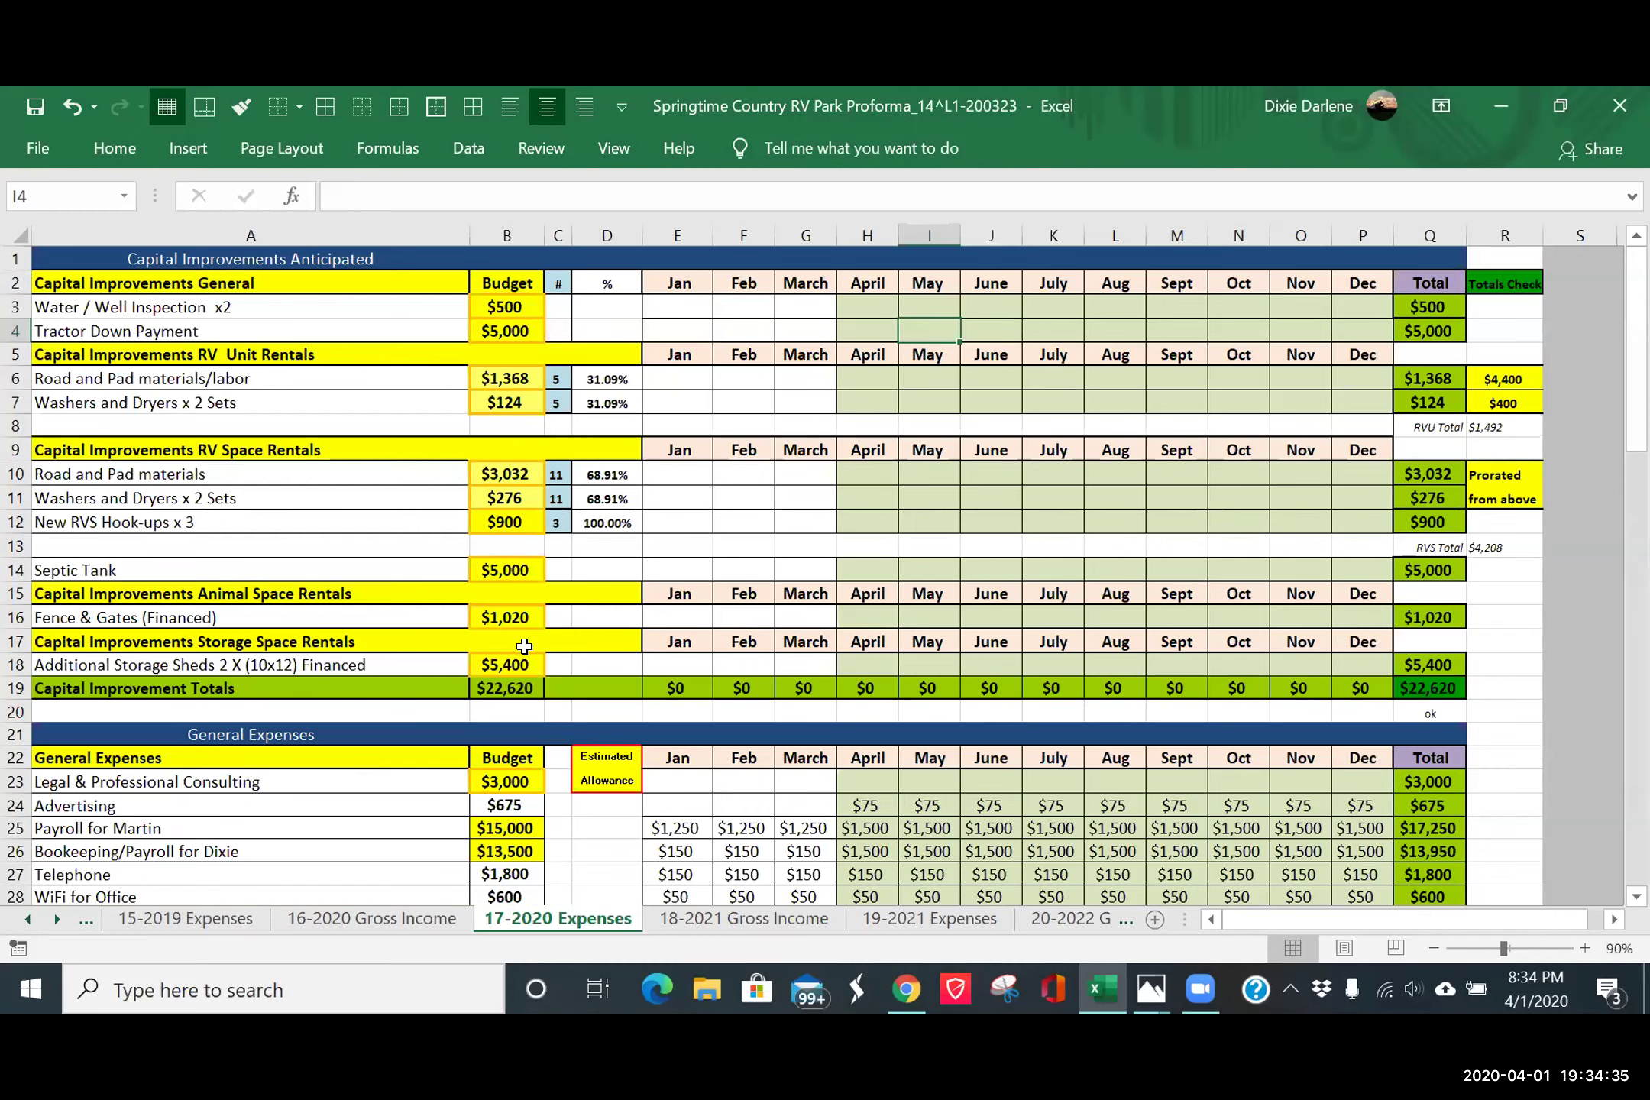
scroll(527, 648, down, 3)
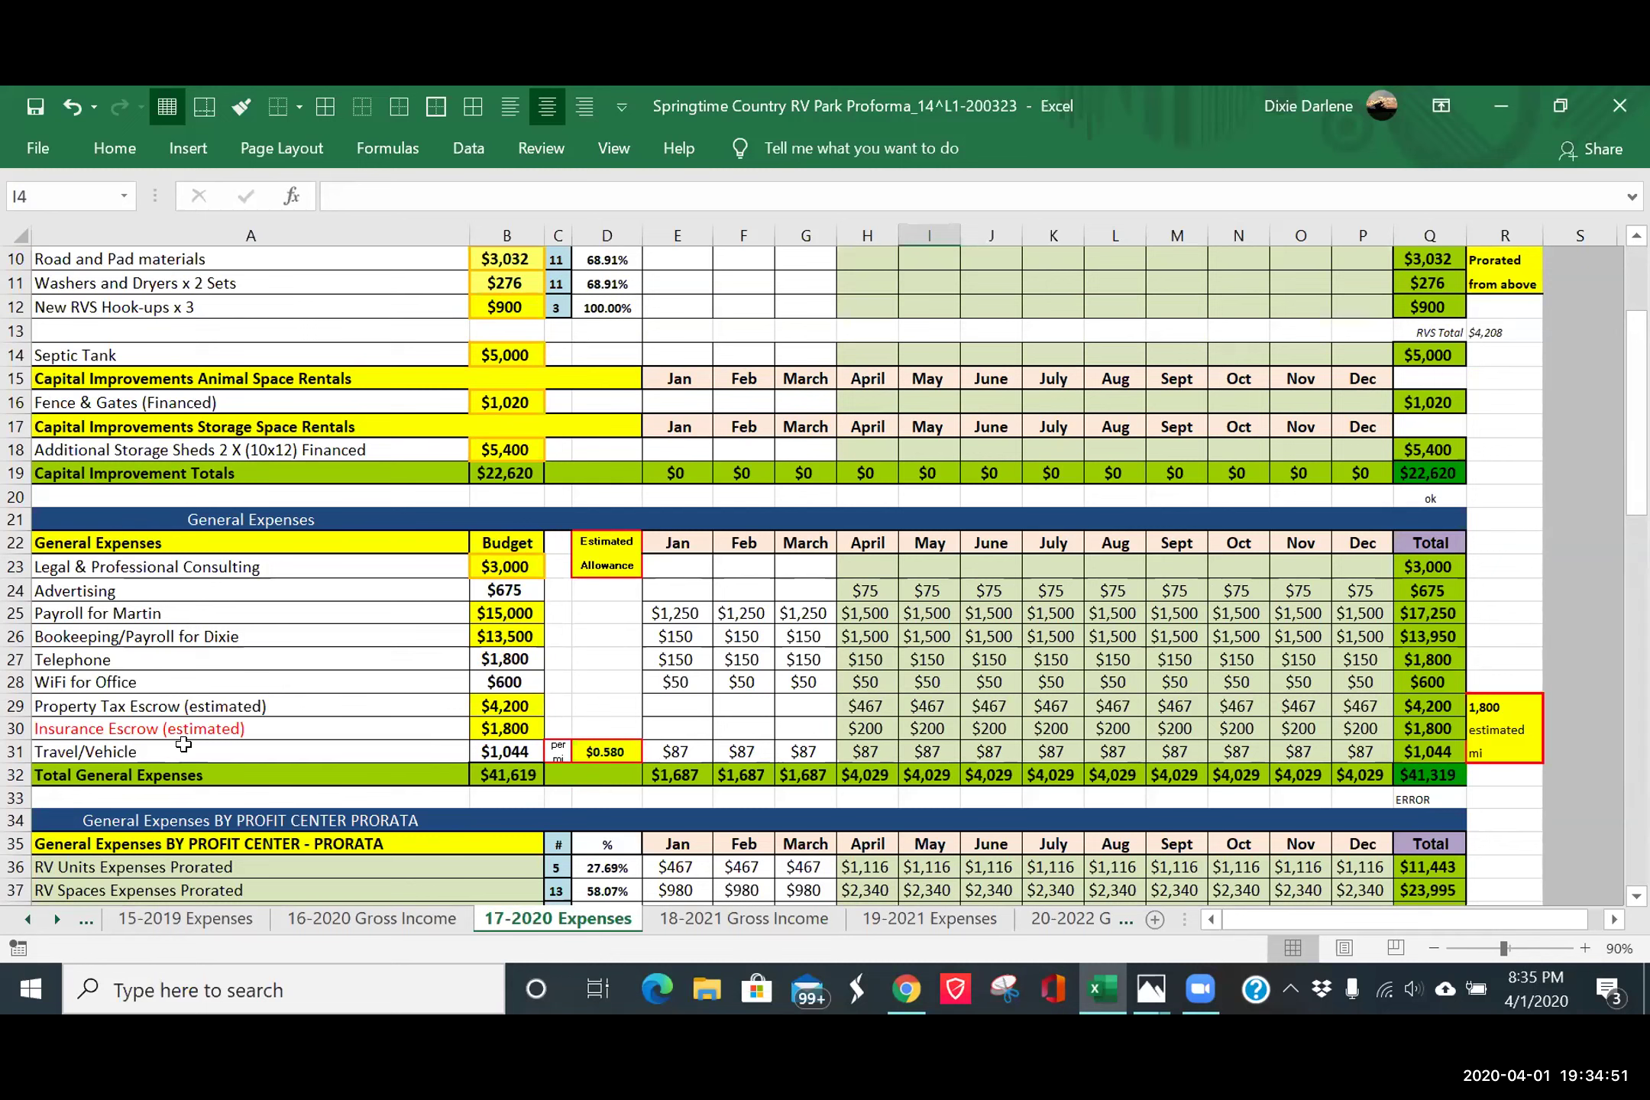
- Try inserting a blank row above Telephone on the 17-2020 Expenses sheet, and undo the insertion
click(16, 657)
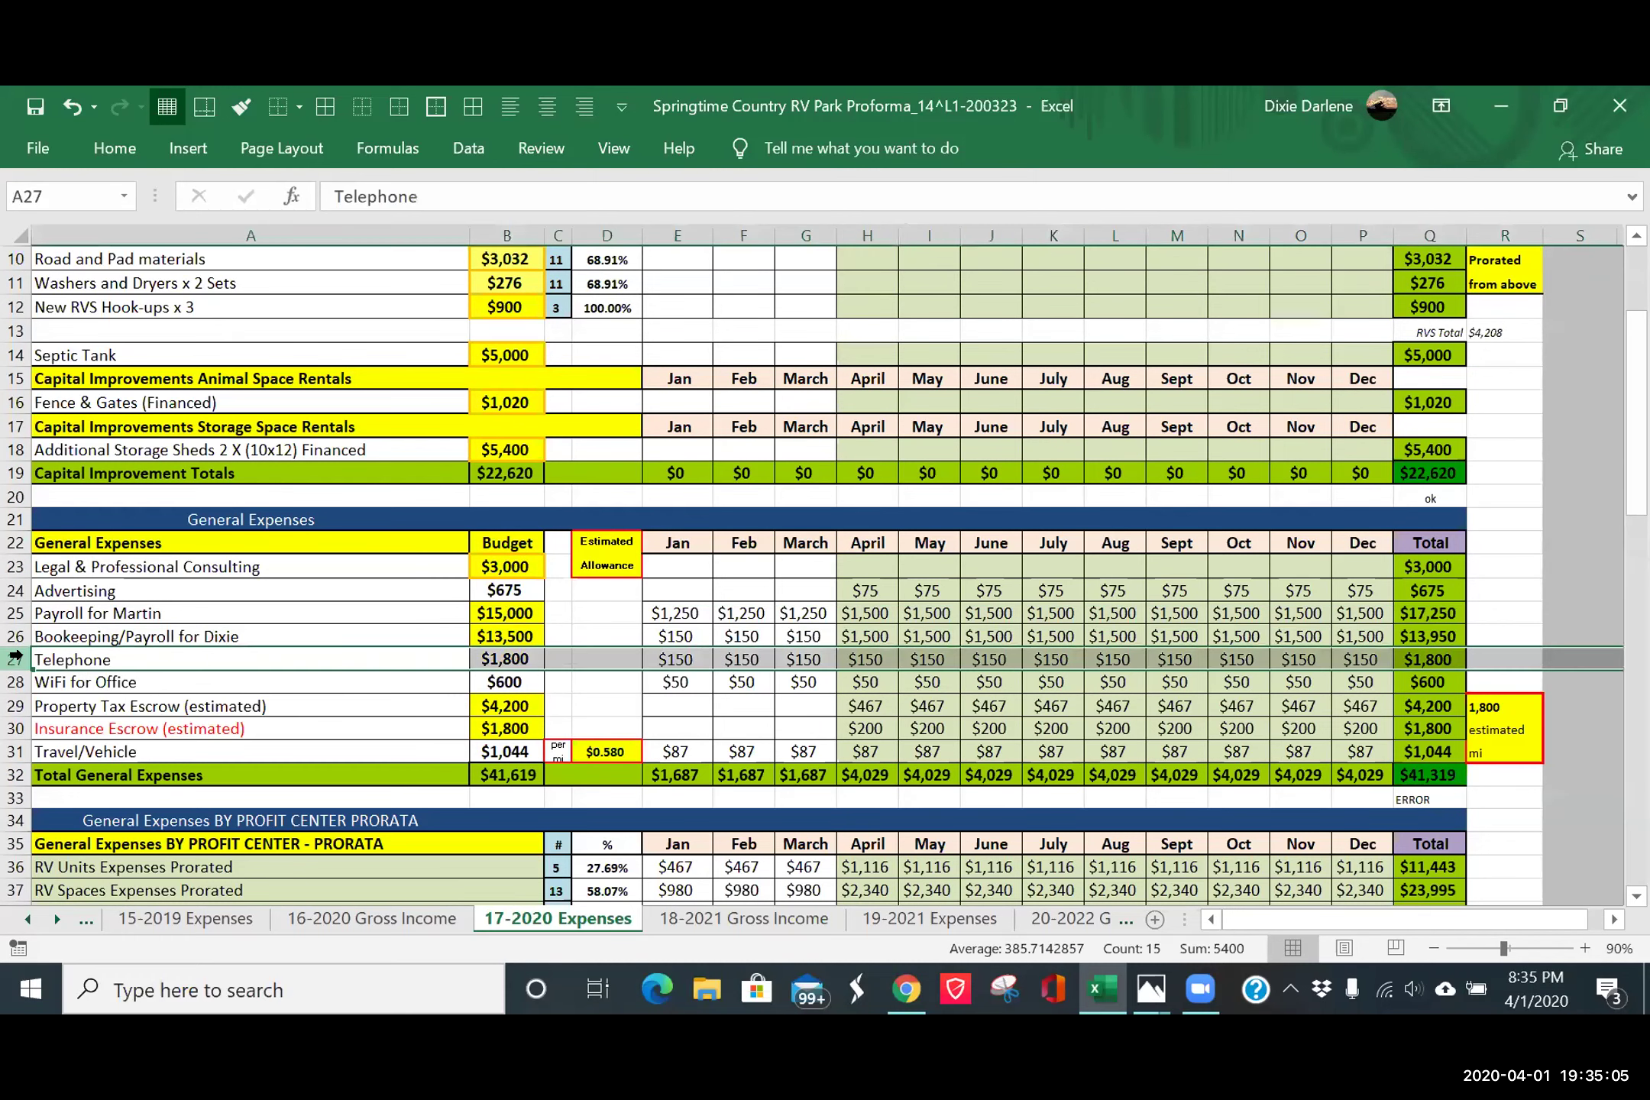
right_click(65, 660)
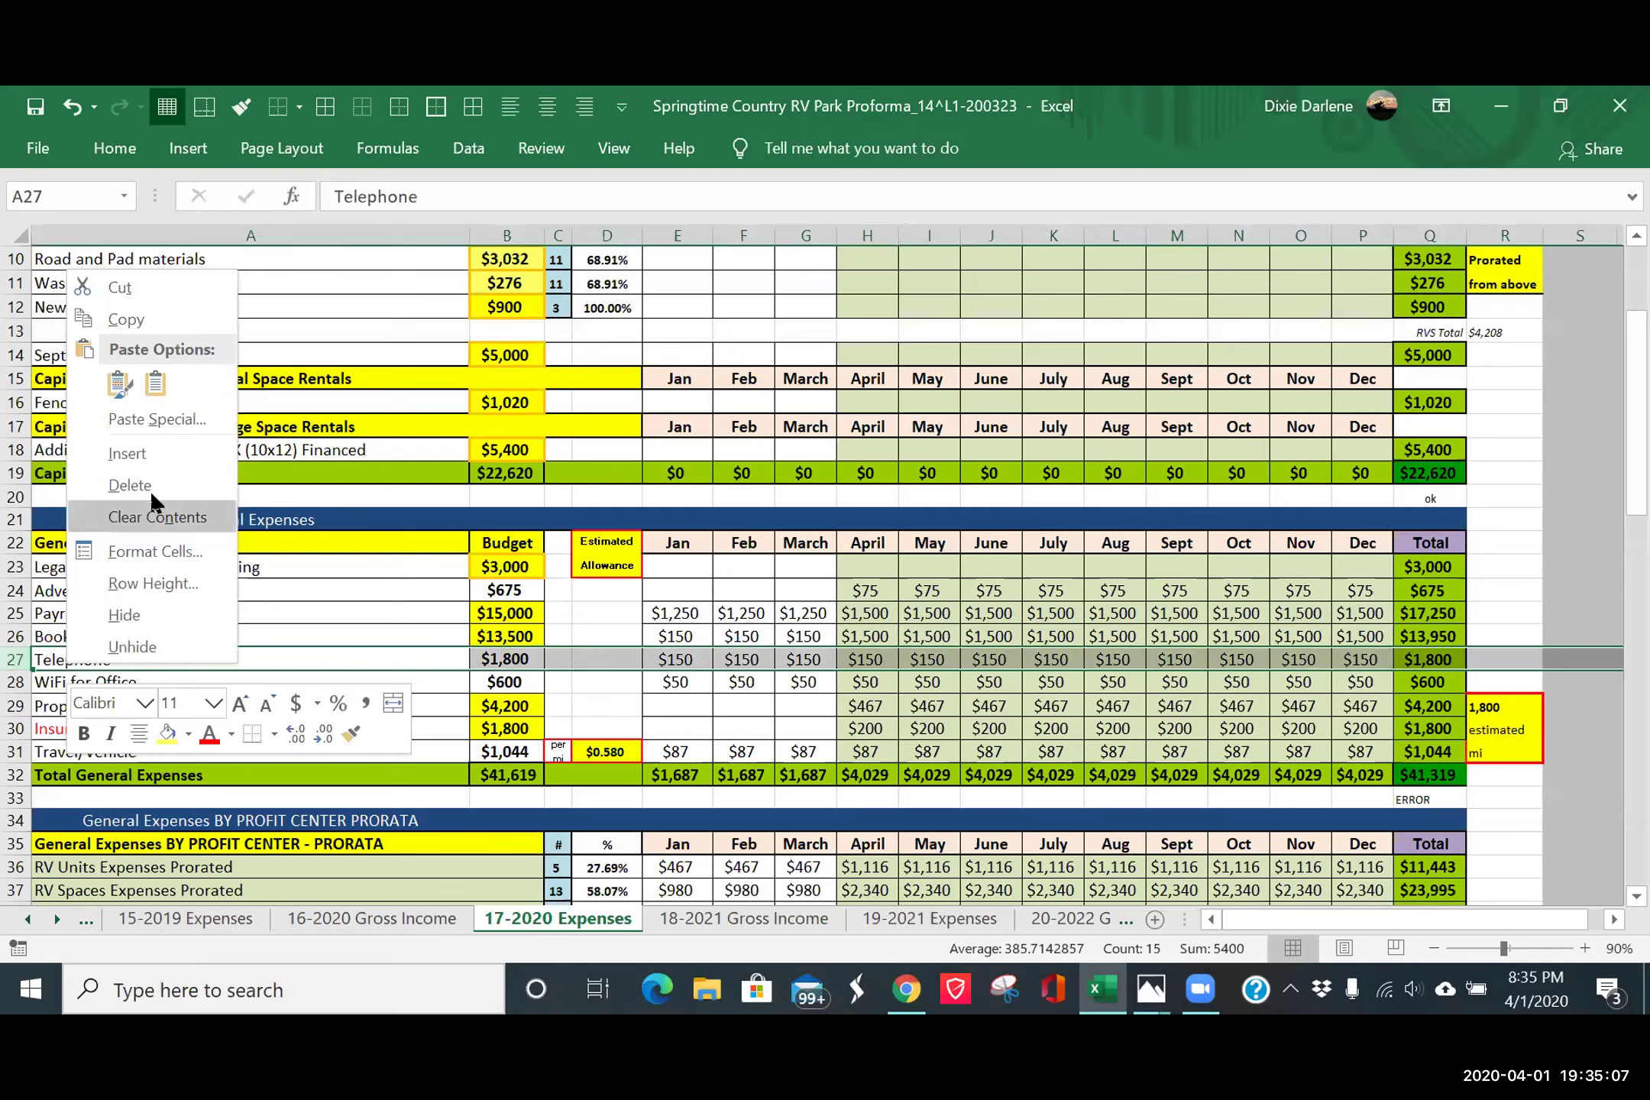
click(152, 456)
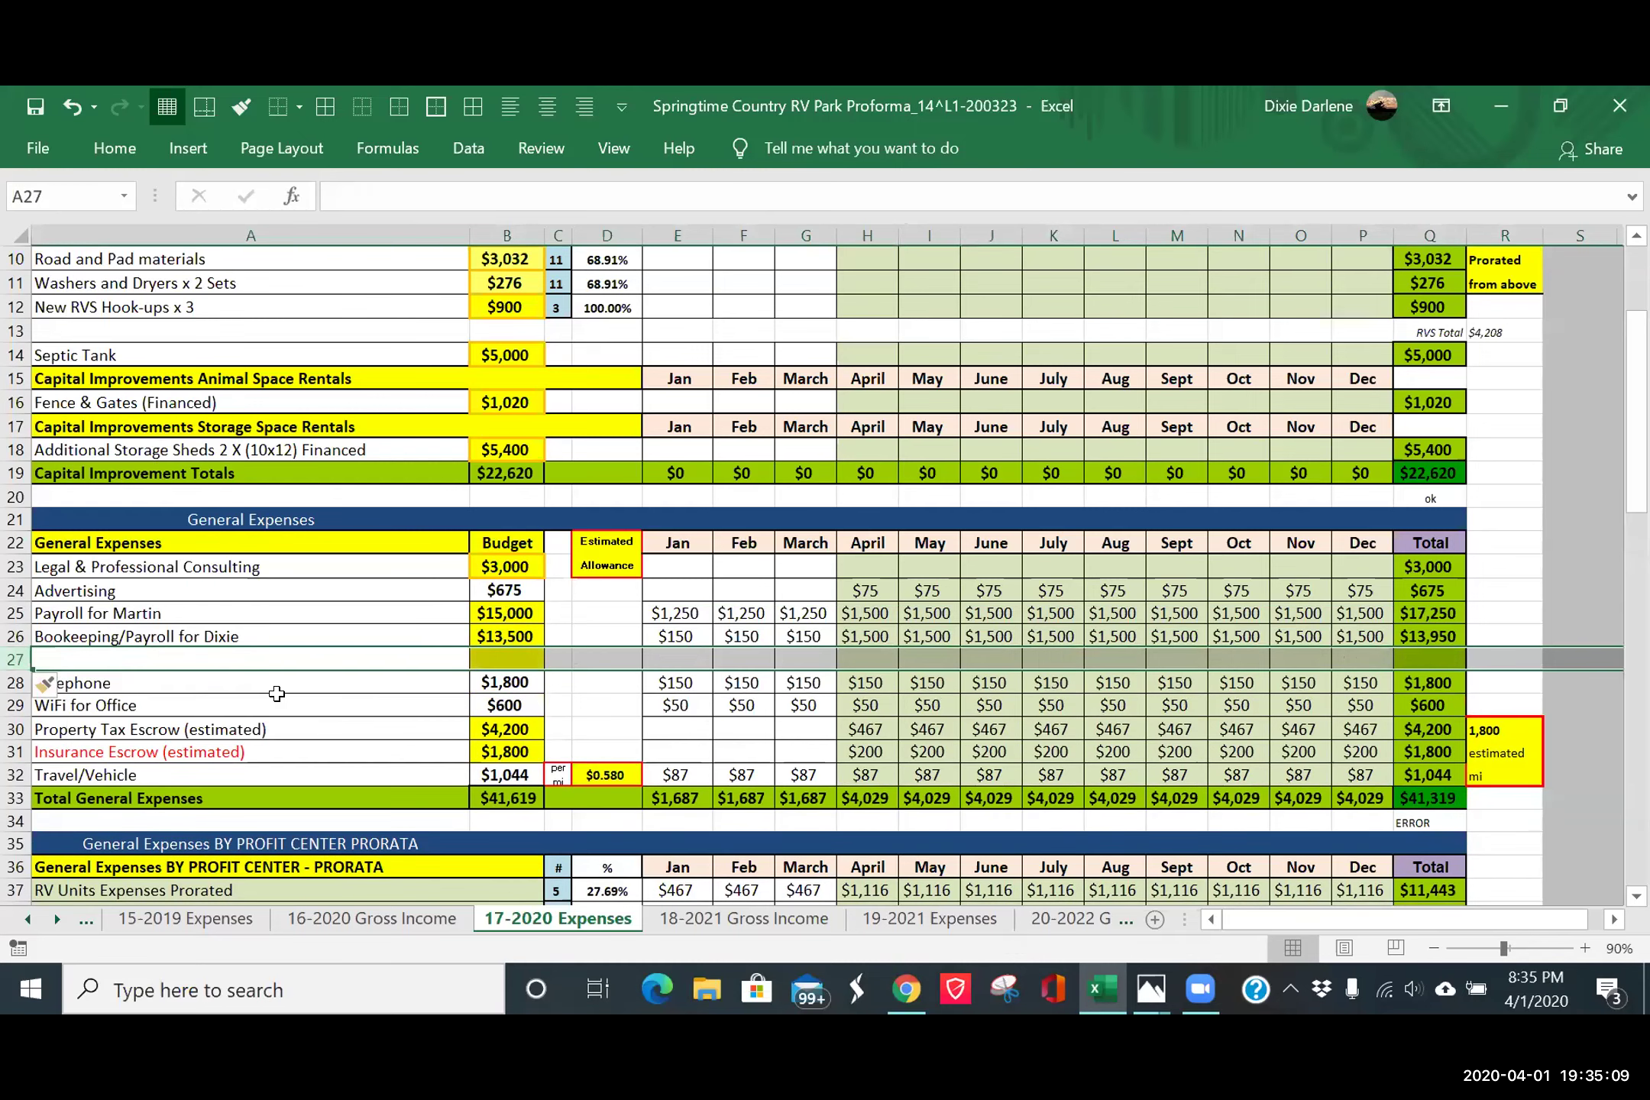
click(62, 105)
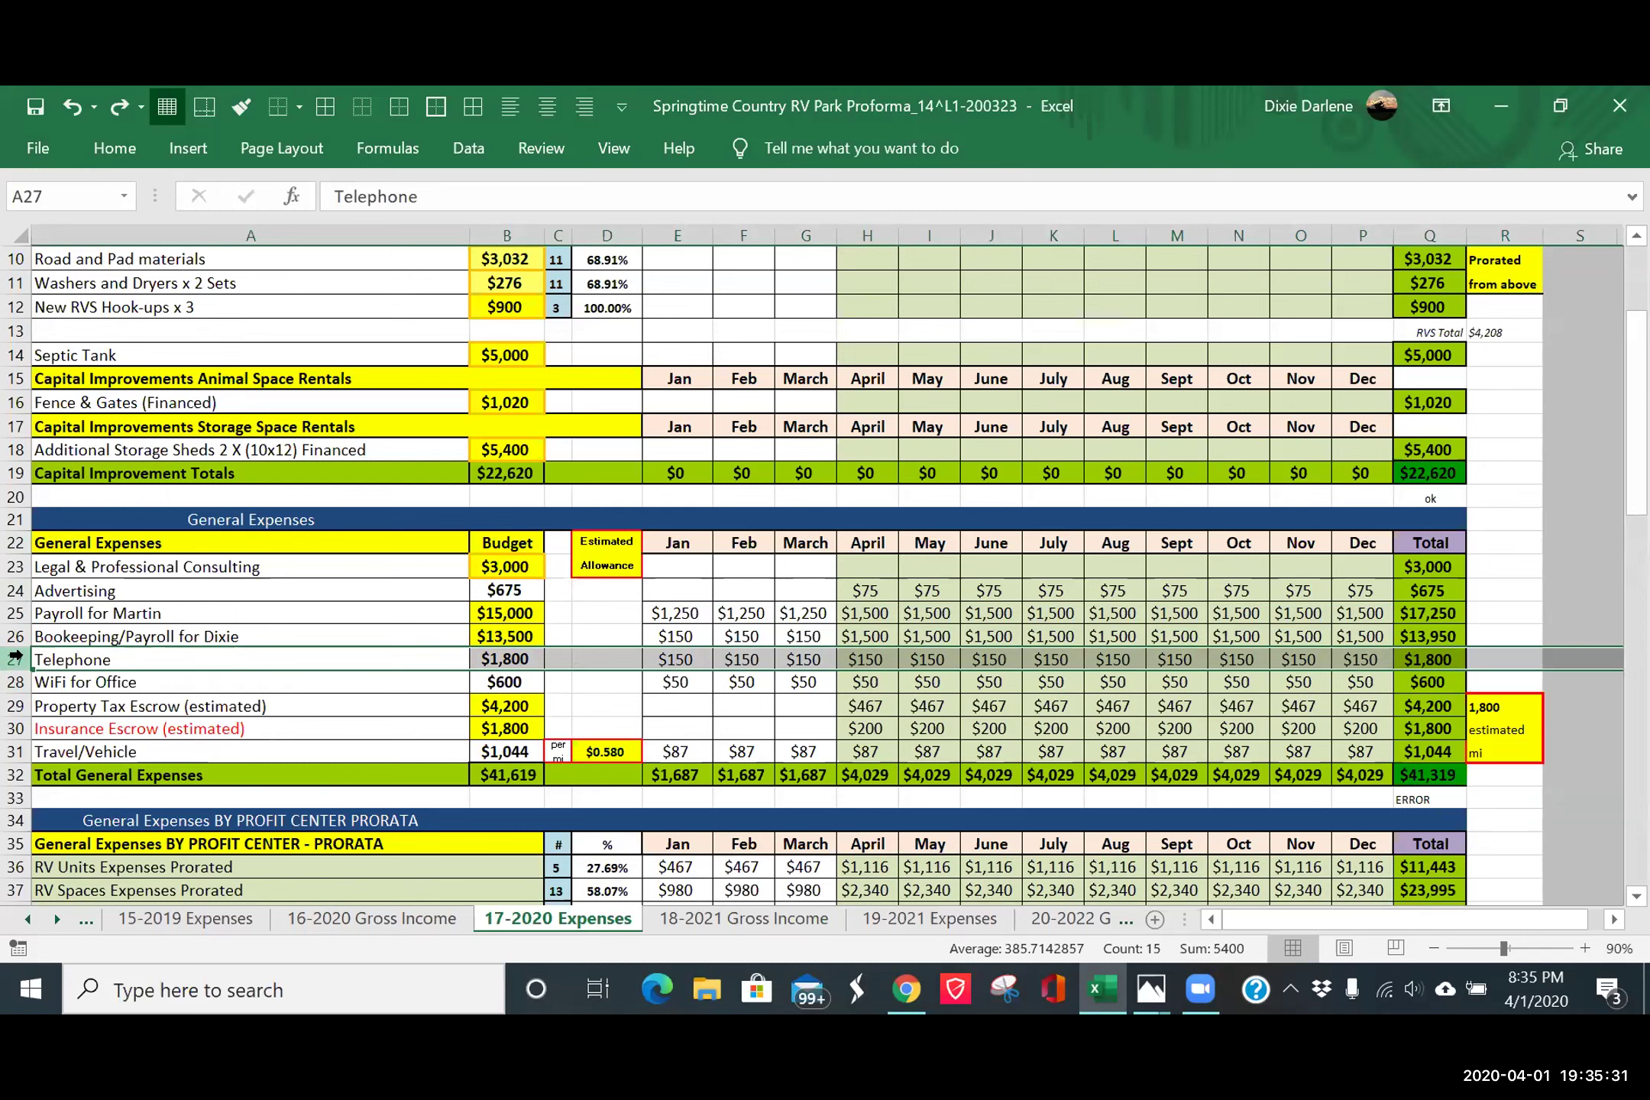
- Compare the general expenses rows, including Telephone, across the 2021, 2022, 2023 and 2024 Expenses sheets
click(936, 926)
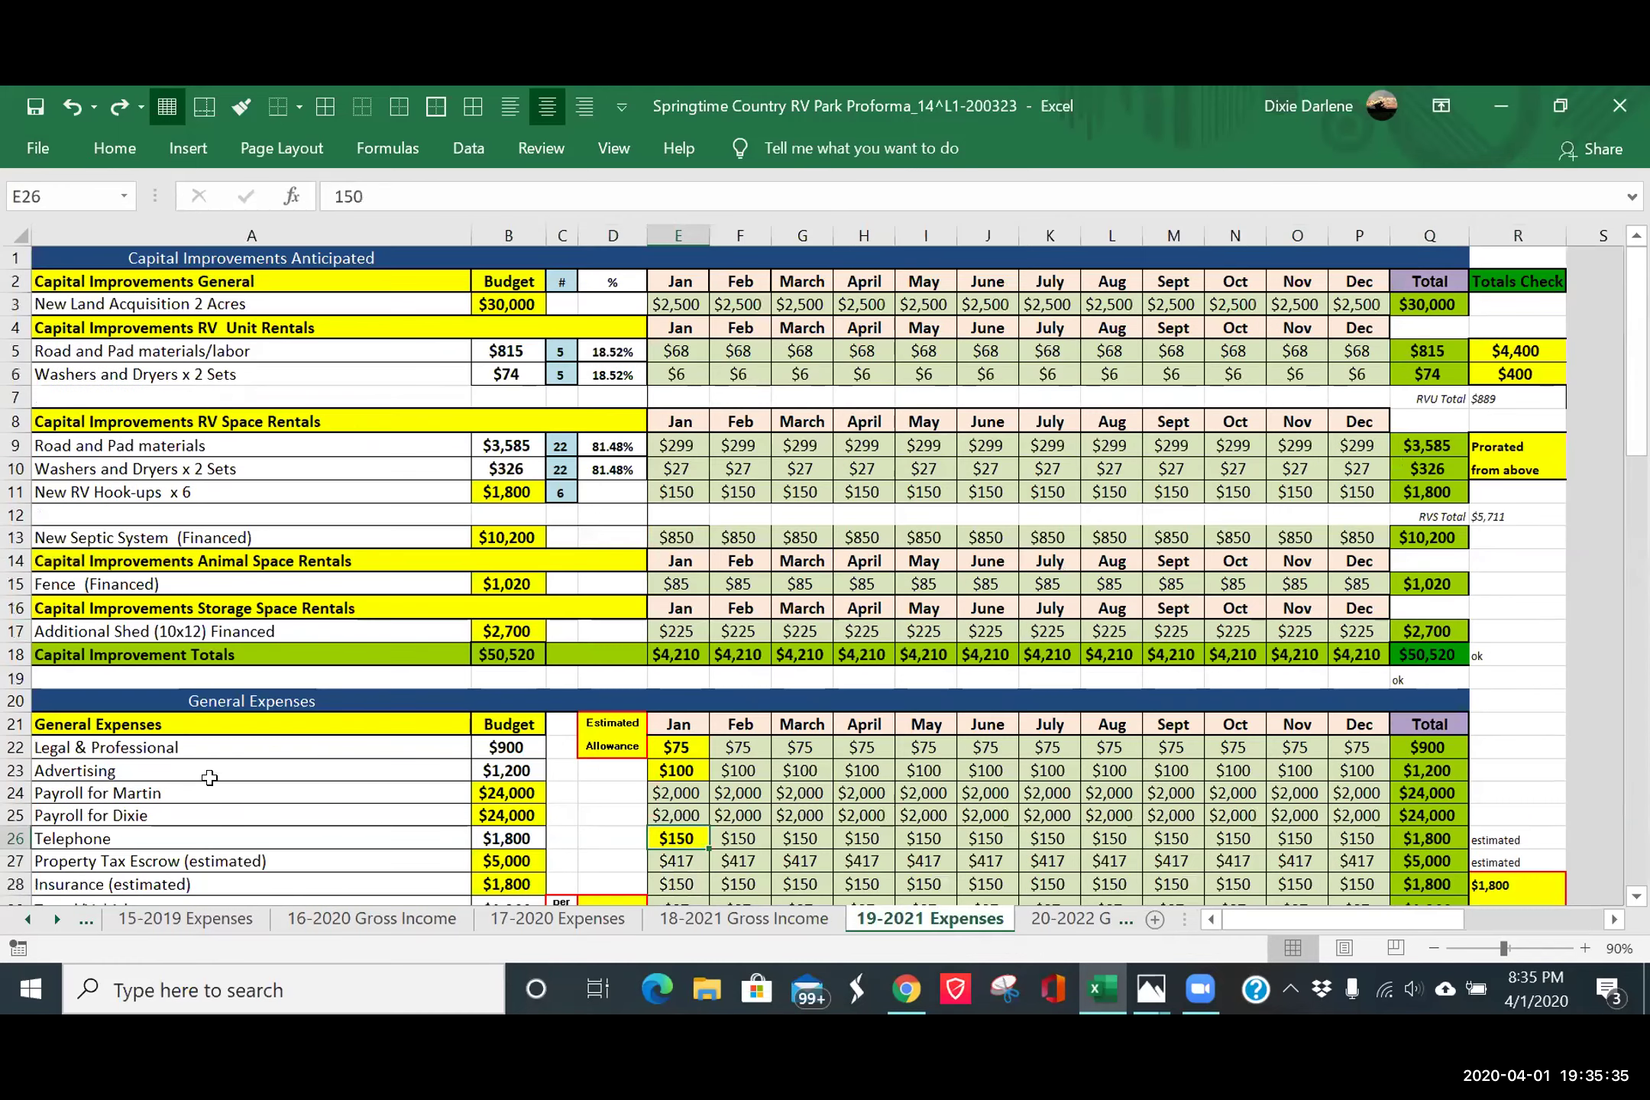
scroll(207, 783, down, 1)
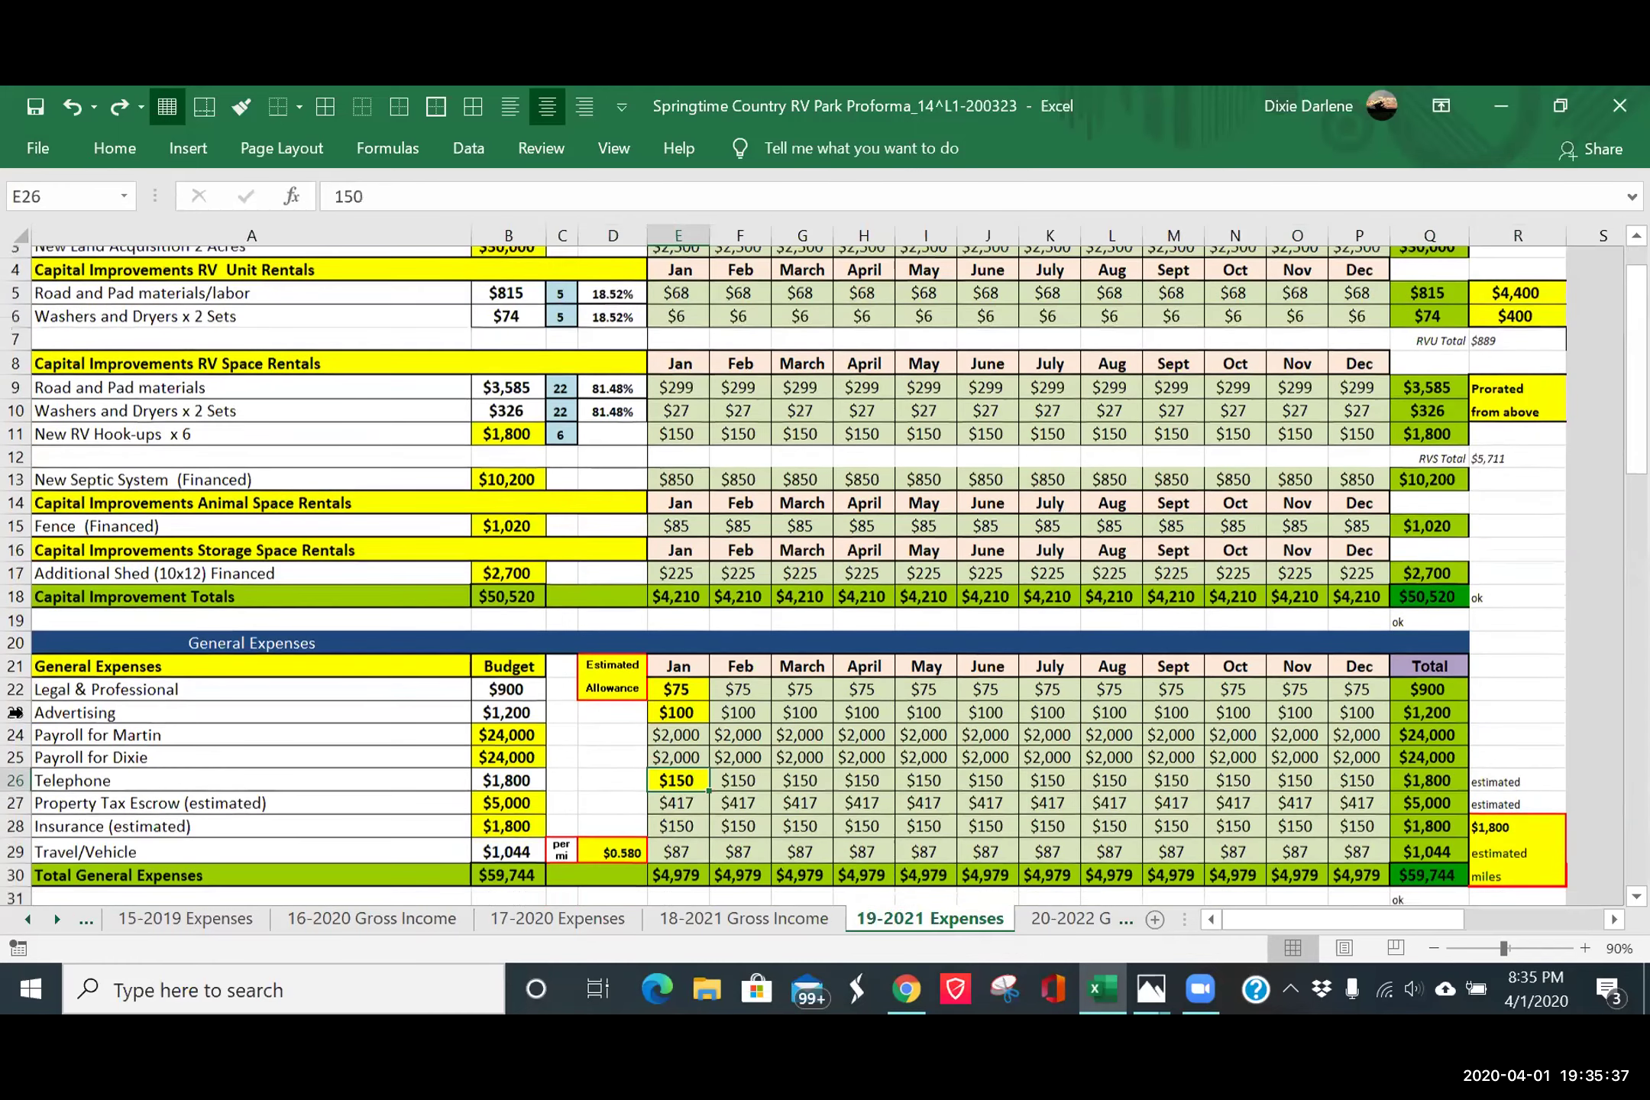
scroll(15, 713, down, 1)
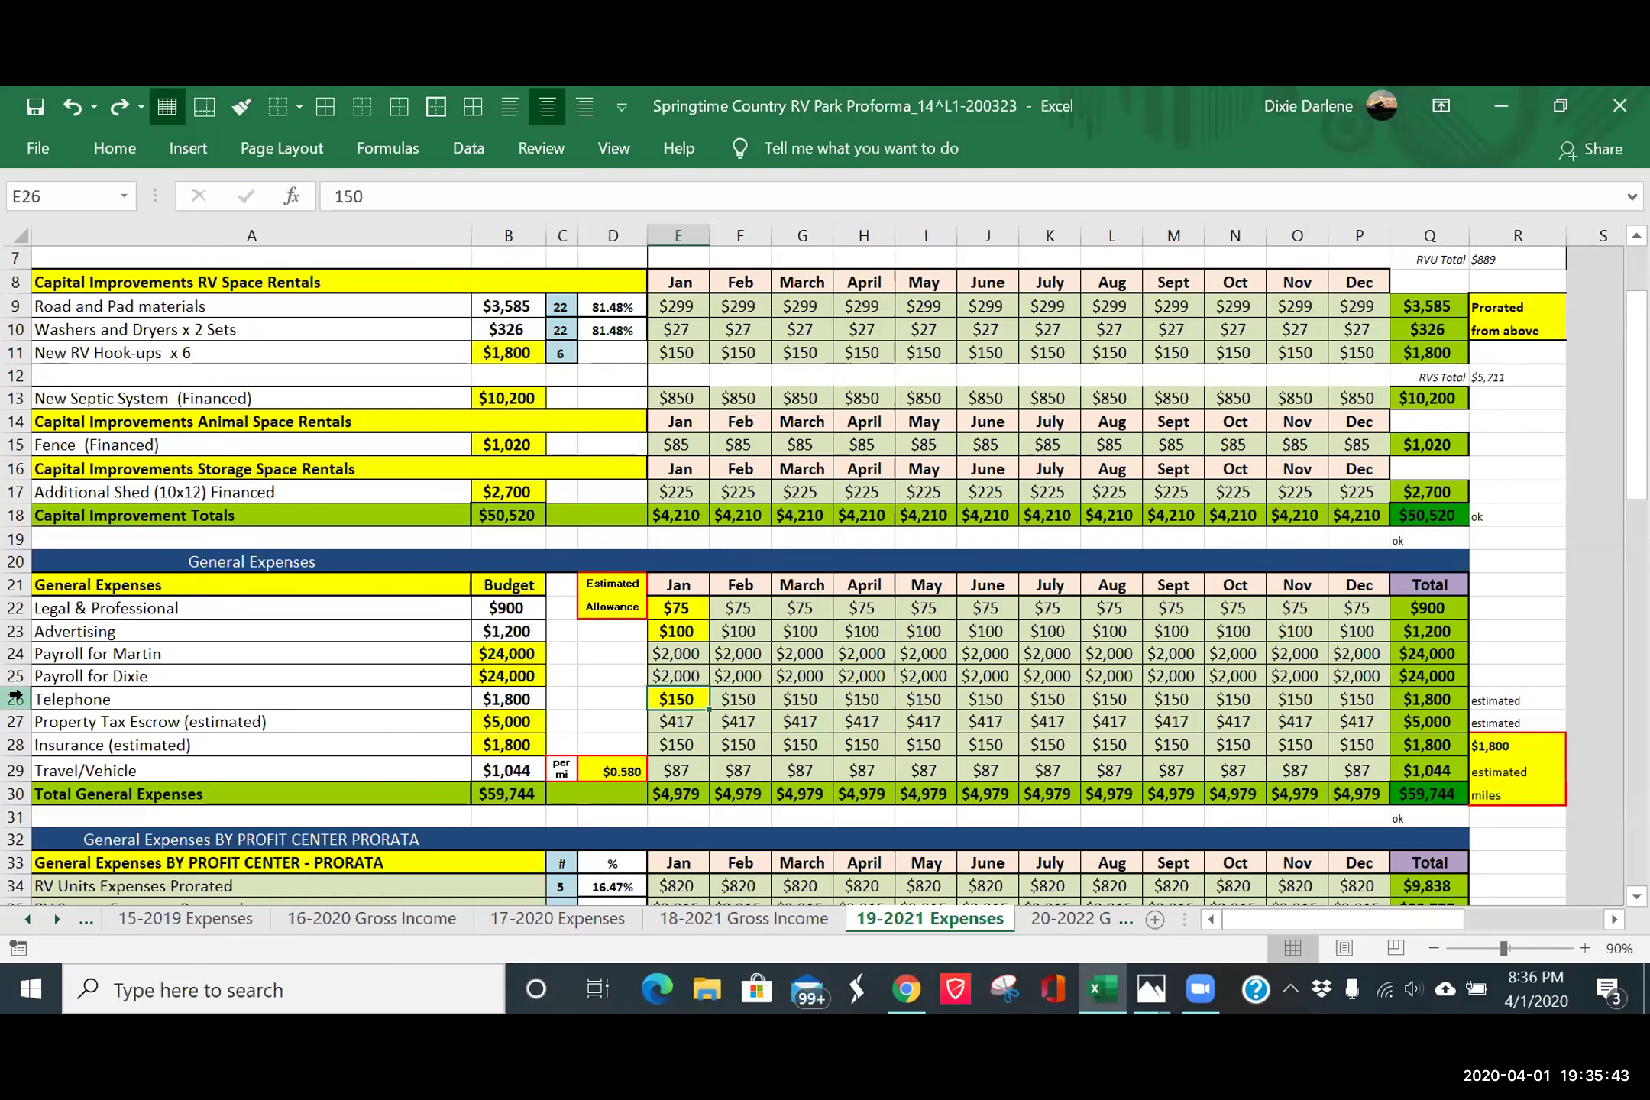
click(55, 918)
click(55, 918)
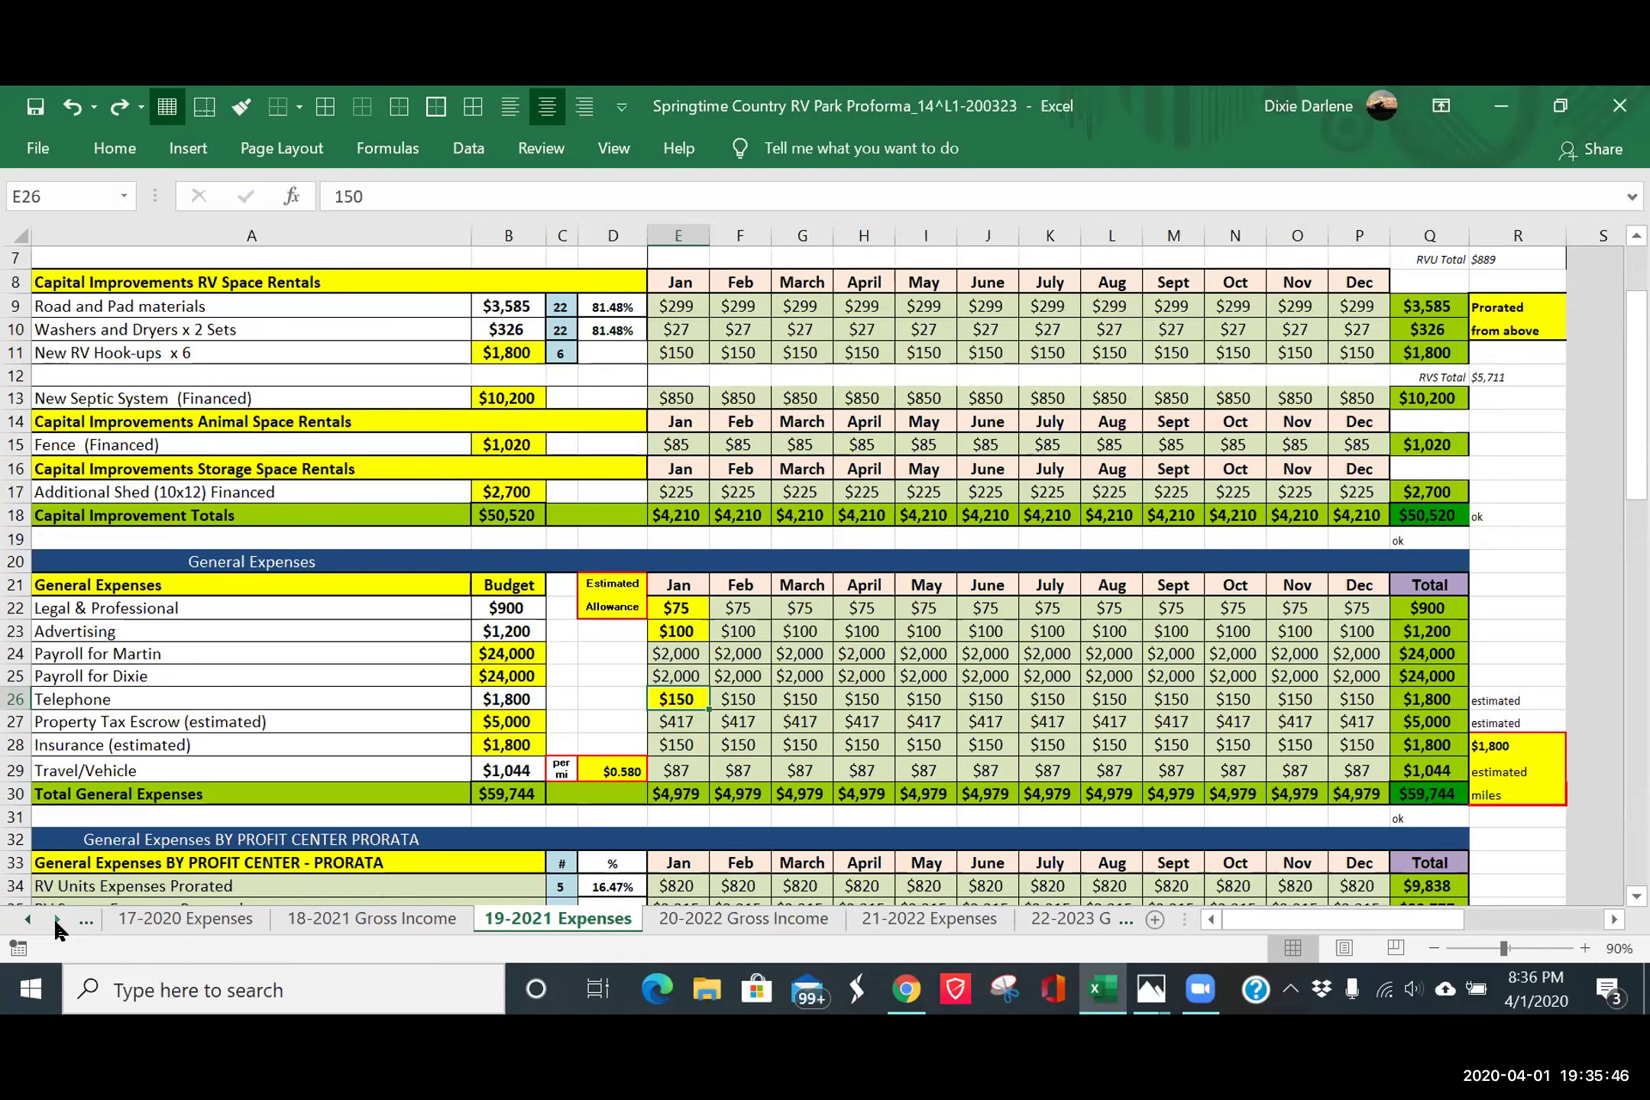
click(909, 924)
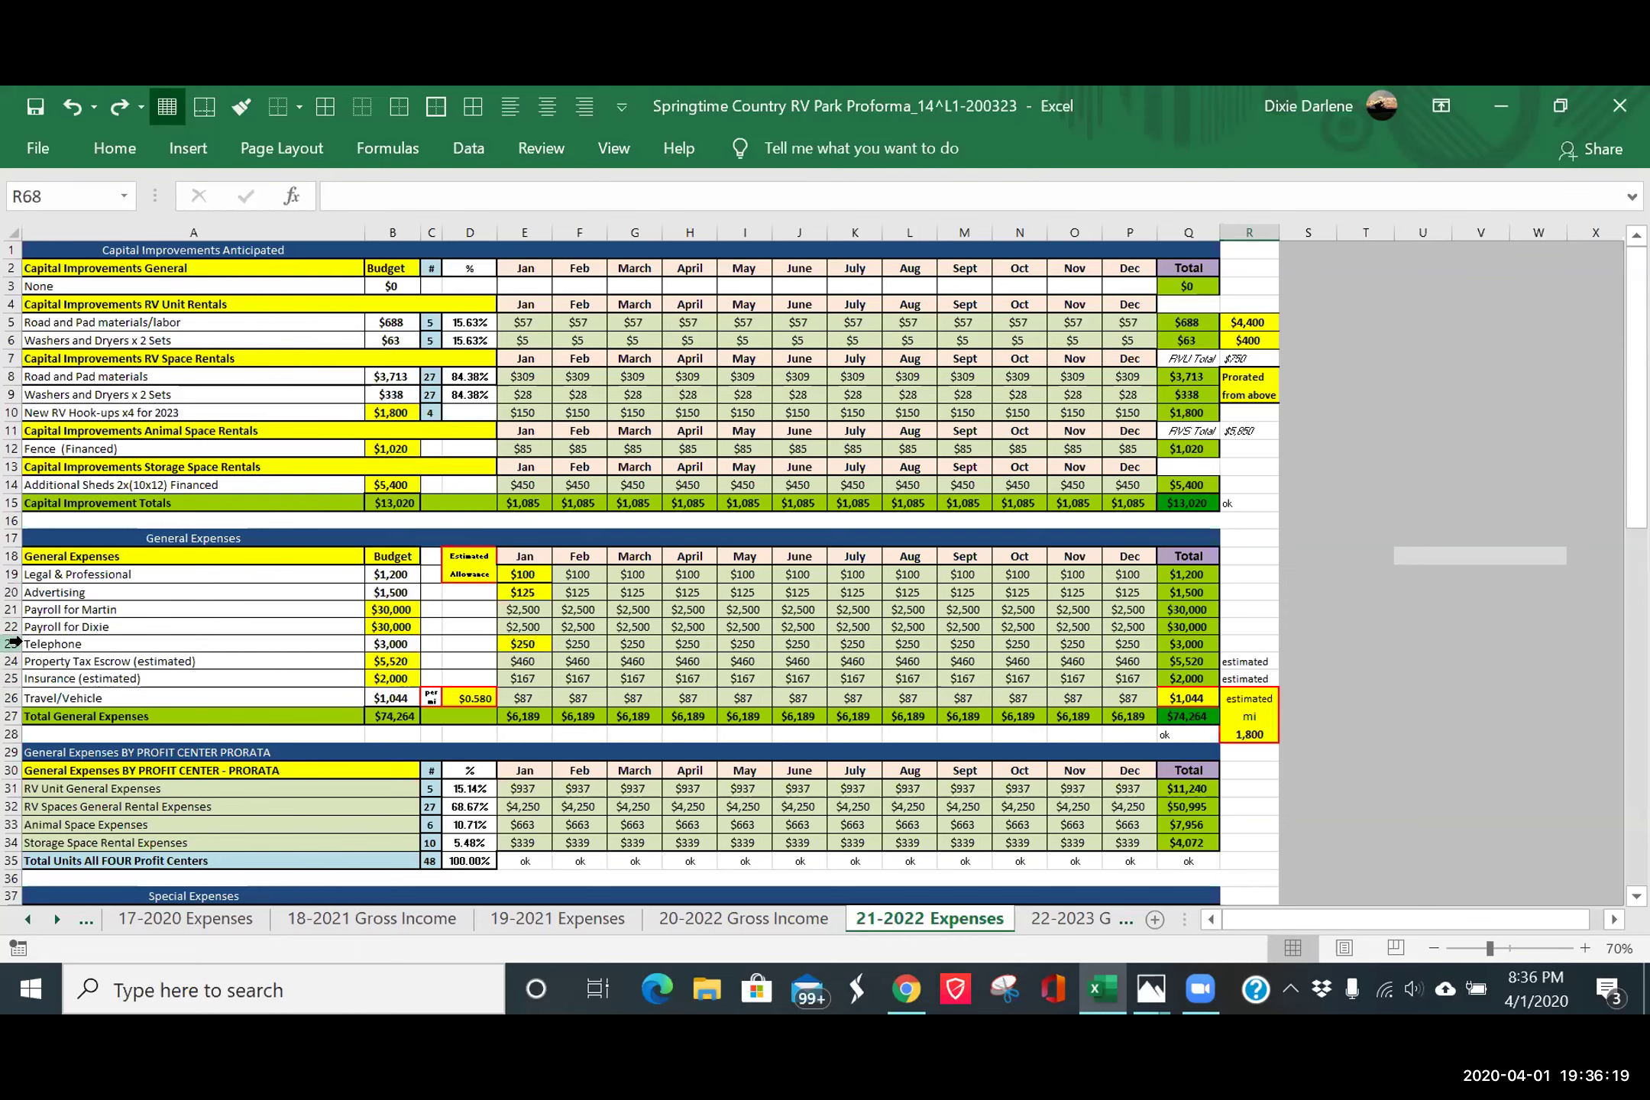
click(57, 919)
click(58, 919)
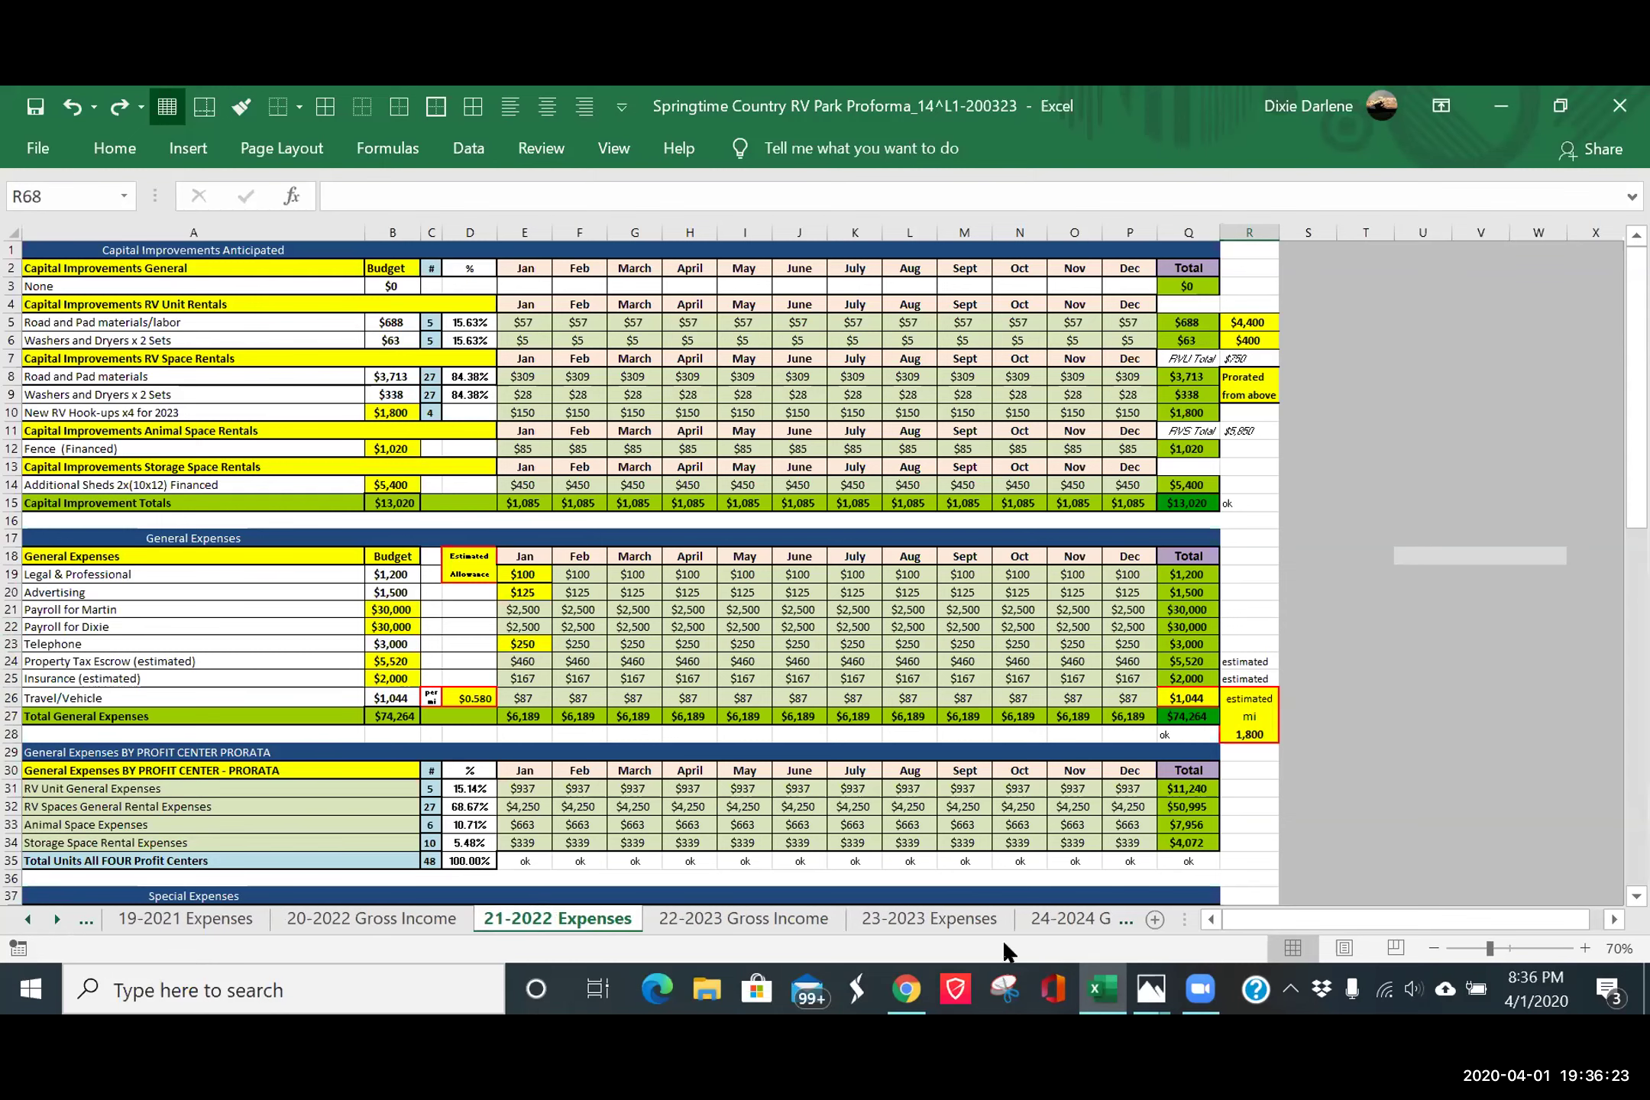
click(970, 917)
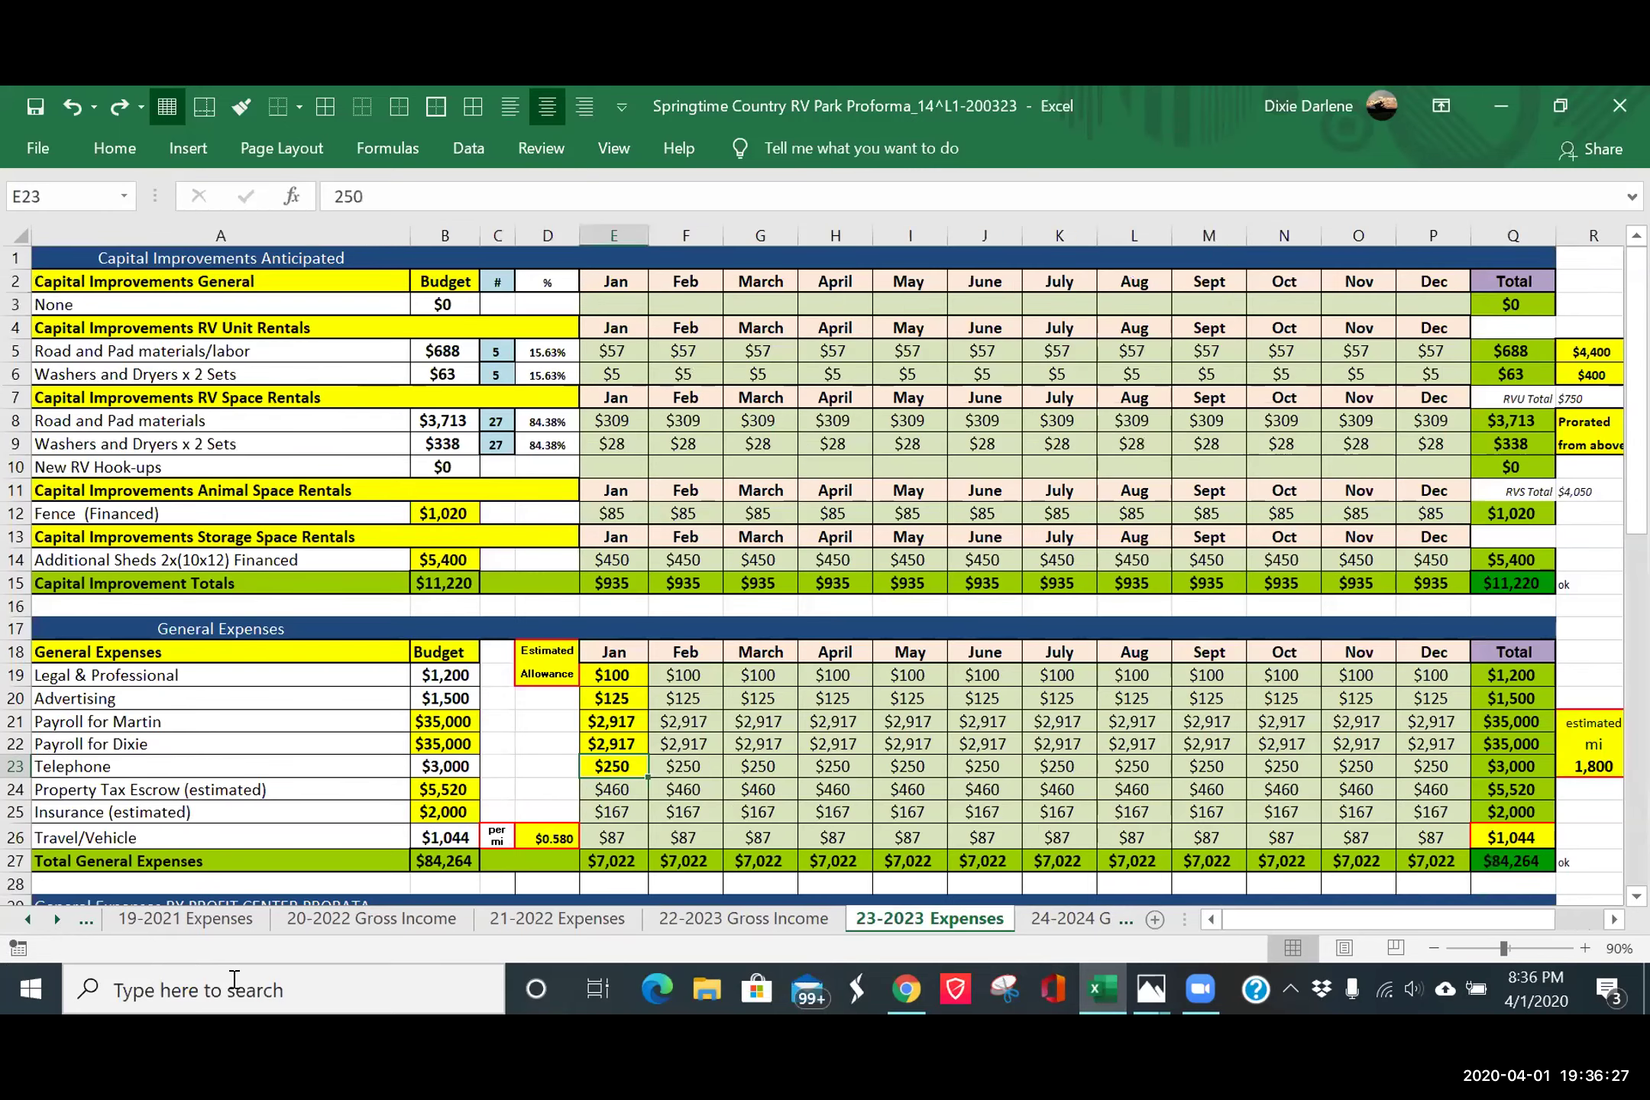
click(55, 917)
click(55, 917)
click(894, 923)
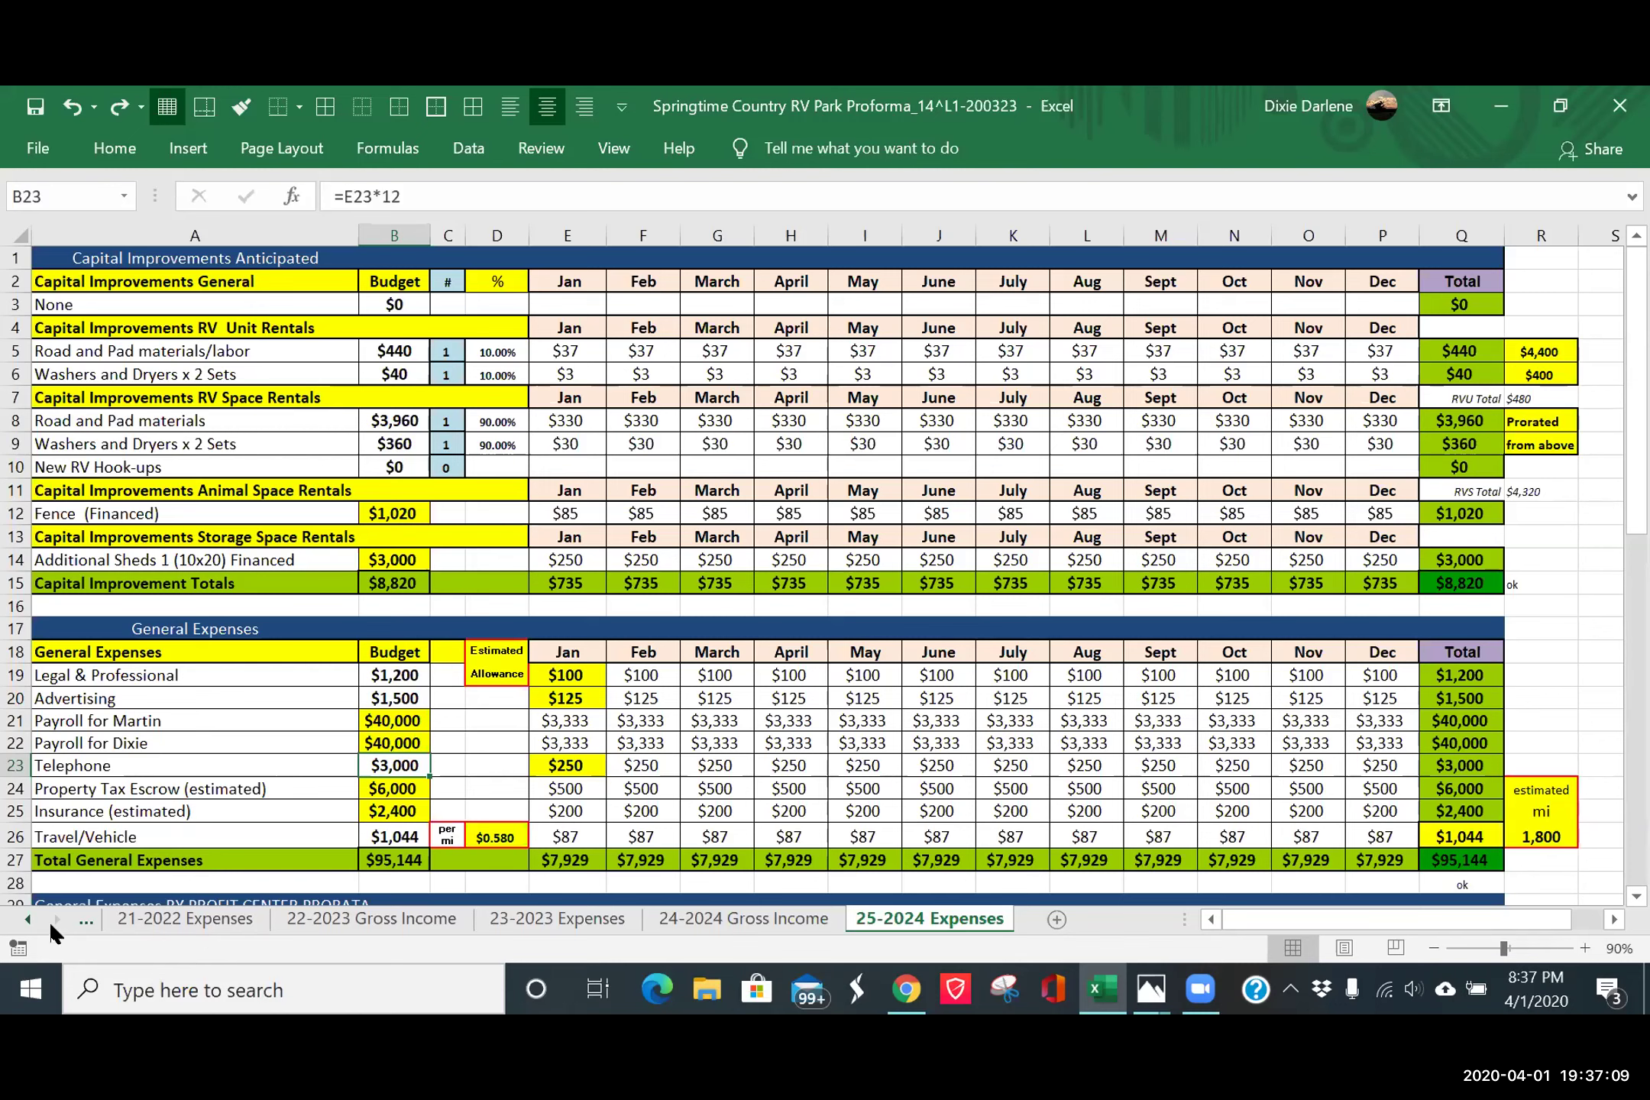
- Return to the 19-2021 Expenses sheet and review its capital improvement and general expenses rows
click(26, 922)
click(27, 922)
click(26, 922)
click(27, 922)
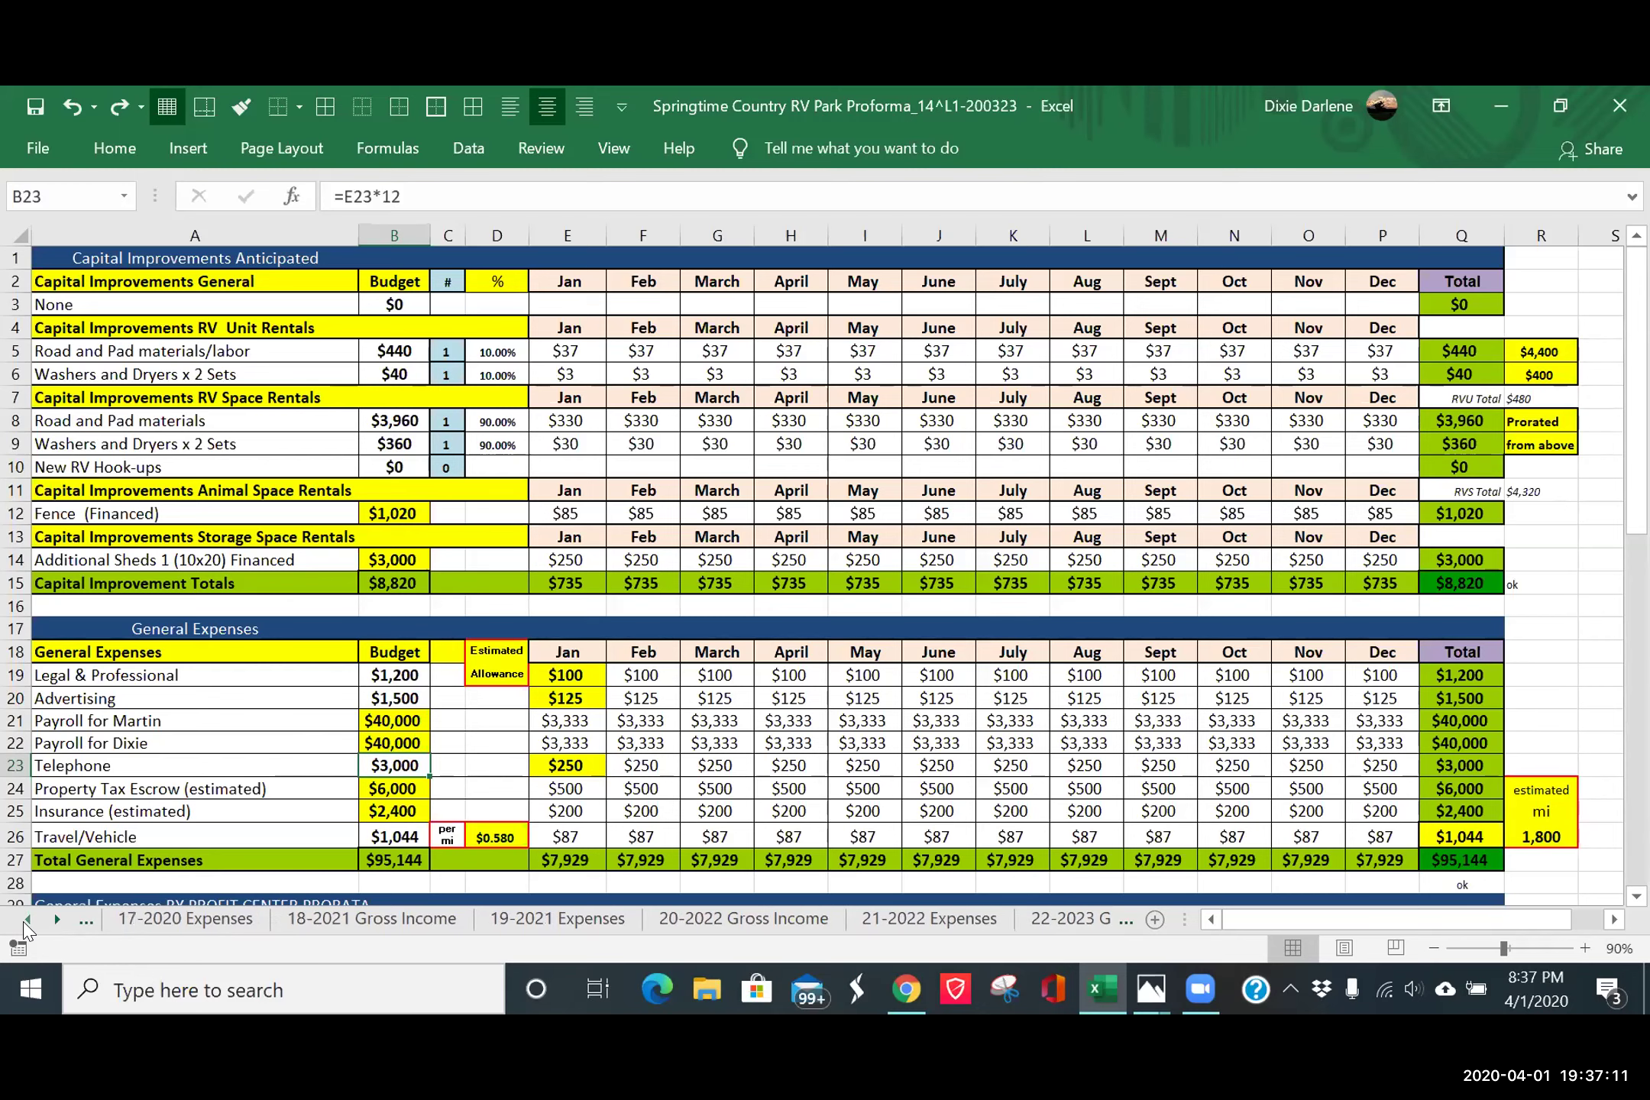
click(519, 920)
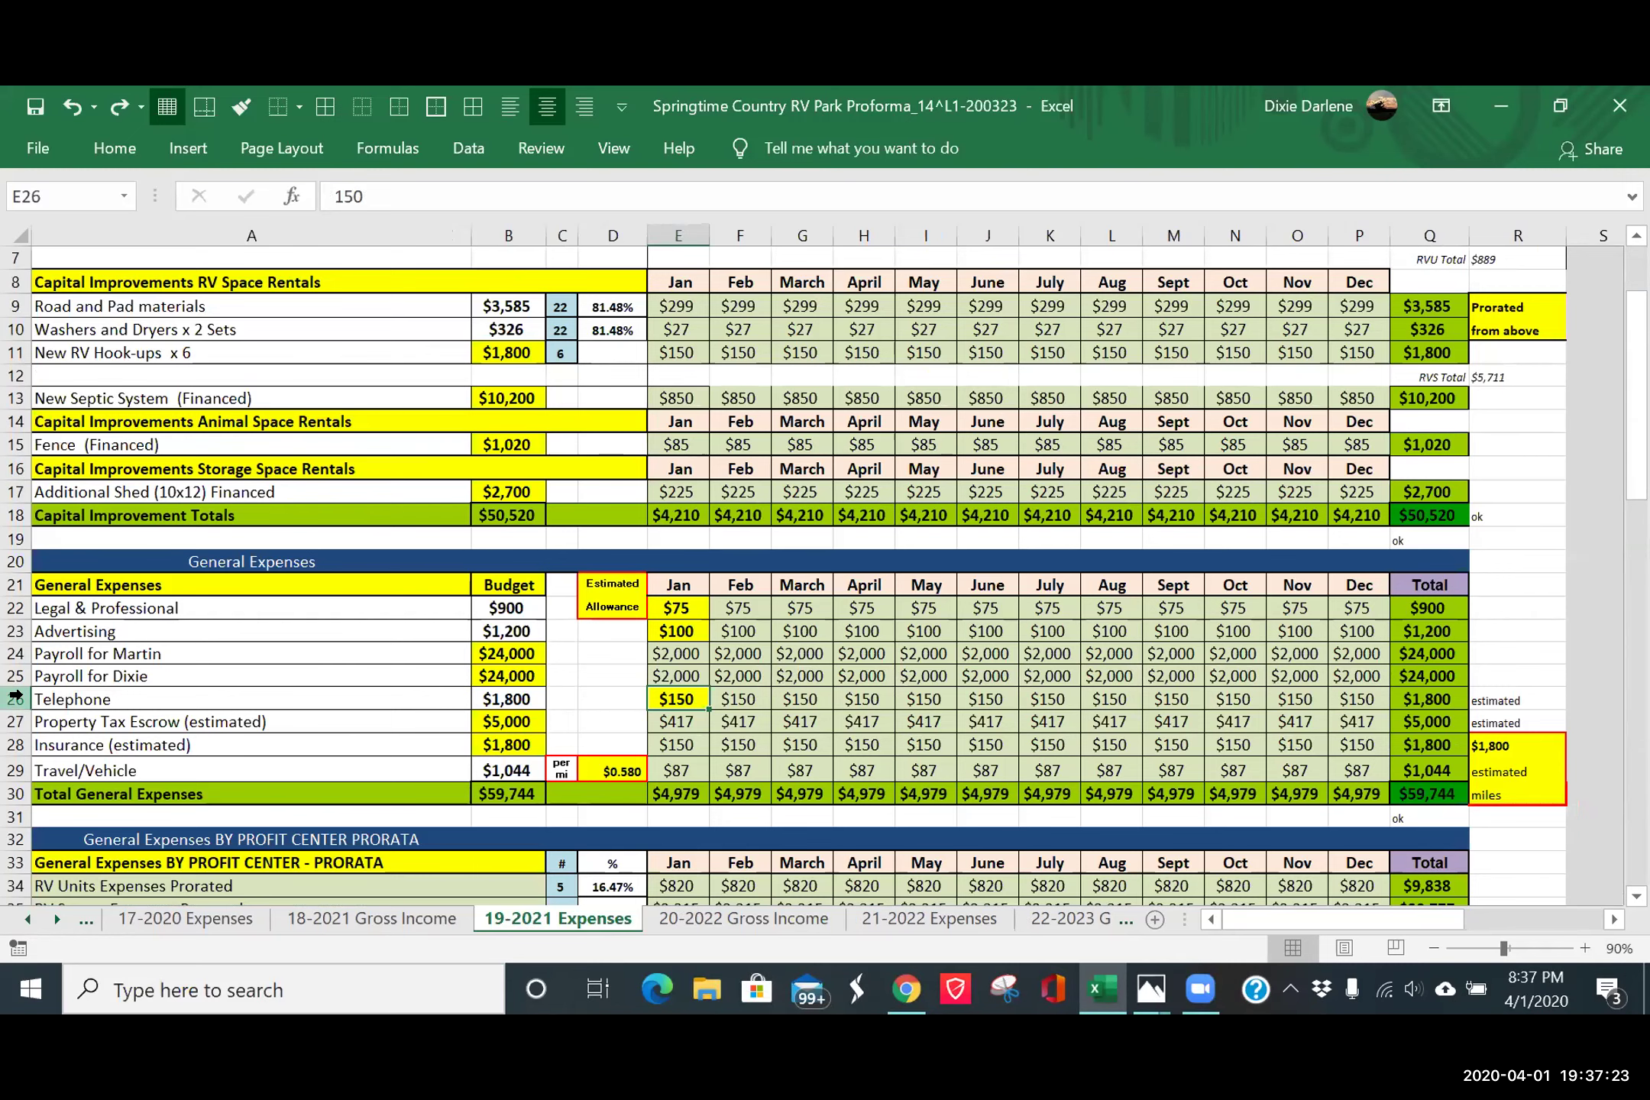
scroll(15, 695, up, 1)
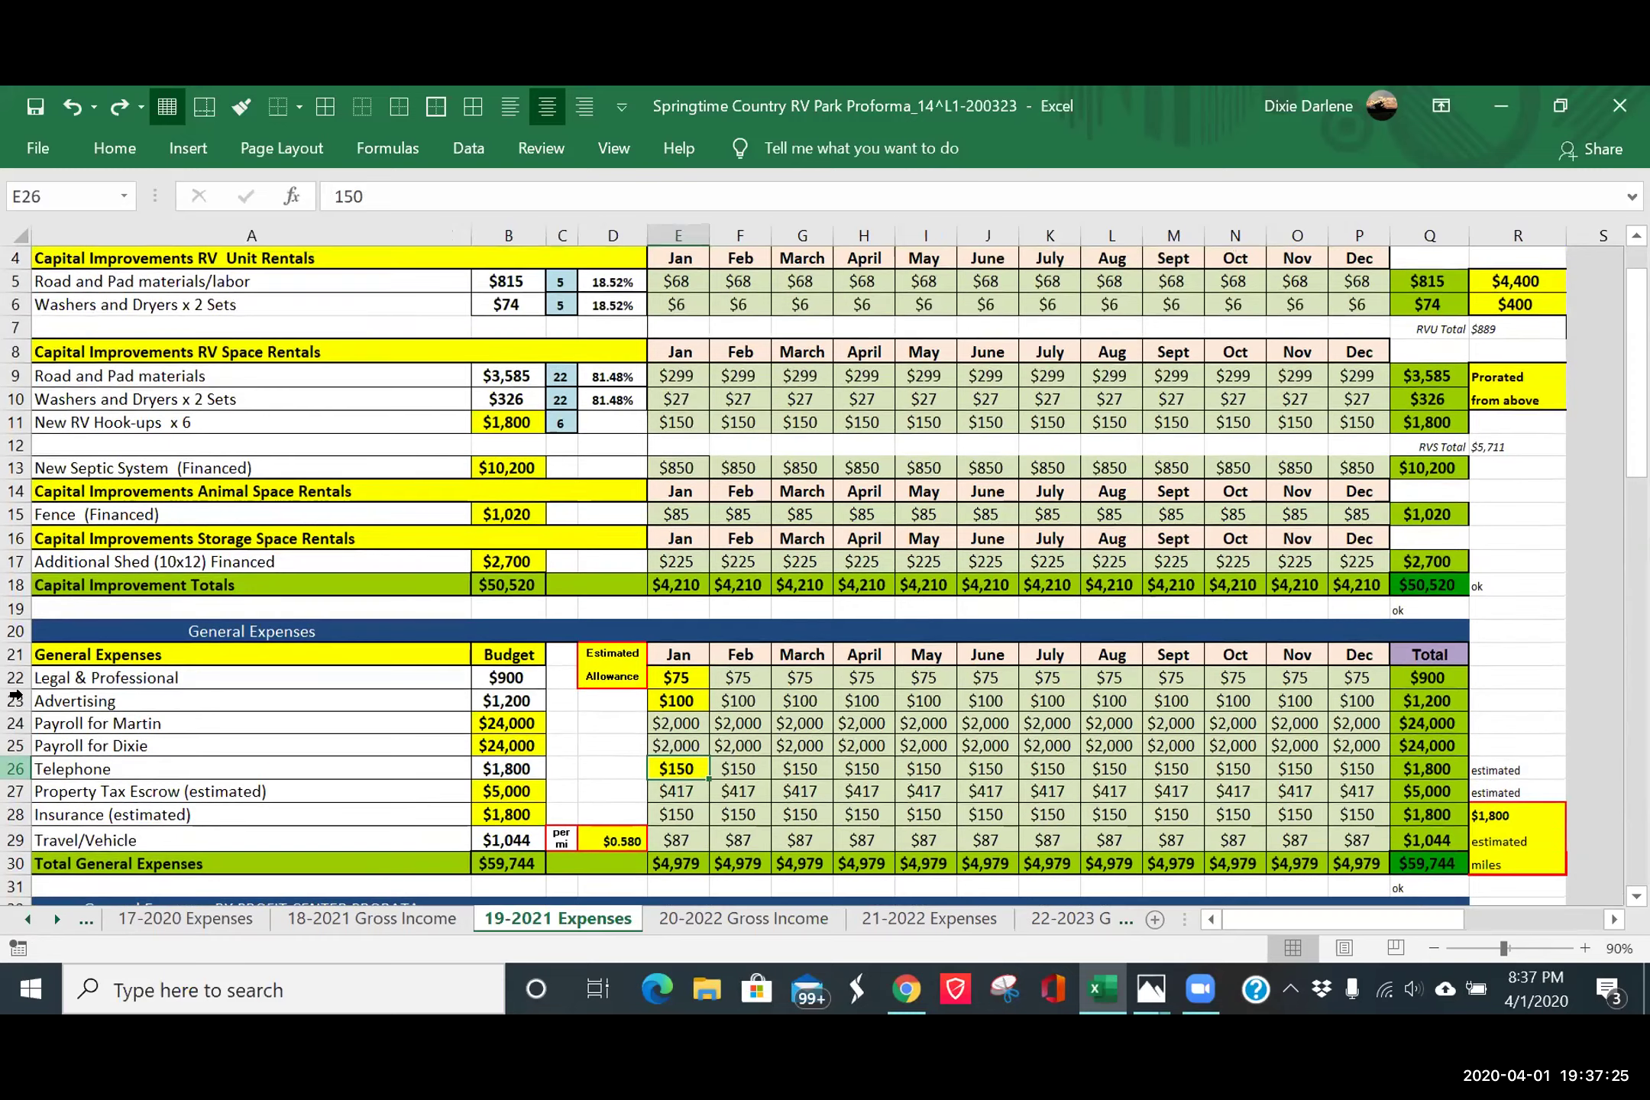
scroll(16, 695, up, 1)
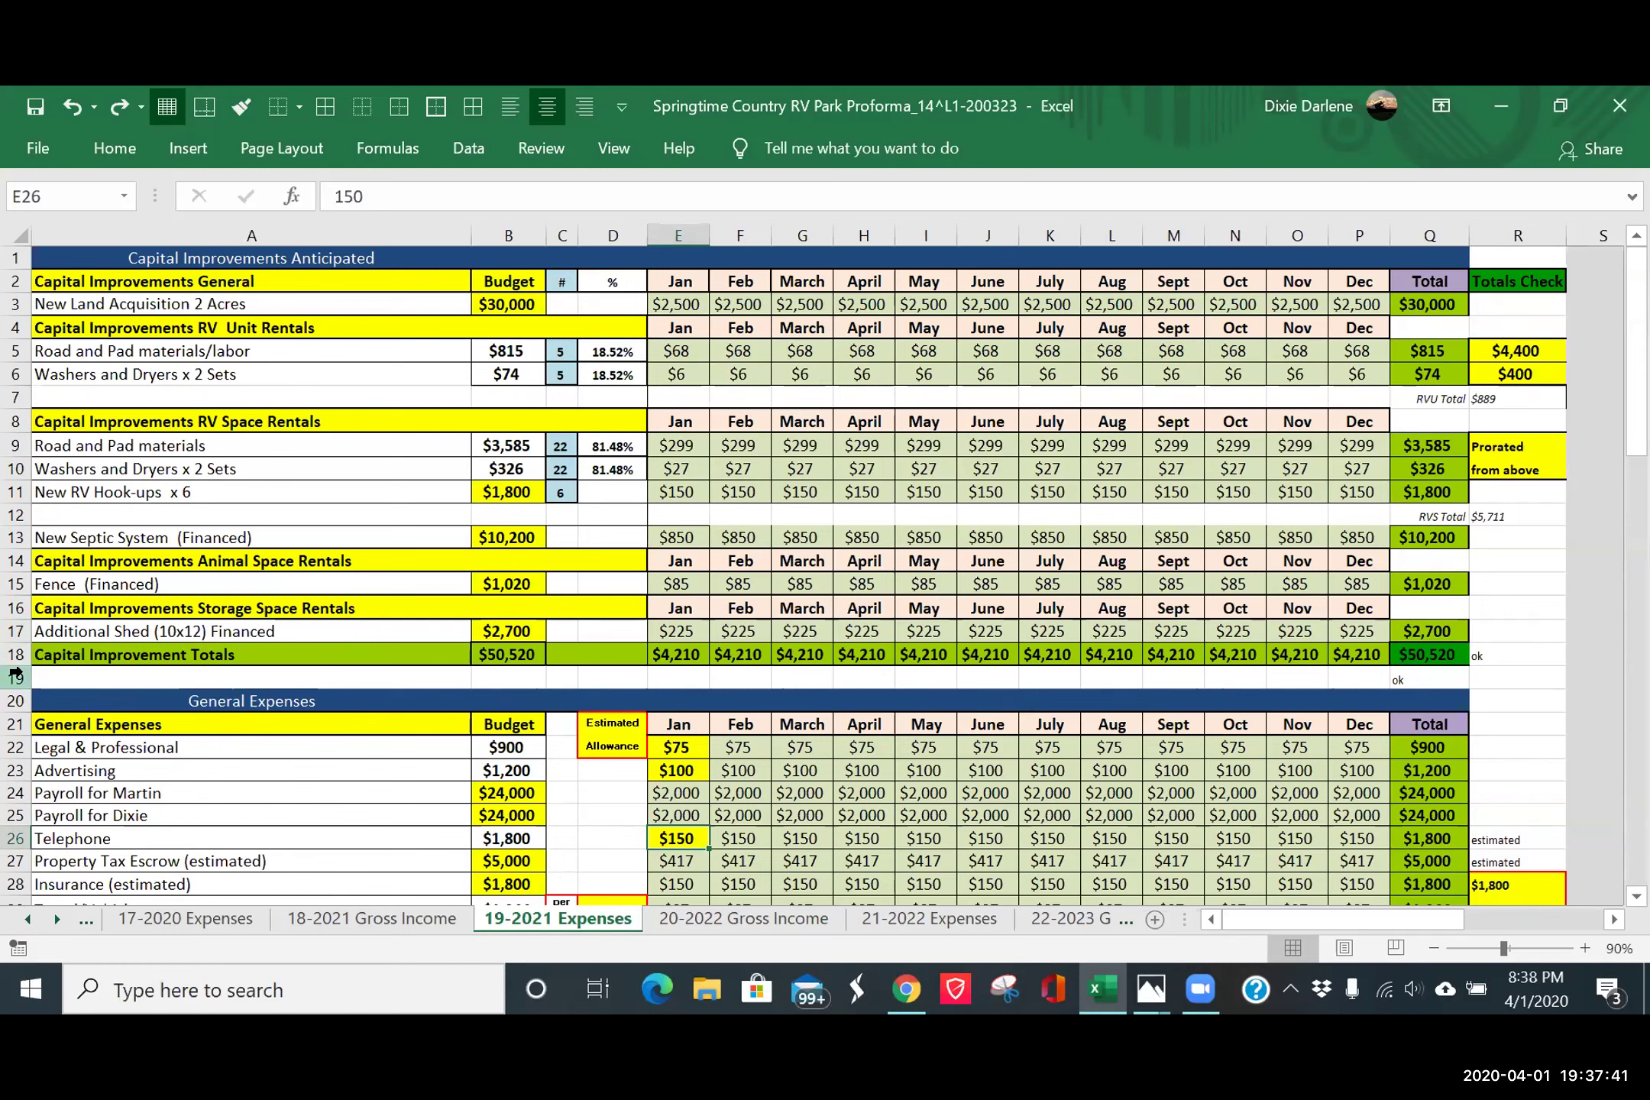
- Try inserting a row directly below Capital Improvement Totals on the 19-2021 Expenses sheet, and undo the insertion
click(15, 674)
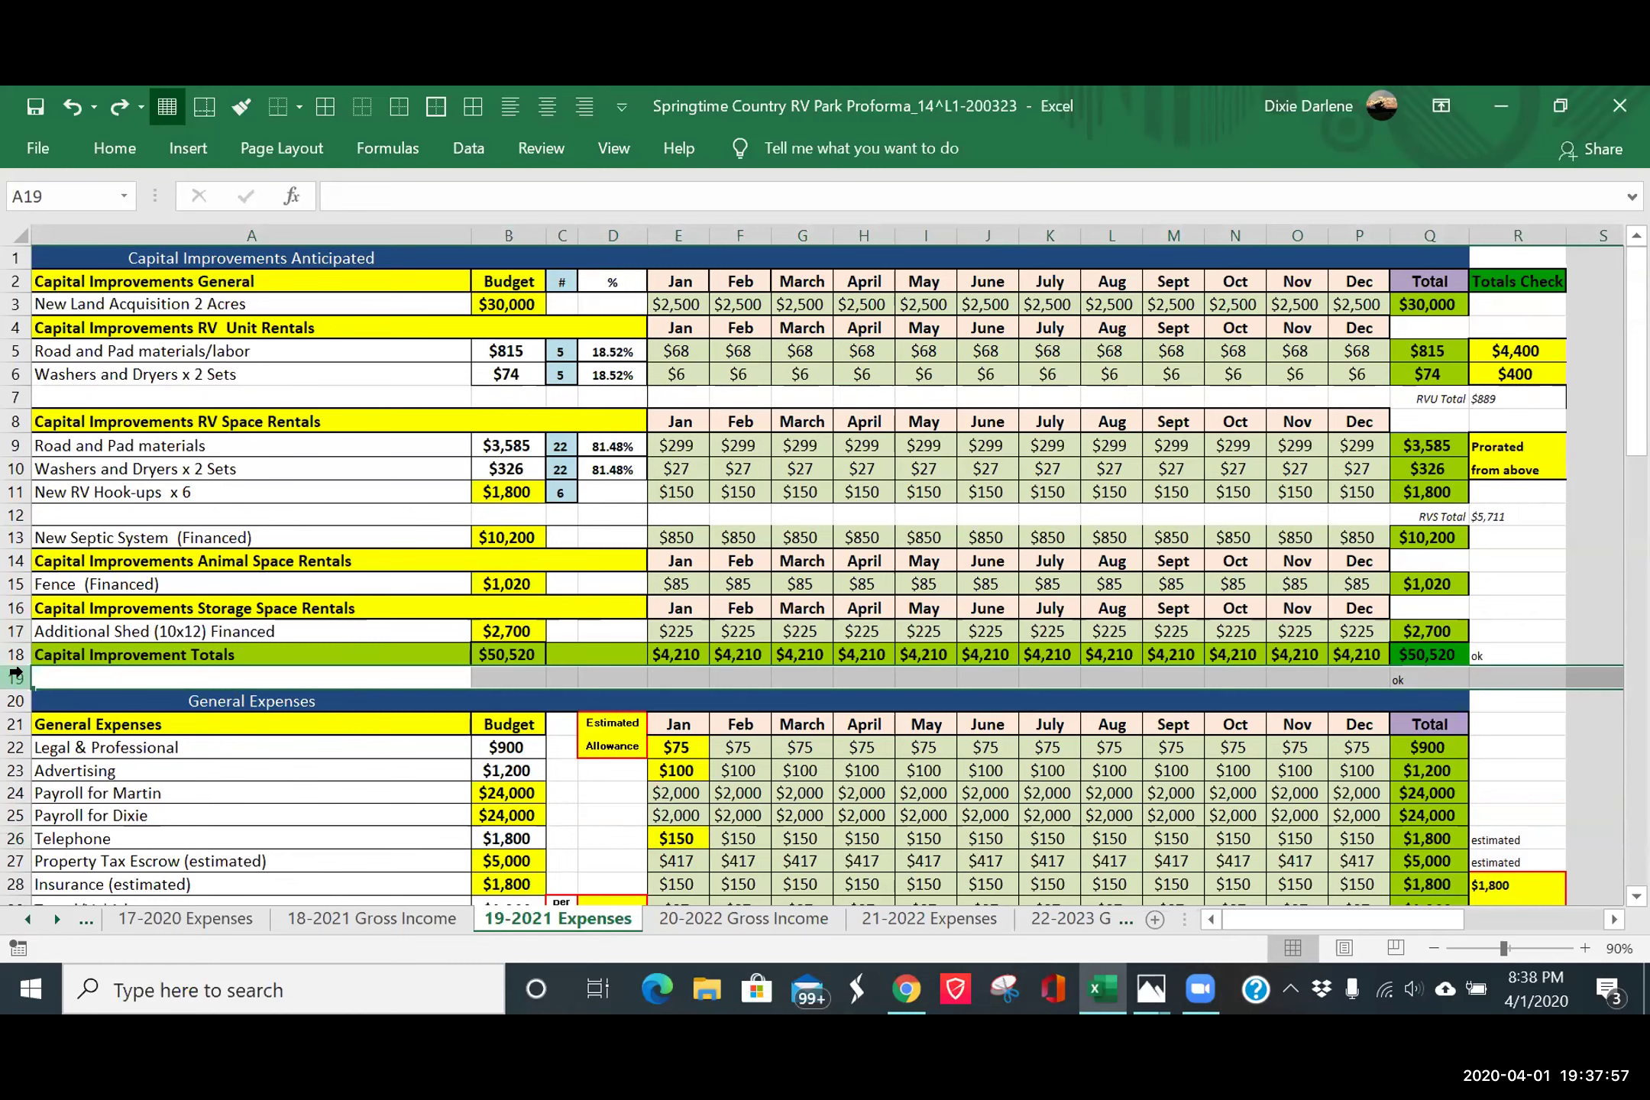
right_click(17, 677)
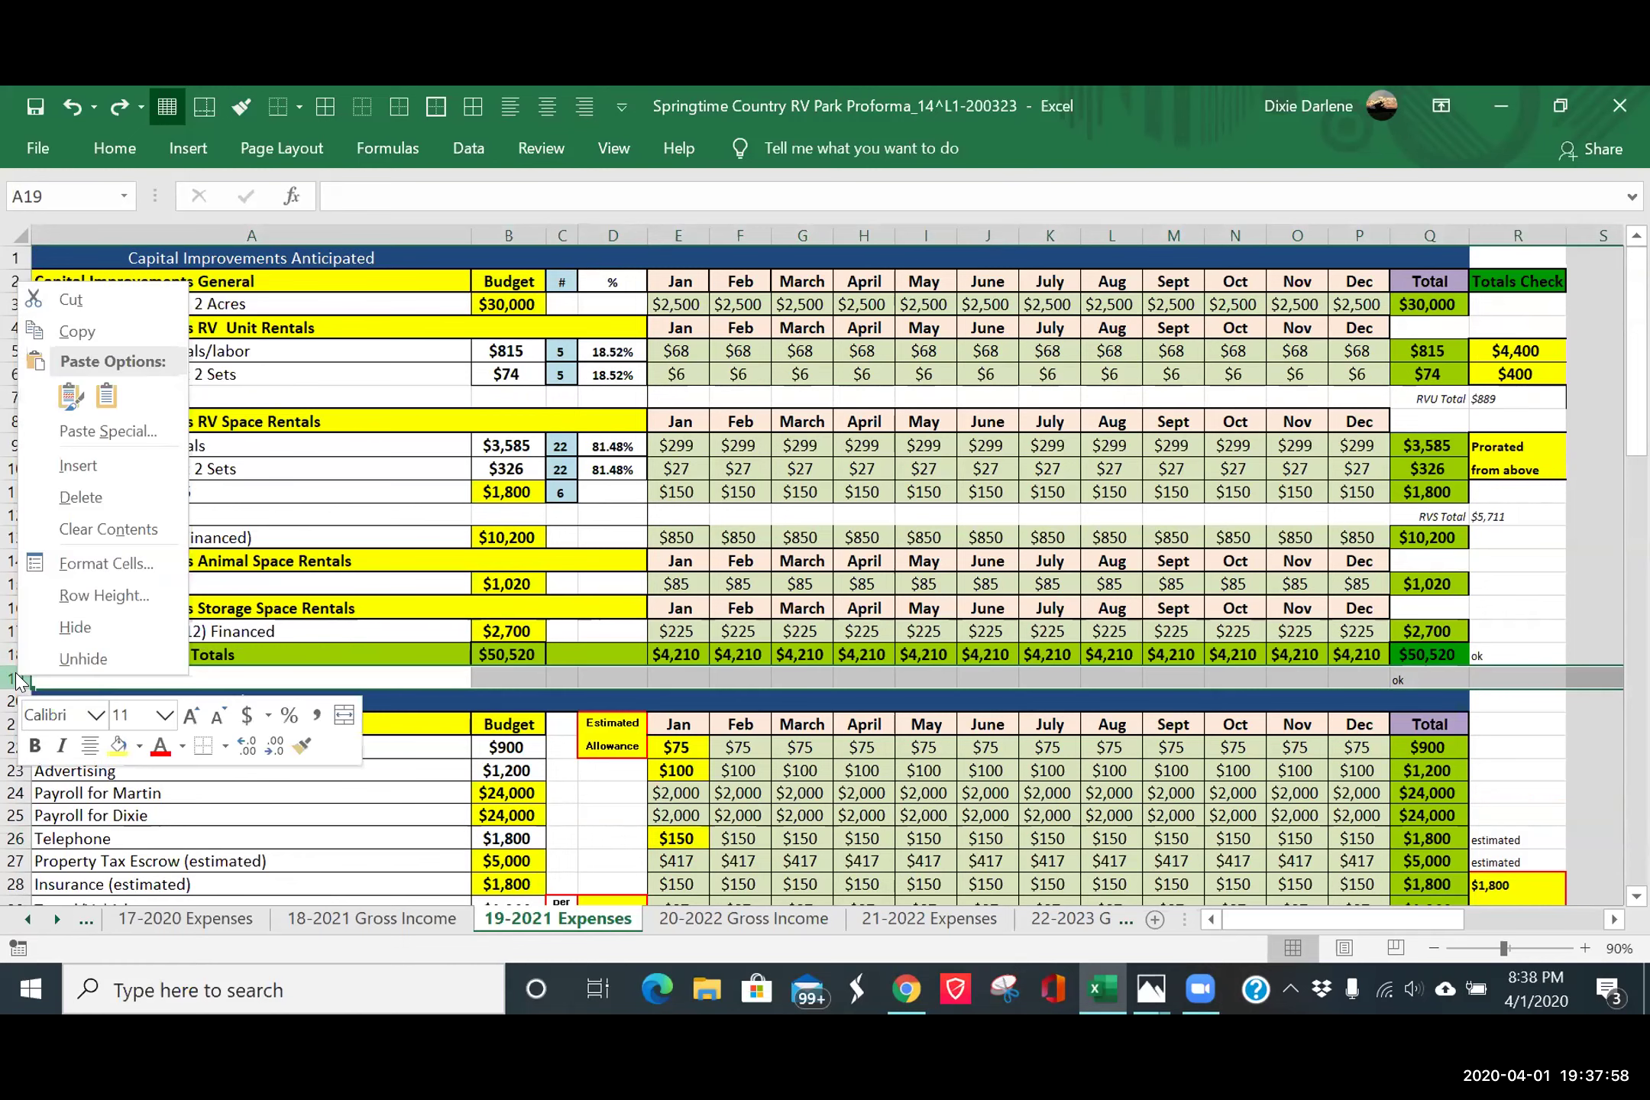
click(107, 467)
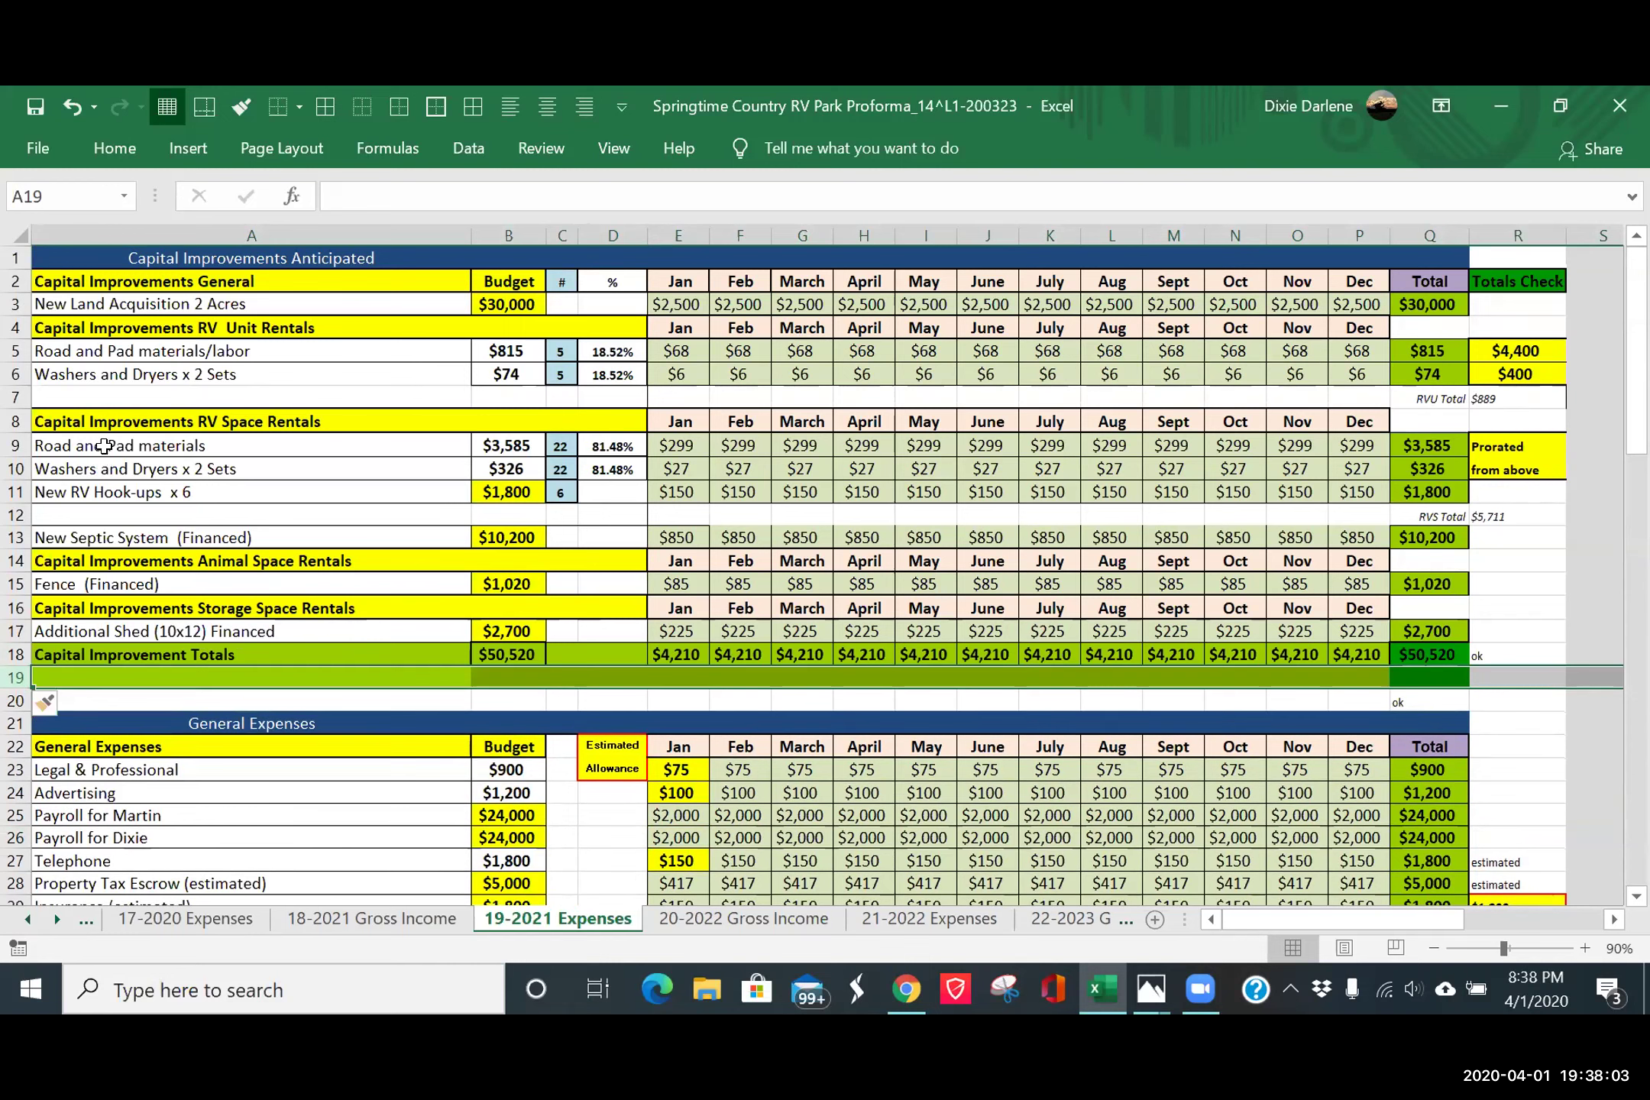
click(77, 101)
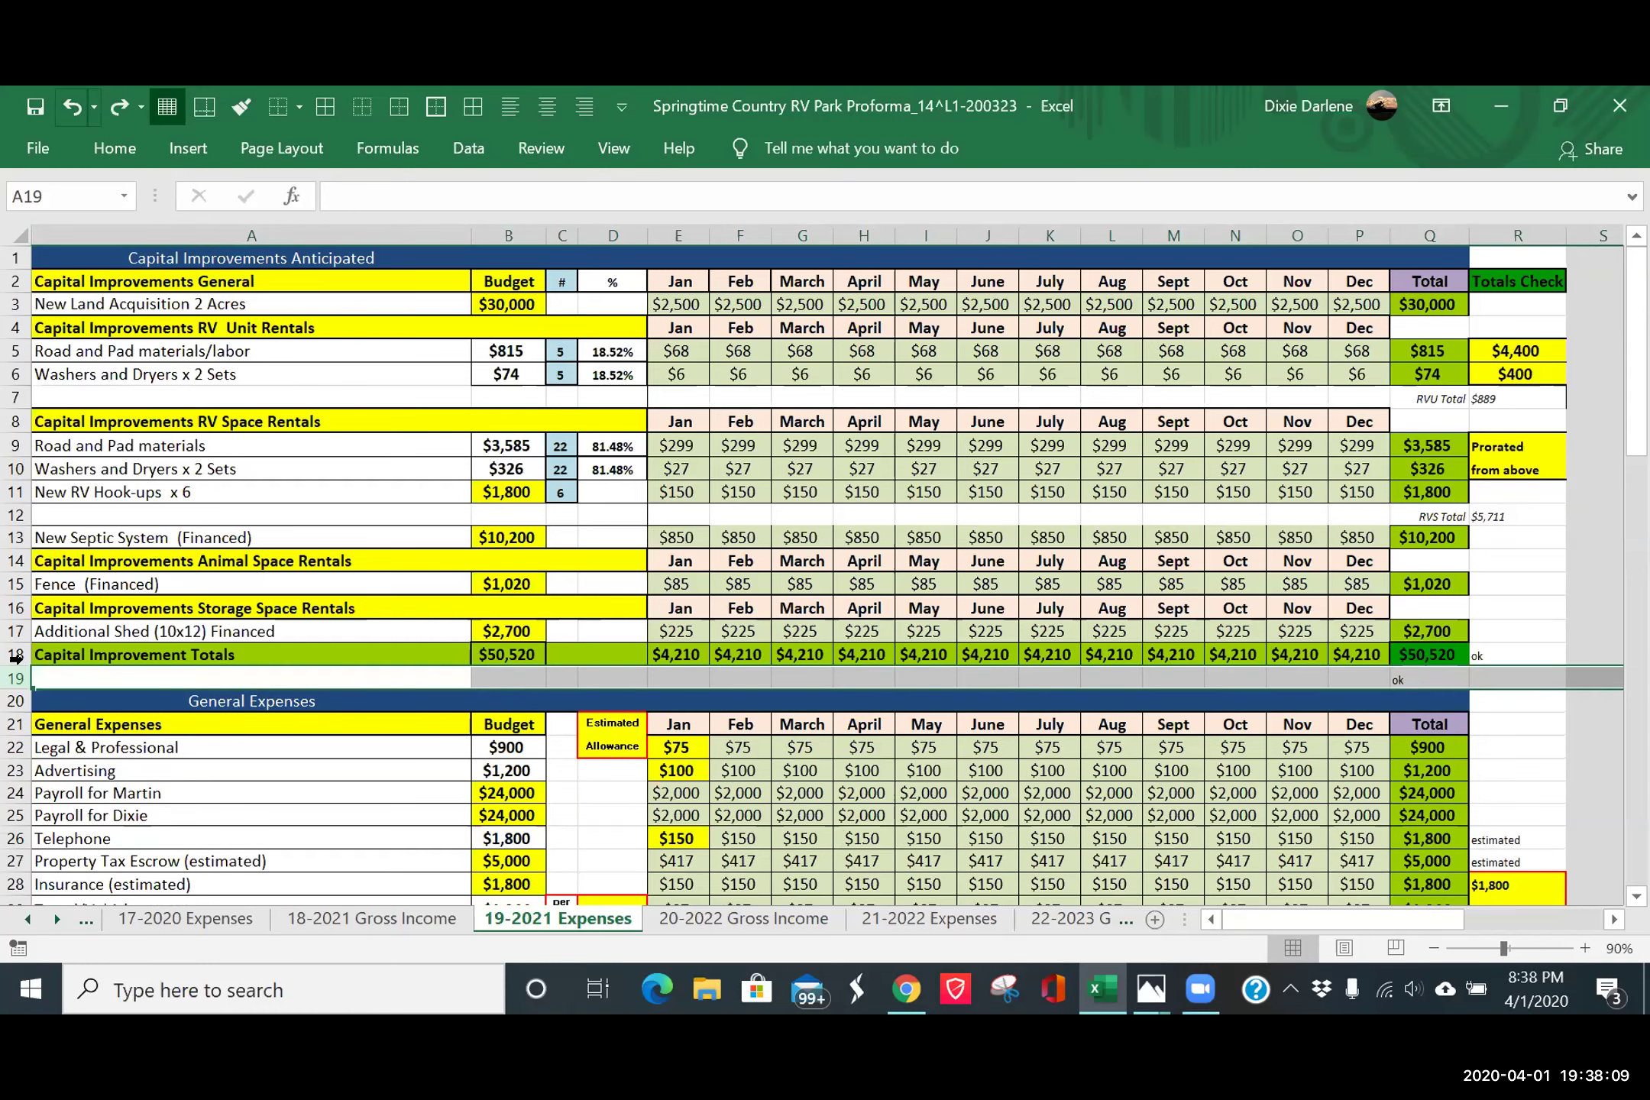
- Insert a blank row above the blue General Expenses banner on the 19-2021 Expenses sheet
click(15, 700)
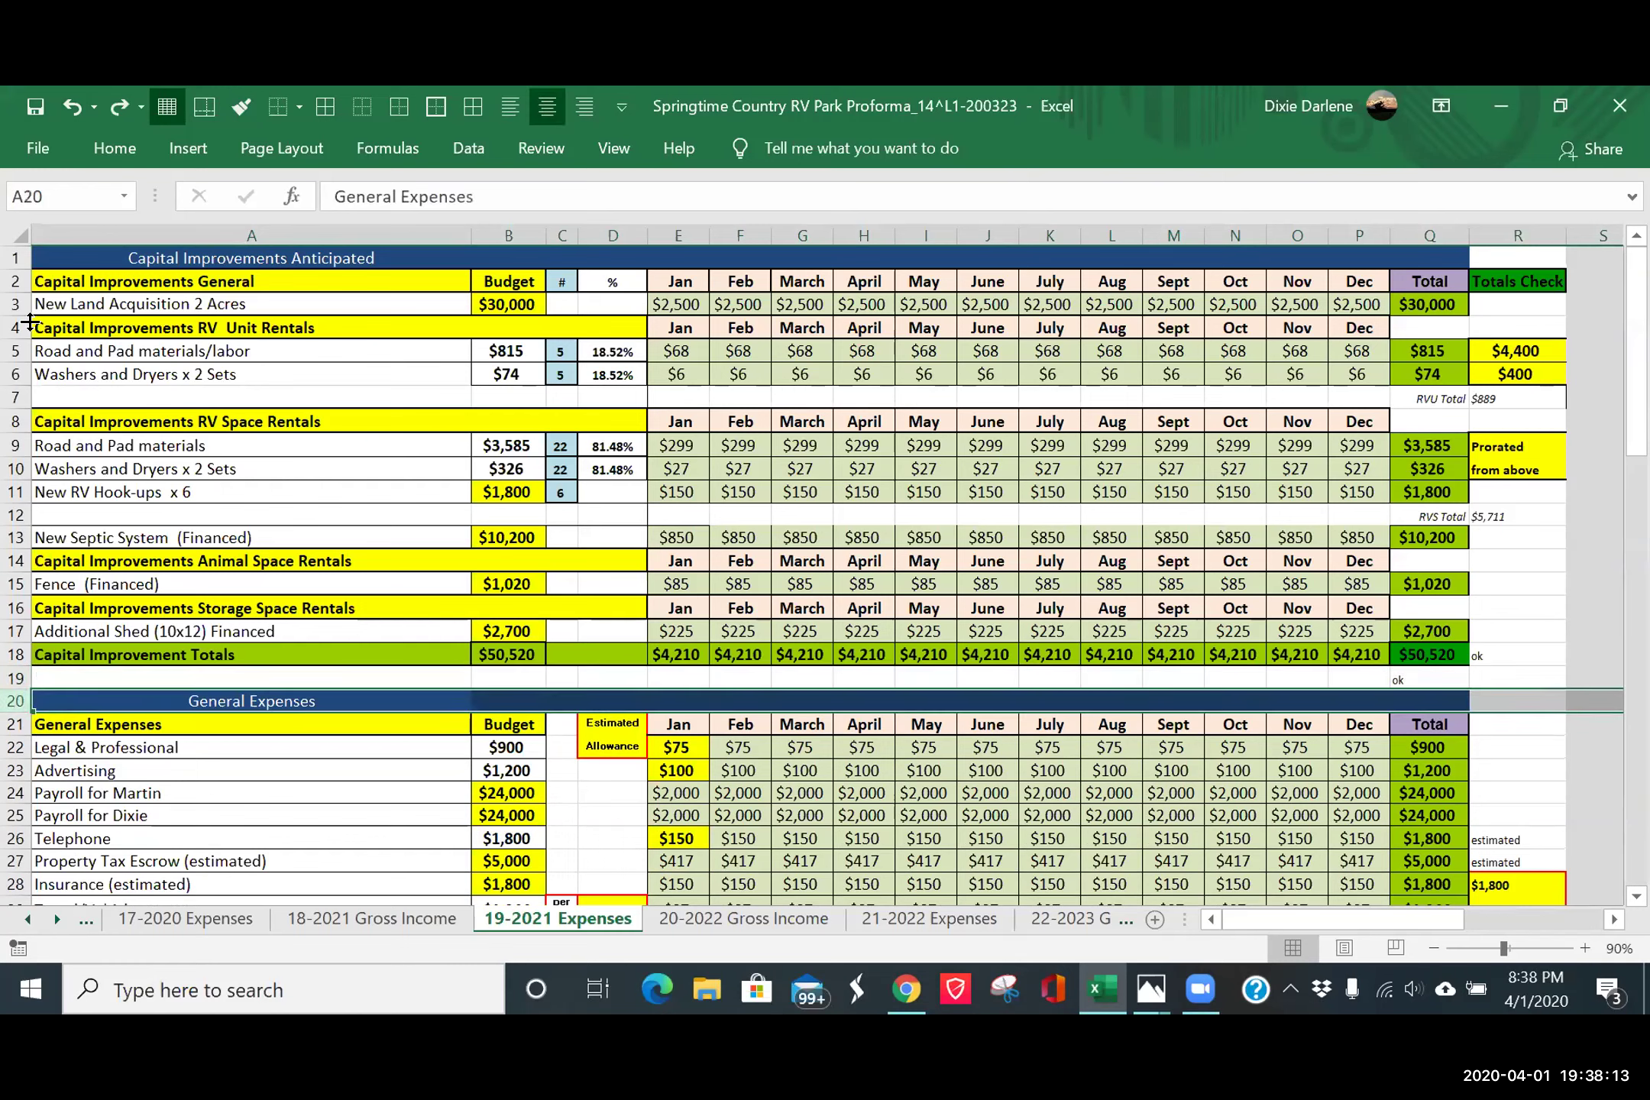
right_click(76, 701)
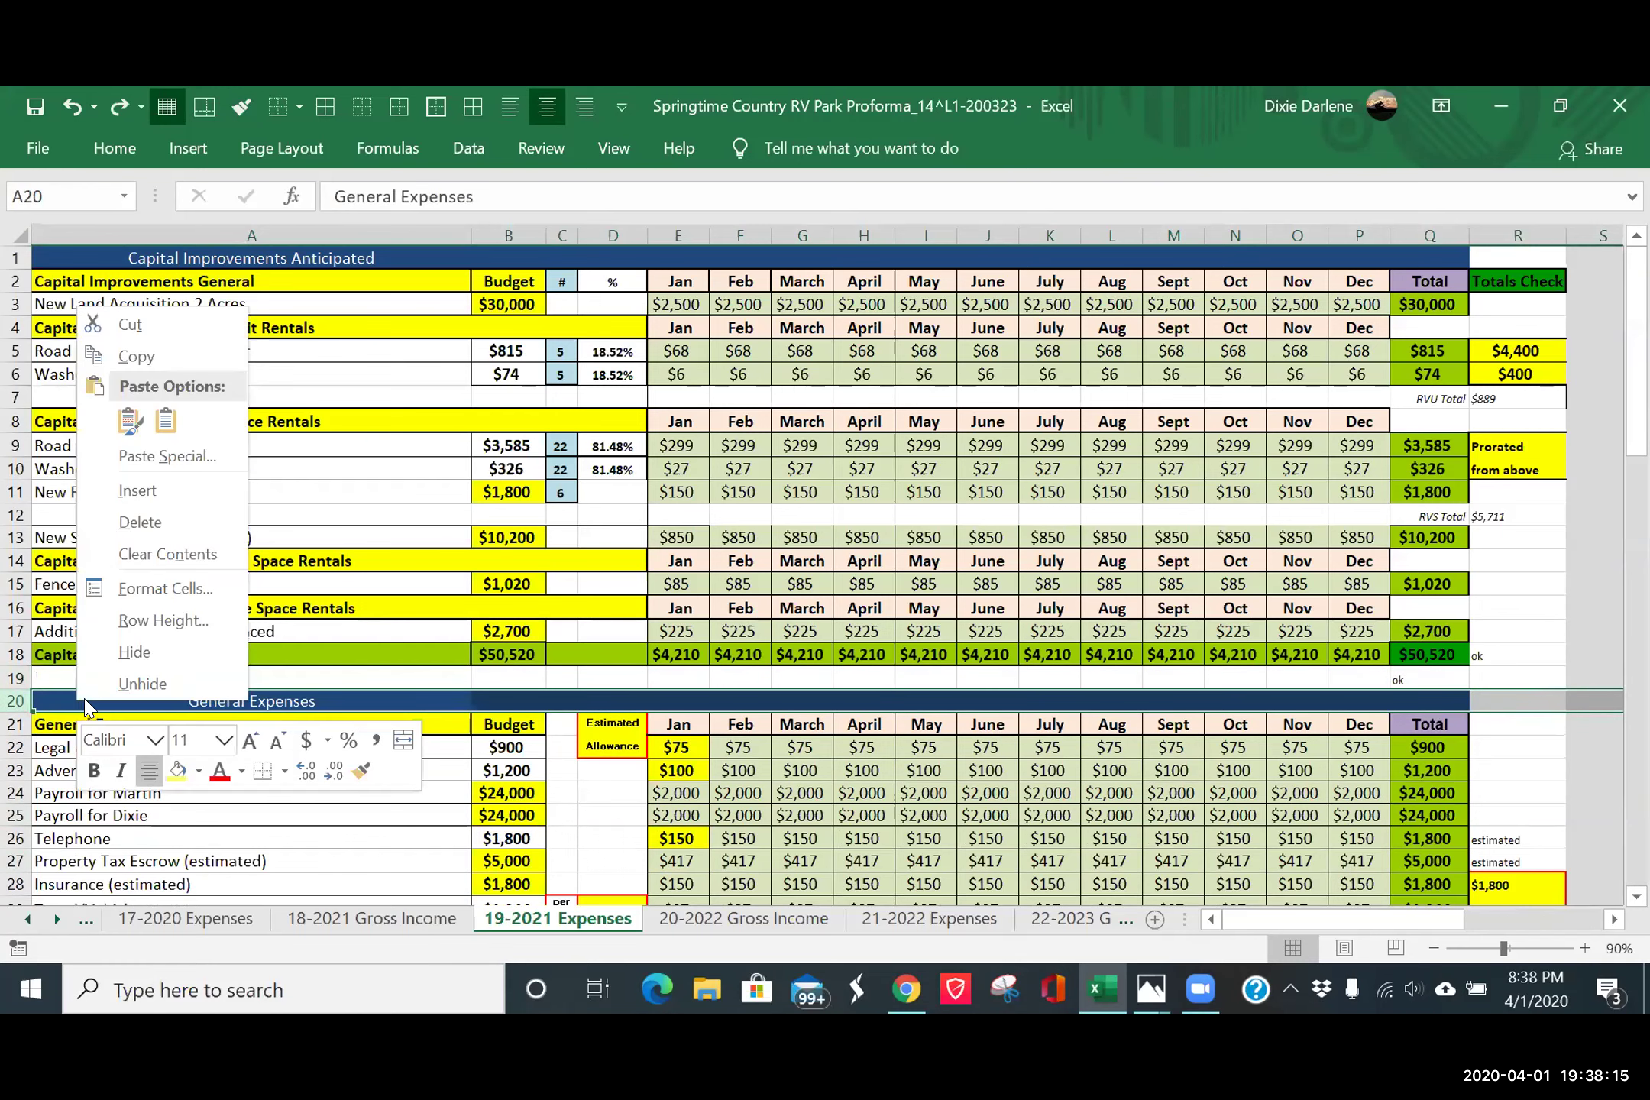
click(139, 491)
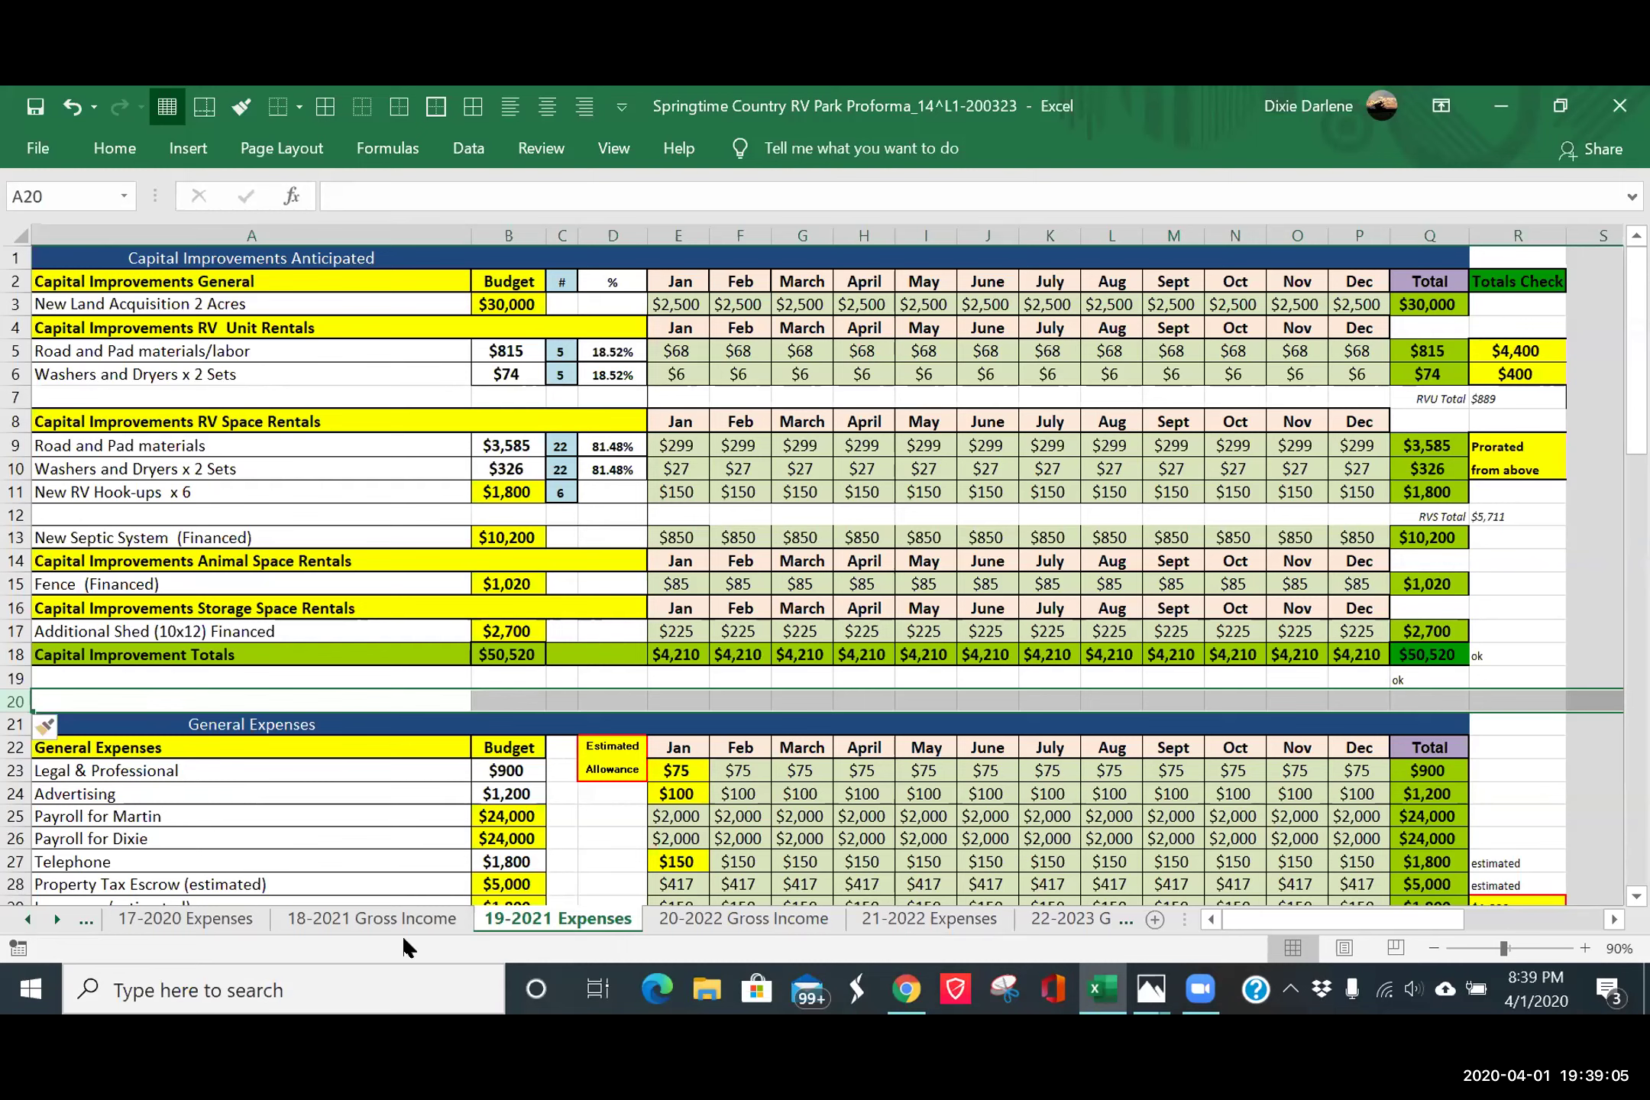
- Group the 17-2020 Expenses sheet with 19-2021 Expenses, leaving 18-2021 Gross Income out, and select cell R19
shift+click(180, 919)
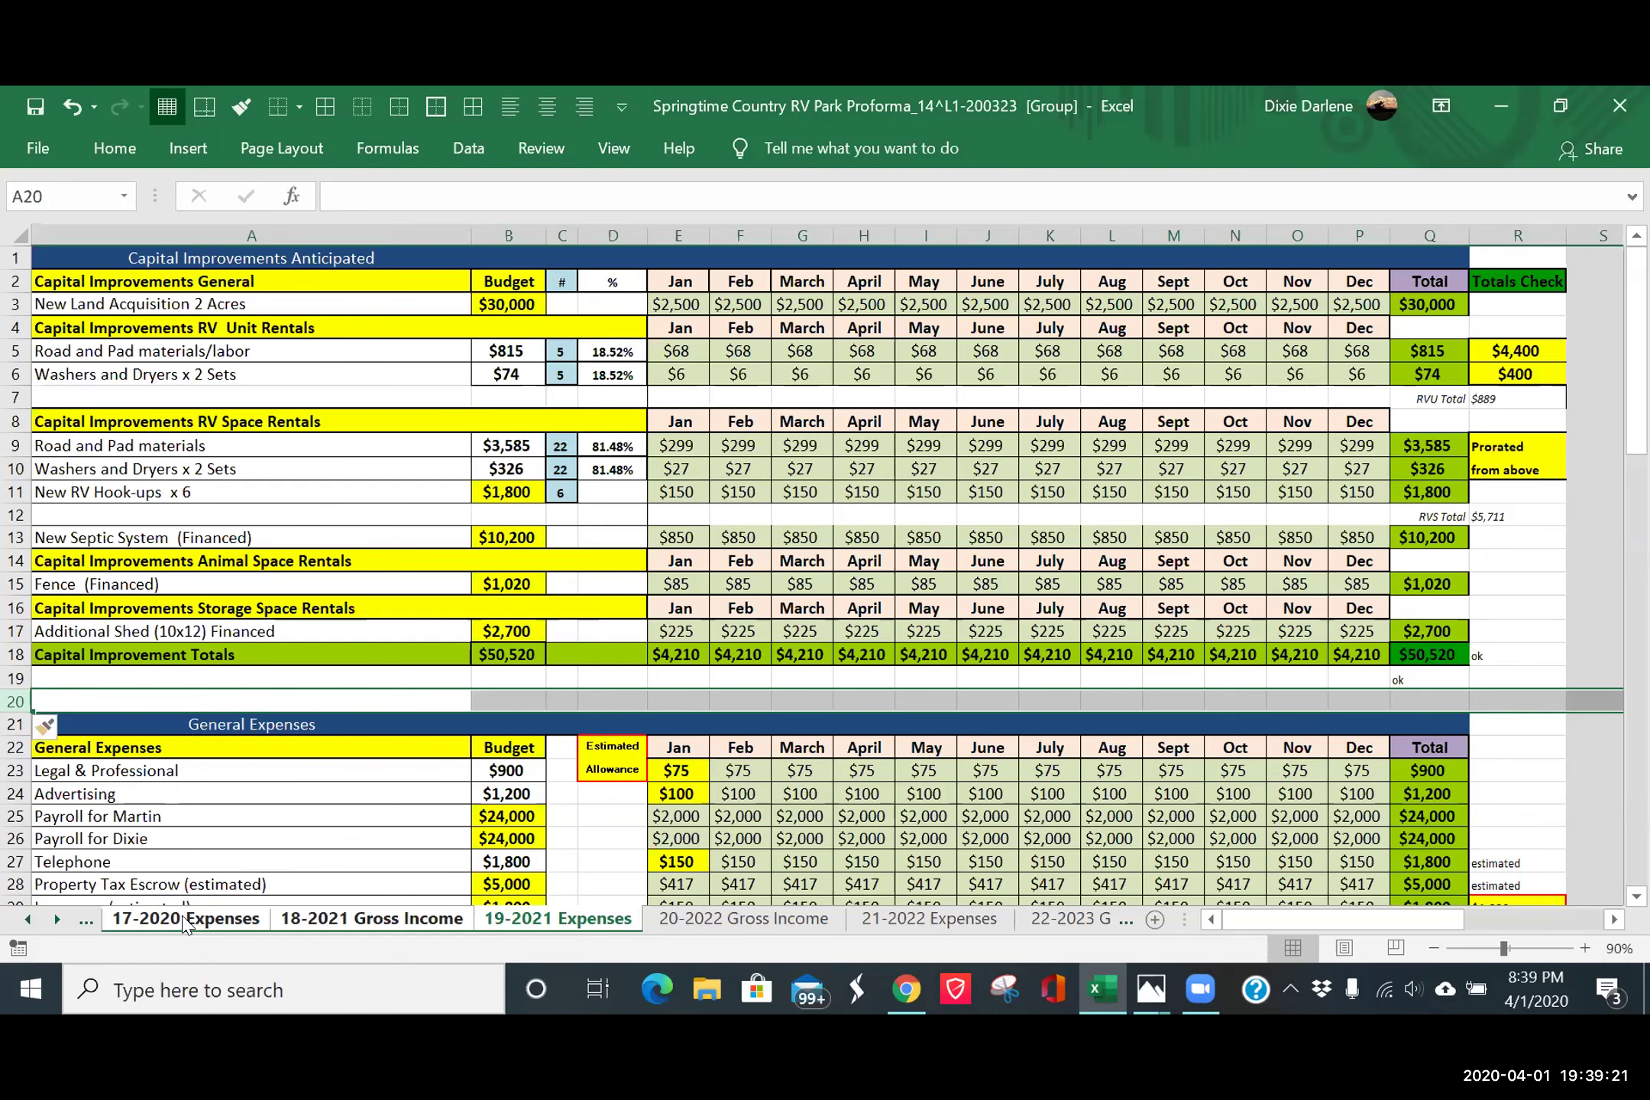
ctrl+click(359, 924)
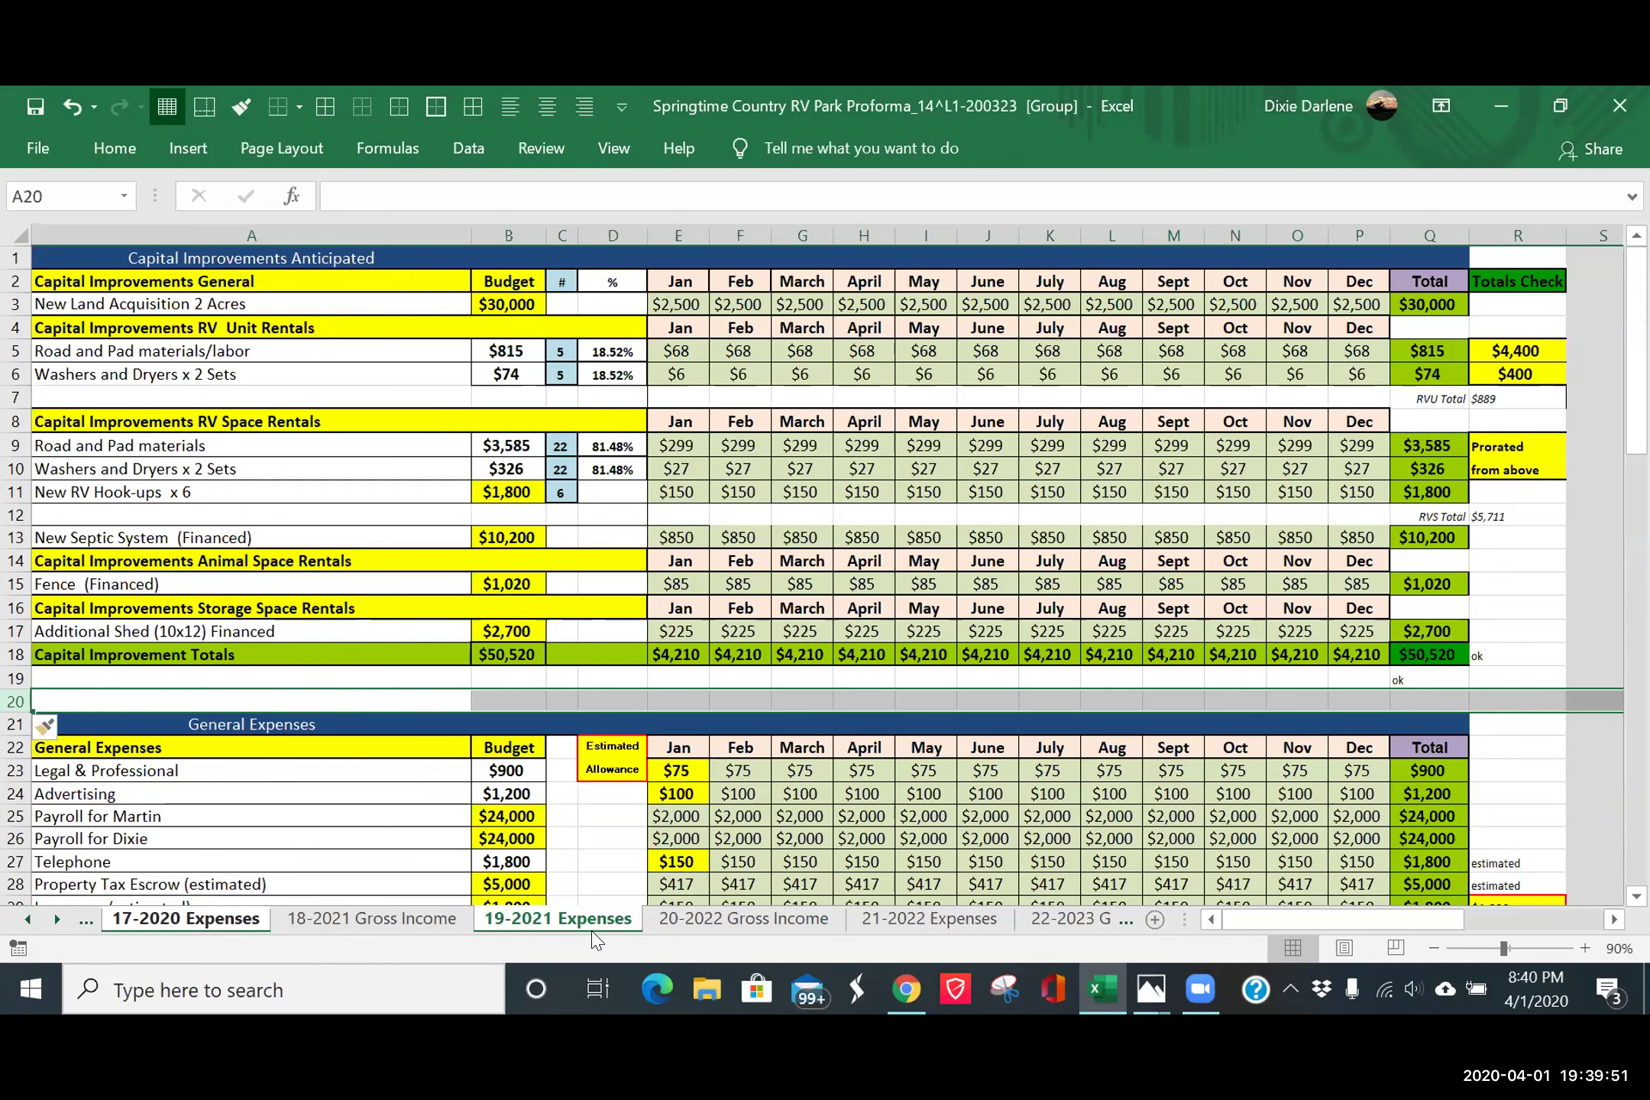
click(1534, 673)
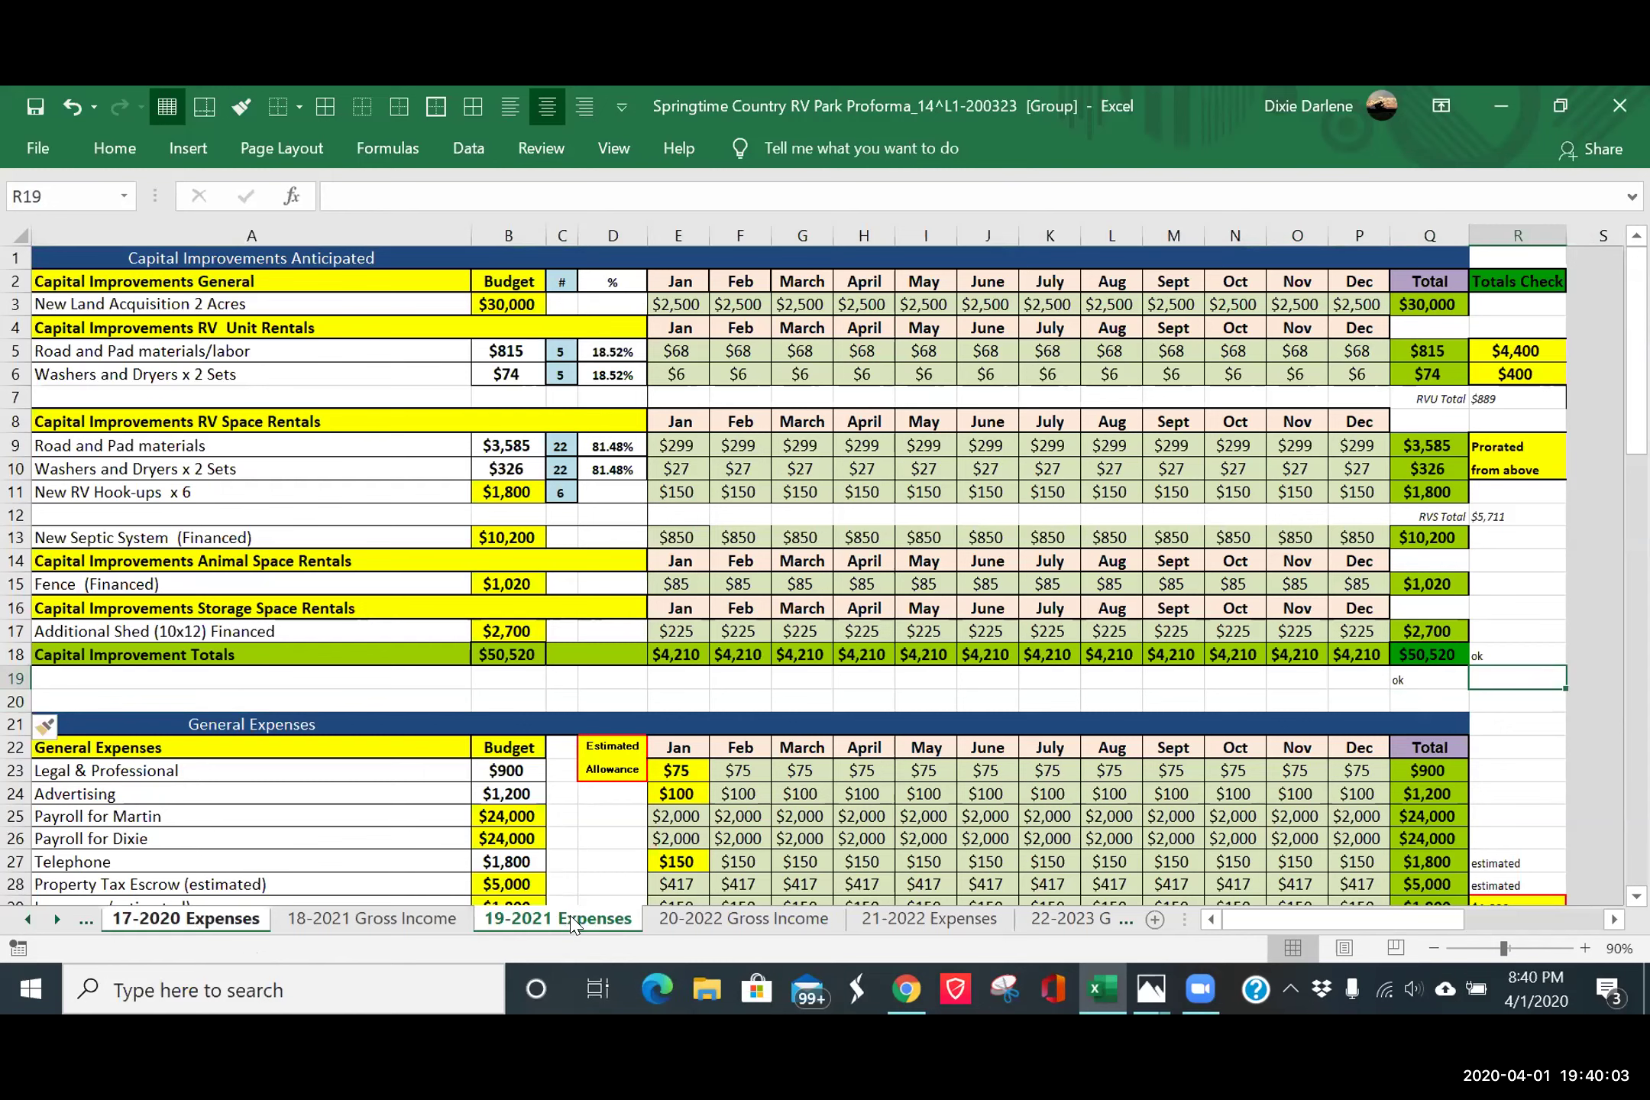
- Try adding the 21-2022 Expenses sheet to the grouped 2020 and 2021 Expenses sheets and view it
click(181, 919)
ctrl+click(901, 921)
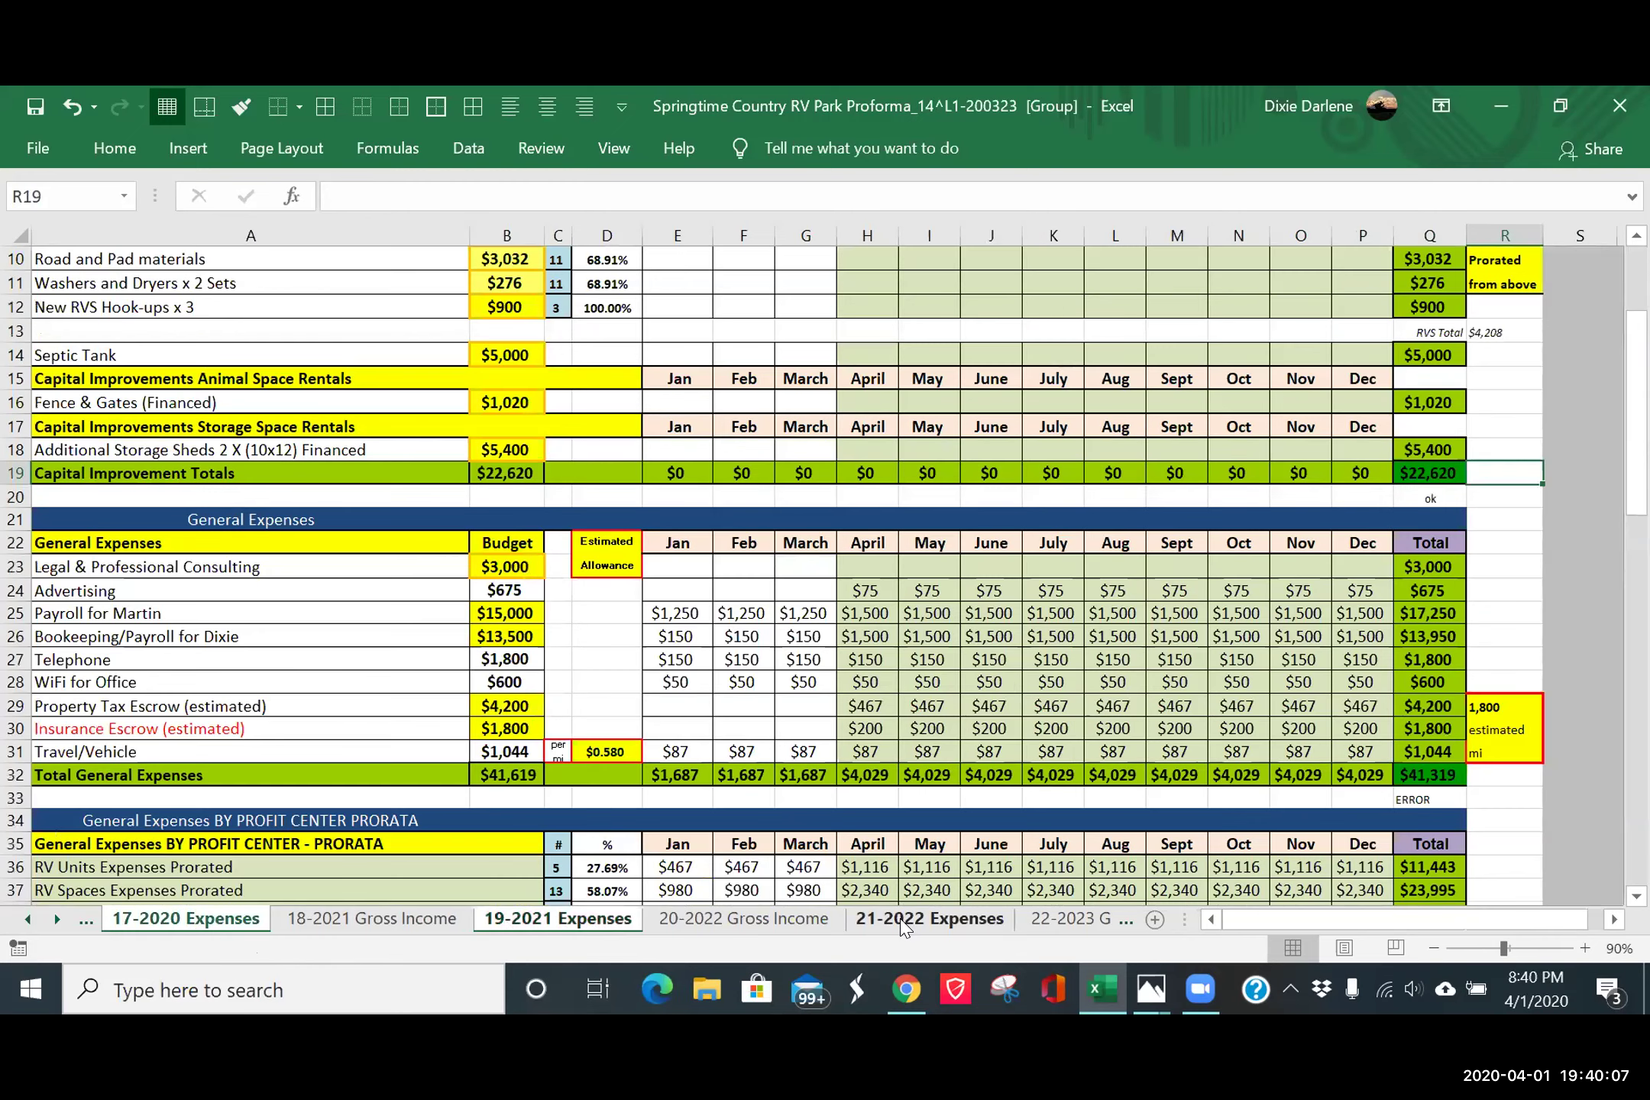
click(904, 921)
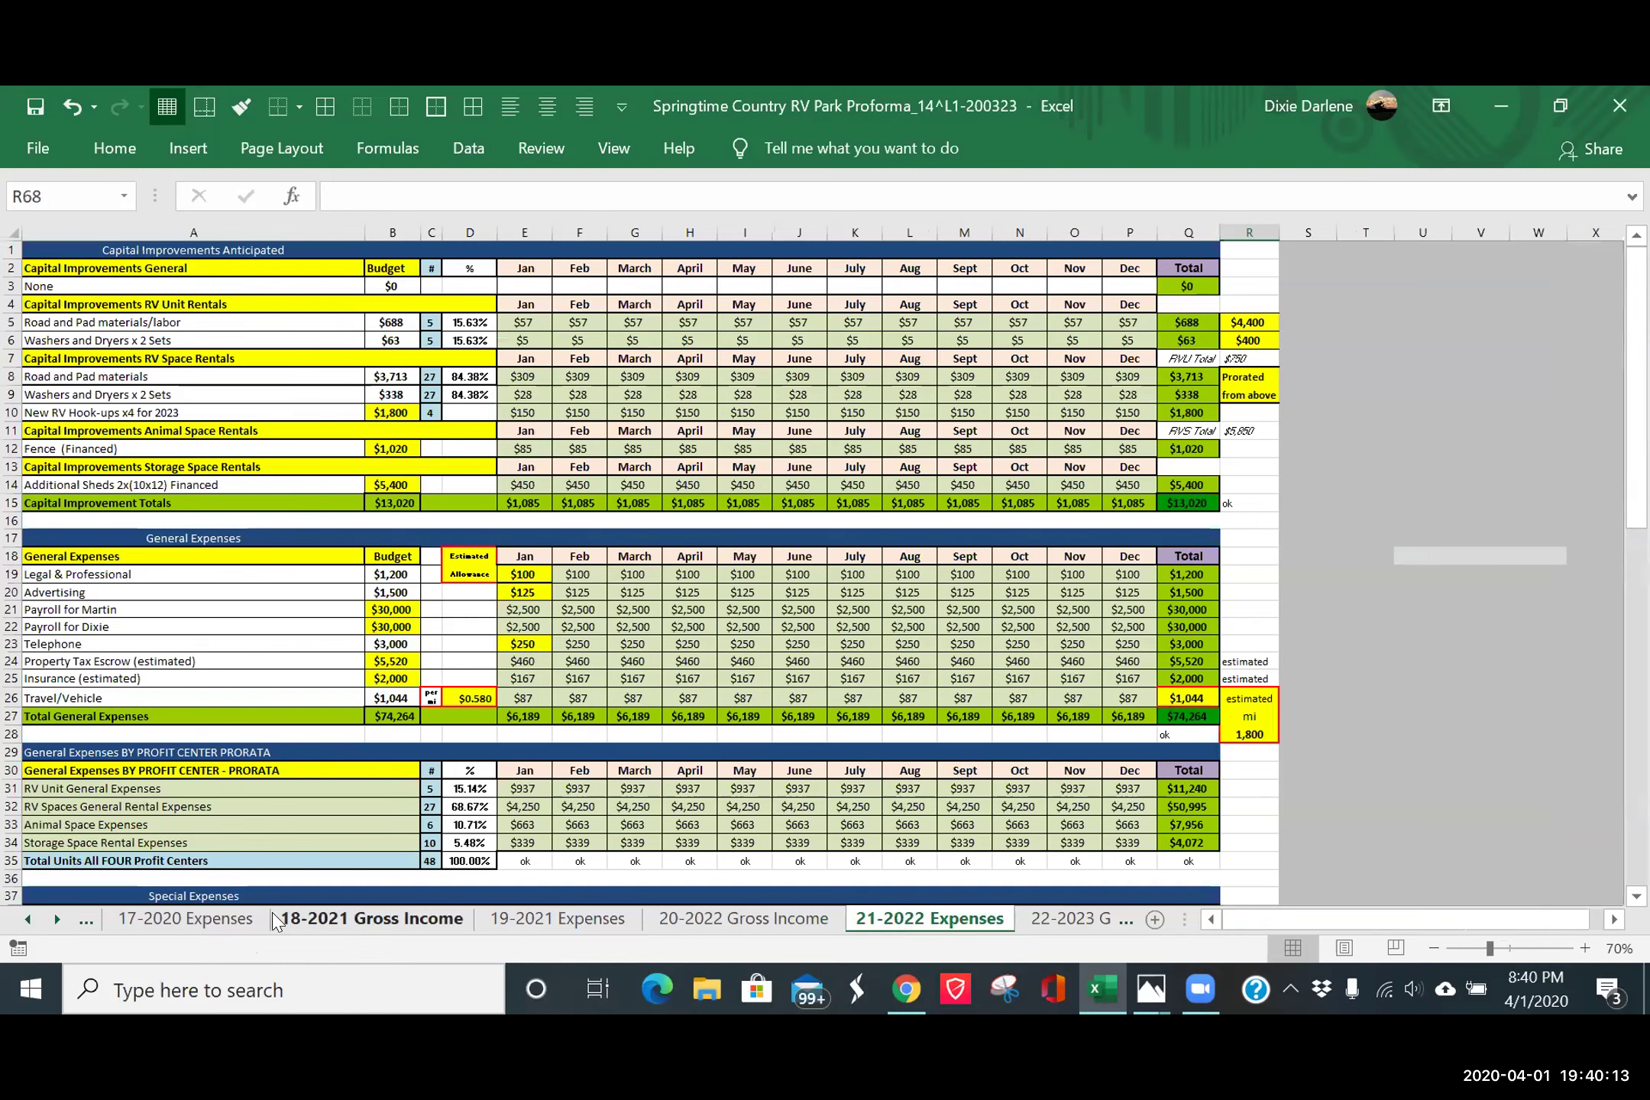
- Go back to the 19-2021 Expenses sheet and group only 17-2020 Expenses with it
click(548, 919)
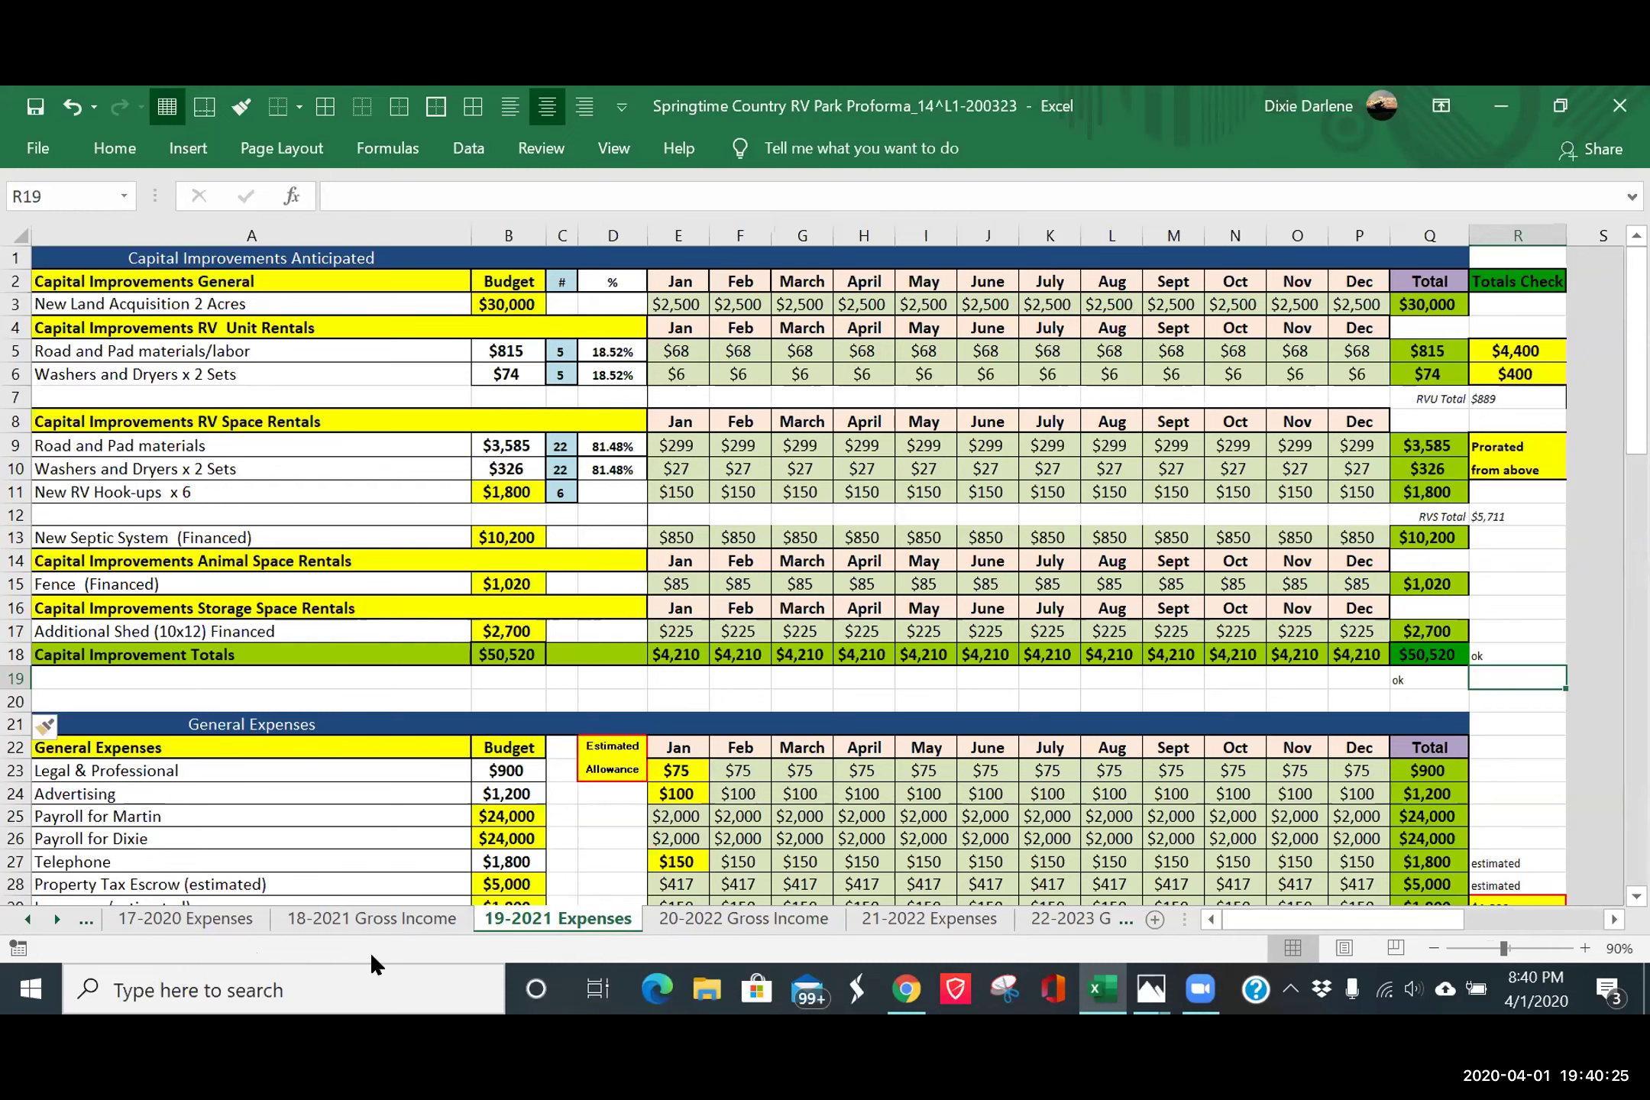
ctrl+click(216, 920)
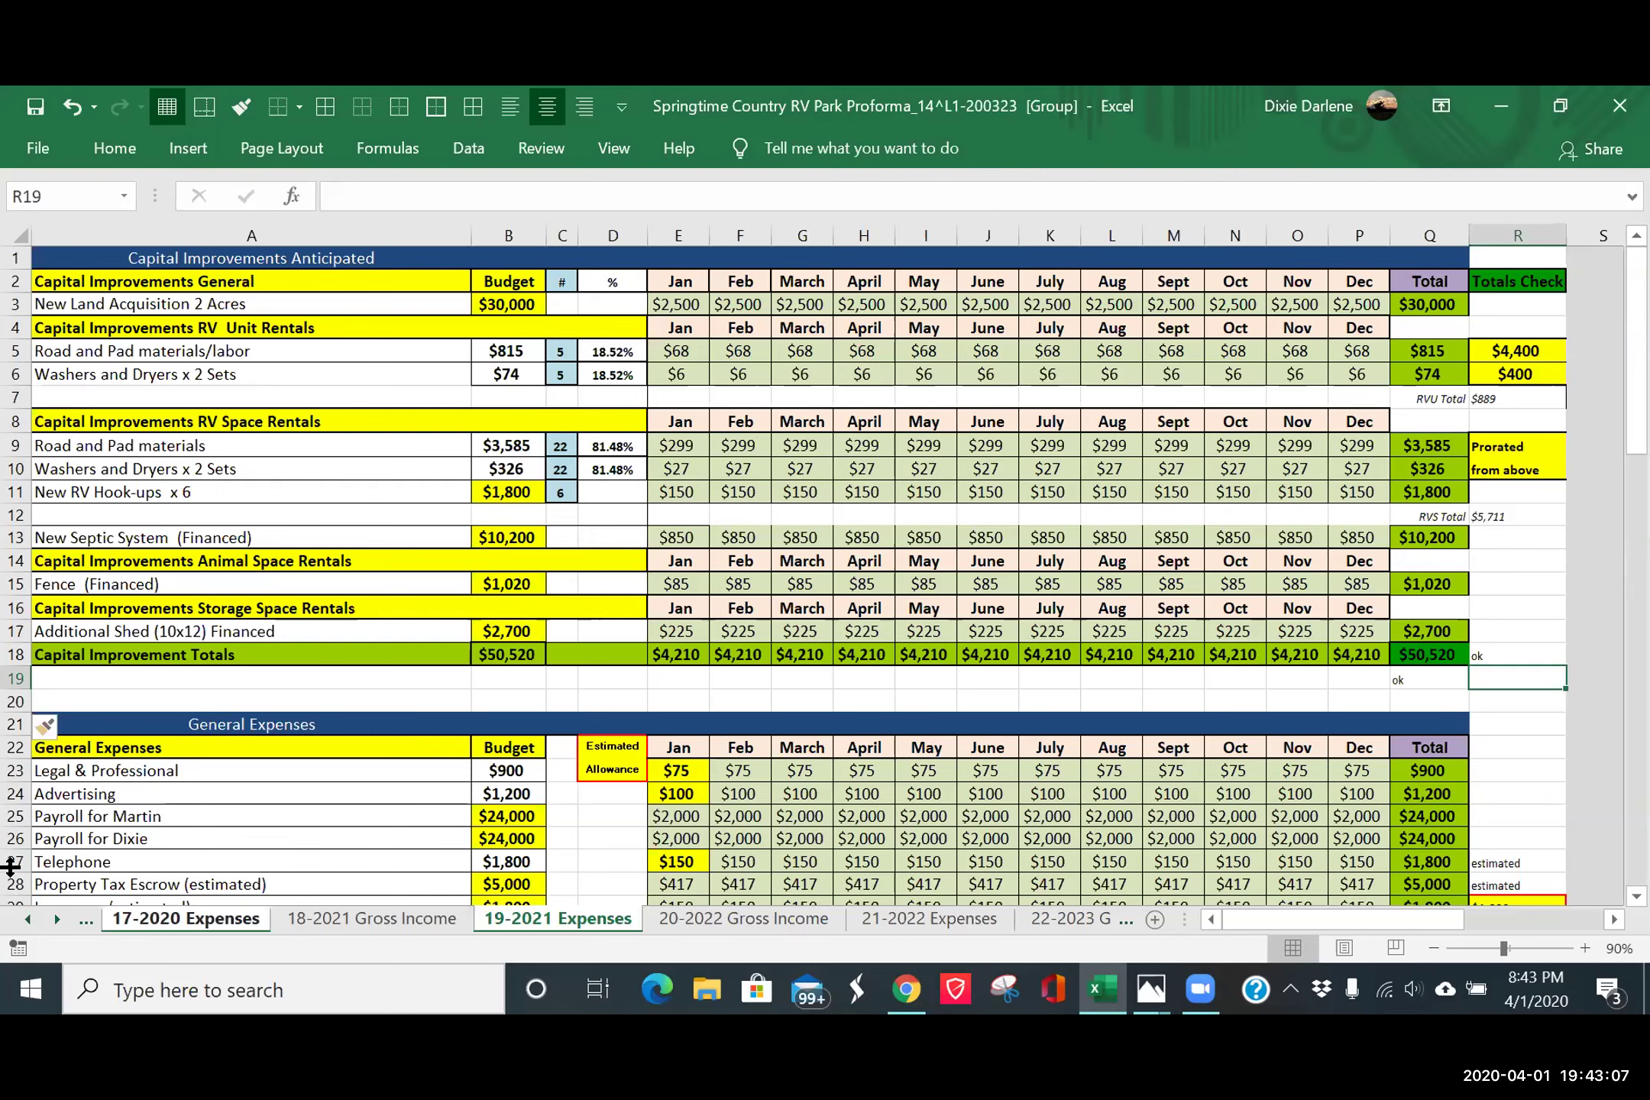
- Insert a blank row above the Telephone row in General Expenses on the grouped 2020 and 2021 Expenses sheets
click(16, 860)
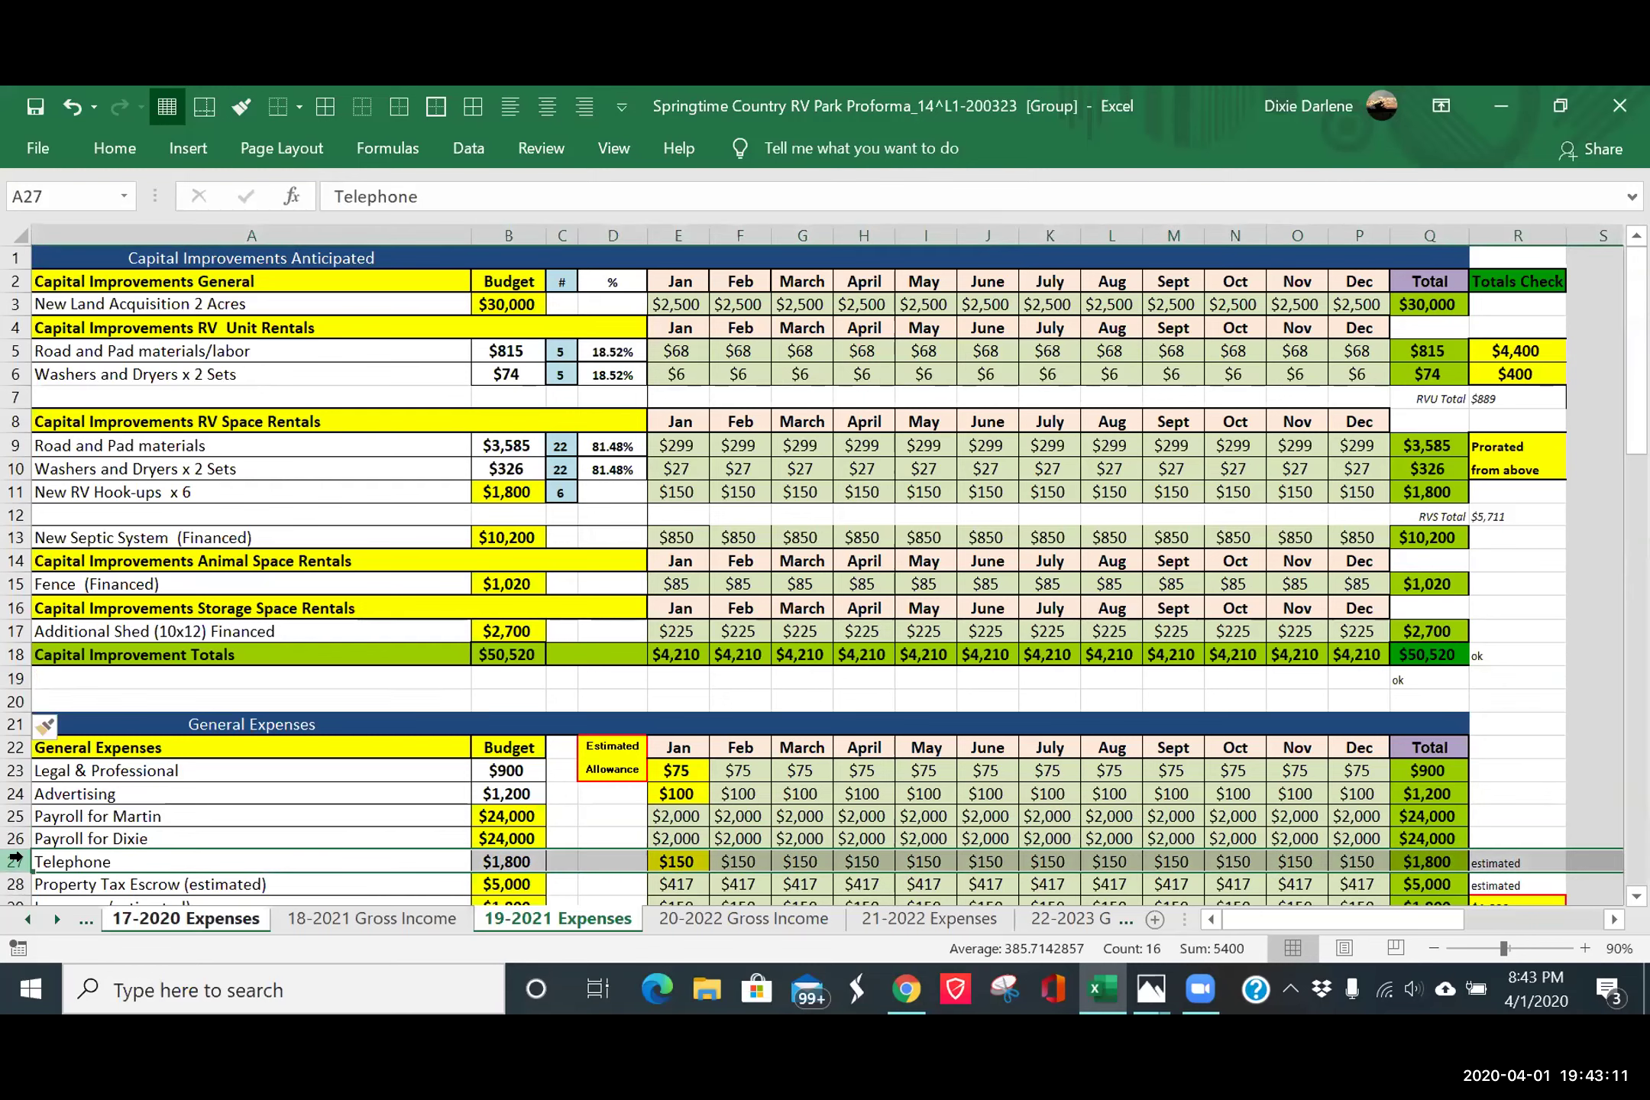
right_click(23, 862)
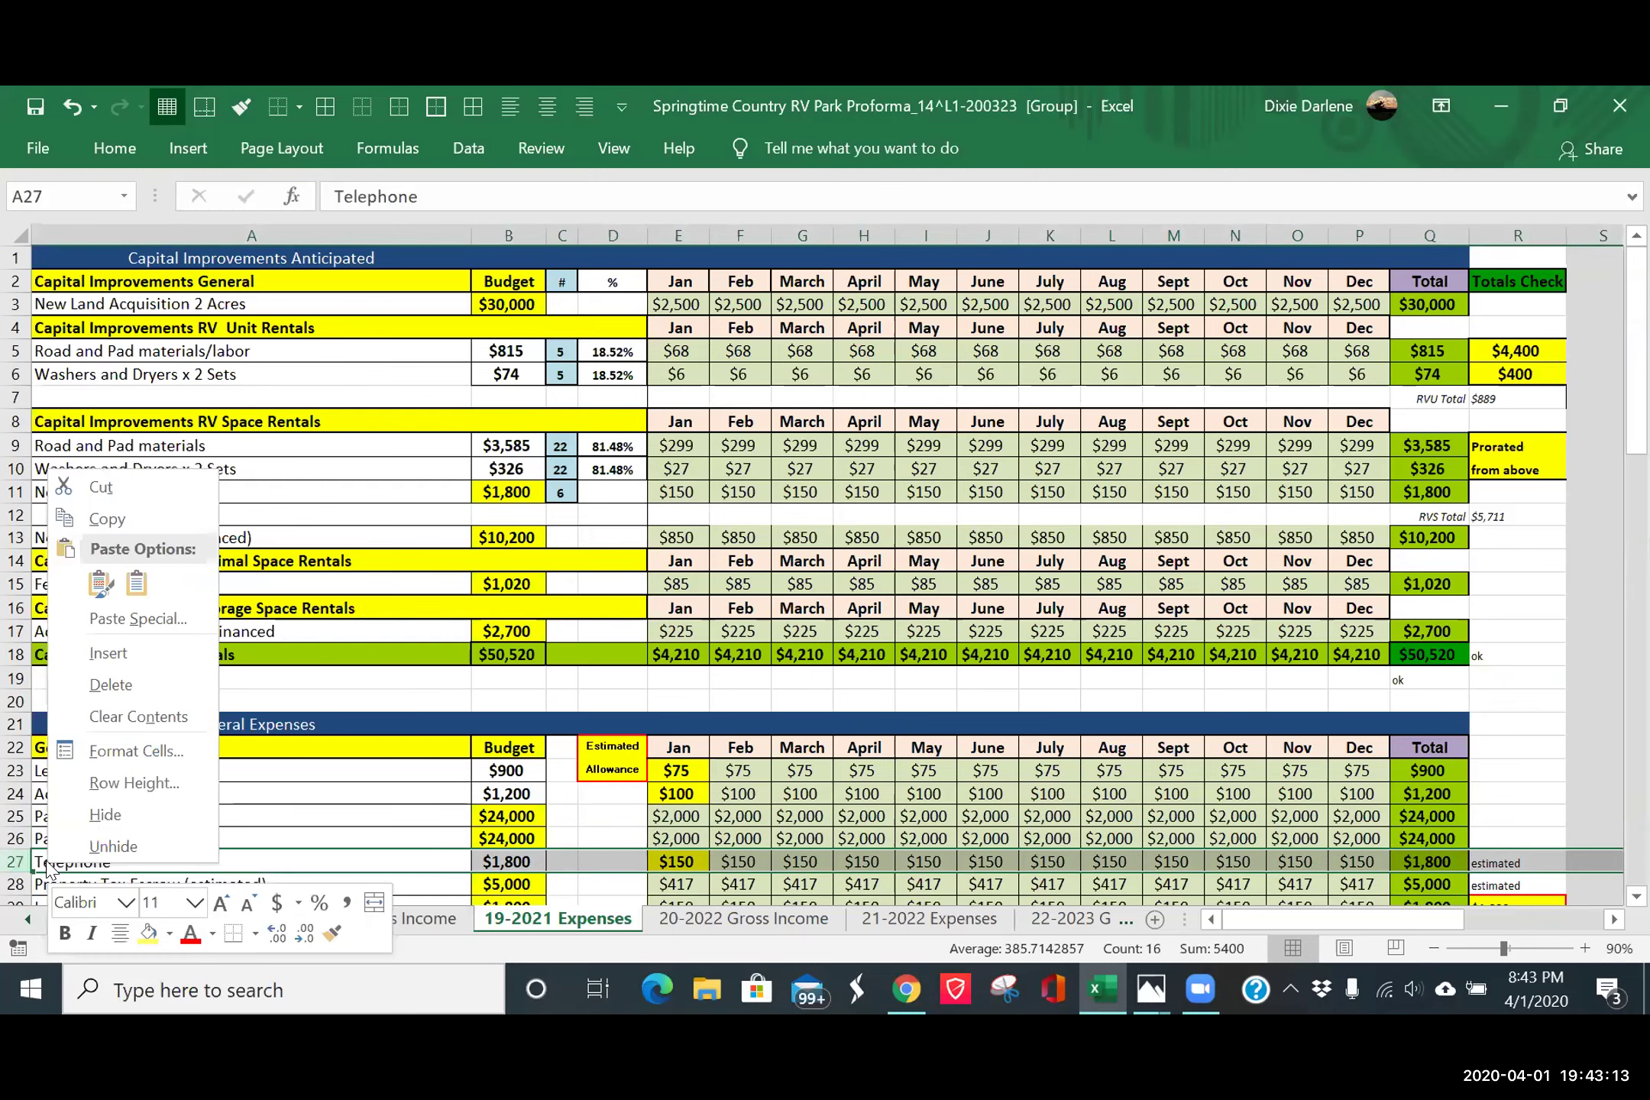
click(148, 649)
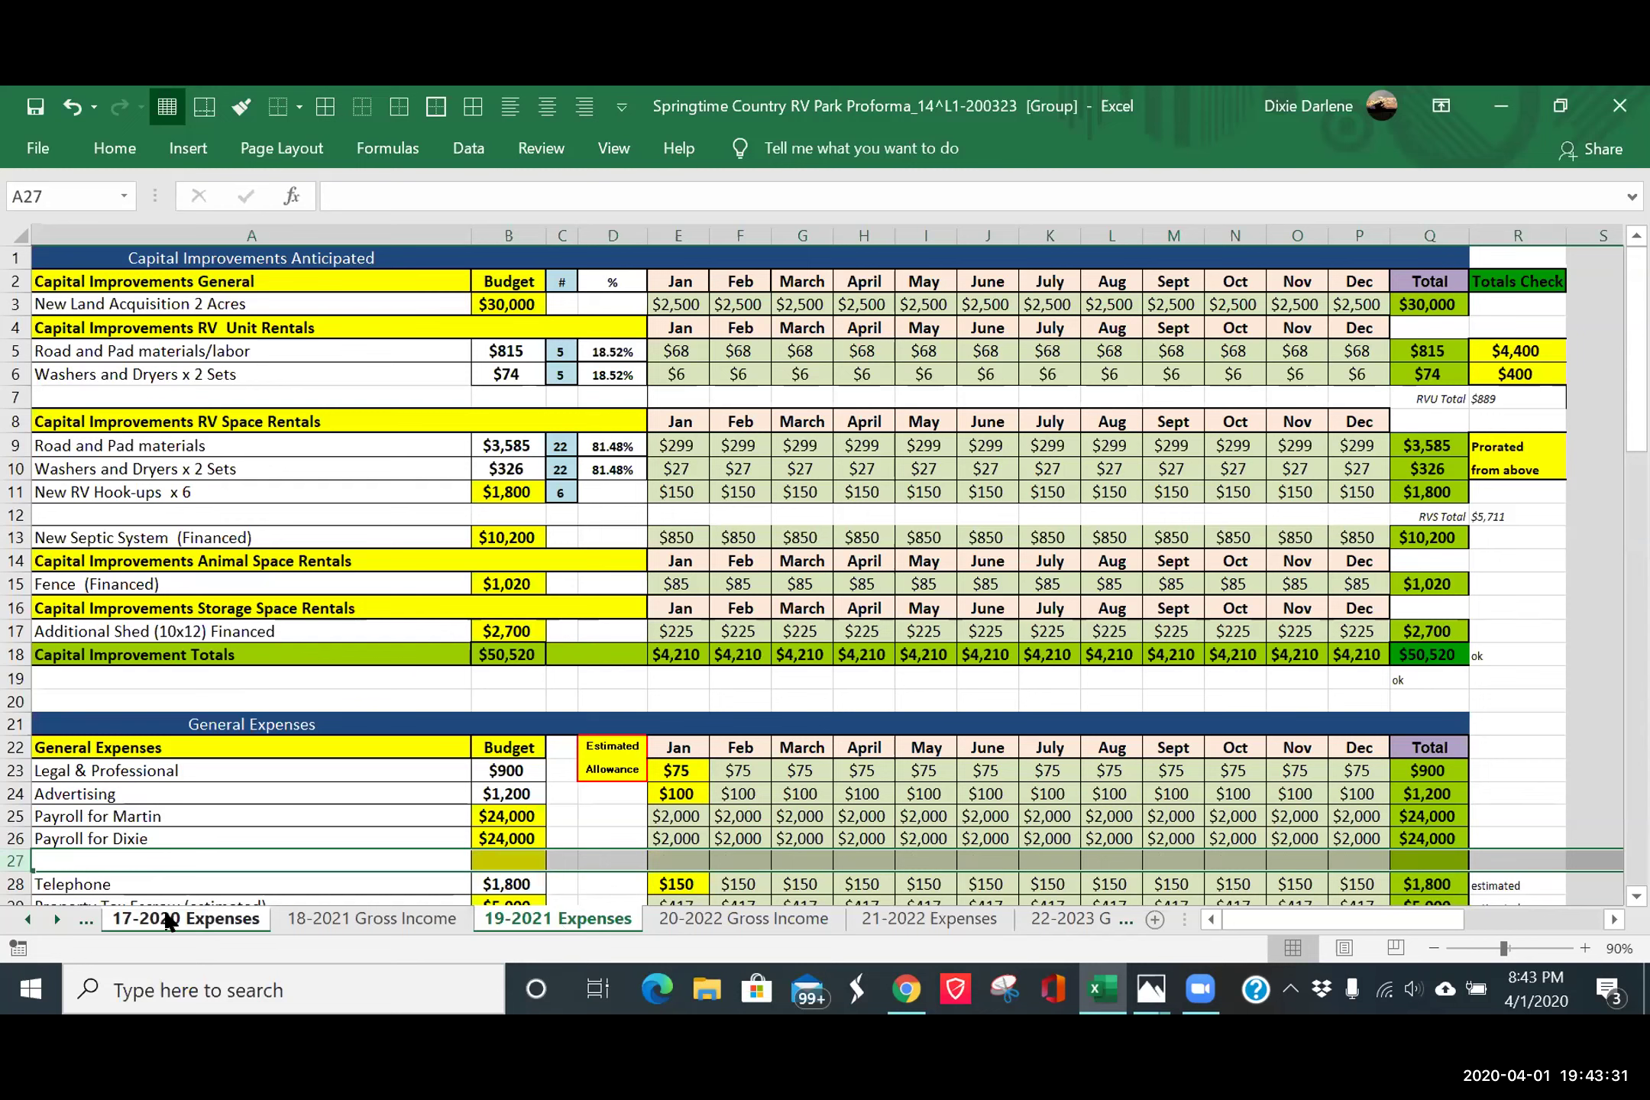
- Label the new General Expenses row in A27 "Tractor Monthly Payment"
click(91, 861)
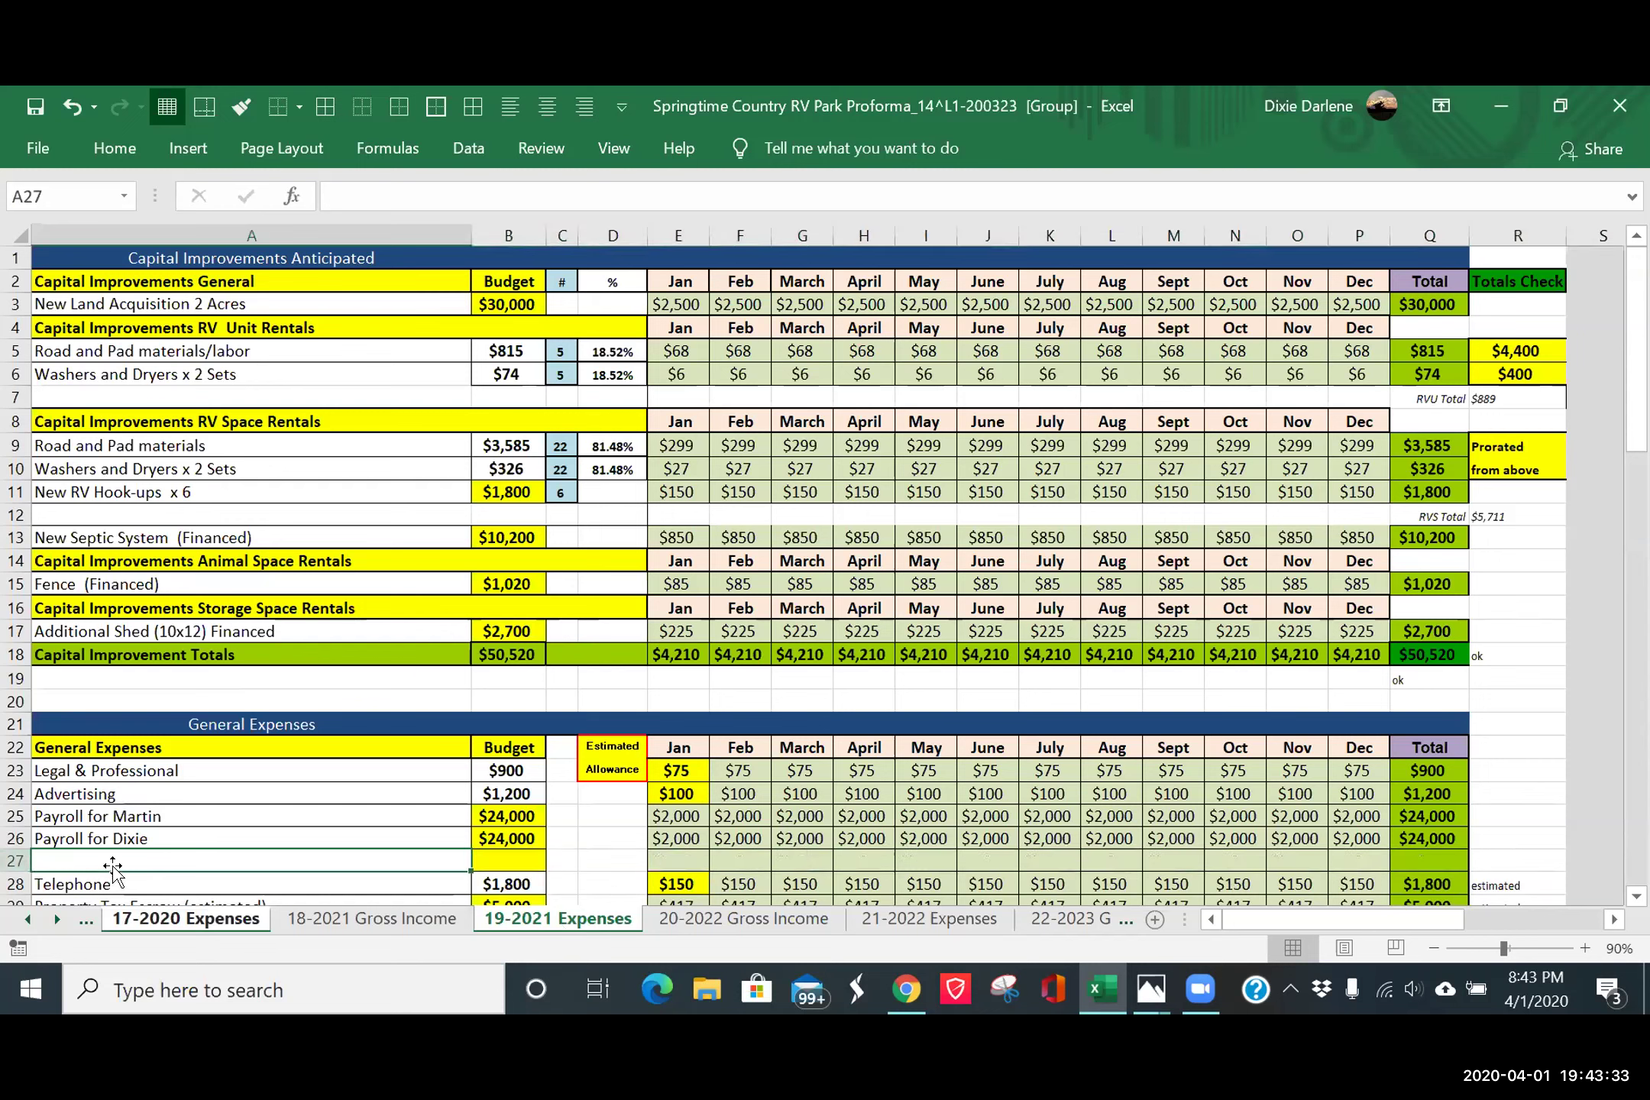
text(Trac)
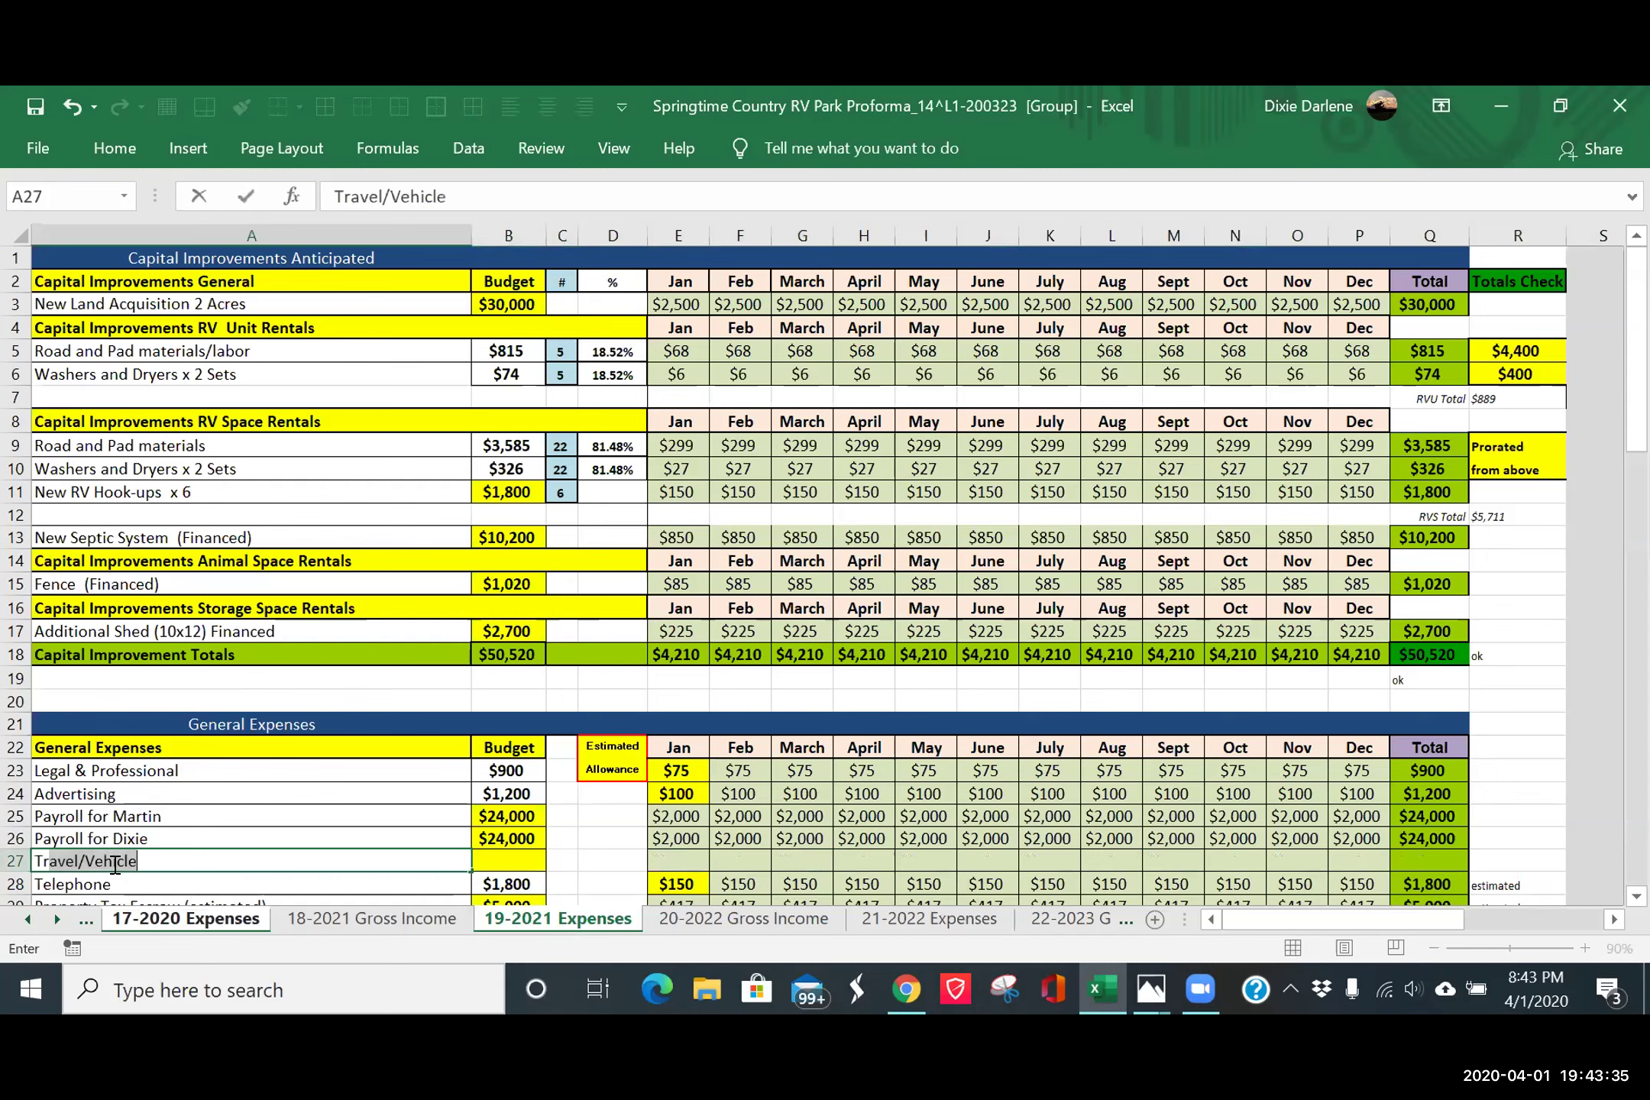
text(to)
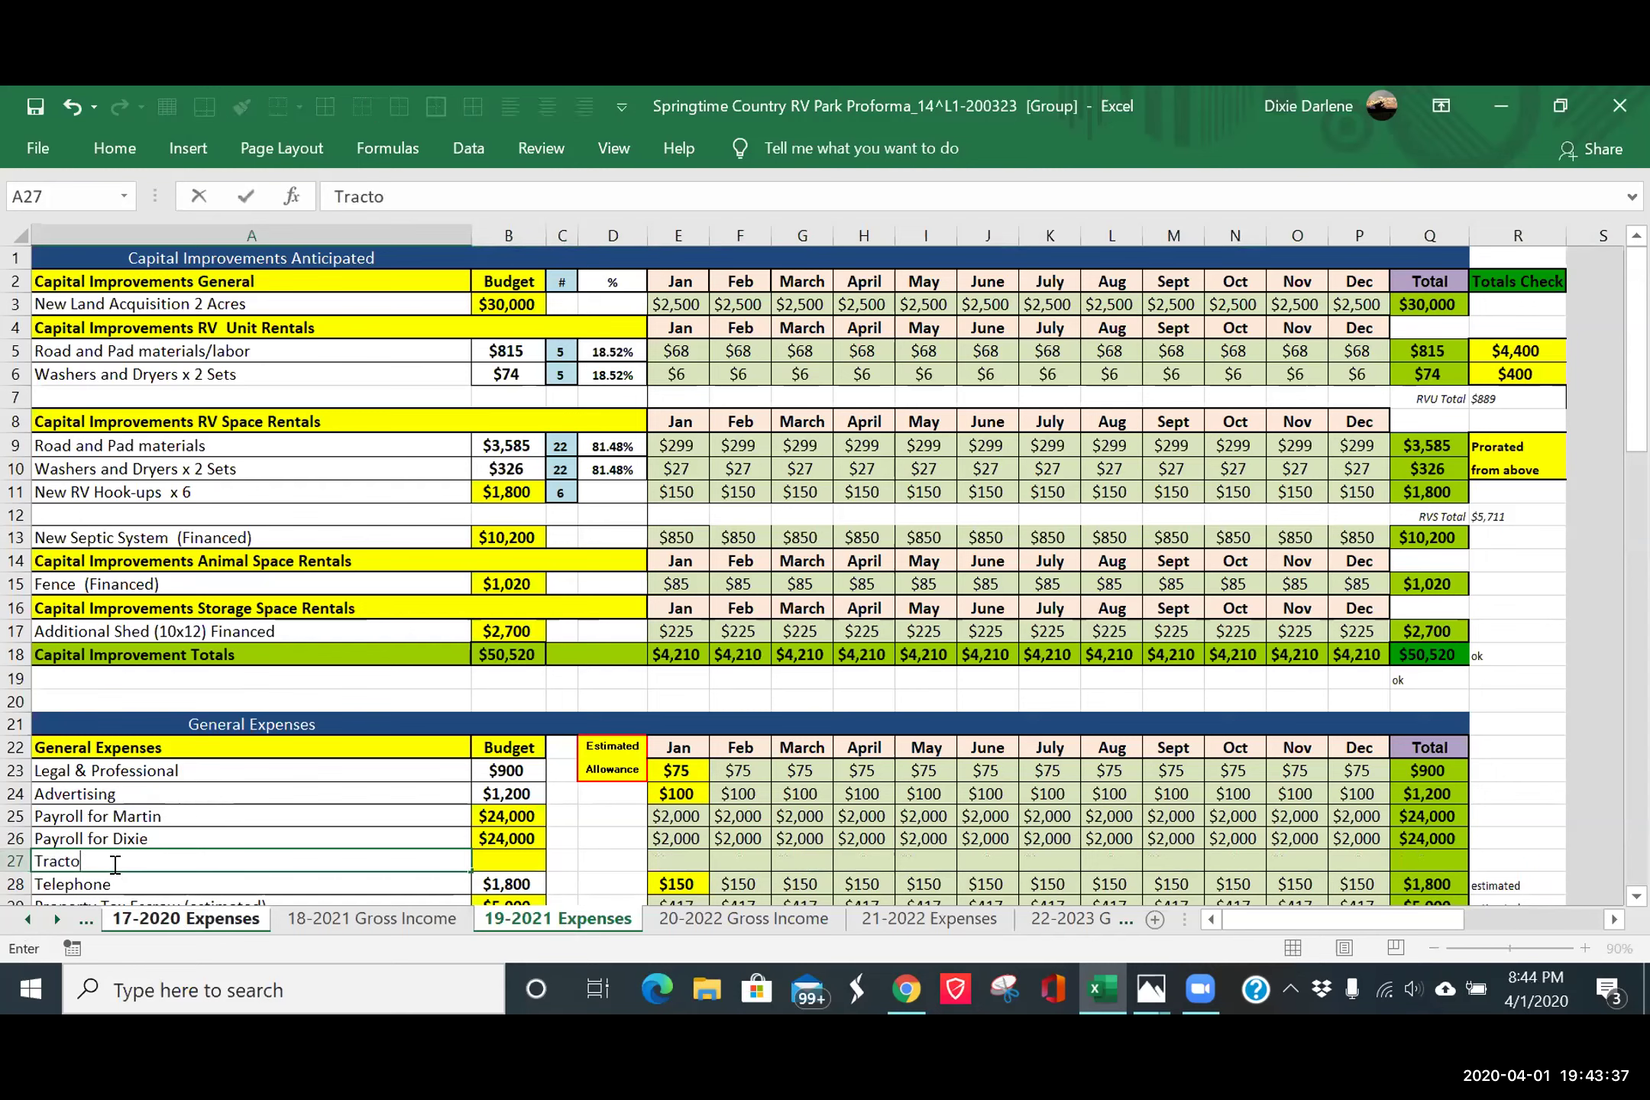
text(r Monthly Pa)
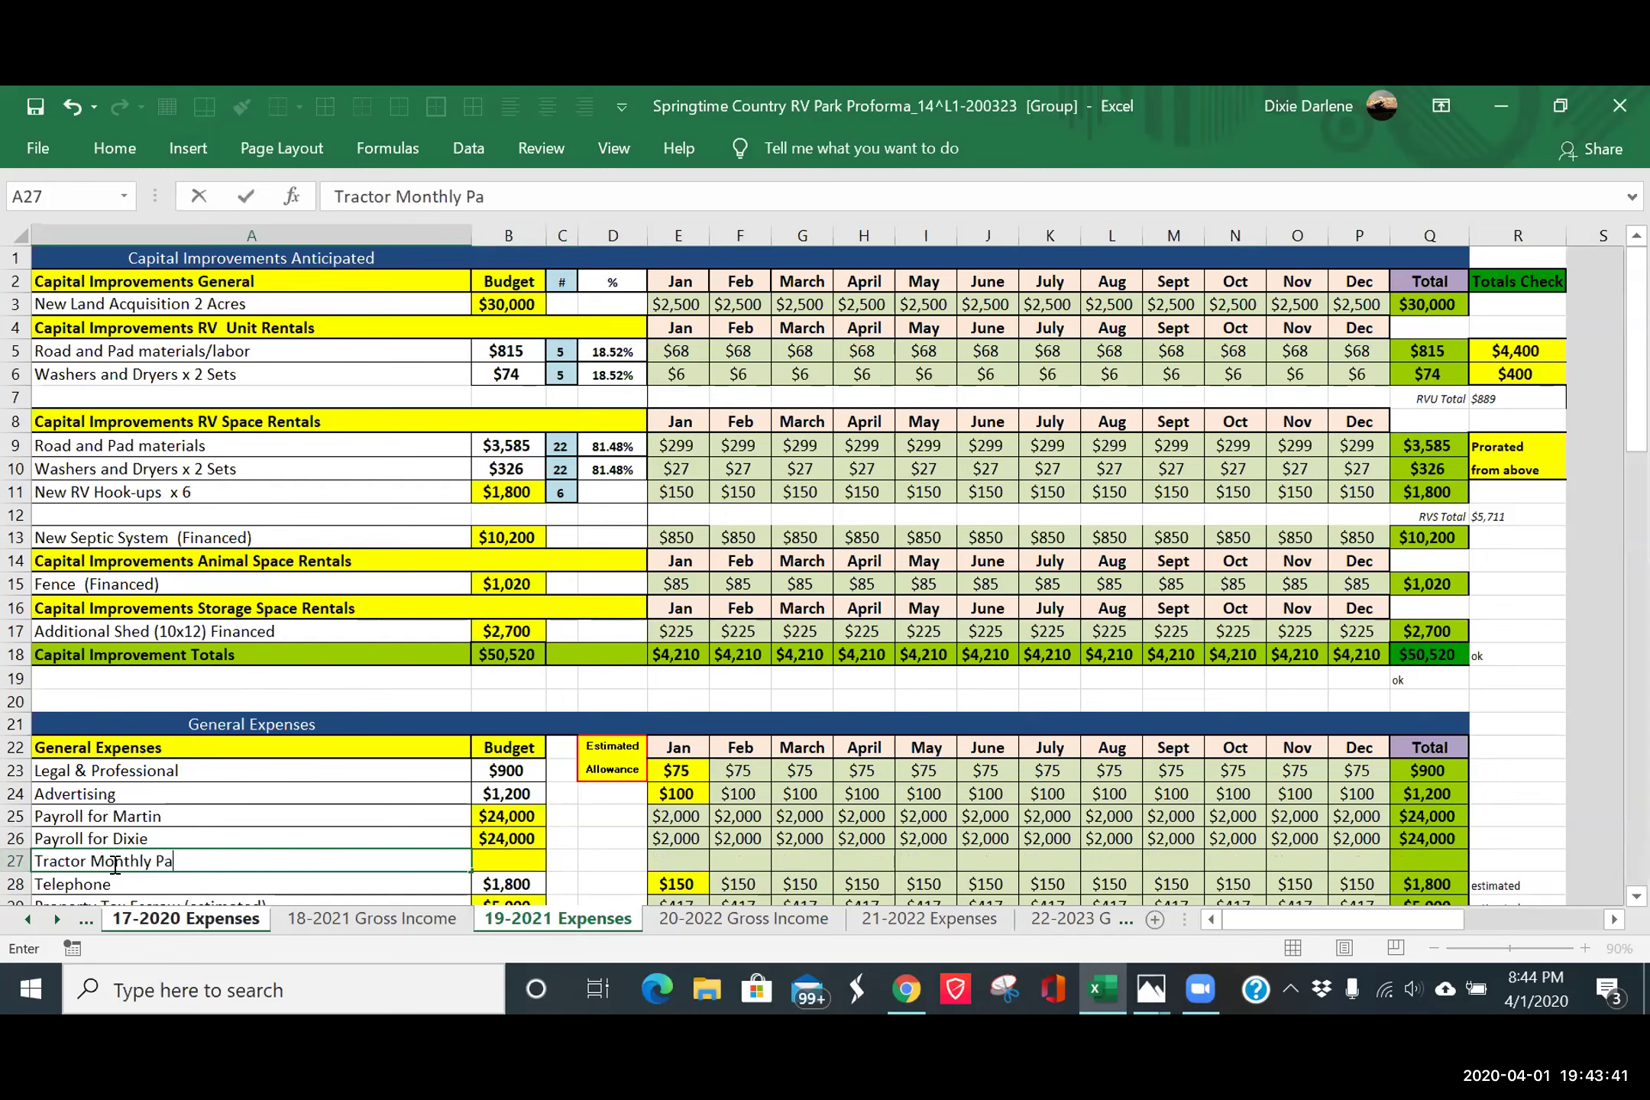
text(yment)
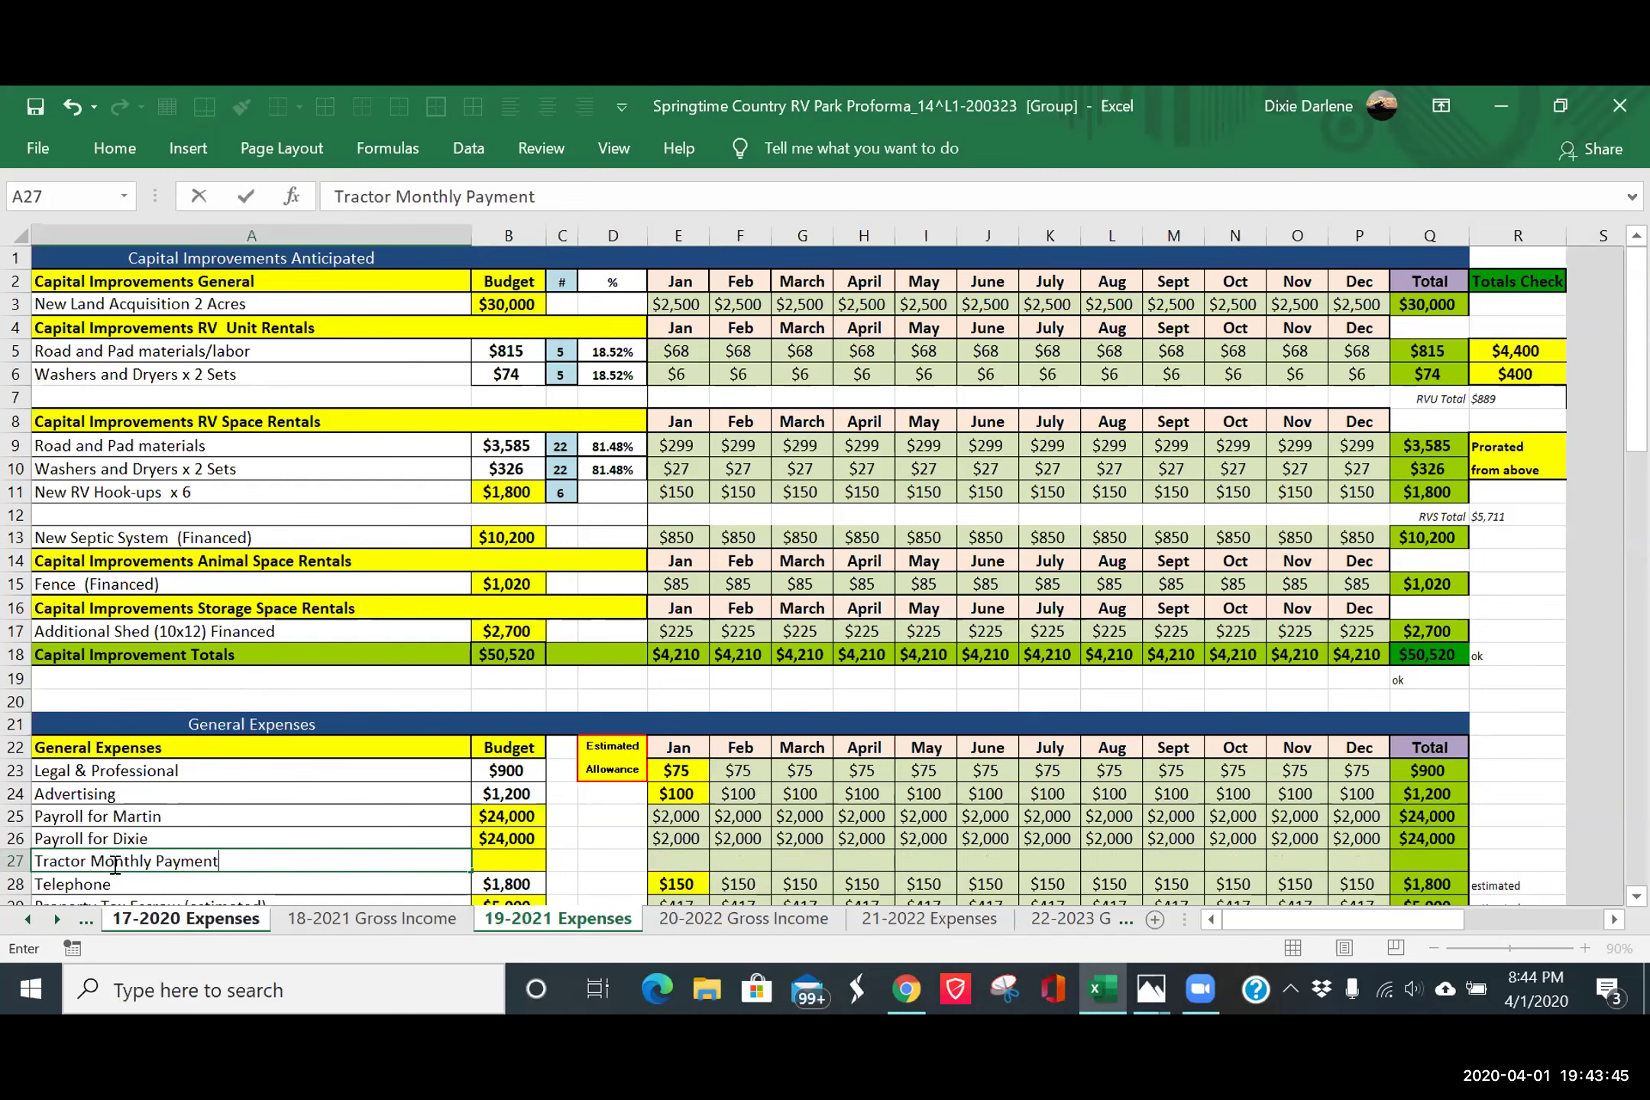
click(612, 860)
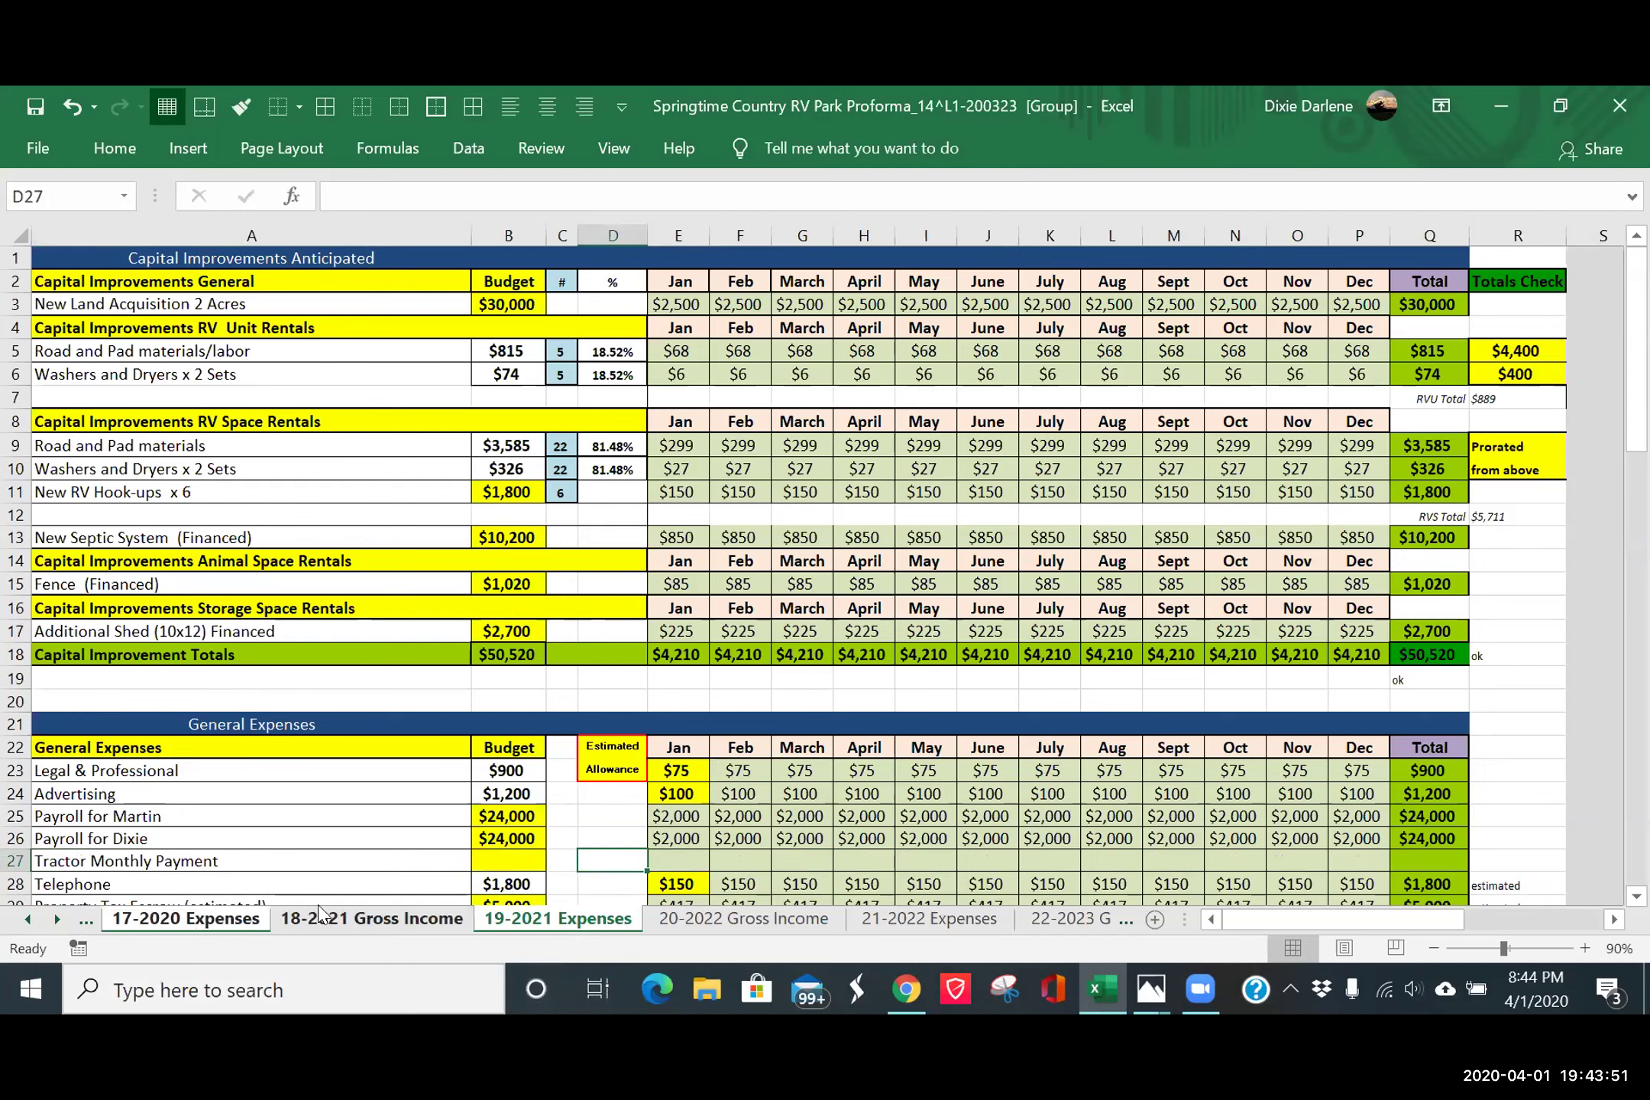
- Enter 430 as the January amount of the Tractor Monthly Payment row in E27
click(671, 861)
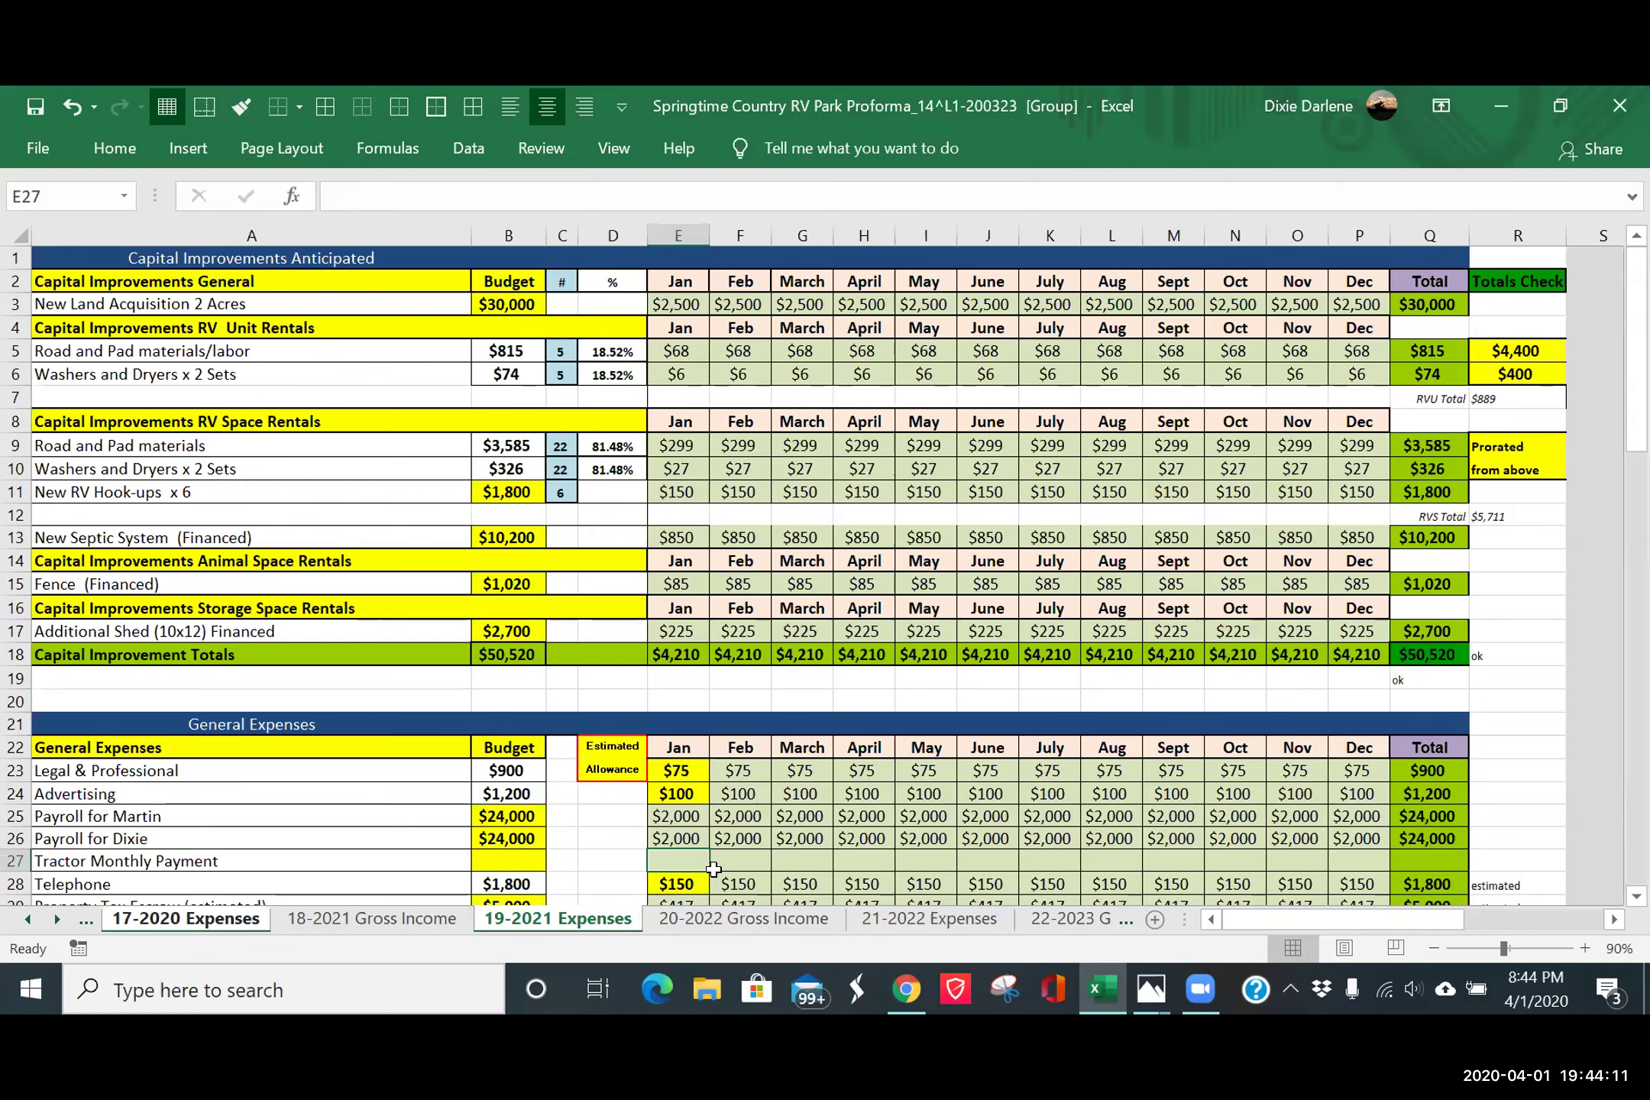
text(430)
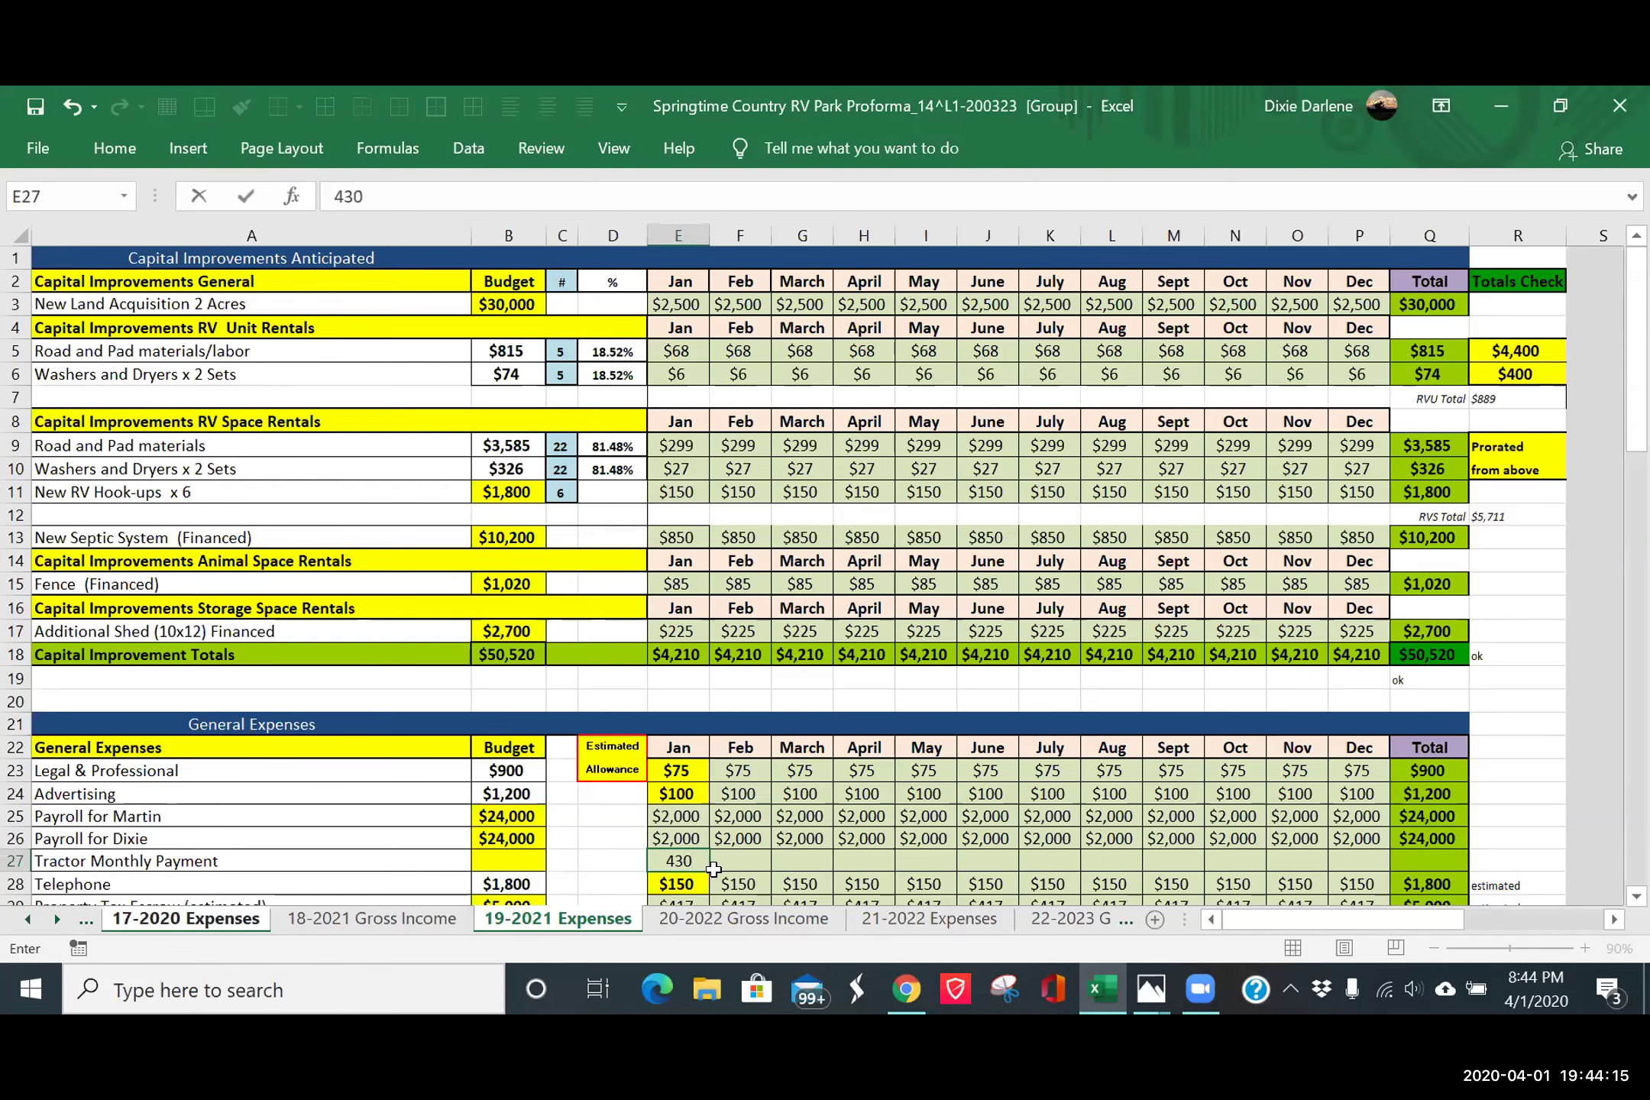
key(Return)
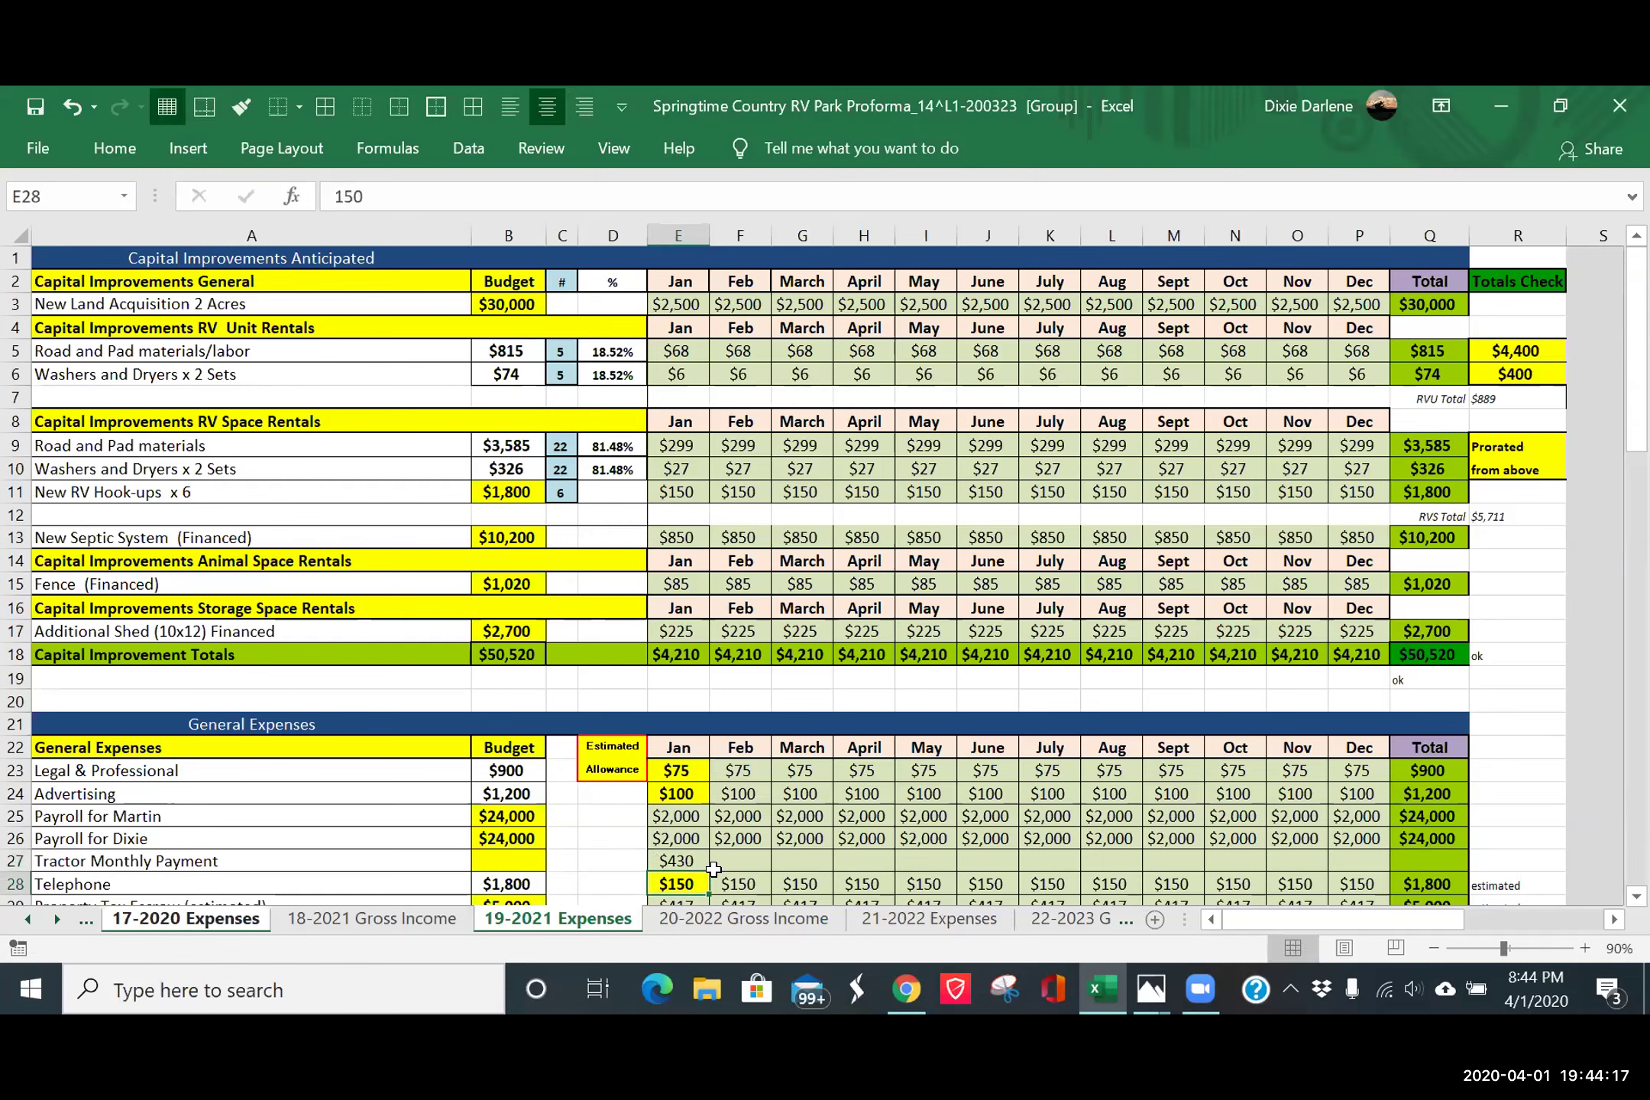
- Link the February tractor payment to January with =E27 in F27 and fill the formula across through December
click(739, 860)
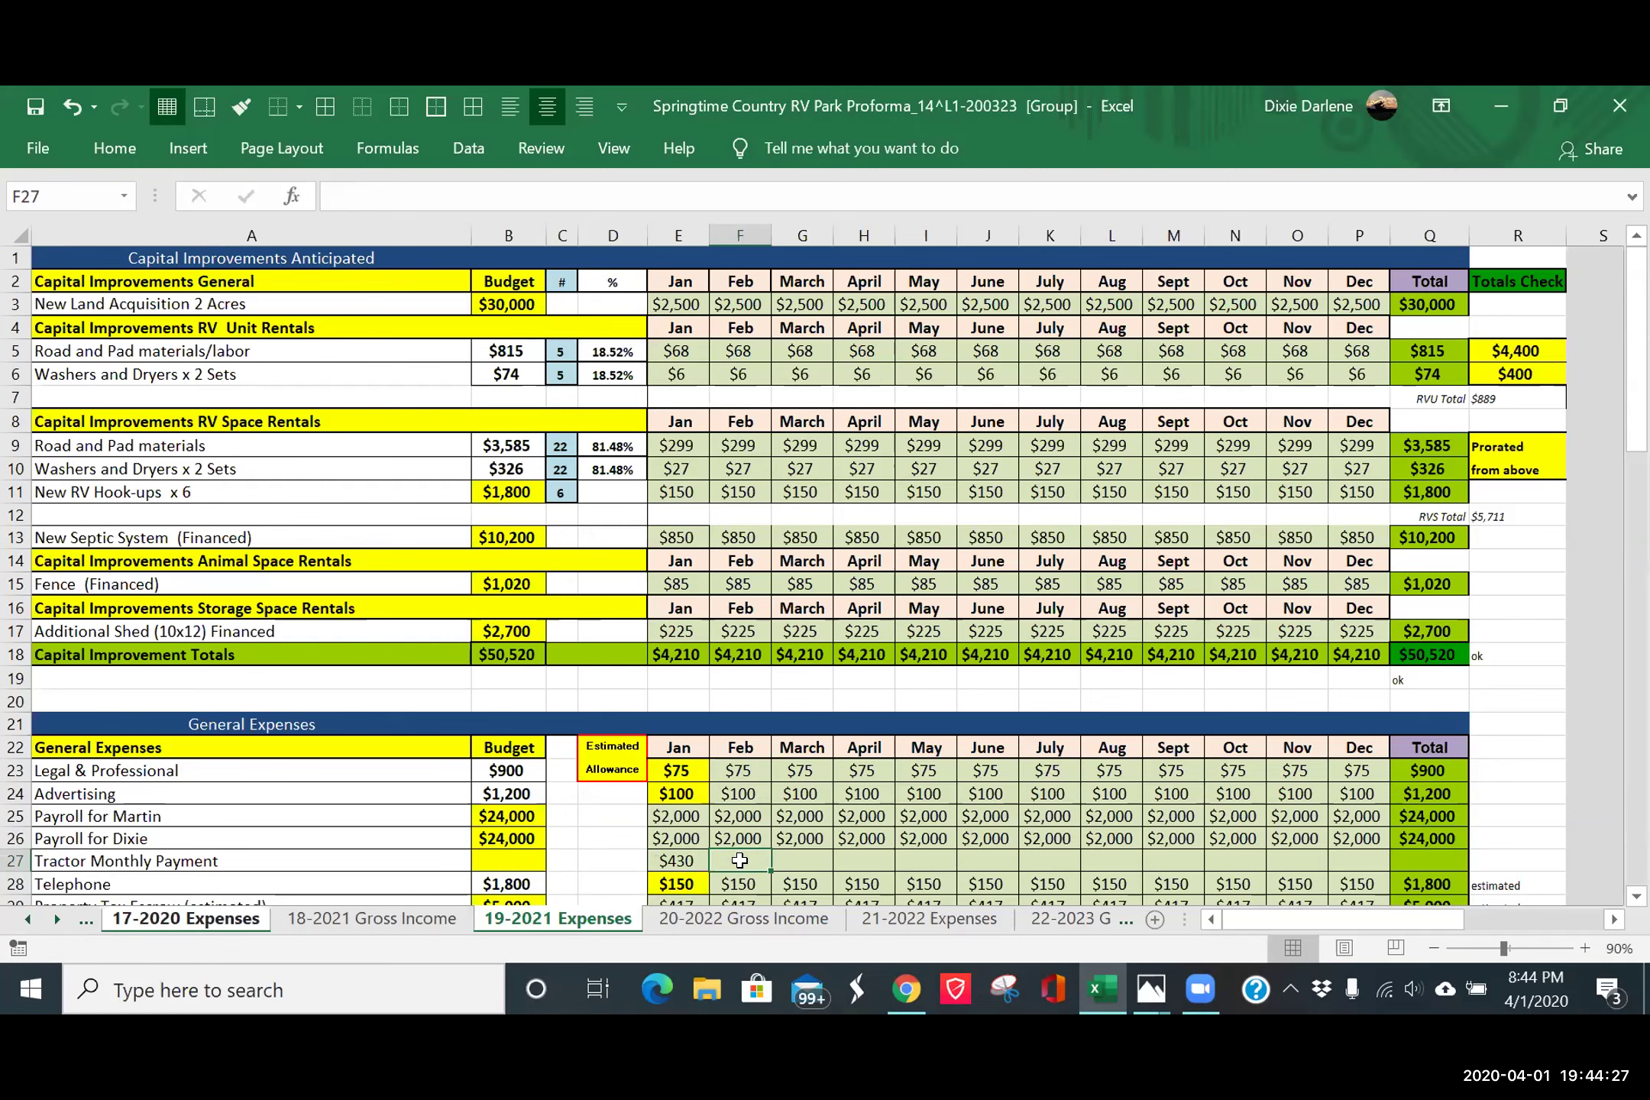
text(=)
key(Left)
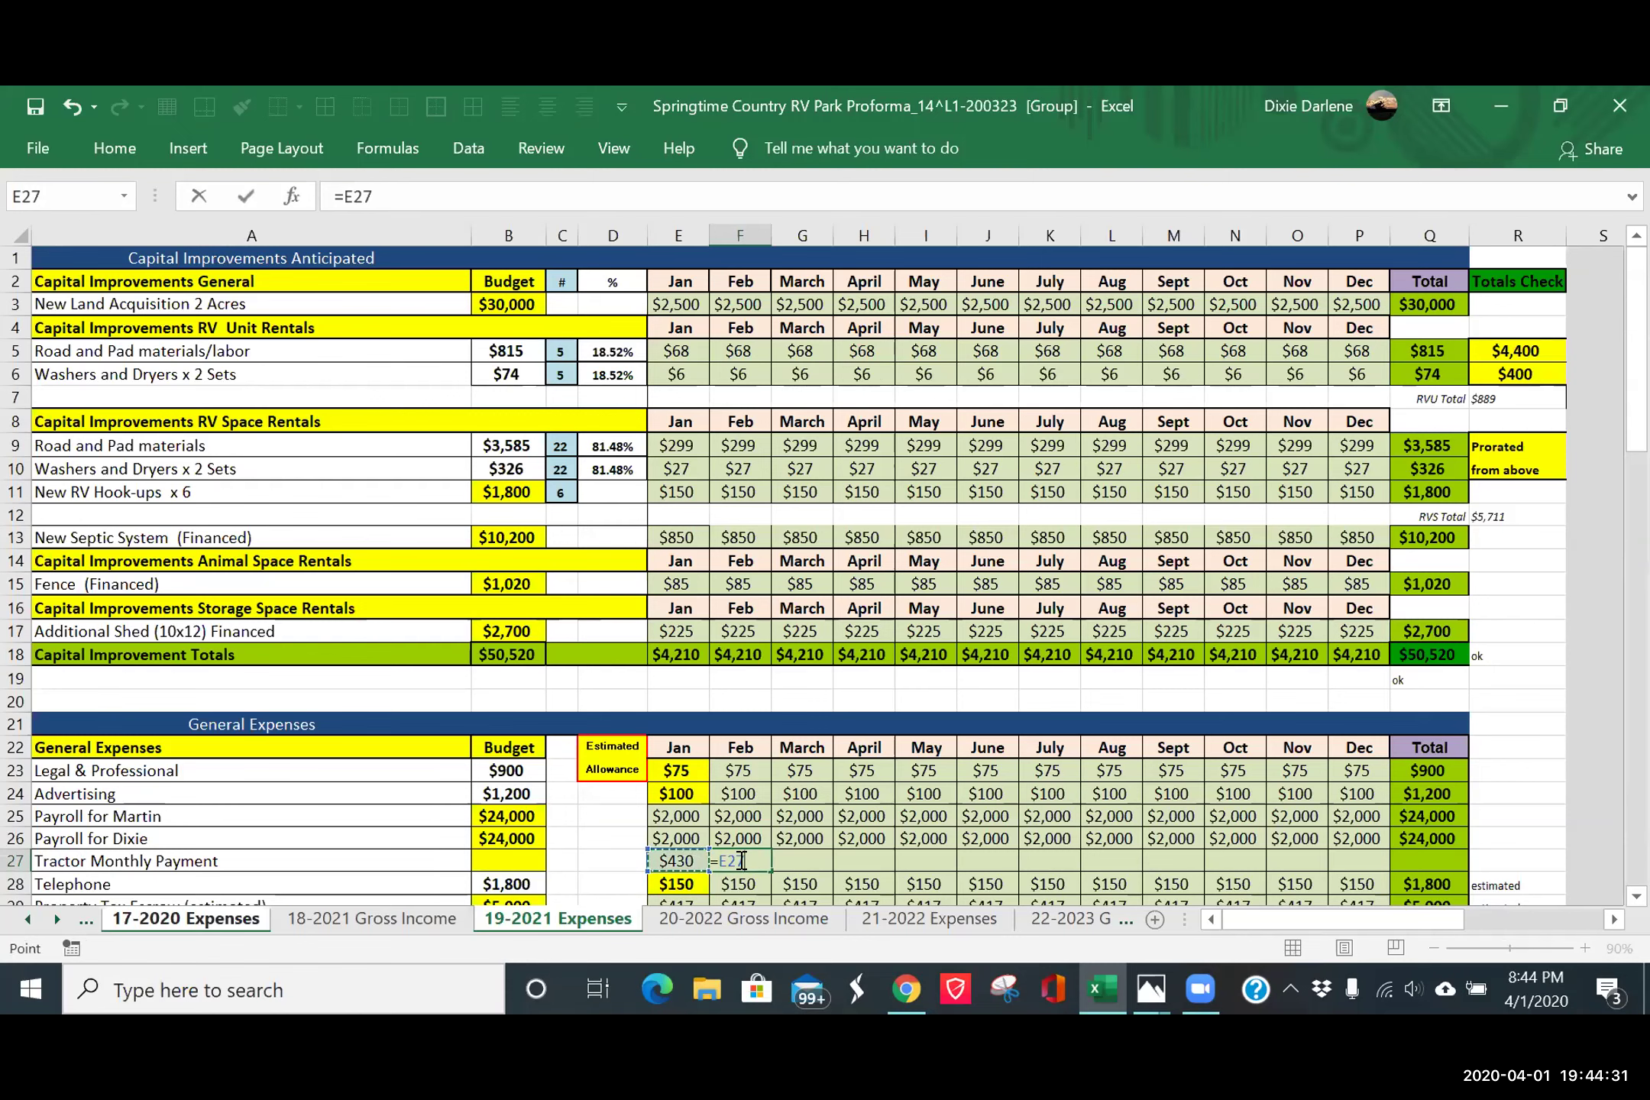
key(Return)
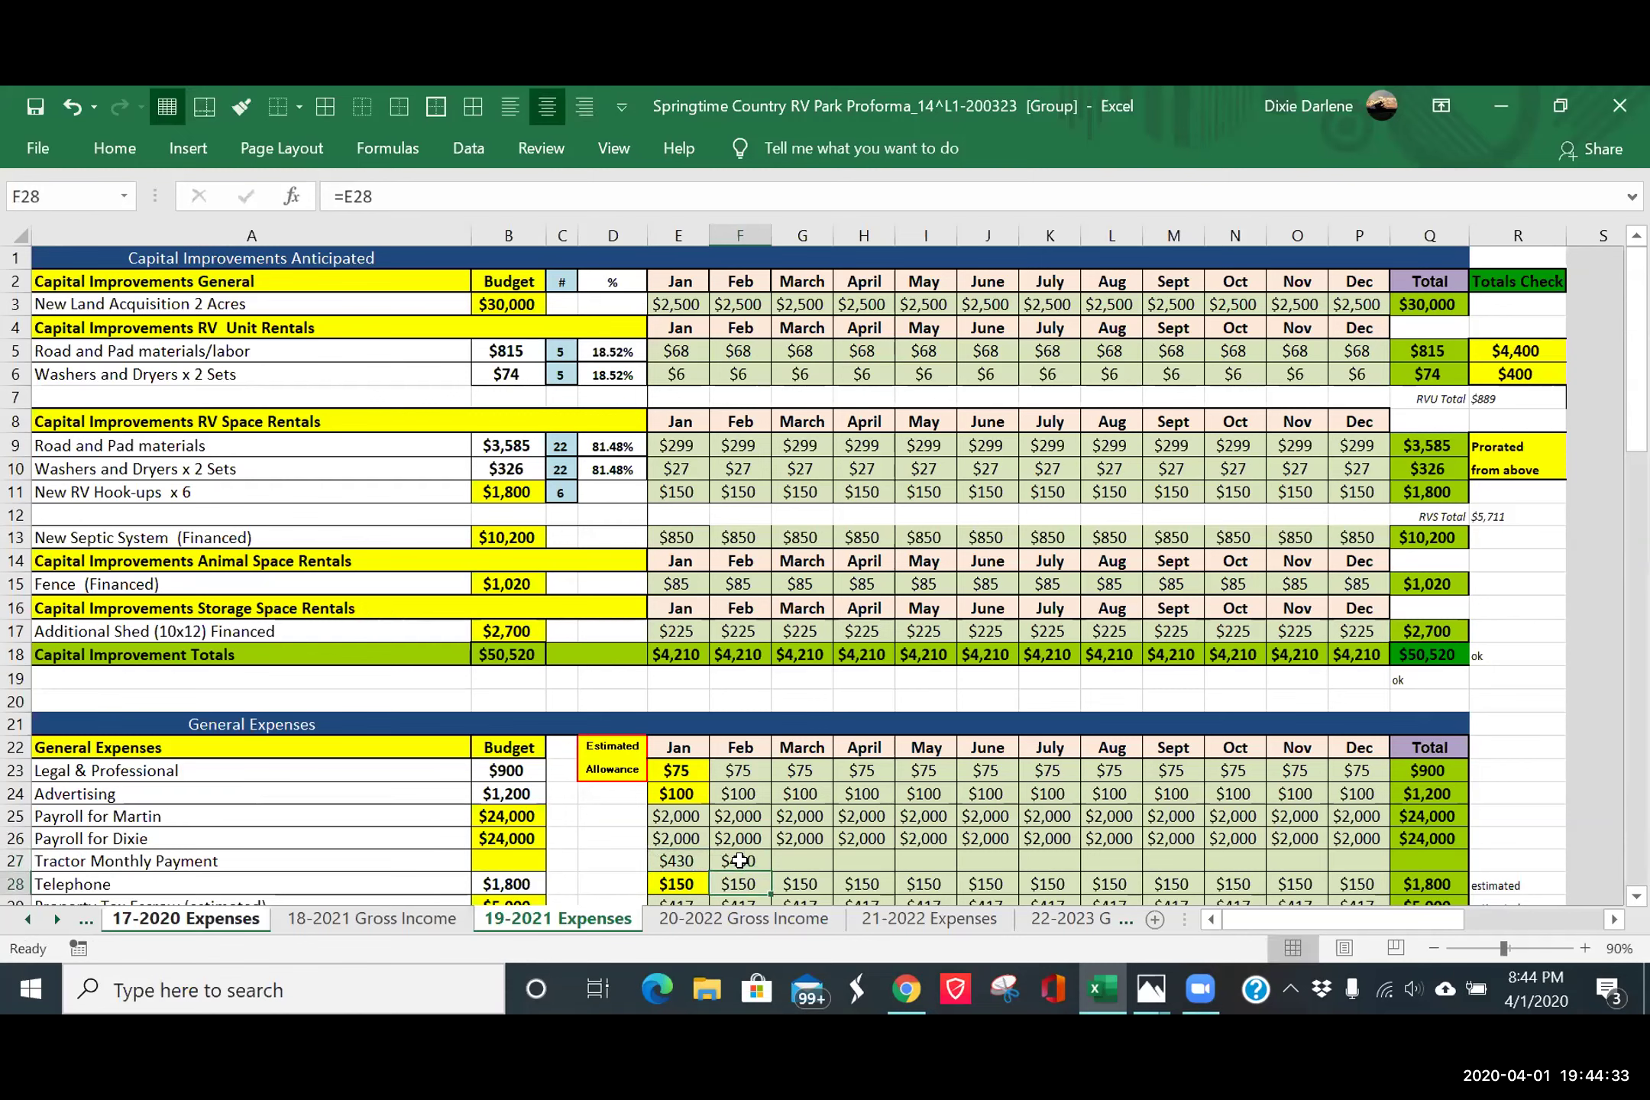
click(740, 861)
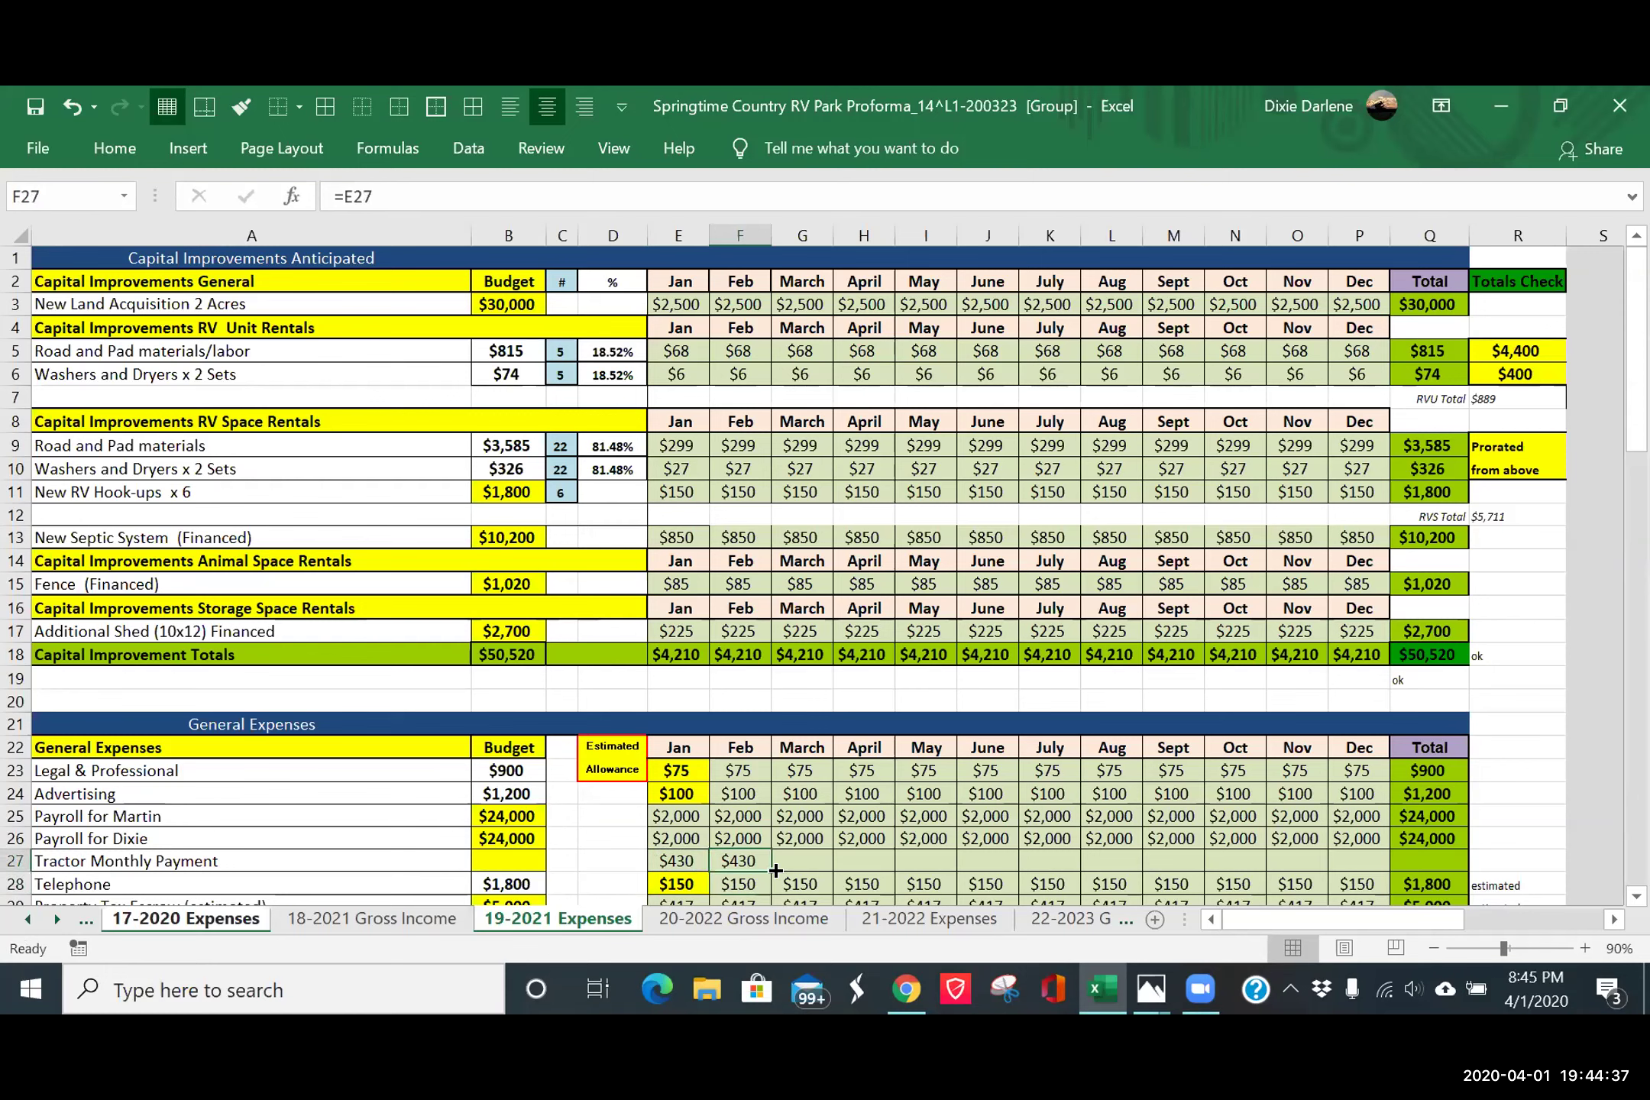
drag(769, 868, 1389, 871)
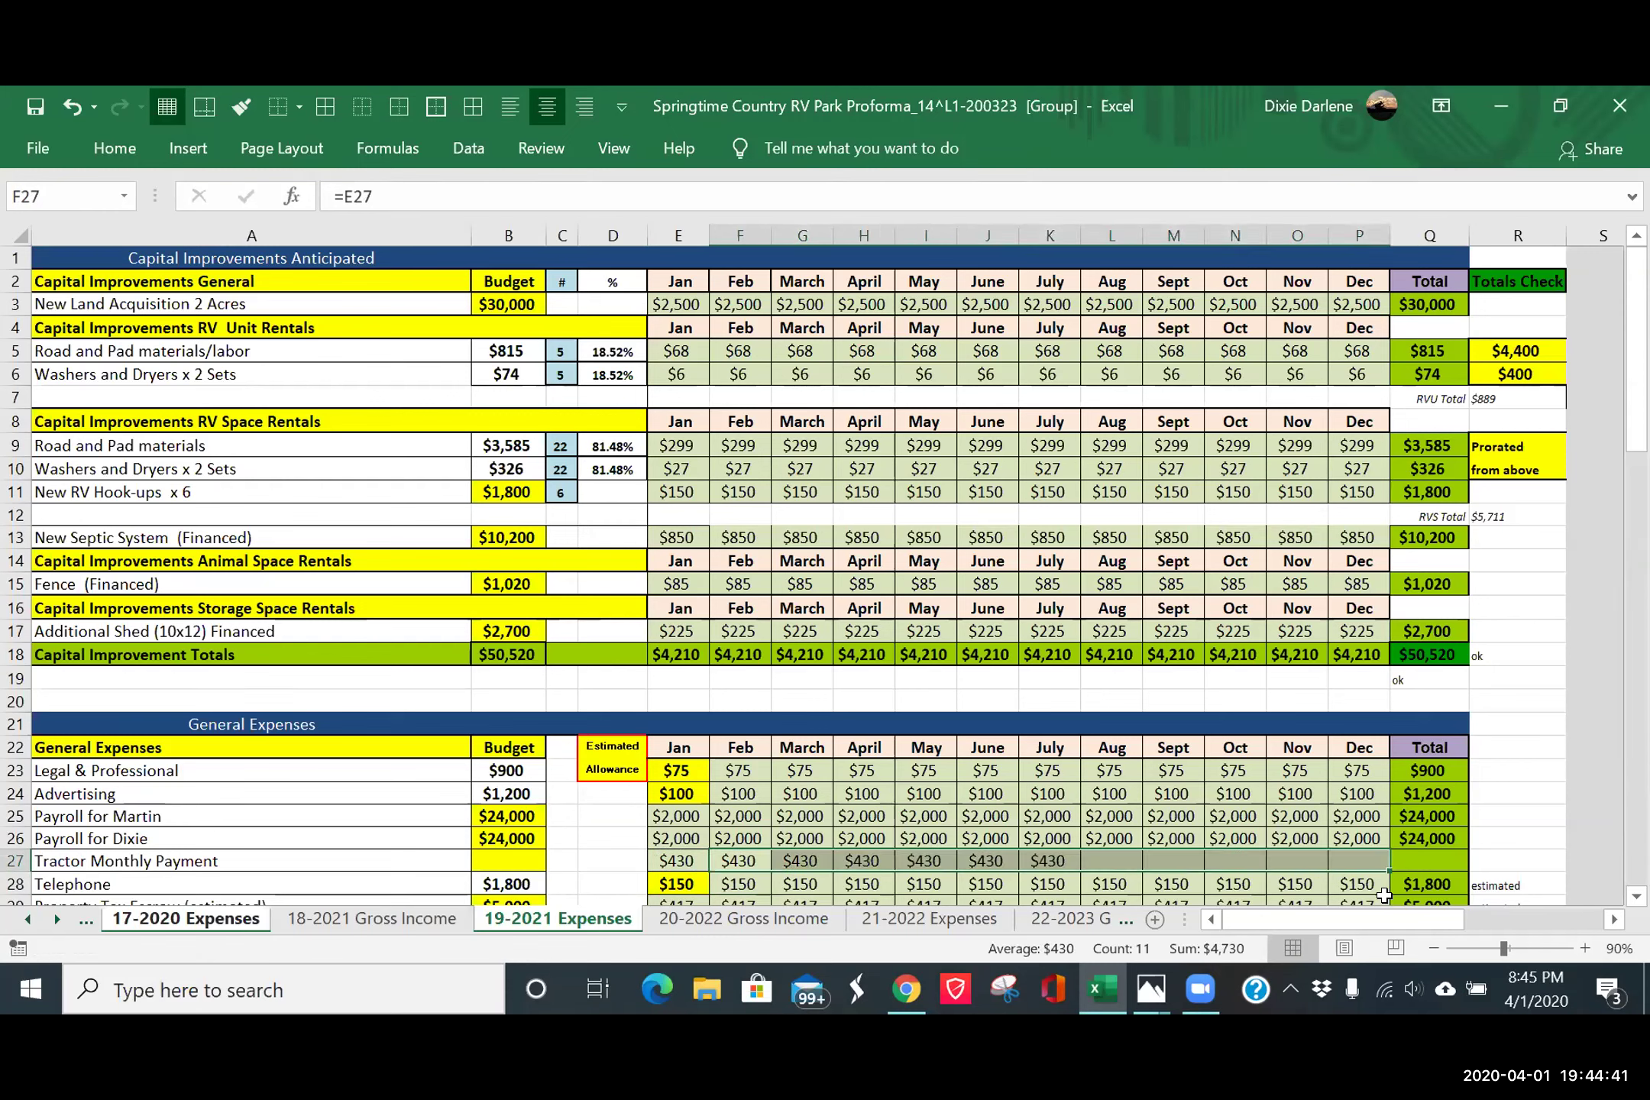
- Copy the cell formatting of the total in Q26 onto Q27 in the Tractor Monthly Payment row
click(1431, 841)
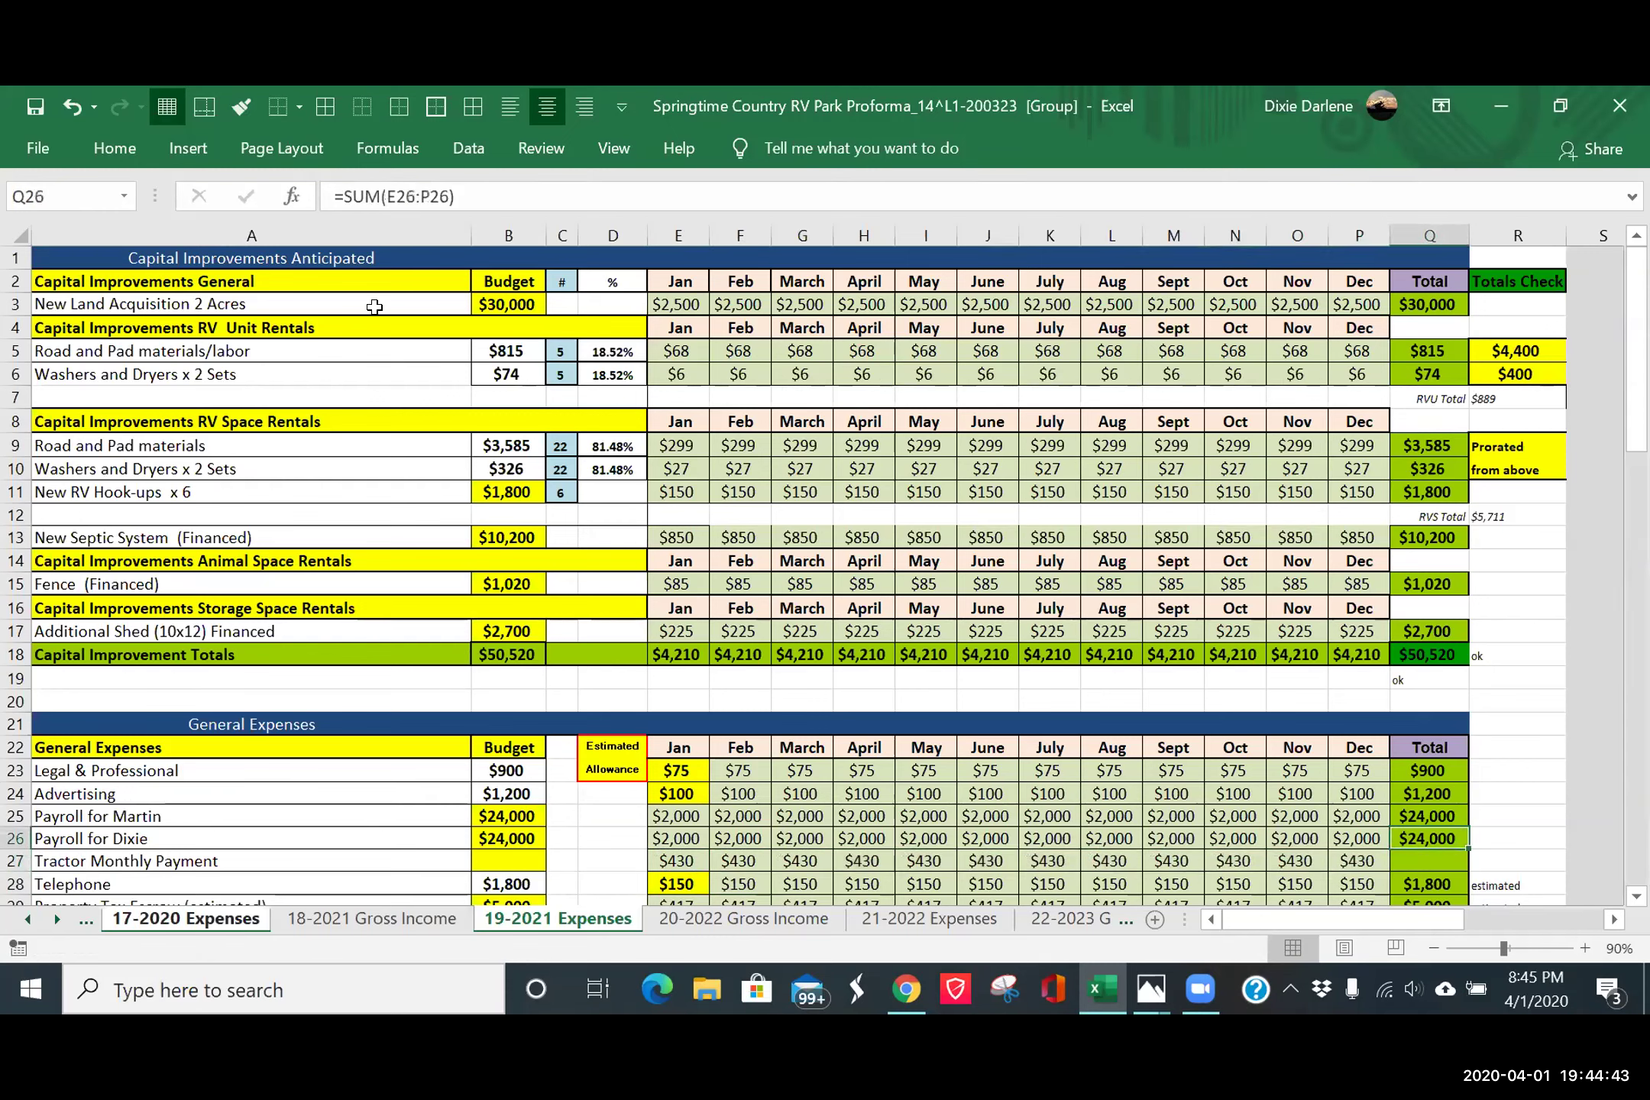
click(249, 99)
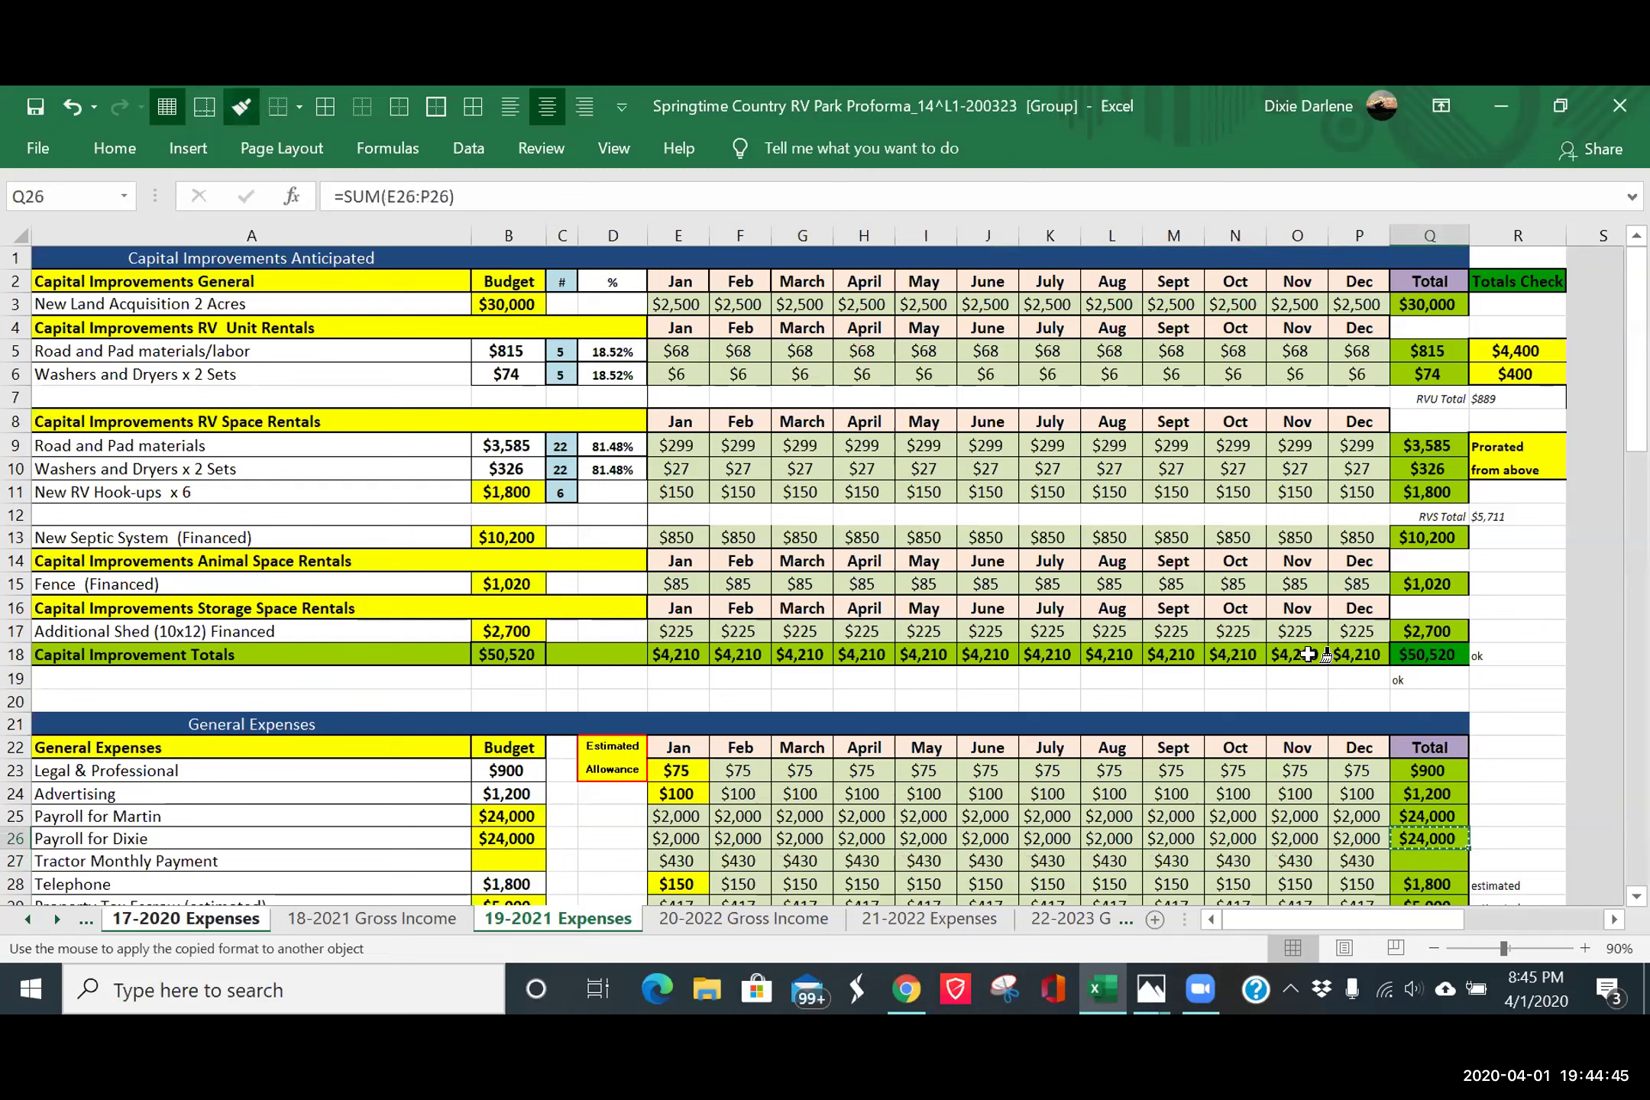
click(1424, 859)
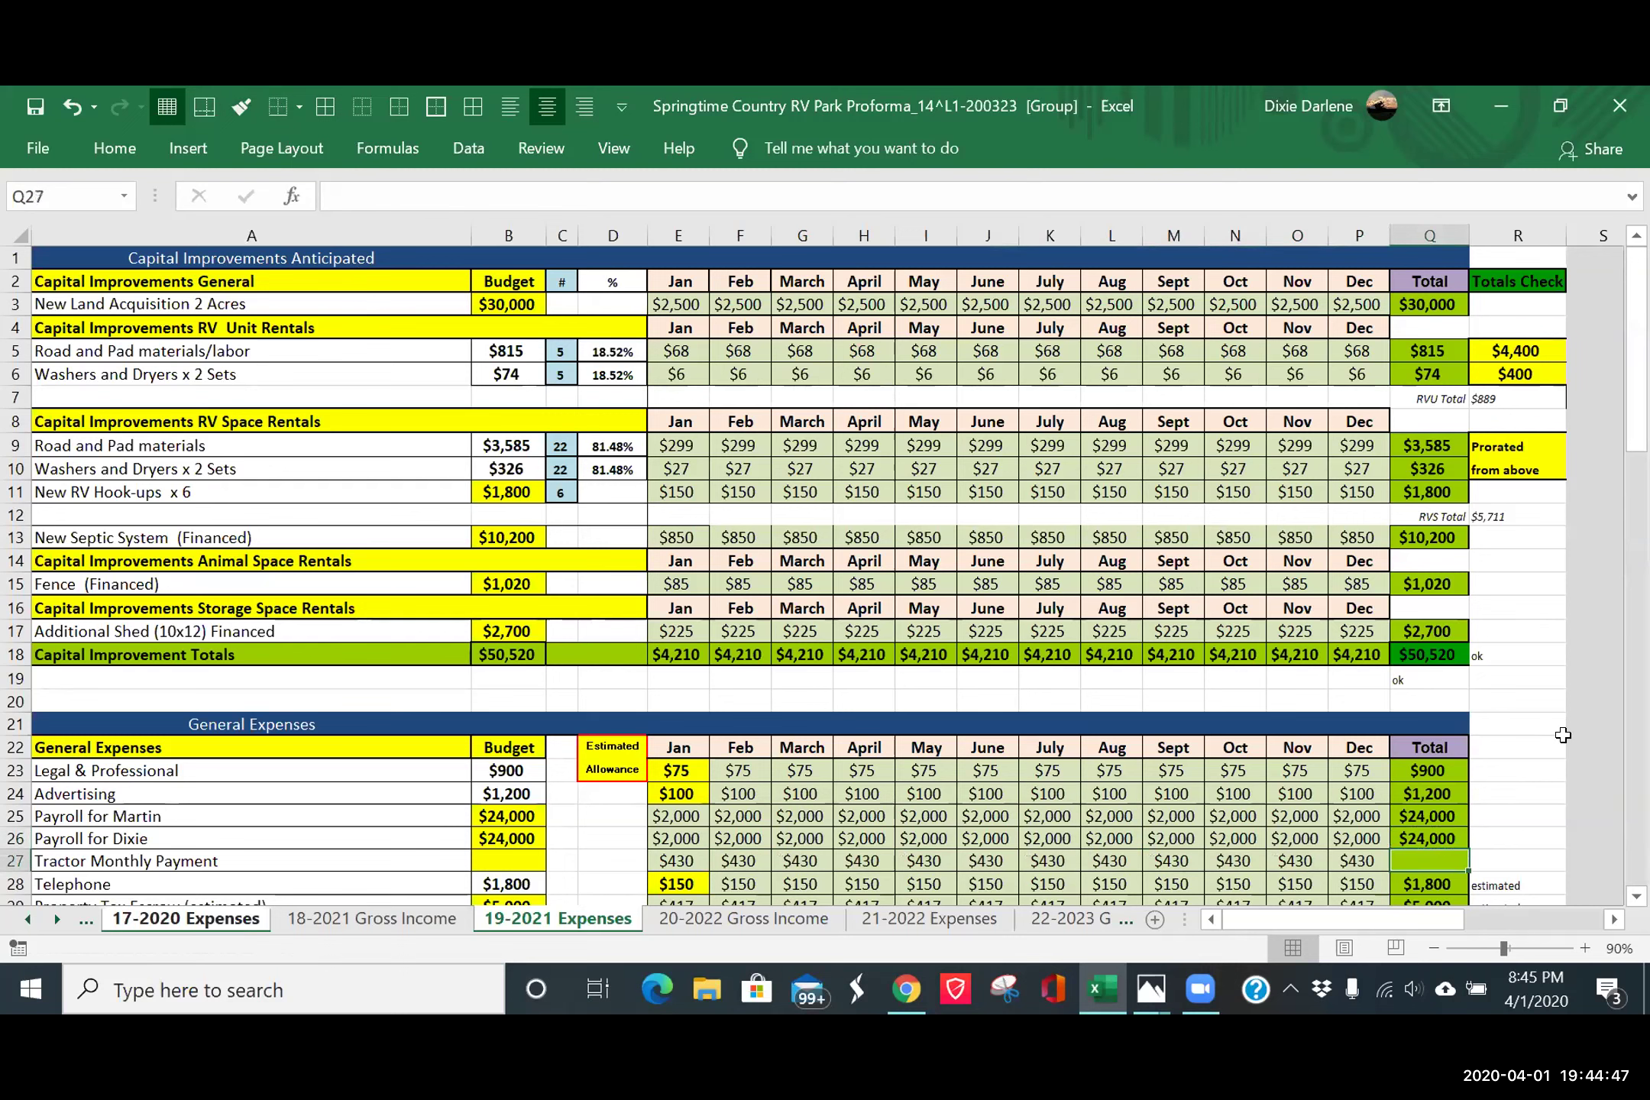
key(Return)
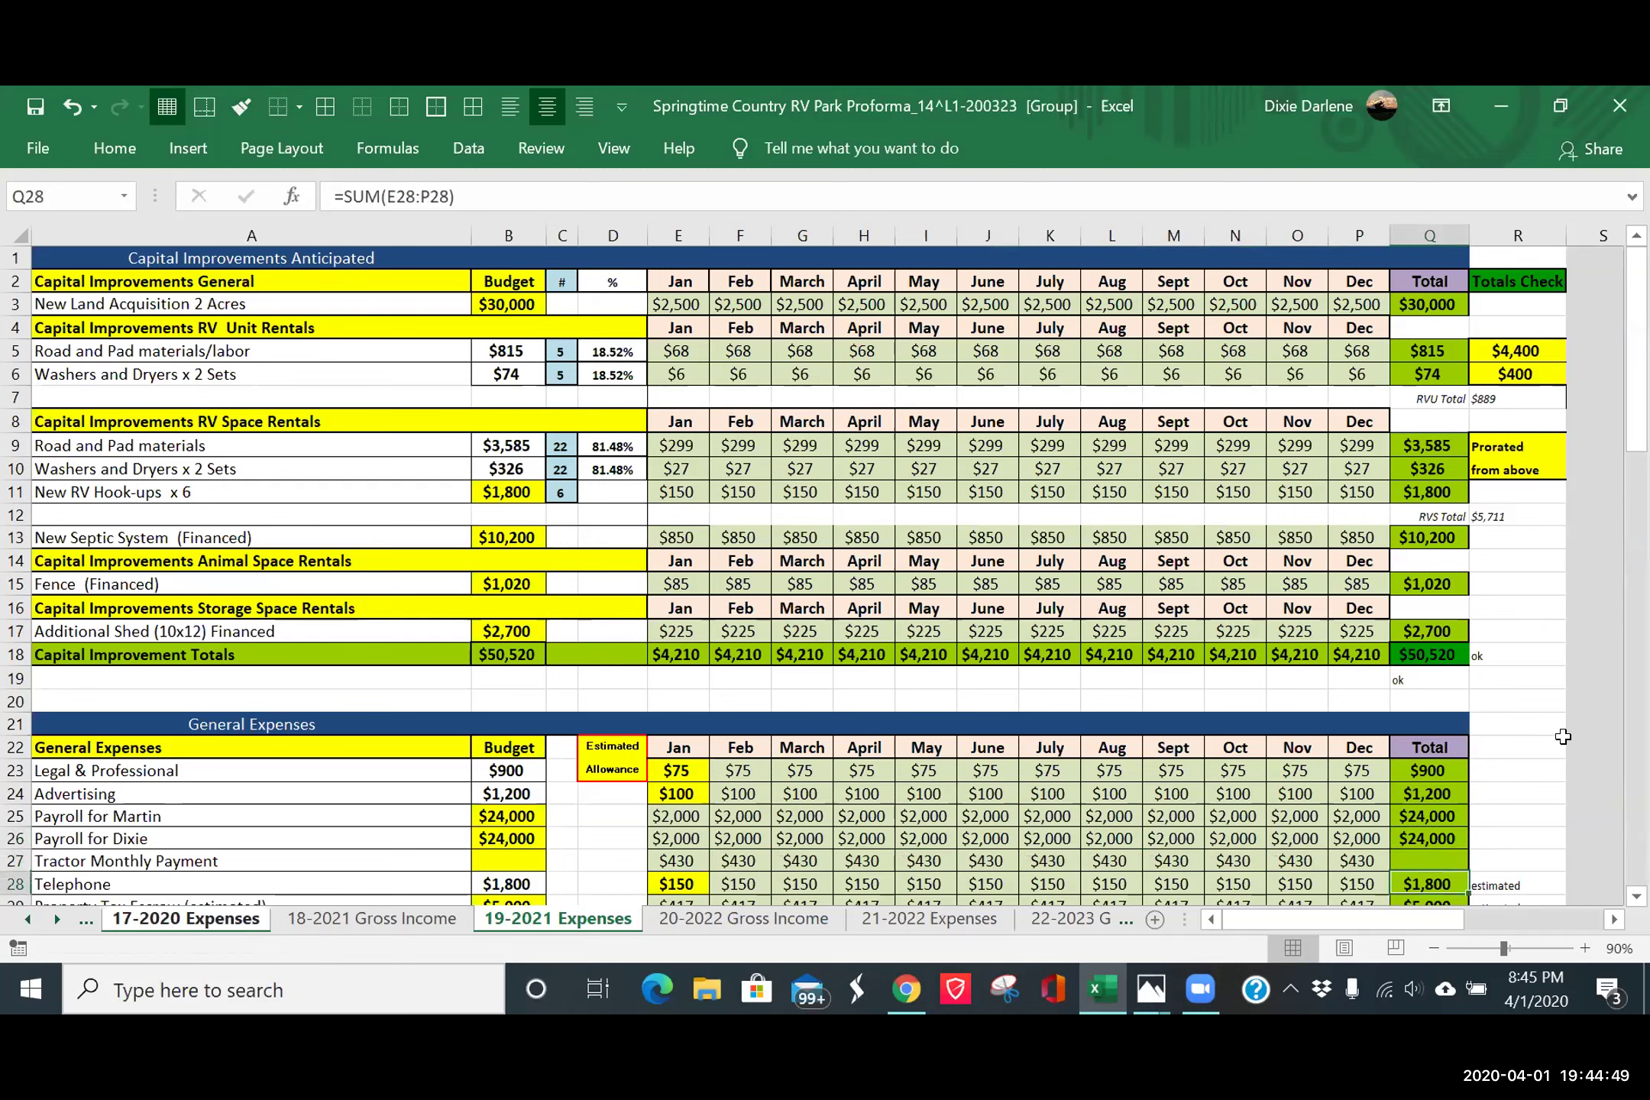
- Fill the row total formula from Q26 down into Q27 for the Tractor Monthly Payment
click(1439, 837)
drag(1467, 849, 1463, 867)
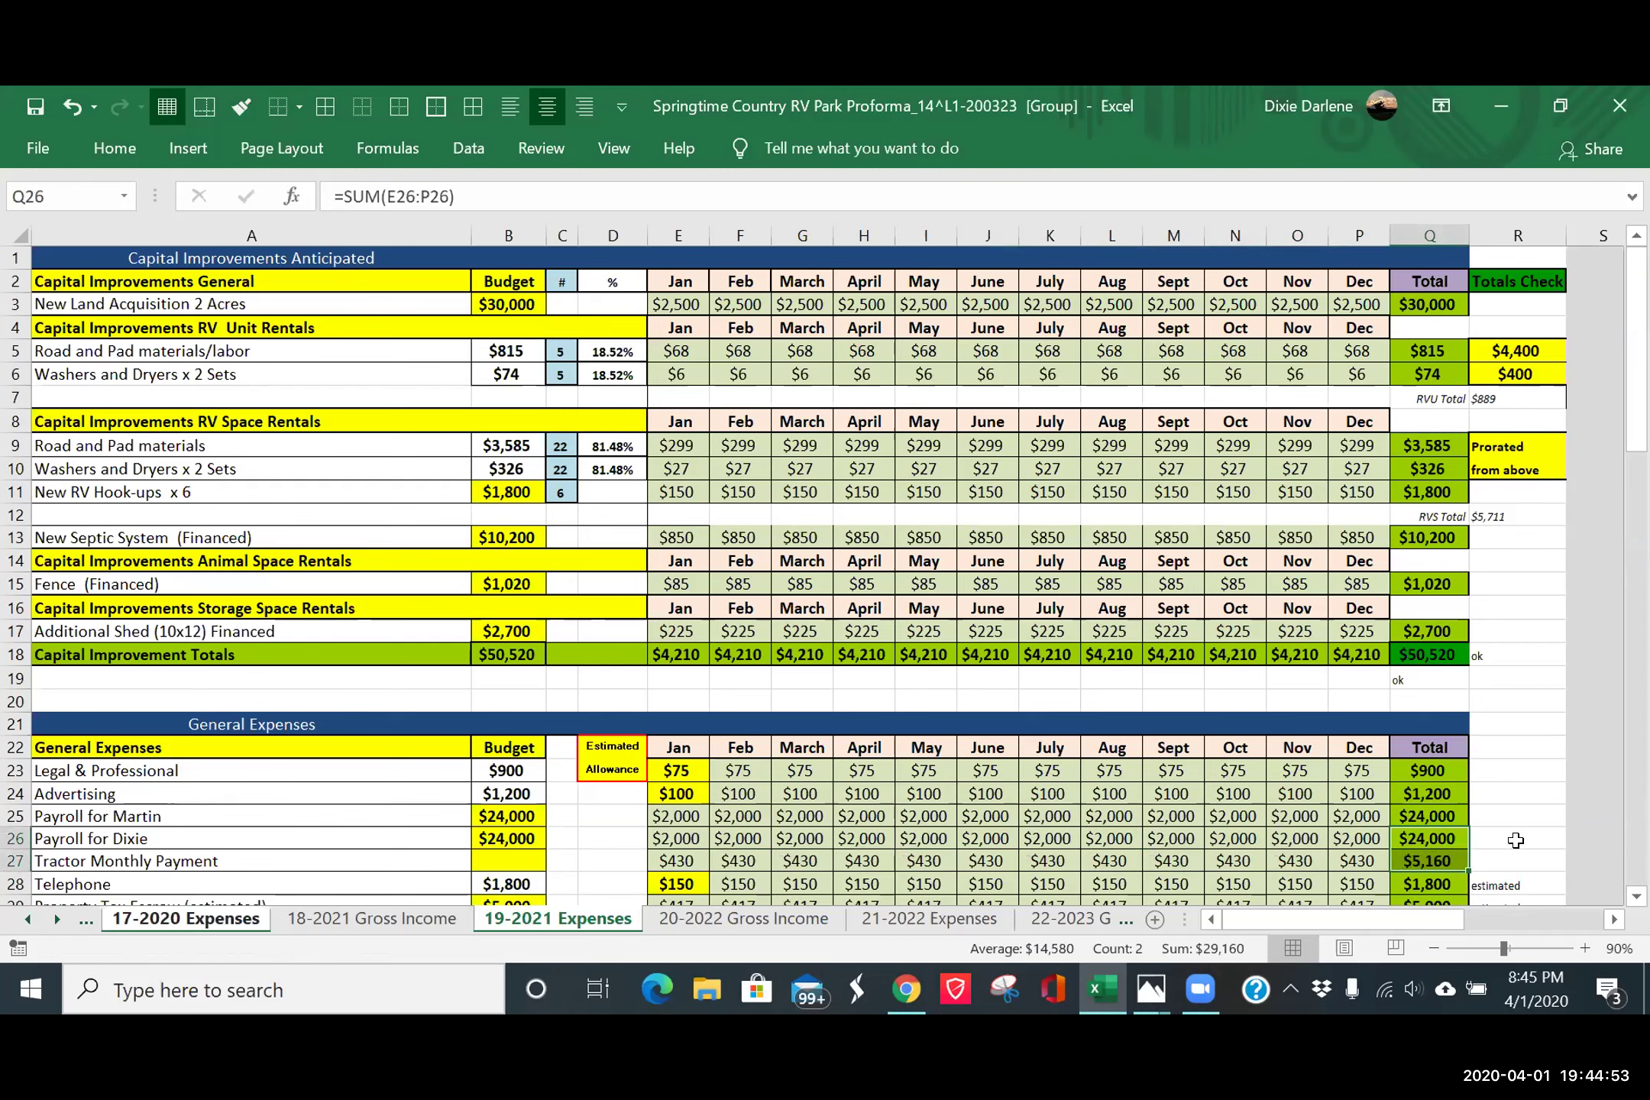
click(1514, 851)
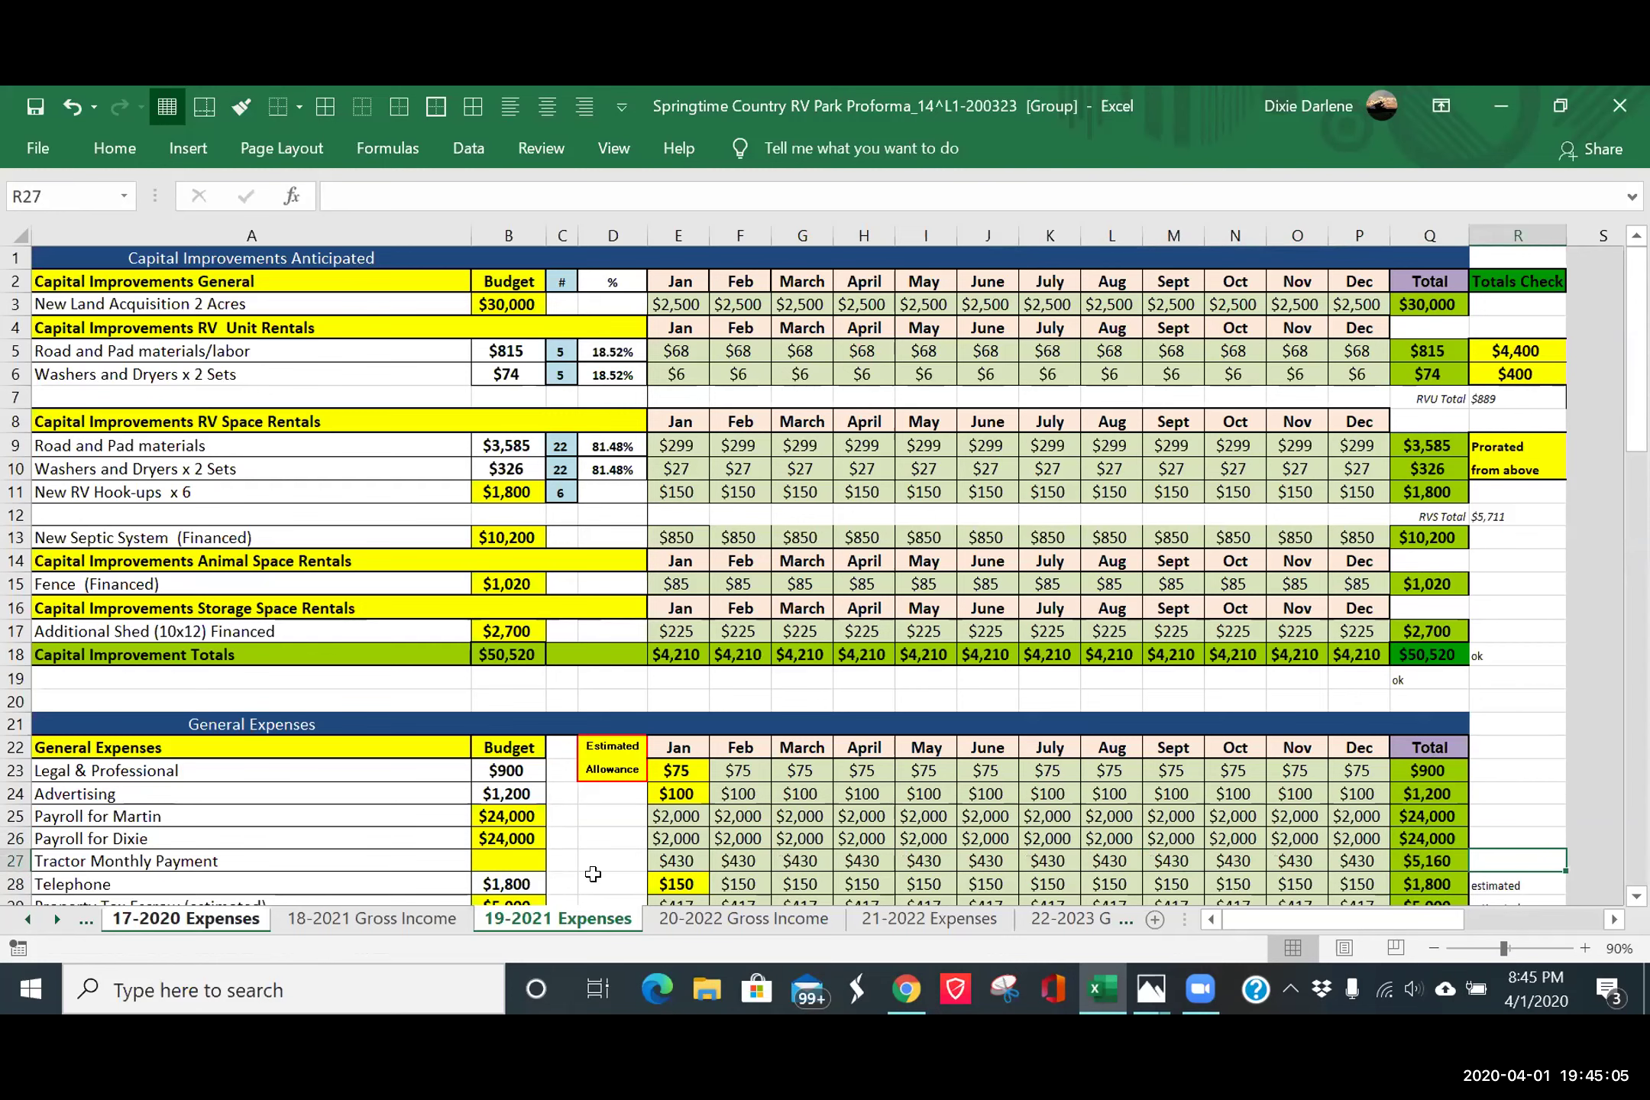
- Give the January tractor payment in E27 a yellow fill and make it bold
click(691, 858)
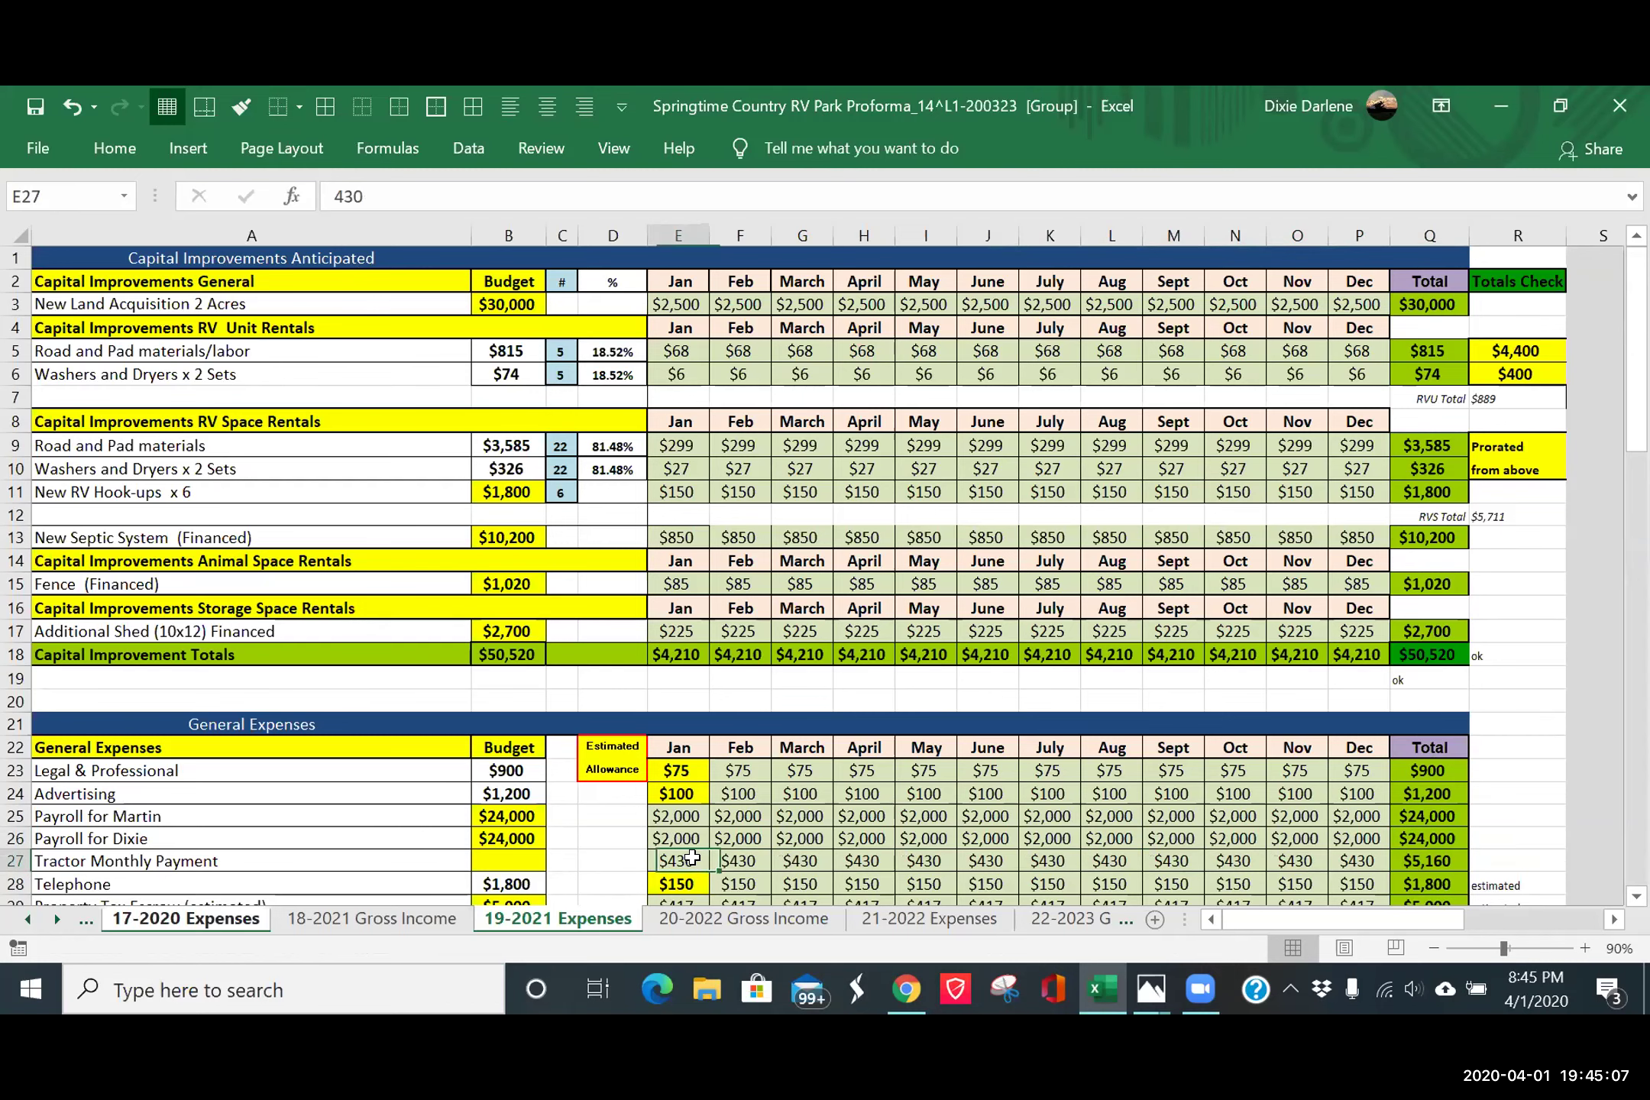
right_click(692, 858)
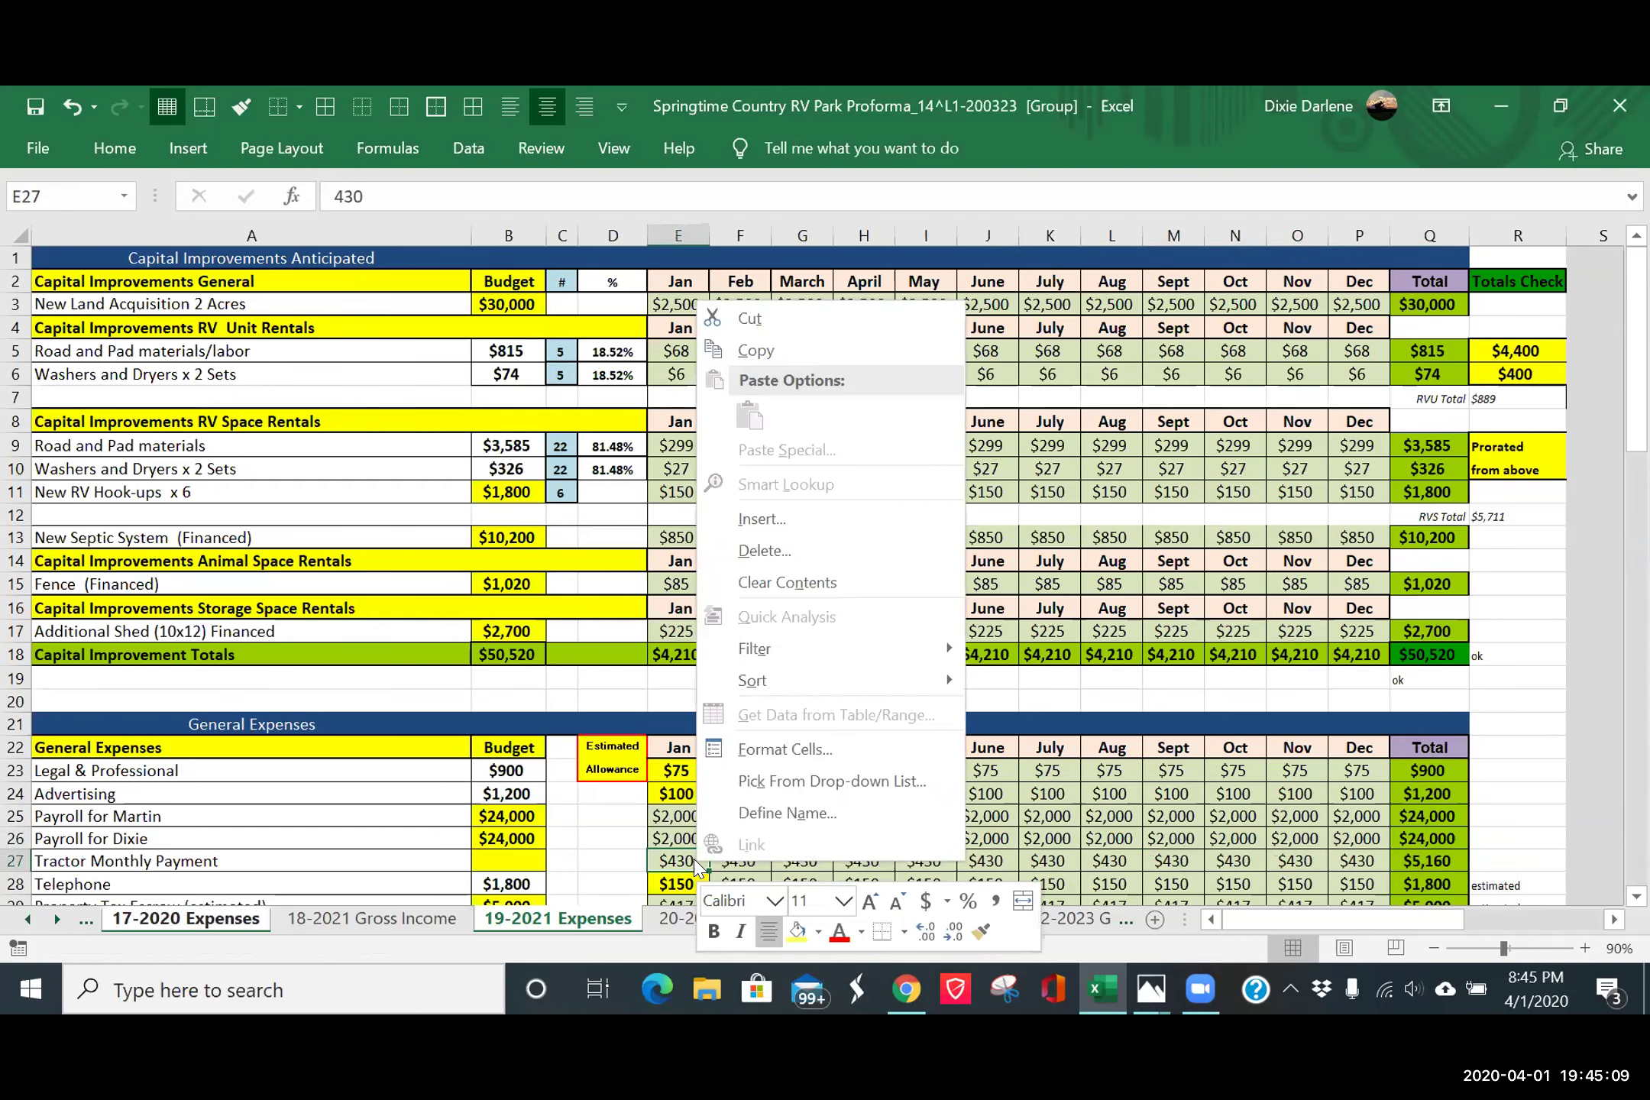
click(797, 933)
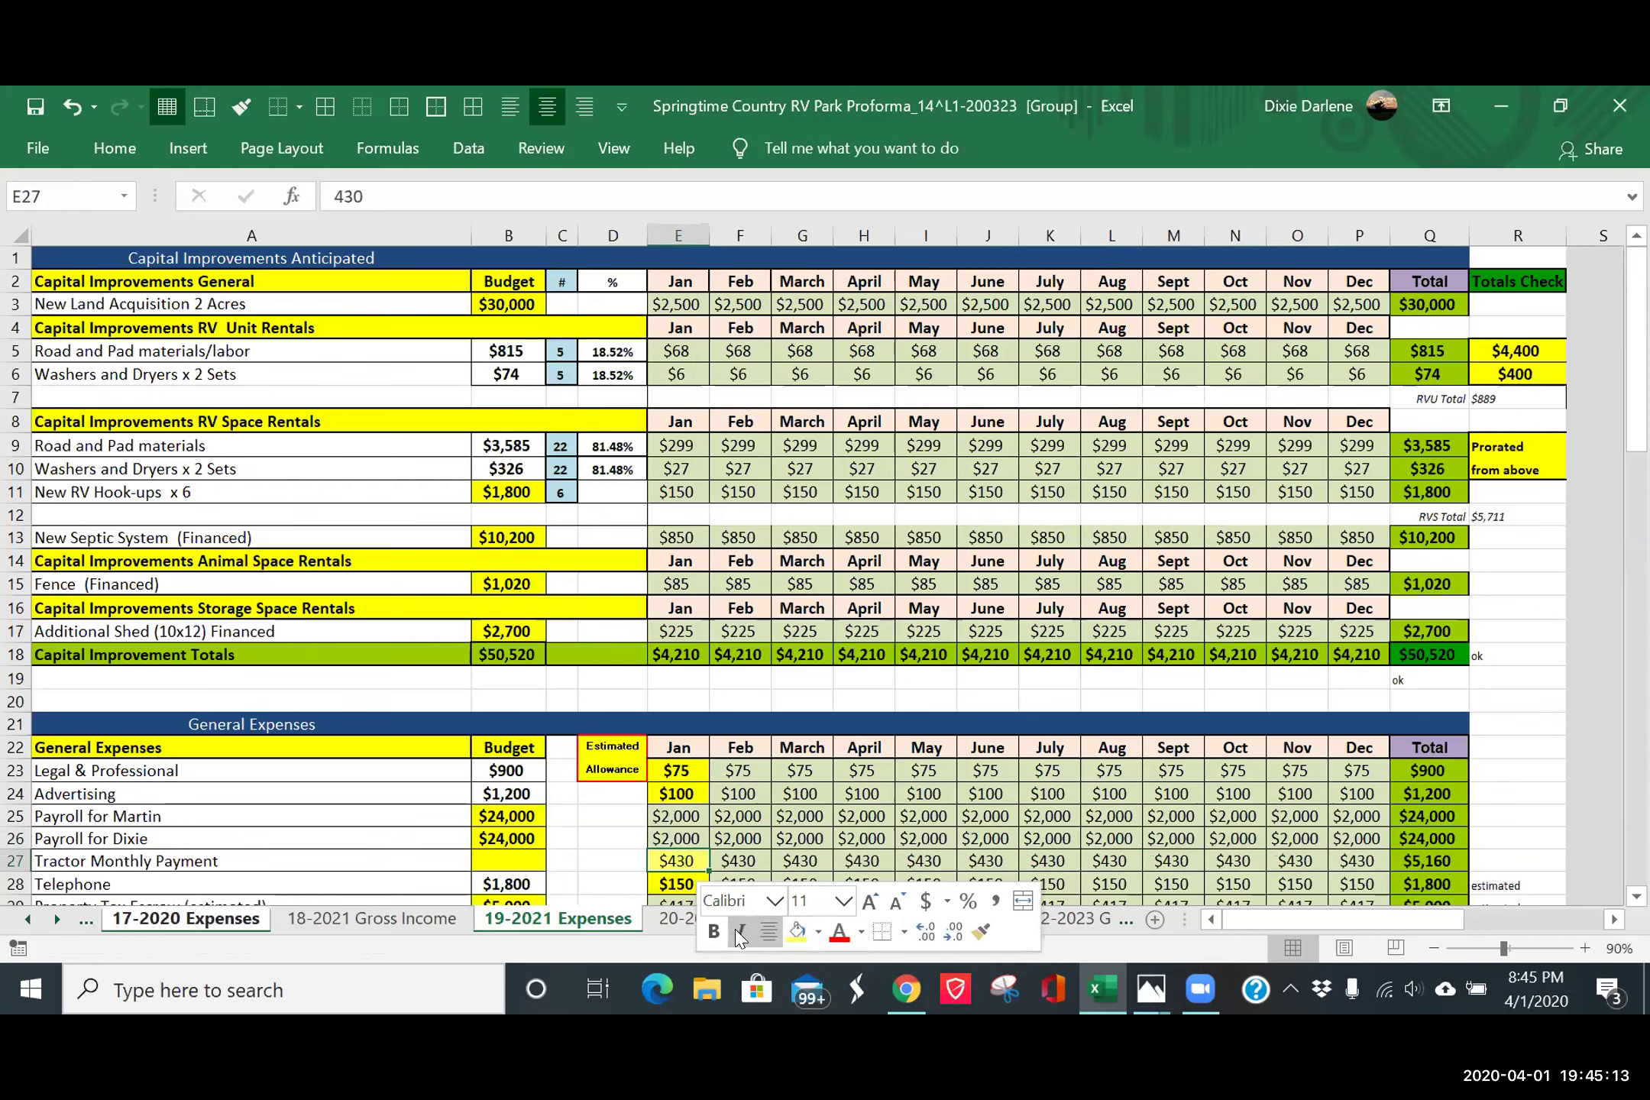
click(714, 931)
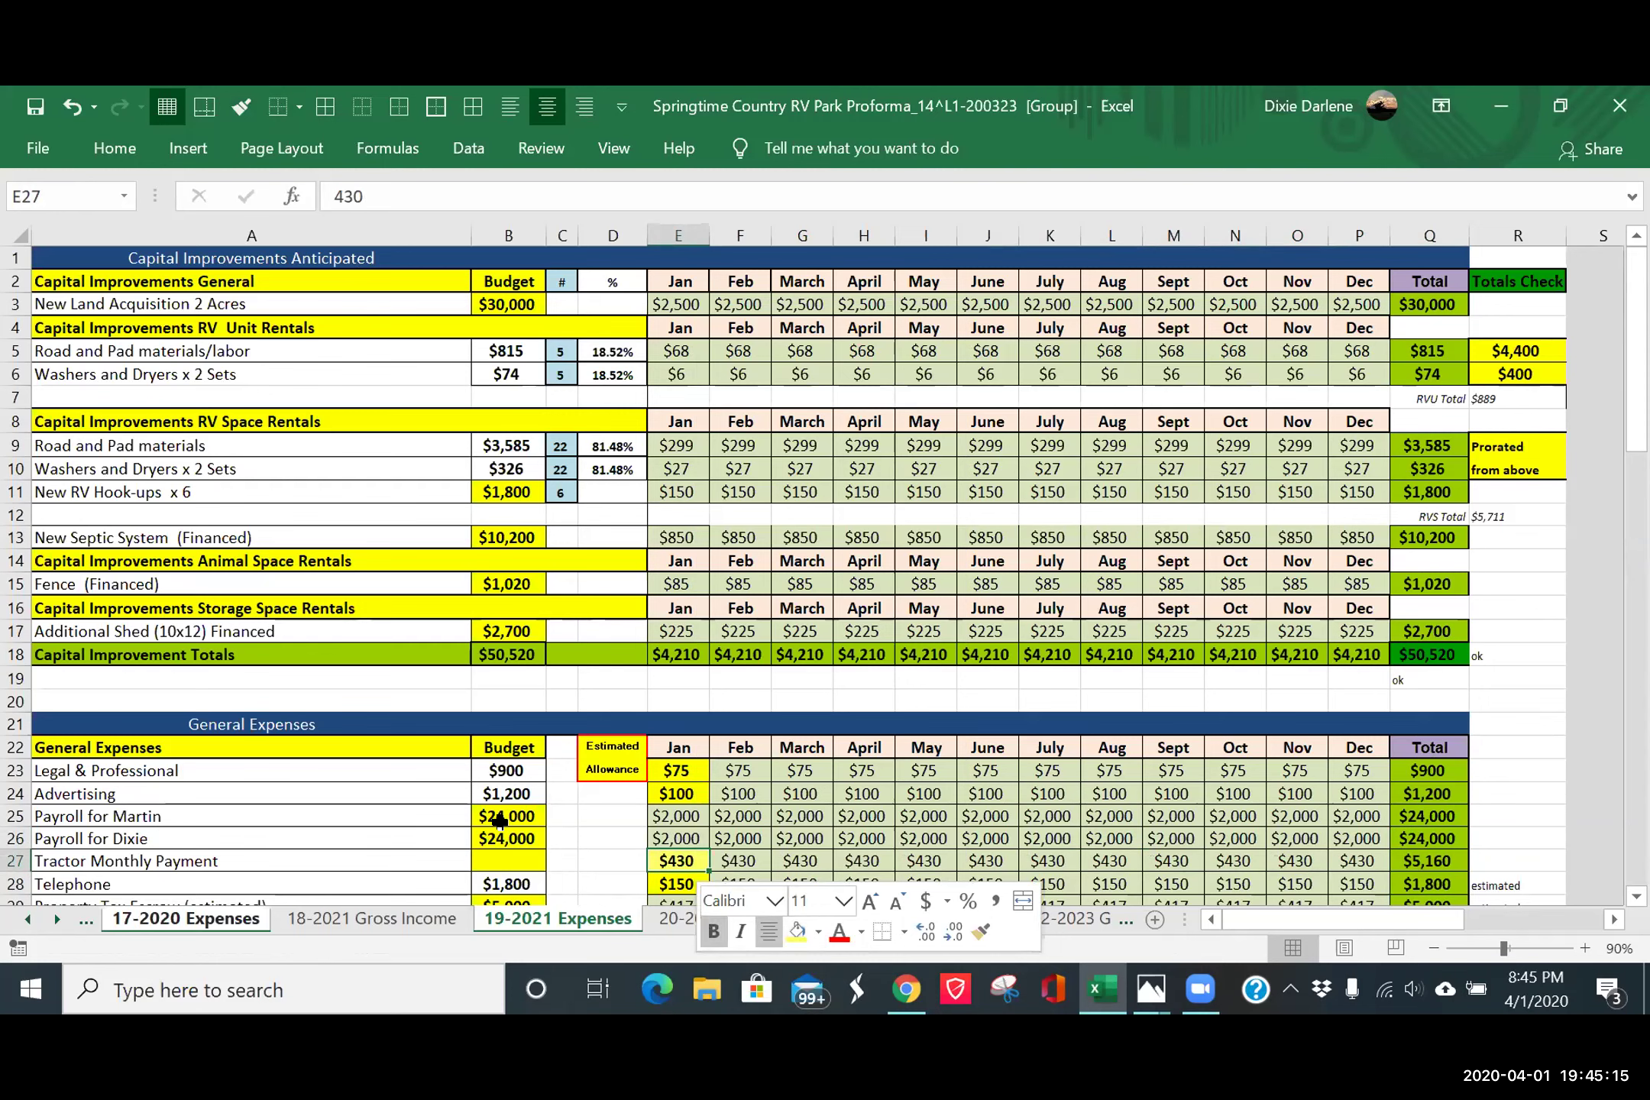
click(611, 816)
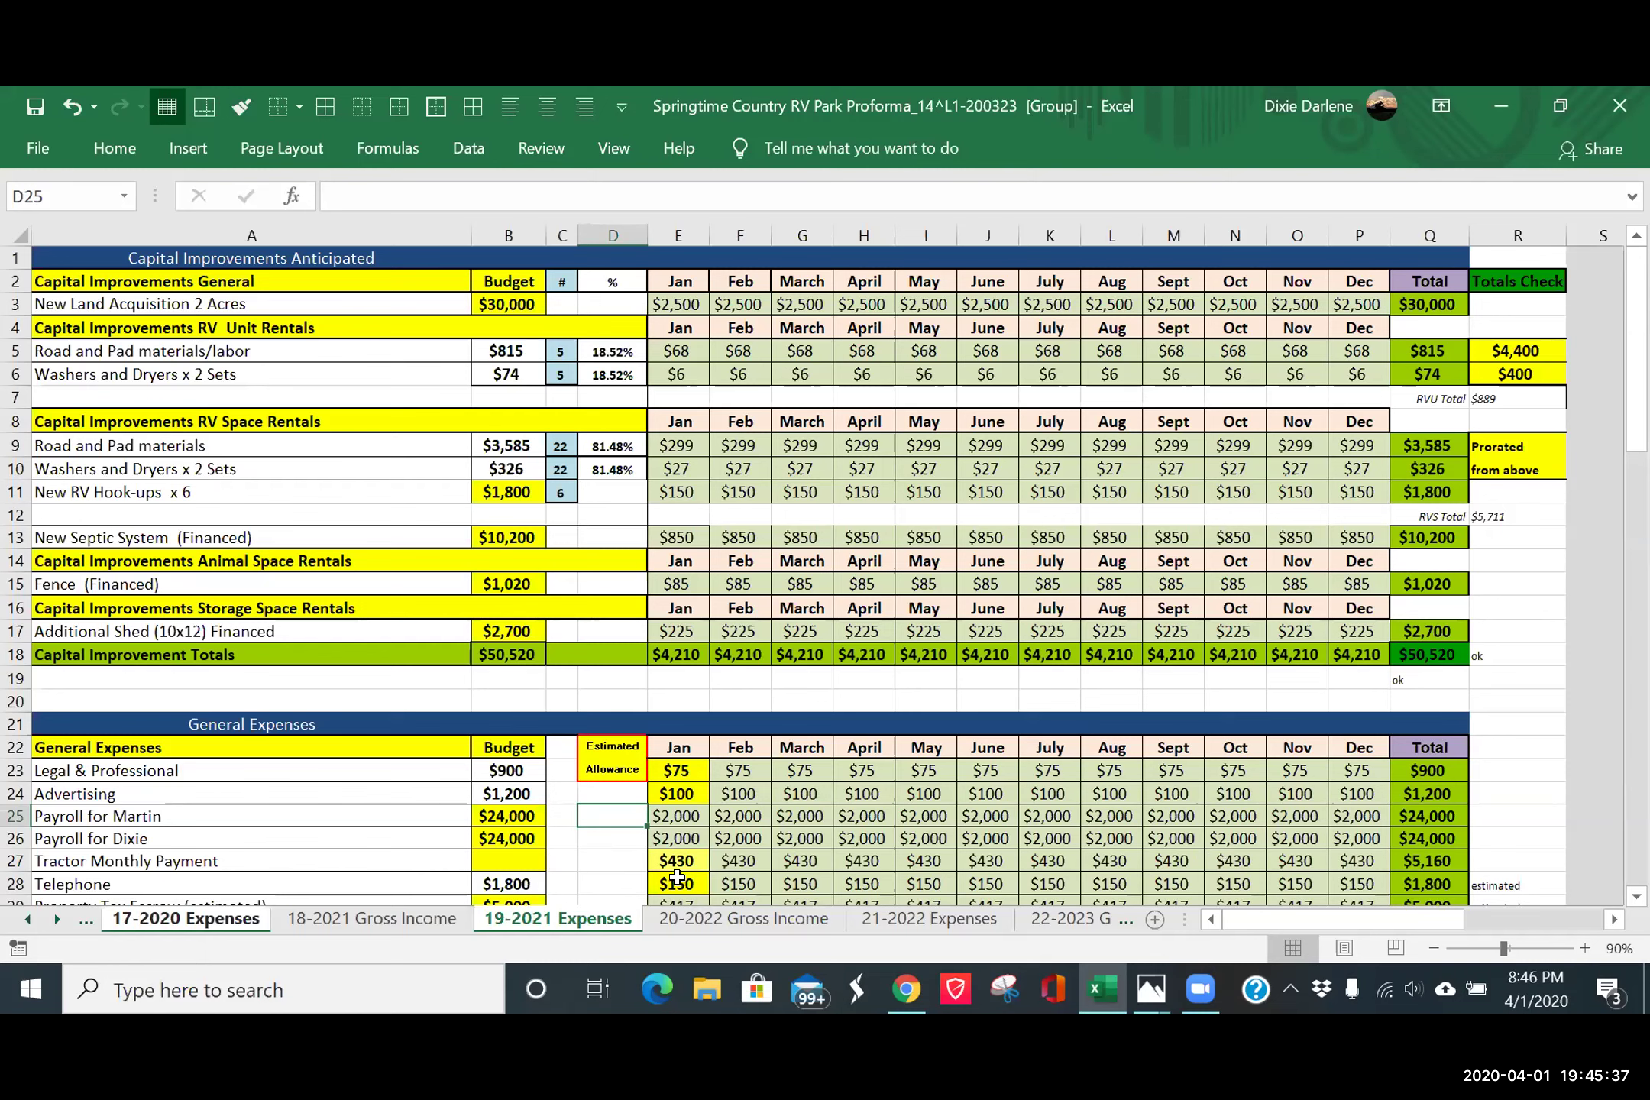
- Set the Tractor Monthly Payment budget in B27 to the row's total with =Q27
click(514, 841)
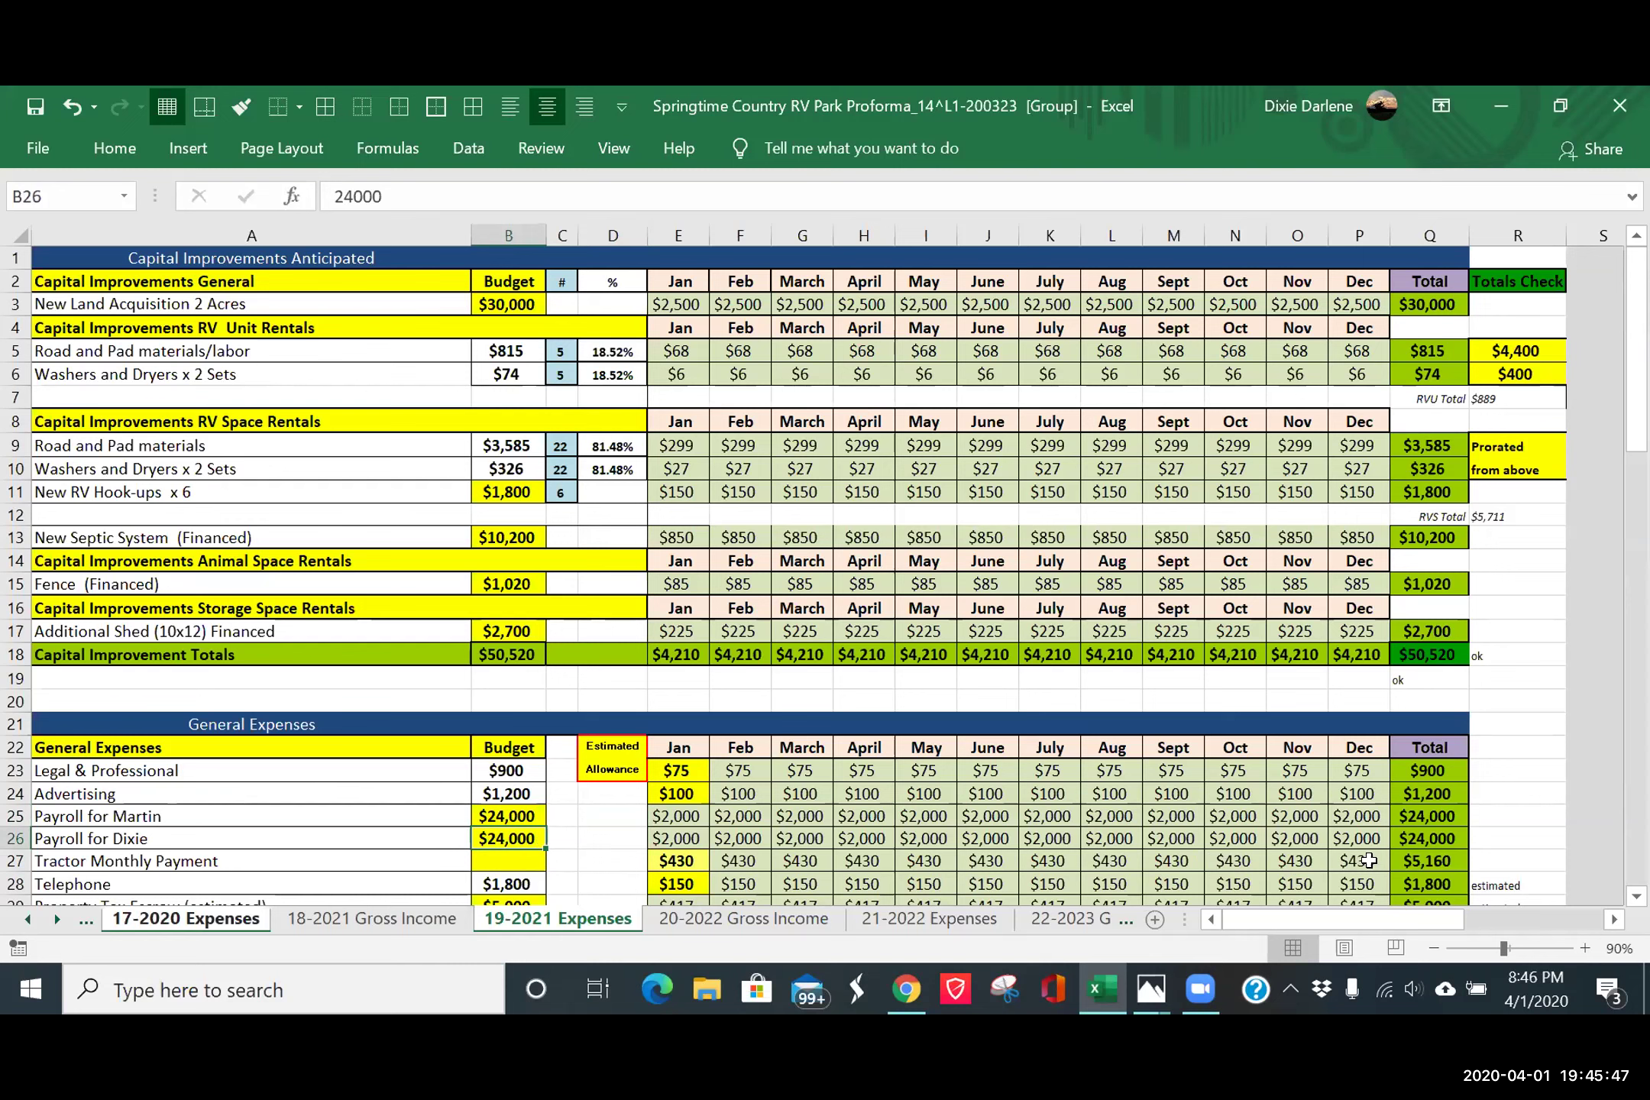
click(1438, 864)
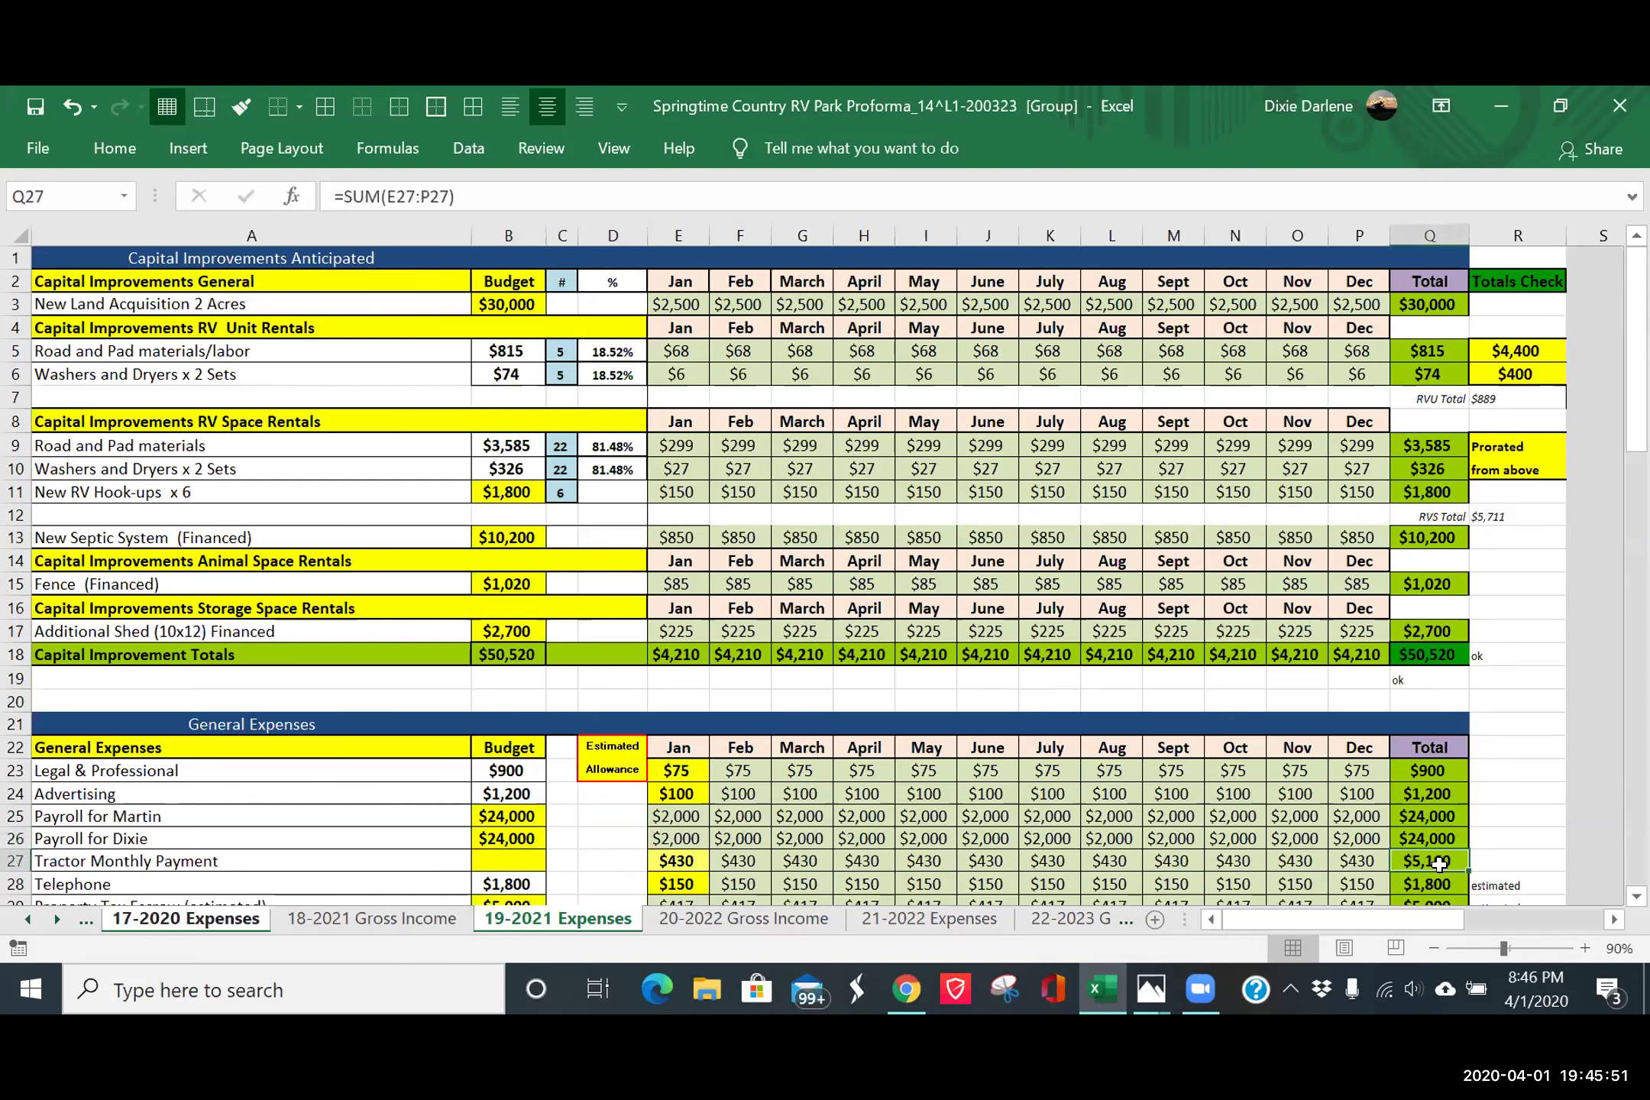
click(495, 863)
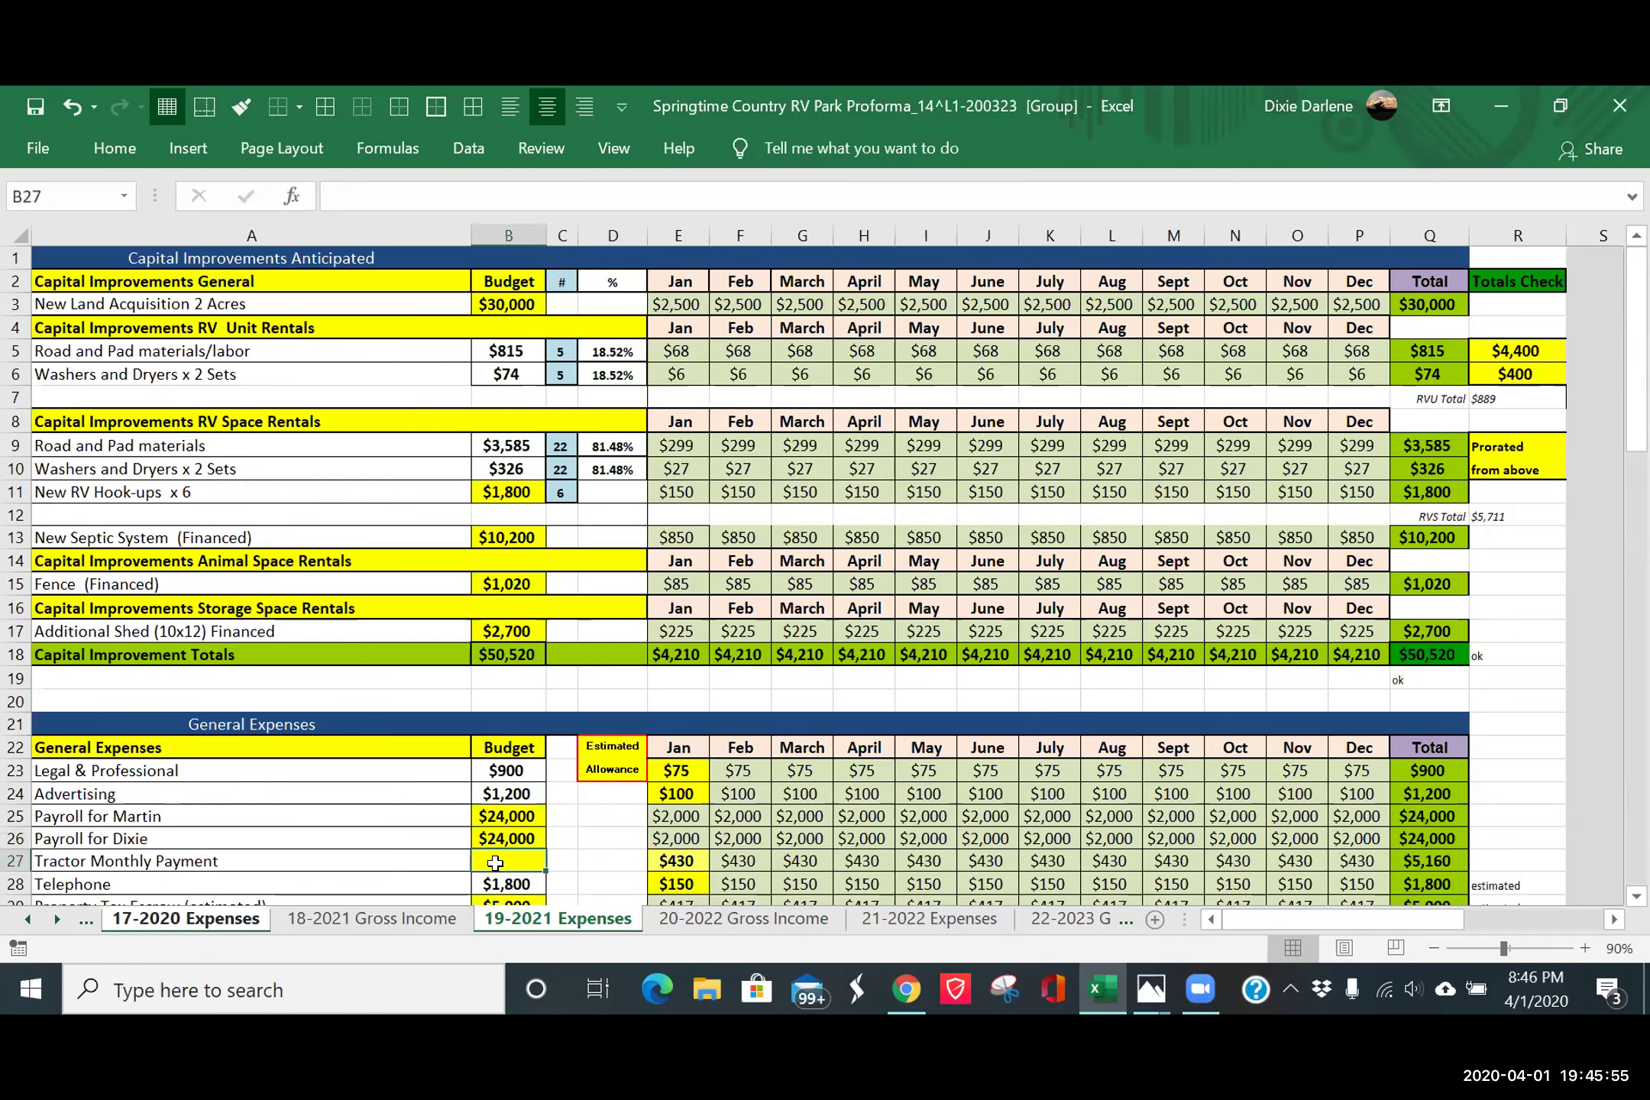
text(=)
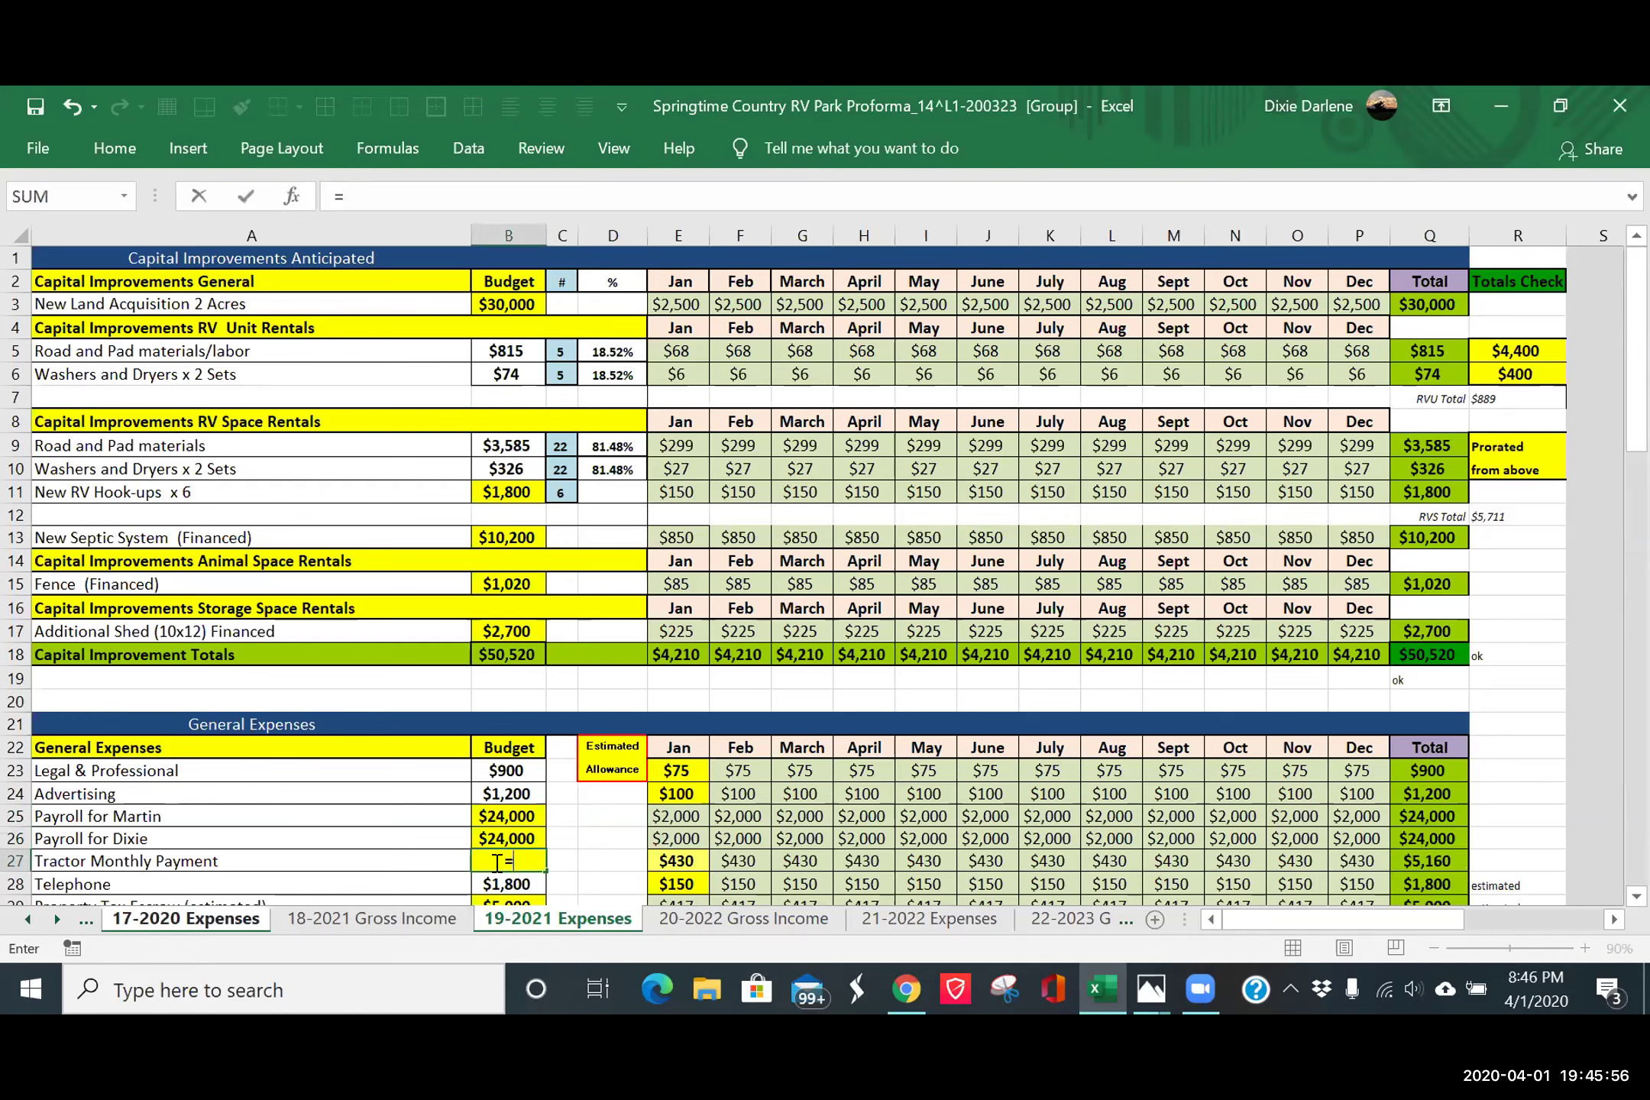
click(1445, 864)
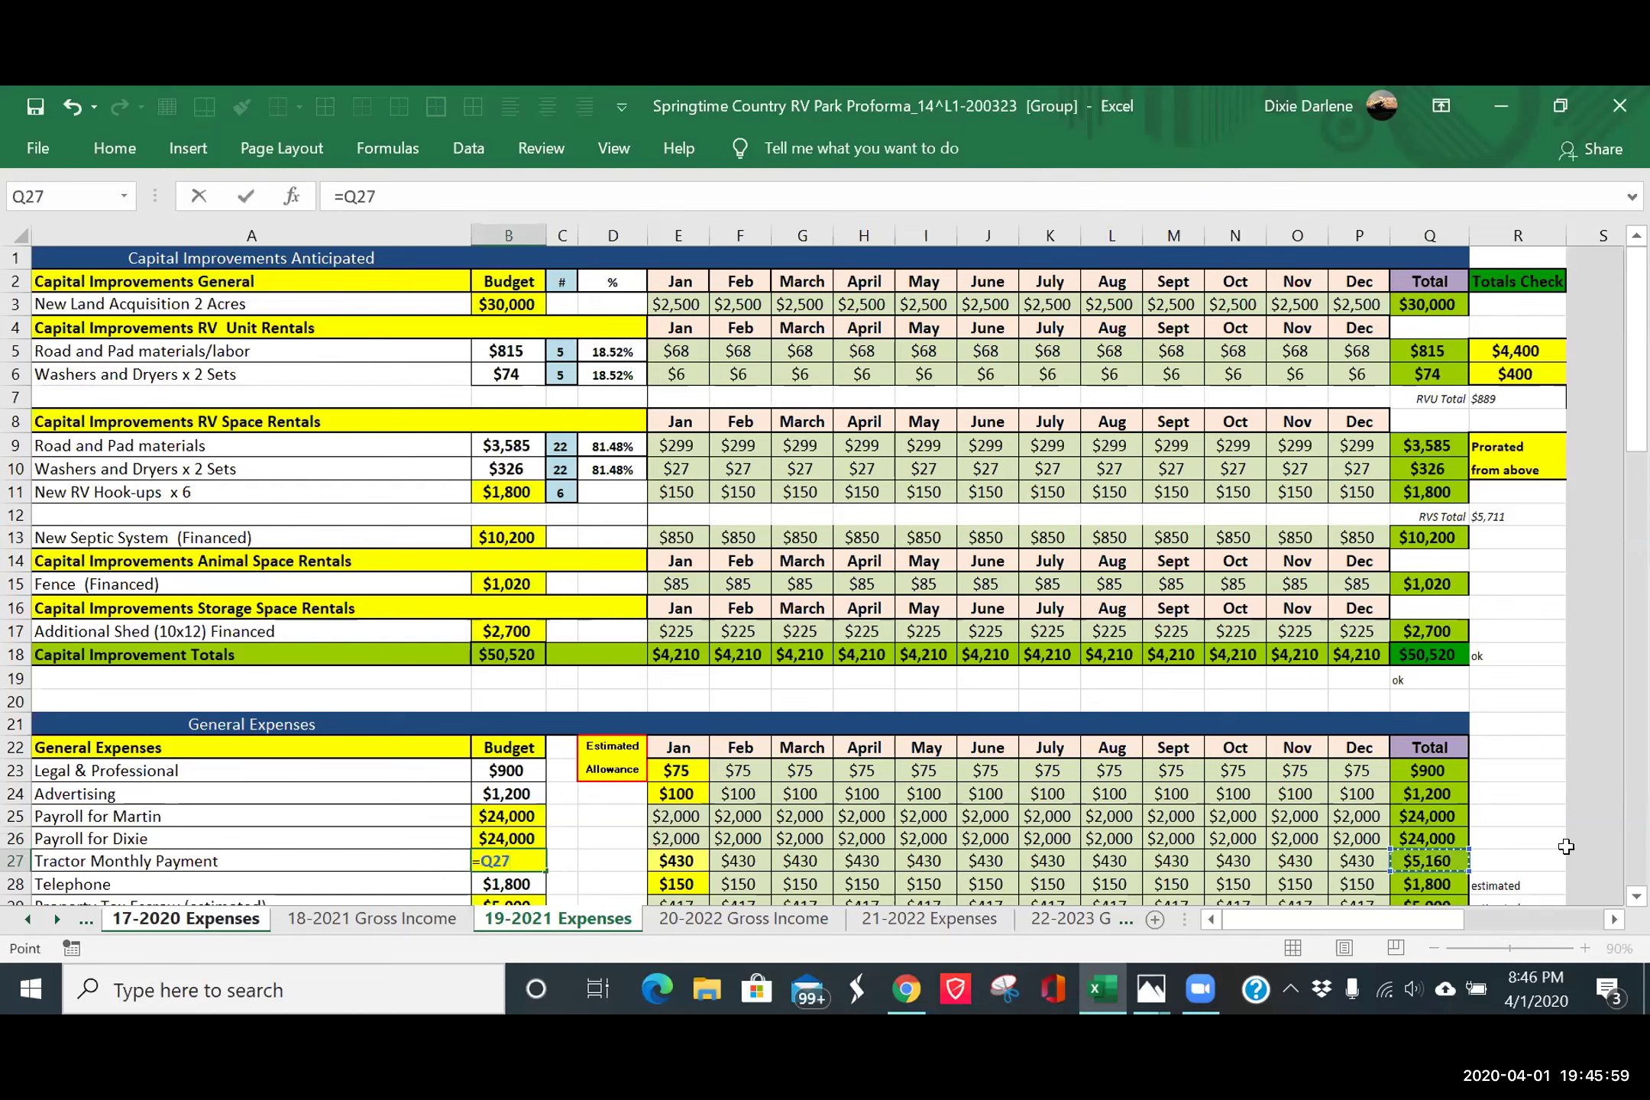
key(Return)
- Remove the fill colour from the Tractor Monthly Payment budget in B27
click(506, 864)
right_click(508, 866)
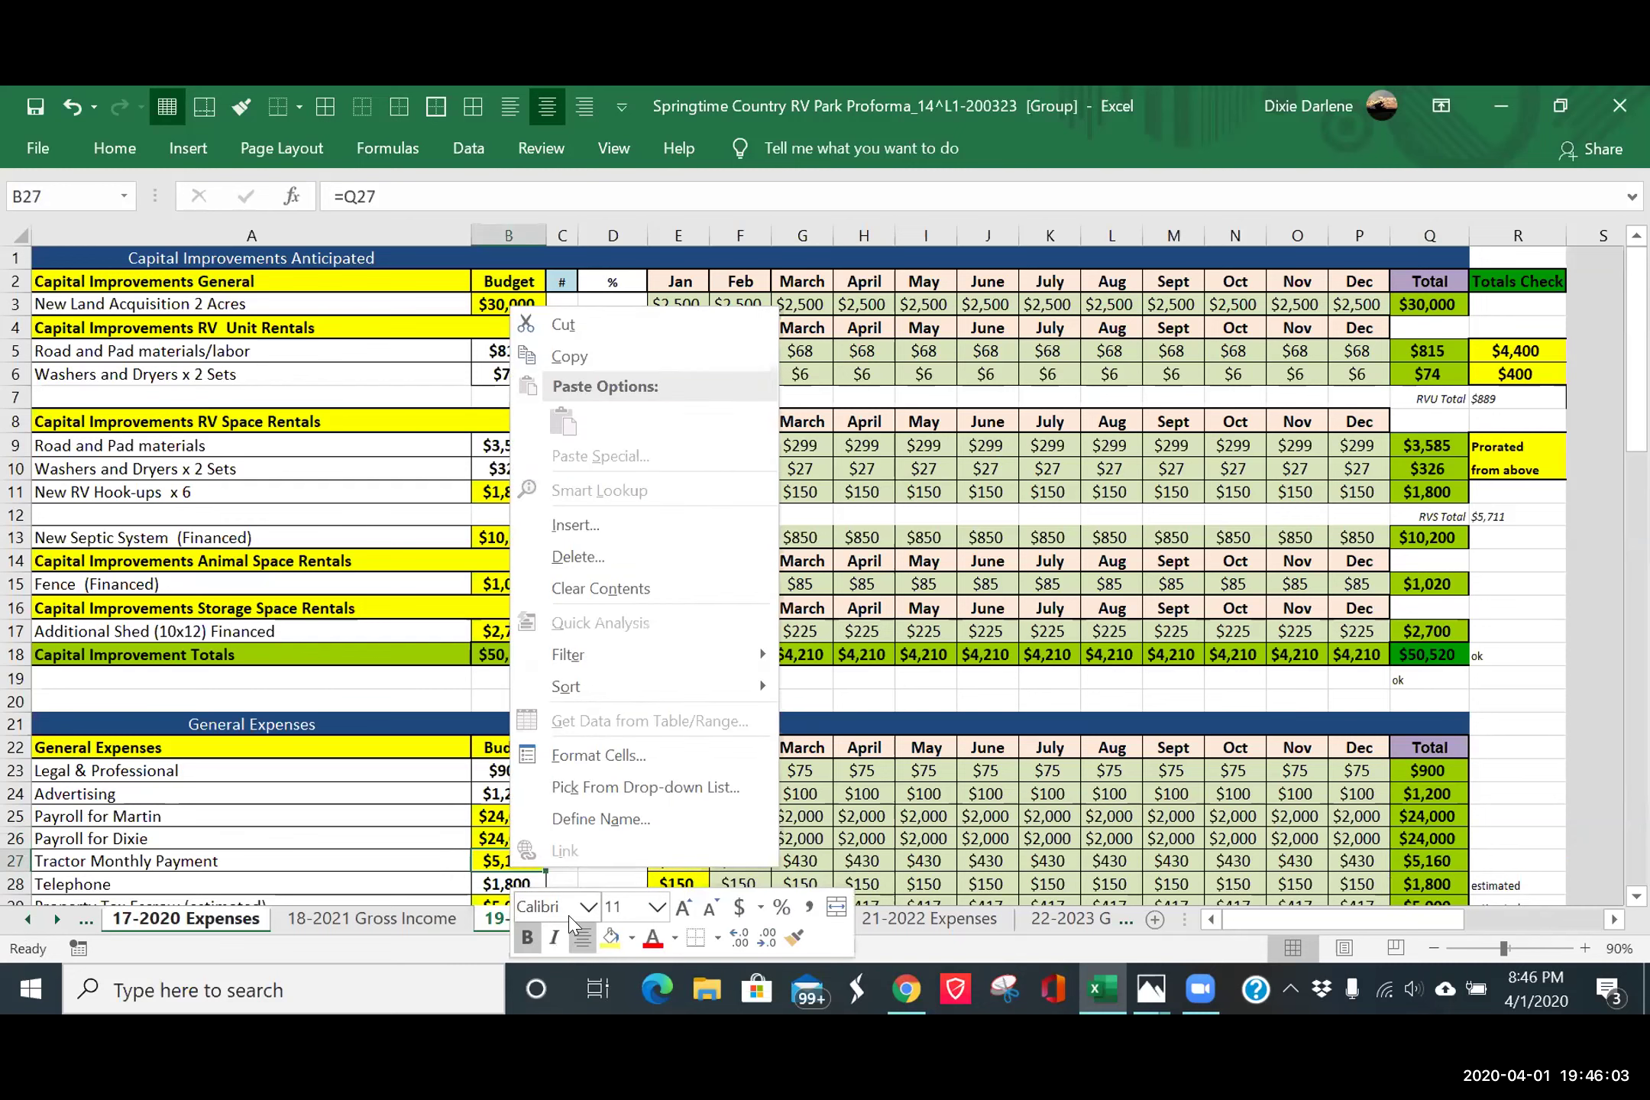
click(631, 940)
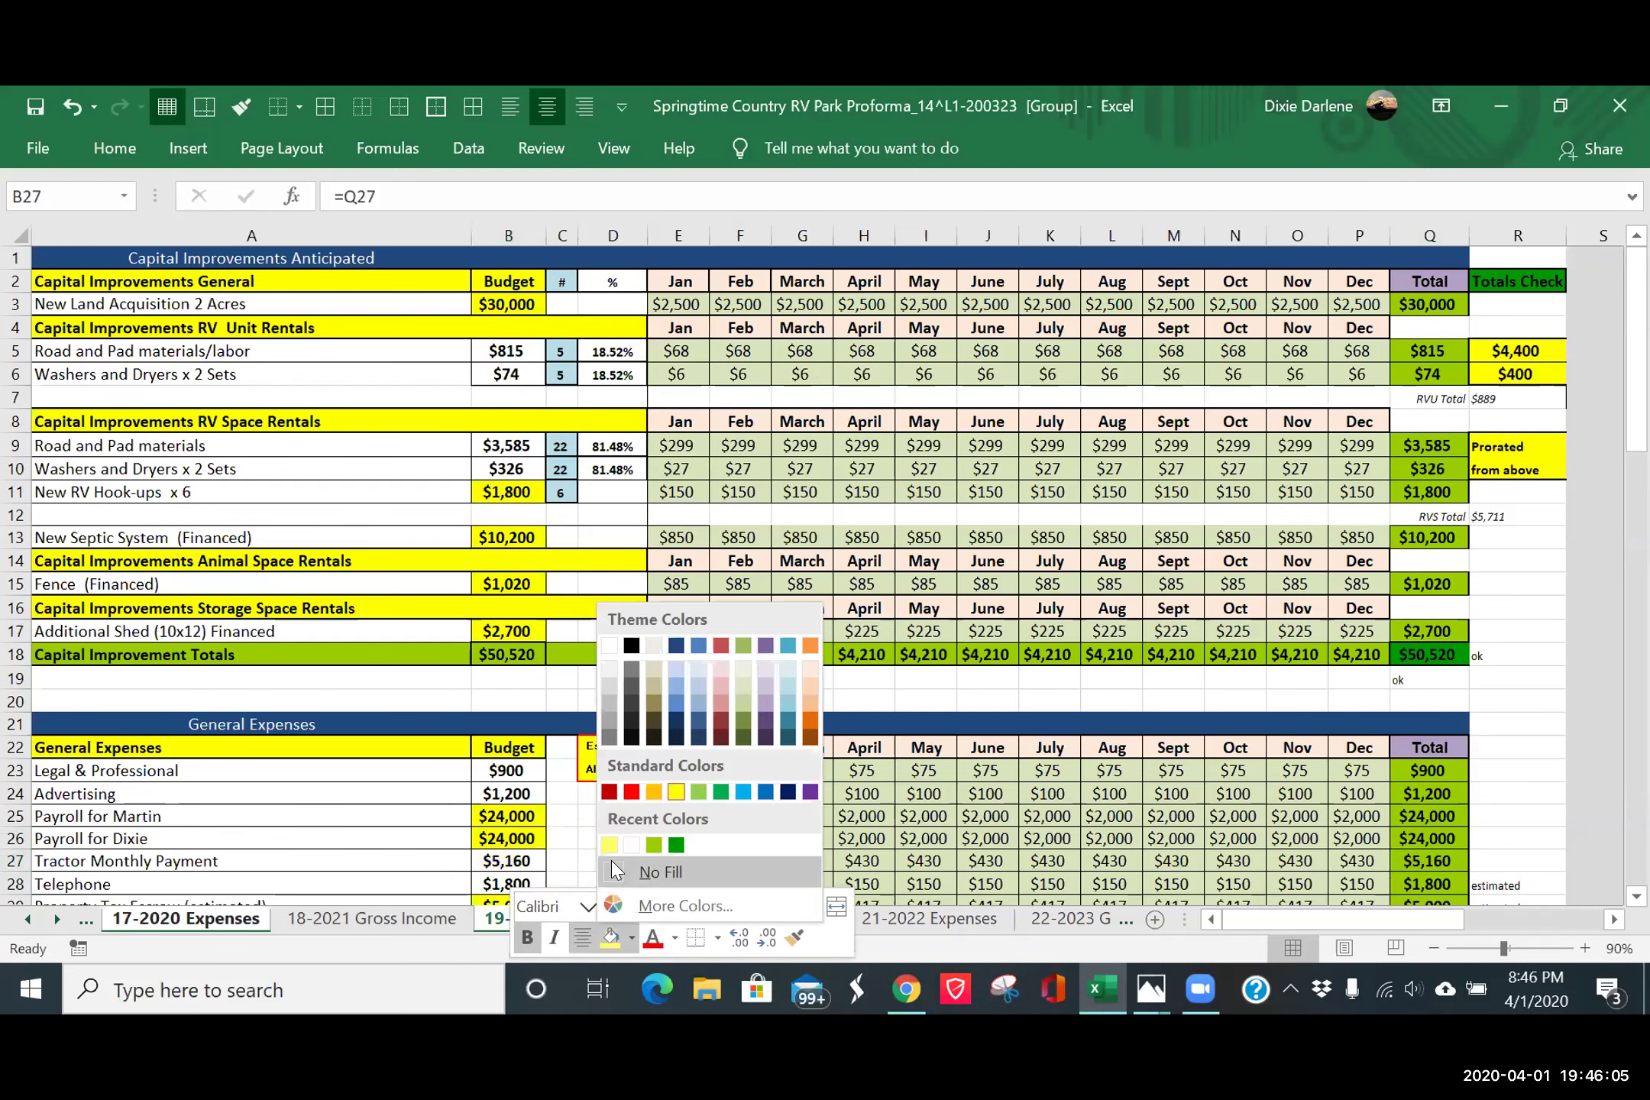
click(615, 867)
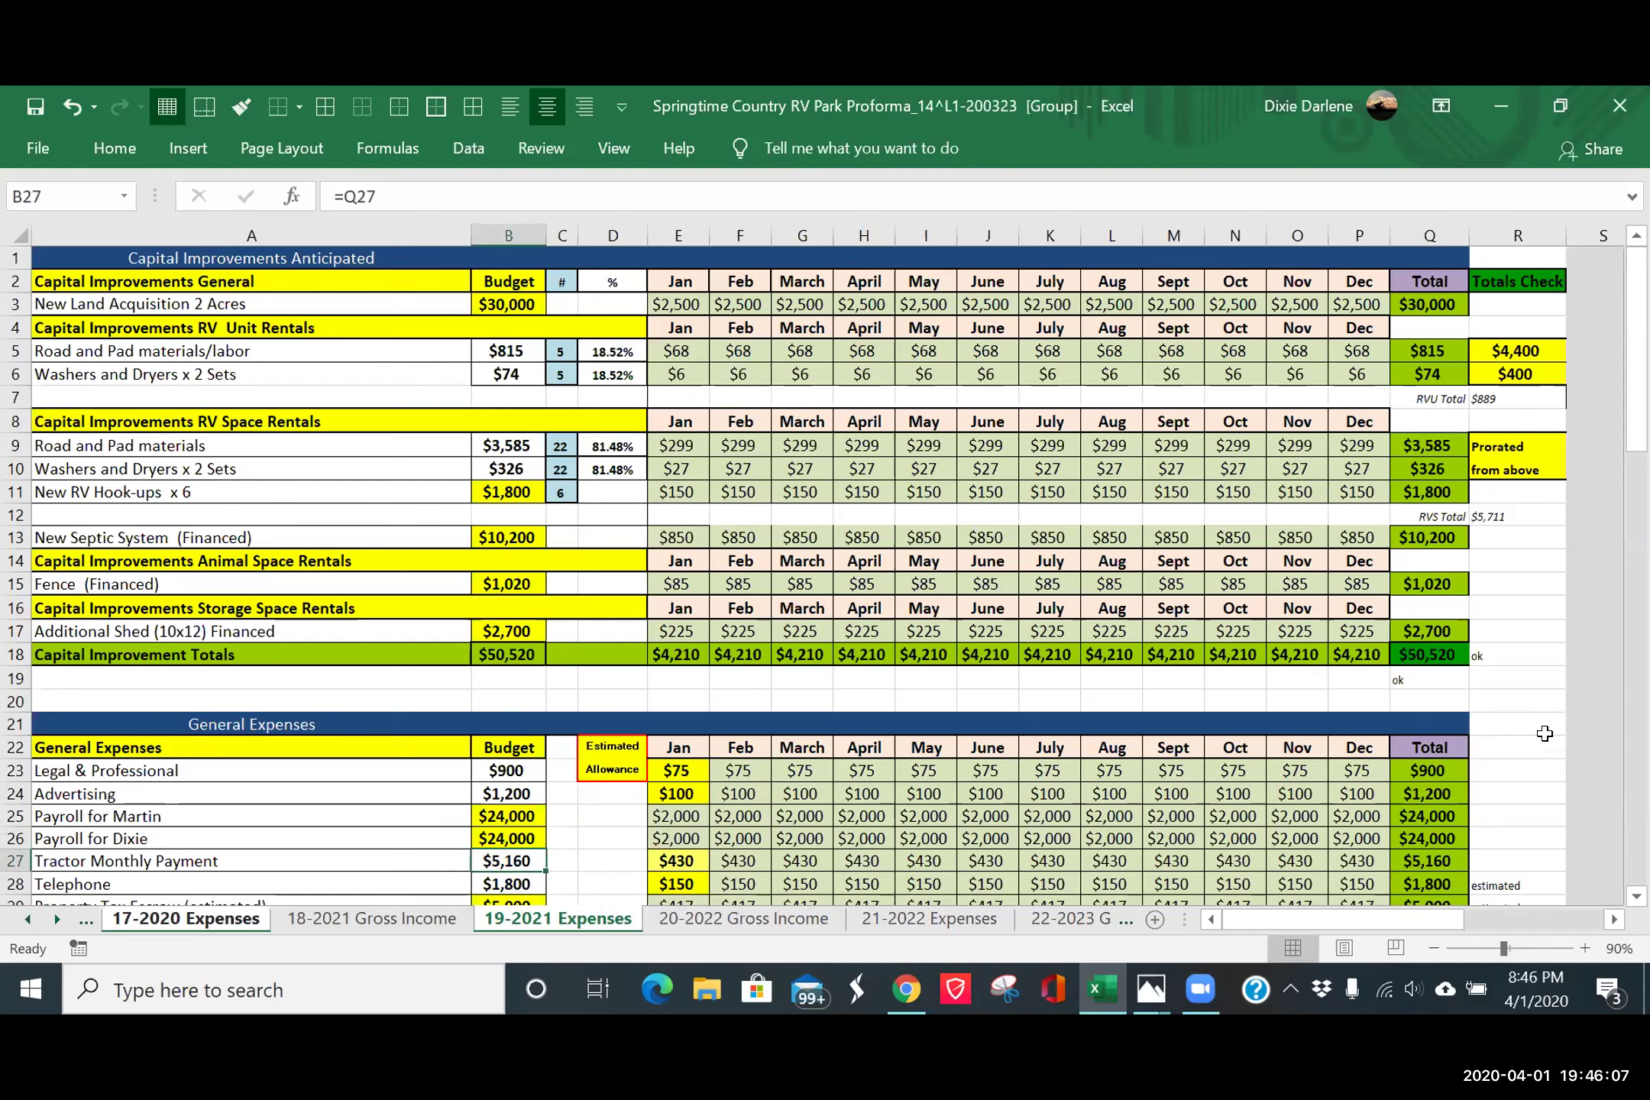
click(1534, 701)
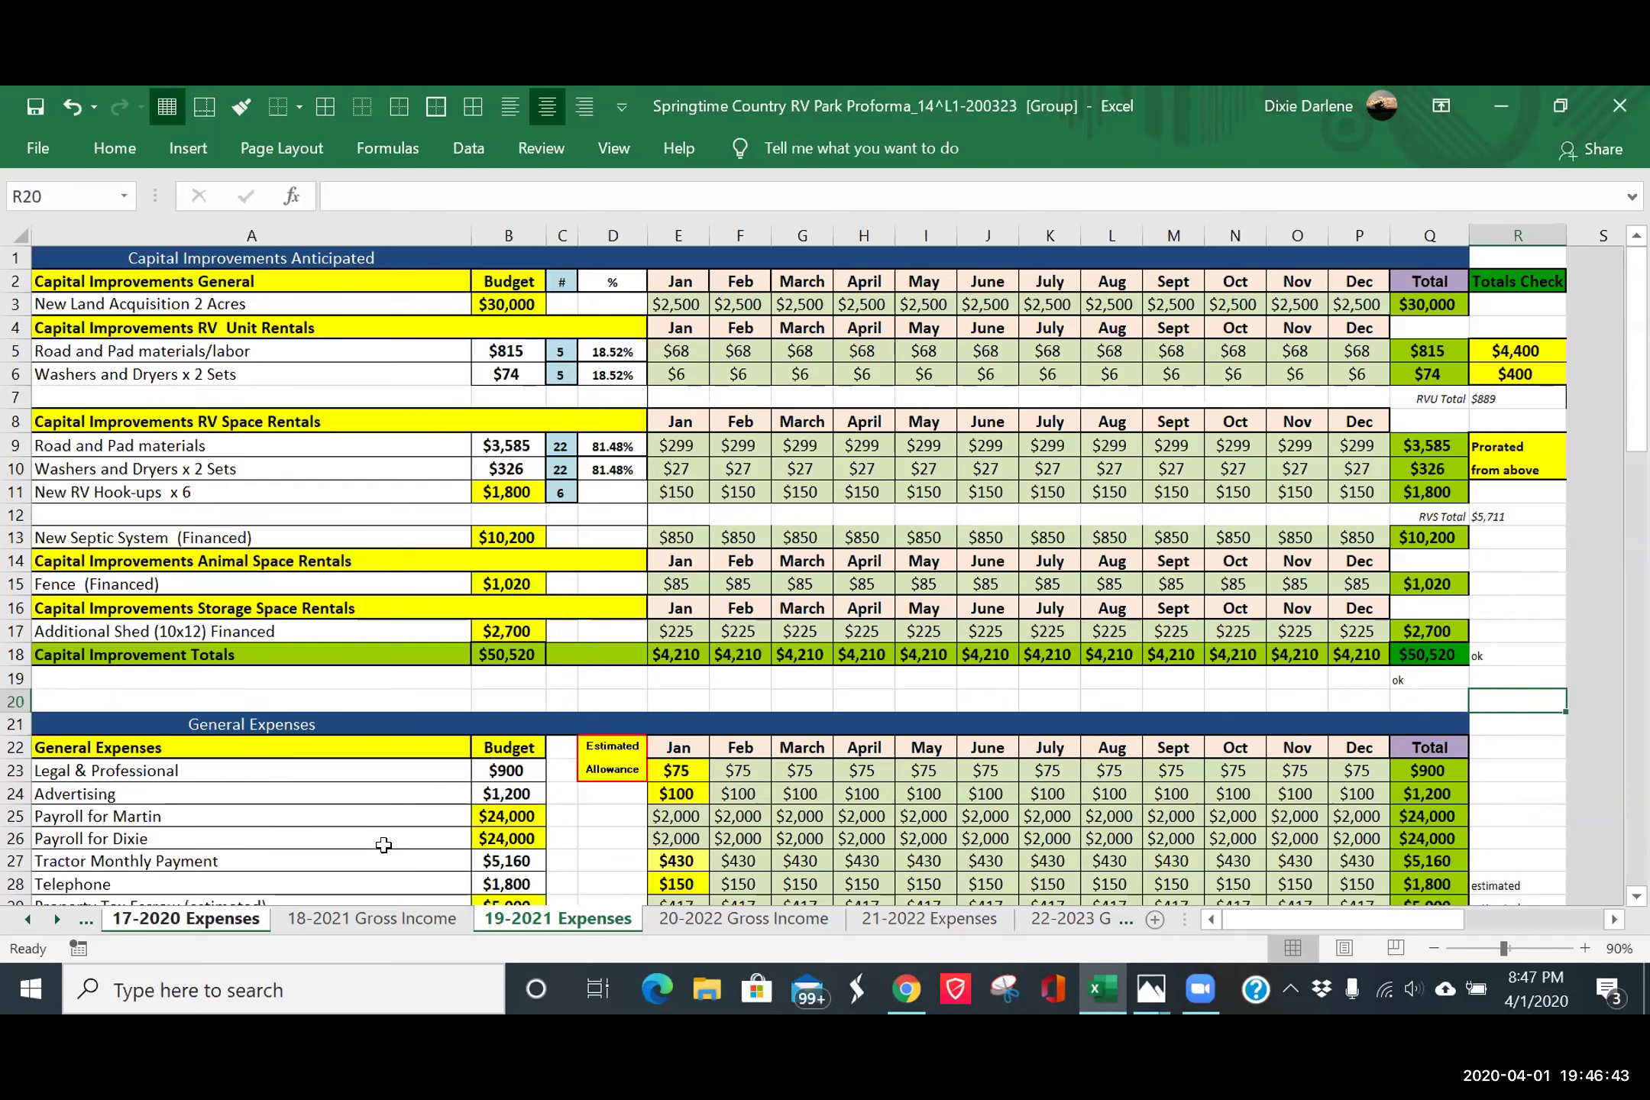
- Inspect the formula behind the Tractor Monthly Payment budget in B27
click(507, 859)
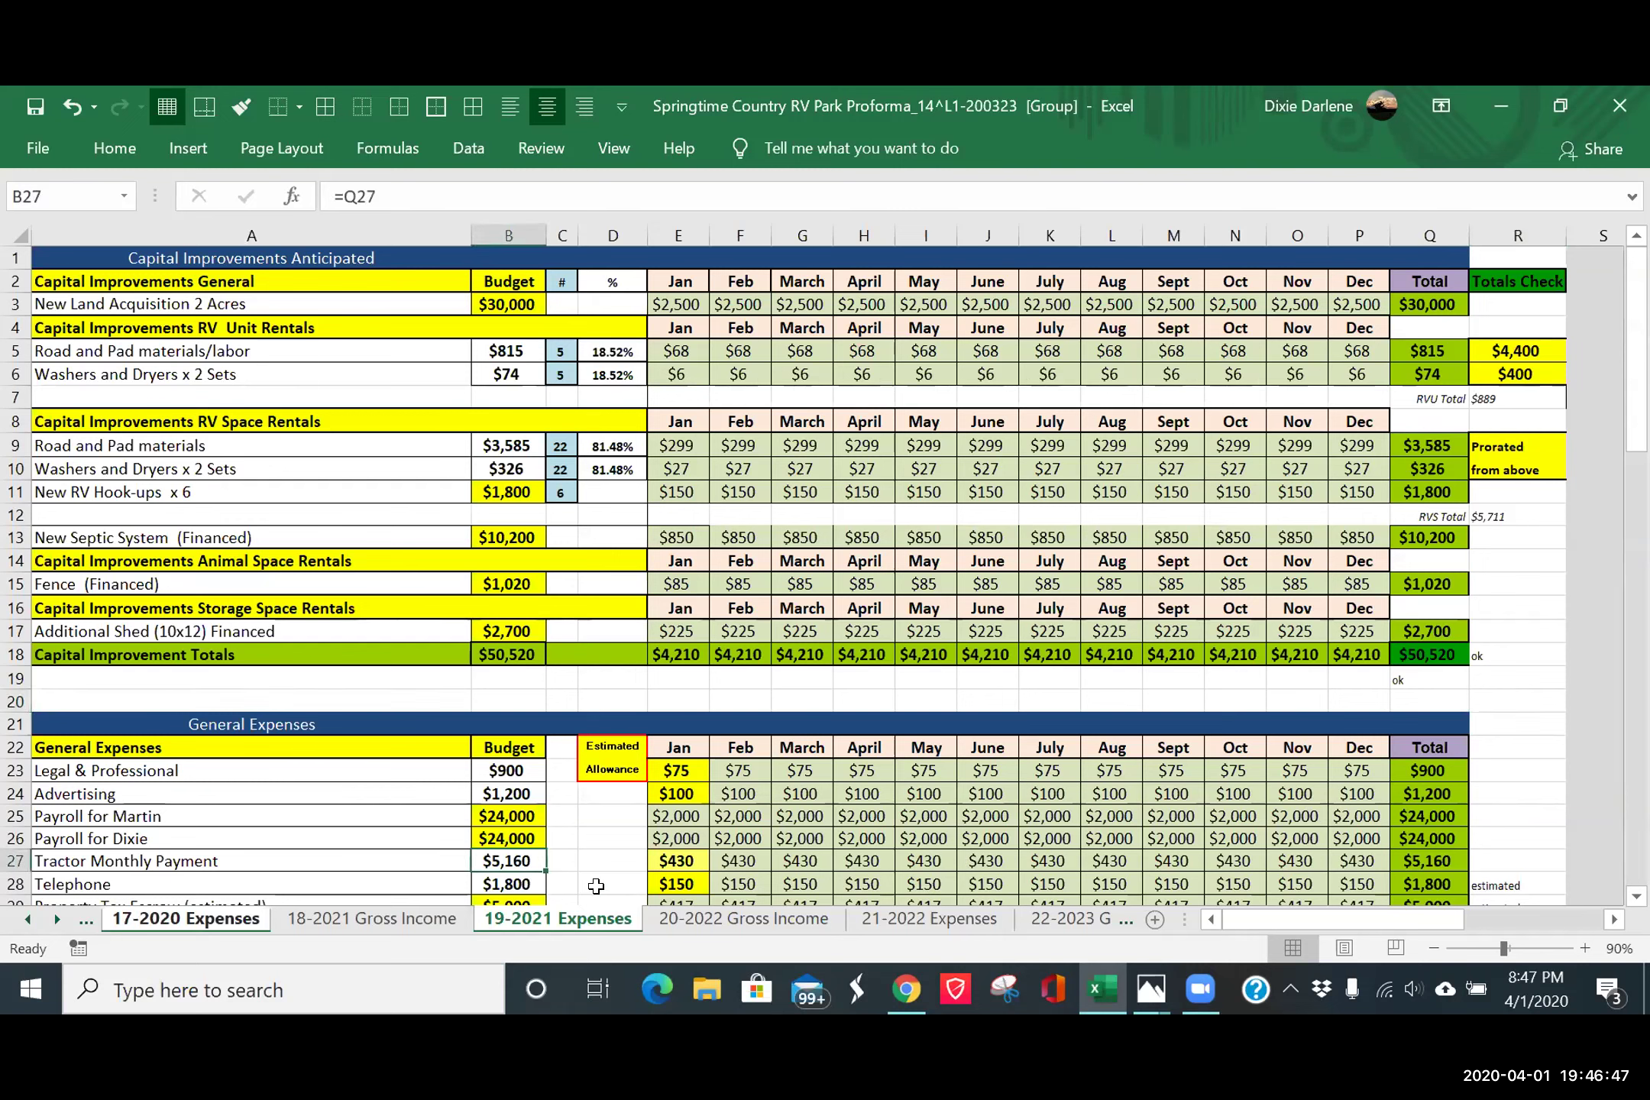
click(386, 196)
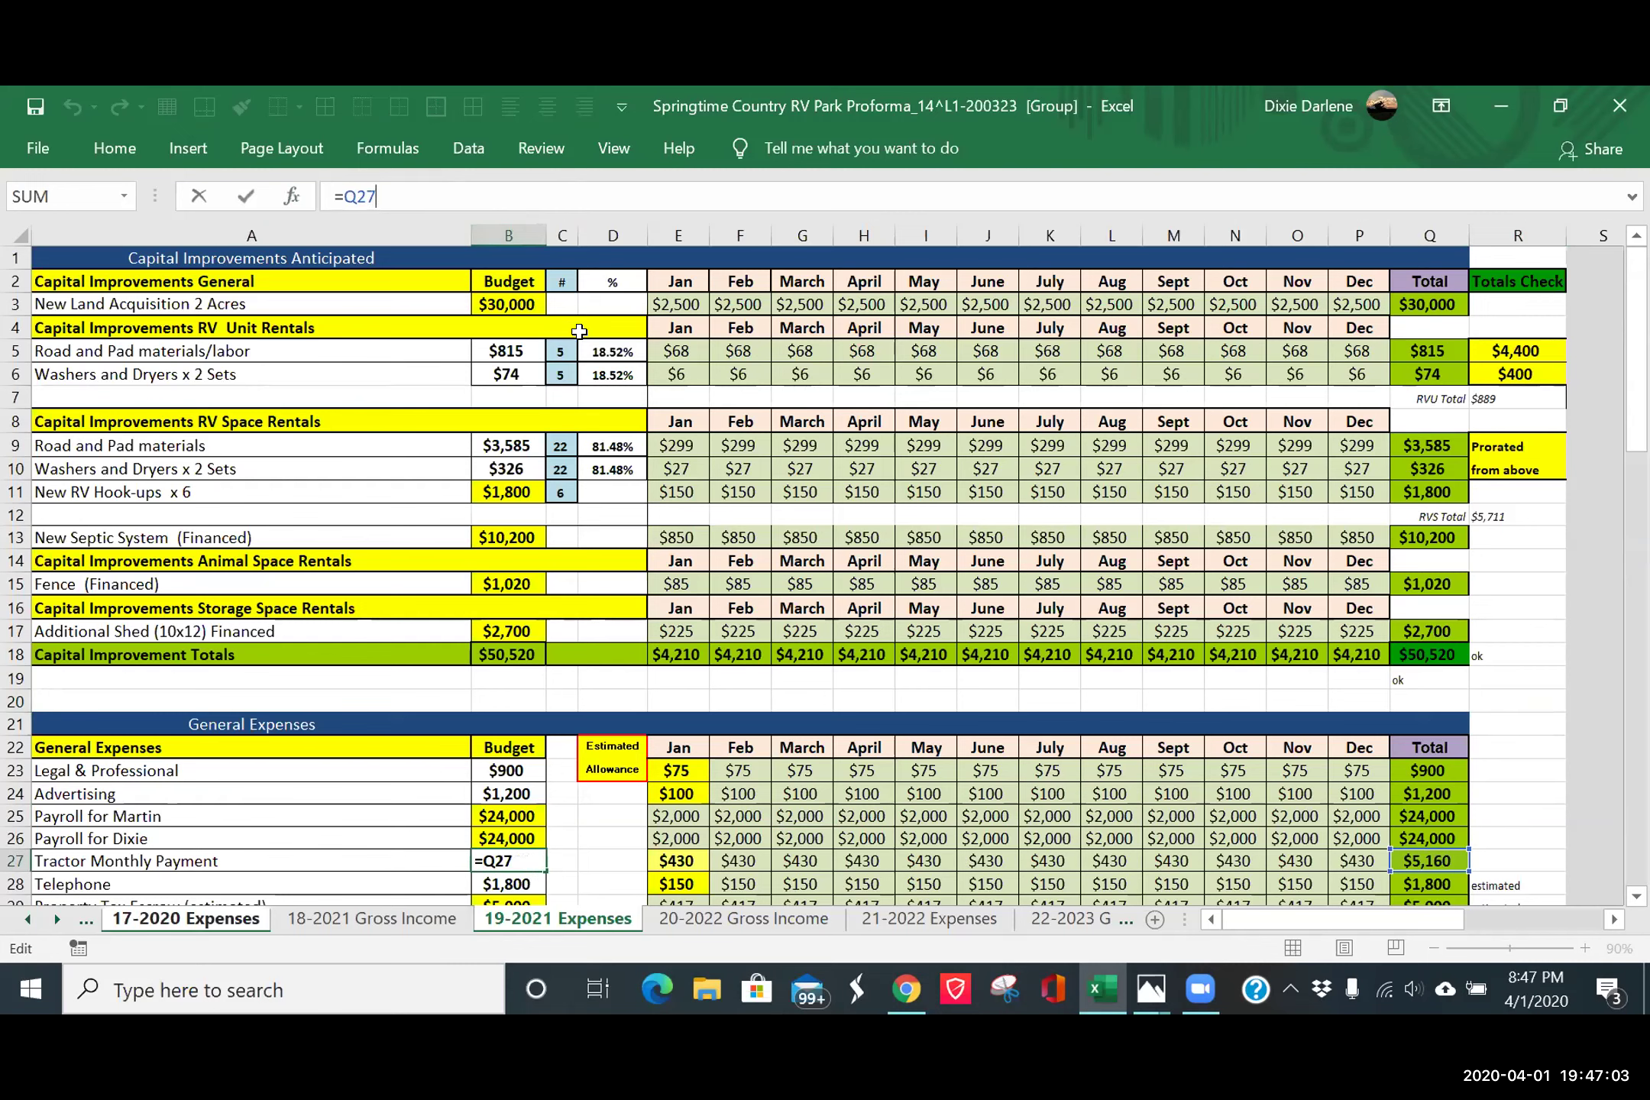
key(Return)
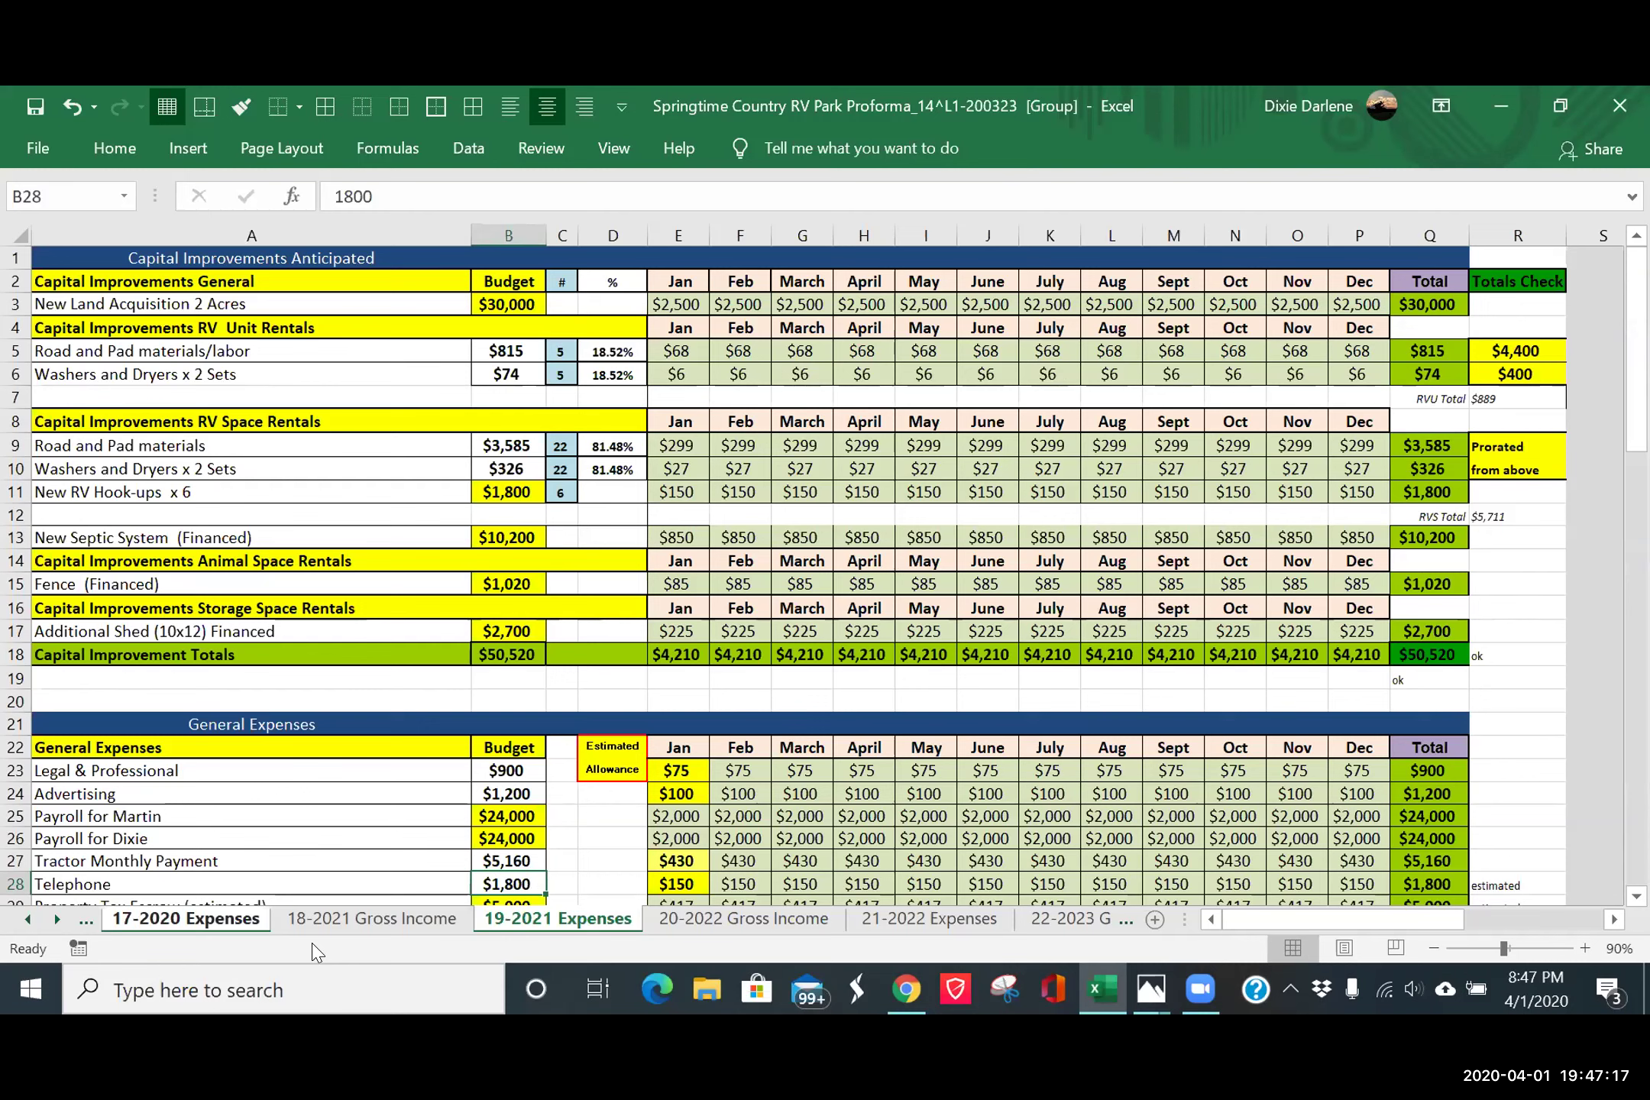
- Ungroup the Expenses sheets and open the 17-2020 Expenses sheet on its own
ctrl+click(355, 931)
click(355, 932)
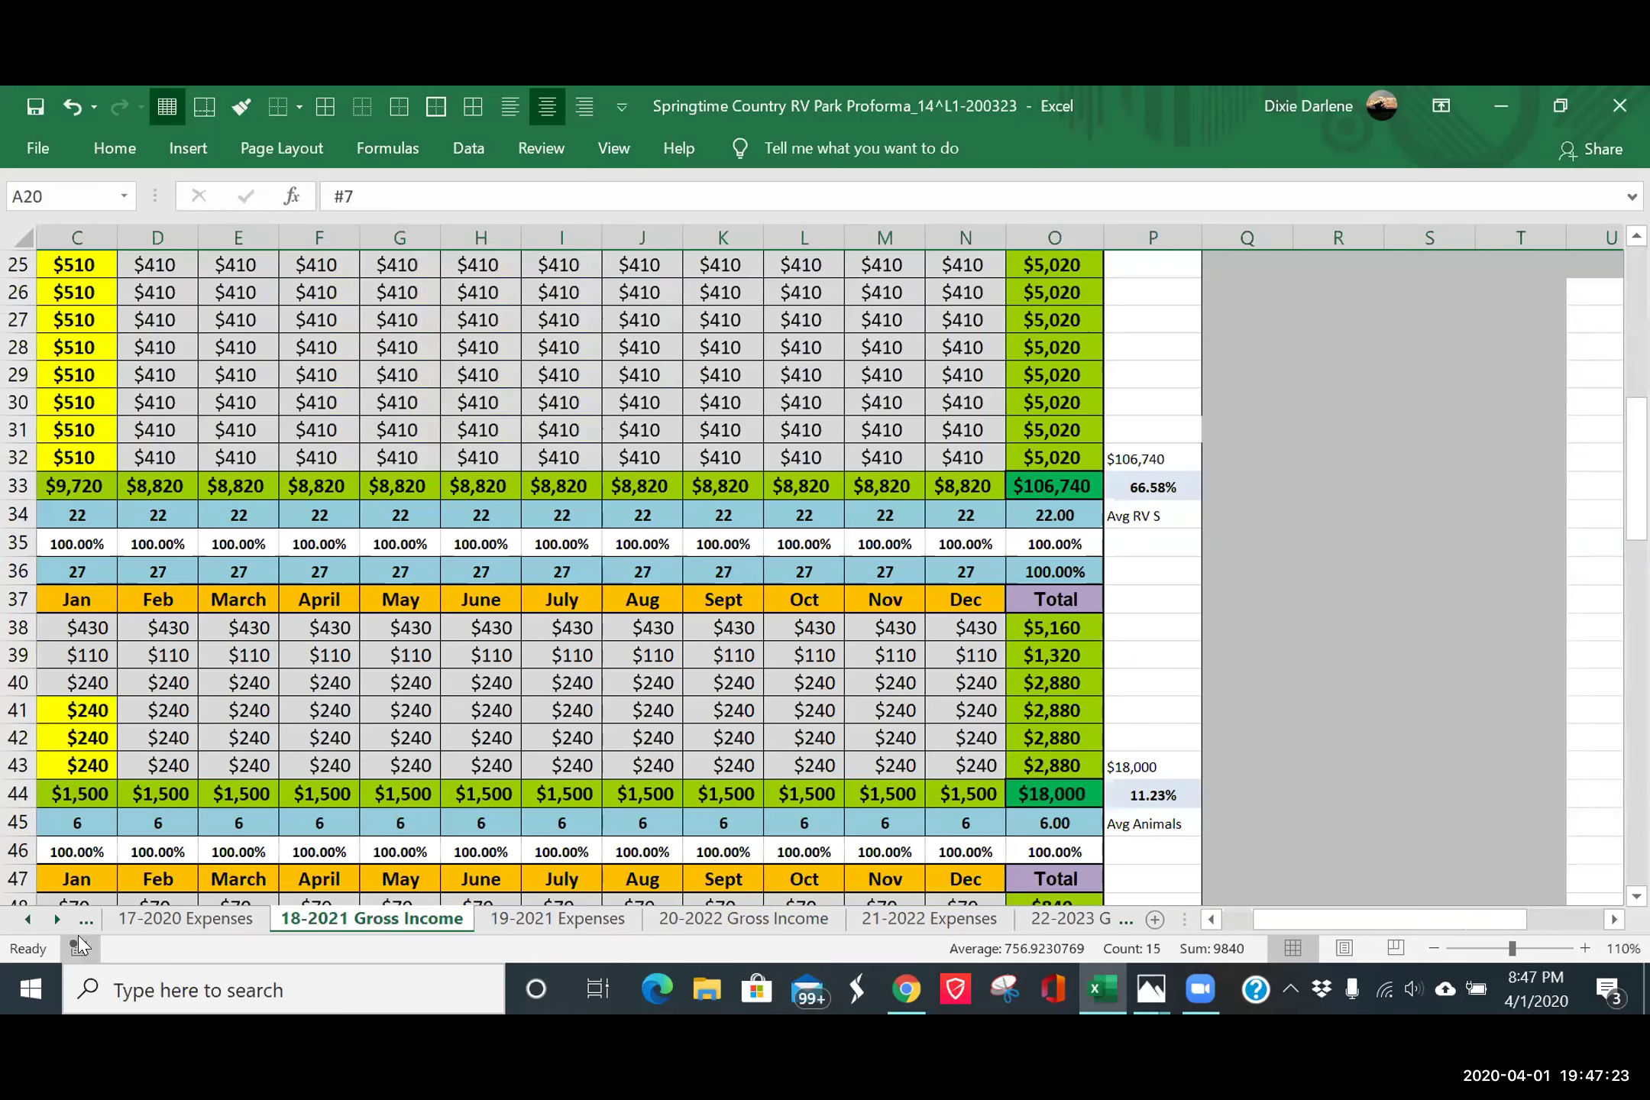
click(191, 920)
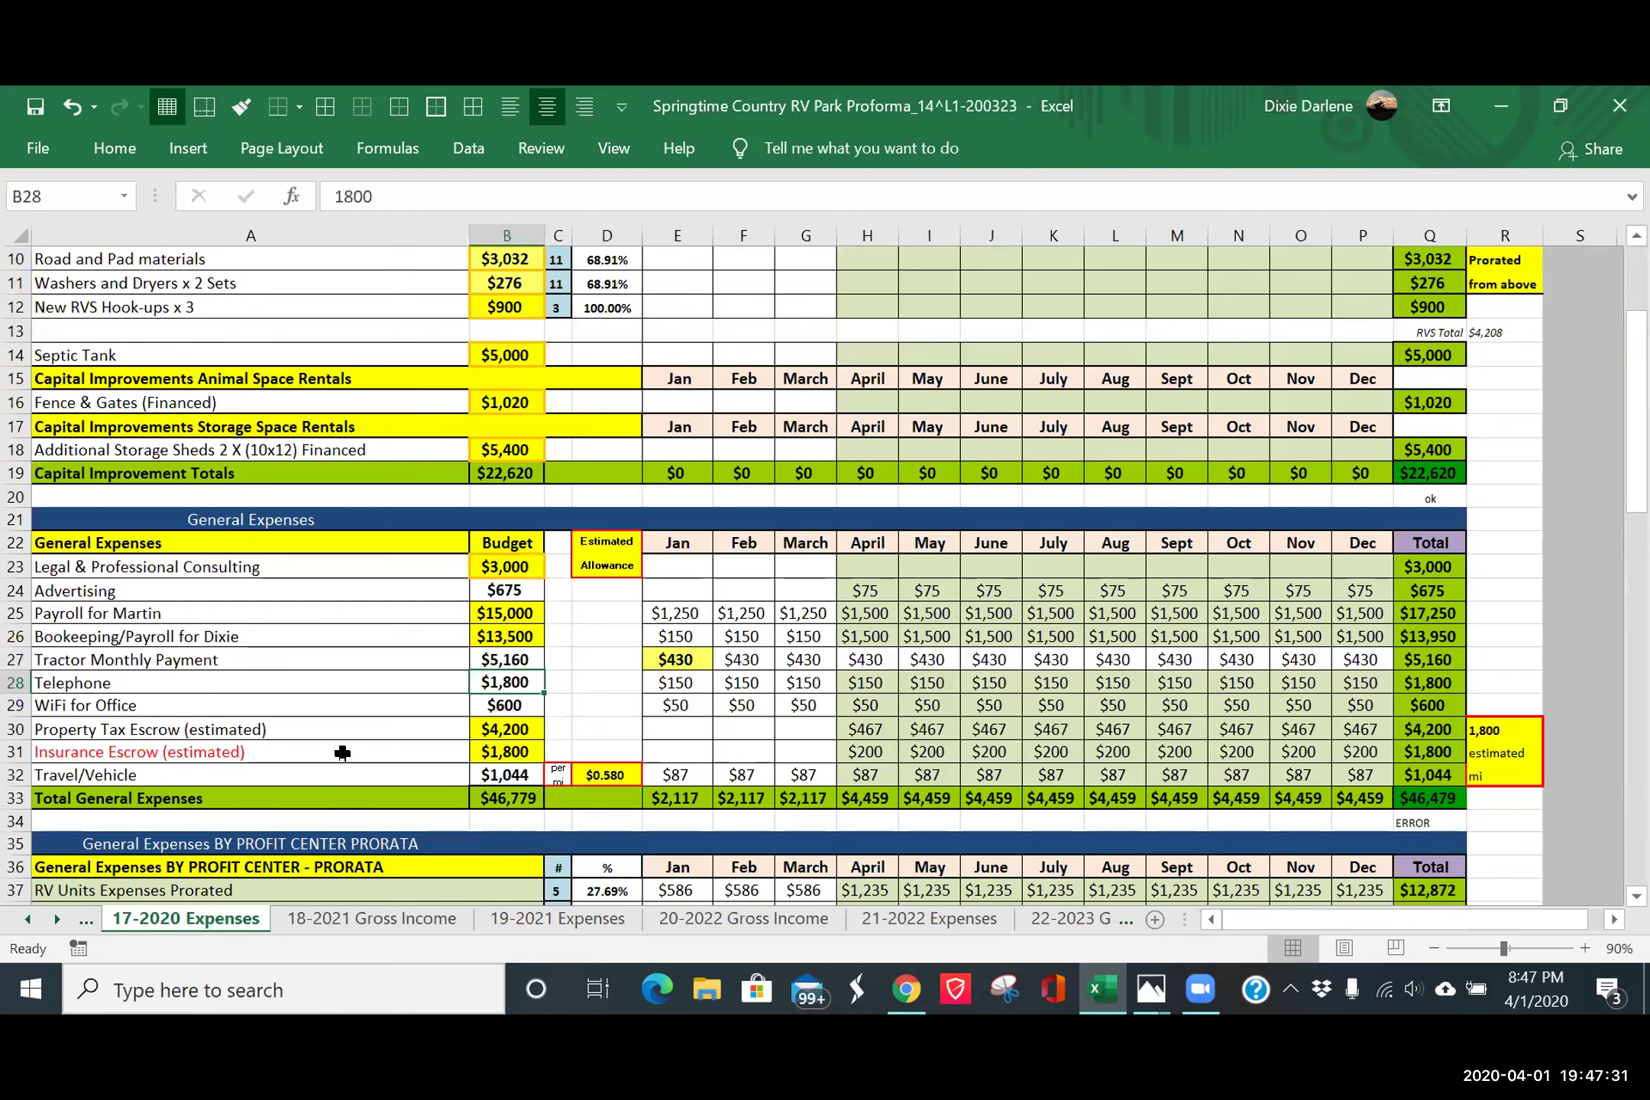
- Move the January tractor payment of 430 from E27 to April in H27 by cutting and pasting it
click(689, 660)
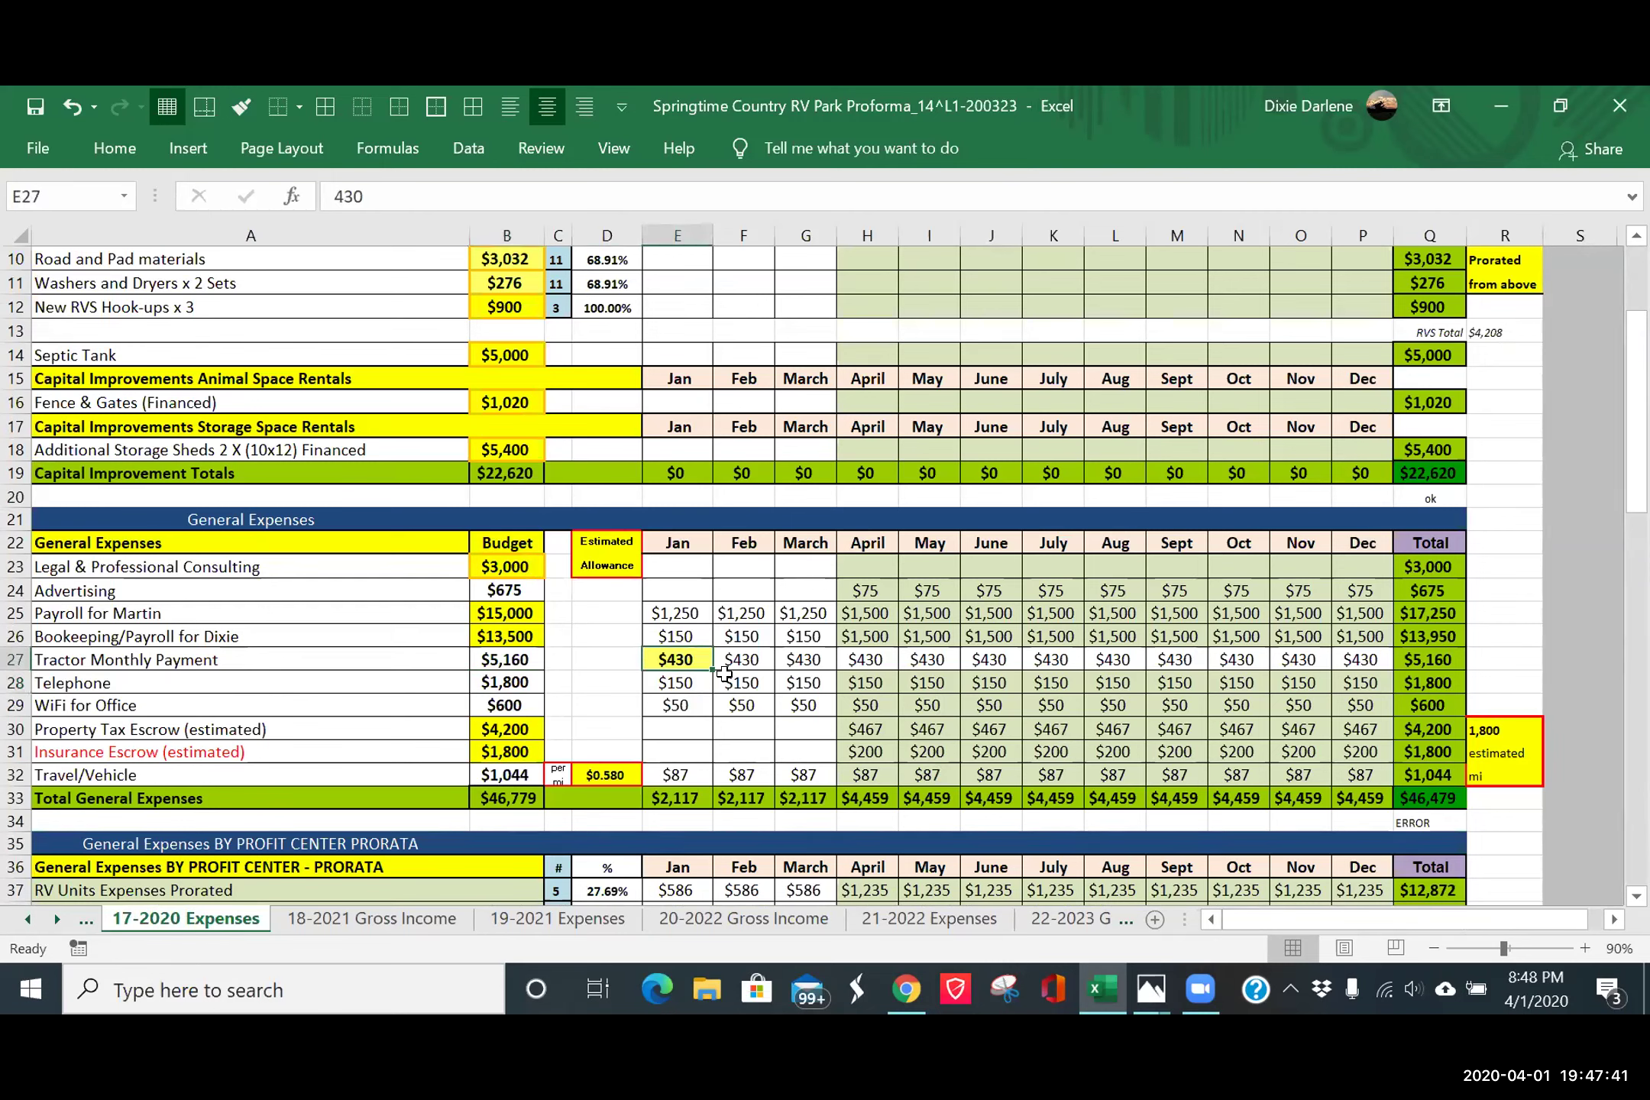
right_click(682, 658)
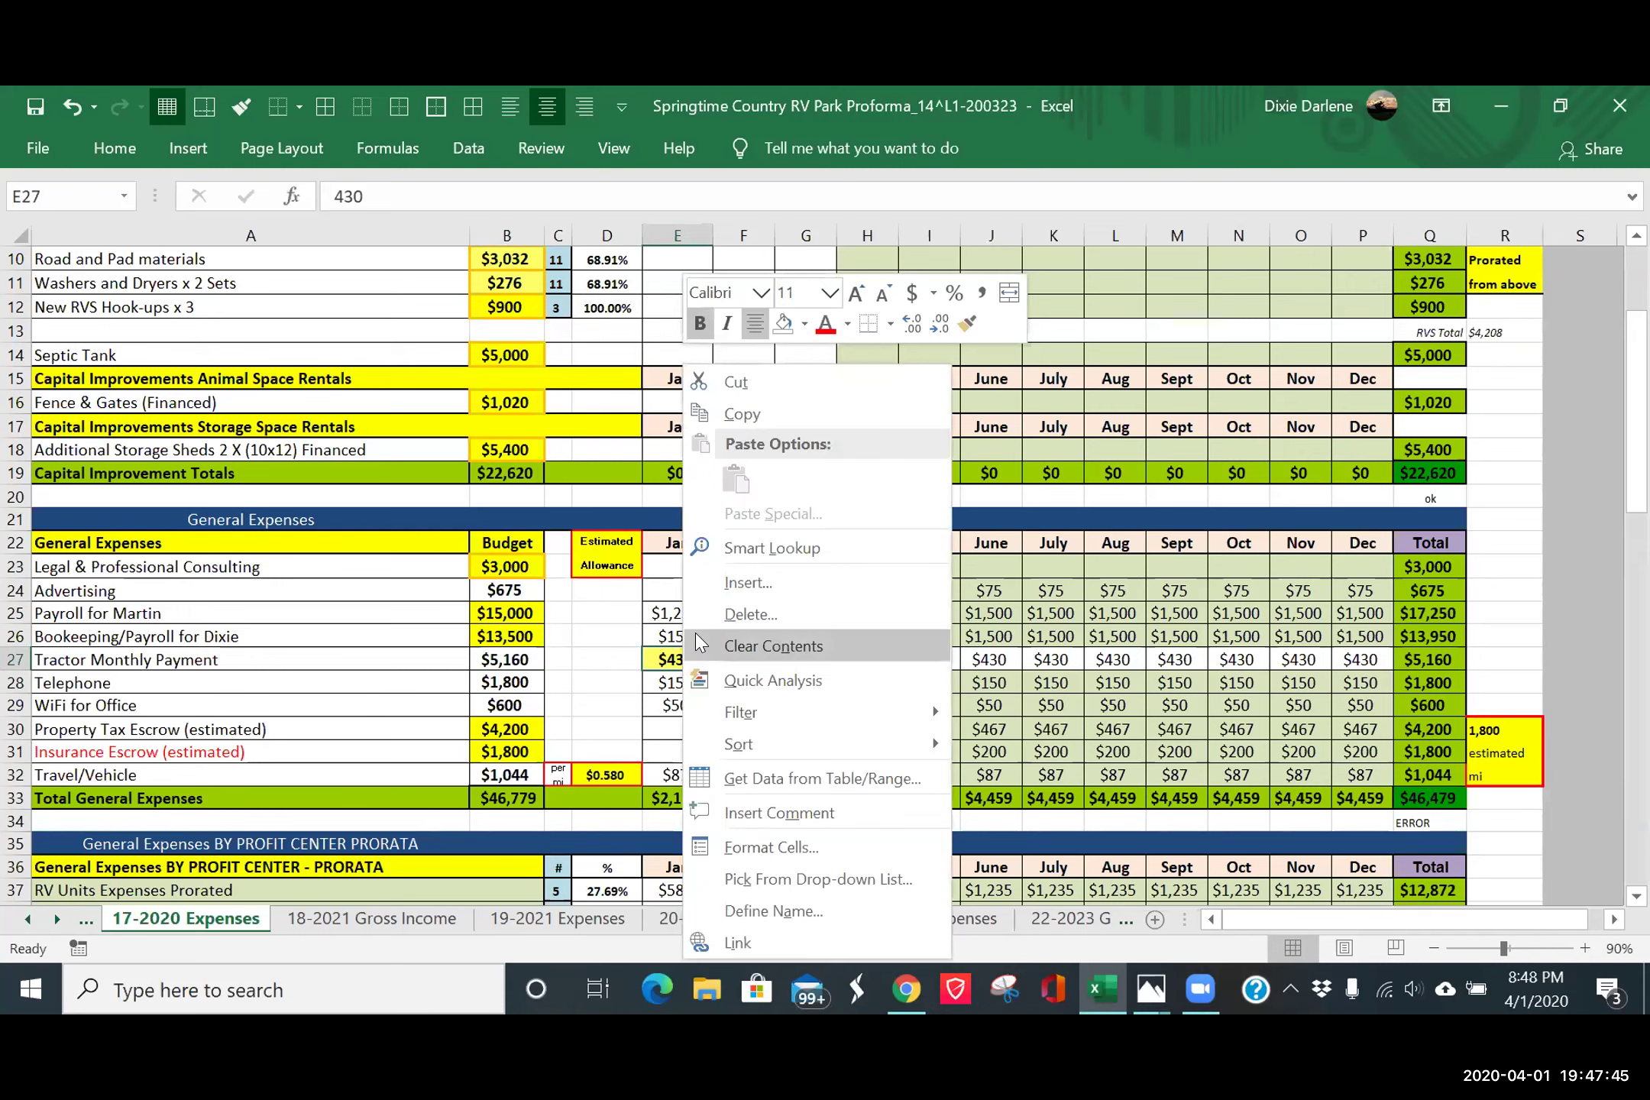
click(736, 382)
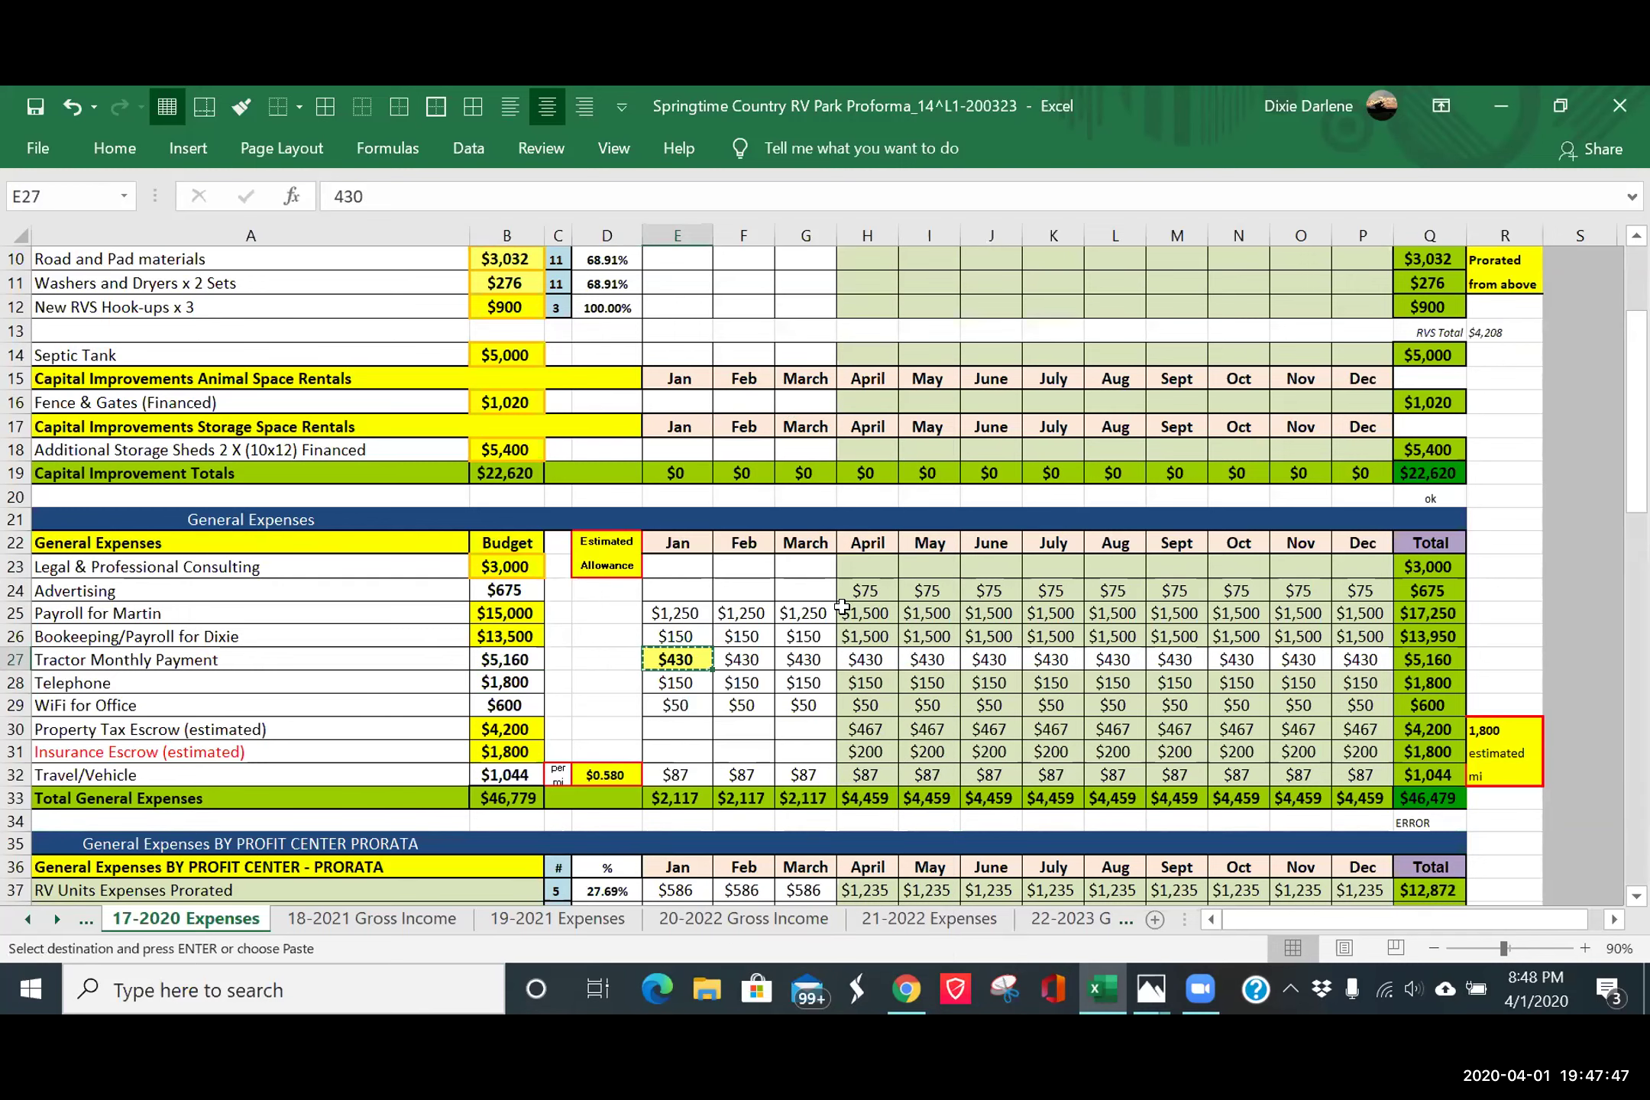
click(857, 656)
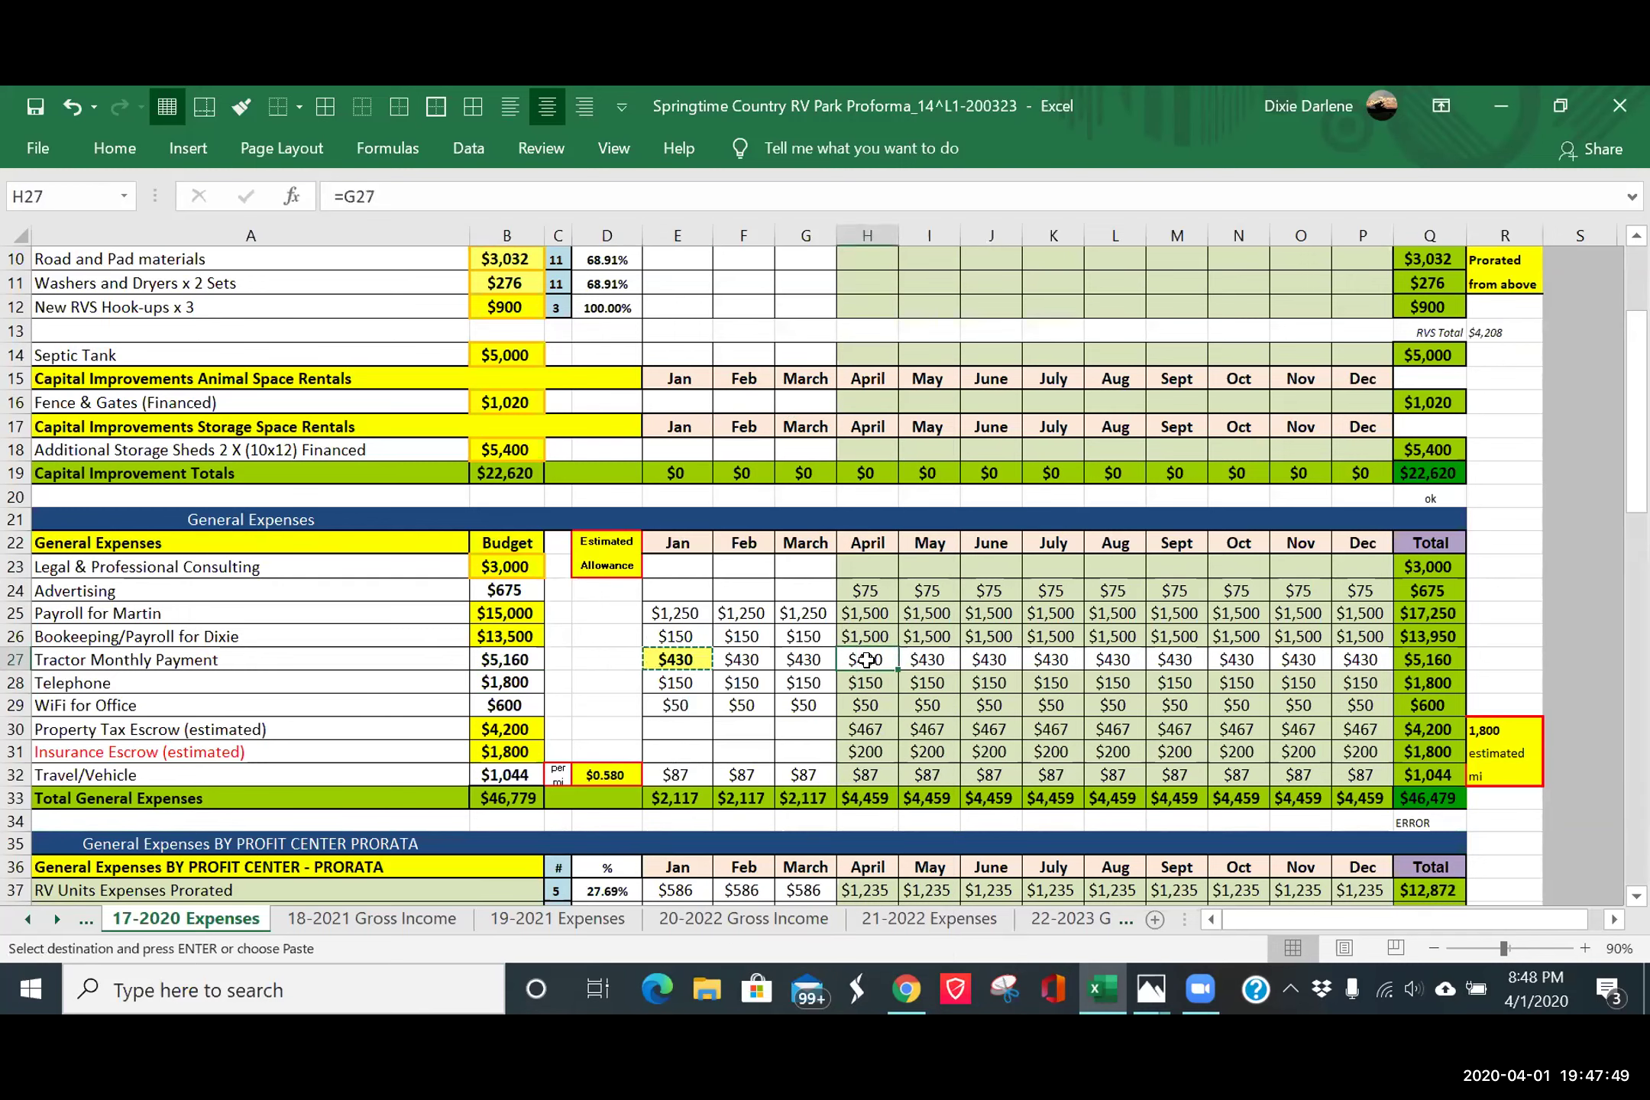
right_click(866, 659)
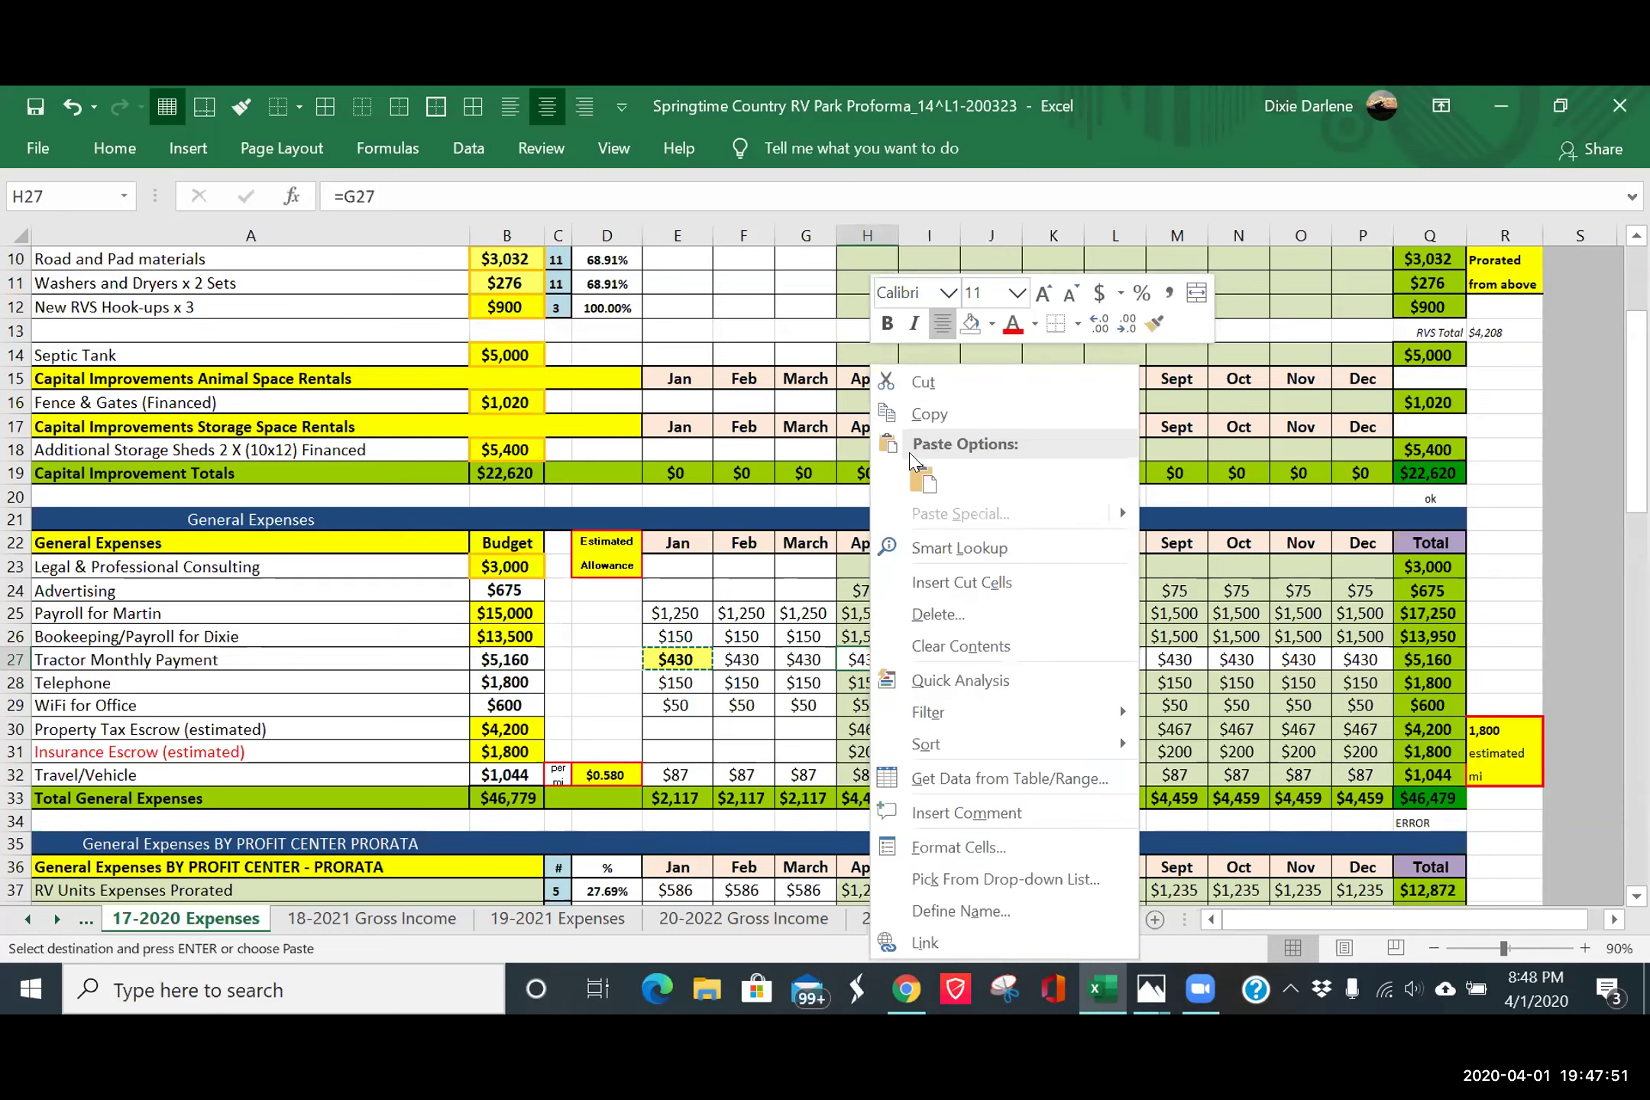
click(923, 480)
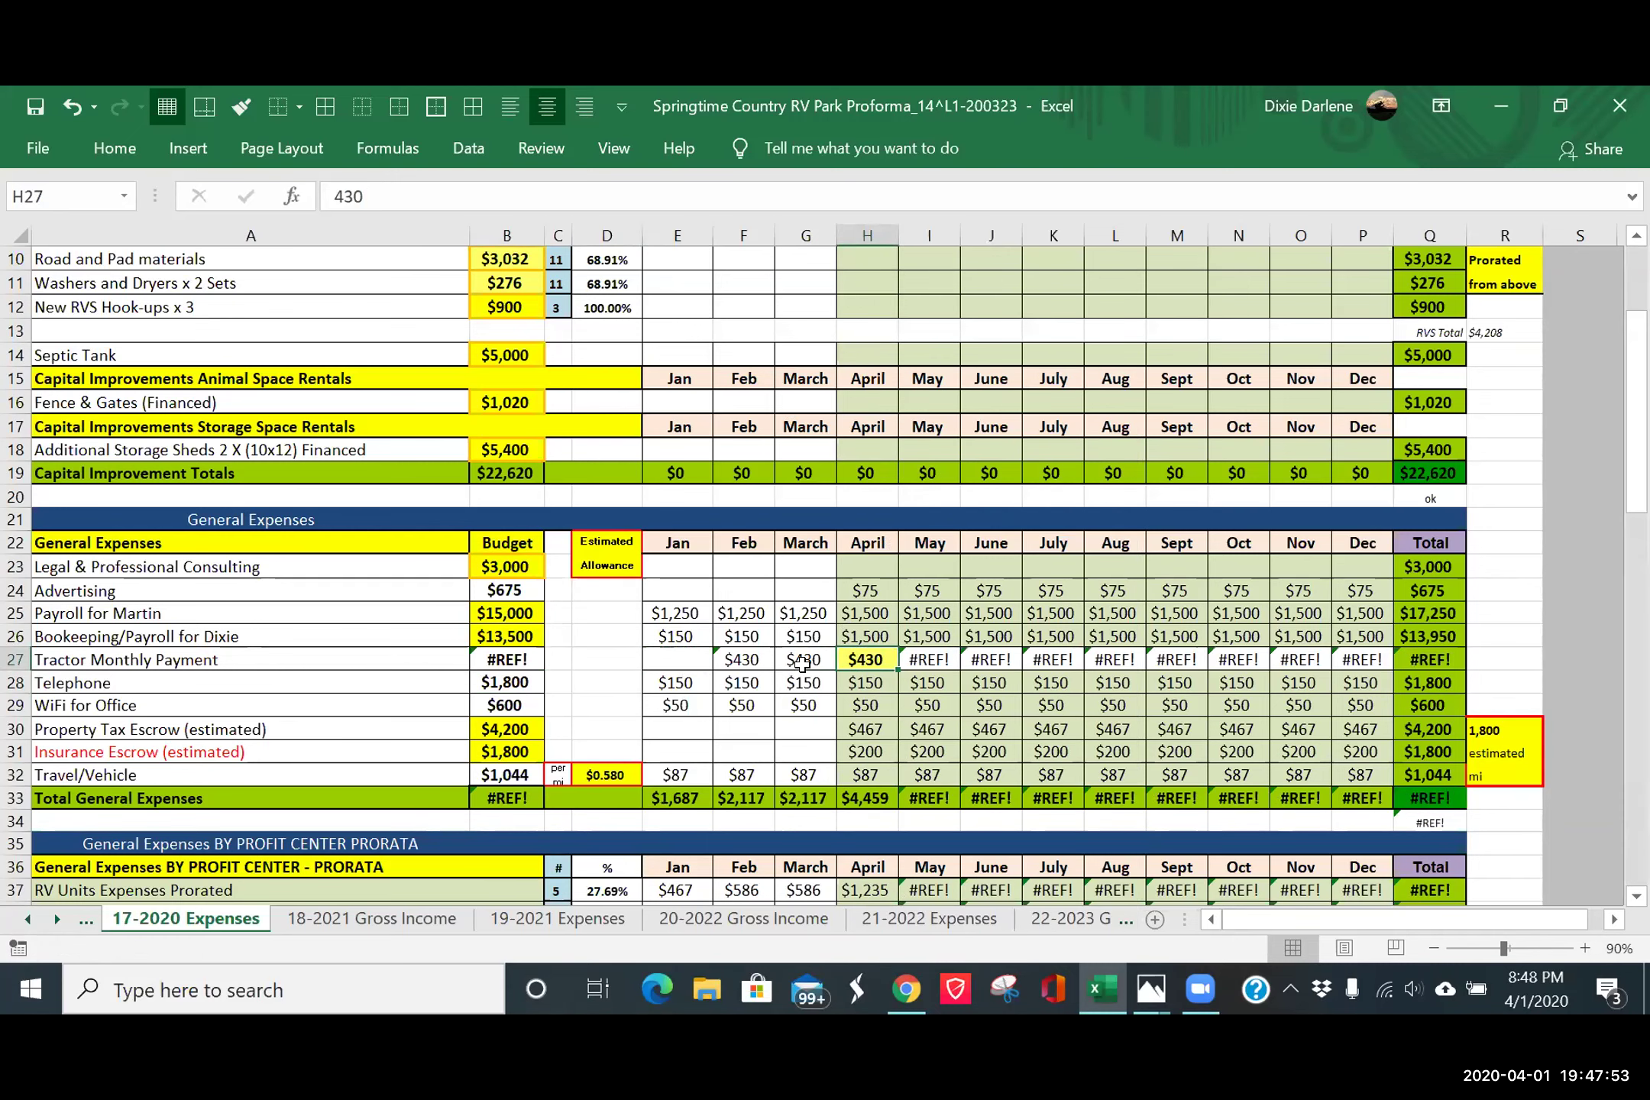
- Clear the March and February tractor payments in G27 and F27
click(802, 662)
key(Delete)
click(745, 650)
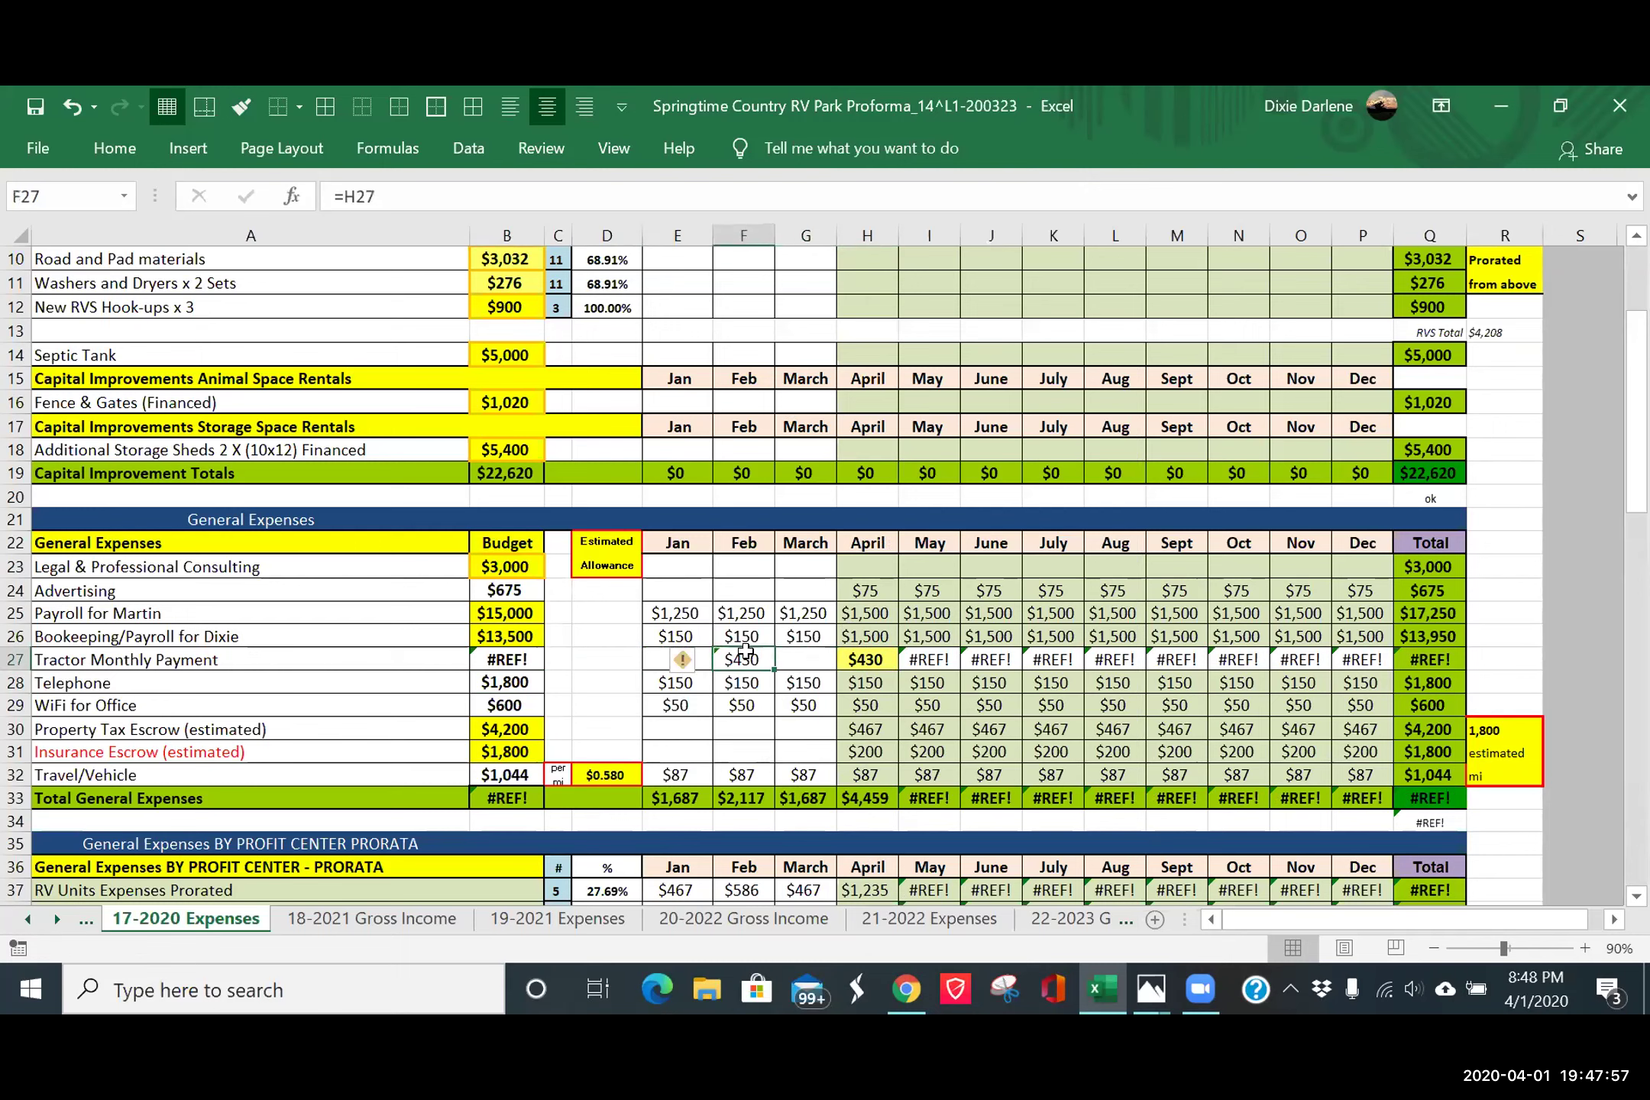
key(Delete)
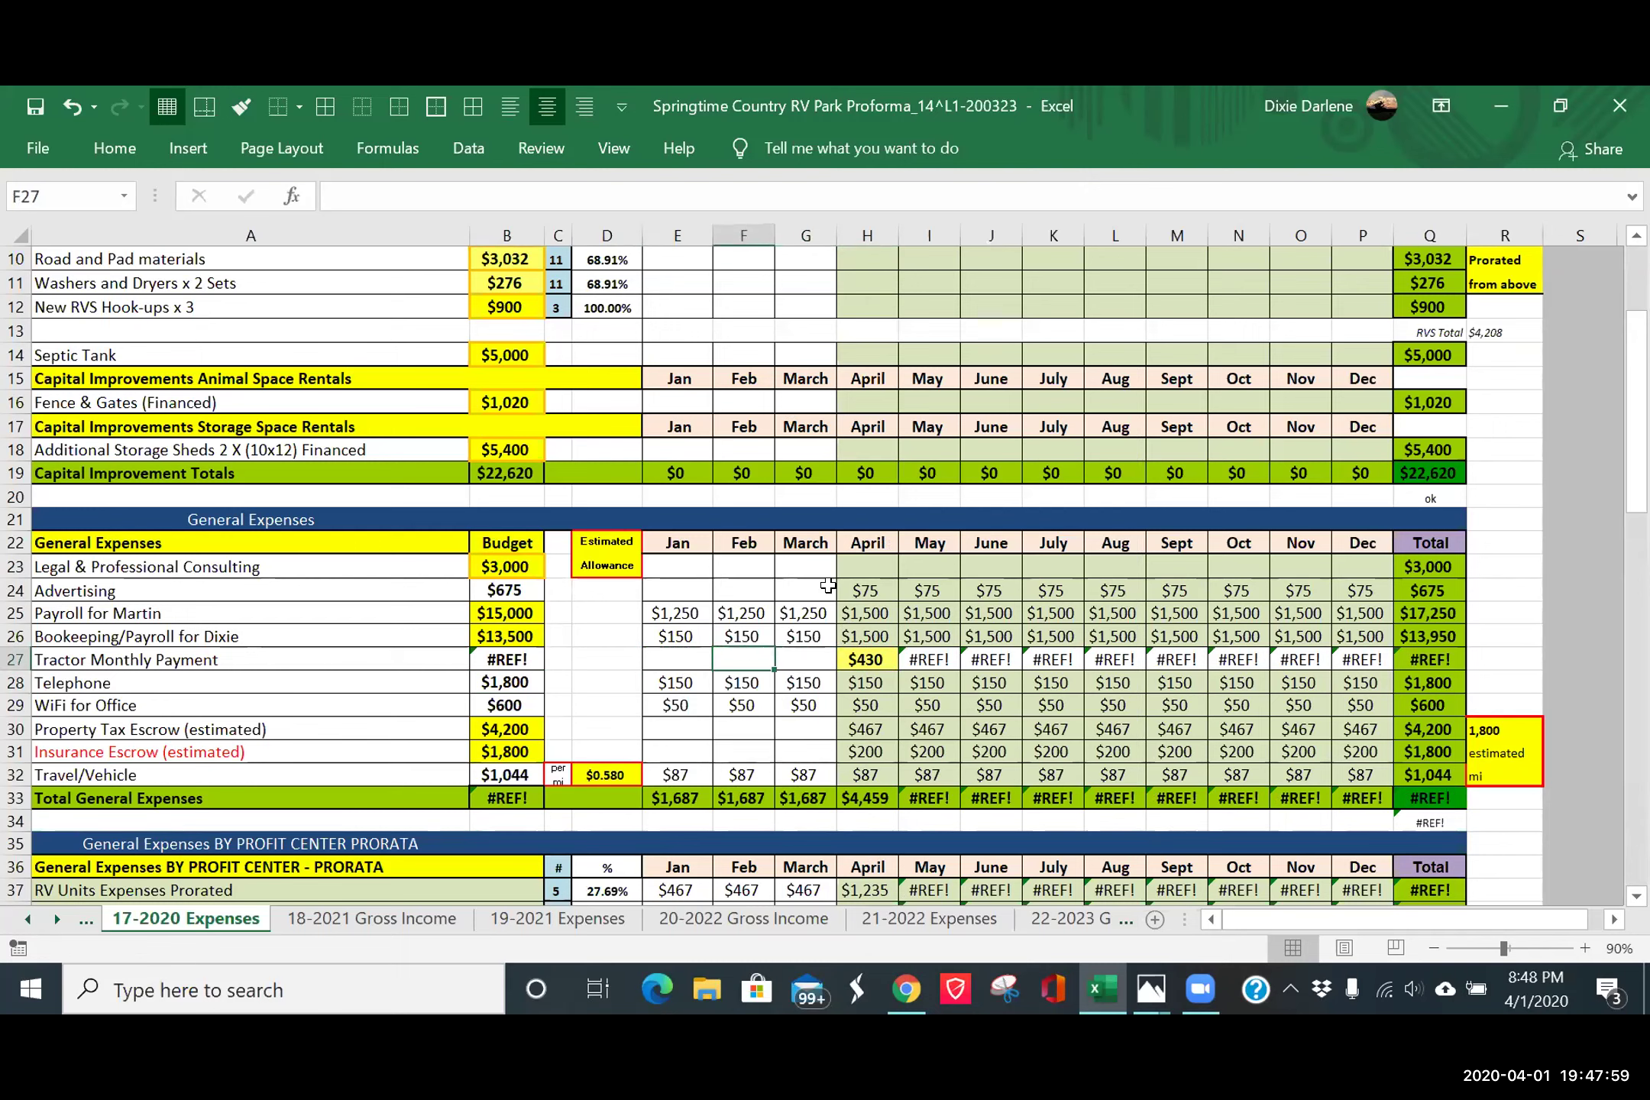
- Set the May tractor payment in I27 to the April payment with =H27
click(924, 660)
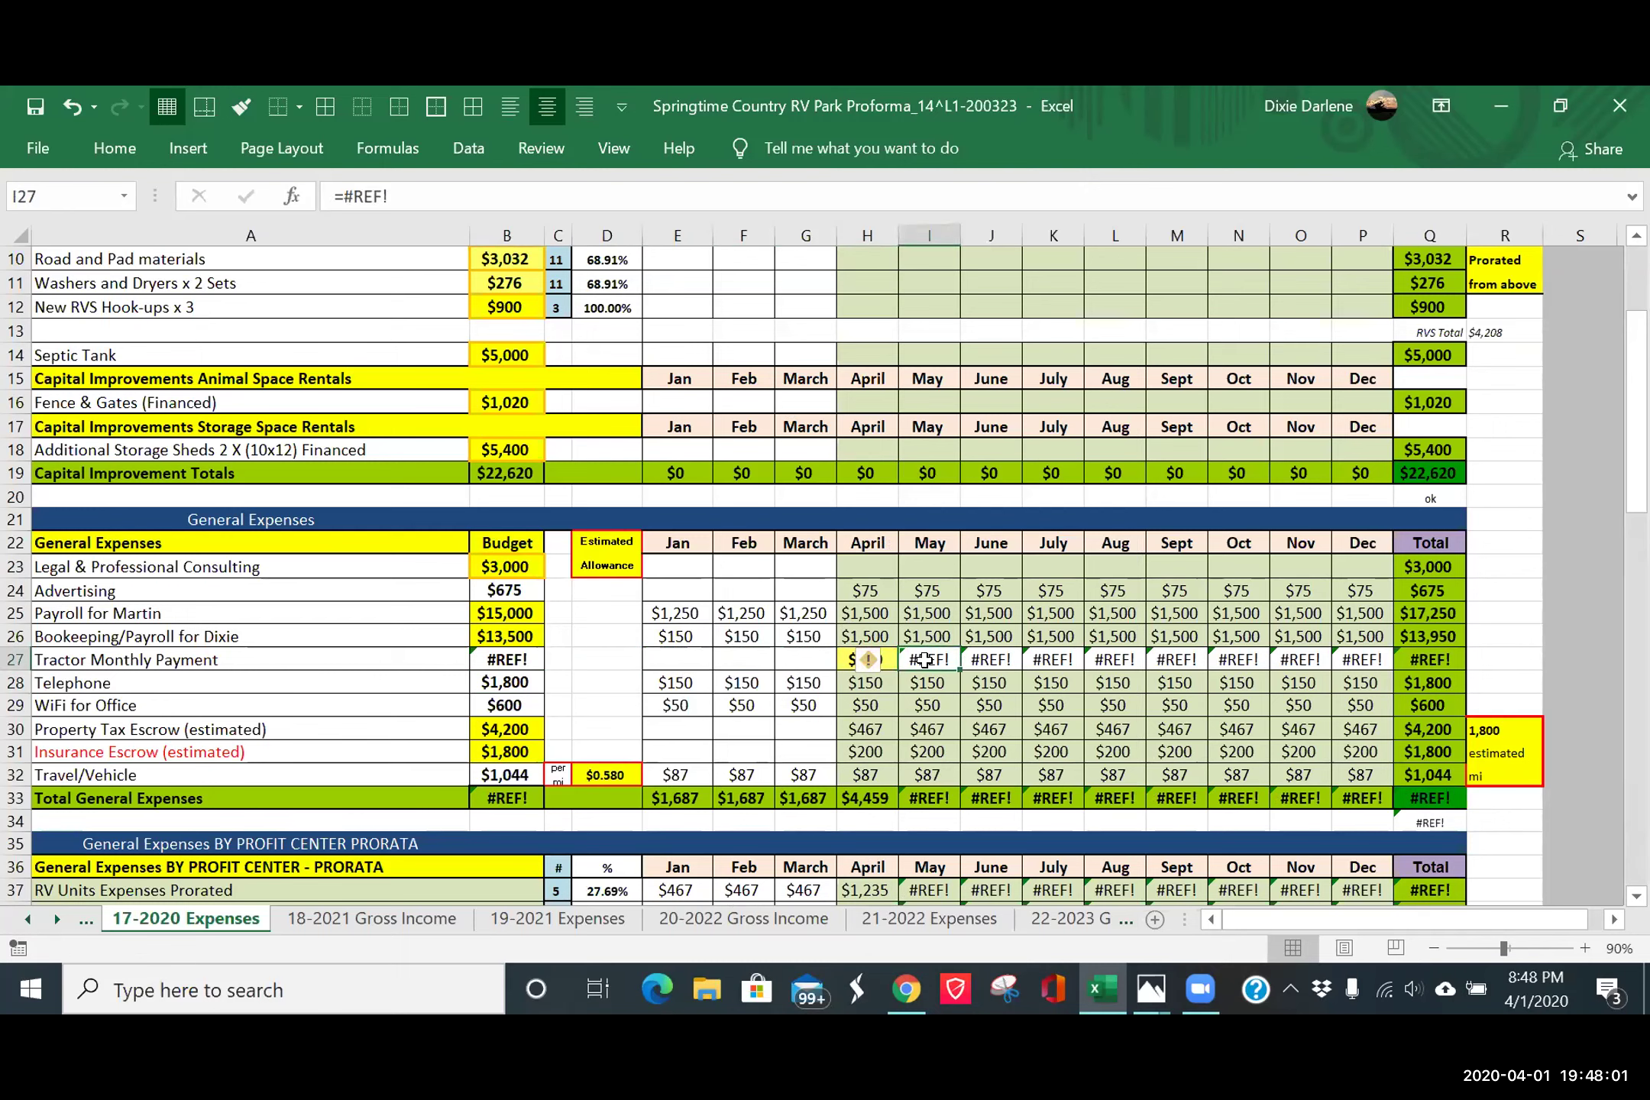
text(=)
key(Left)
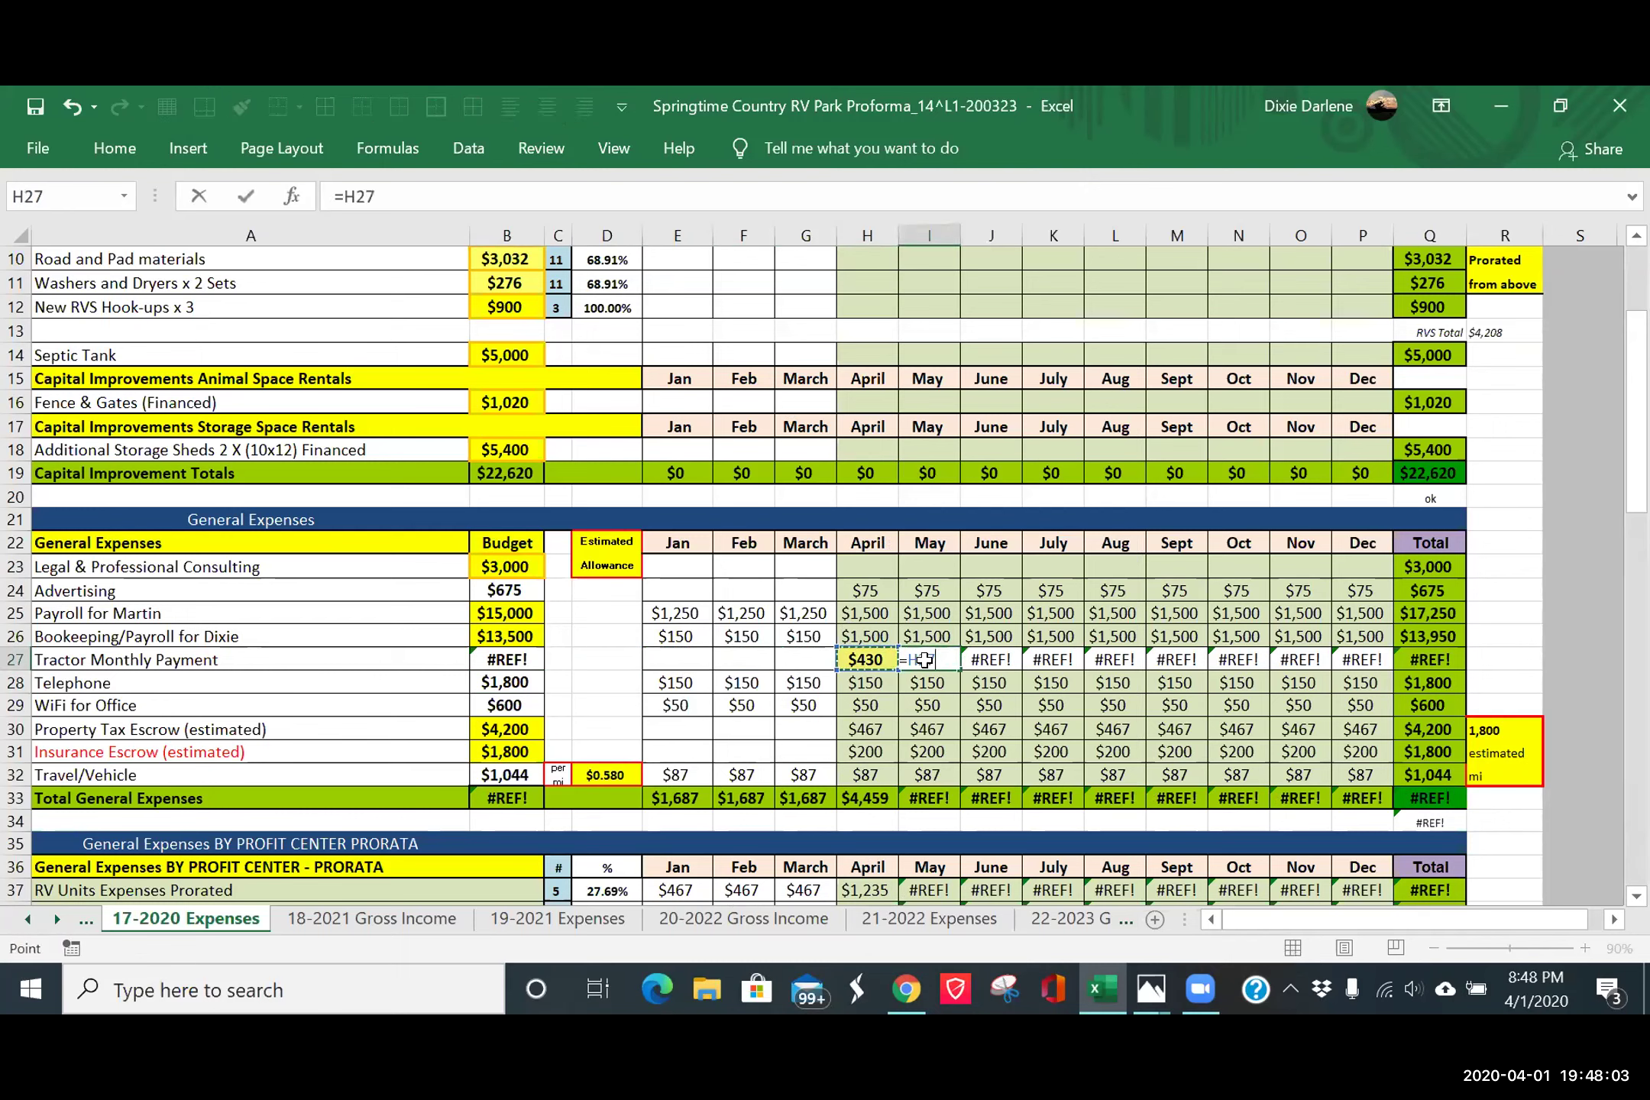
key(Return)
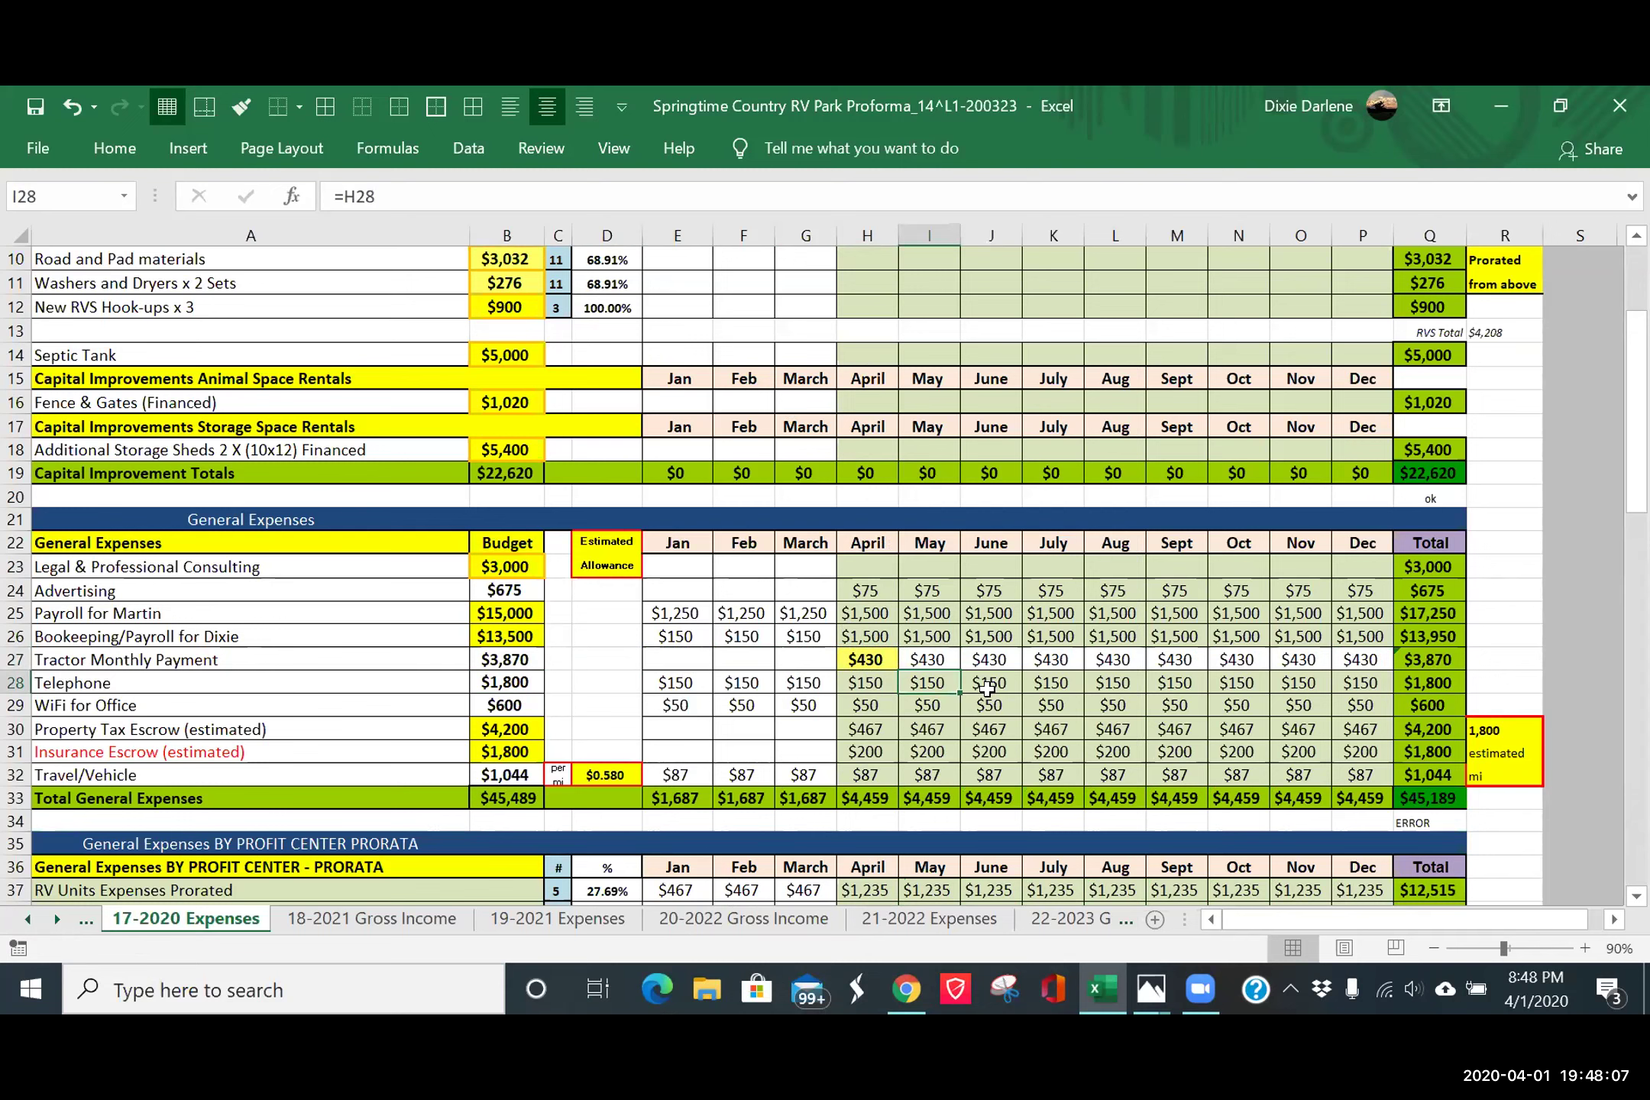
- Copy the green cell formatting of I23 onto the May tractor payment in I27
click(935, 569)
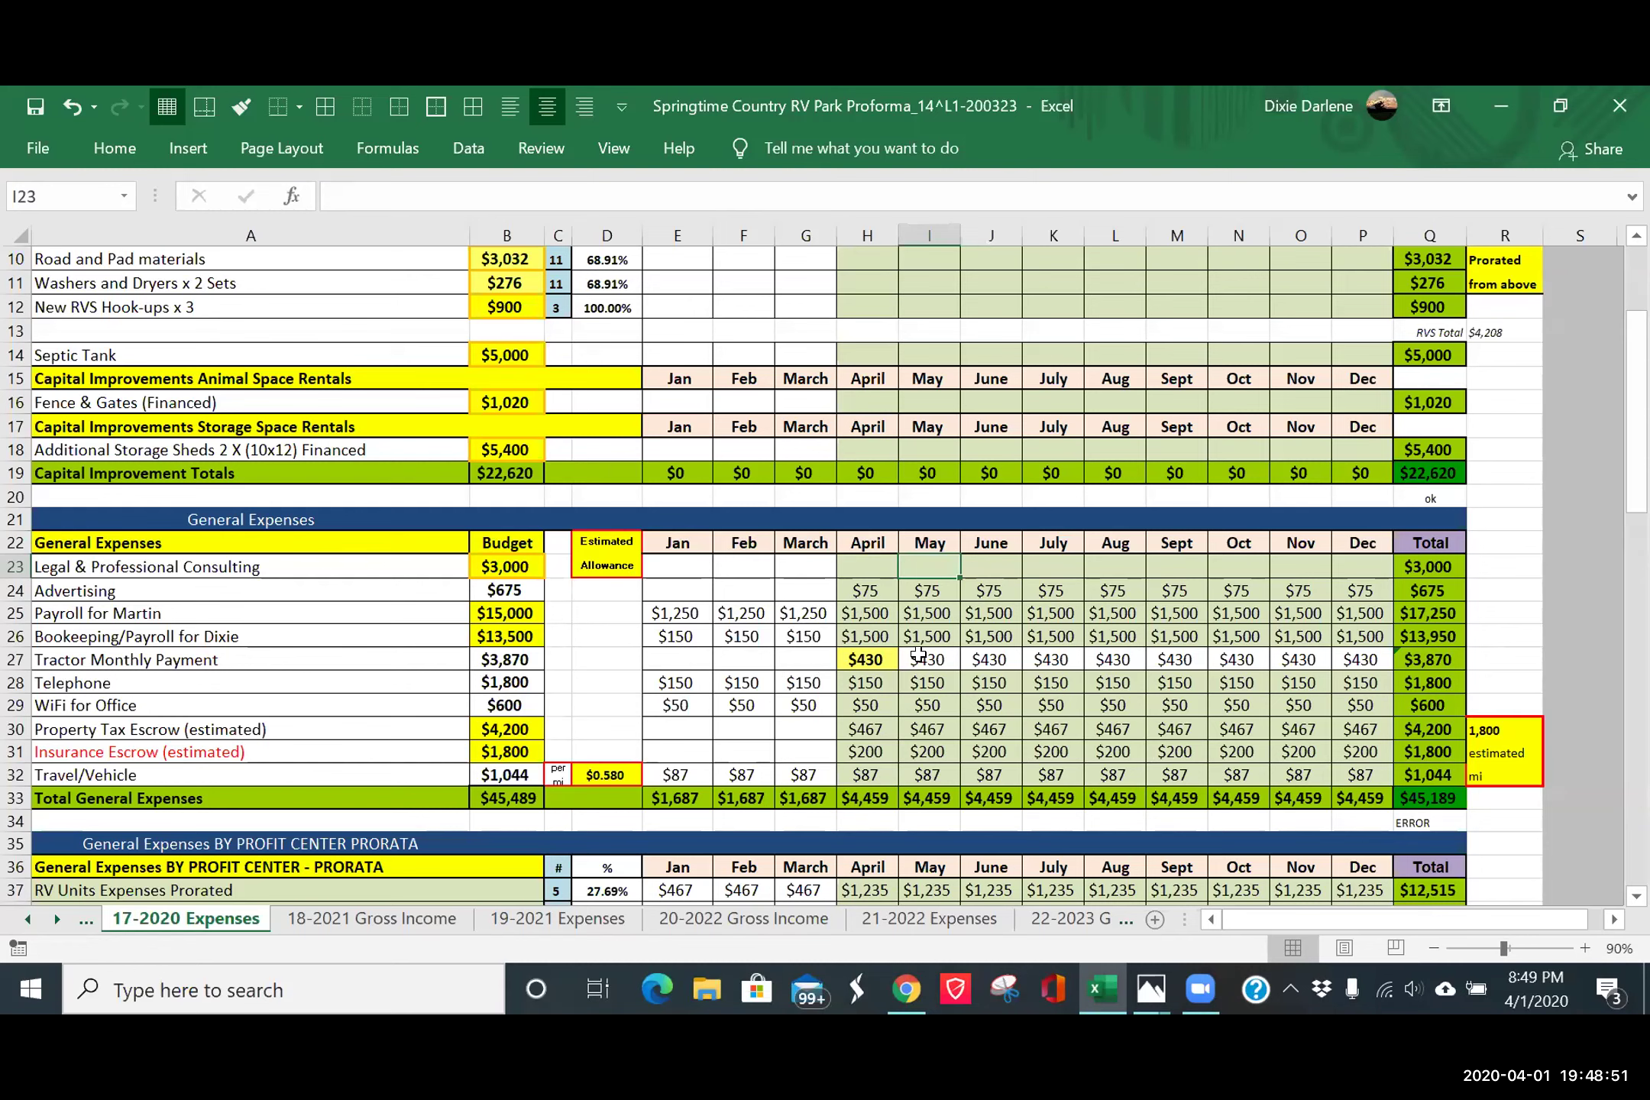
click(243, 107)
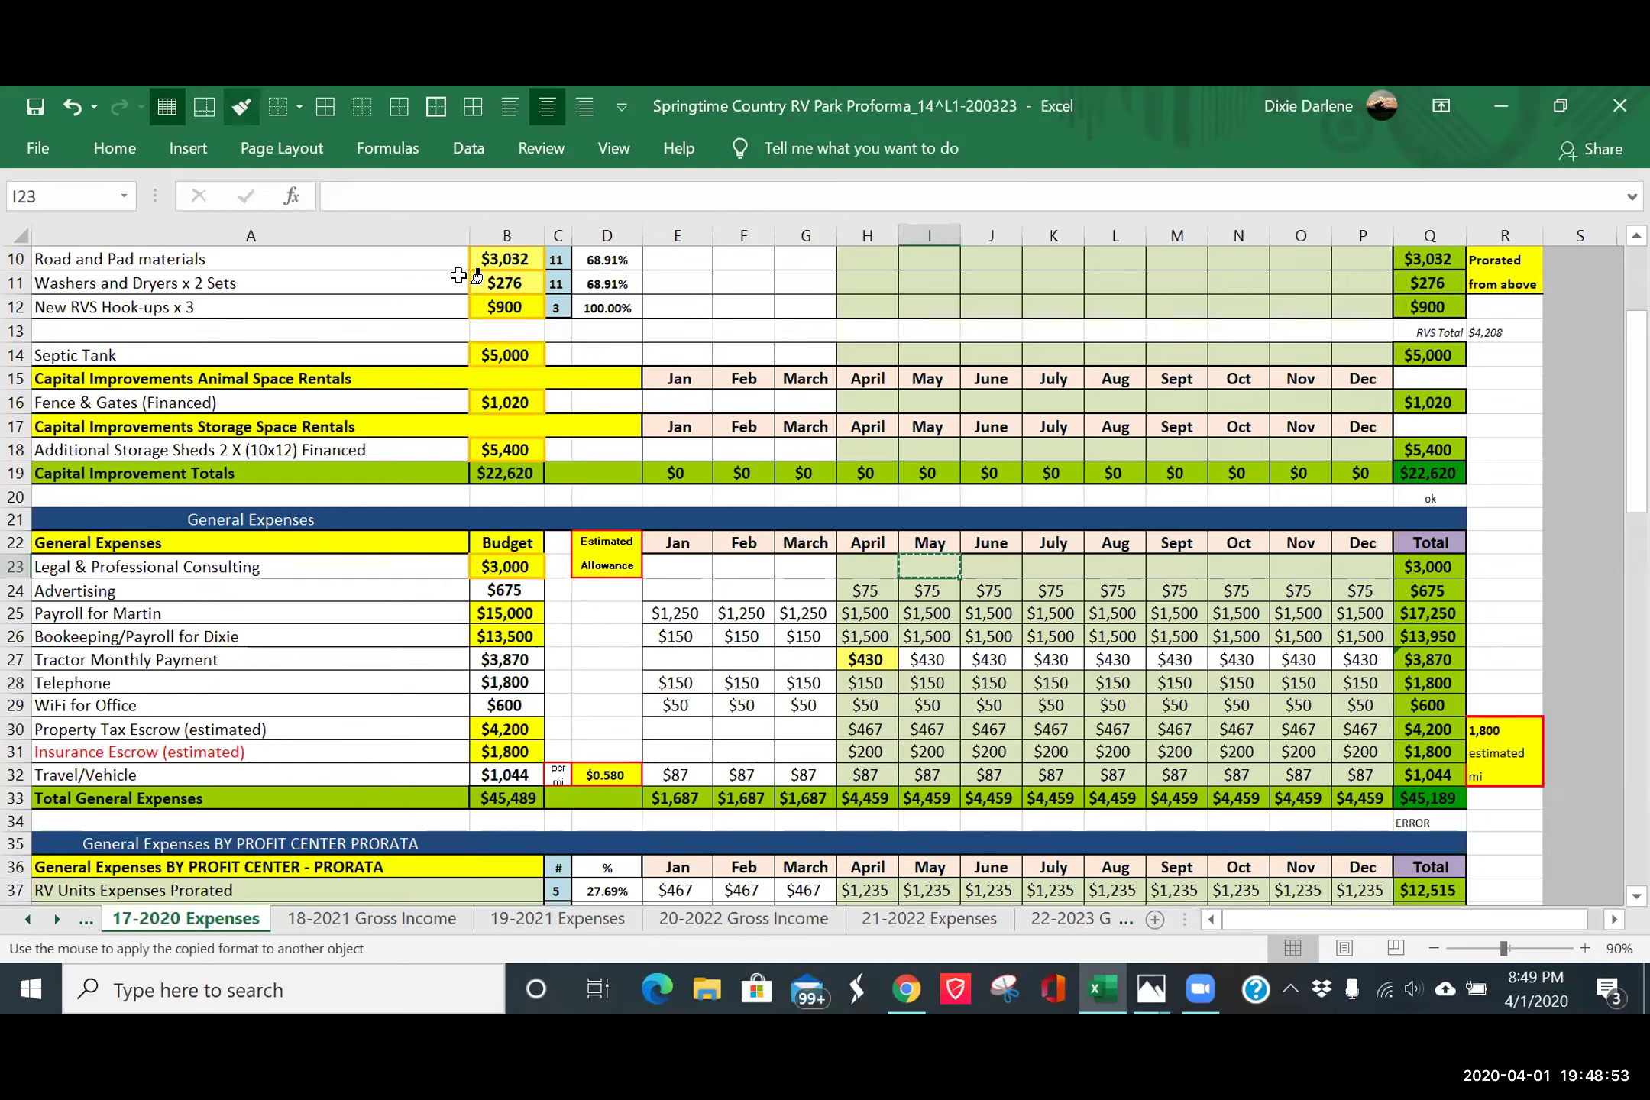
click(937, 657)
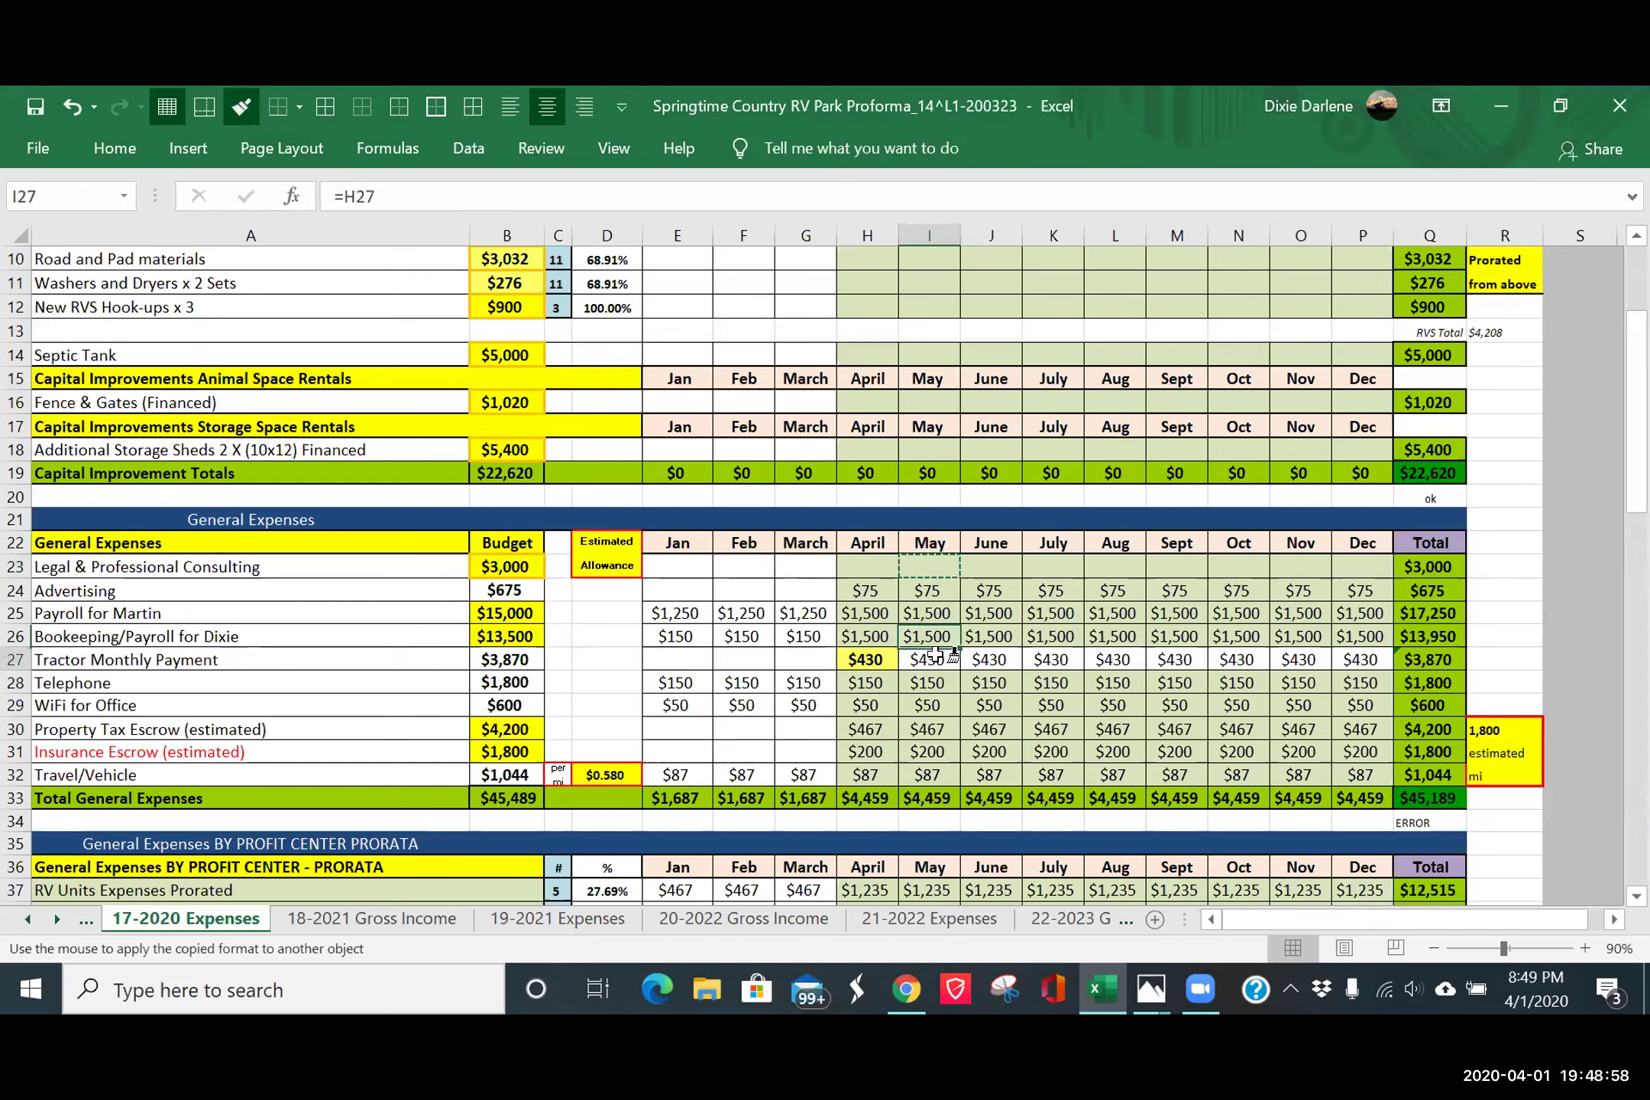
shift+click(1356, 663)
click(1512, 628)
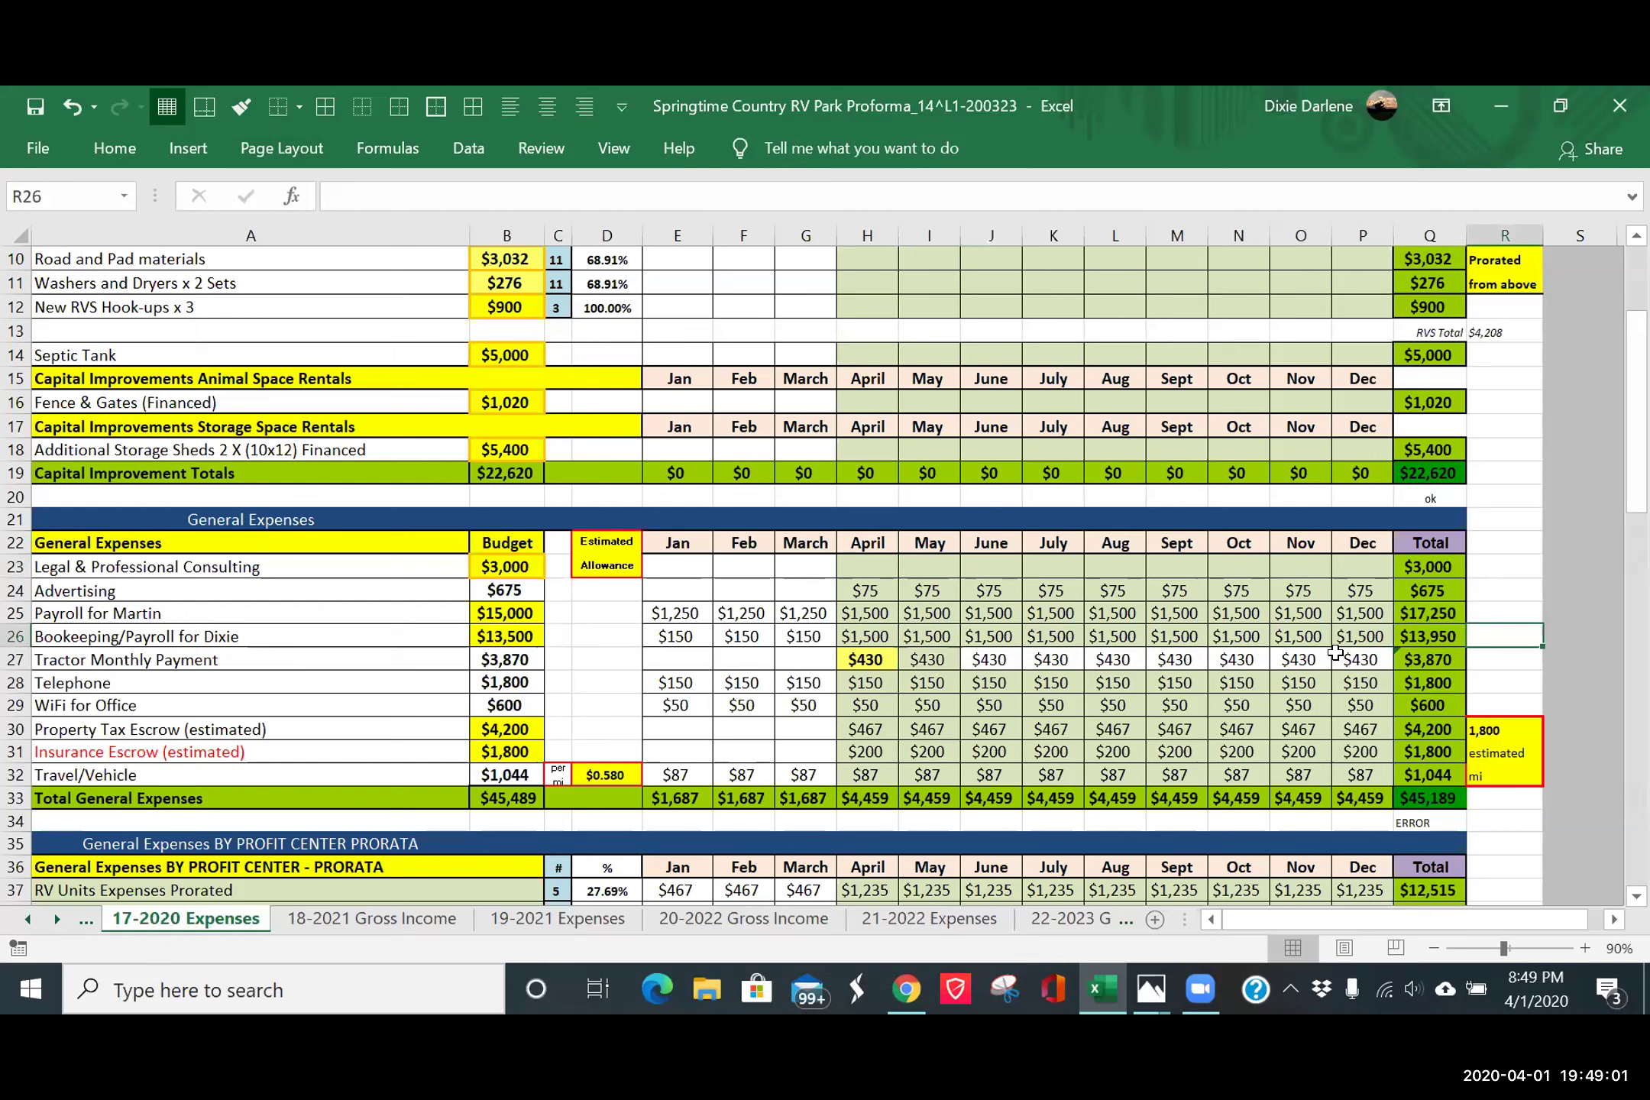
- Copy the formatting of the May tractor payment in I27 onto the June to December payments in J27:P27
click(241, 109)
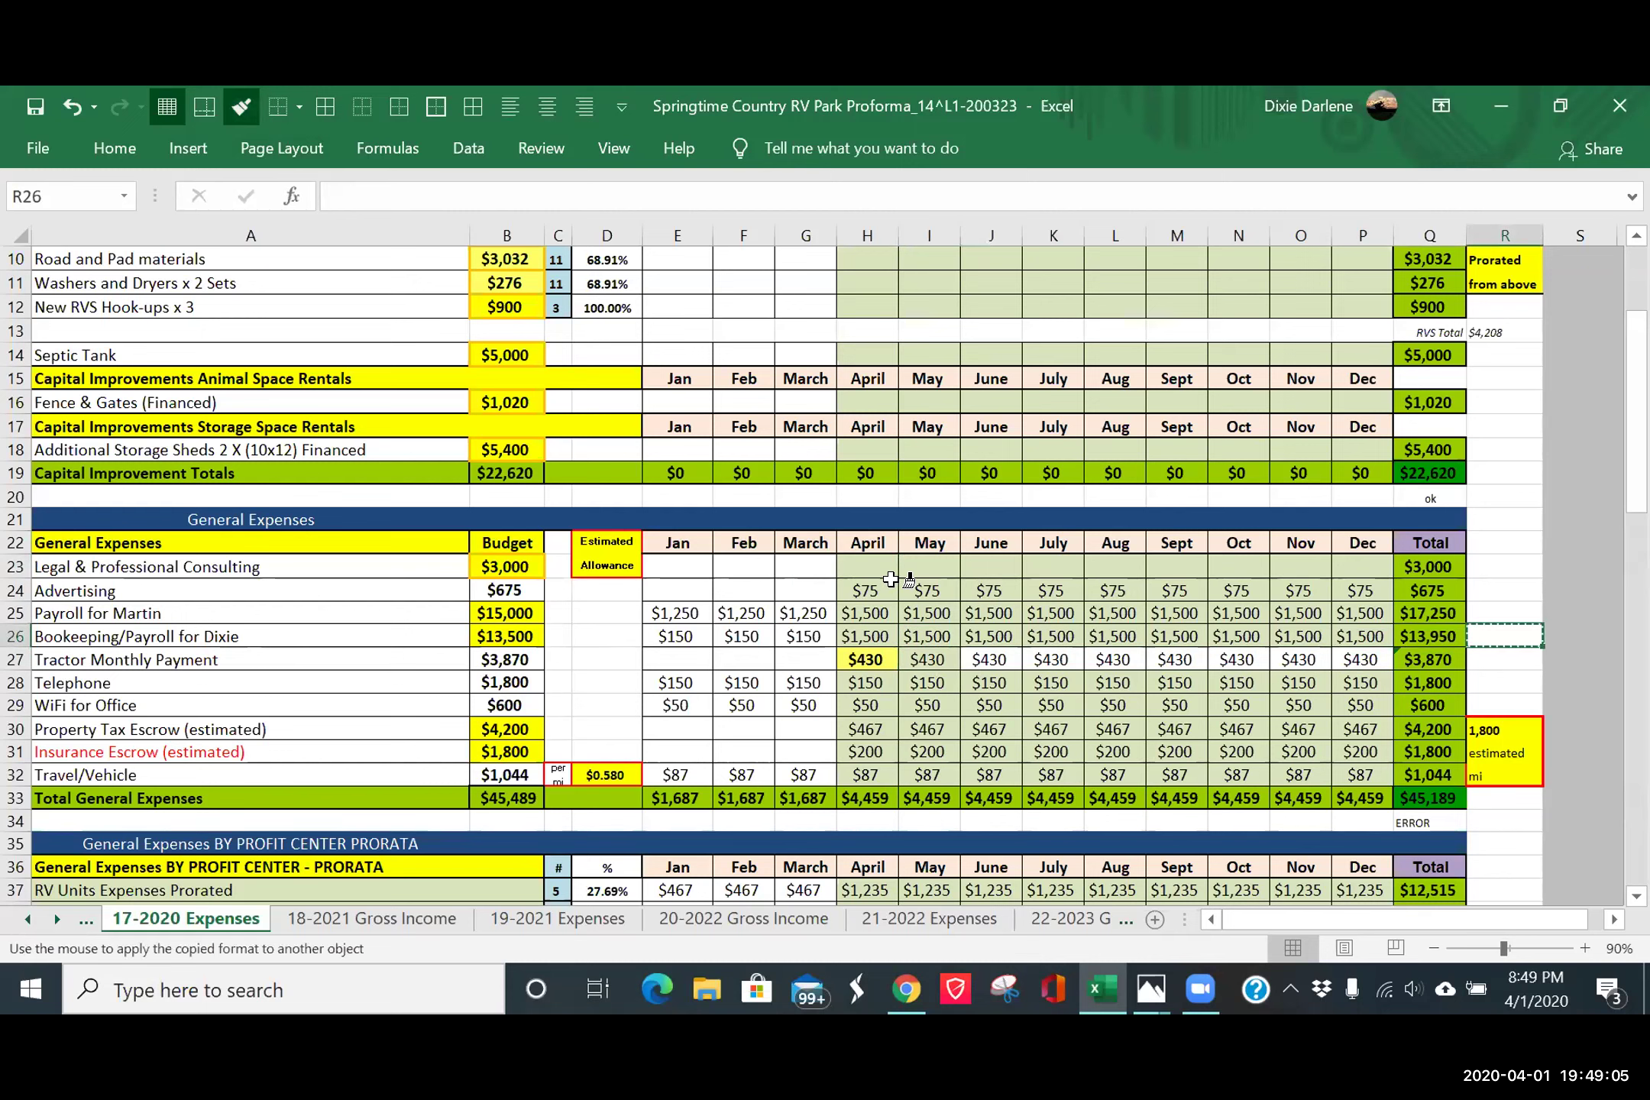
key(Escape)
click(914, 658)
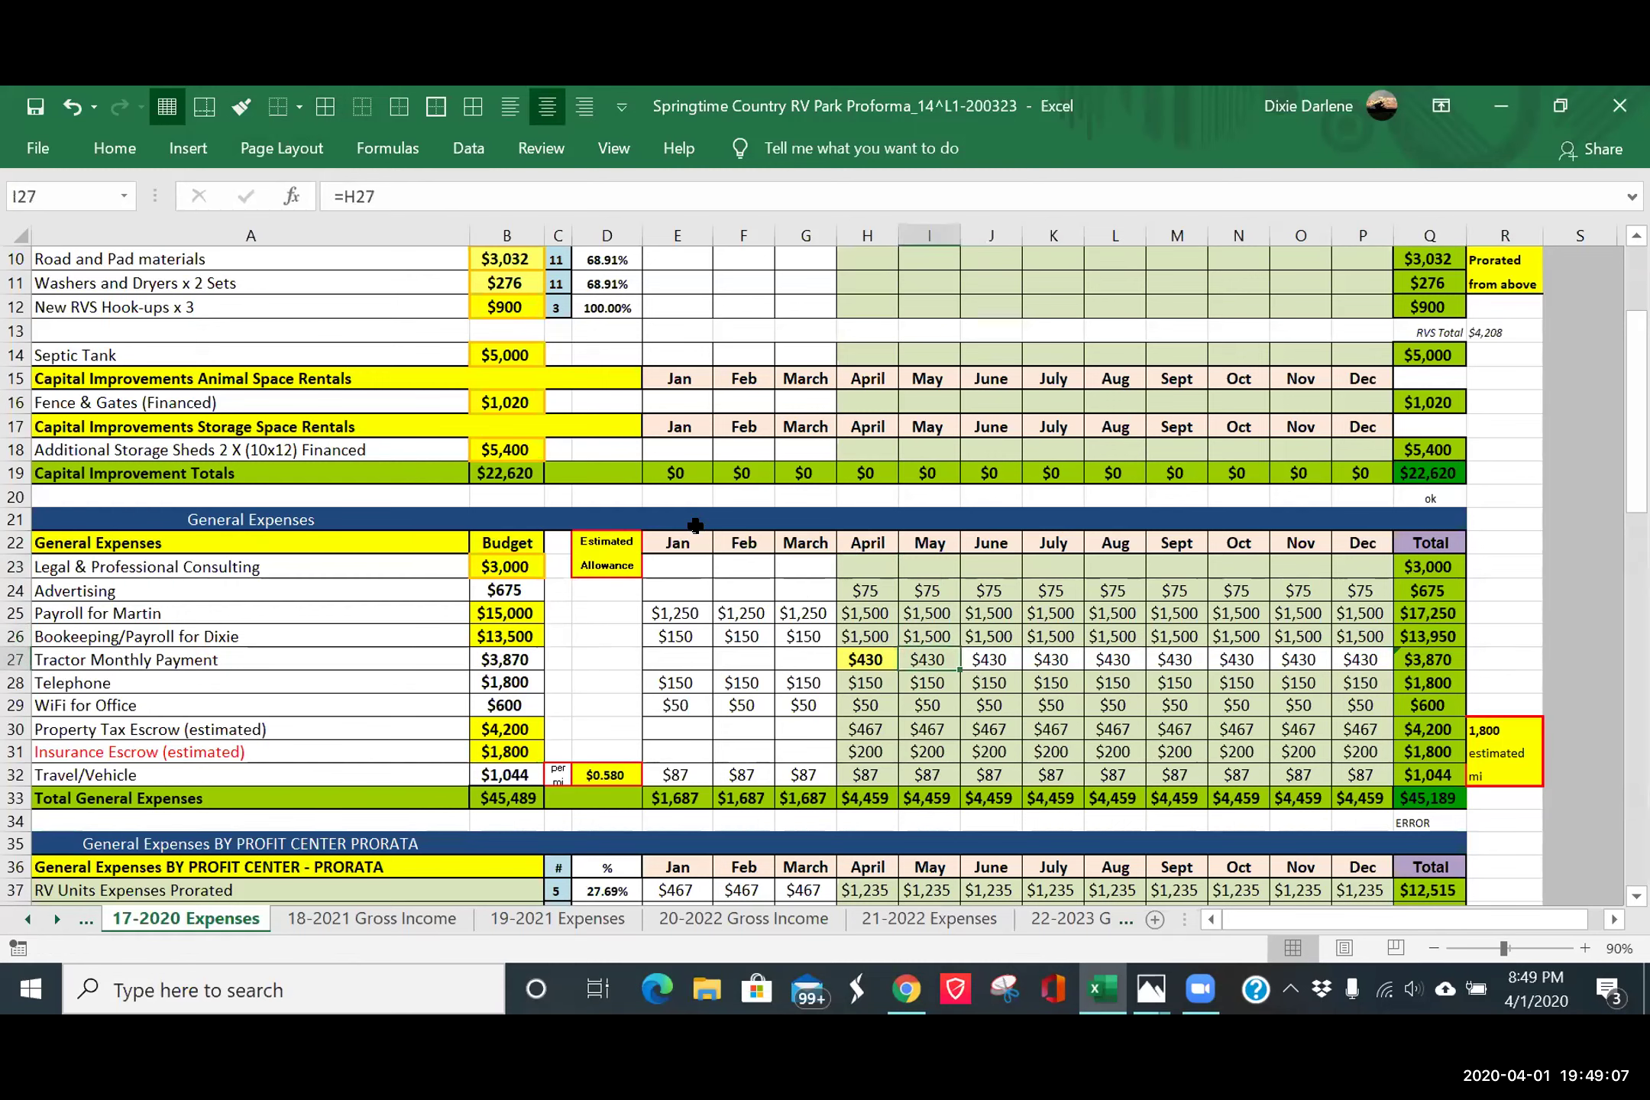
click(242, 109)
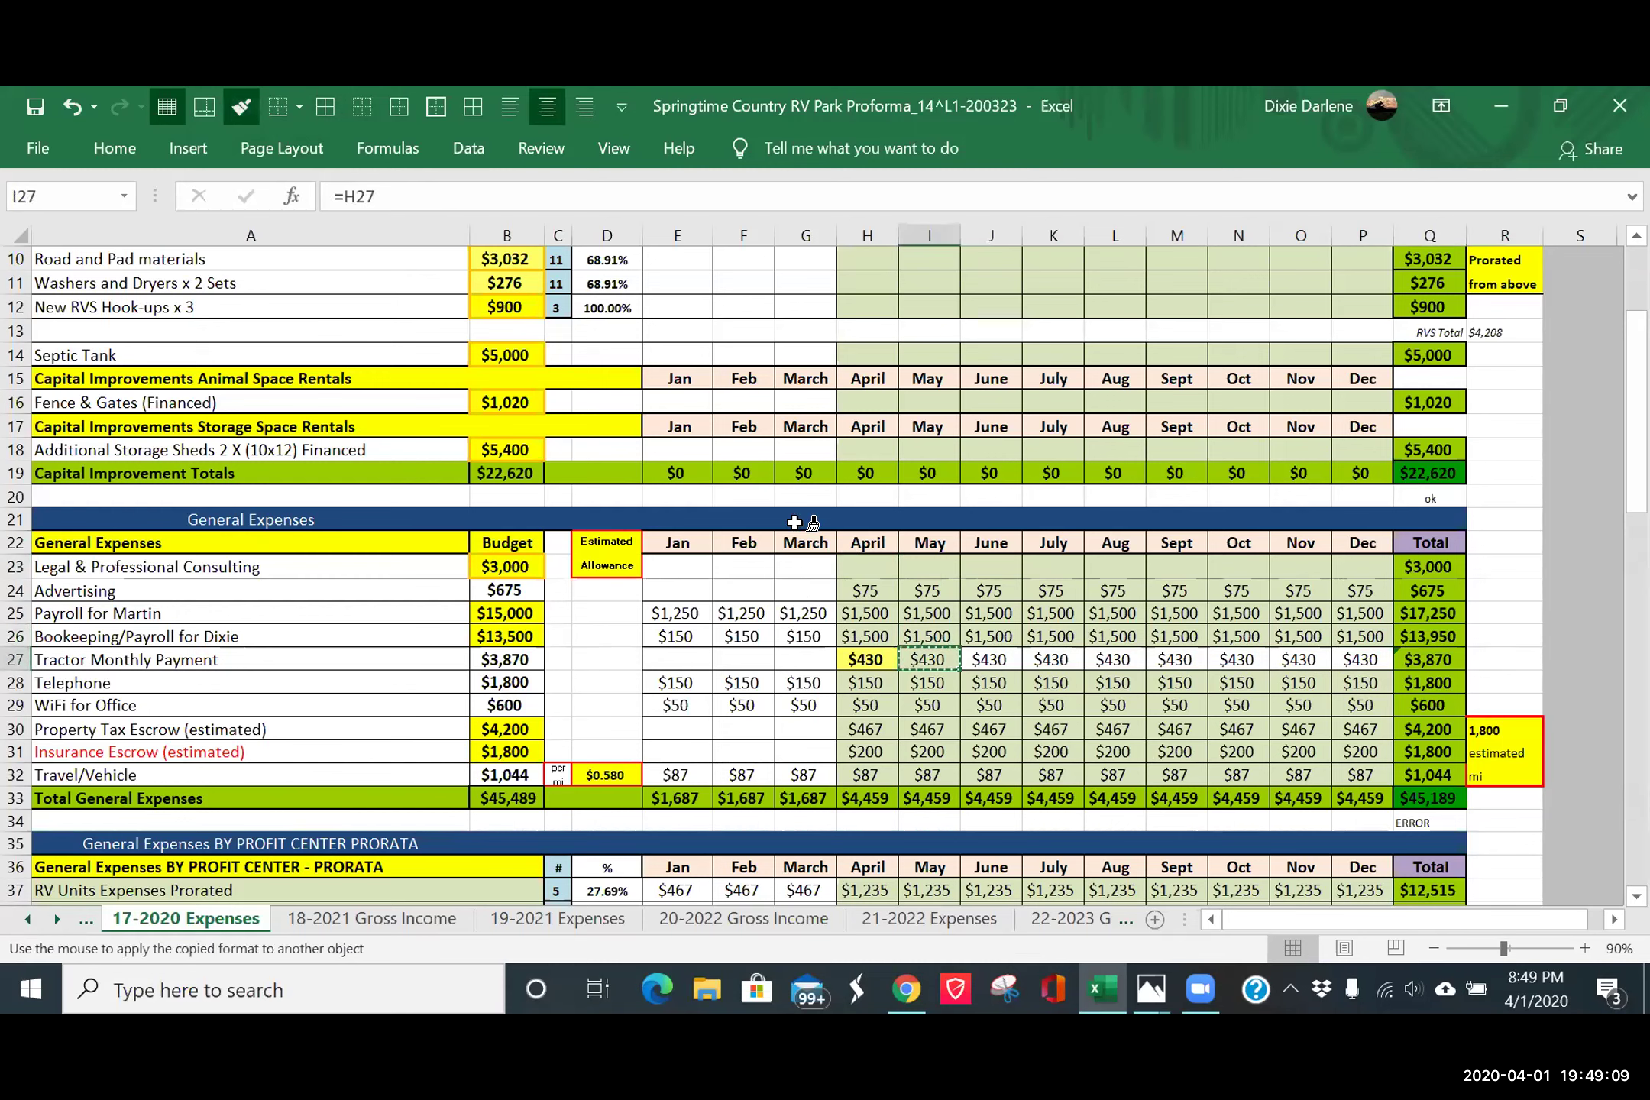
click(993, 657)
drag(989, 655, 1364, 662)
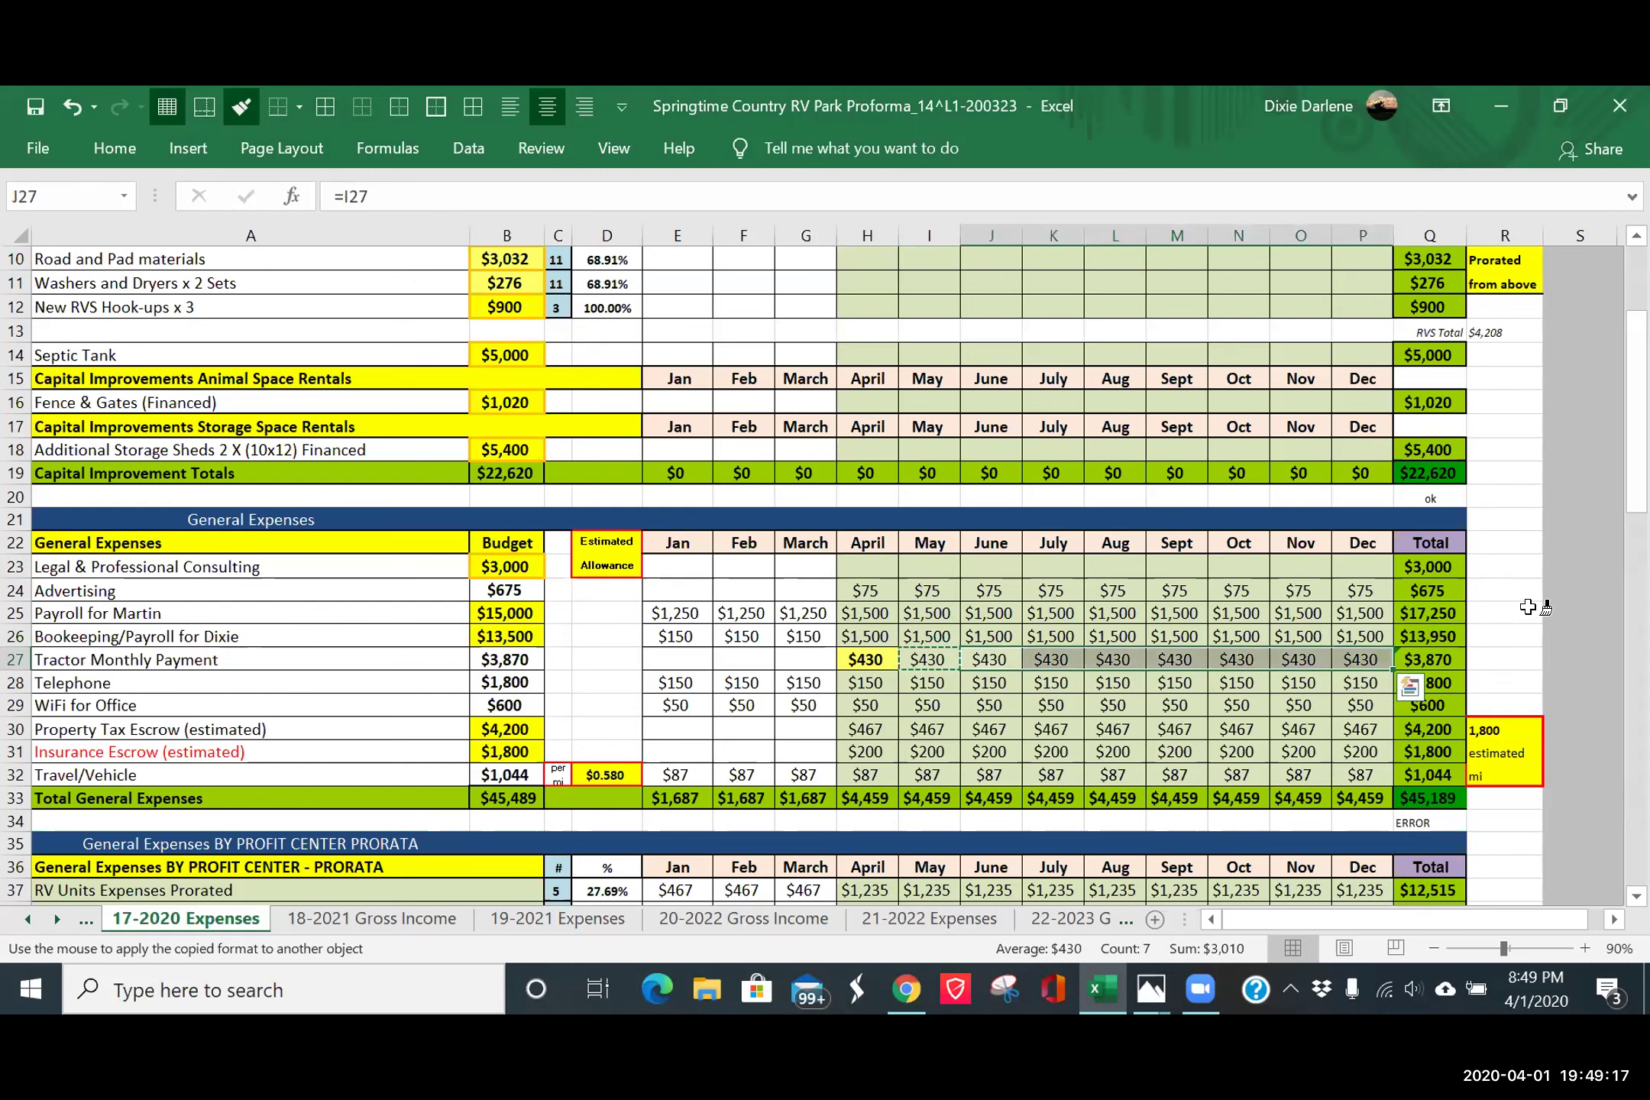
key(Escape)
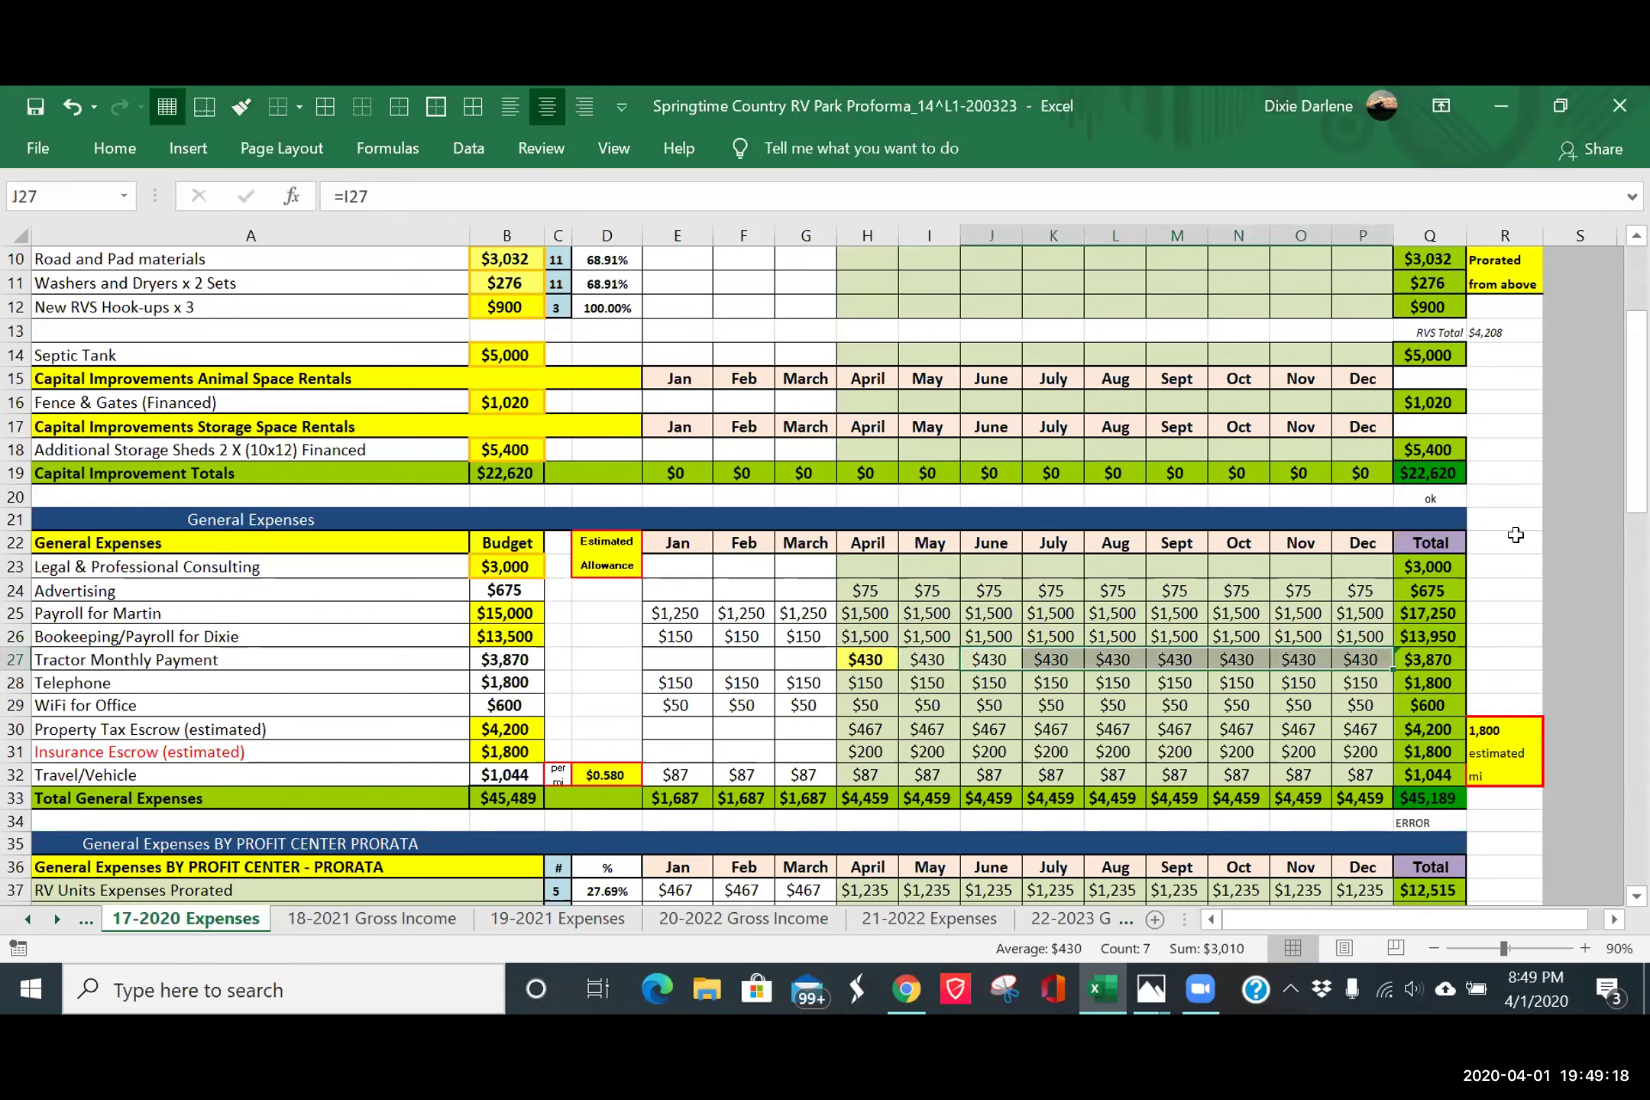
click(1520, 428)
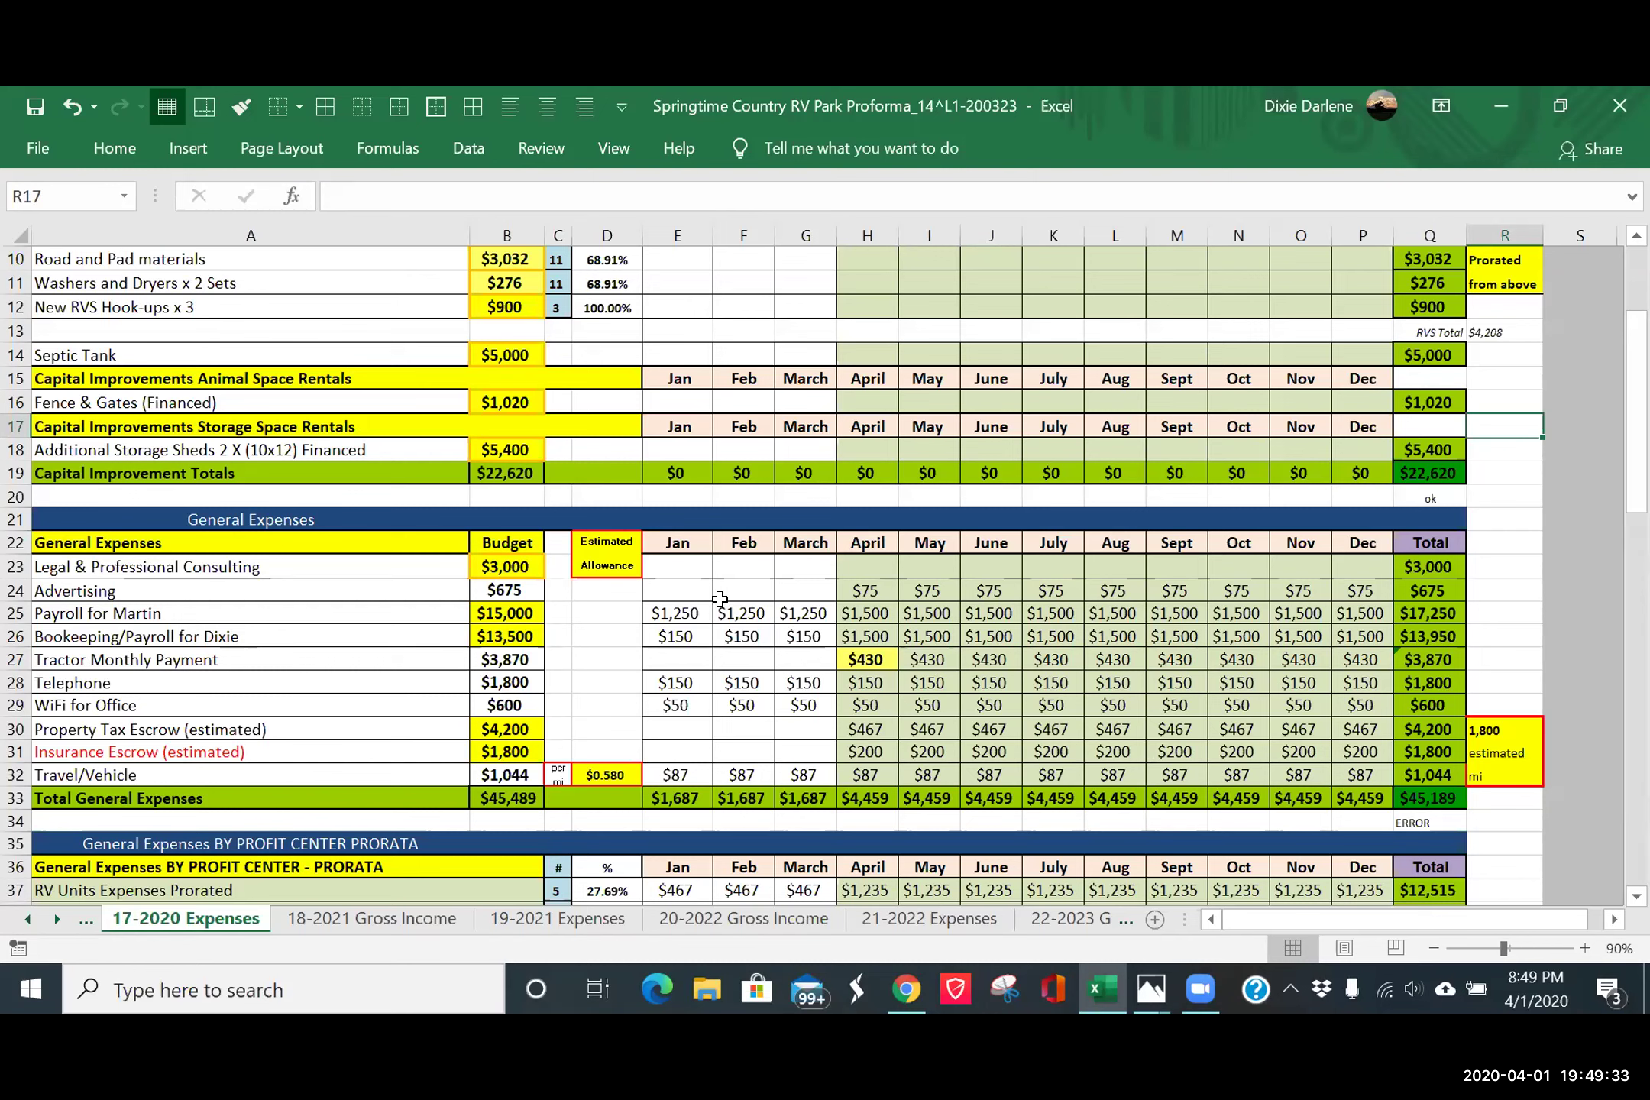
- Try filling the April tractor payment from H27 into May in I27, and undo the fill
click(866, 651)
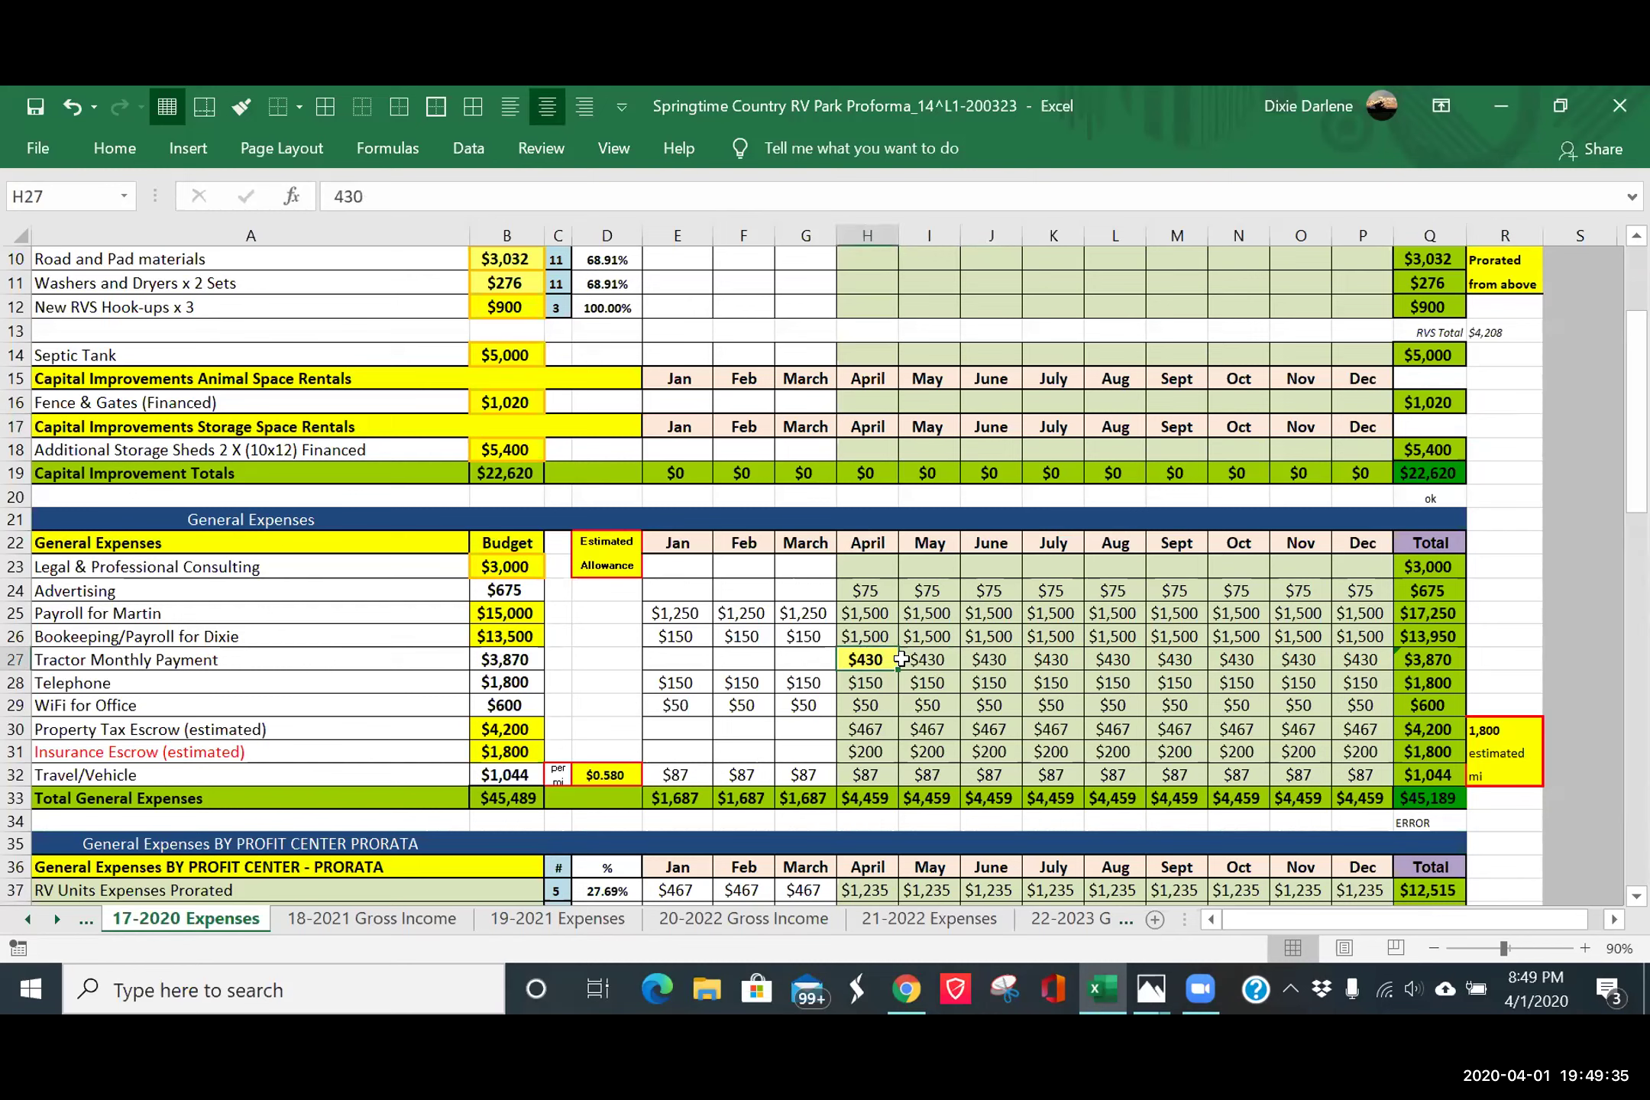
drag(896, 666, 955, 668)
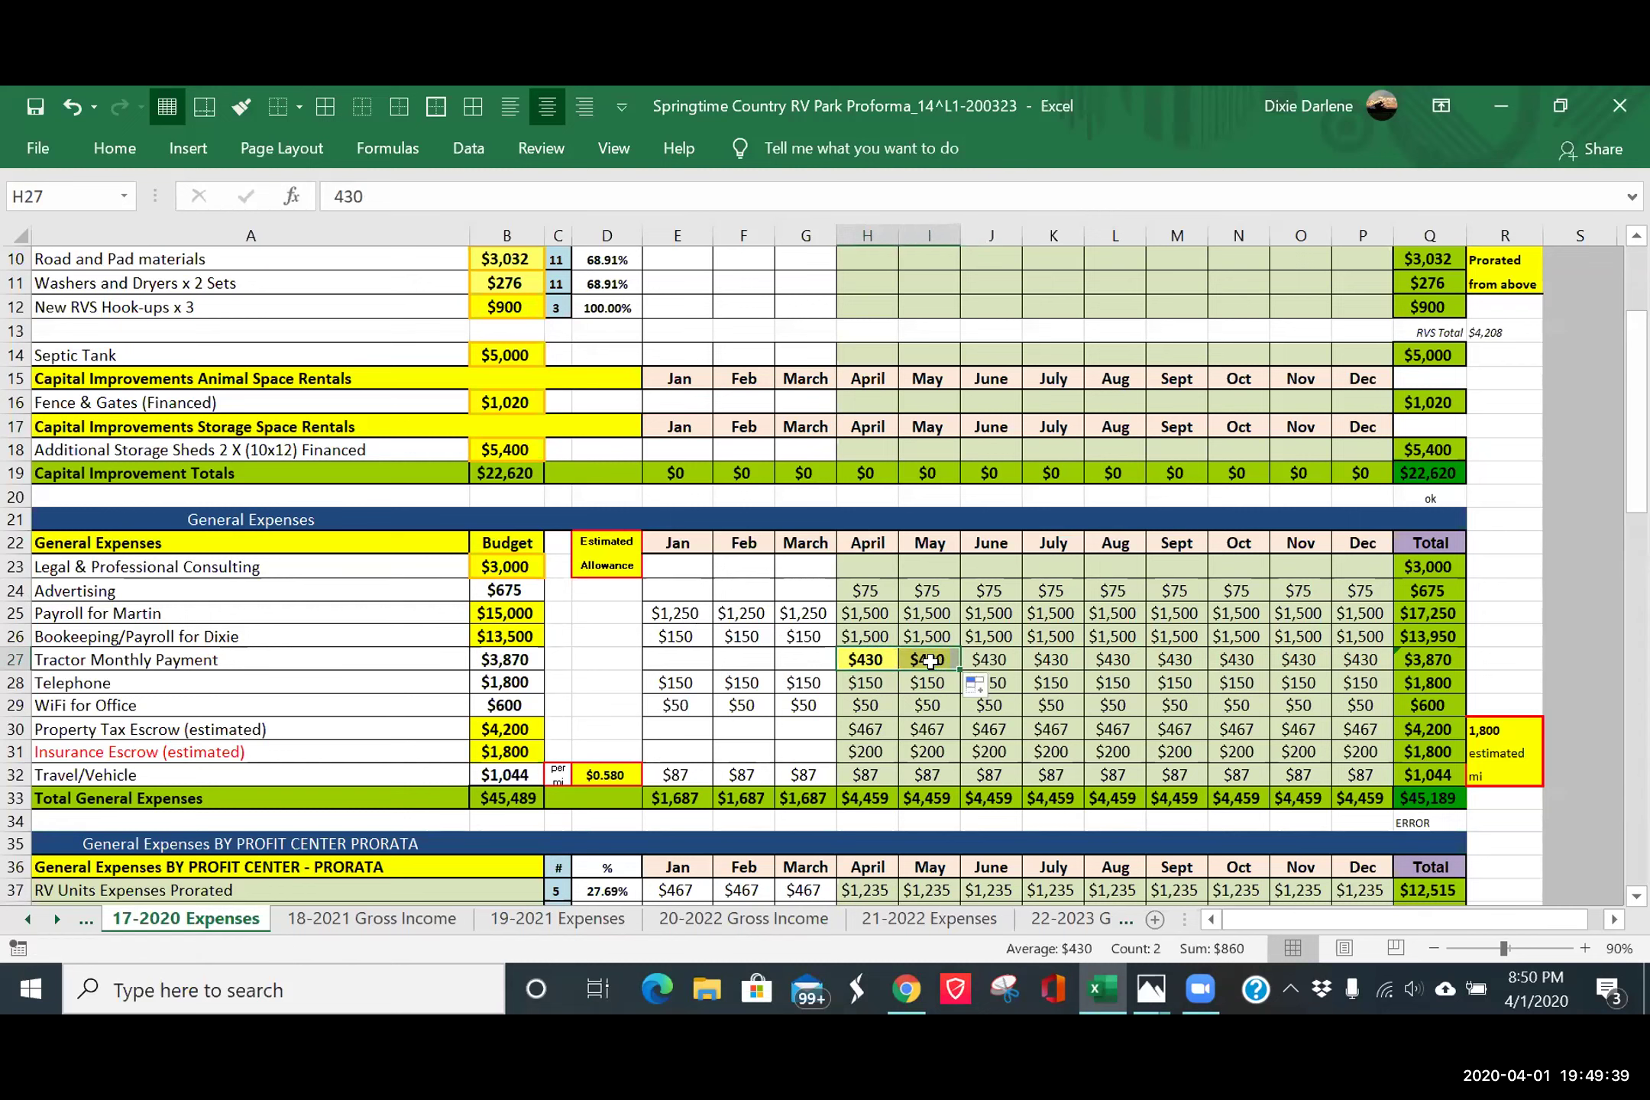
click(873, 659)
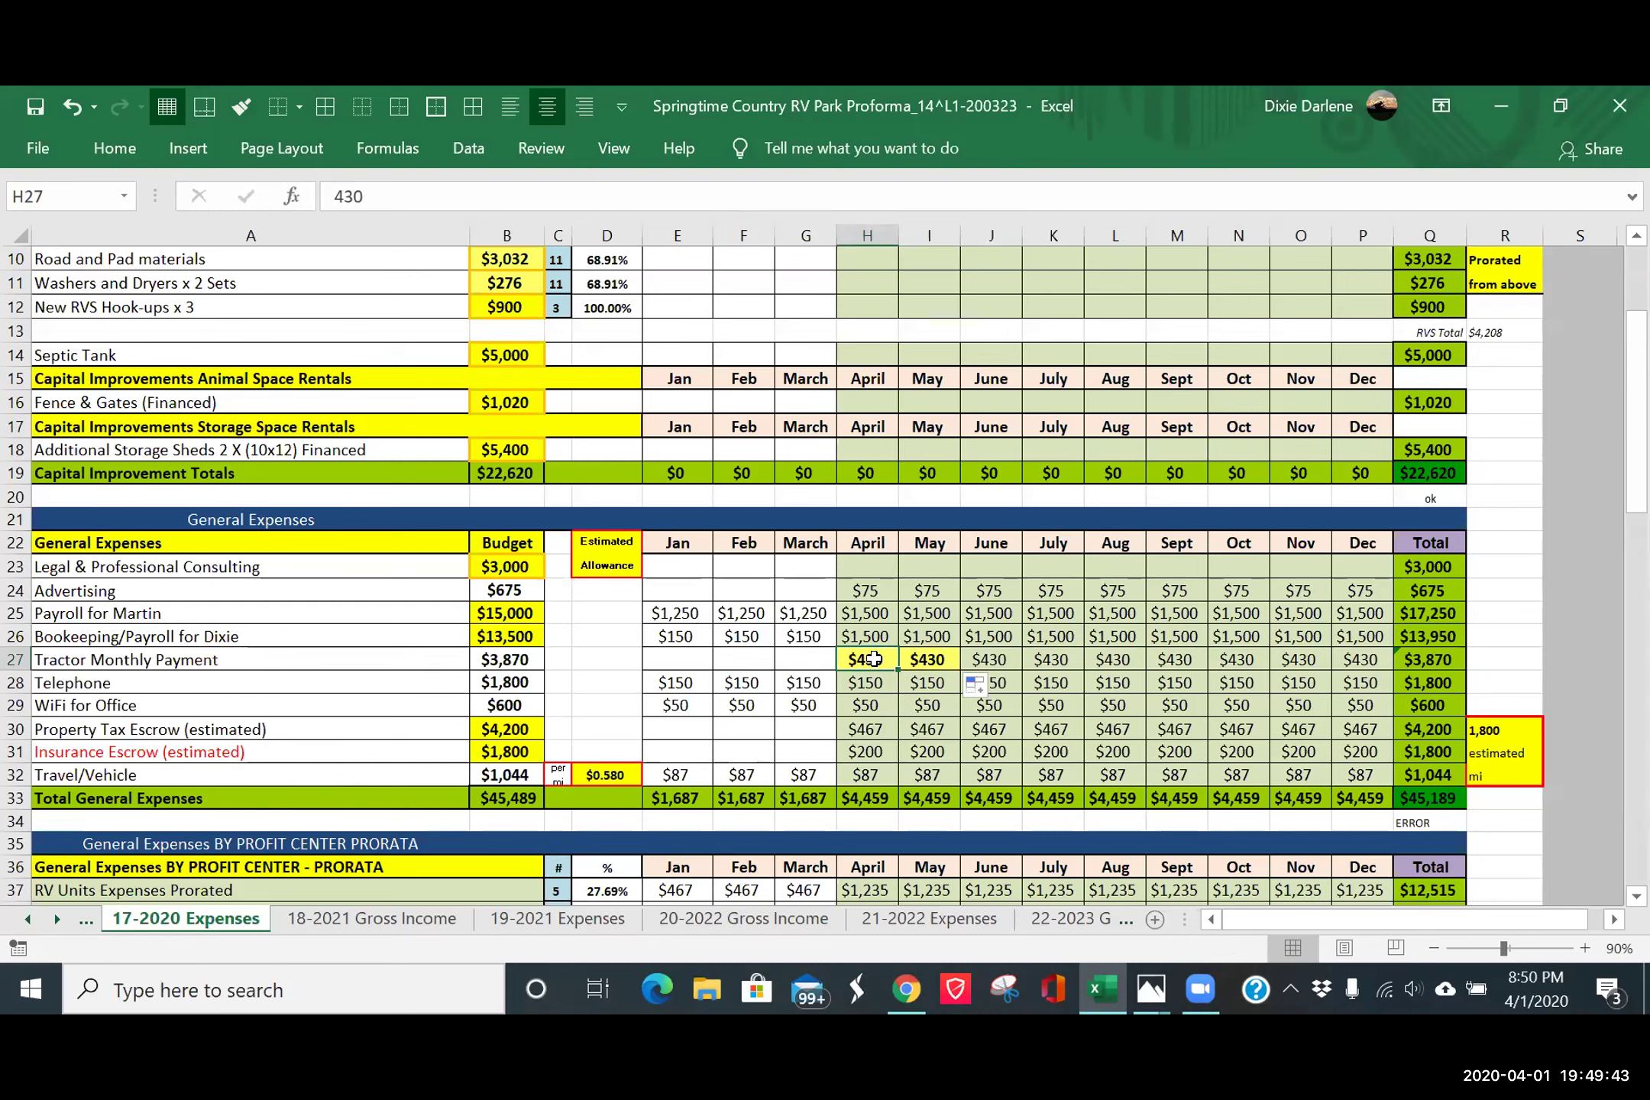
click(74, 106)
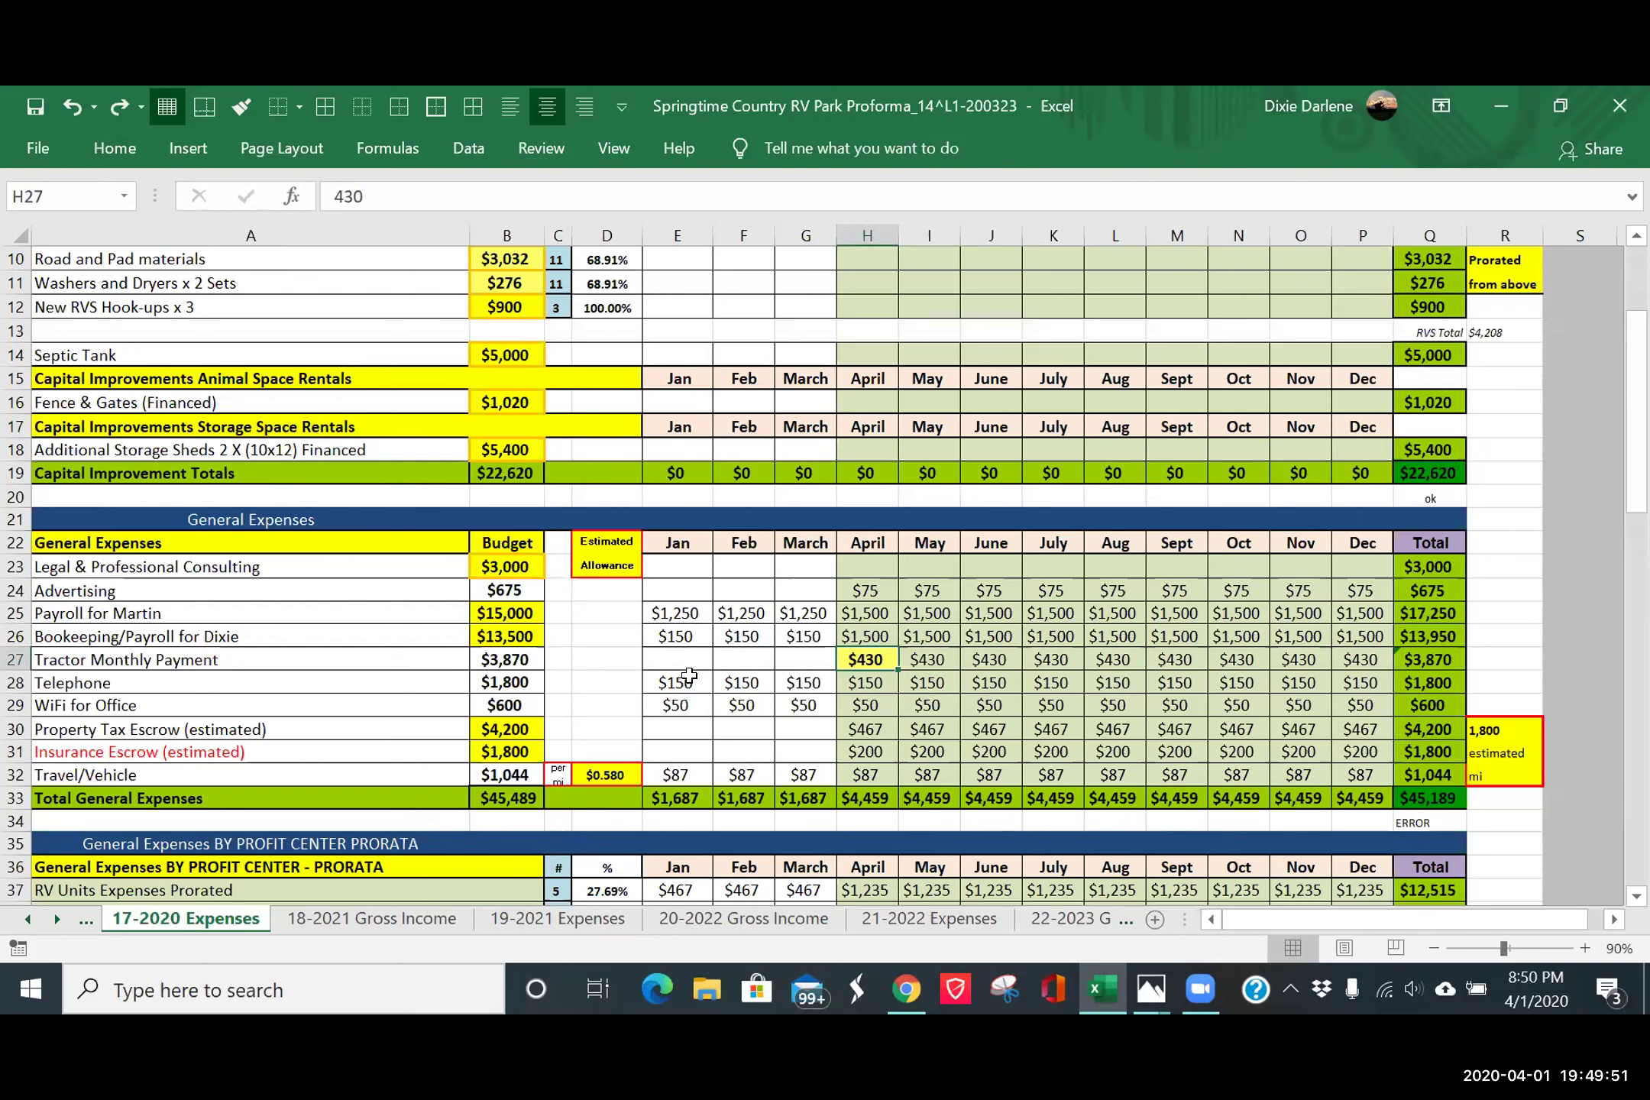
- Move the 2020 tractor payments in H27:O27 one month over to I27:P27 so they start in May
shift+click(1310, 658)
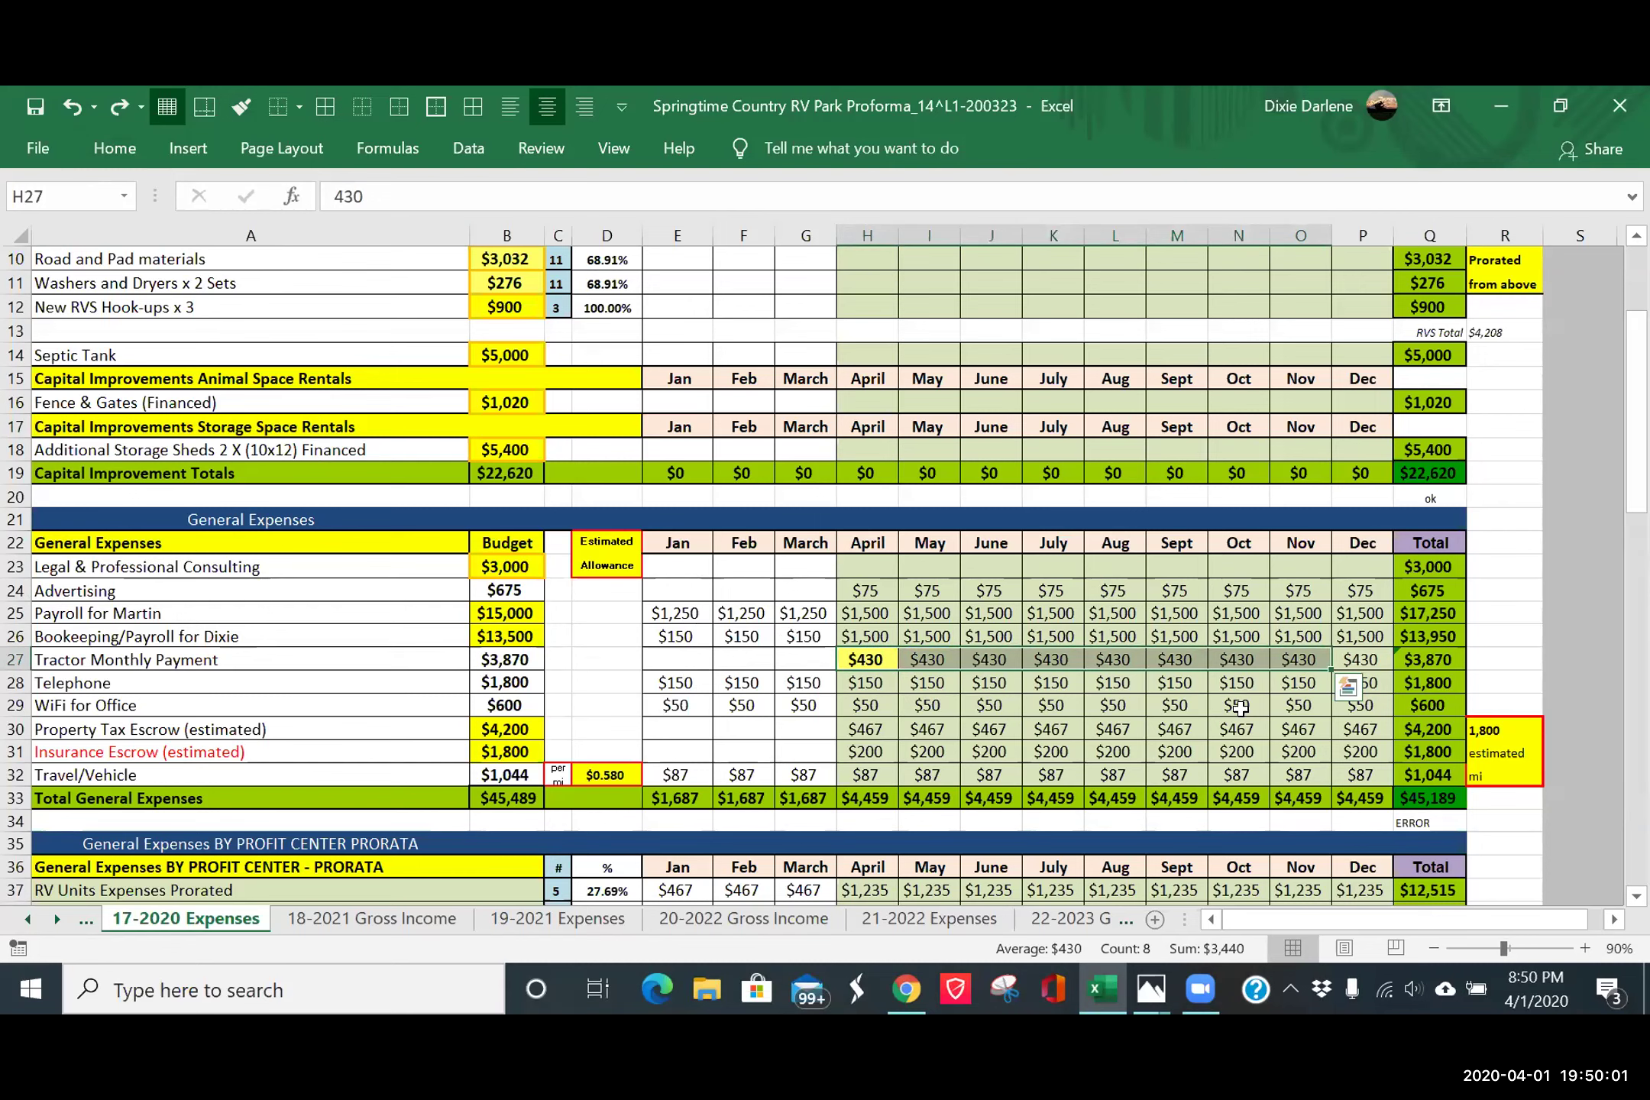
key(ctrl+c)
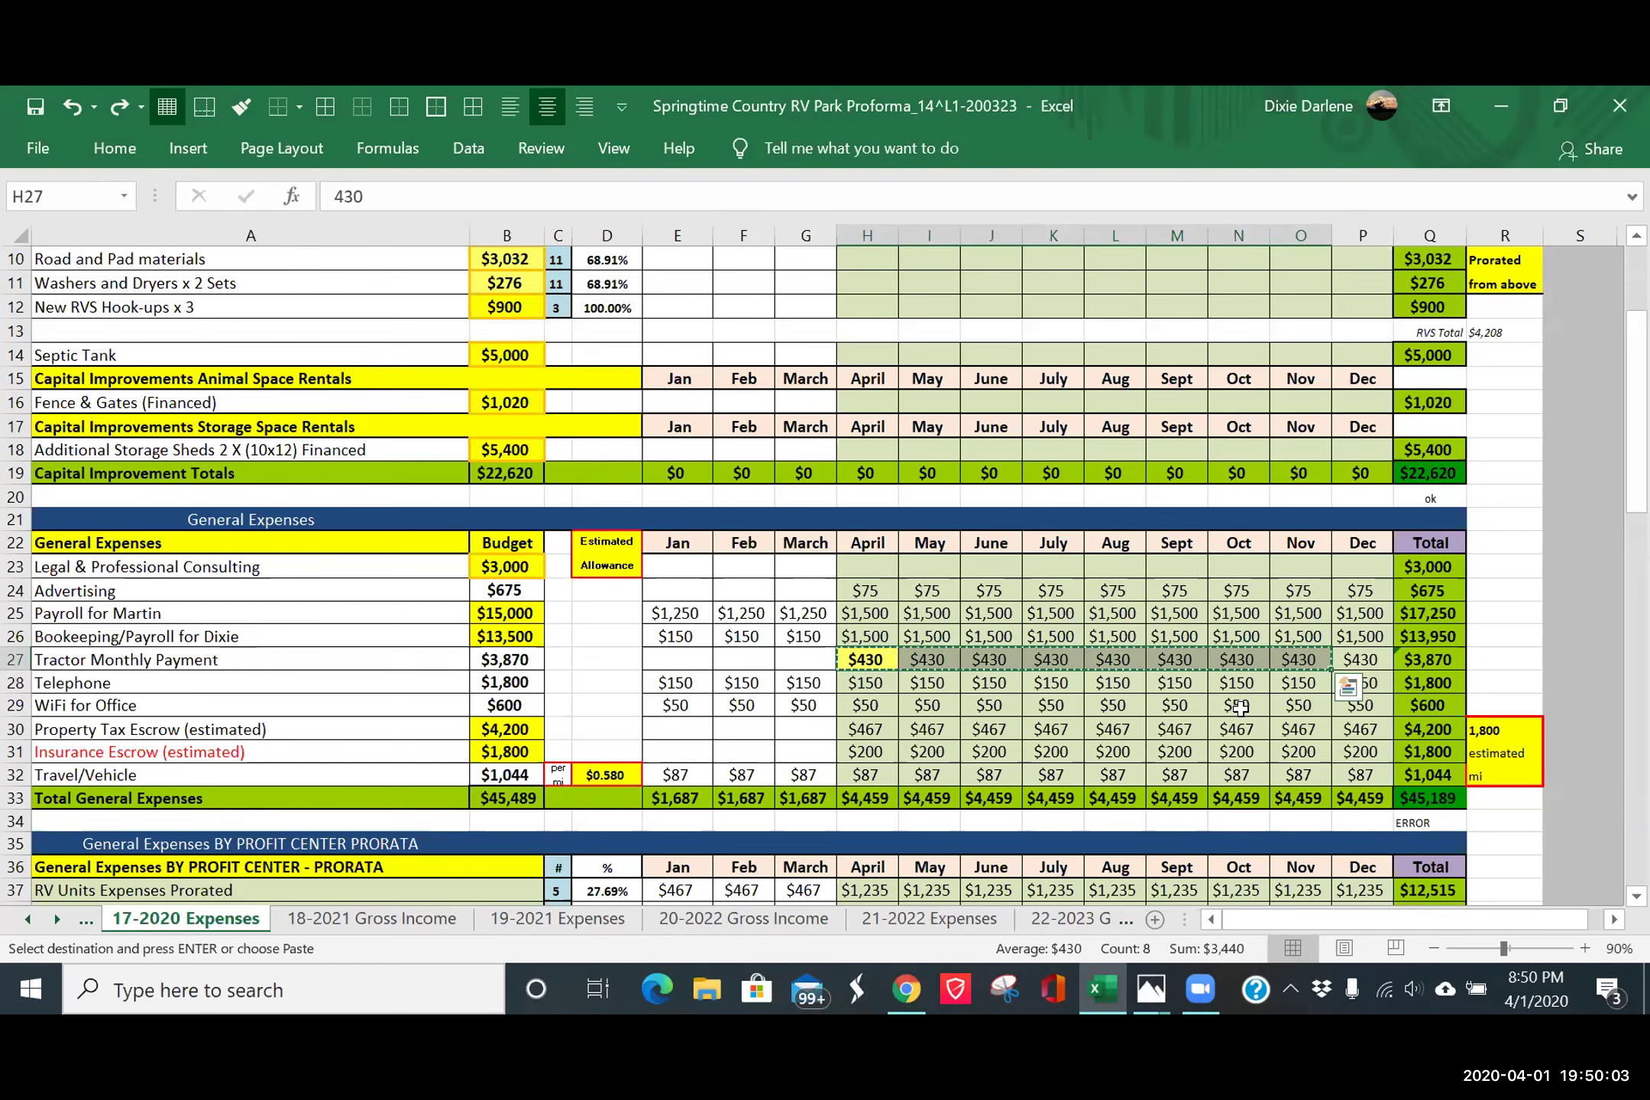
click(924, 662)
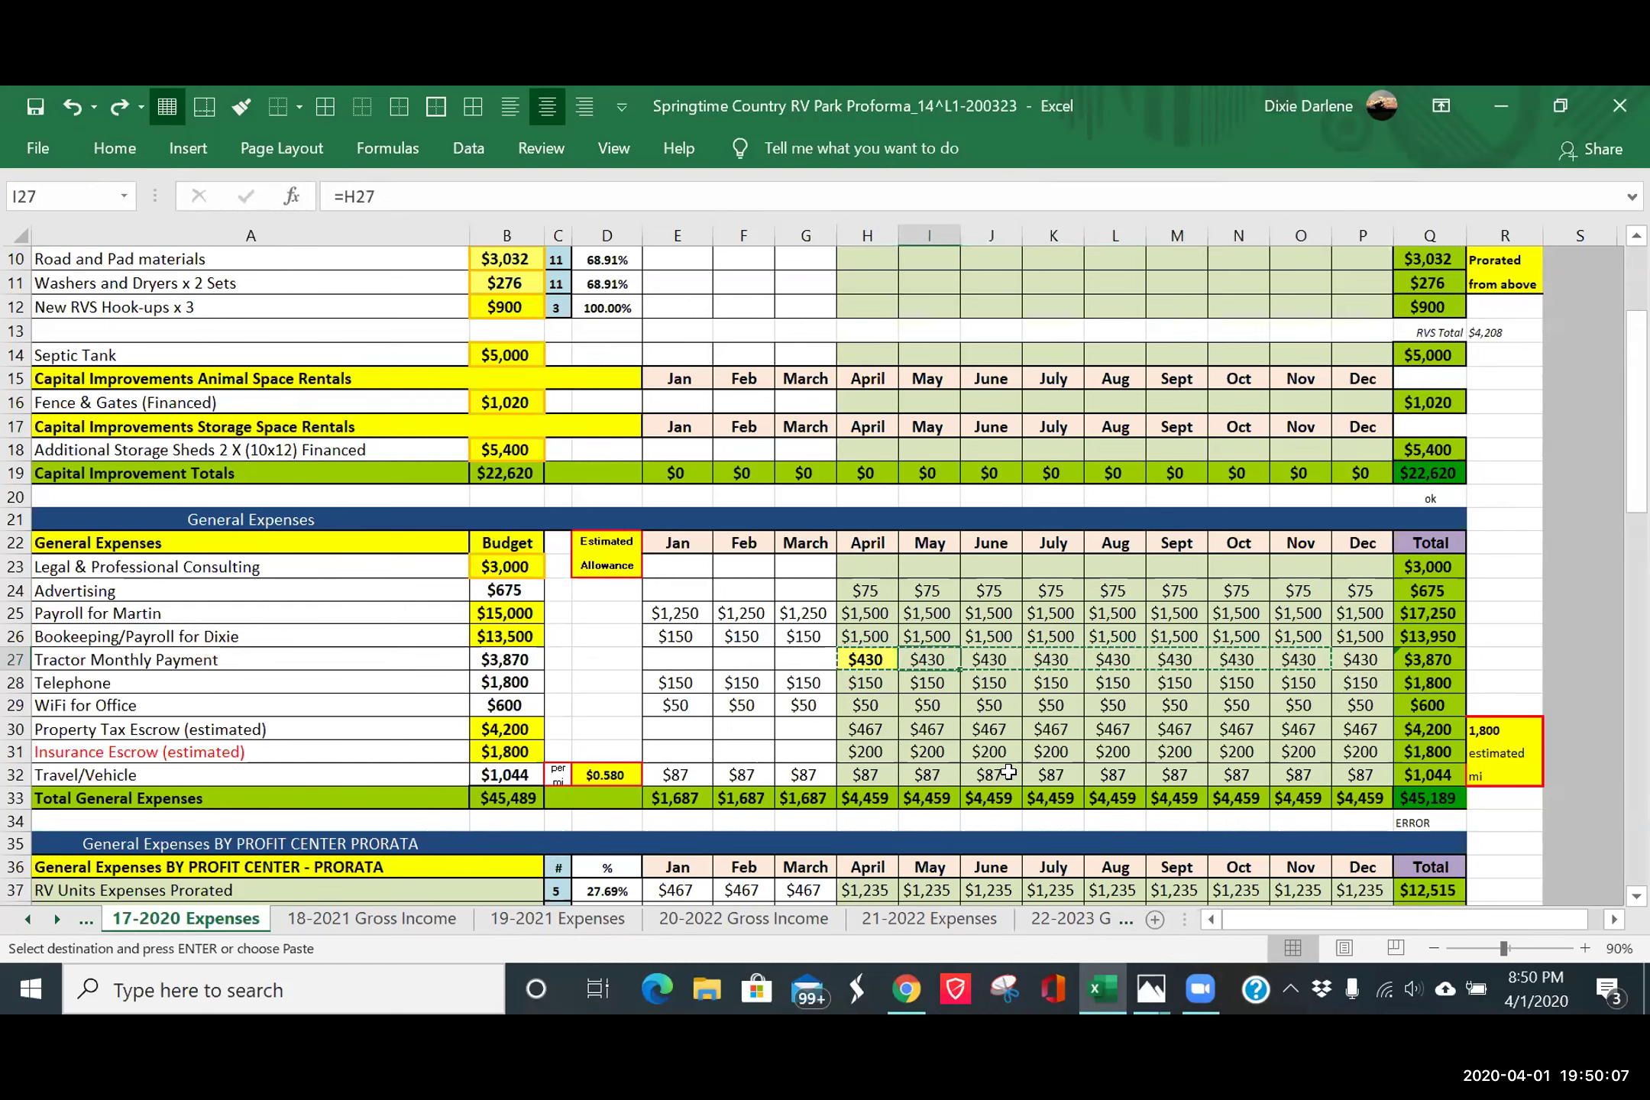
key(ctrl+v)
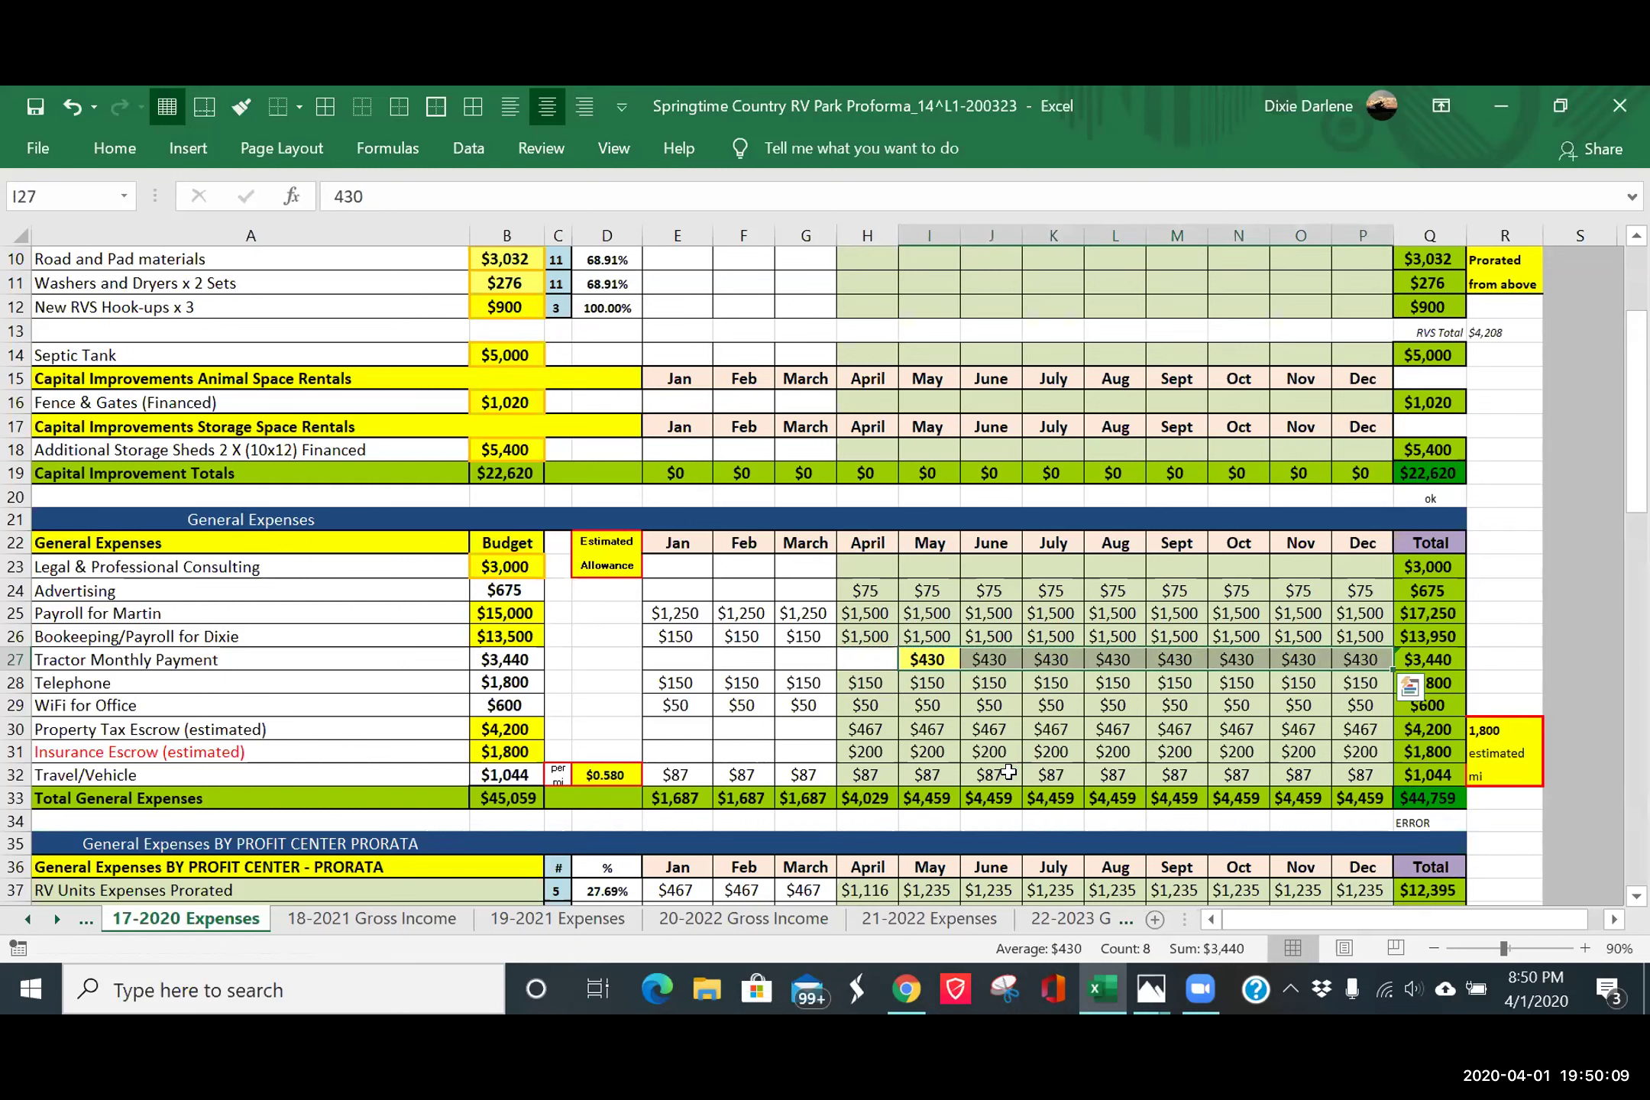
- Copy the green cell formatting of H23 onto the emptied April tractor payment cell H27
click(862, 563)
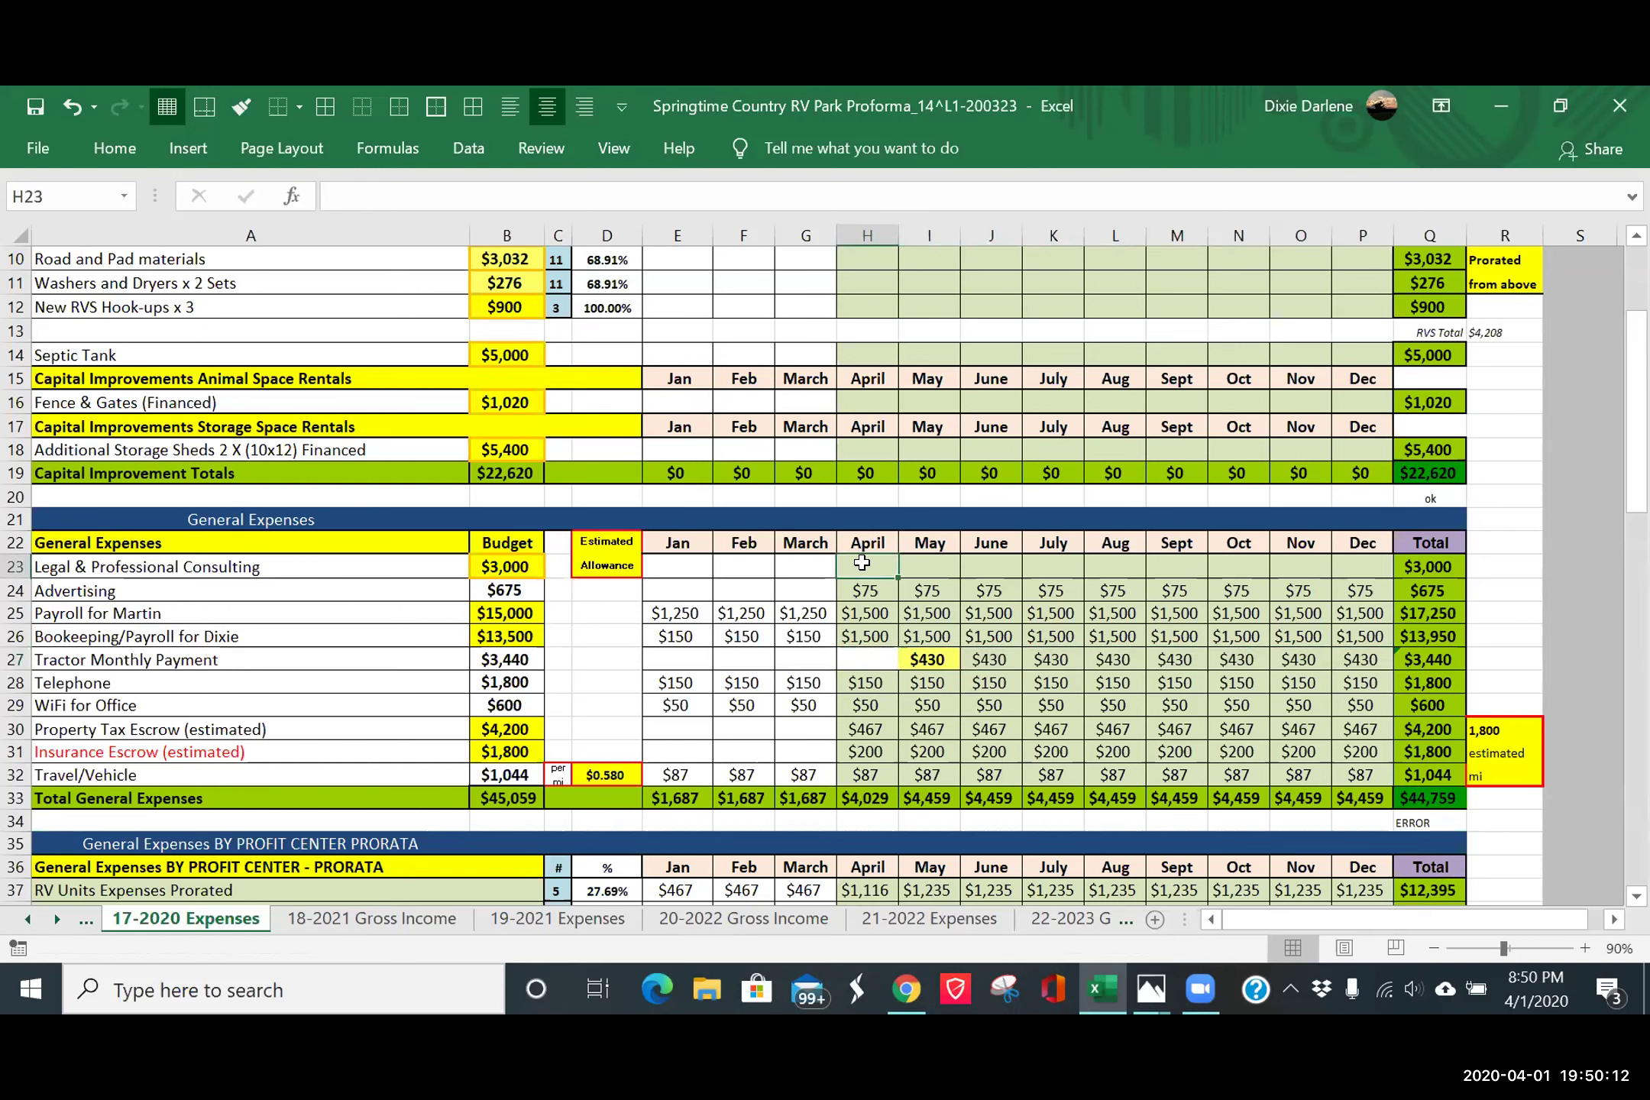
double_click(243, 108)
click(867, 659)
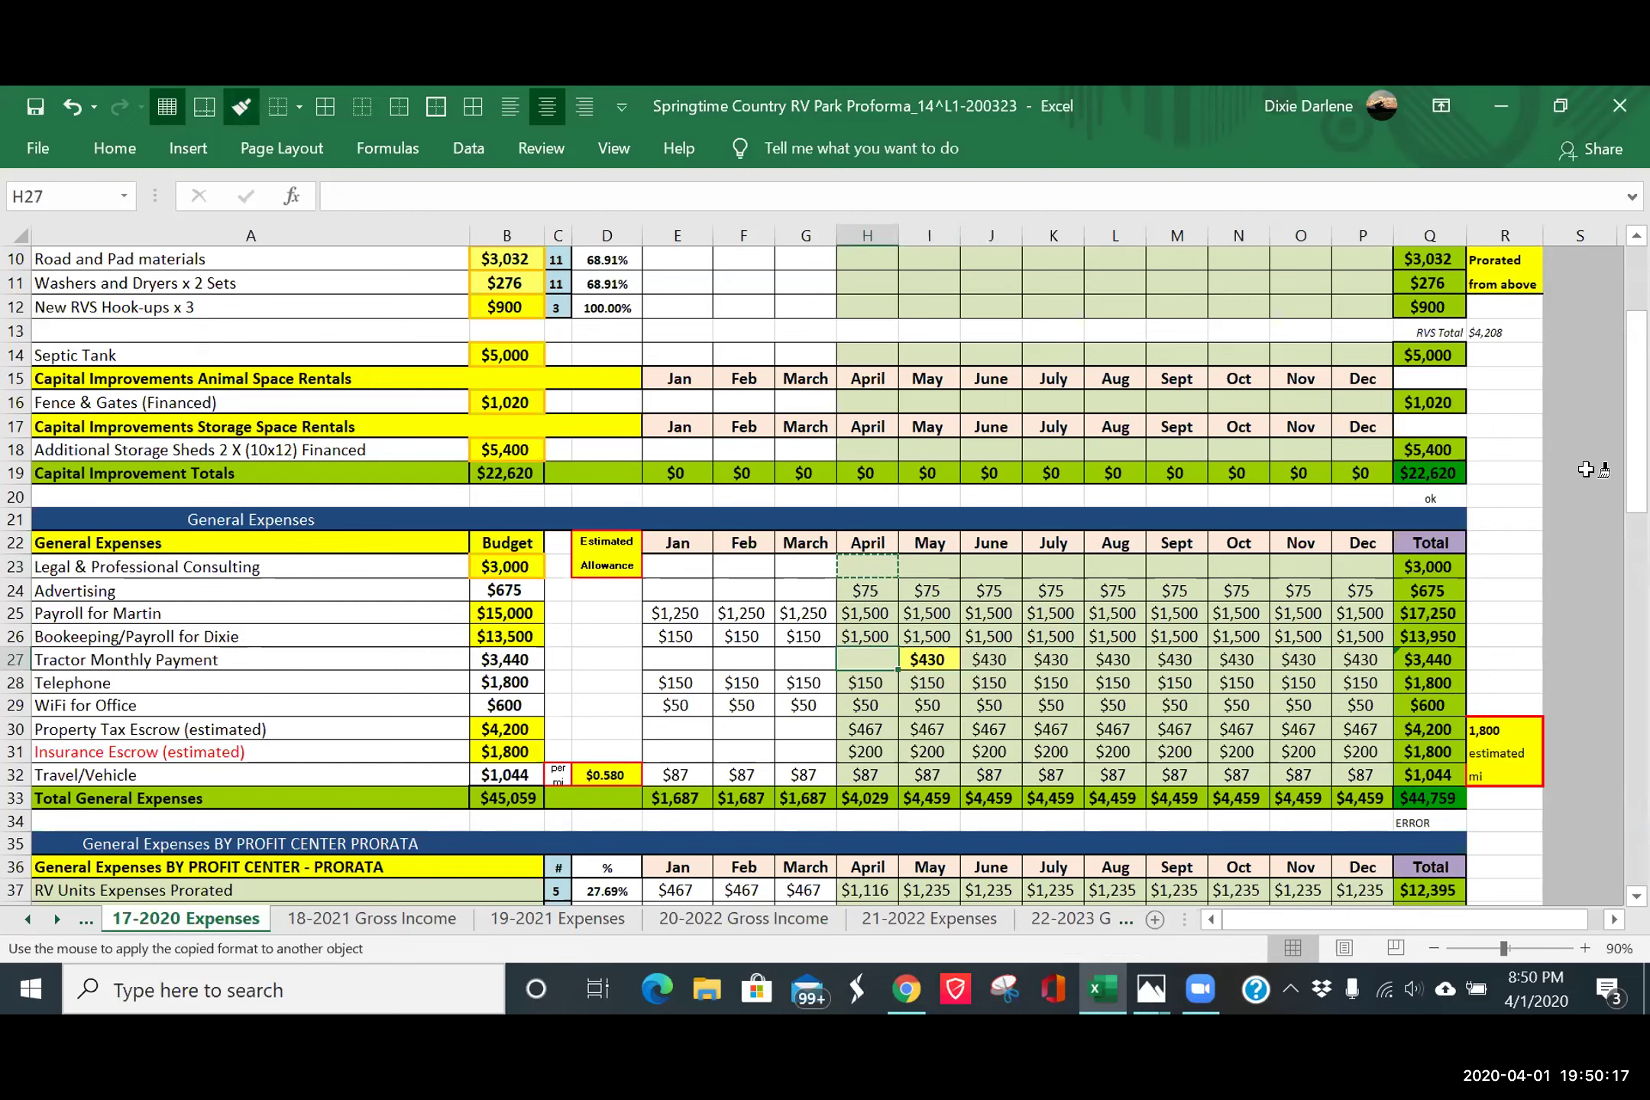
key(Escape)
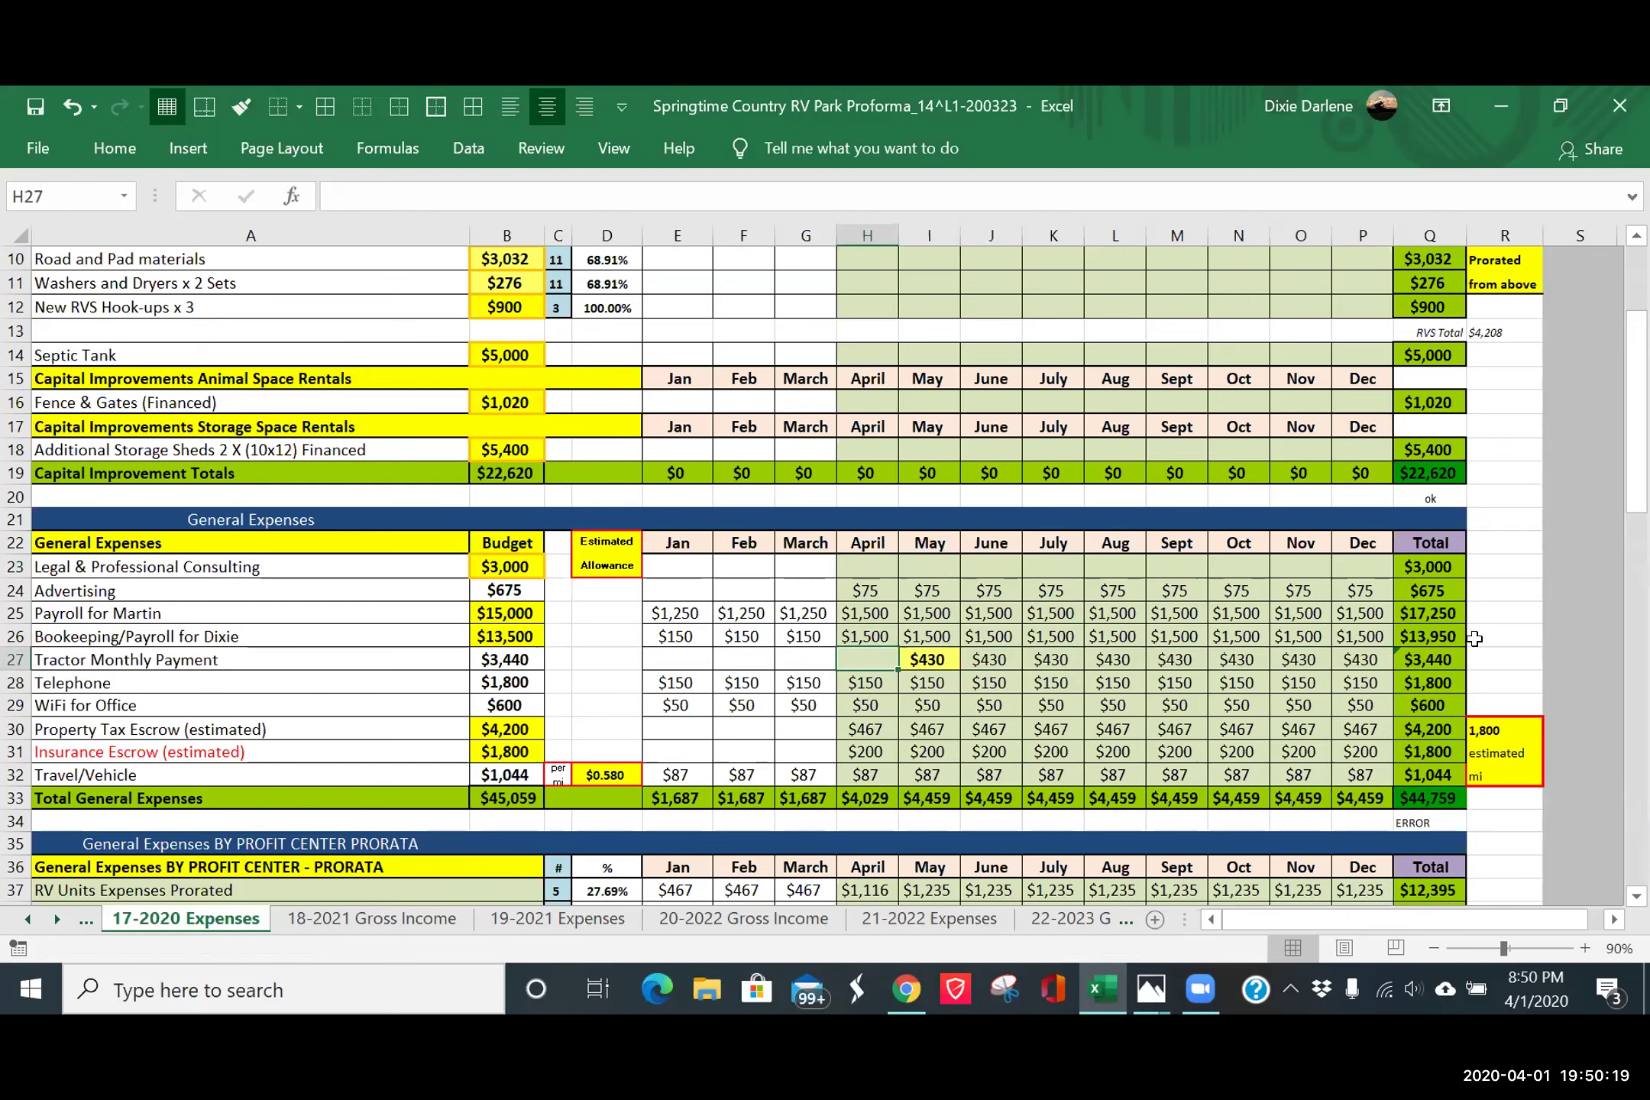
- Extend the tractor payment total in Q27 to include January, making it =SUM(E27:P27)
click(1434, 658)
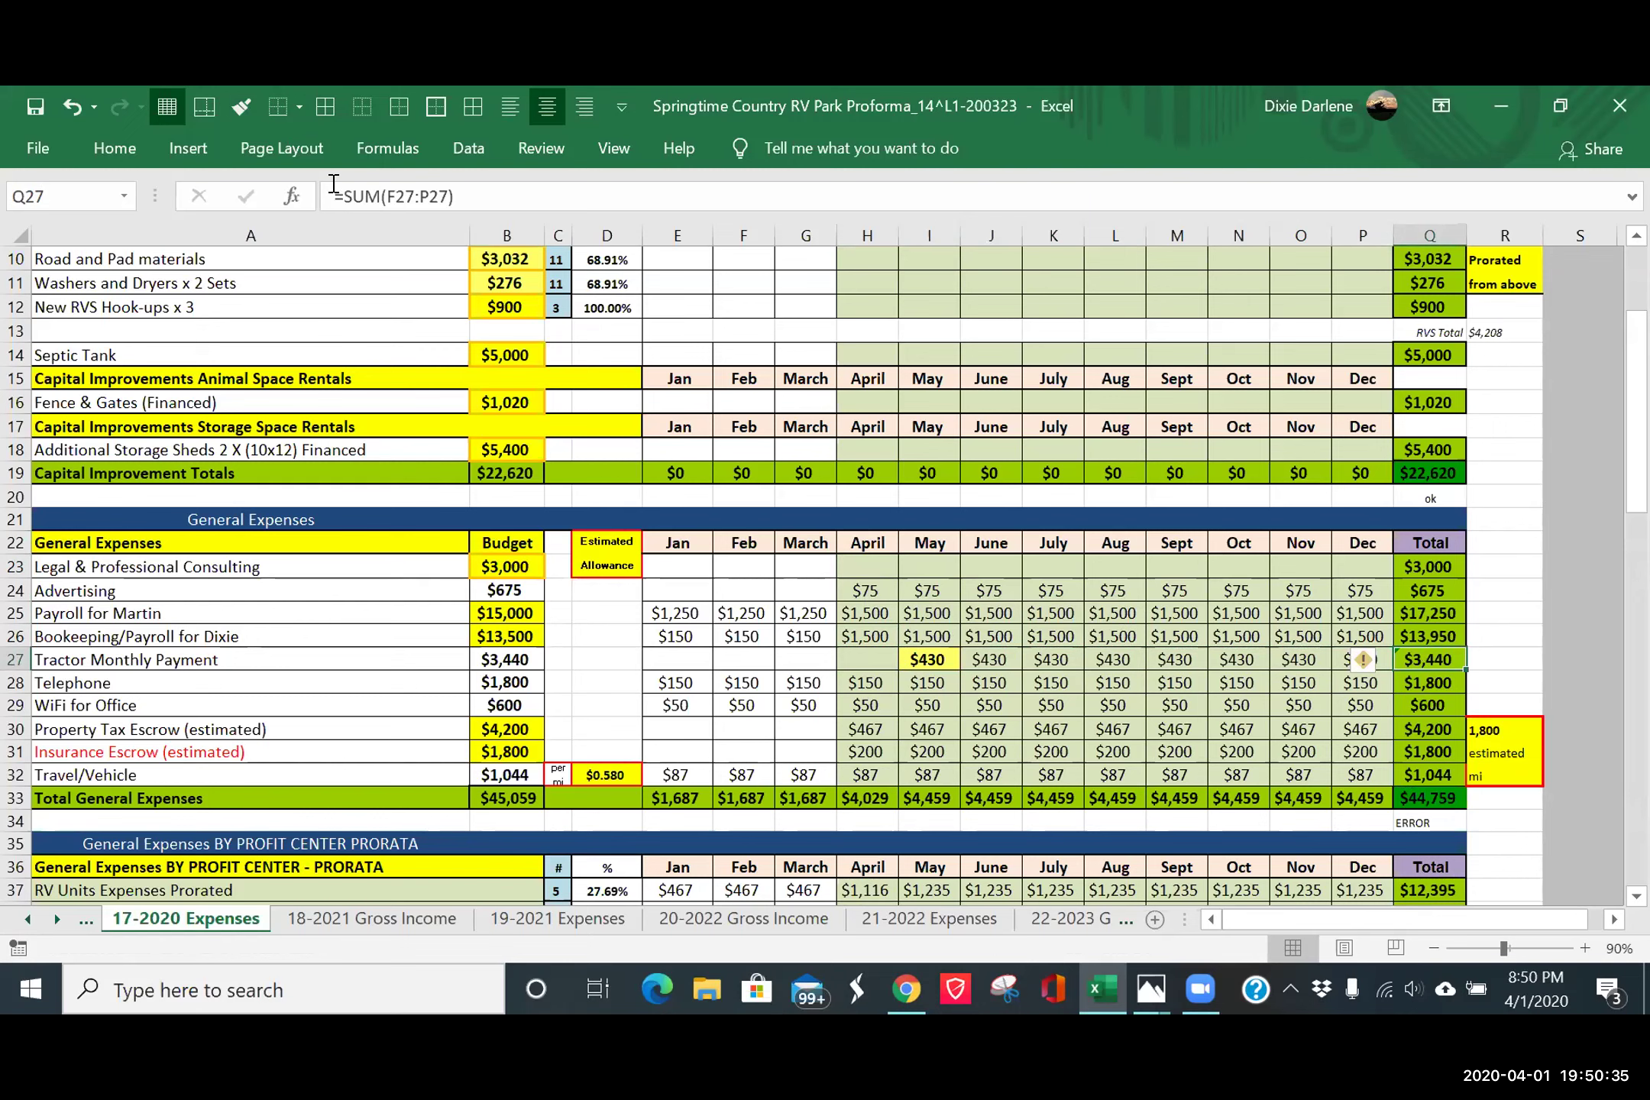
click(395, 198)
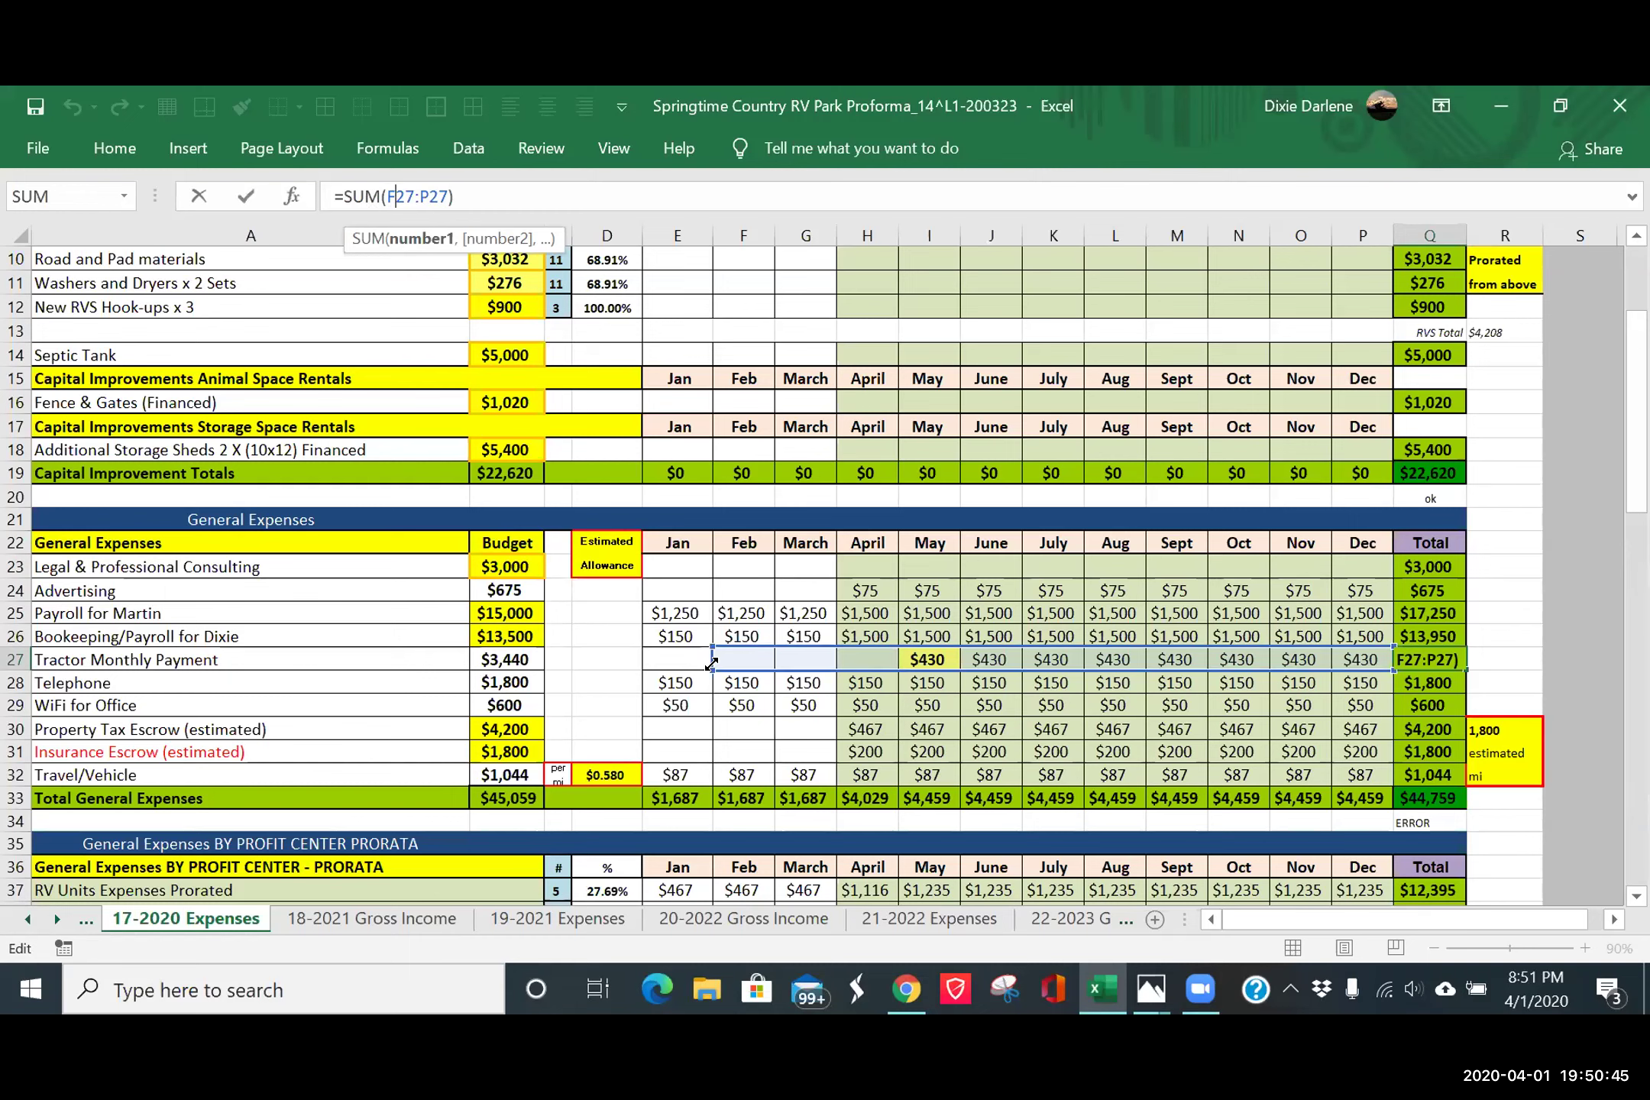
mouse_move(704, 664)
mouse_down()
mouse_move(663, 672)
mouse_move(695, 671)
mouse_up()
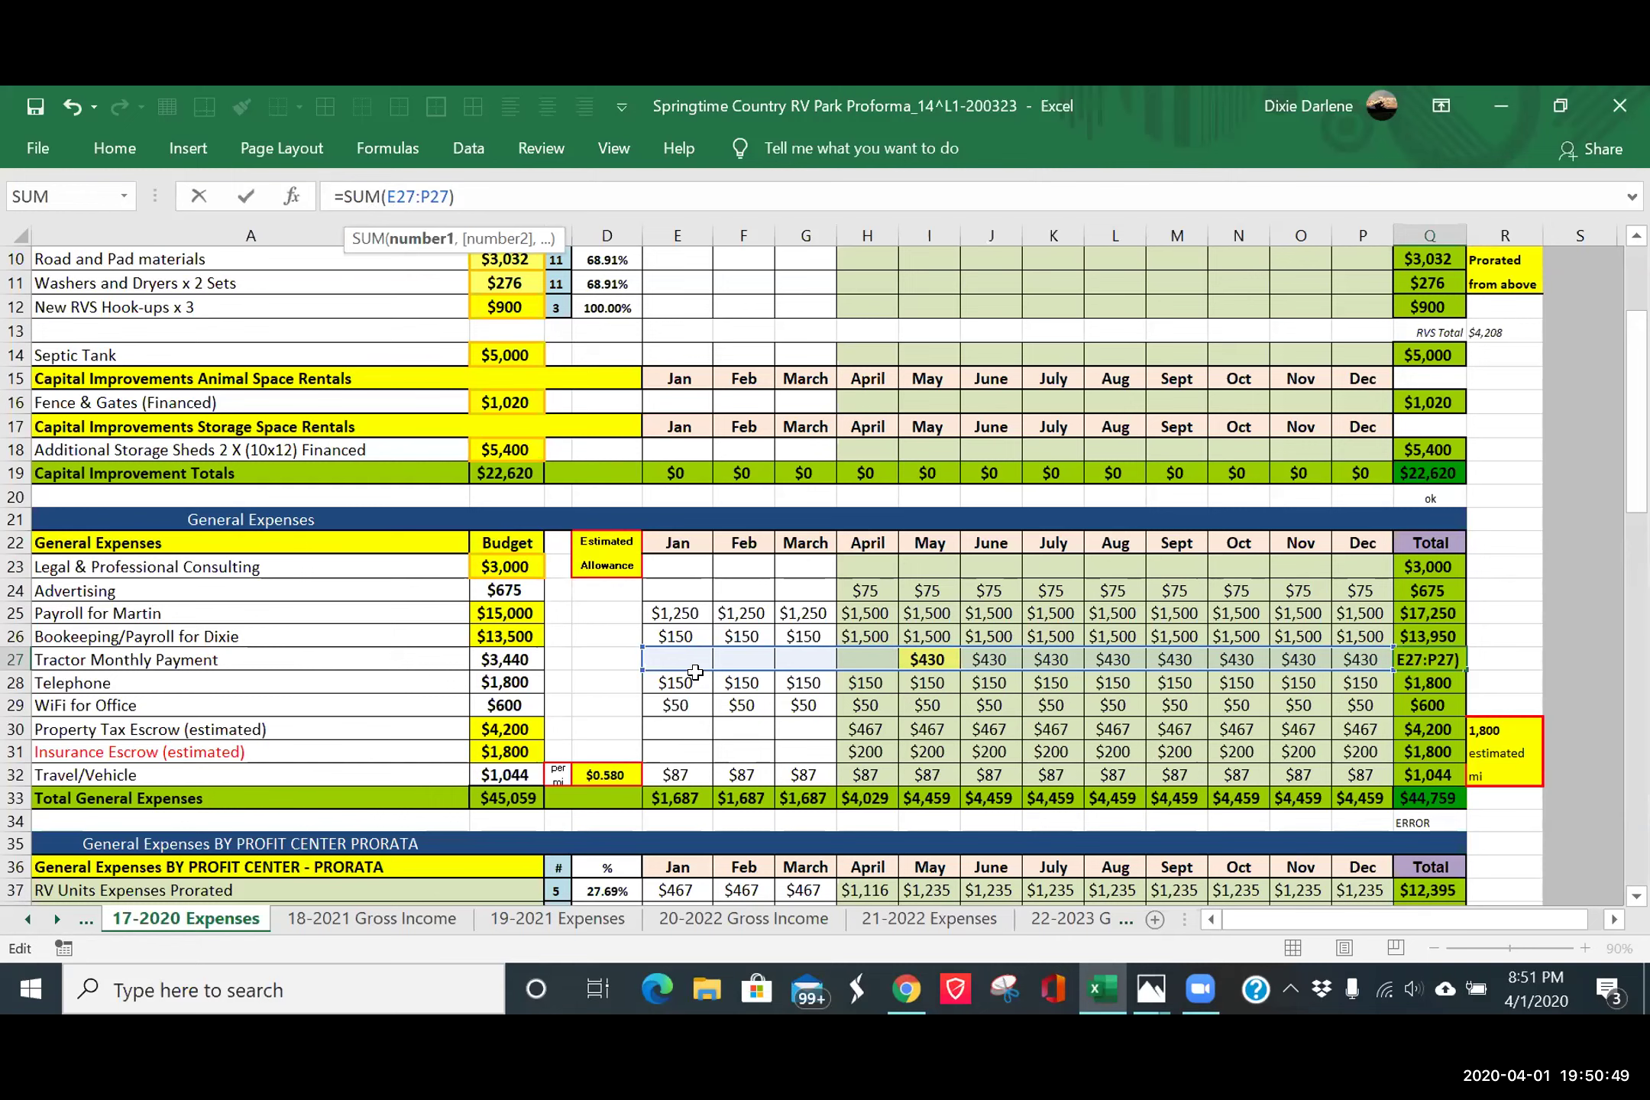
key(Return)
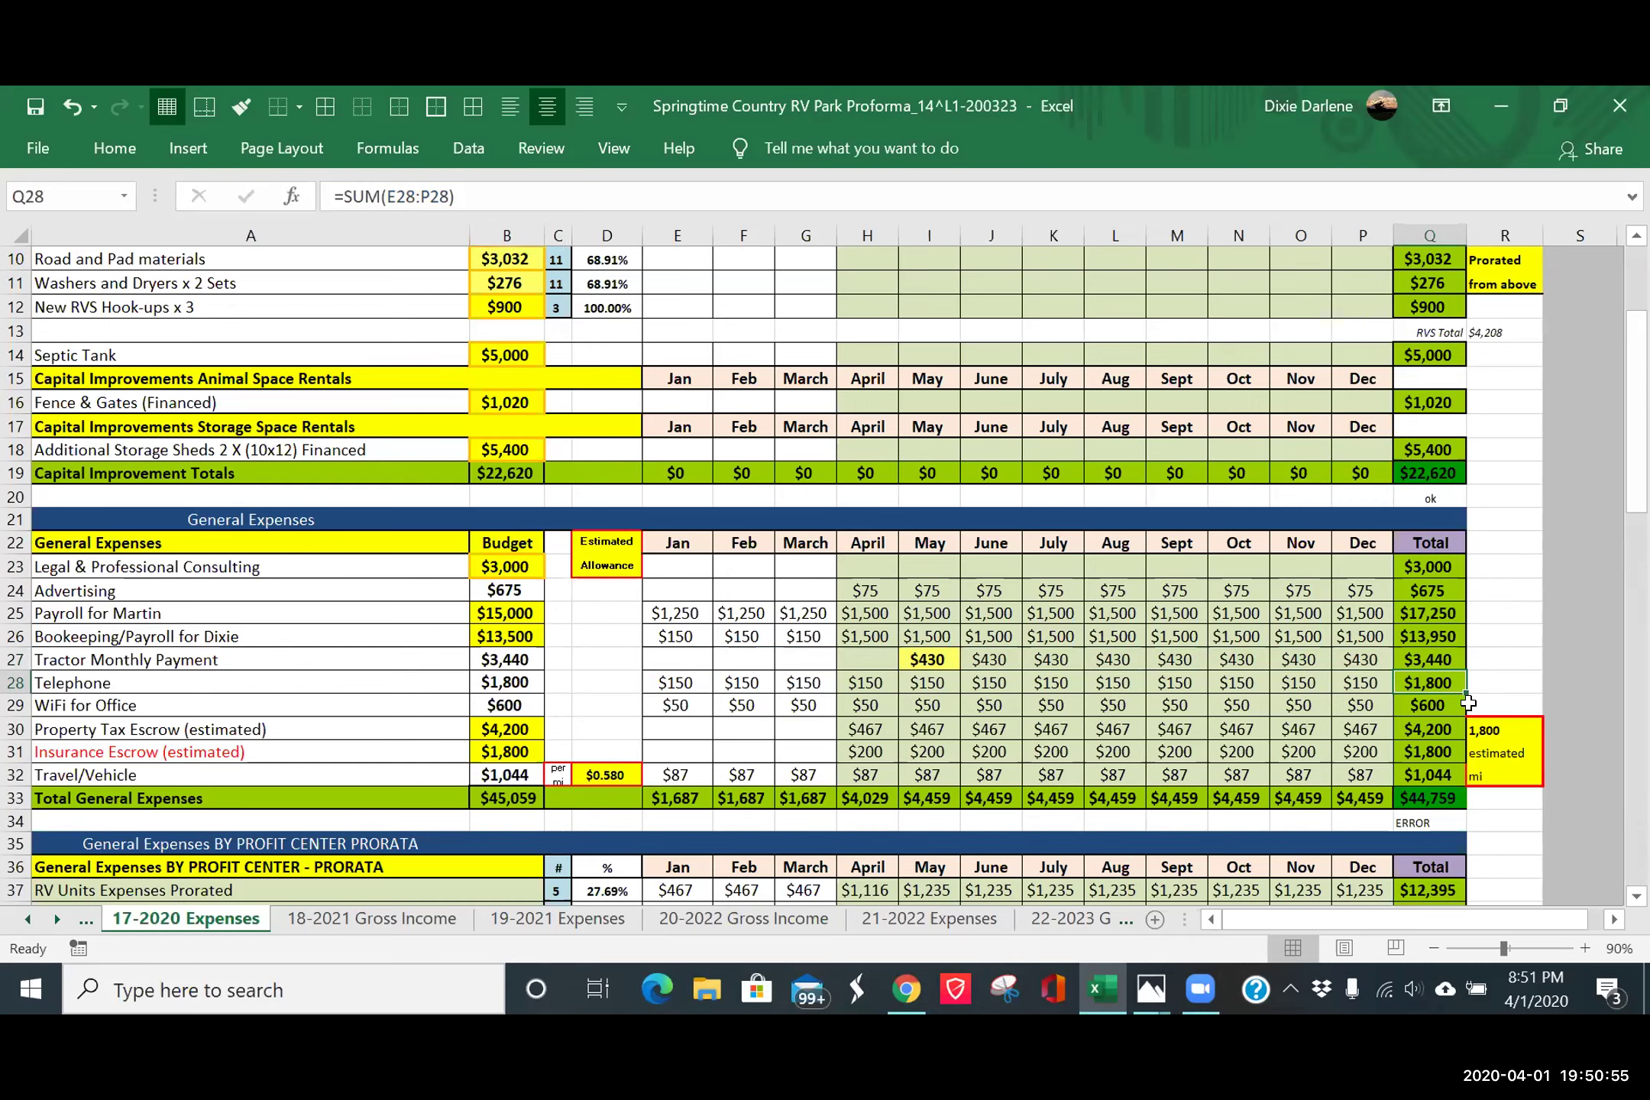
click(1478, 657)
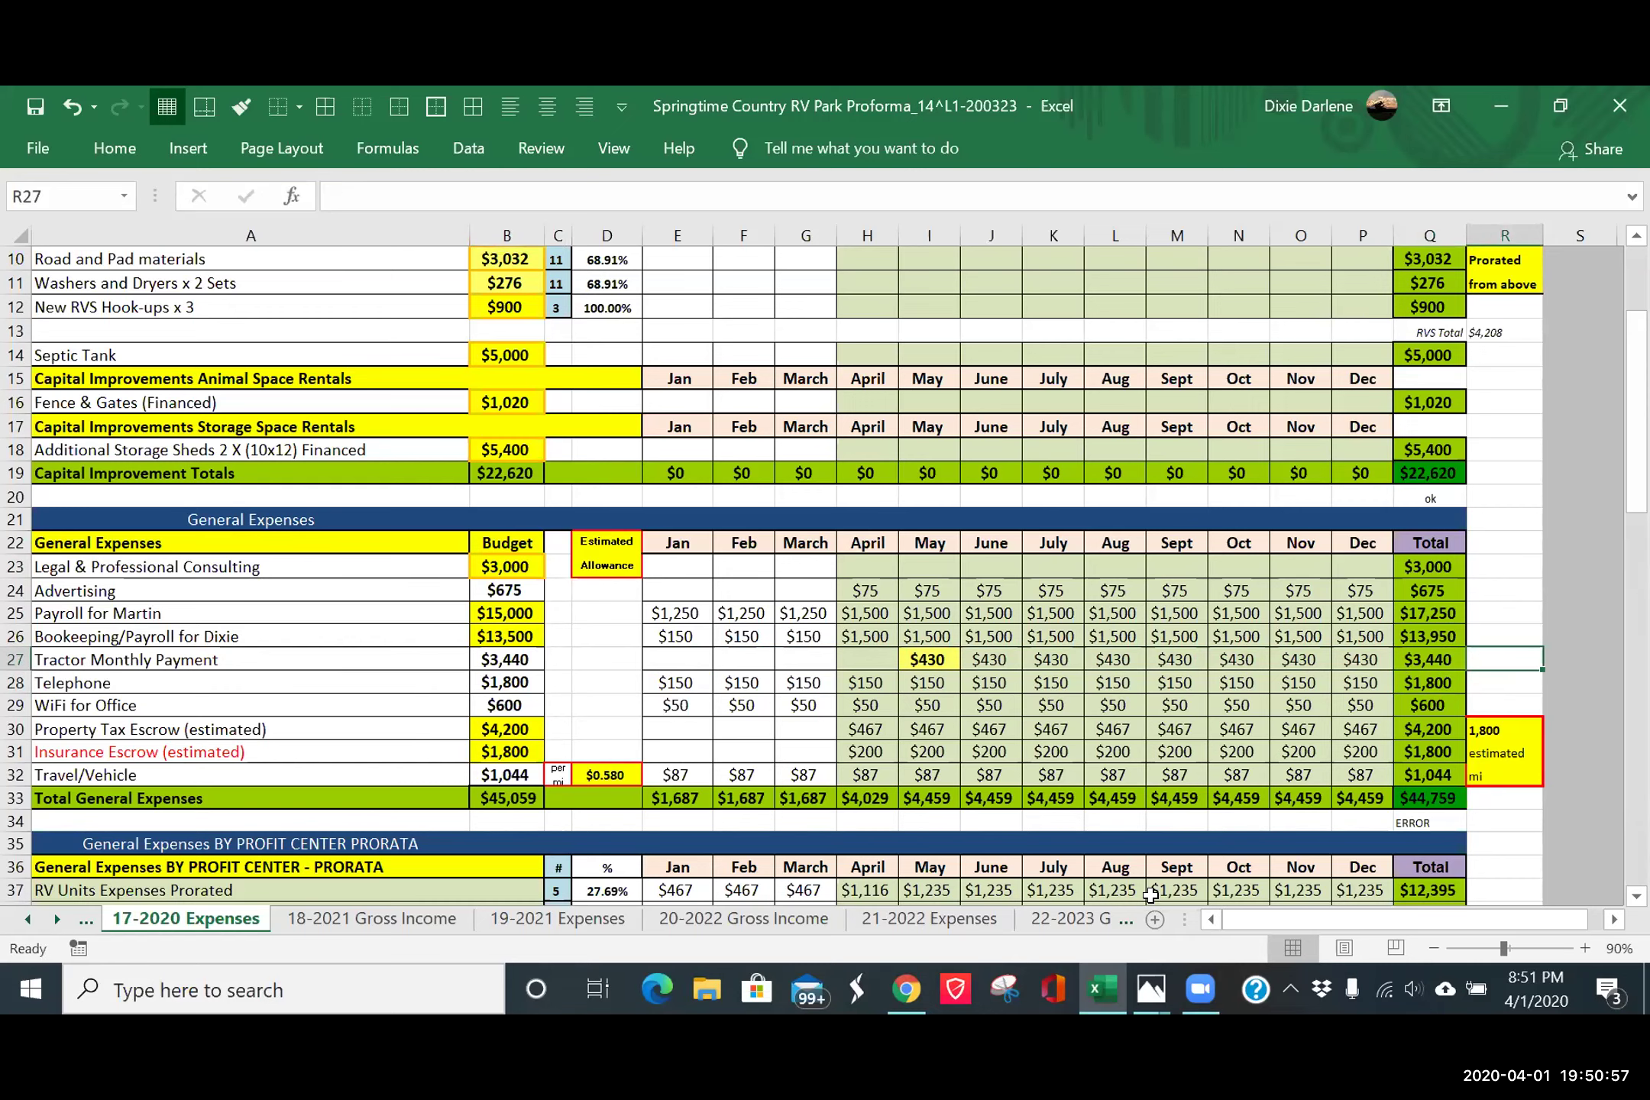
- On the 19-2021 Expenses sheet, link the January tractor payment in E27 to December 2020 with ='17-2020 Expenses'!P27
scroll(905, 862, down, 3)
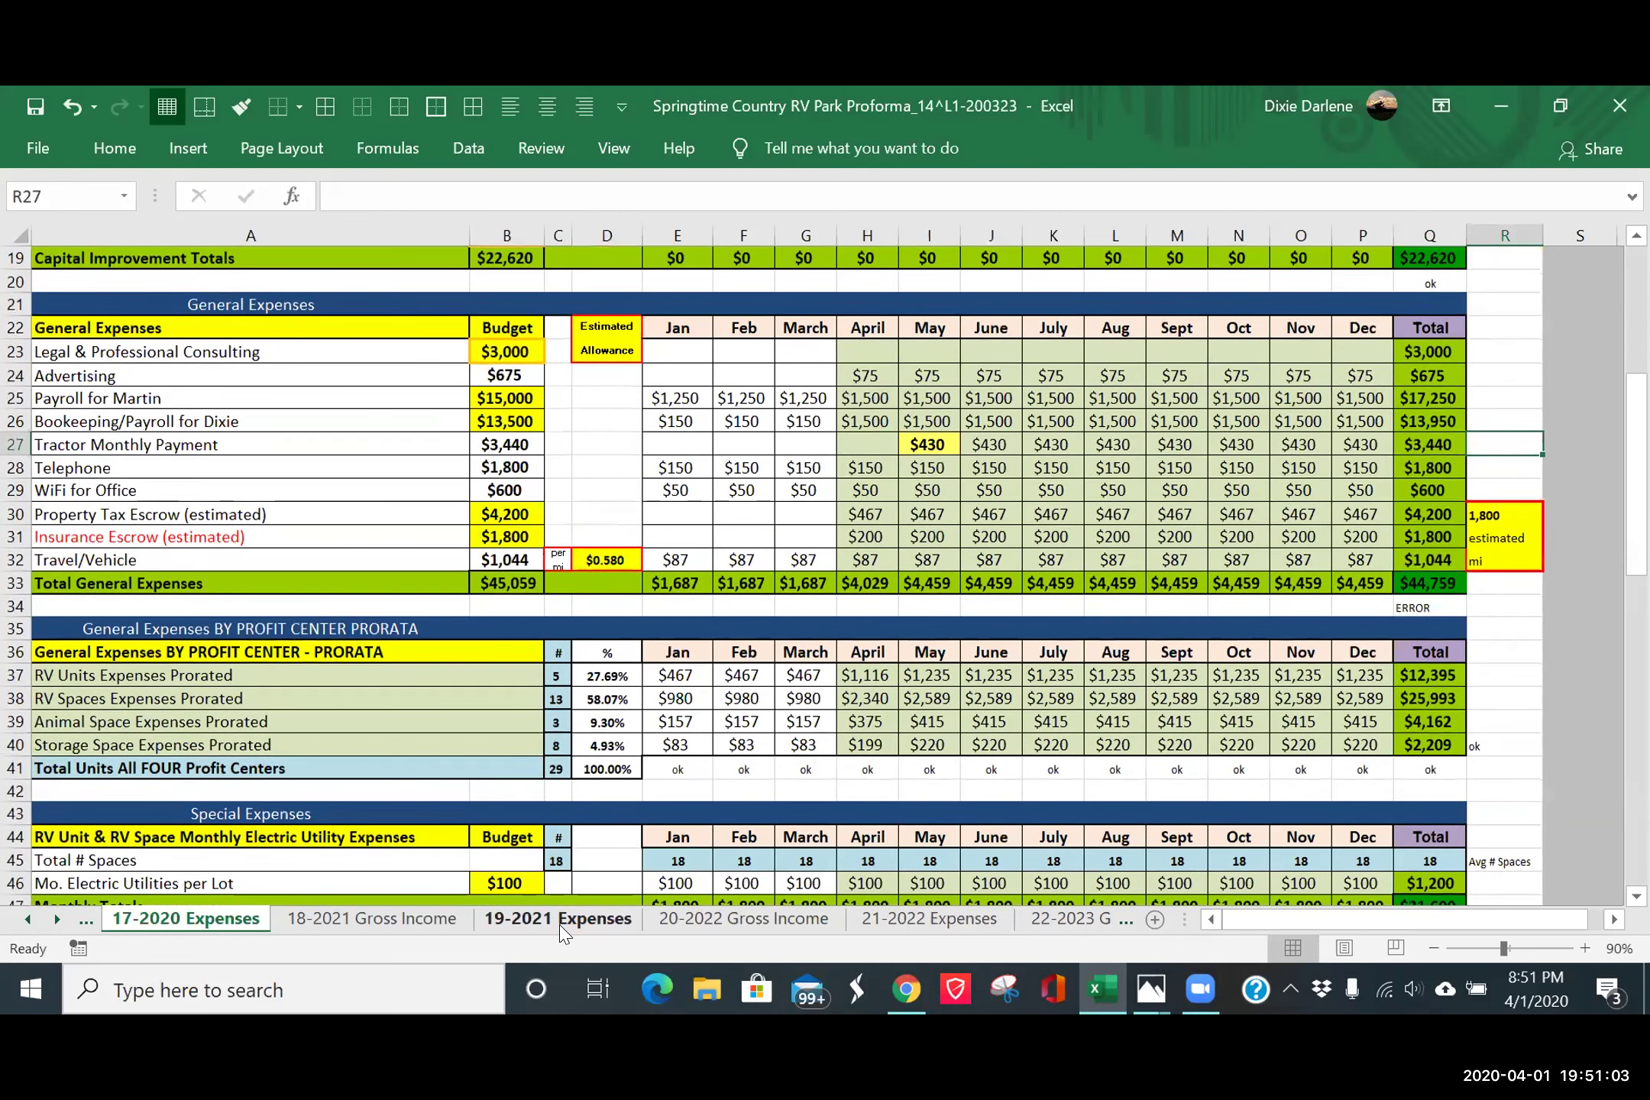
click(563, 921)
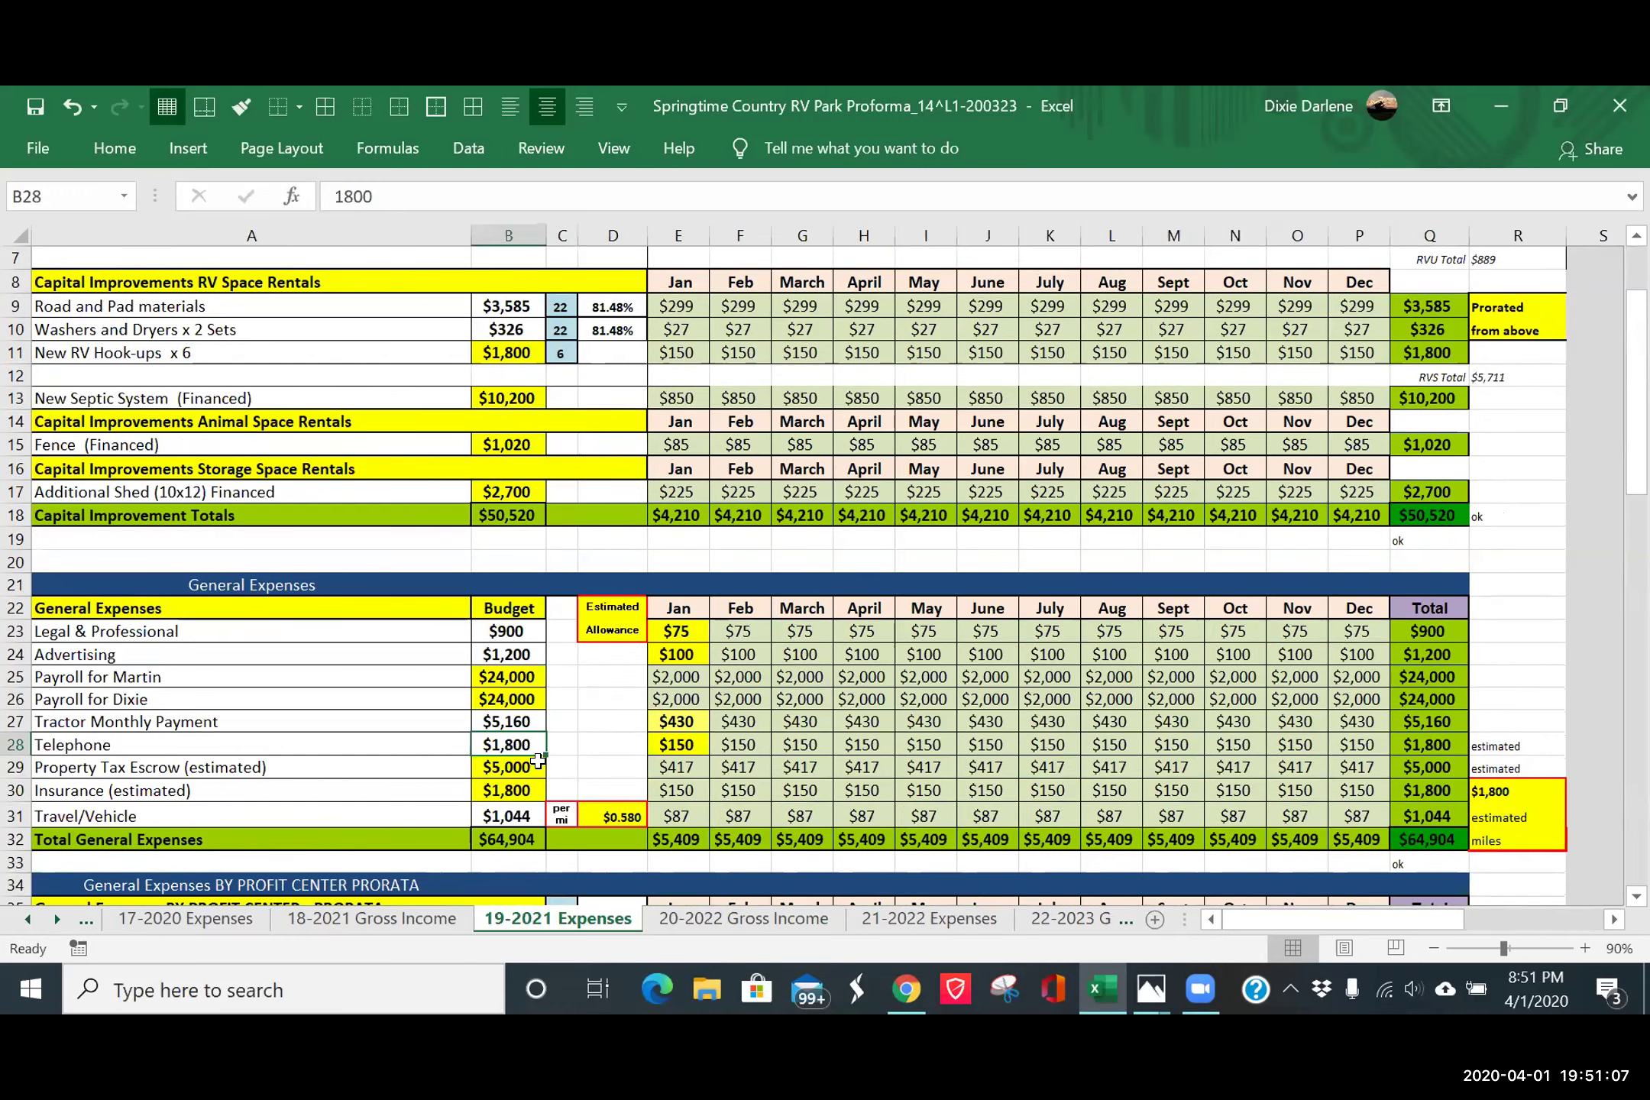
click(678, 720)
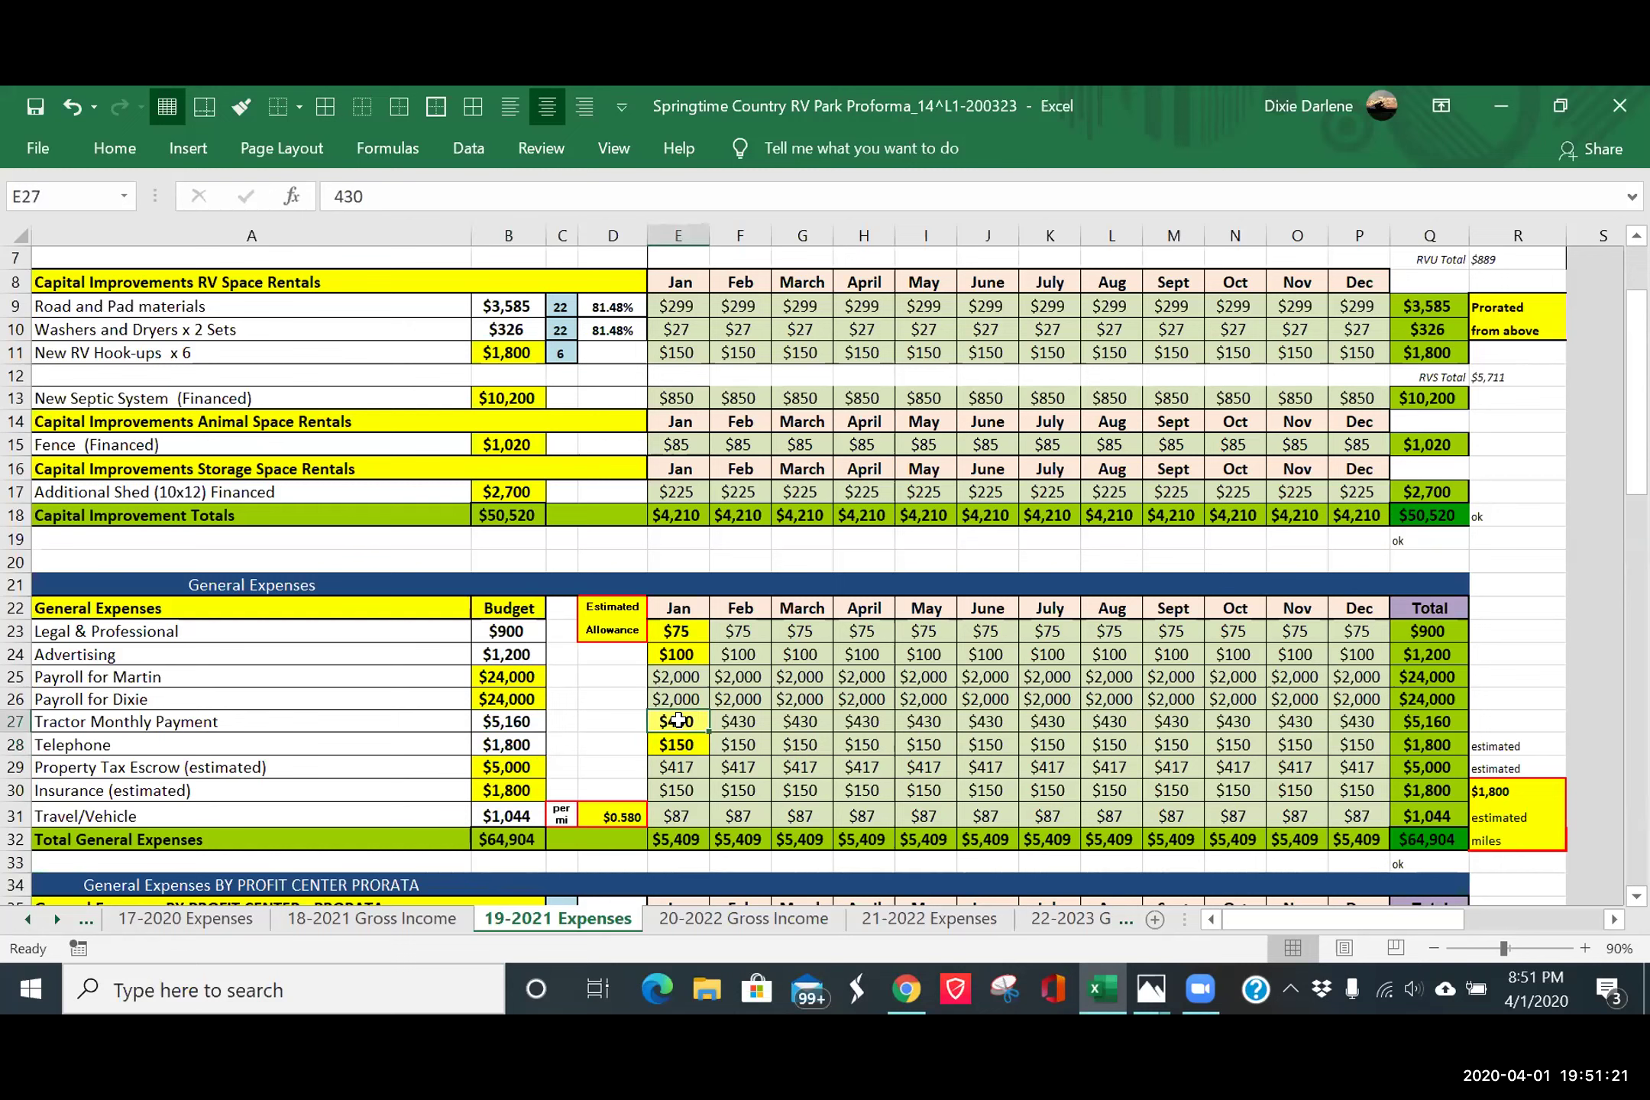
text(=)
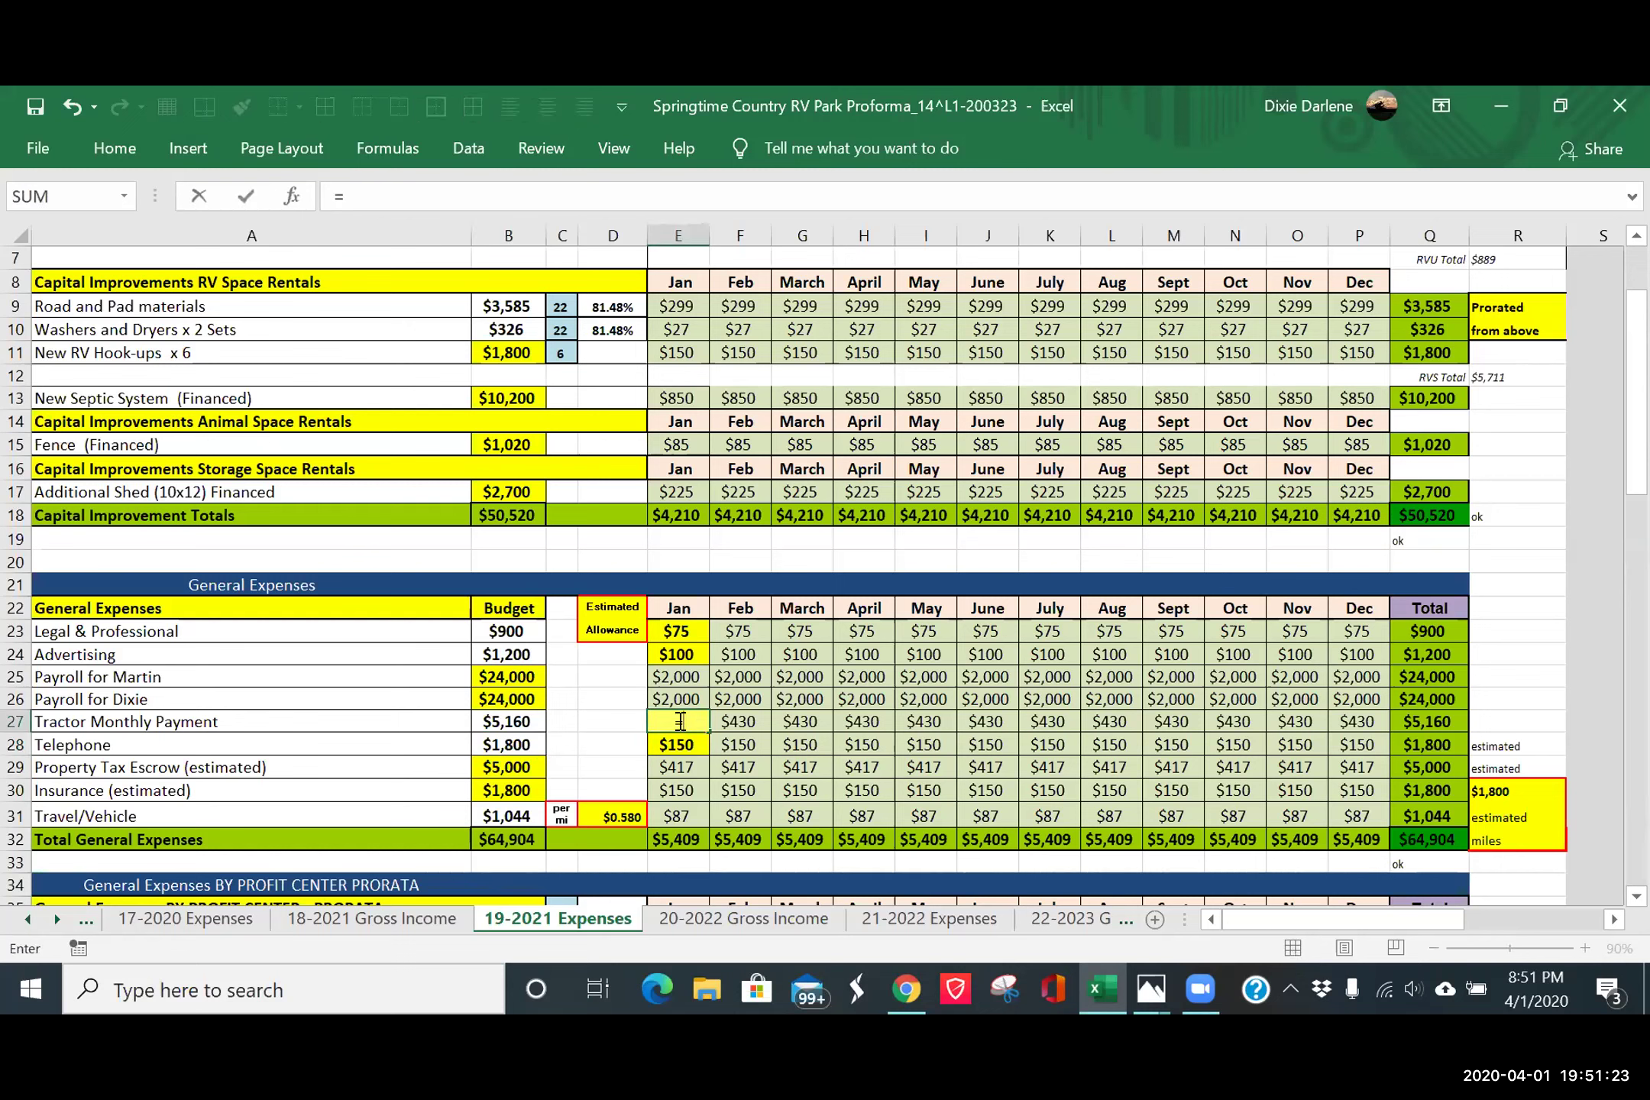
click(175, 921)
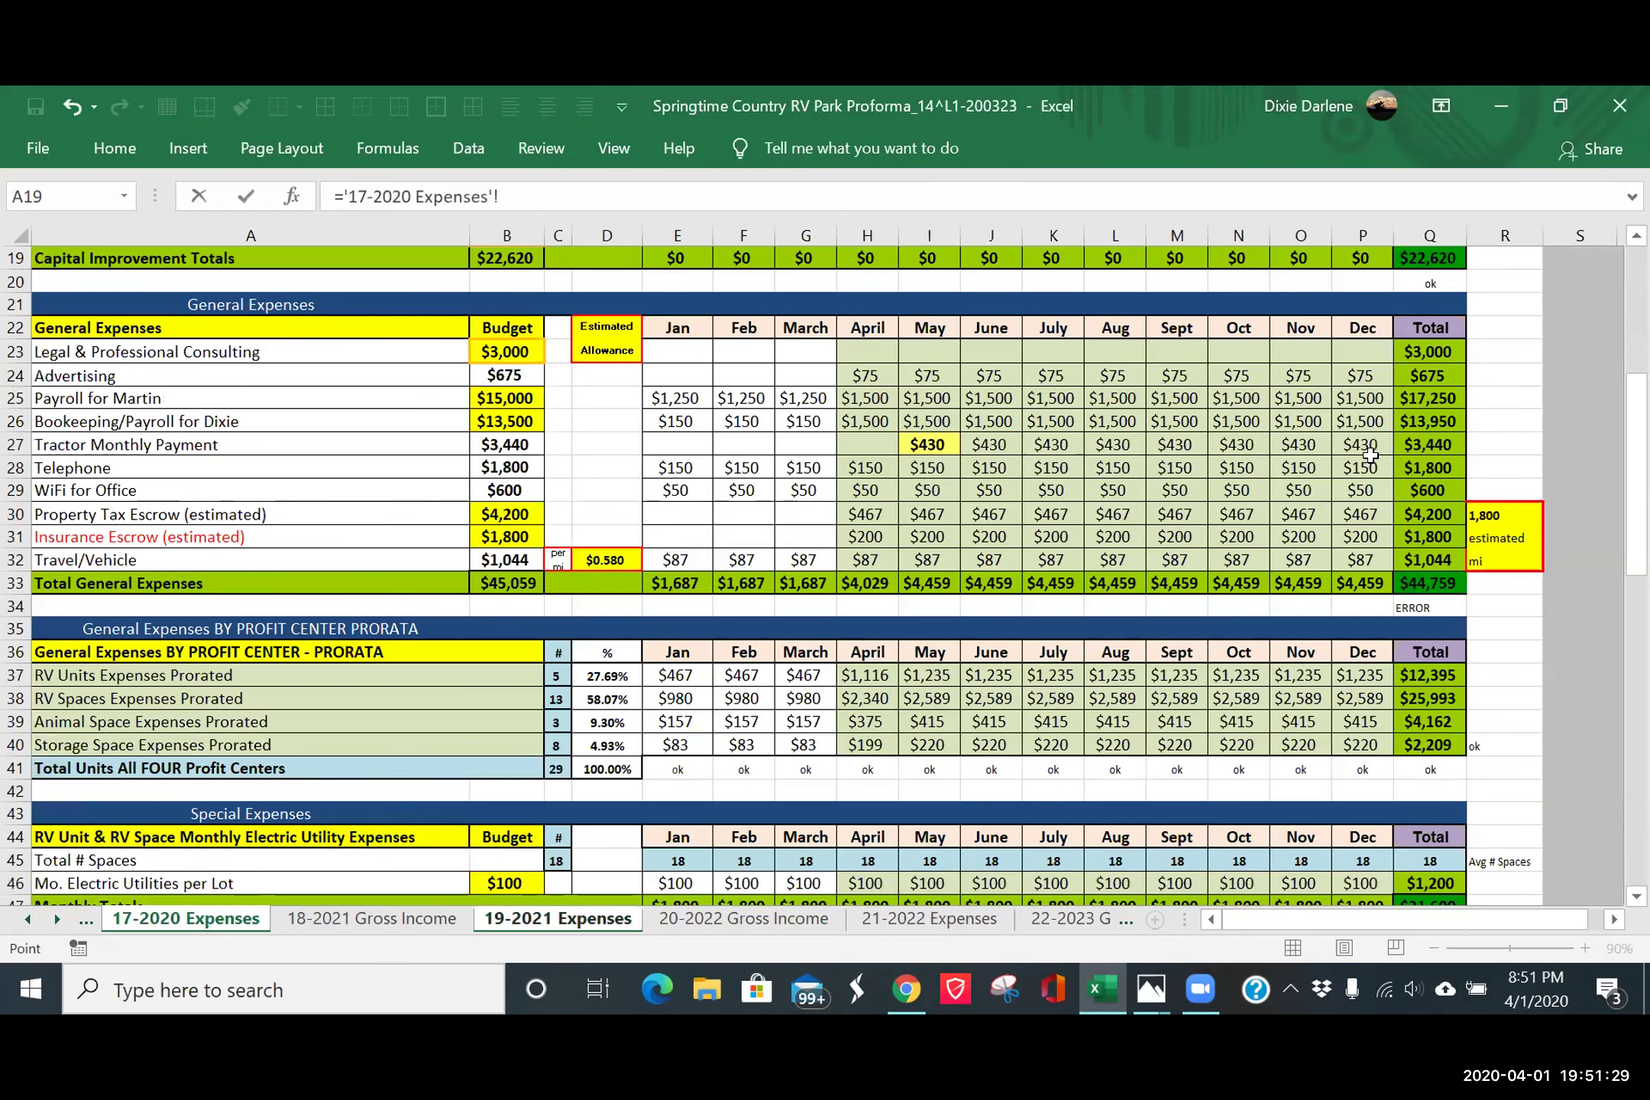
click(1370, 442)
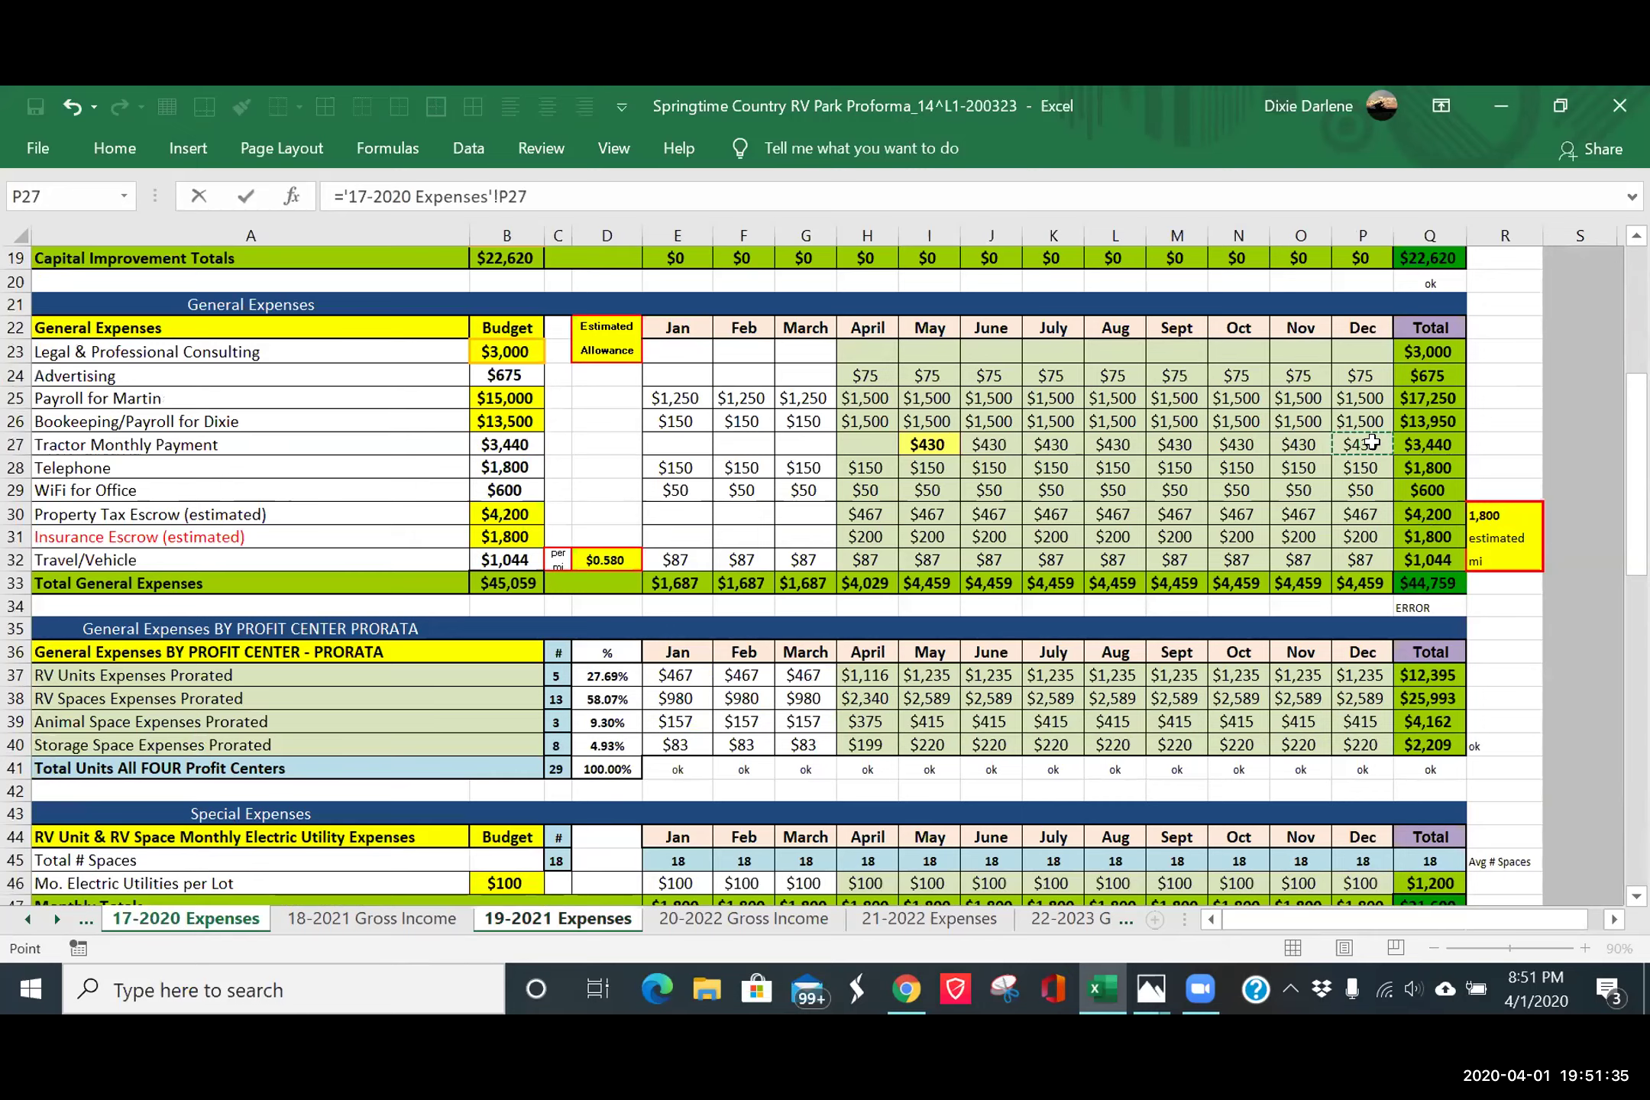
key(Return)
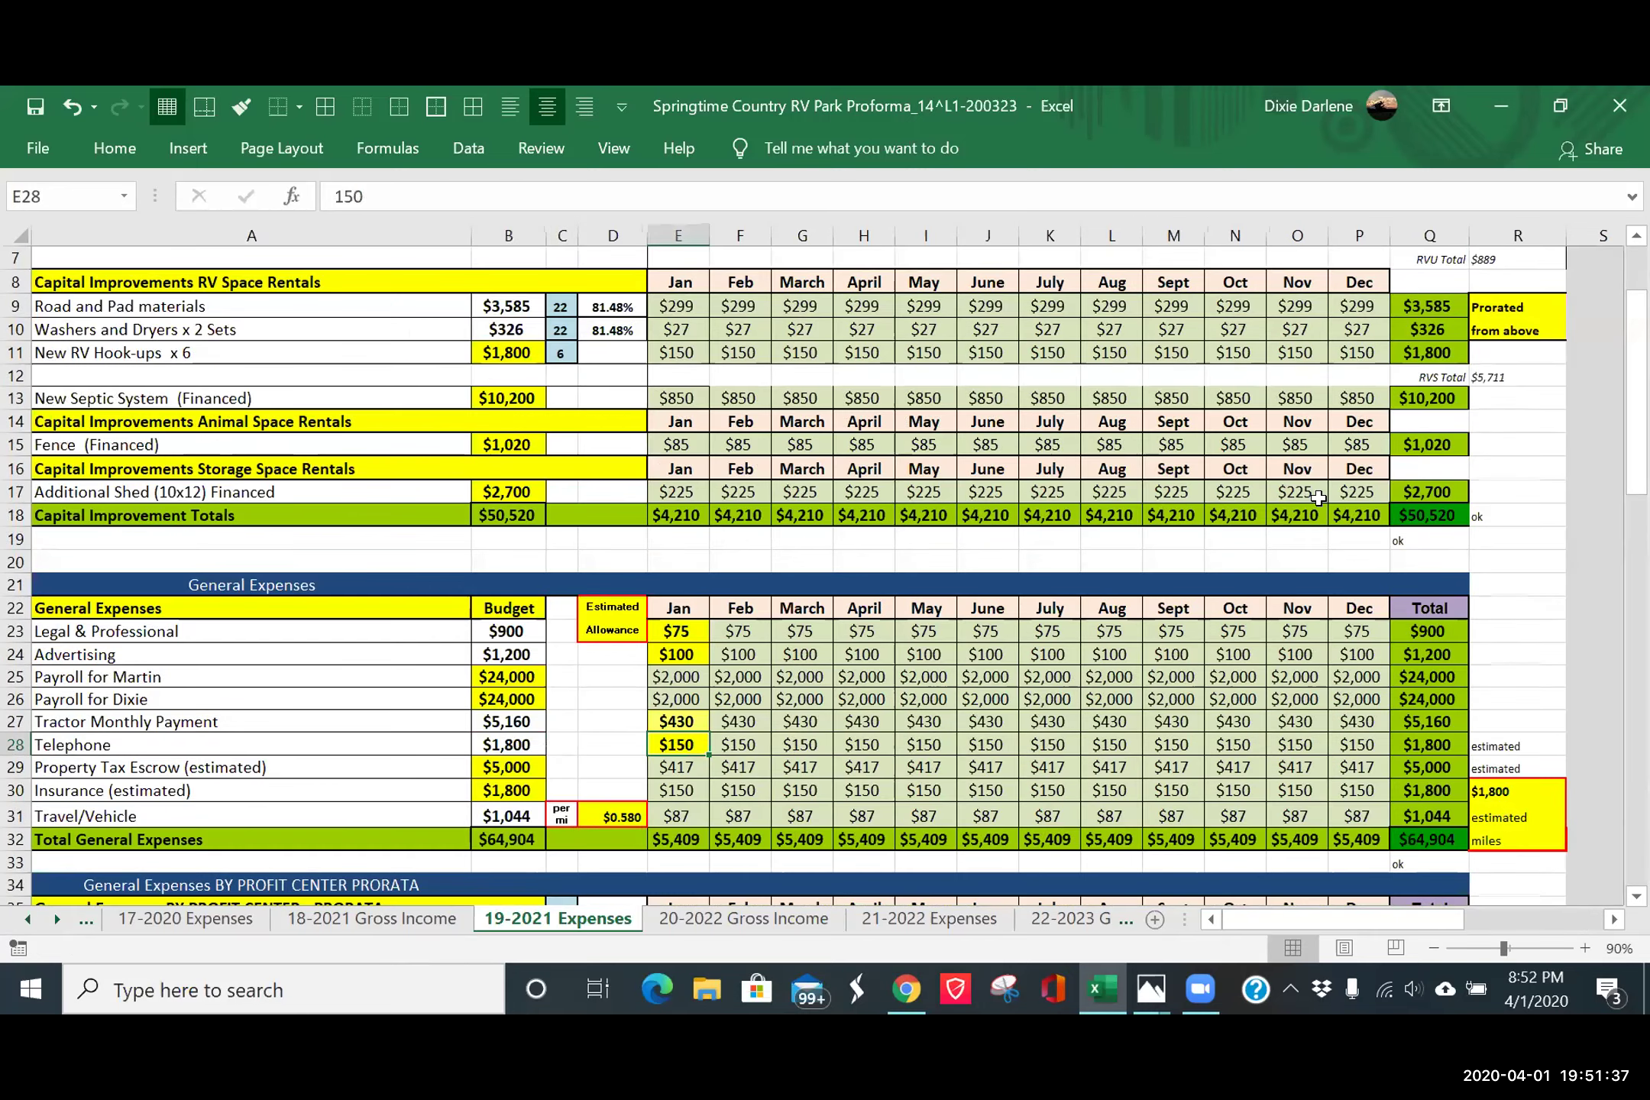
- Copy the green formatting of the February tractor payment in F27 onto the January payment in E27
click(675, 718)
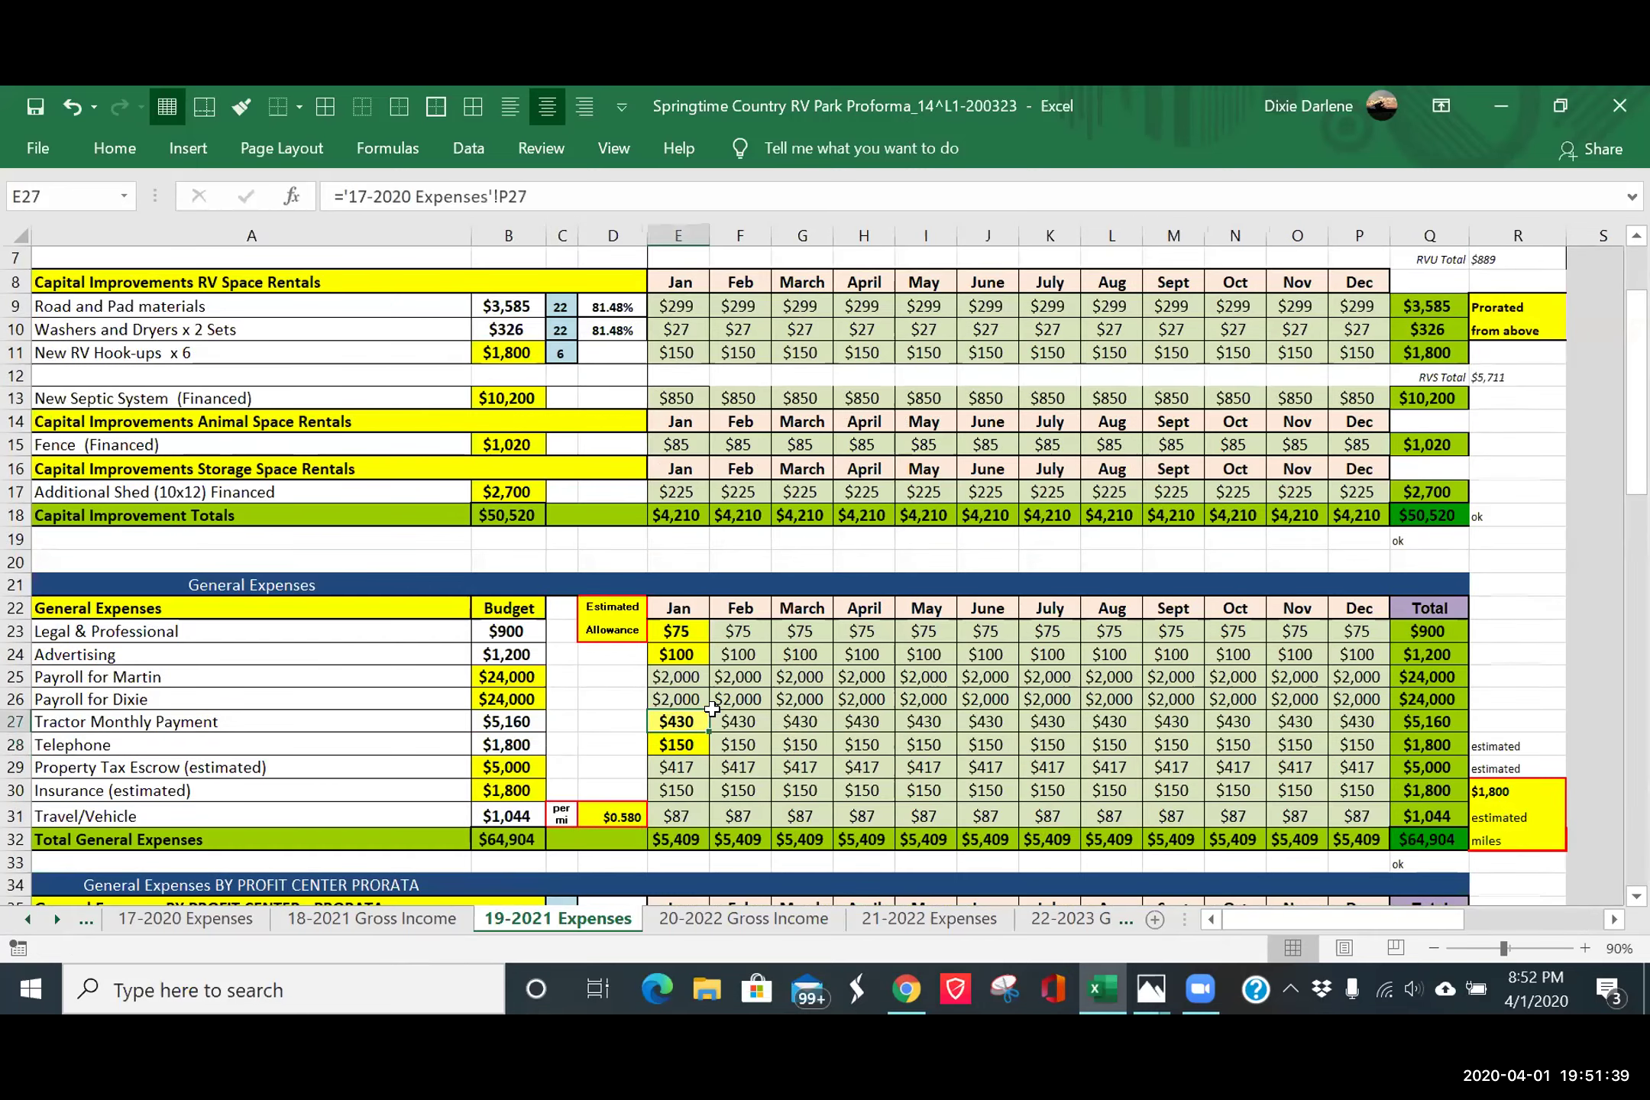
click(729, 722)
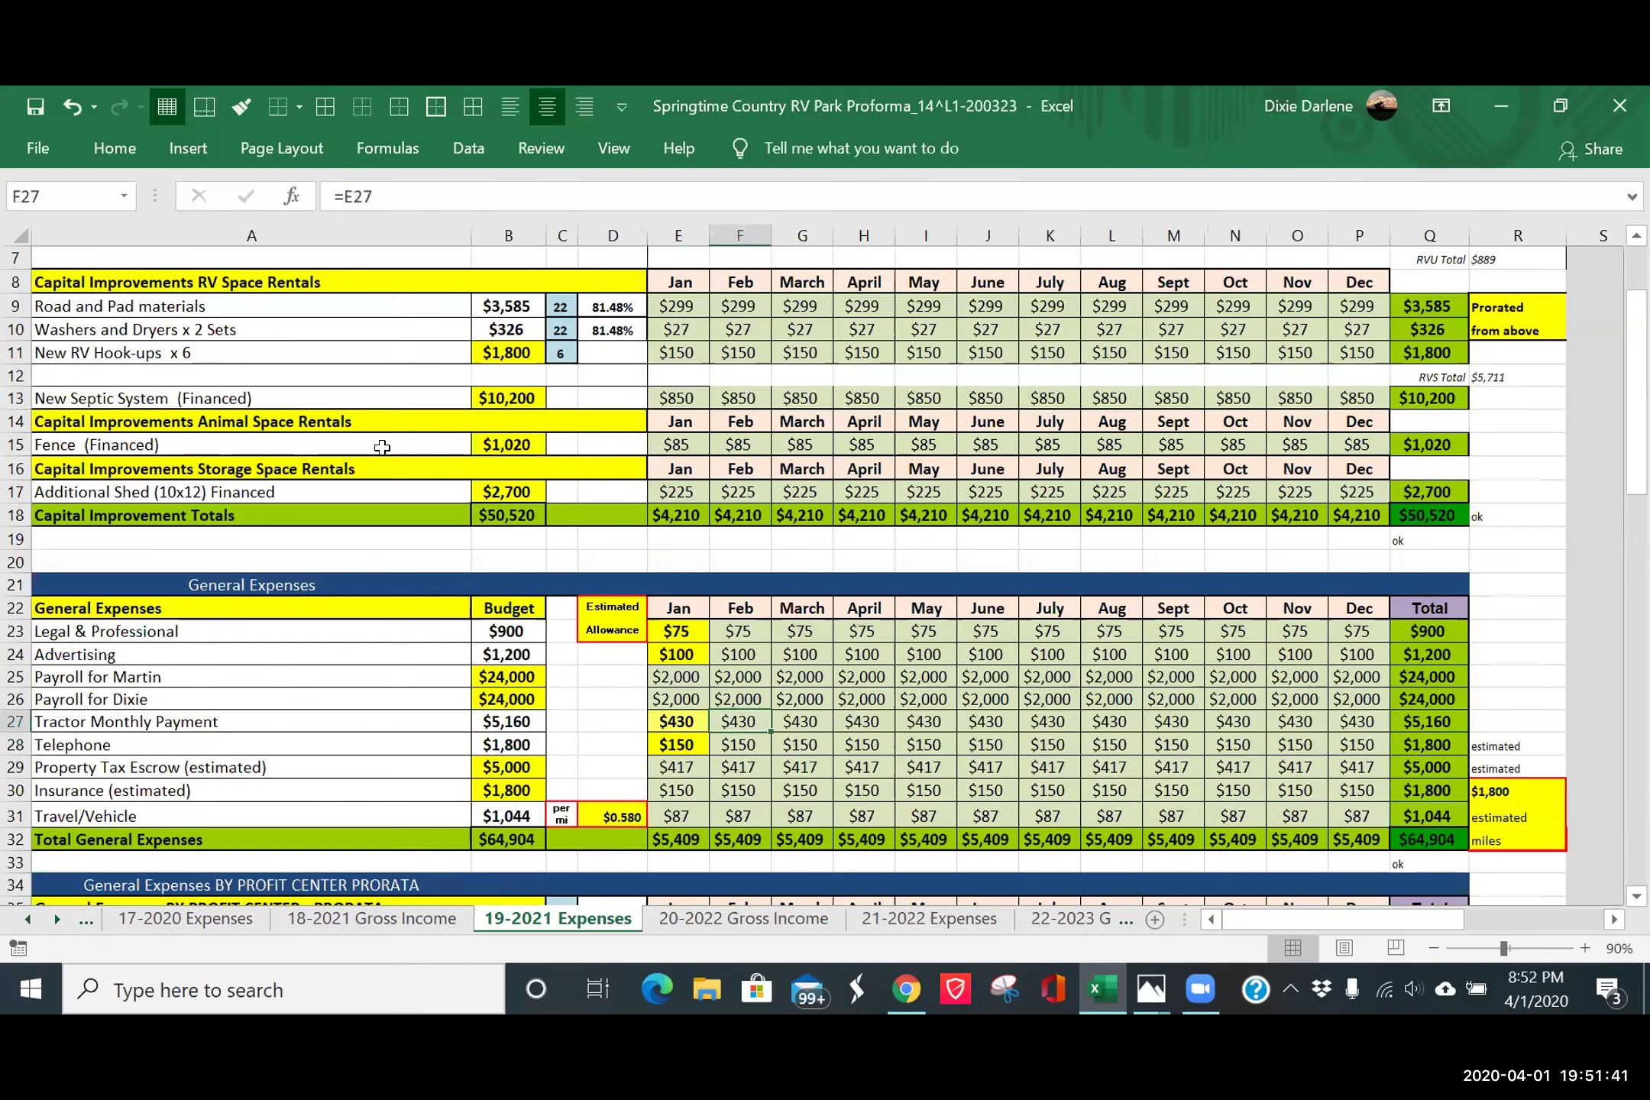
click(684, 724)
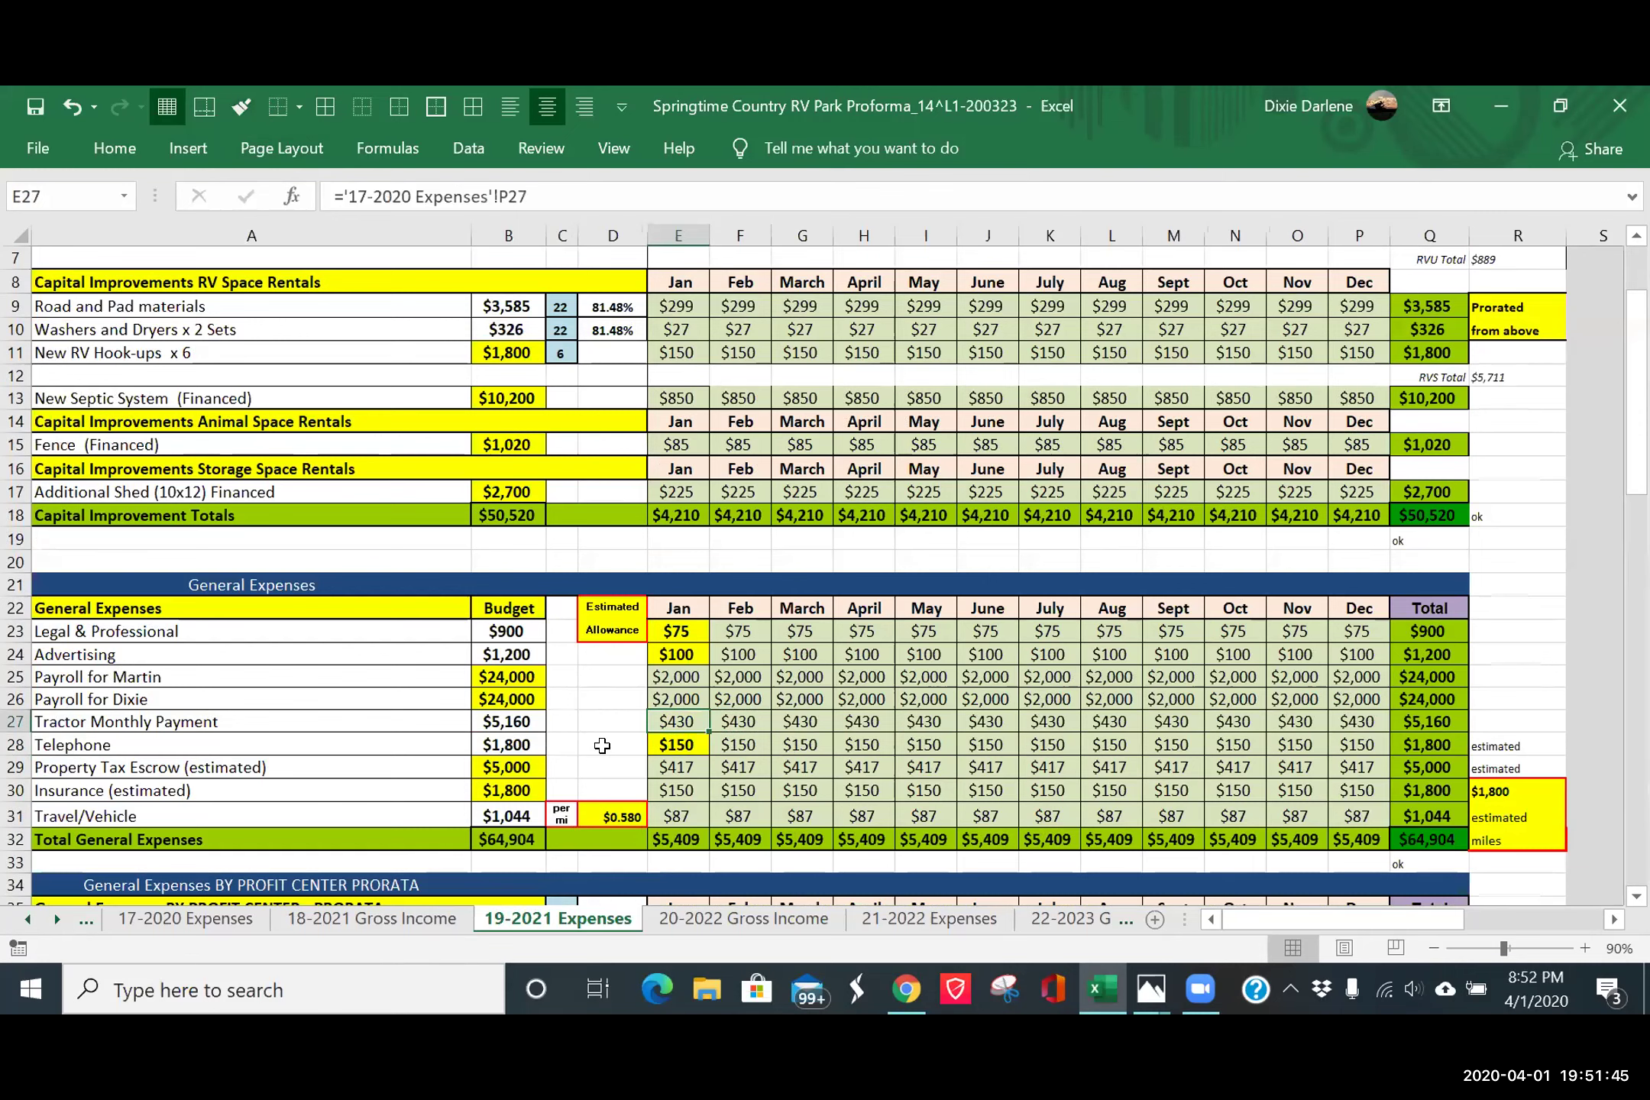
click(602, 746)
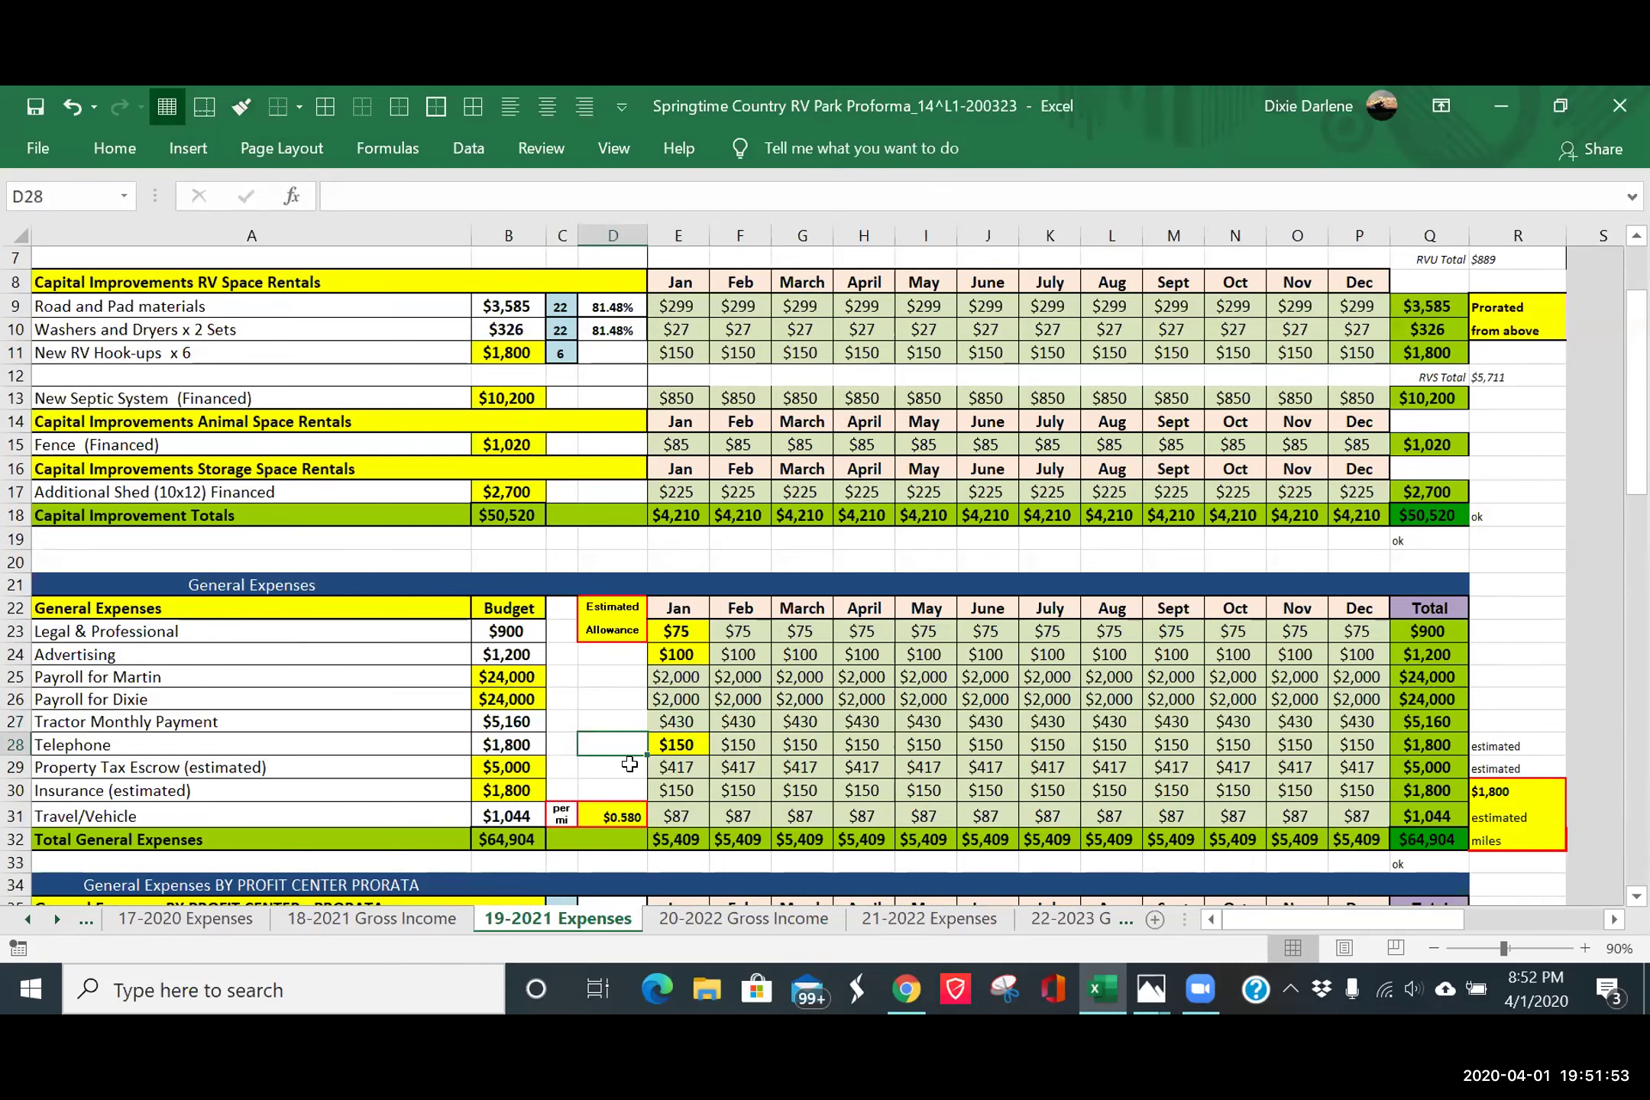
- Fill the 2021 January tractor payment link and its green formatting from E27 down into the January Telephone cell E28
click(217, 920)
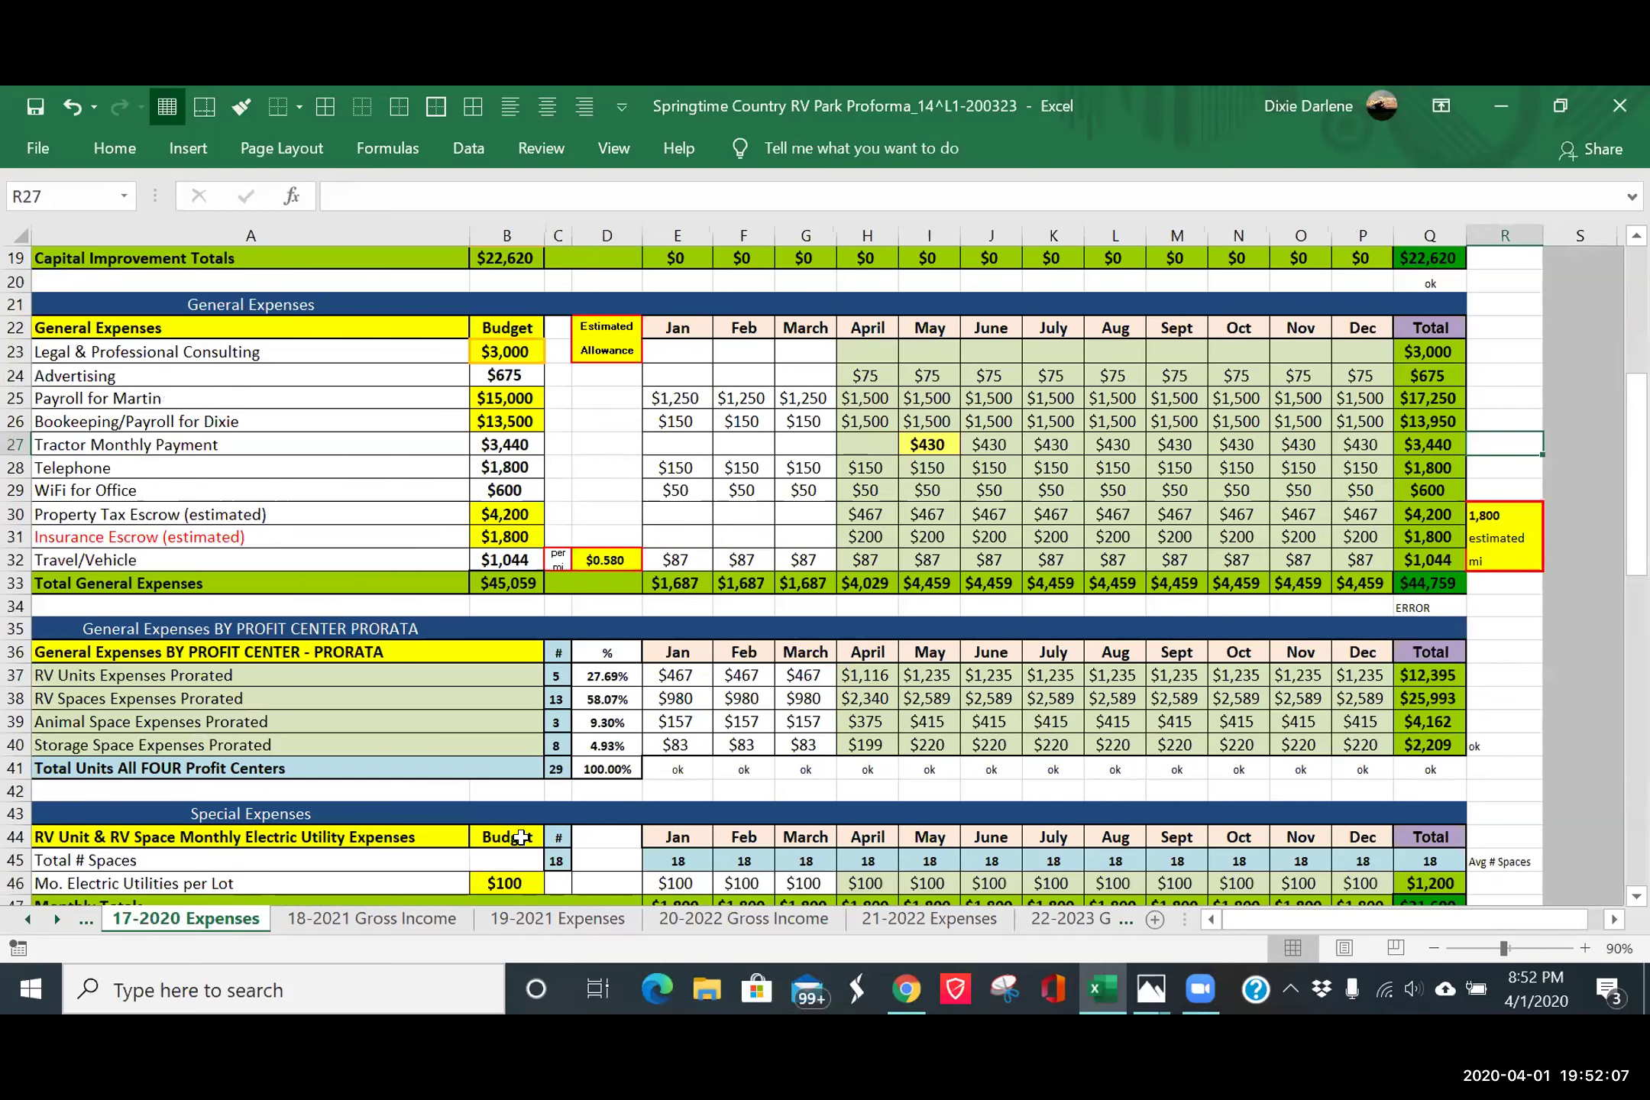
click(557, 918)
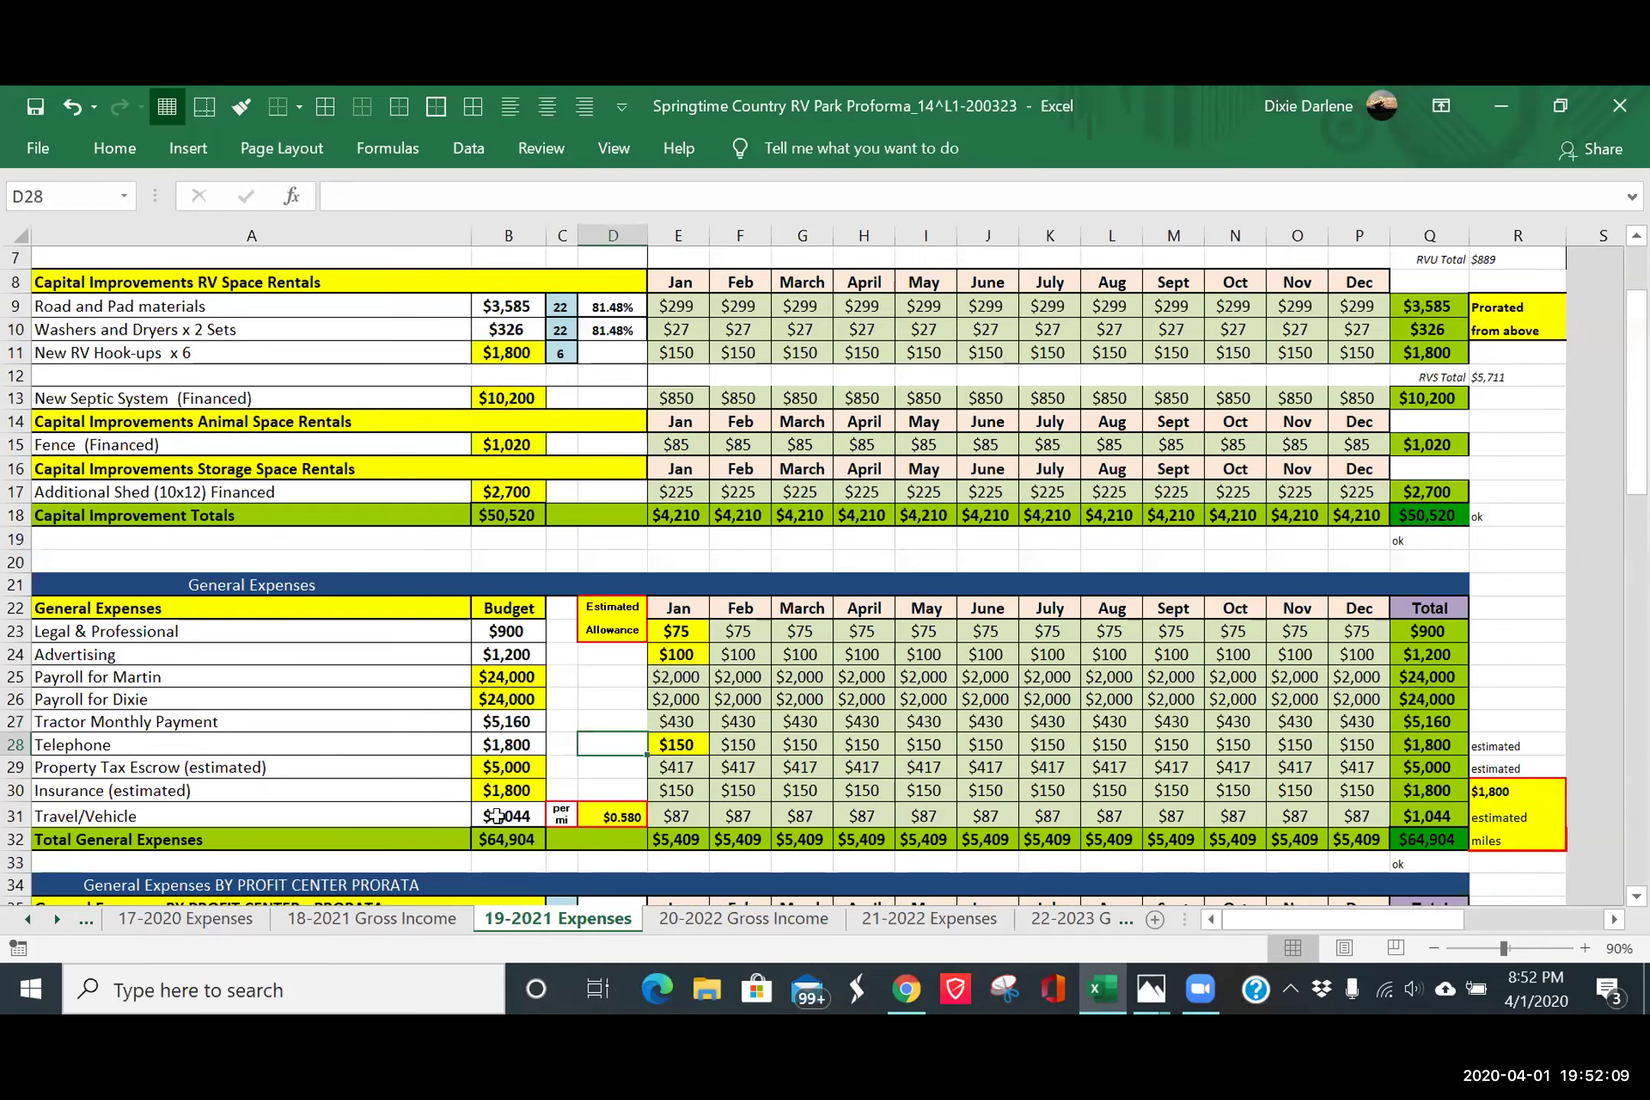
click(691, 721)
click(241, 106)
click(692, 746)
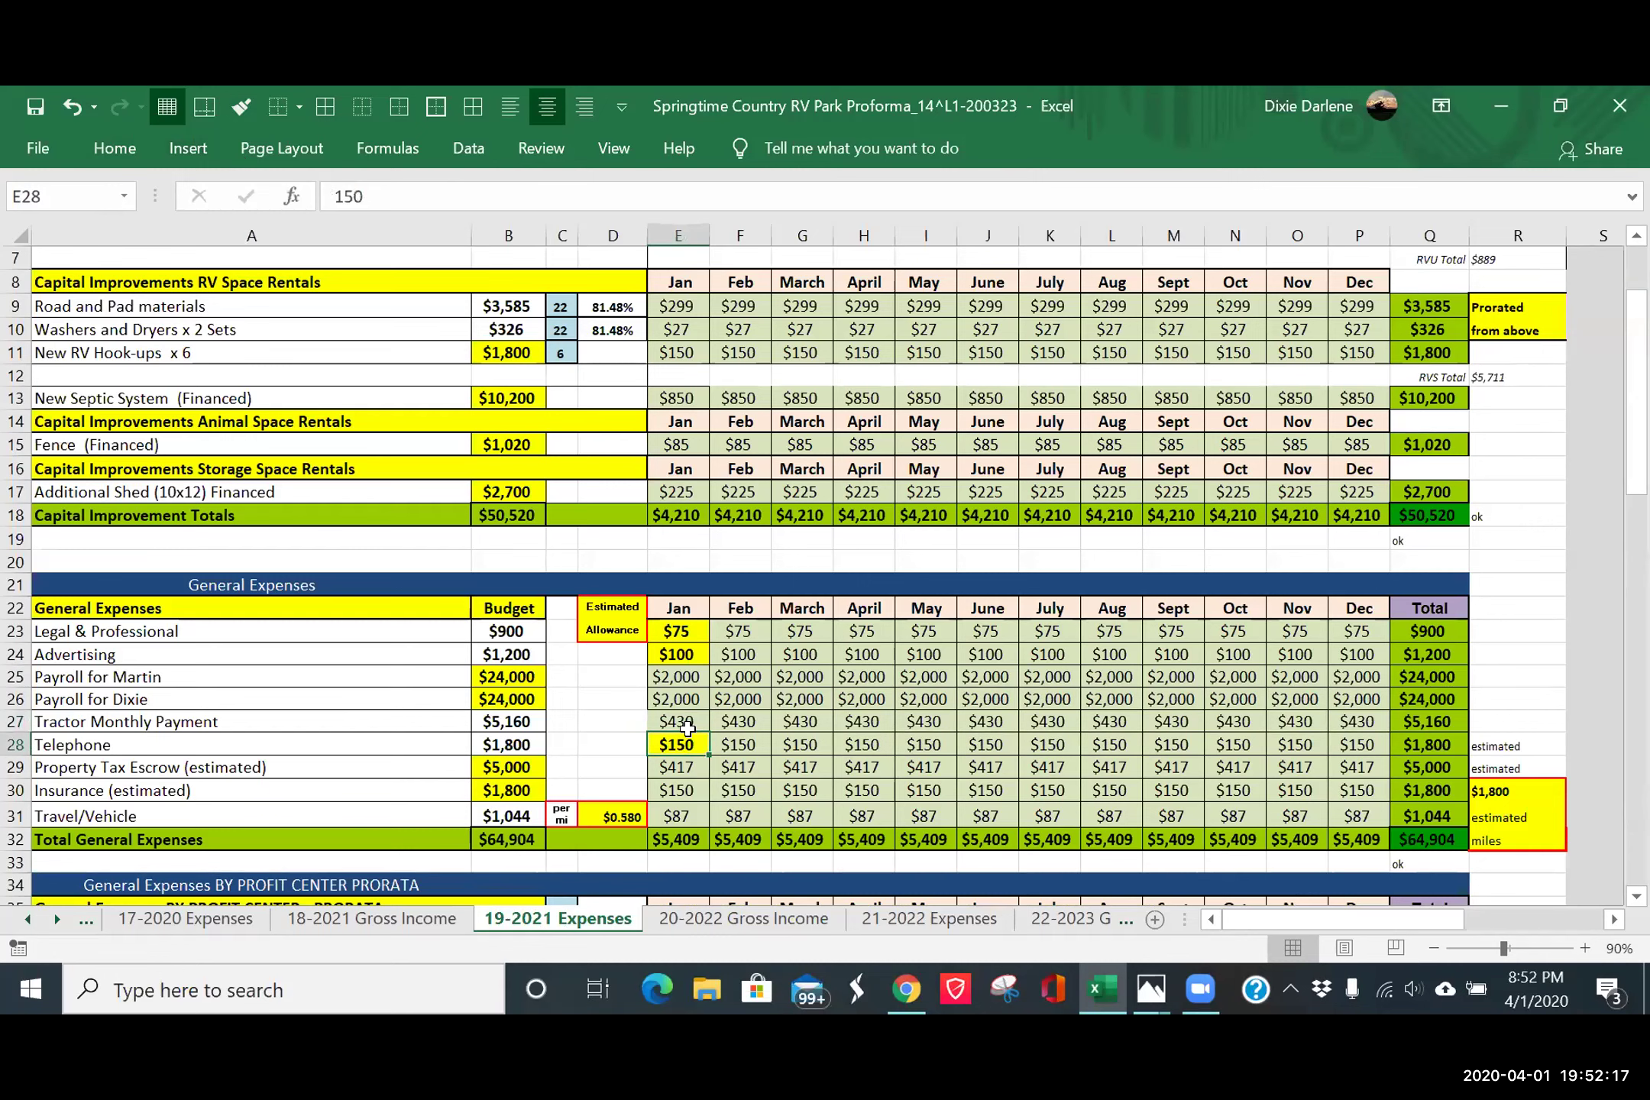
key(Up)
click(682, 744)
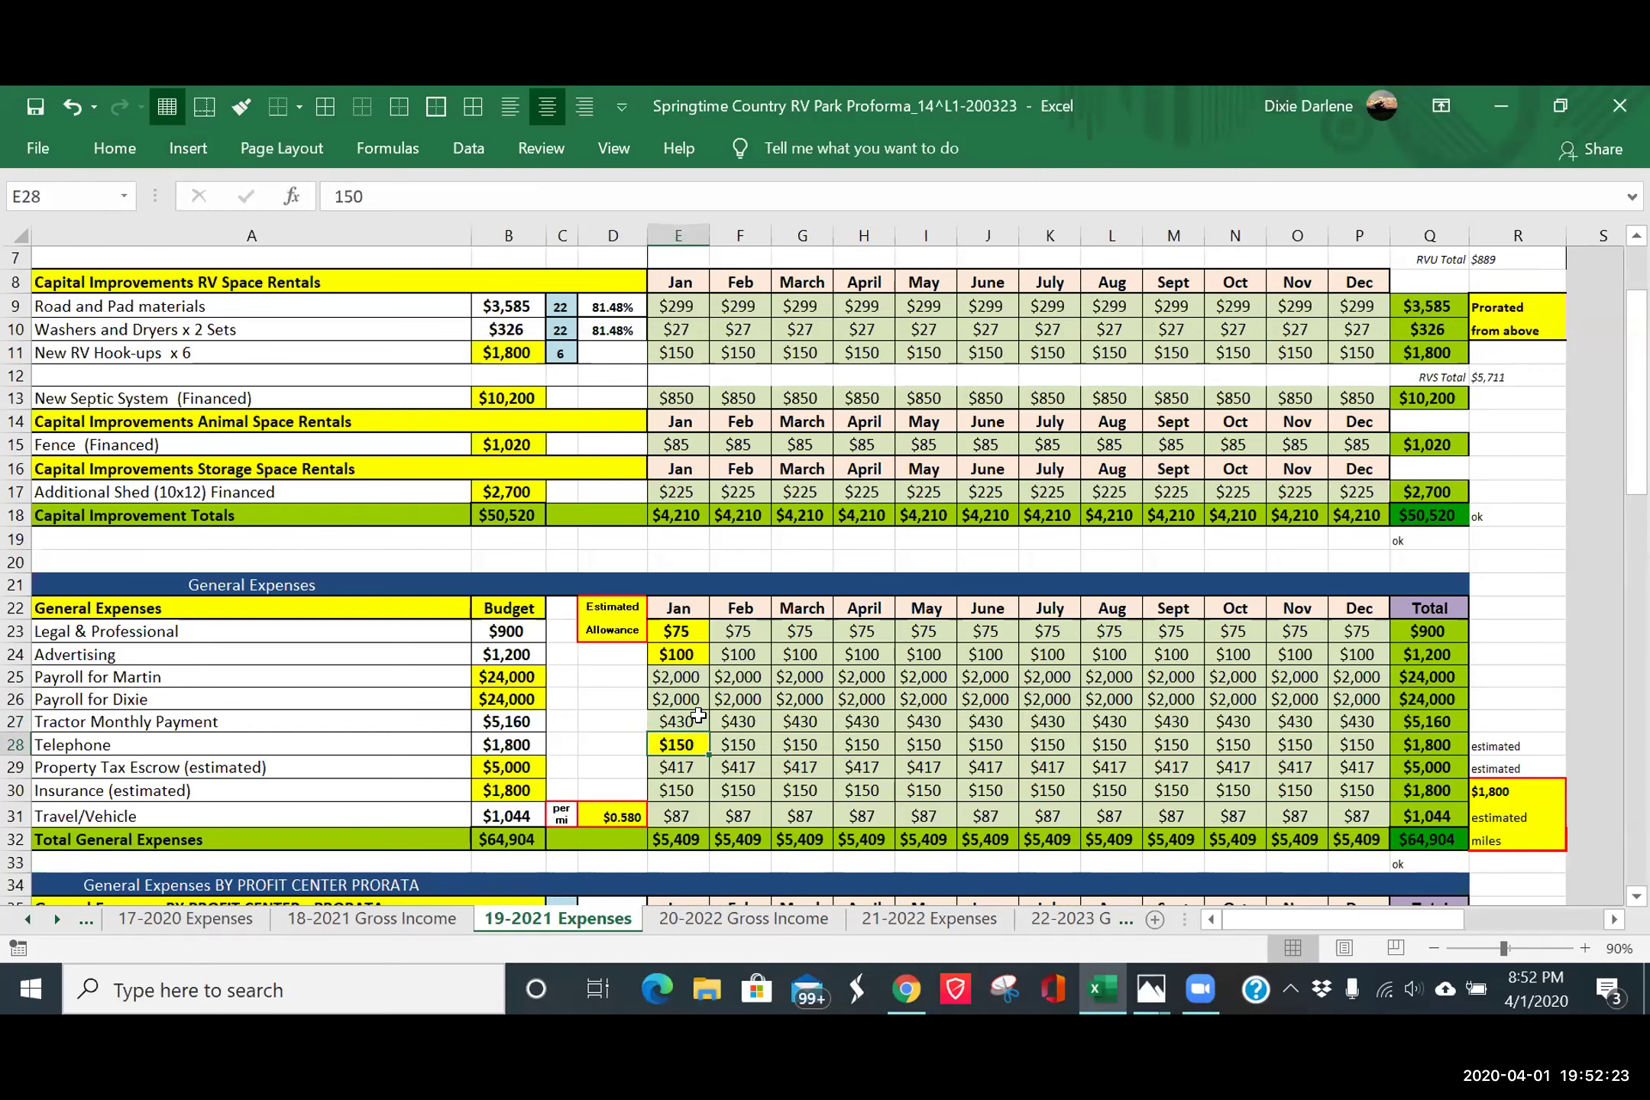
click(698, 716)
drag(709, 732, 705, 745)
click(613, 742)
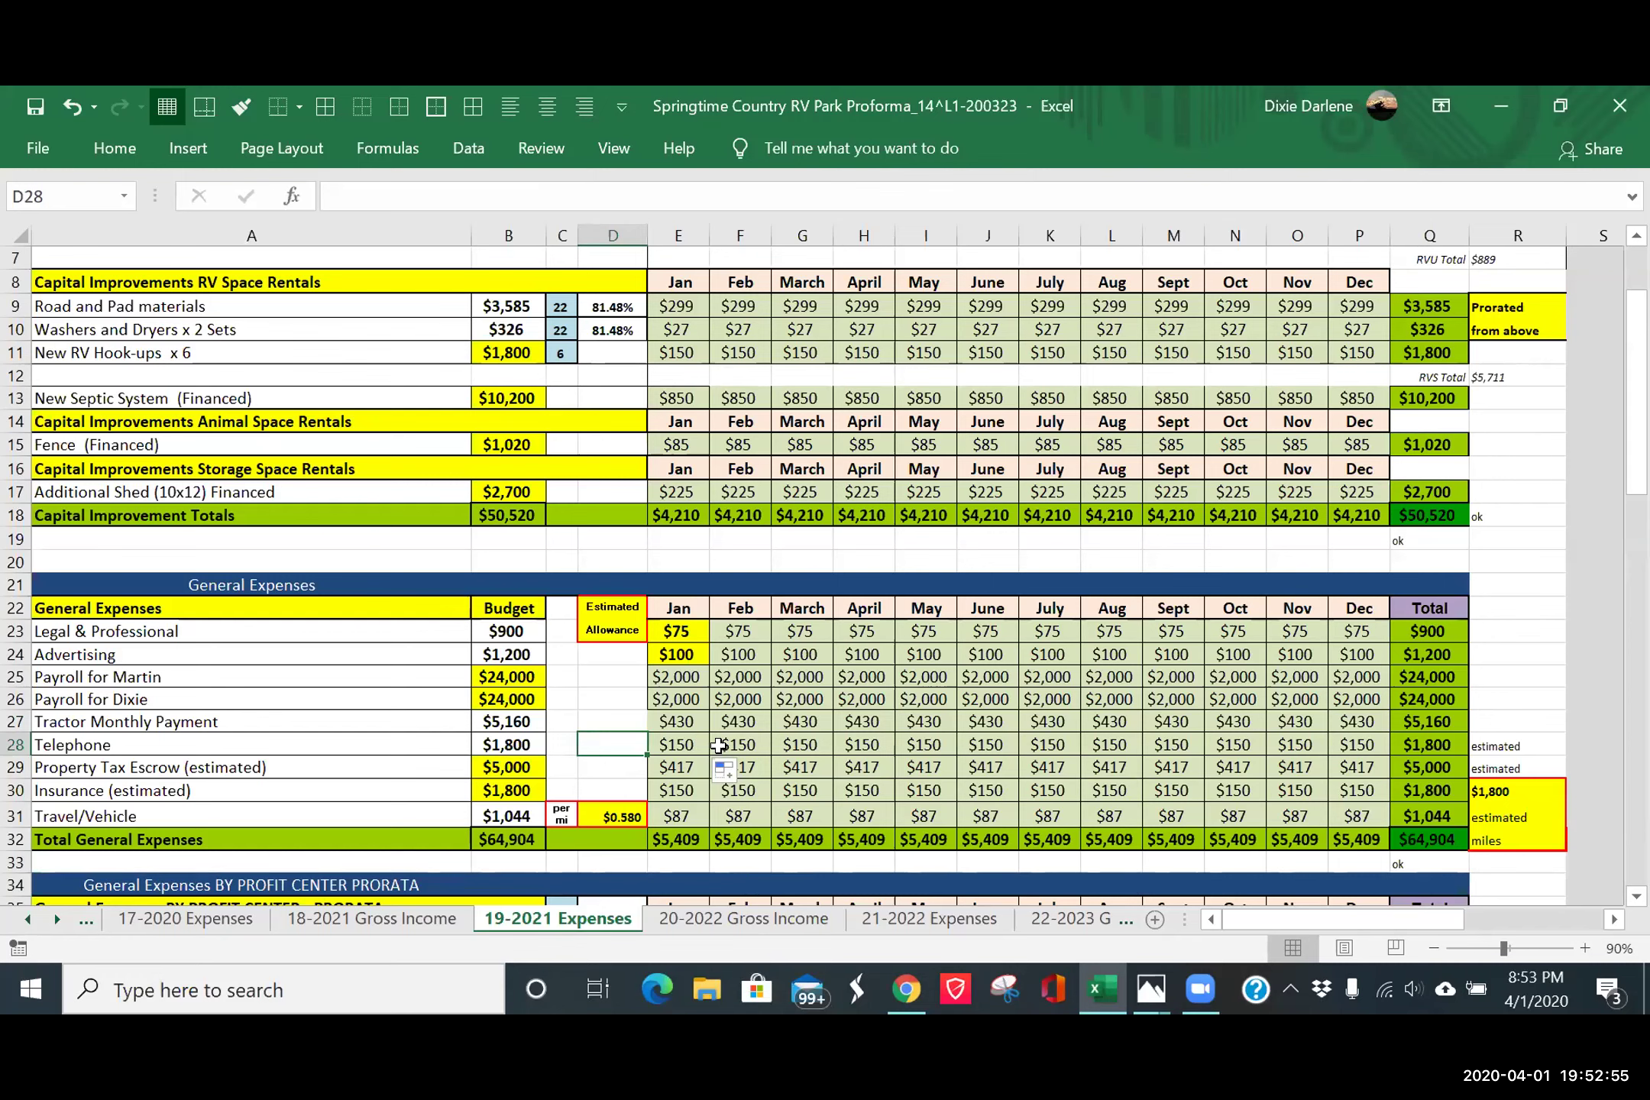
click(676, 630)
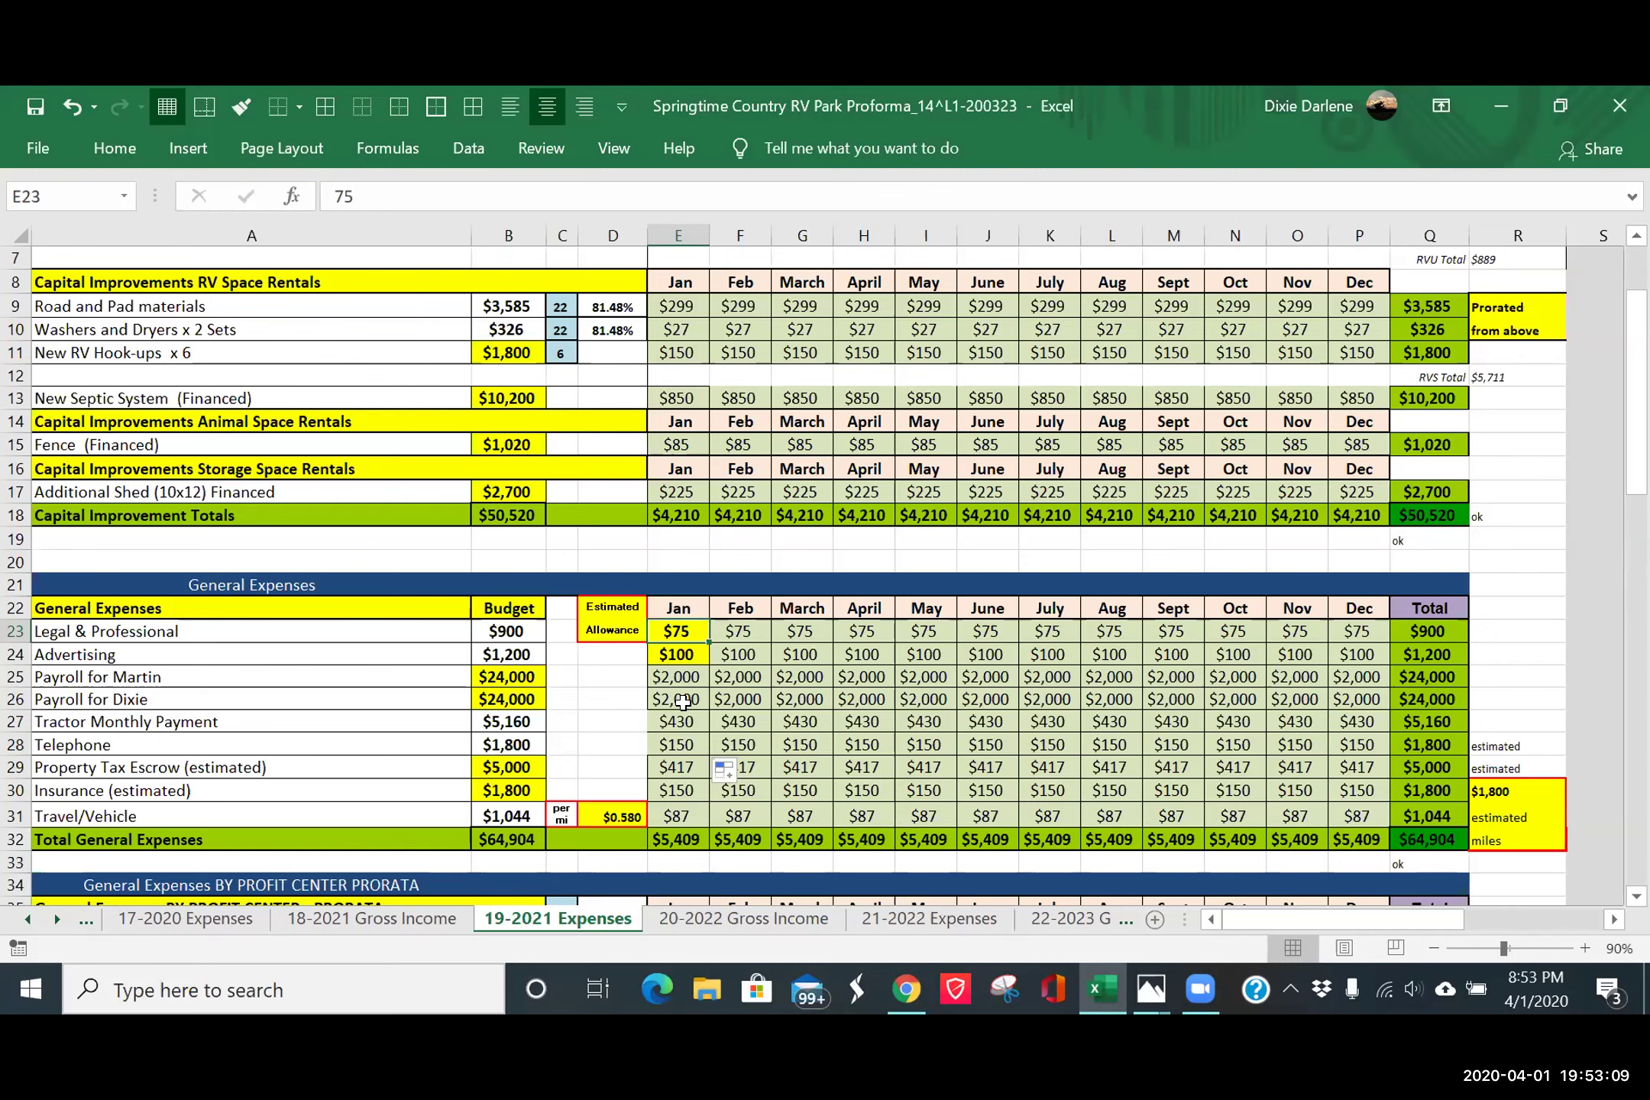
click(676, 649)
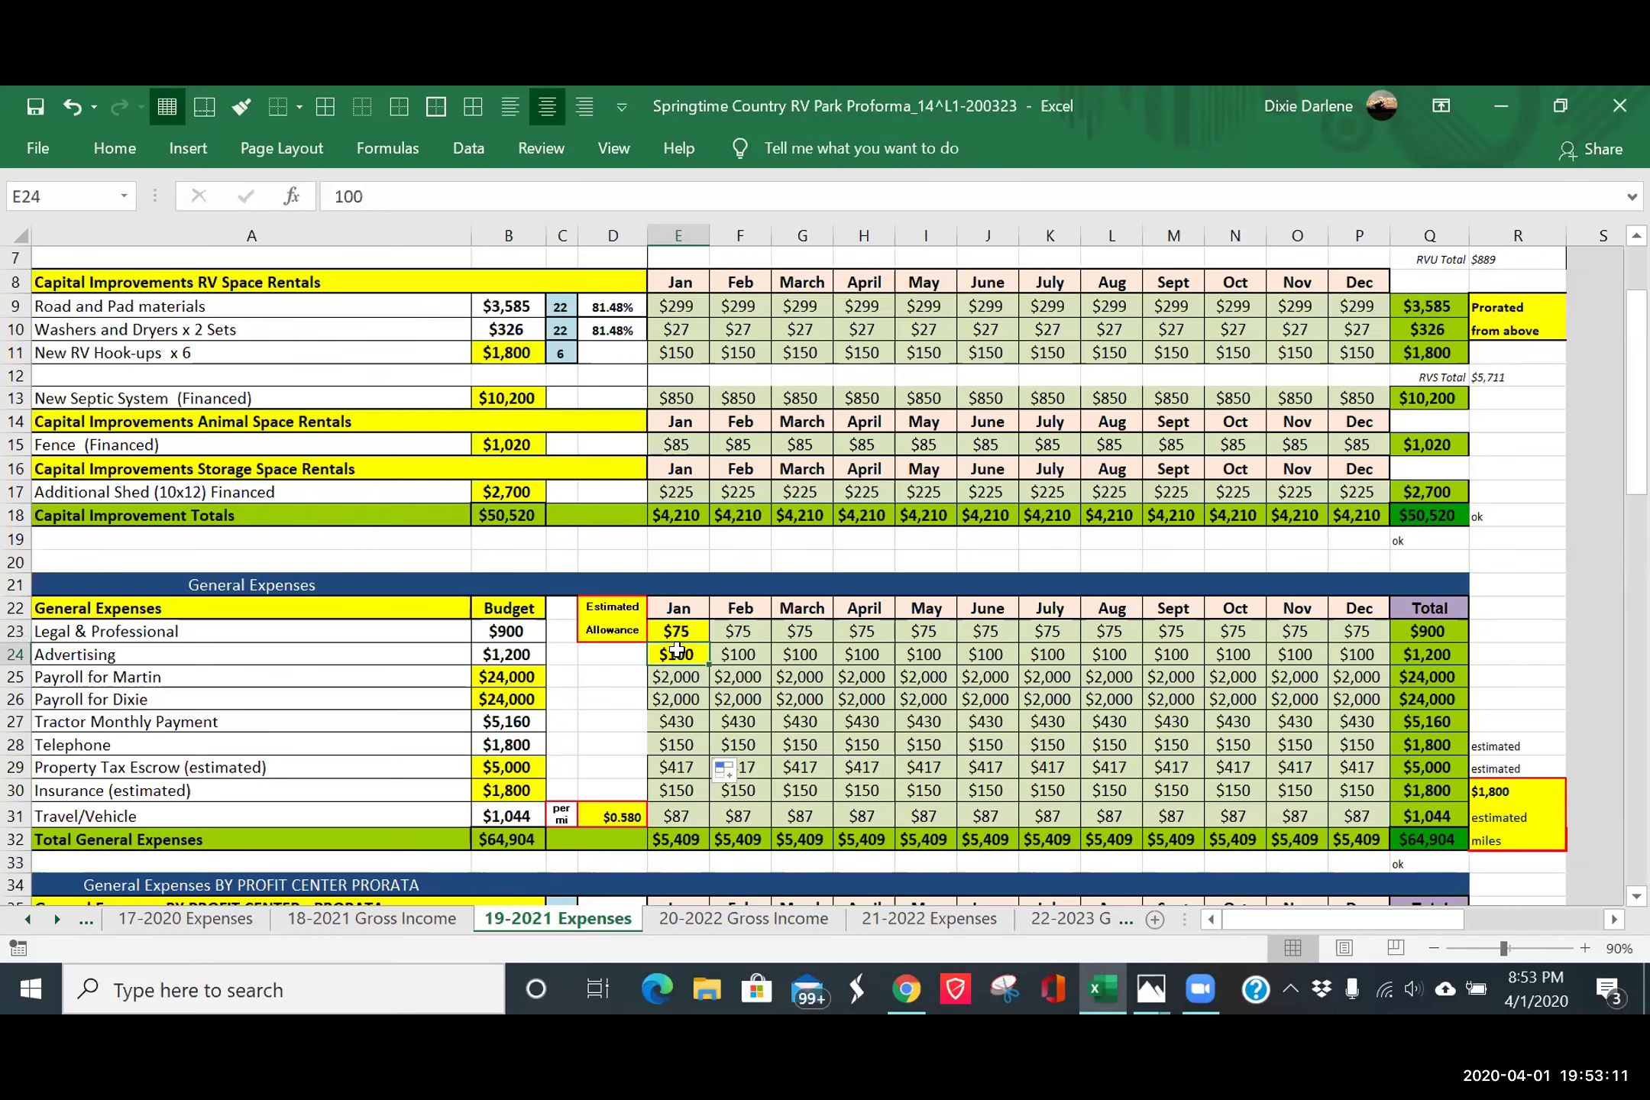
click(676, 631)
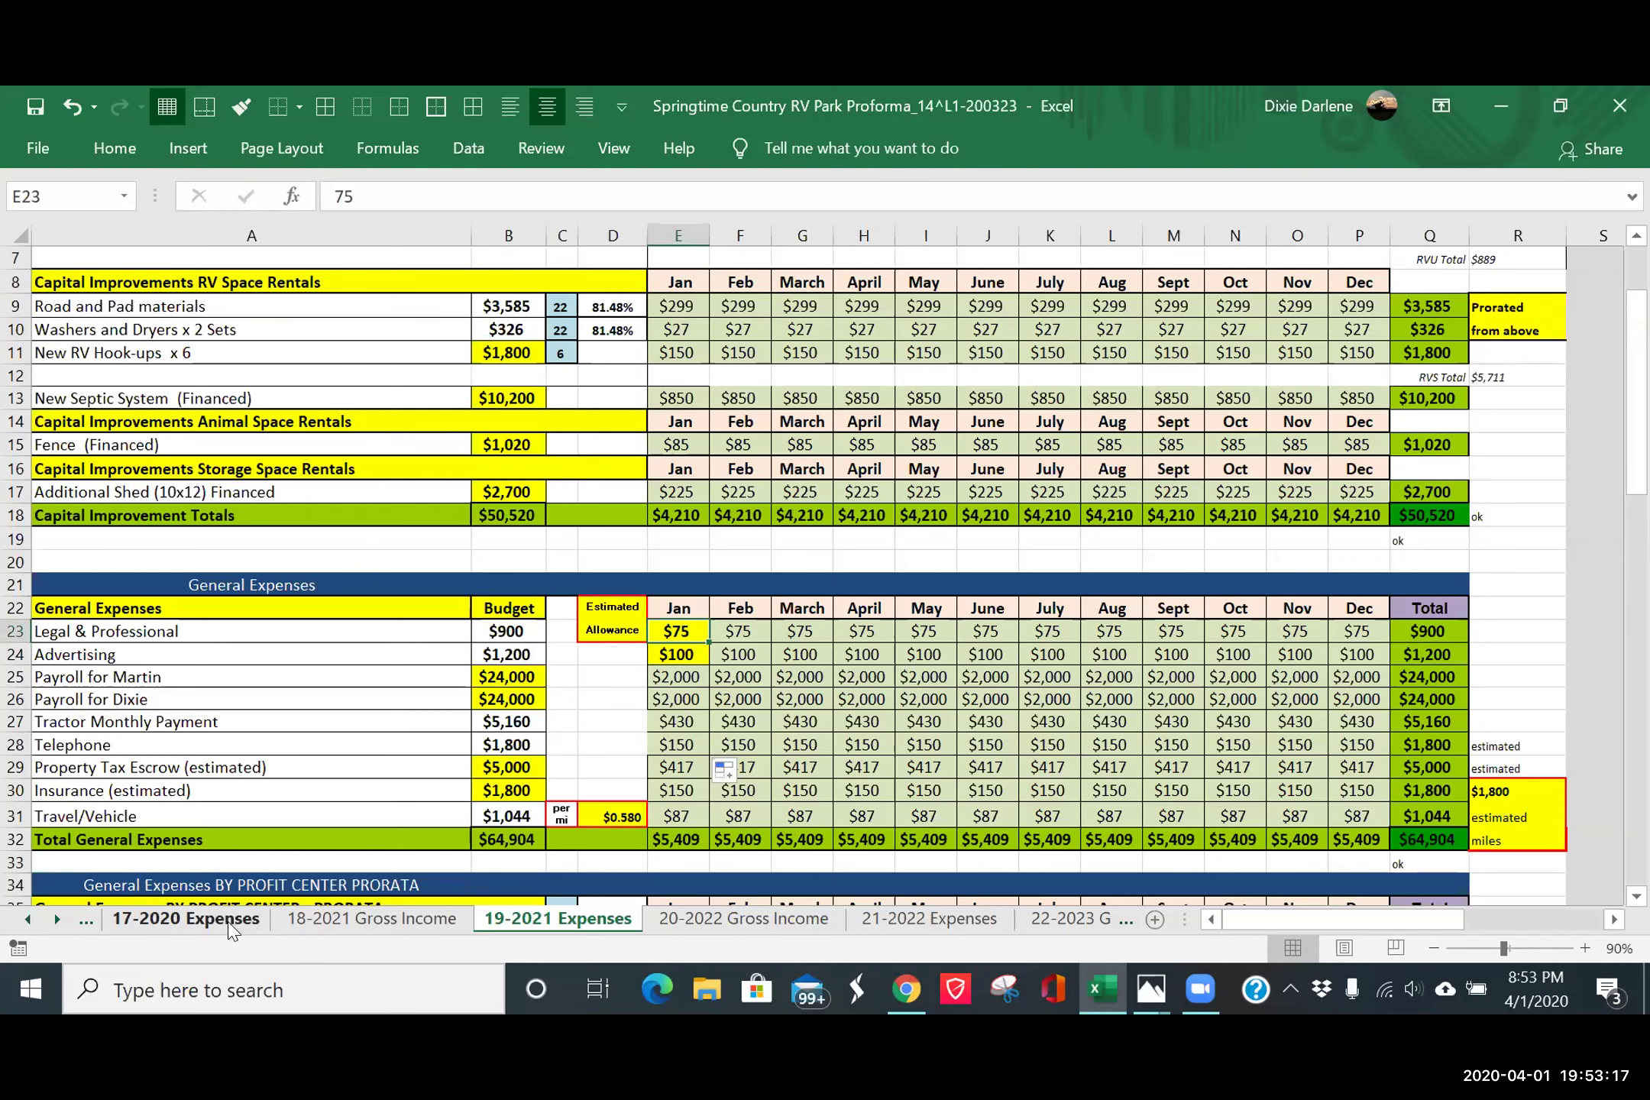
- Group the 21-2022 Expenses, 23-2023 Expenses and 25-2024 Expenses sheets for simultaneous editing
click(919, 925)
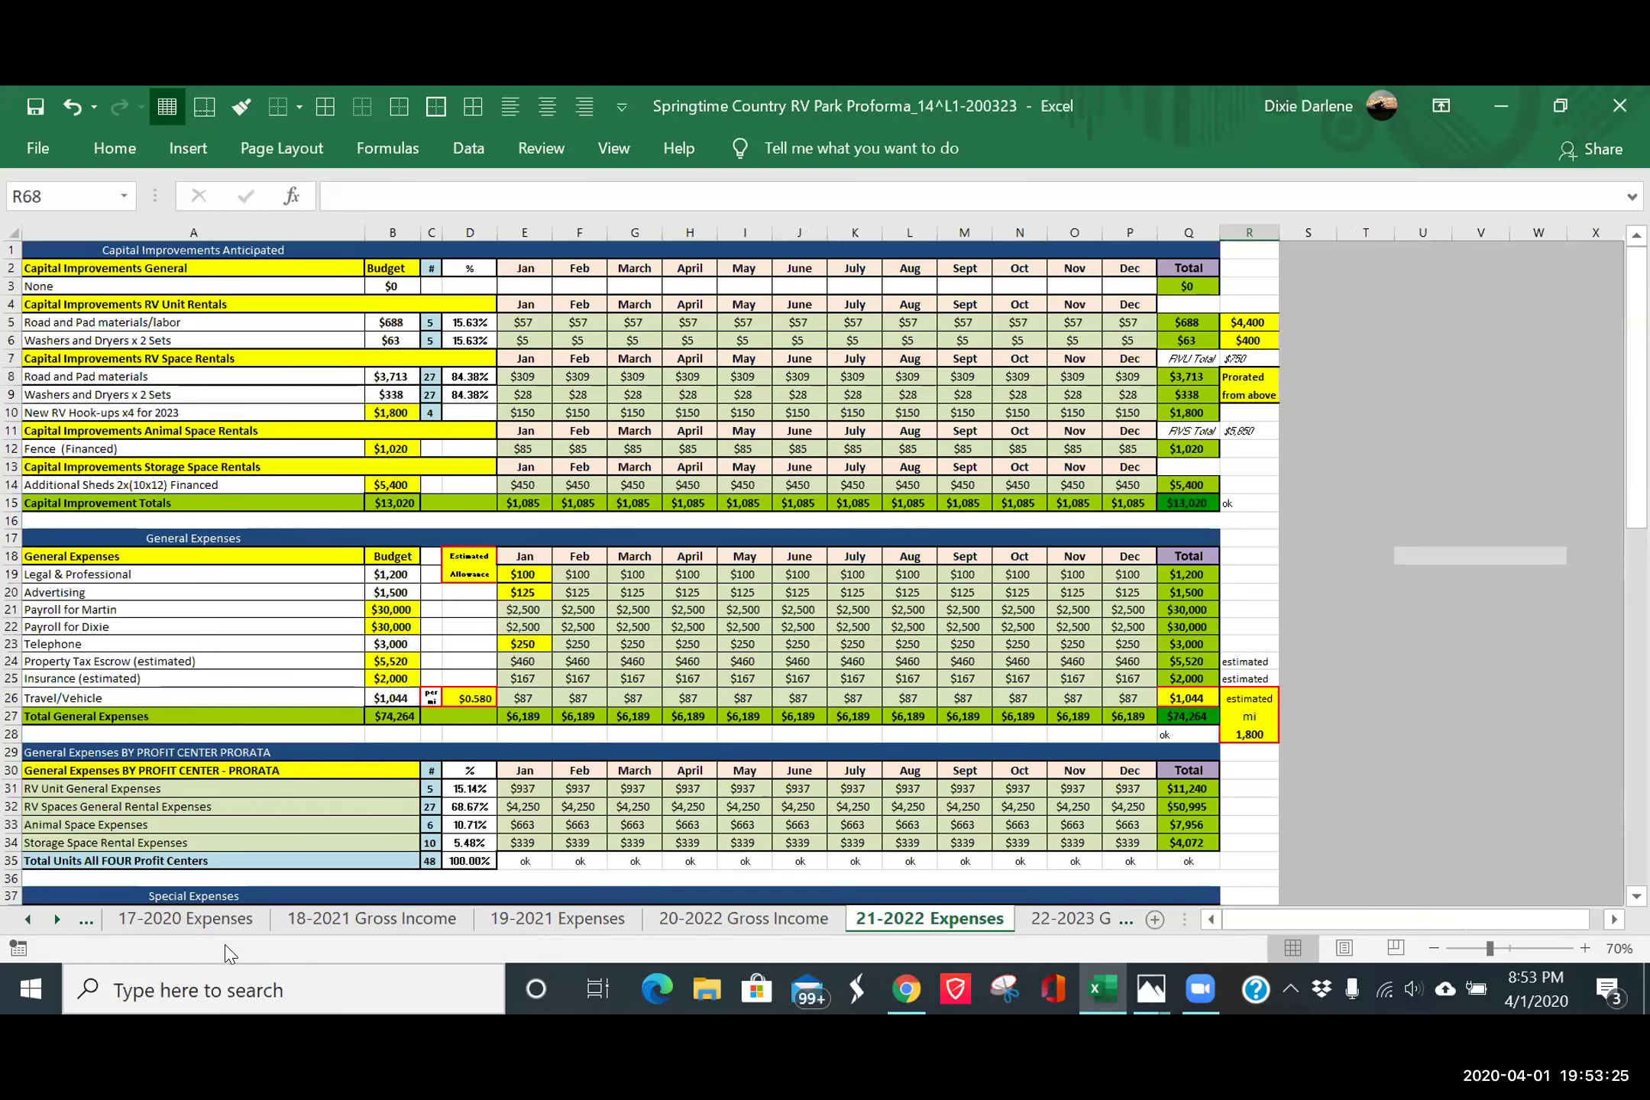
click(59, 919)
click(58, 919)
click(58, 919)
click(58, 919)
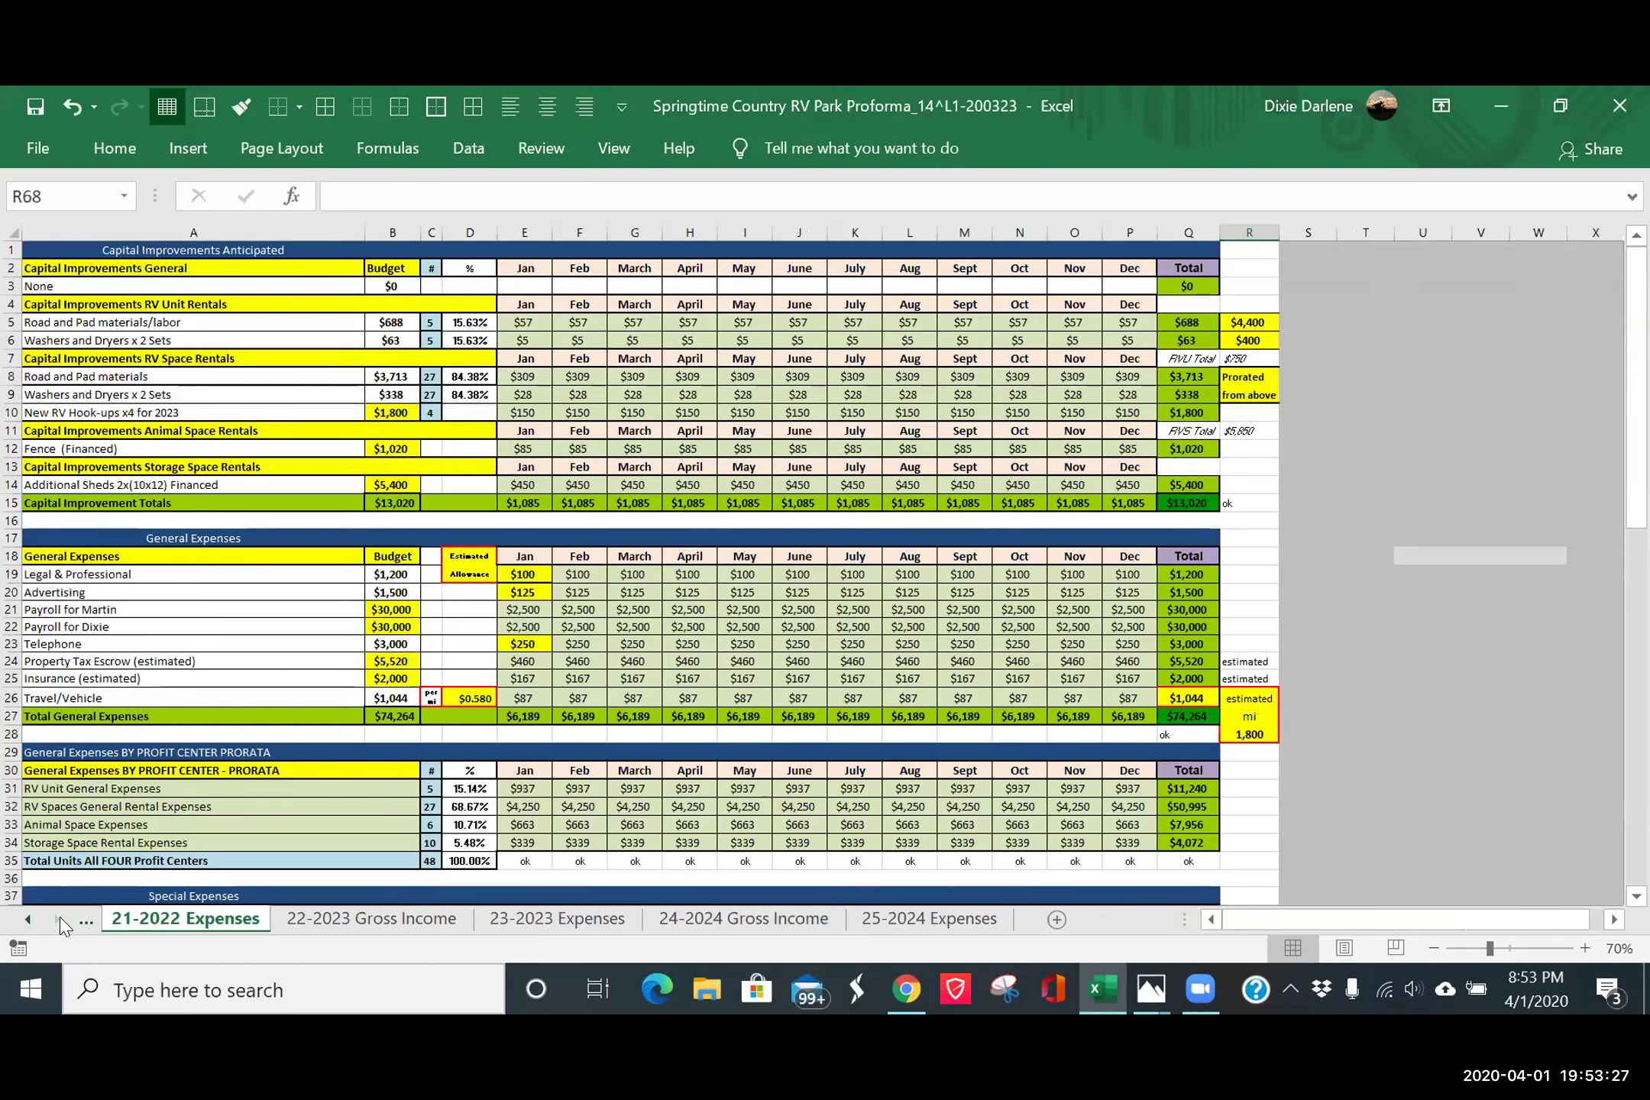
ctrl+click(569, 920)
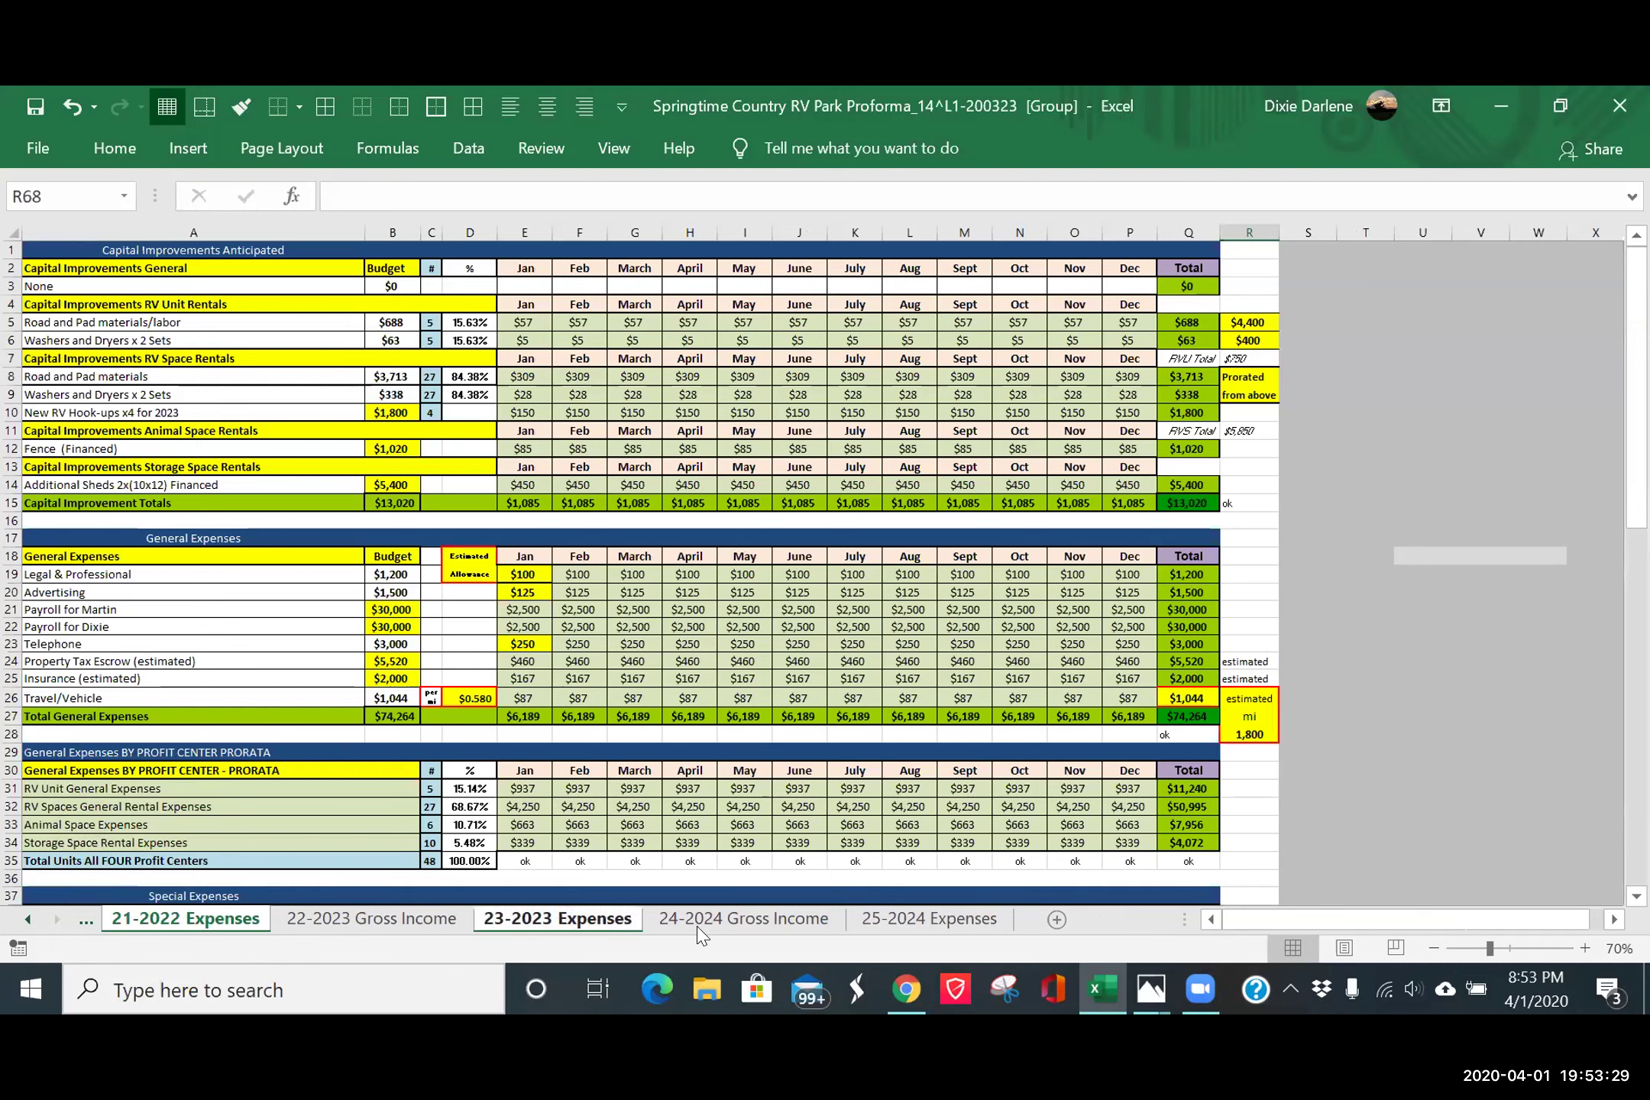
ctrl+click(926, 924)
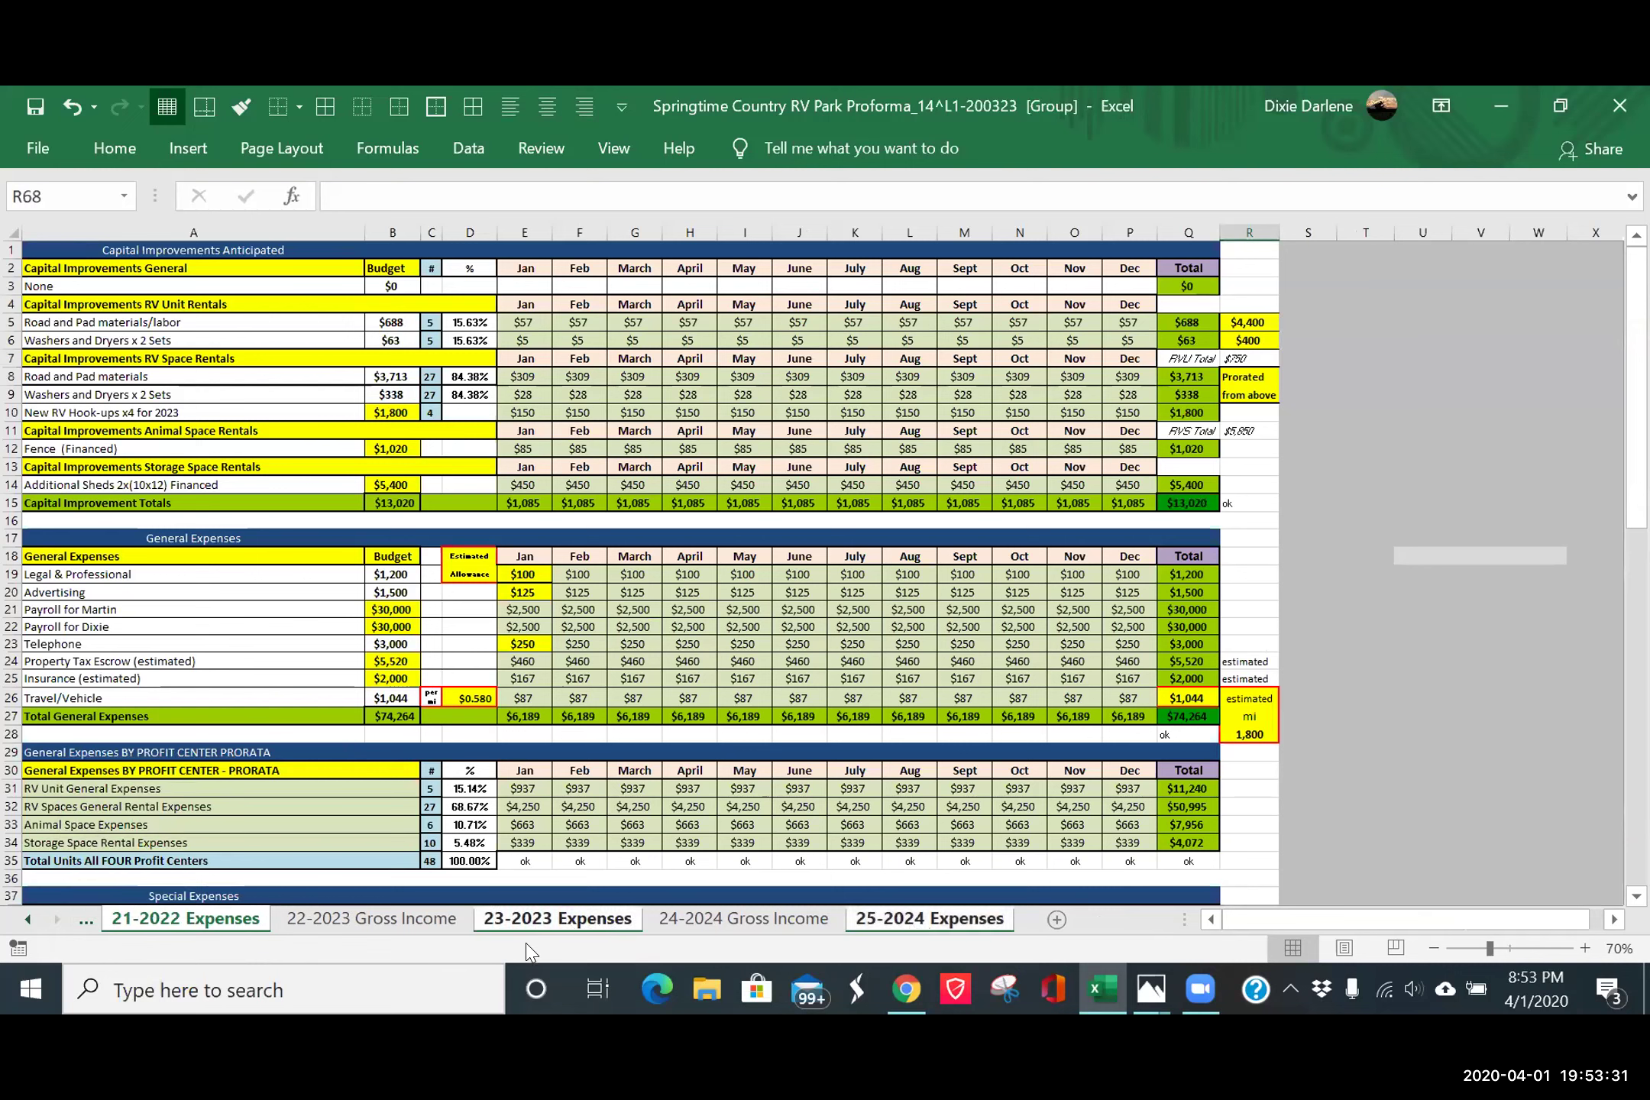
ctrl+click(459, 926)
ctrl+click(451, 926)
ctrl+click(388, 921)
ctrl+click(387, 924)
- Insert a blank row above Telephone at row 23 on the grouped 2022, 2023 and 2024 Expenses sheets
click(13, 642)
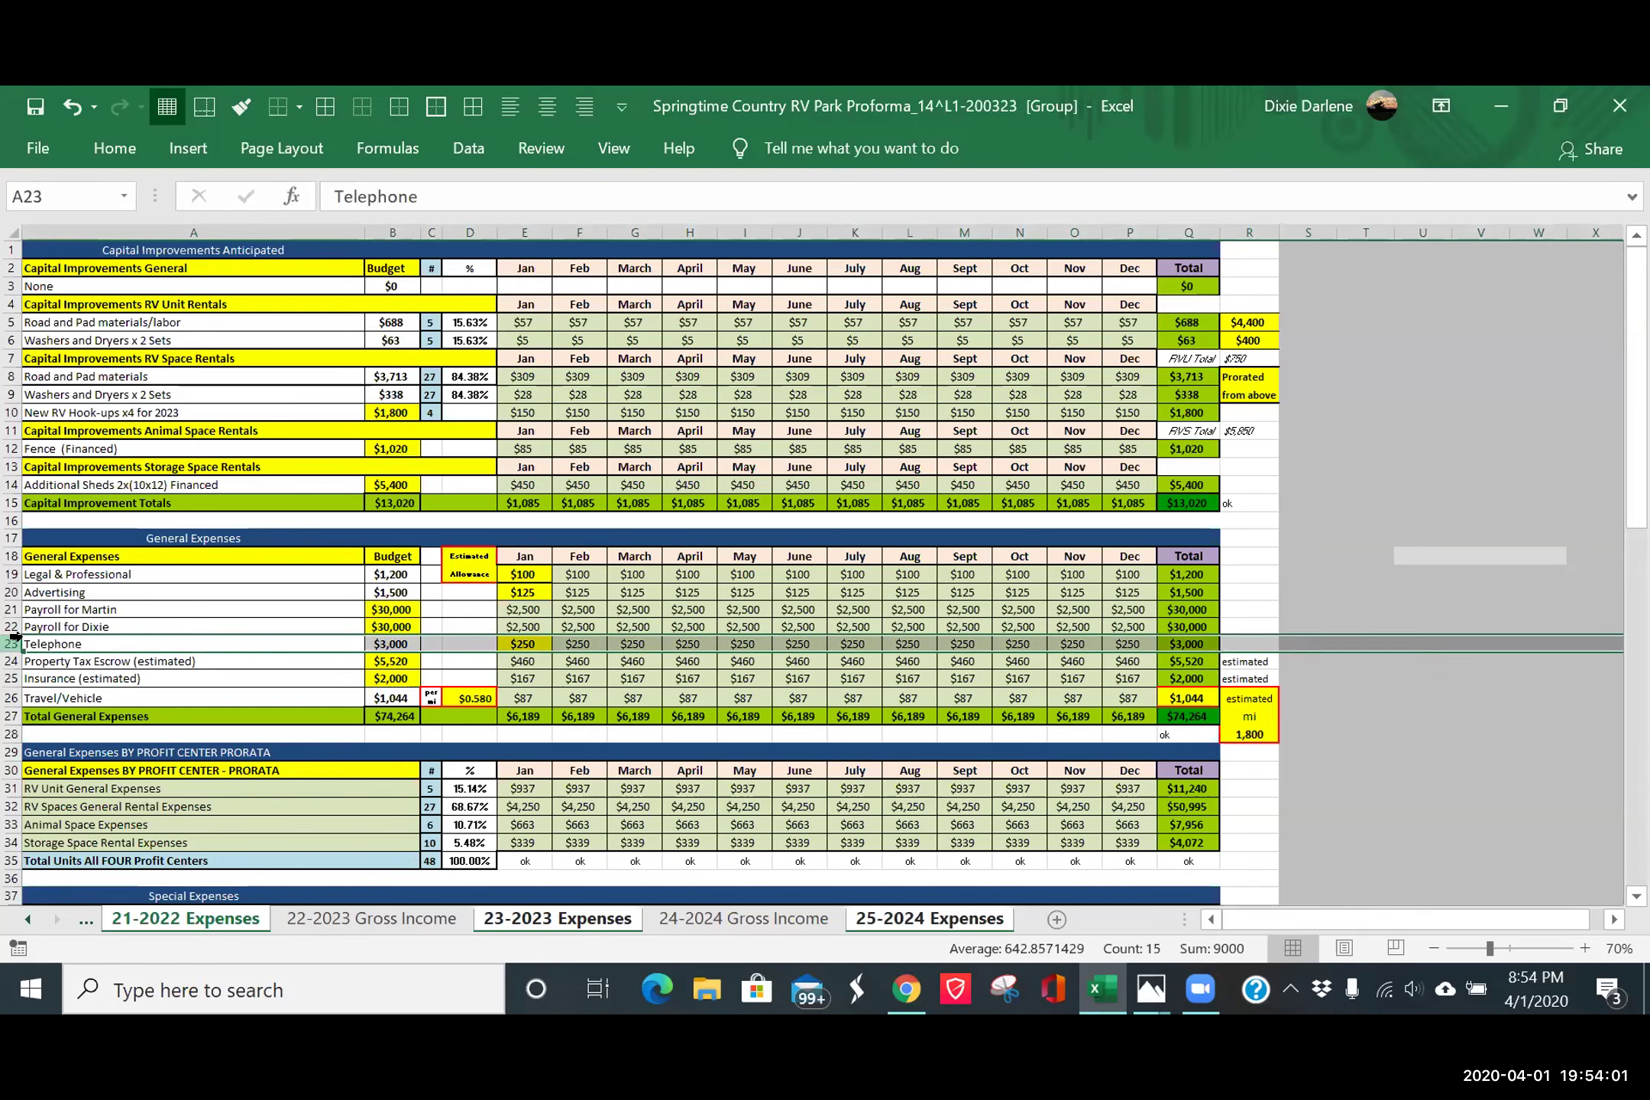
right_click(14, 641)
key(Escape)
key(ctrl+shift+plus)
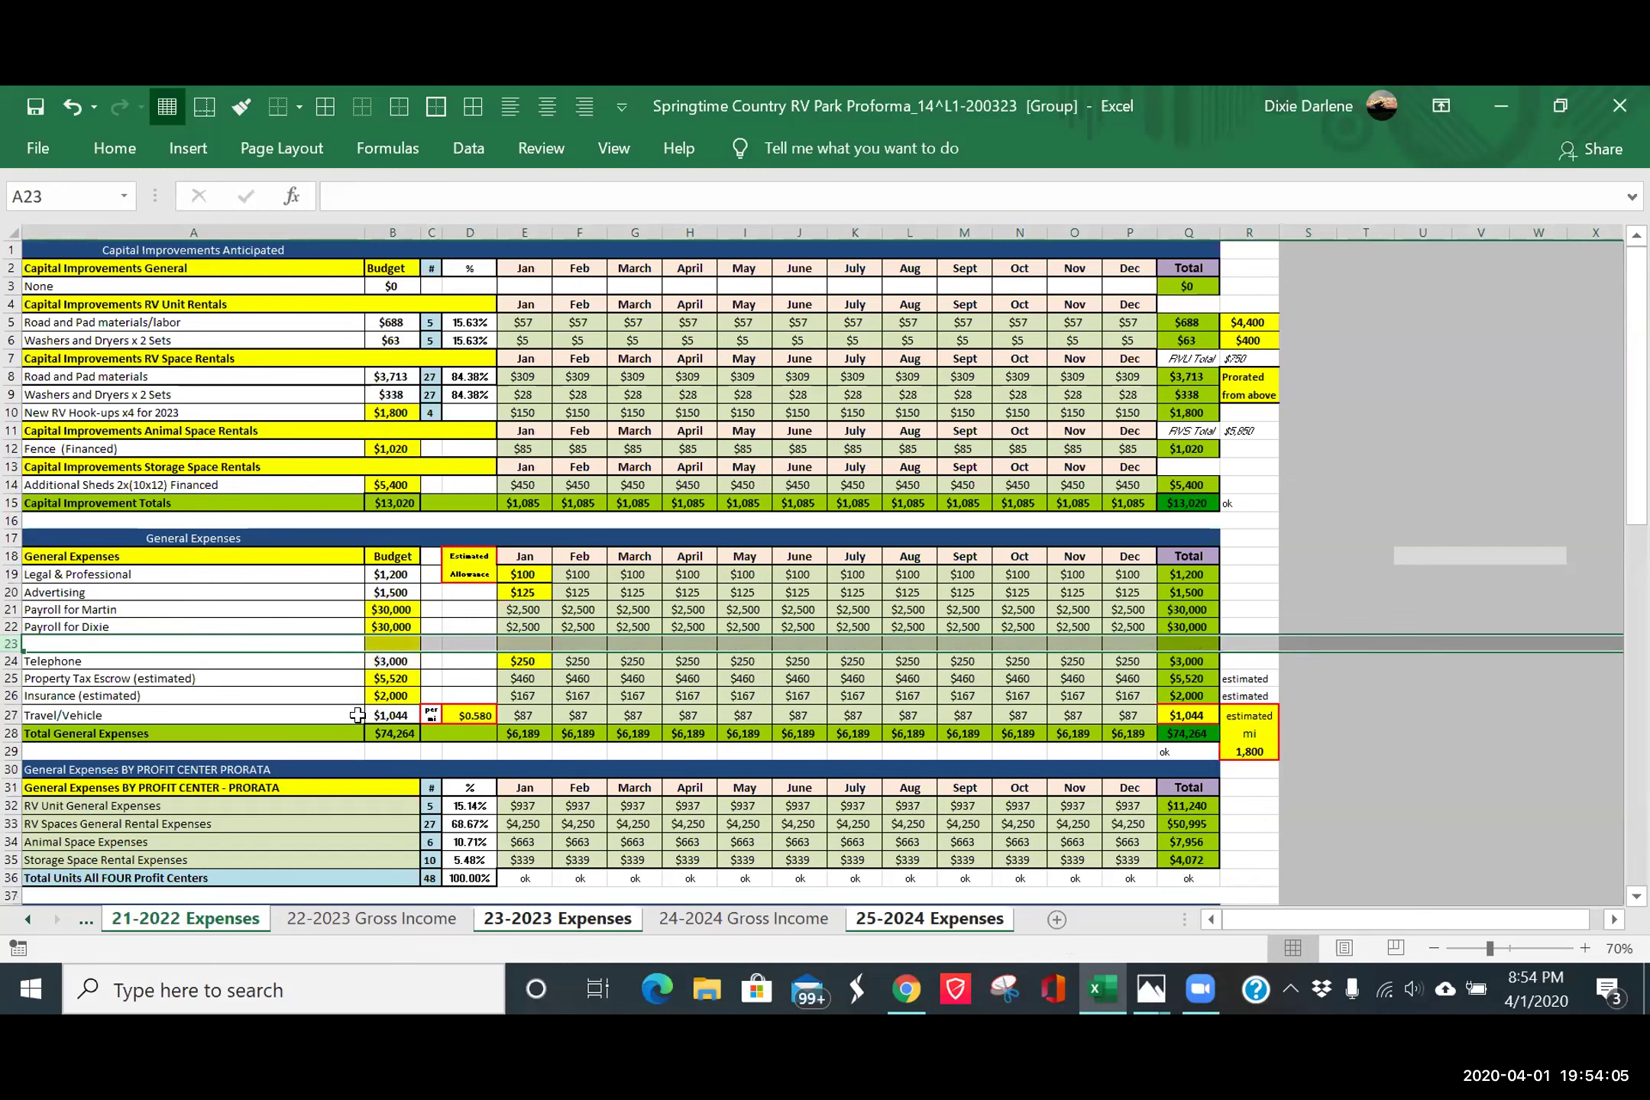
click(172, 646)
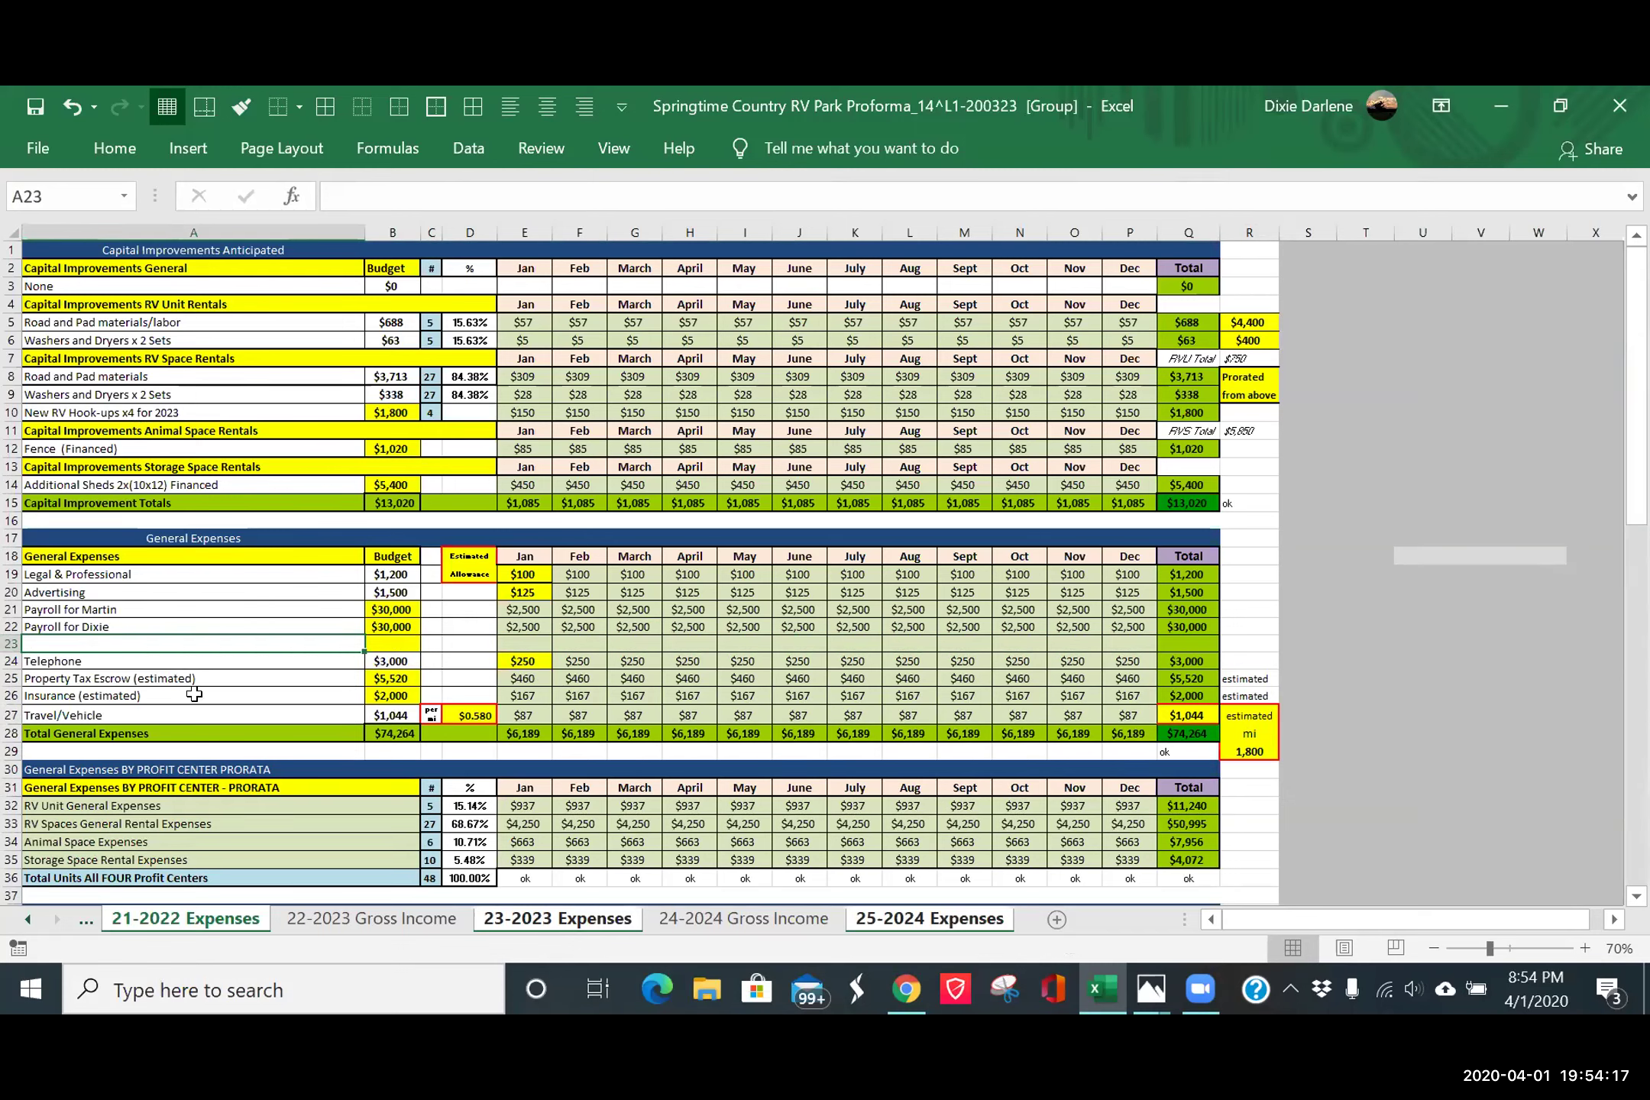
- Copy the entire Tractor Monthly Payment row 27 from the 19-2021 Expenses sheet
click(28, 919)
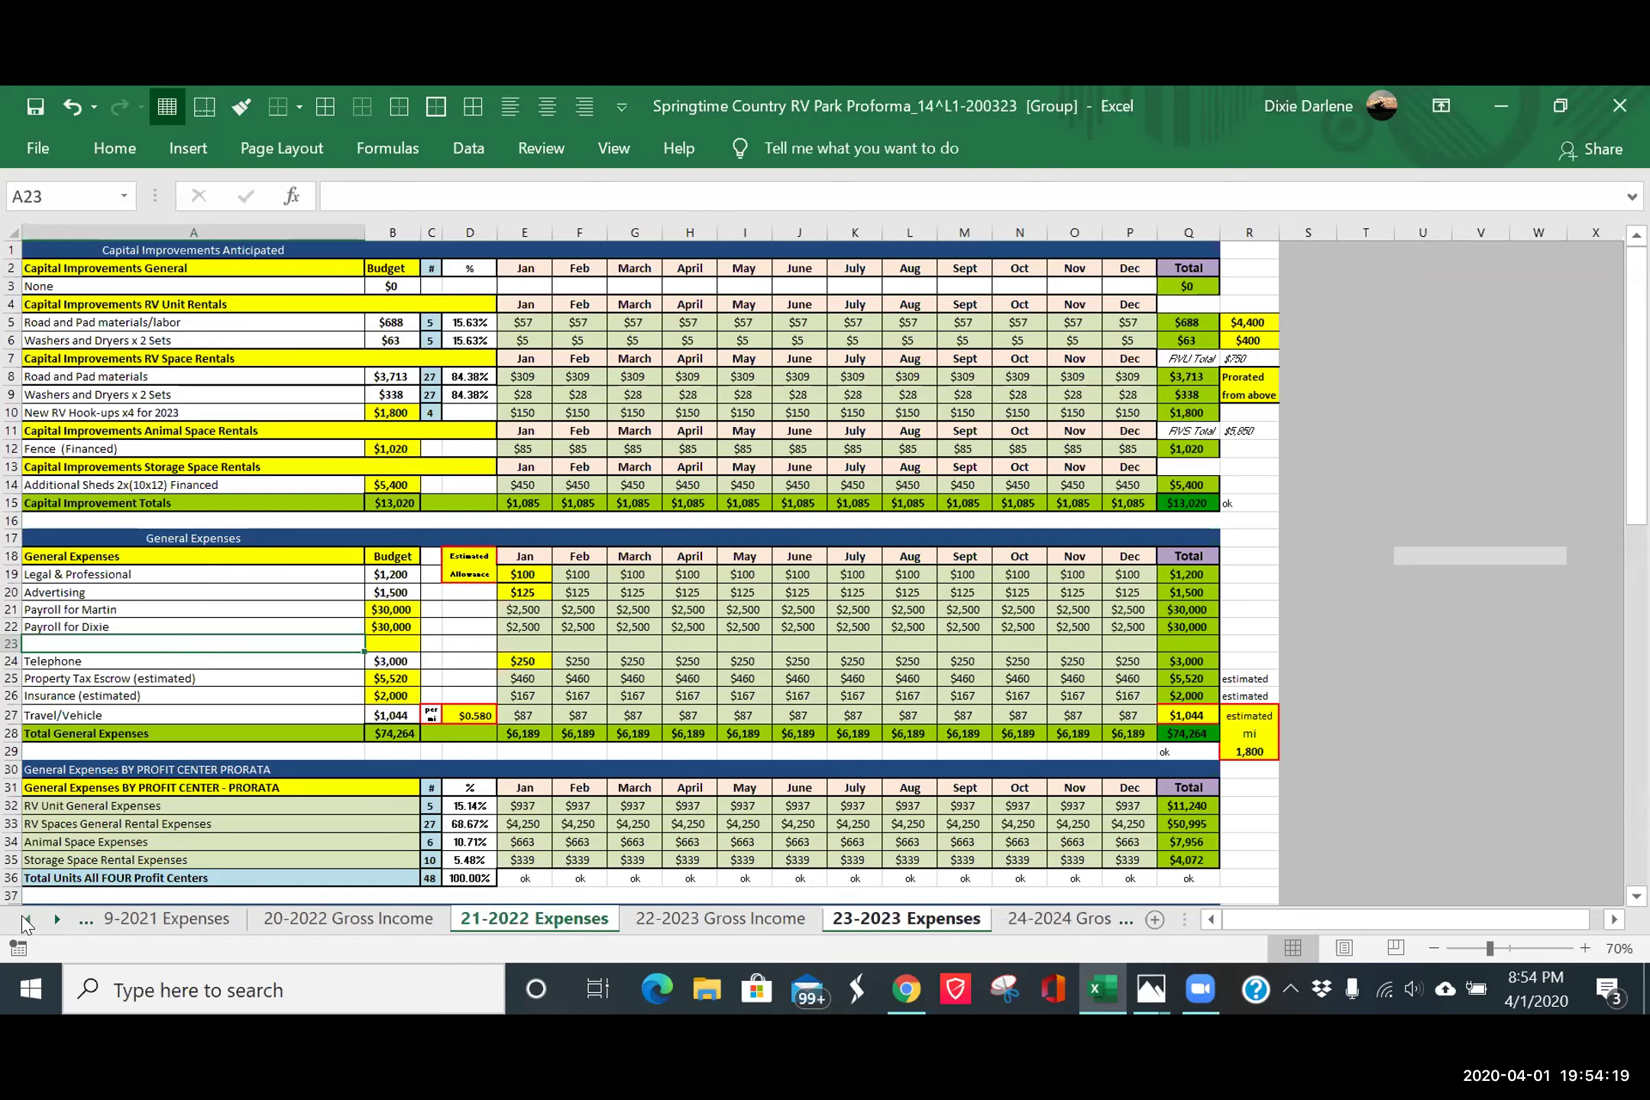
click(27, 919)
click(391, 925)
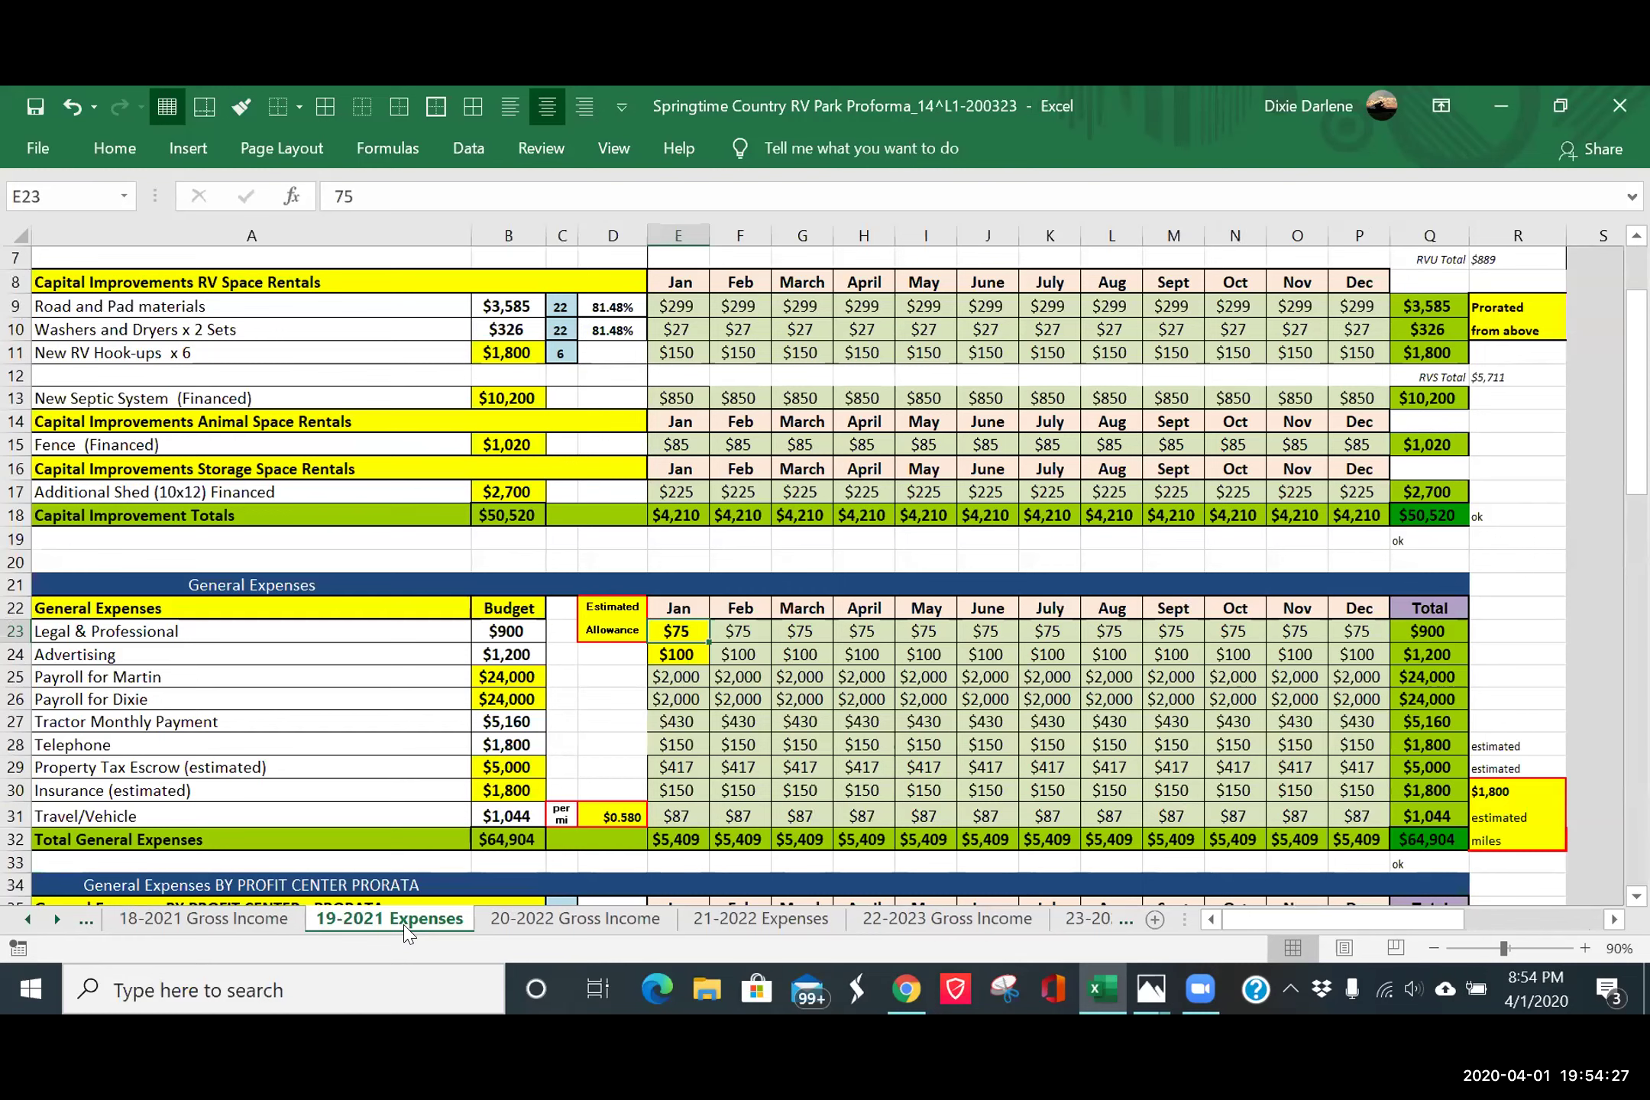
click(241, 718)
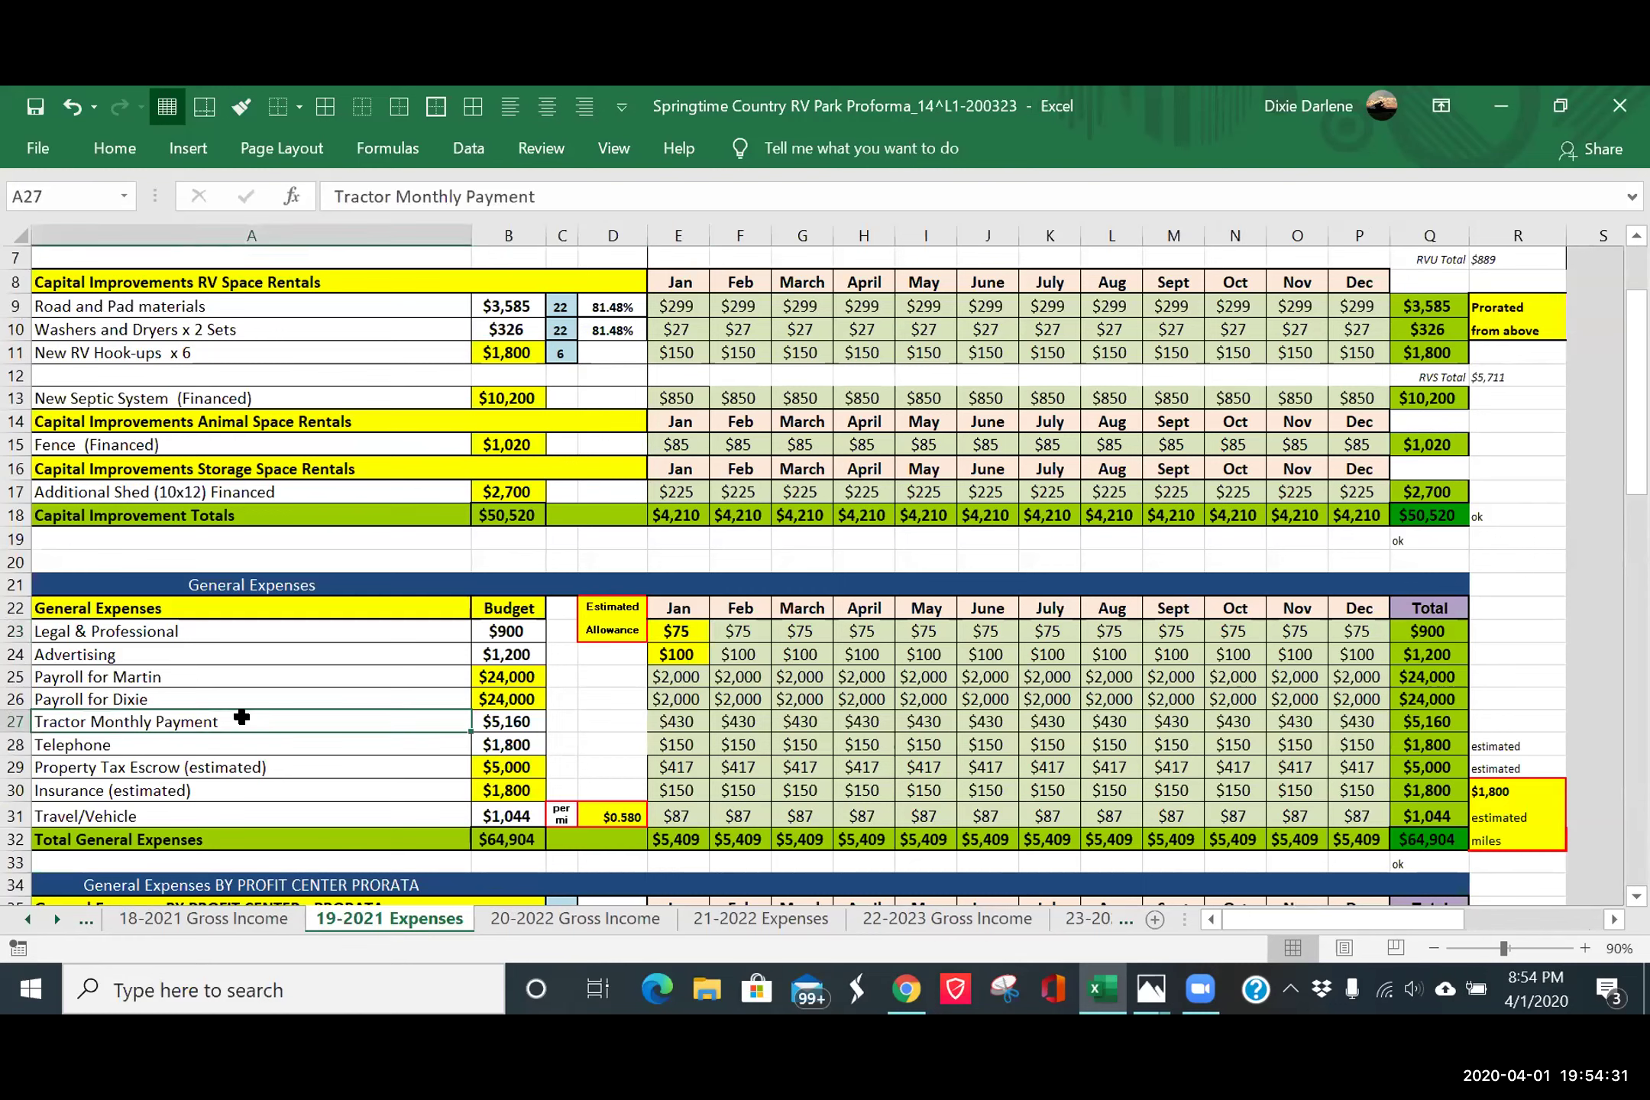
click(16, 720)
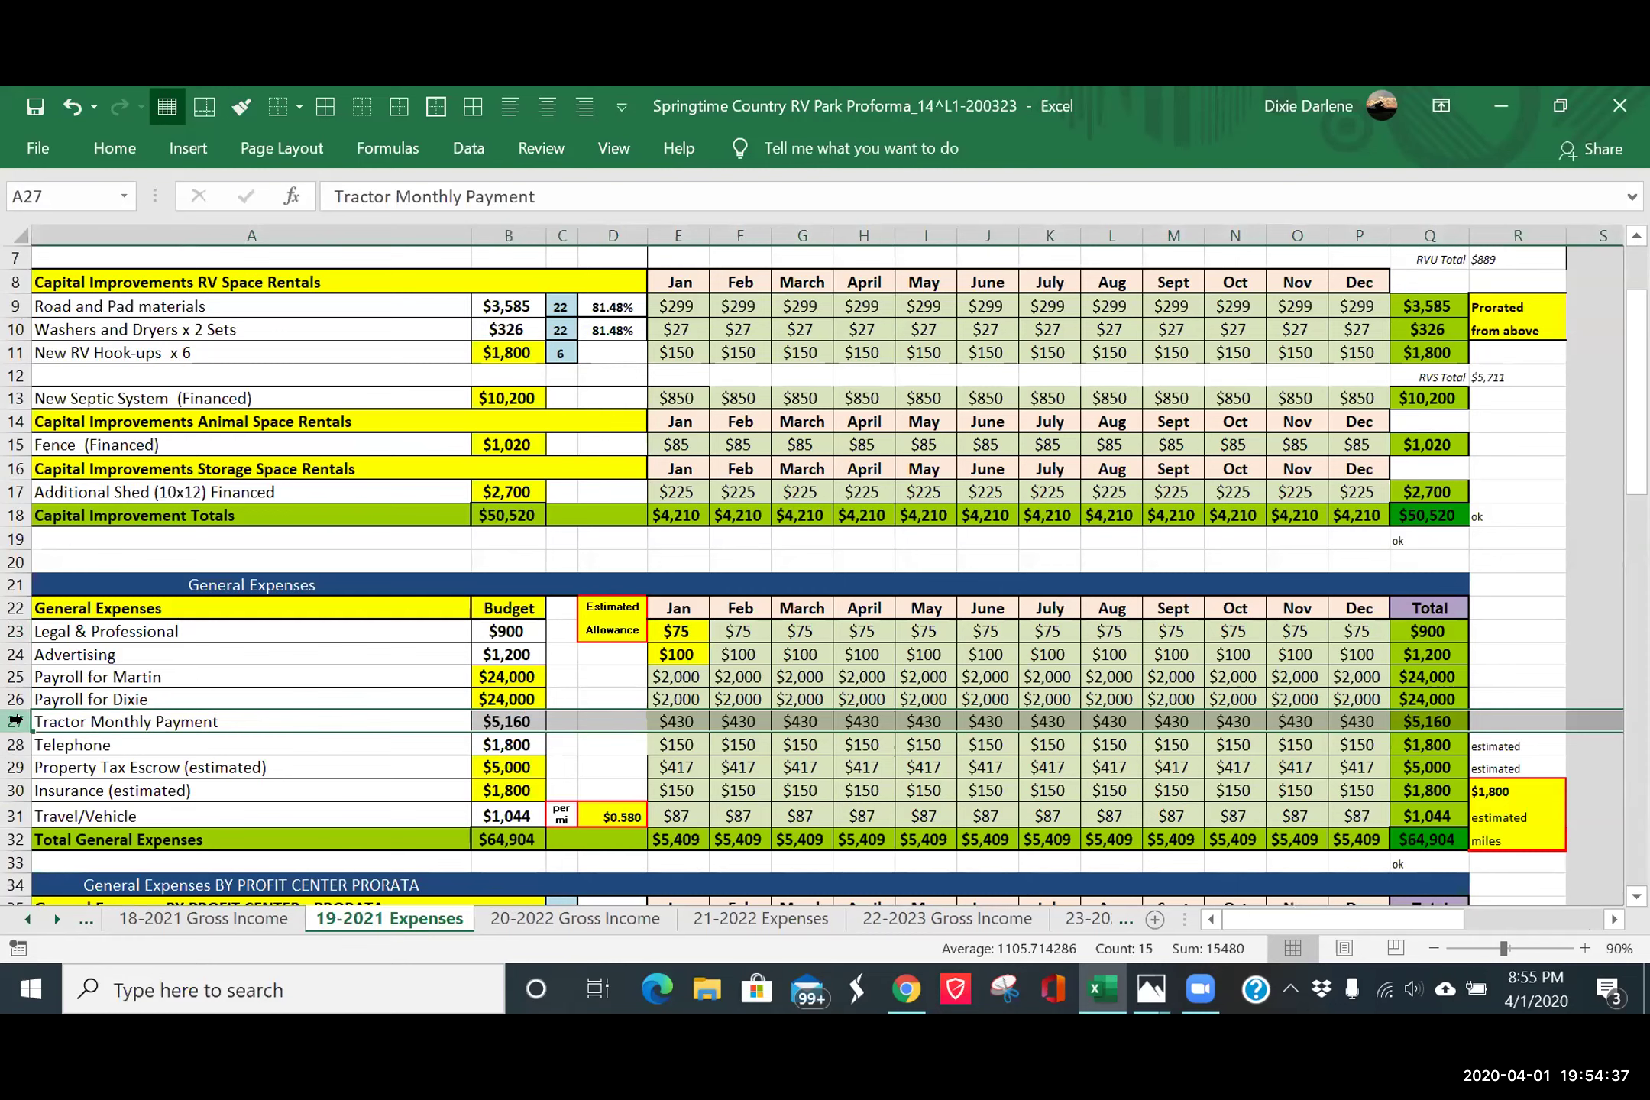
key(ctrl+c)
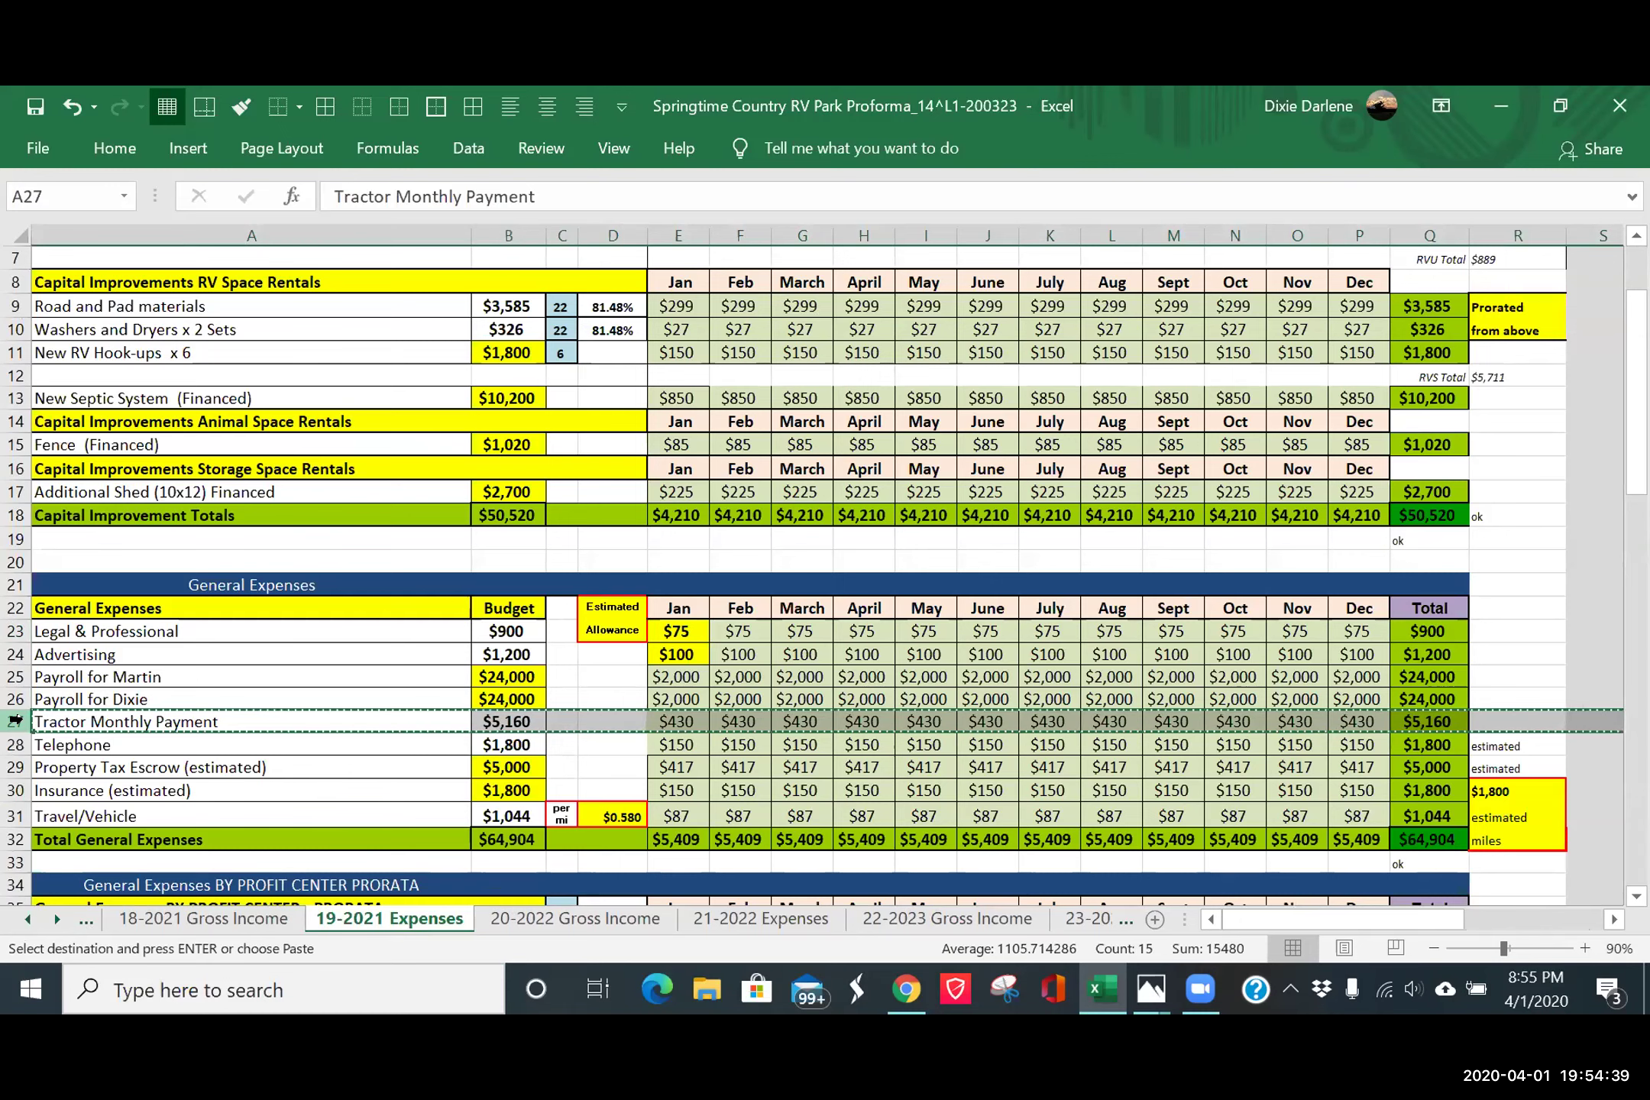
- Group the 21-2022, 23-2023 and 25-2024 Expenses sheets and paste the copied tractor payment row into blank row 23
click(59, 921)
click(59, 922)
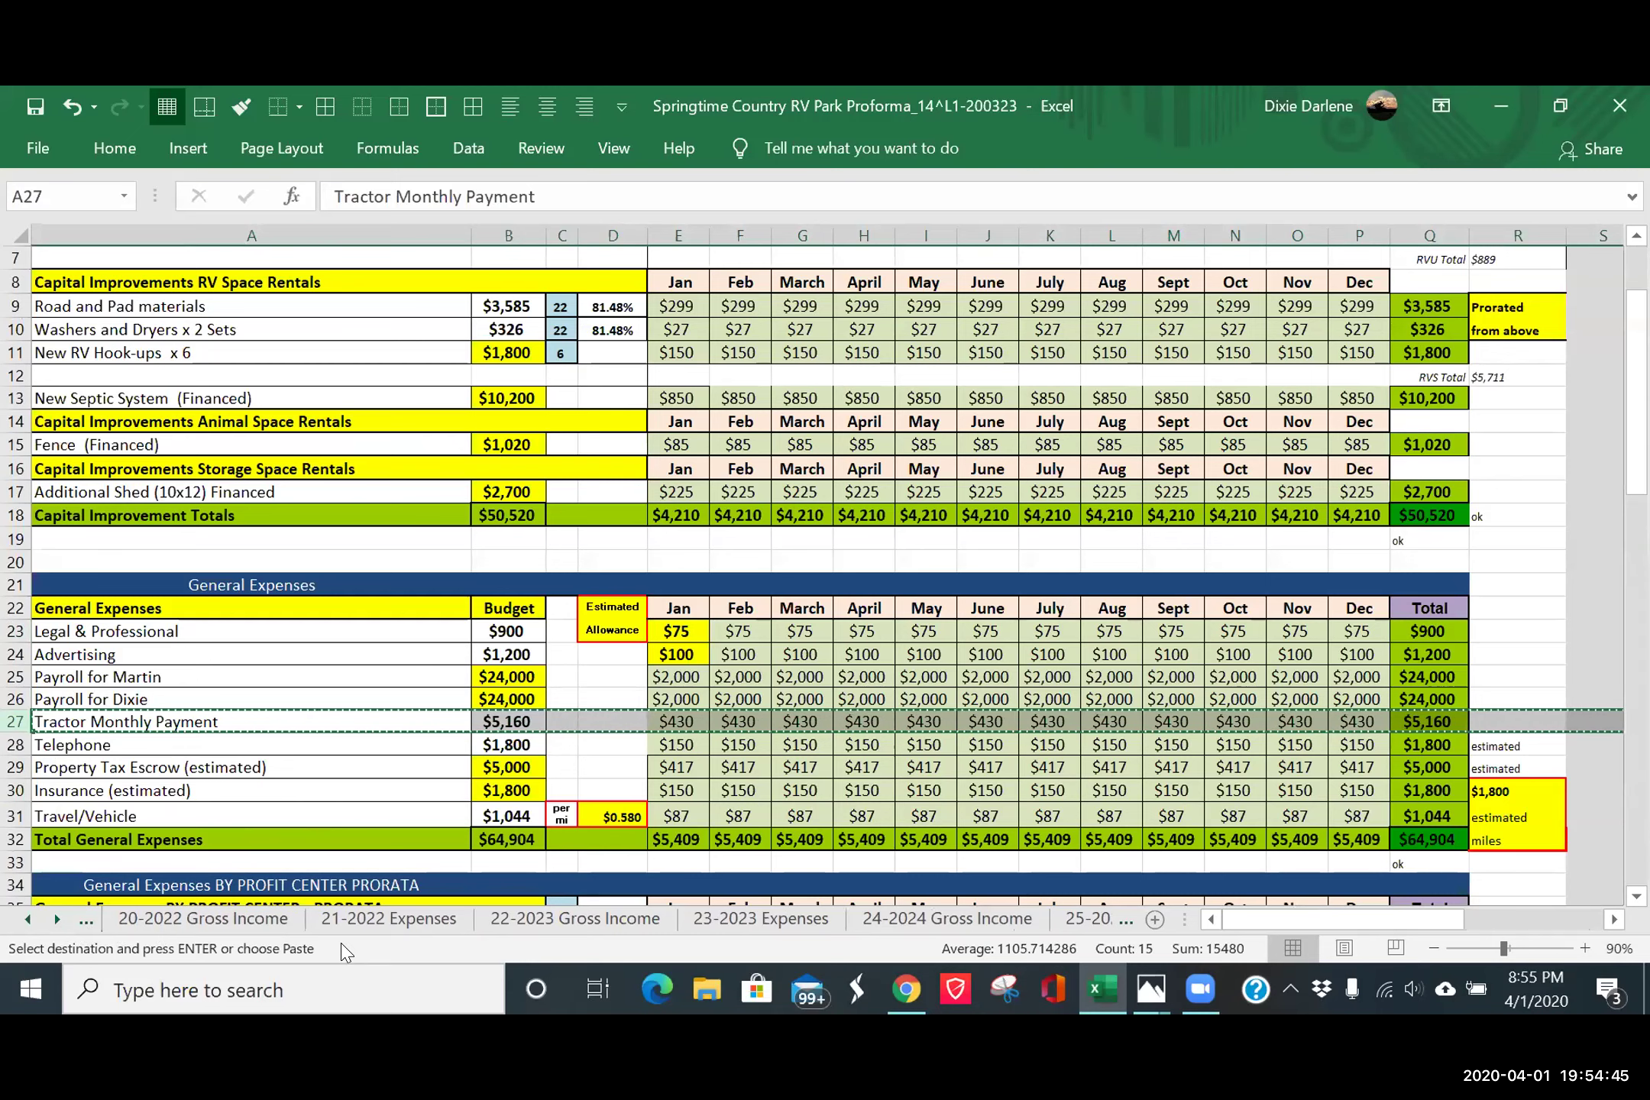
click(358, 921)
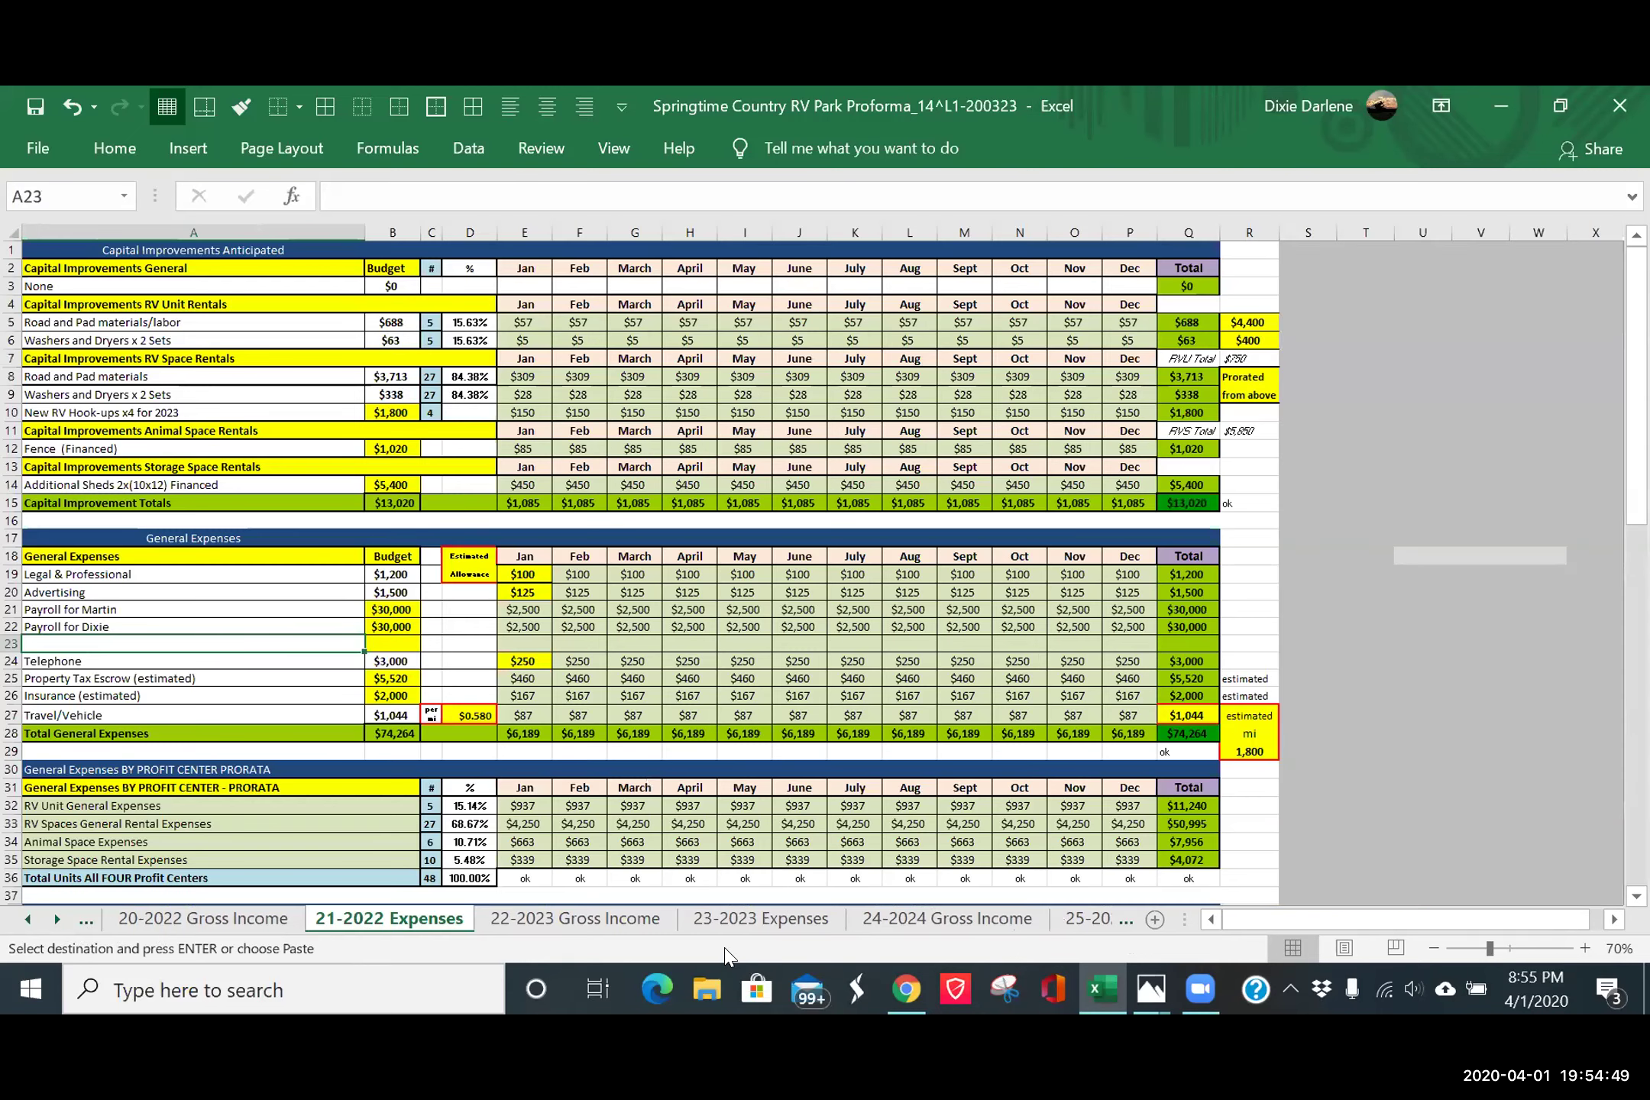
ctrl+click(743, 920)
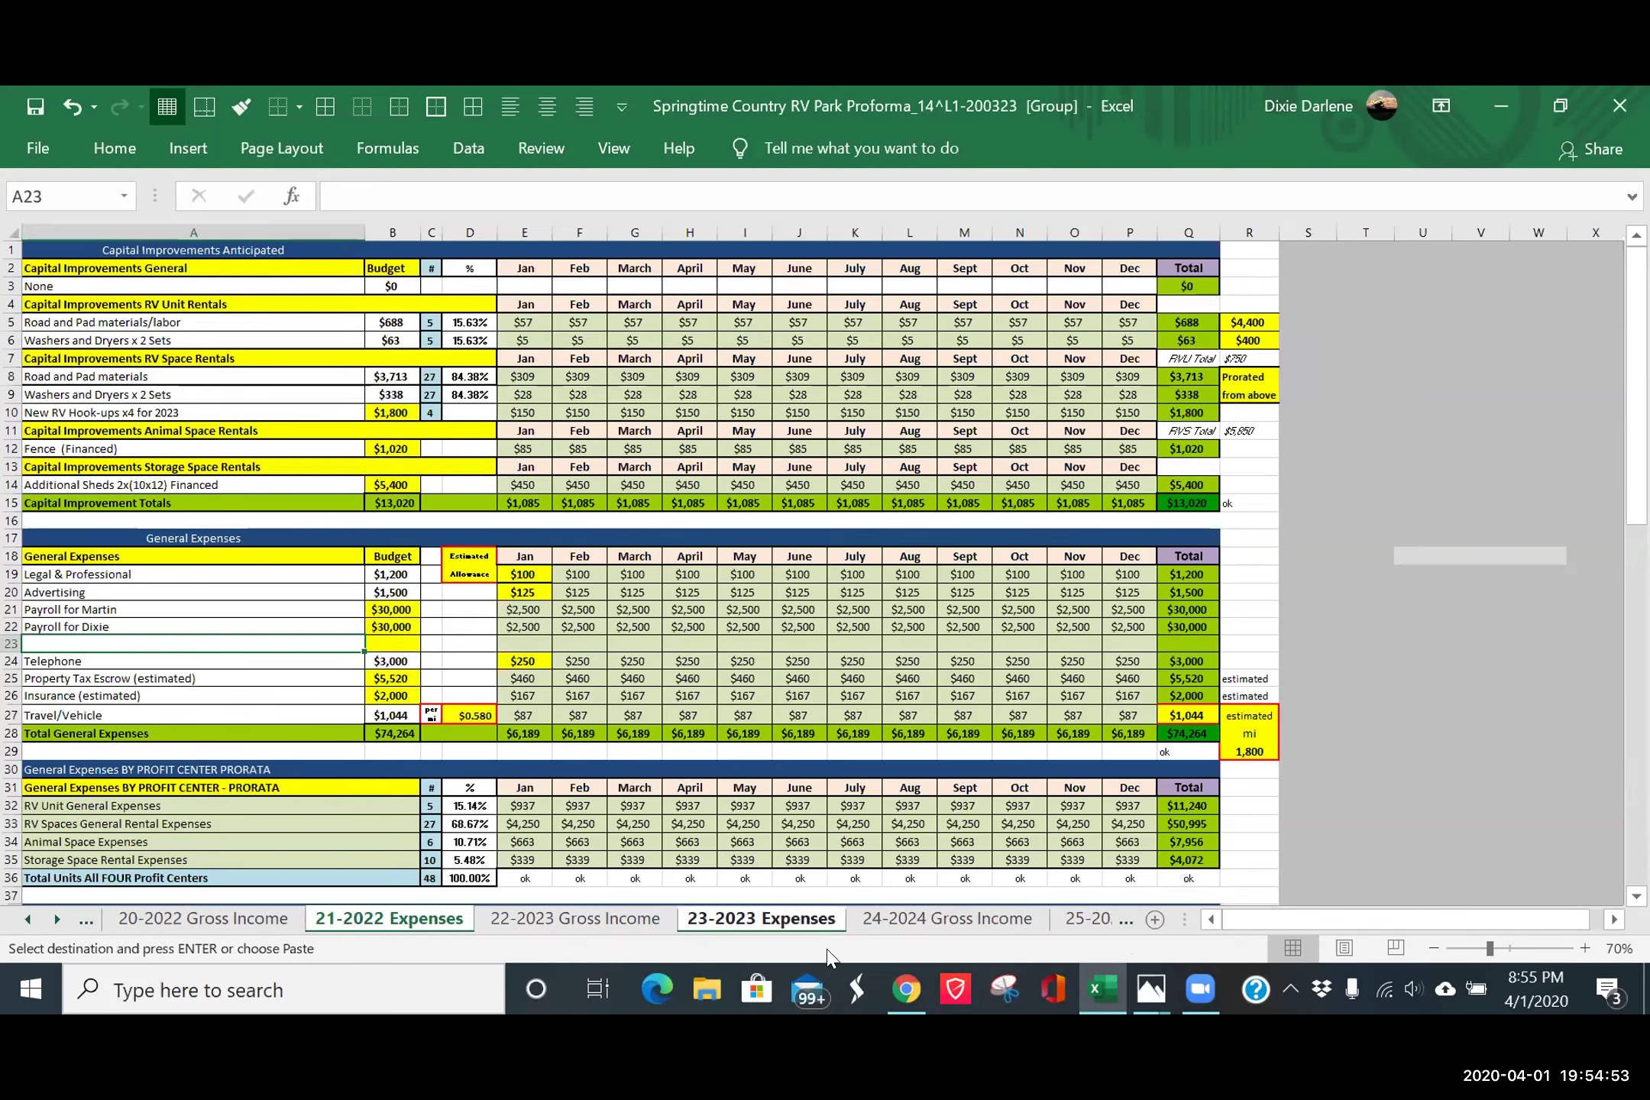
ctrl+click(1091, 920)
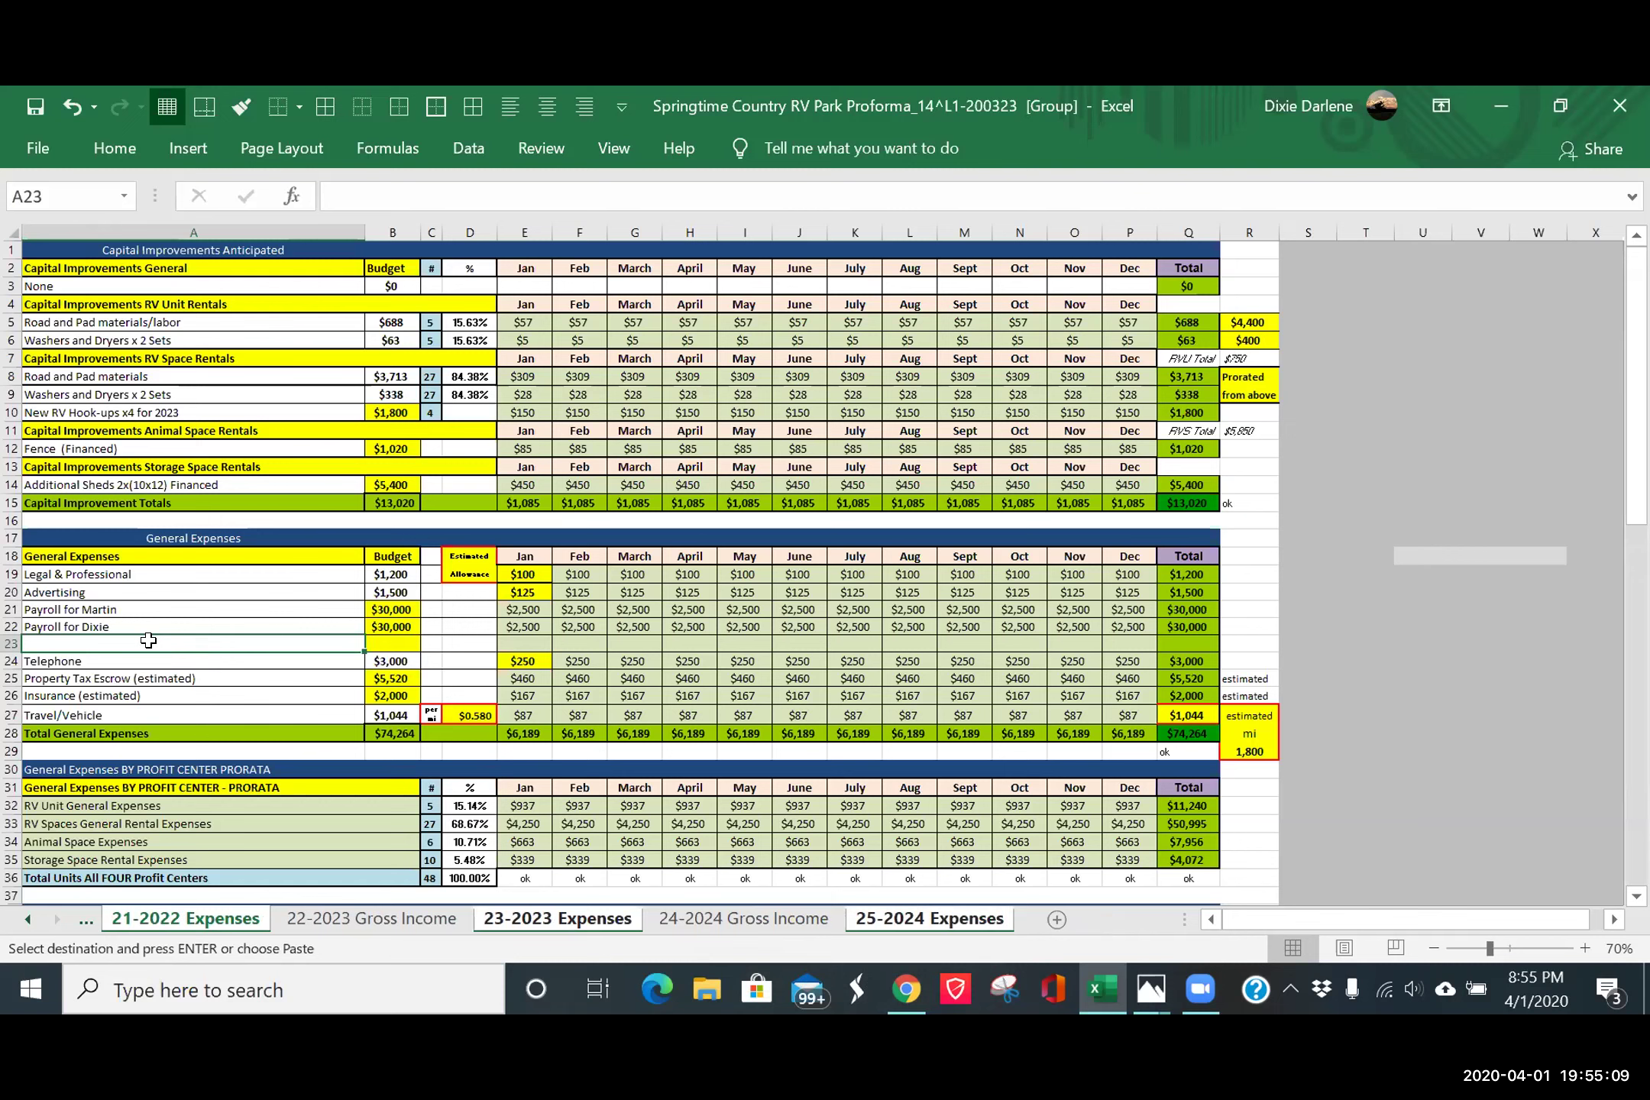
key(ctrl+v)
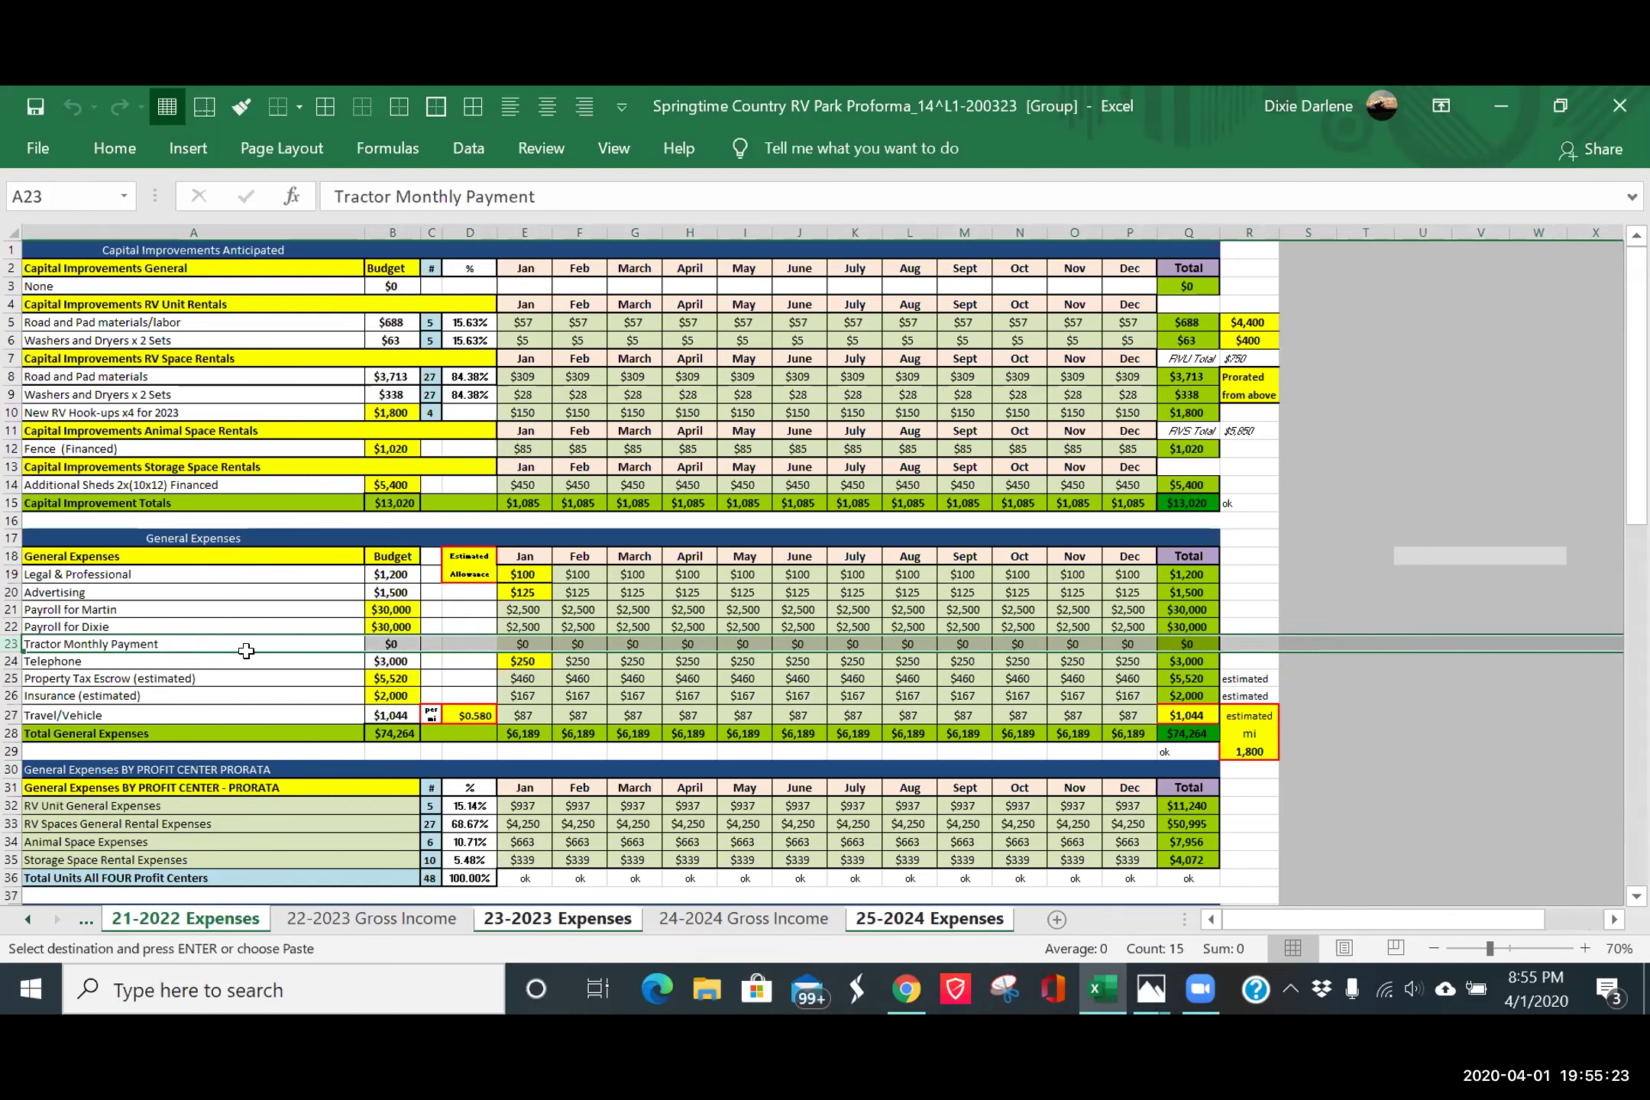
- Correct the January tractor payment link in E23 of the grouped Expenses sheets to ='17-2020 Expenses'!P27
click(544, 624)
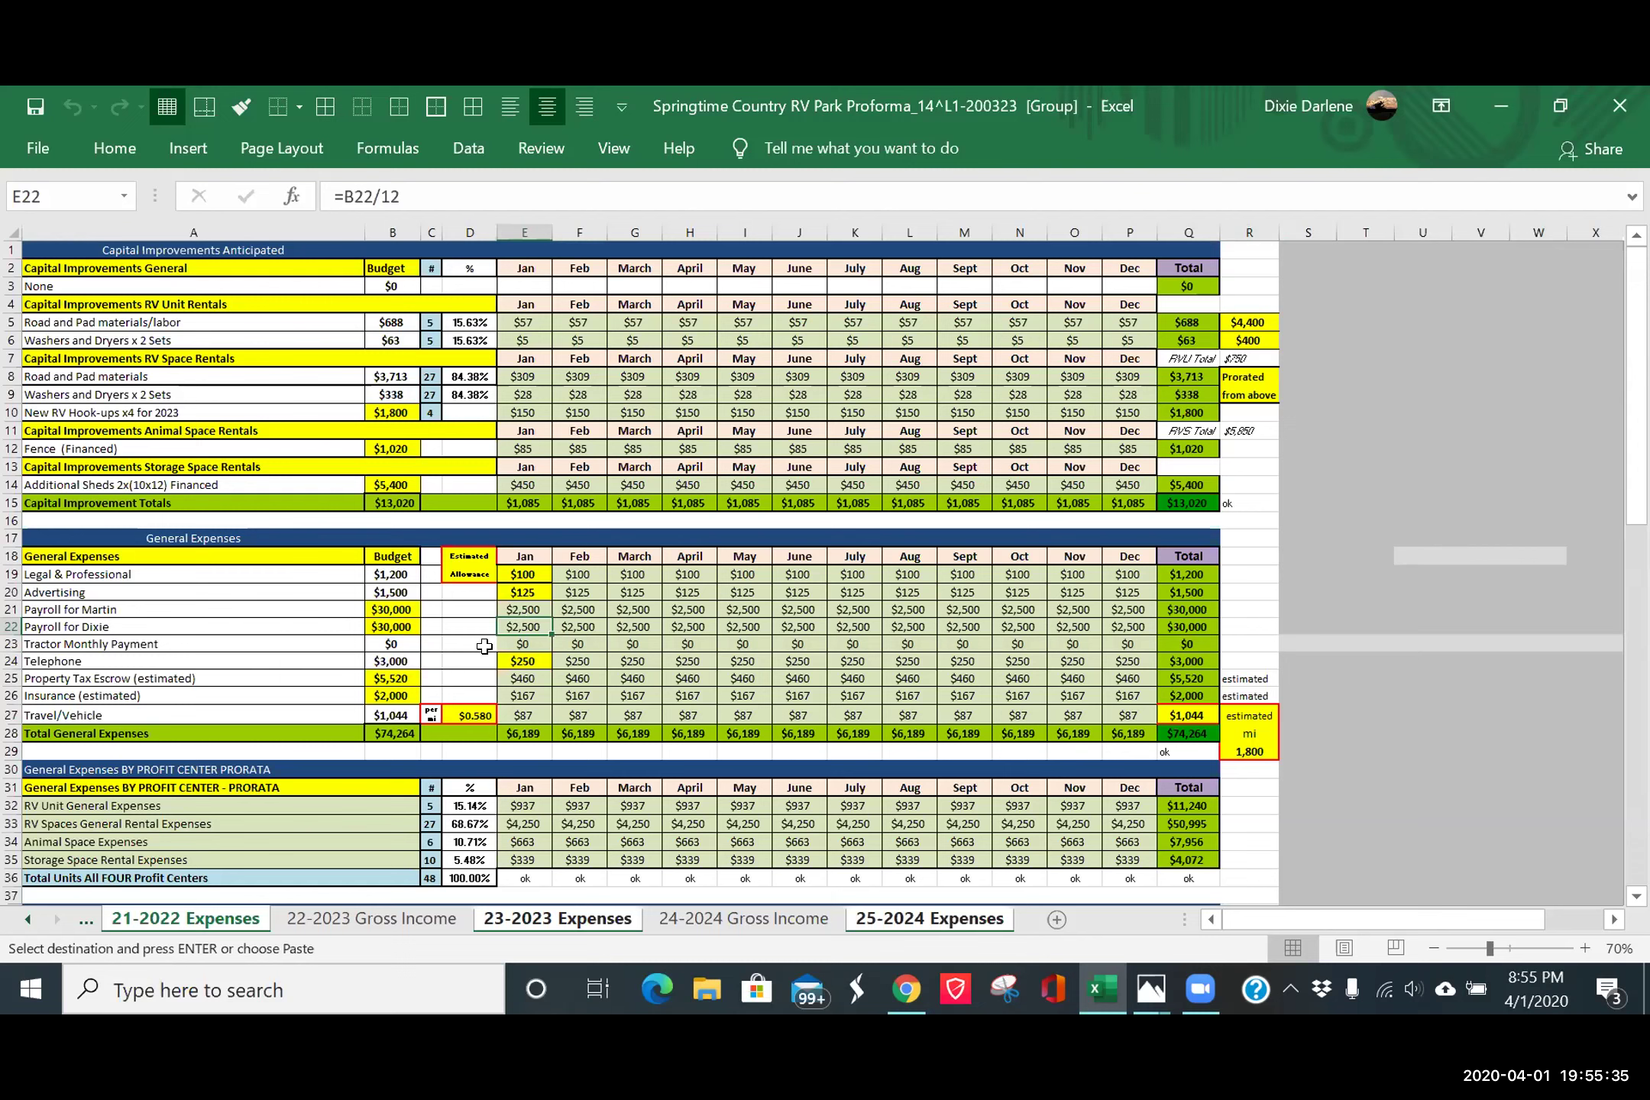
click(527, 646)
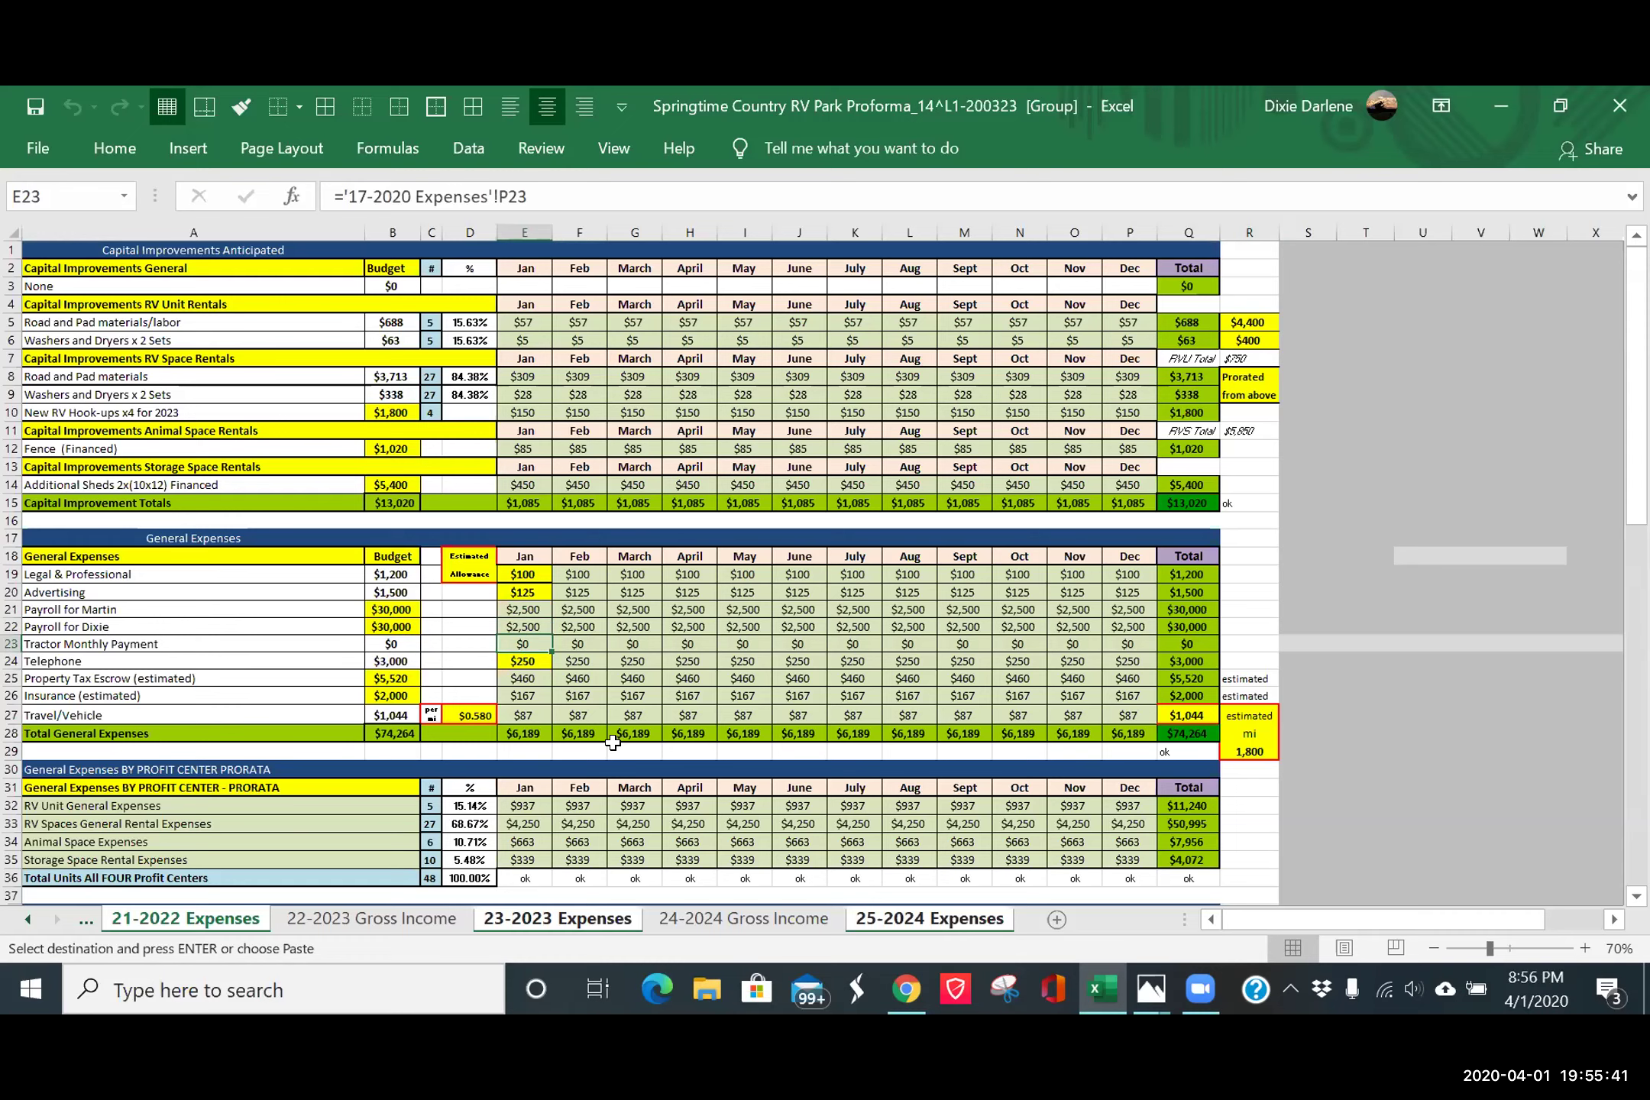
click(1585, 948)
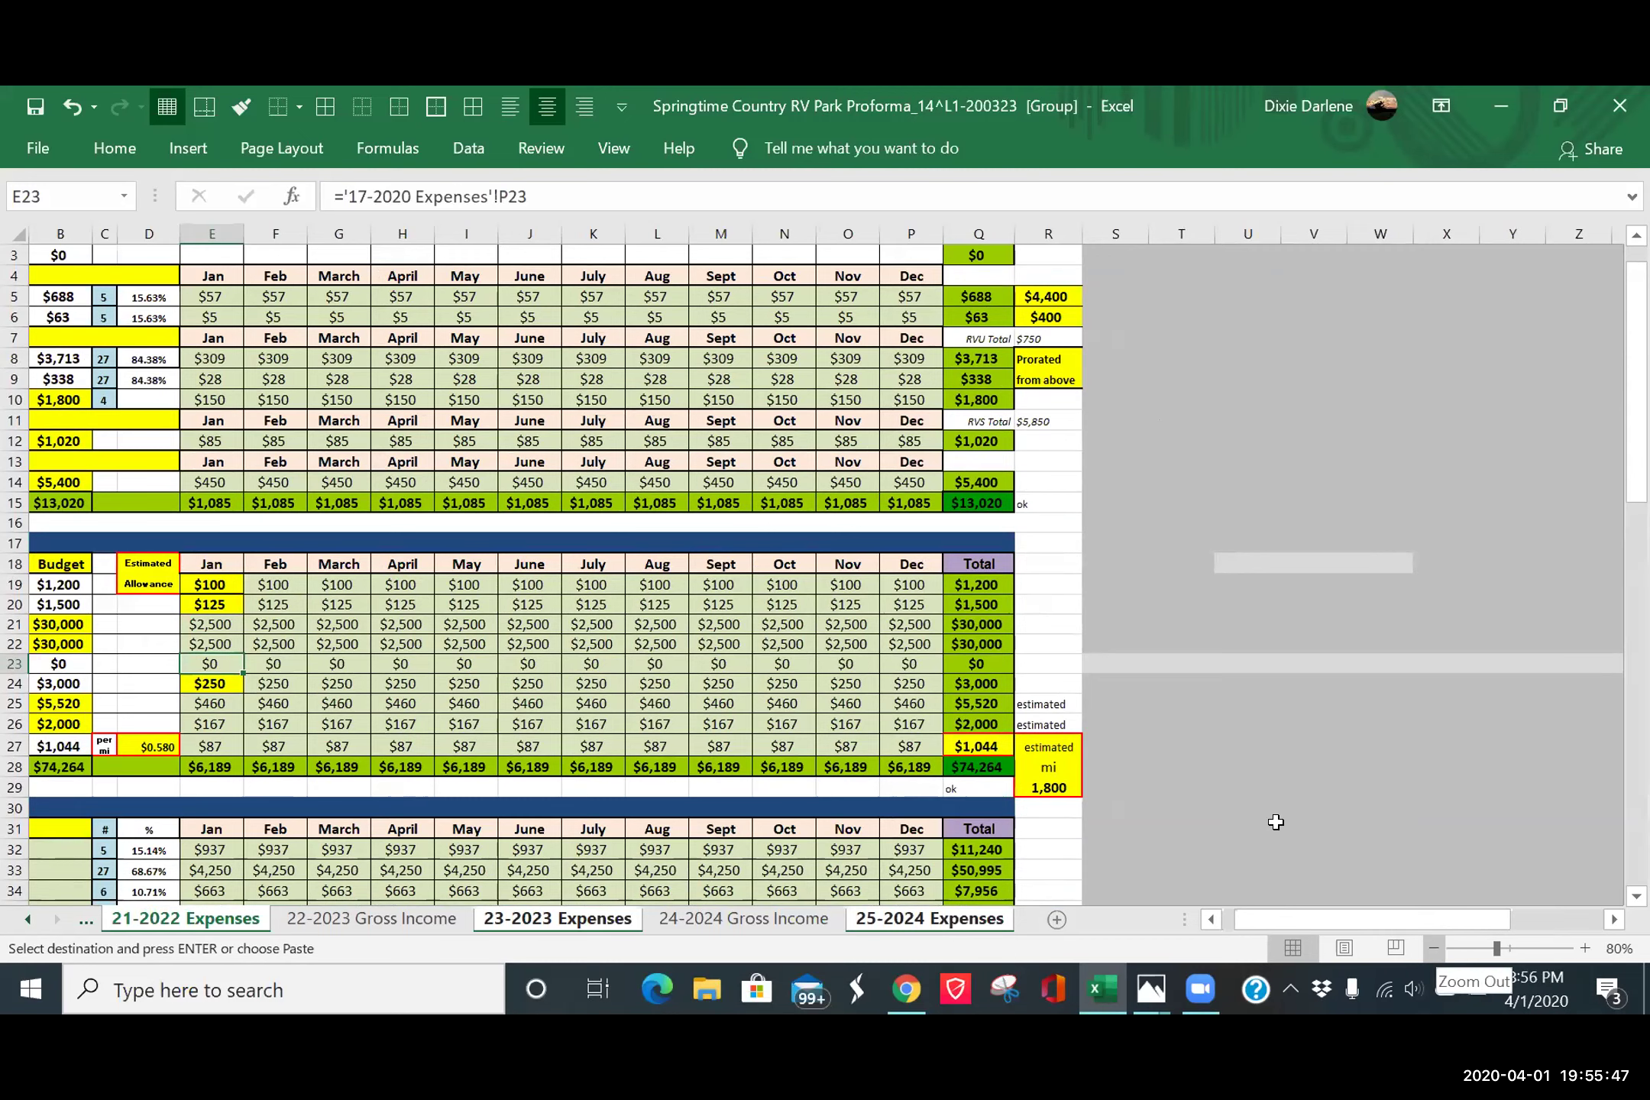
click(1214, 921)
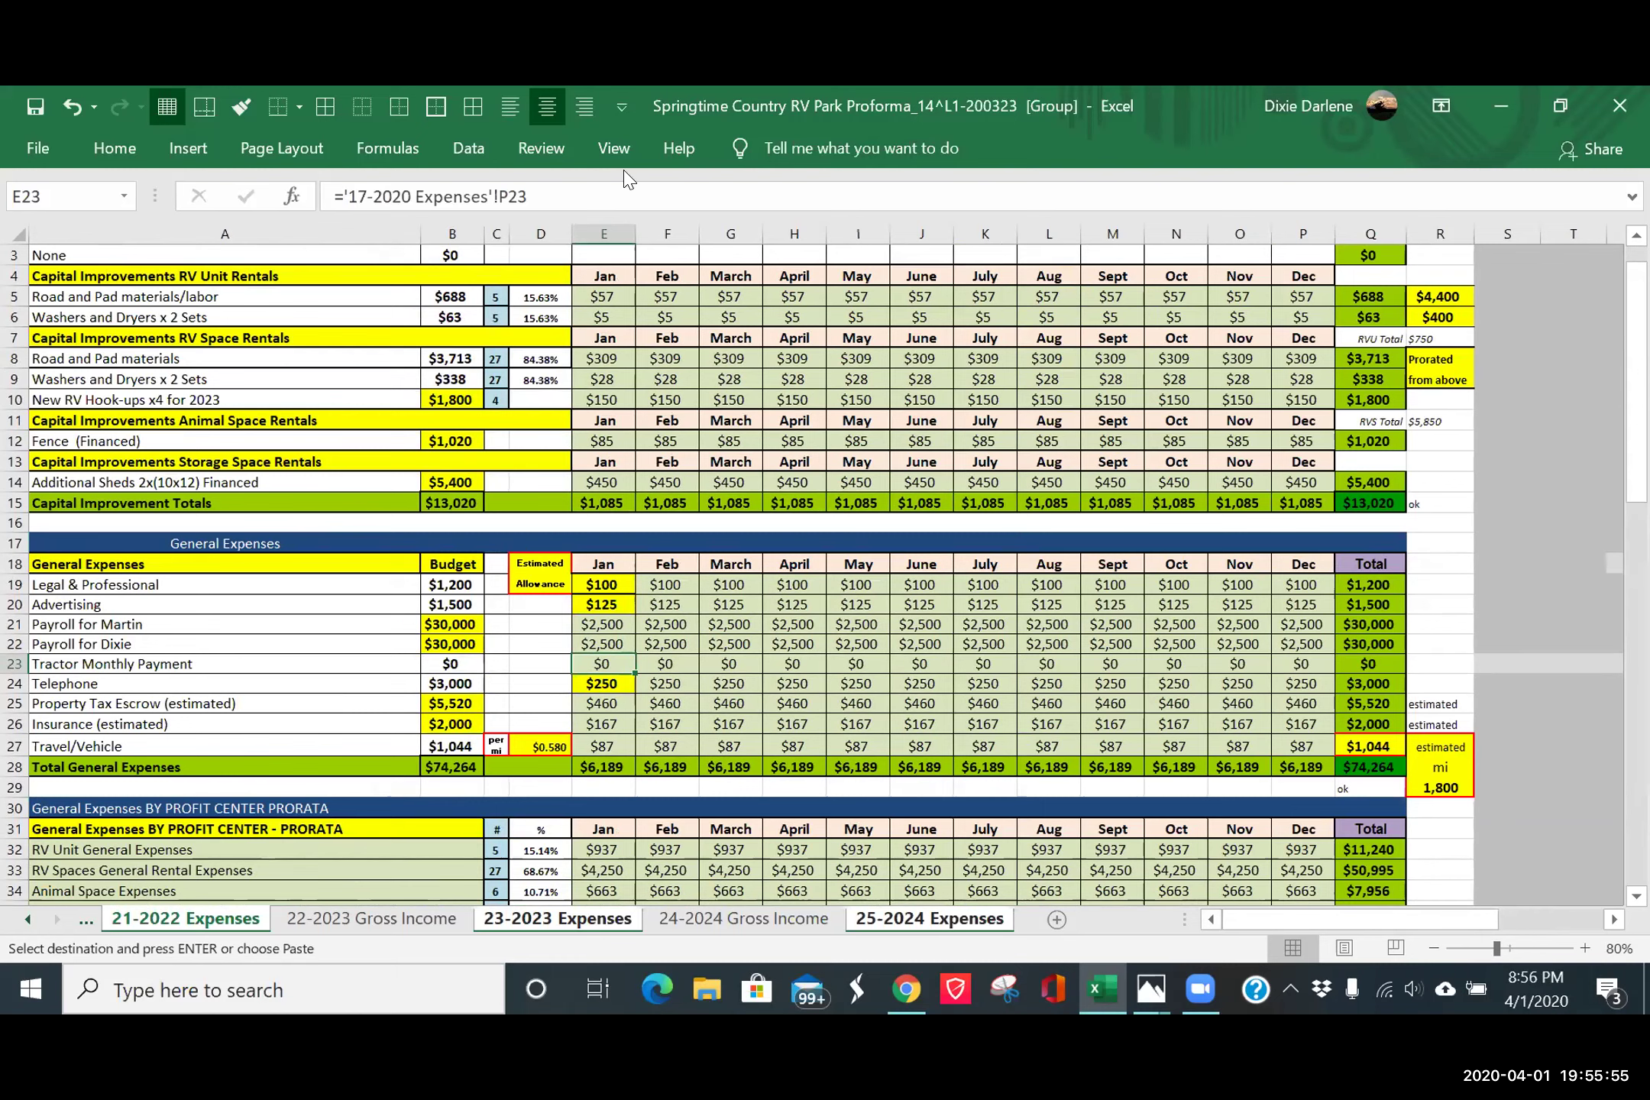
click(536, 195)
key(BackSpace)
text(7)
key(Return)
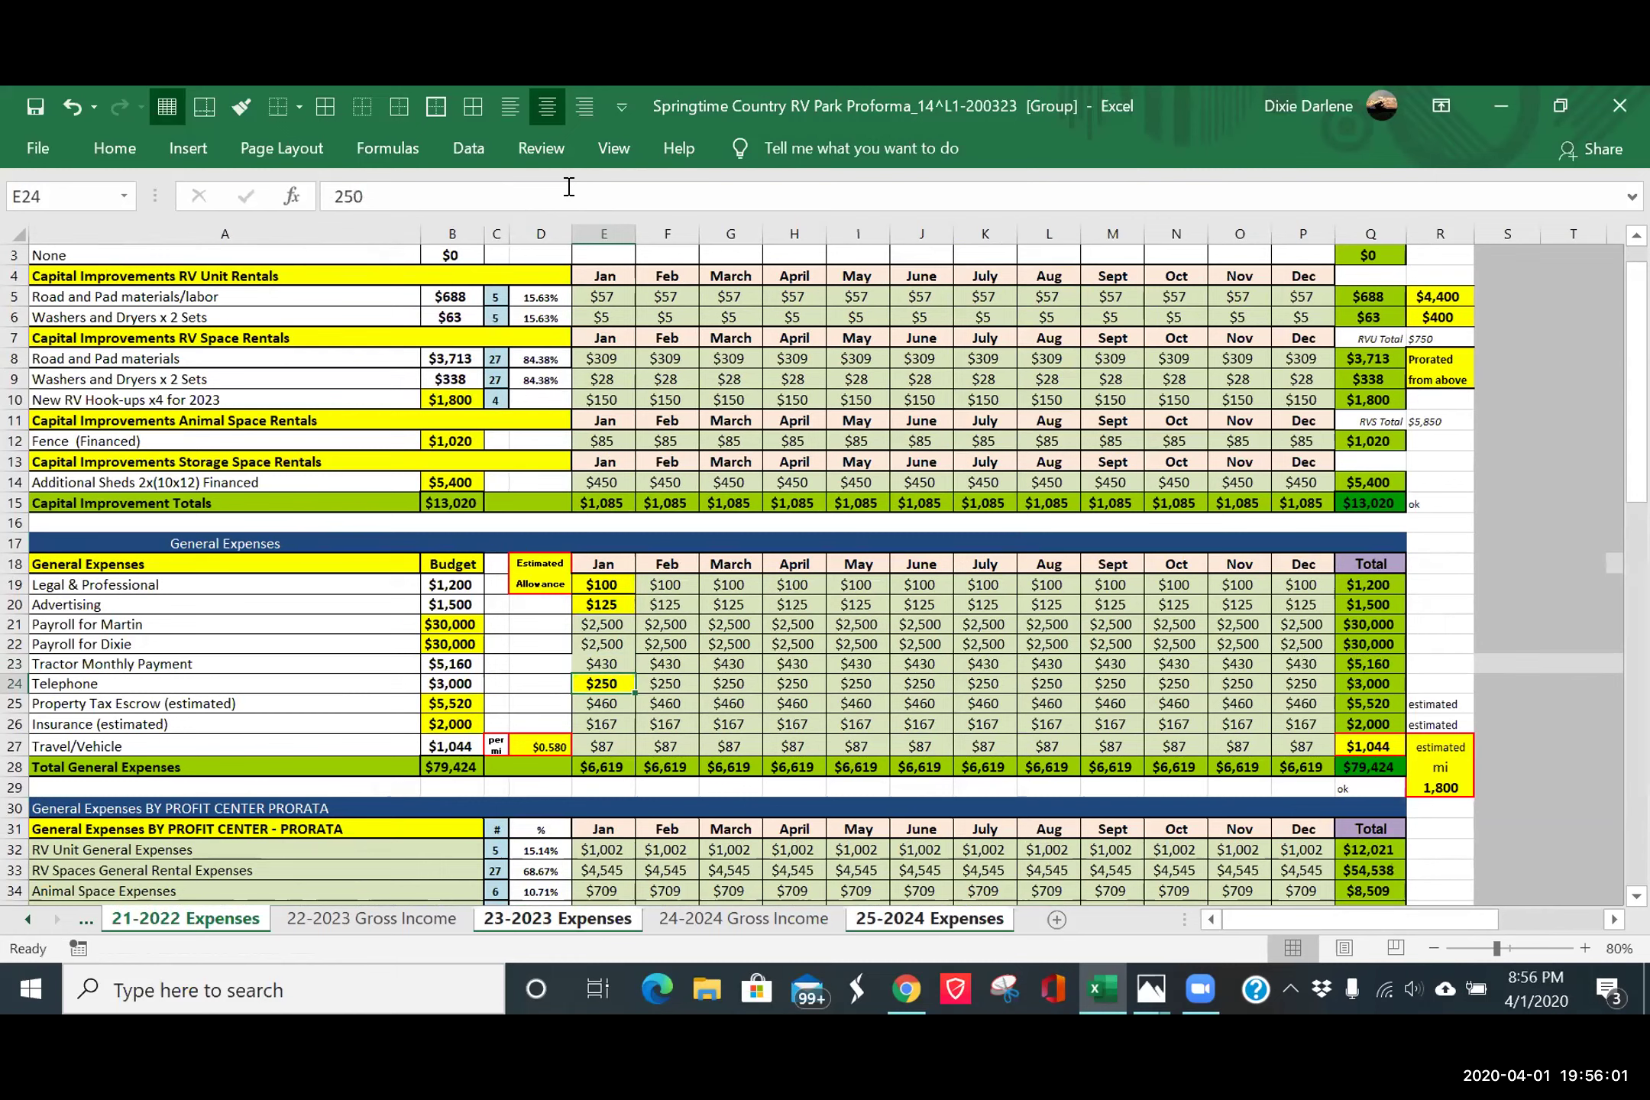
key(Down)
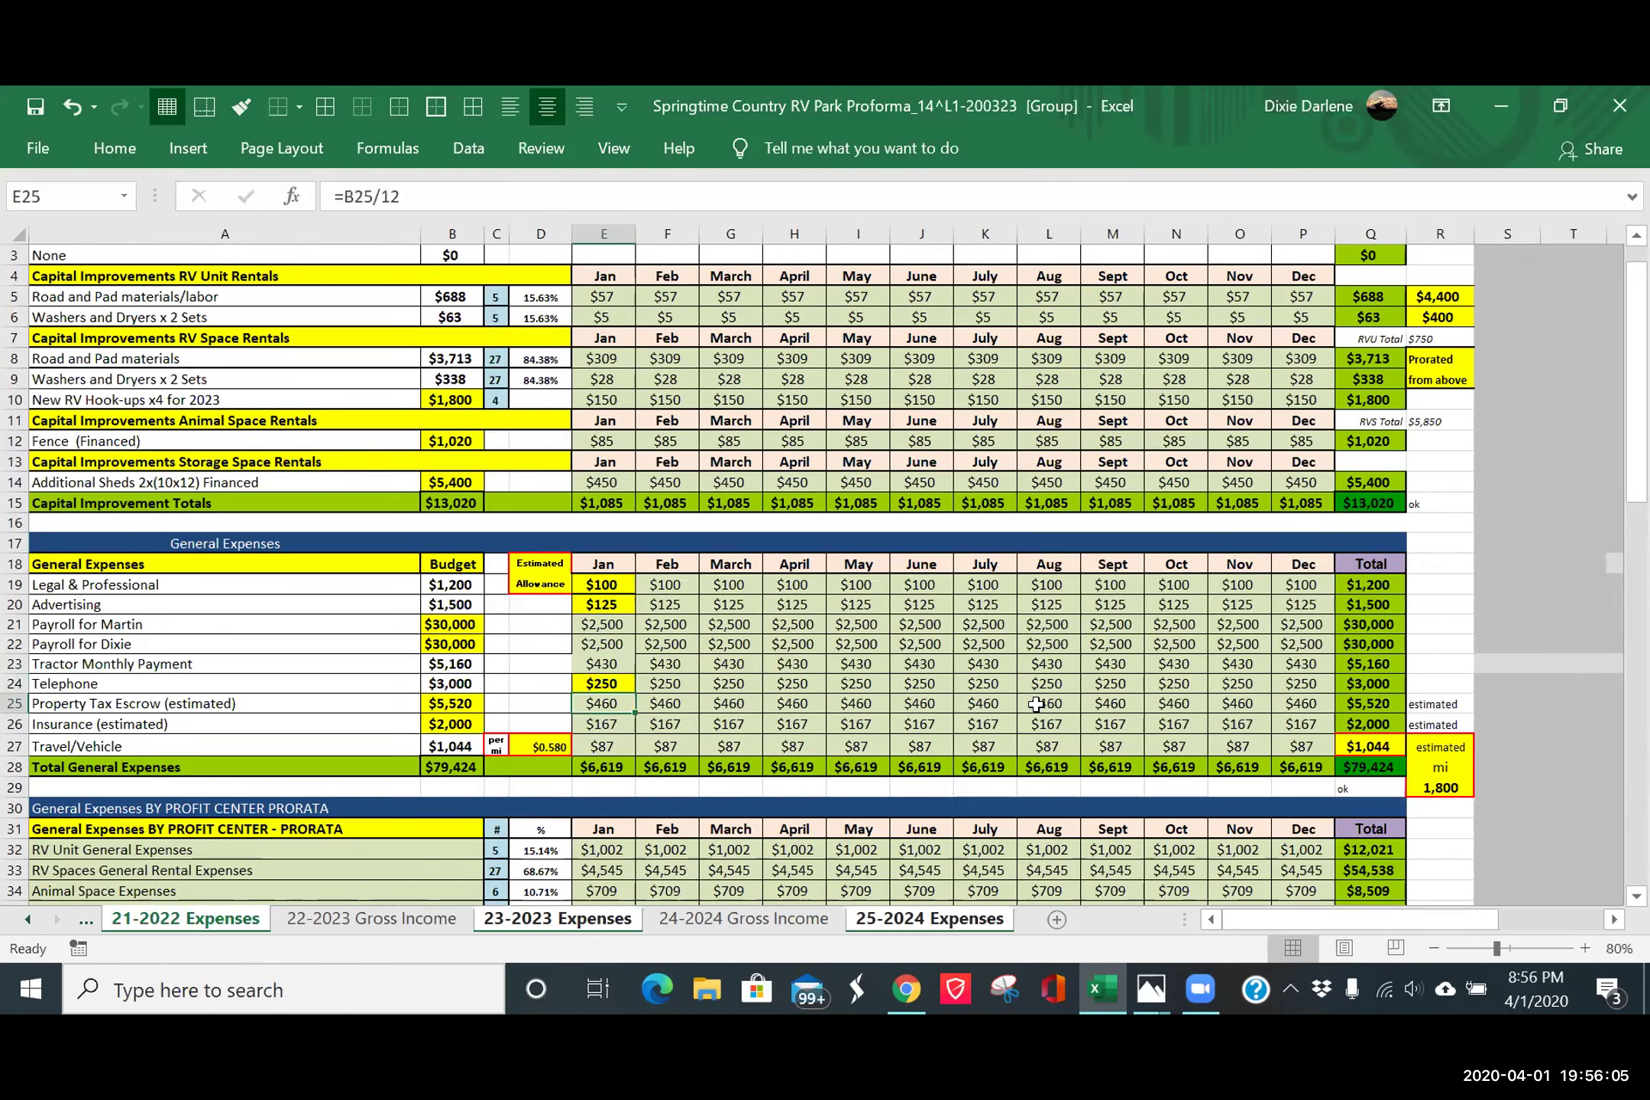
- Add a top border to the January tractor payment cell E23 on the grouped sheets
click(604, 661)
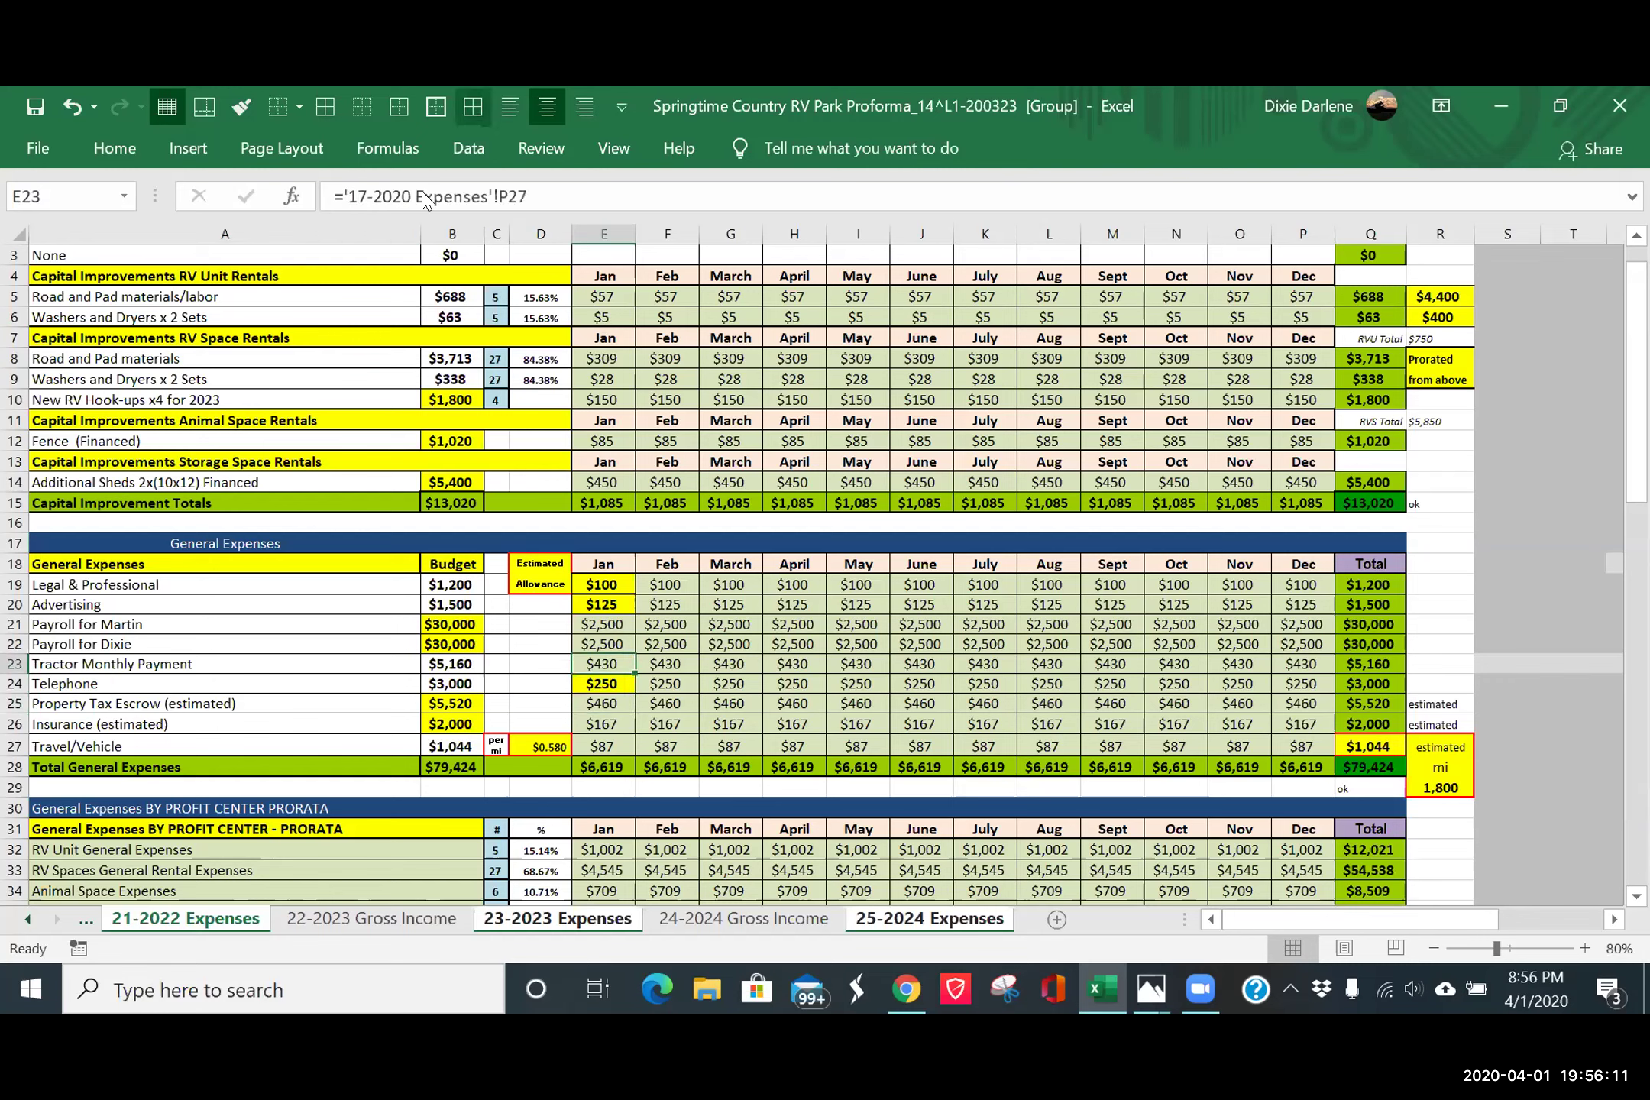
click(473, 106)
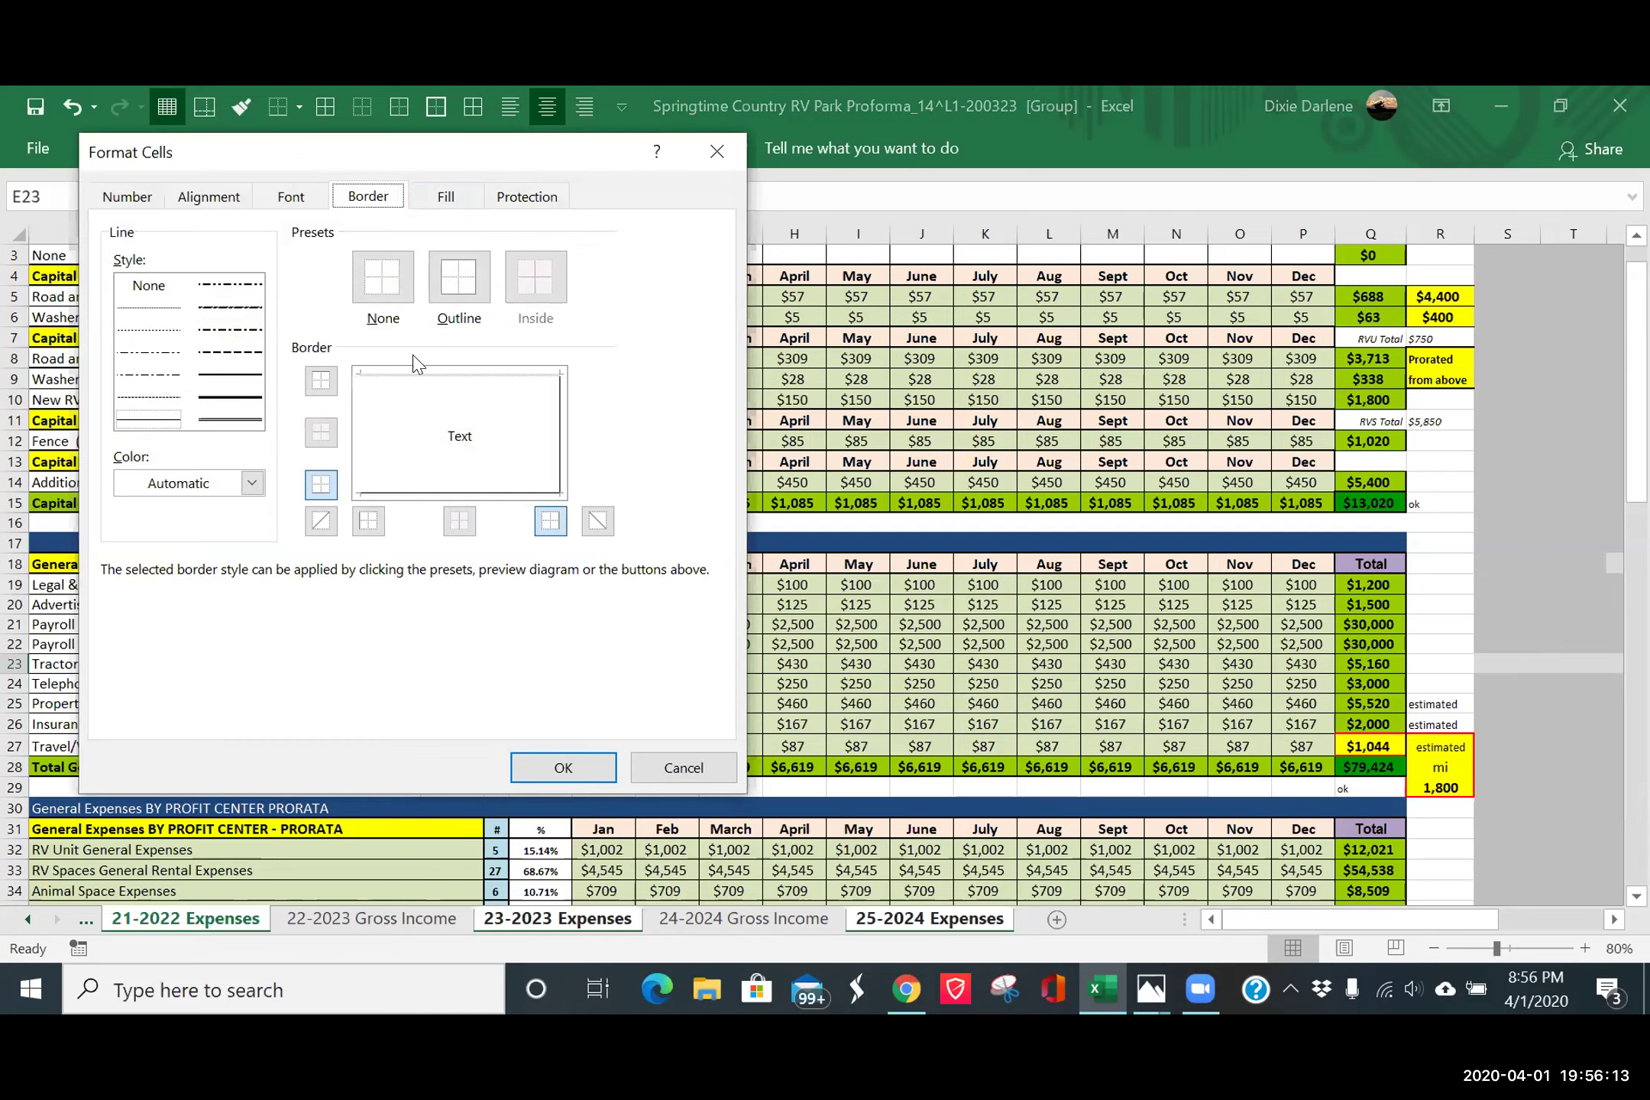
click(320, 380)
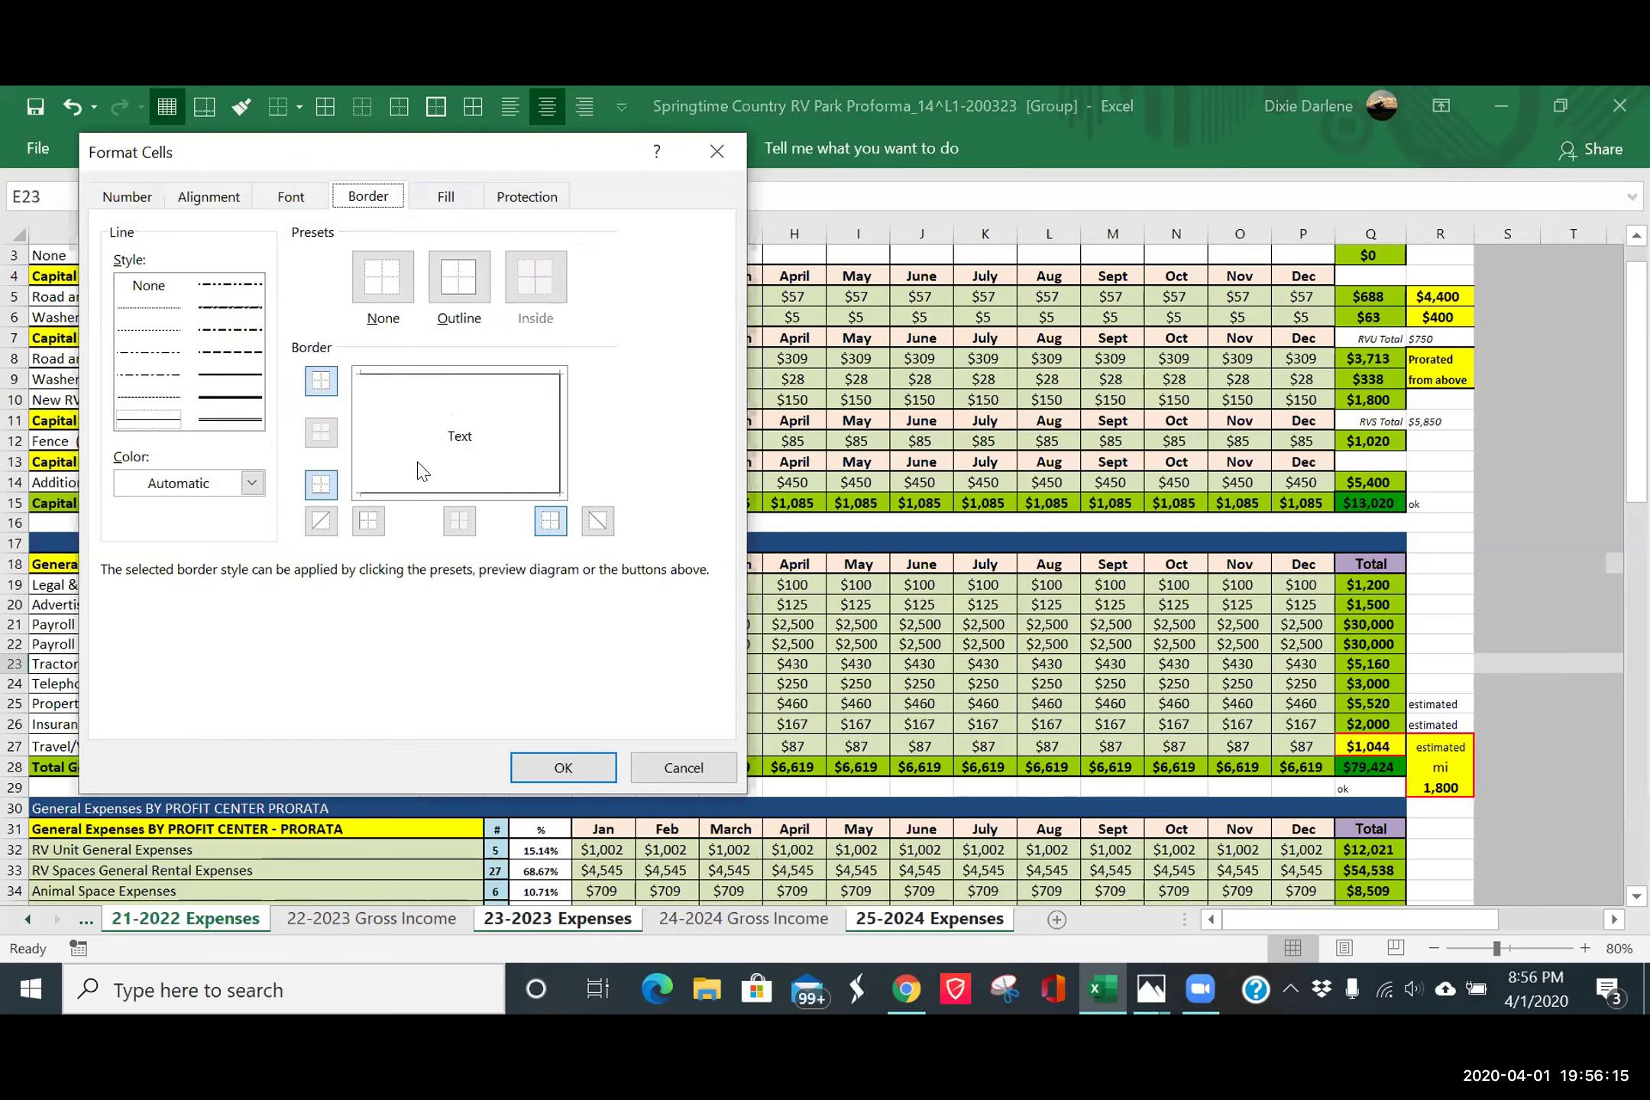
click(563, 766)
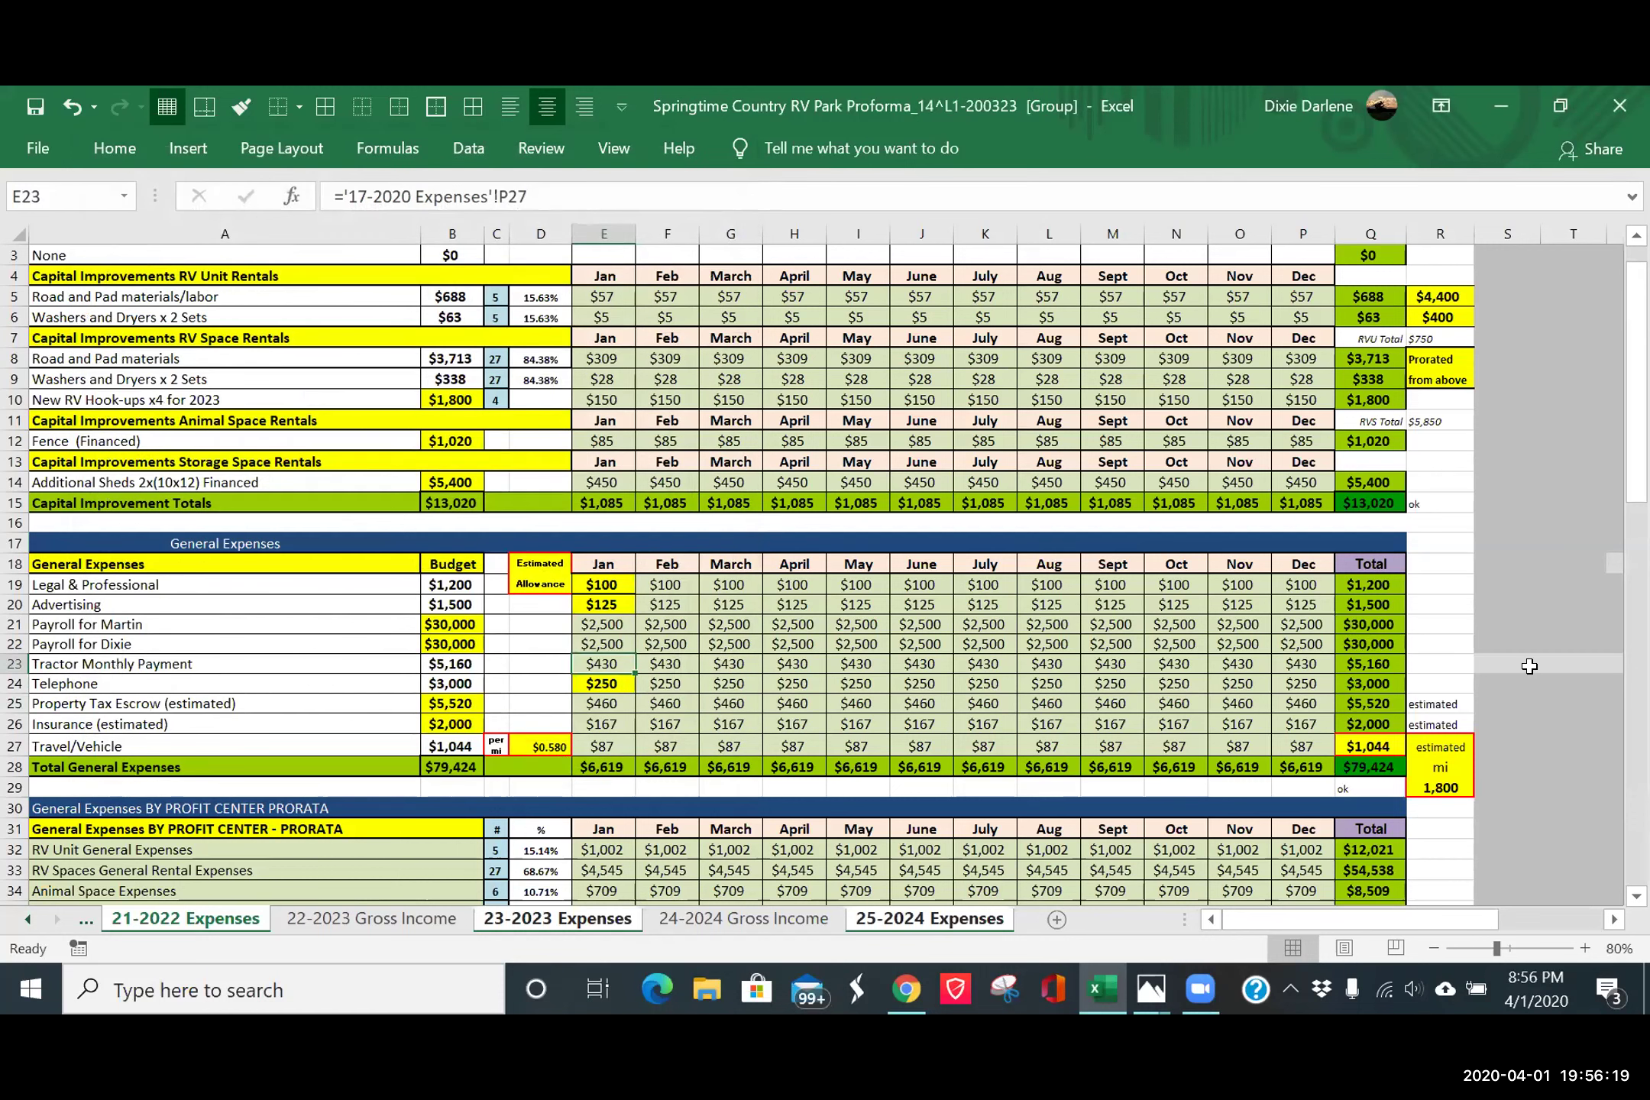
- Extend the surrounding grey fill over the lighter strips beside the table in row 23 and in row 18 from column U
click(1529, 667)
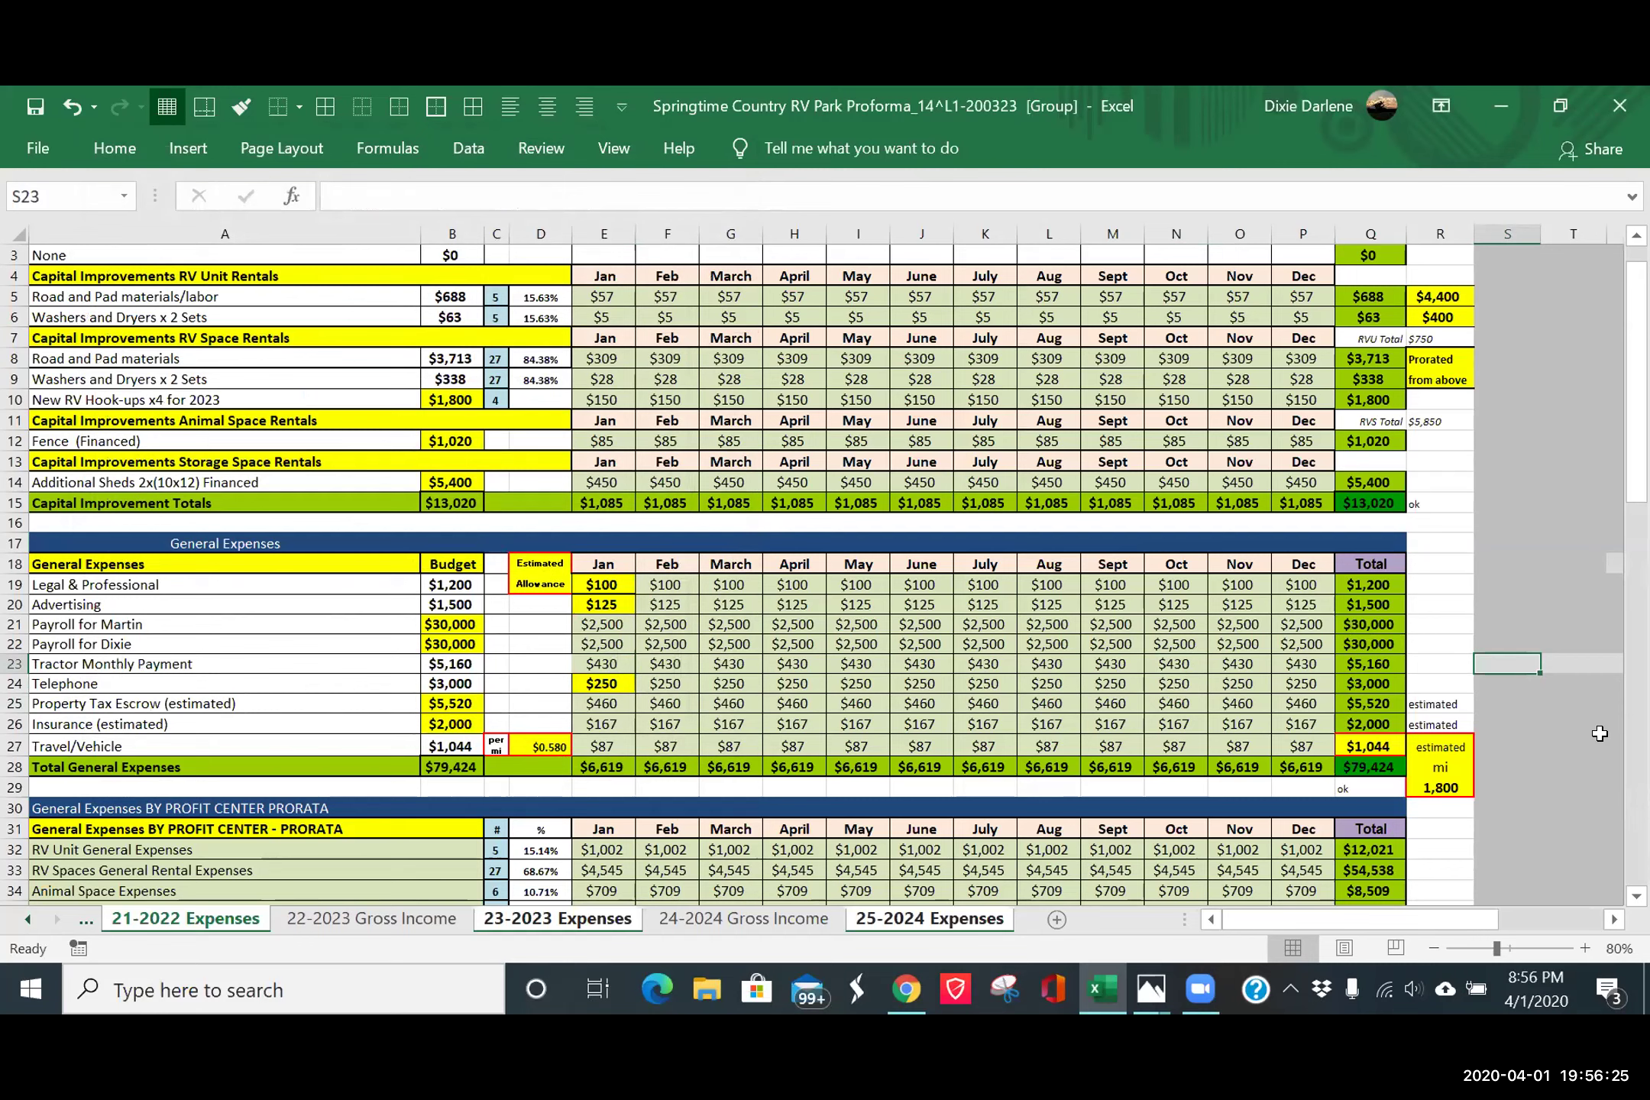
click(1534, 625)
mouse_move(1540, 634)
mouse_down()
mouse_move(1537, 676)
mouse_move(1612, 671)
mouse_move(1528, 666)
mouse_up()
click(1226, 539)
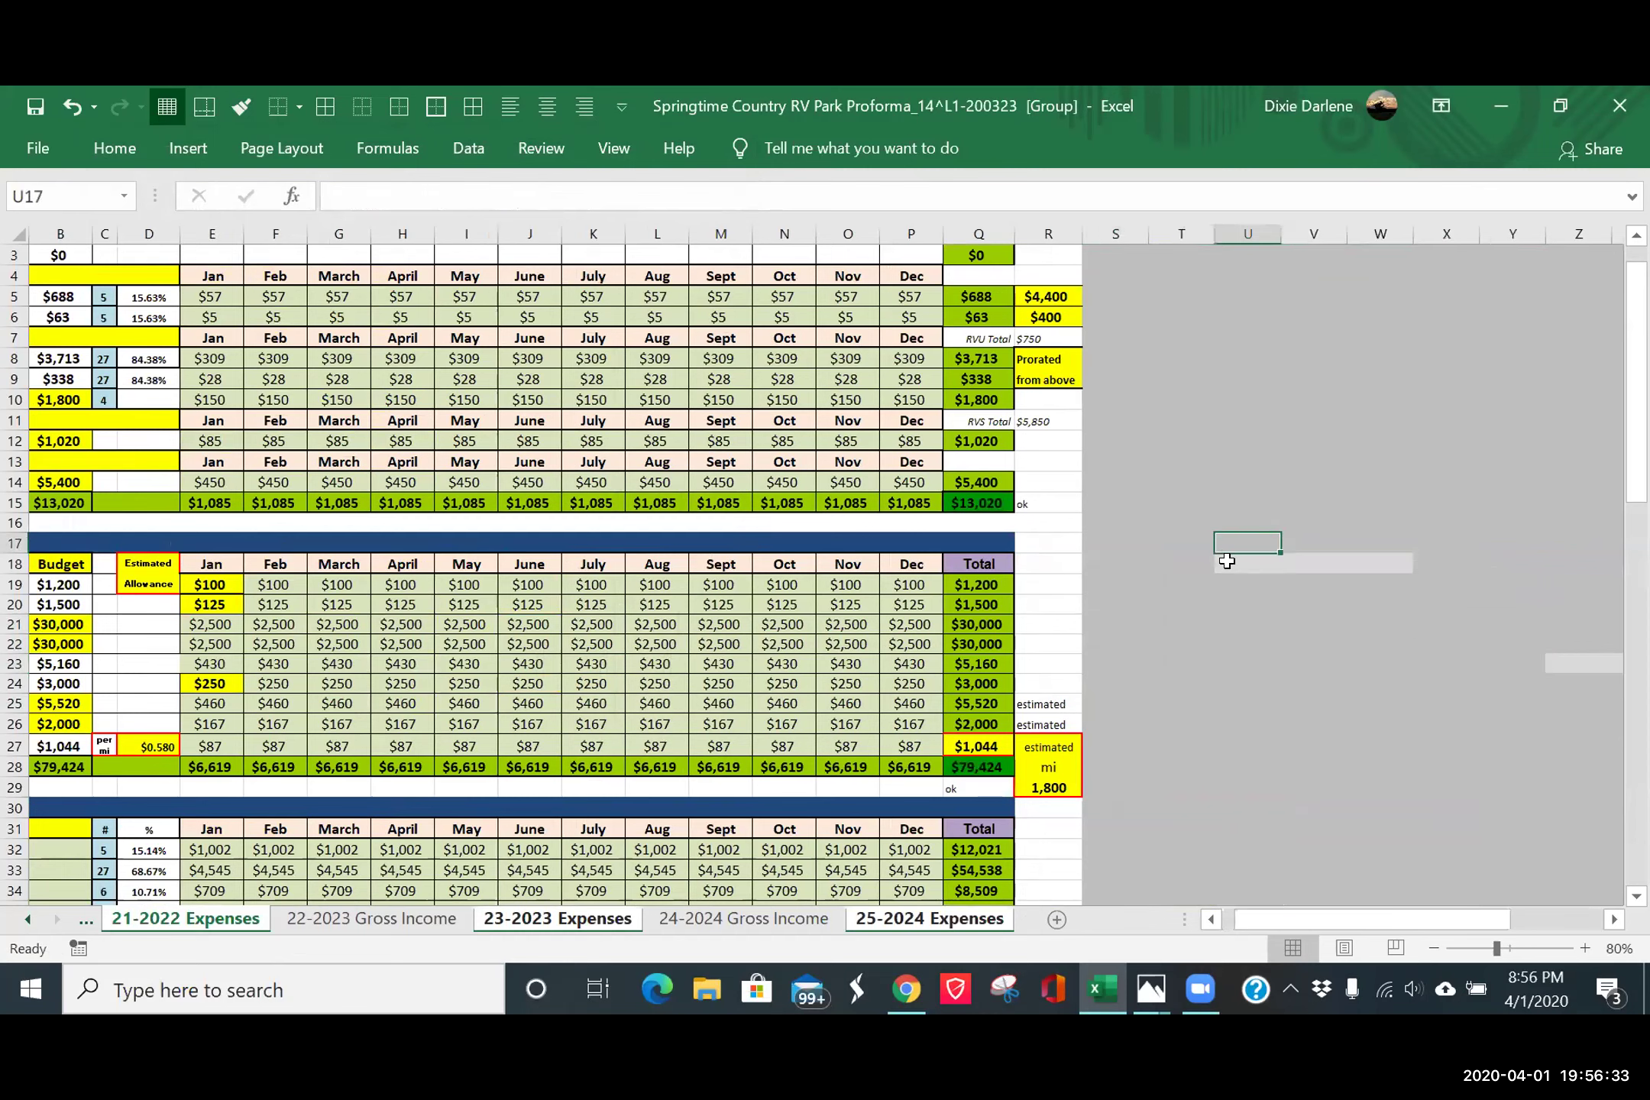
drag(1279, 554, 1415, 631)
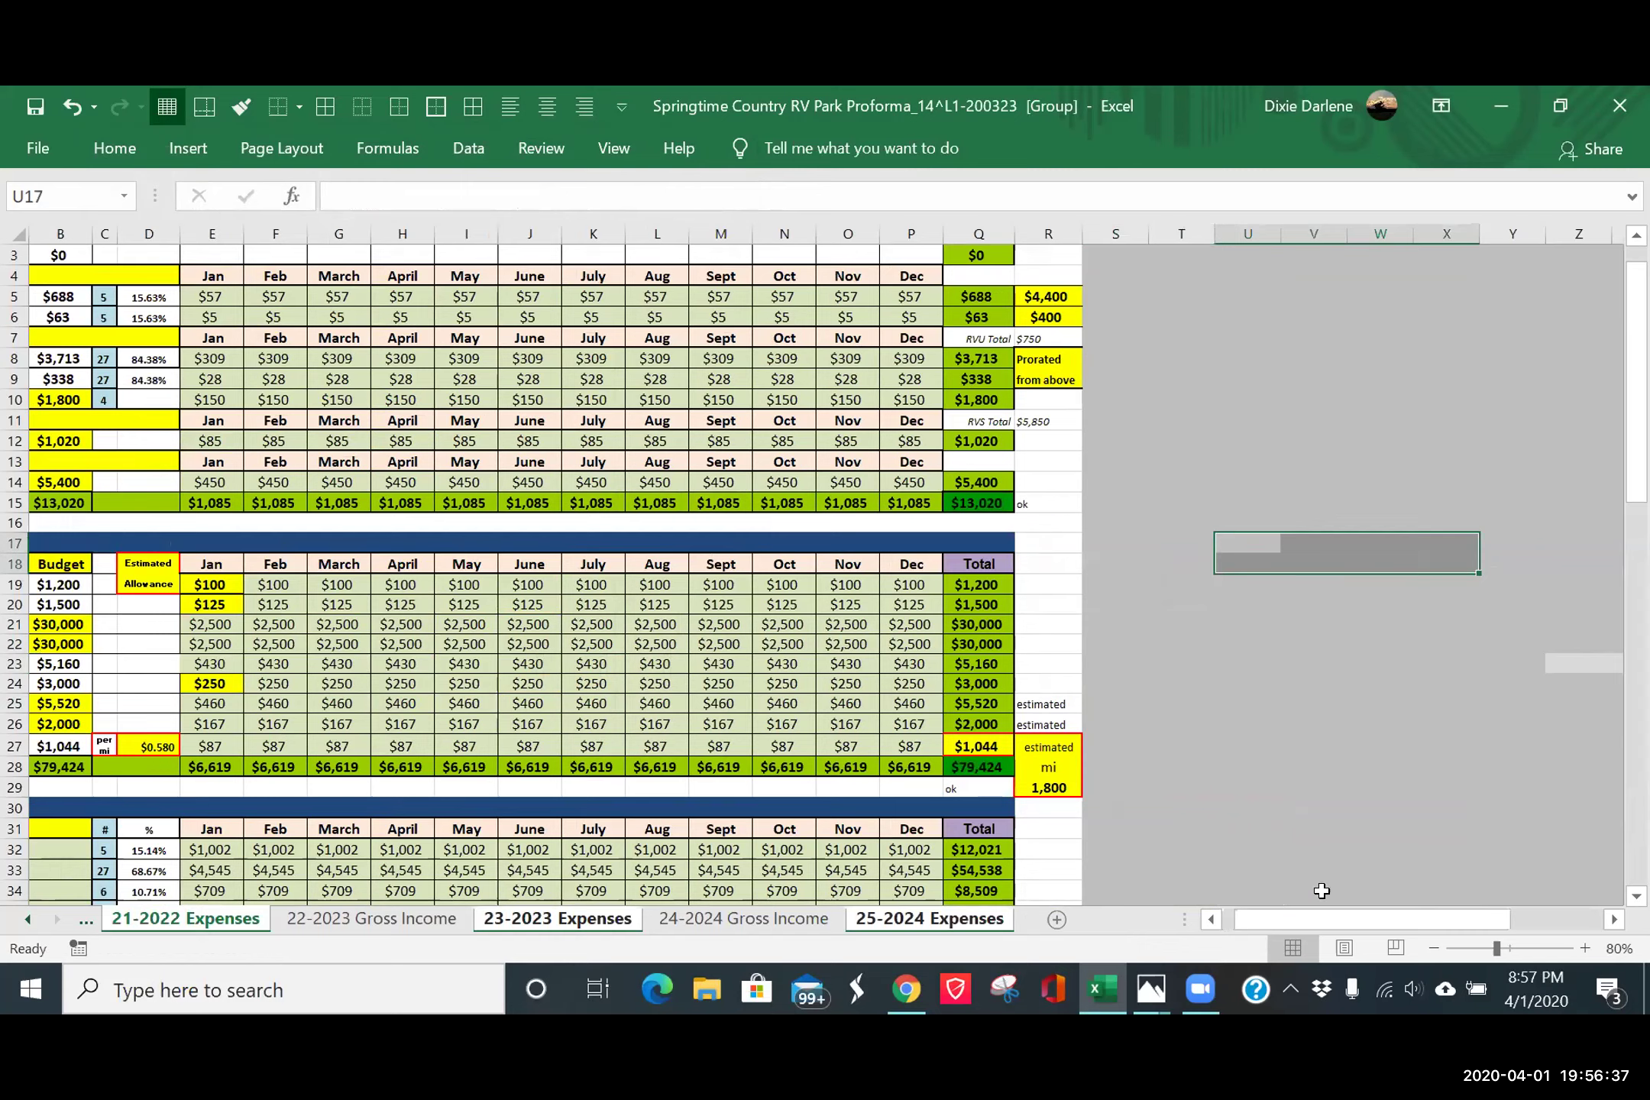
click(1212, 920)
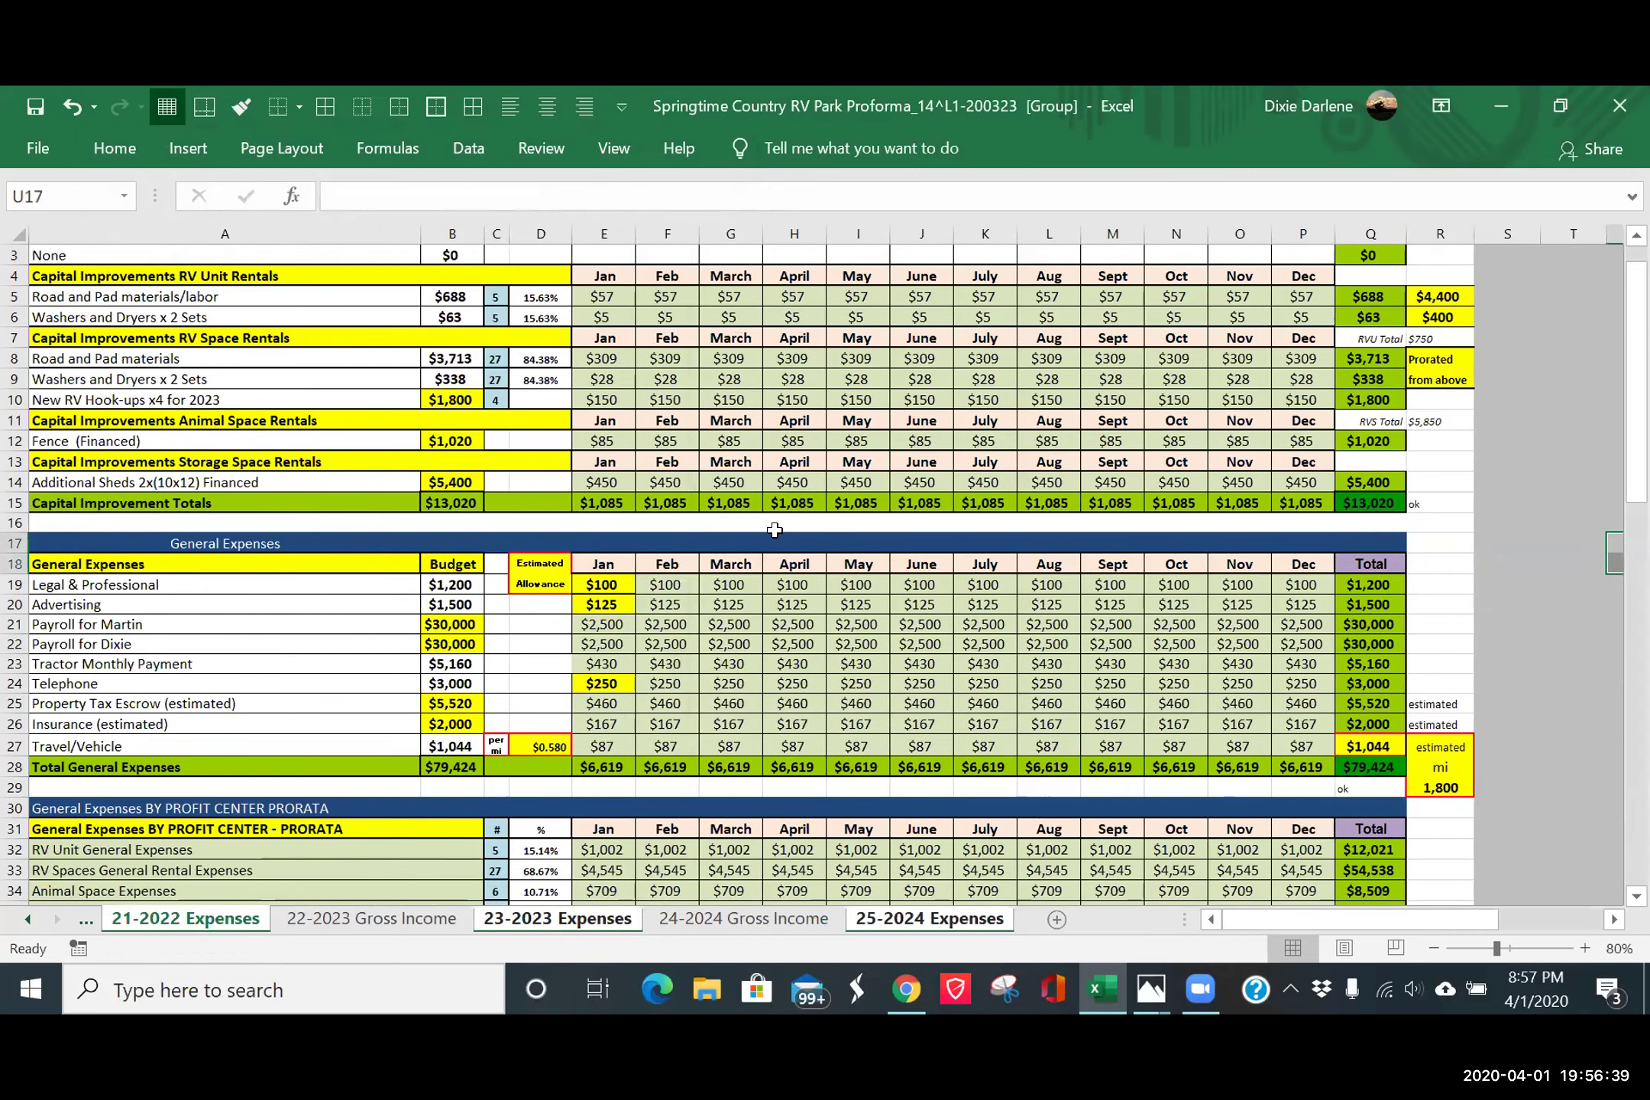
- Add a left border to the January tractor payment cell E23 on the grouped sheets
click(627, 650)
click(473, 106)
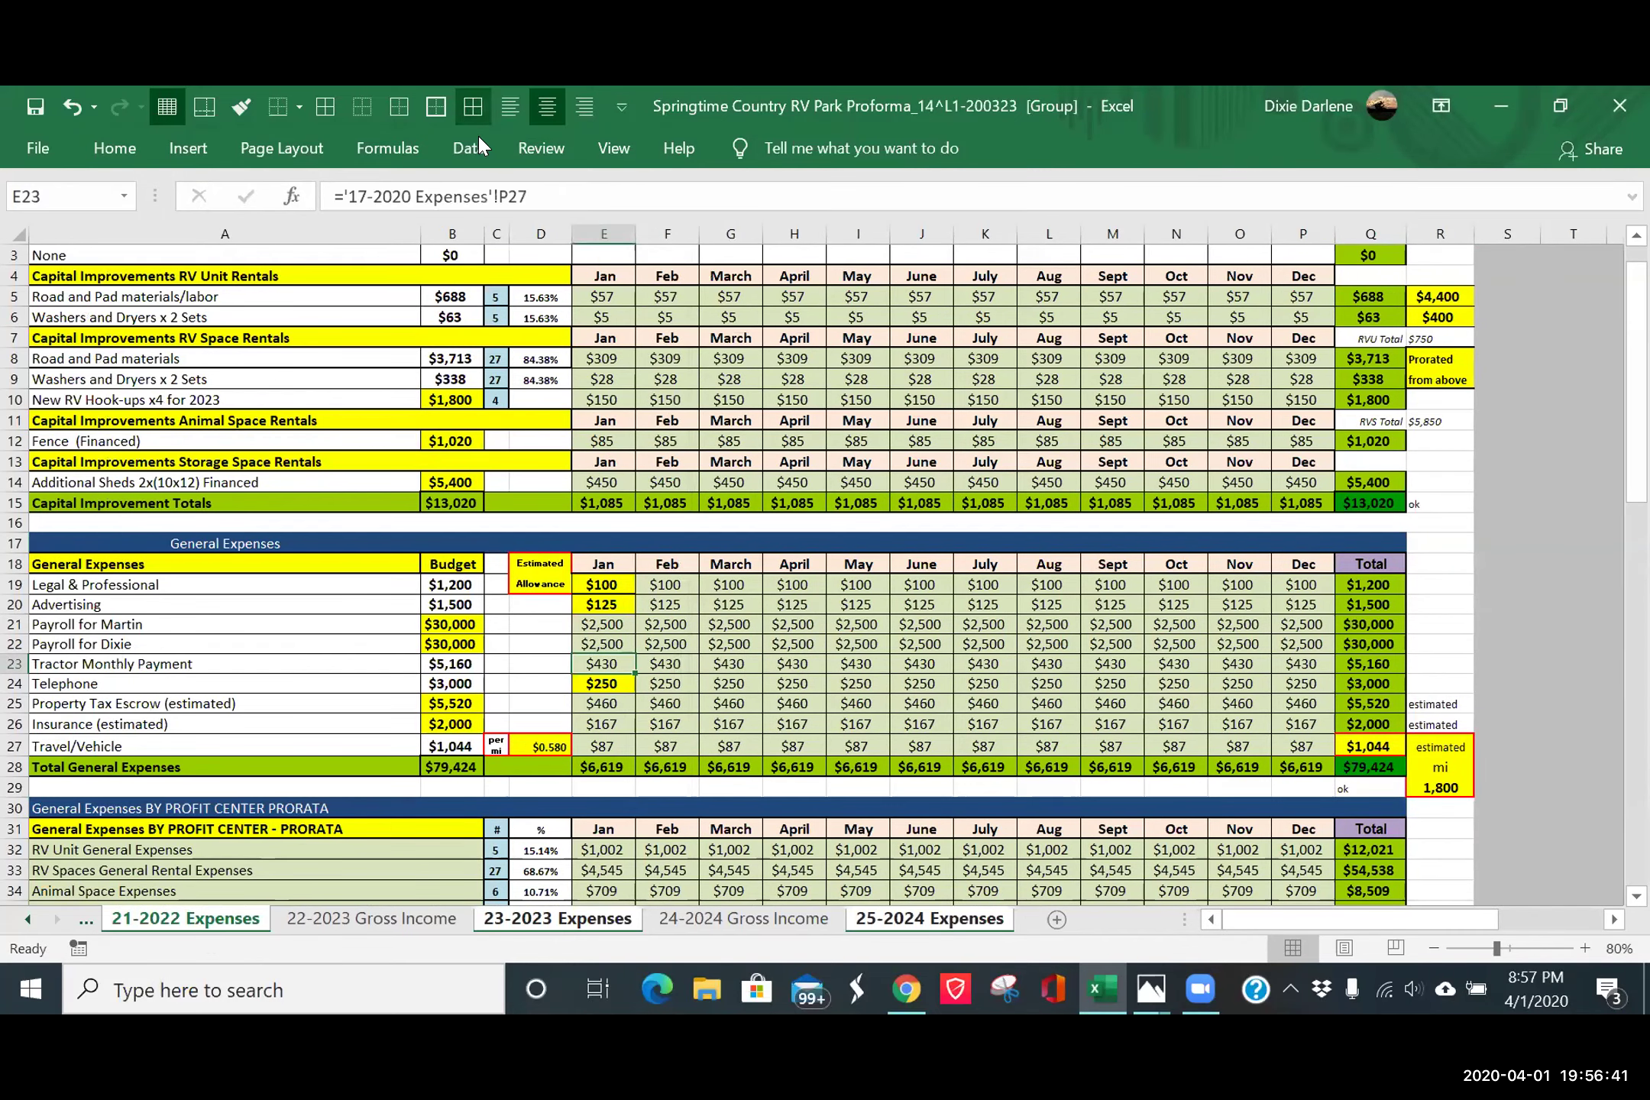
click(368, 520)
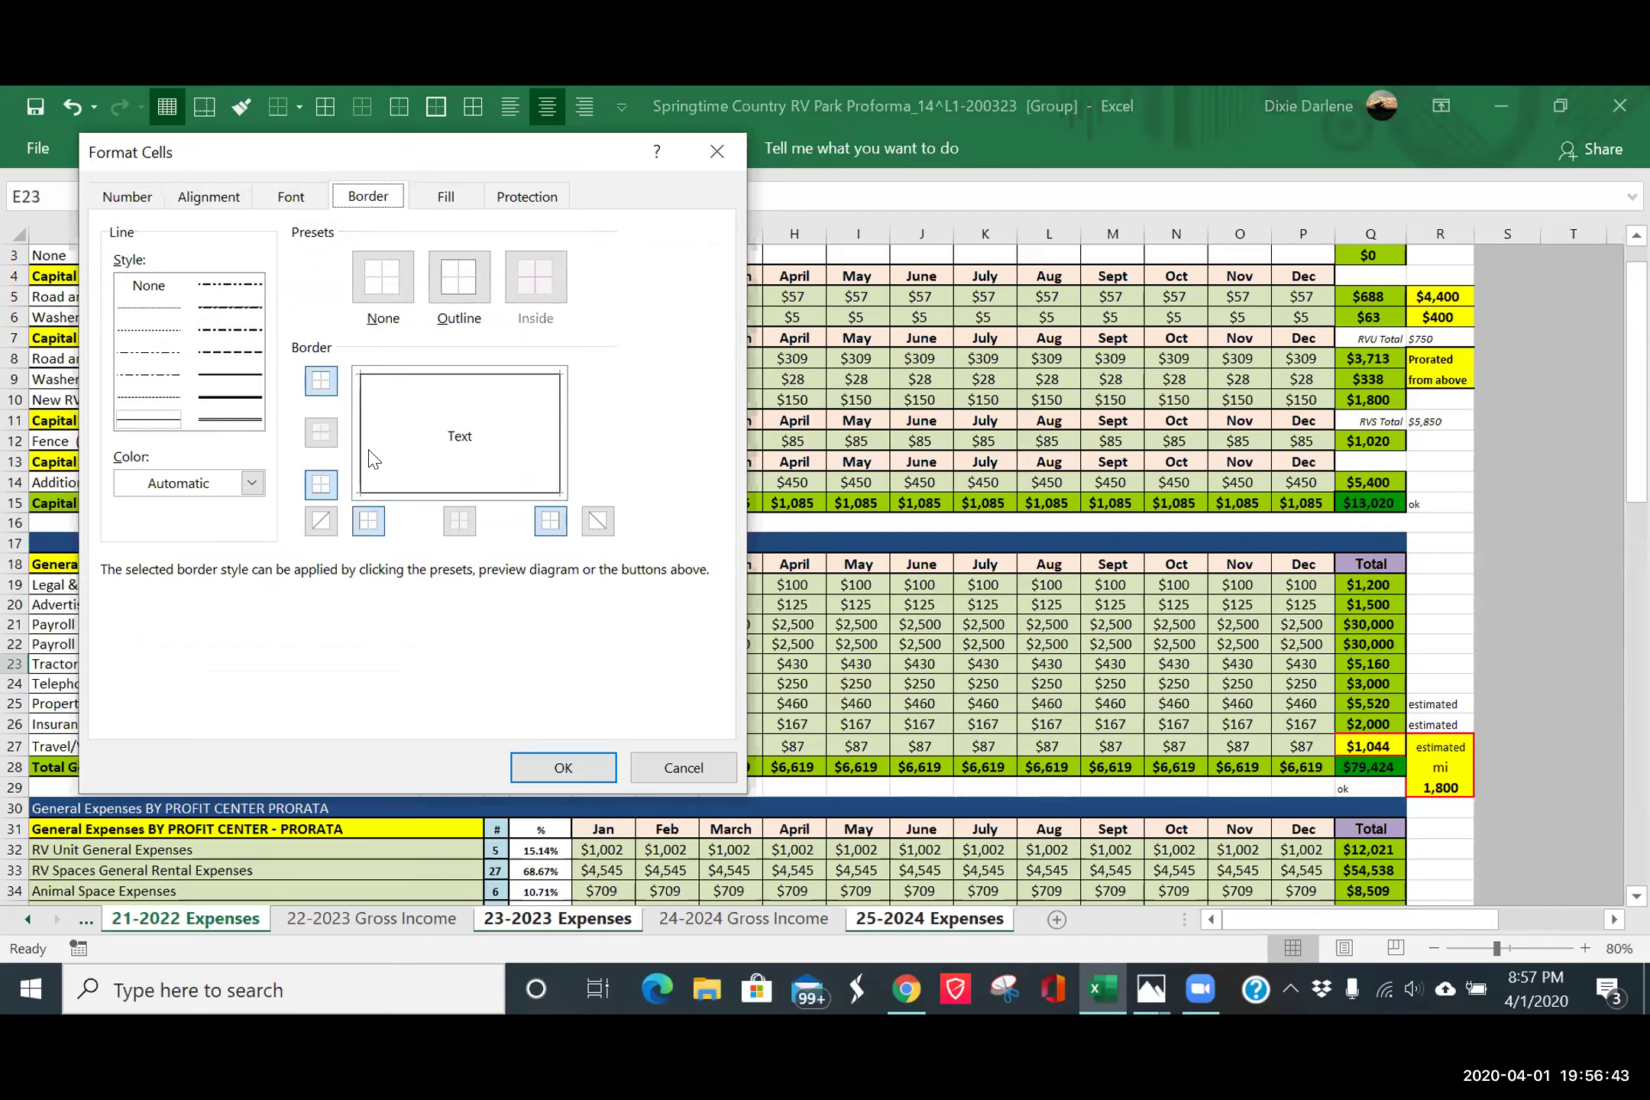
click(558, 767)
key(Return)
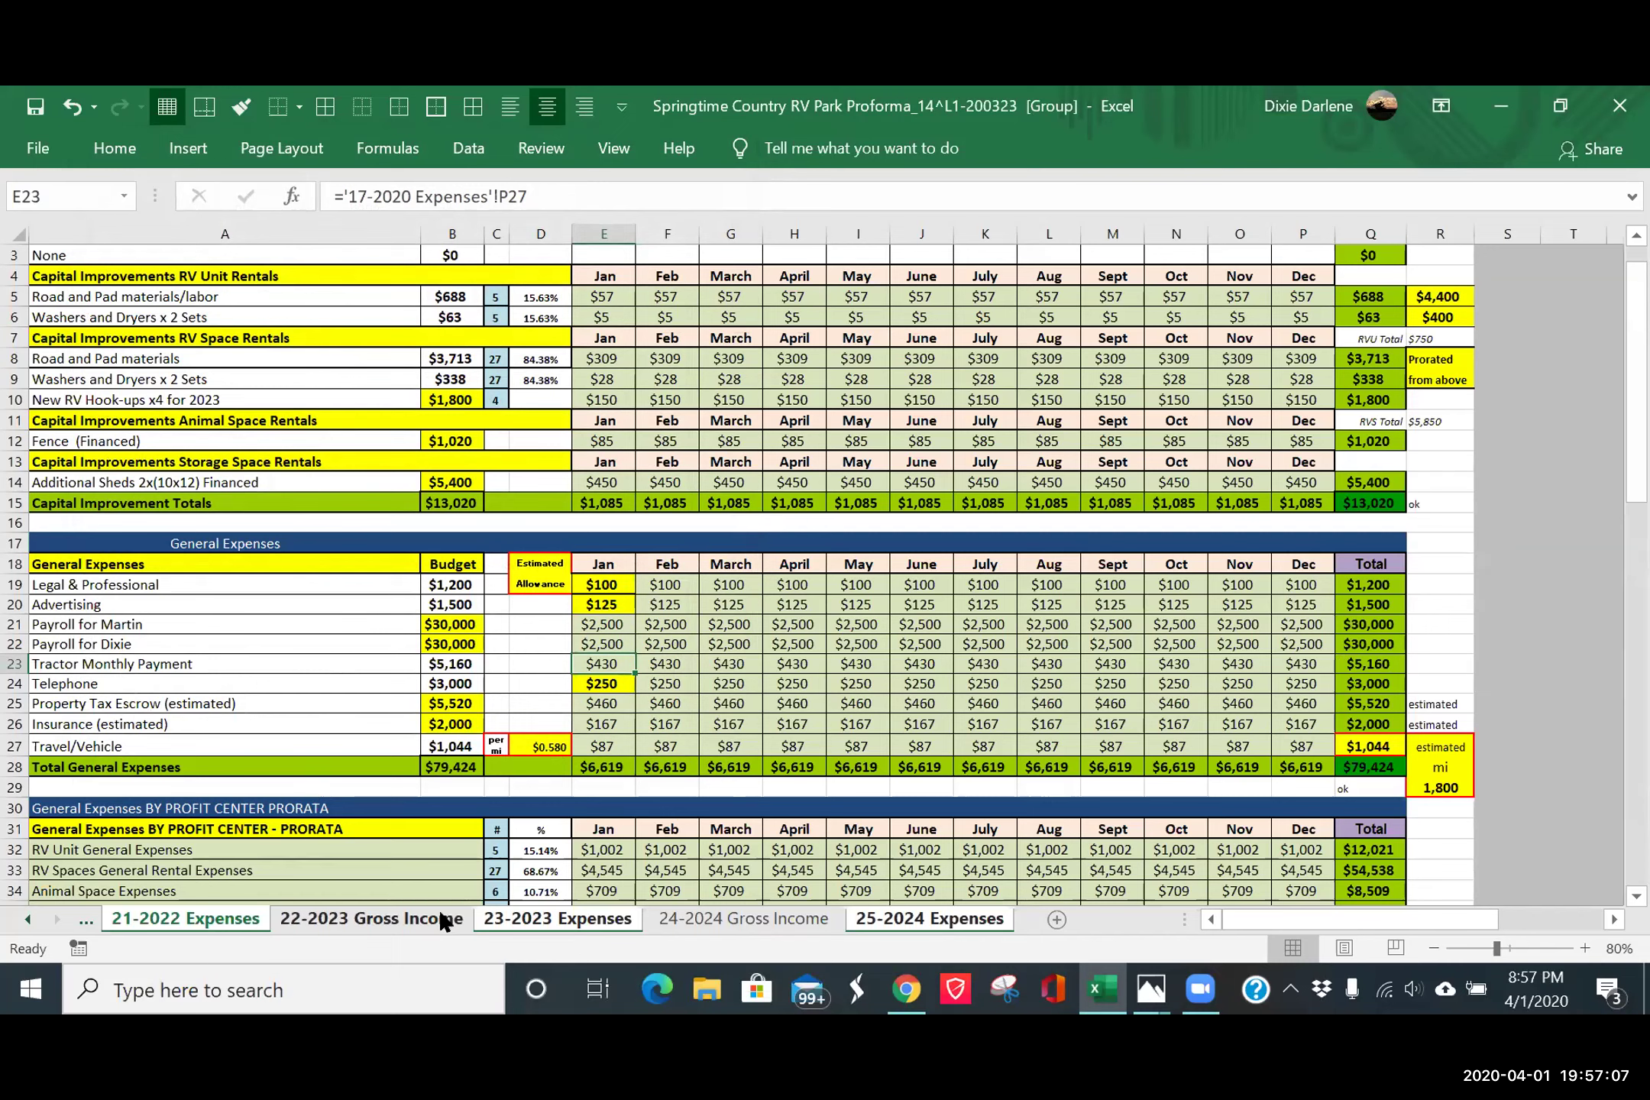
- Ungroup the Expenses sheets and check the tractor payment row on the 21-2022 and 23-2023 Expenses sheets
click(359, 919)
click(174, 920)
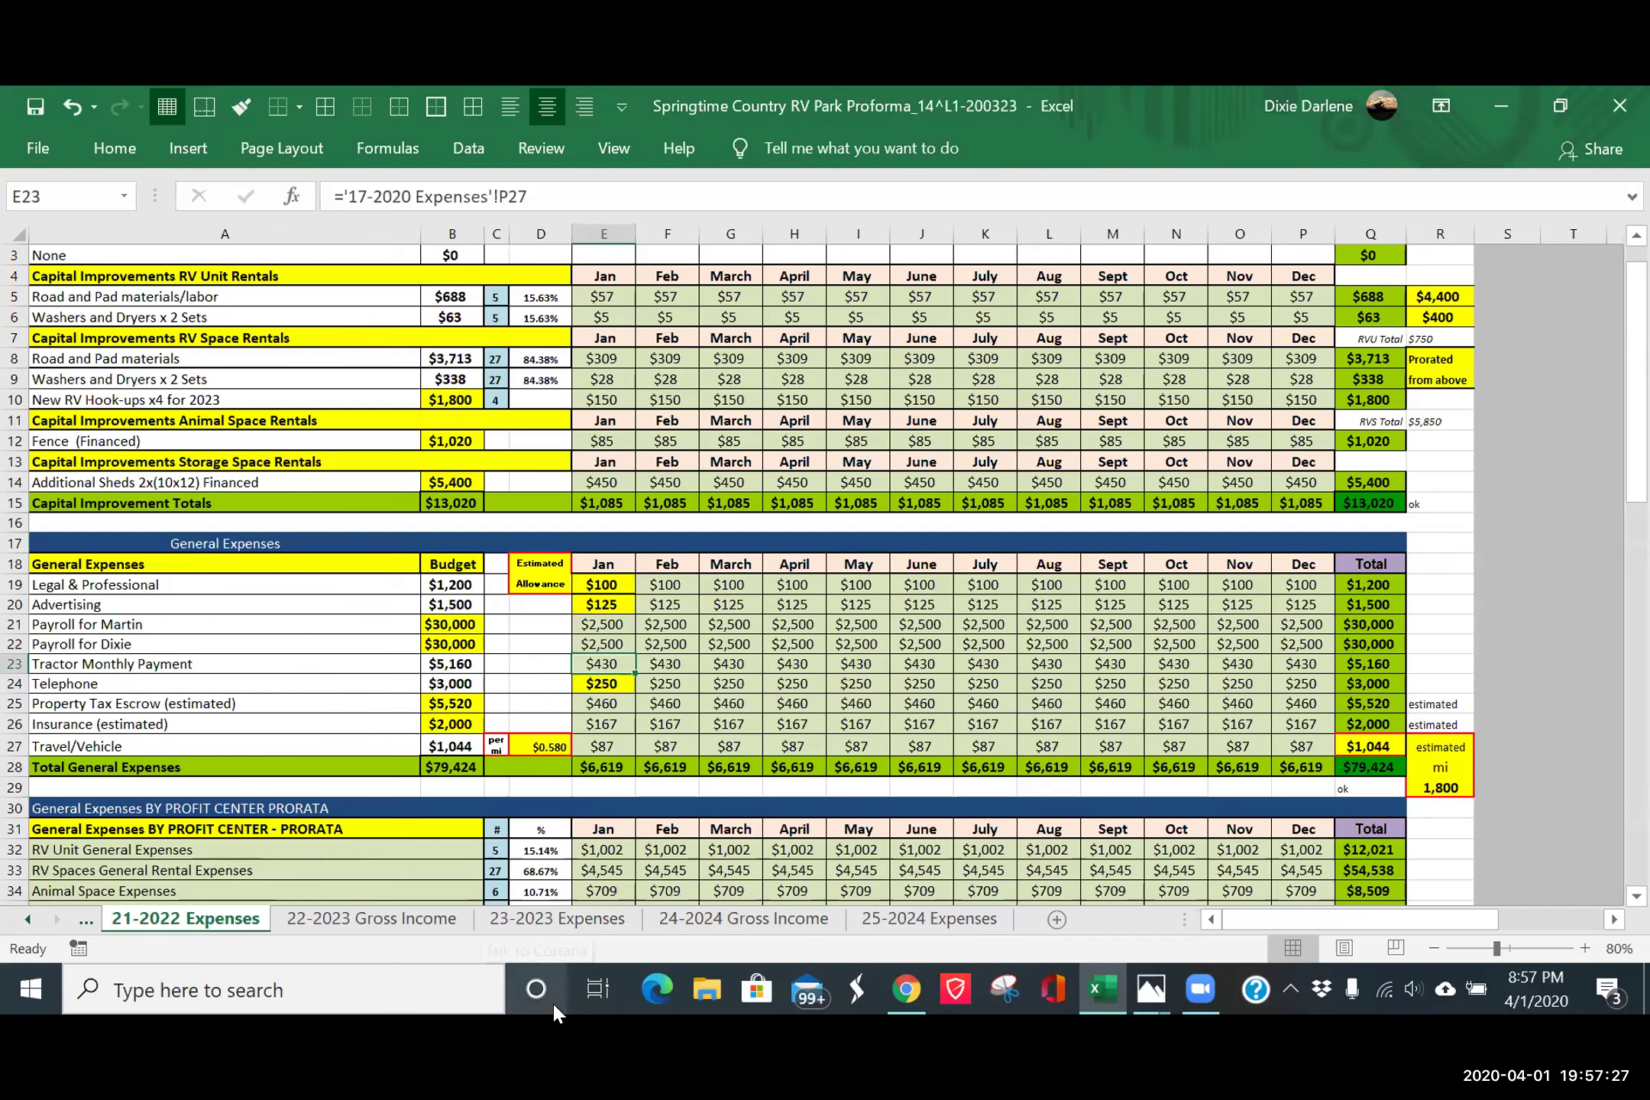
click(563, 920)
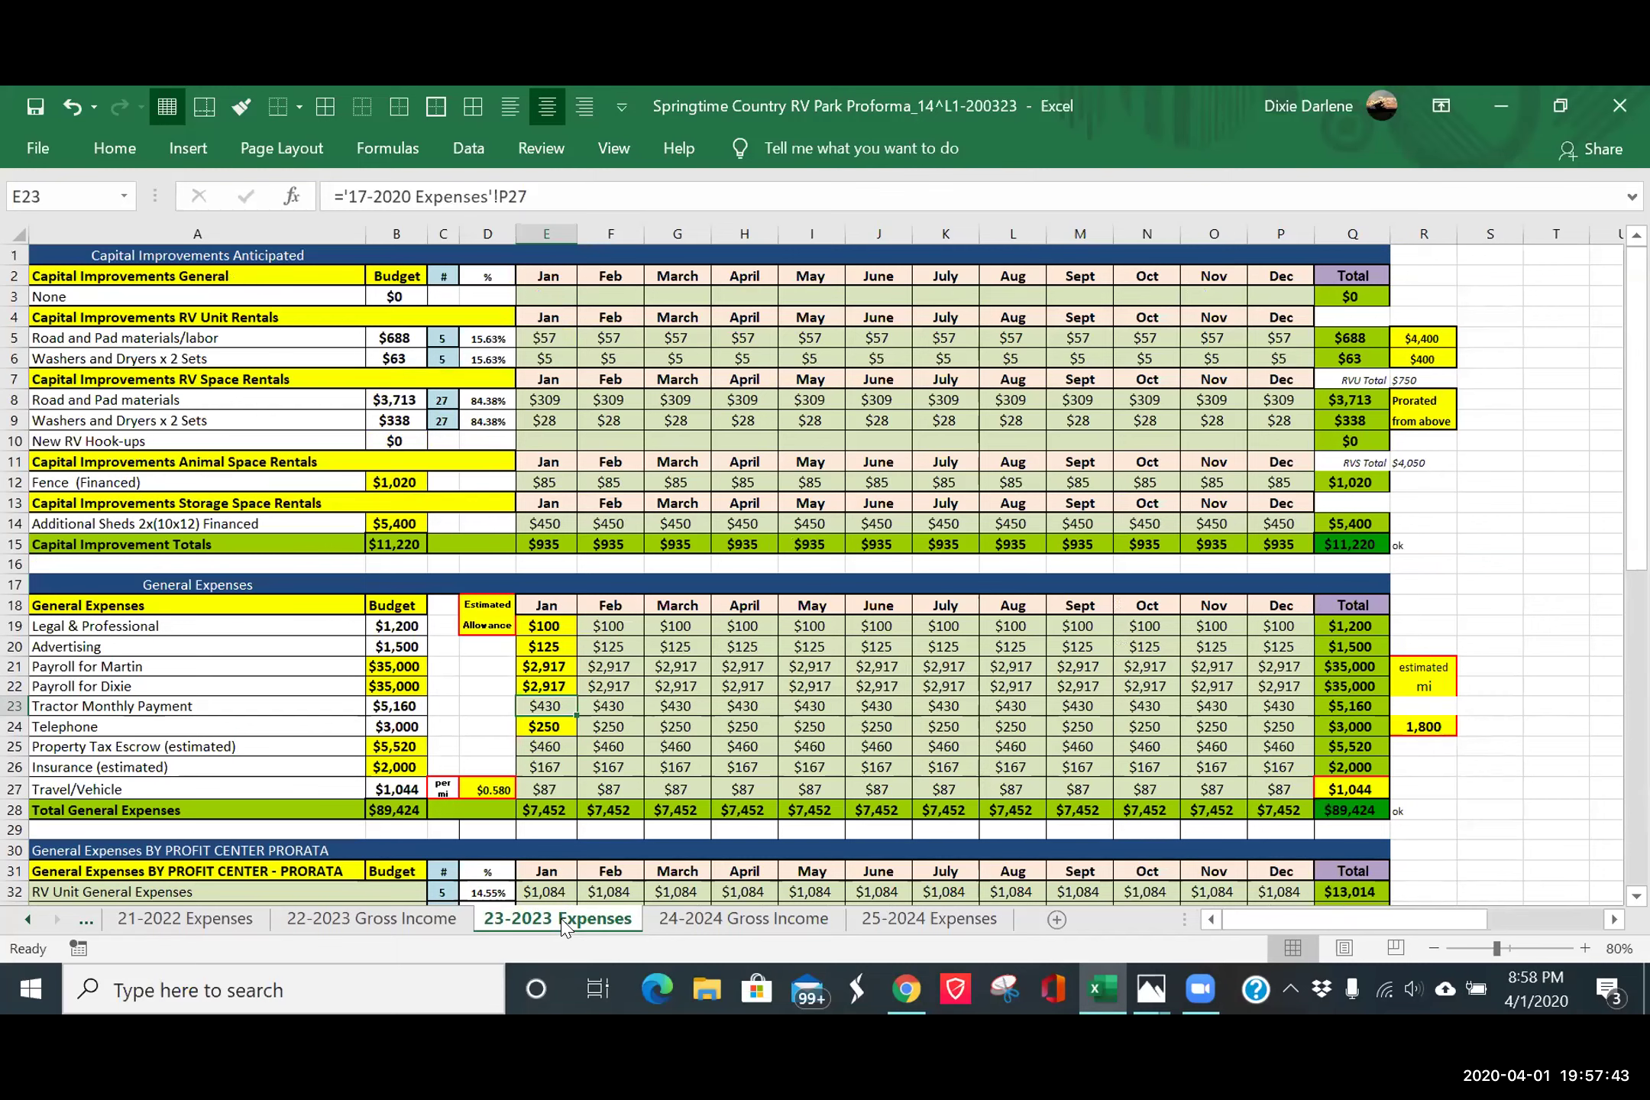
- Try to point the January tractor payment E23 on the 25-2024 Expenses sheet to '23-2020 Expenses'!P27, and undo the change
click(940, 921)
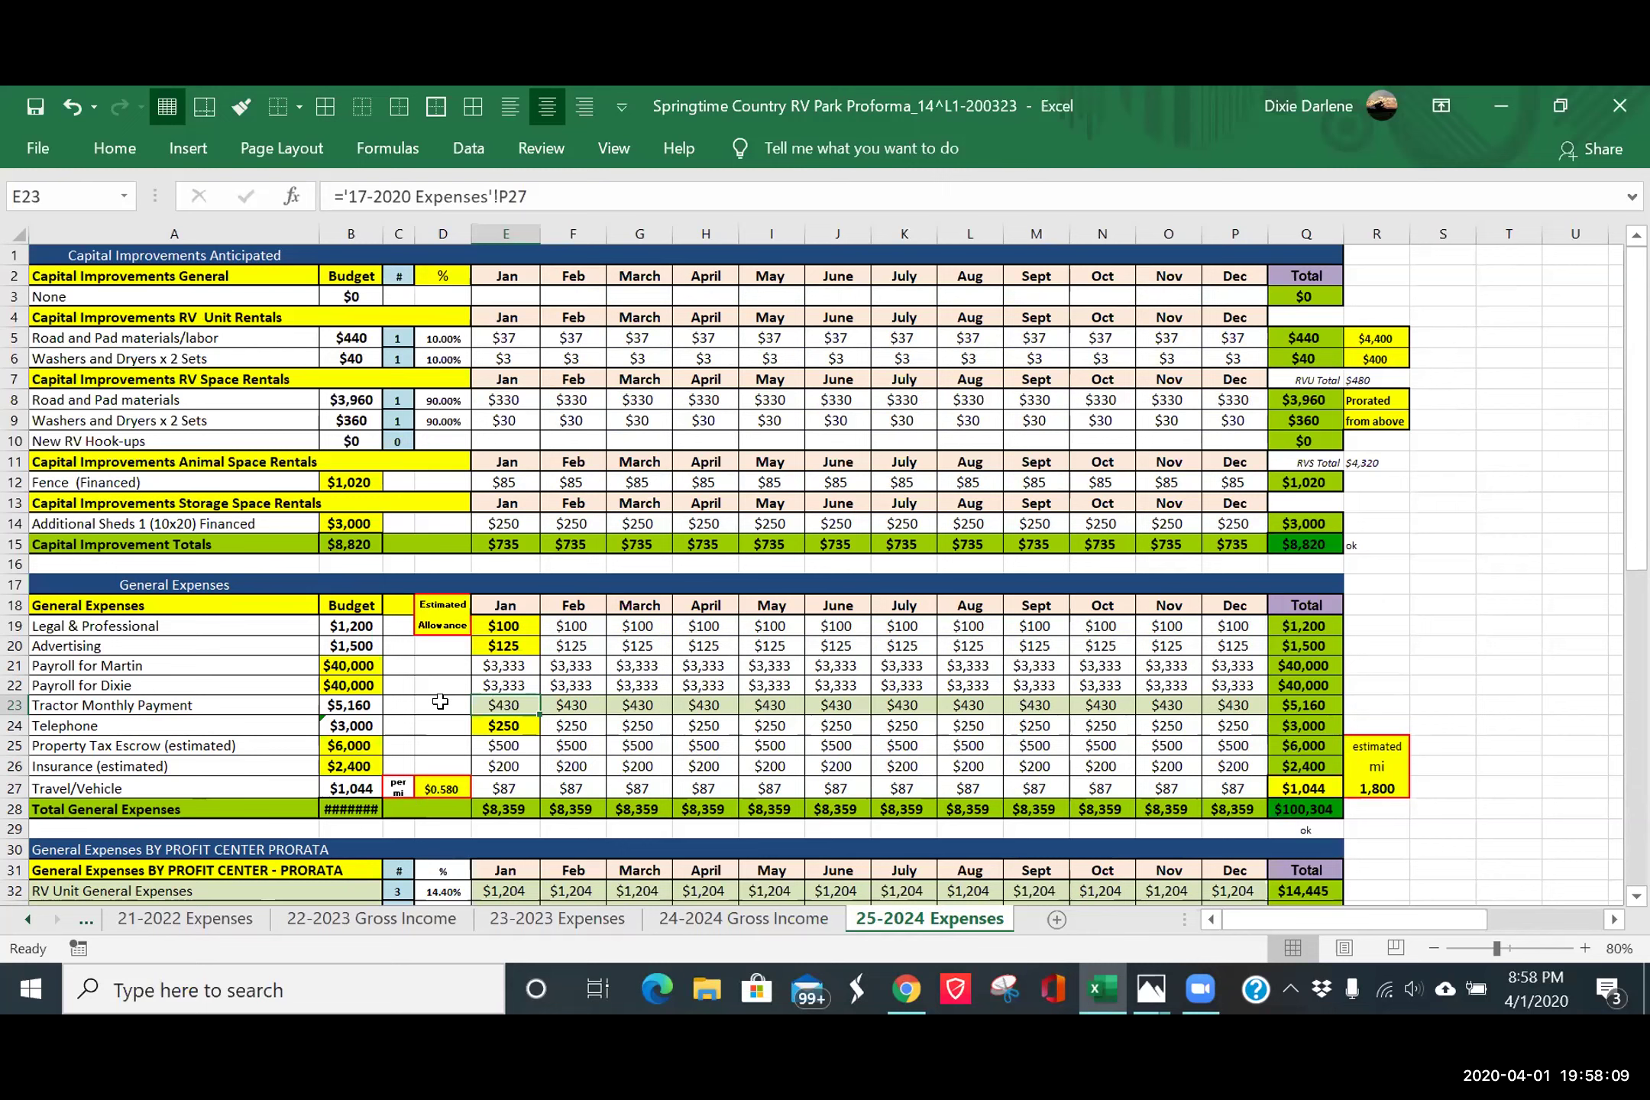
click(362, 196)
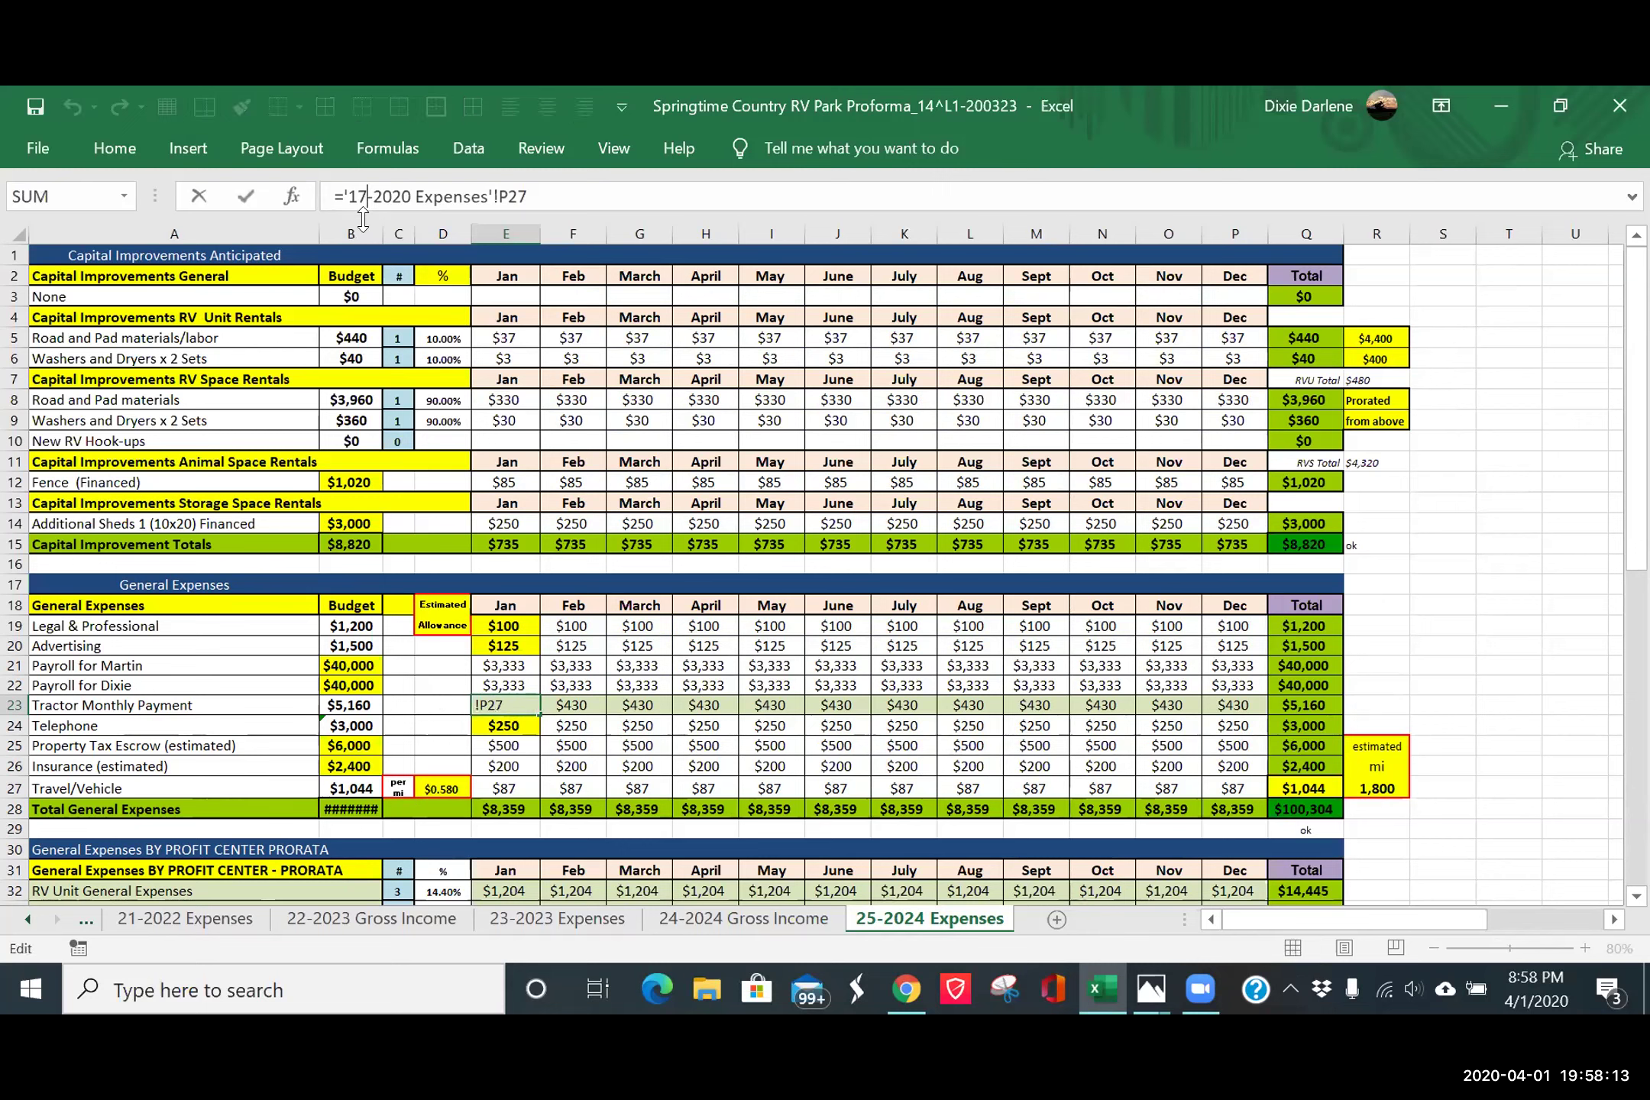
key(BackSpace)
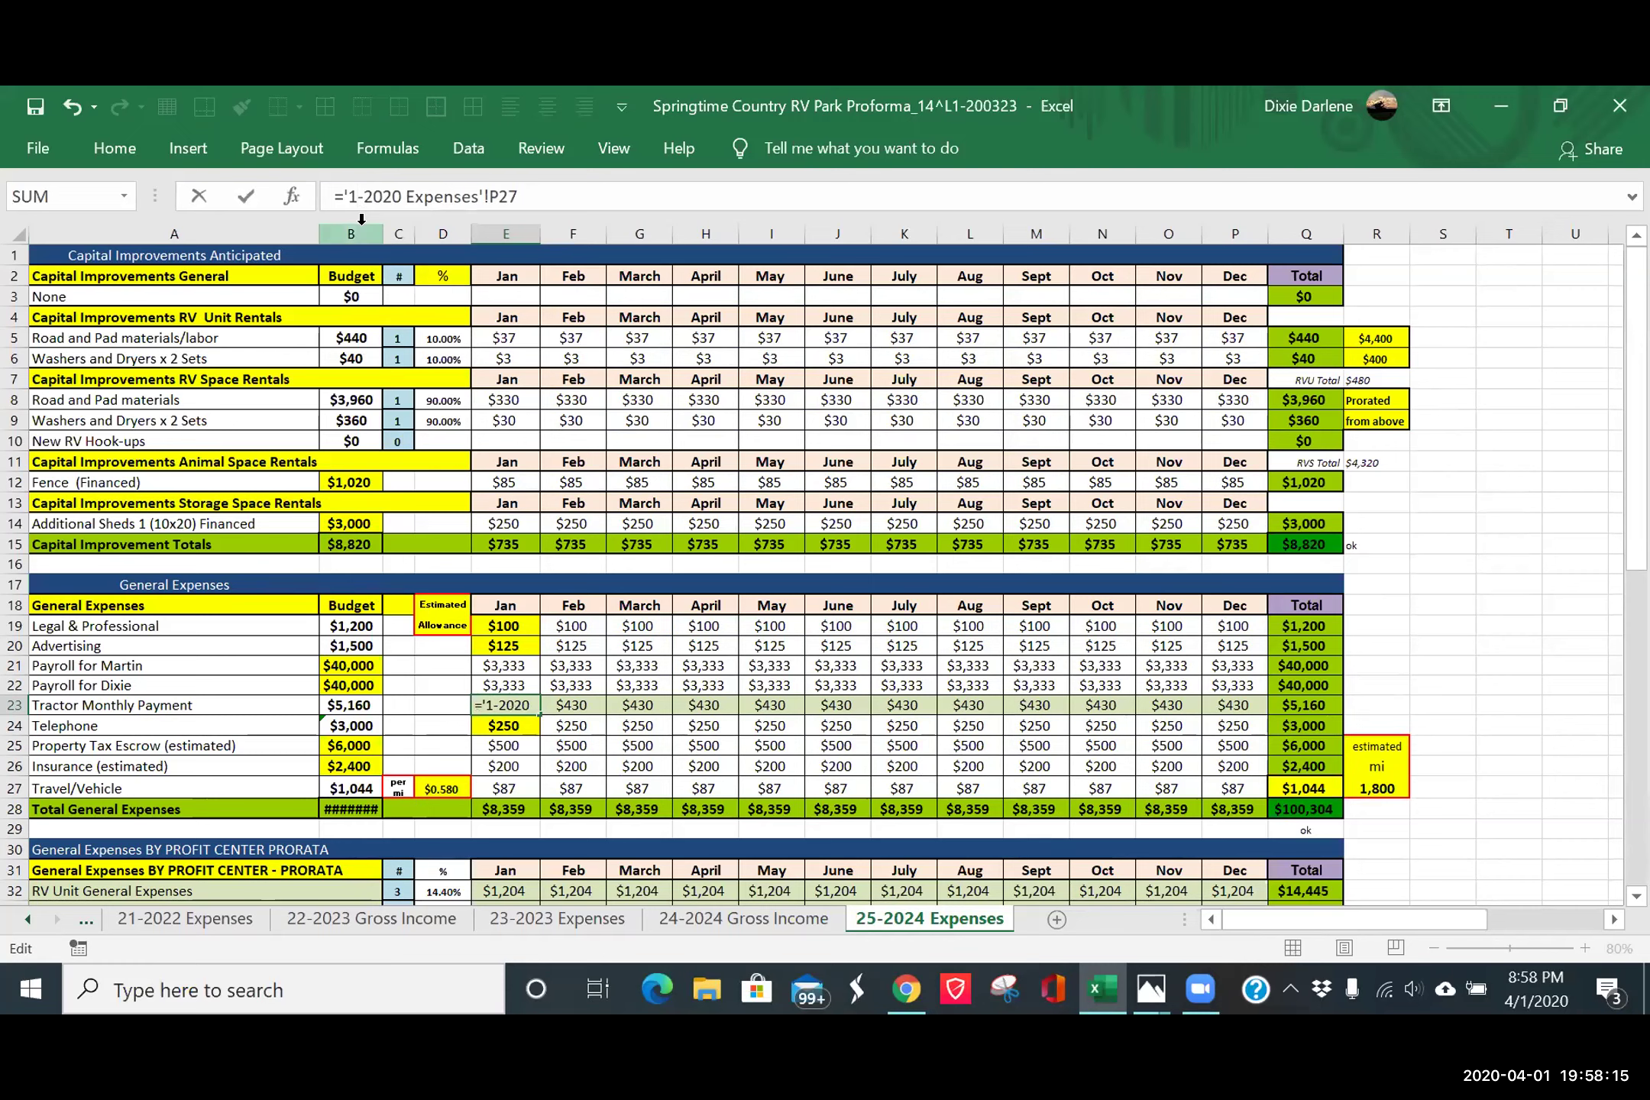
key(BackSpace)
text(23)
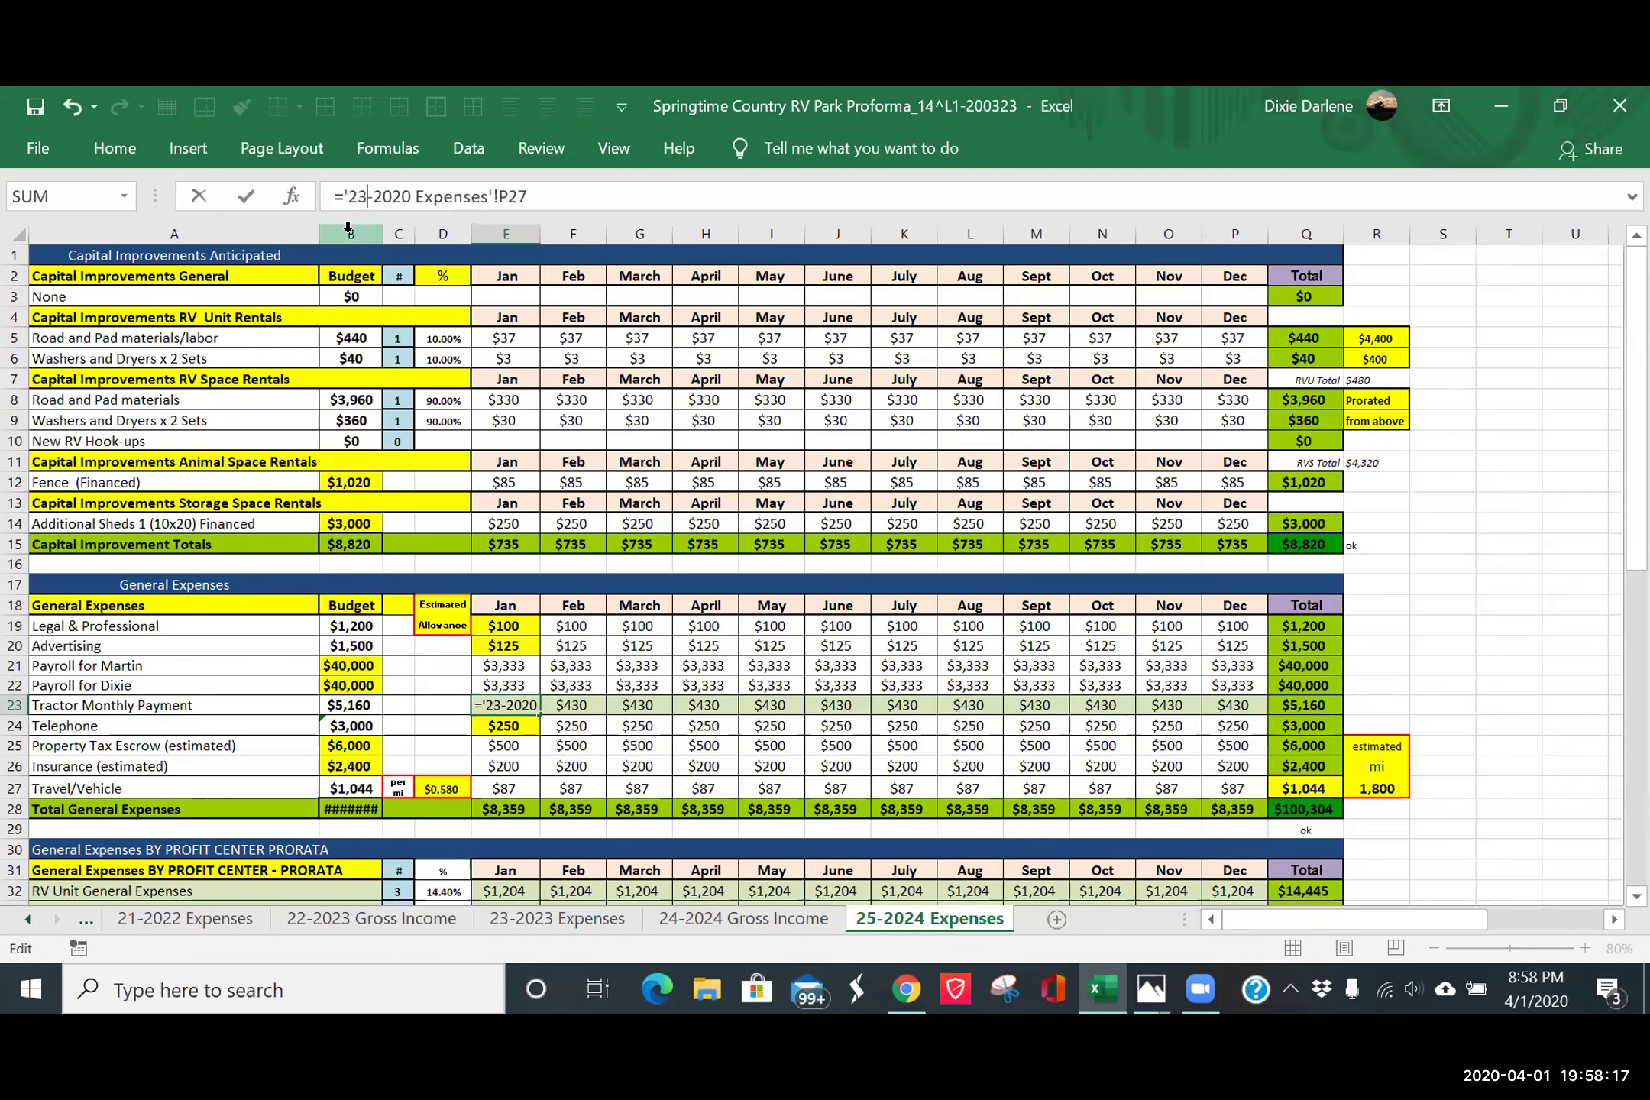
key(Return)
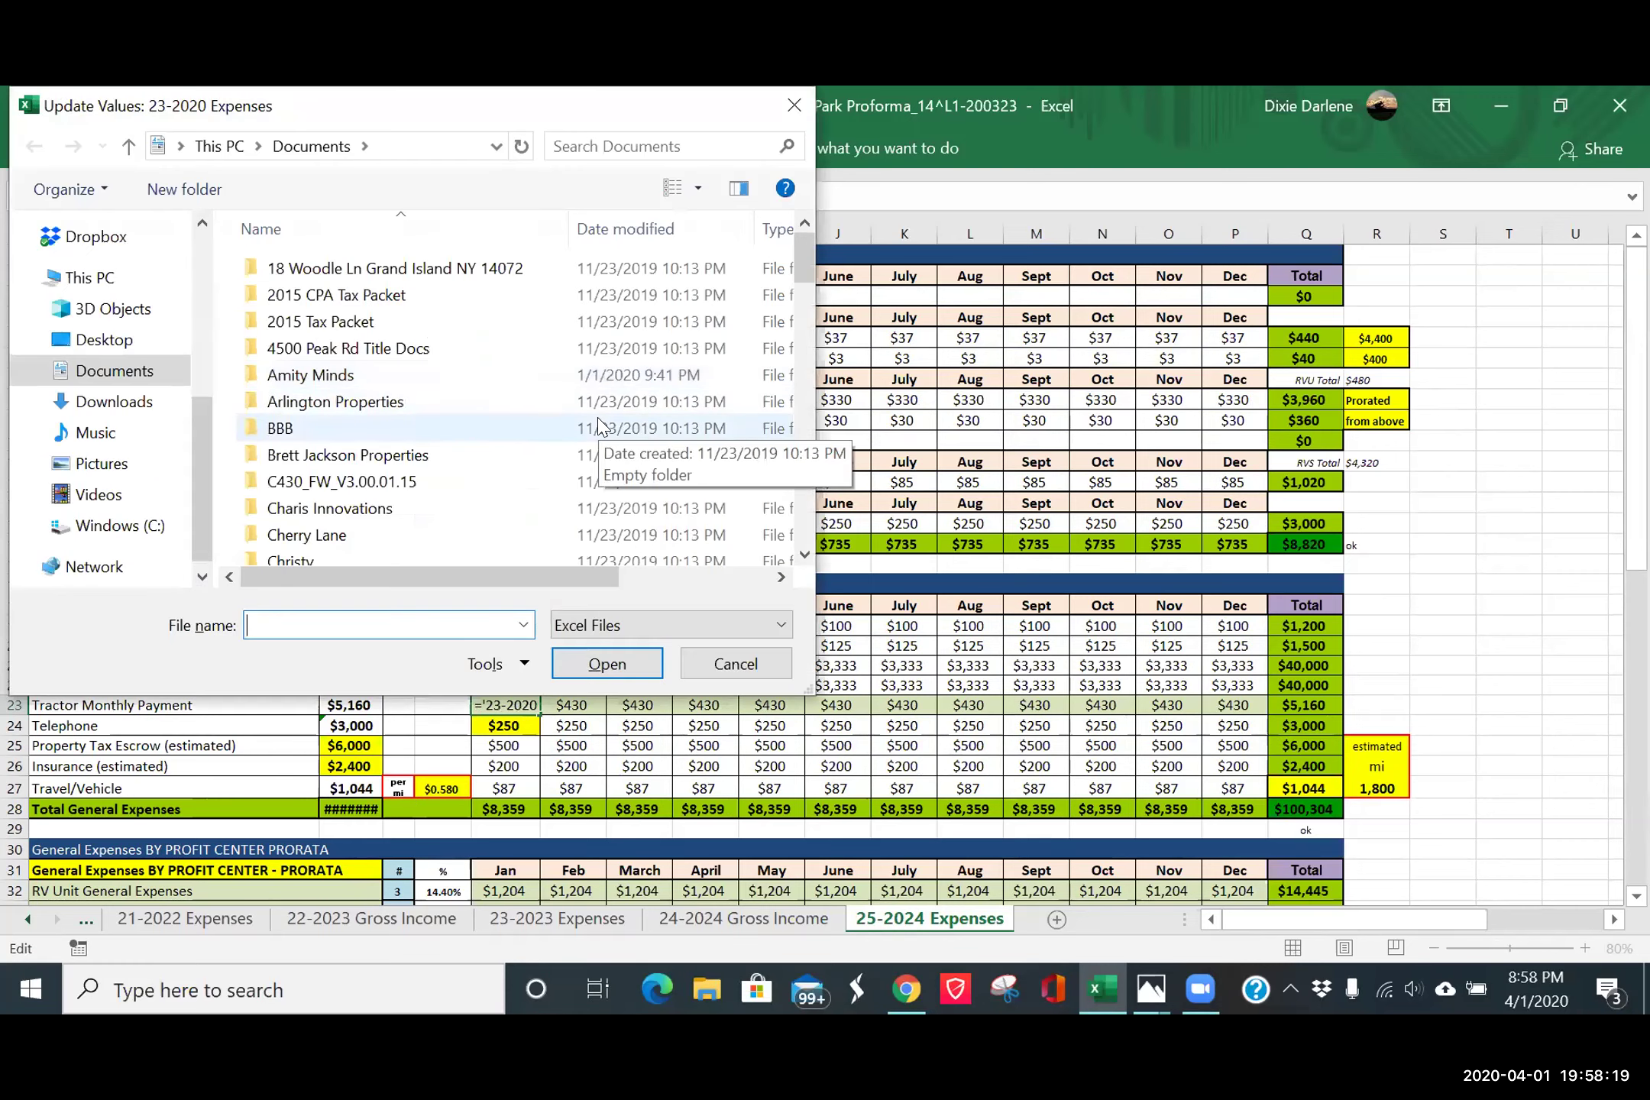
click(735, 664)
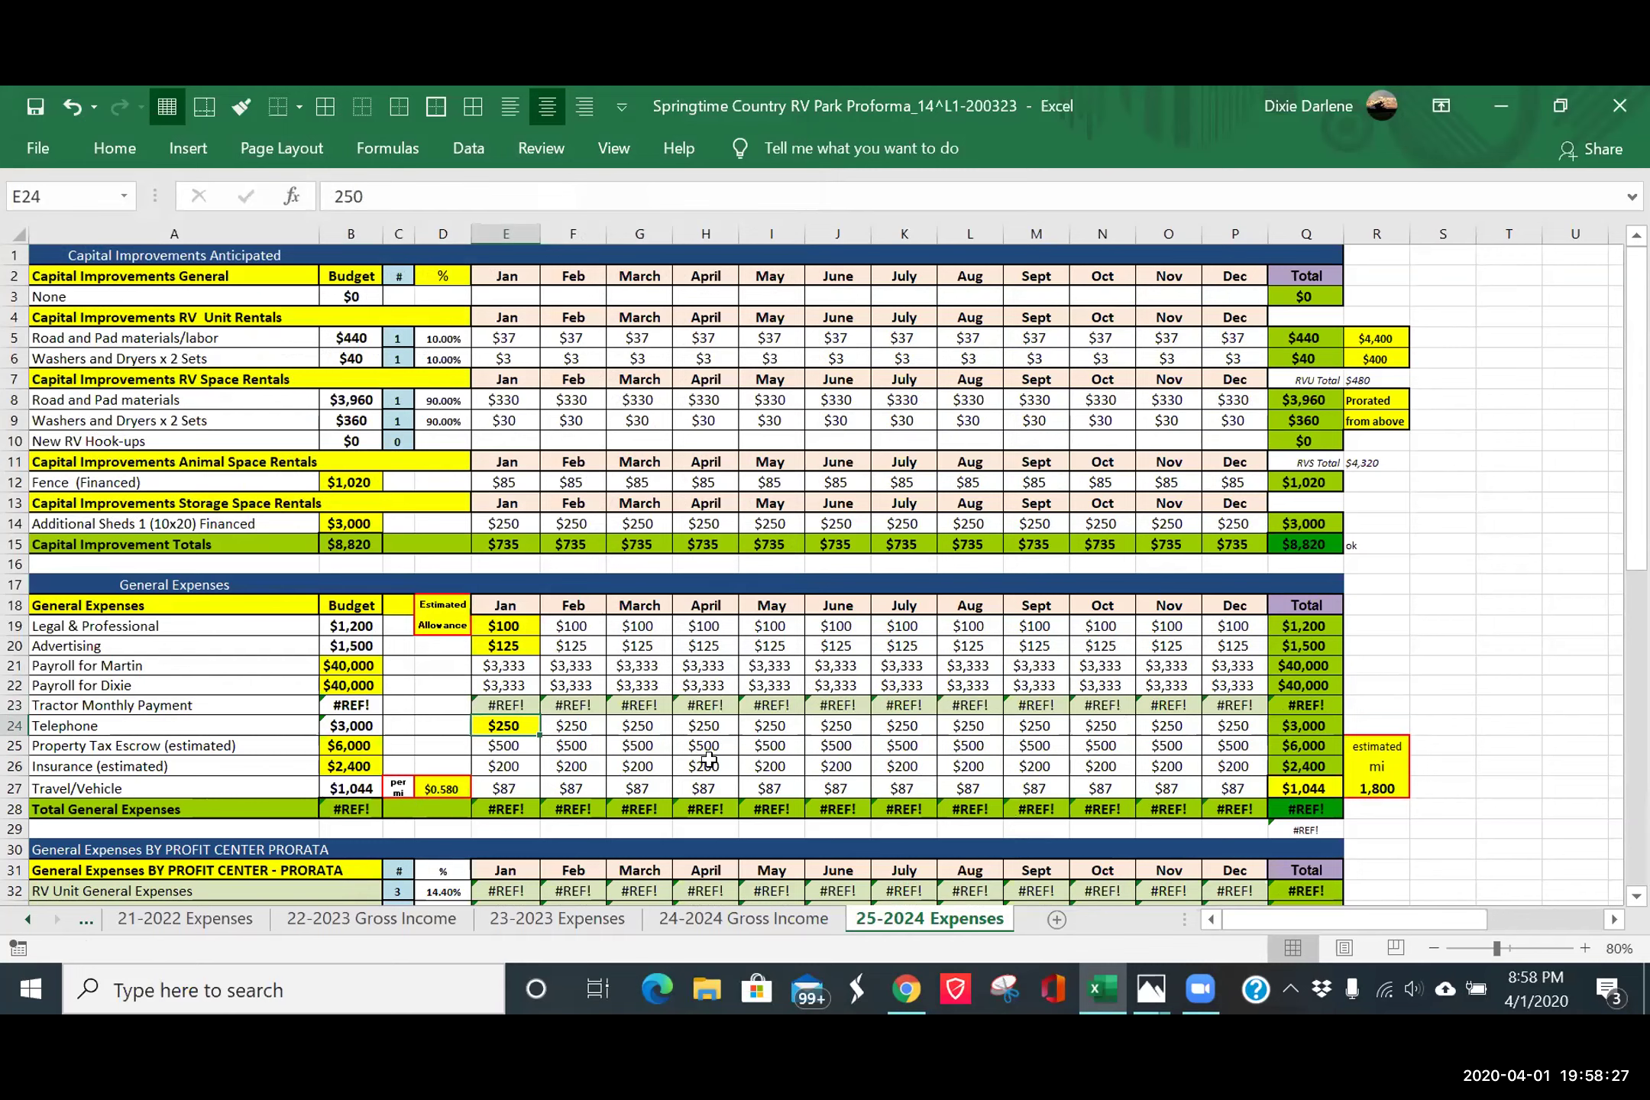
key(ctrl+z)
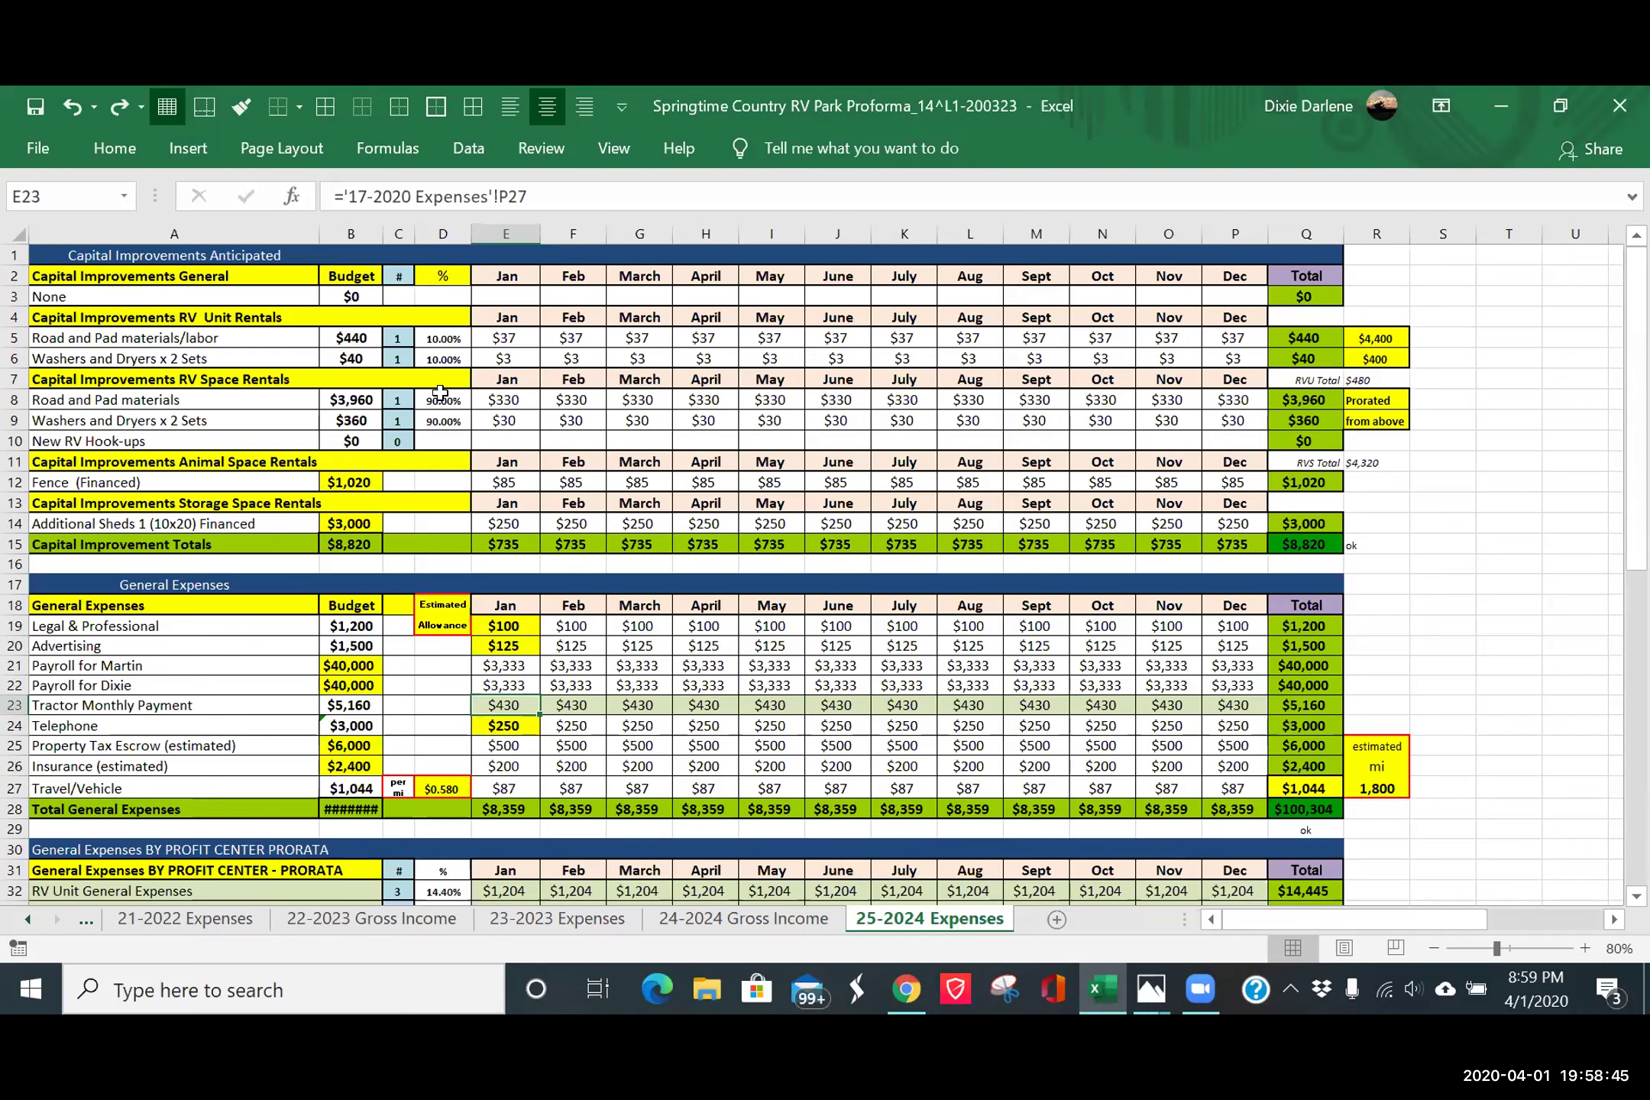
- Try again to replace sheet prefix 17 with 23 in the E23 tractor payment formula, and undo the edit
click(366, 192)
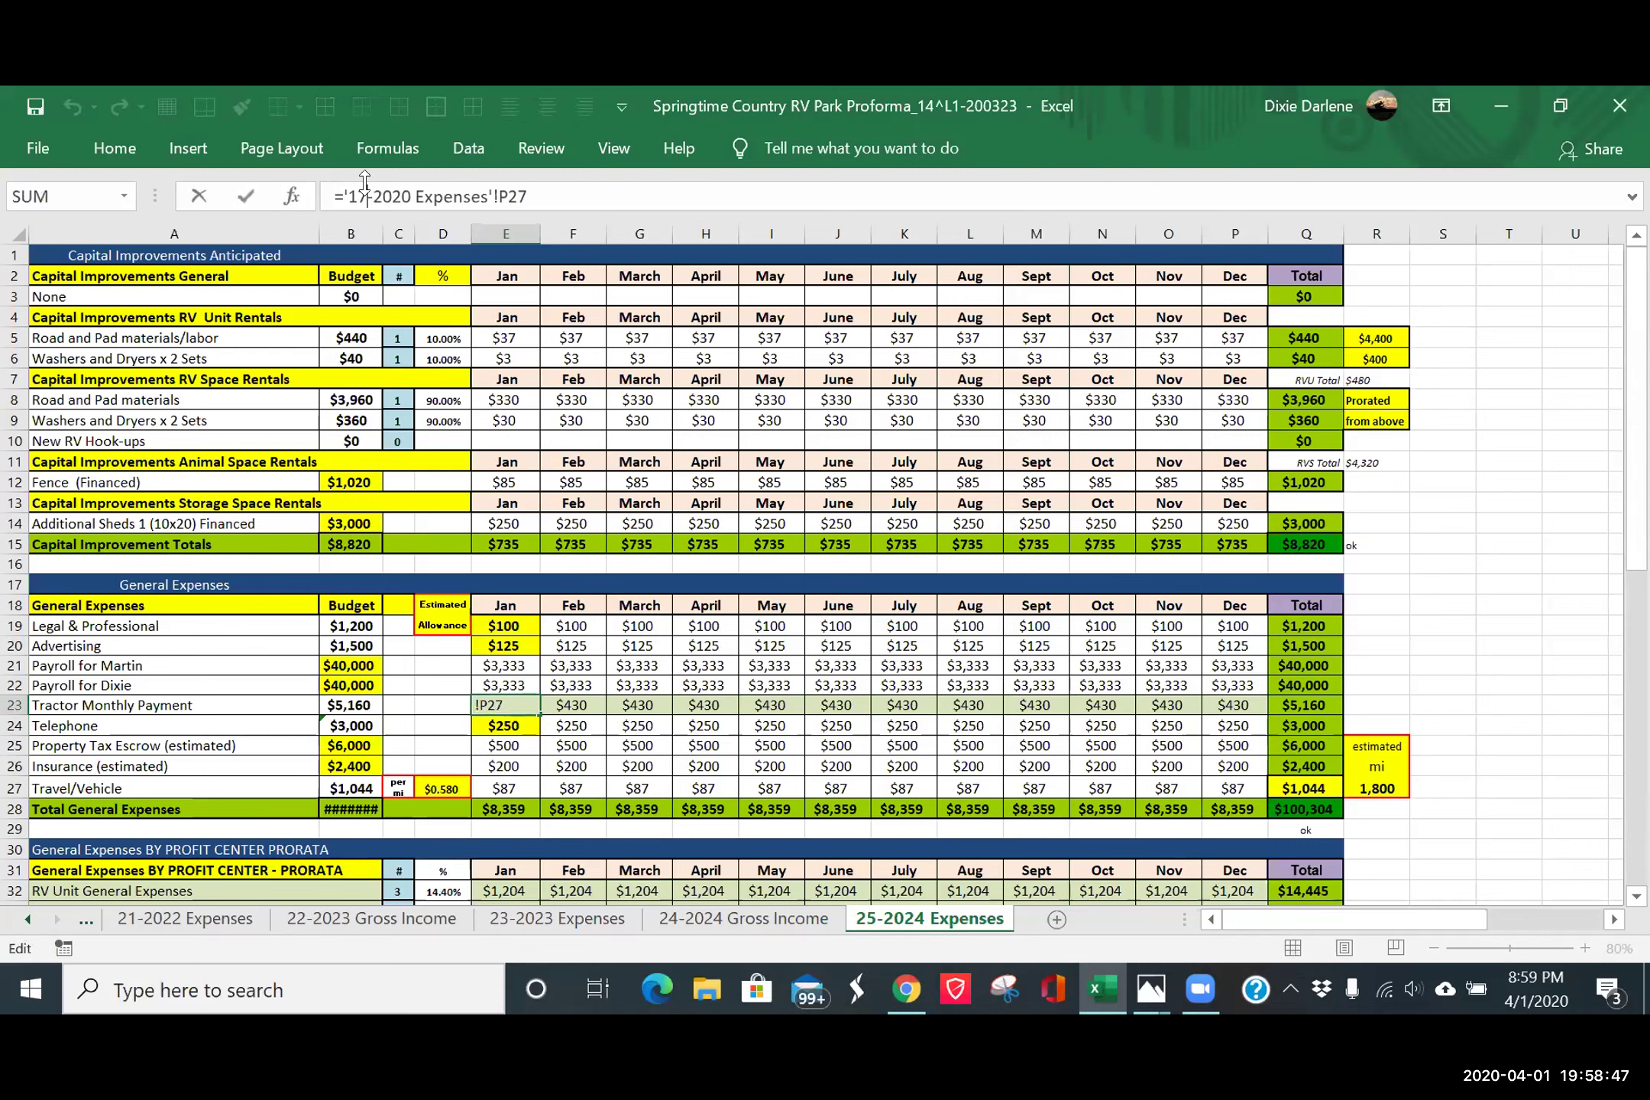
key(BackSpace)
key(BackSpace)
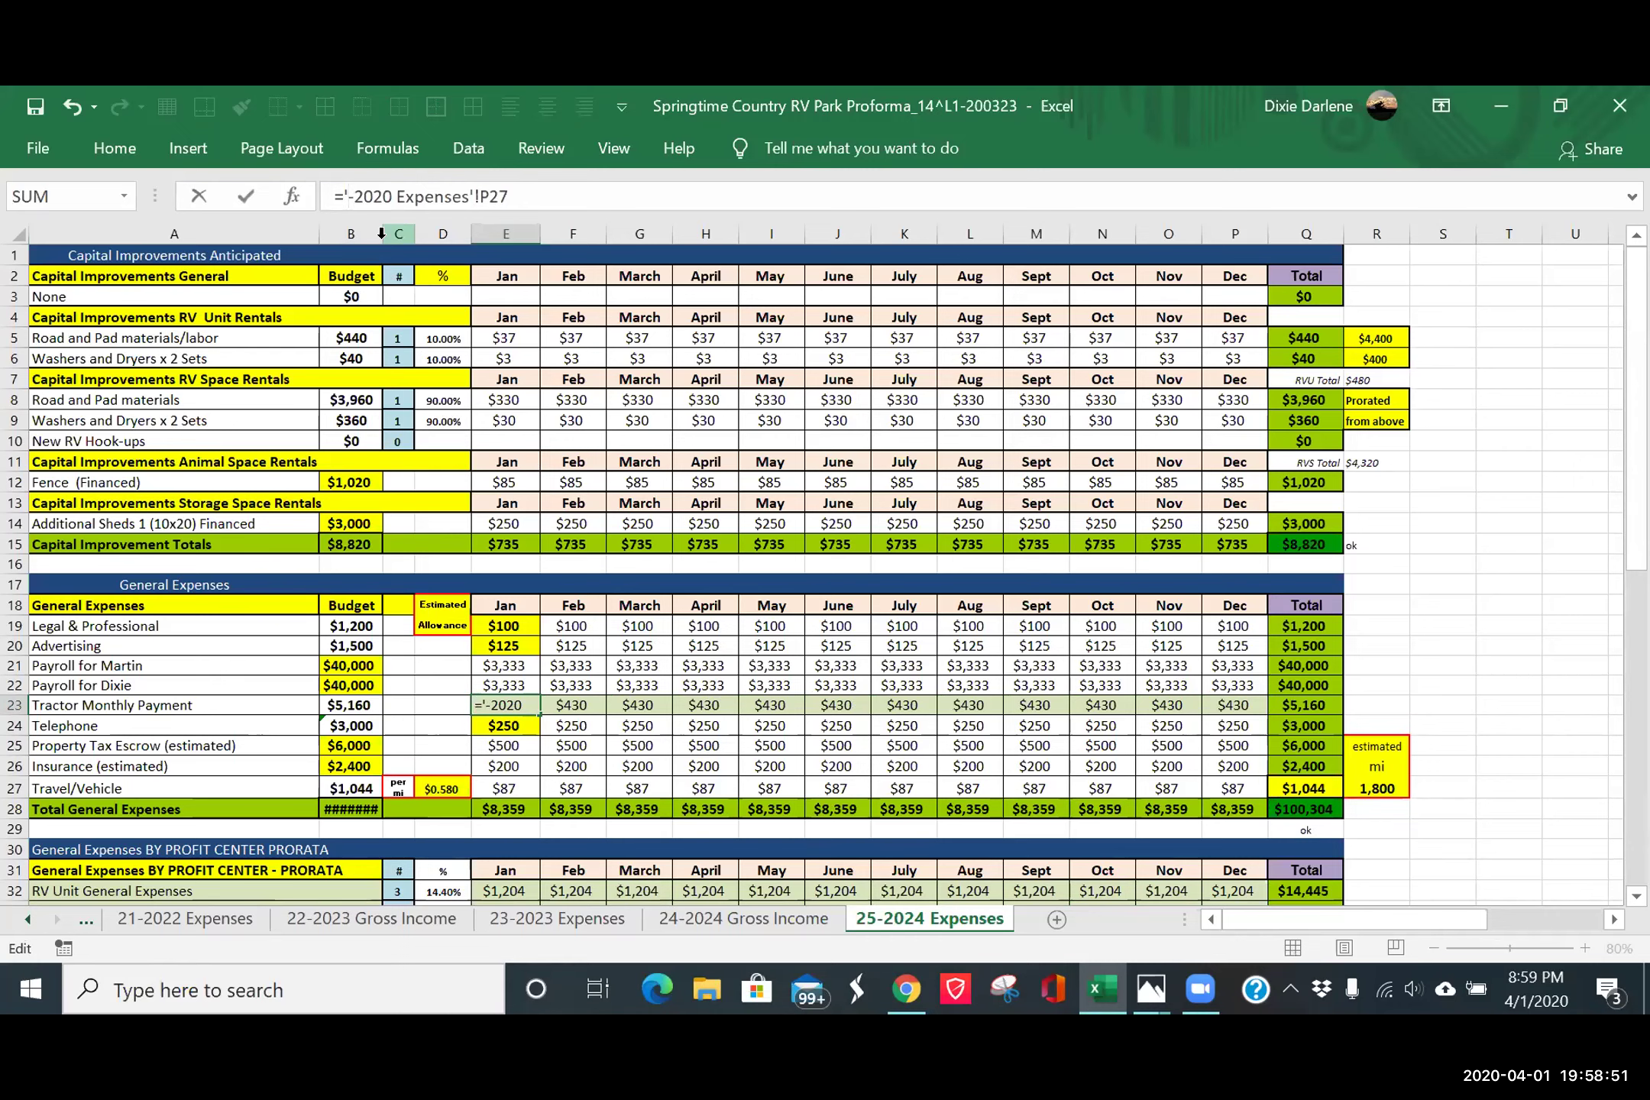
text(23)
key(Return)
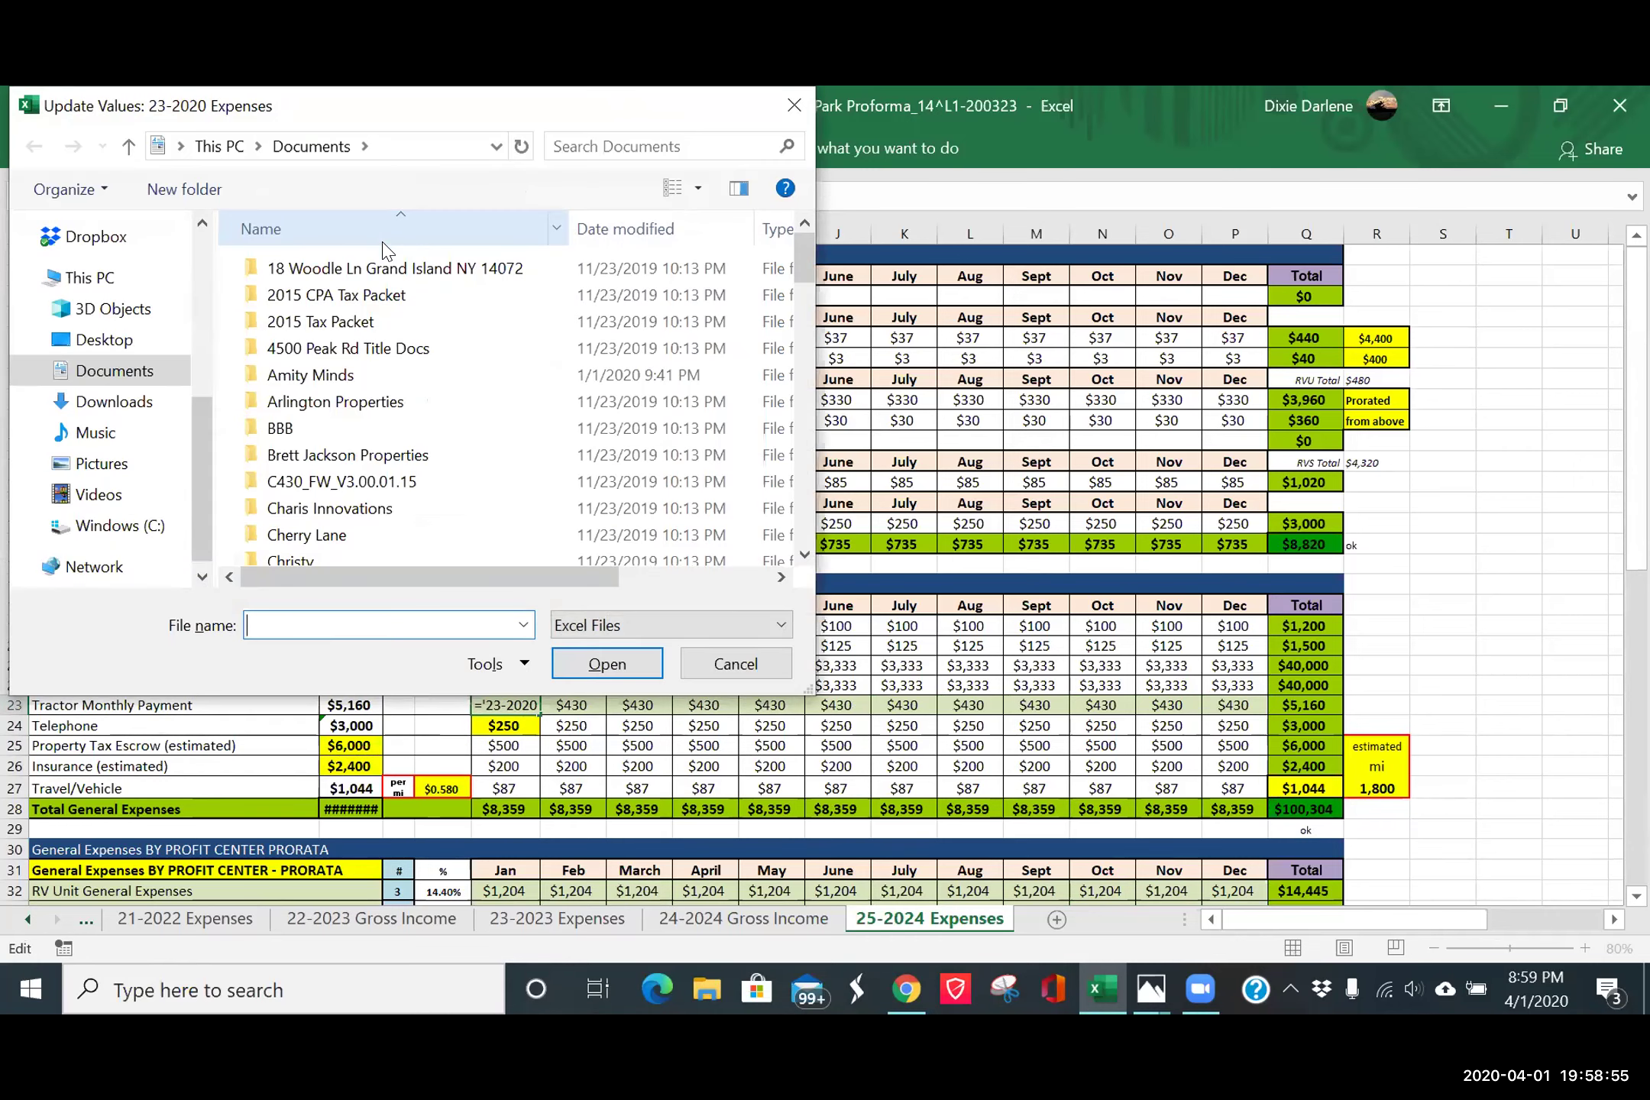
click(736, 664)
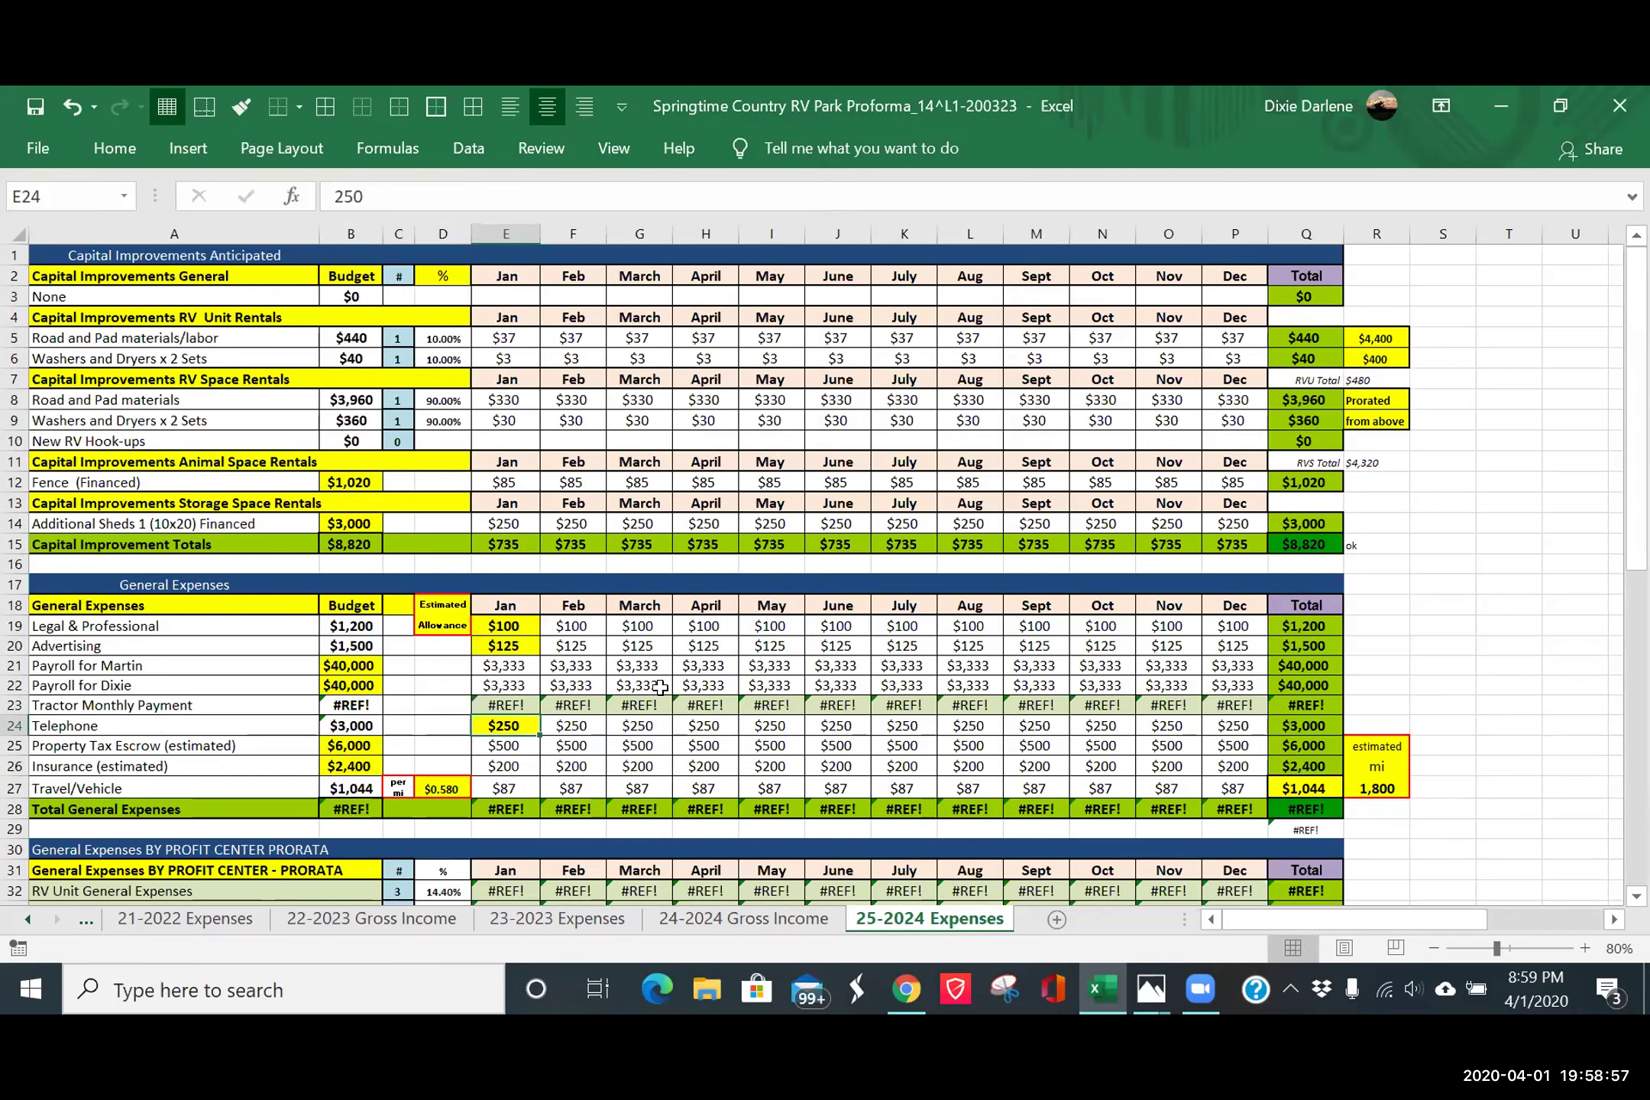
click(86, 114)
click(91, 124)
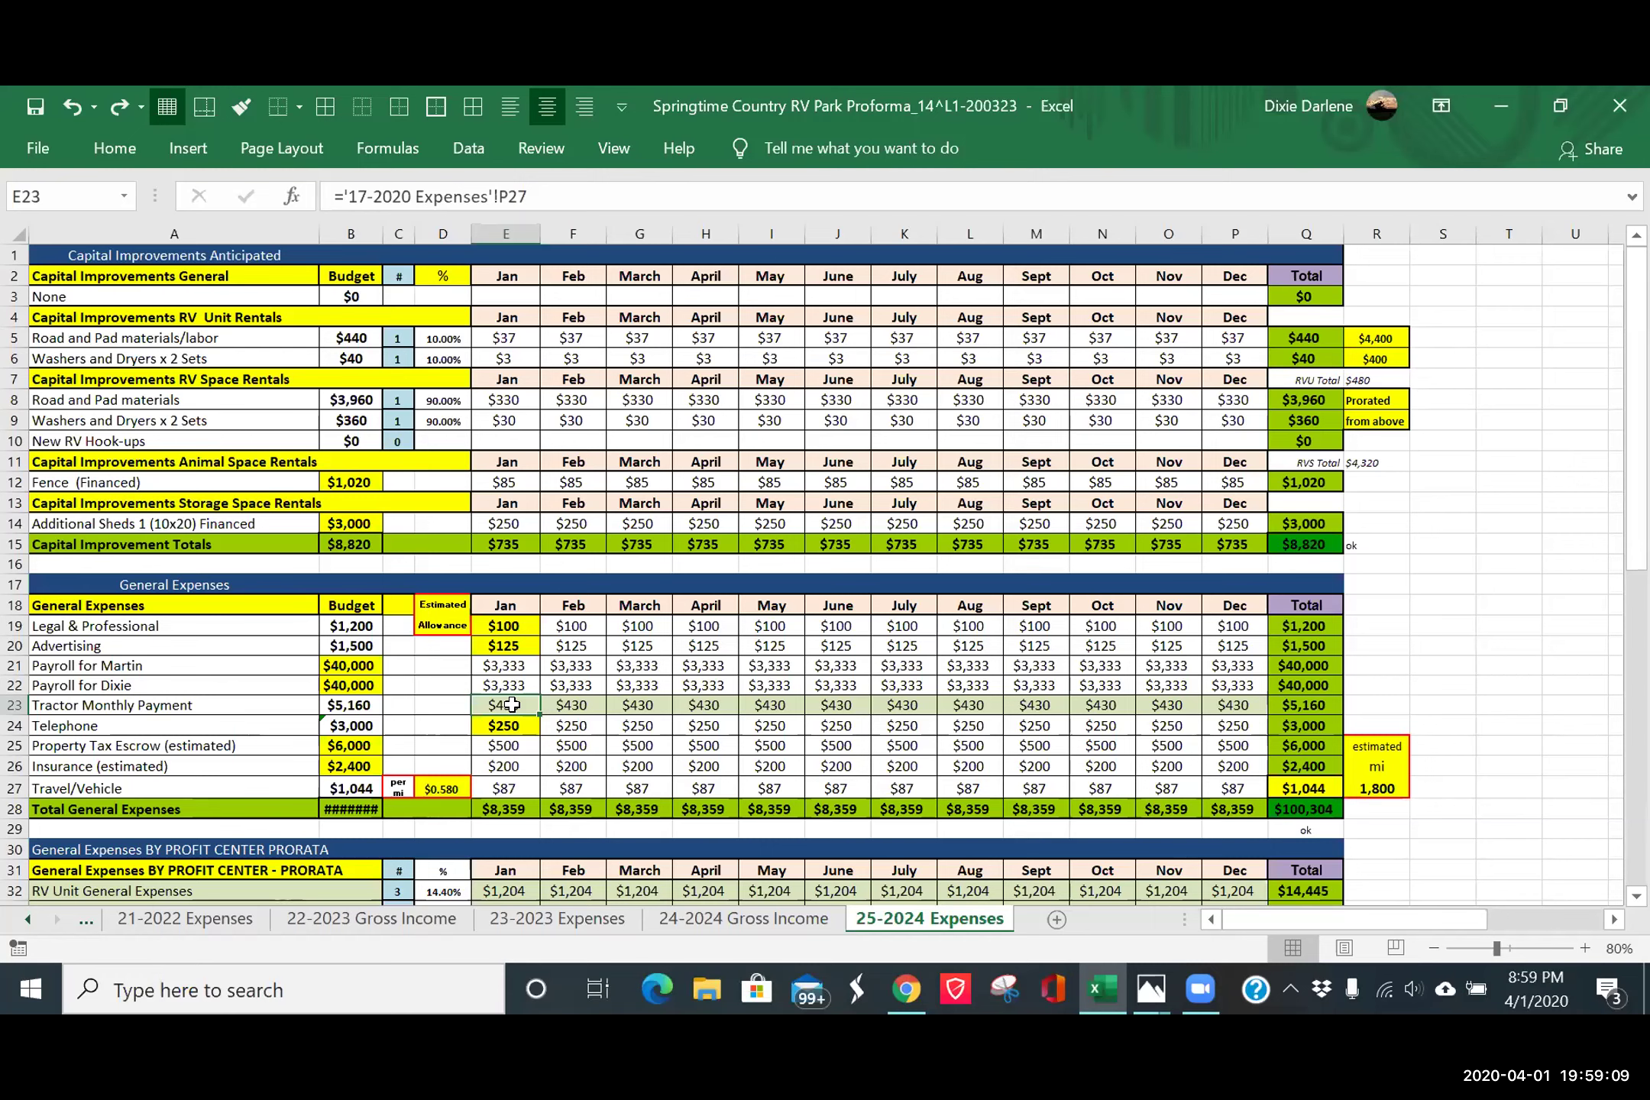
- Change the January tractor payment formula in E23 on the 25-2024 Expenses sheet to ='23-2023 Expenses'!P27
click(364, 196)
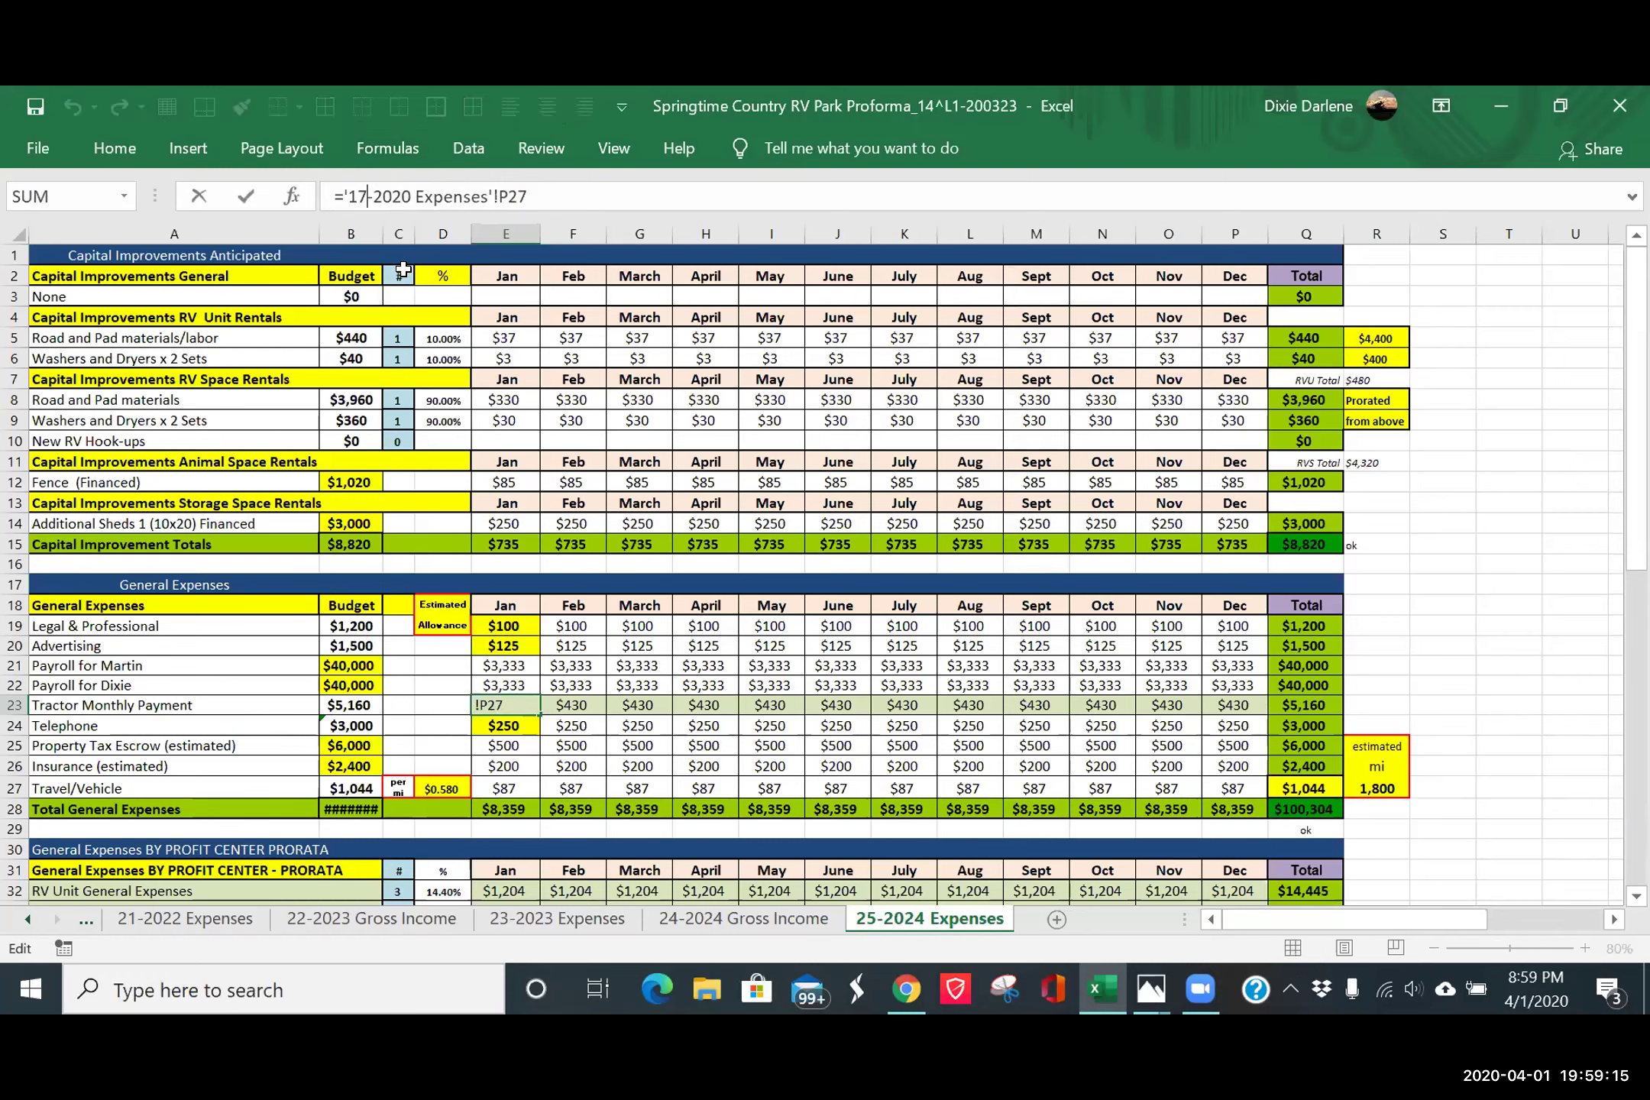
key(BackSpace)
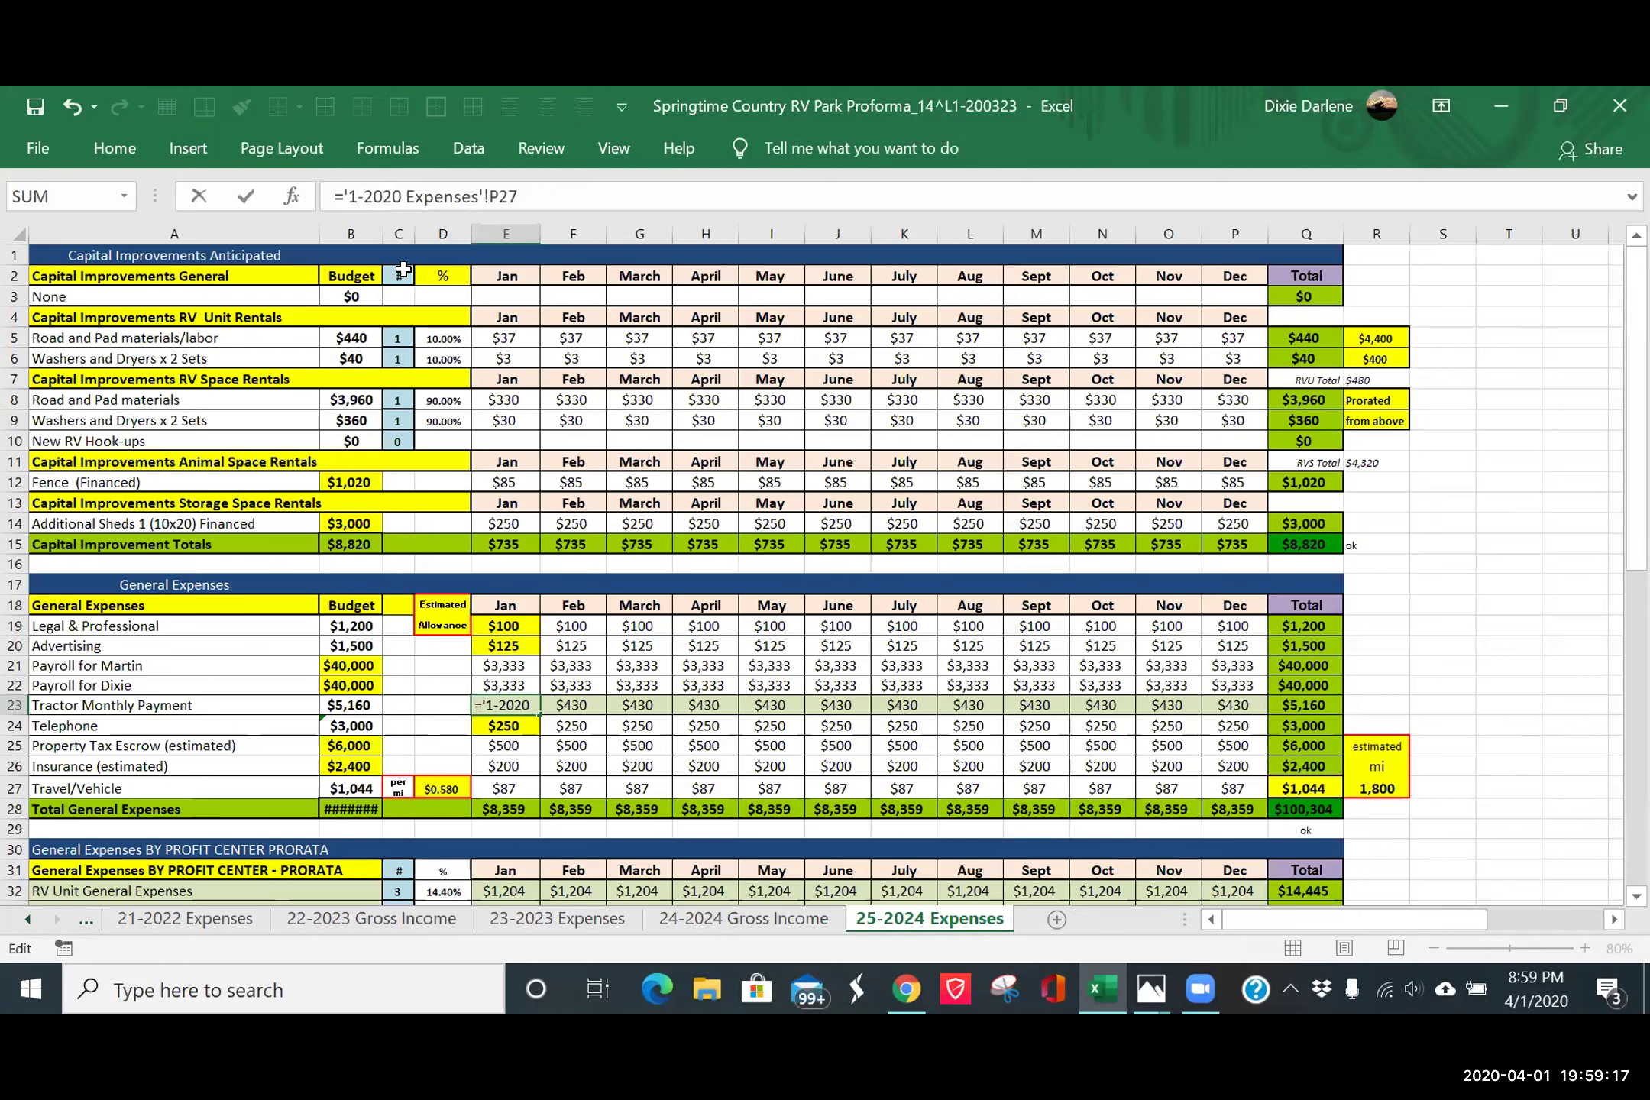
key(BackSpace)
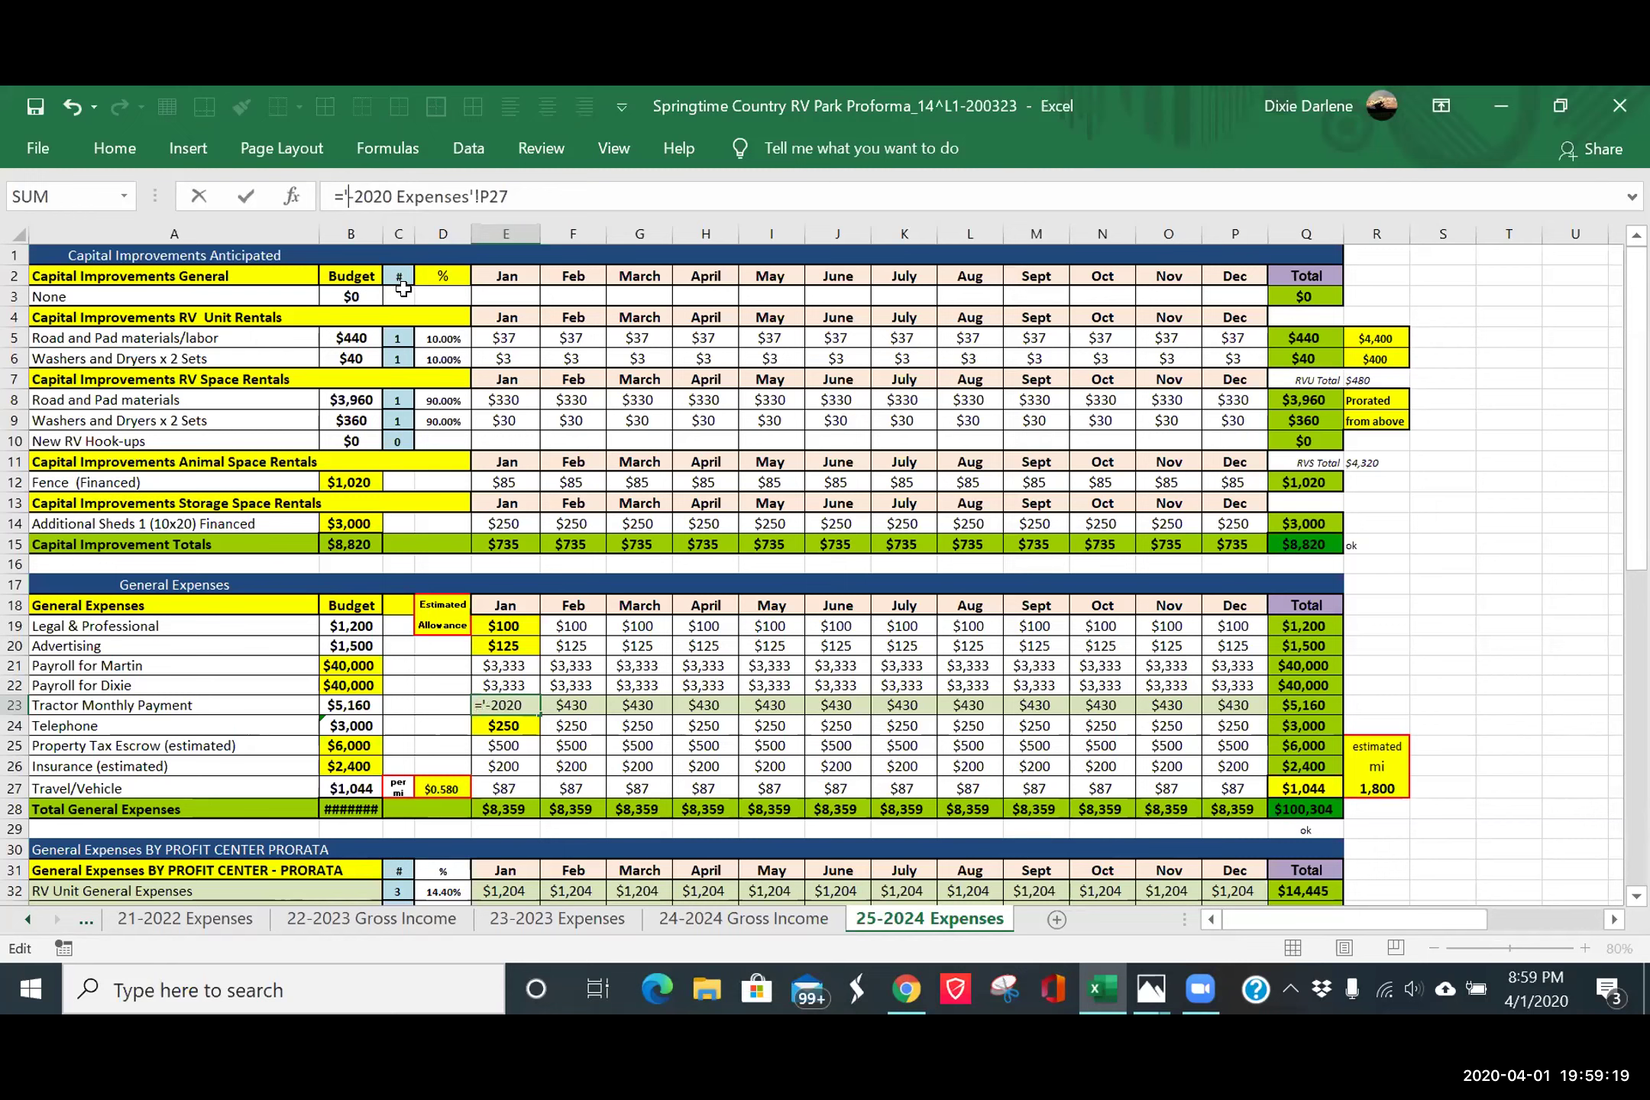
text(23)
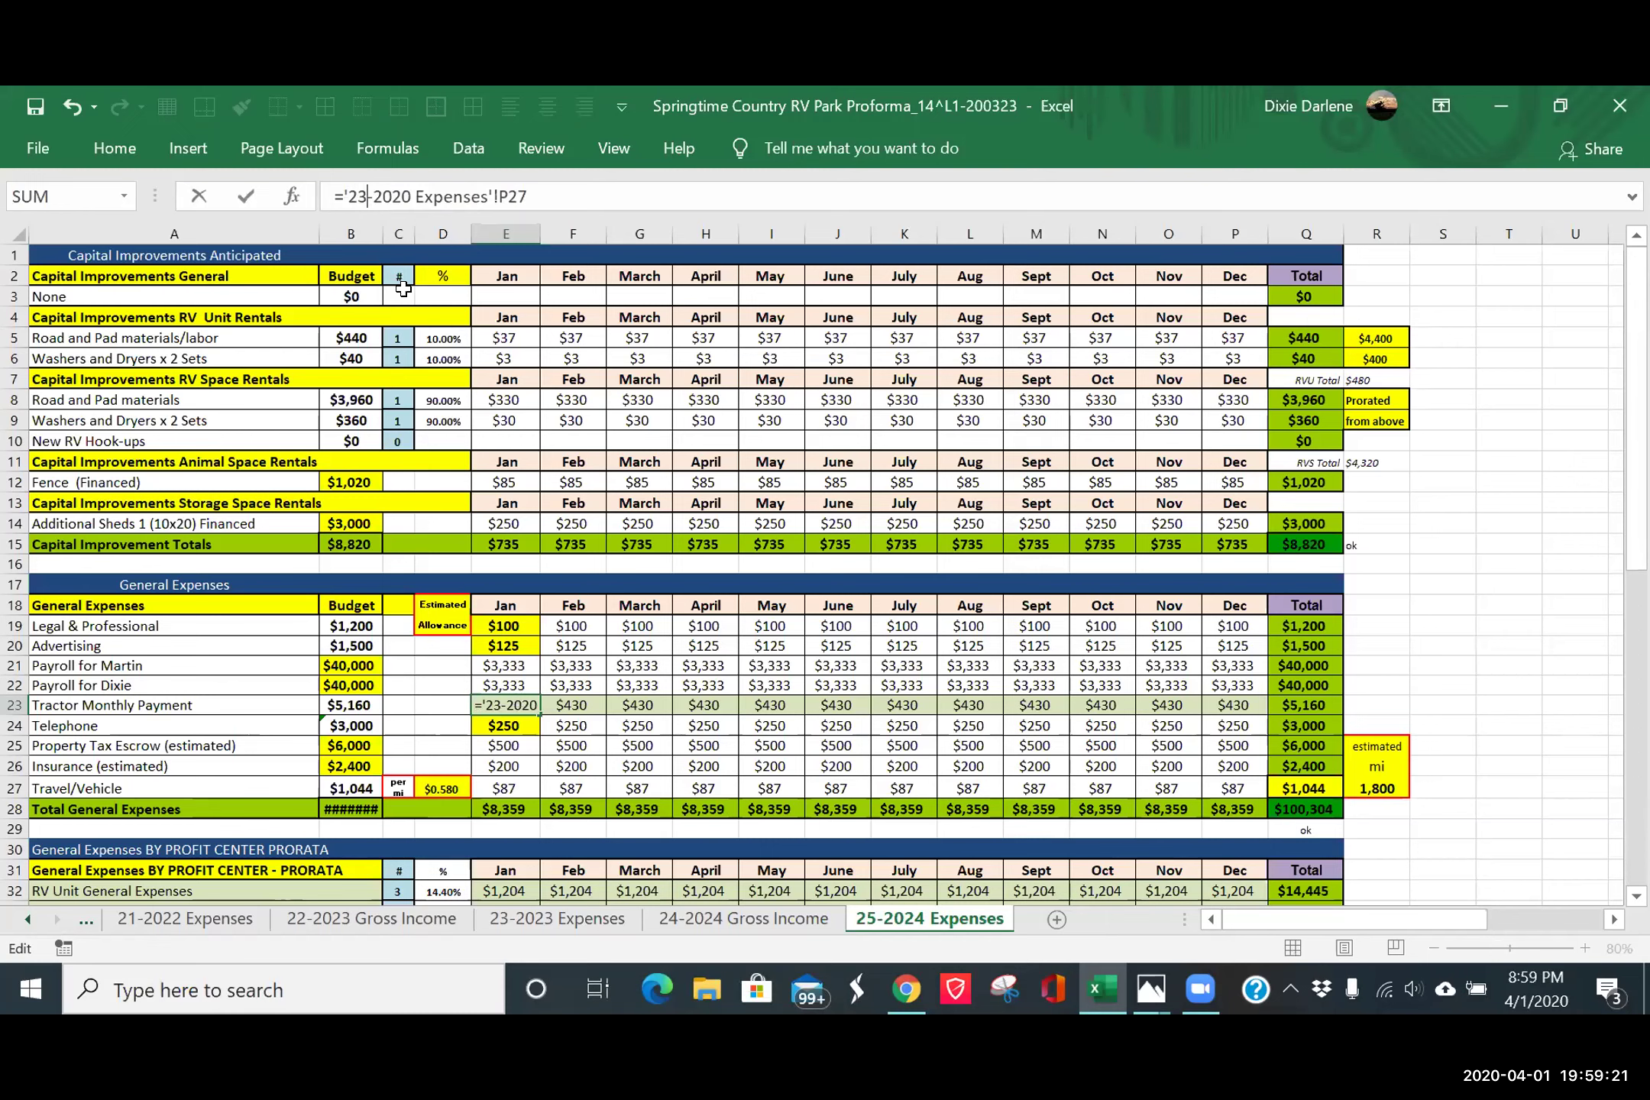
click(412, 196)
key(BackSpace)
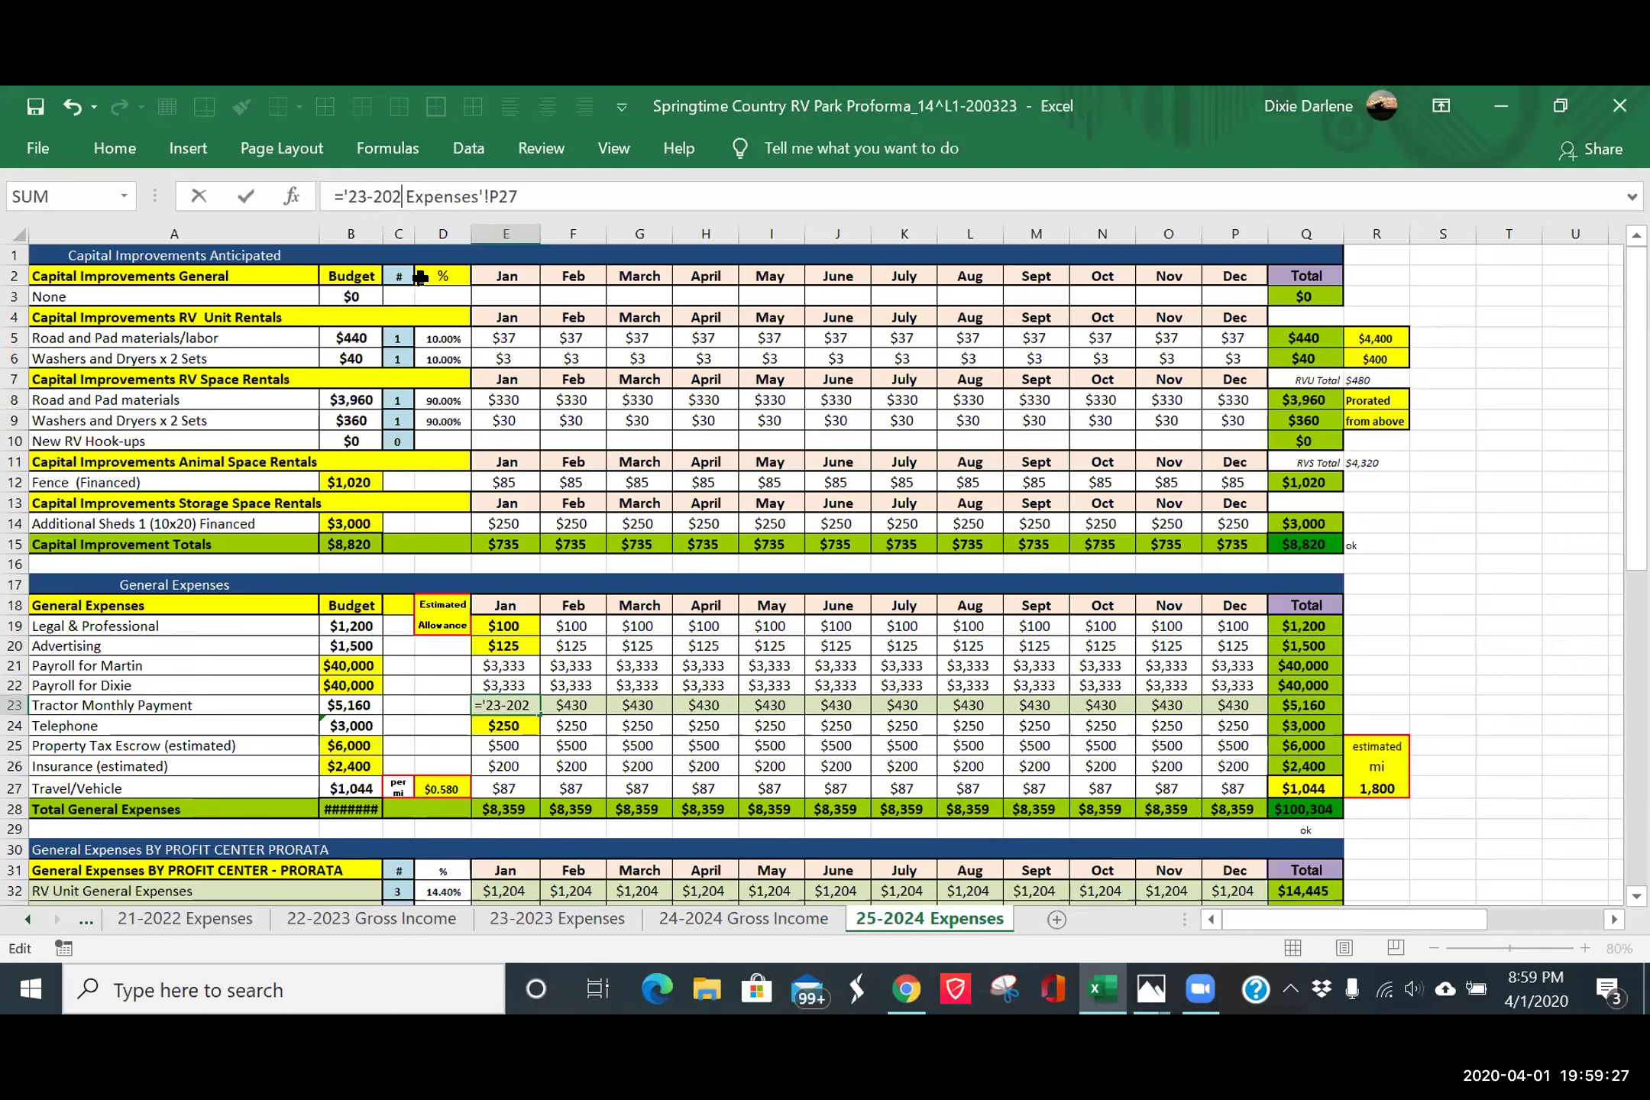
text(3)
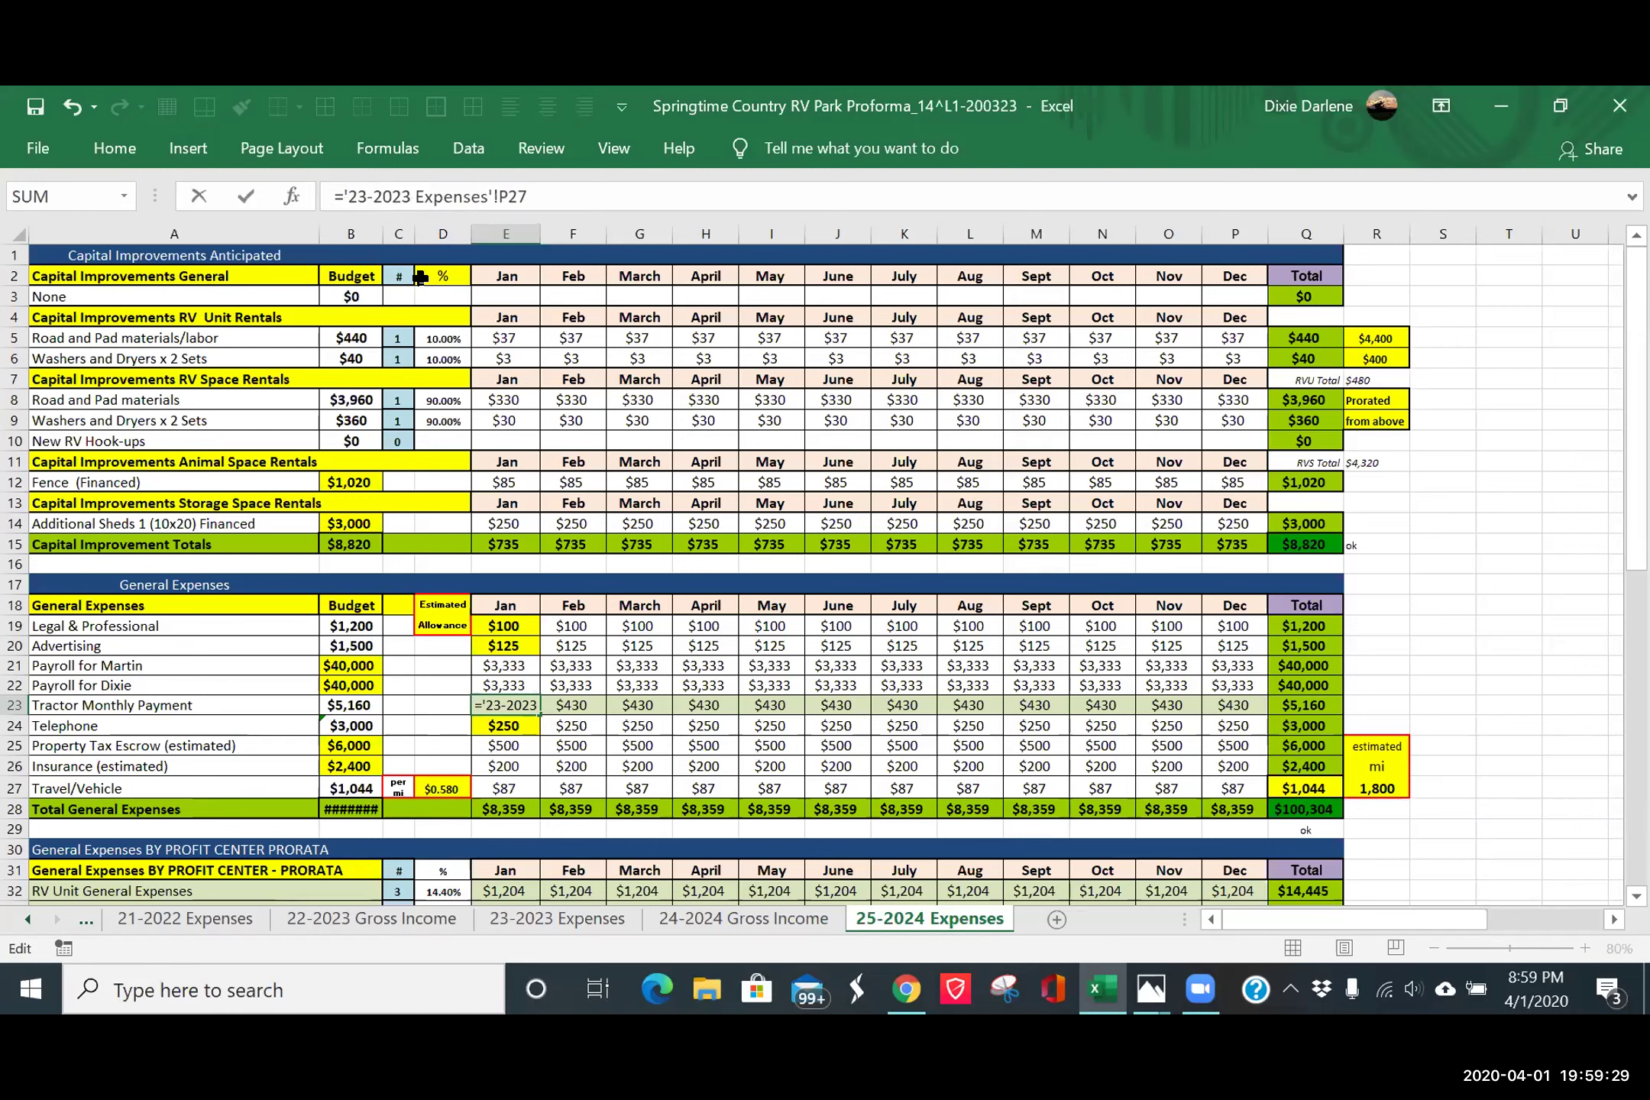
key(Return)
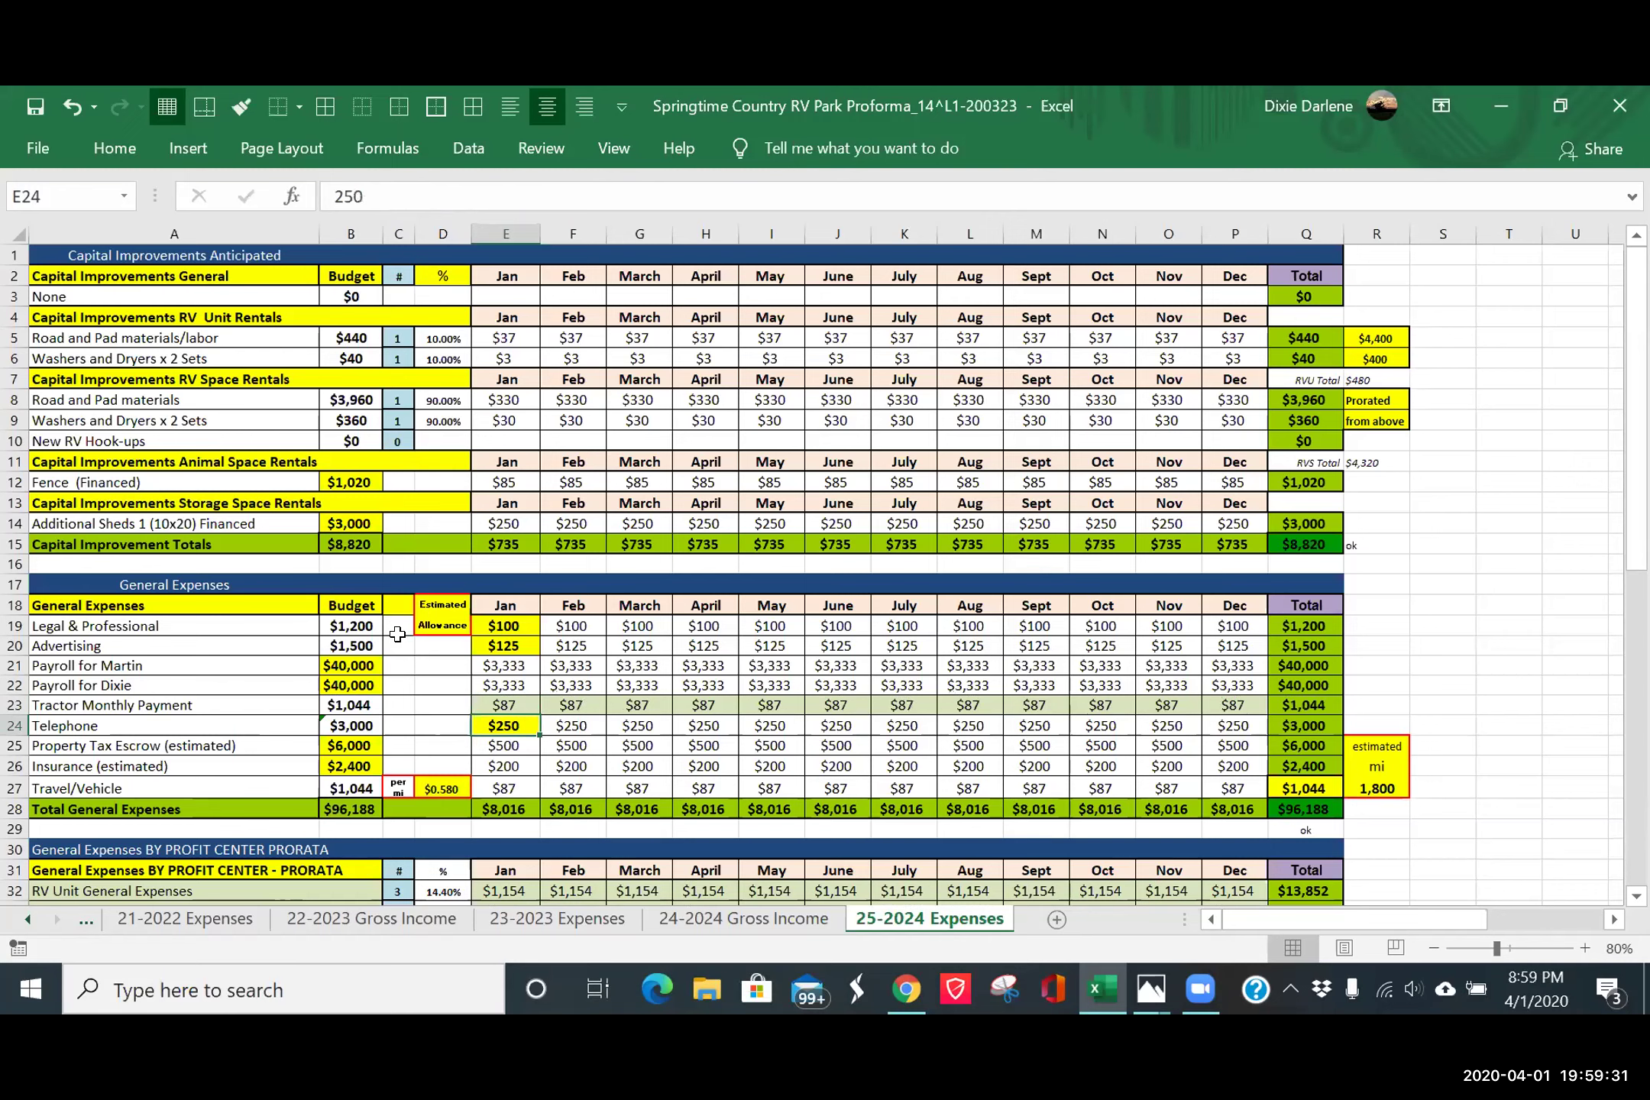
- Link the January tractor payment E23 on the 25-2024 Expenses sheet to the December payment with ='23-2023 Expenses'!P23
click(504, 703)
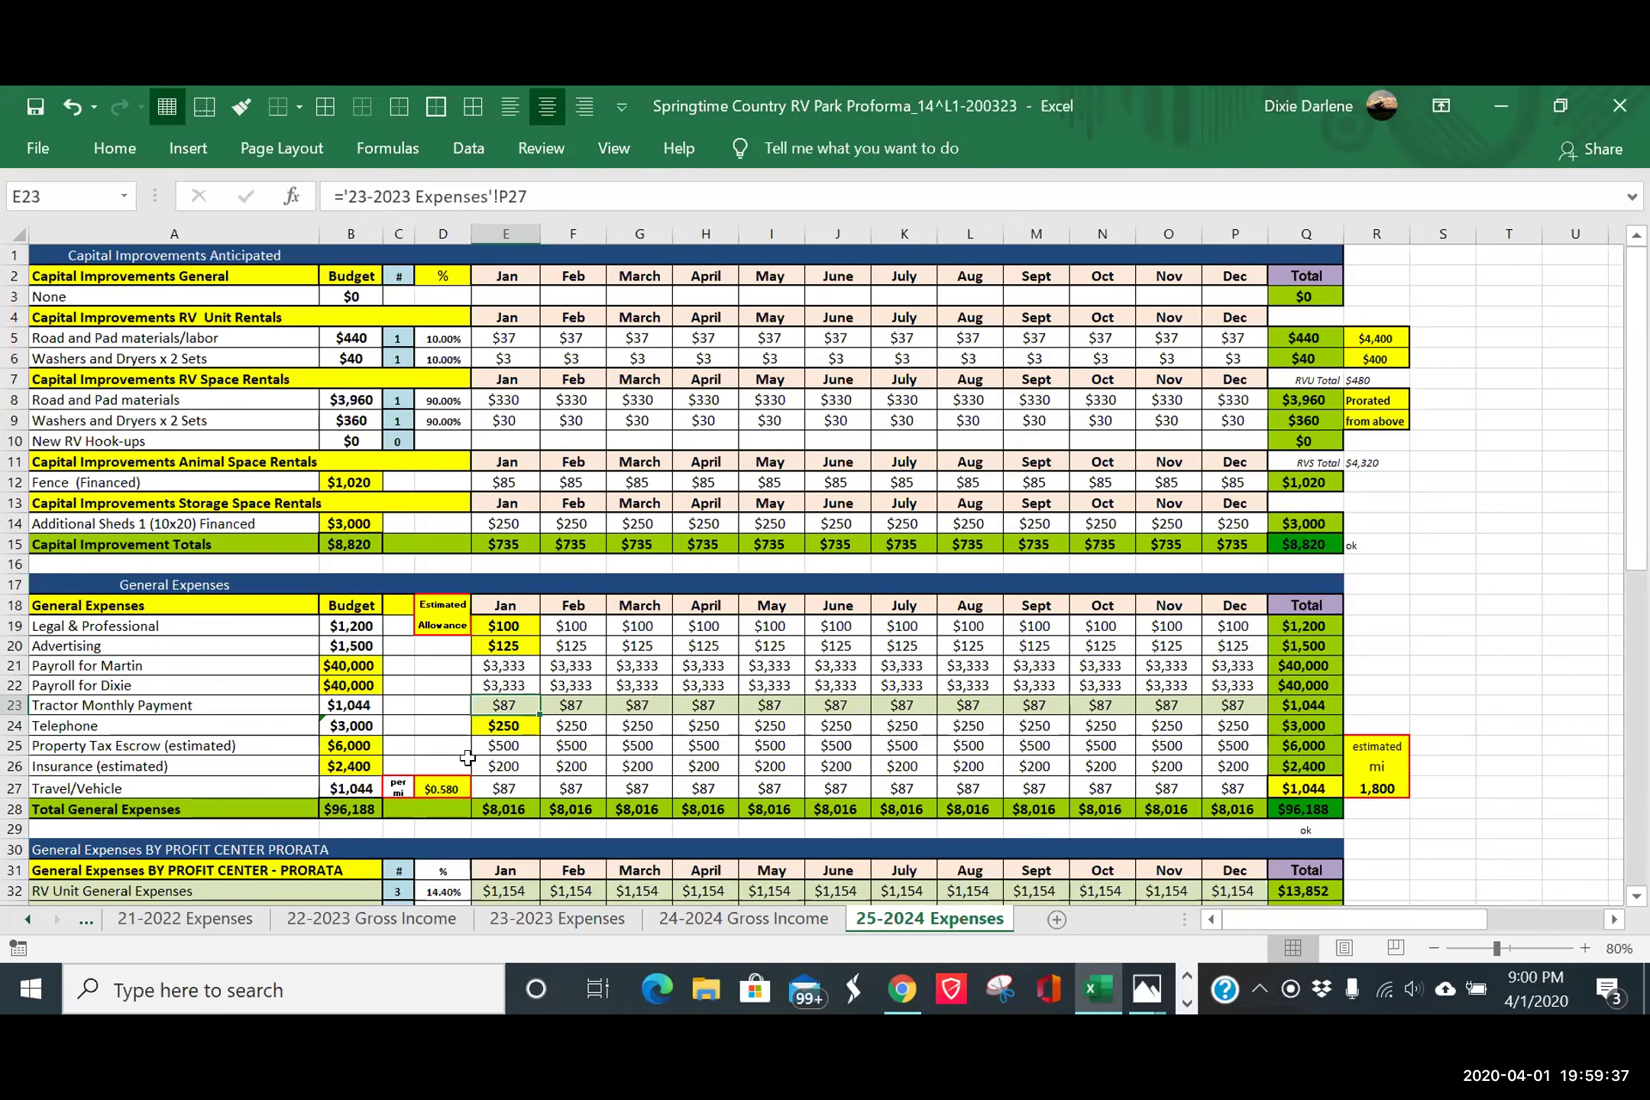
click(533, 920)
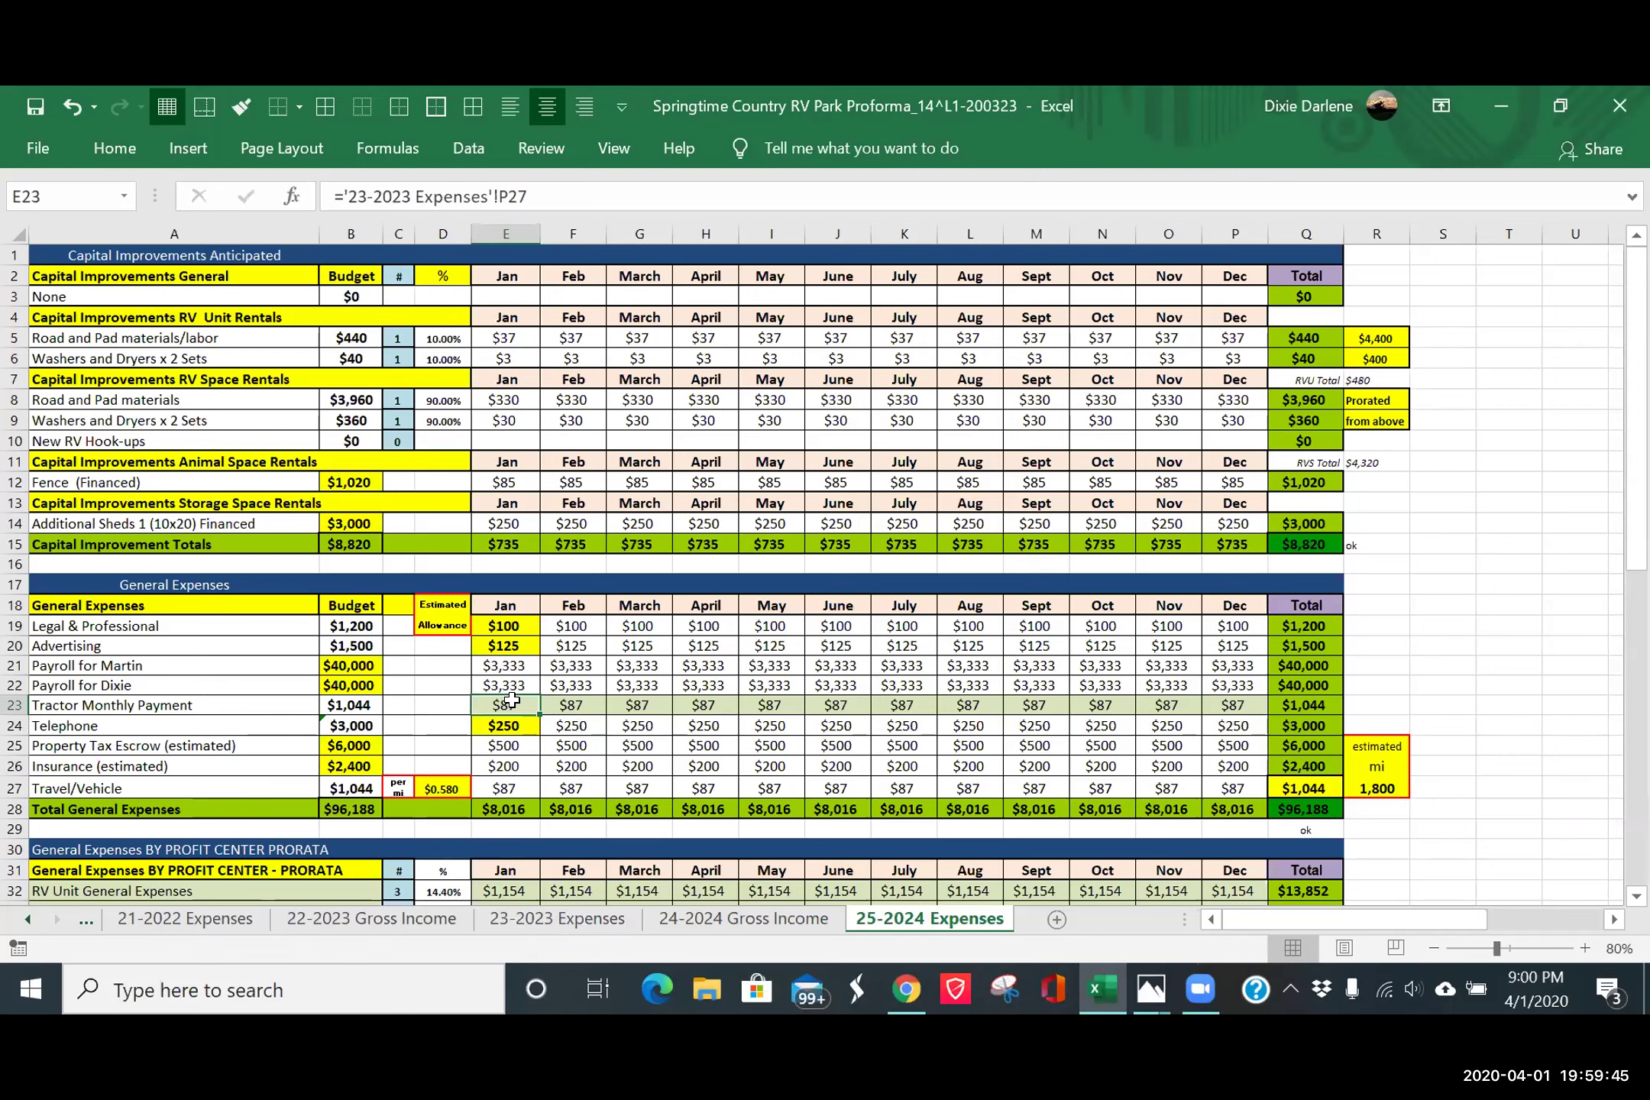
click(537, 924)
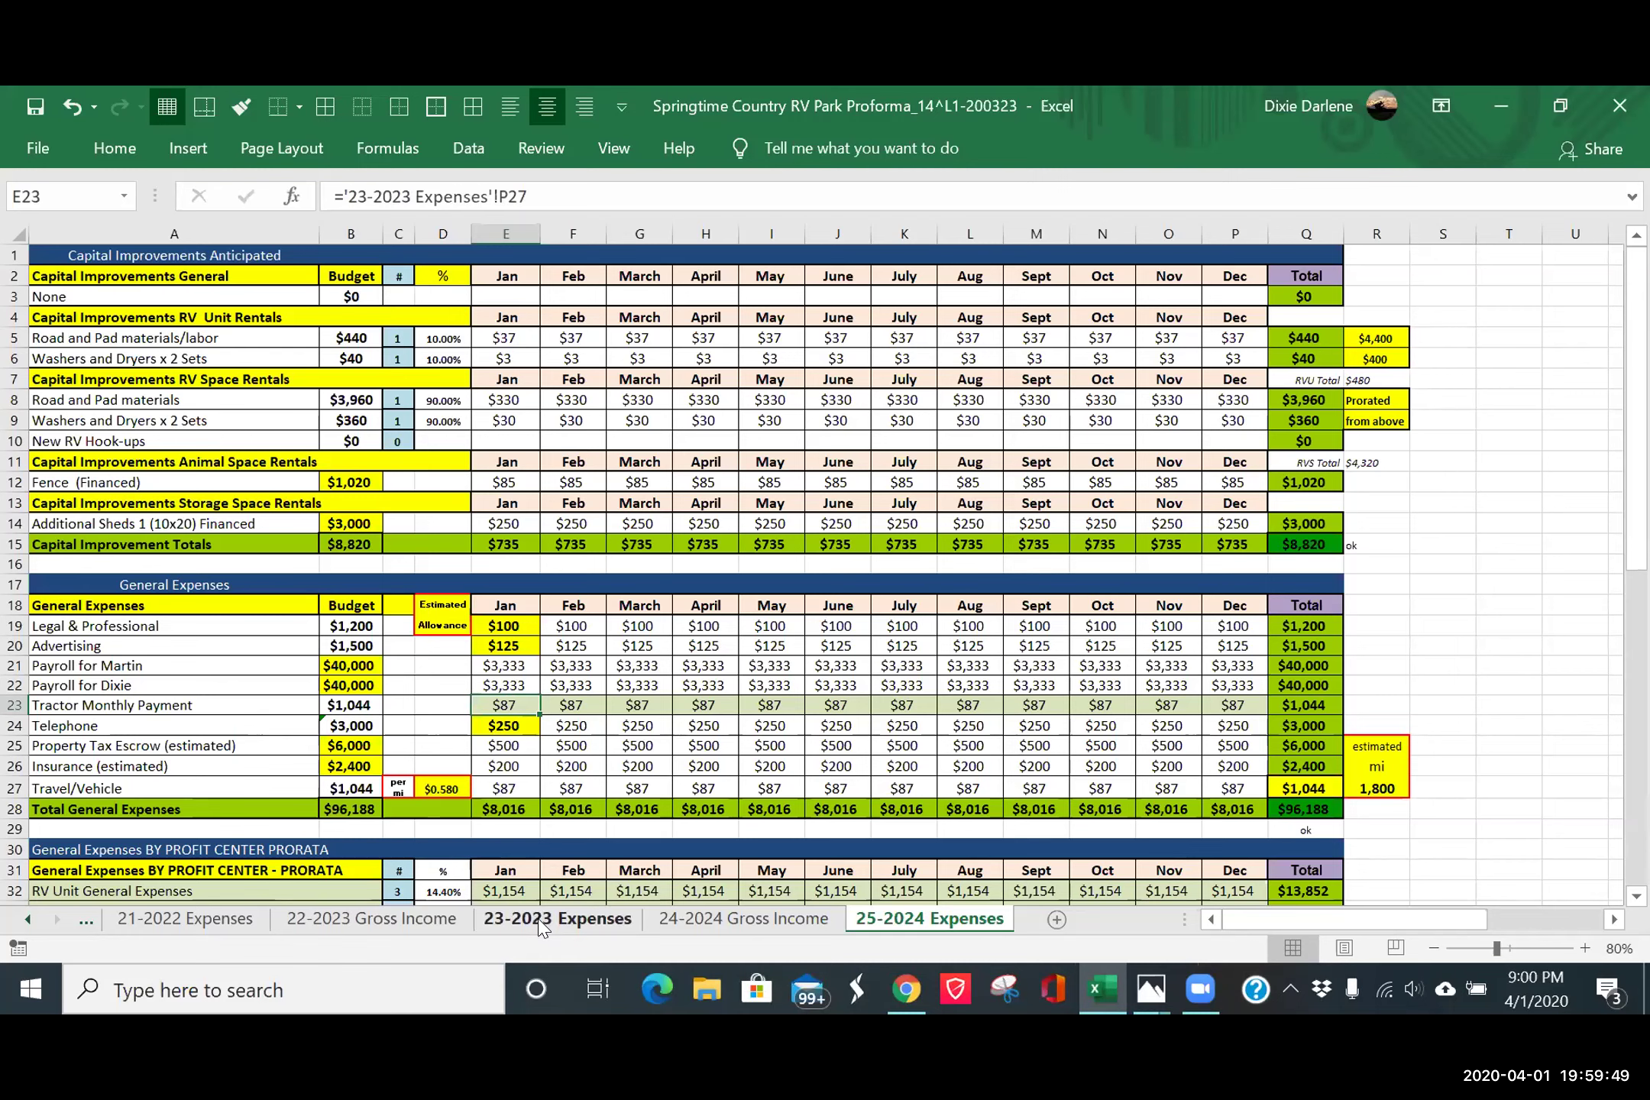
click(351, 725)
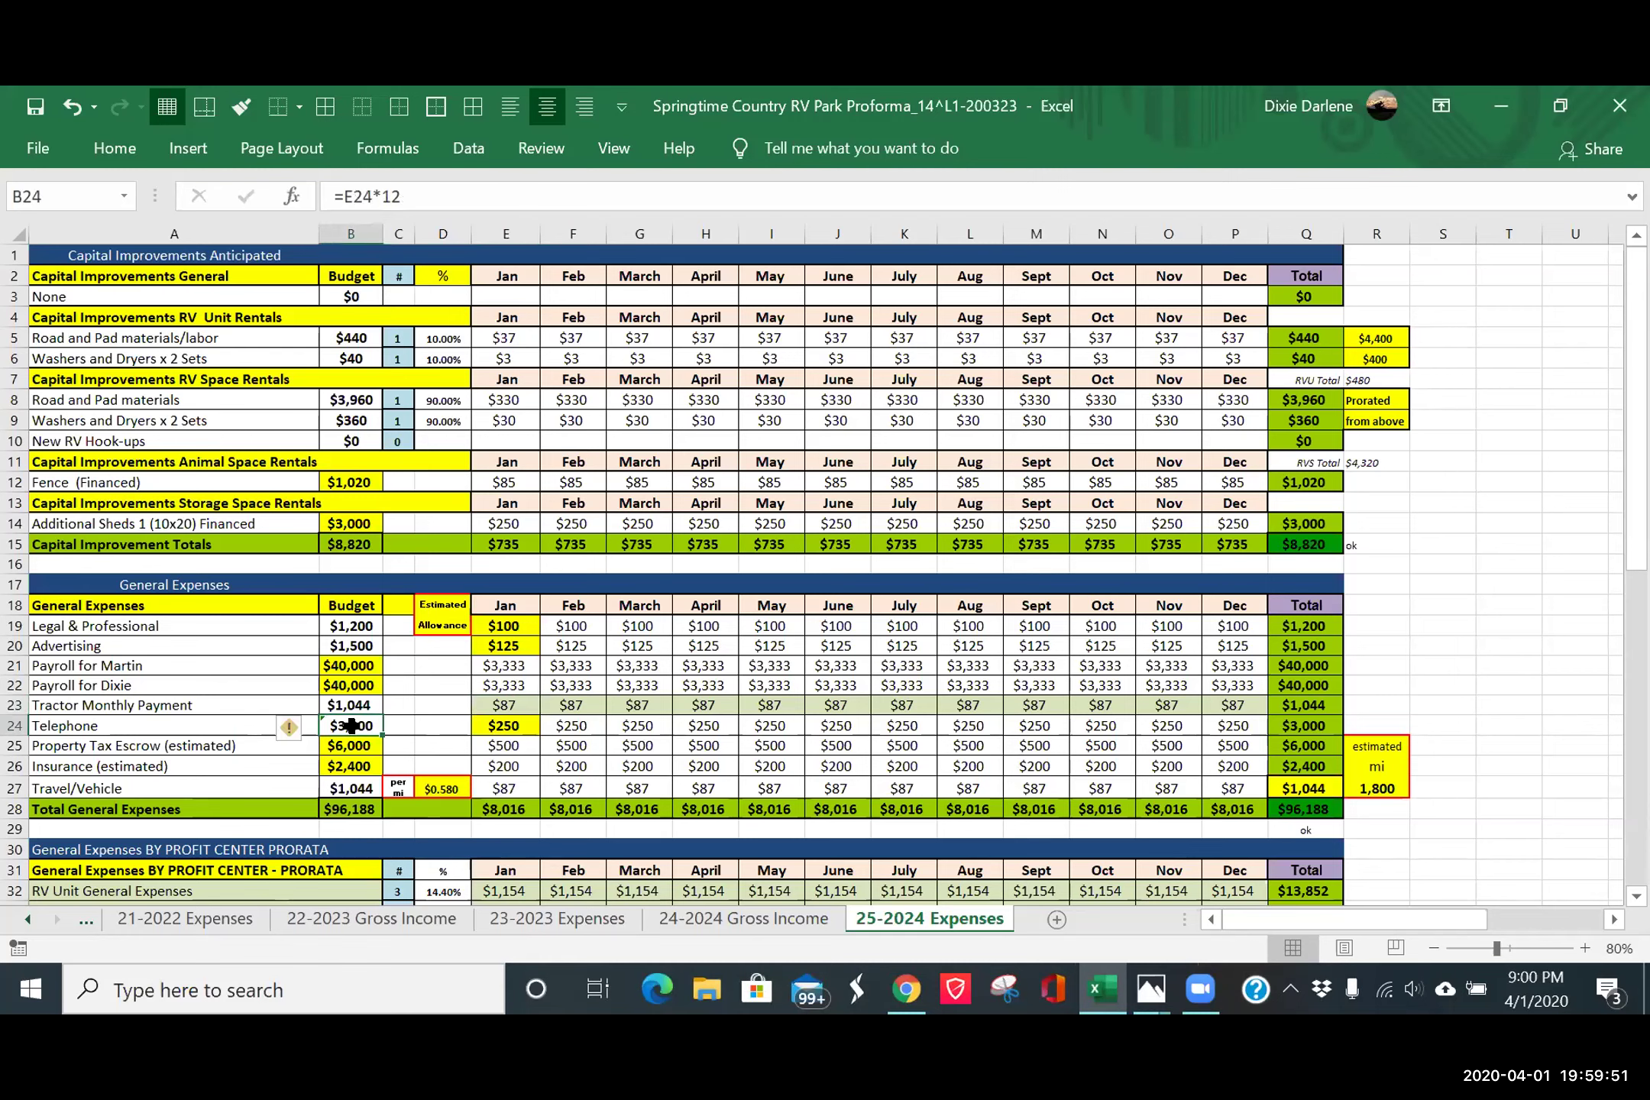
click(504, 704)
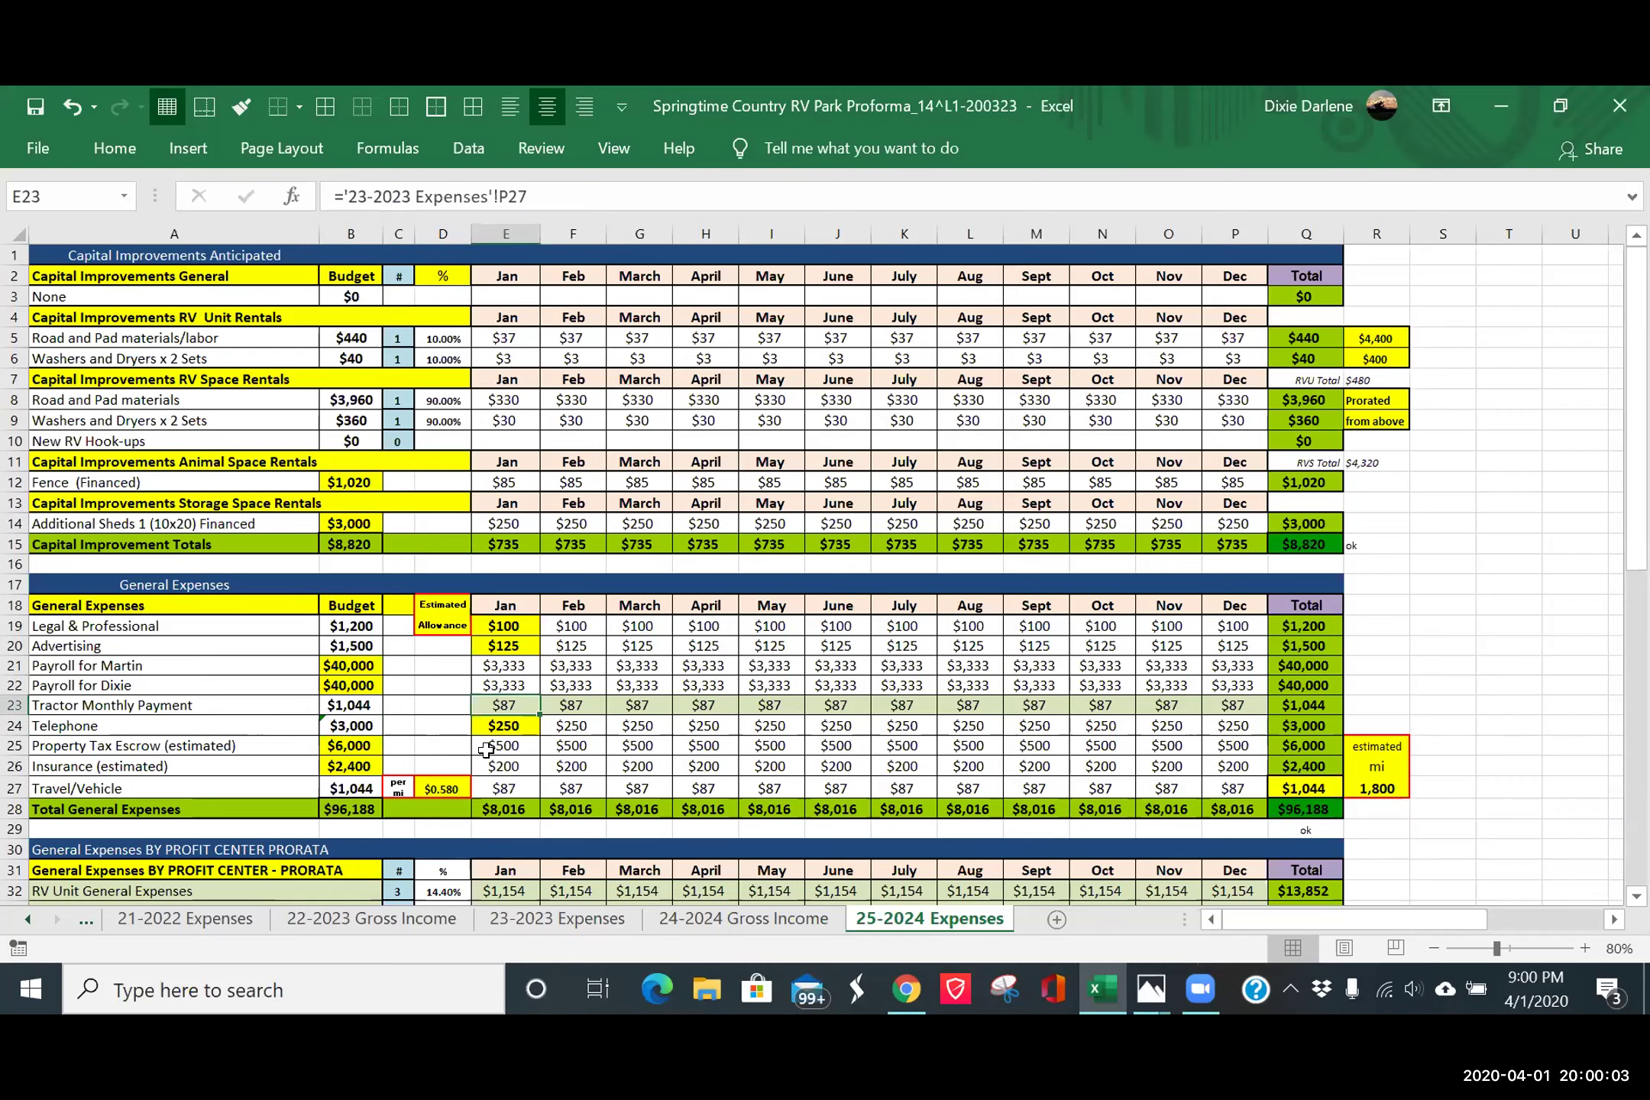
text(=)
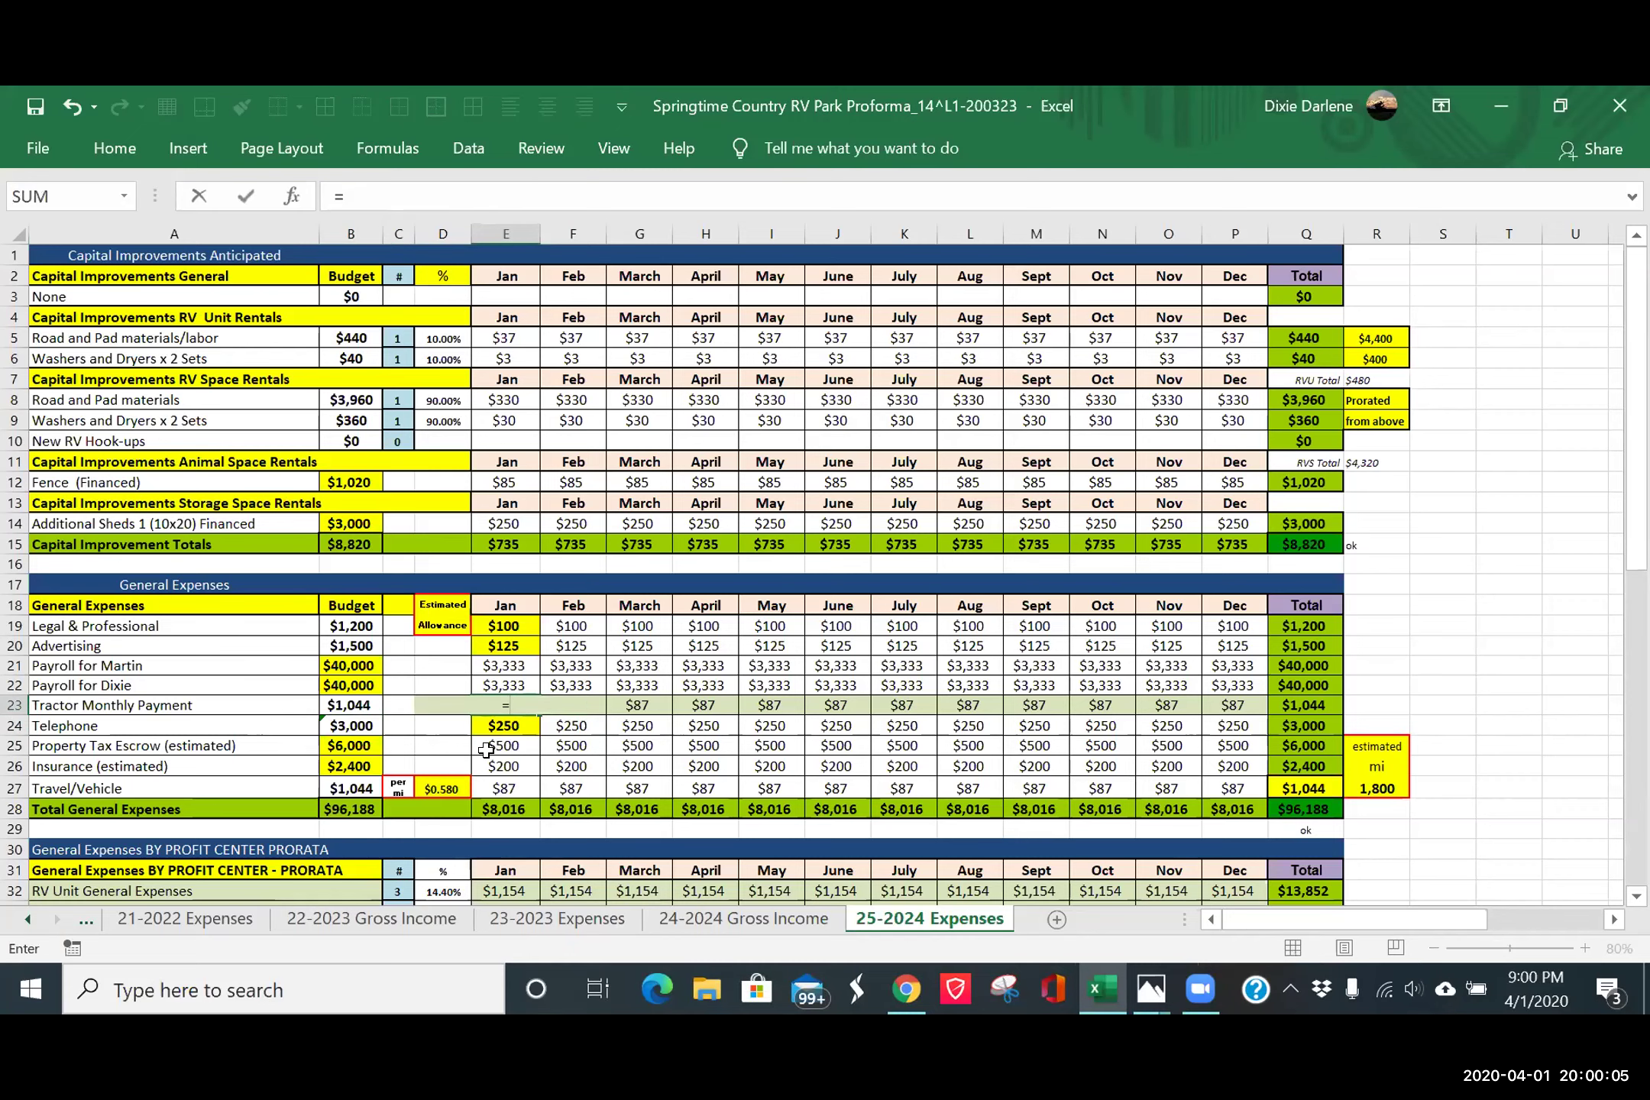
click(527, 921)
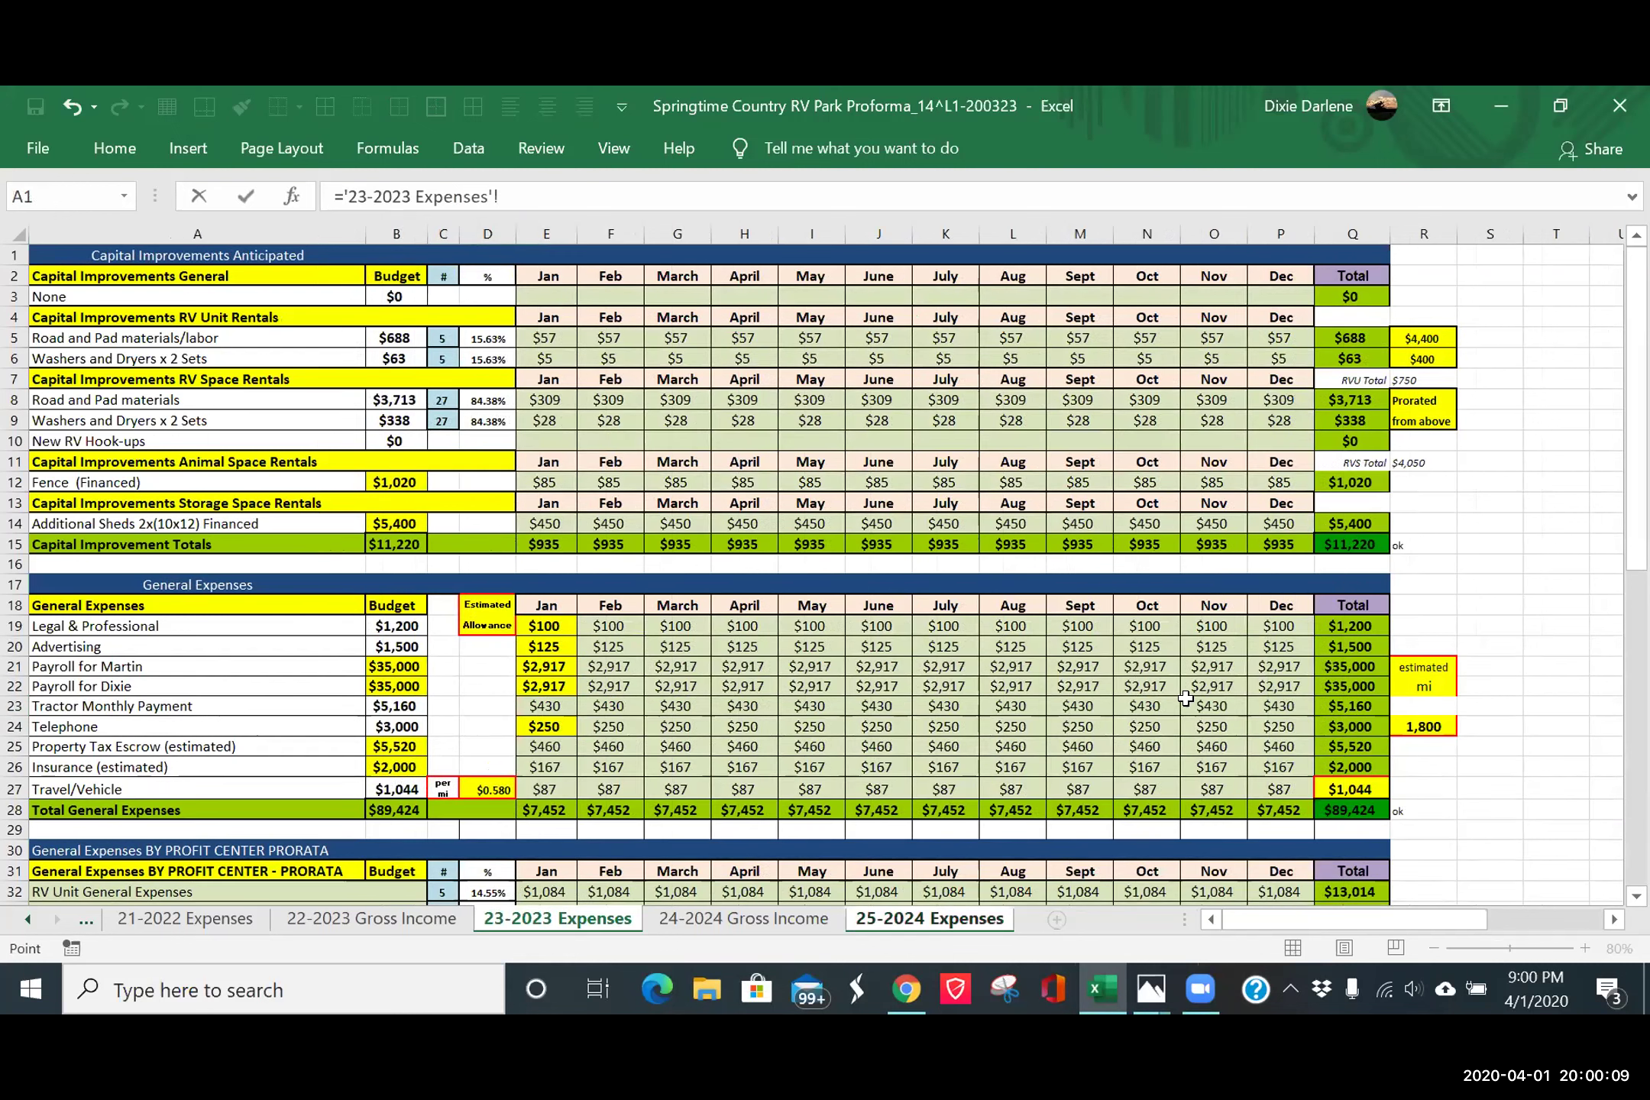
click(1279, 707)
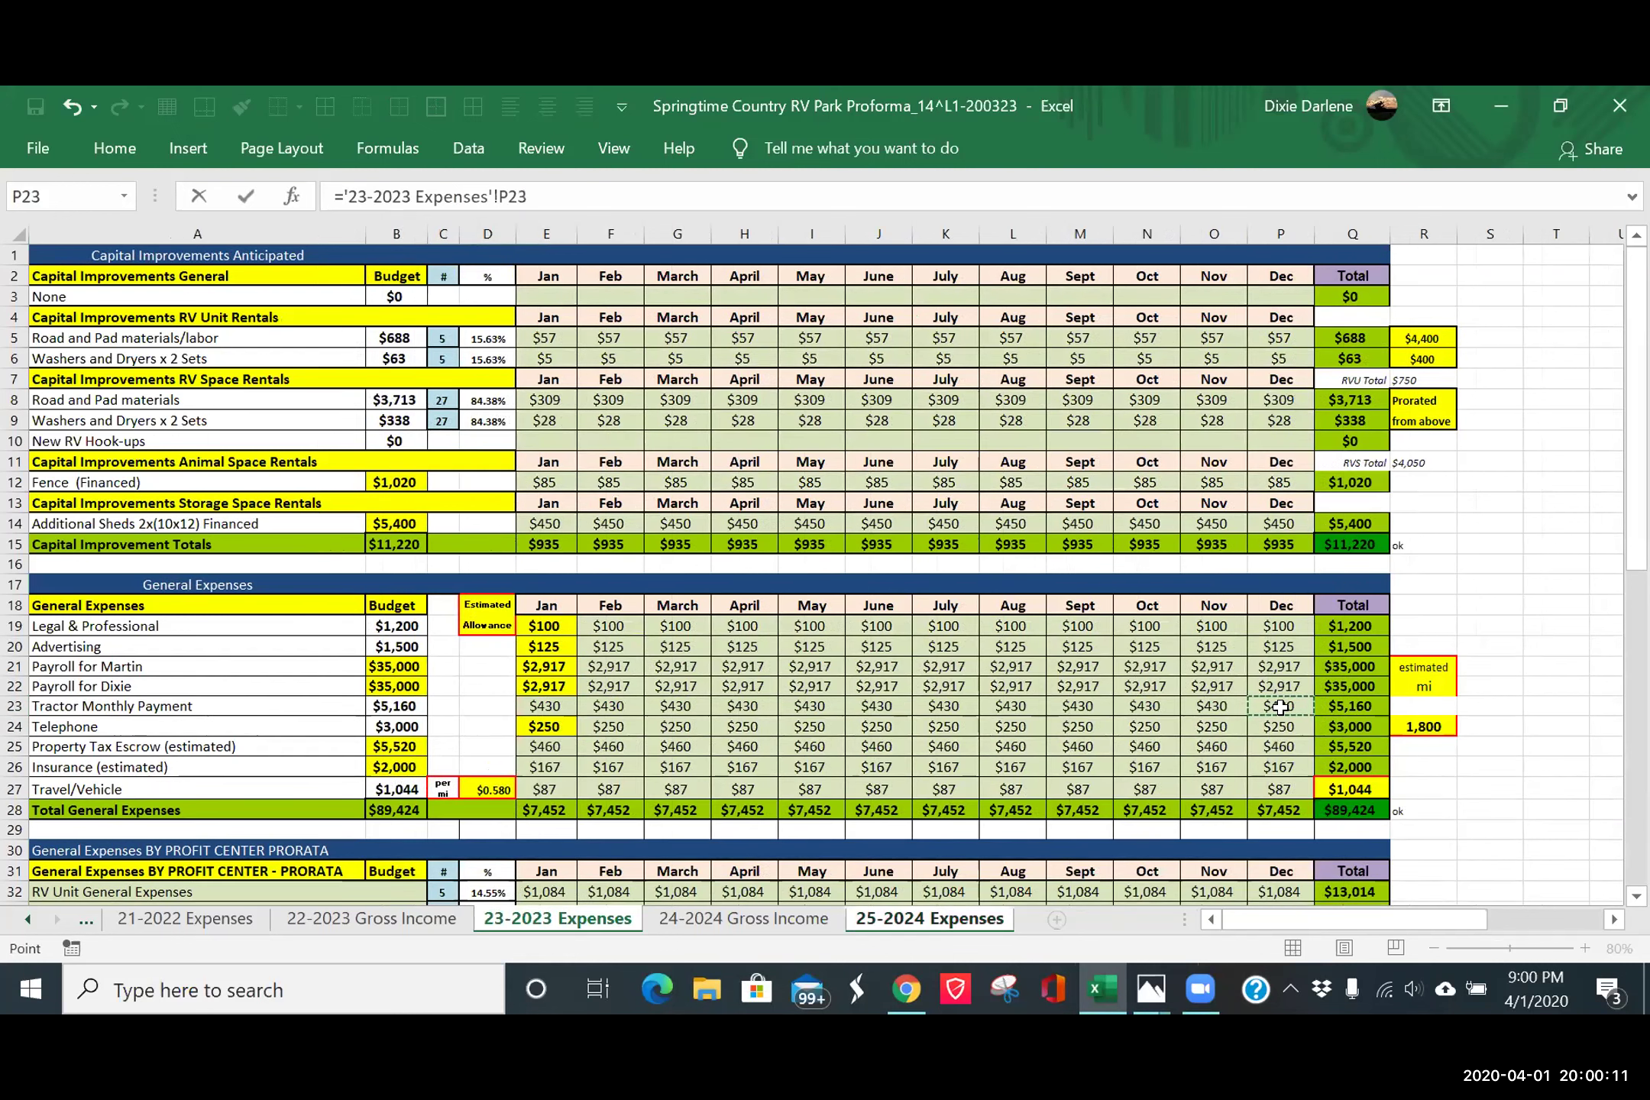
key(Return)
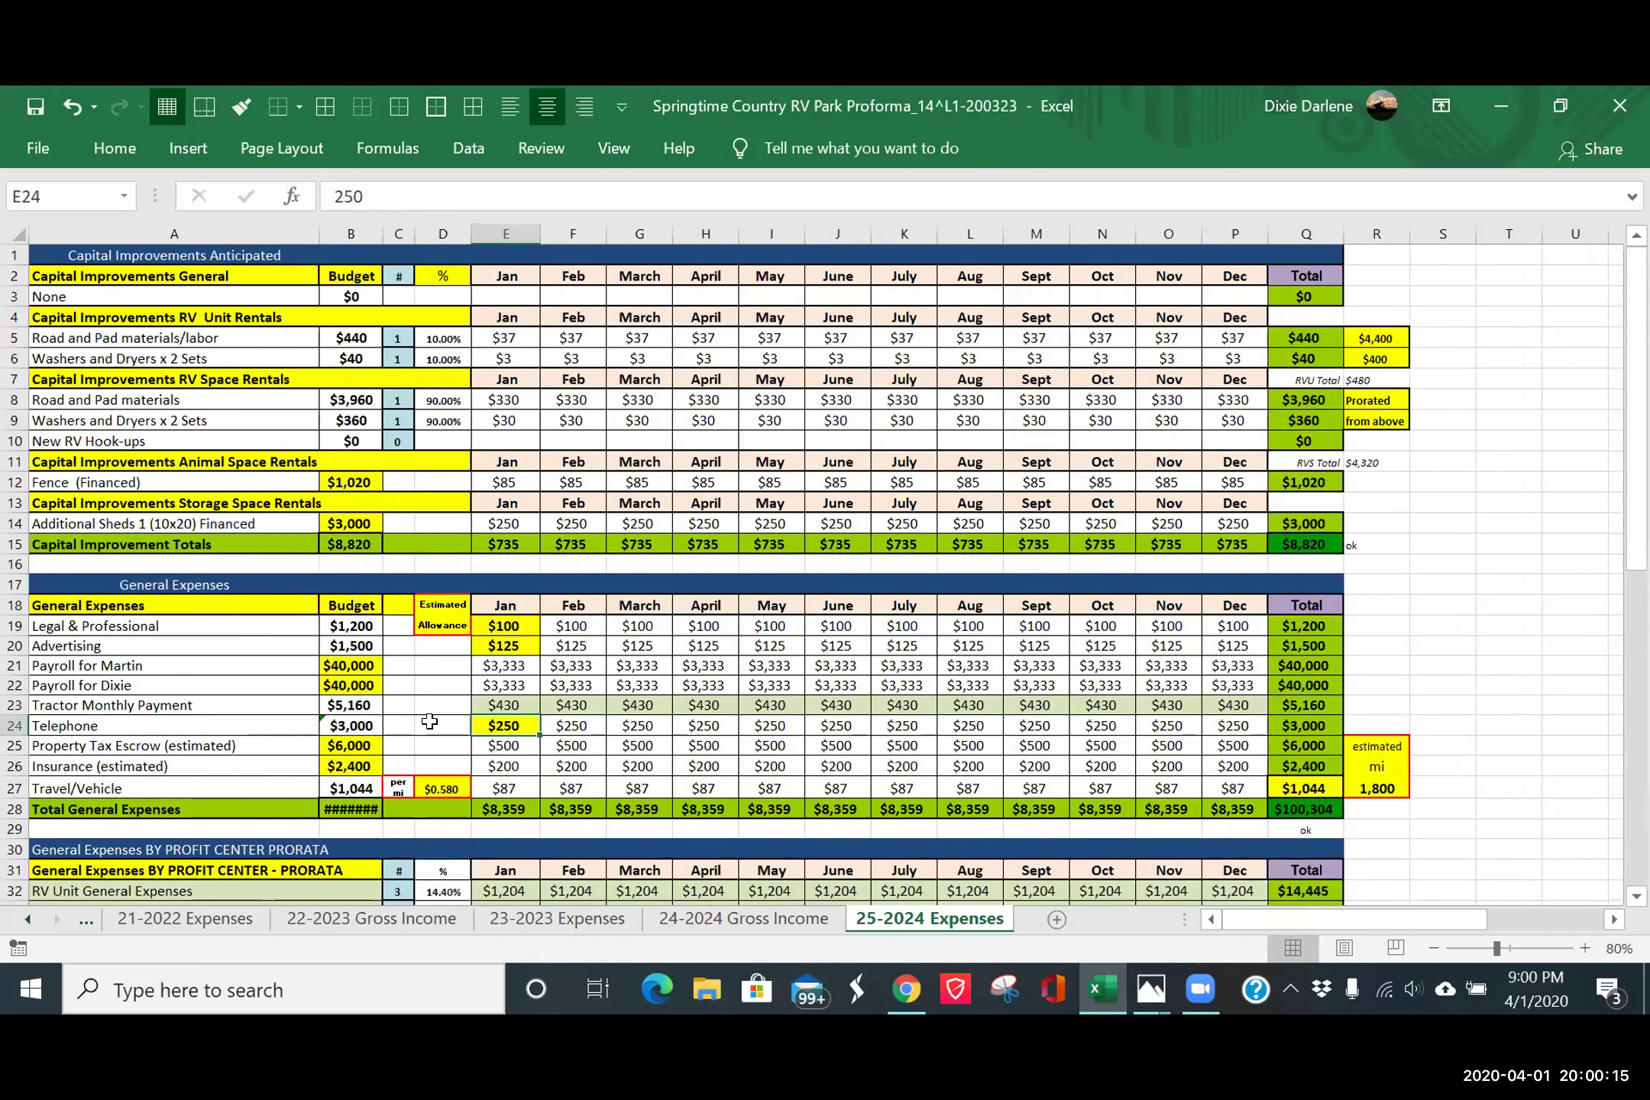
- Link the January tractor payment E23 on the 23-2023 Expenses sheet to the December payment with ='21-2022 Expenses'!P23
click(563, 921)
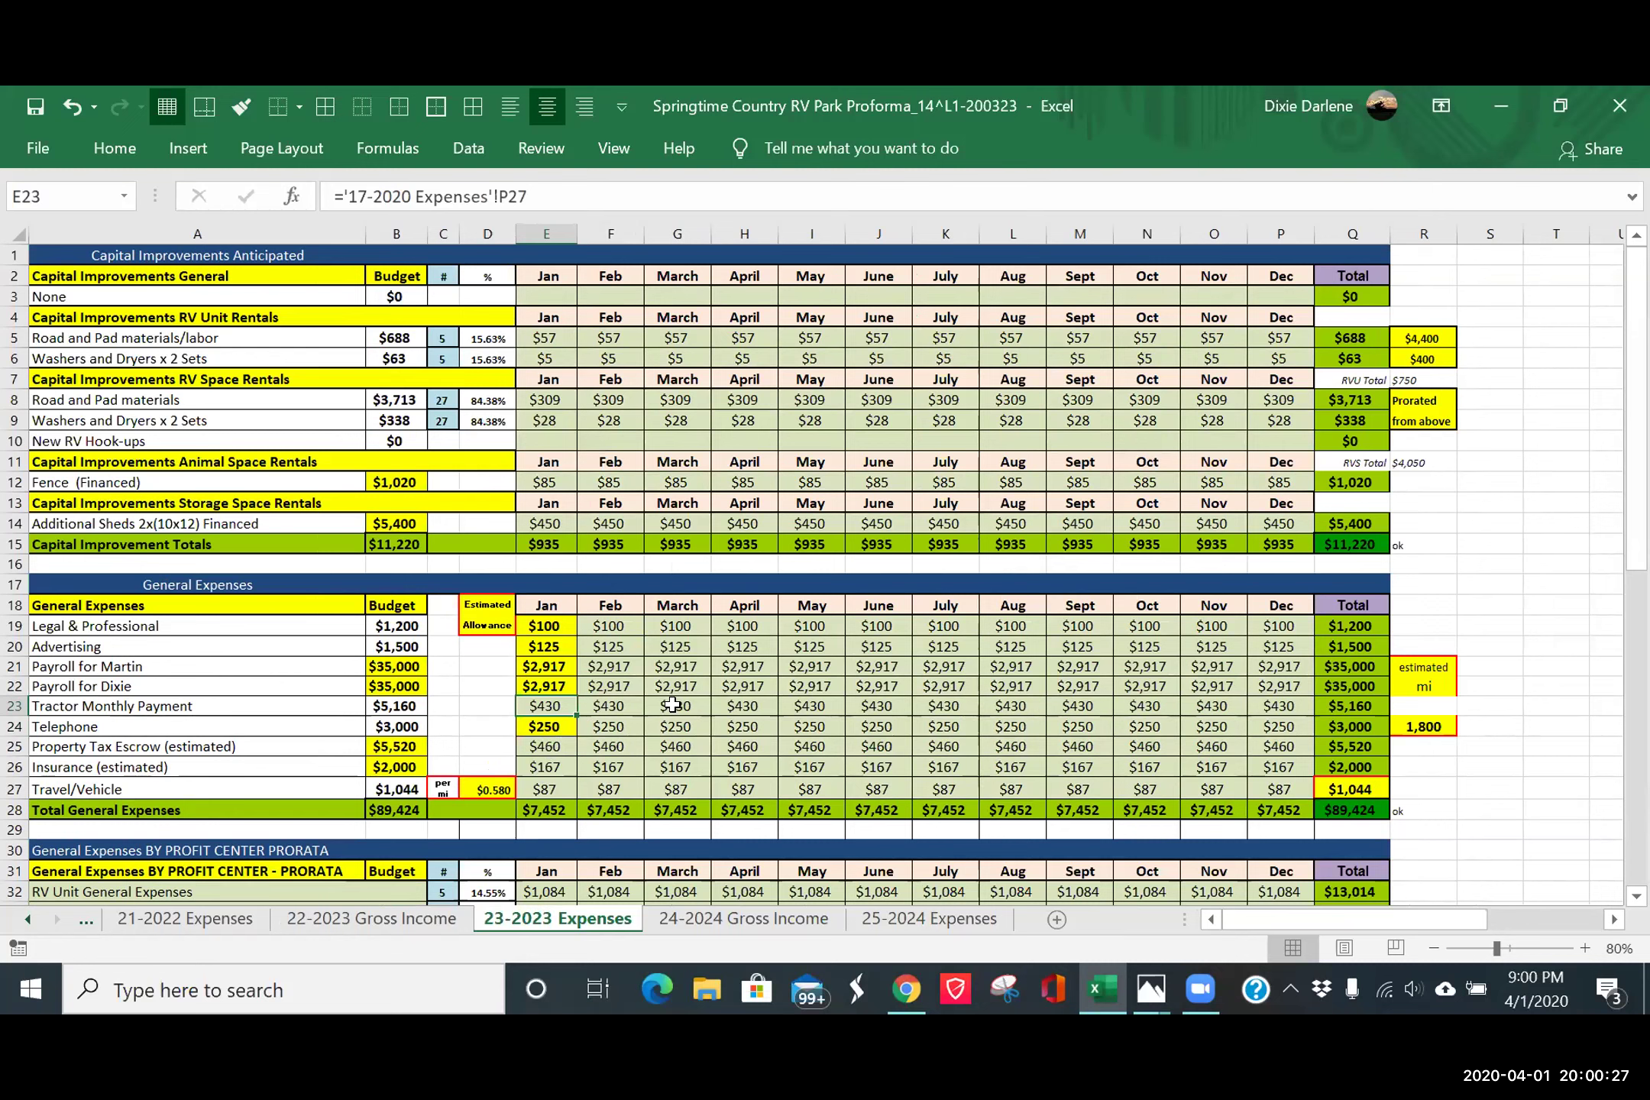
text(=)
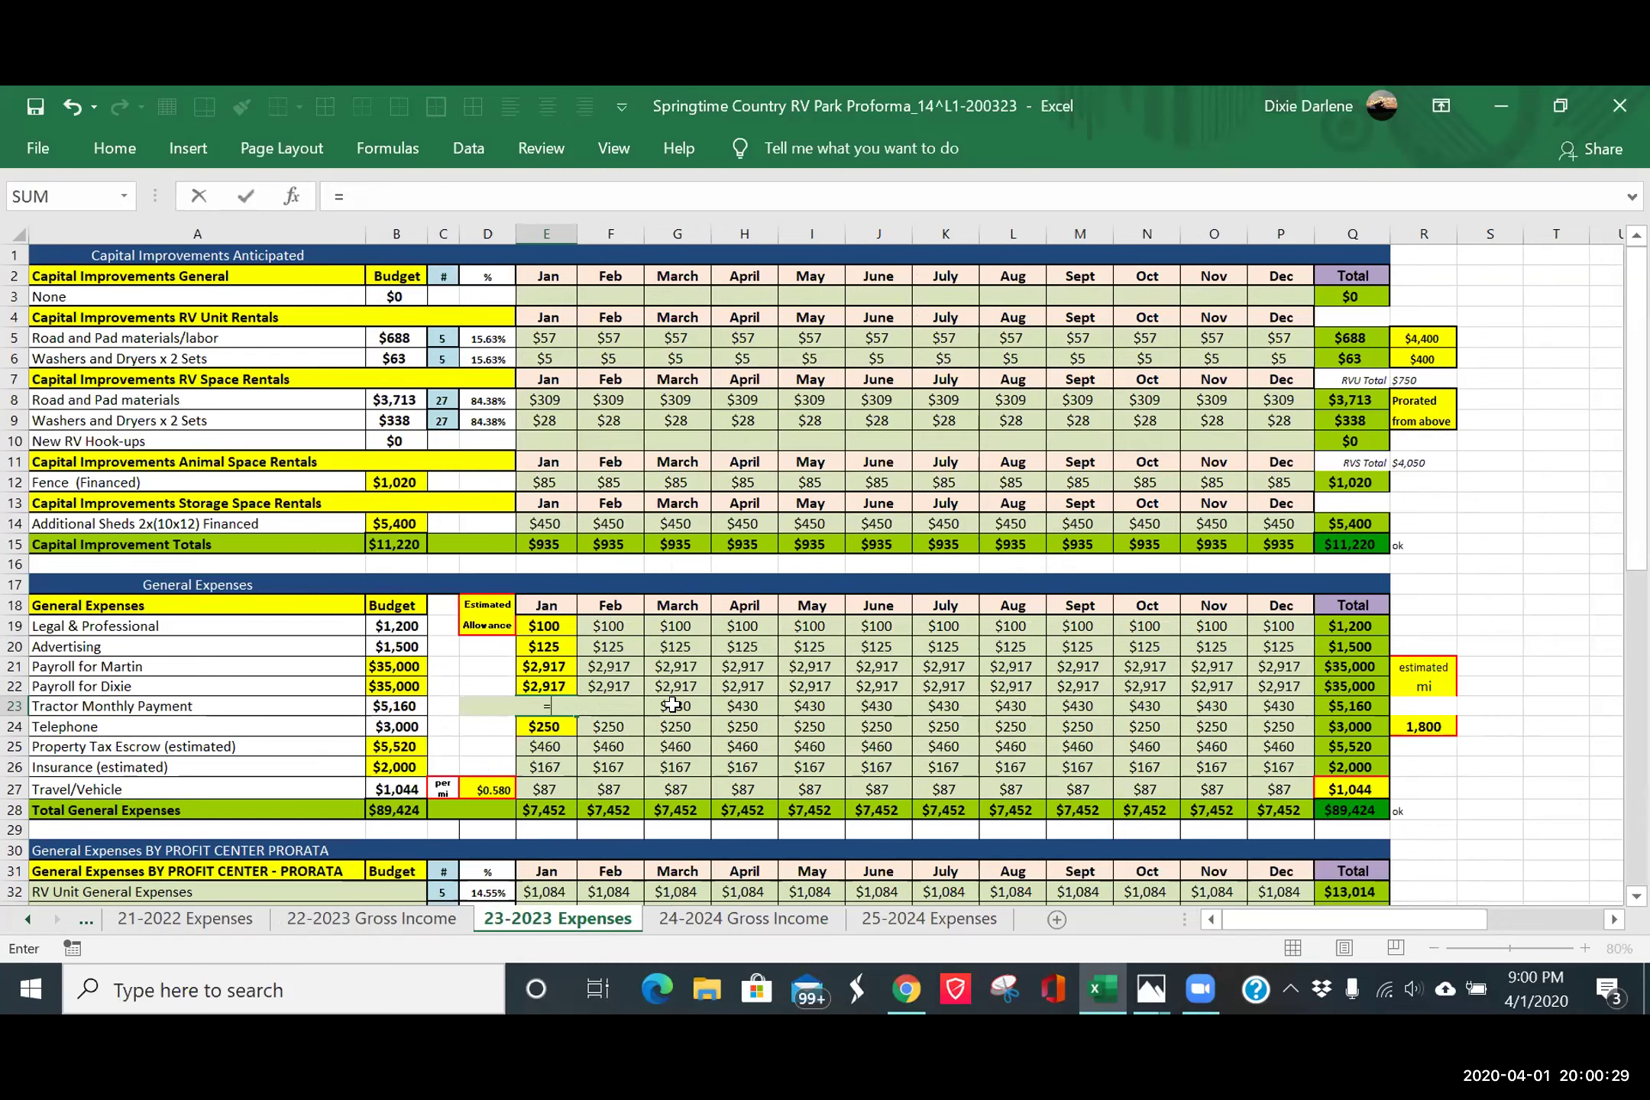
click(211, 916)
click(1296, 661)
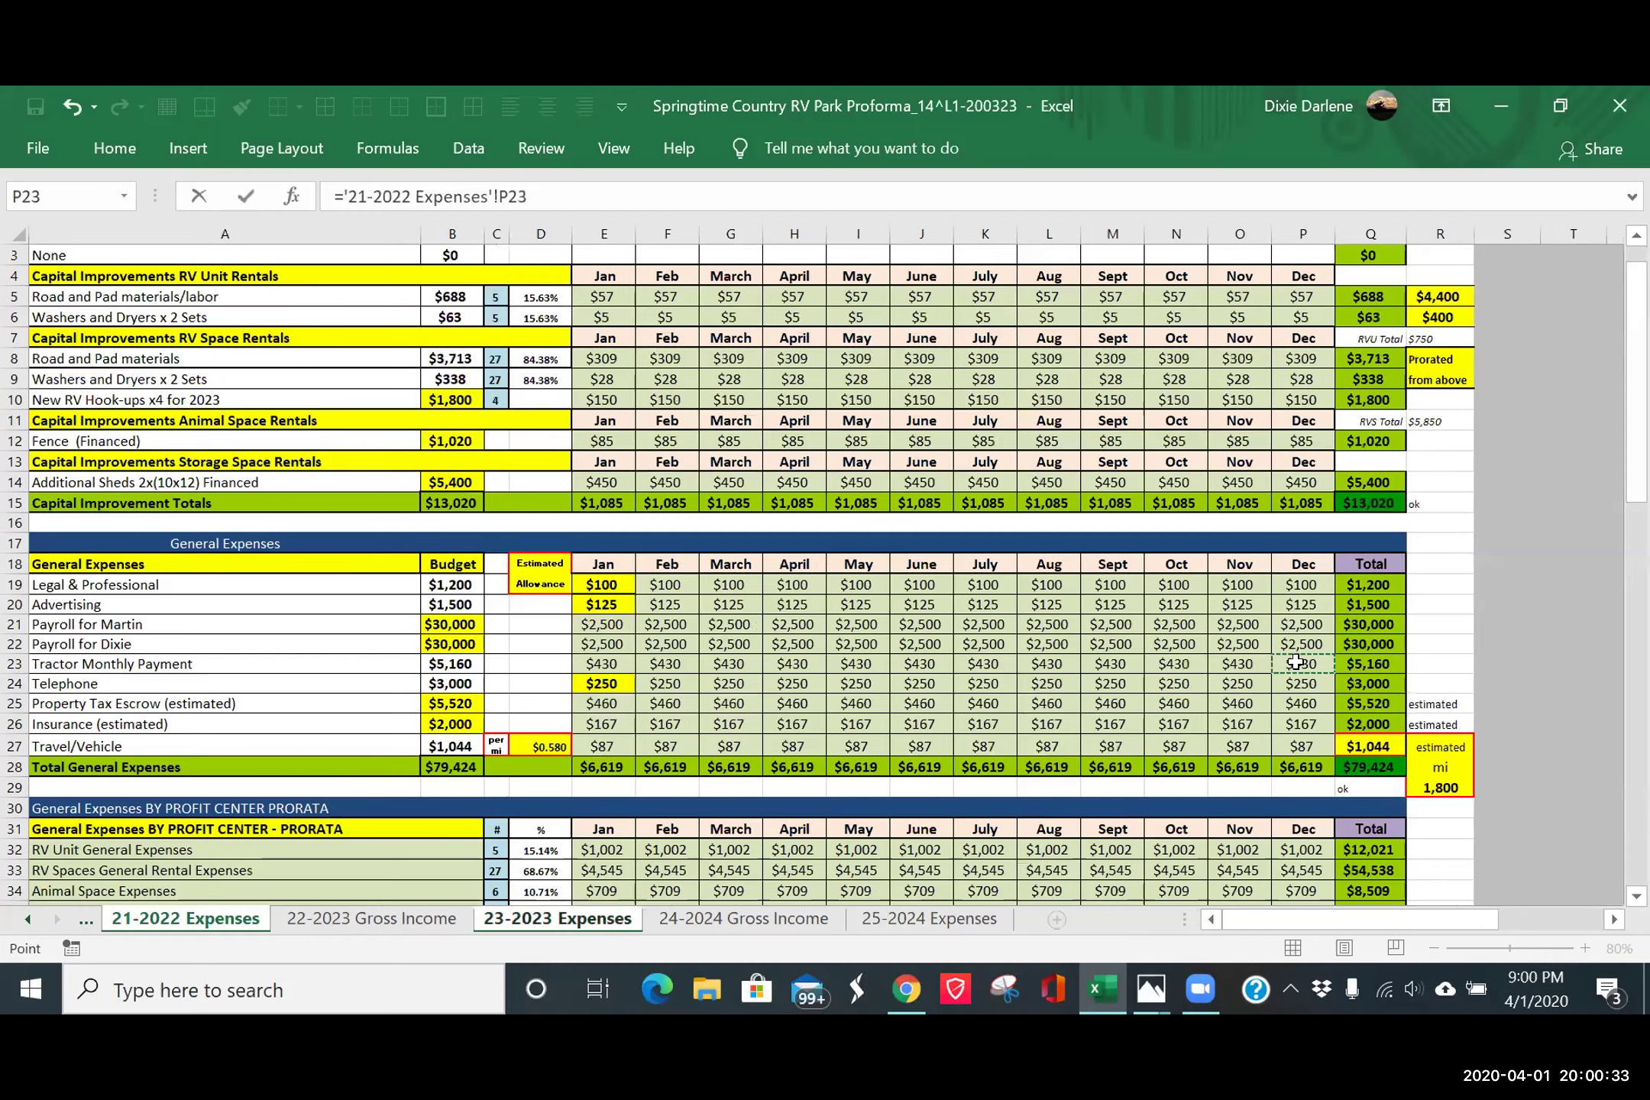
key(Return)
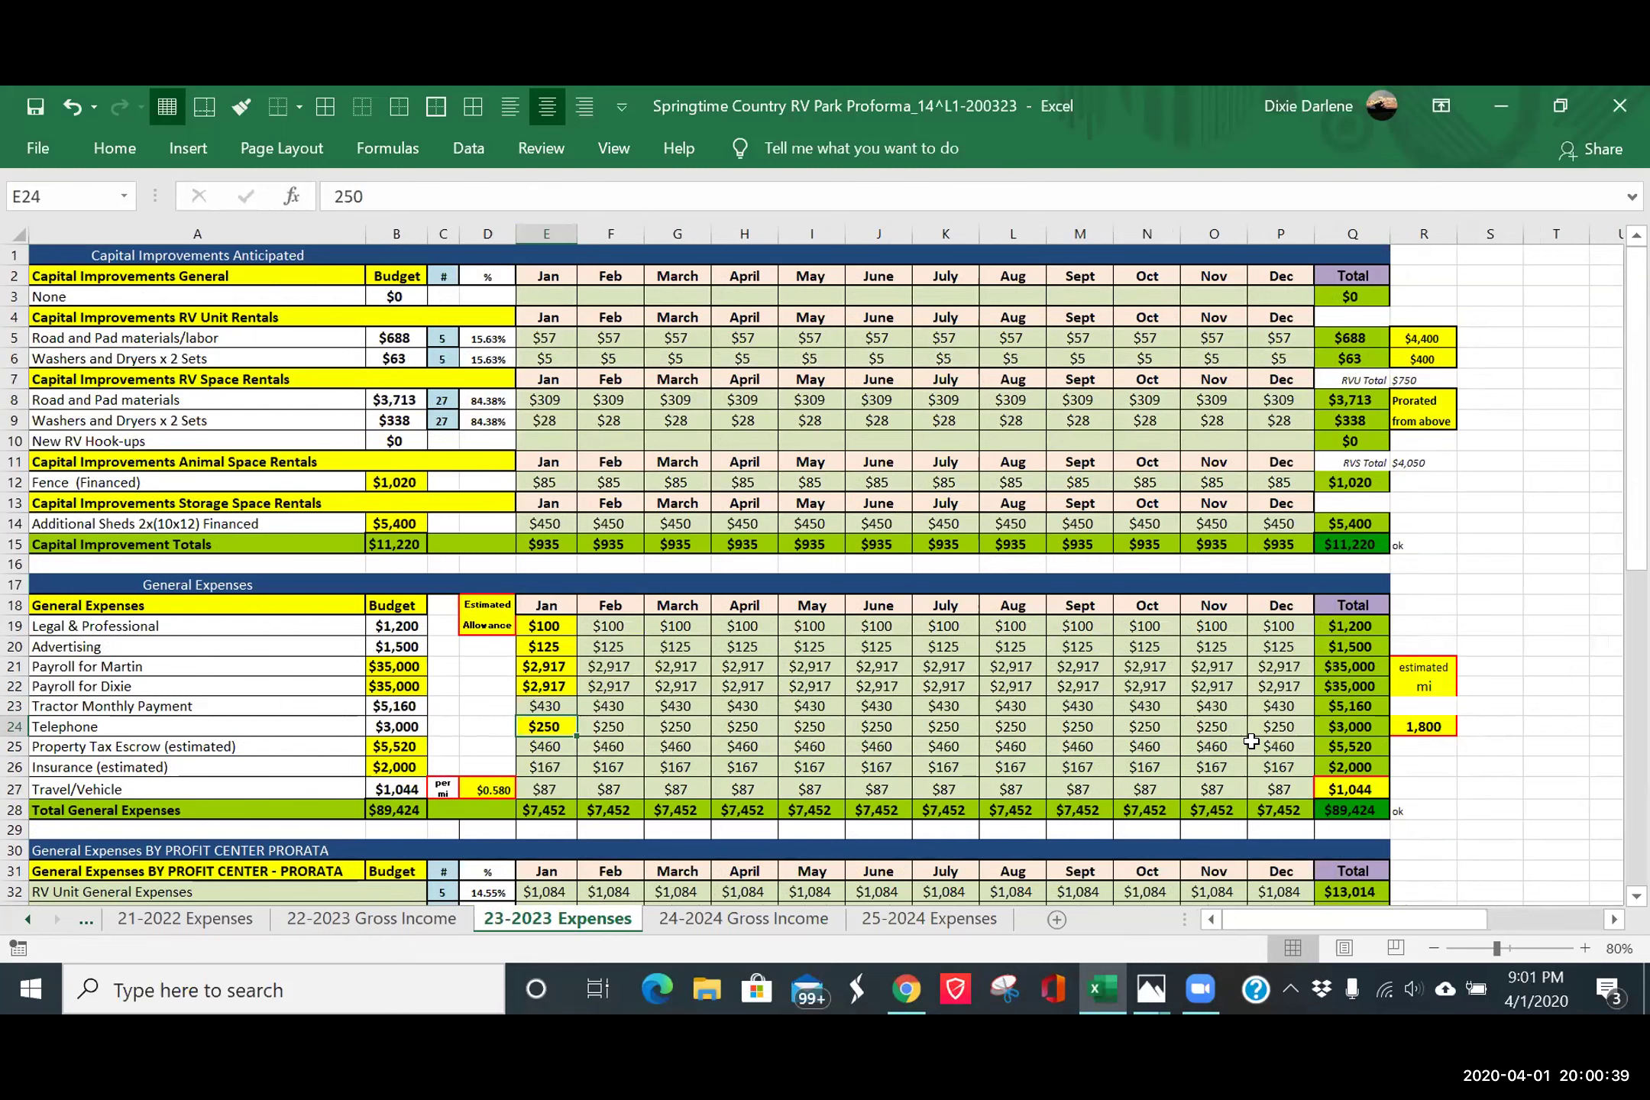
- Save the workbook with the 21-2022 Expenses sheet showing, and start saving a copy in the Springtime CRVP&S folder
click(163, 923)
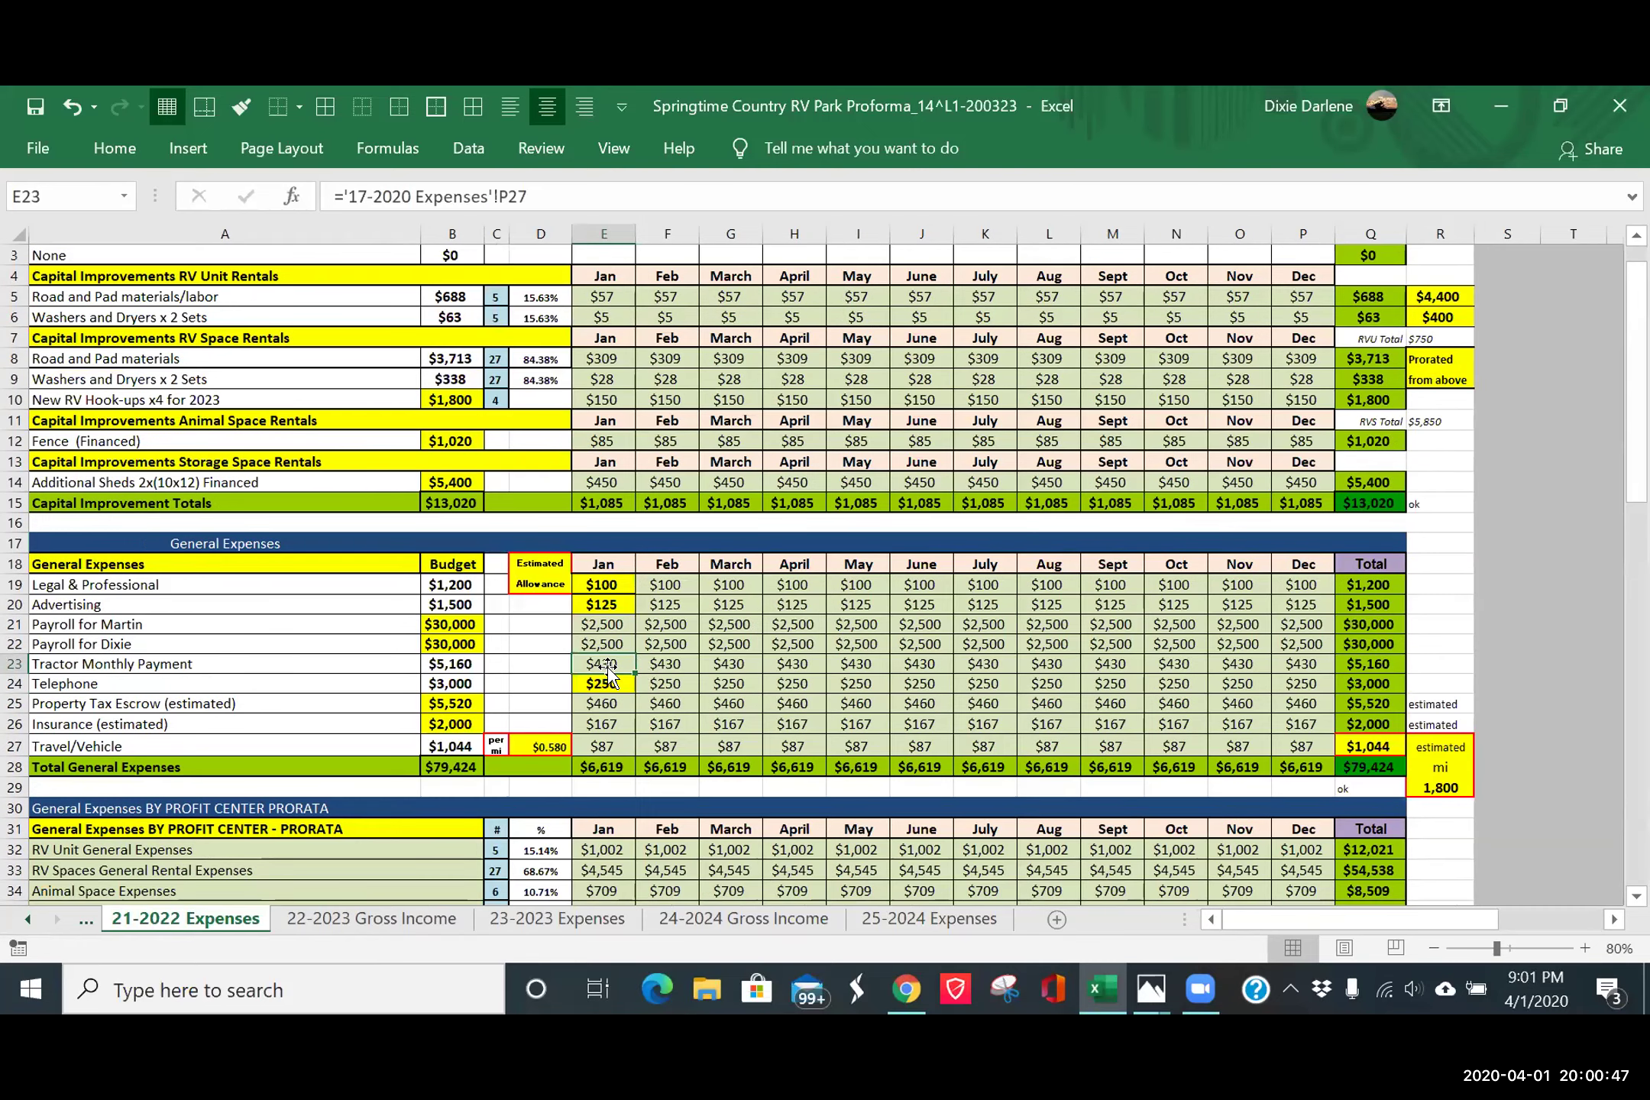
click(33, 112)
click(36, 150)
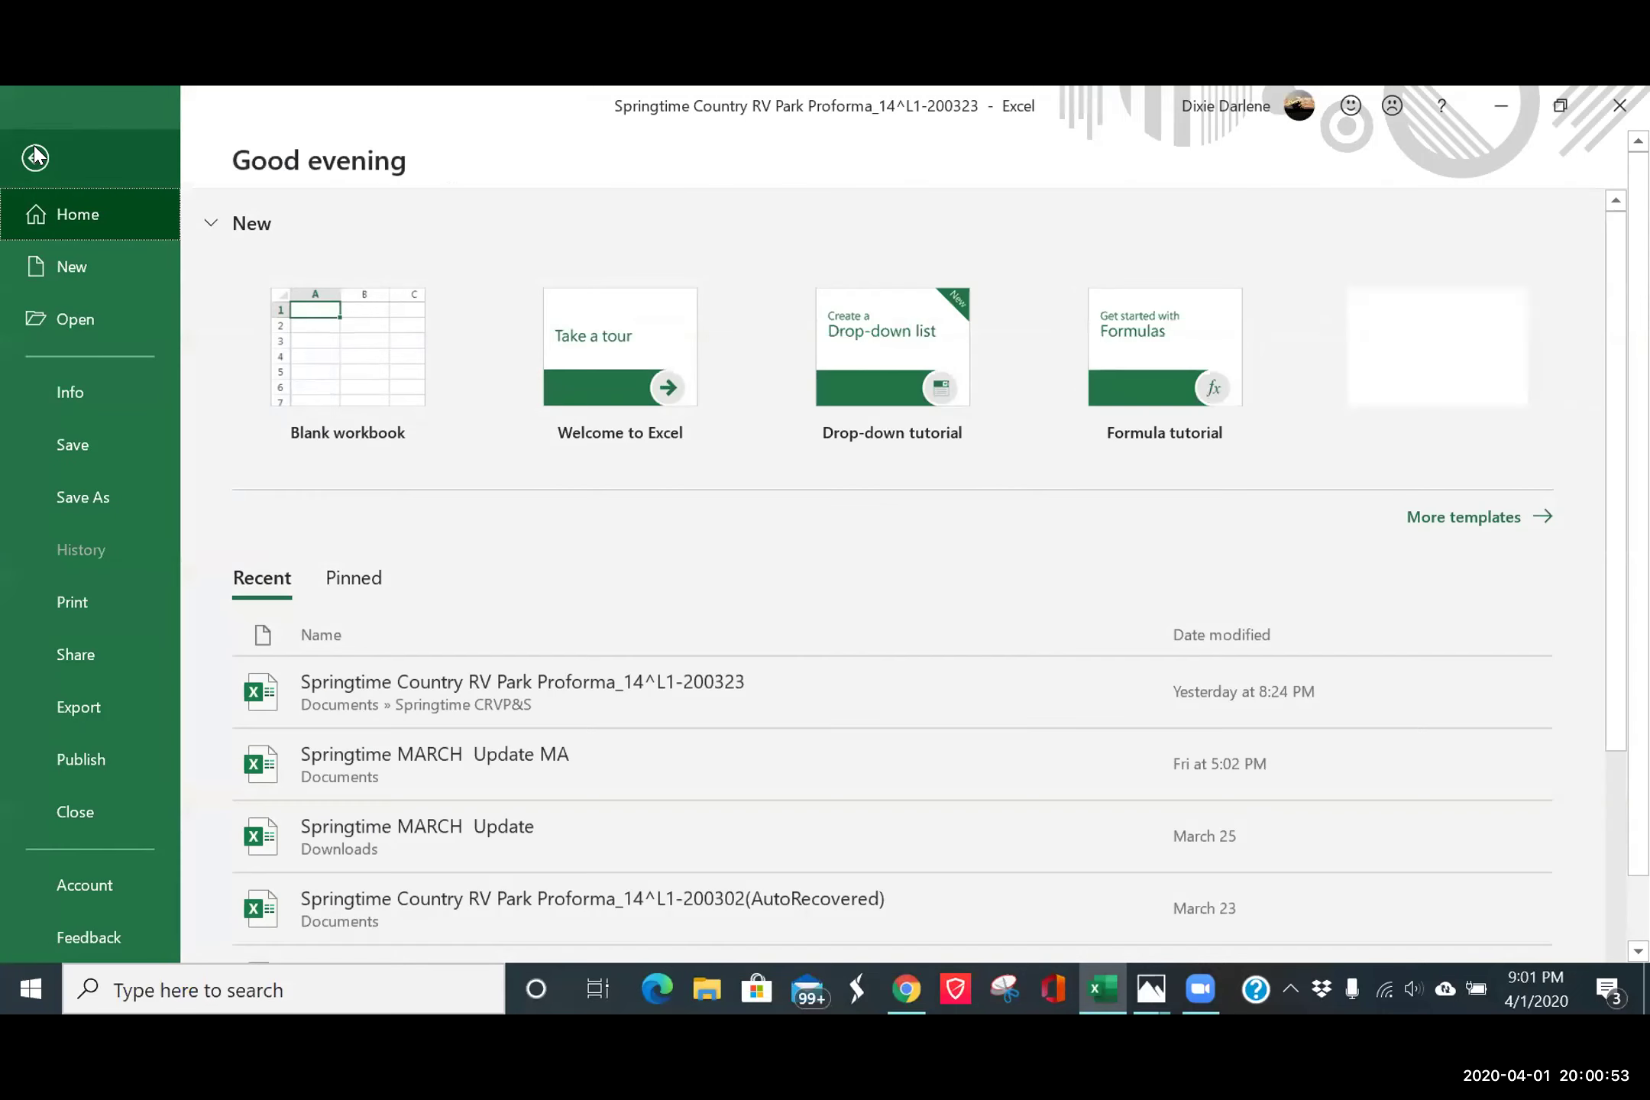
click(84, 498)
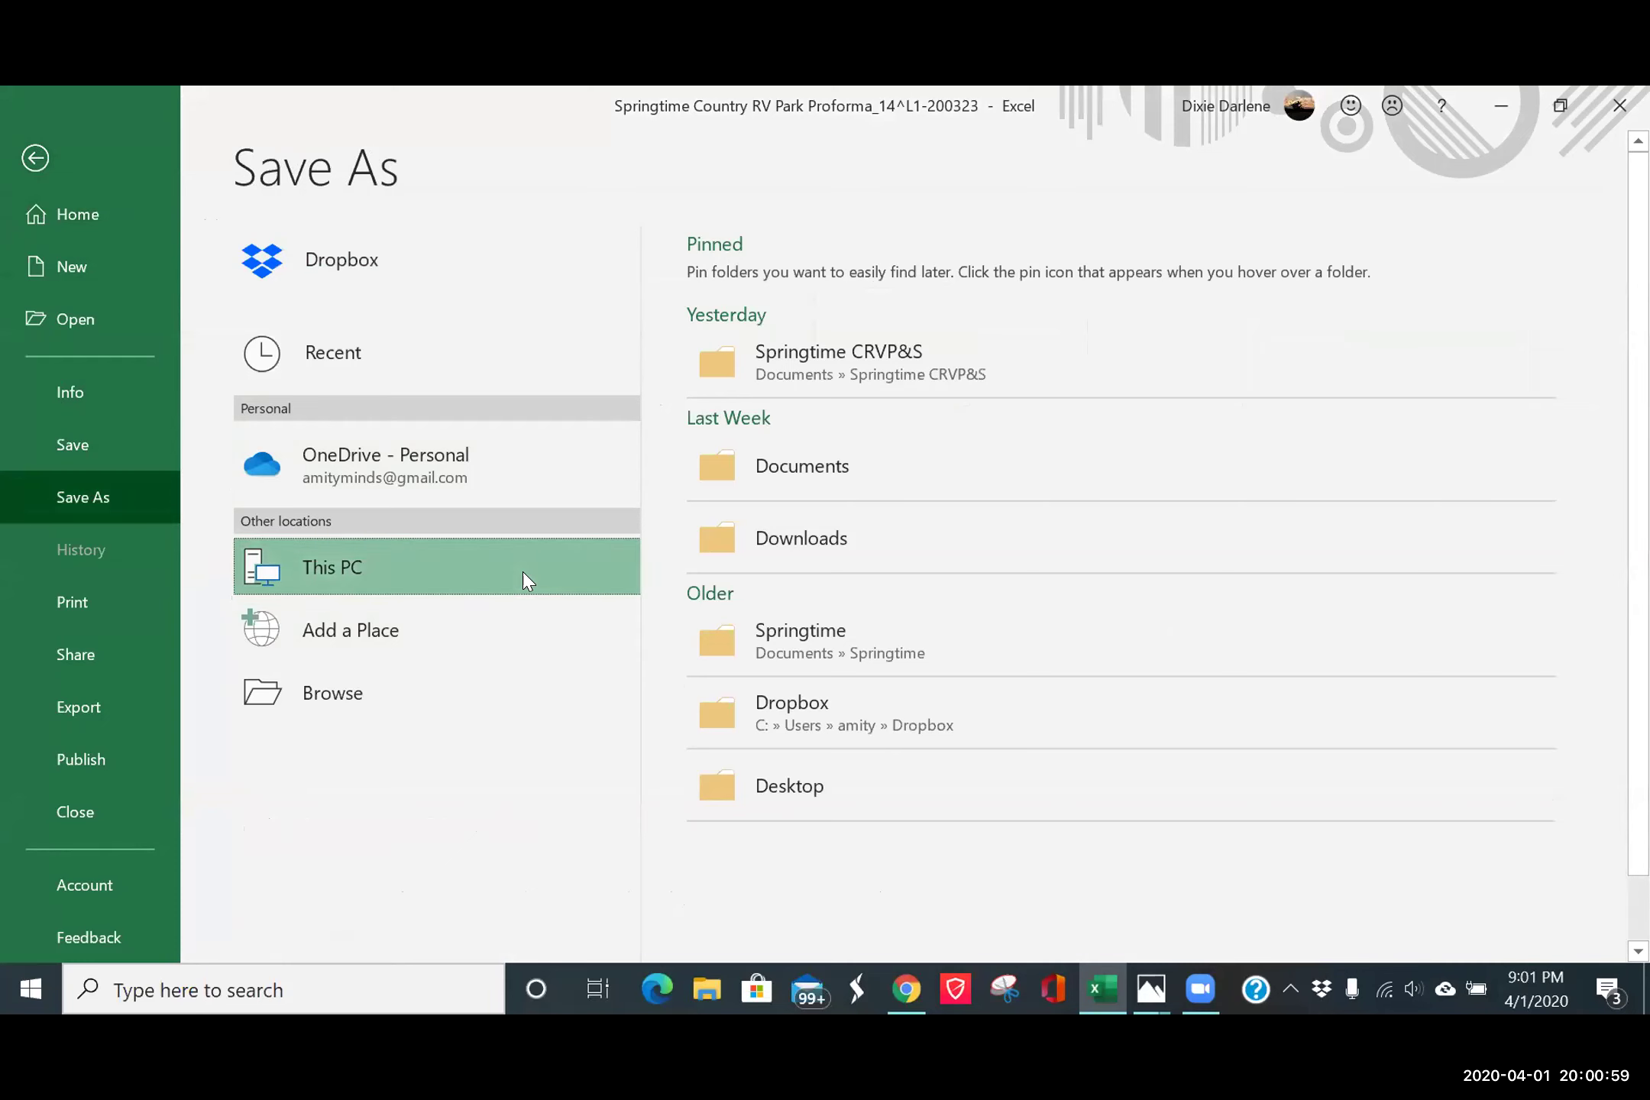
click(810, 375)
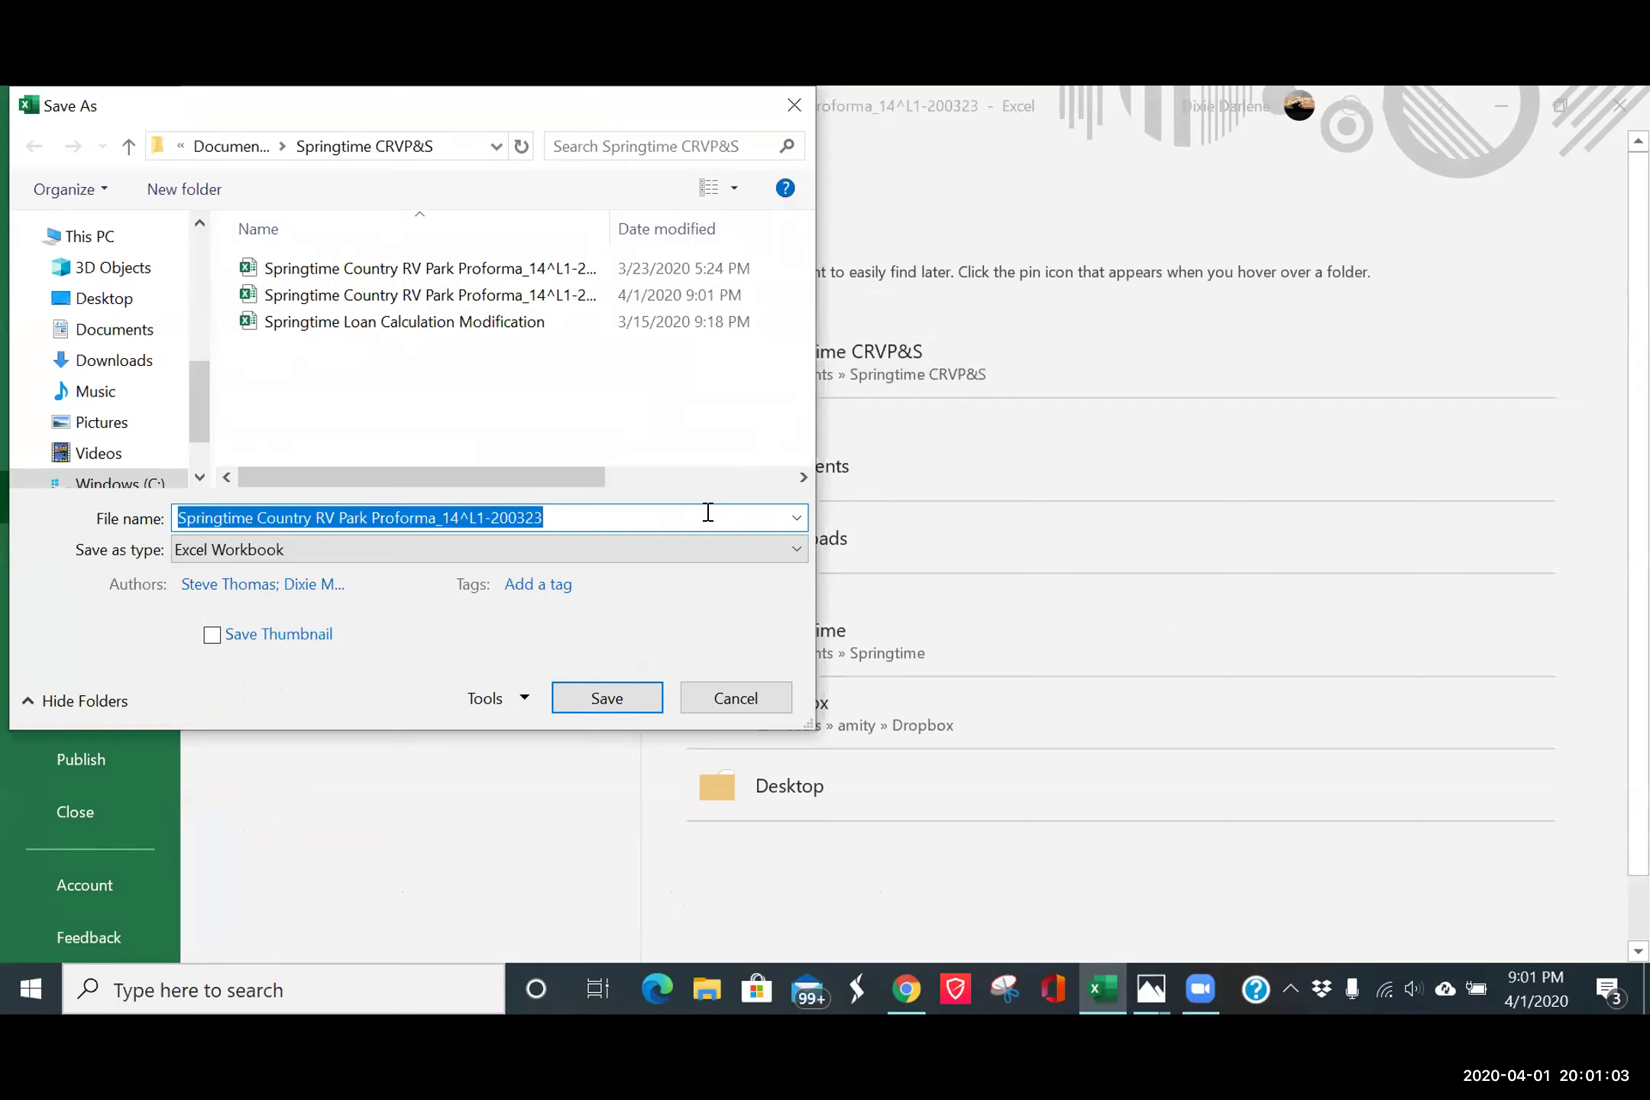
- Remove the date code 200323 from the end of the copy's file name, leaving Springtime Country RV Park Proforma_14^L1-
click(556, 506)
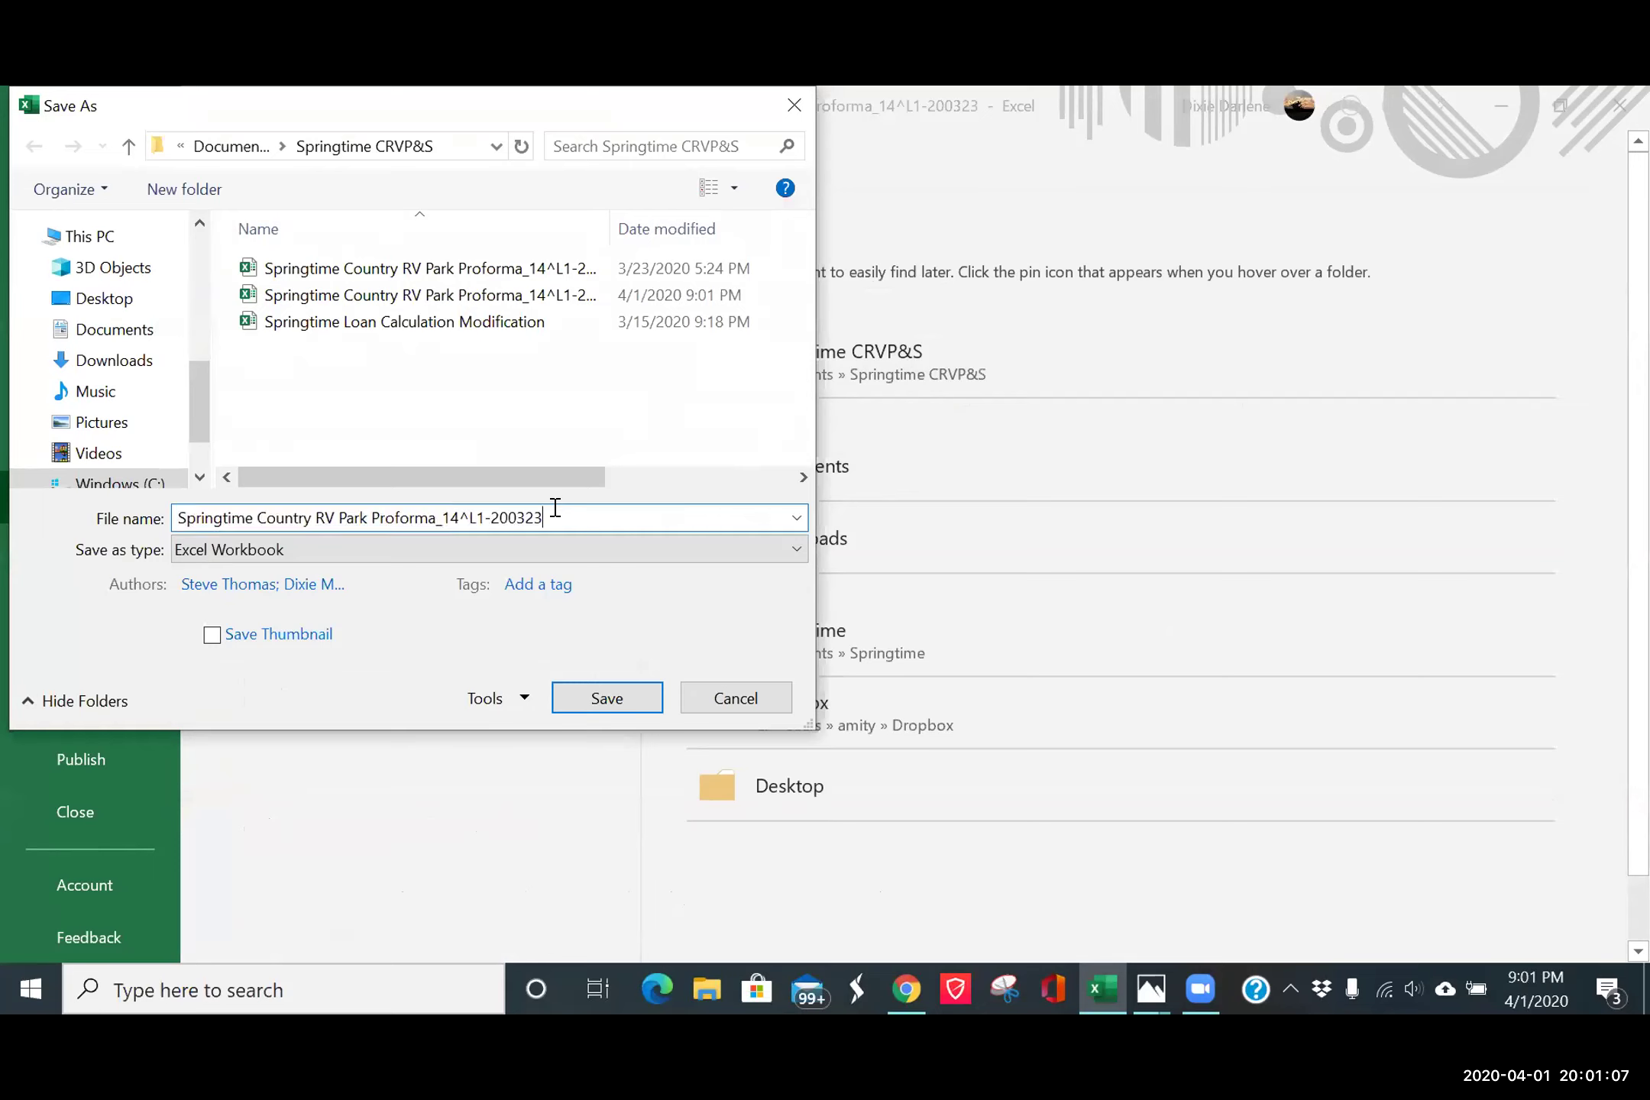
key(BackSpace)
key(BackSpace)
key(BackSpace)
key(BackSpace)
key(BackSpace)
key(BackSpace)
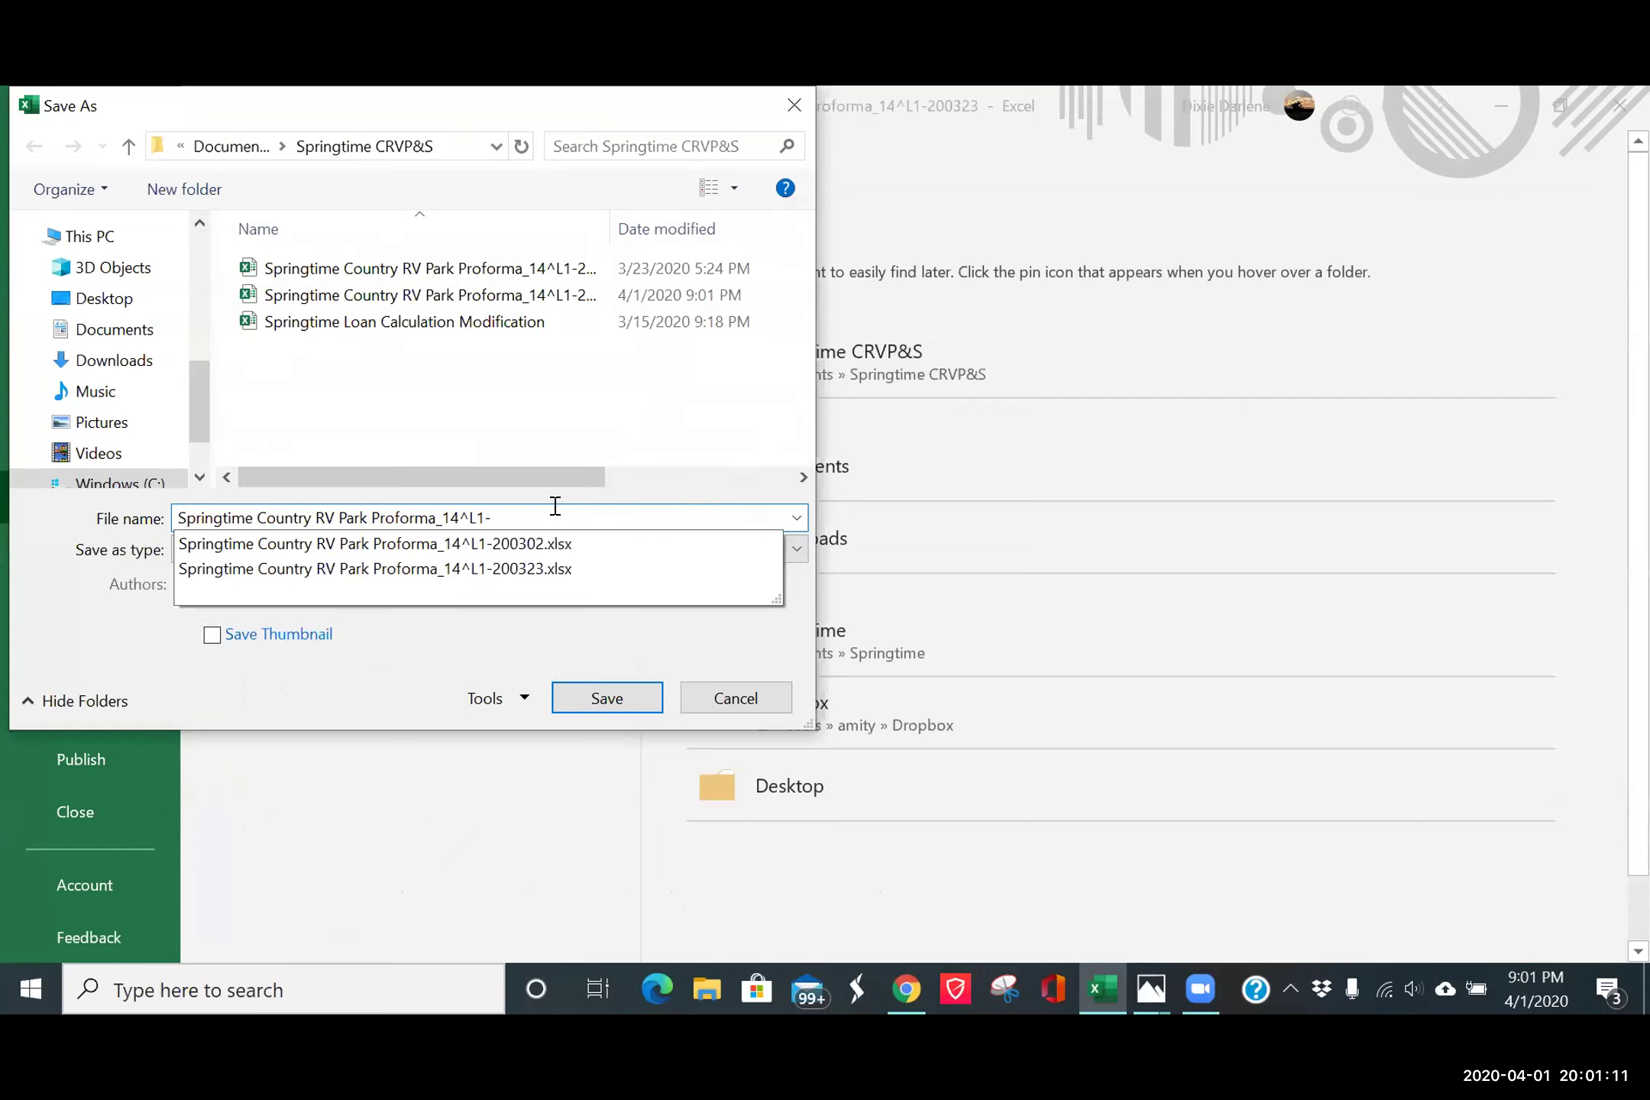
- Save the workbook under the file name Springtime Country RV Park Proforma_14^L1-200401
text(200401)
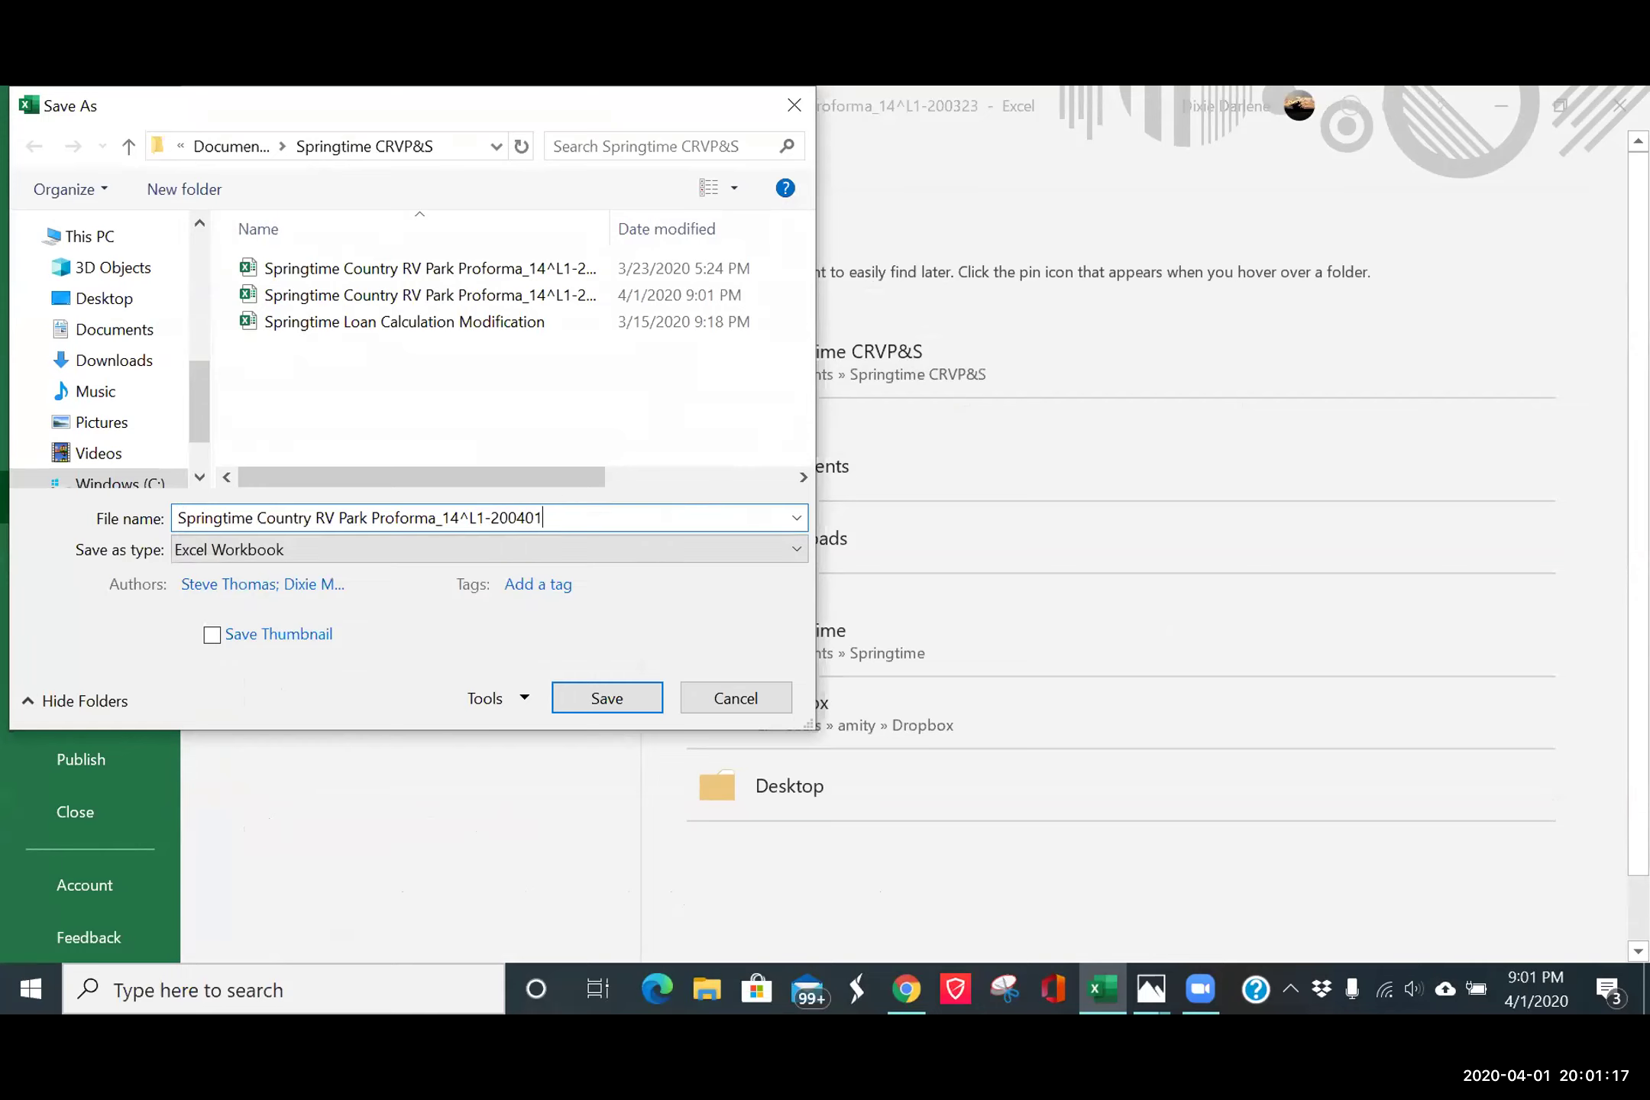
click(589, 699)
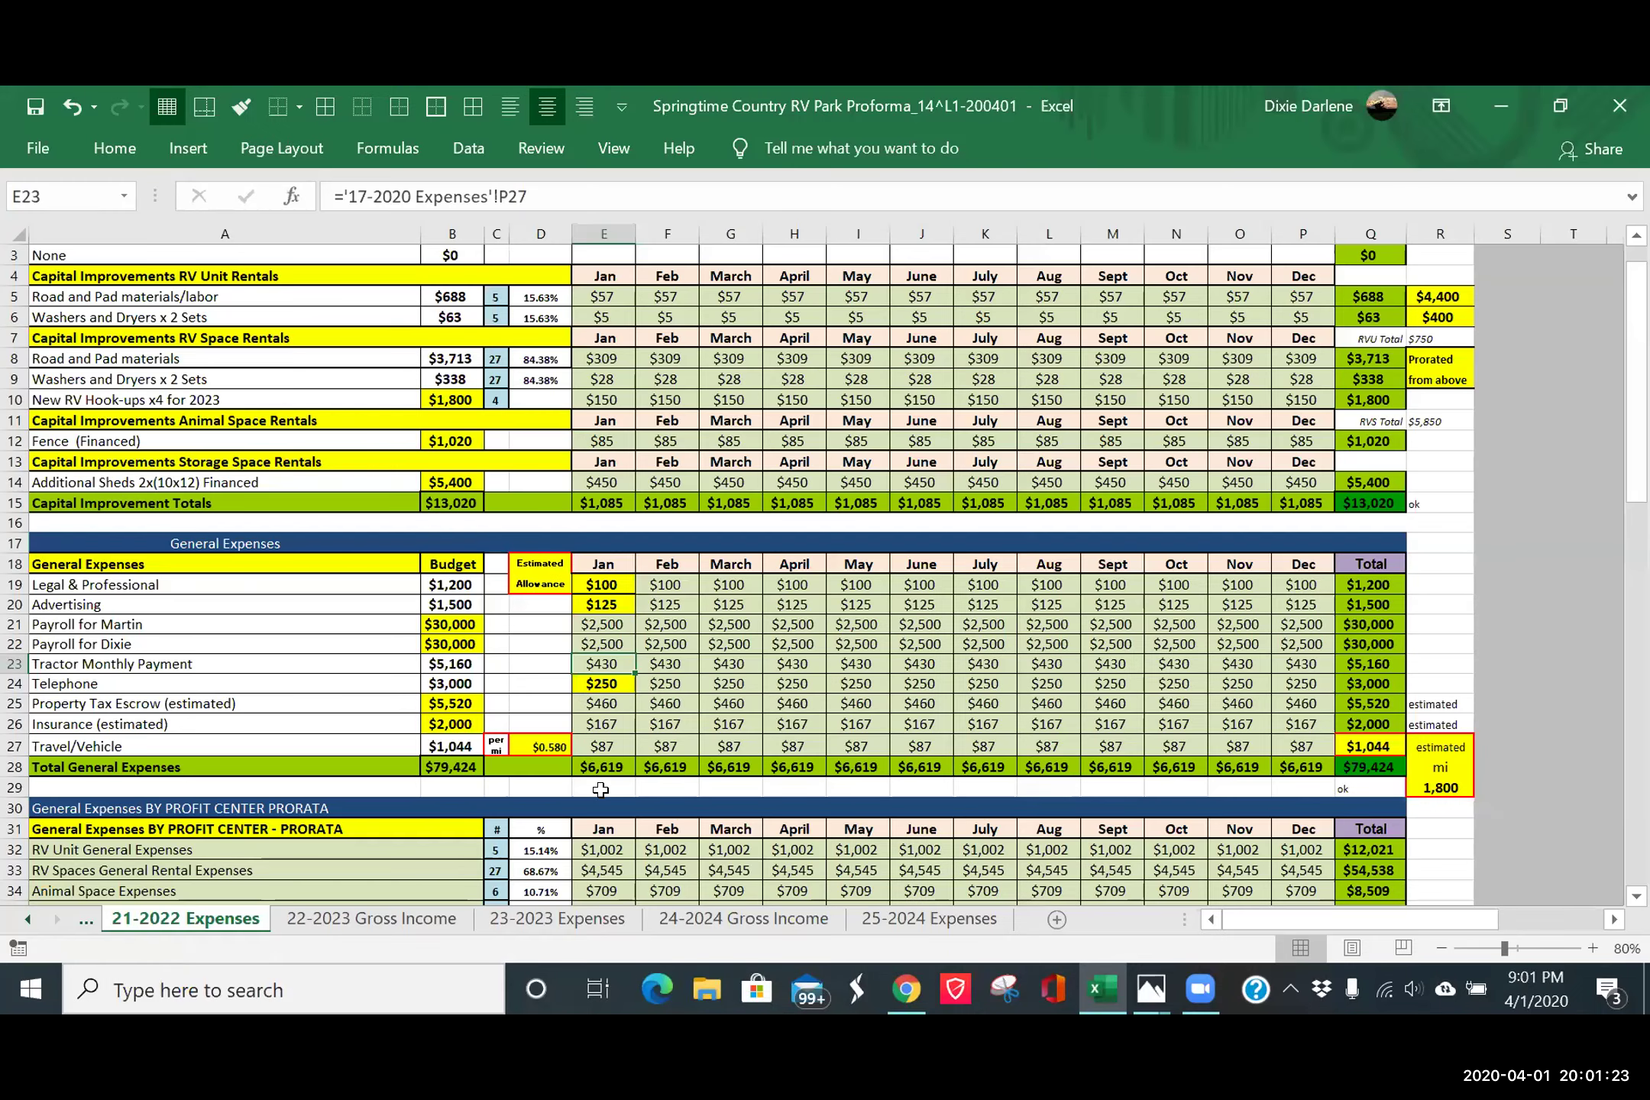
- Go to the 25-2024 Expenses worksheet
click(23, 920)
click(23, 919)
click(23, 919)
click(23, 920)
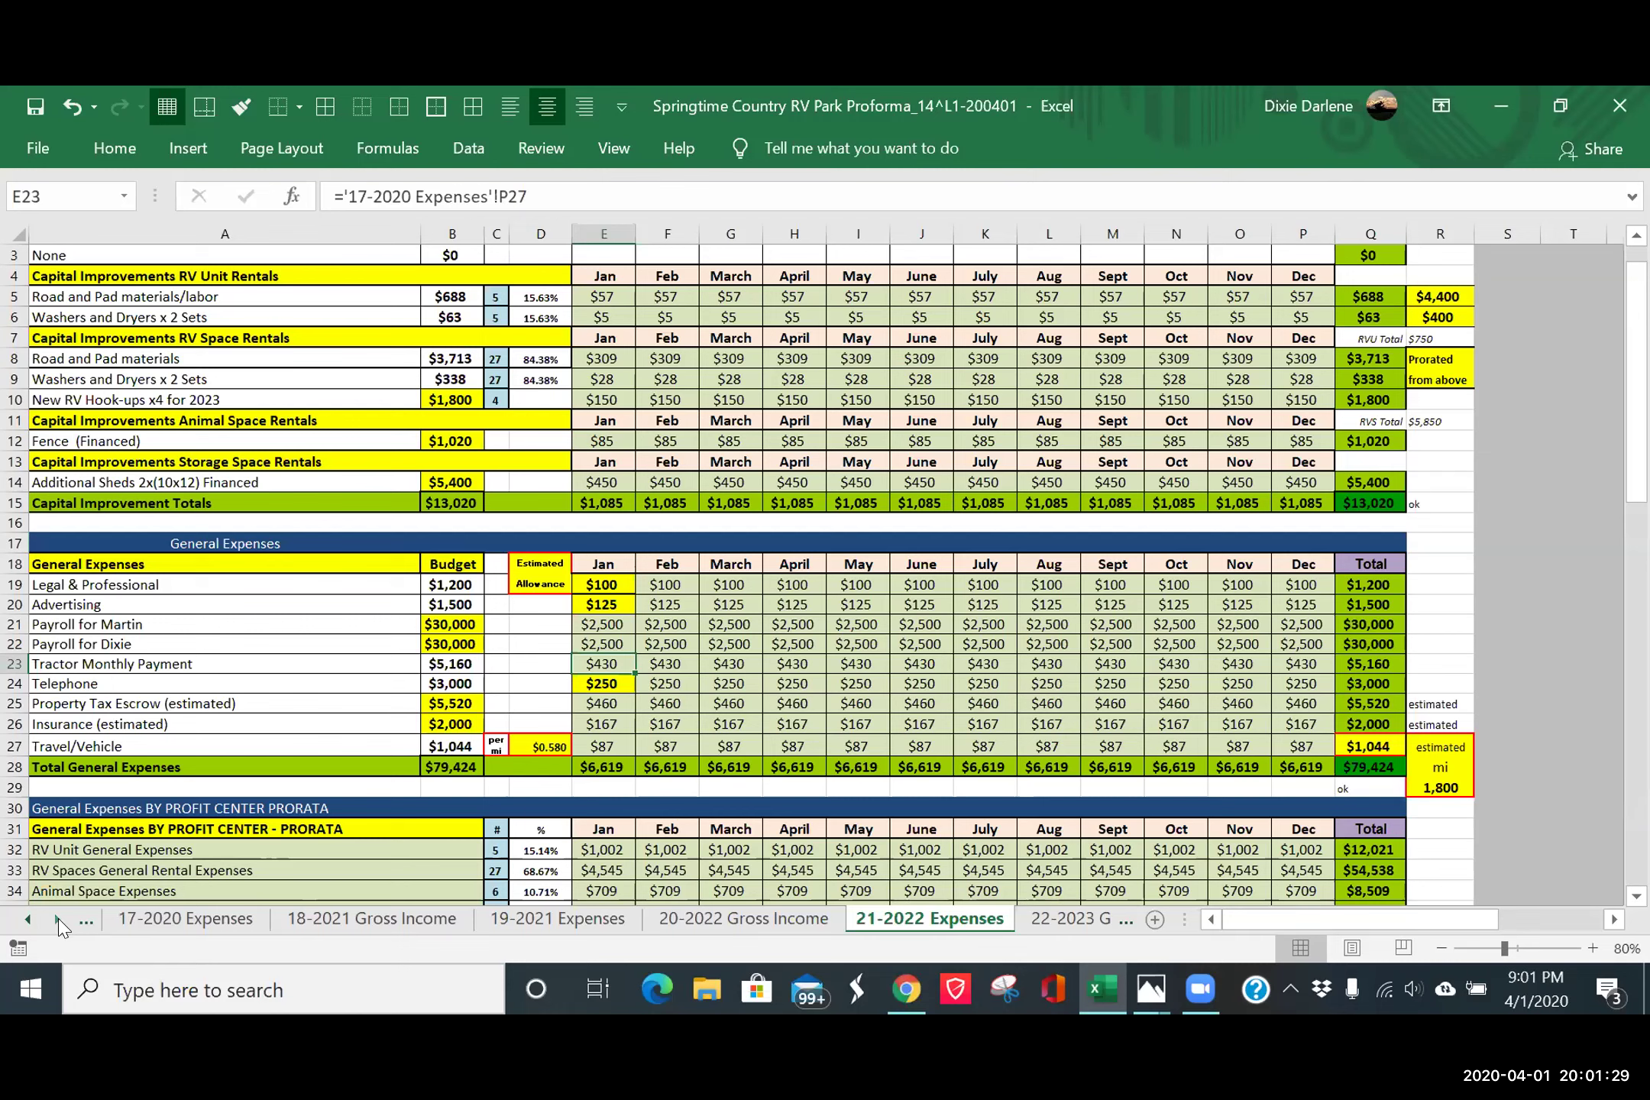
click(57, 922)
click(57, 922)
click(57, 922)
click(57, 922)
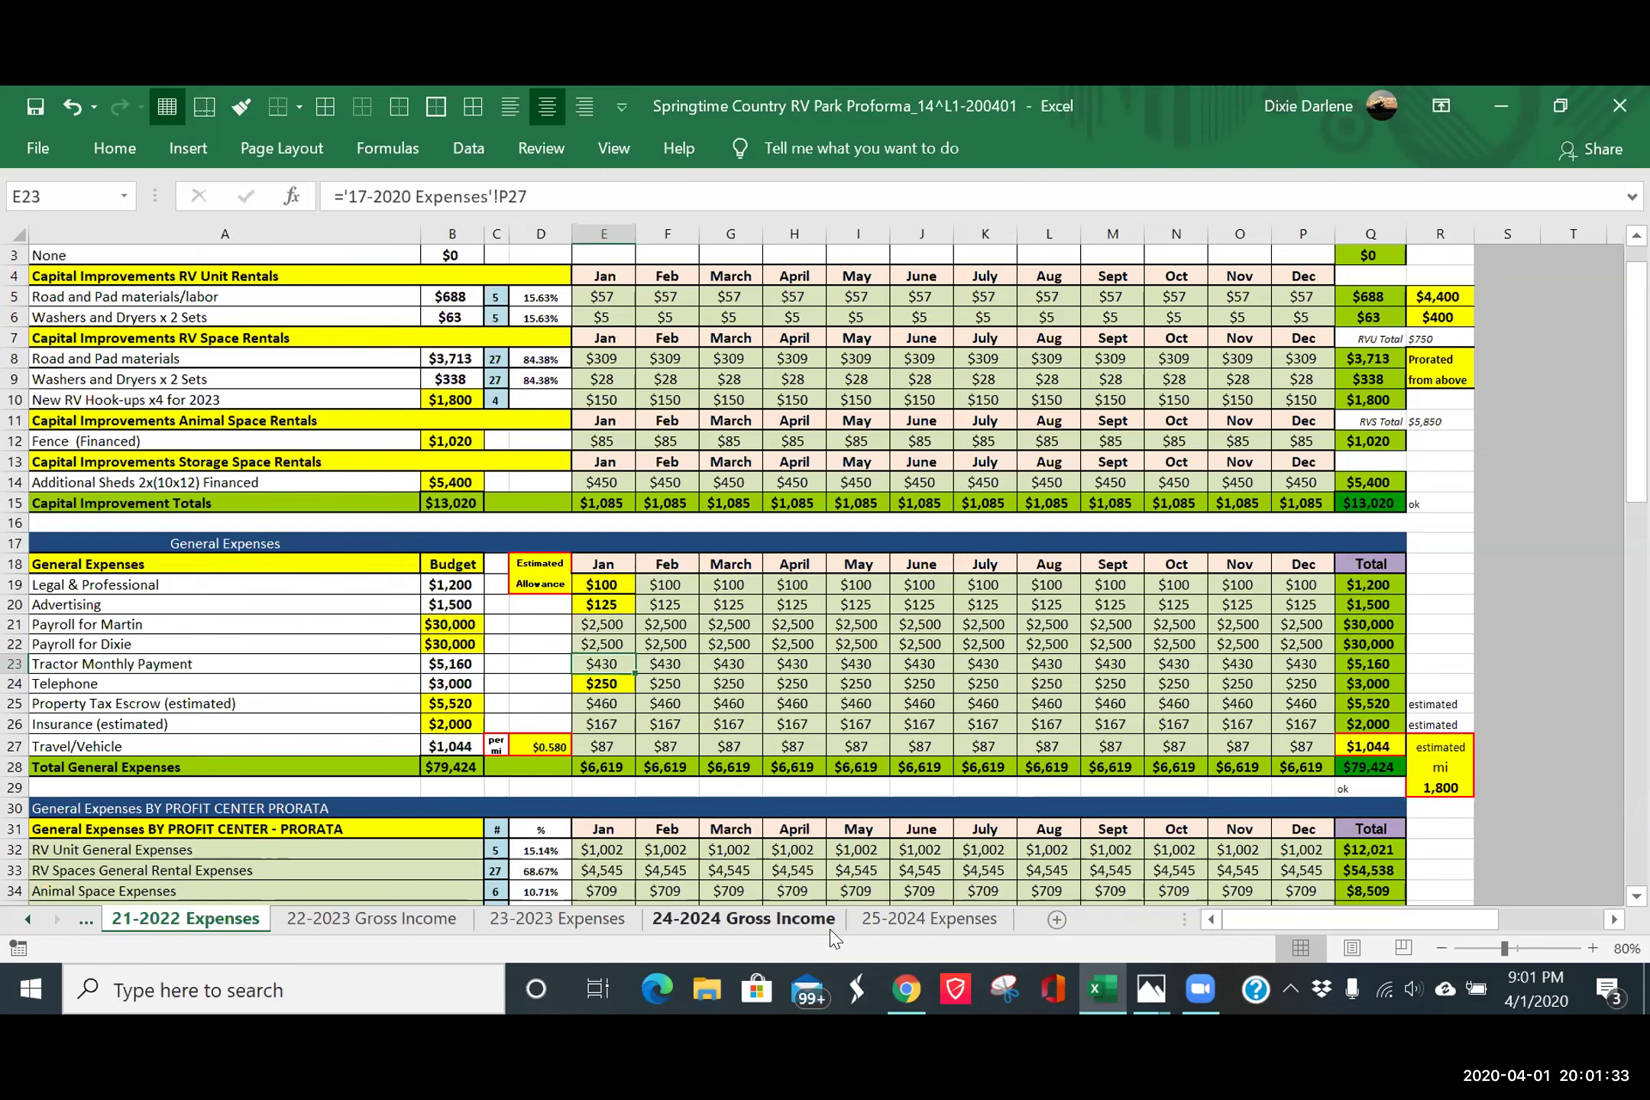
click(899, 925)
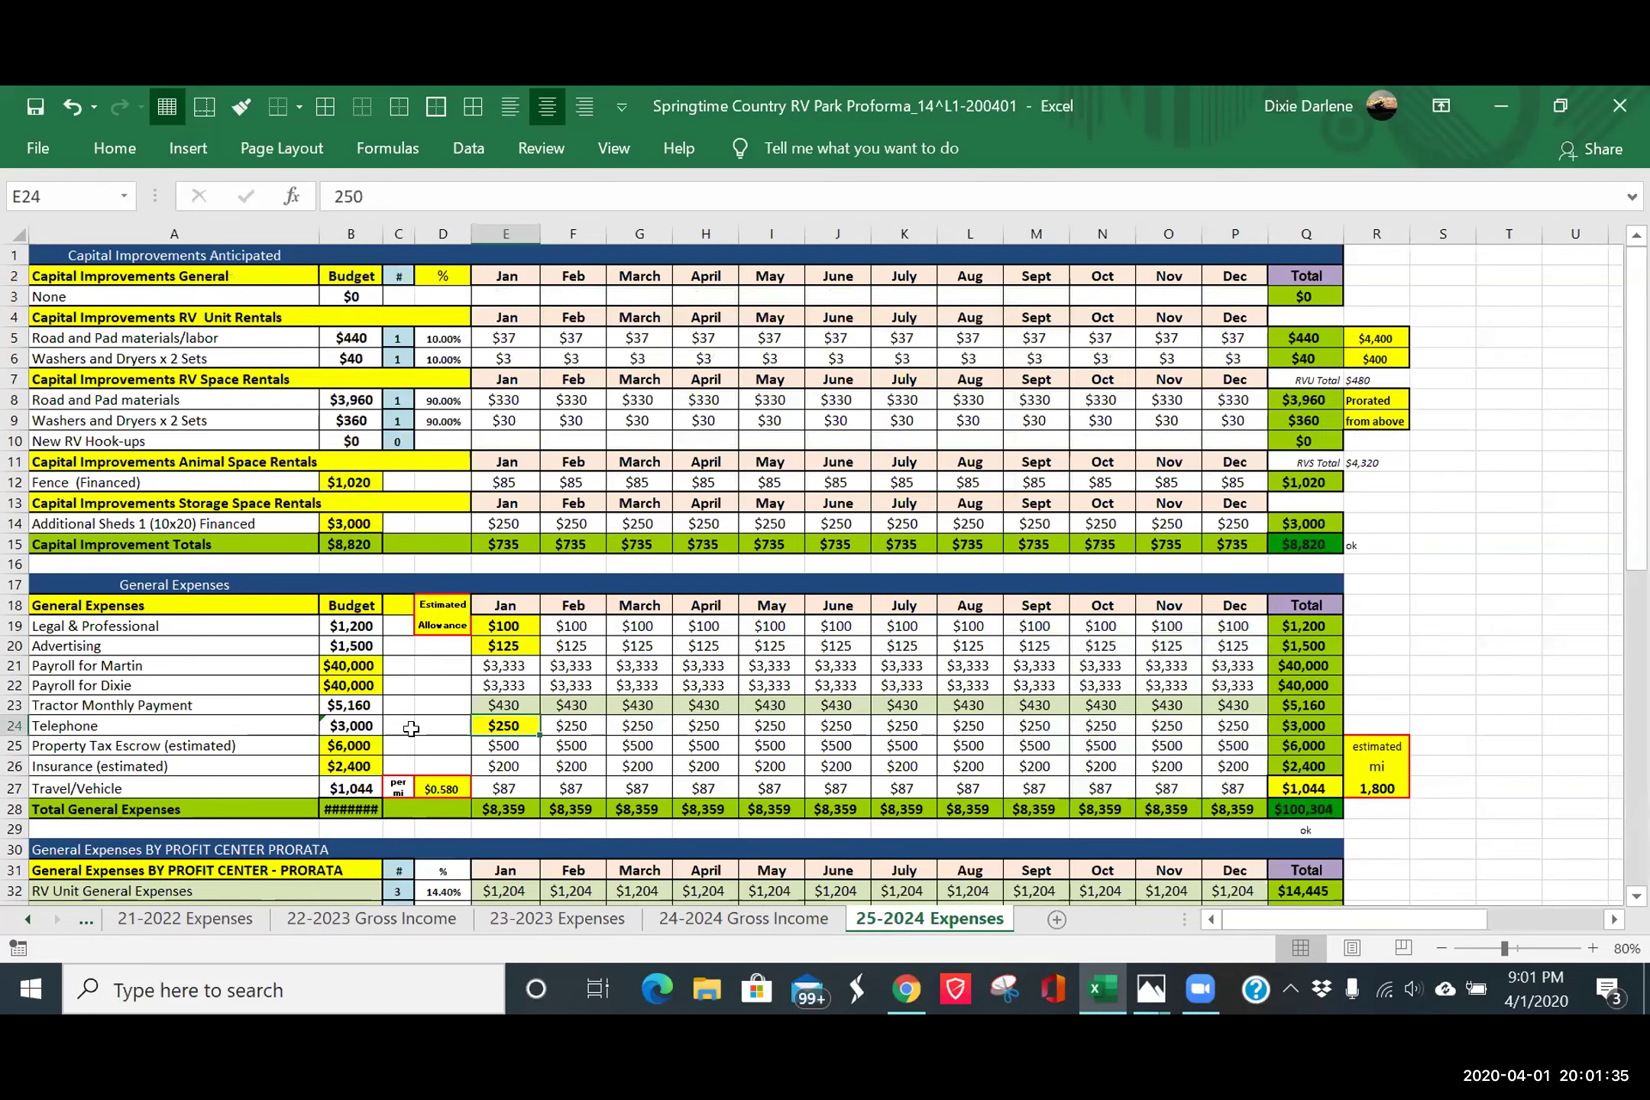
- Ignore the inconsistent formula error on the Telephone budget cell B24 and autofit the width of column B
click(355, 728)
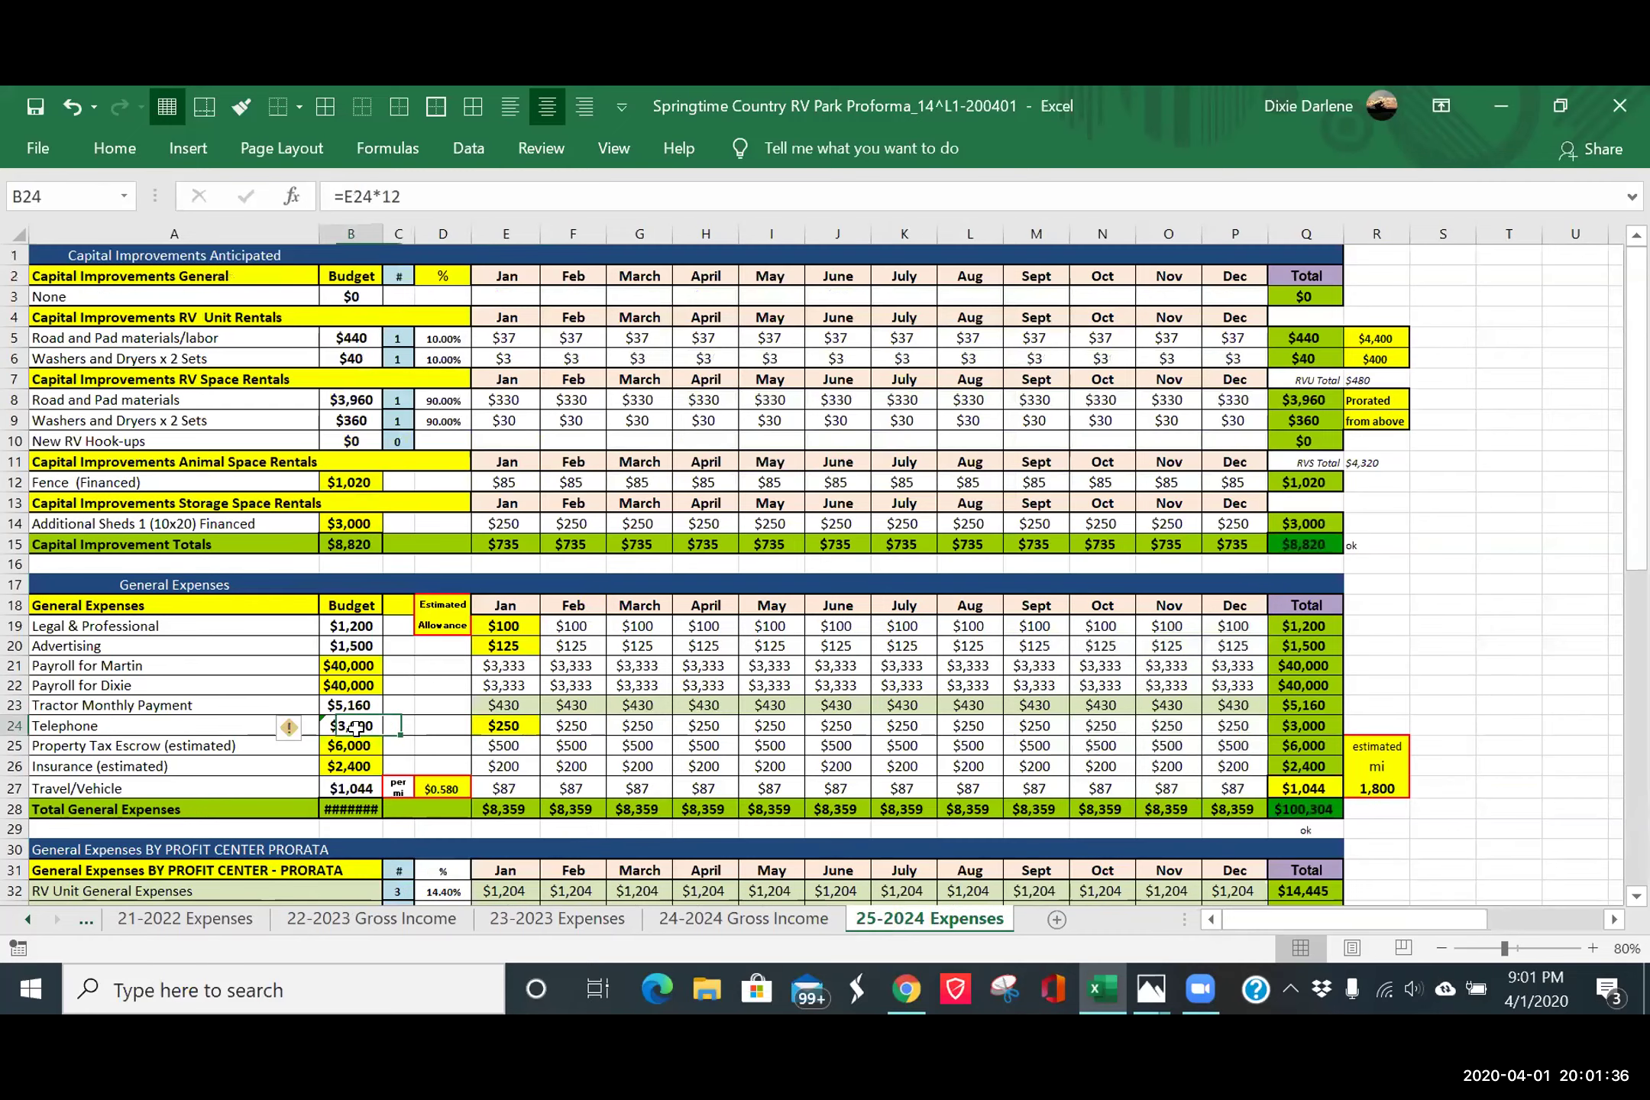
click(310, 732)
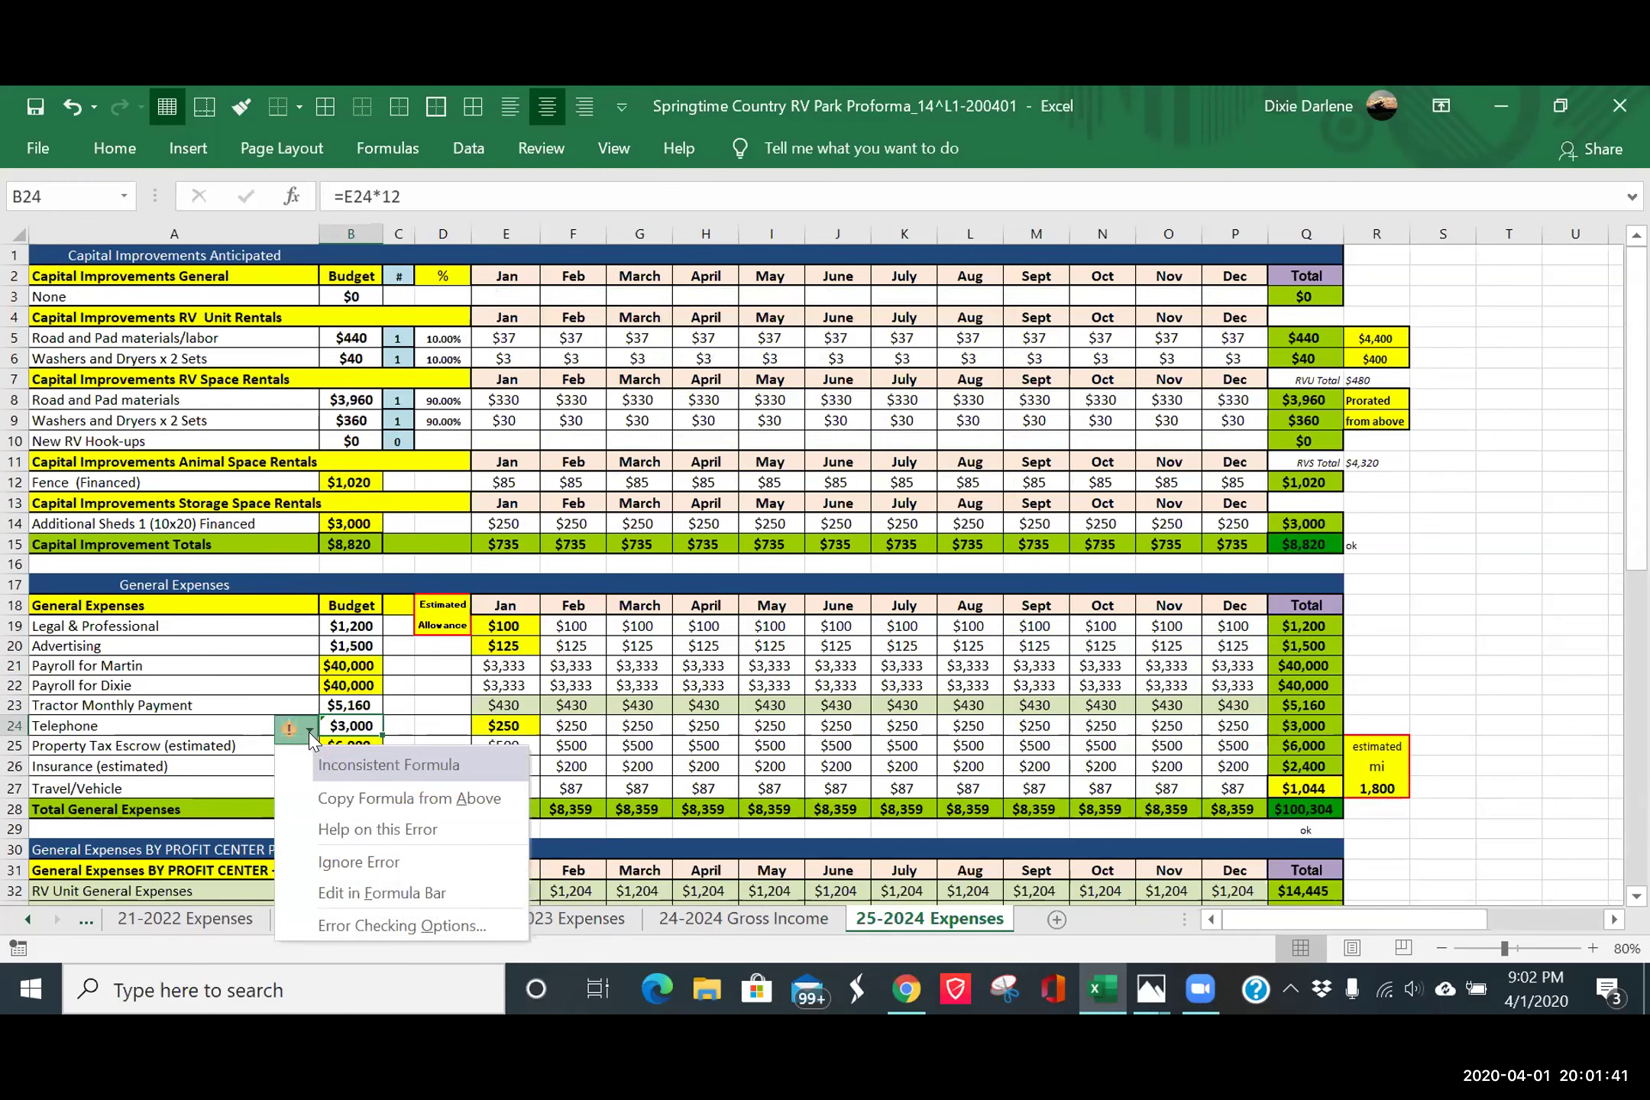
click(336, 862)
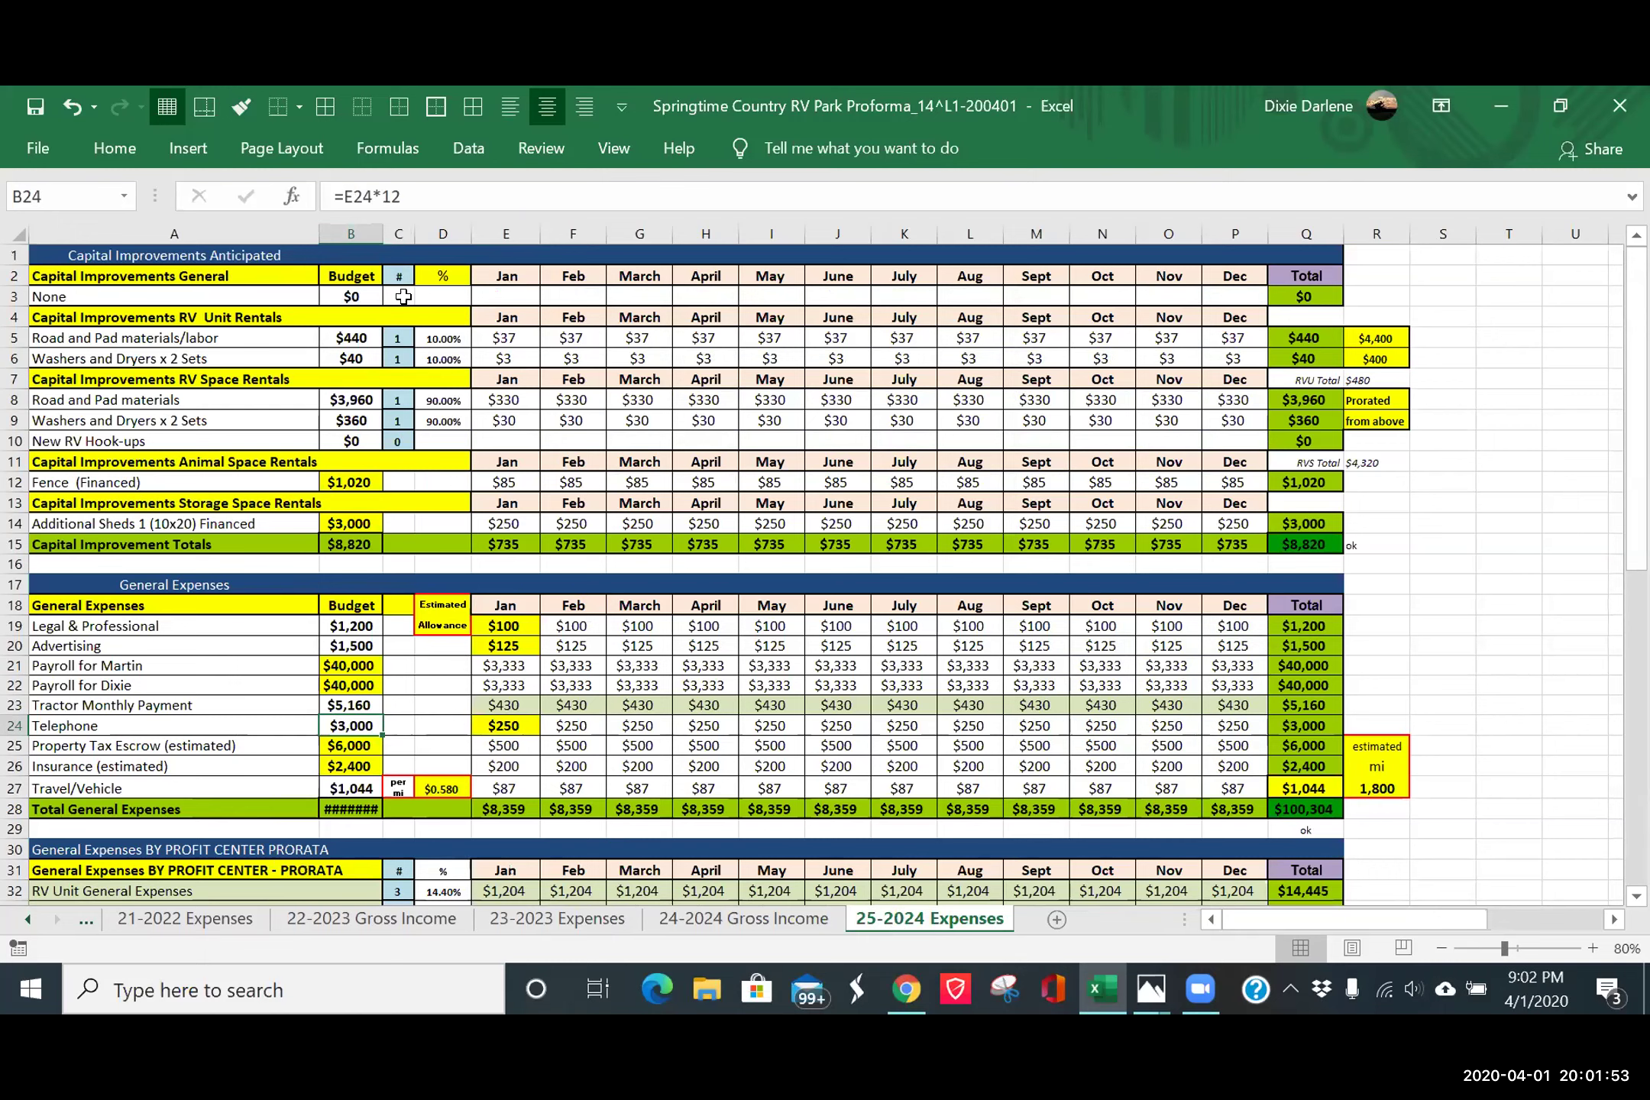
double_click(382, 233)
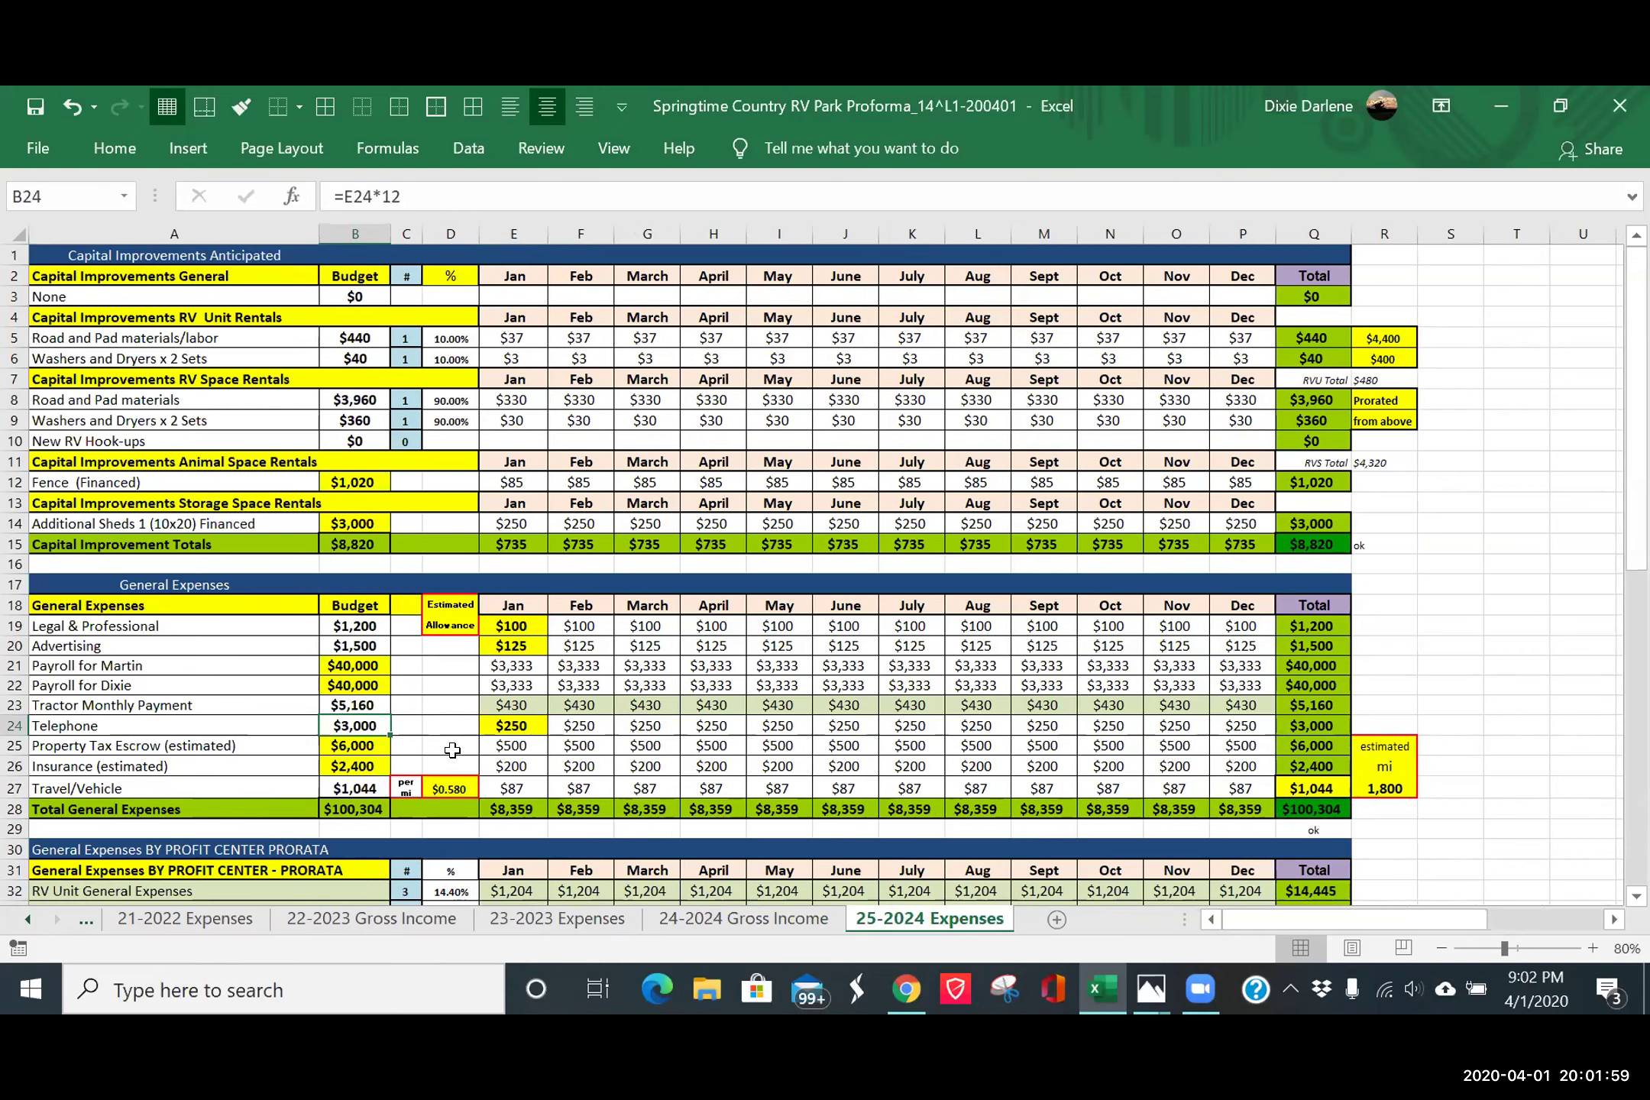
- Copy the formatting of the January tractor payment cell E23 onto the empty January cell E3
click(518, 707)
right_click(518, 707)
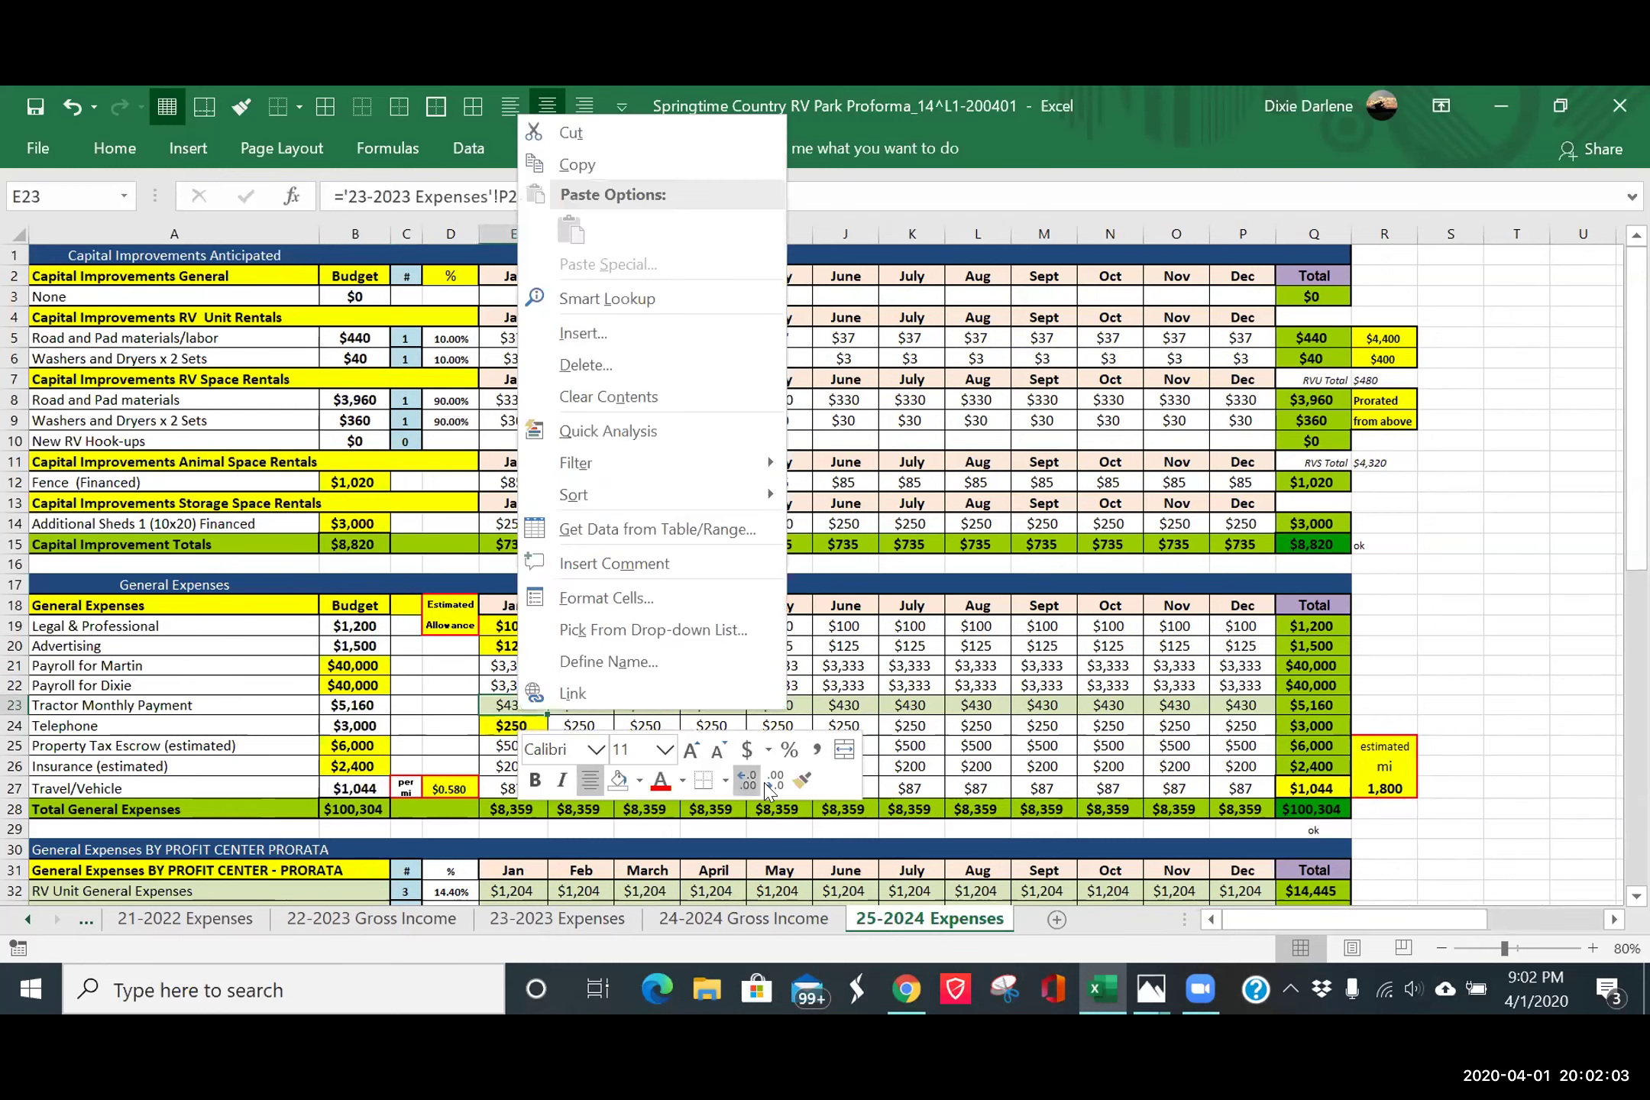
click(802, 779)
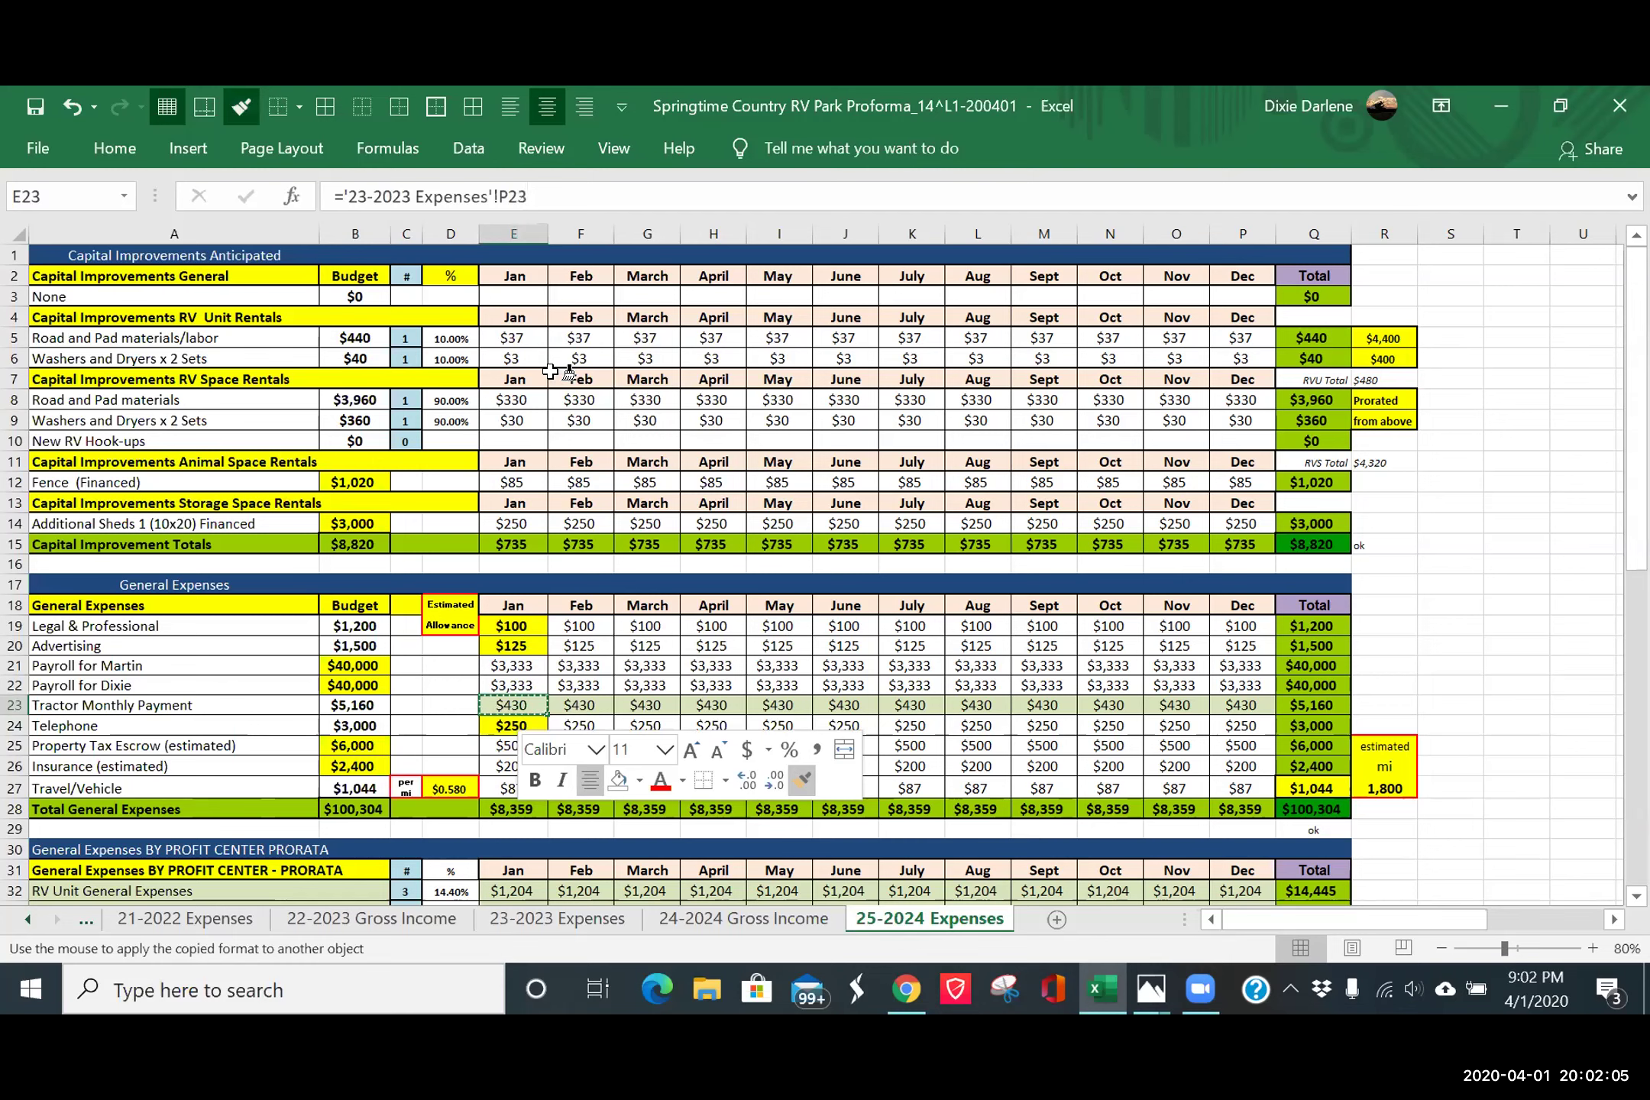
click(511, 294)
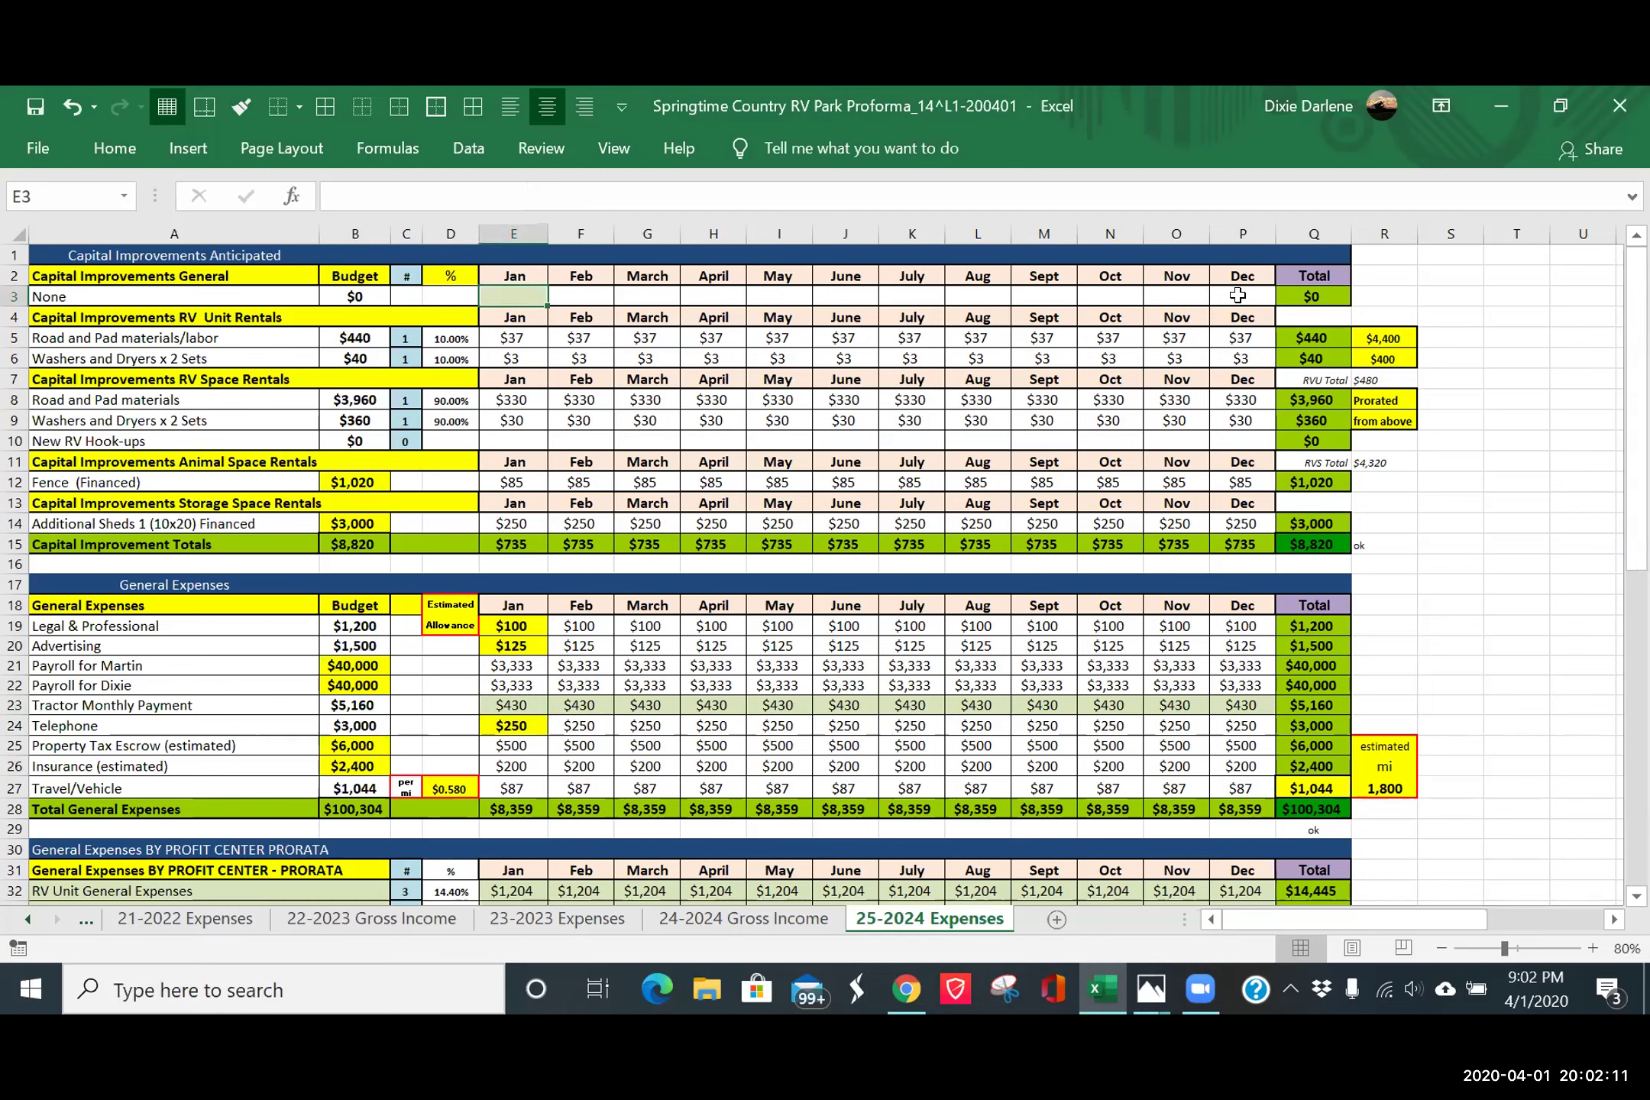
shift+click(1237, 295)
key(Tab)
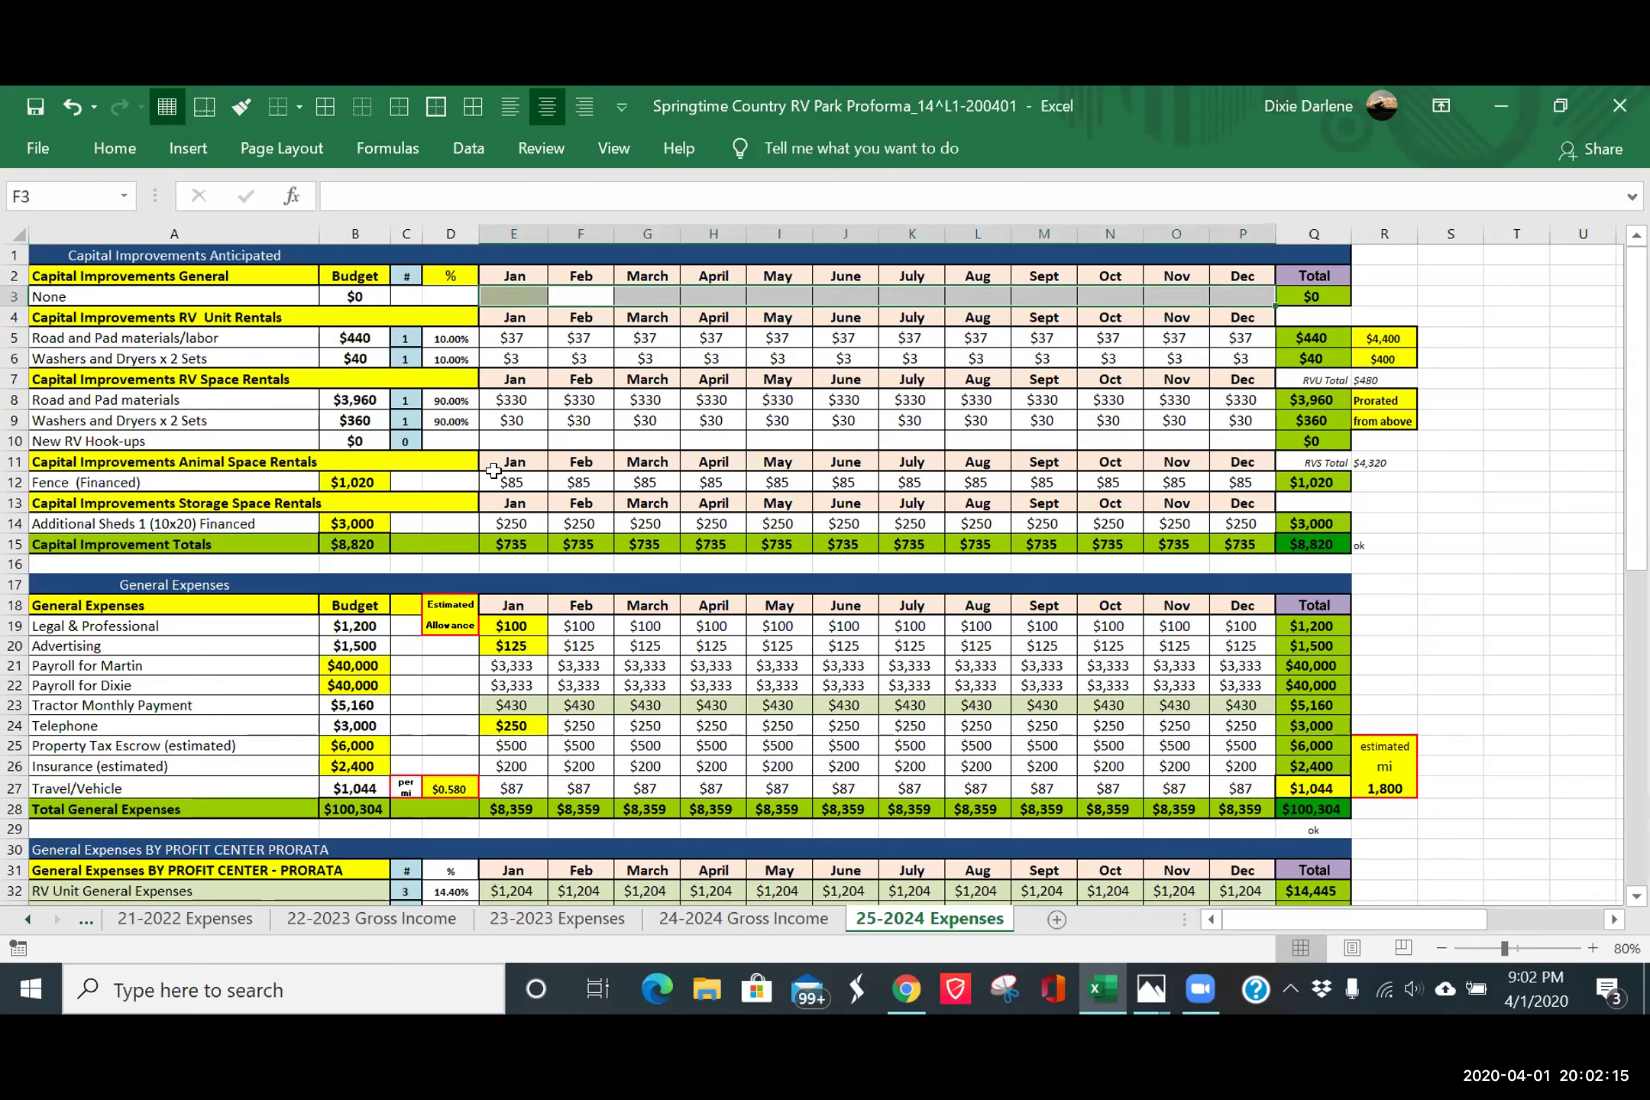
click(497, 438)
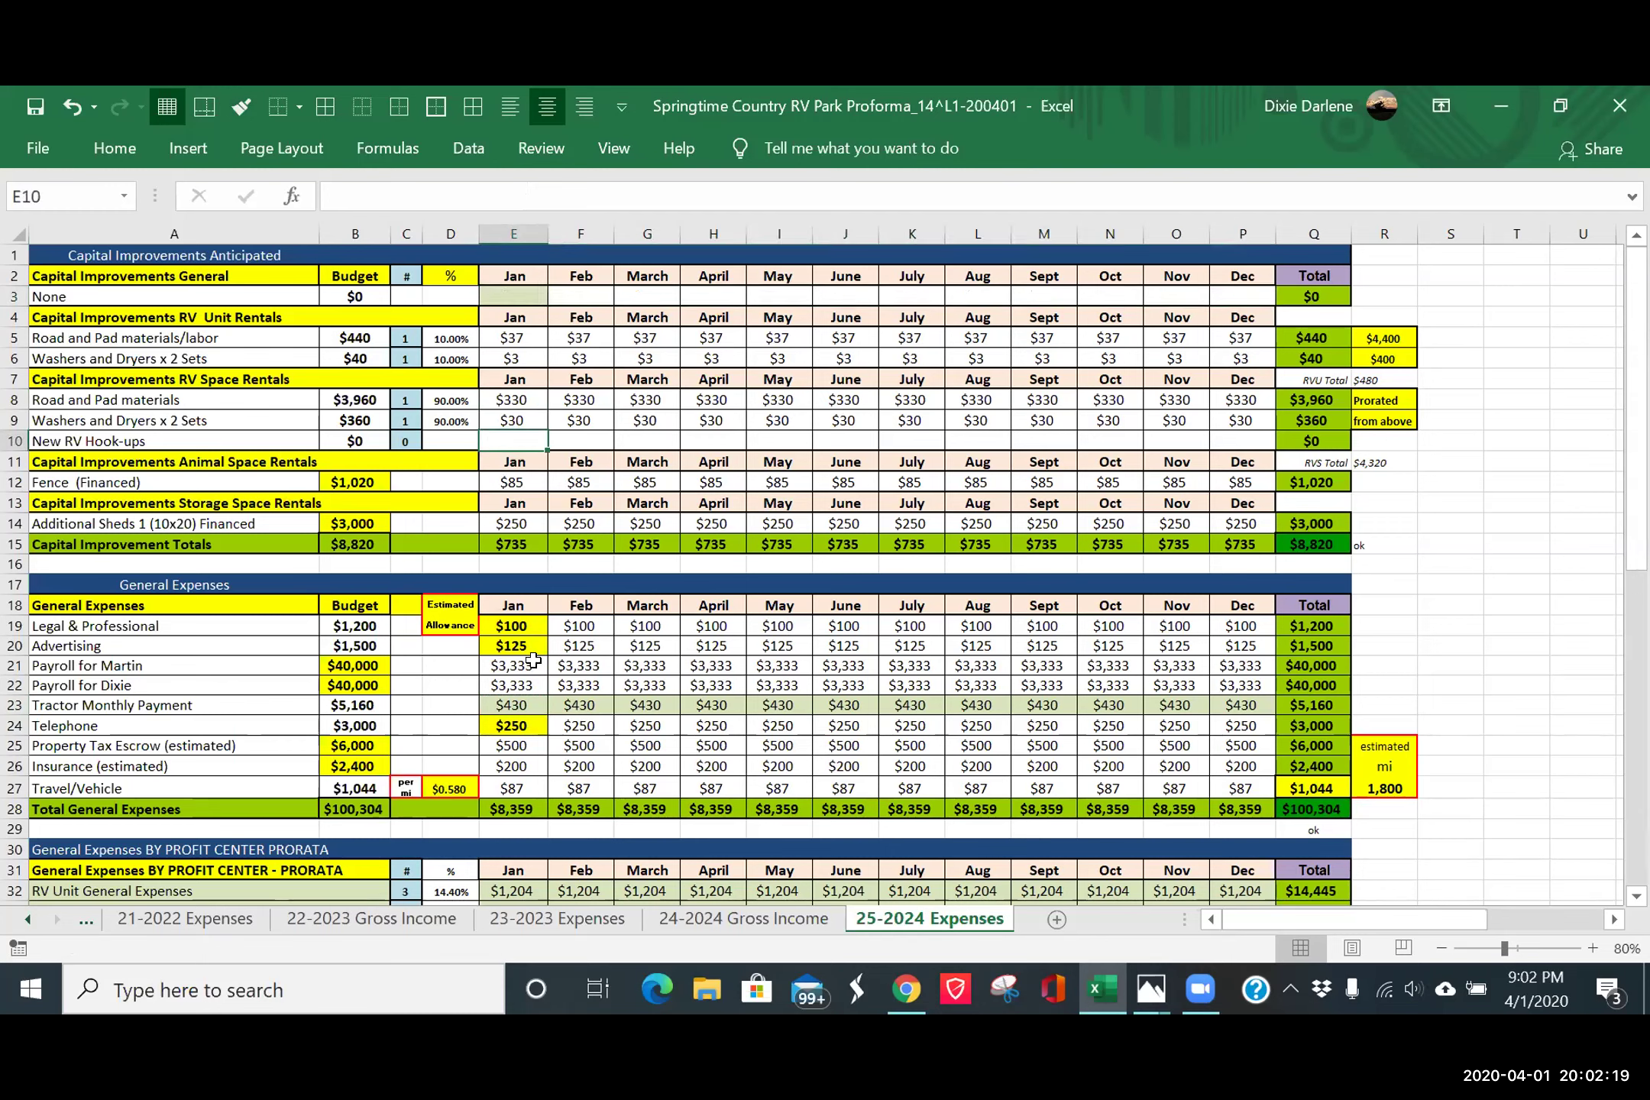
- Copy cell E3's green formatting across the capital improvement months in F3:P3, E5:P6 and E8:P10, keeping Format Painter active
click(532, 297)
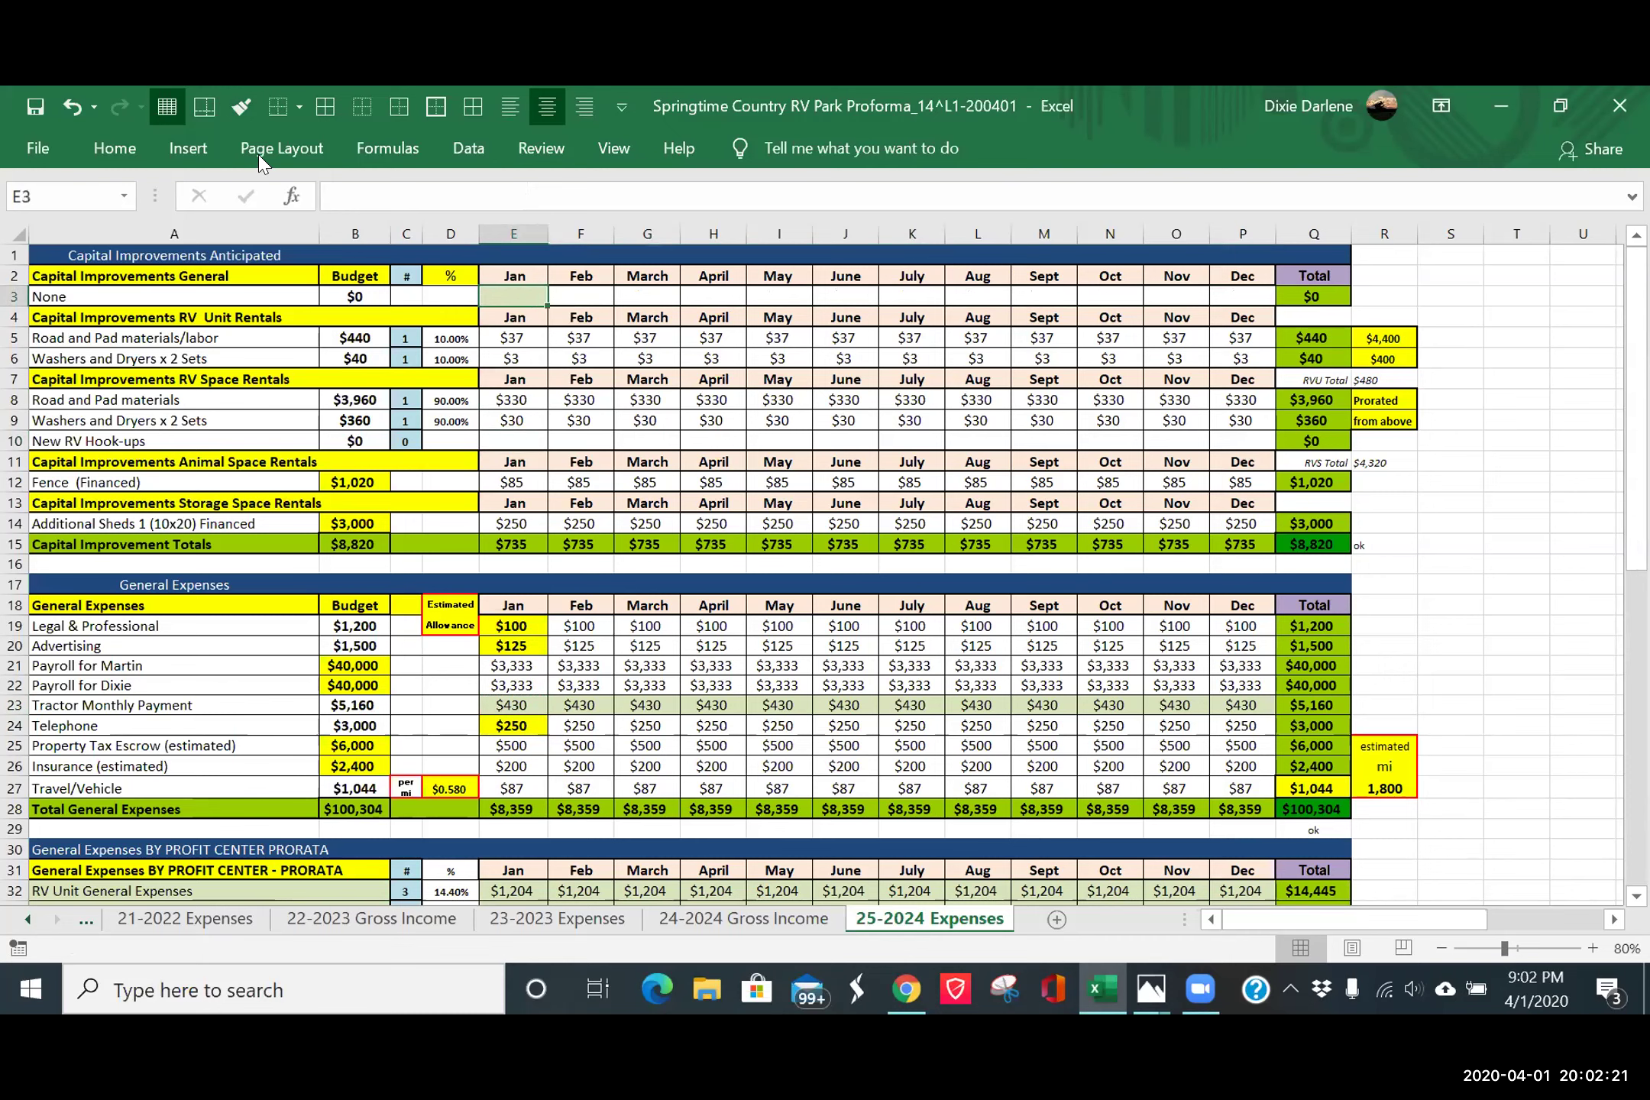
click(243, 109)
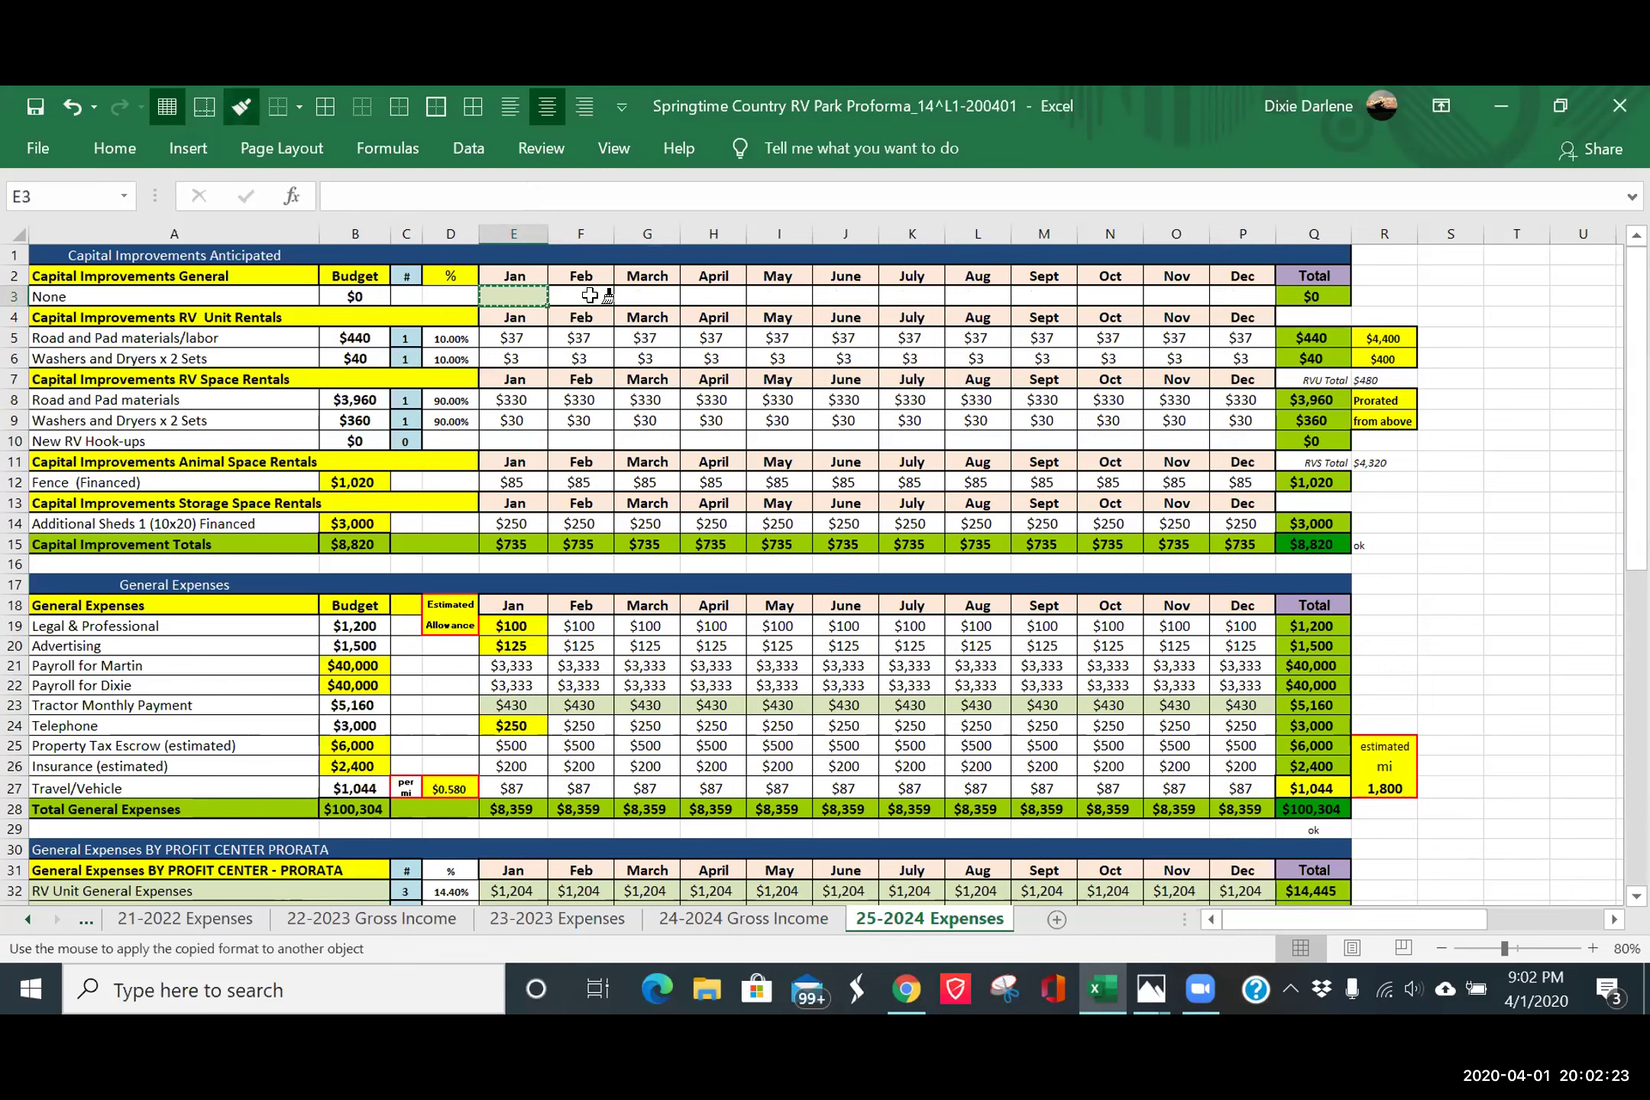
drag(591, 295, 1243, 293)
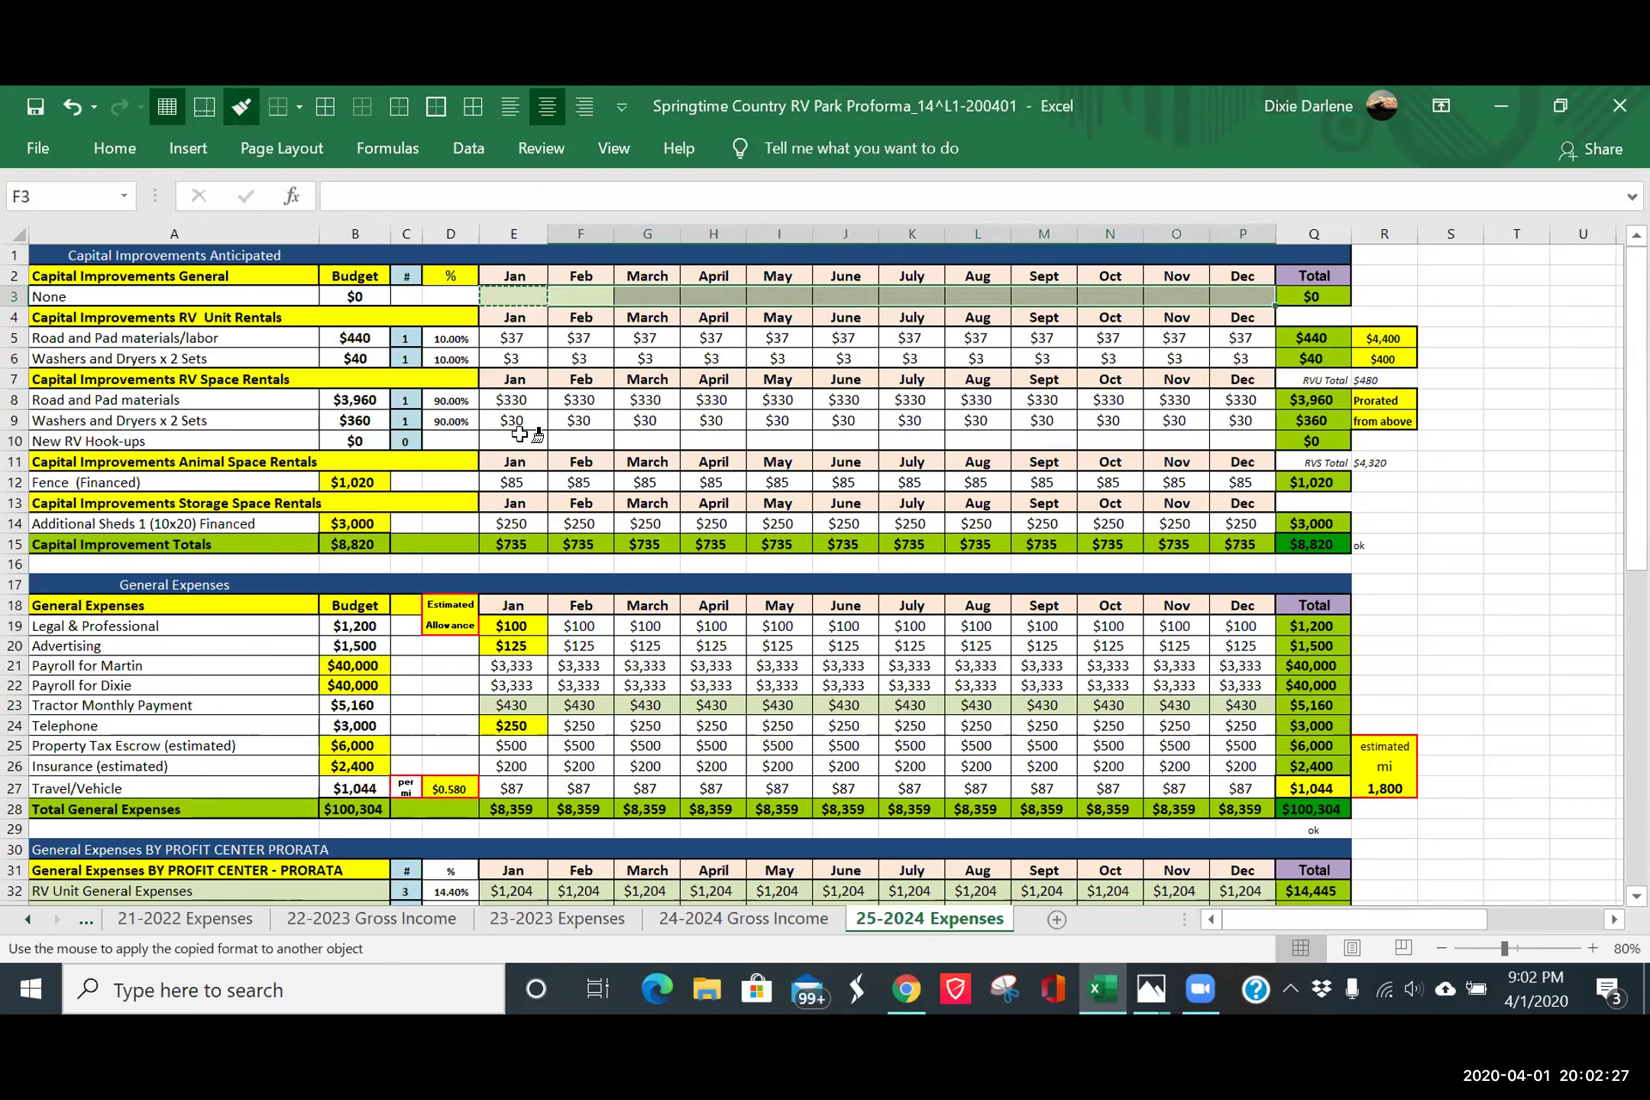
drag(515, 335, 1244, 355)
click(511, 398)
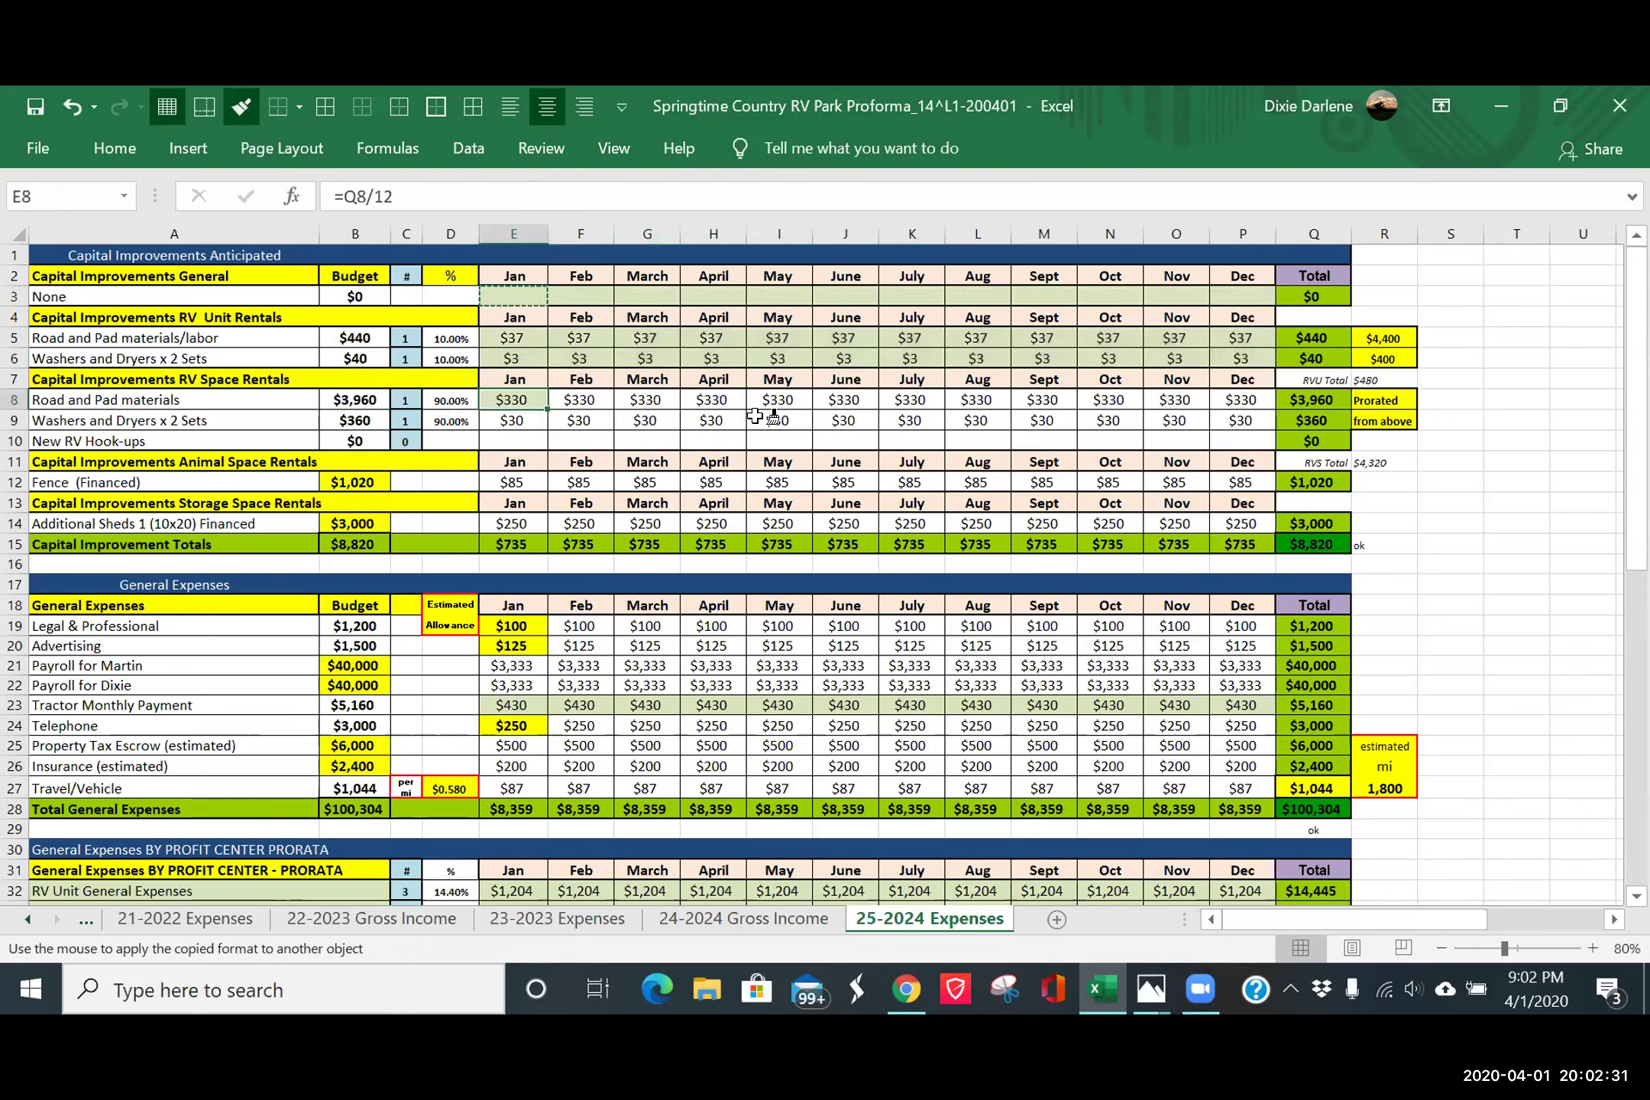
shift+click(1226, 438)
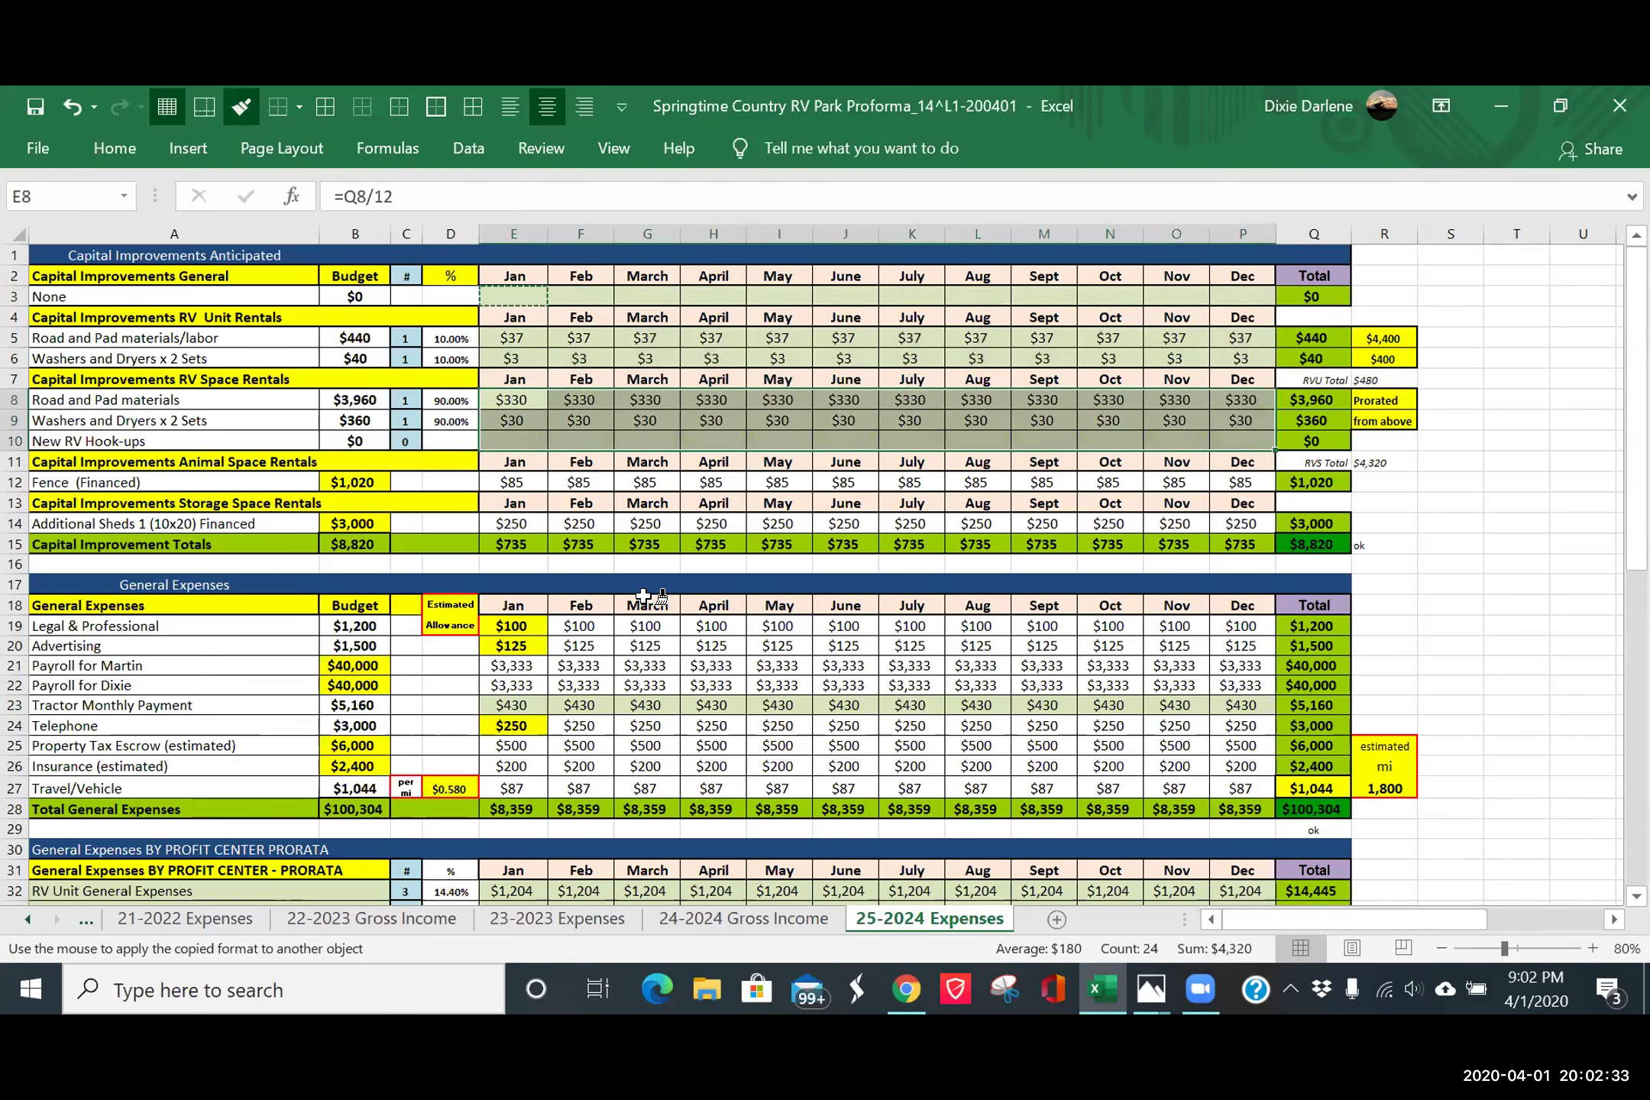
- Paint the same green formatting onto the General Expenses months in F19:P20, E21:P22, E25:P27 and F24:P24
mouse_move(590, 625)
mouse_down()
mouse_move(1253, 654)
mouse_move(1174, 655)
mouse_move(1253, 685)
mouse_up()
click(504, 666)
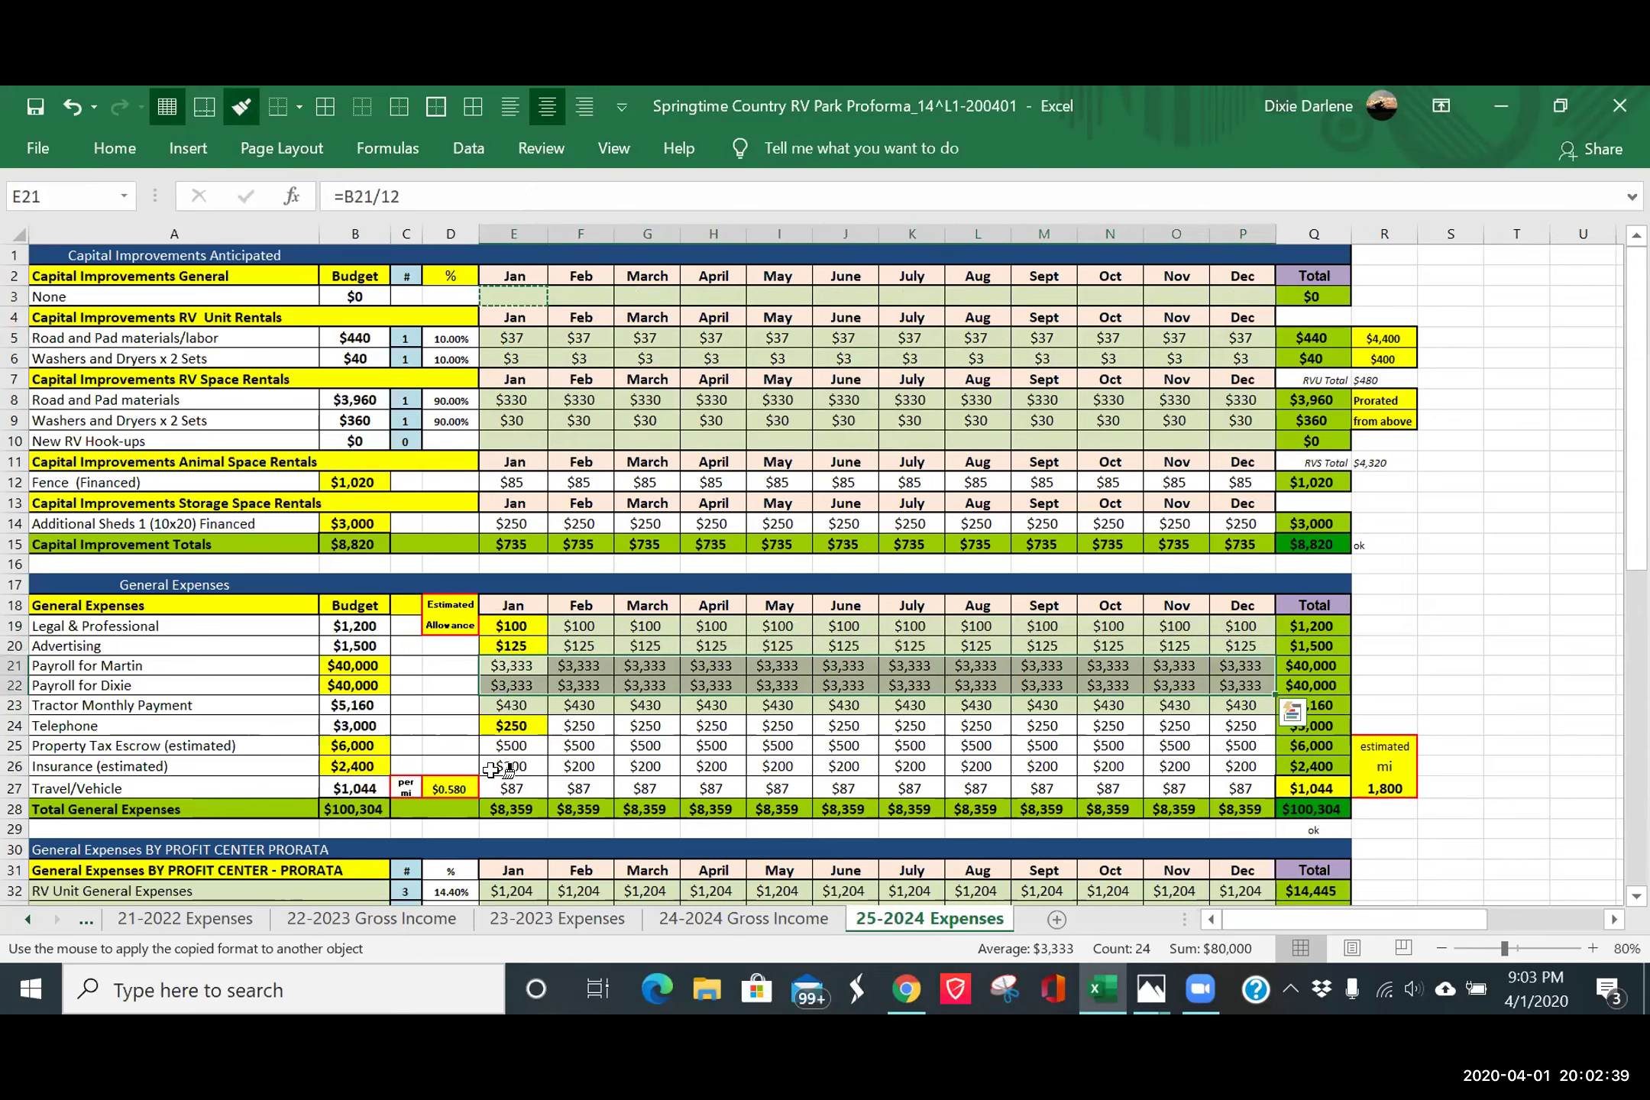
click(512, 746)
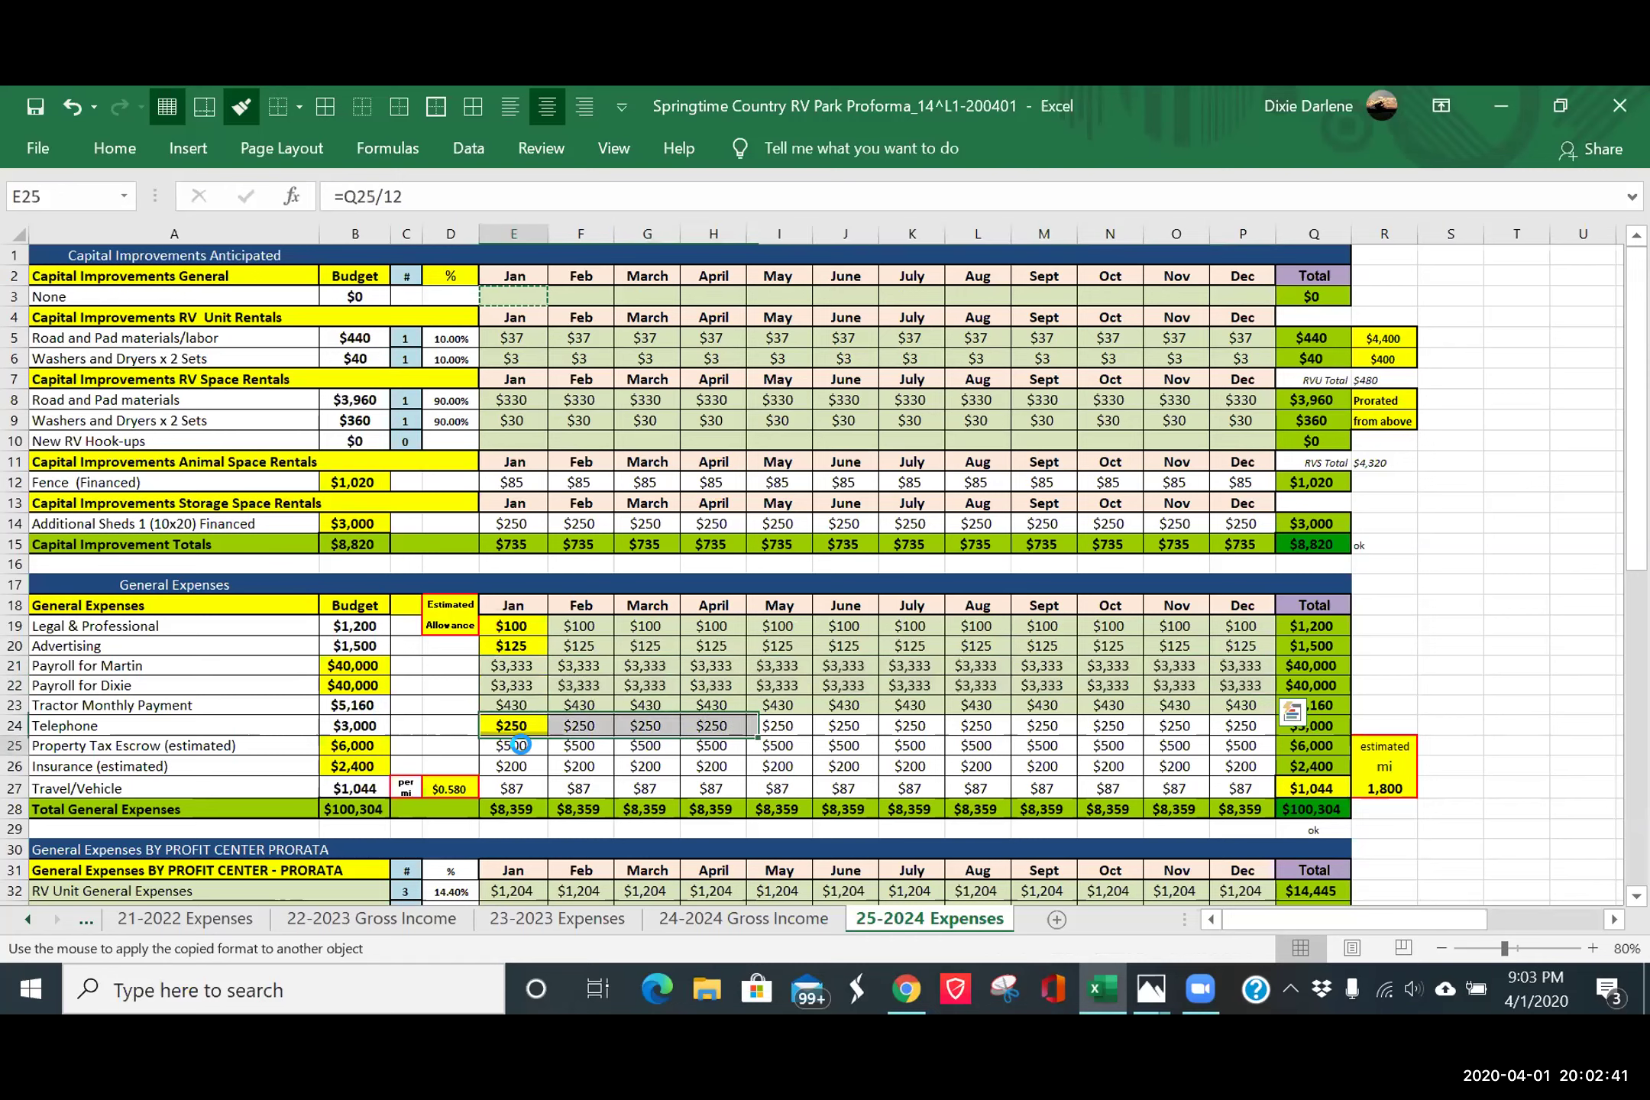
drag(1222, 785, 1233, 786)
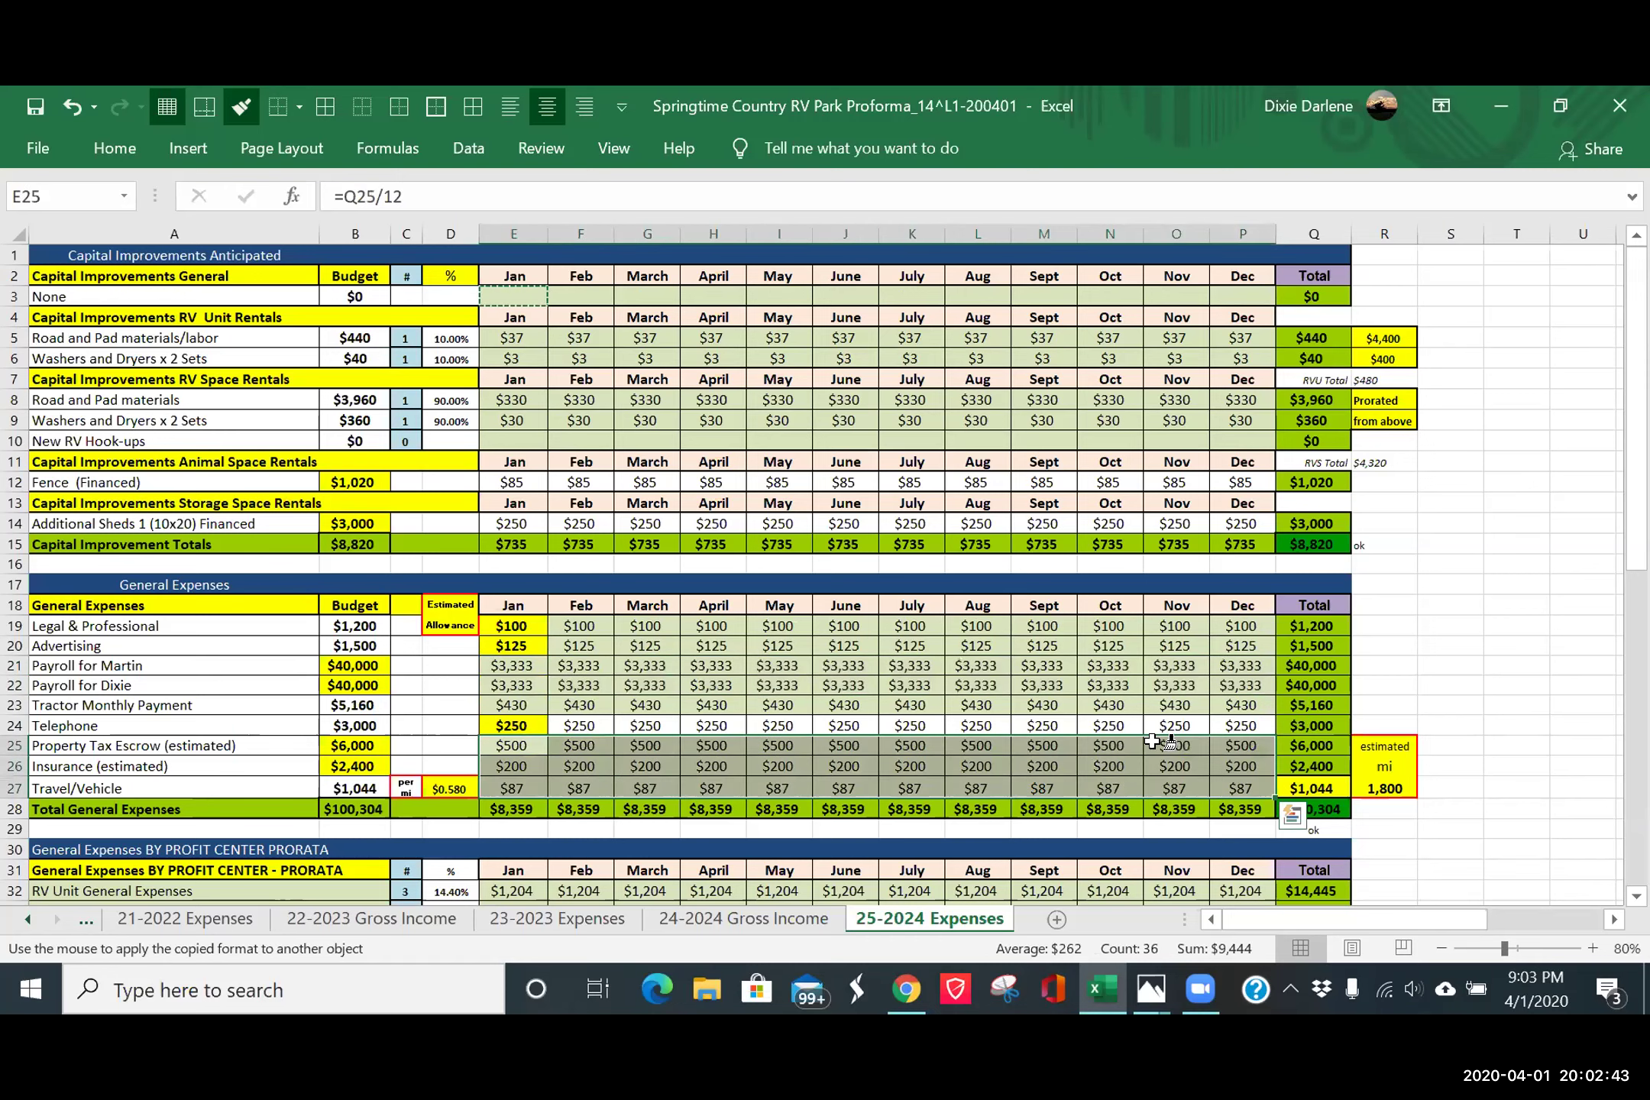
click(578, 728)
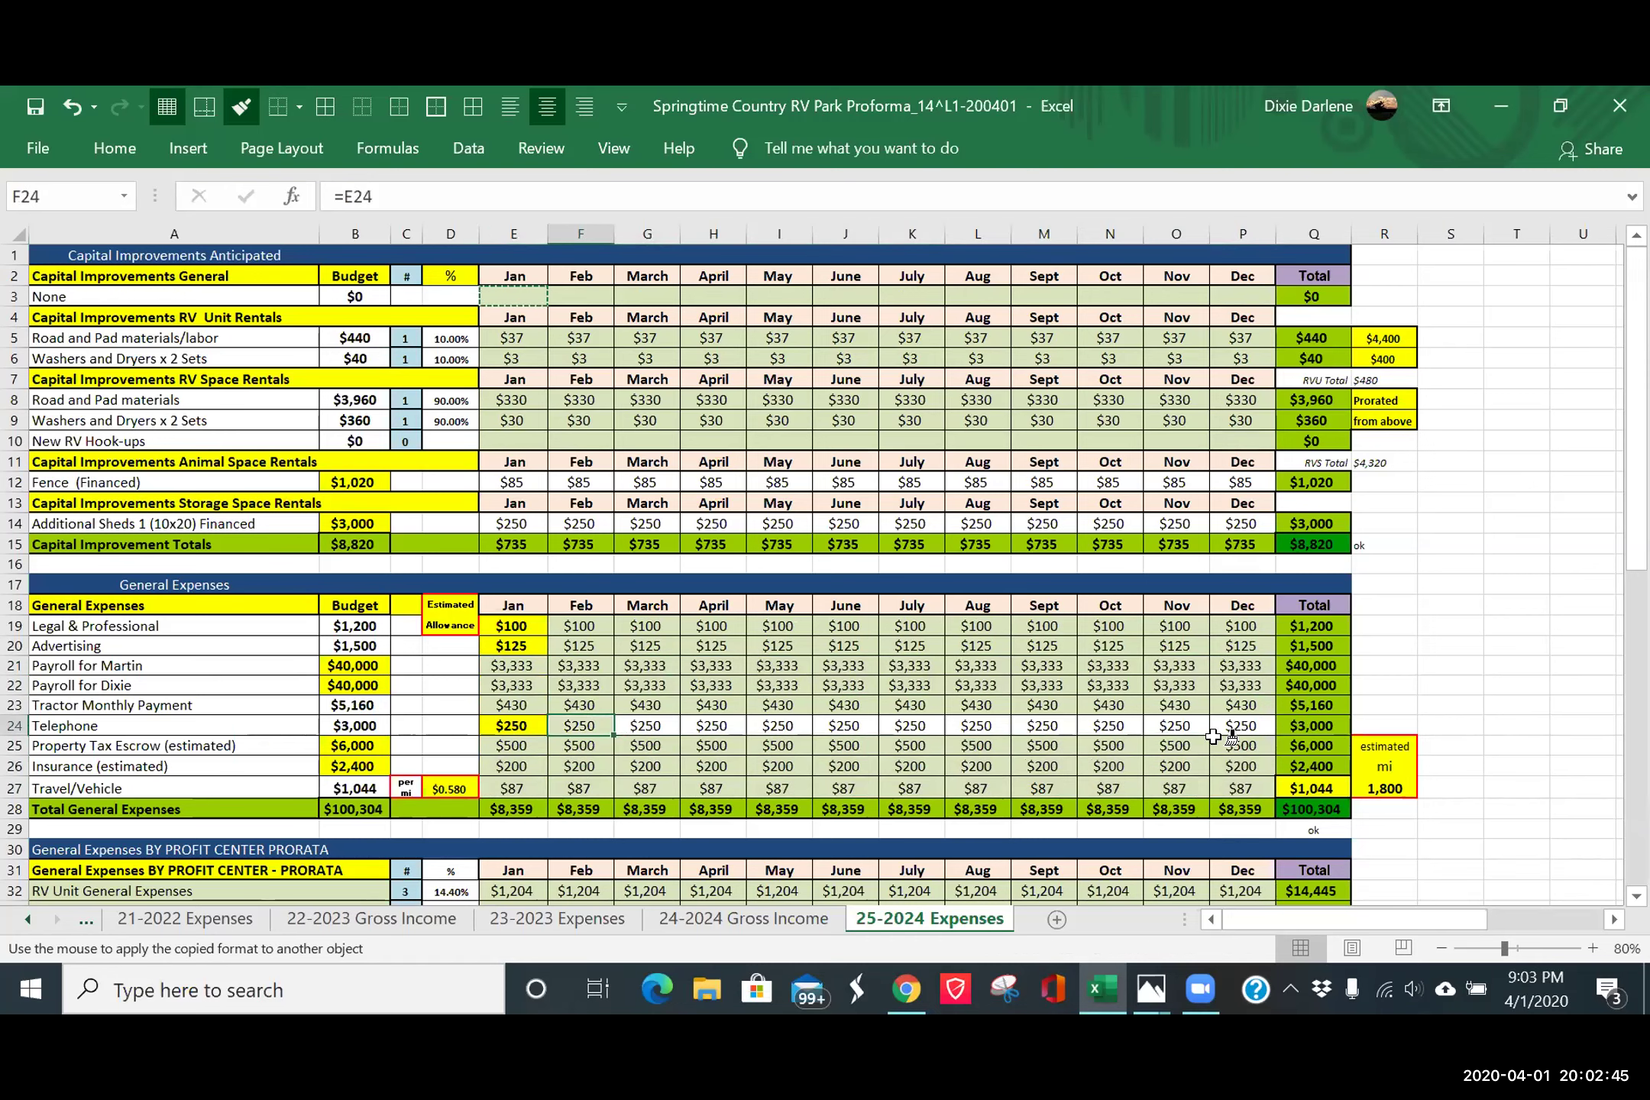
drag(1253, 719, 1255, 722)
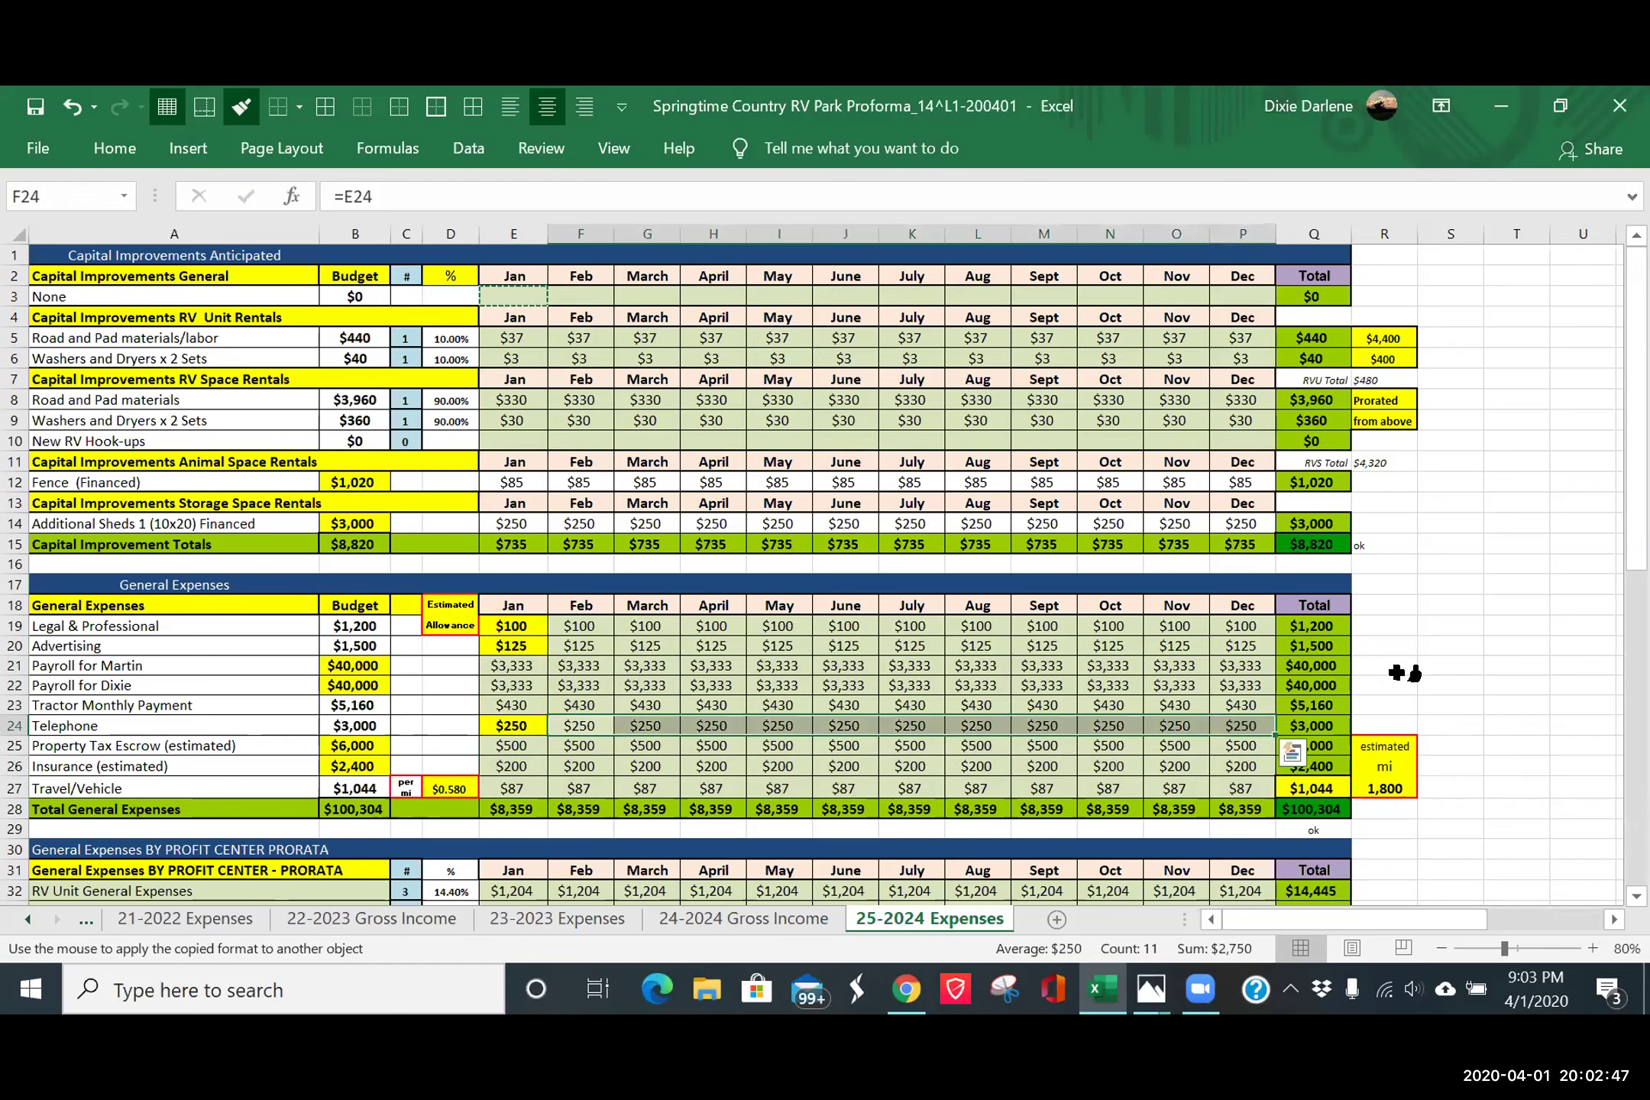
- Paint the green formatting onto the annual expense months in E45:P45 and F46:P48, and end format painting
scroll(1299, 688, down, 6)
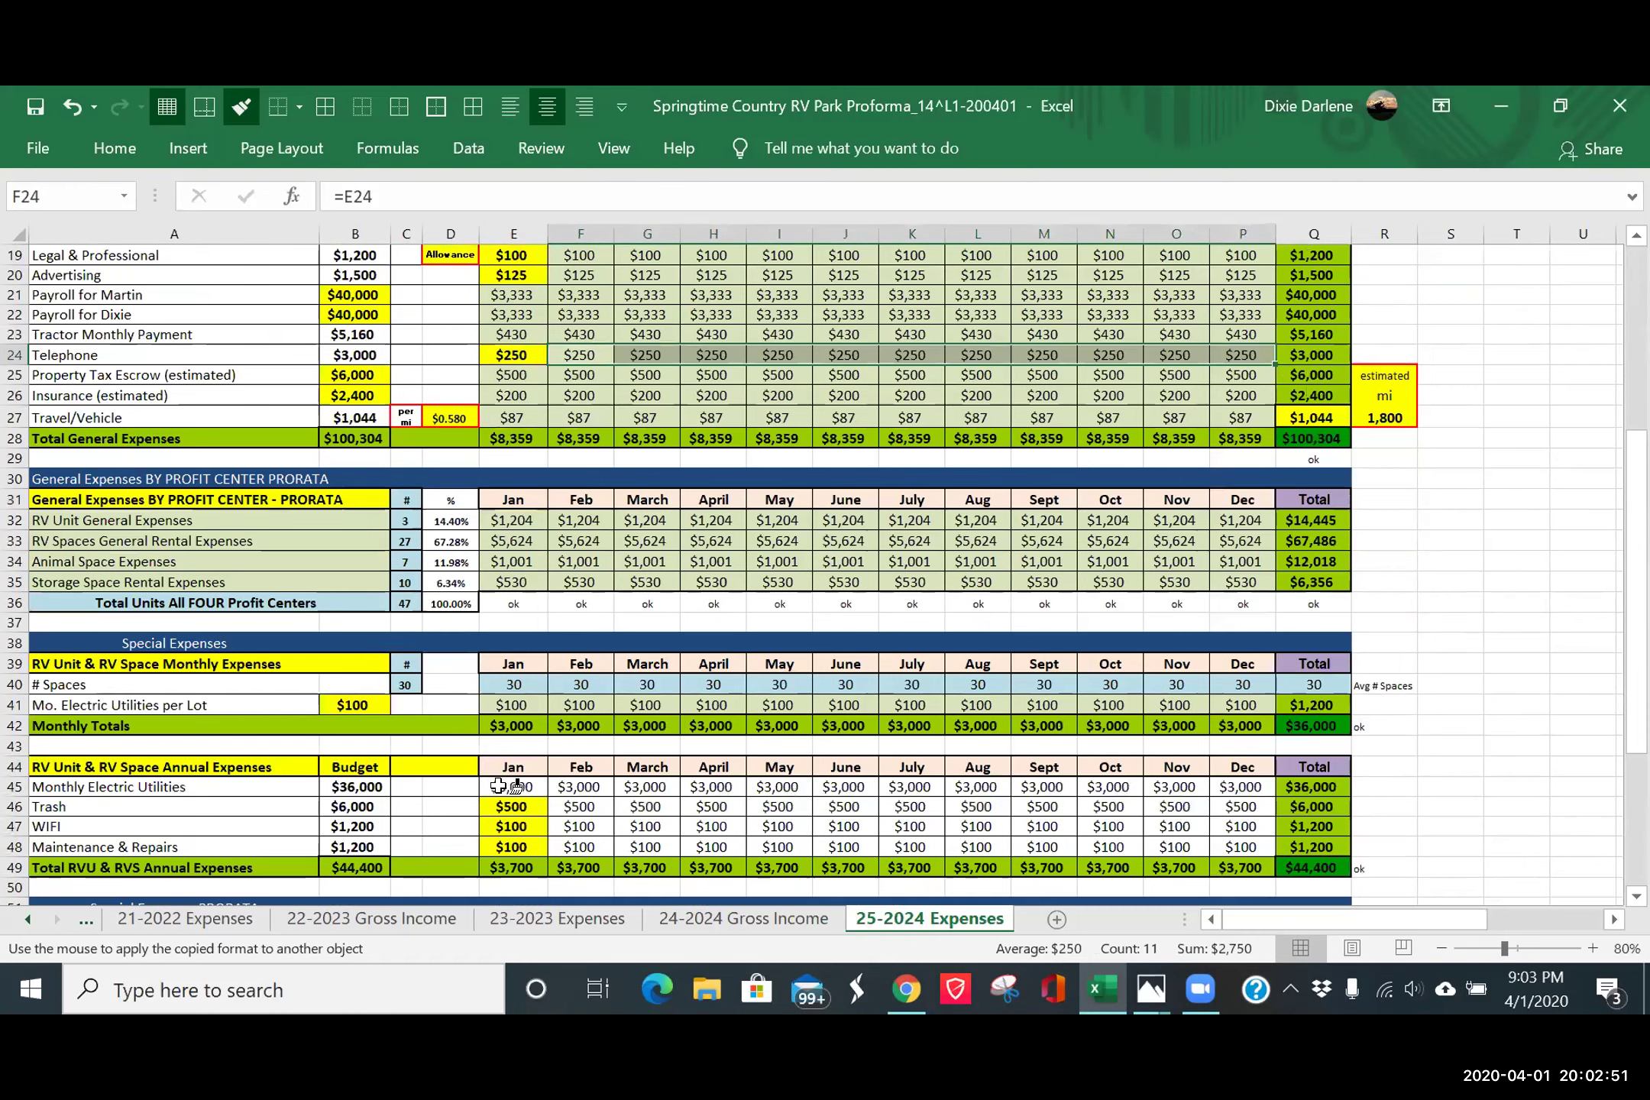
click(501, 787)
mouse_move(715, 781)
mouse_down()
mouse_move(1222, 787)
mouse_move(1243, 843)
mouse_up()
click(581, 806)
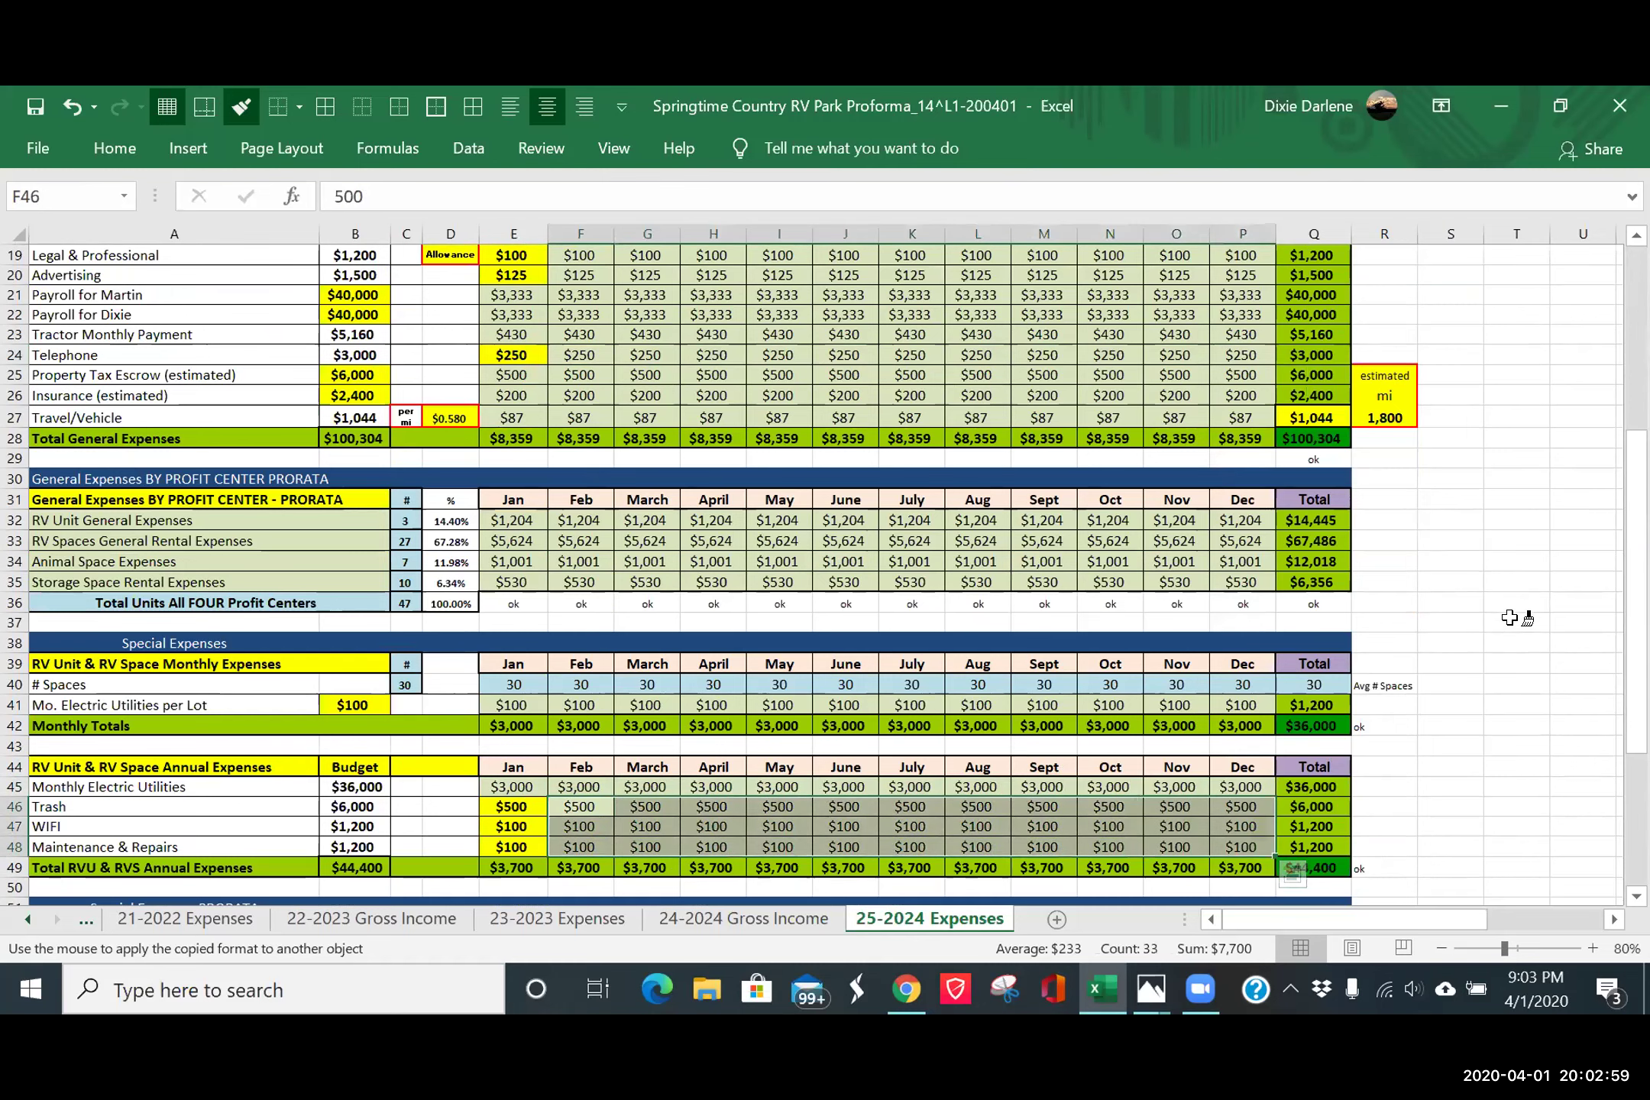
key(Escape)
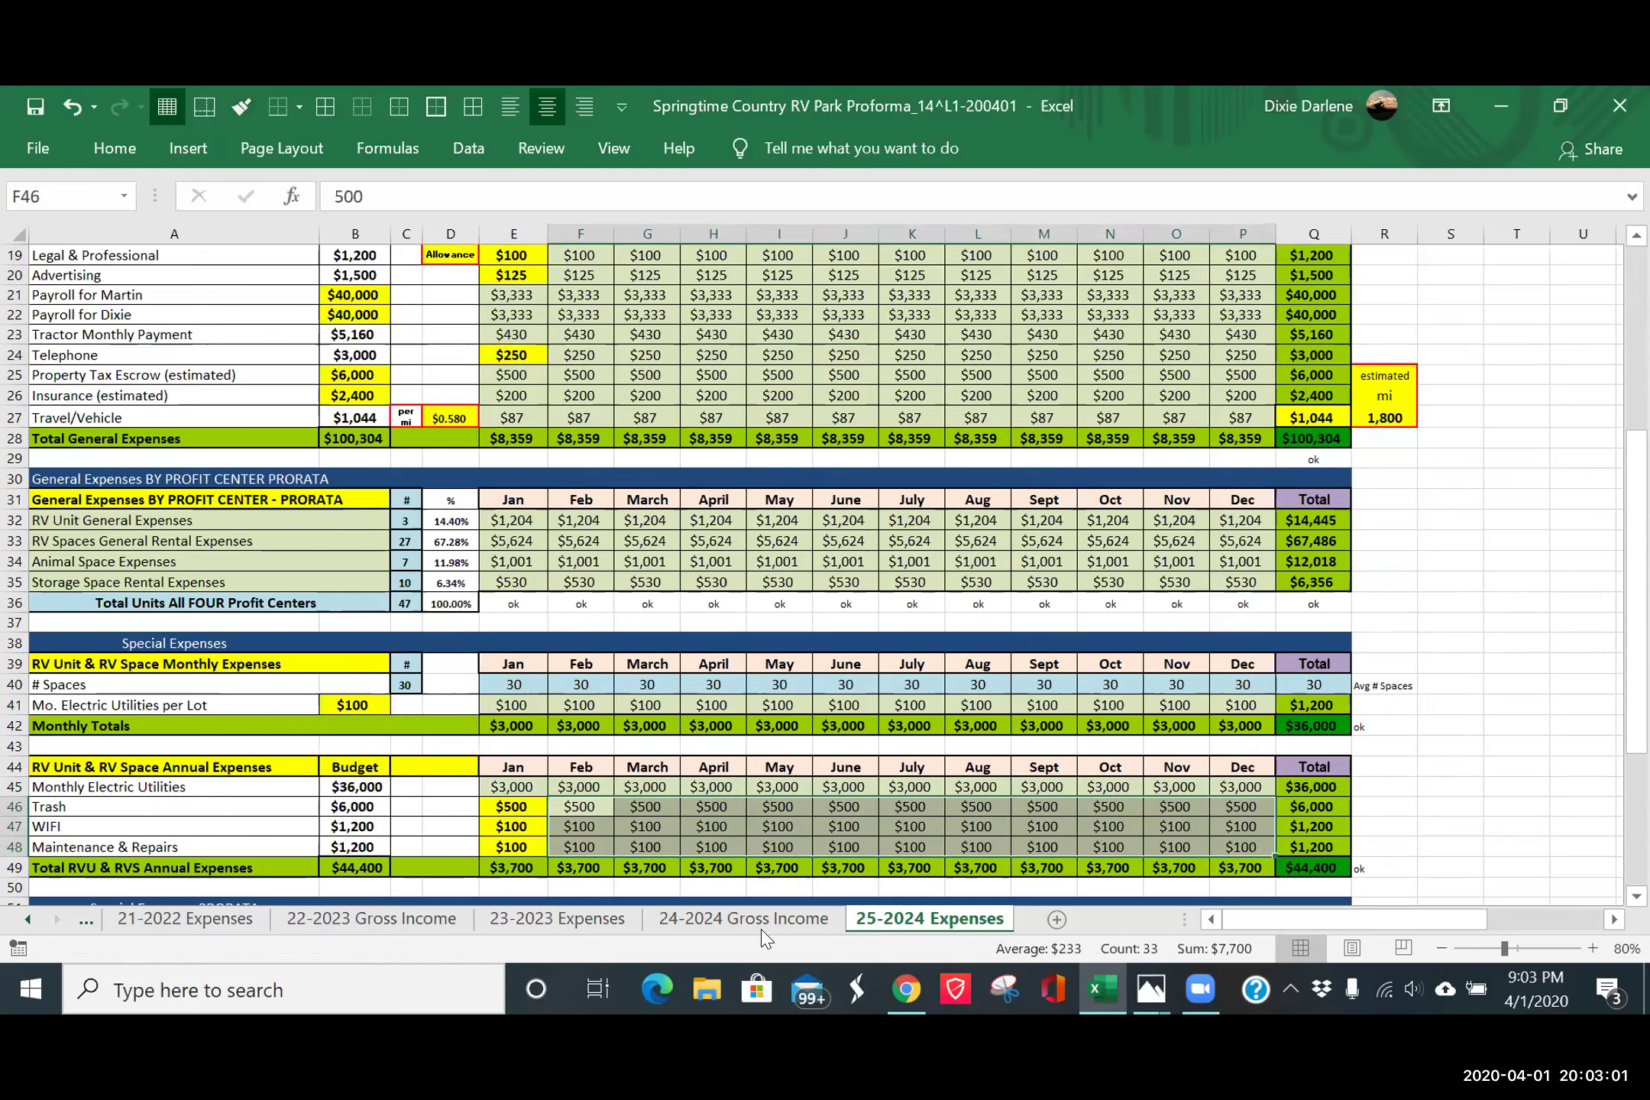
- Compare the cell shading on the 23-2023 Expenses sheet with that on the 25-2024 Expenses sheet
click(527, 920)
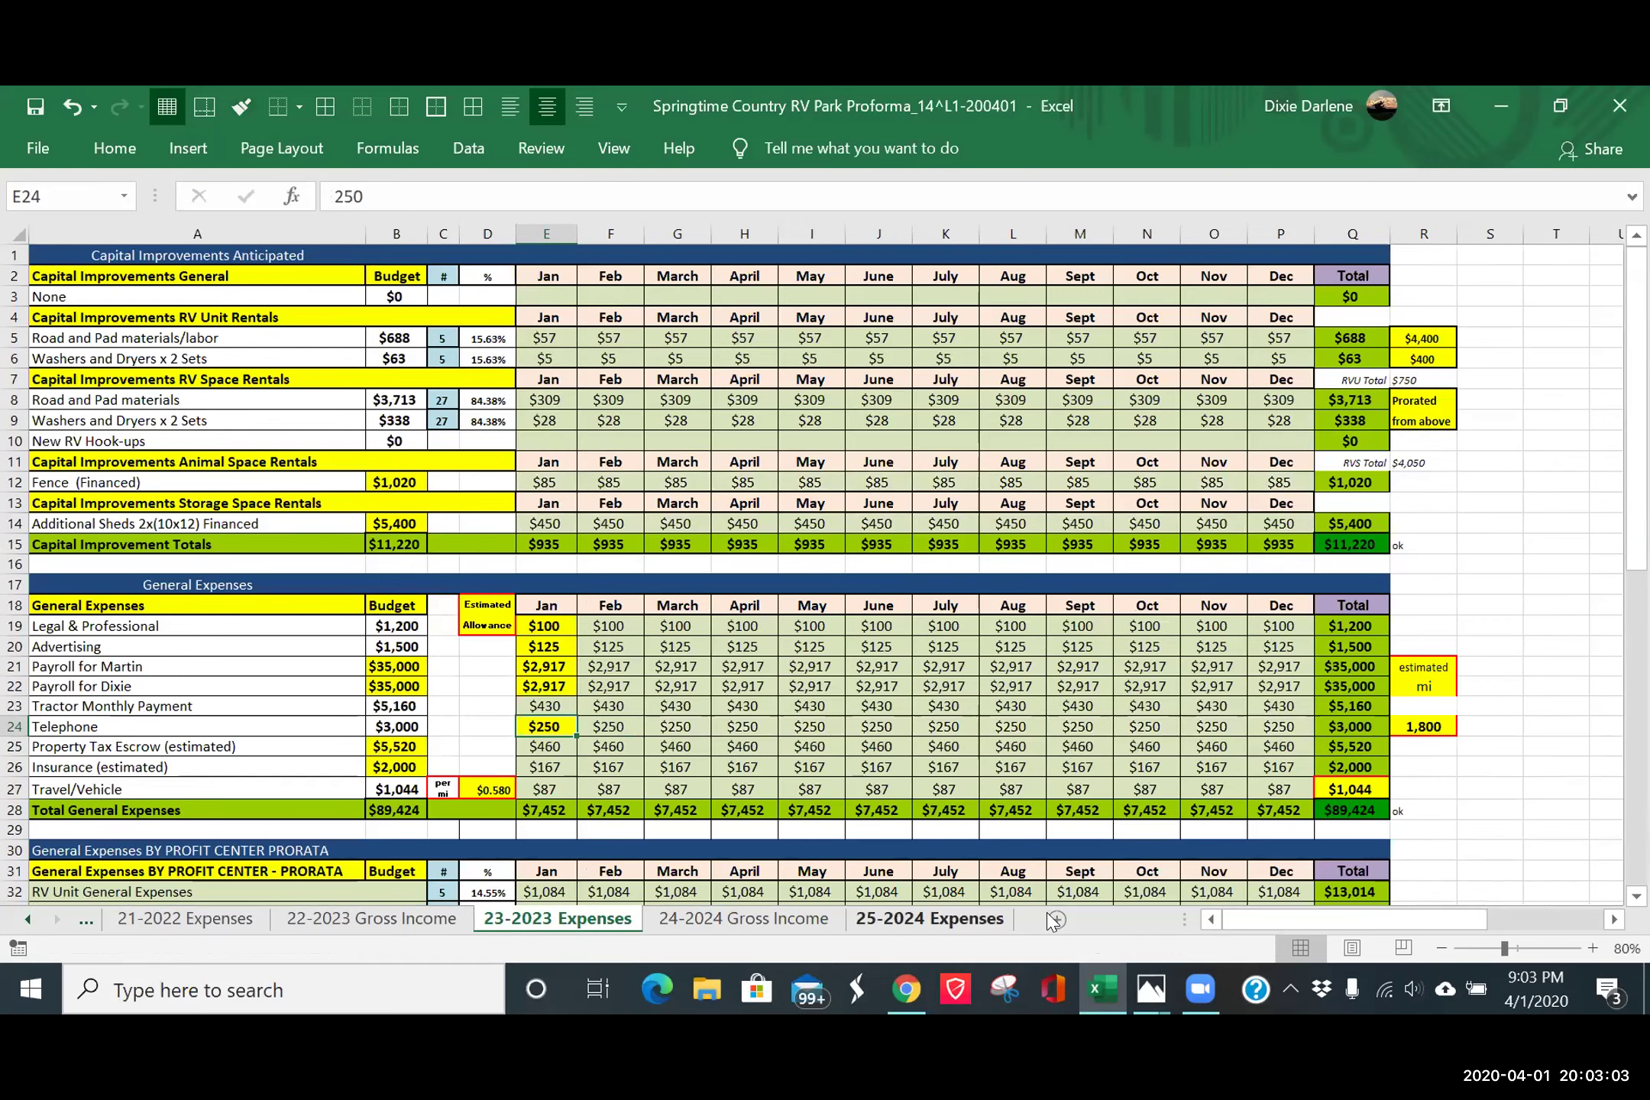
click(944, 923)
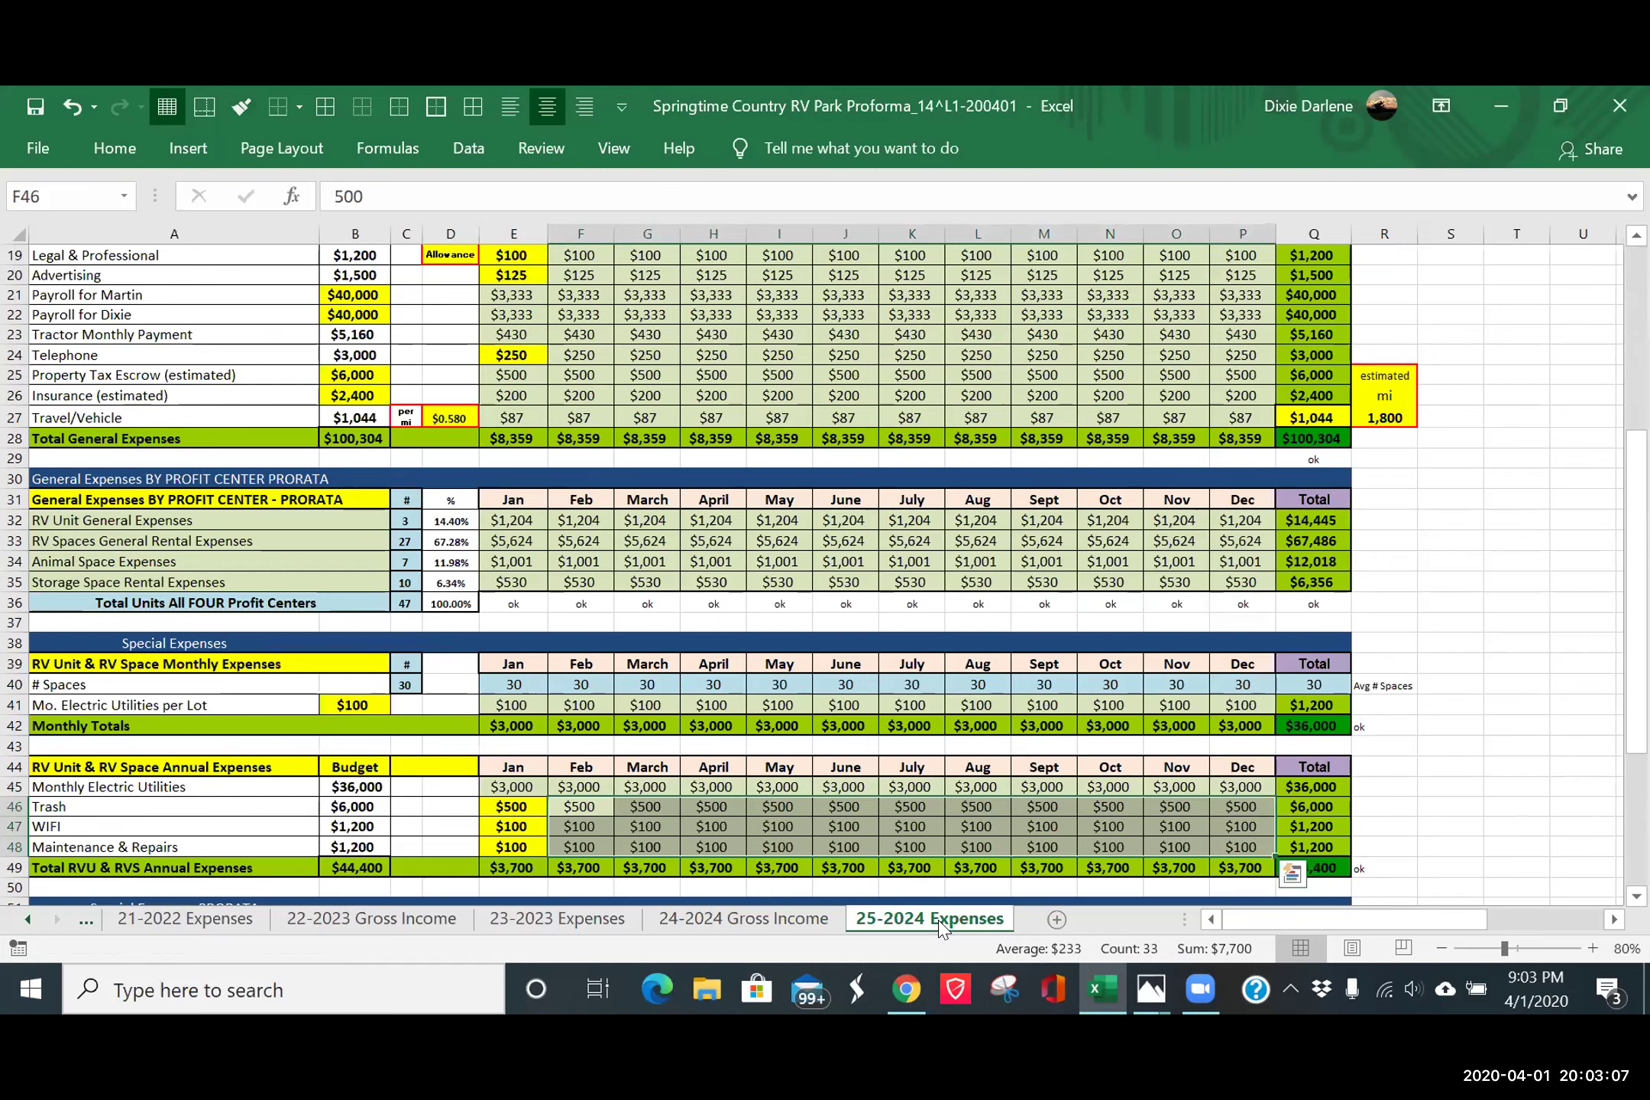
click(853, 136)
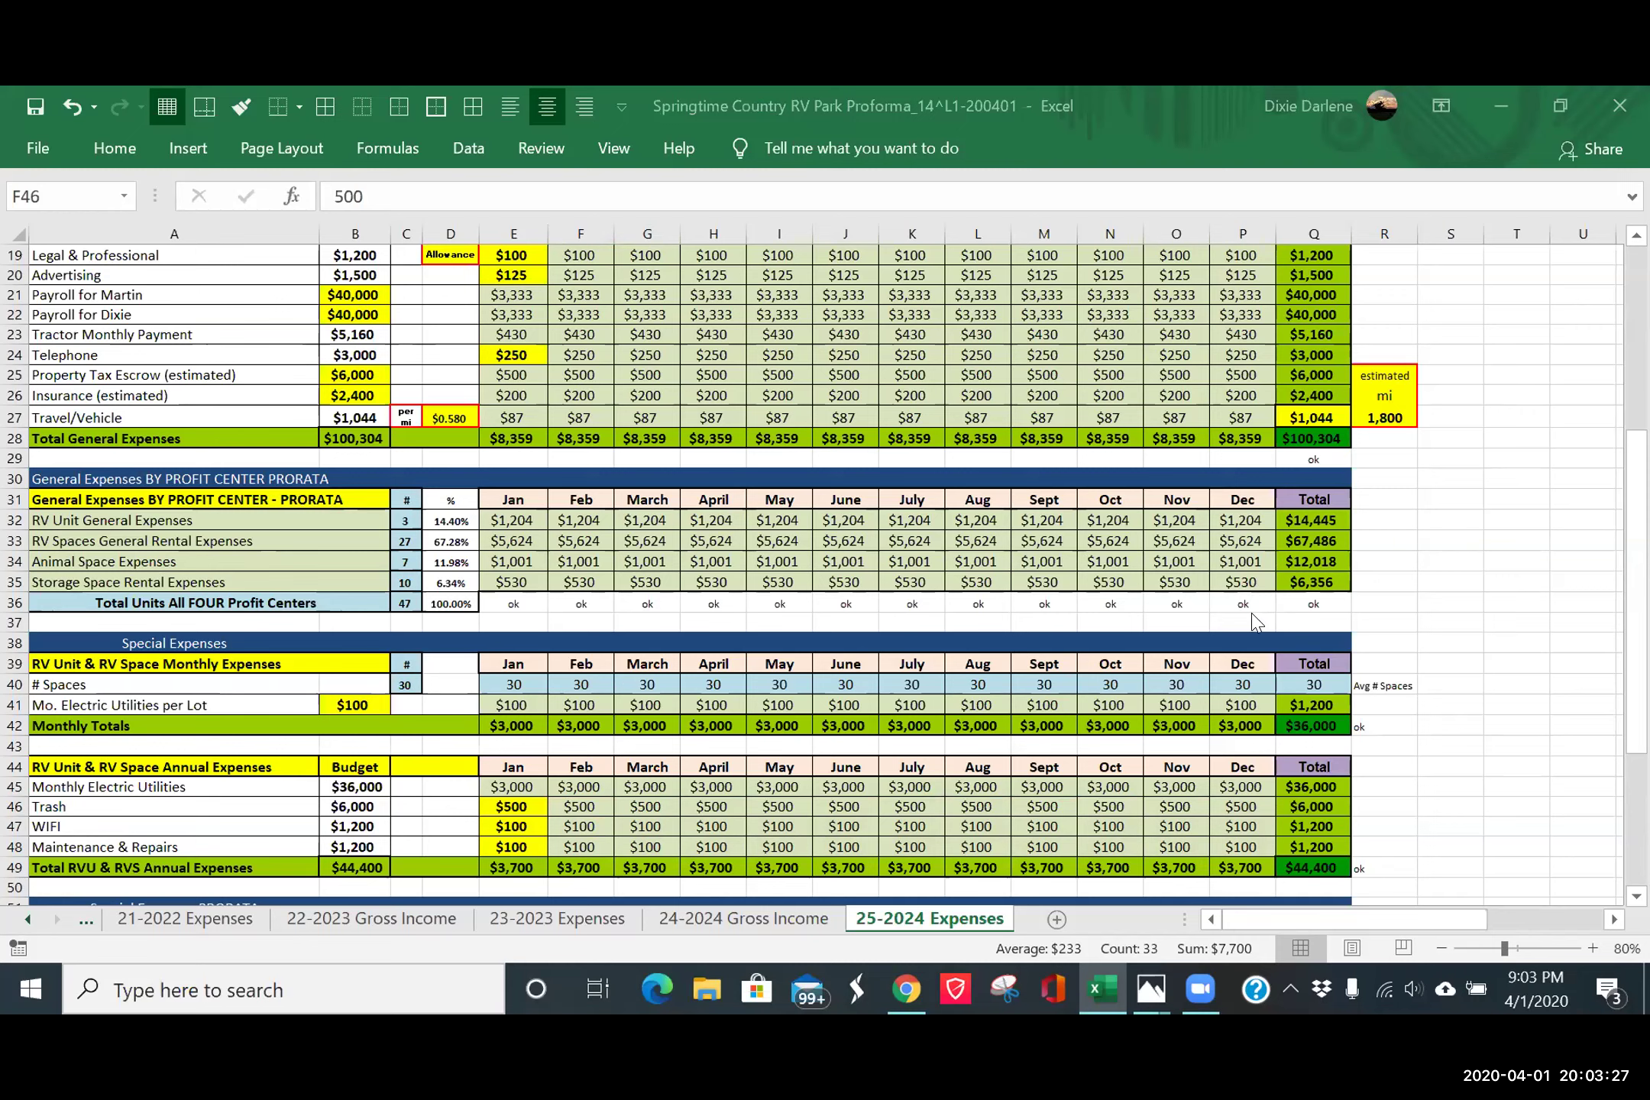
- Open the 5-Net Income & Debt Summary sheet and review its net operating income and capital expenditures sections
click(31, 921)
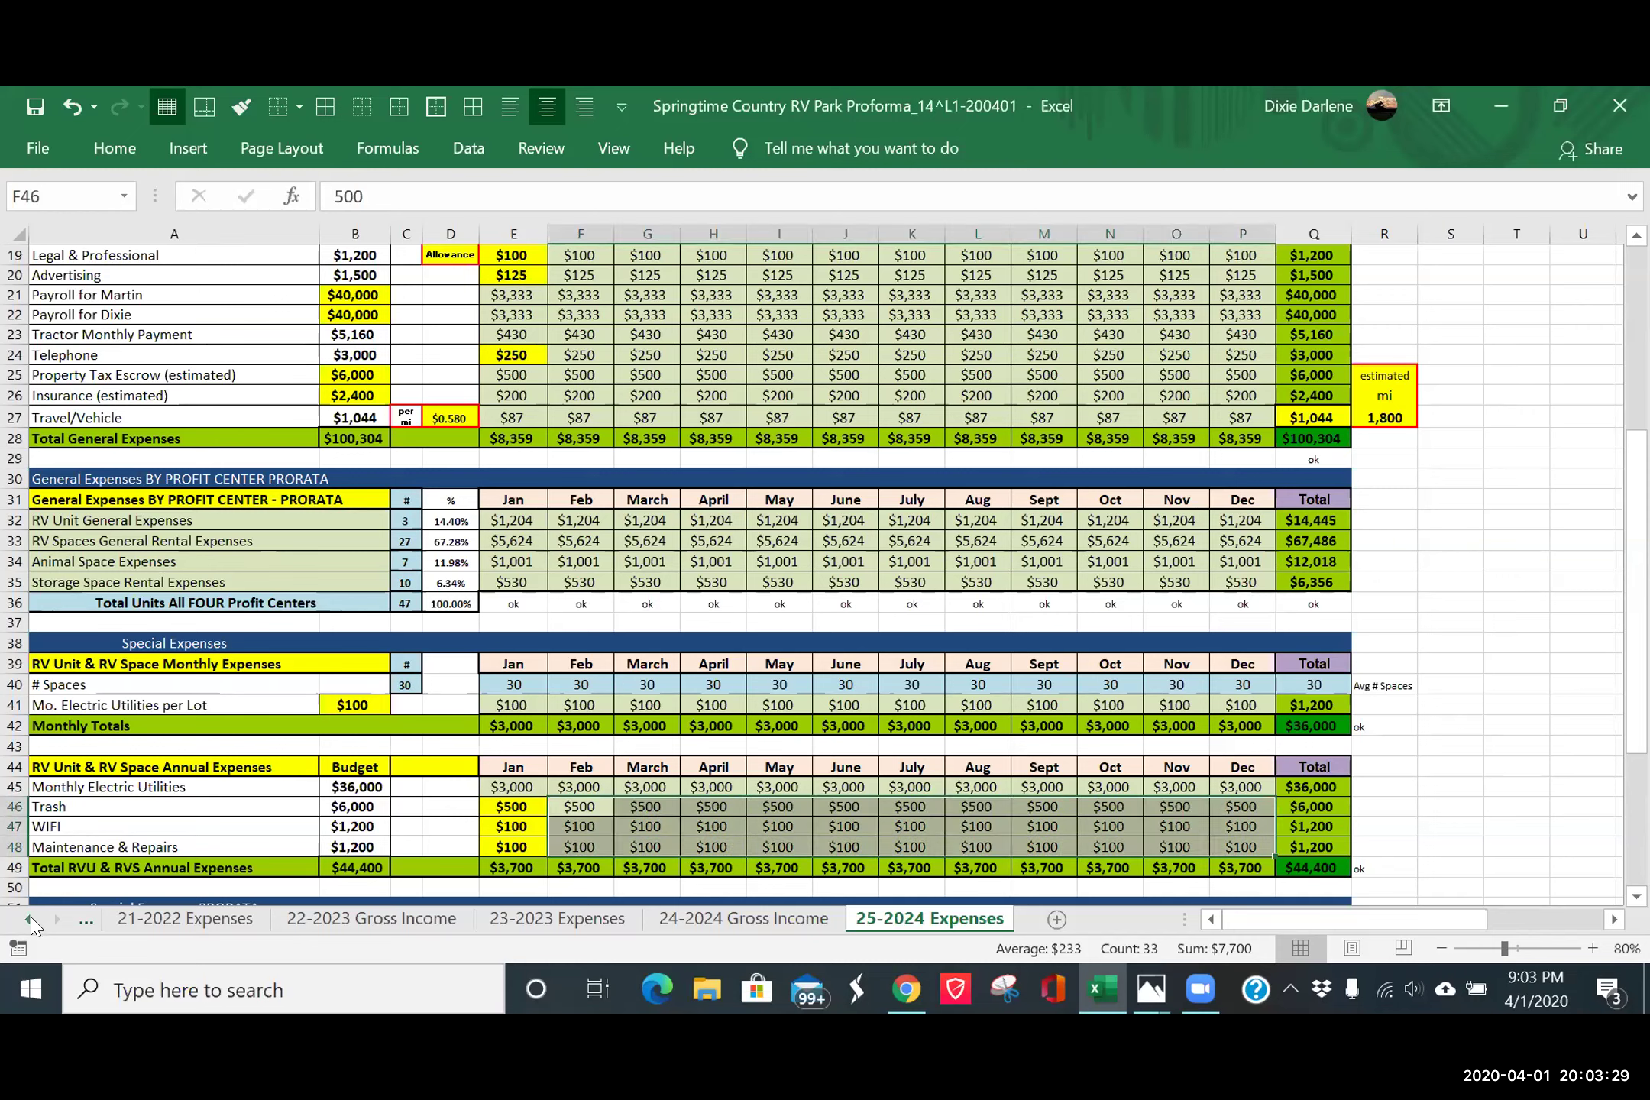
click(30, 917)
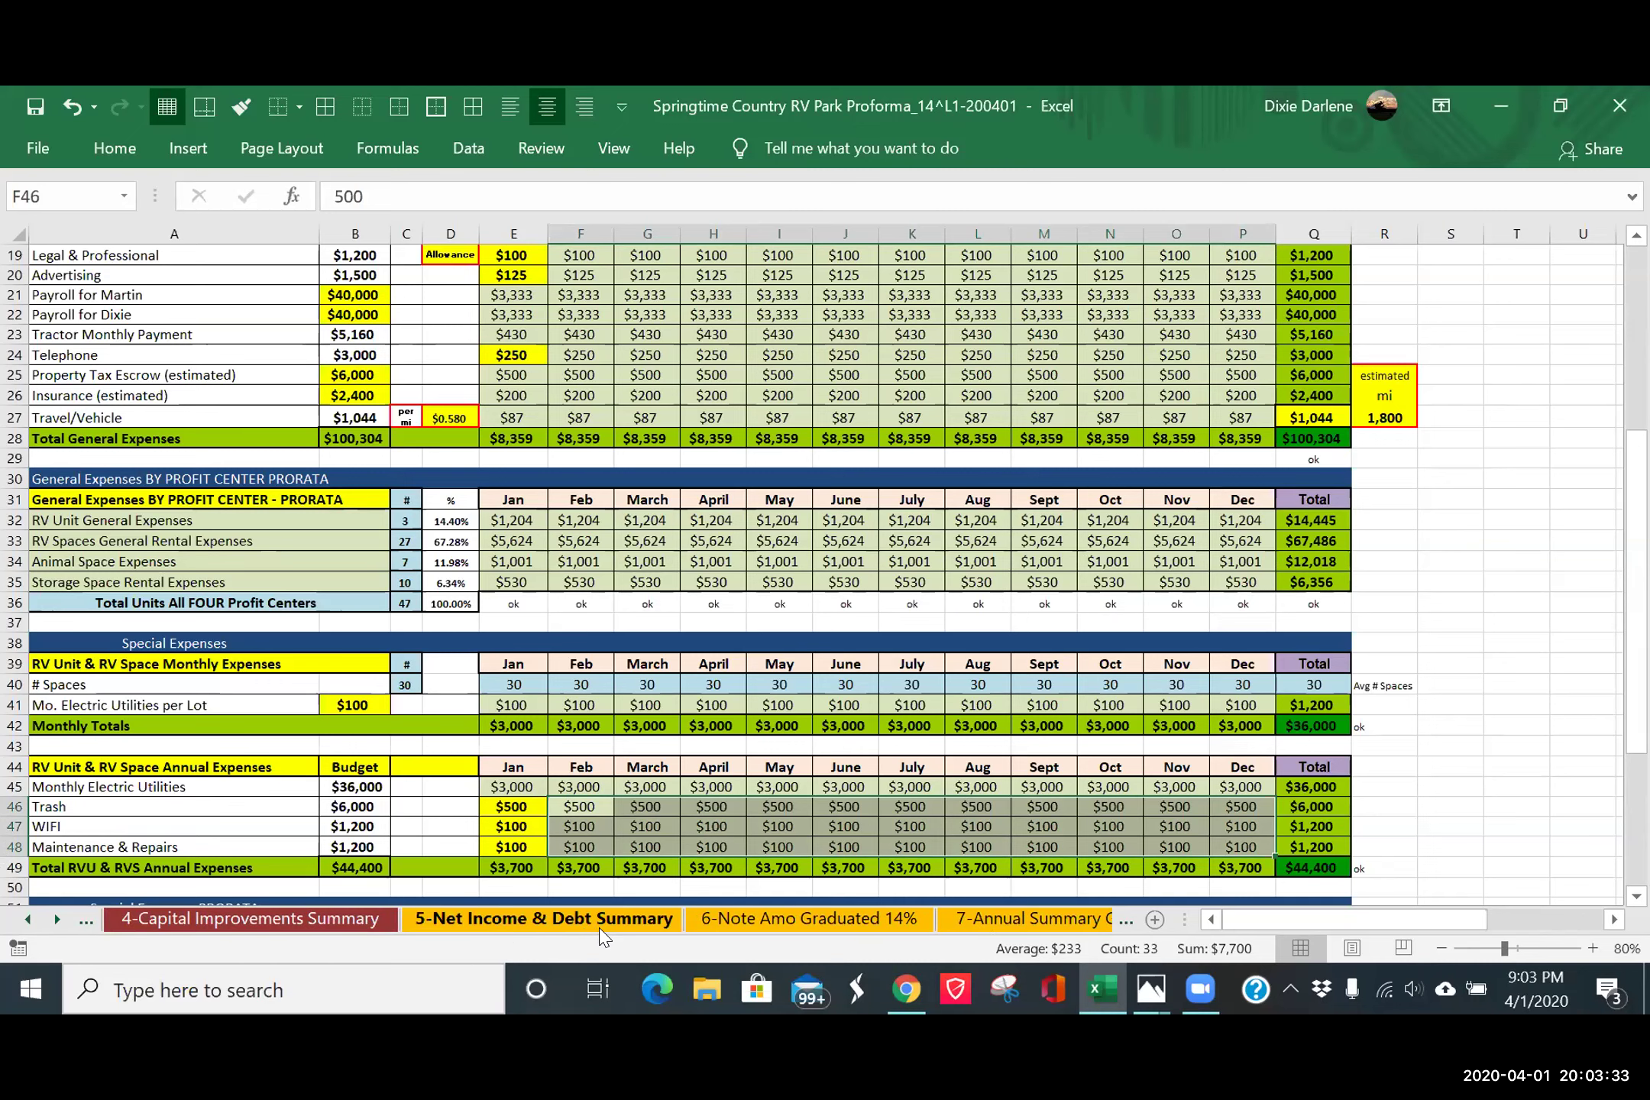
click(601, 926)
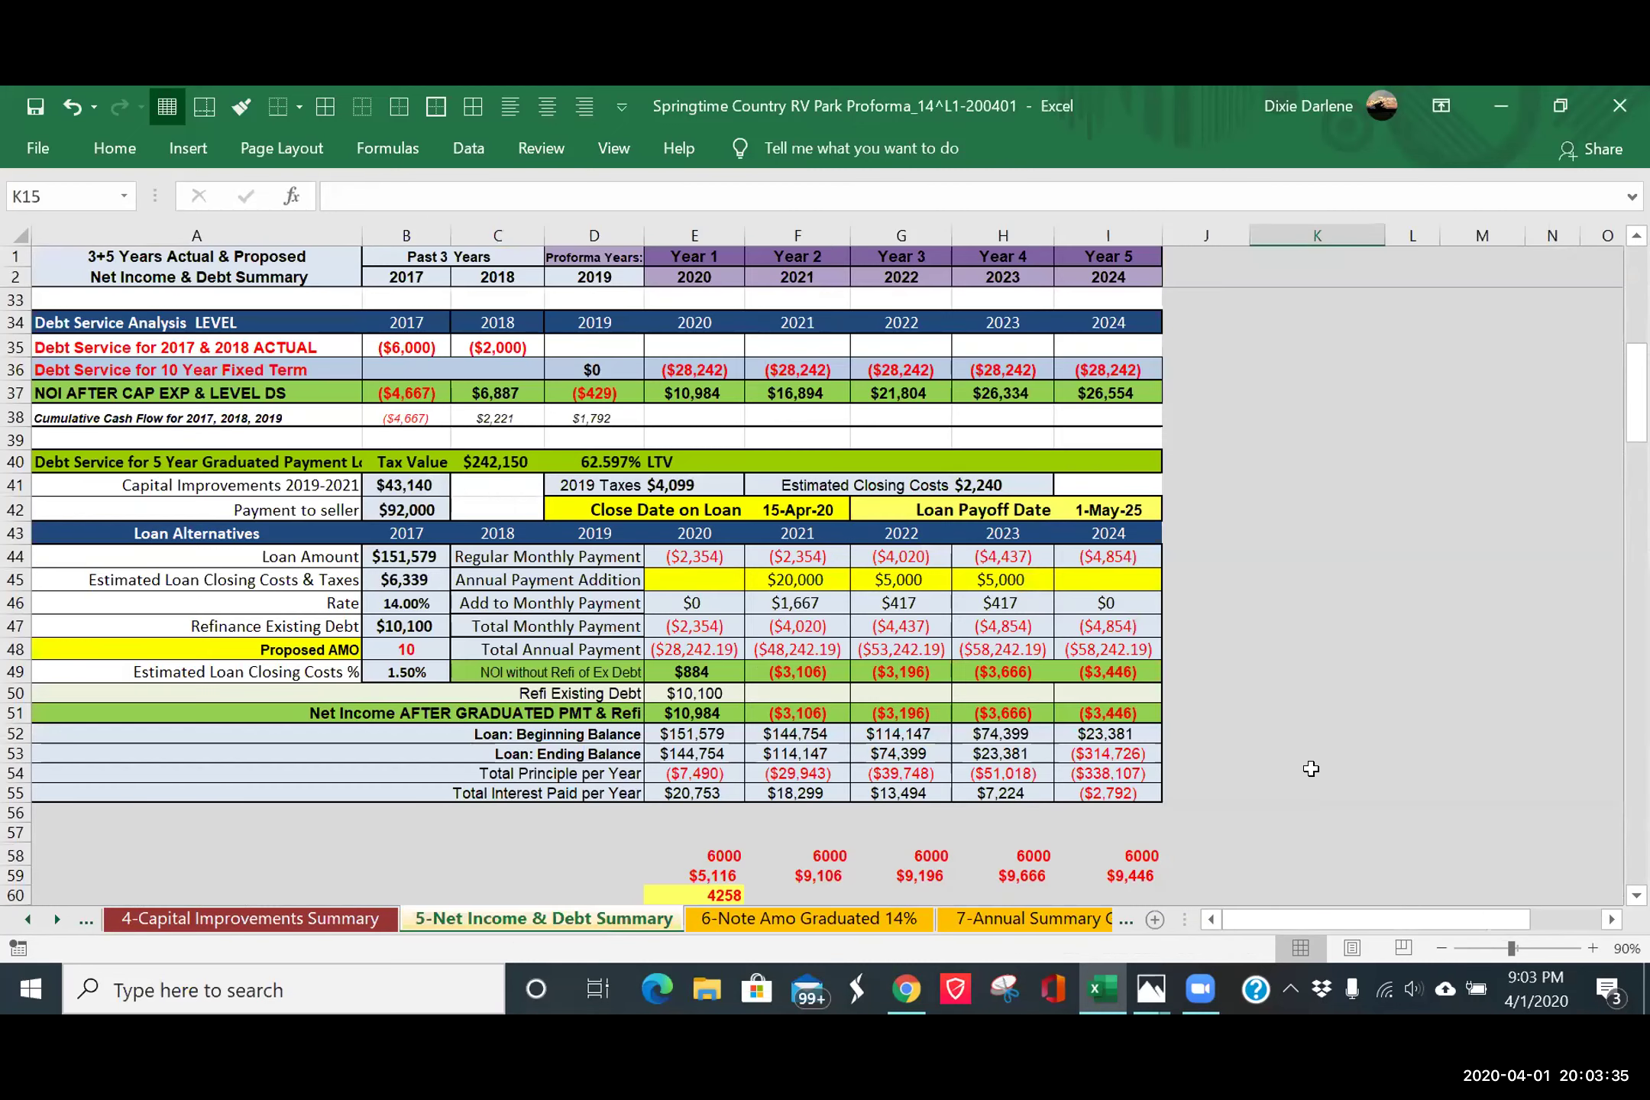
scroll(1311, 768, up, 10)
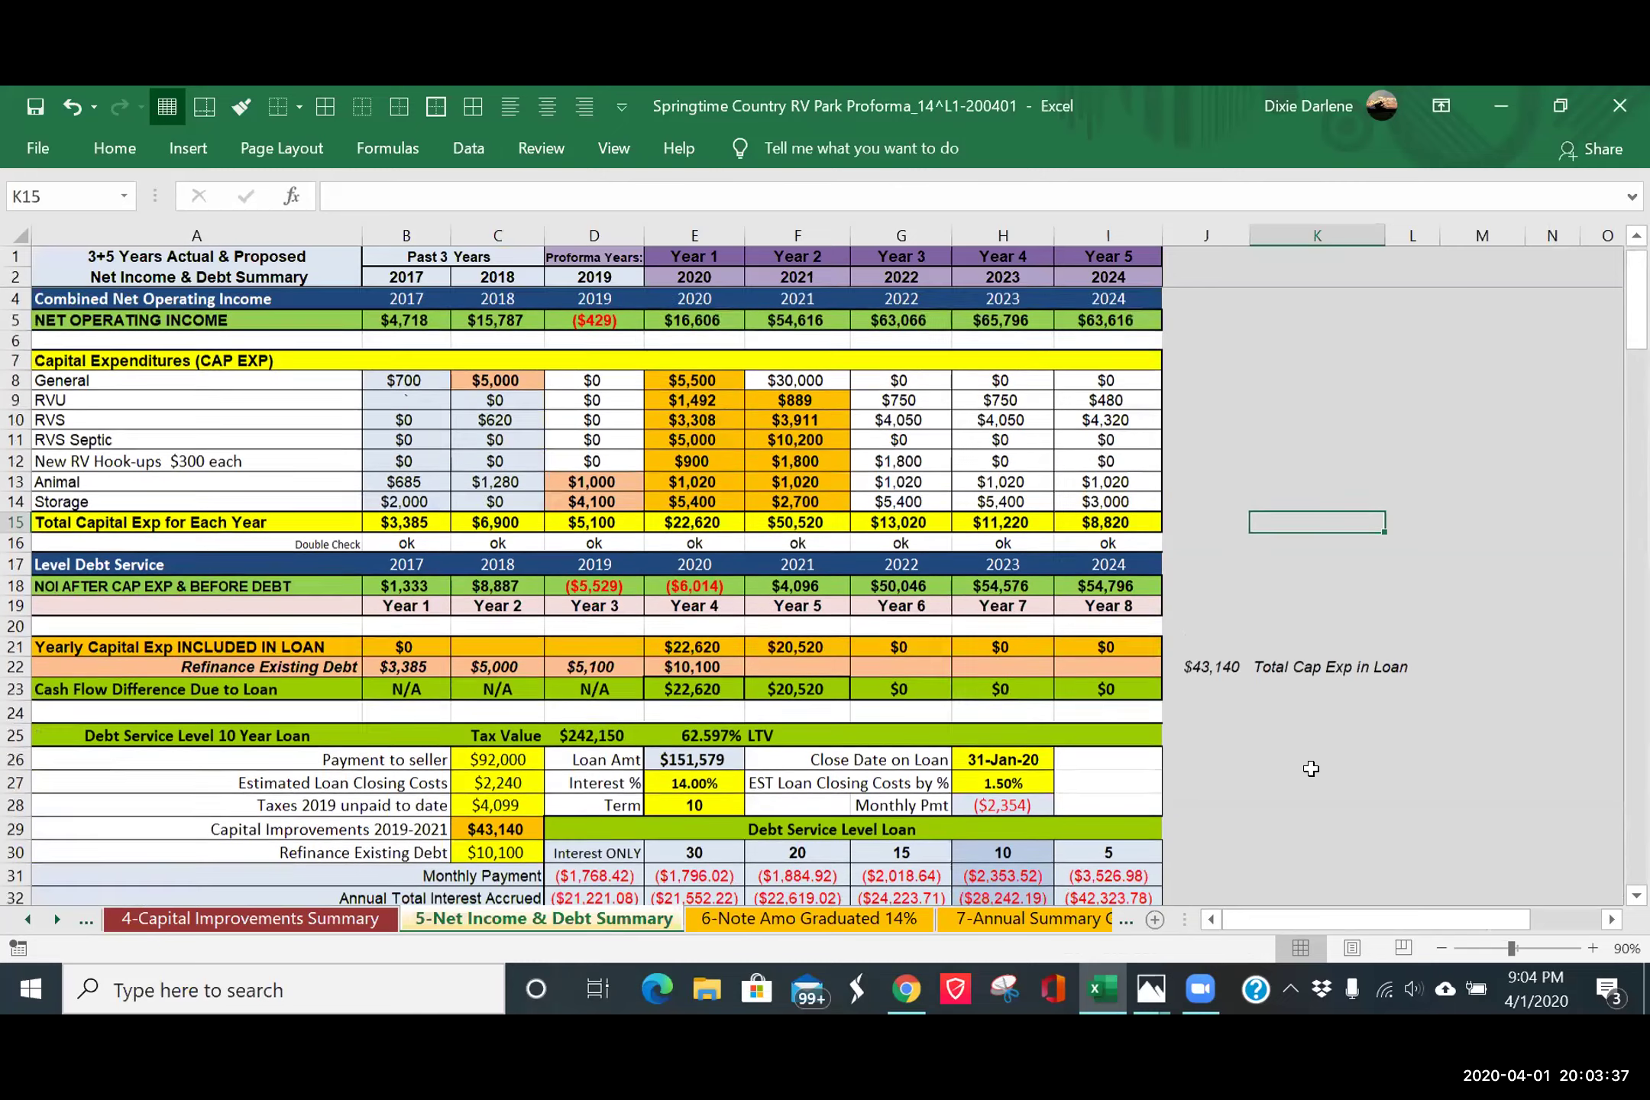
scroll(1310, 768, up, 1)
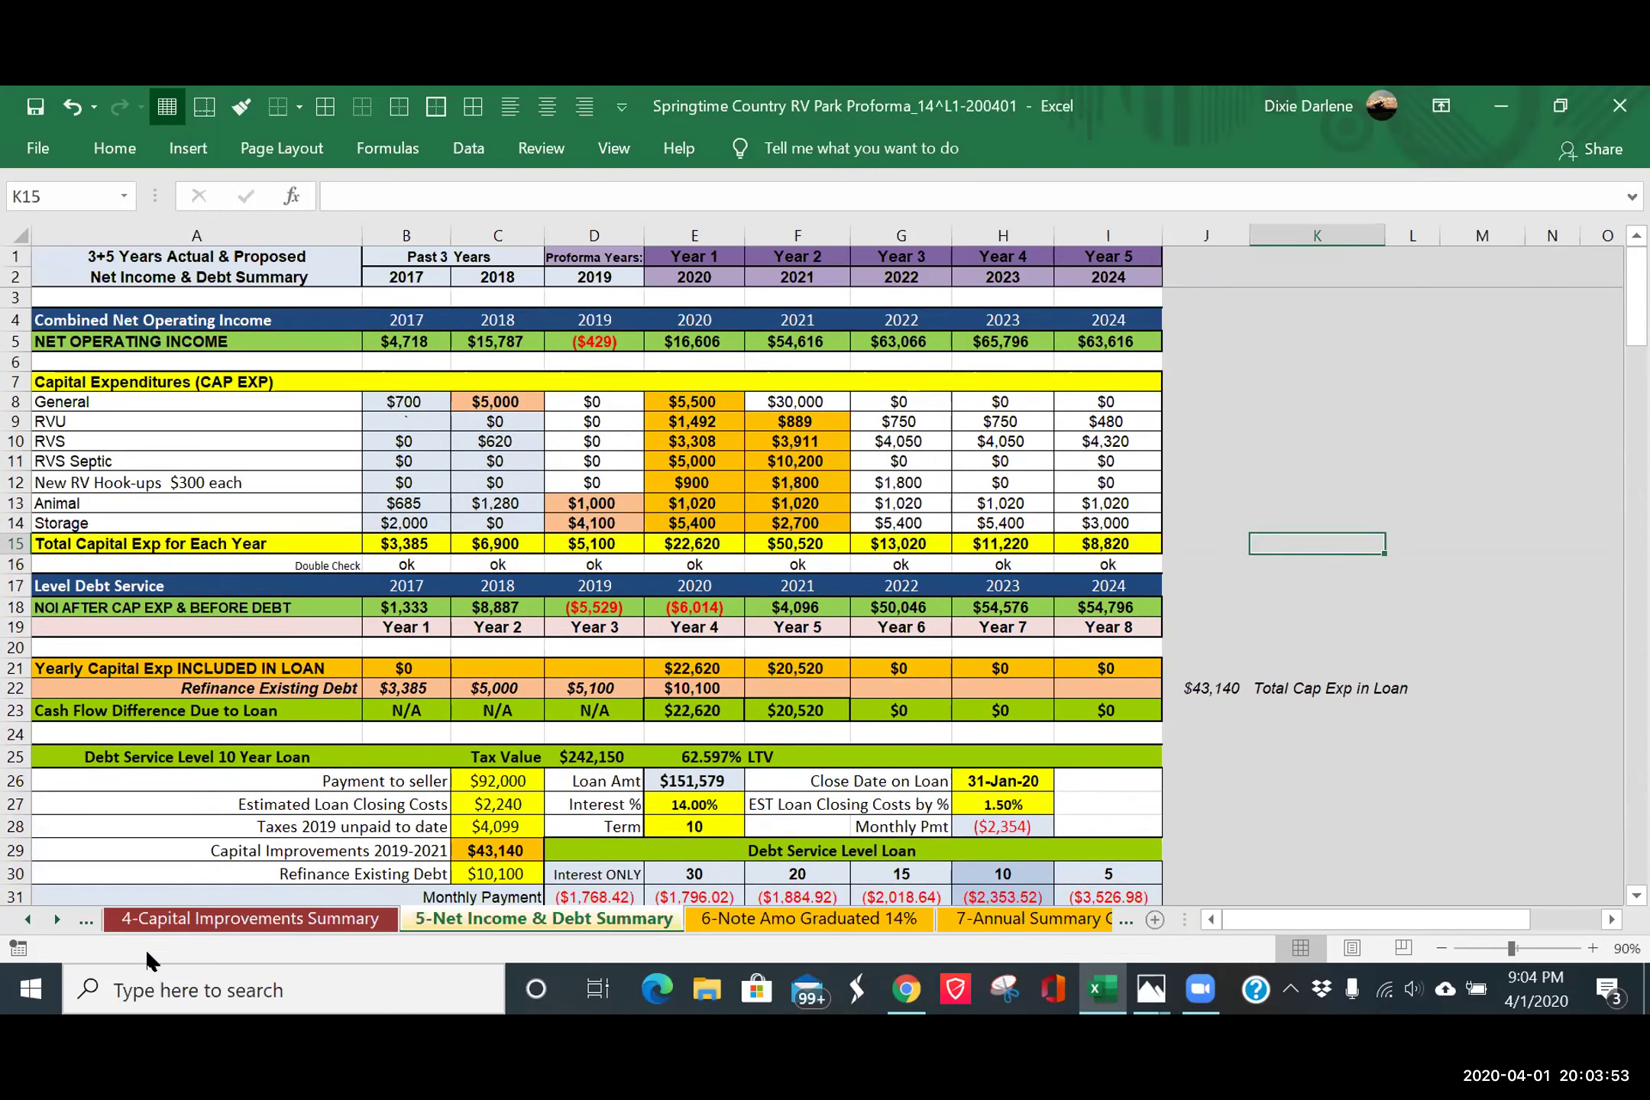
- Open the 10-2017 Gross Income ACTUAL sheet to view its rental income
click(56, 918)
click(57, 919)
click(57, 919)
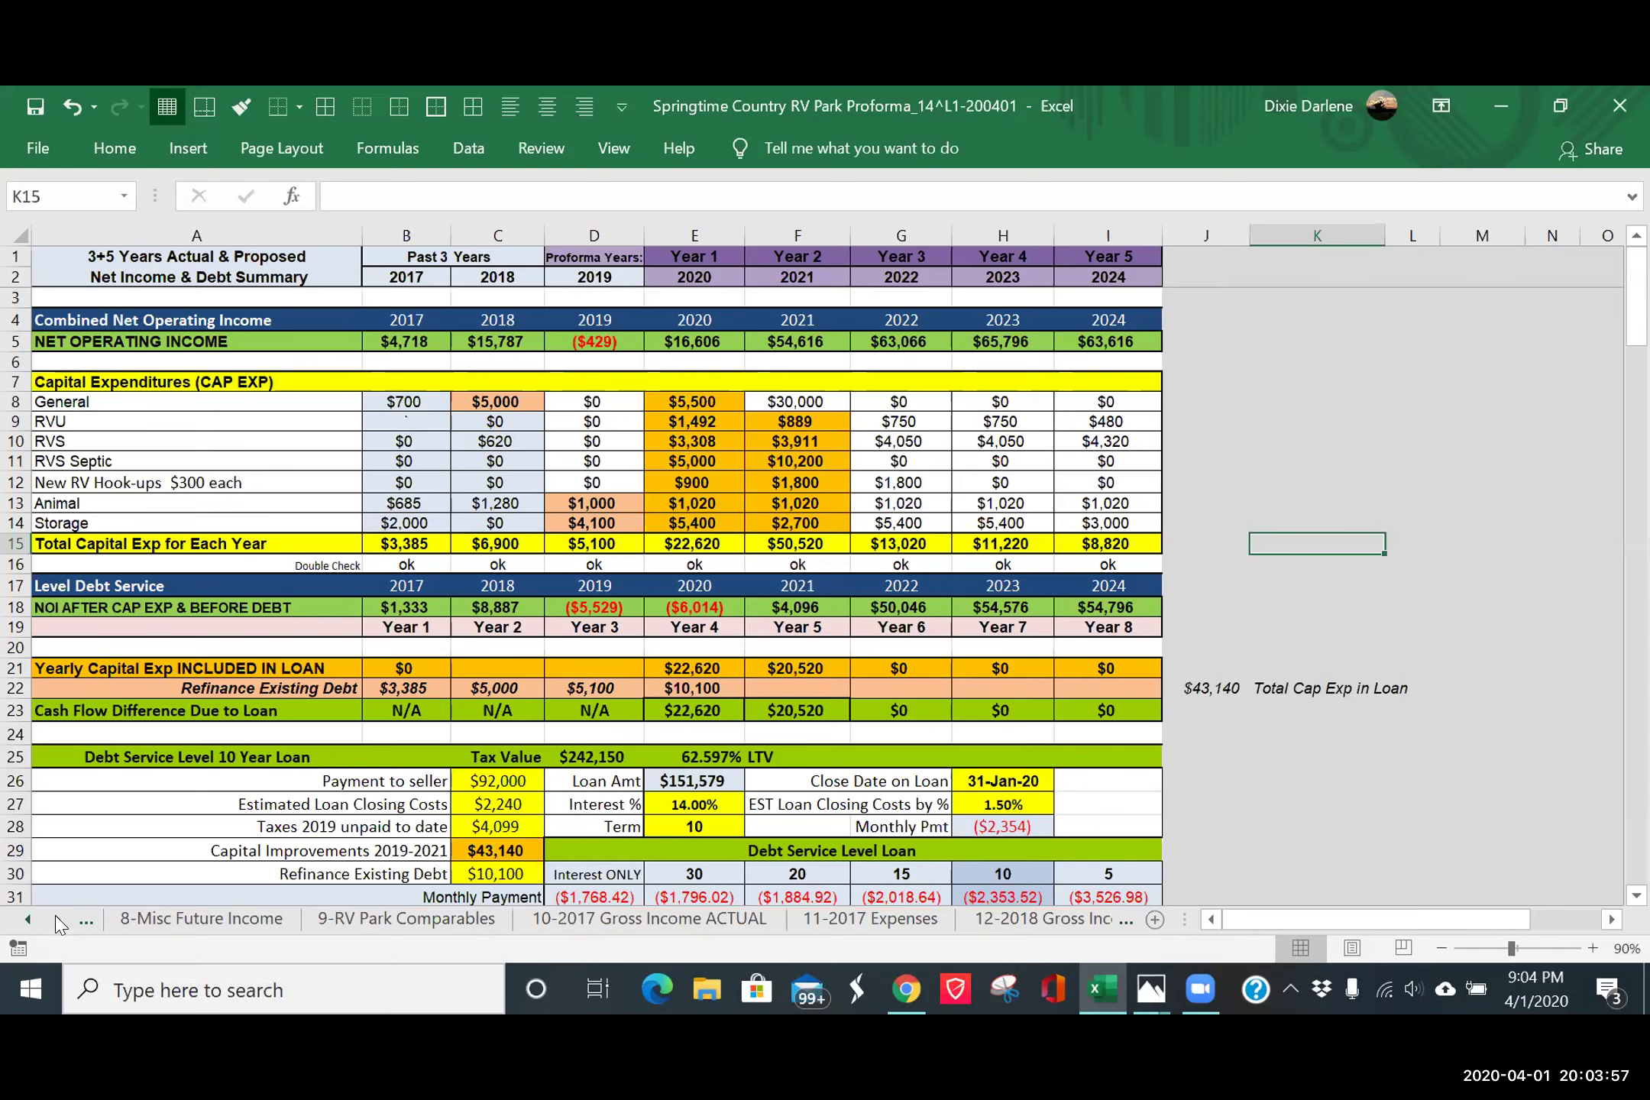
click(737, 919)
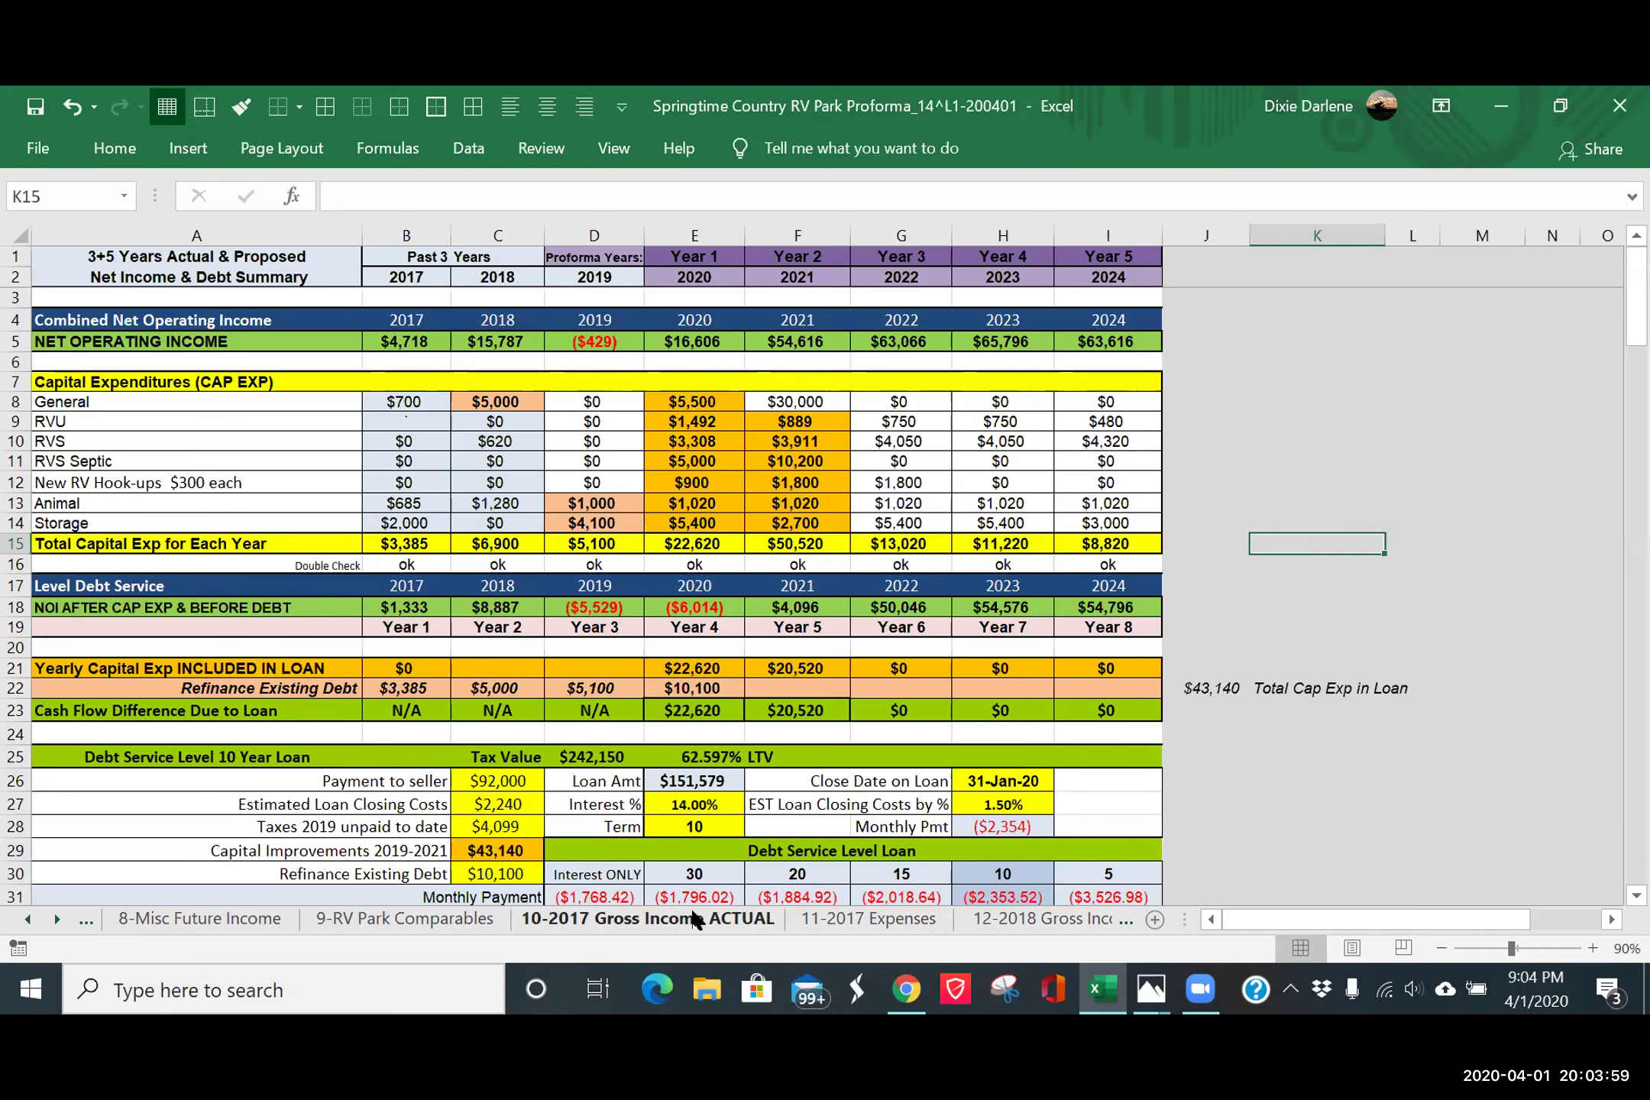
right_click(668, 918)
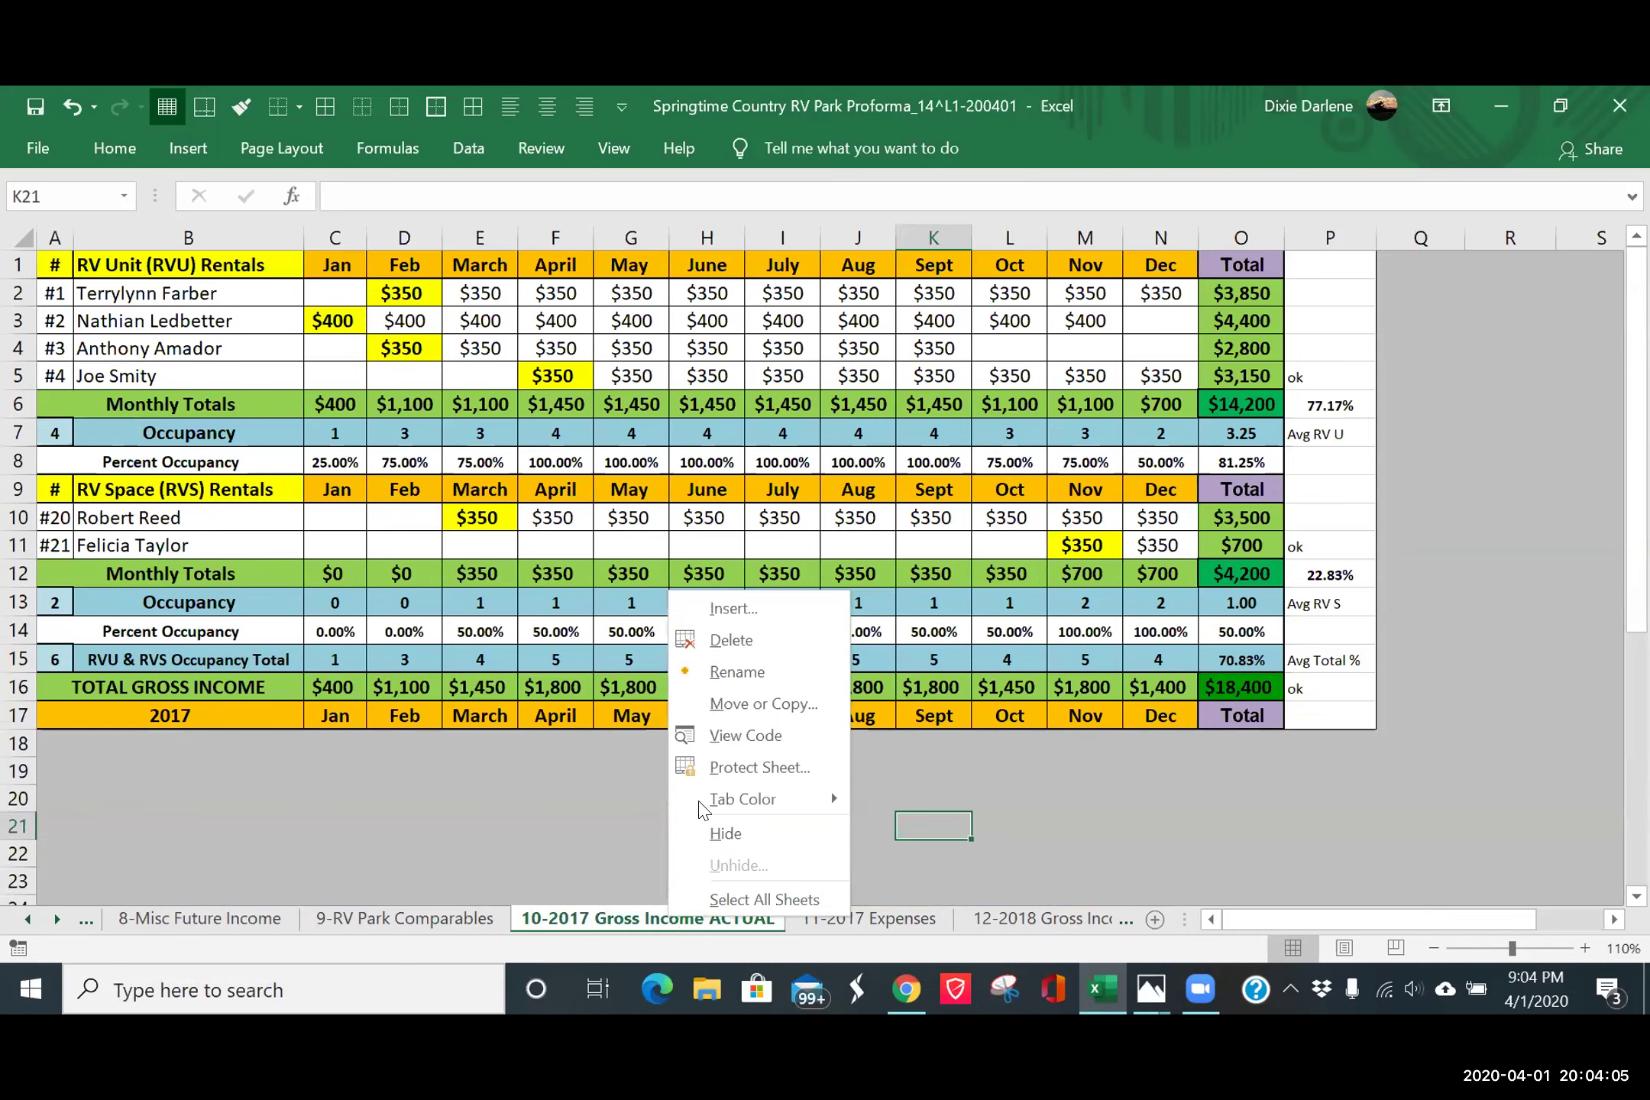
click(757, 704)
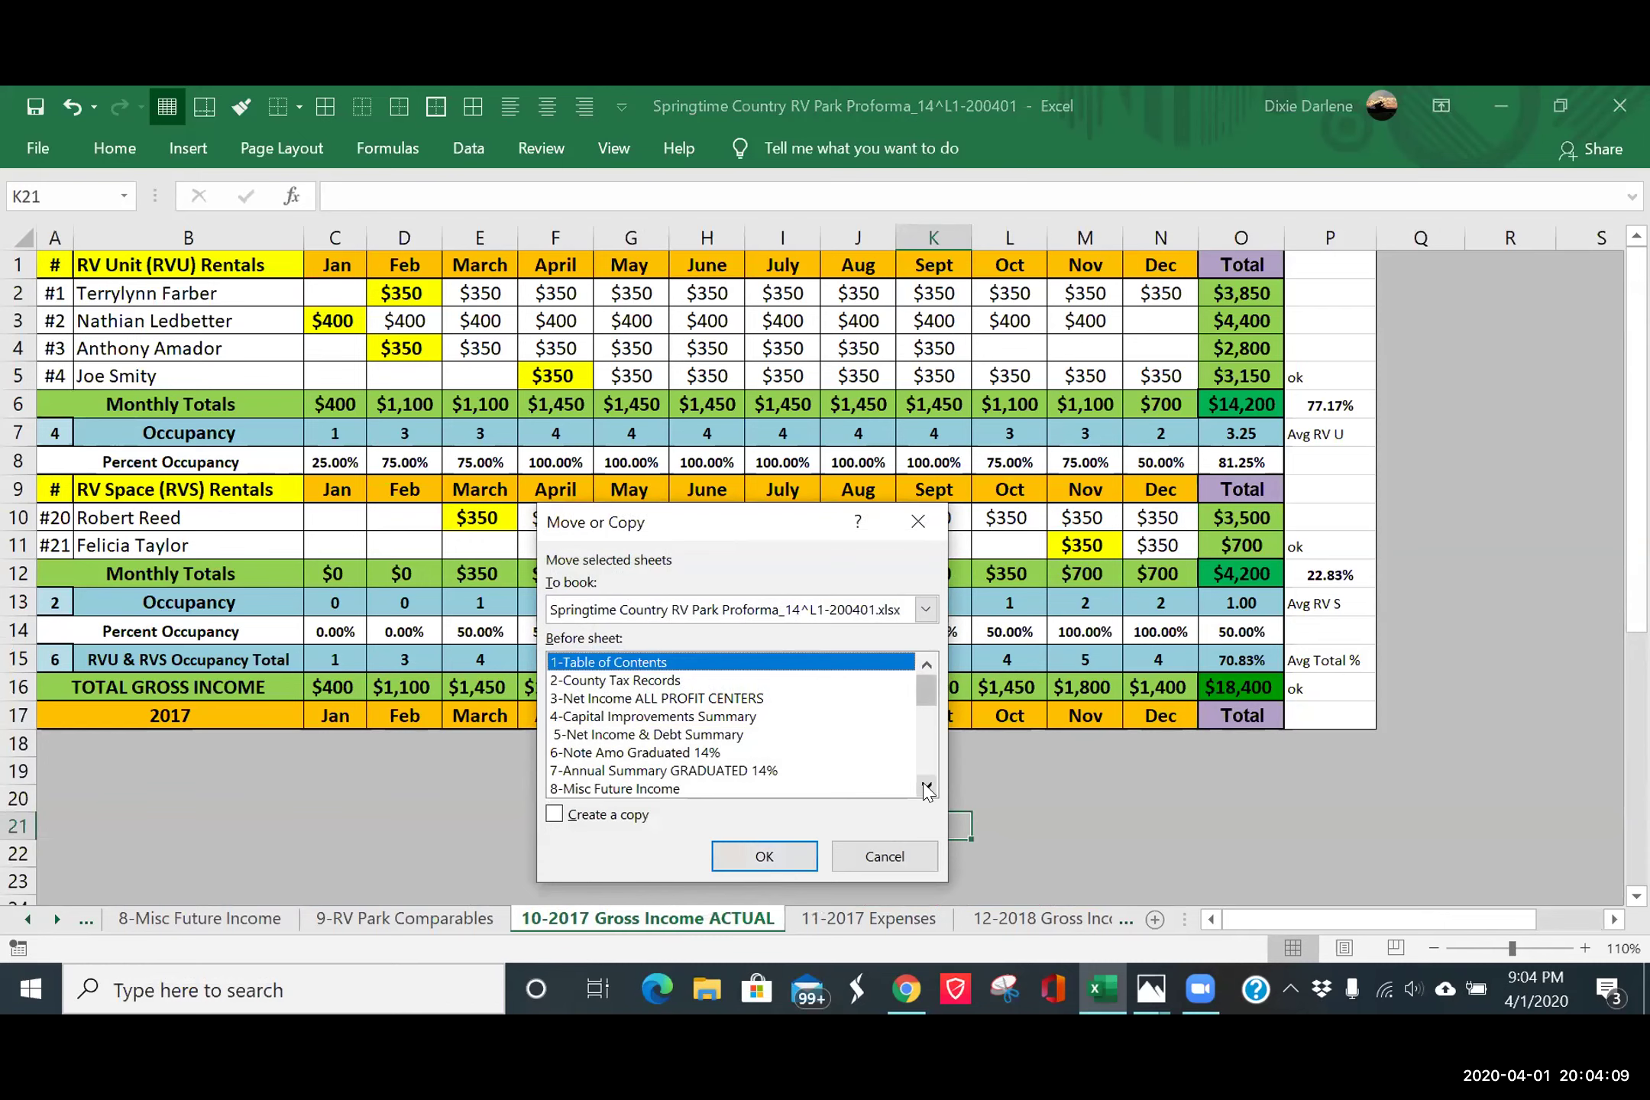
click(554, 815)
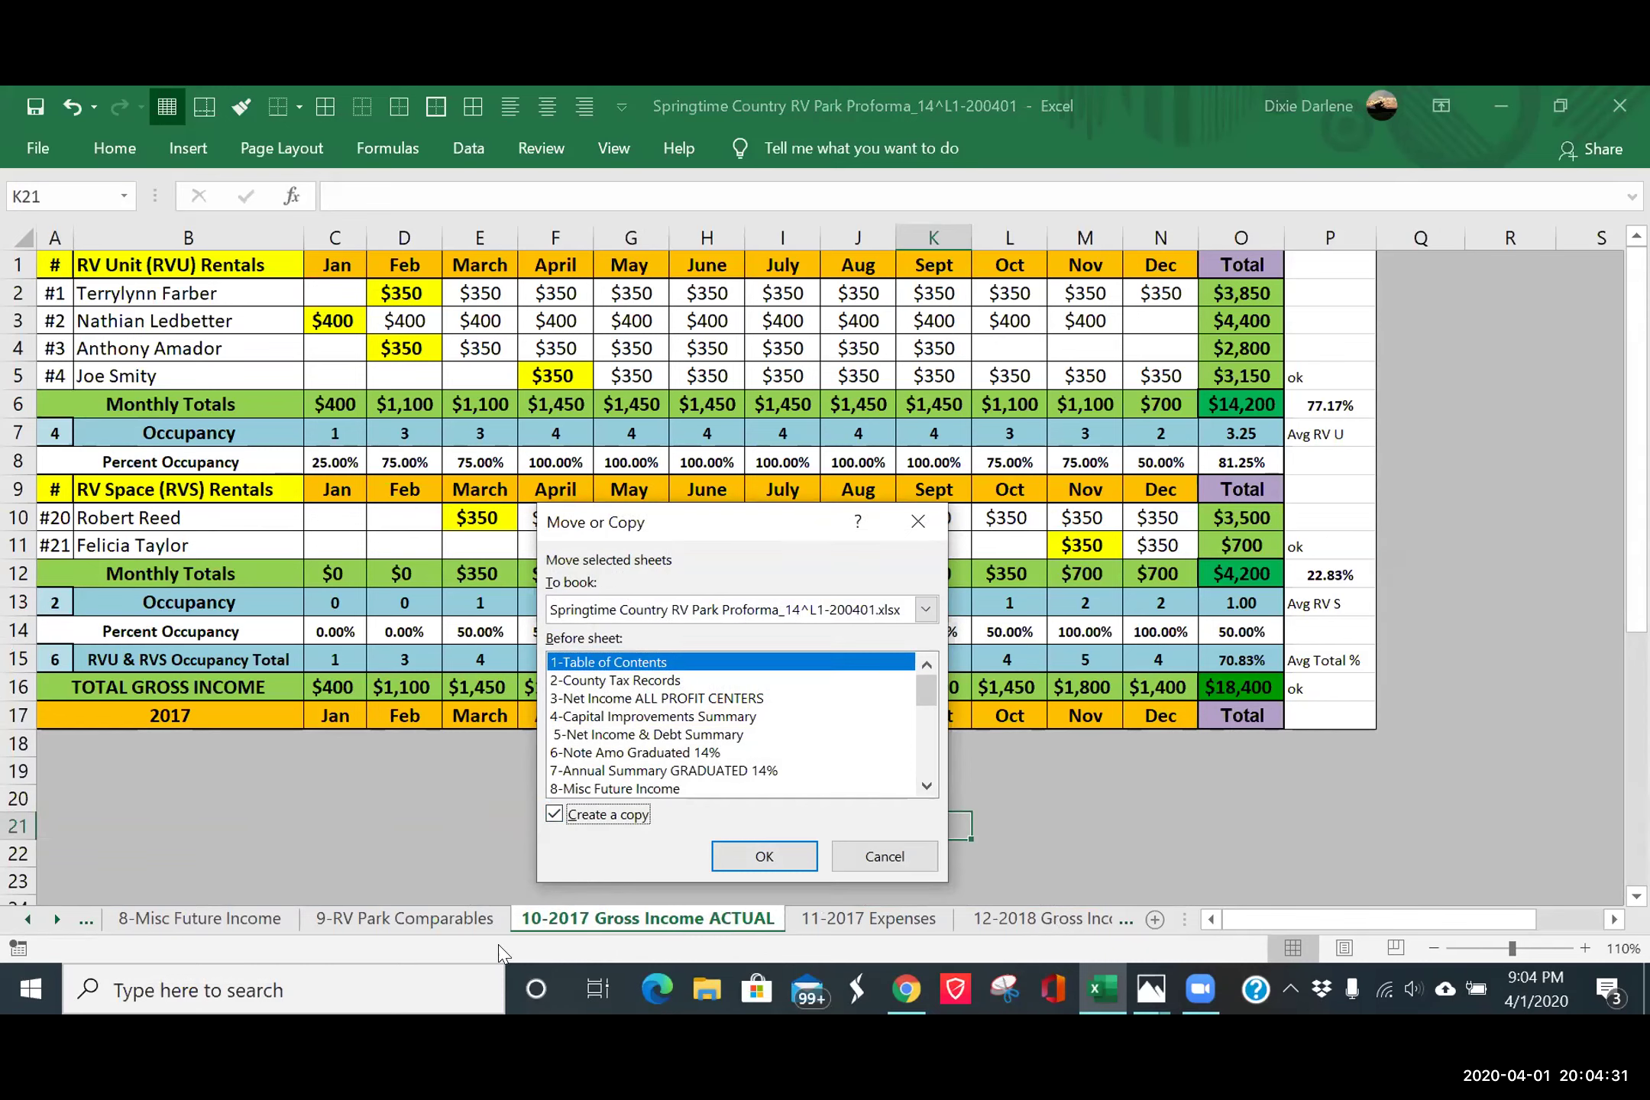
click(897, 850)
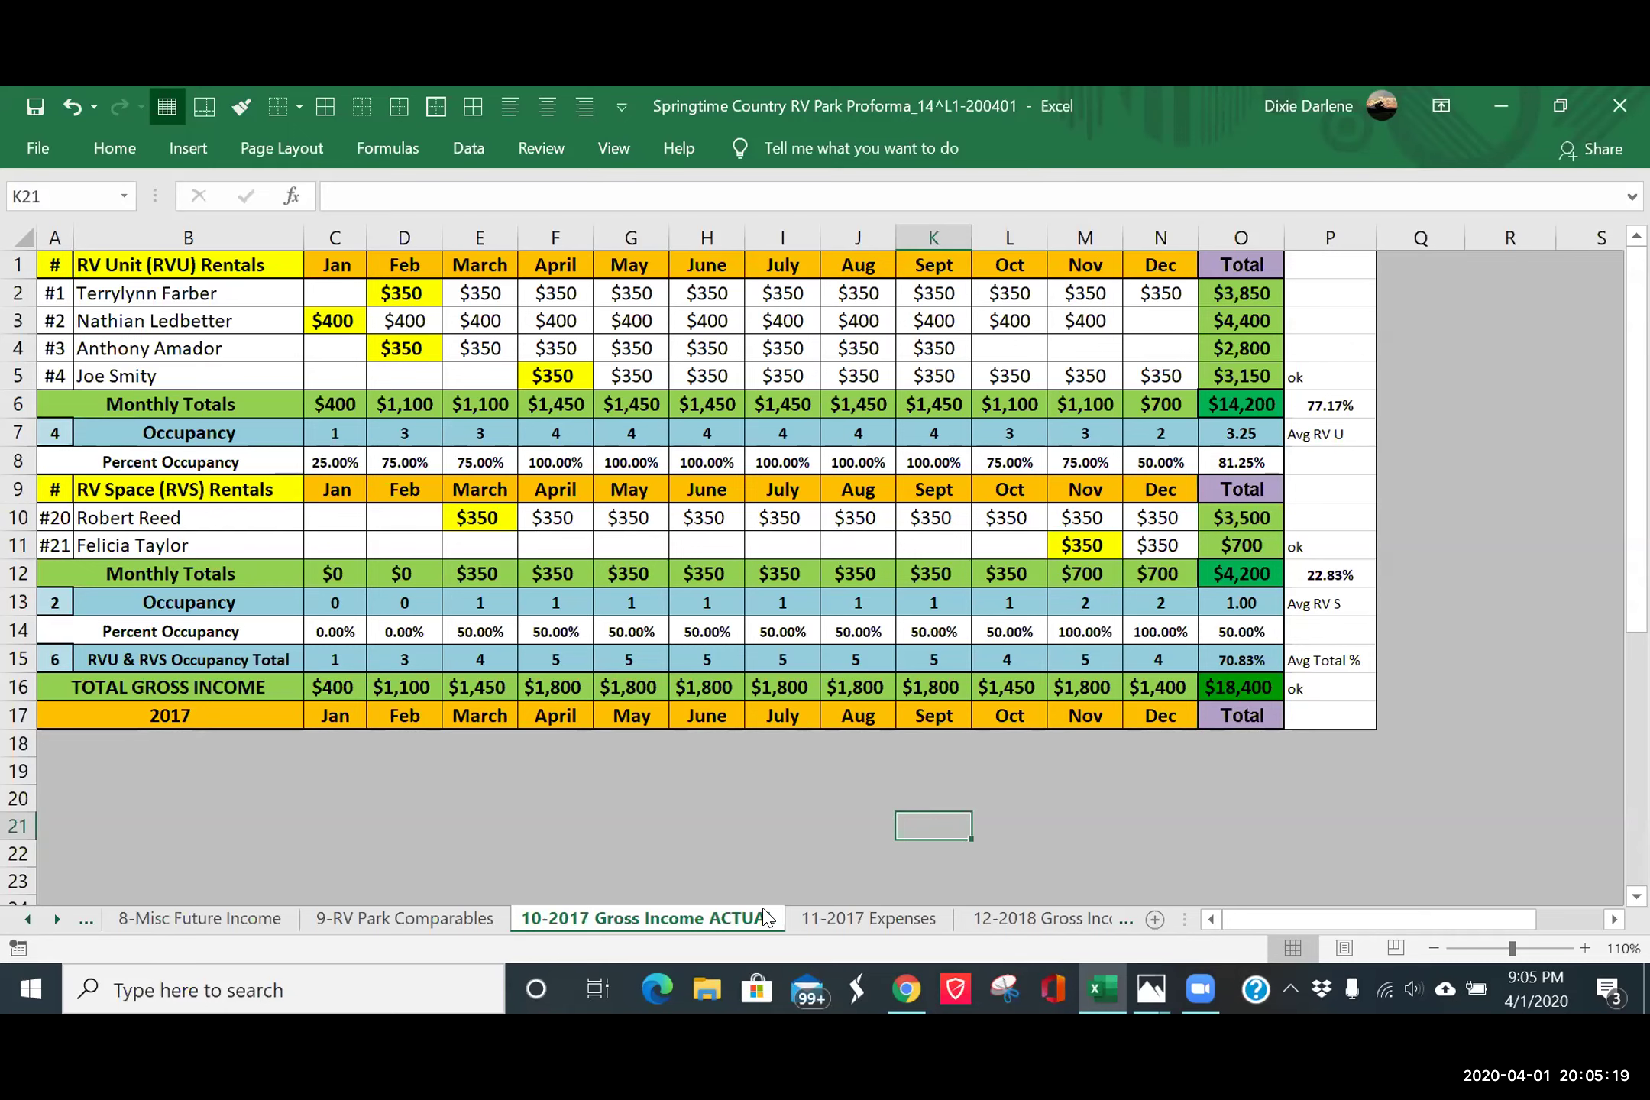
- Review the monthly income and occupancy sections on the 12-2018 Gross Income ACTUAL and 14-2019 Gross Income sheets
click(996, 928)
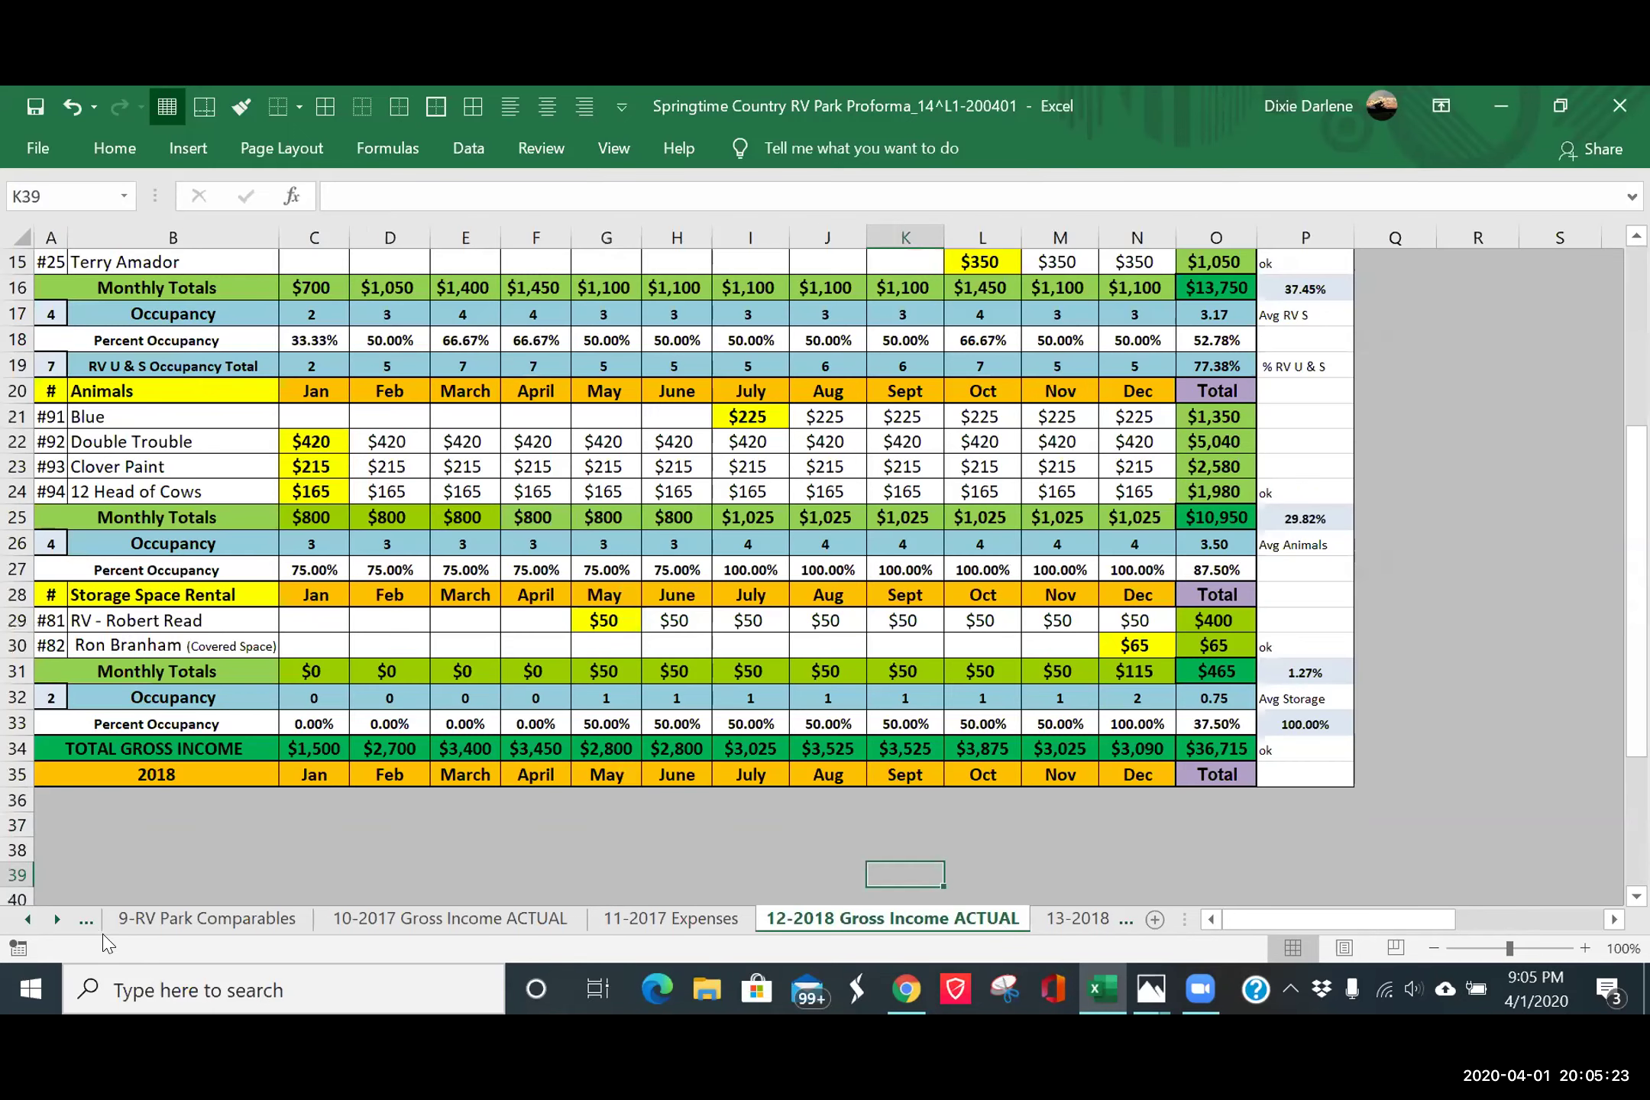
click(58, 919)
click(59, 919)
click(58, 919)
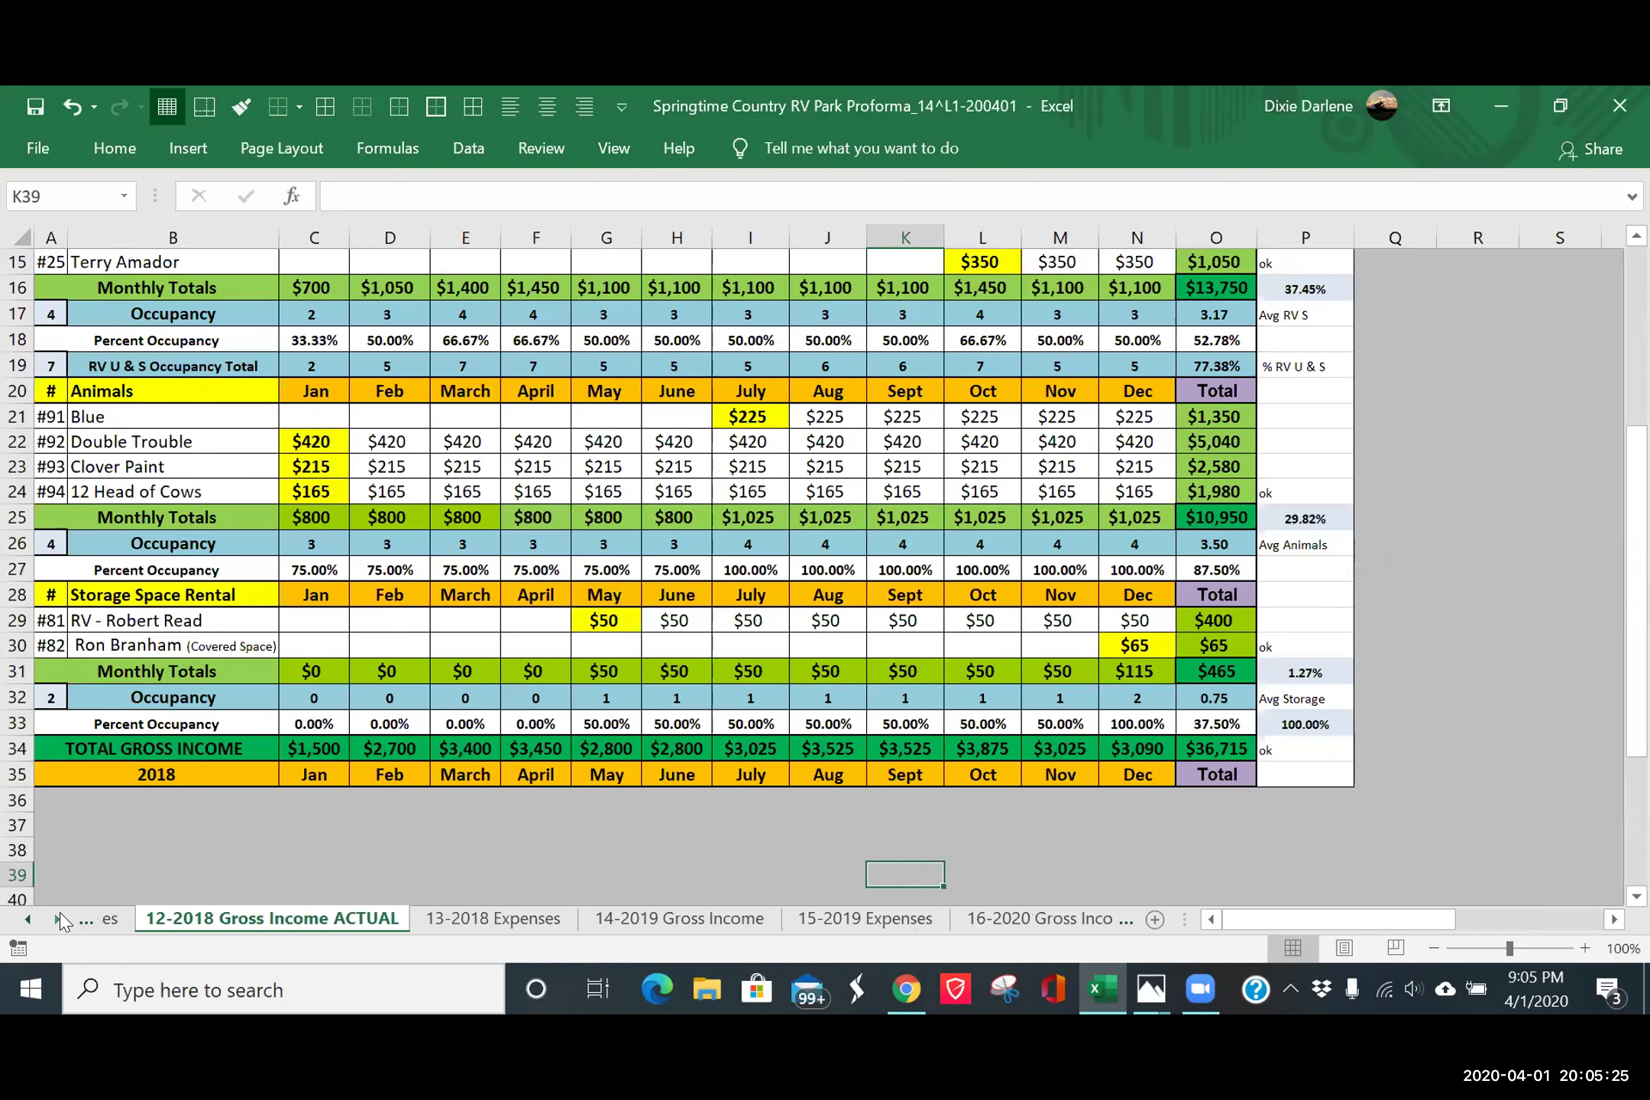
click(679, 921)
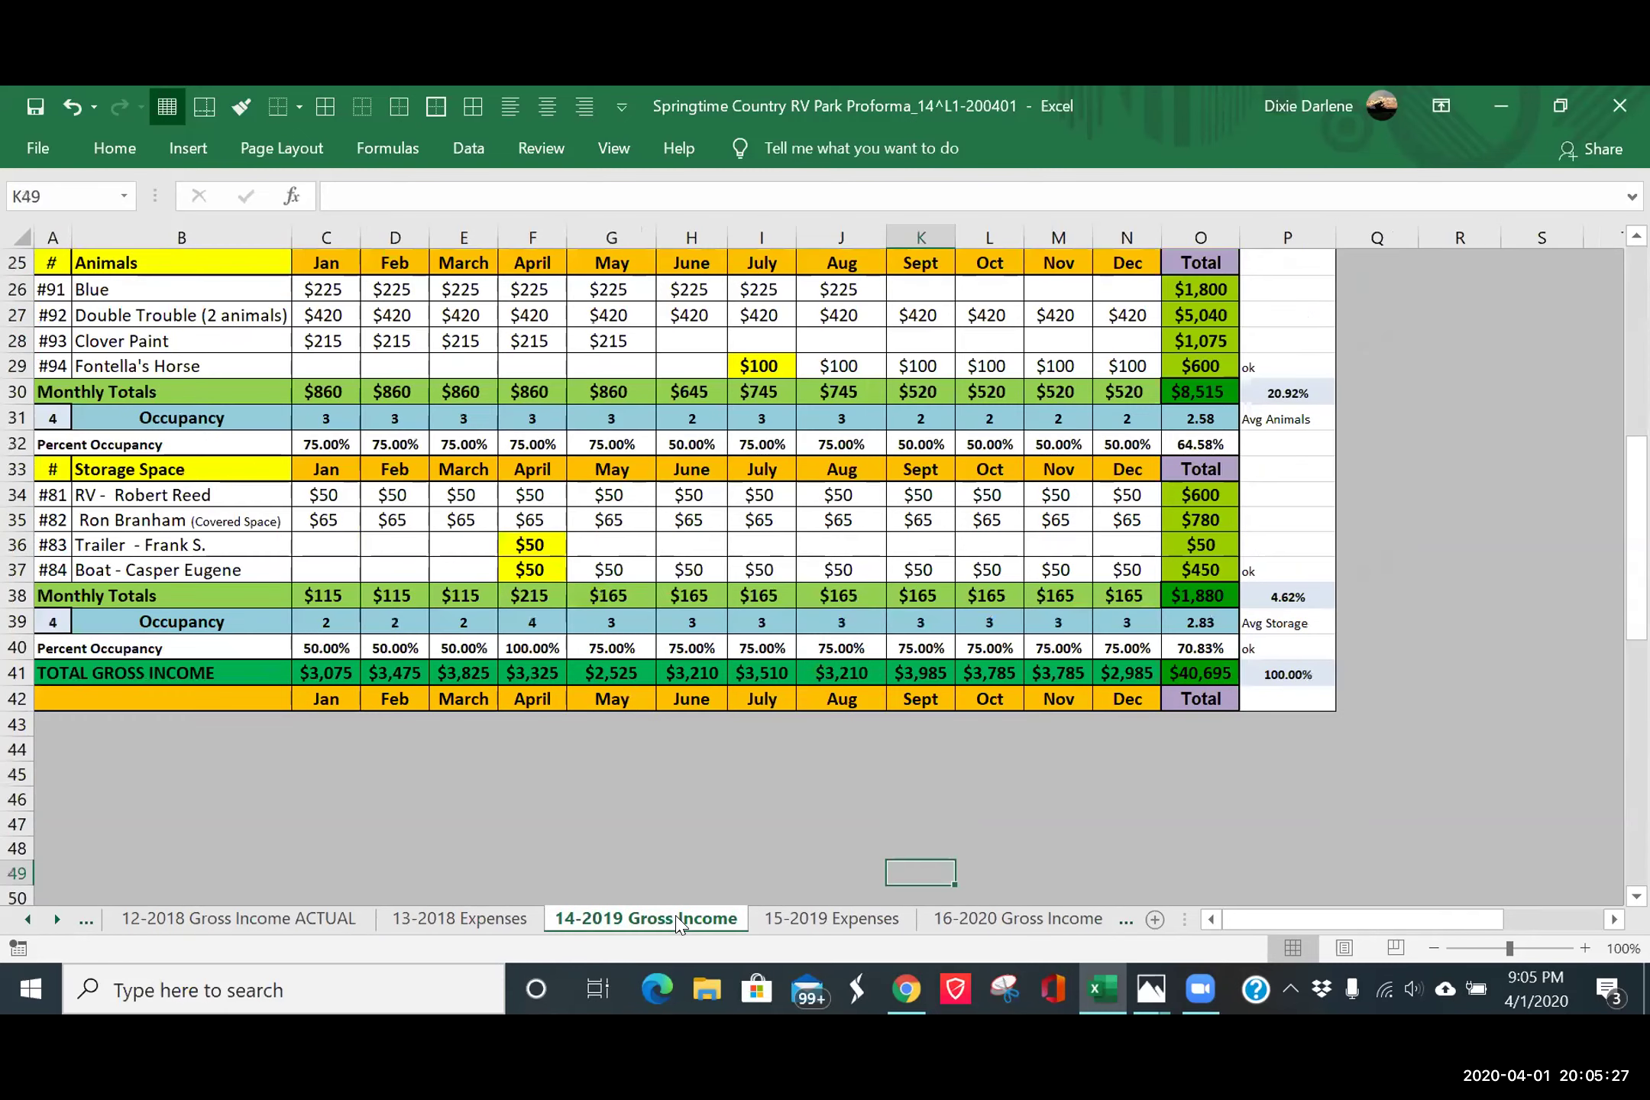
scroll(615, 868, up, 5)
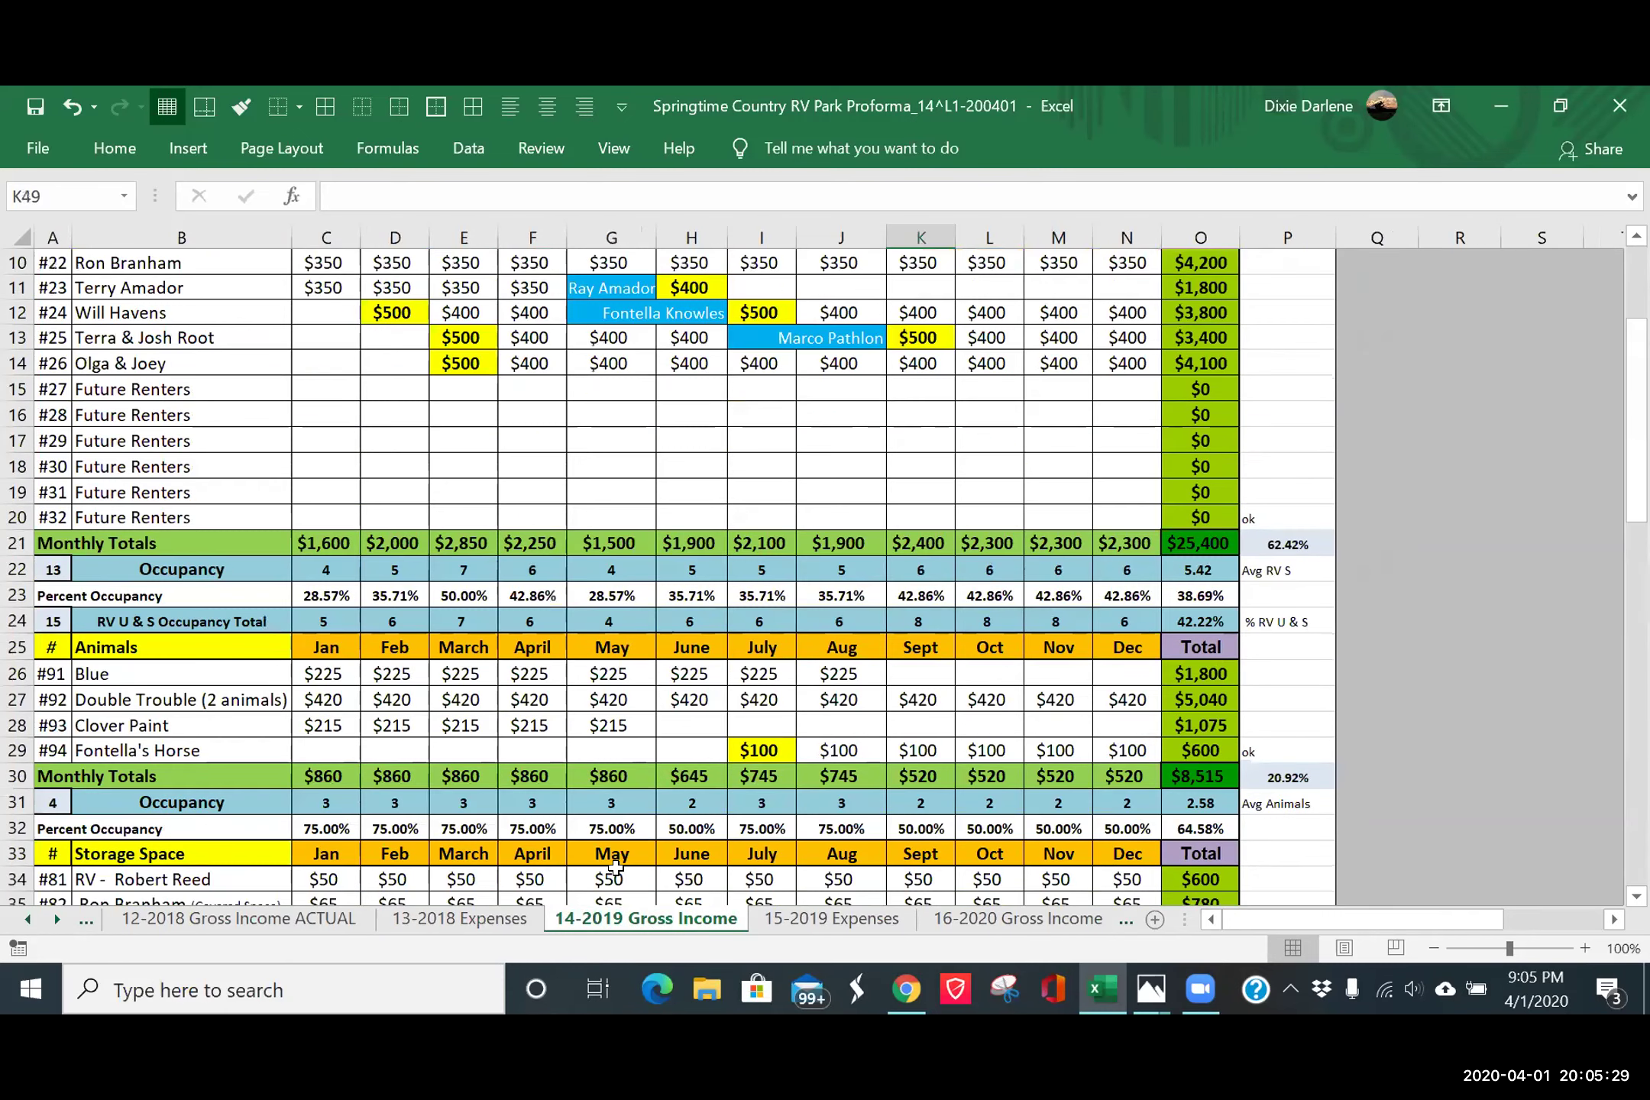
scroll(616, 869, down, 3)
- Review the capital improvements and general expenses on the 17-2020 Expenses and 19-2021 Expenses sheets
click(57, 920)
click(57, 921)
click(57, 921)
click(57, 921)
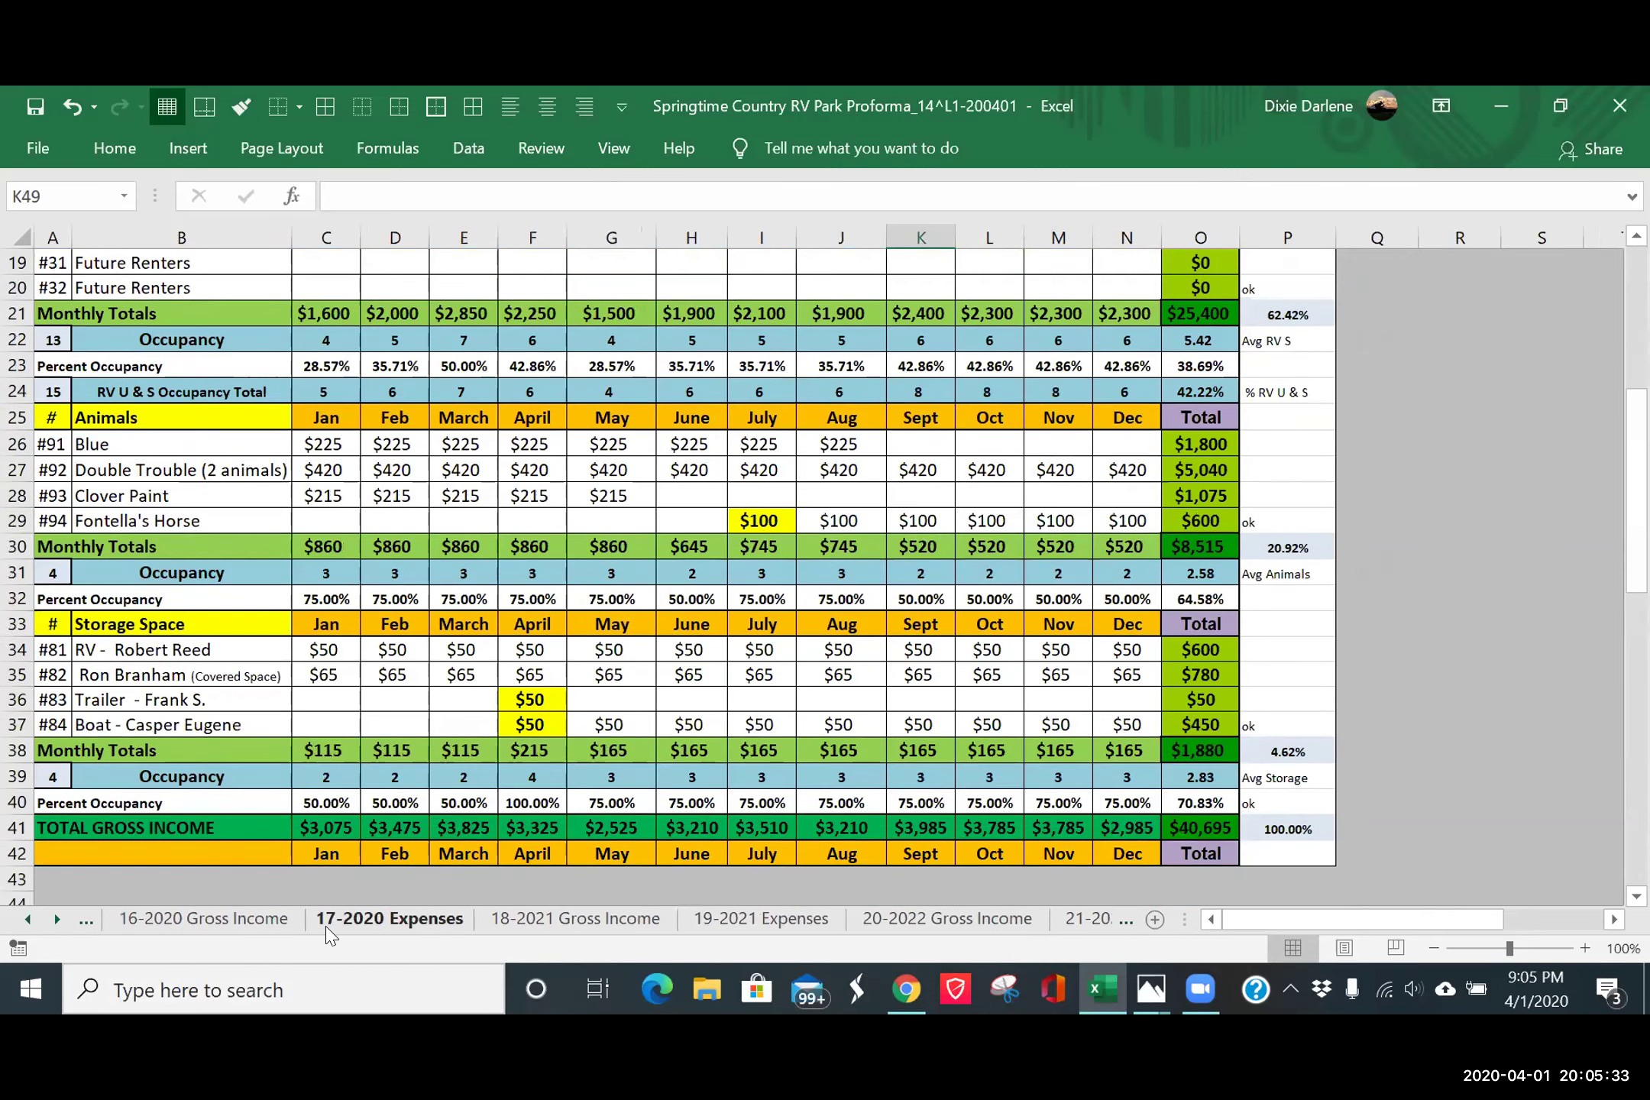
click(359, 920)
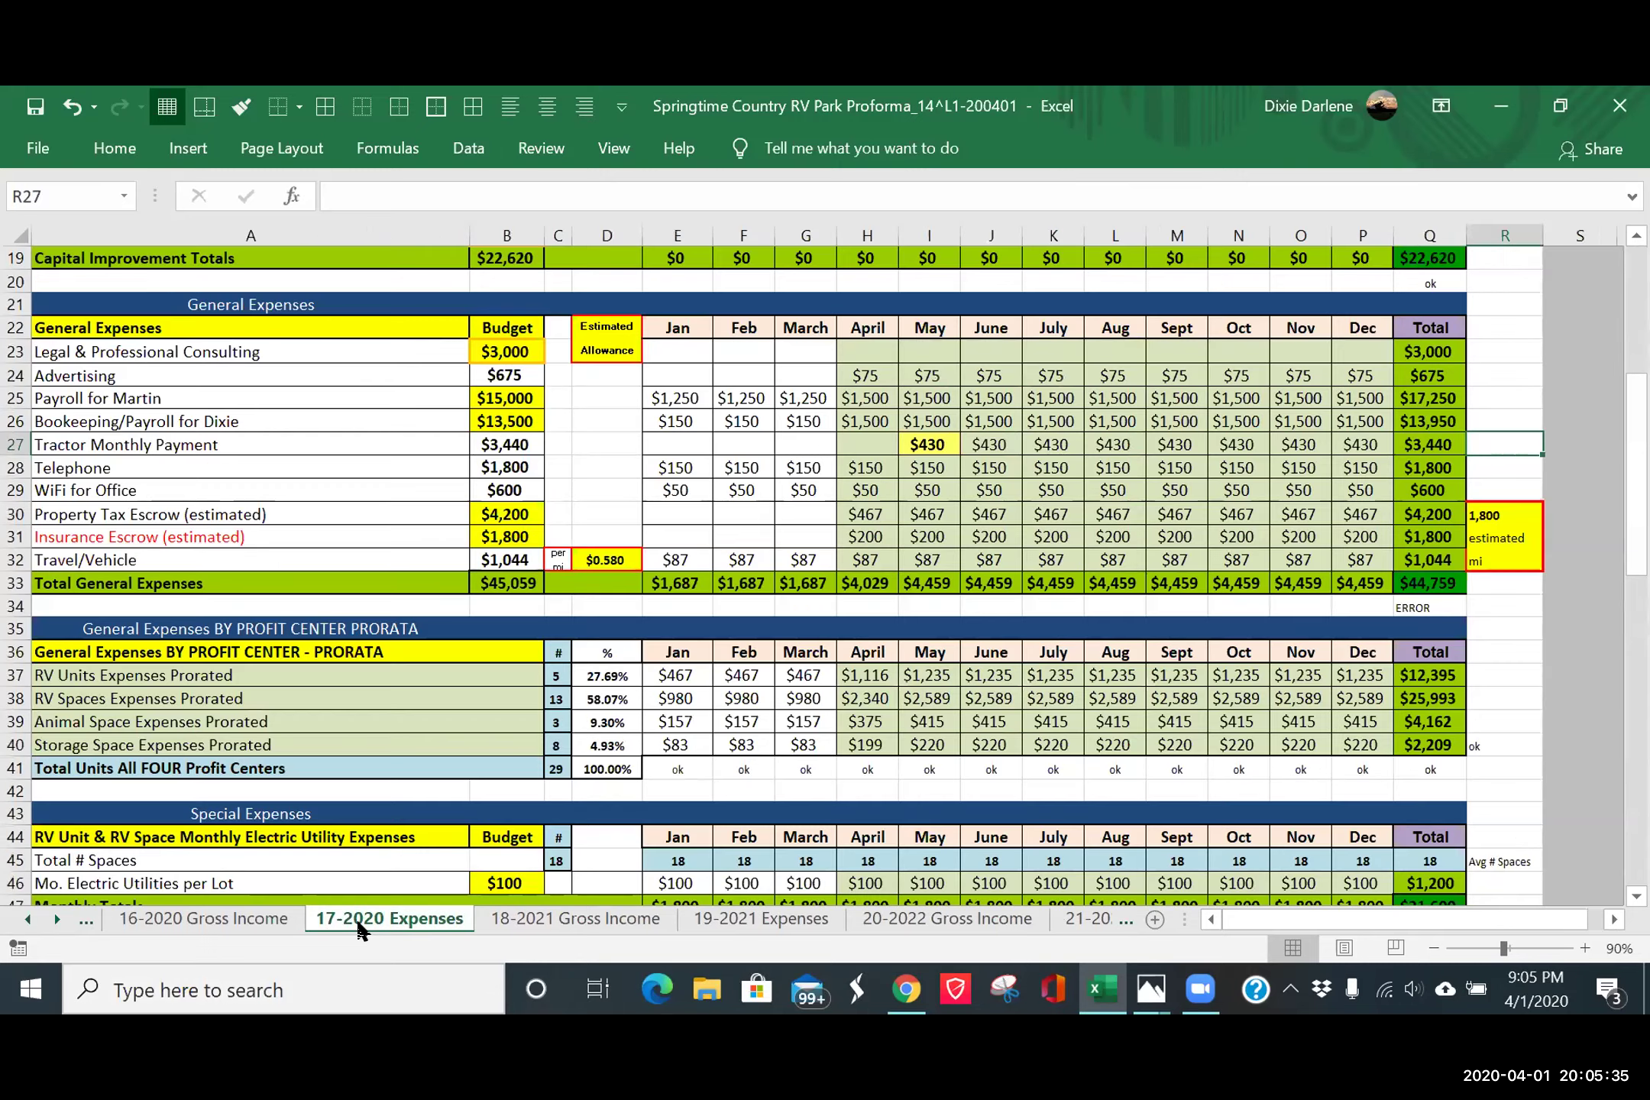
scroll(359, 926, up, 6)
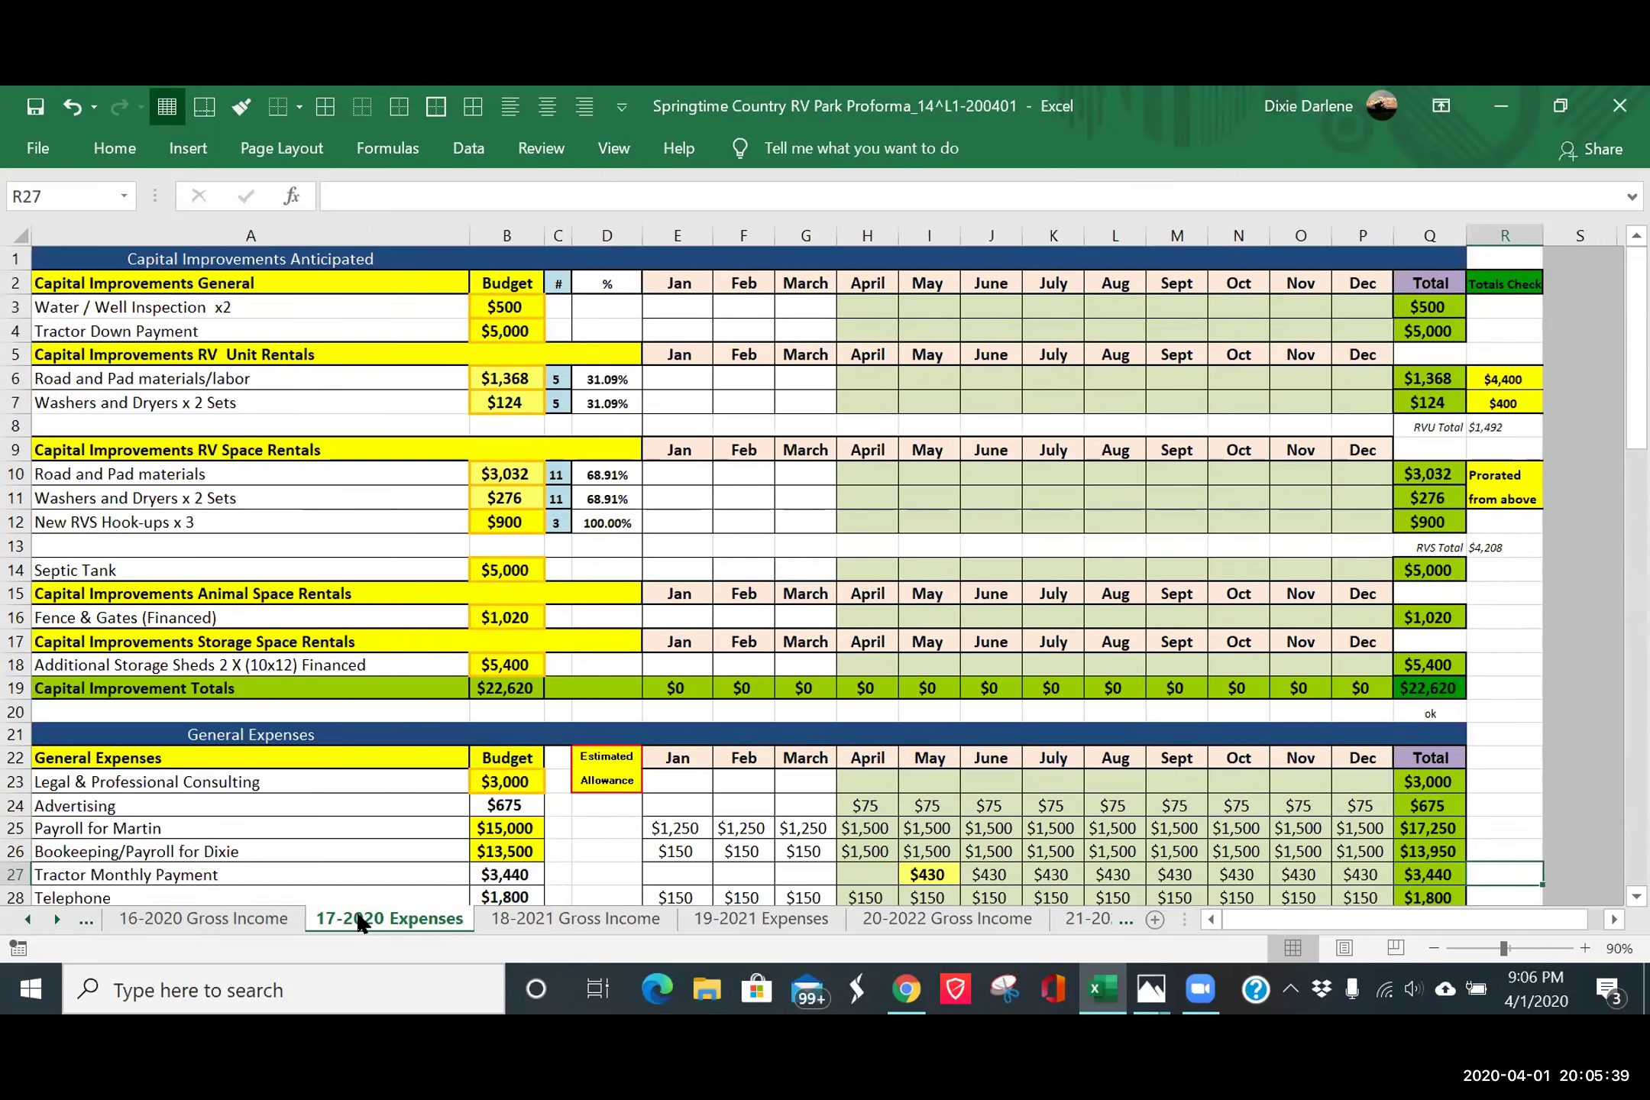
scroll(359, 921, down, 4)
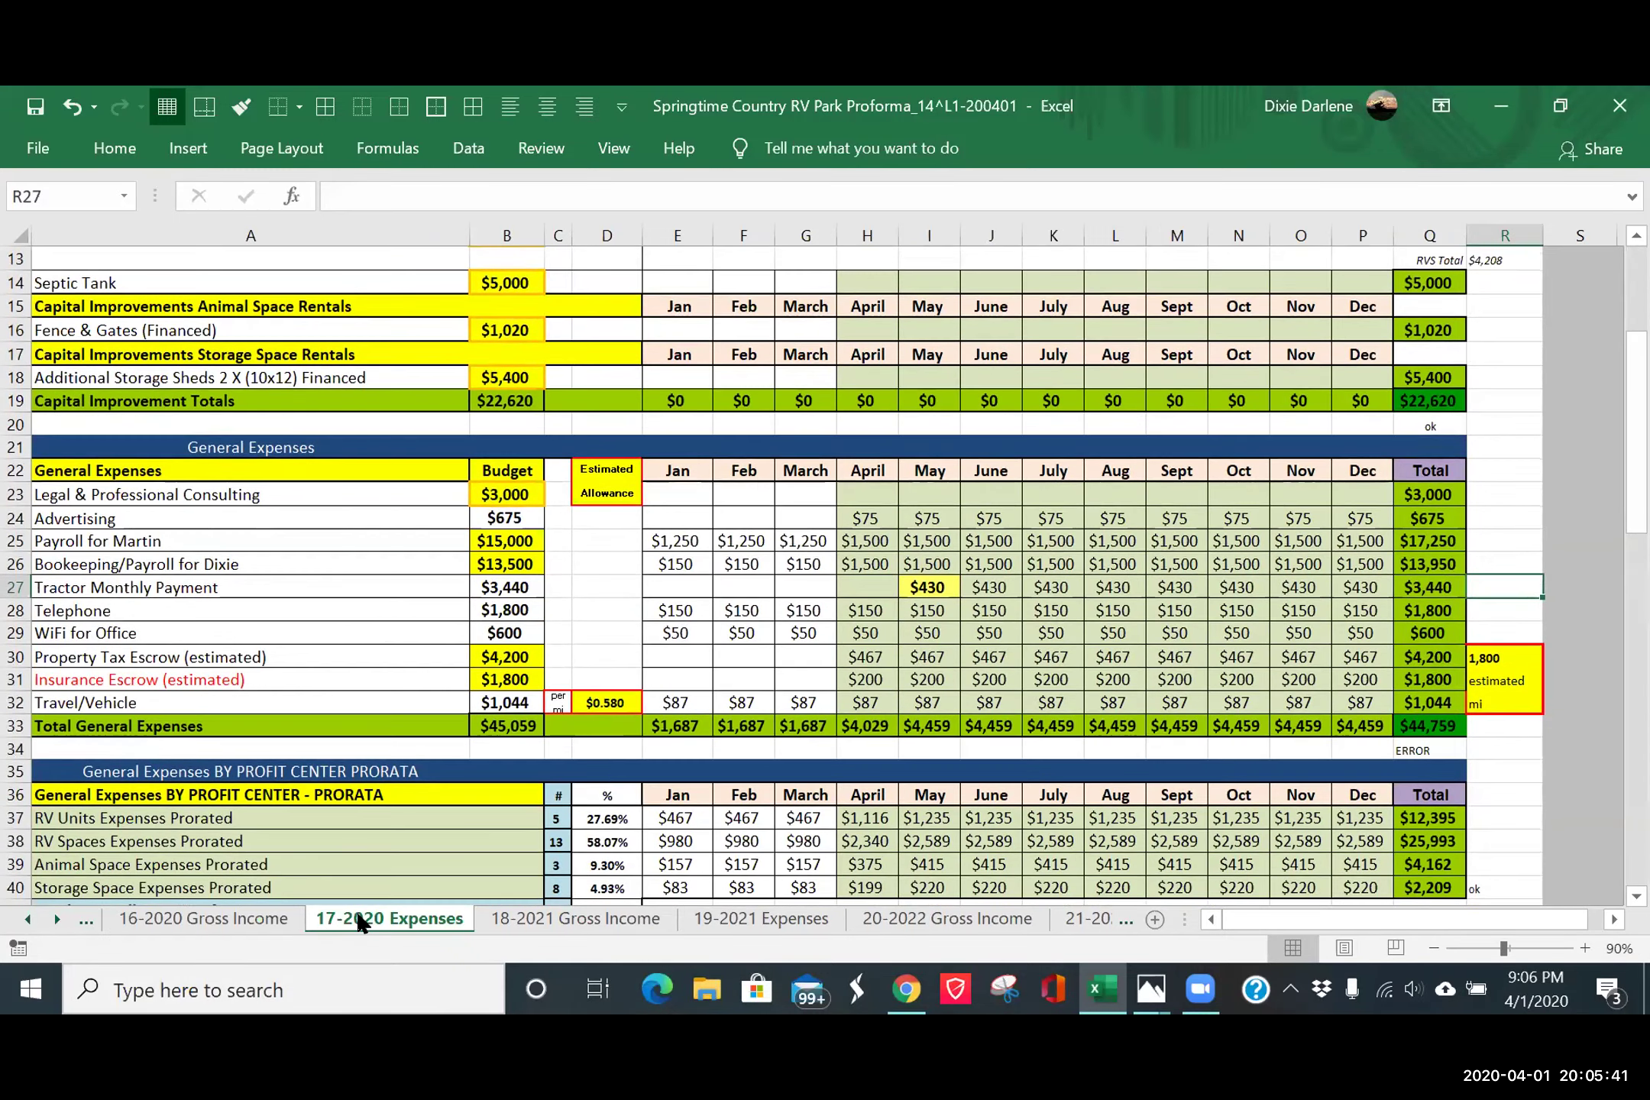
scroll(359, 921, down, 4)
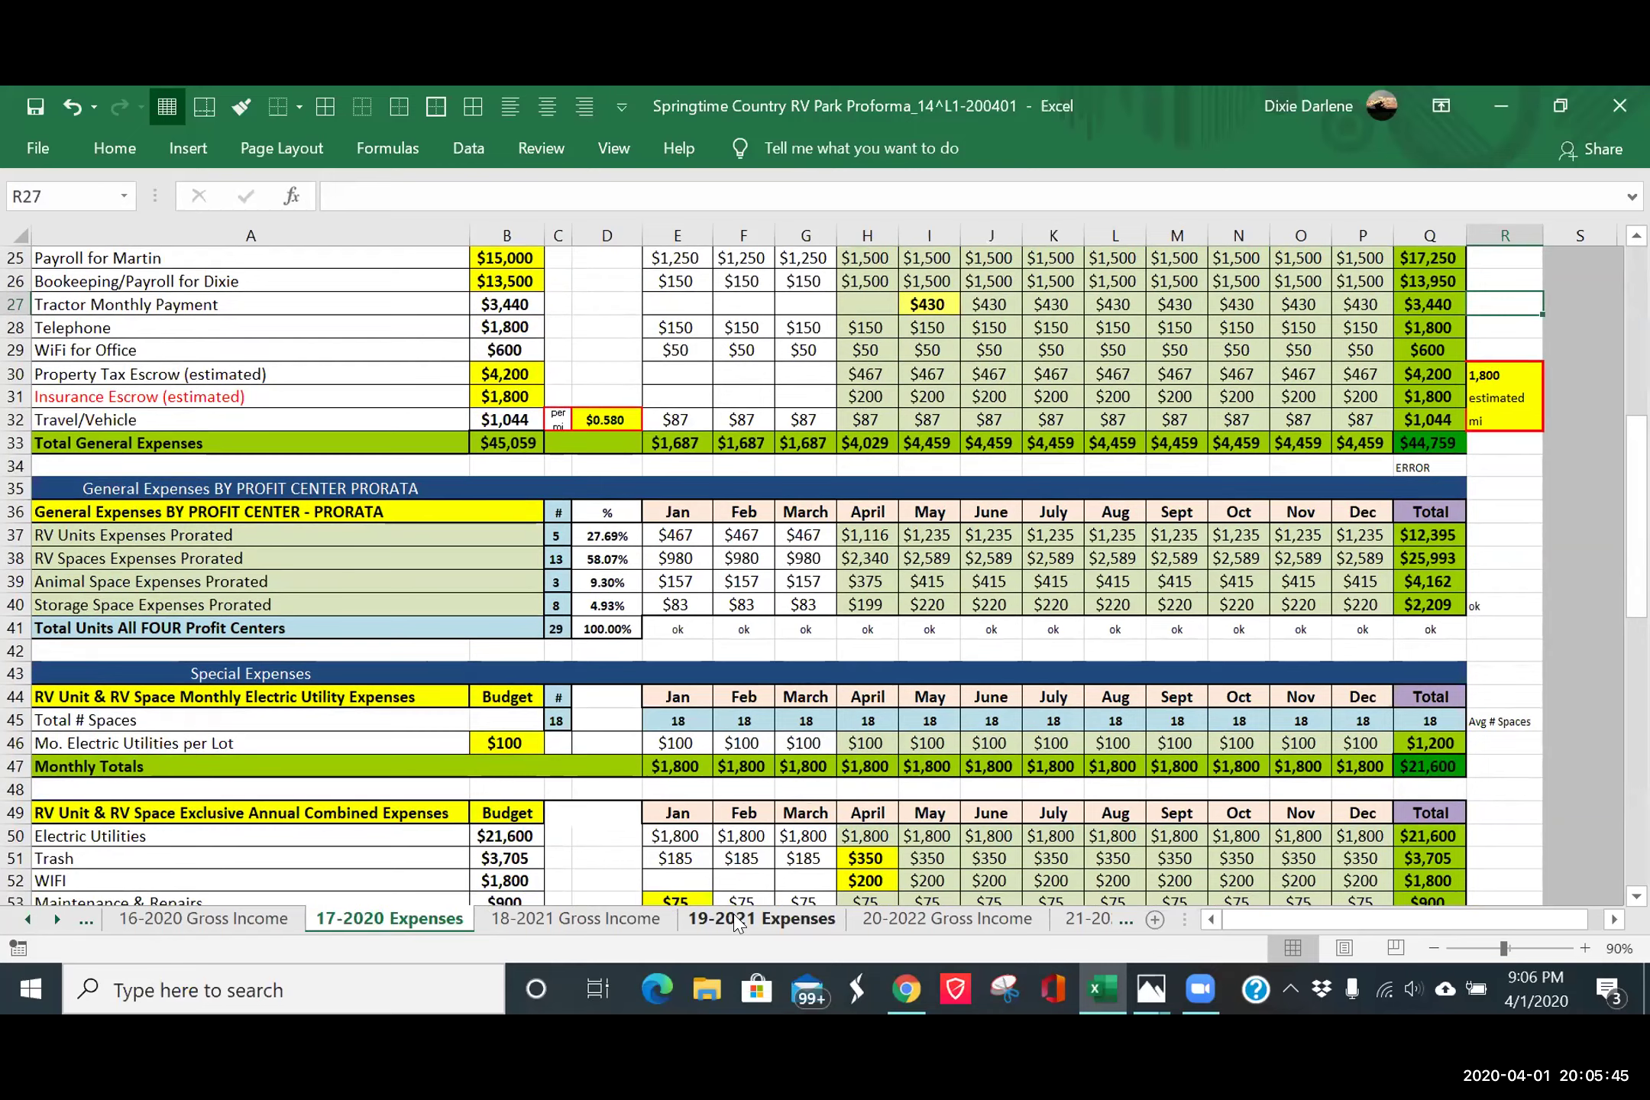
click(737, 922)
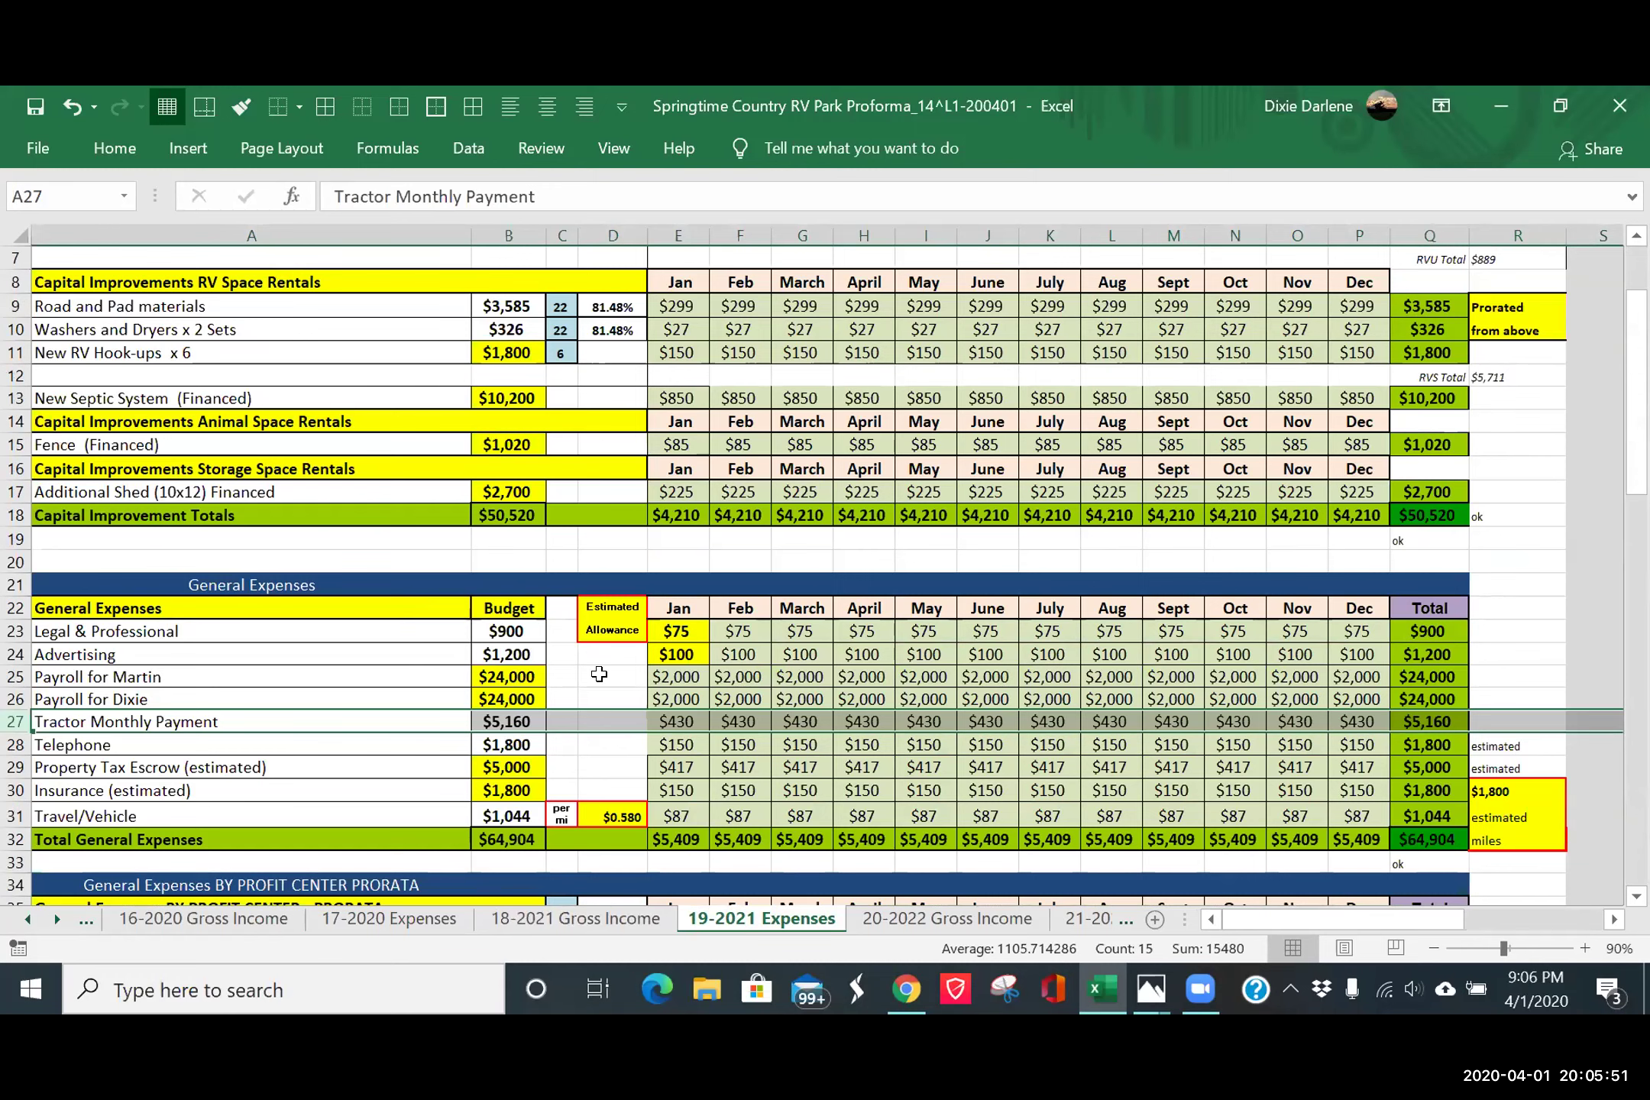
click(15, 561)
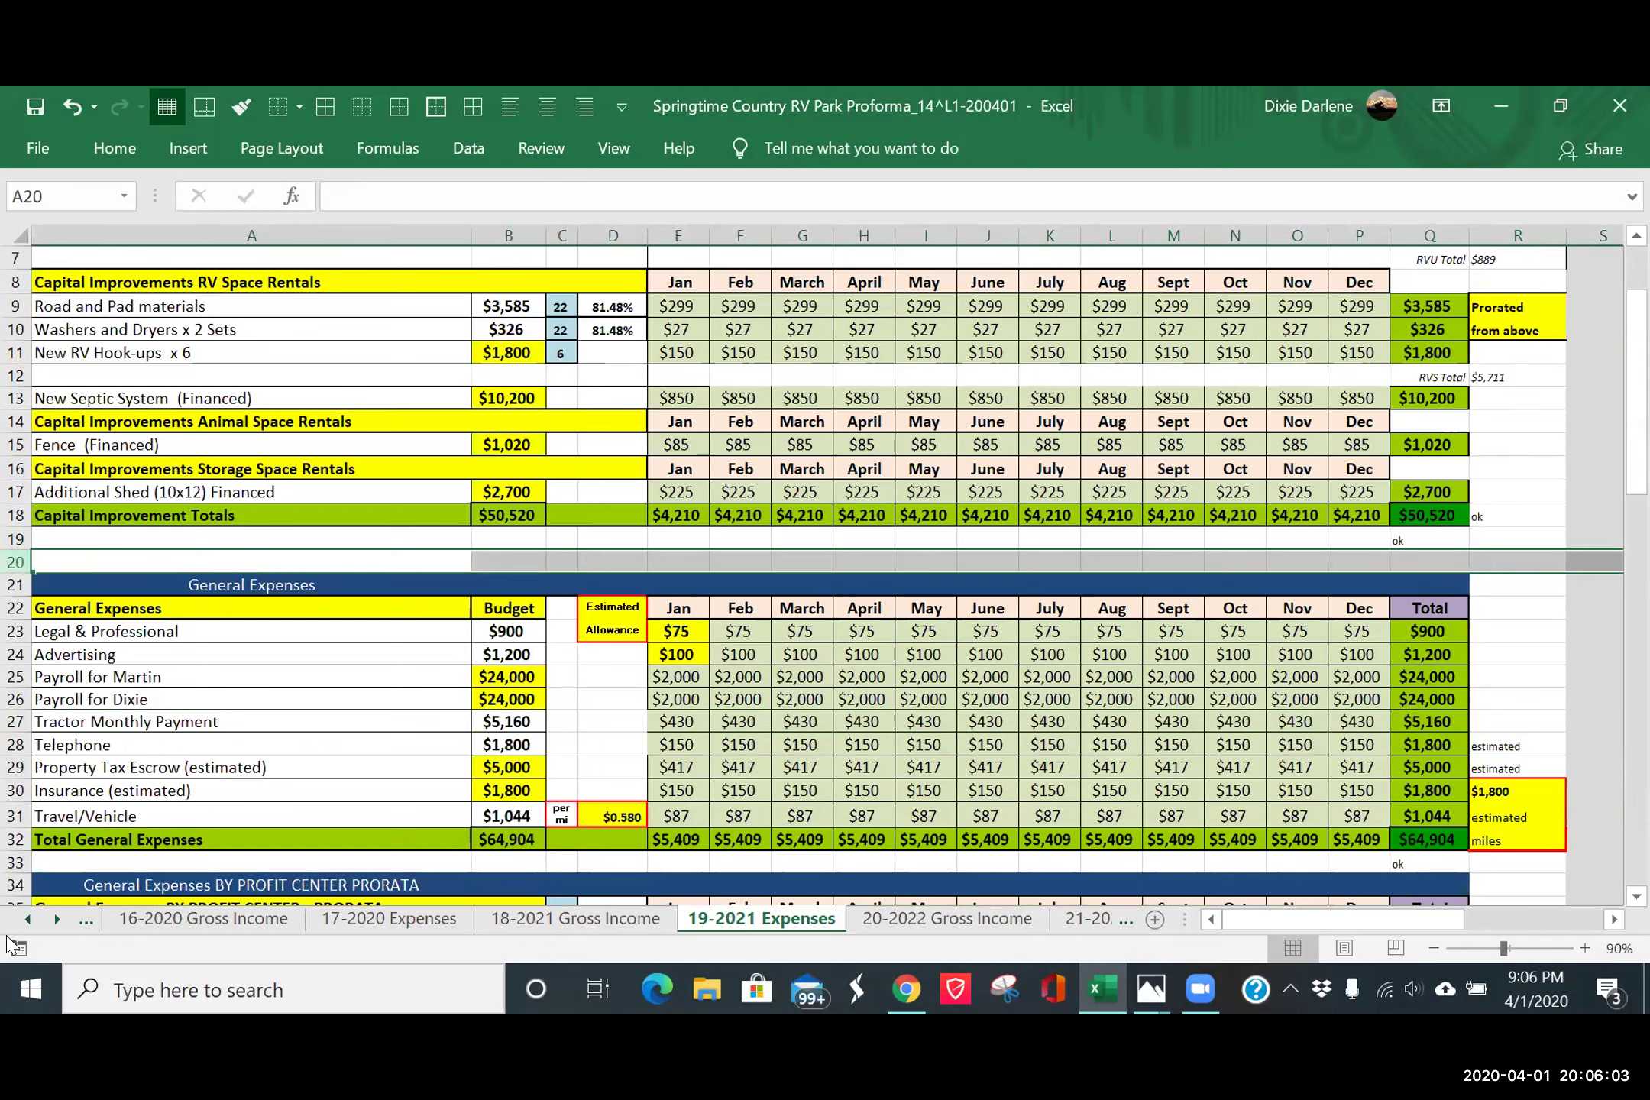
- Return to the 5-Net Income & Debt Summary sheet and review its level debt service and loan alternatives sections
click(26, 919)
click(26, 919)
click(26, 919)
click(26, 919)
click(26, 919)
click(26, 919)
click(26, 919)
click(26, 919)
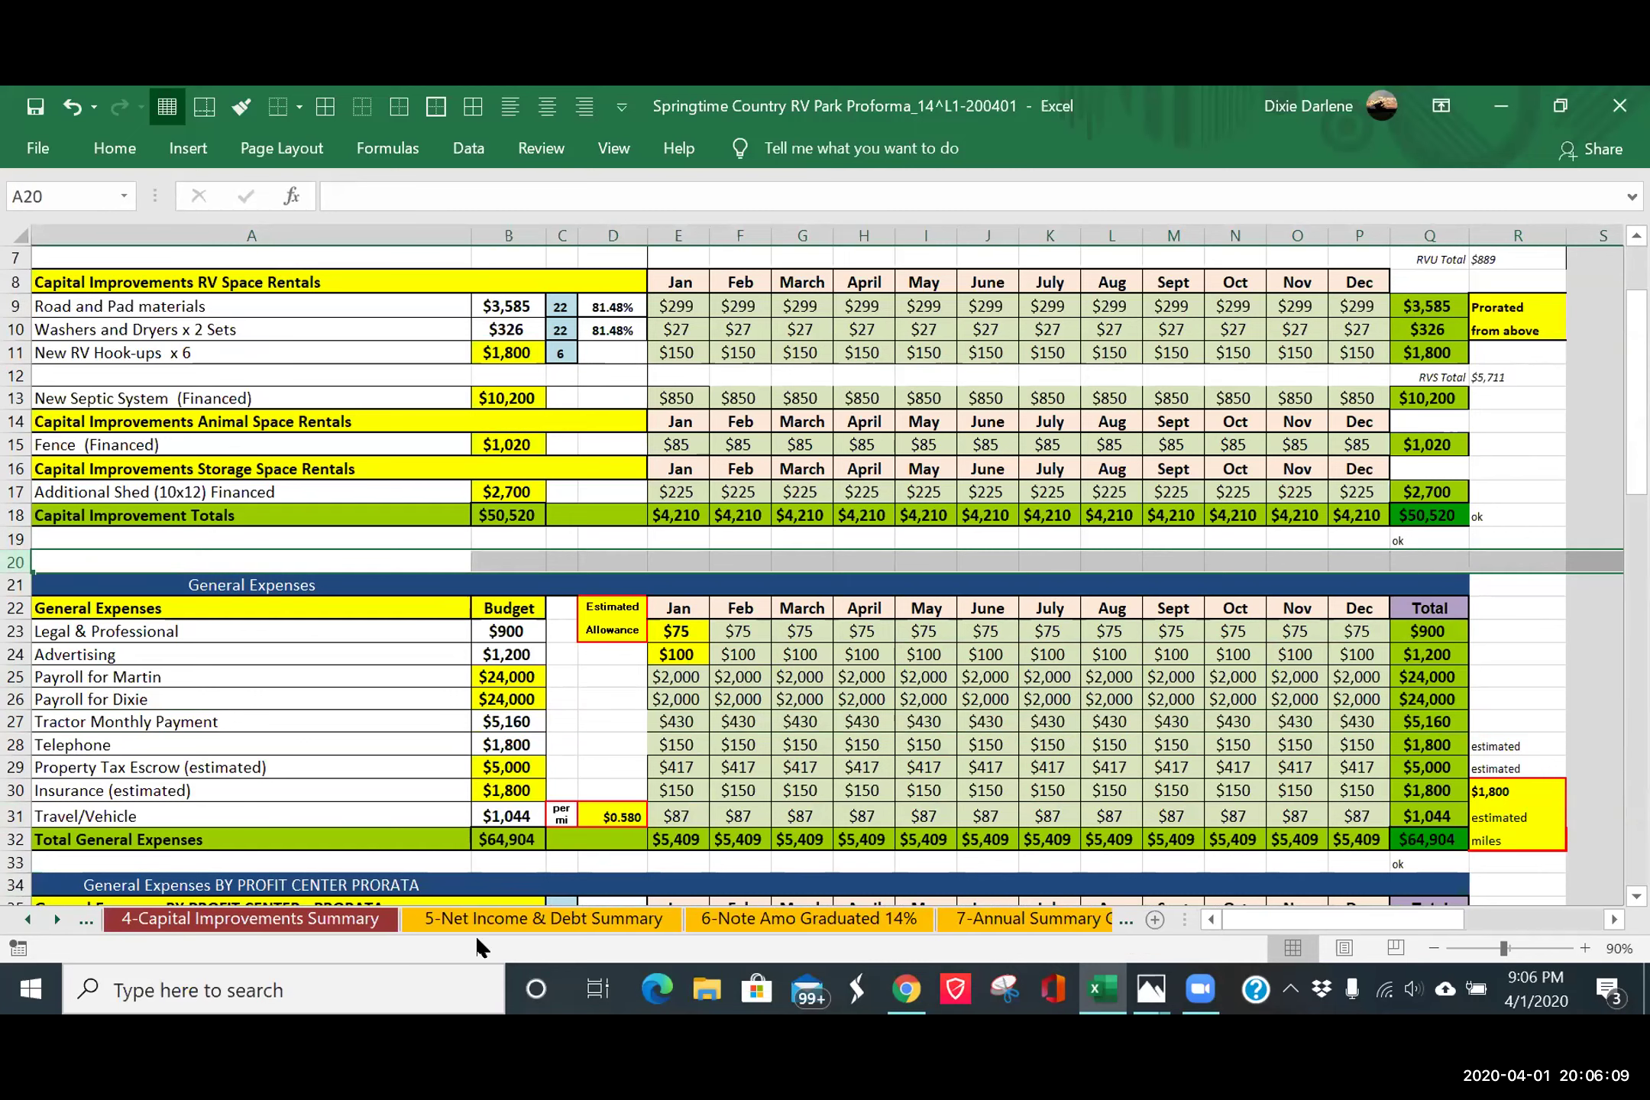
click(520, 919)
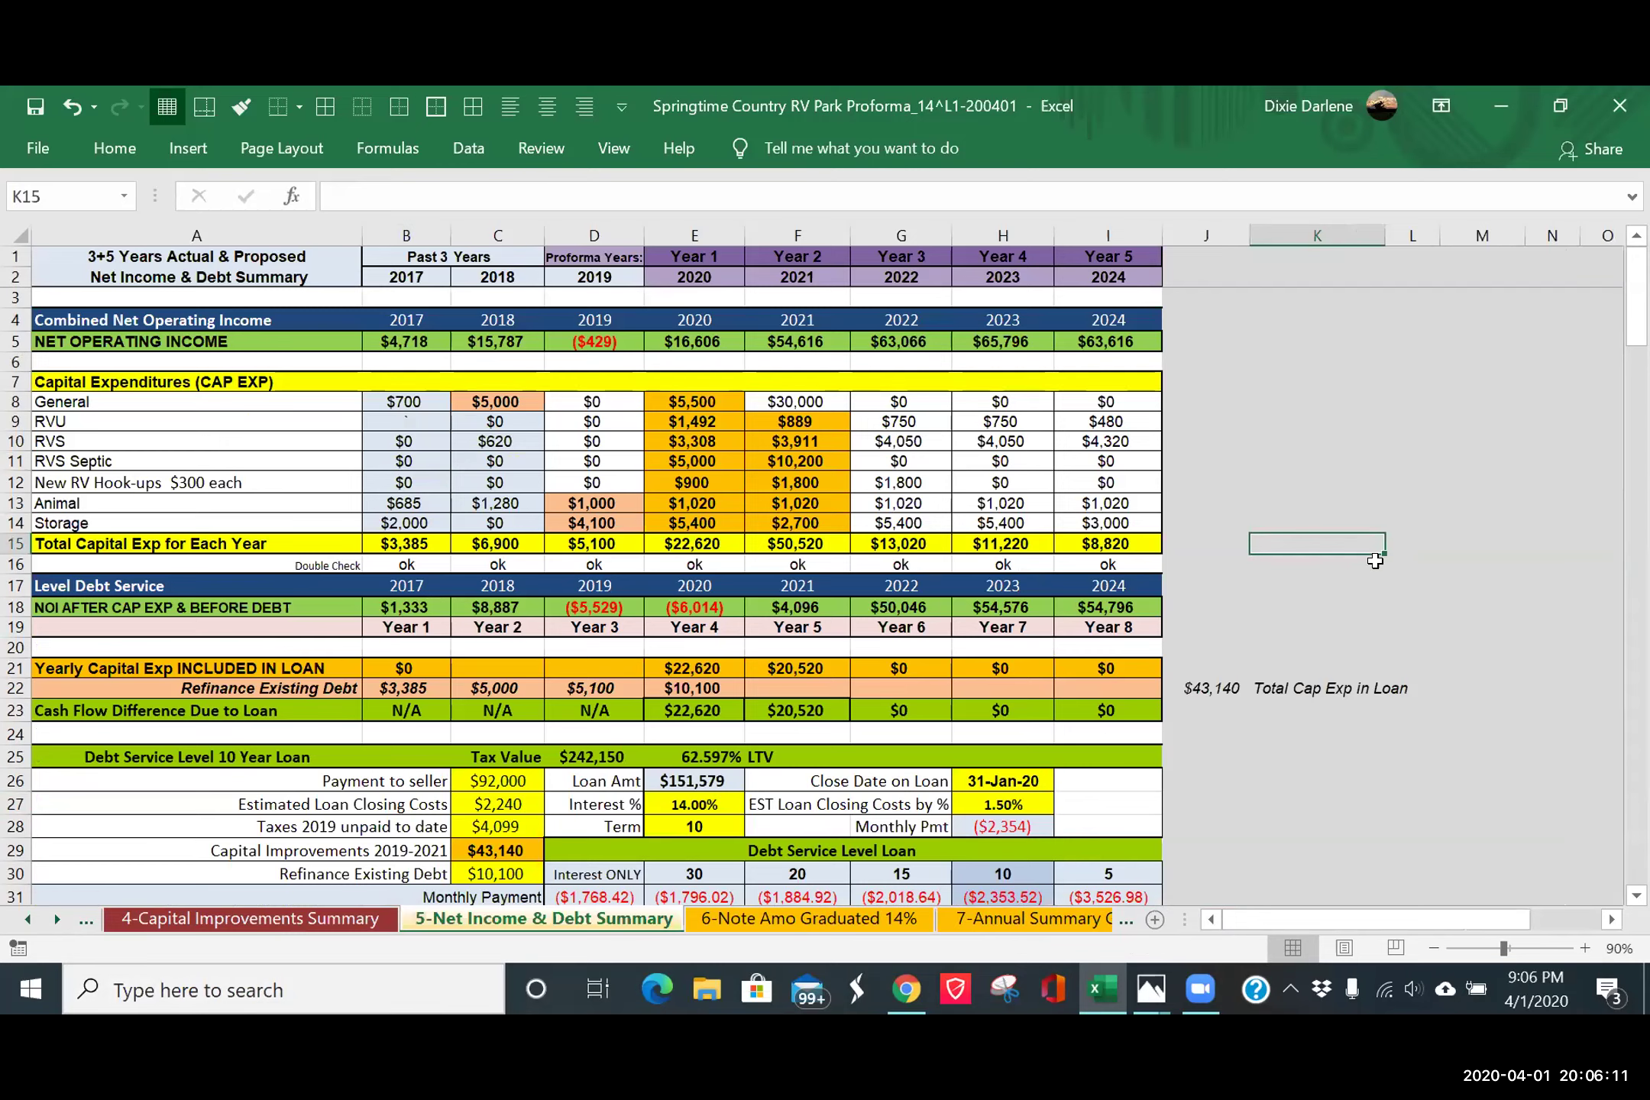
scroll(1373, 636, down, 2)
scroll(1373, 635, down, 4)
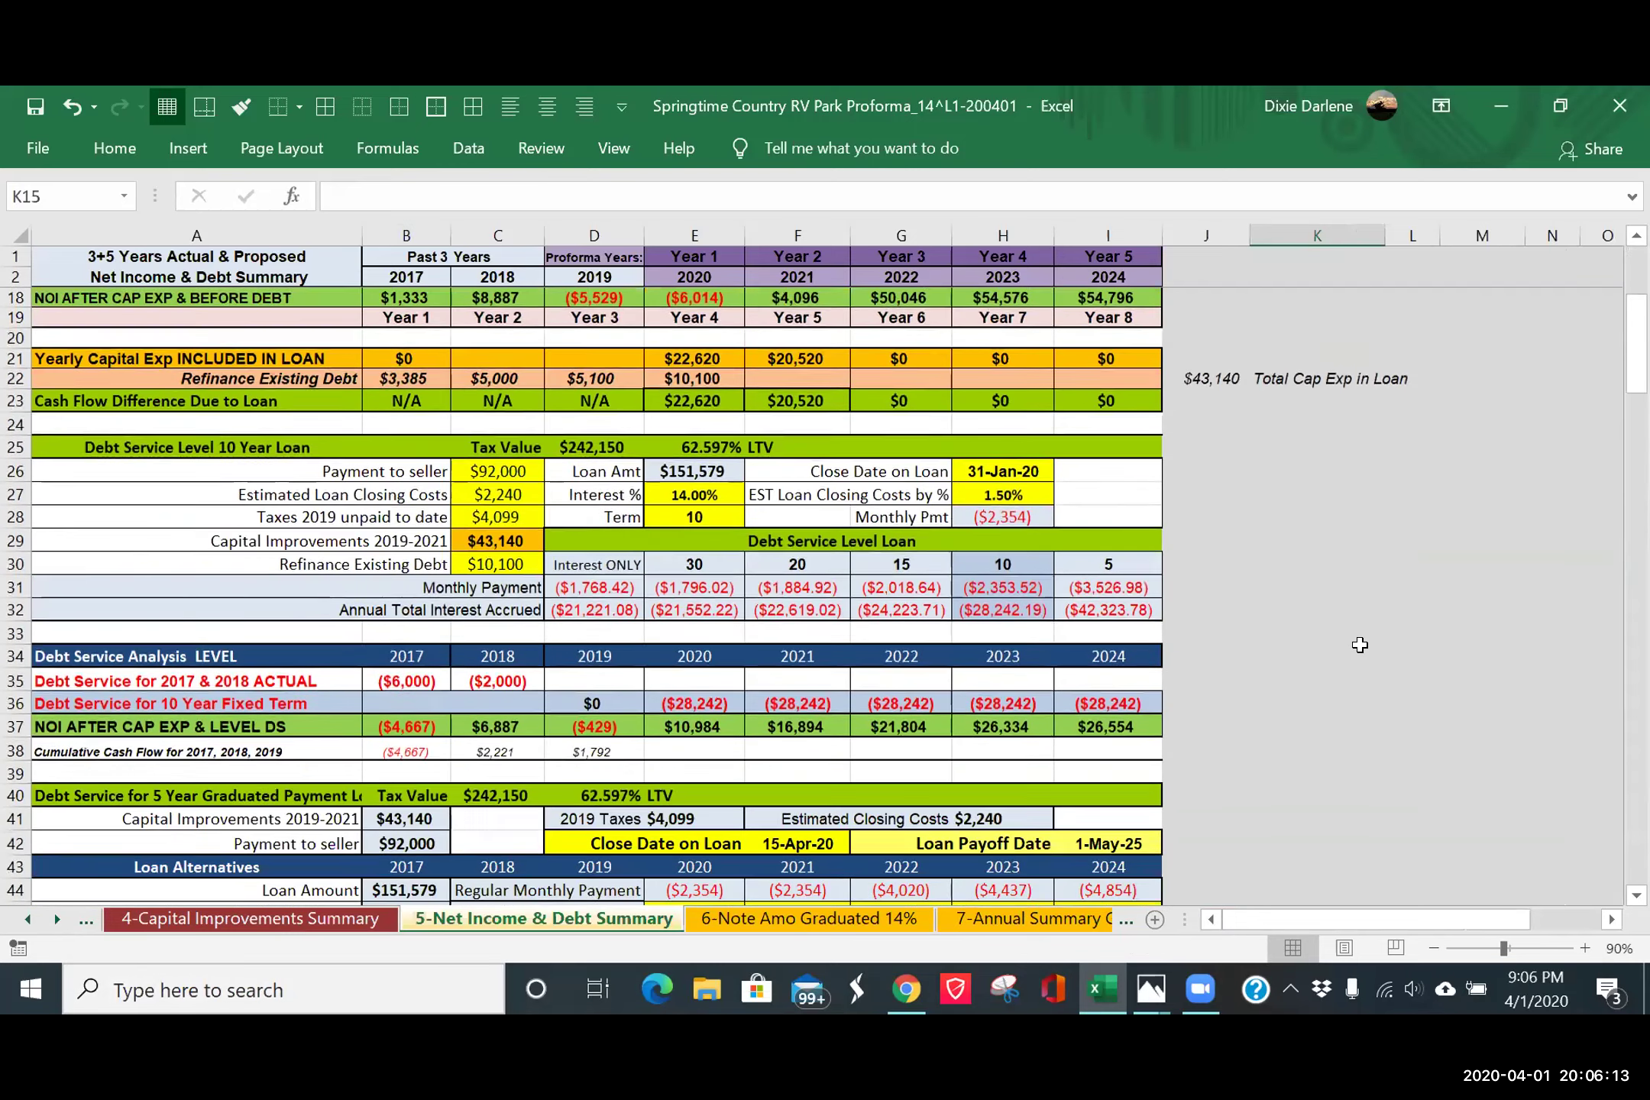
scroll(1360, 646, down, 3)
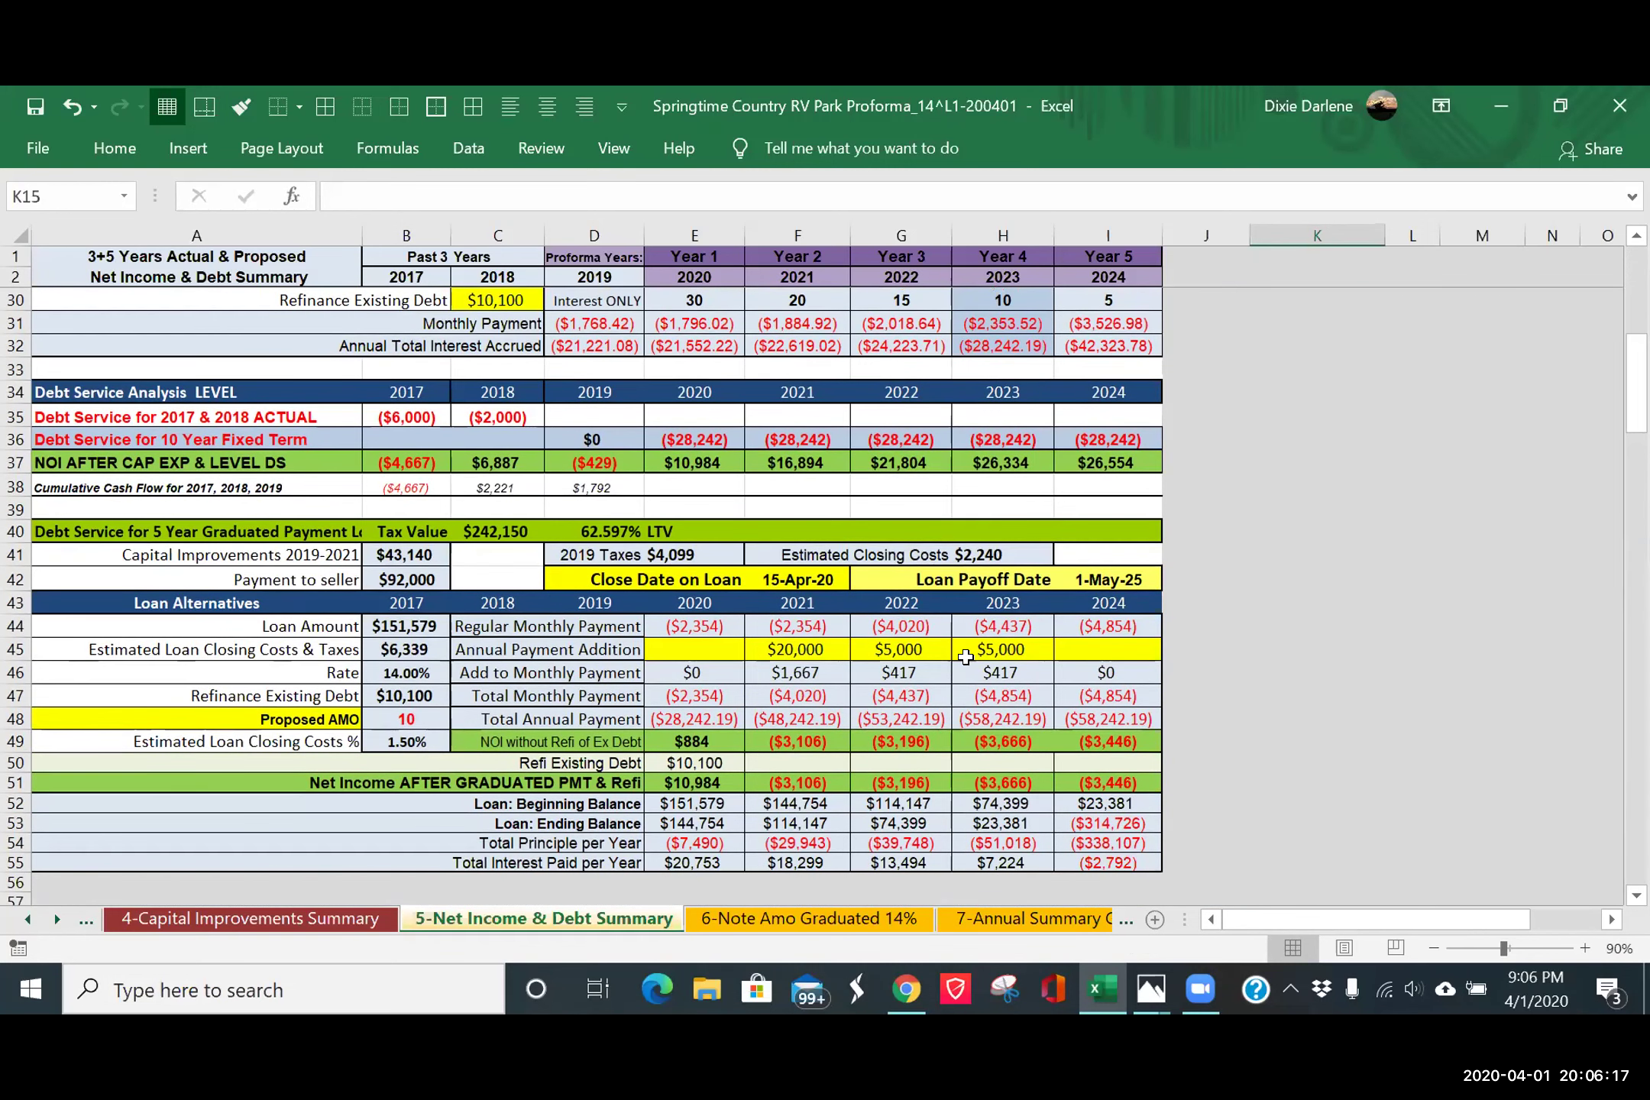
- Check the Refinance Existing Debt formula in B47 and compare the level loan figures with the graduated payment results
click(424, 695)
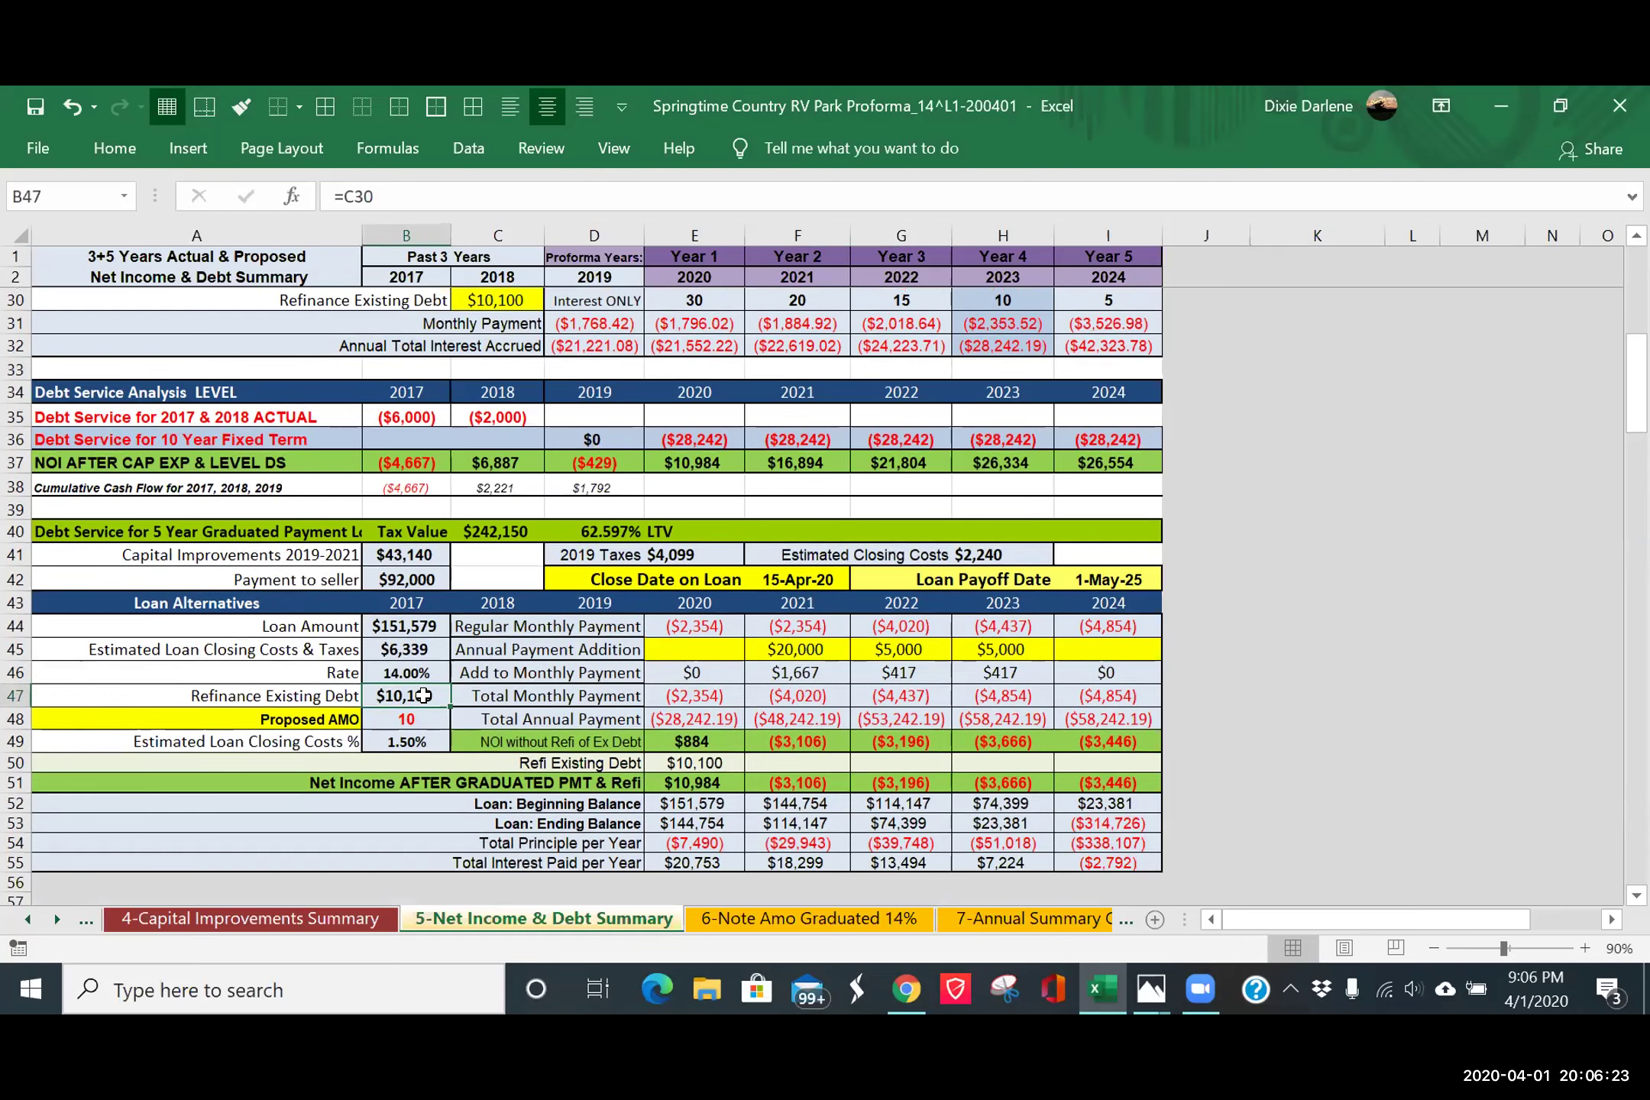
scroll(423, 695, up, 3)
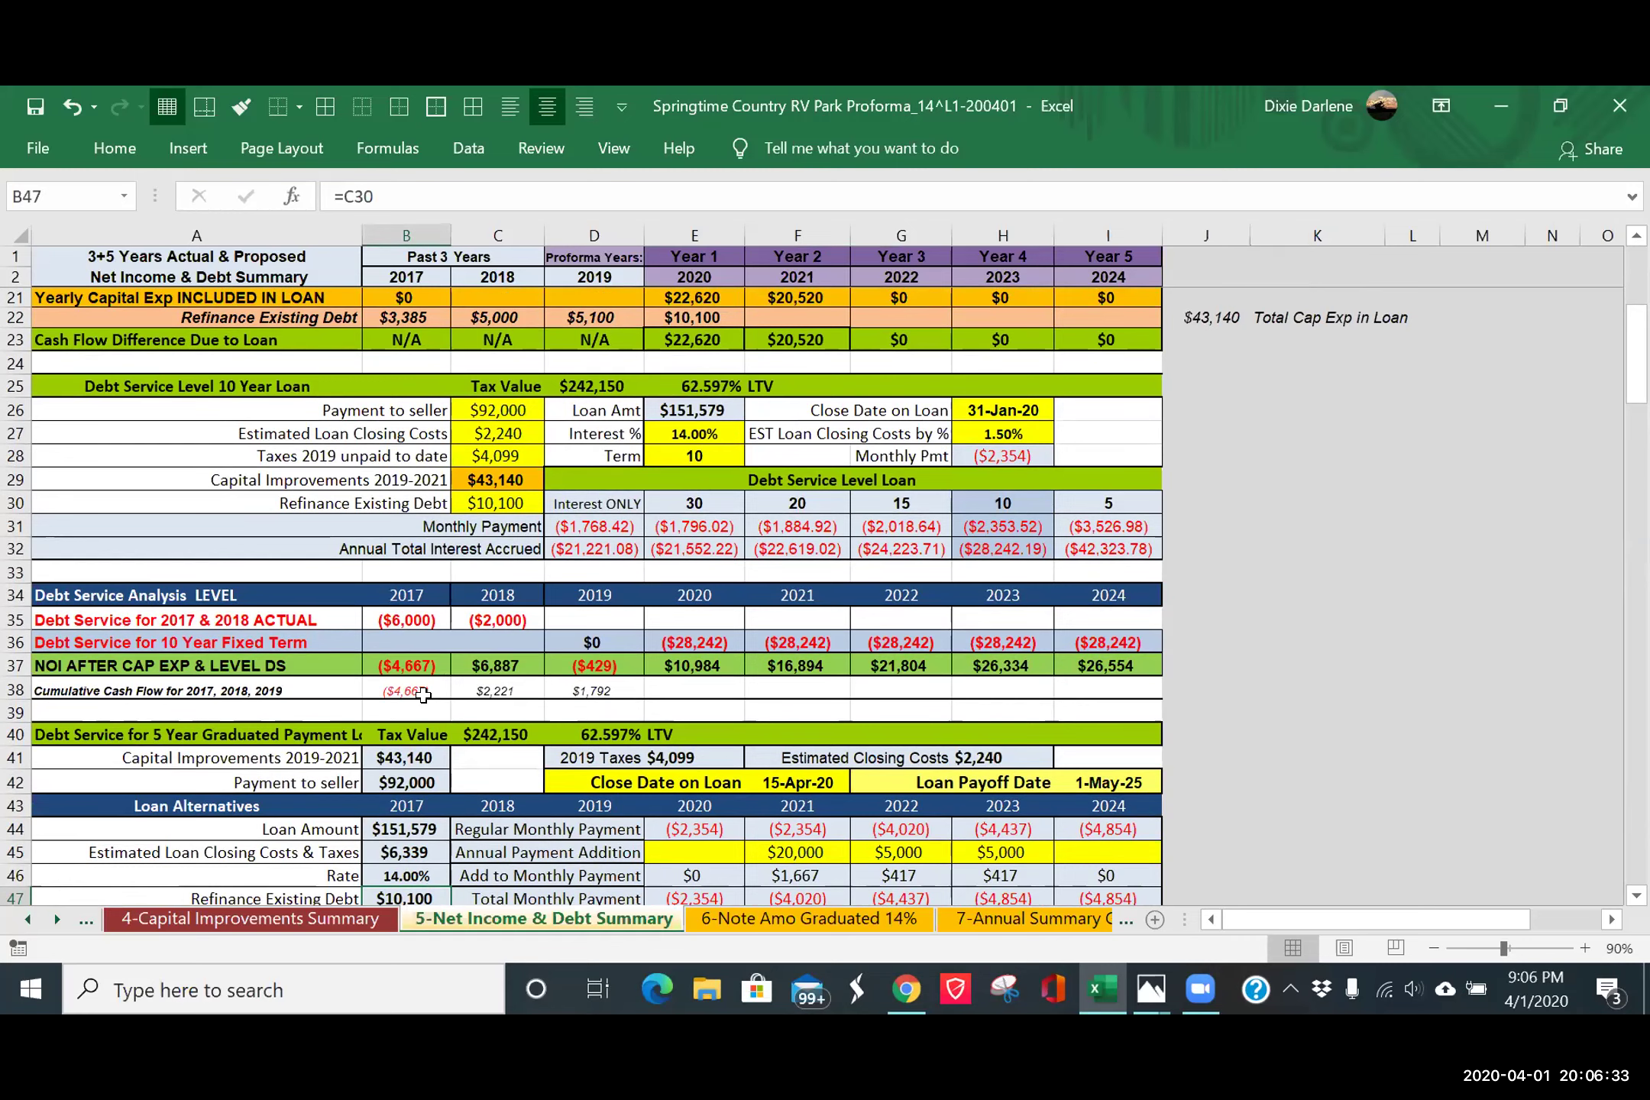
scroll(422, 694, down, 1)
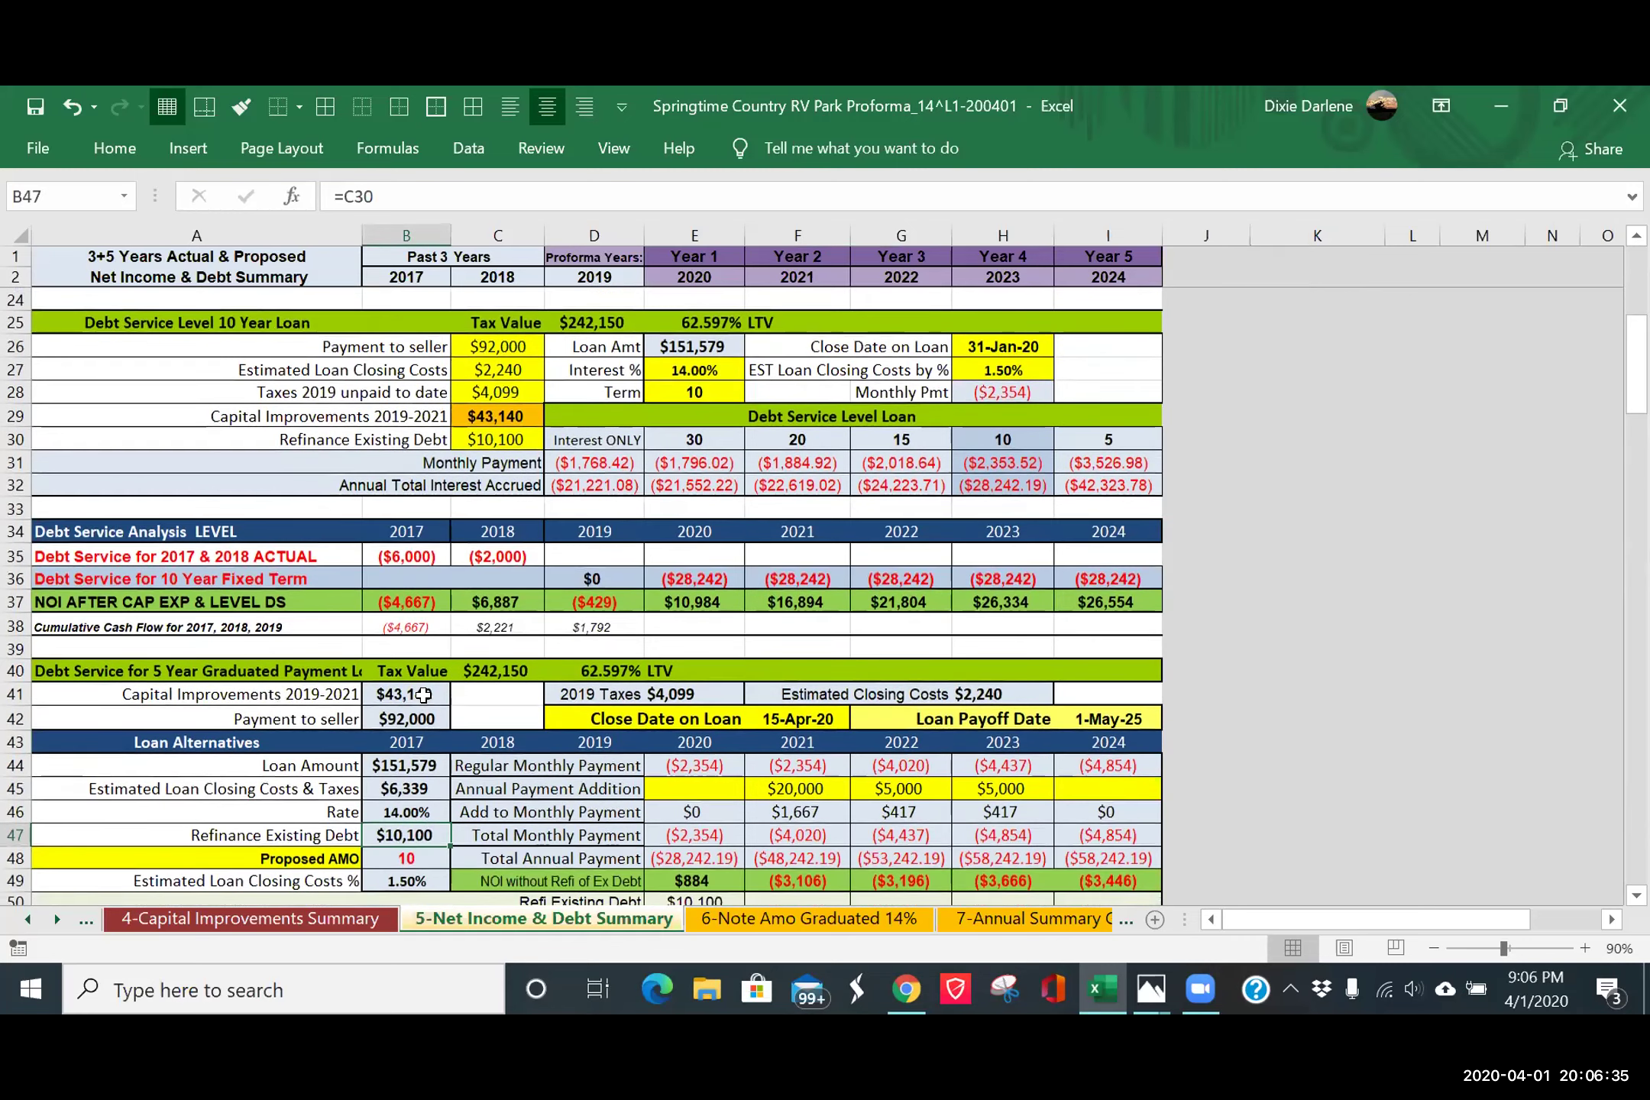
scroll(423, 694, up, 1)
scroll(423, 694, down, 1)
scroll(677, 739, down, 2)
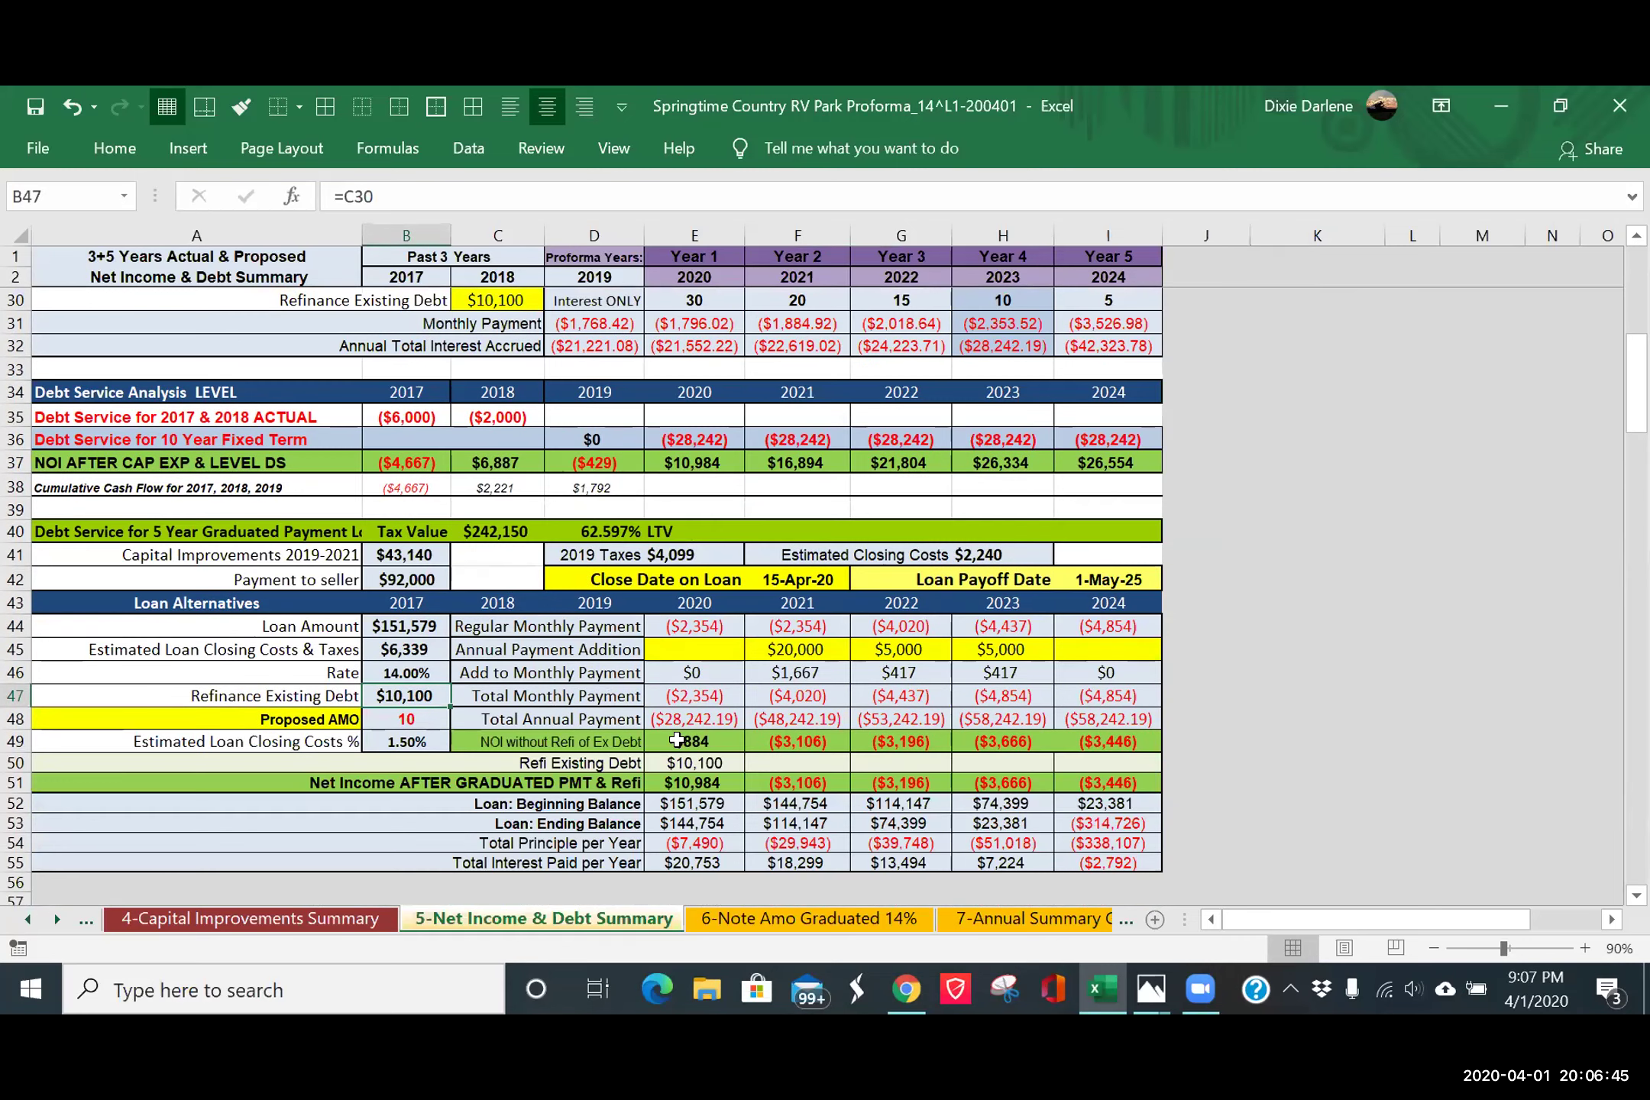
scroll(677, 739, up, 1)
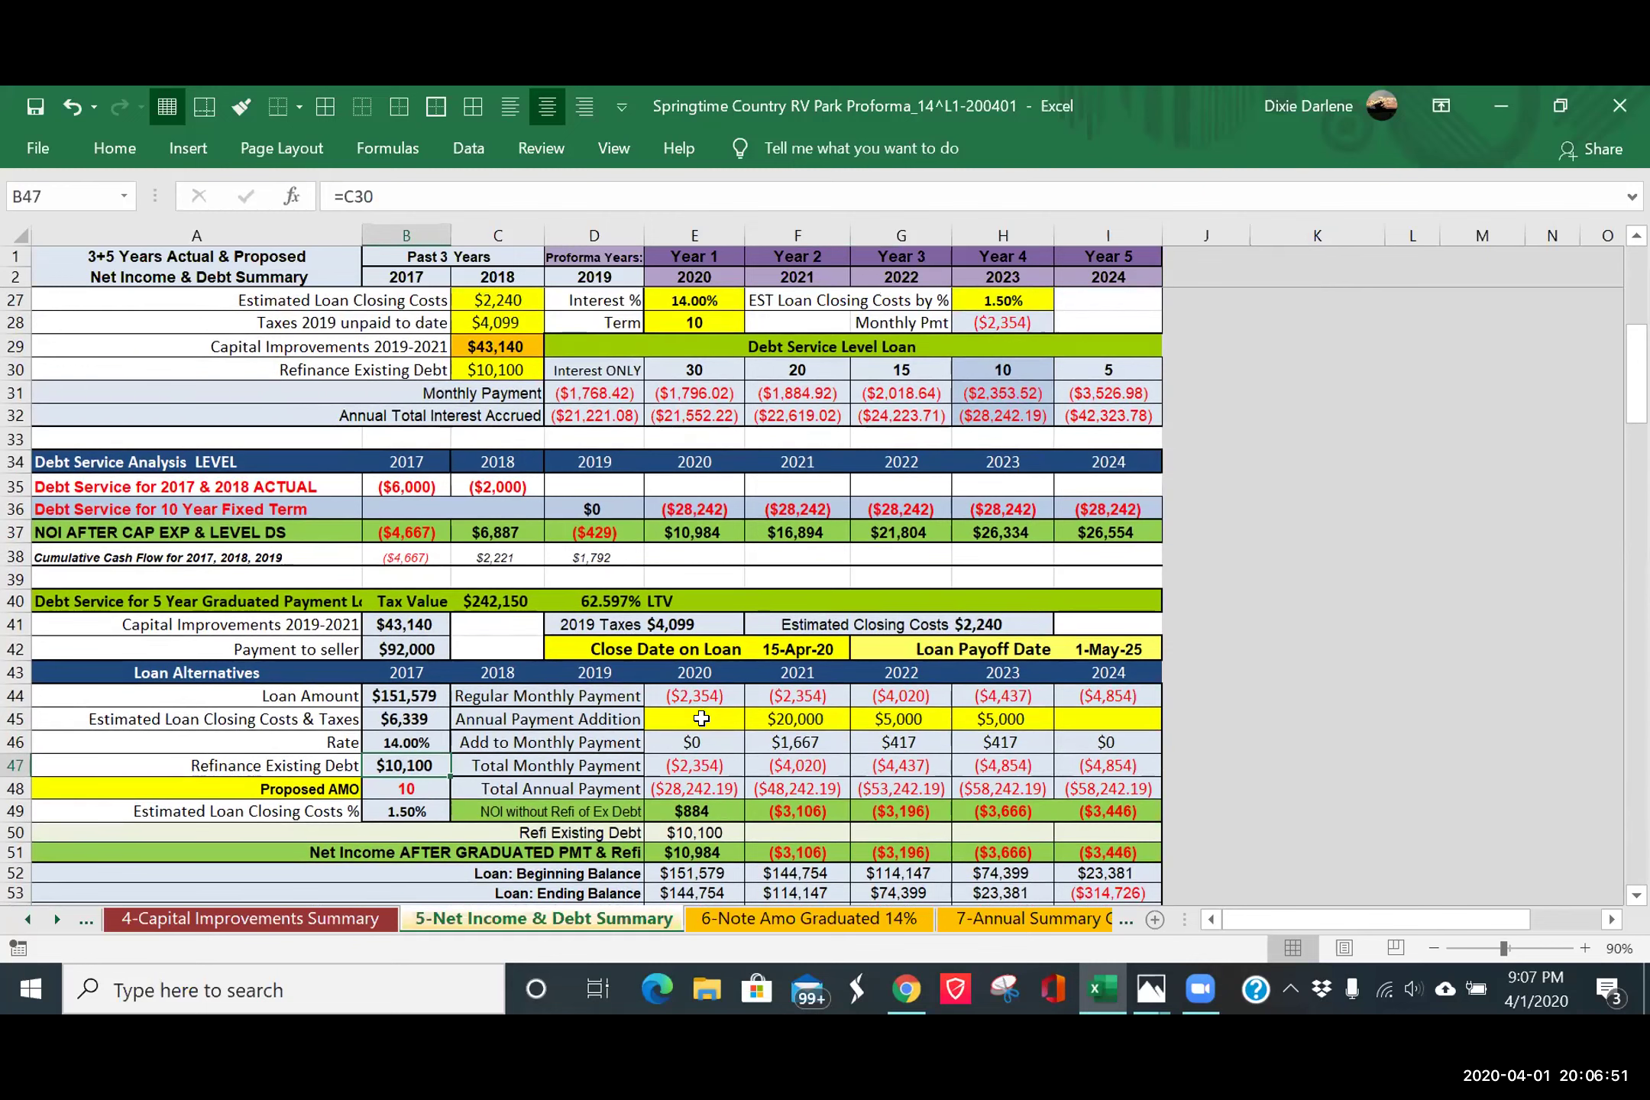
scroll(702, 718, down, 1)
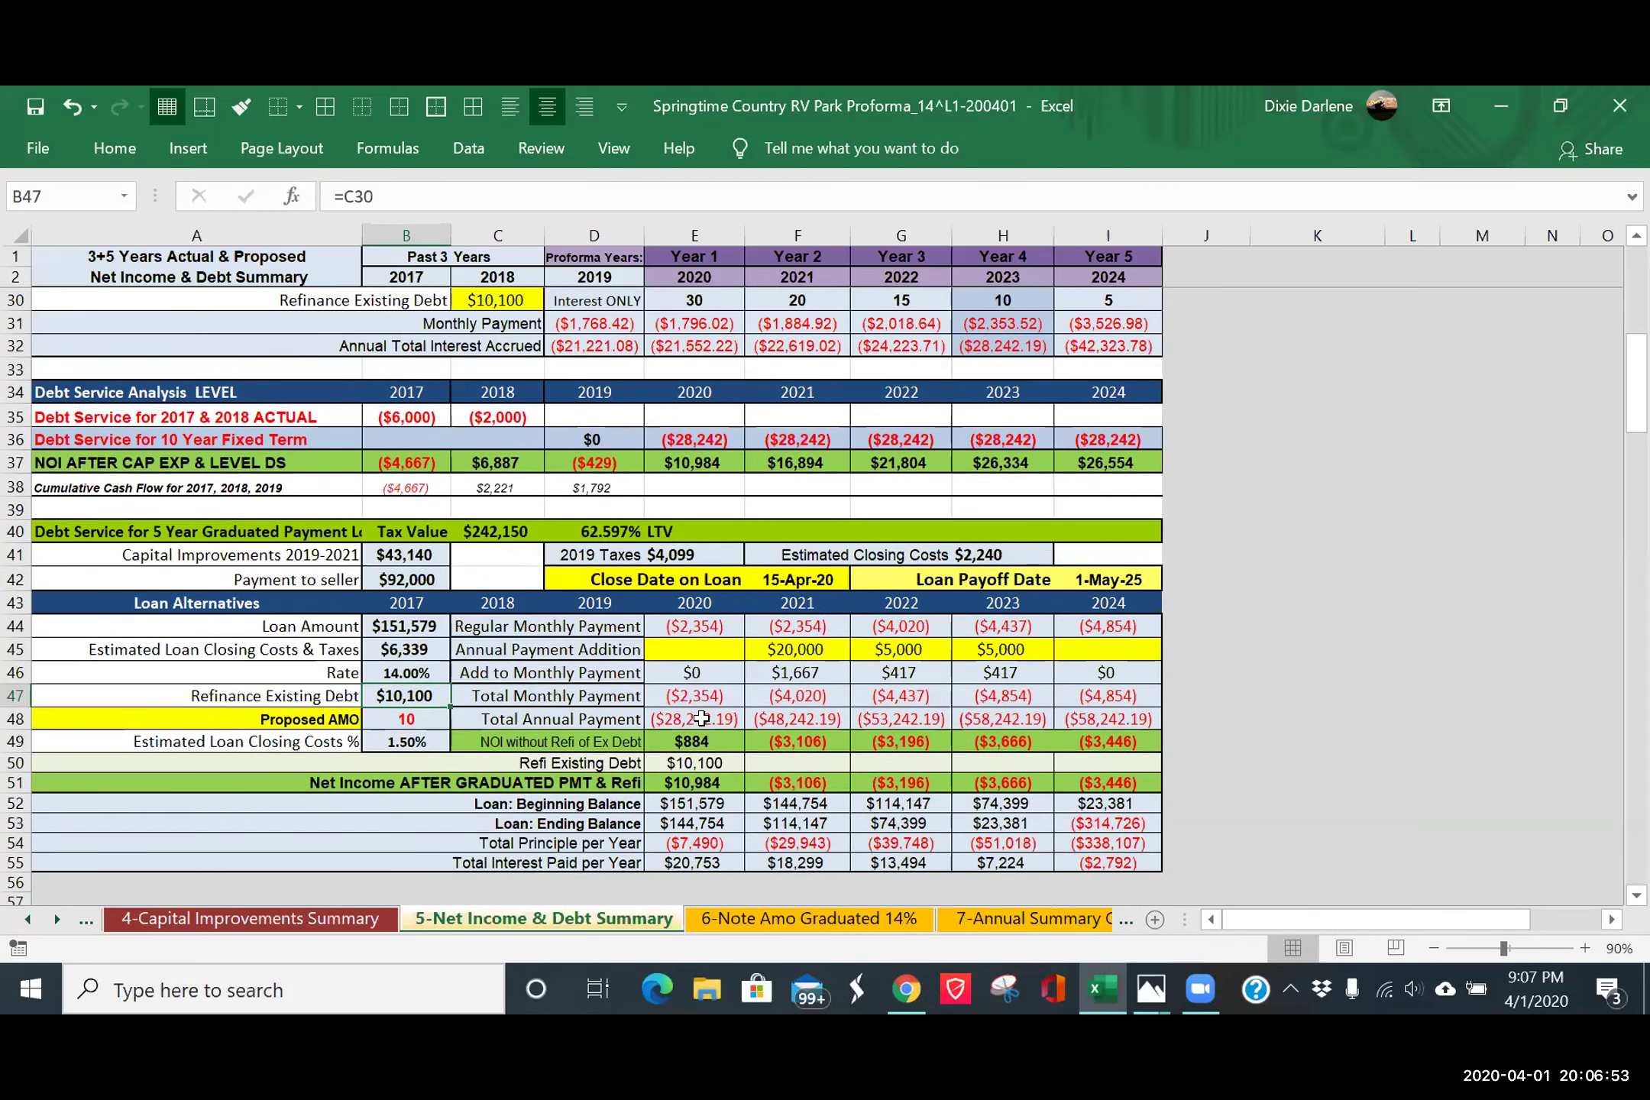
scroll(701, 718, down, 2)
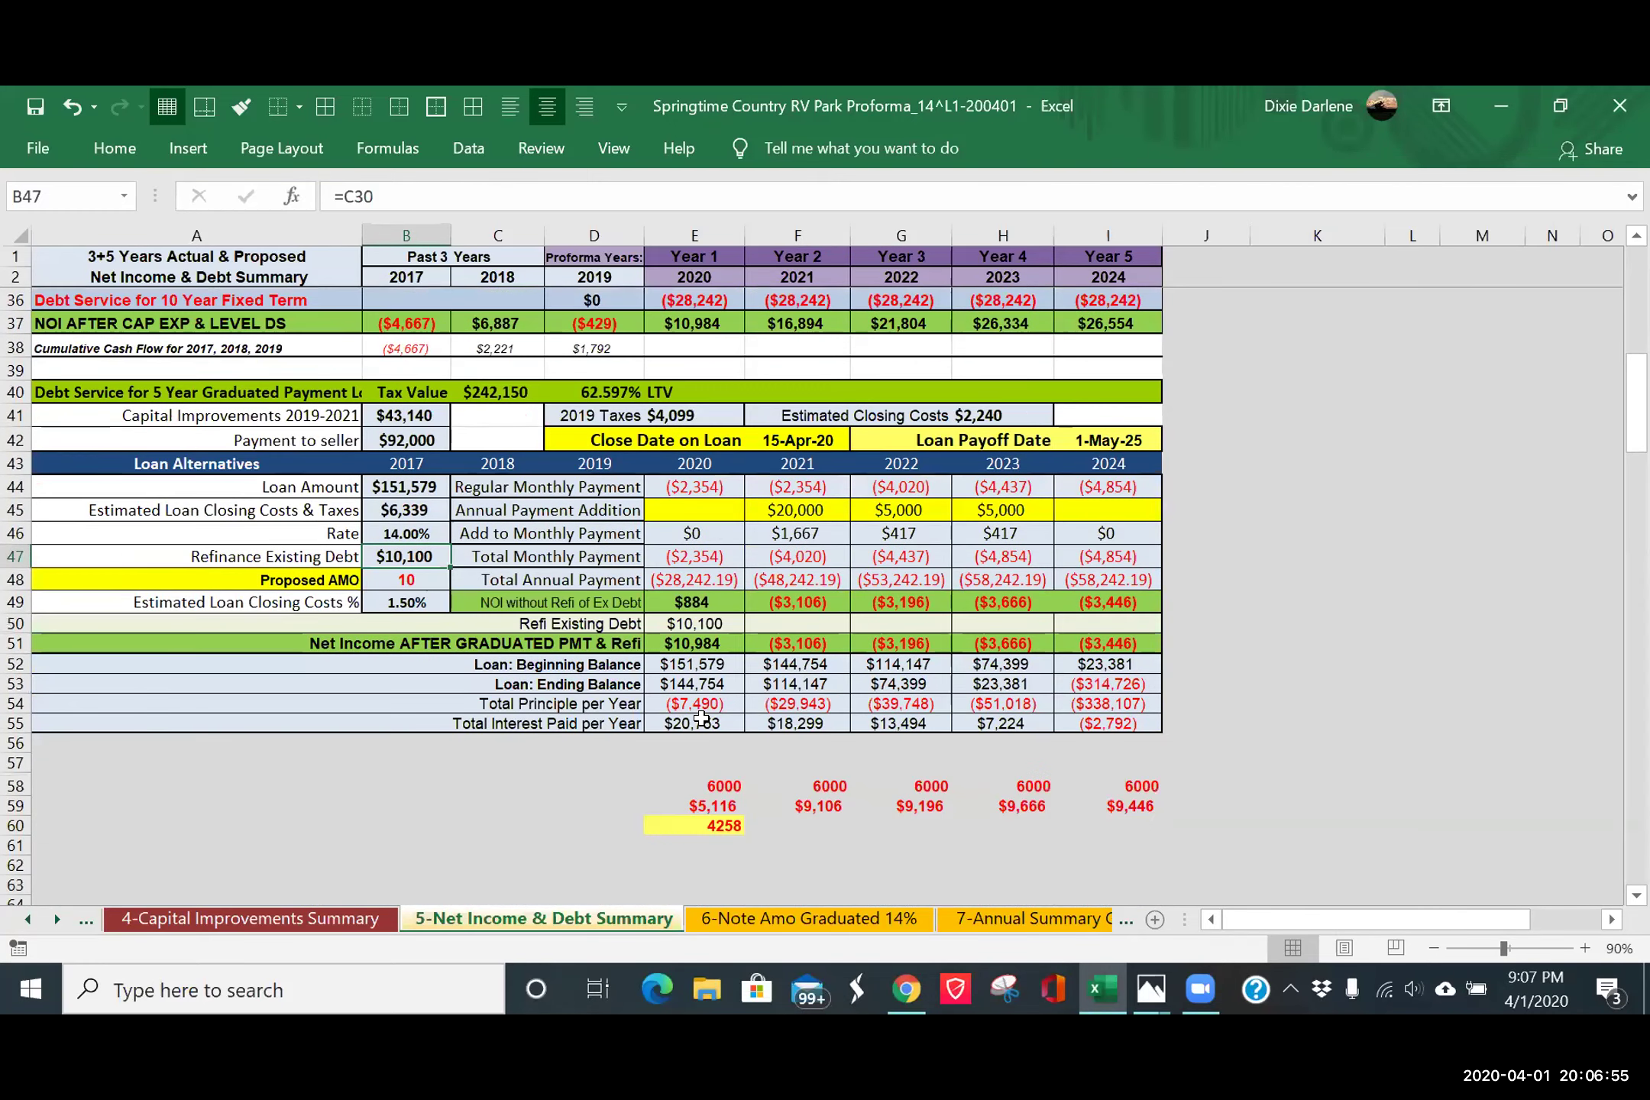
- Set the 2021 Annual Payment Addition in F45 to 15000
scroll(701, 719, up, 1)
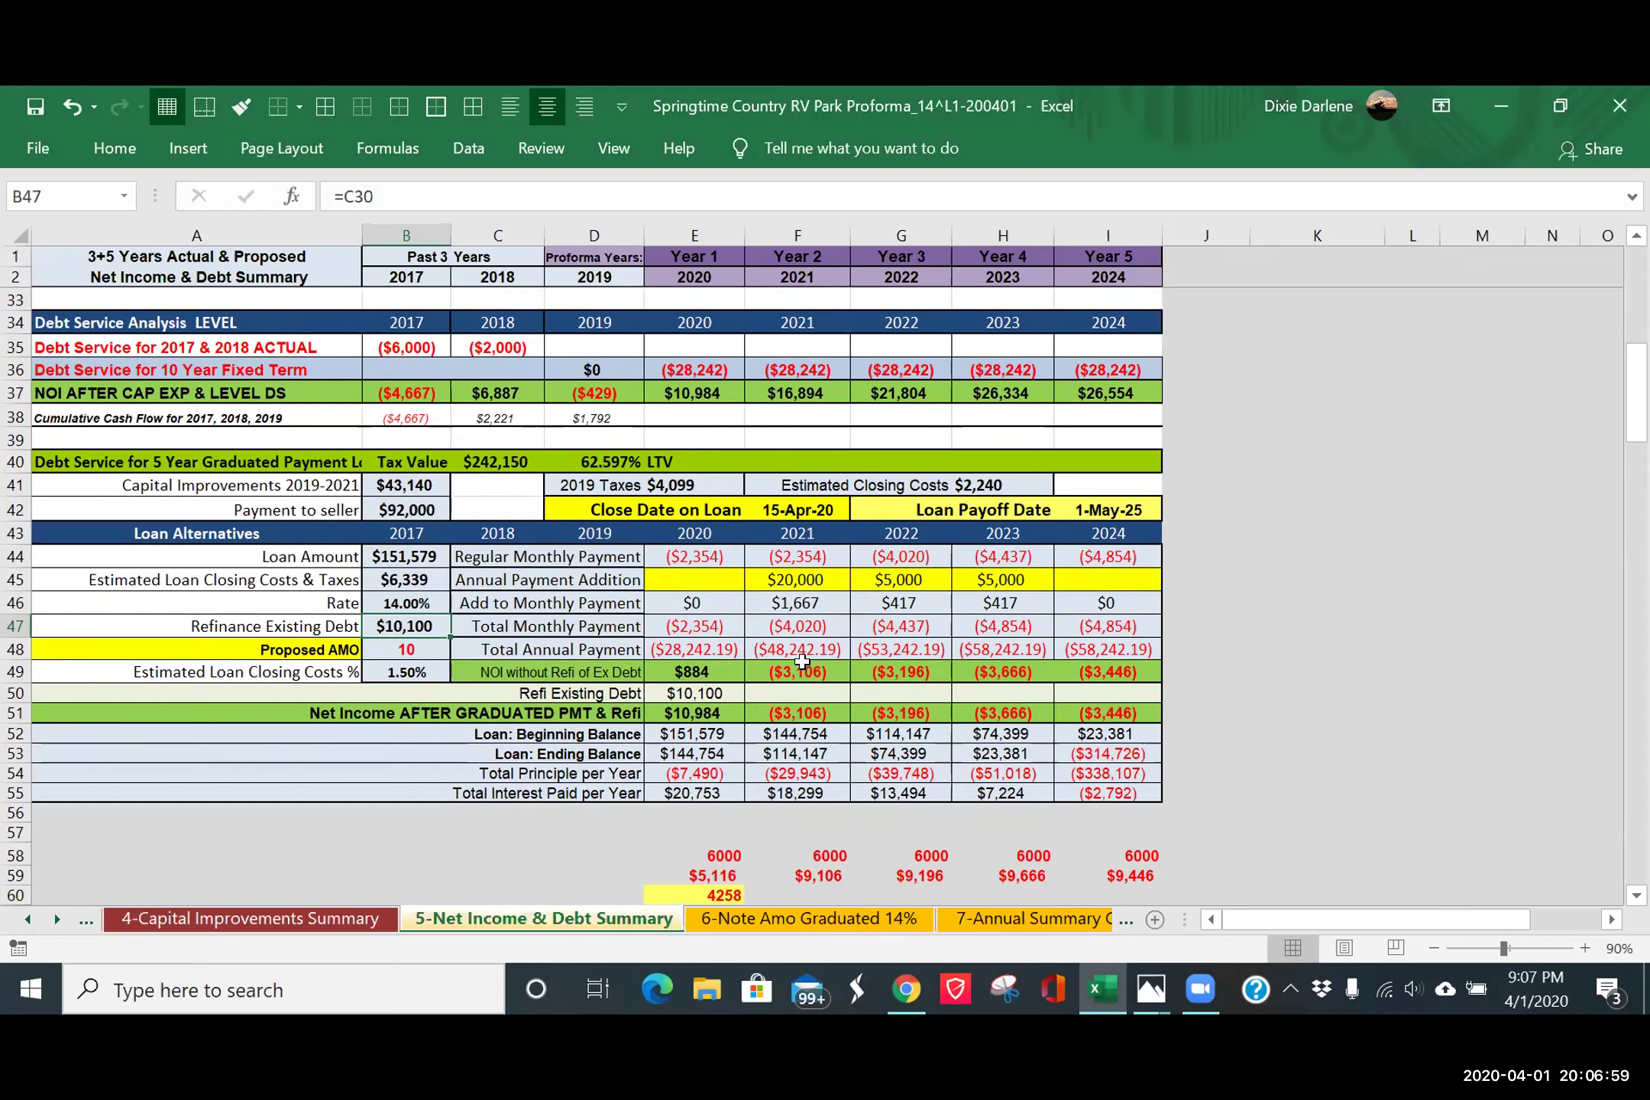
scroll(794, 662, up, 1)
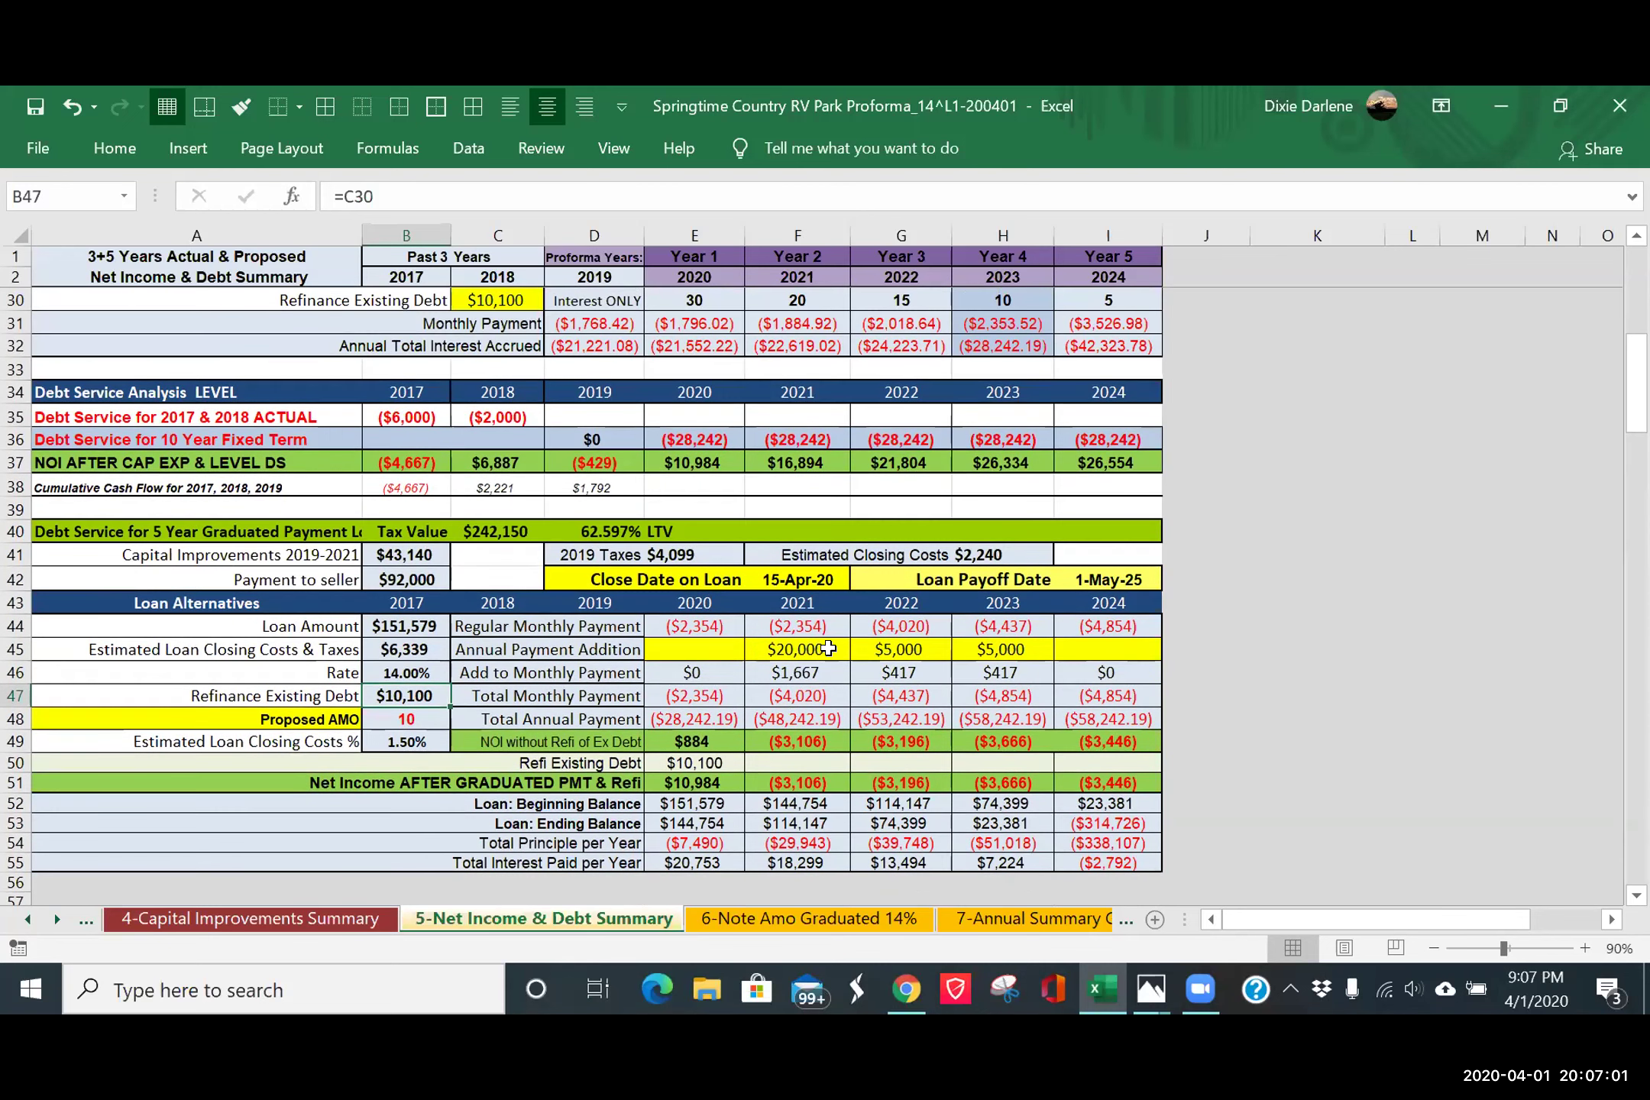
click(828, 648)
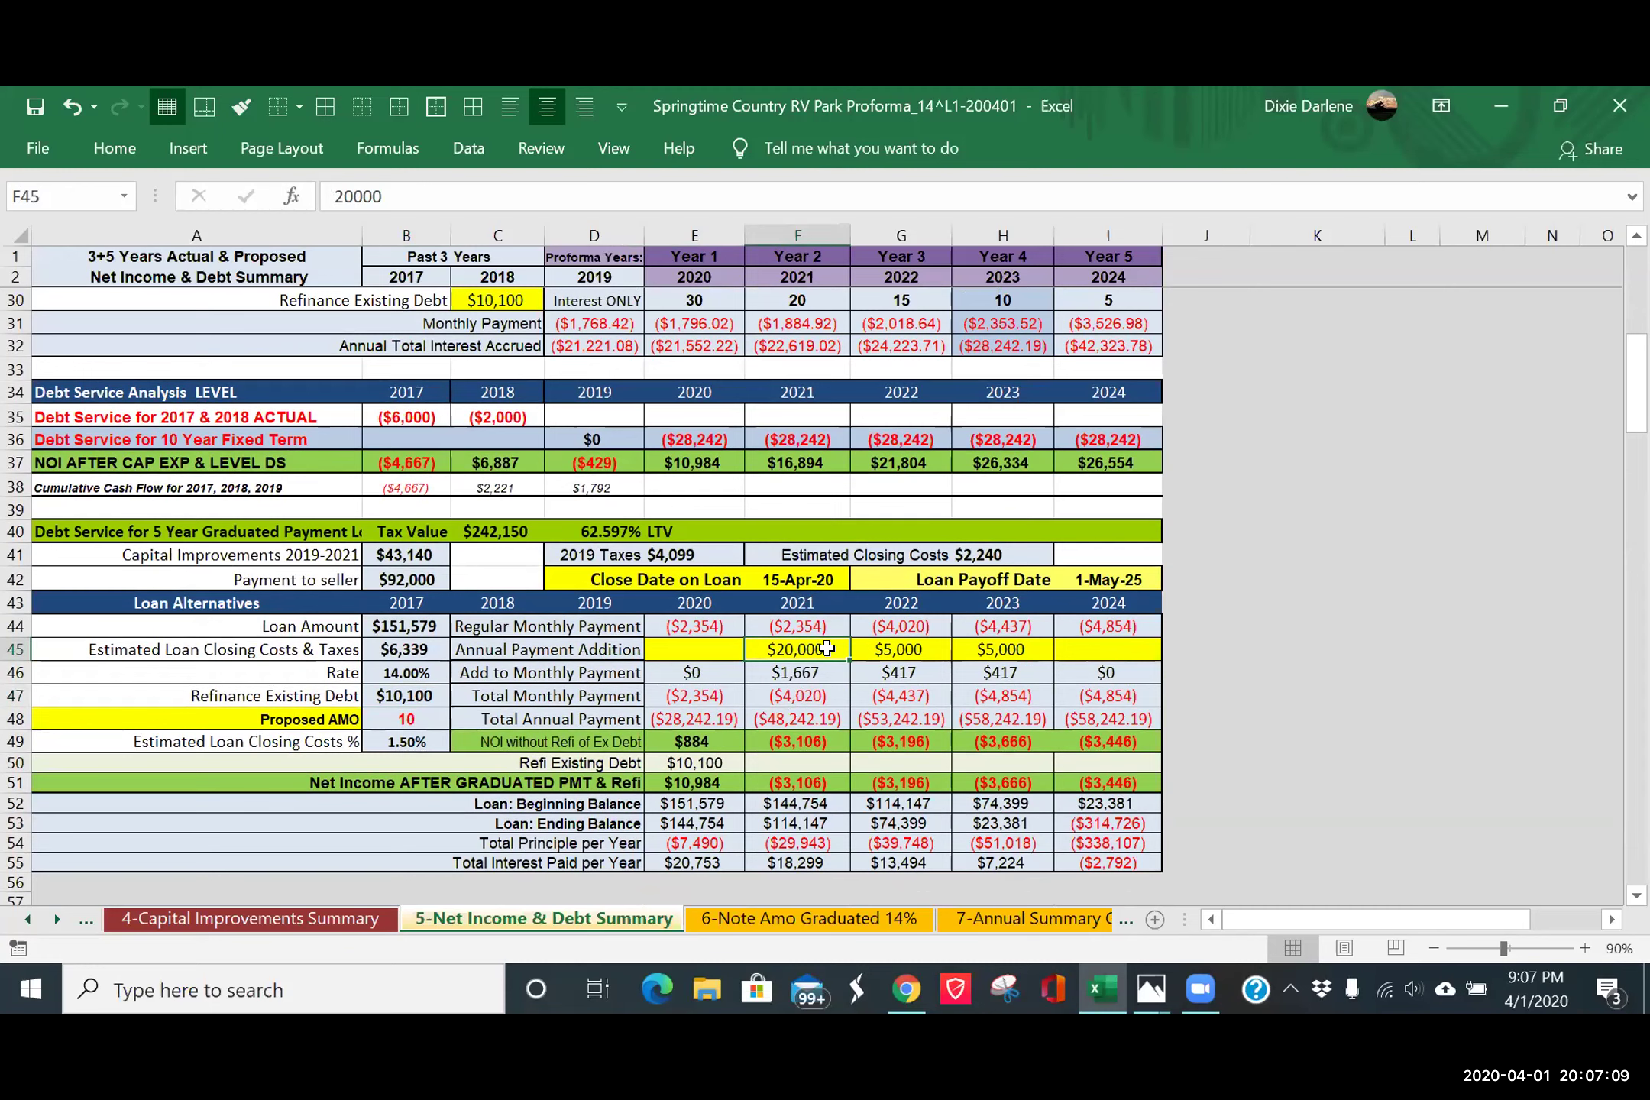
text(15)
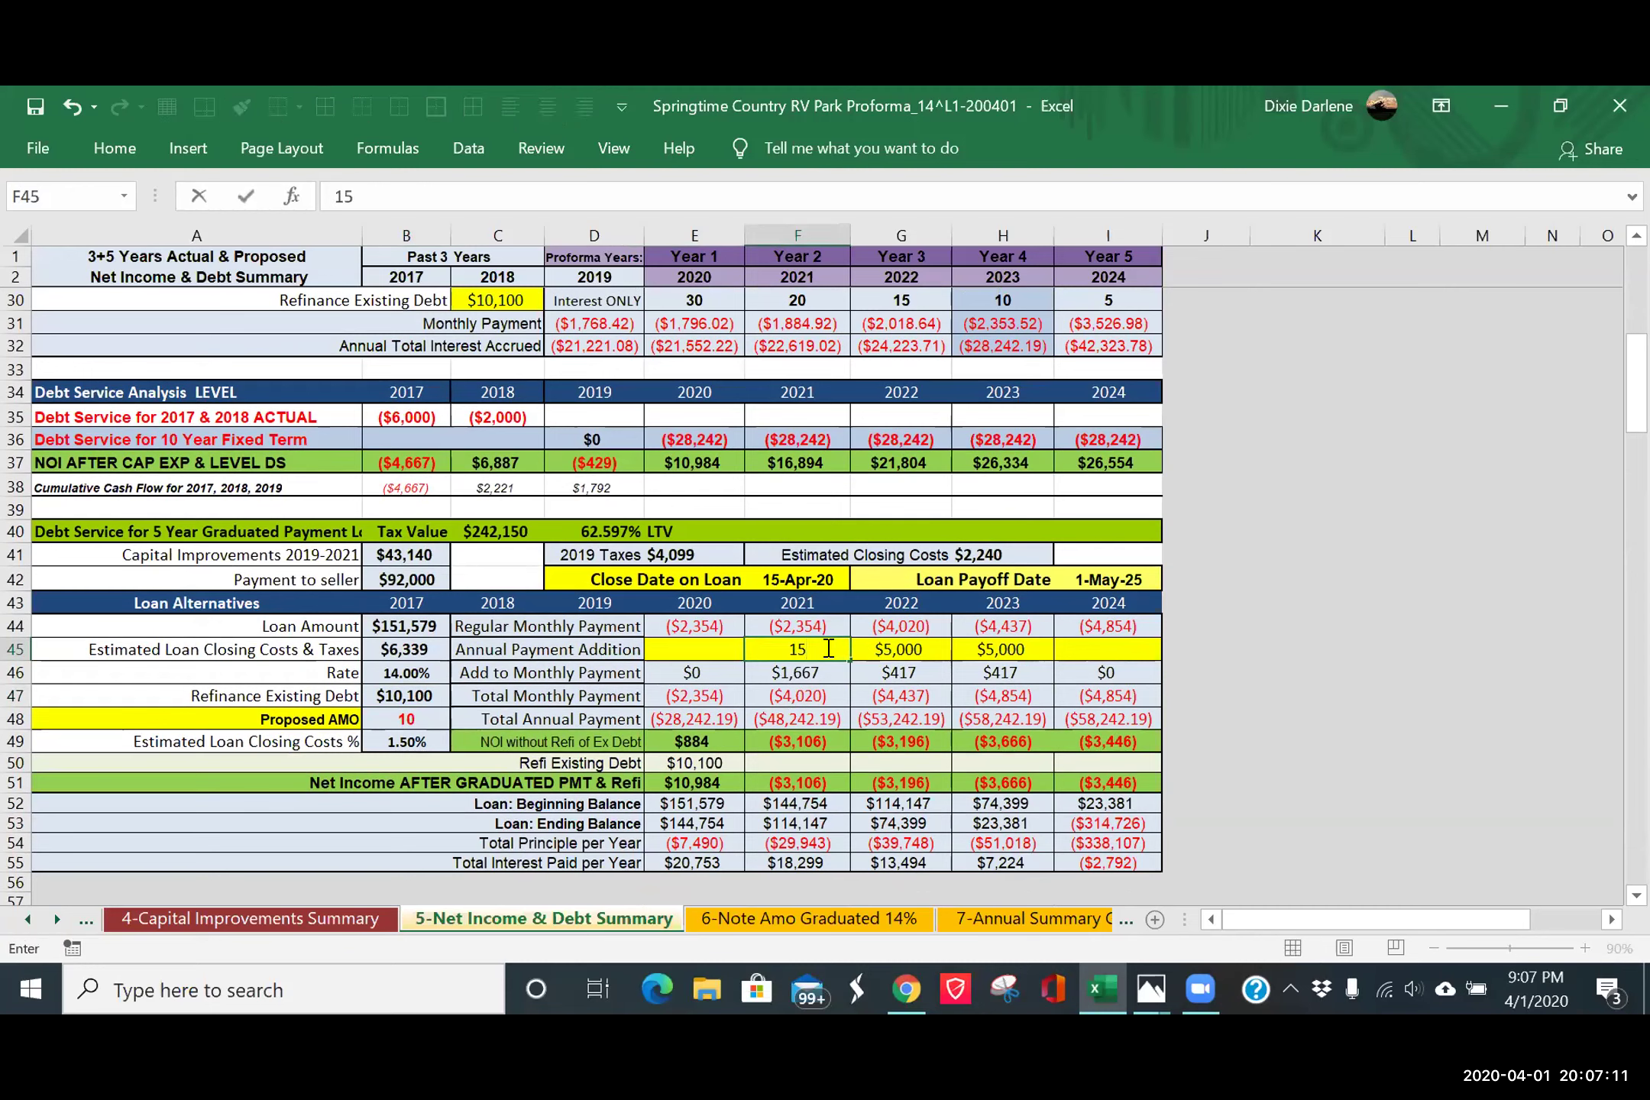
text(000)
key(Return)
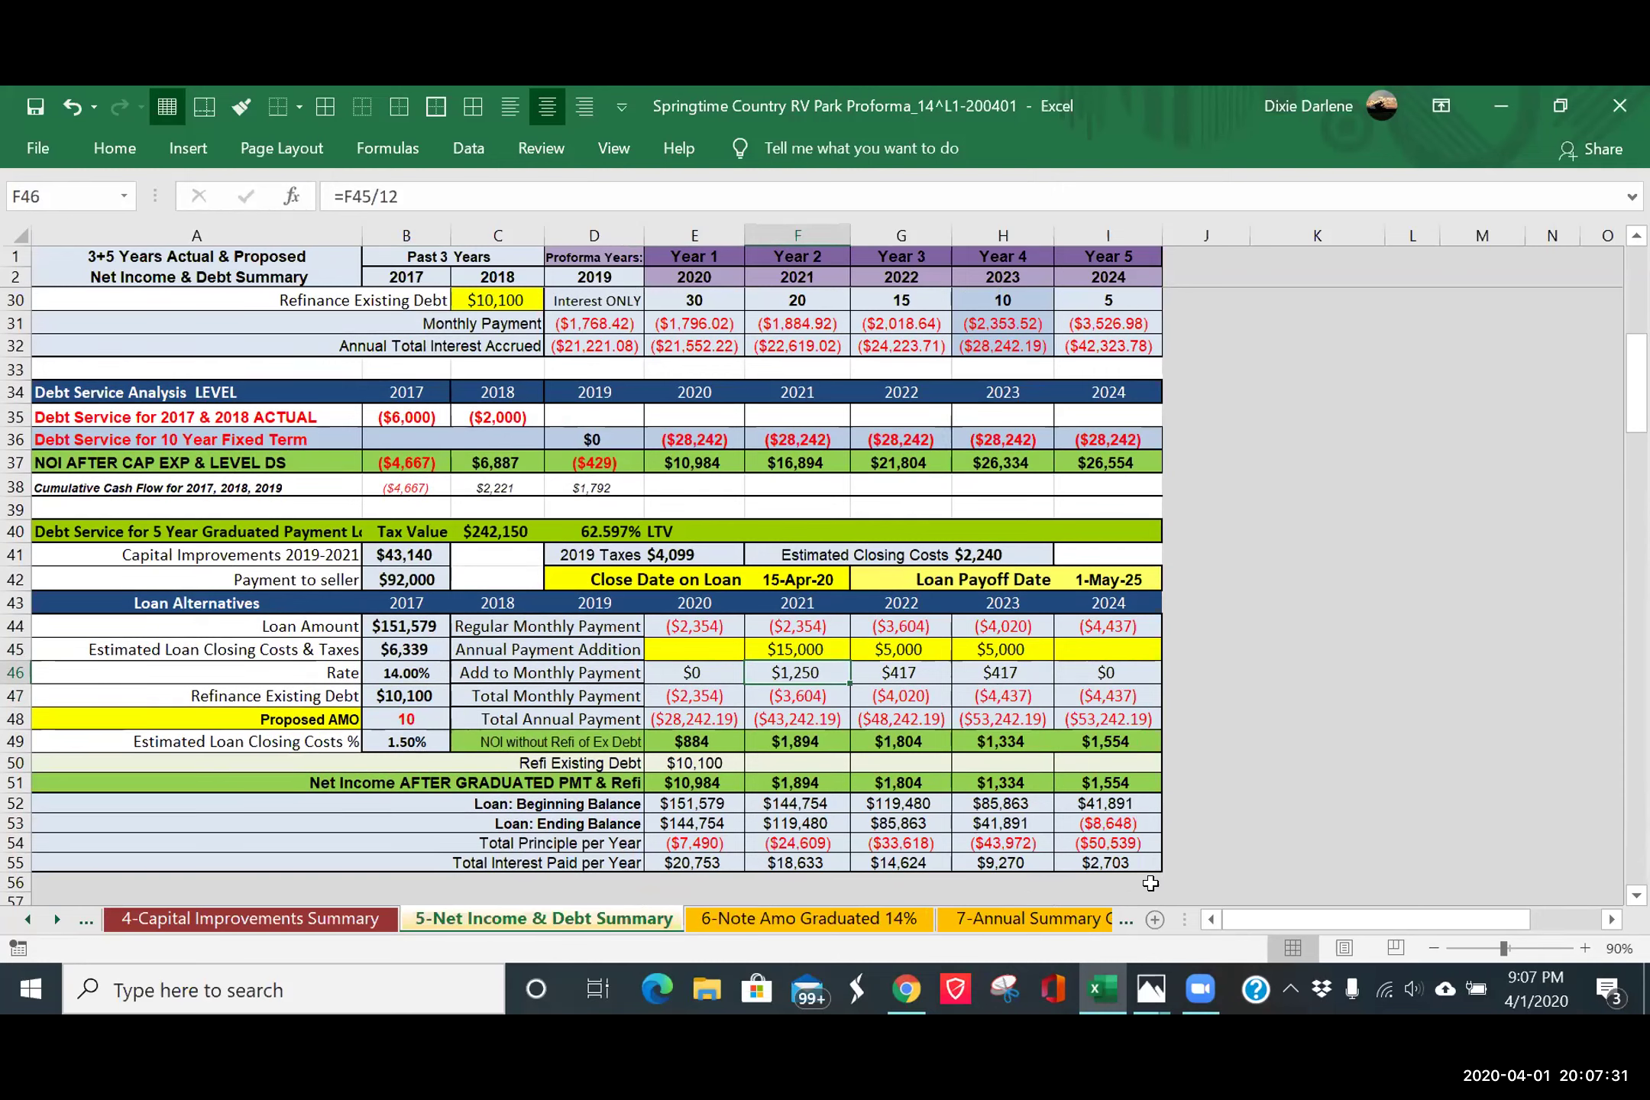
- Open the 6-Note Amo Graduated 14% sheet and examine the final payments of the amortization schedule
click(796, 920)
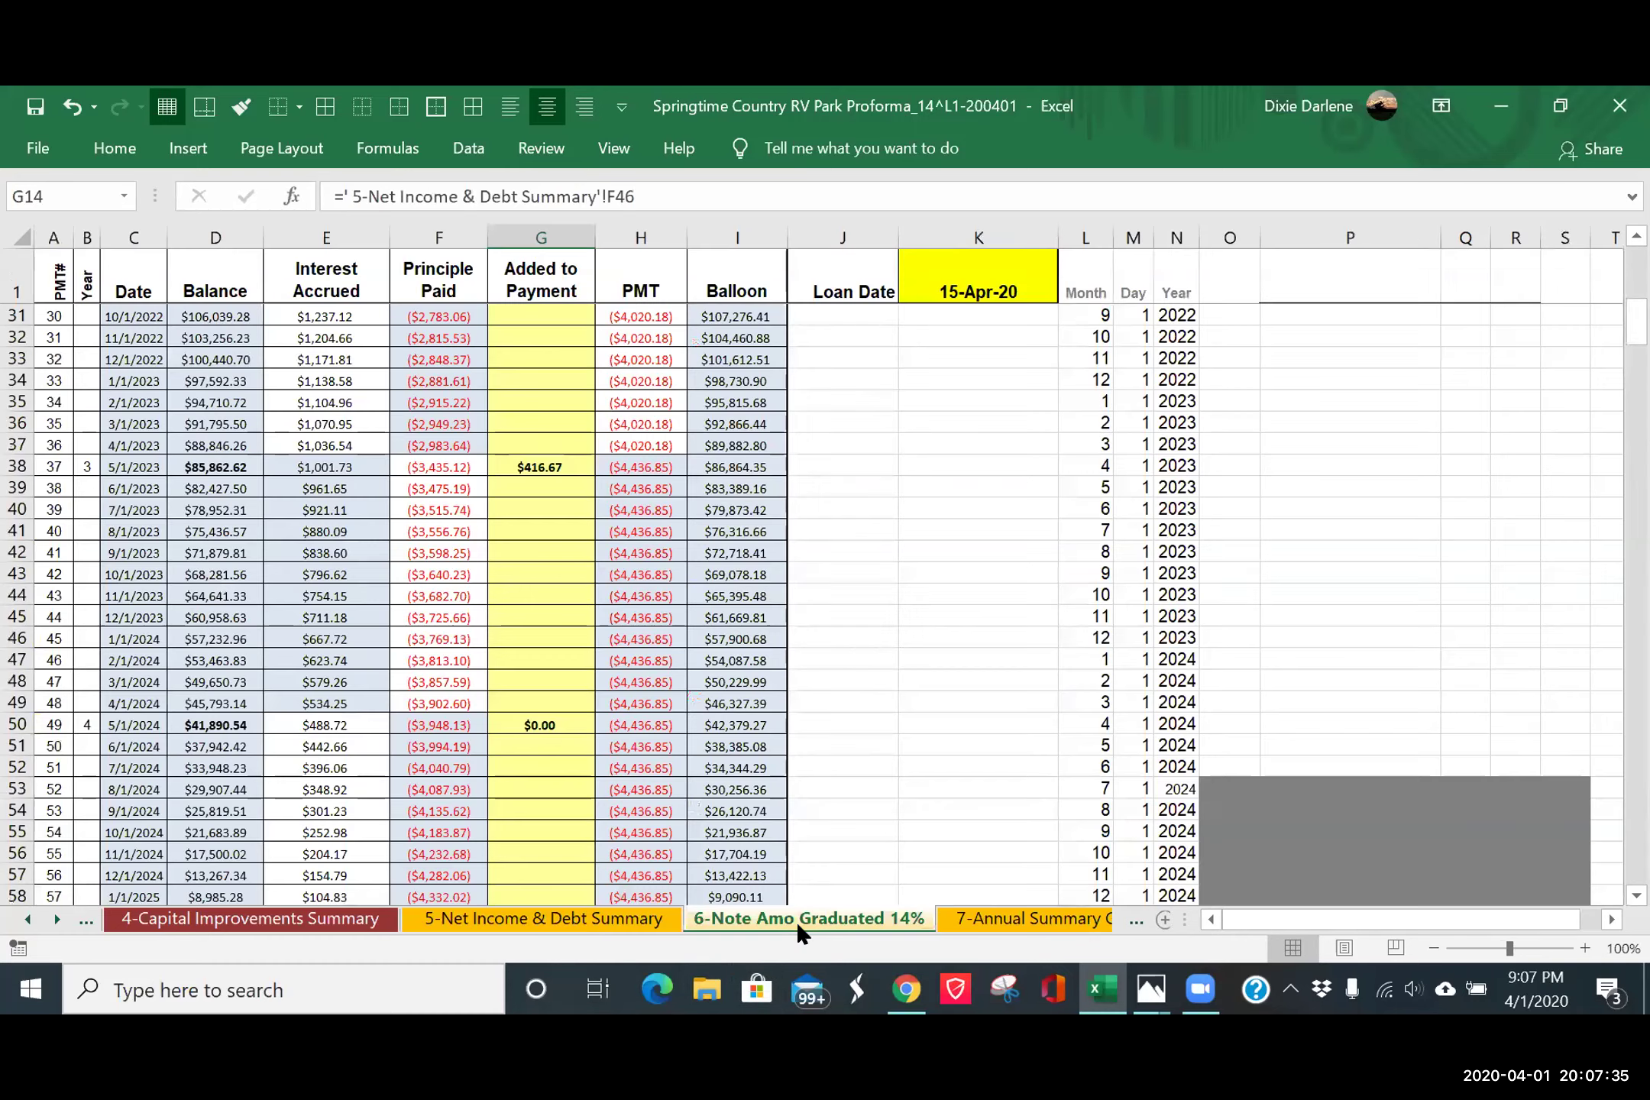
scroll(843, 798, down, 5)
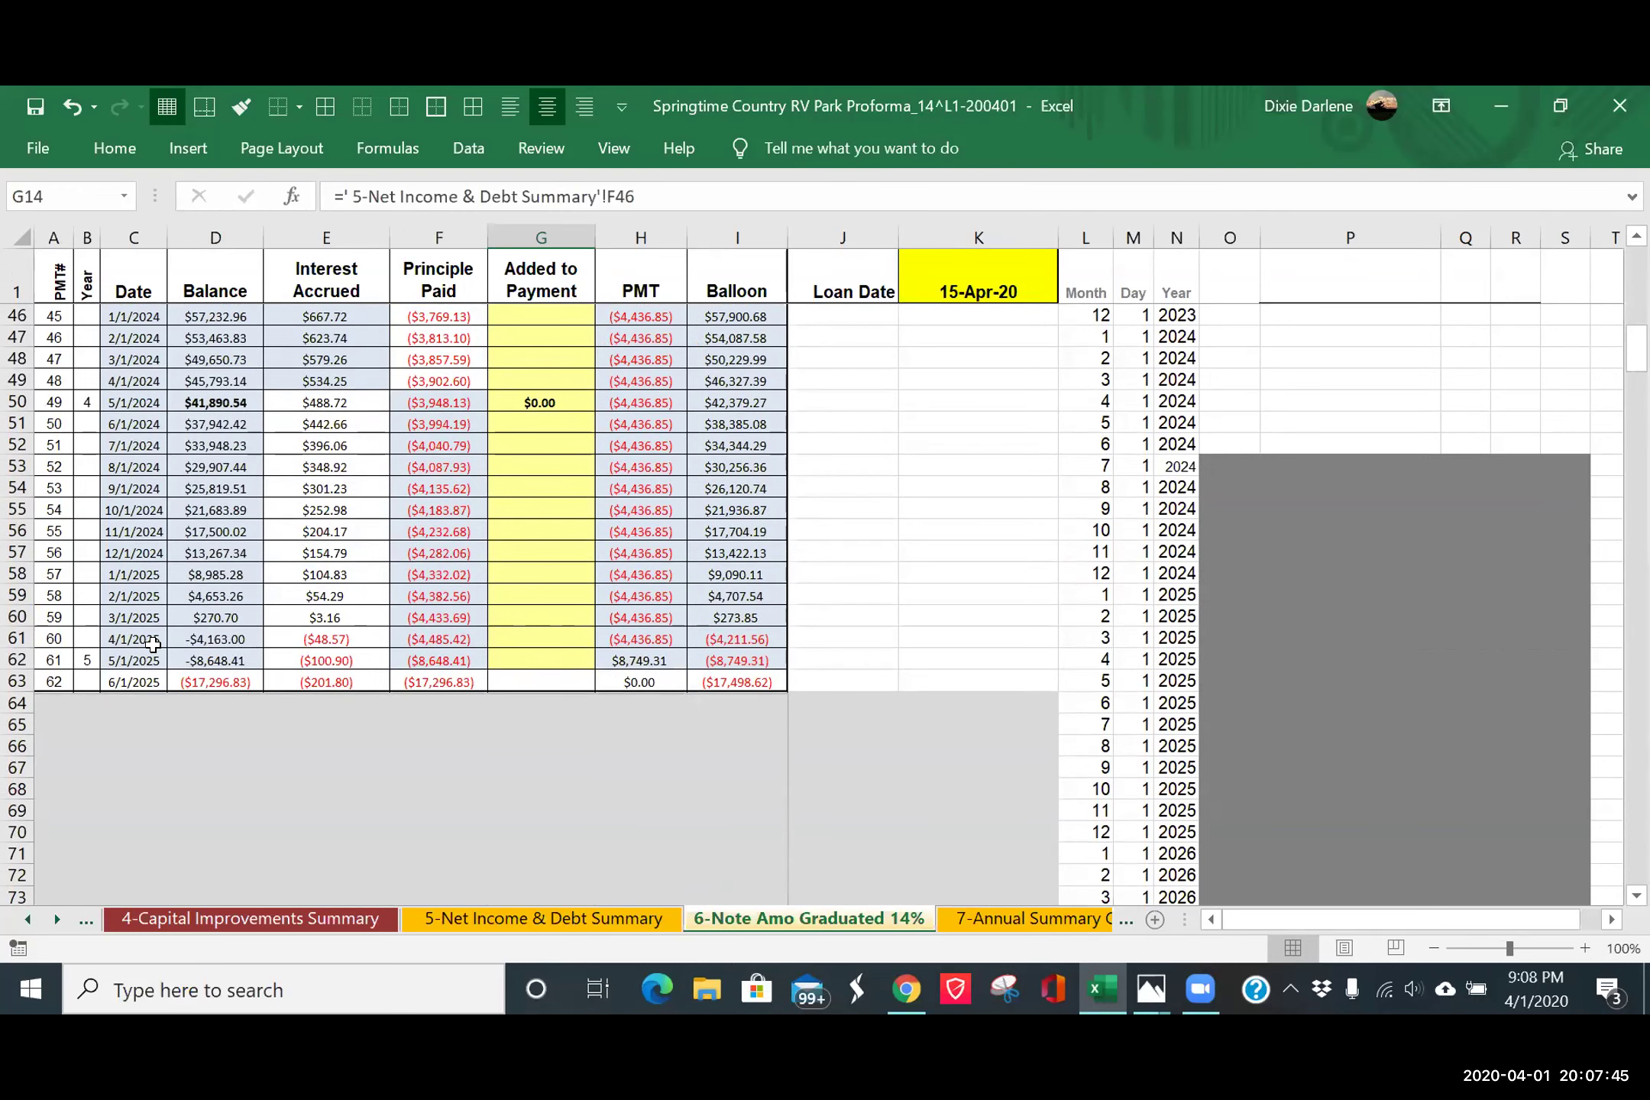
- Review the graduated note's amortization schedule from the first payment through the final 2025 payments
scroll(152, 644, up, 14)
scroll(176, 746, up, 1)
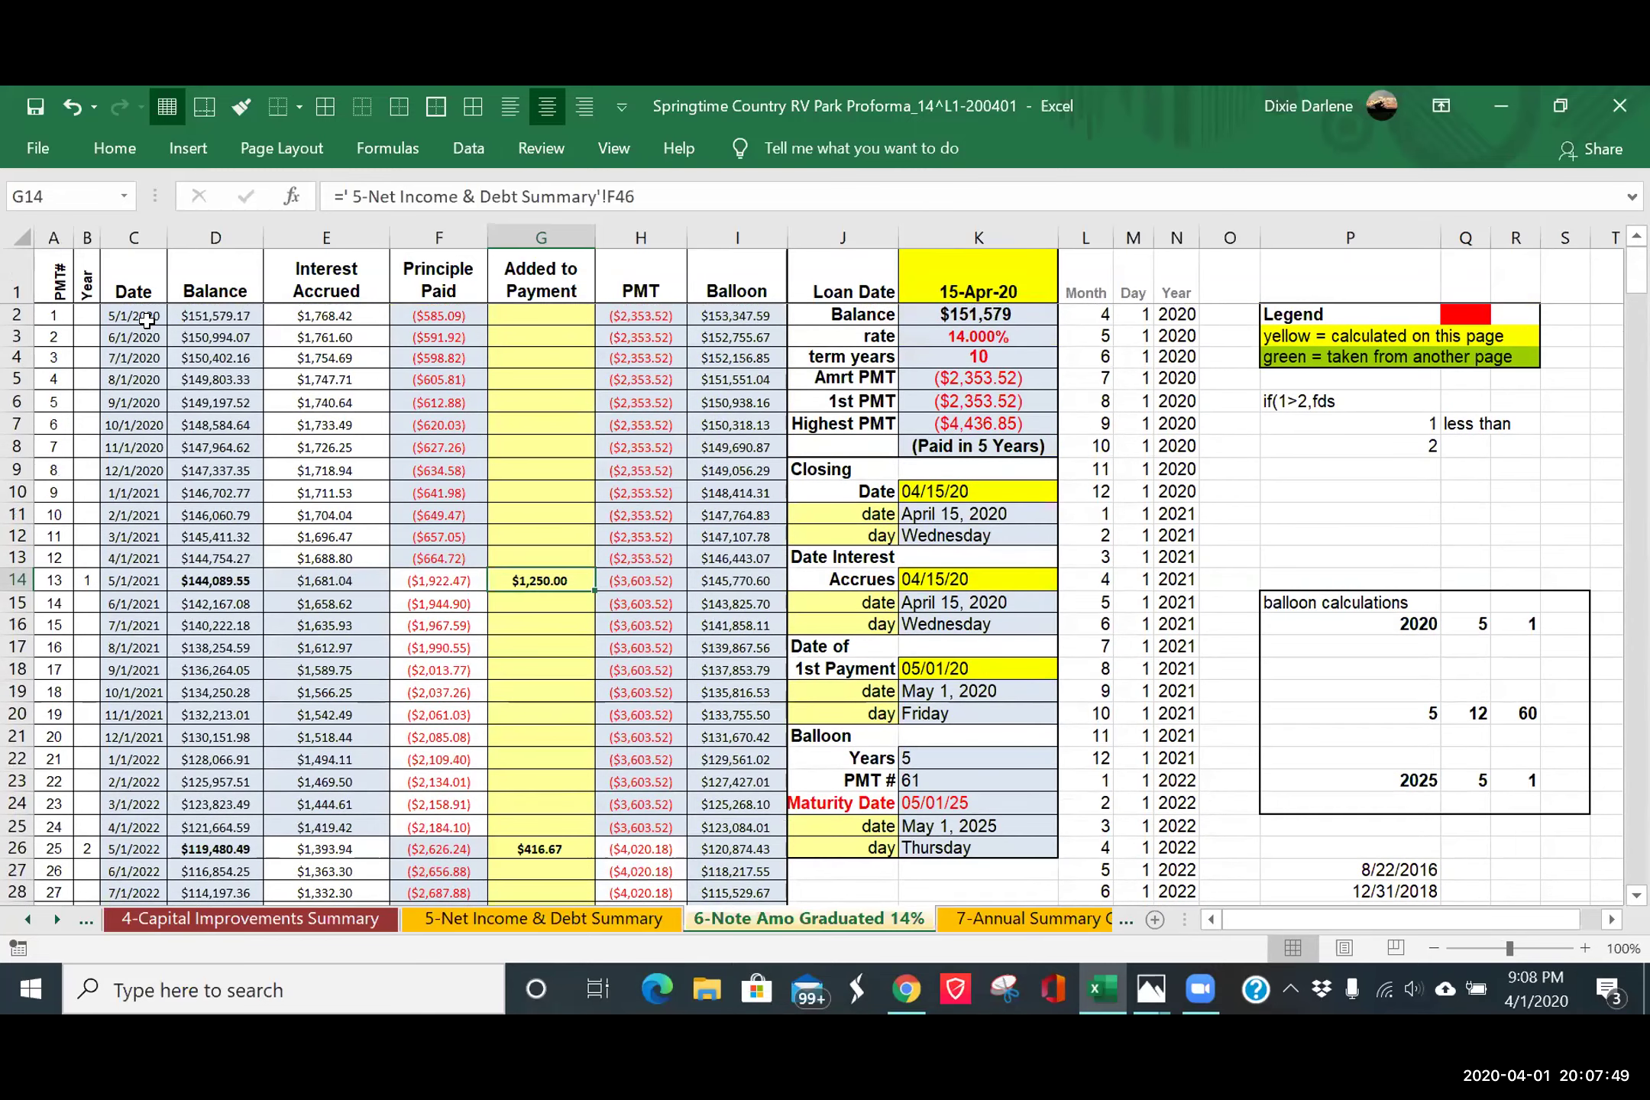
scroll(196, 507, down, 9)
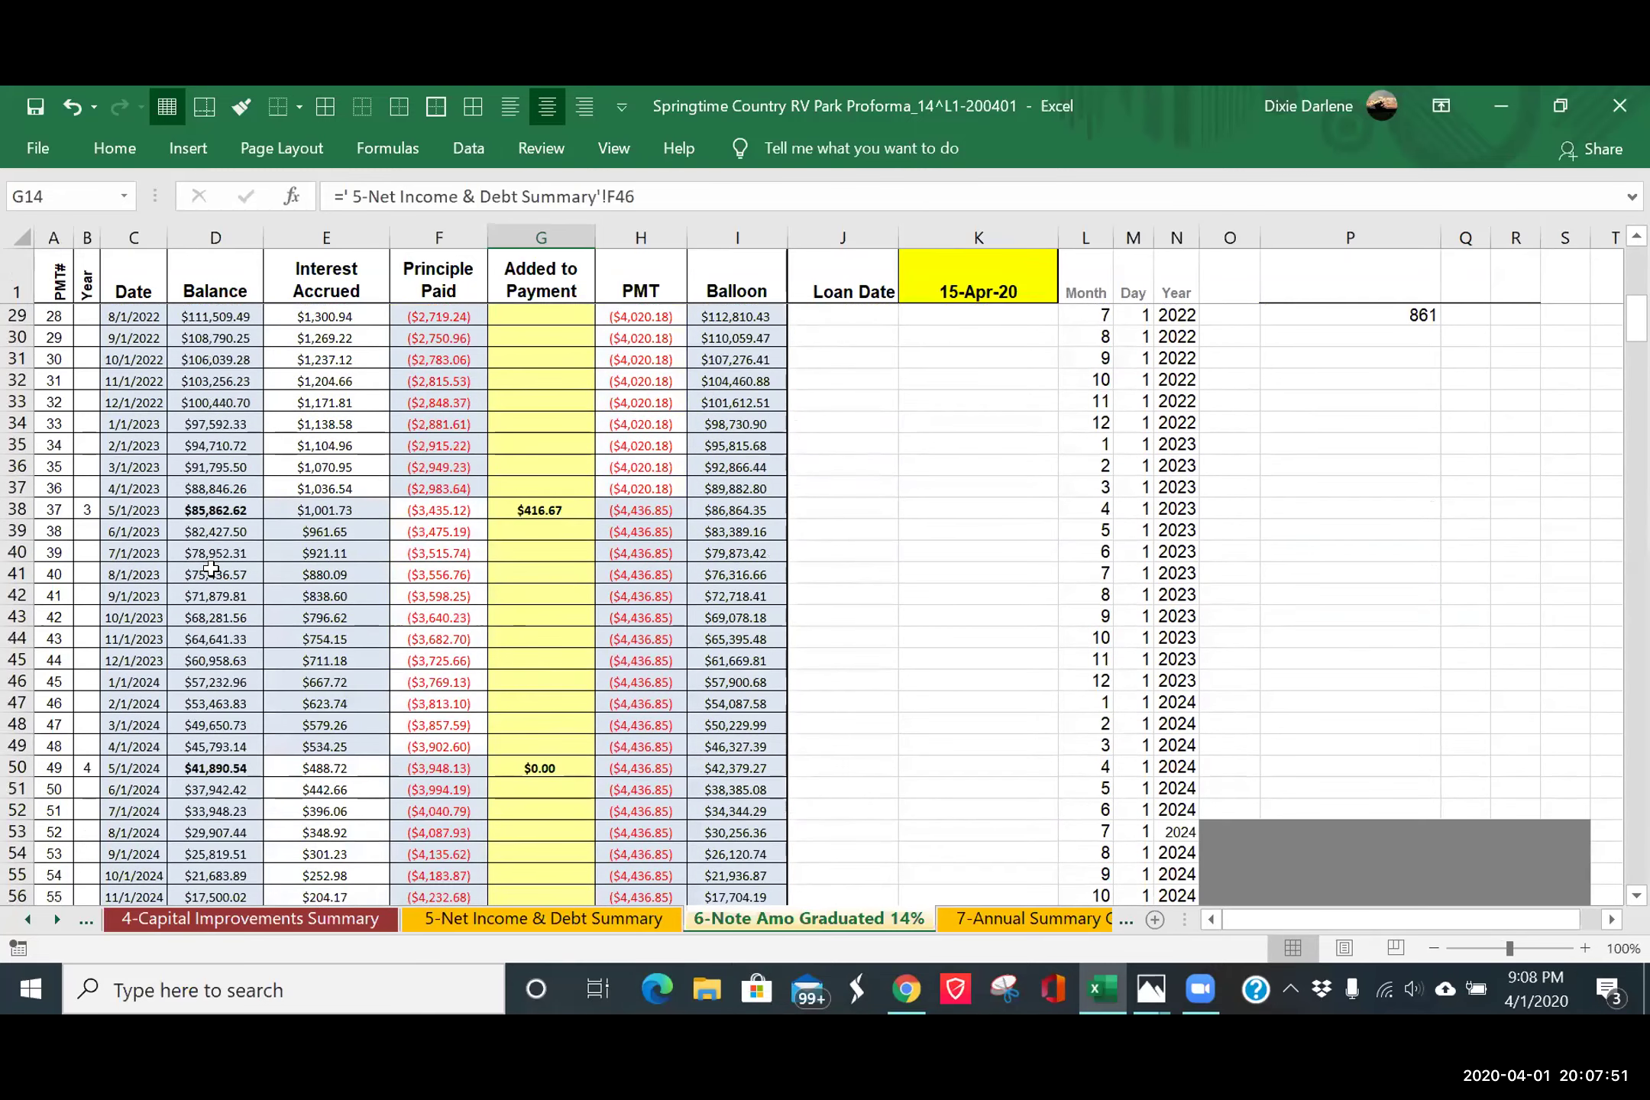
scroll(211, 569, down, 3)
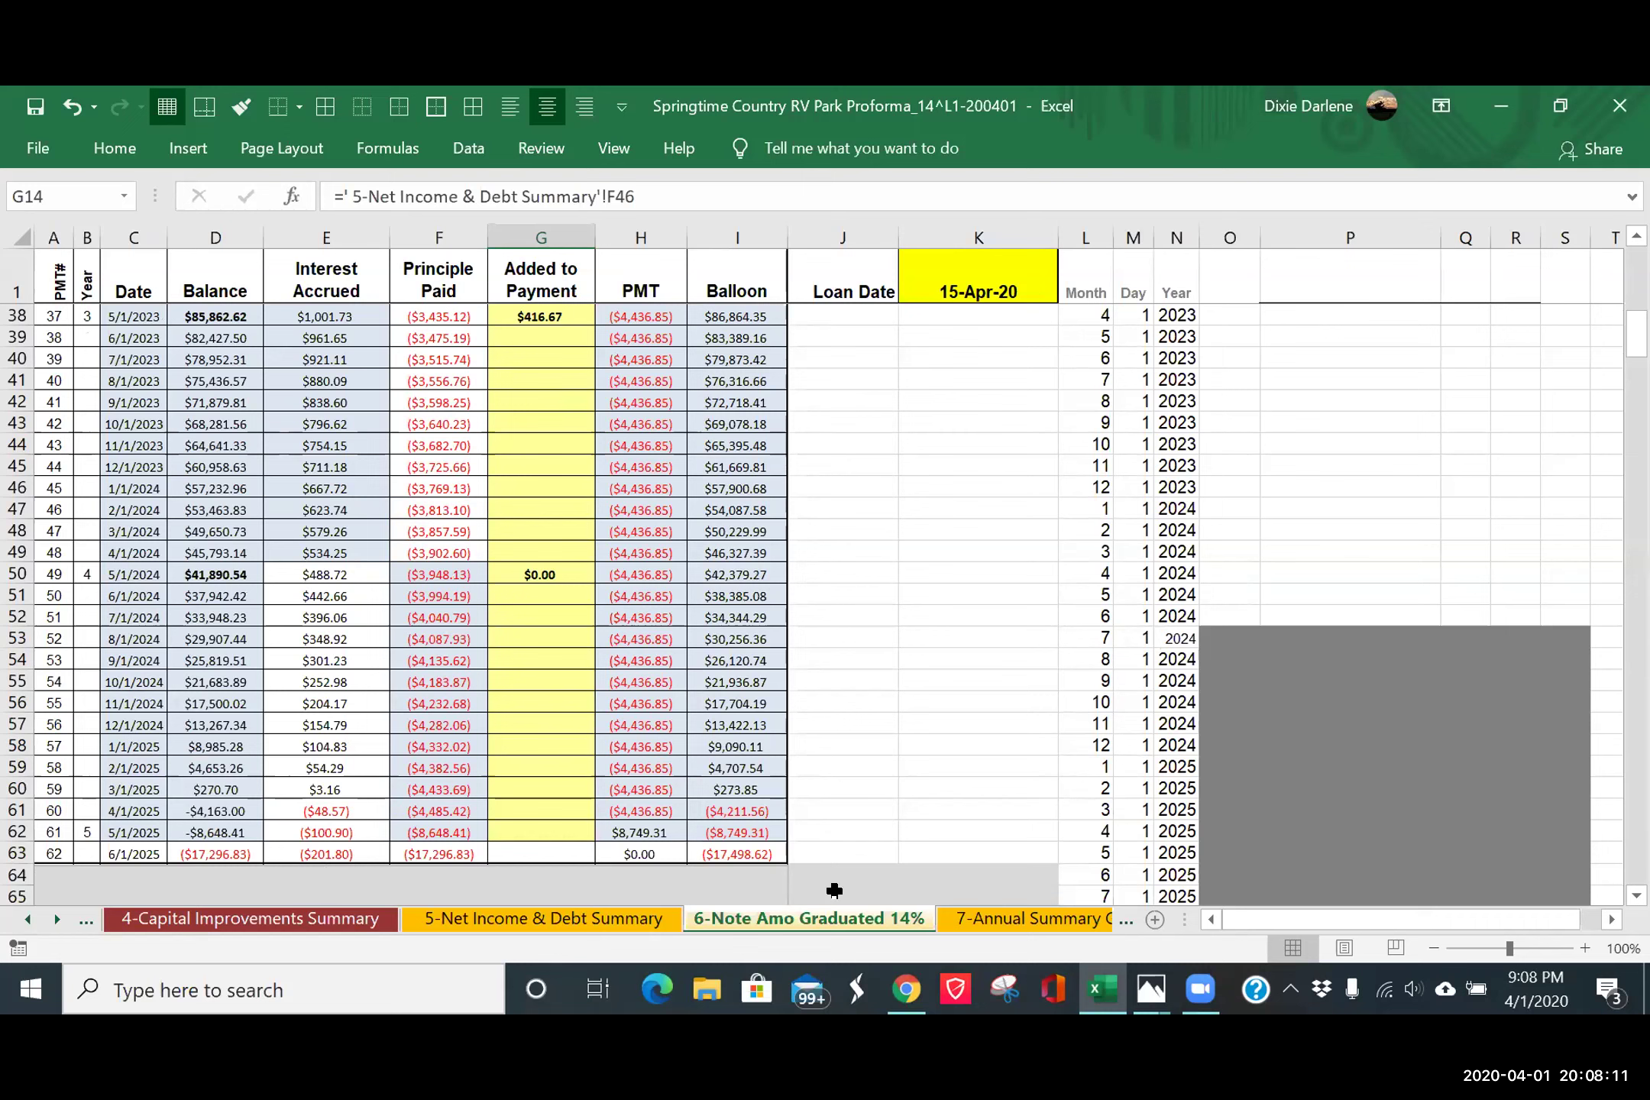
- Examine the Annual Payment Addition row on 5-Net Income & Debt Summary and the opening payments on 6-Note Amo Graduated 14%
click(600, 919)
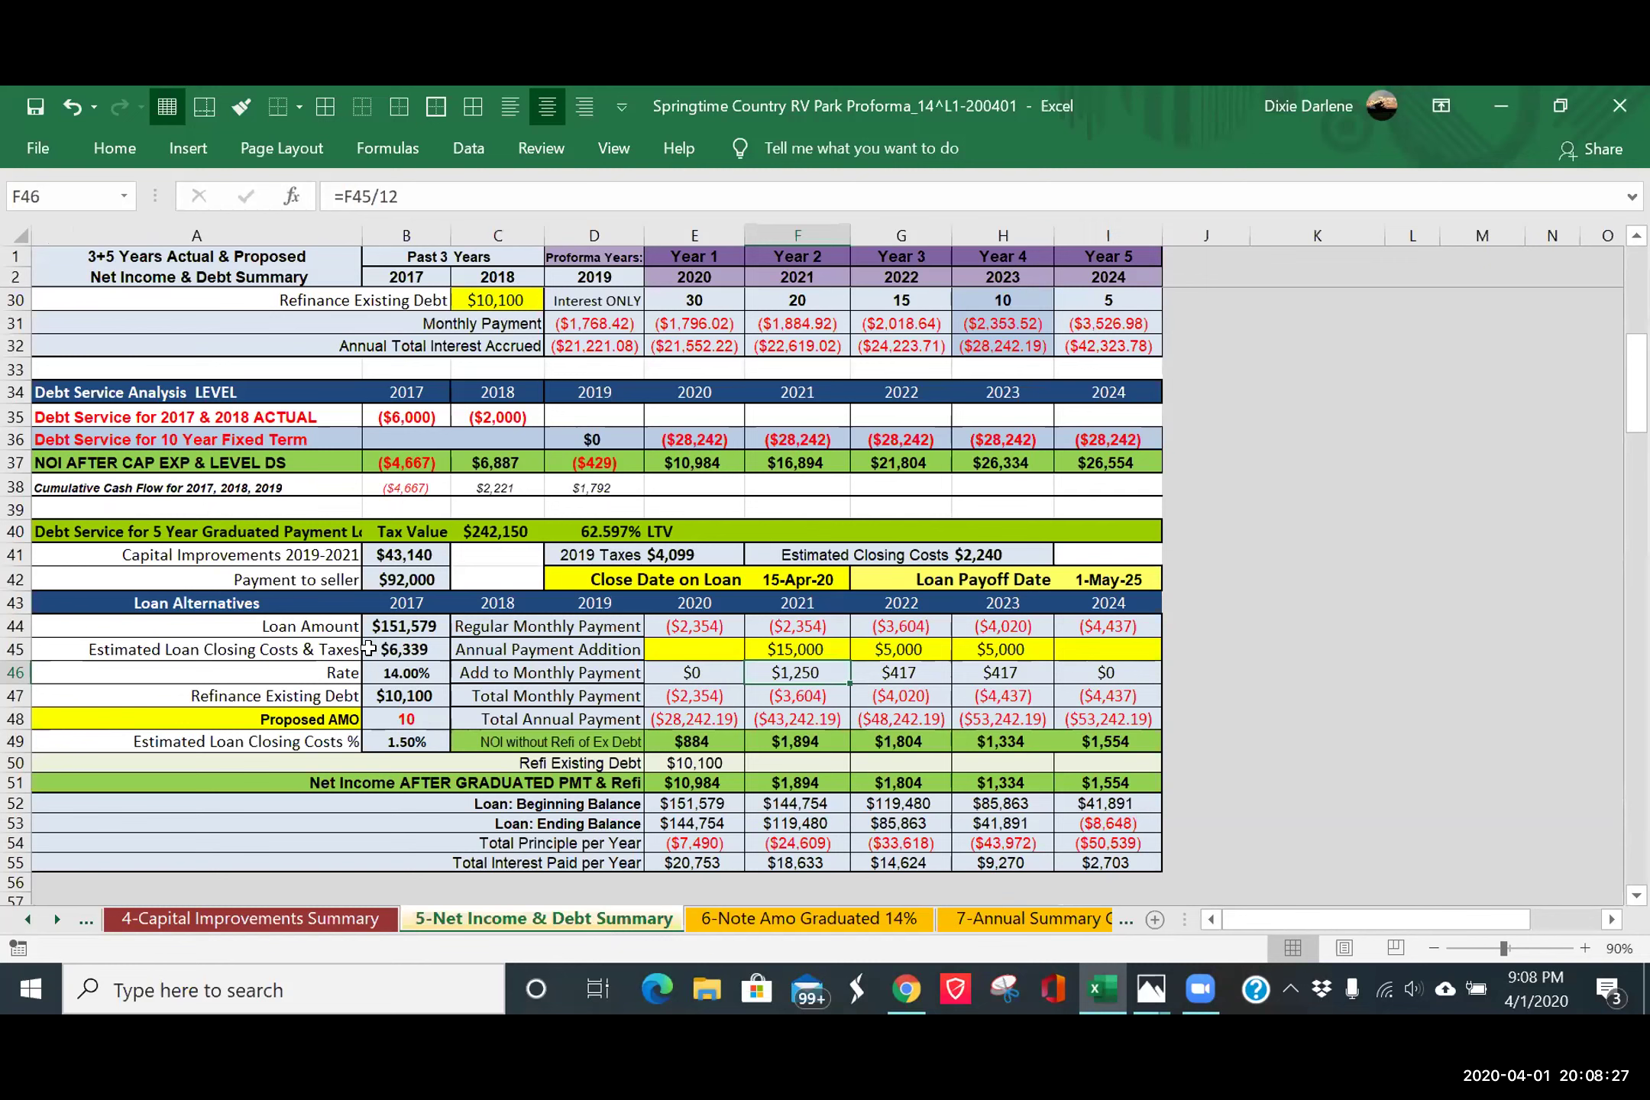
click(17, 650)
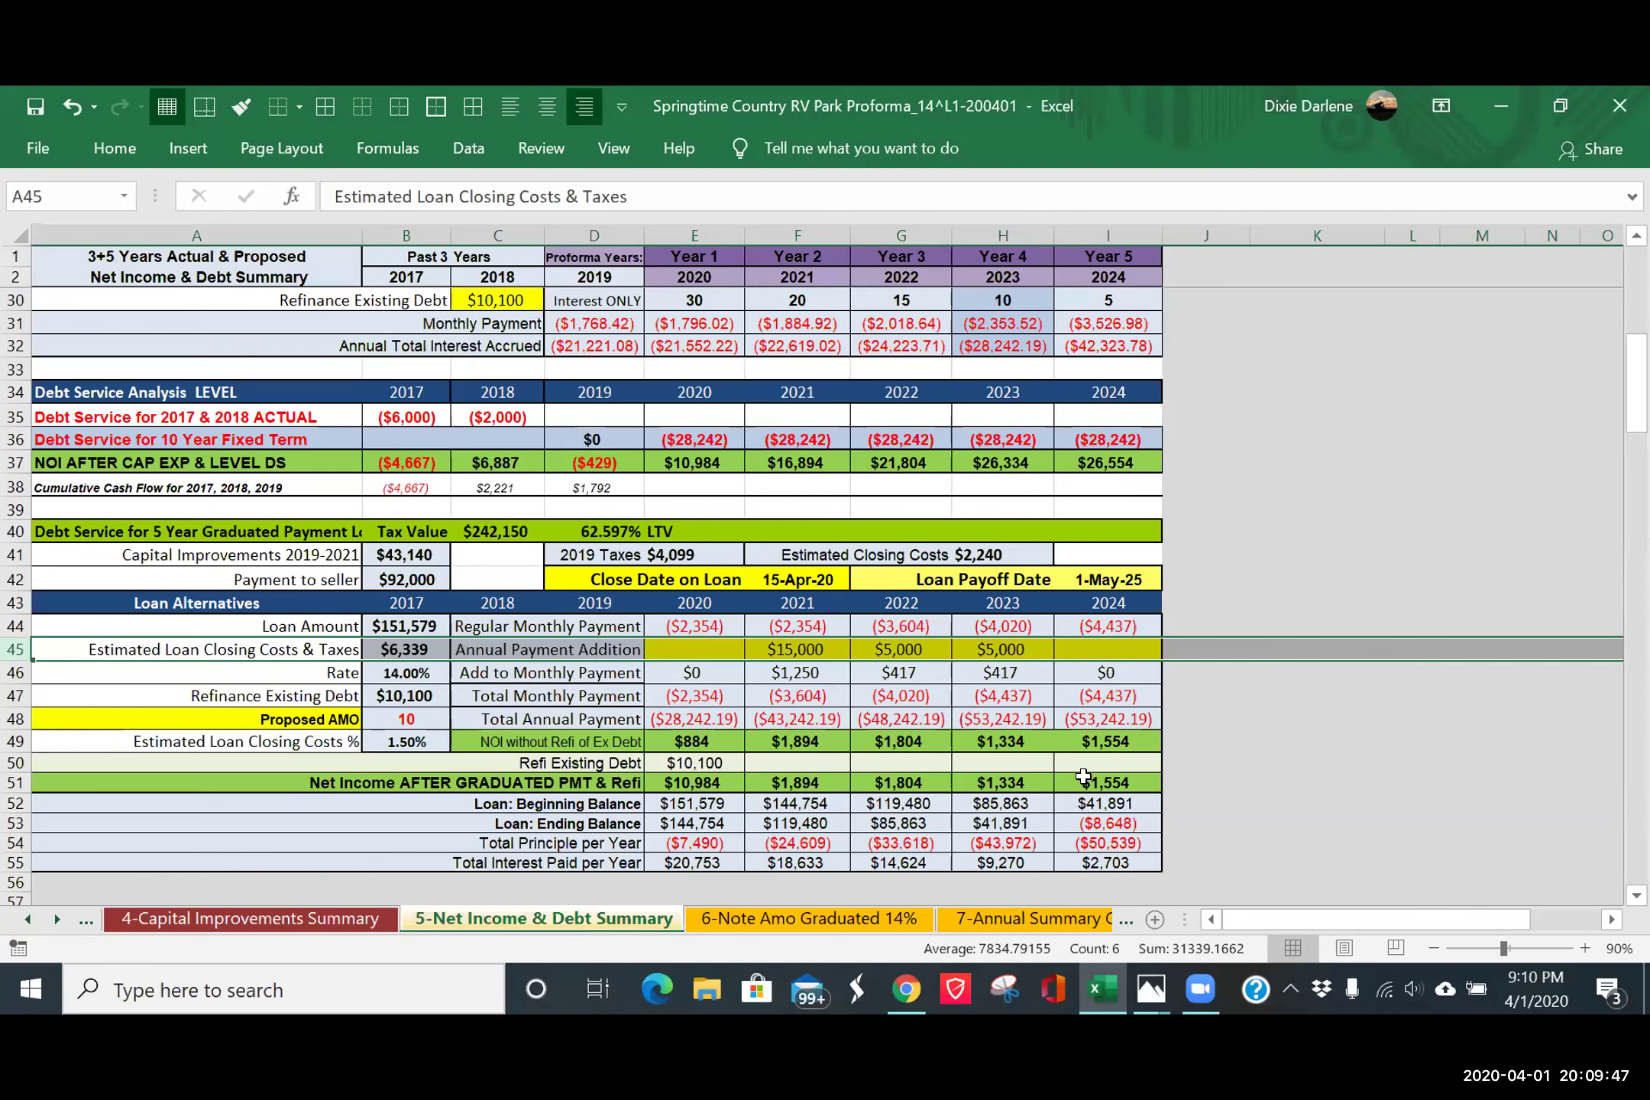
click(810, 920)
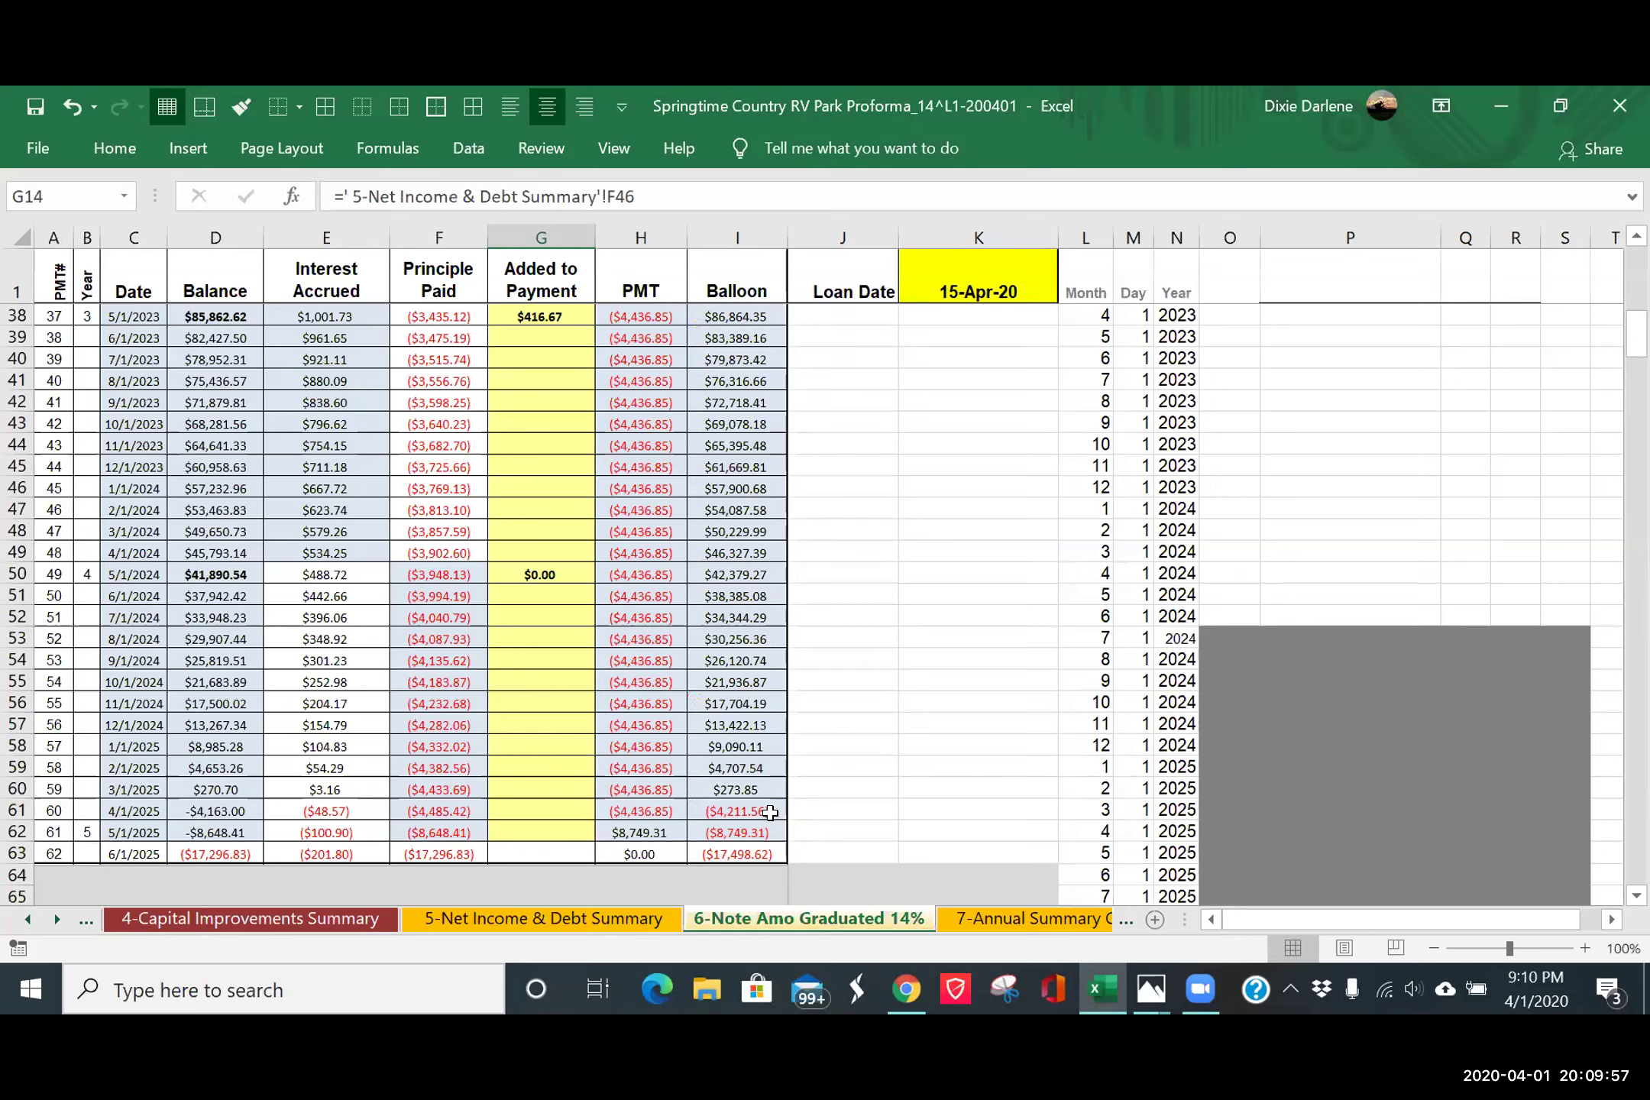
scroll(1521, 574, up, 5)
drag(1636, 312, 1637, 276)
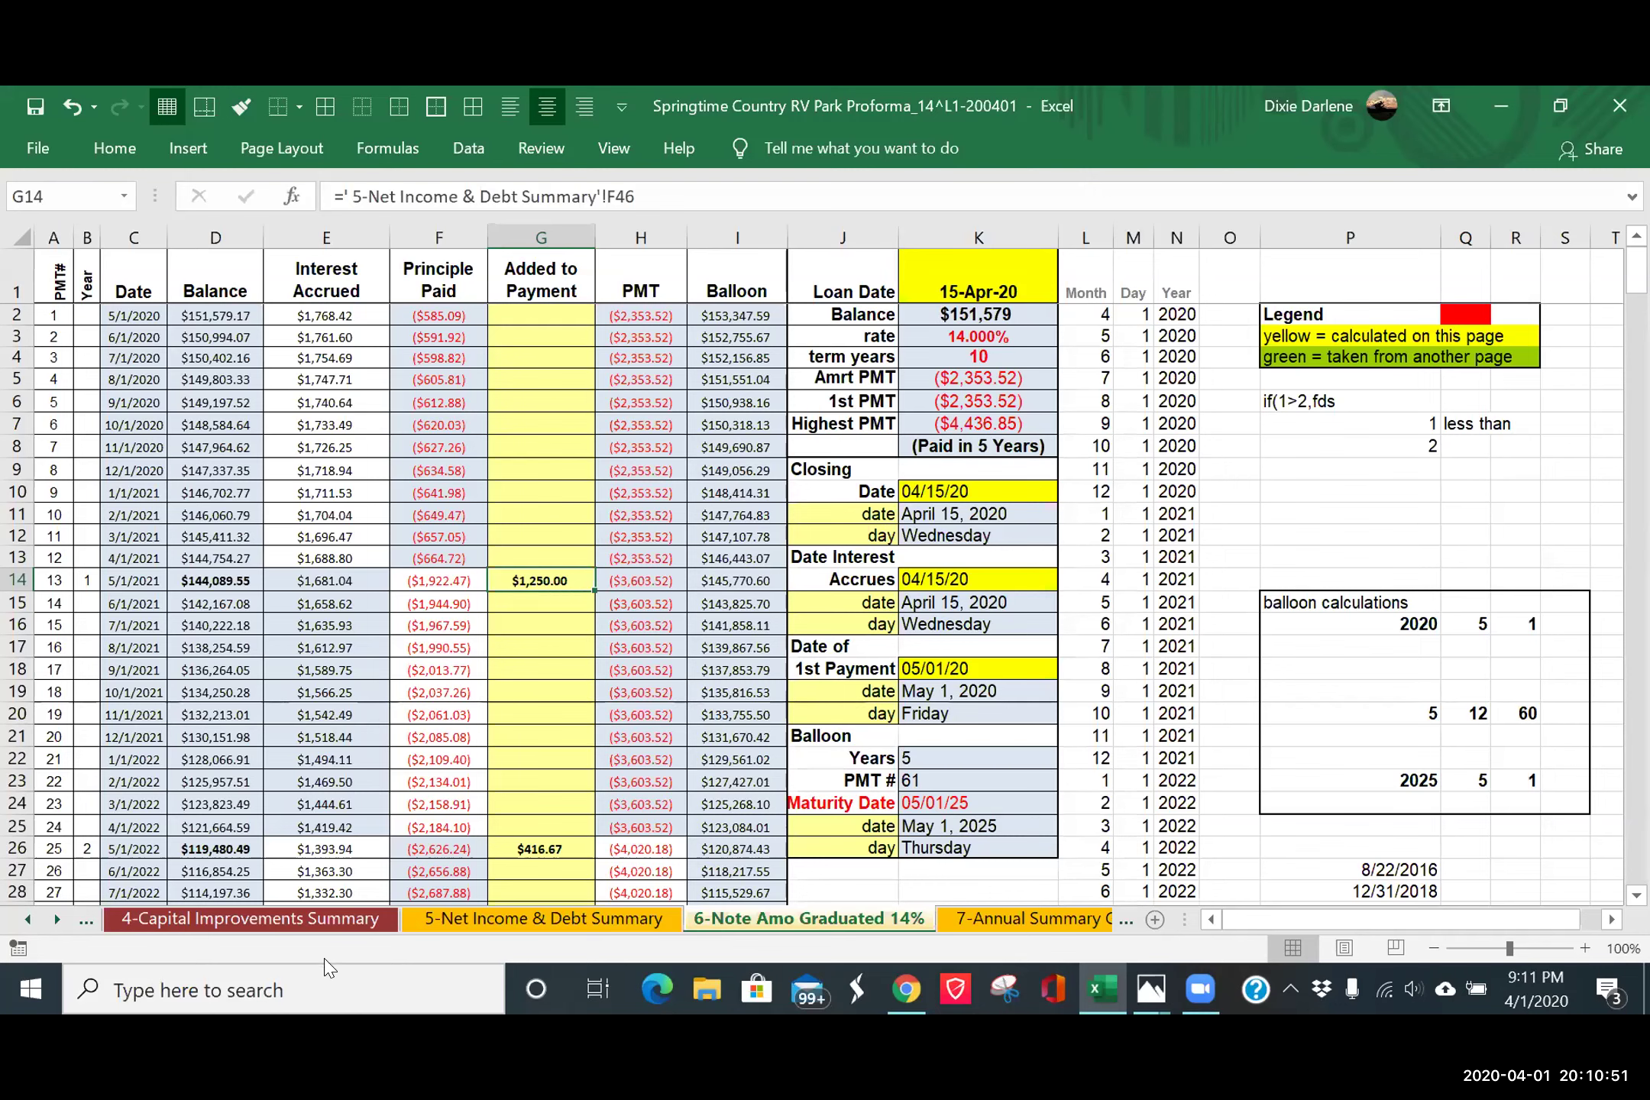
- On 5-Net Income & Debt Summary, compare the 2021 NOI after level debt service in F37 with the graduated-payment NOI in row 49
click(461, 919)
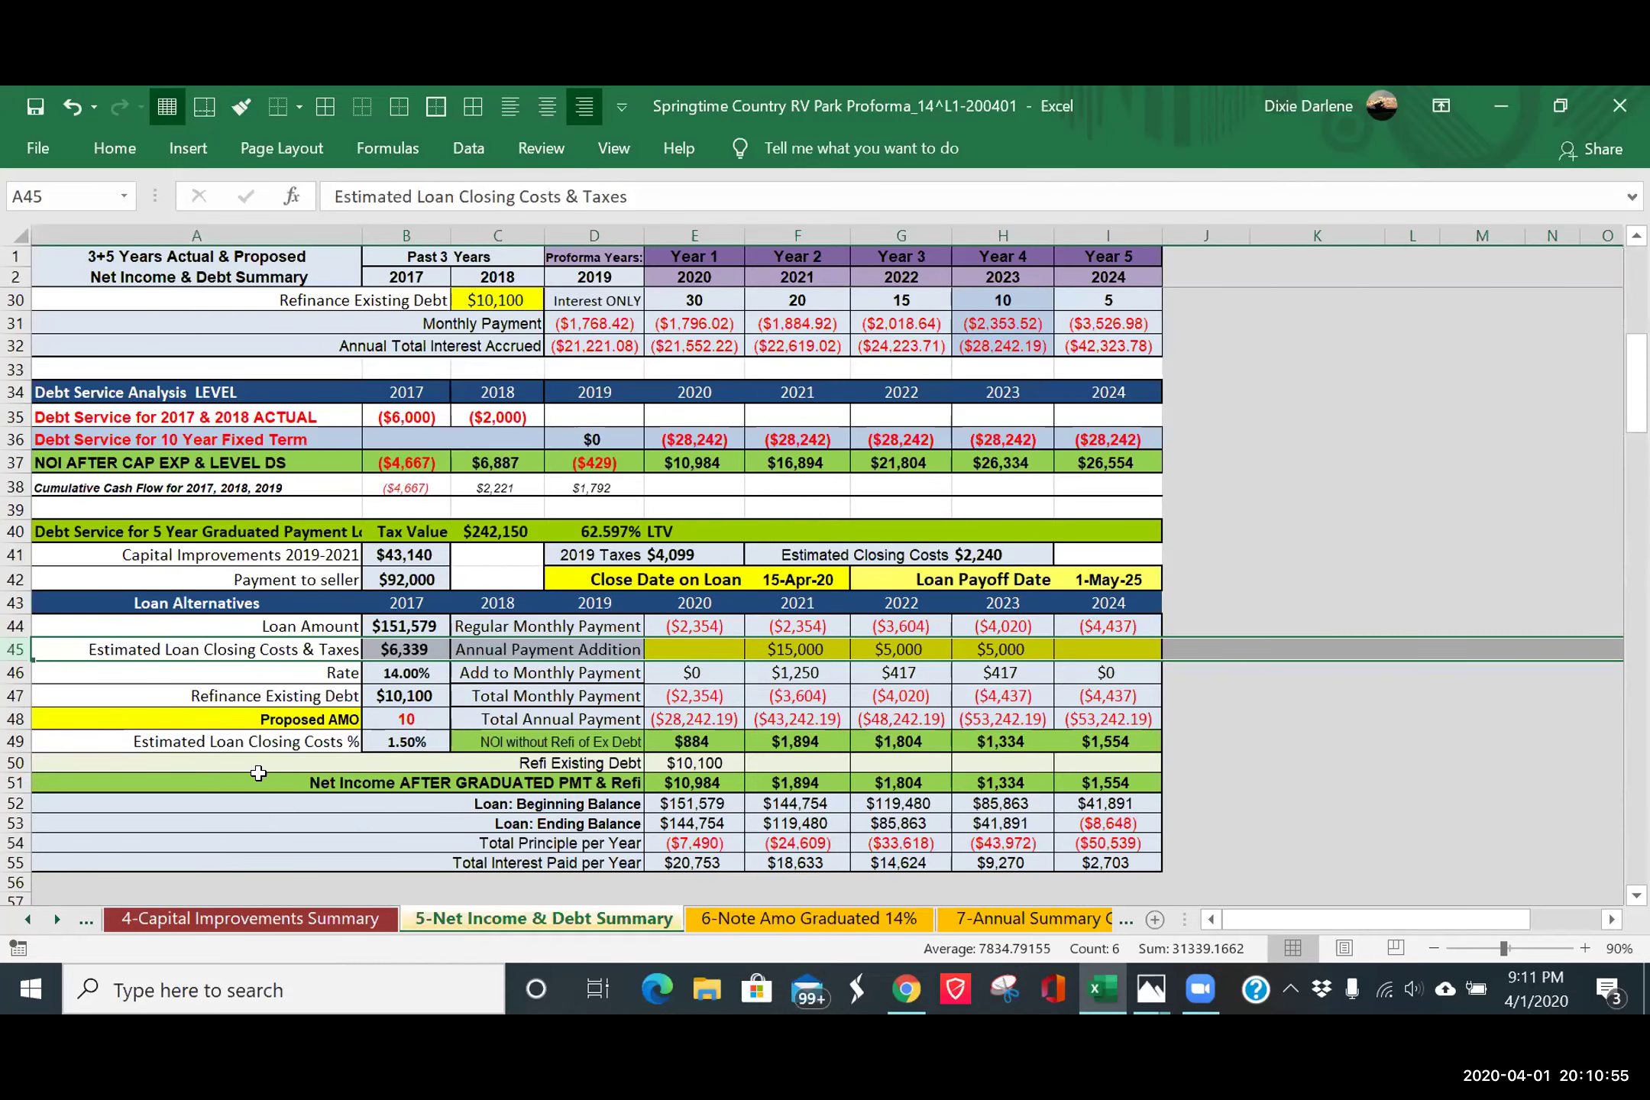
click(1271, 718)
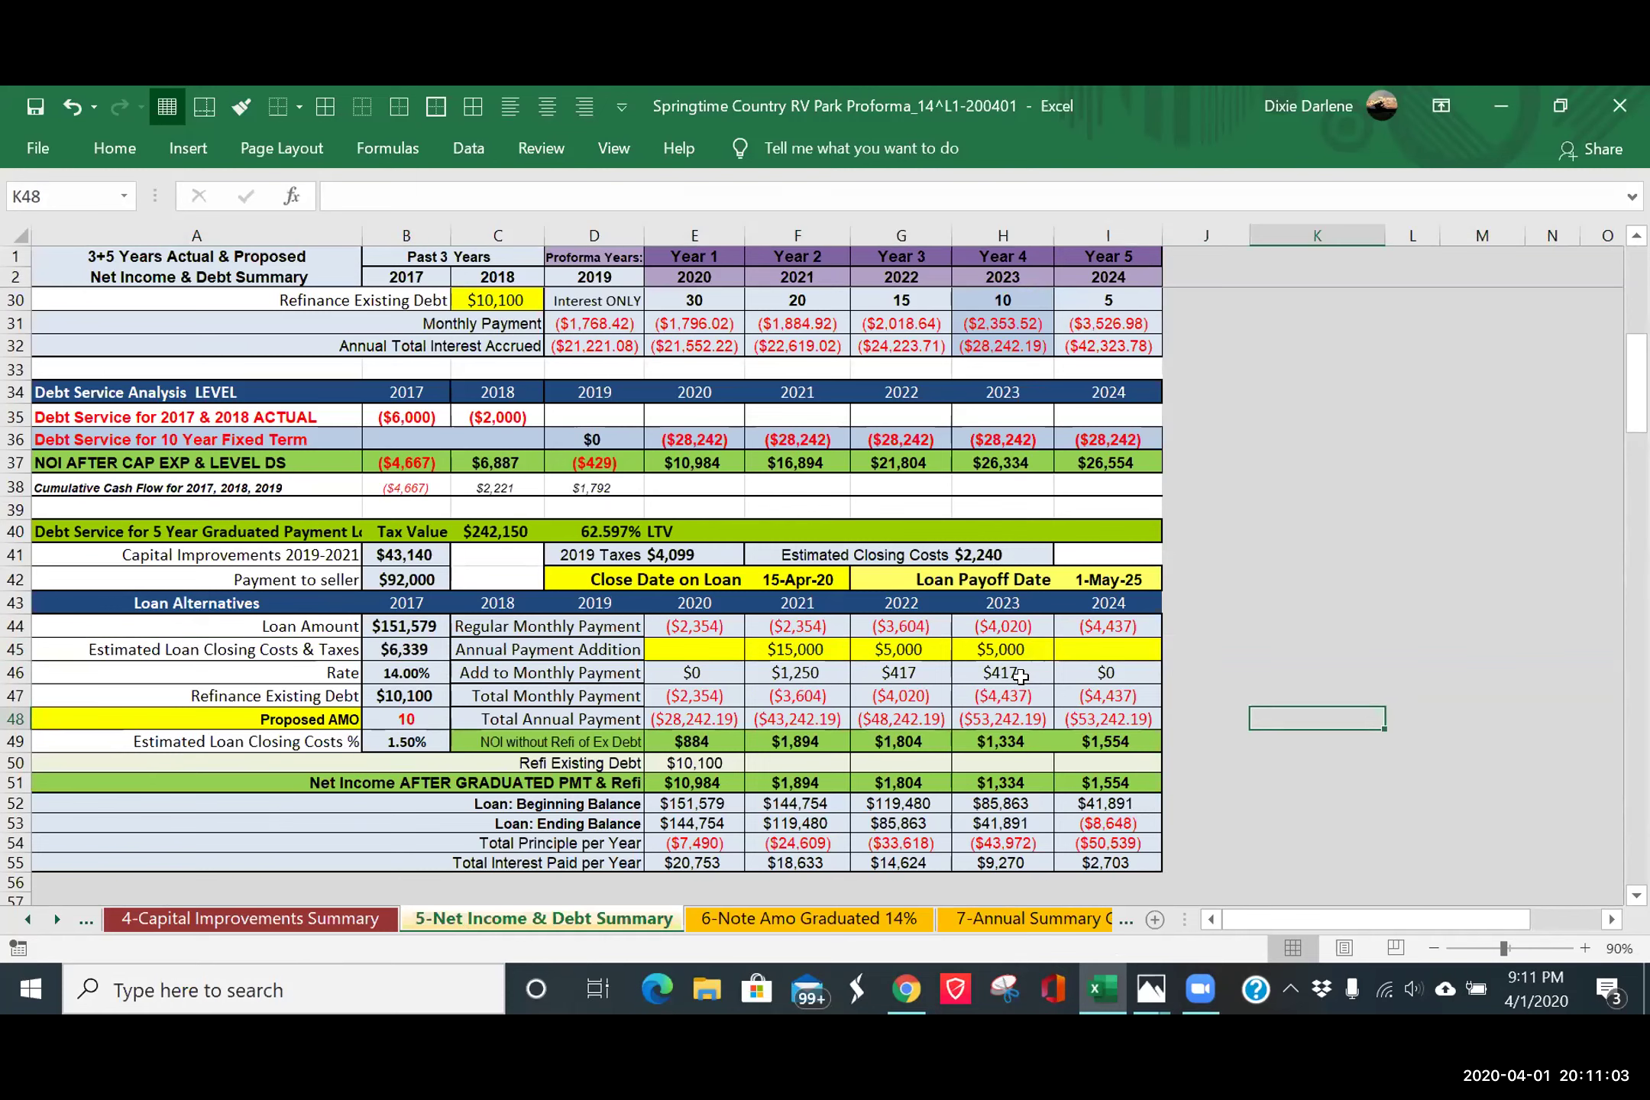
click(809, 461)
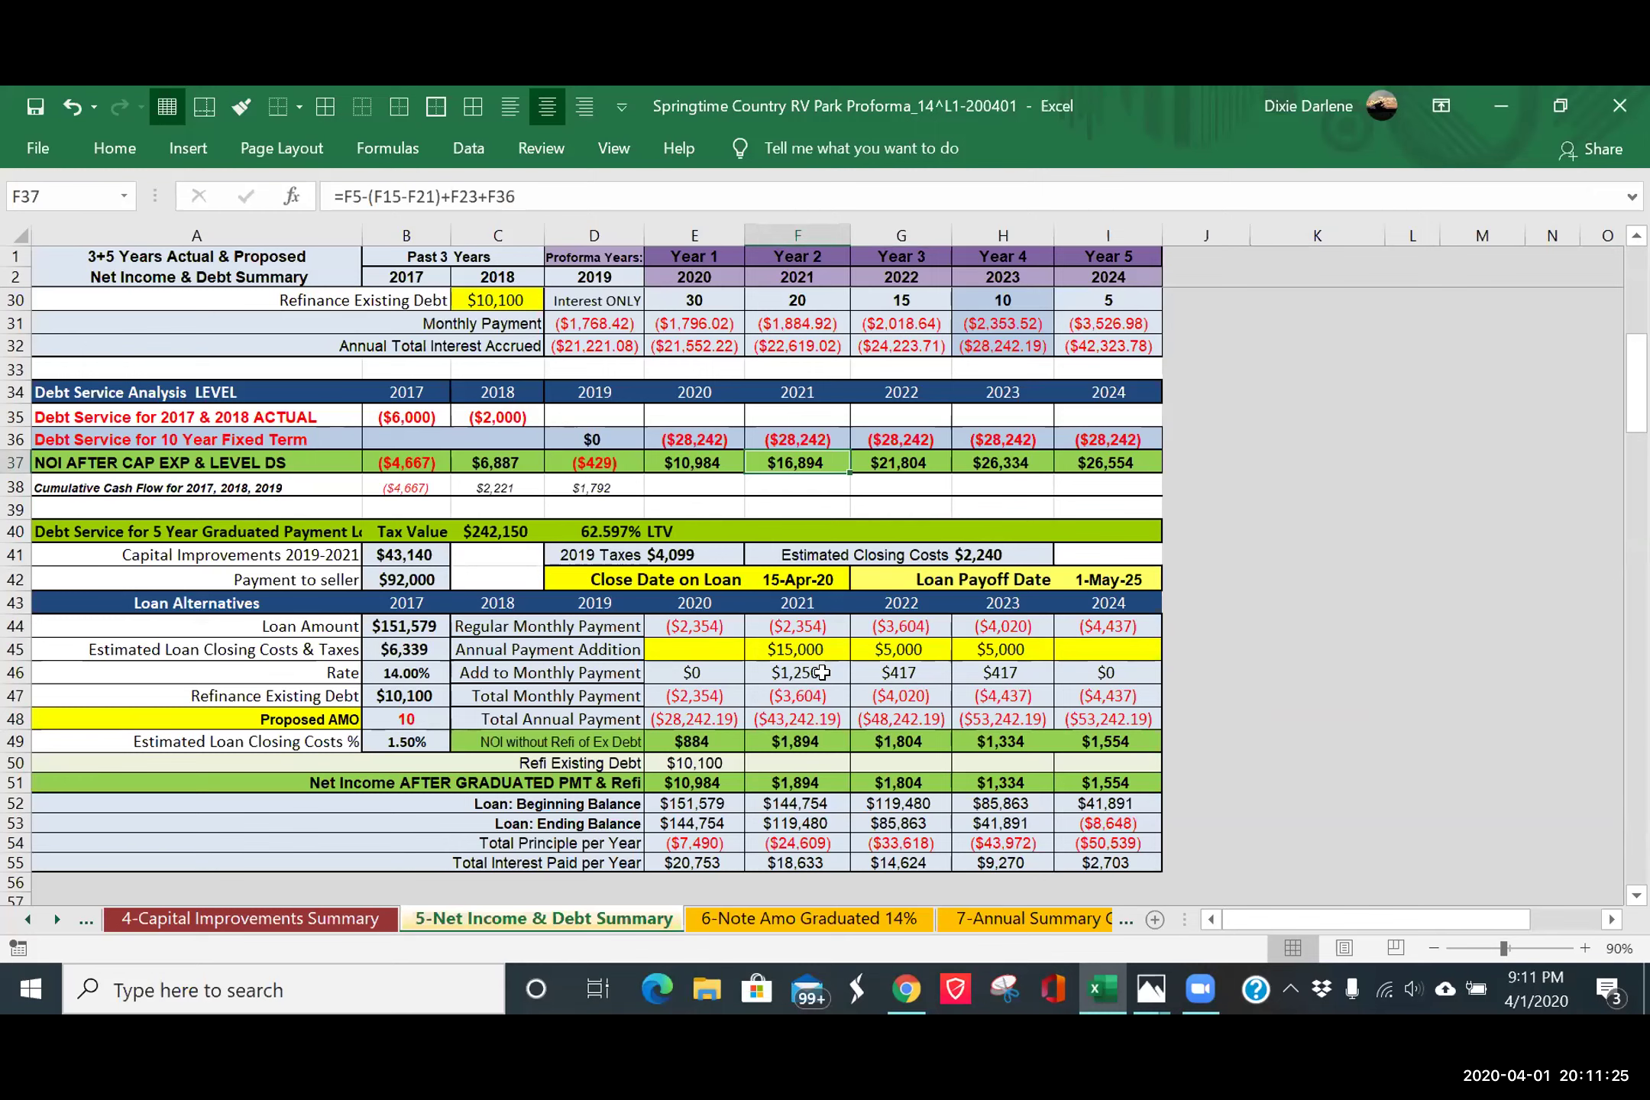
click(816, 740)
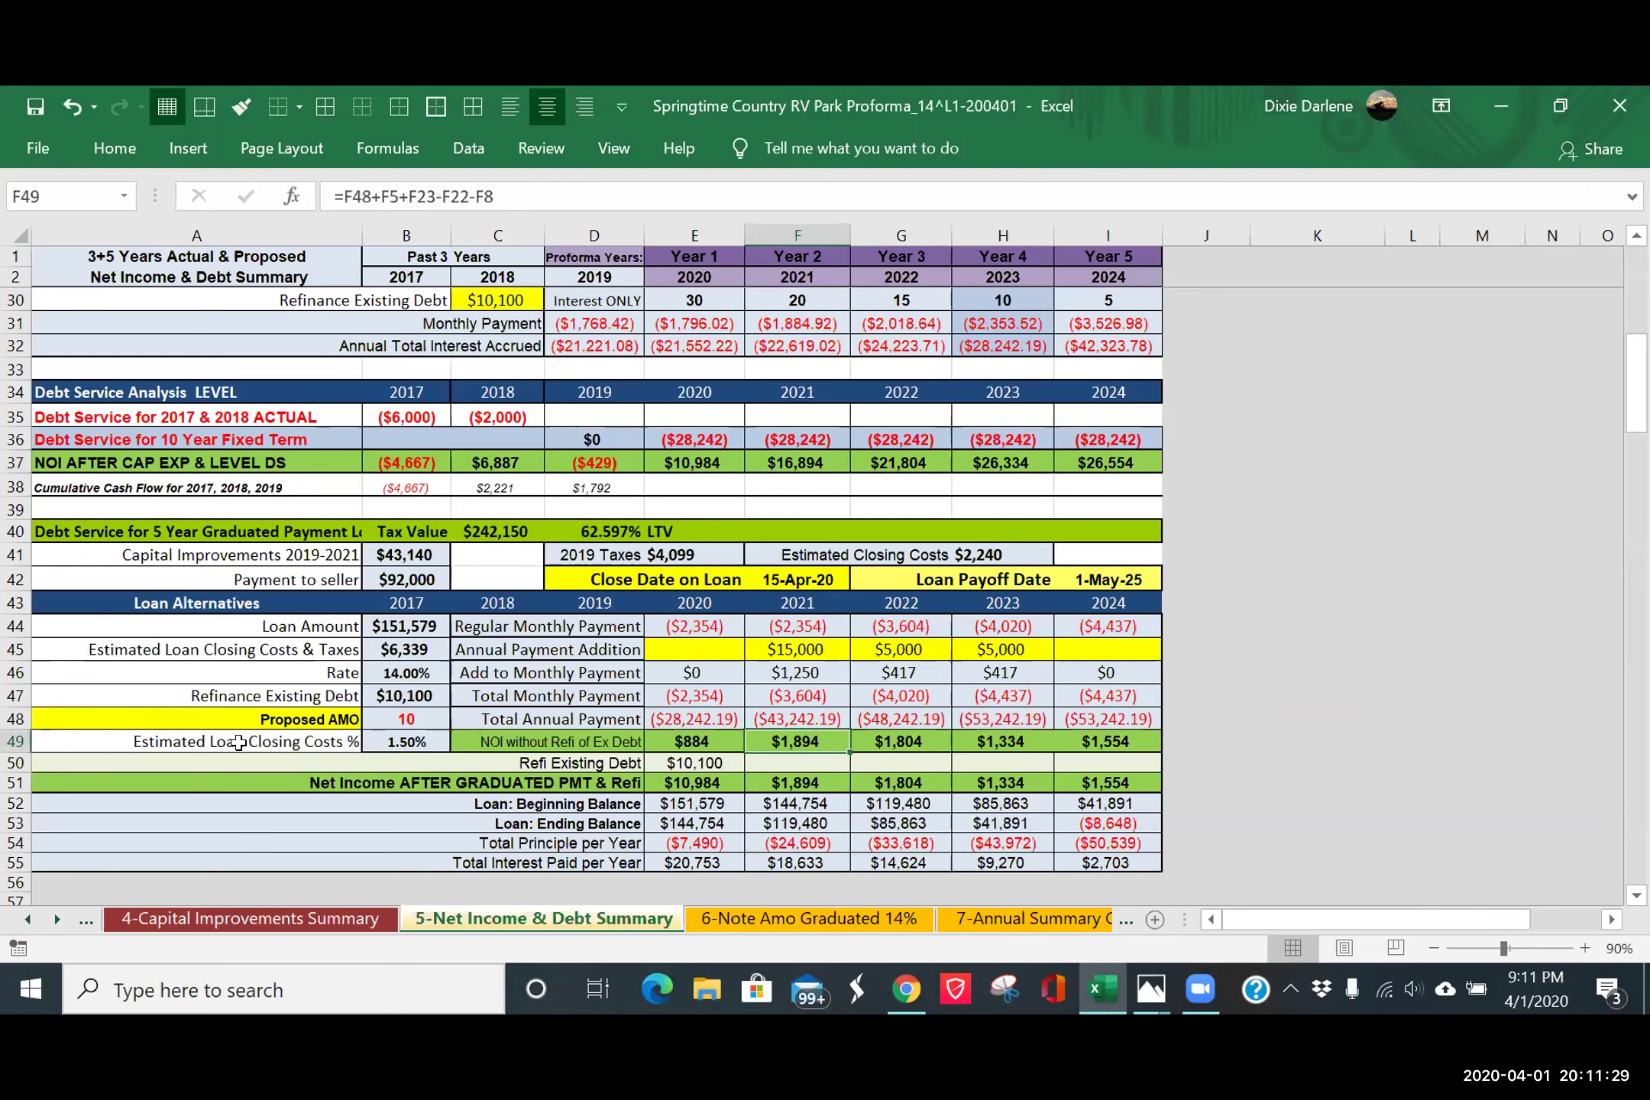
click(15, 739)
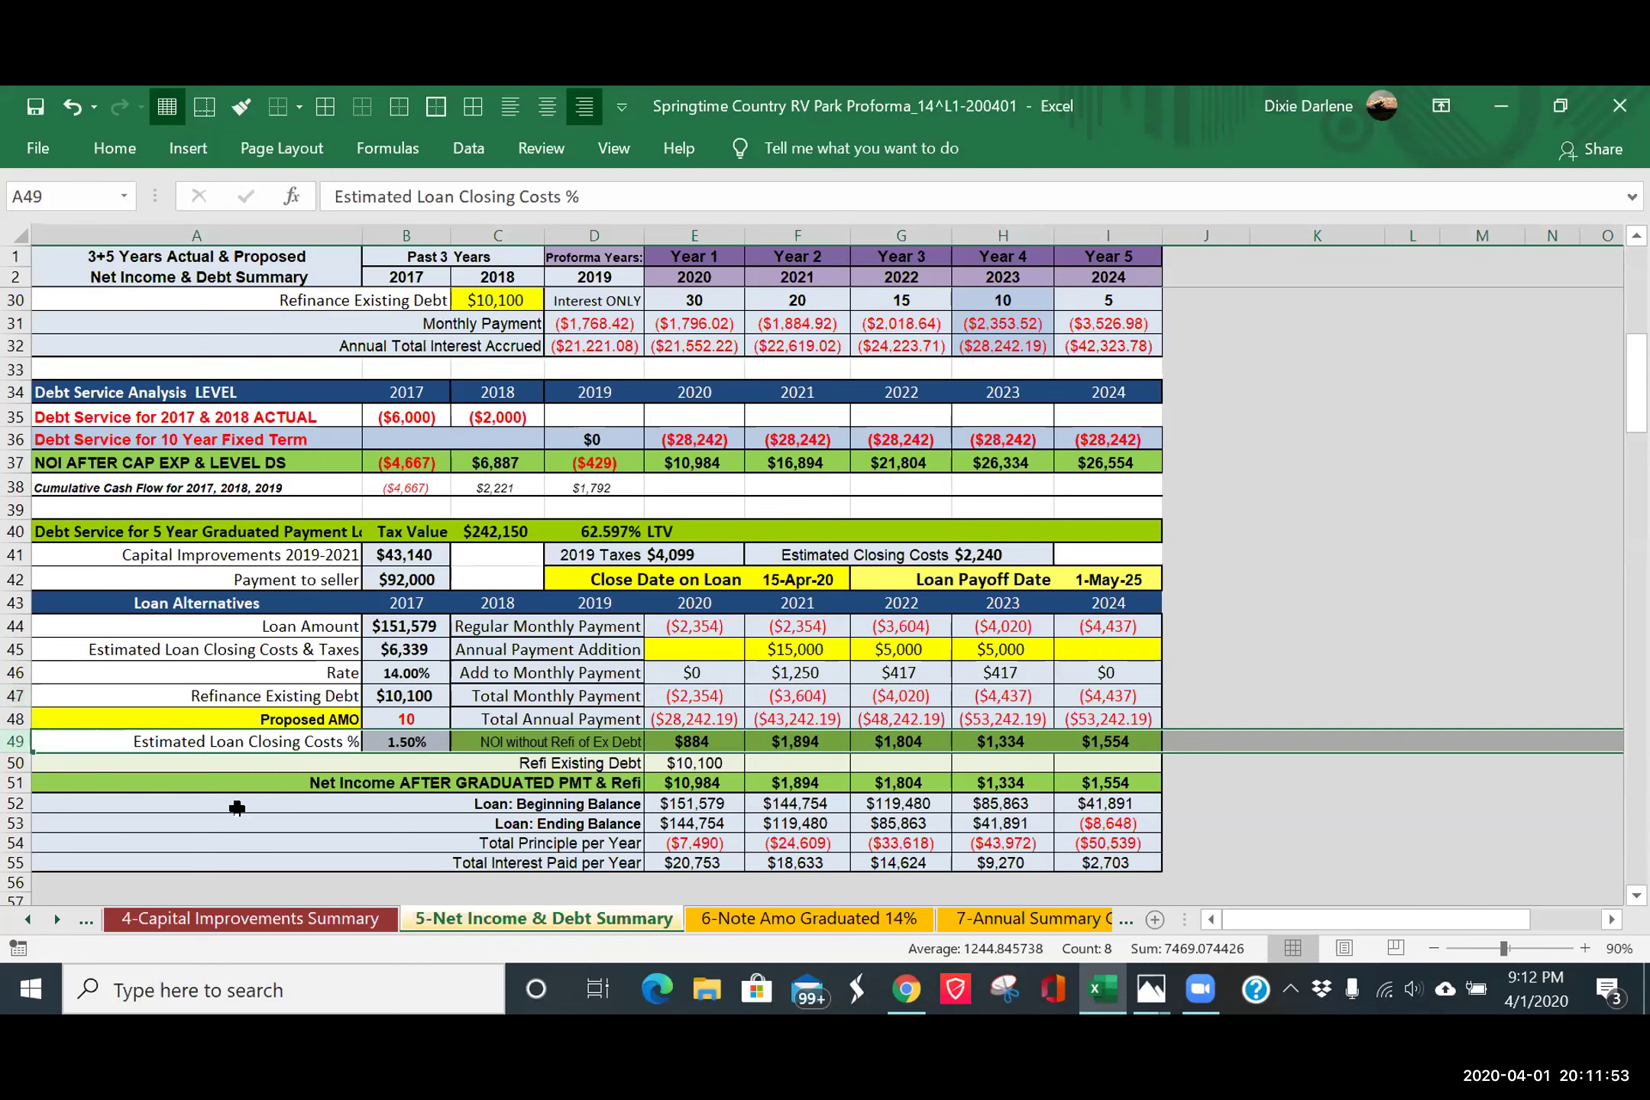
- Check the Added to Payment formula in G14 on the 6-Note Amo Graduated 14% sheet
click(795, 924)
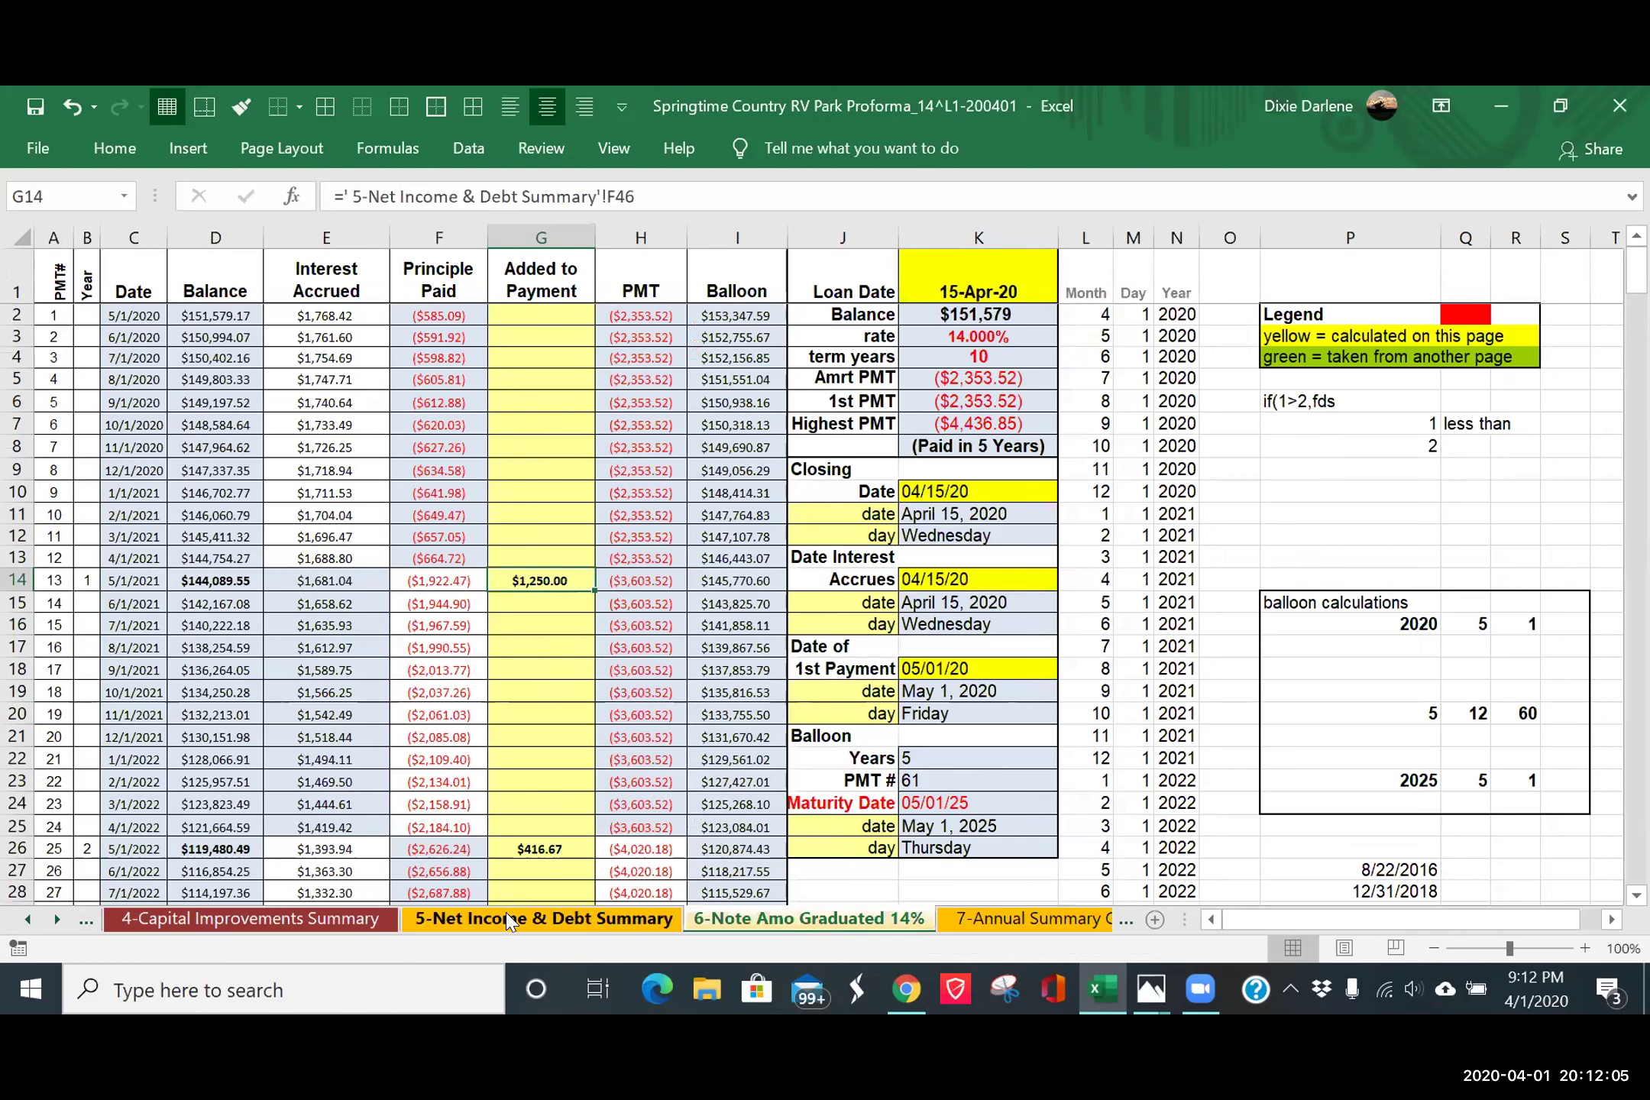
click(666, 204)
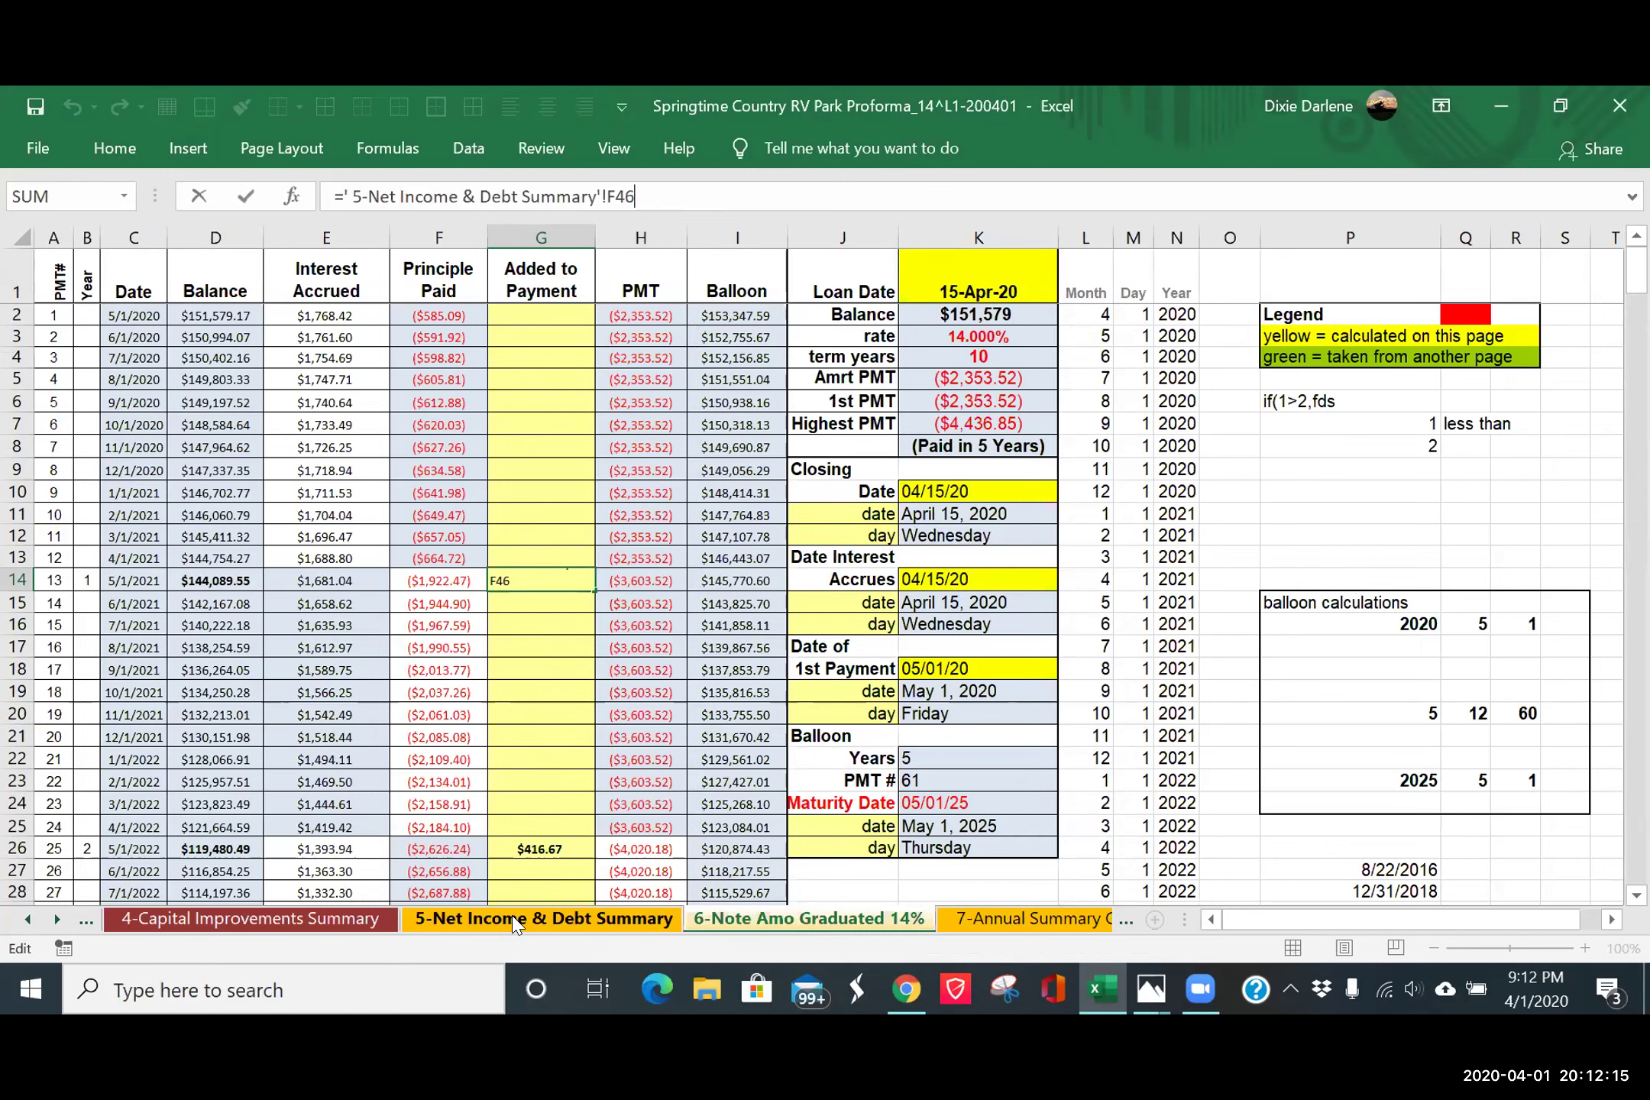
key(Return)
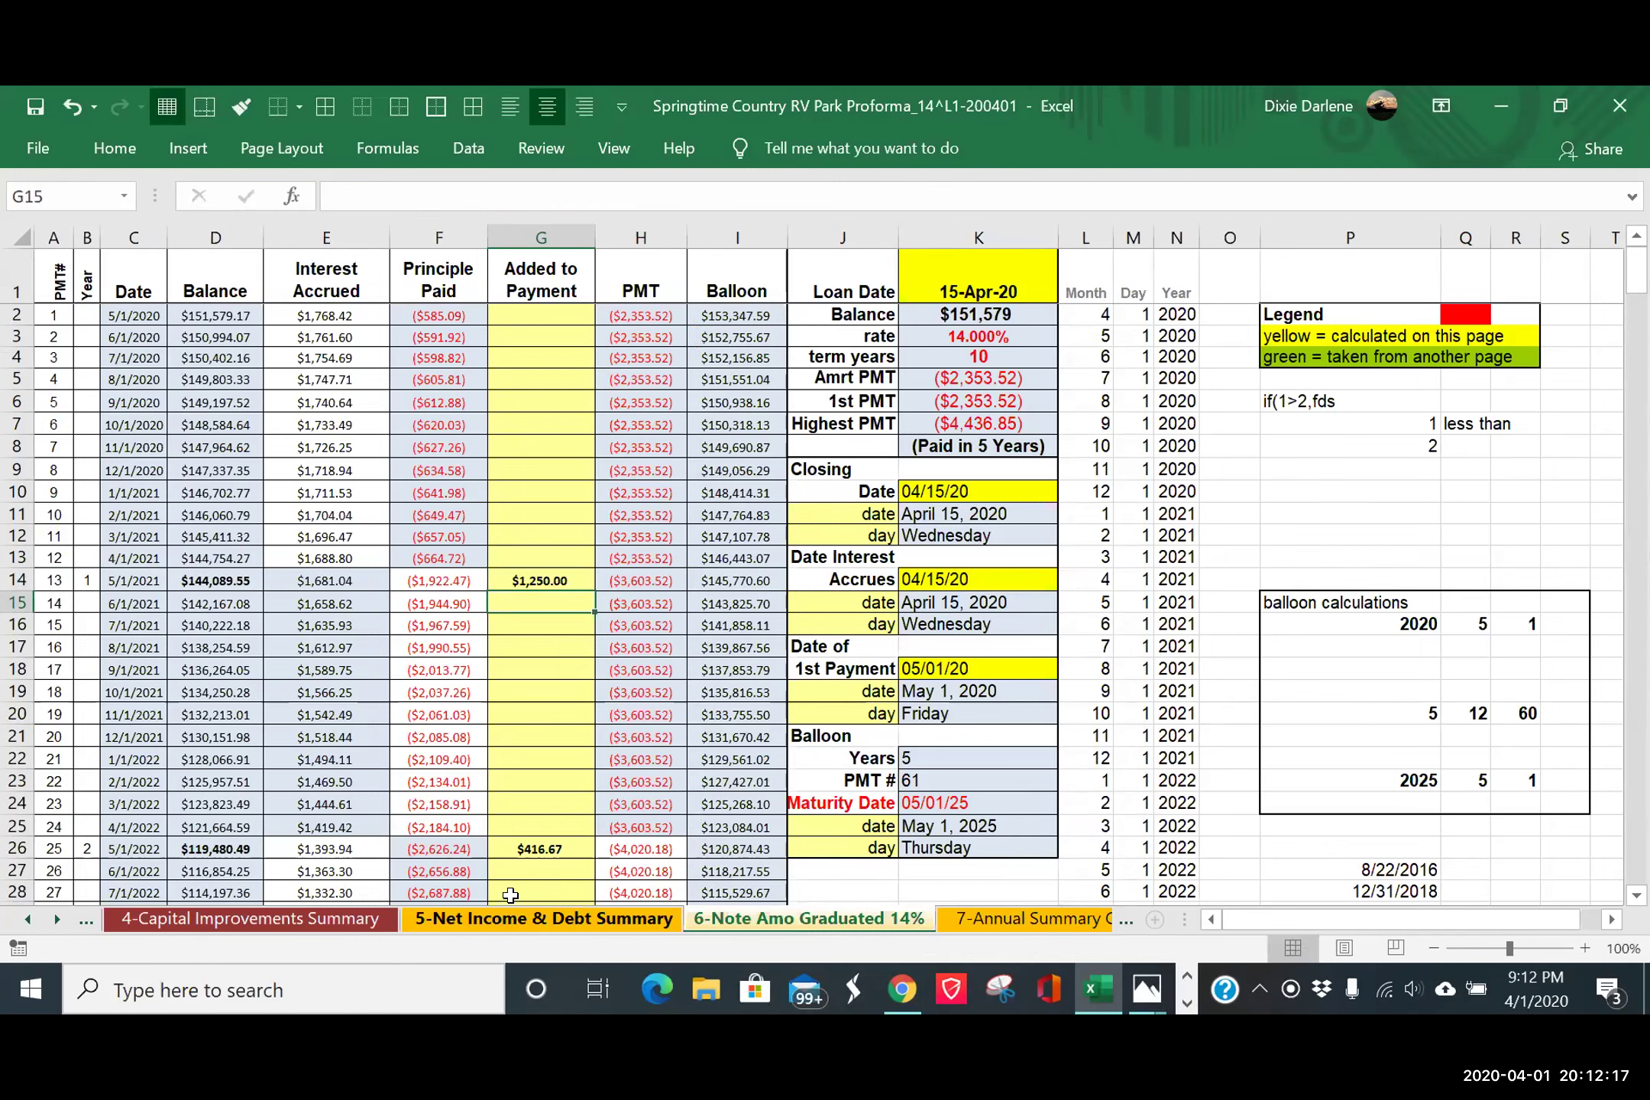
- Examine the yearly payment additions and final balances down the amortization schedule, then return to its first payment
scroll(503, 856, down, 6)
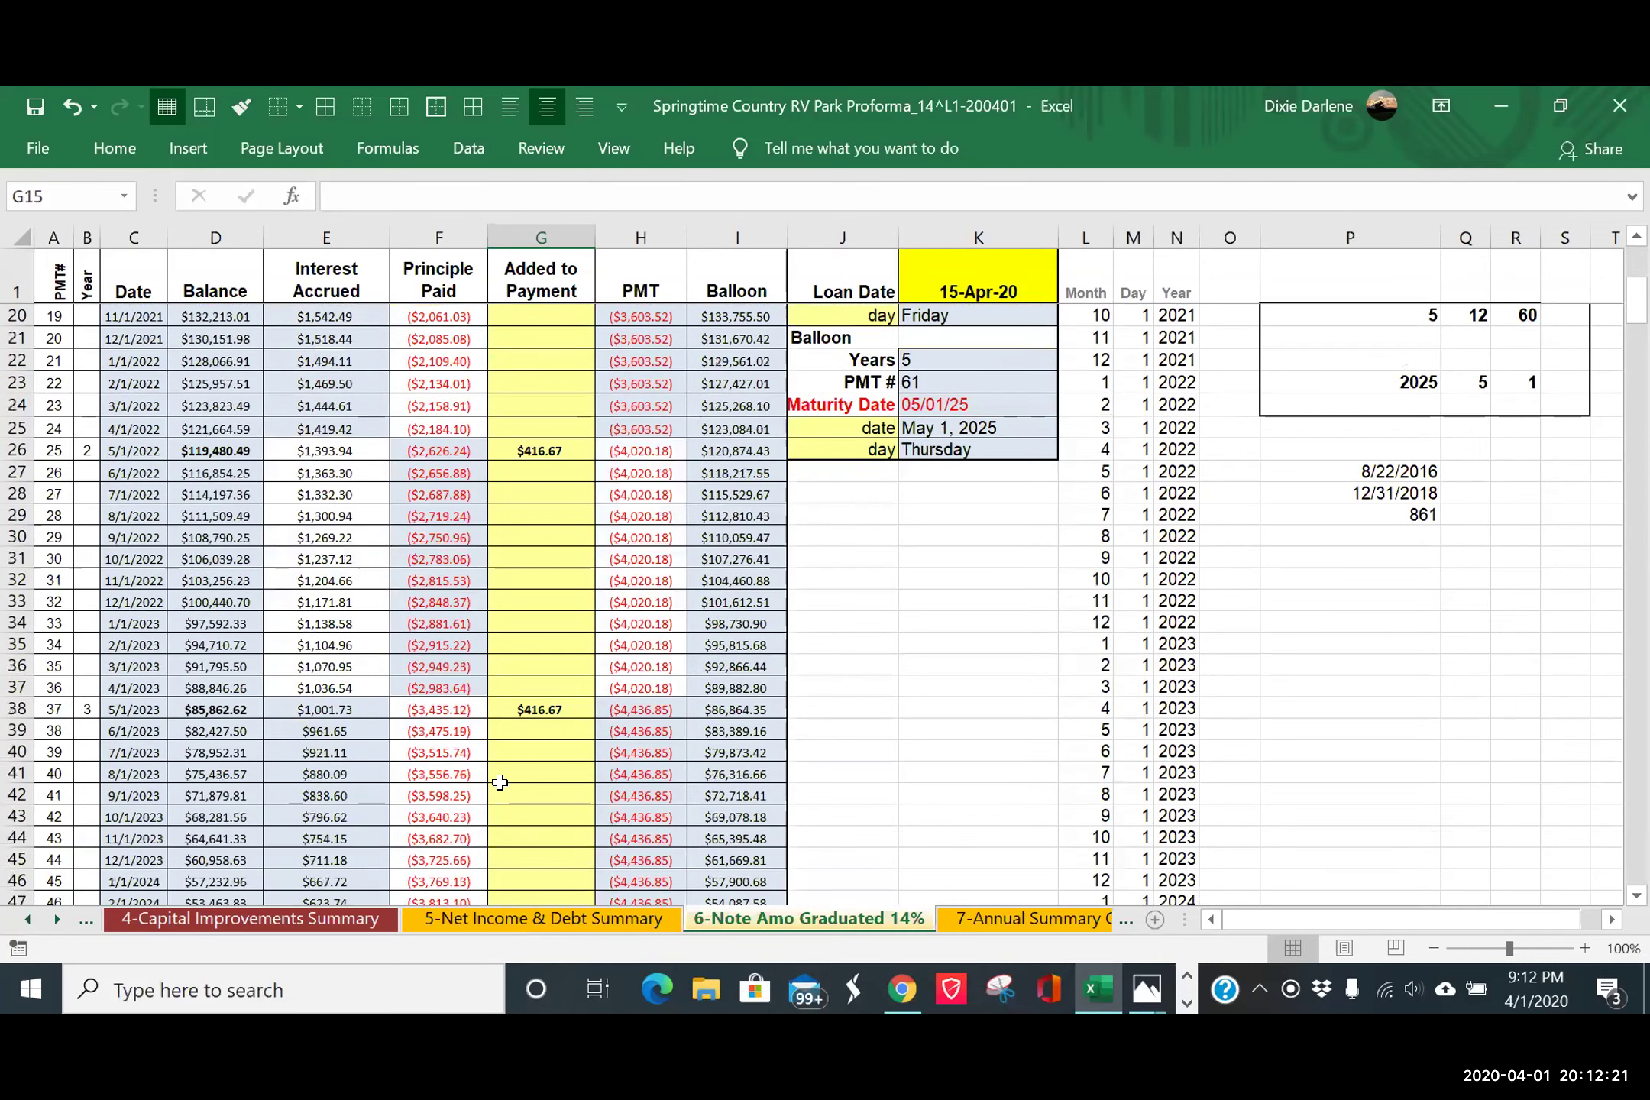
scroll(500, 782, down, 3)
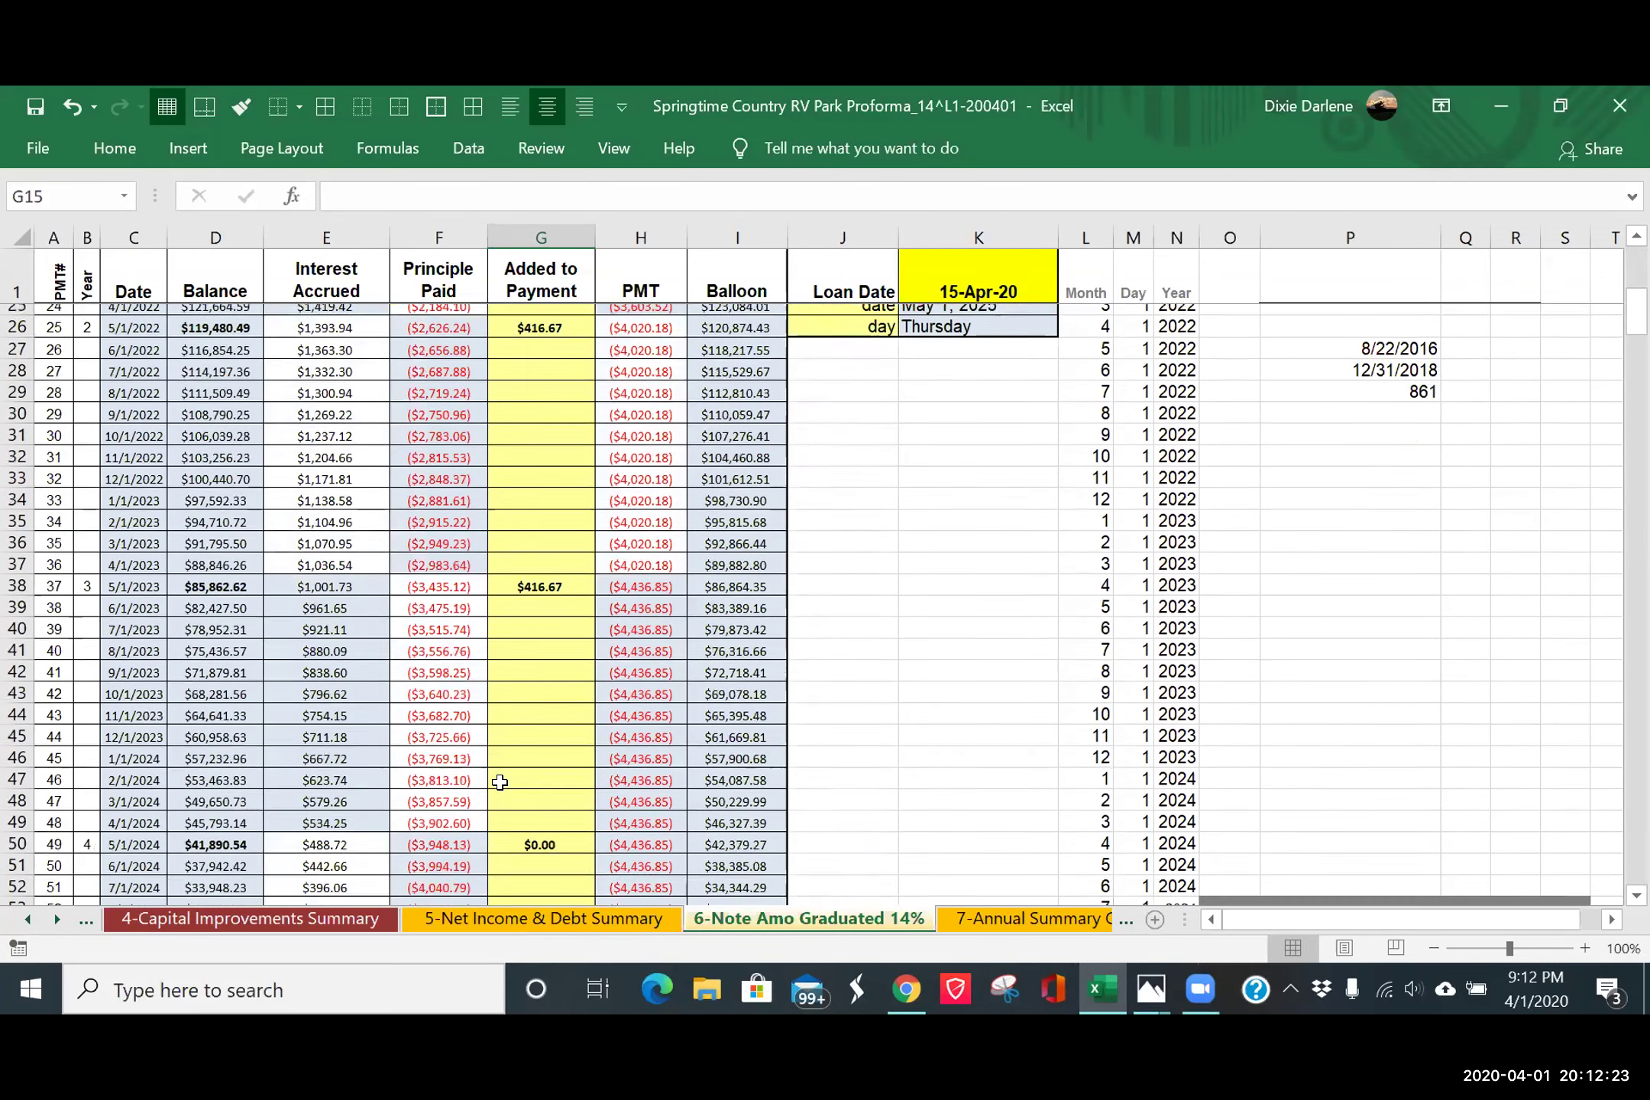
scroll(500, 782, down, 1)
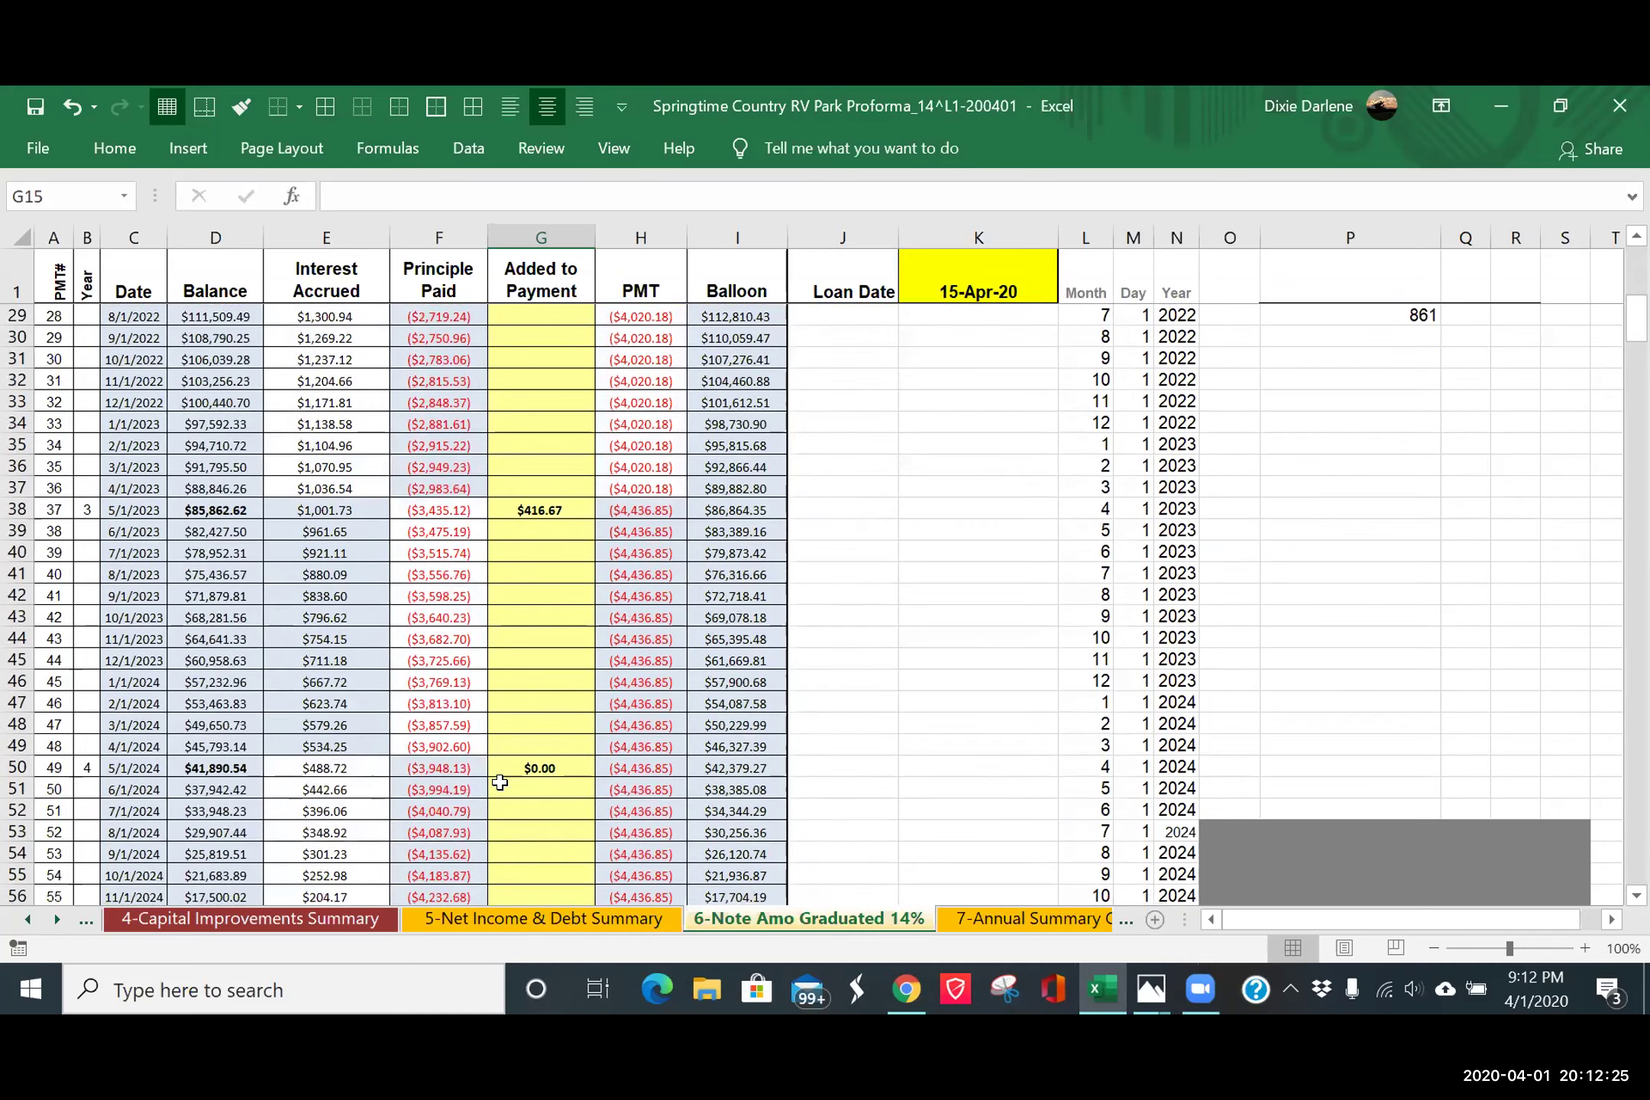
scroll(499, 782, down, 5)
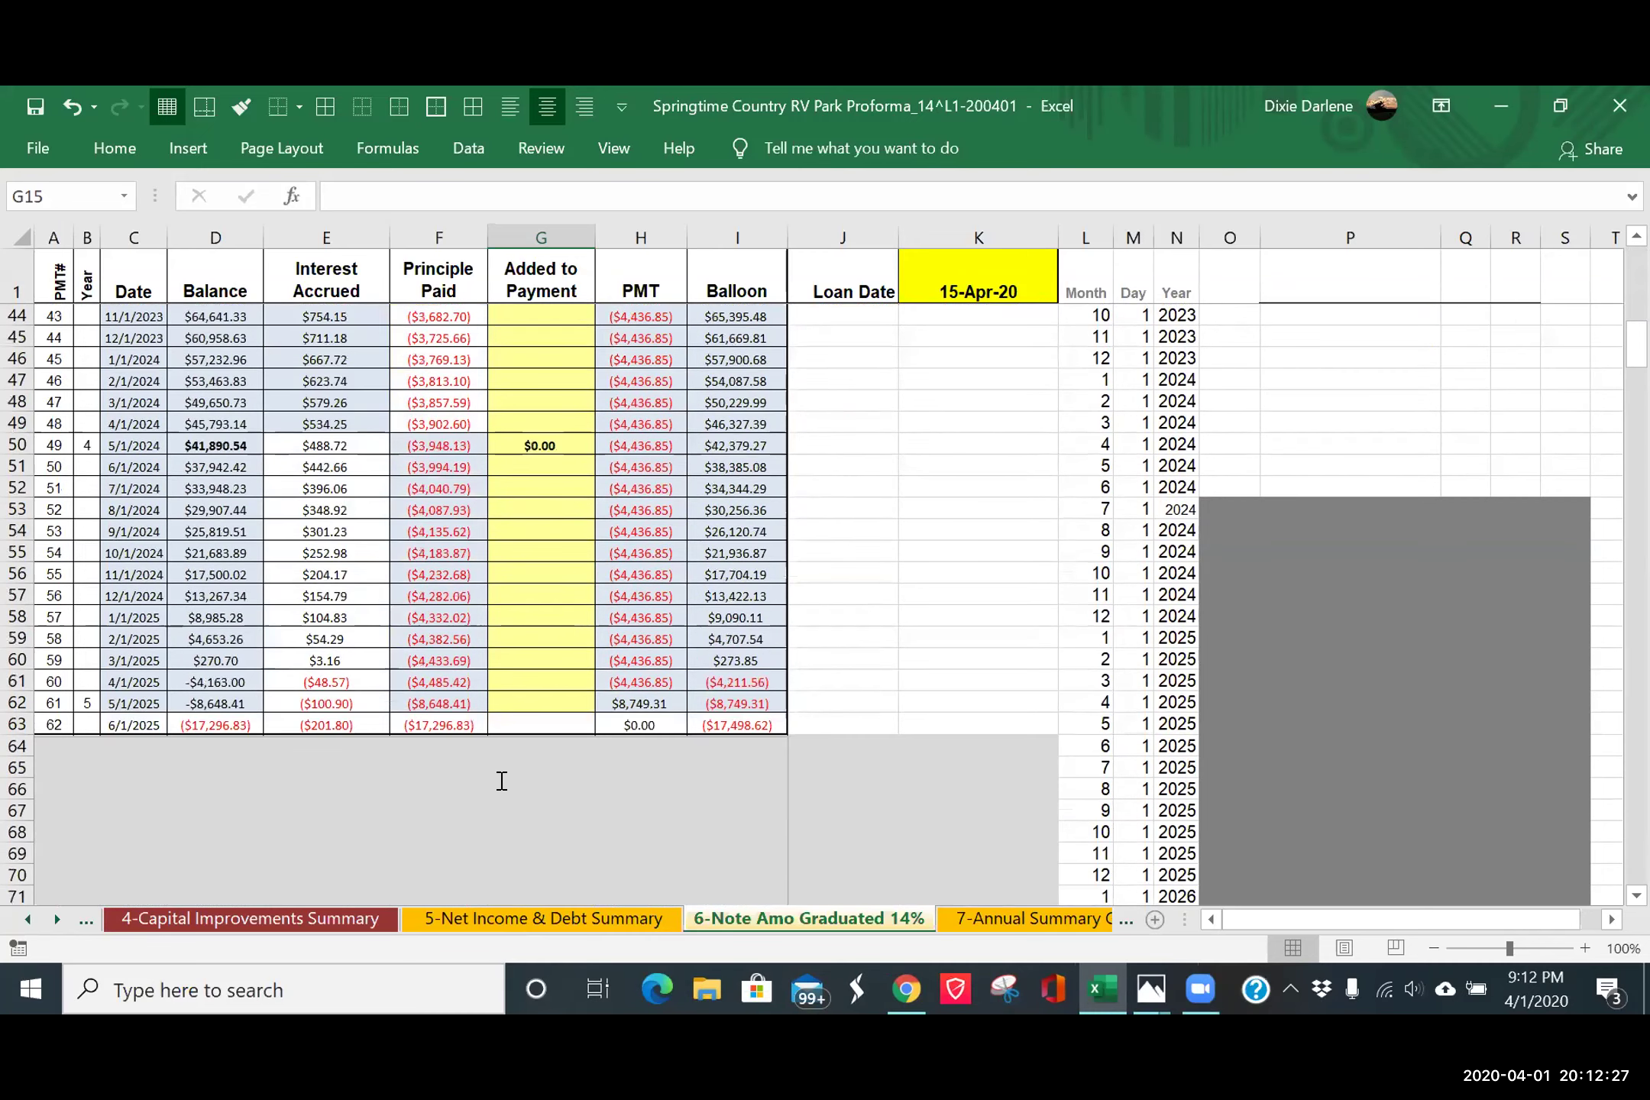
scroll(501, 781, up, 2)
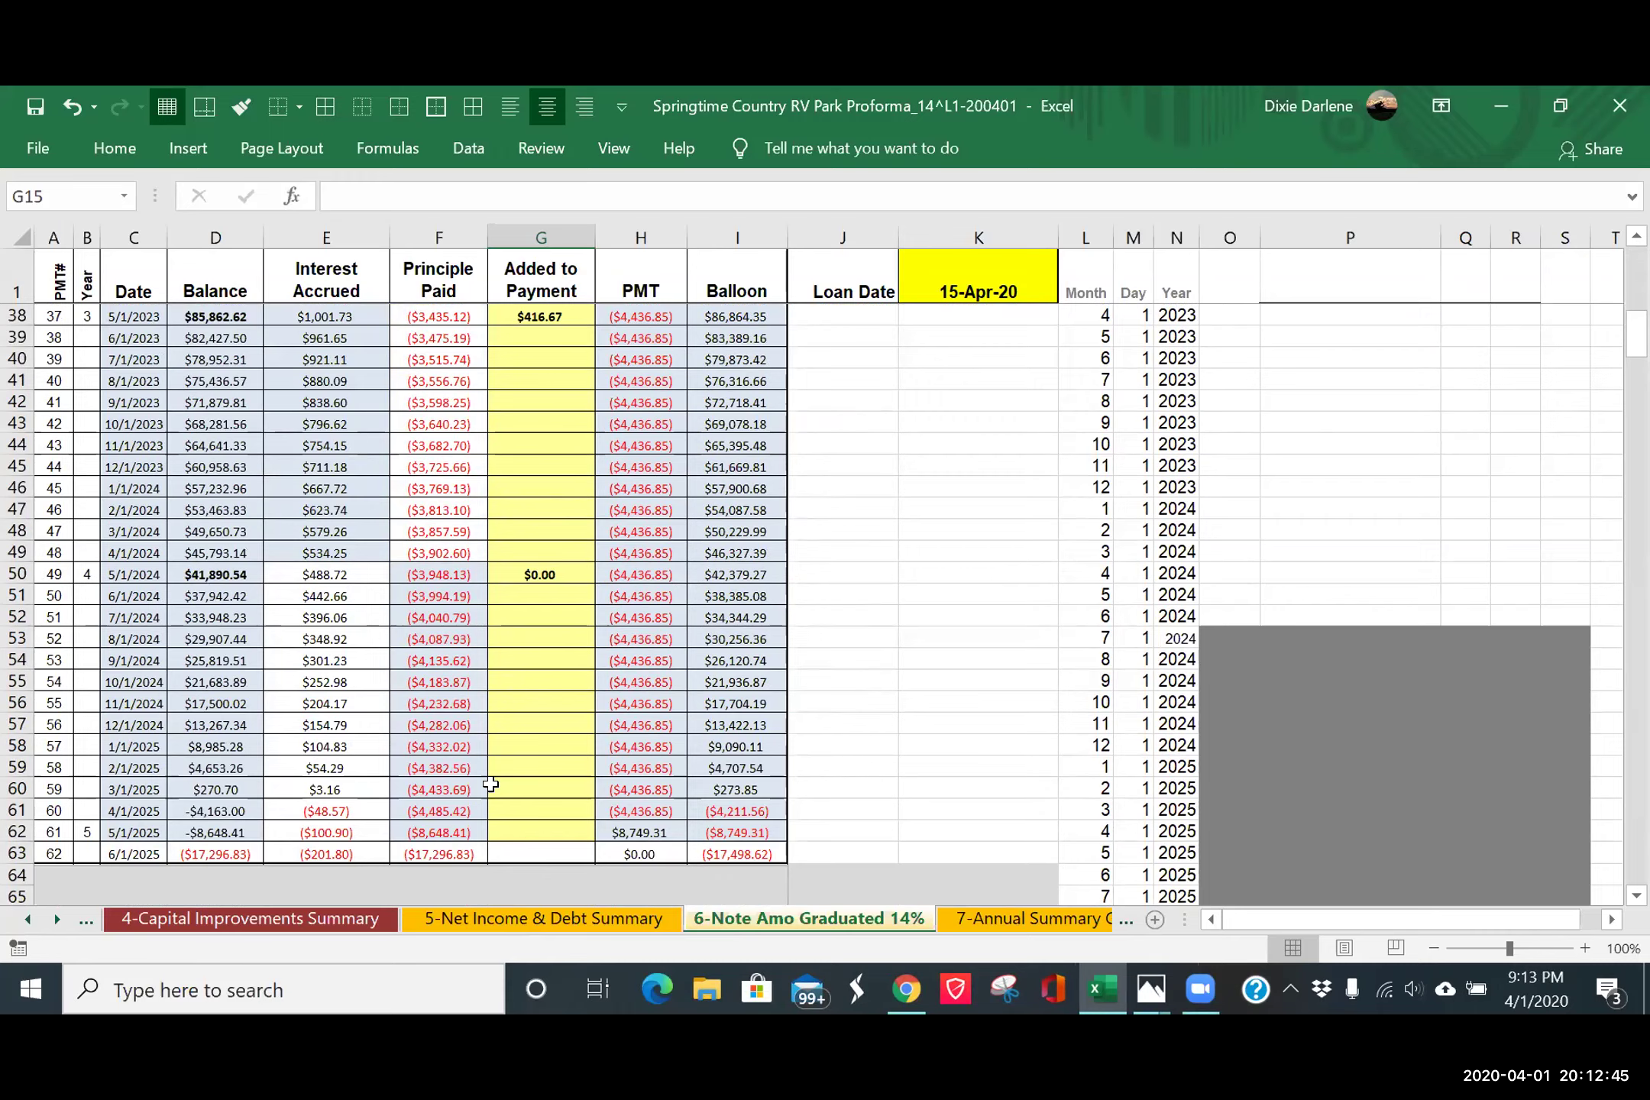
key(ctrl+Home)
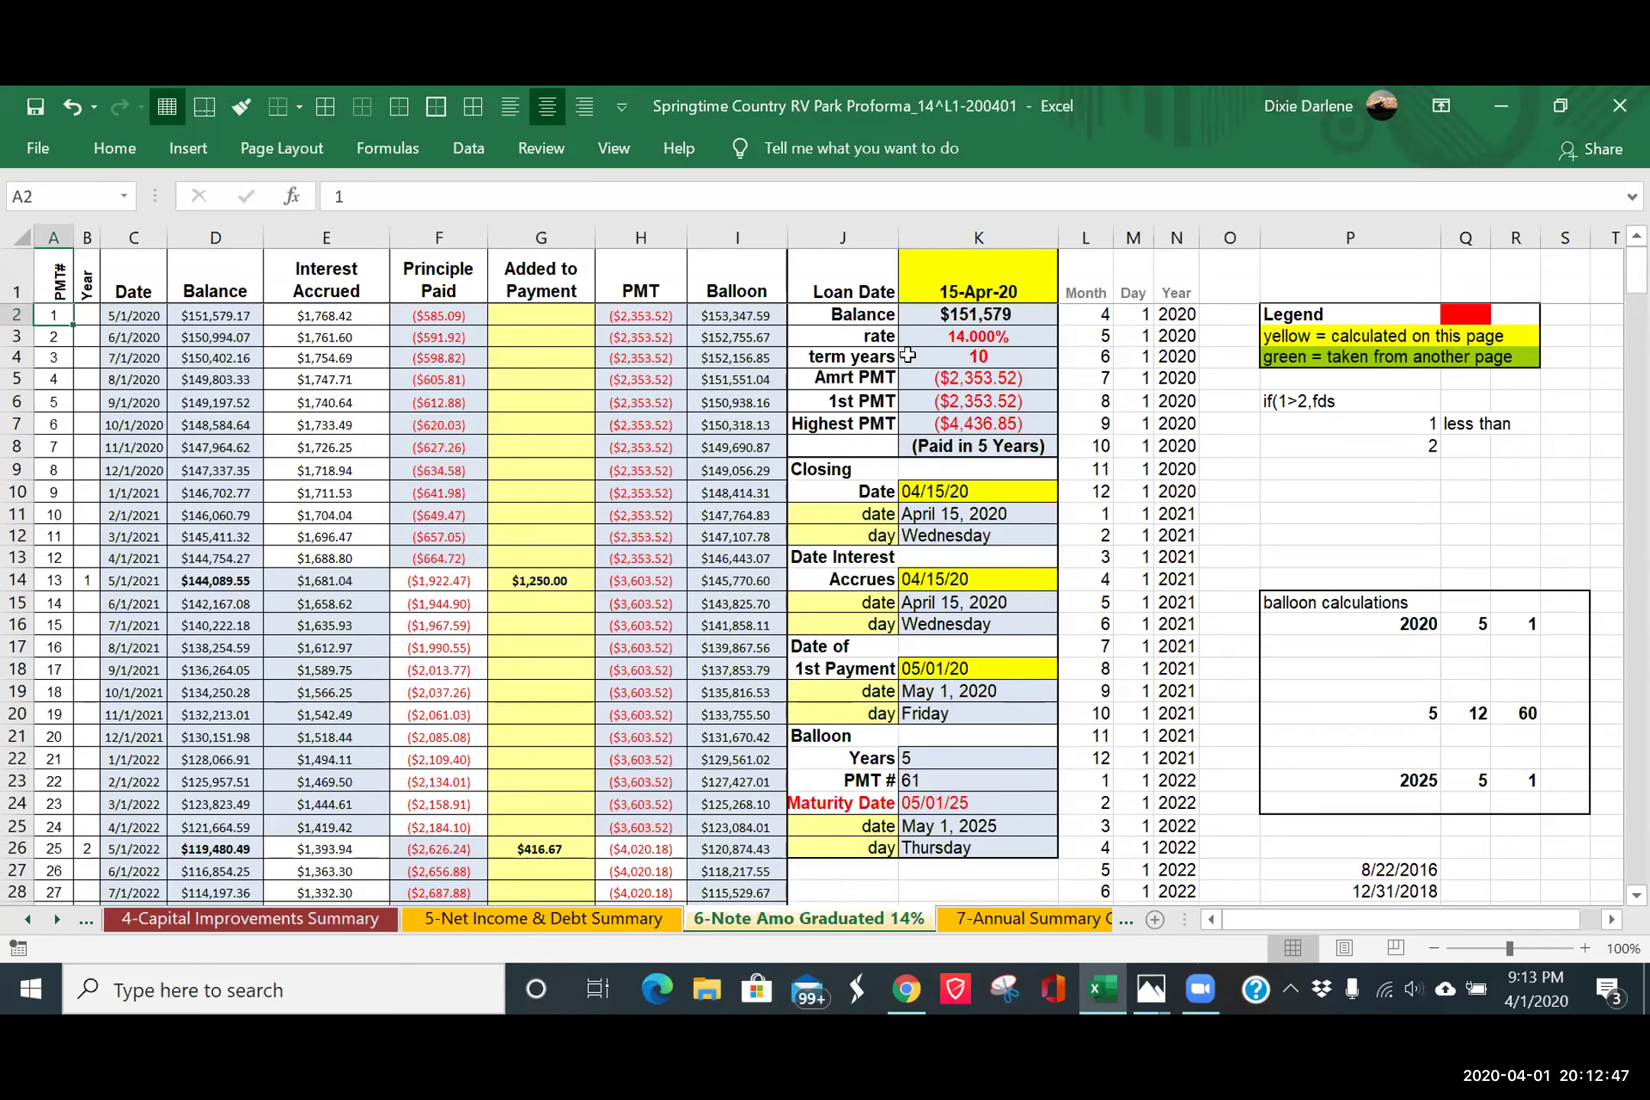
- Set the loan's term years in K4 to 15
click(978, 361)
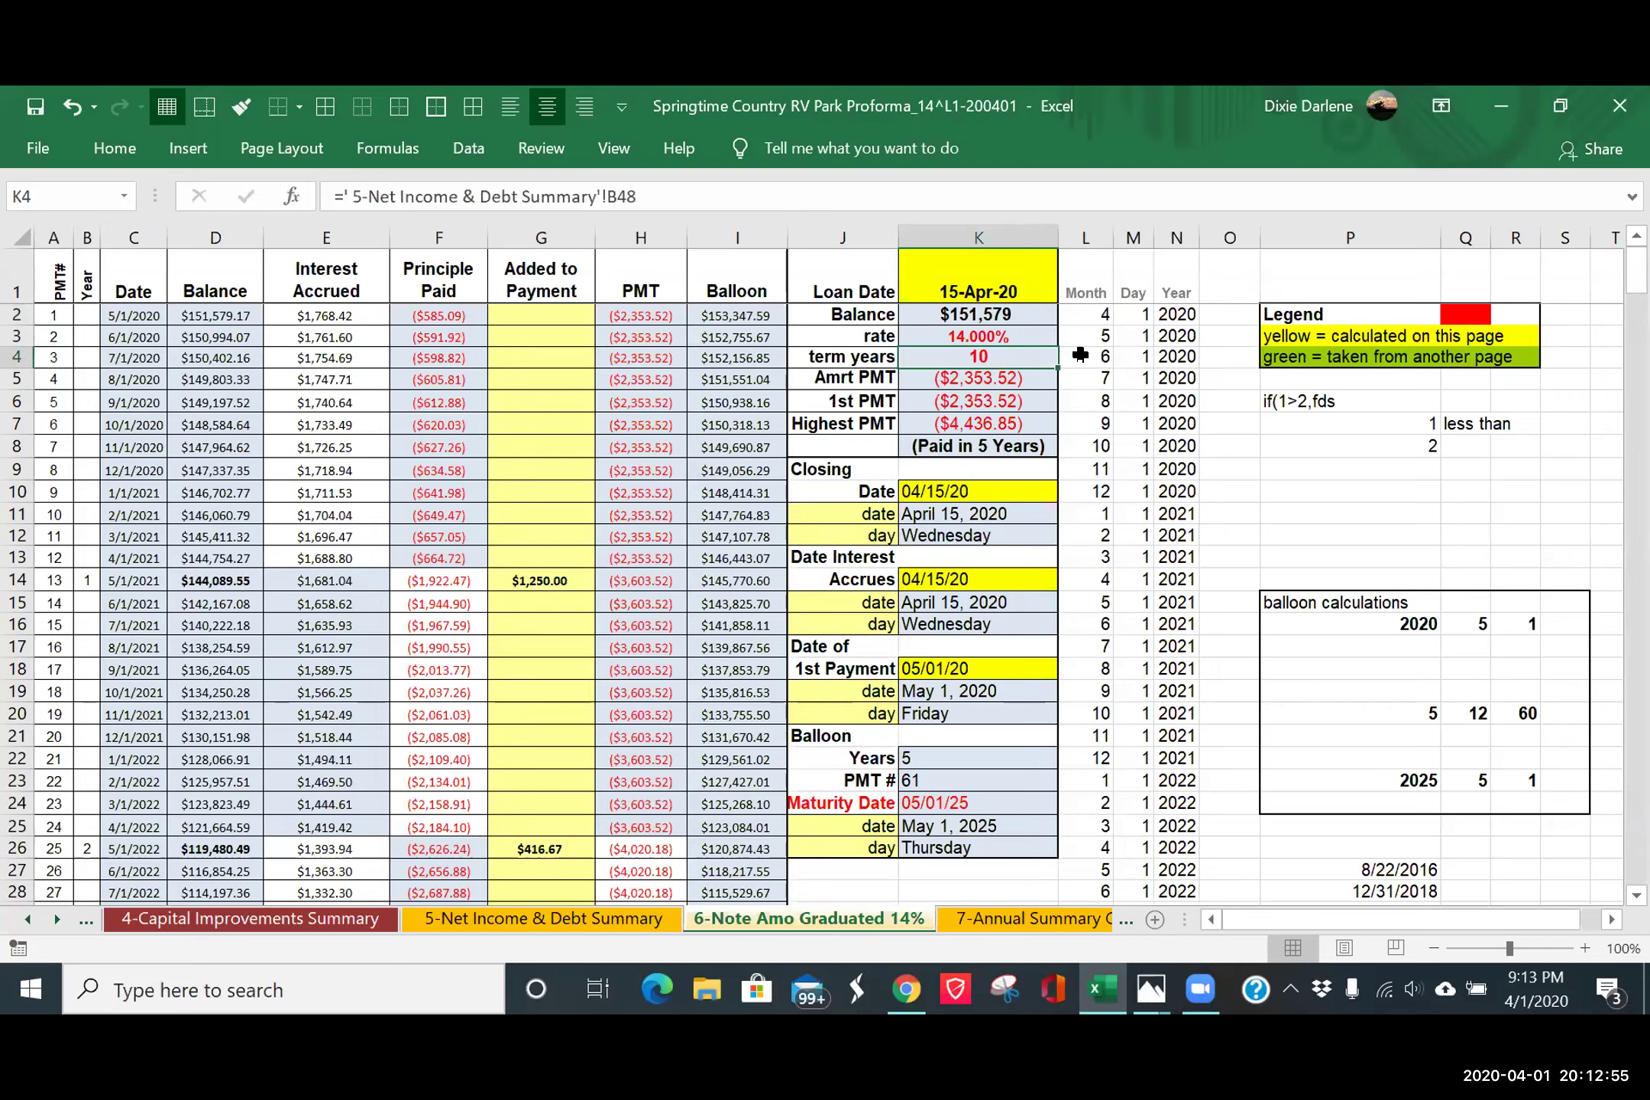
scroll(1080, 355, down, 1)
scroll(1080, 354, up, 1)
text(15)
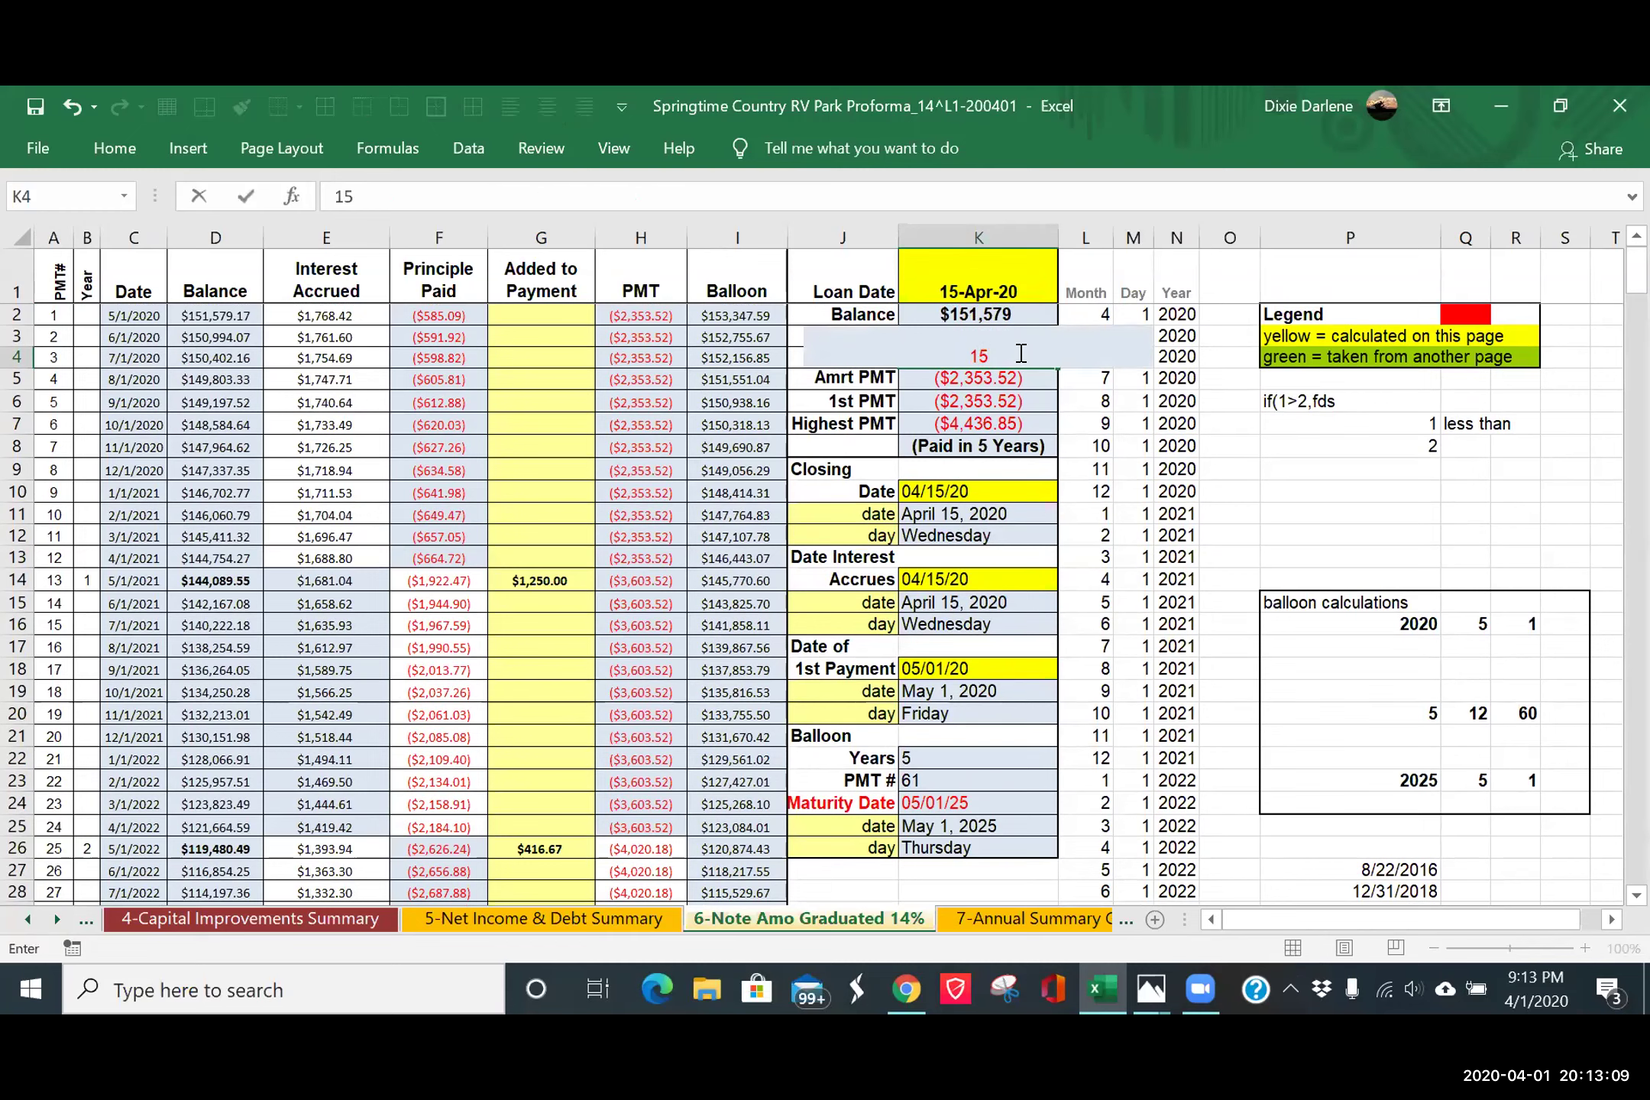
key(Return)
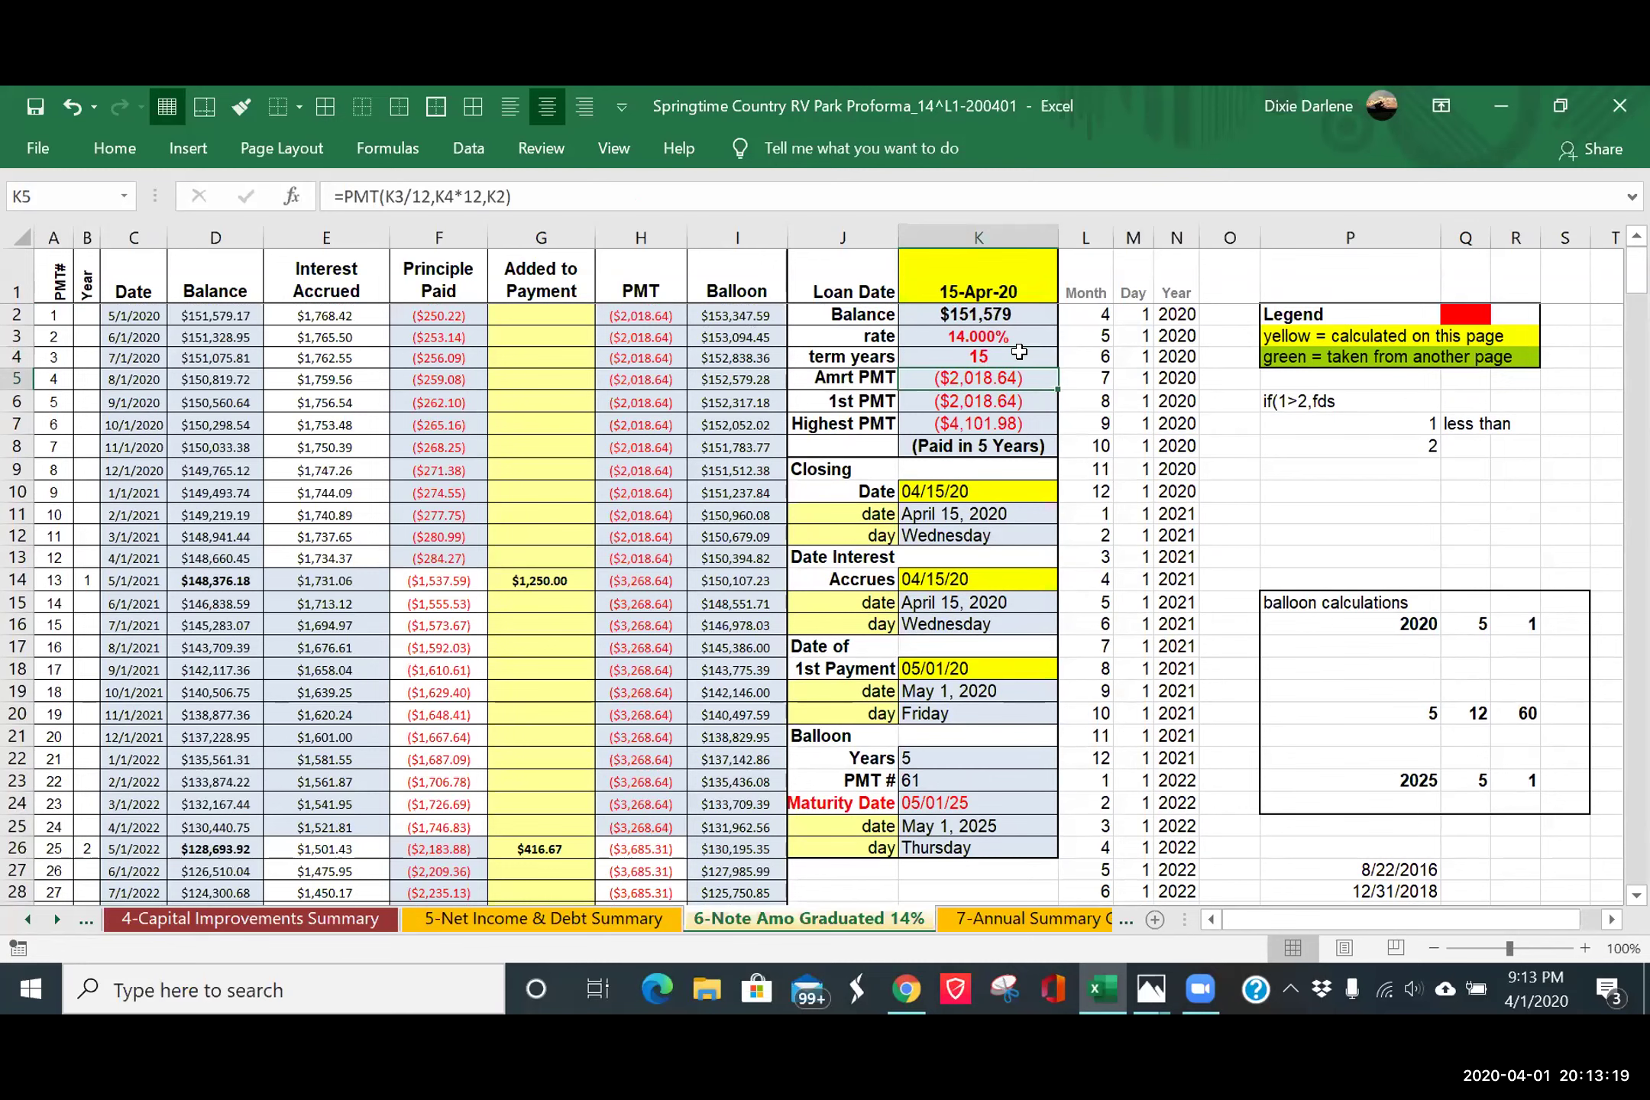
- Set the loan's term years in K4 to 10
click(1019, 351)
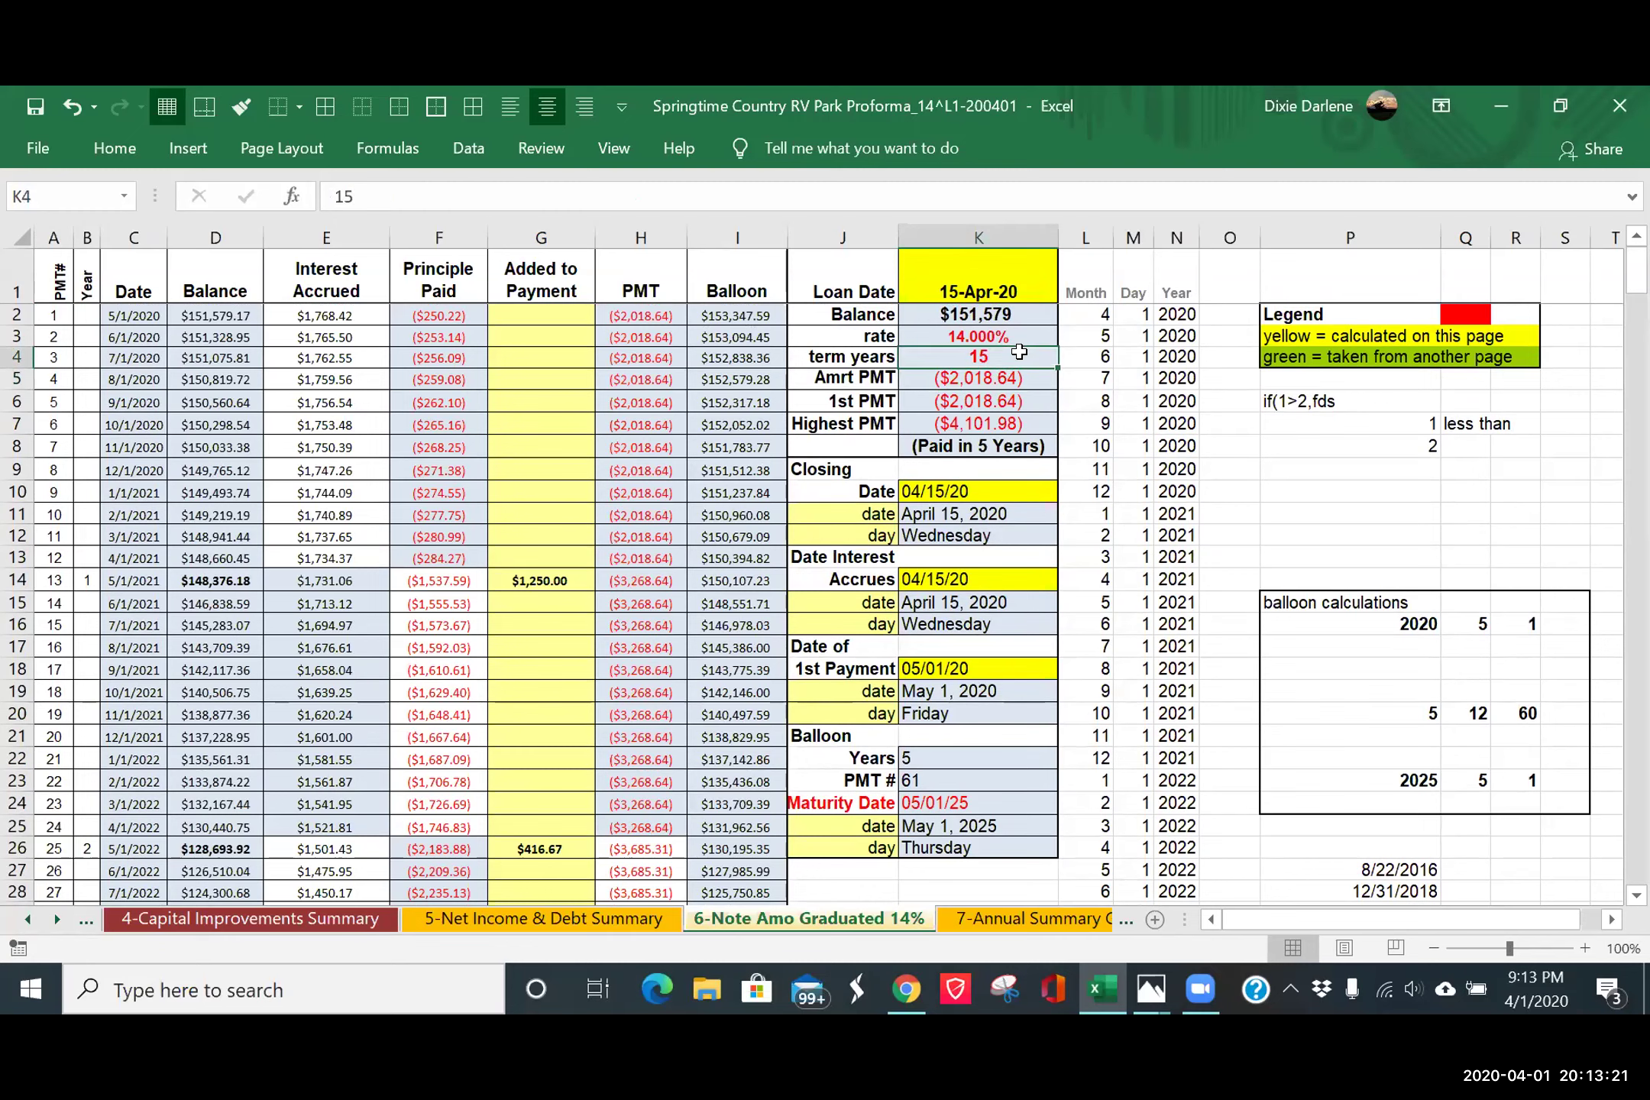
text(10)
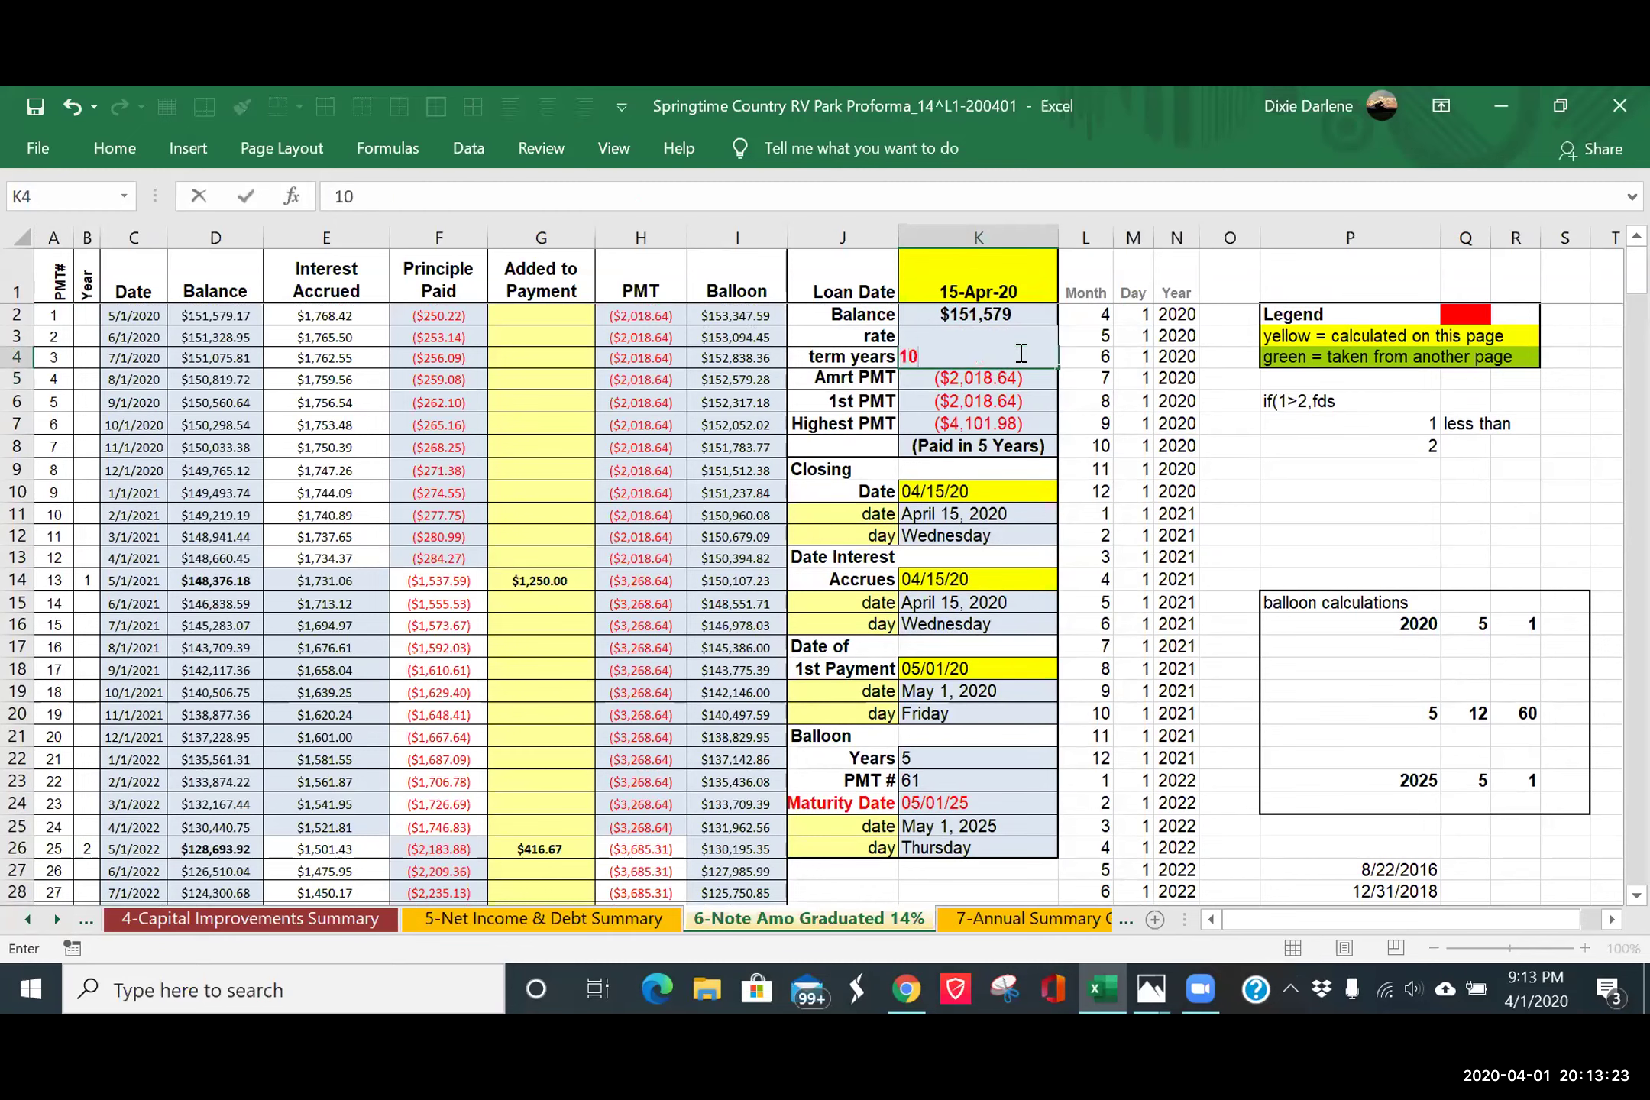
key(Return)
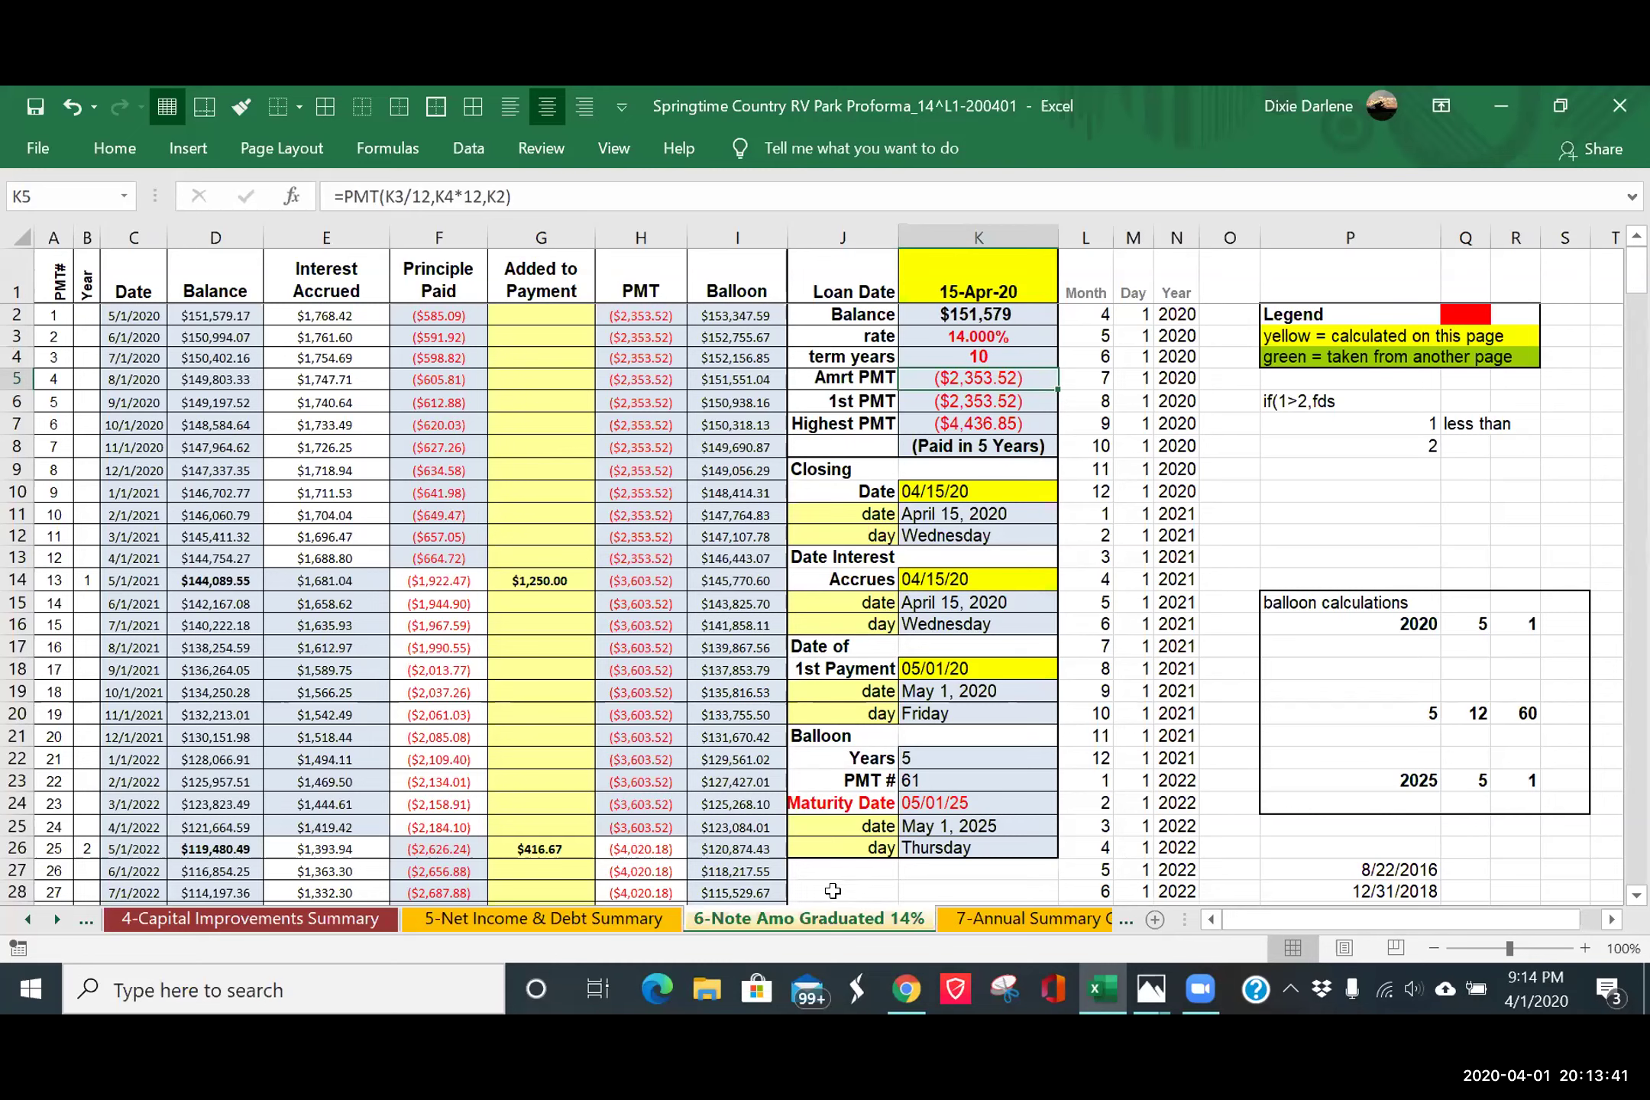
- On 5-Net Income & Debt Summary, set the 2021 Annual Payment Addition in F45 to 14000
click(560, 924)
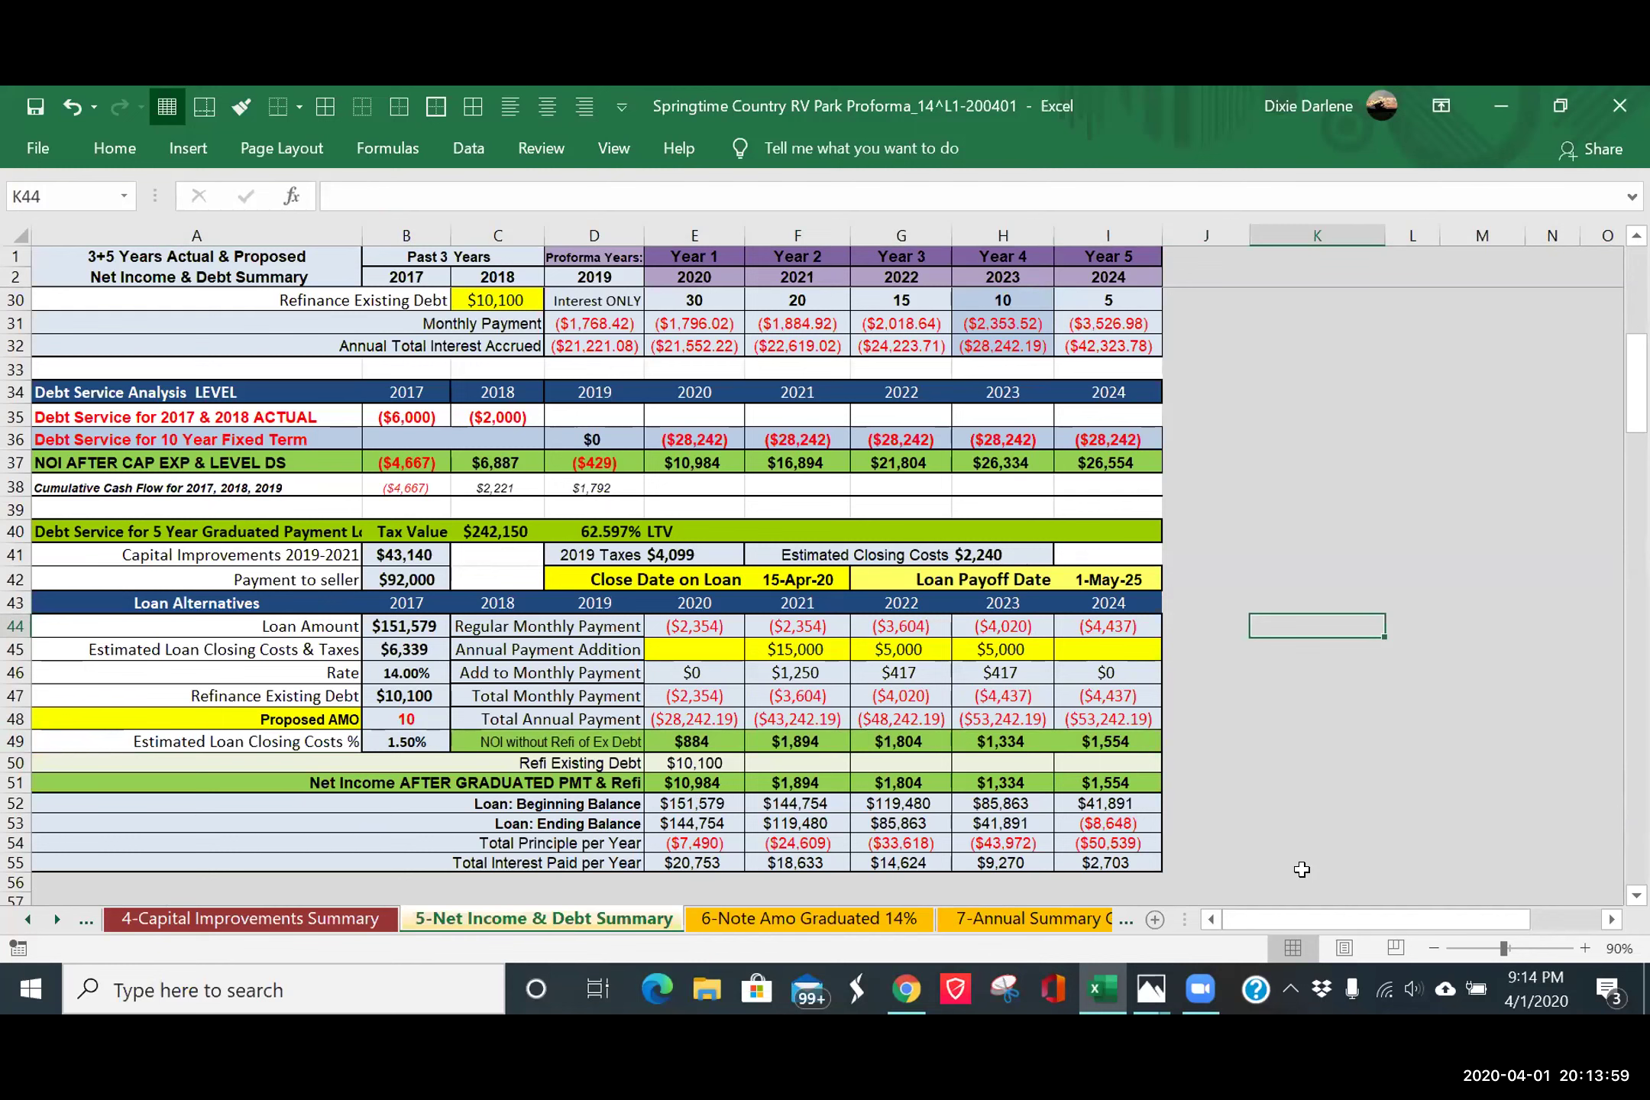
click(838, 646)
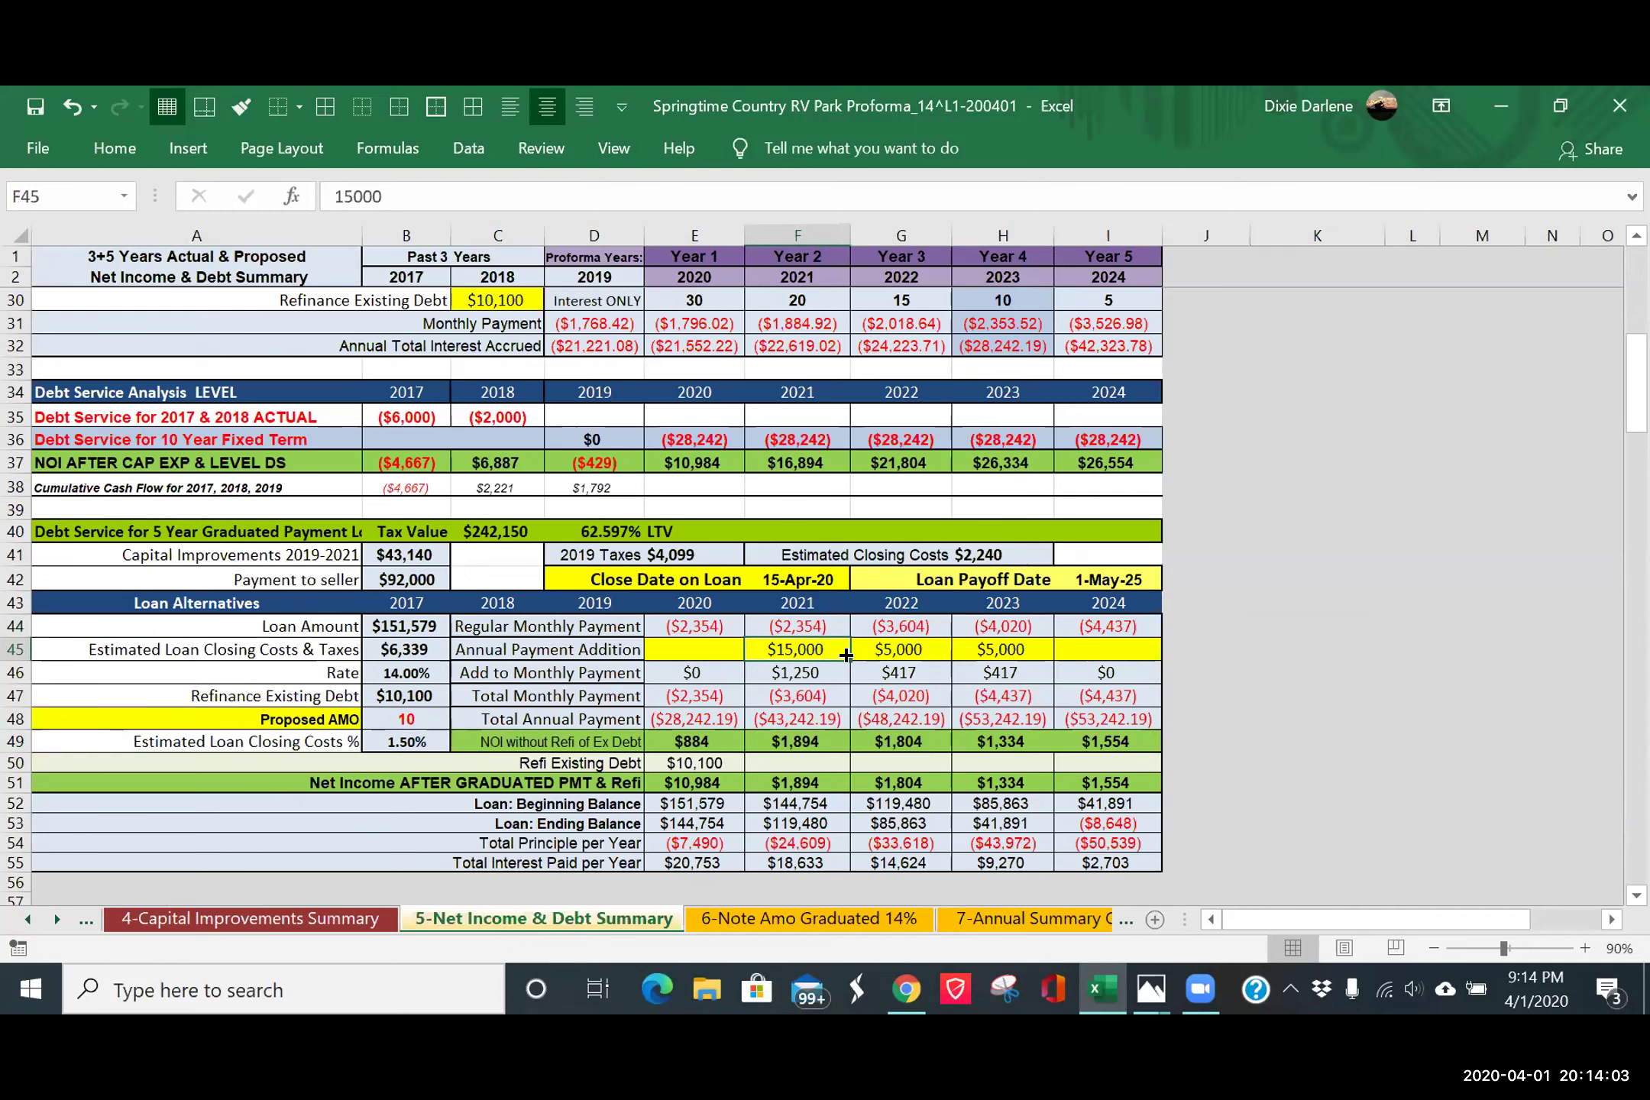
text(4)
text(1)
key(BackSpace)
key(BackSpace)
text(1)
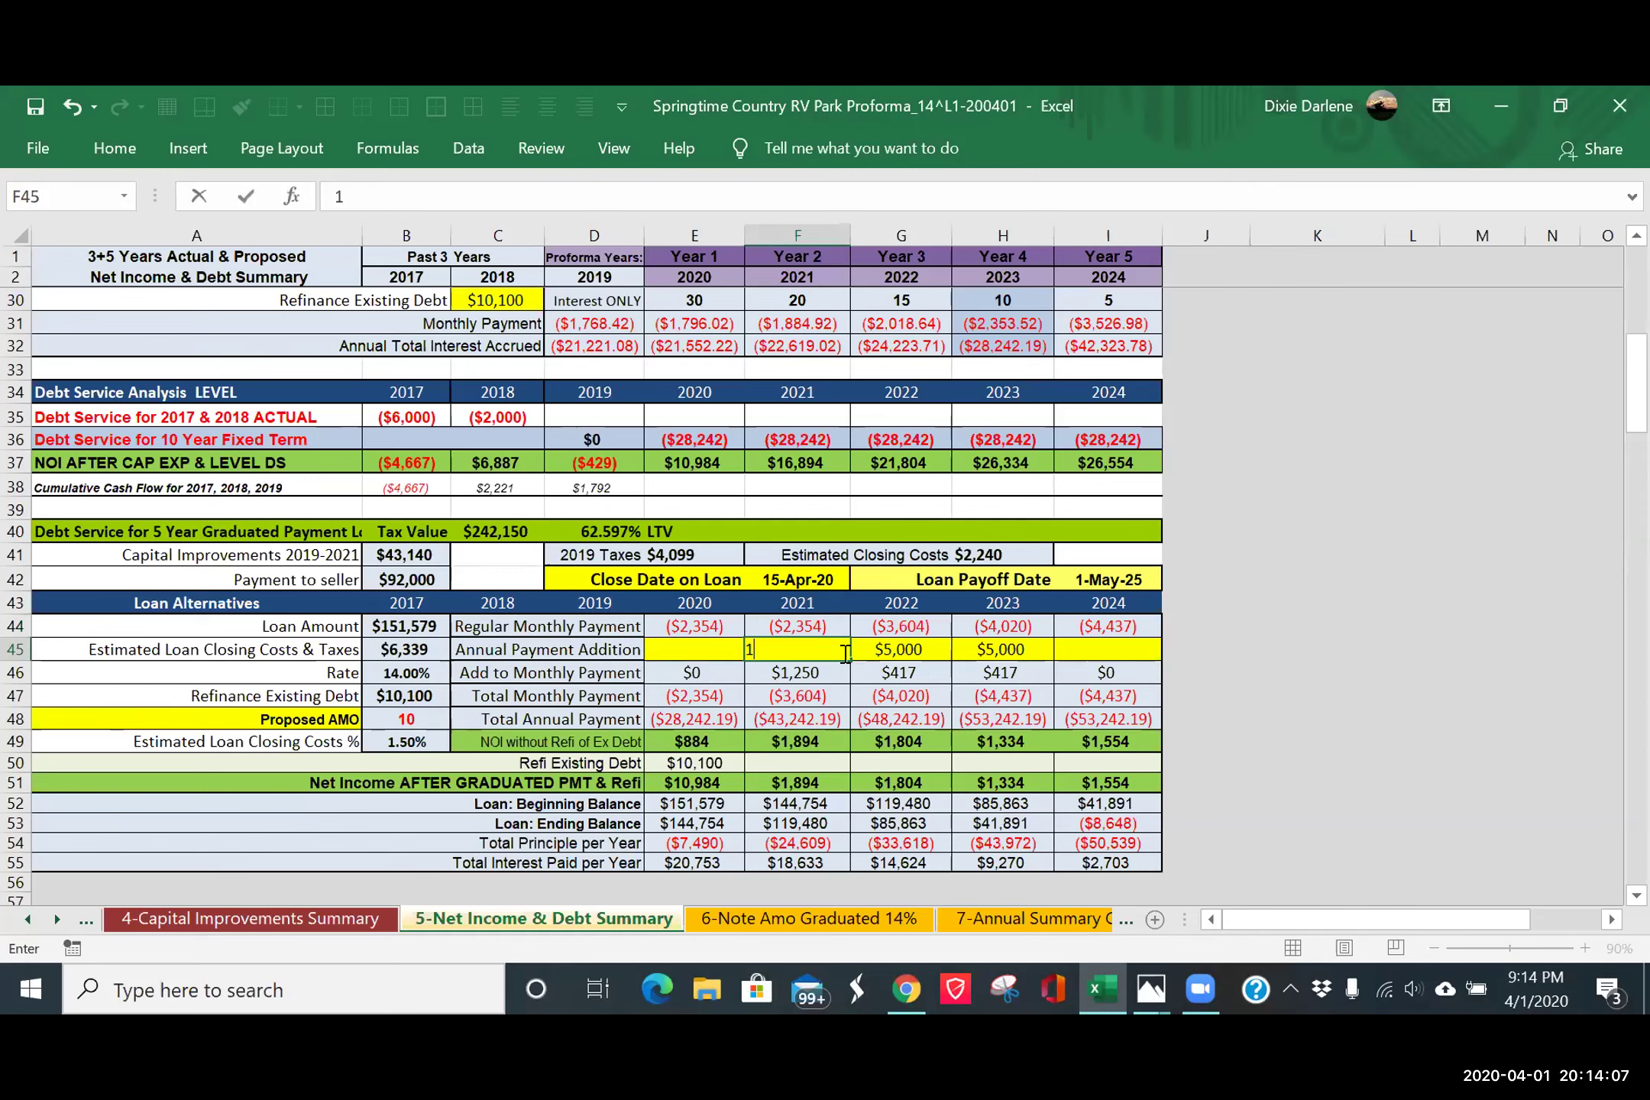
text(4000)
key(Return)
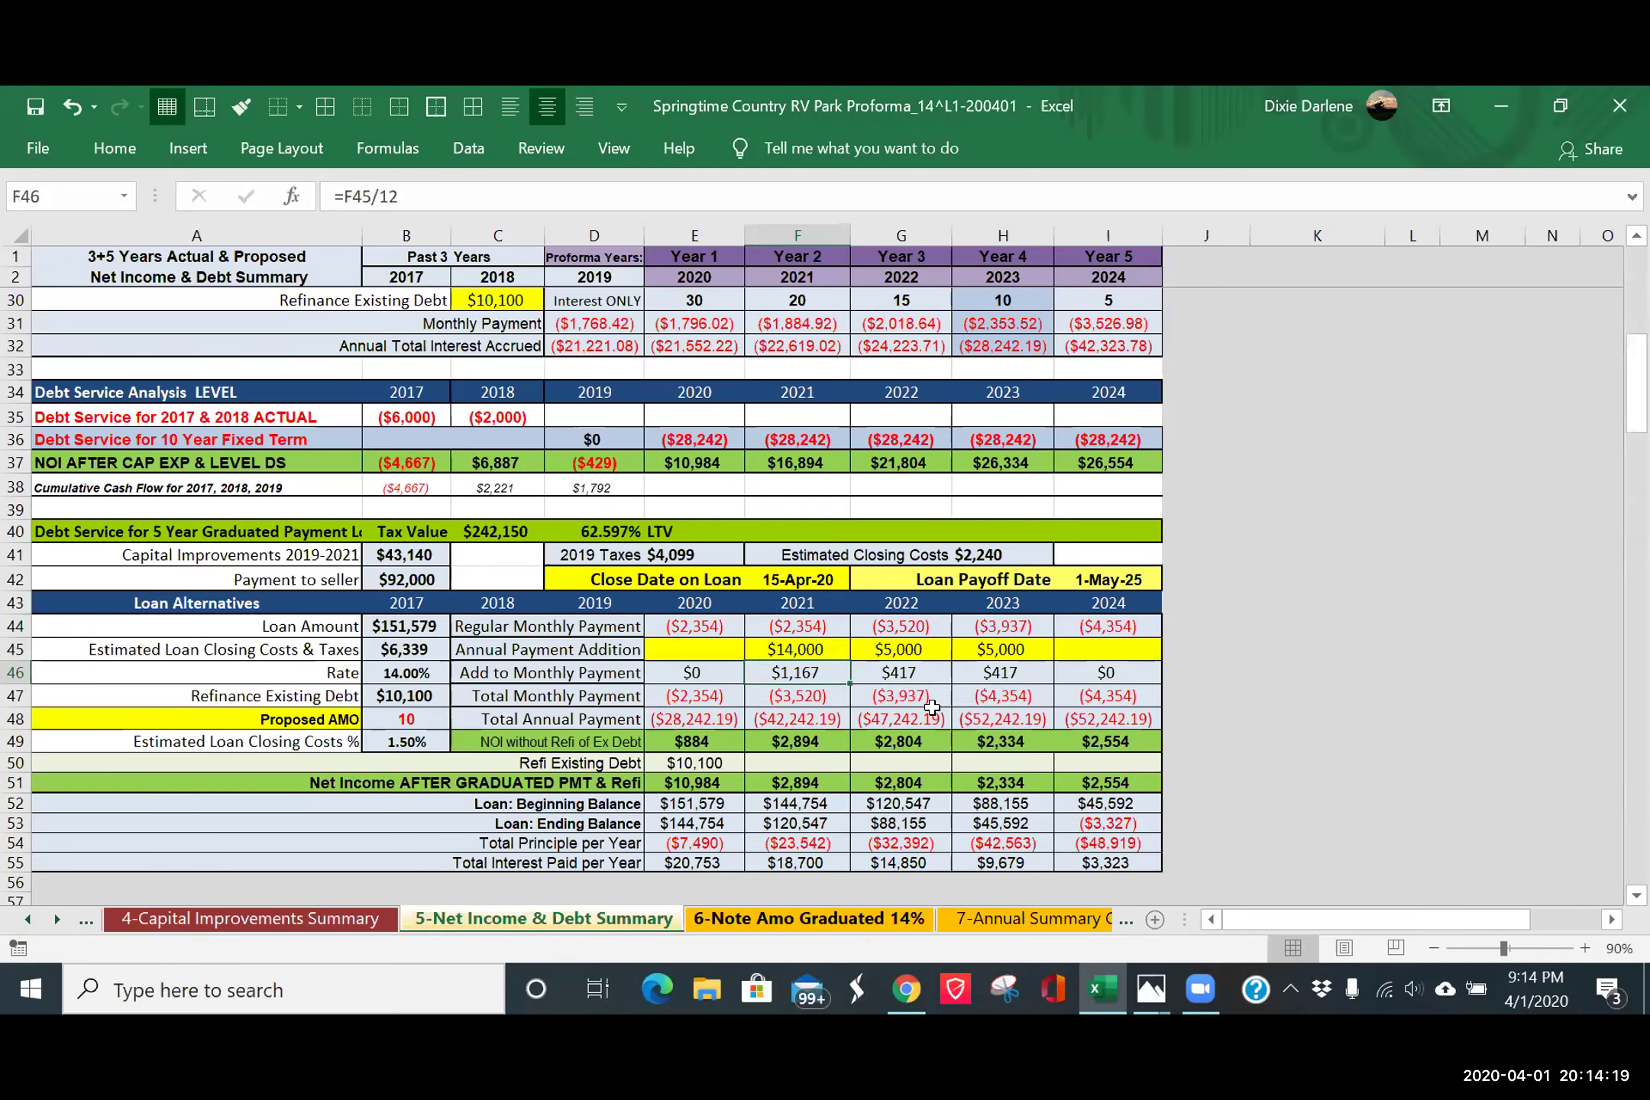
- Examine the amortization schedule's final payments on 6-Note Amo Graduated 14% and the first payment addition's formula in G14
key(ctrl+Page_Down)
scroll(912, 720, down, 17)
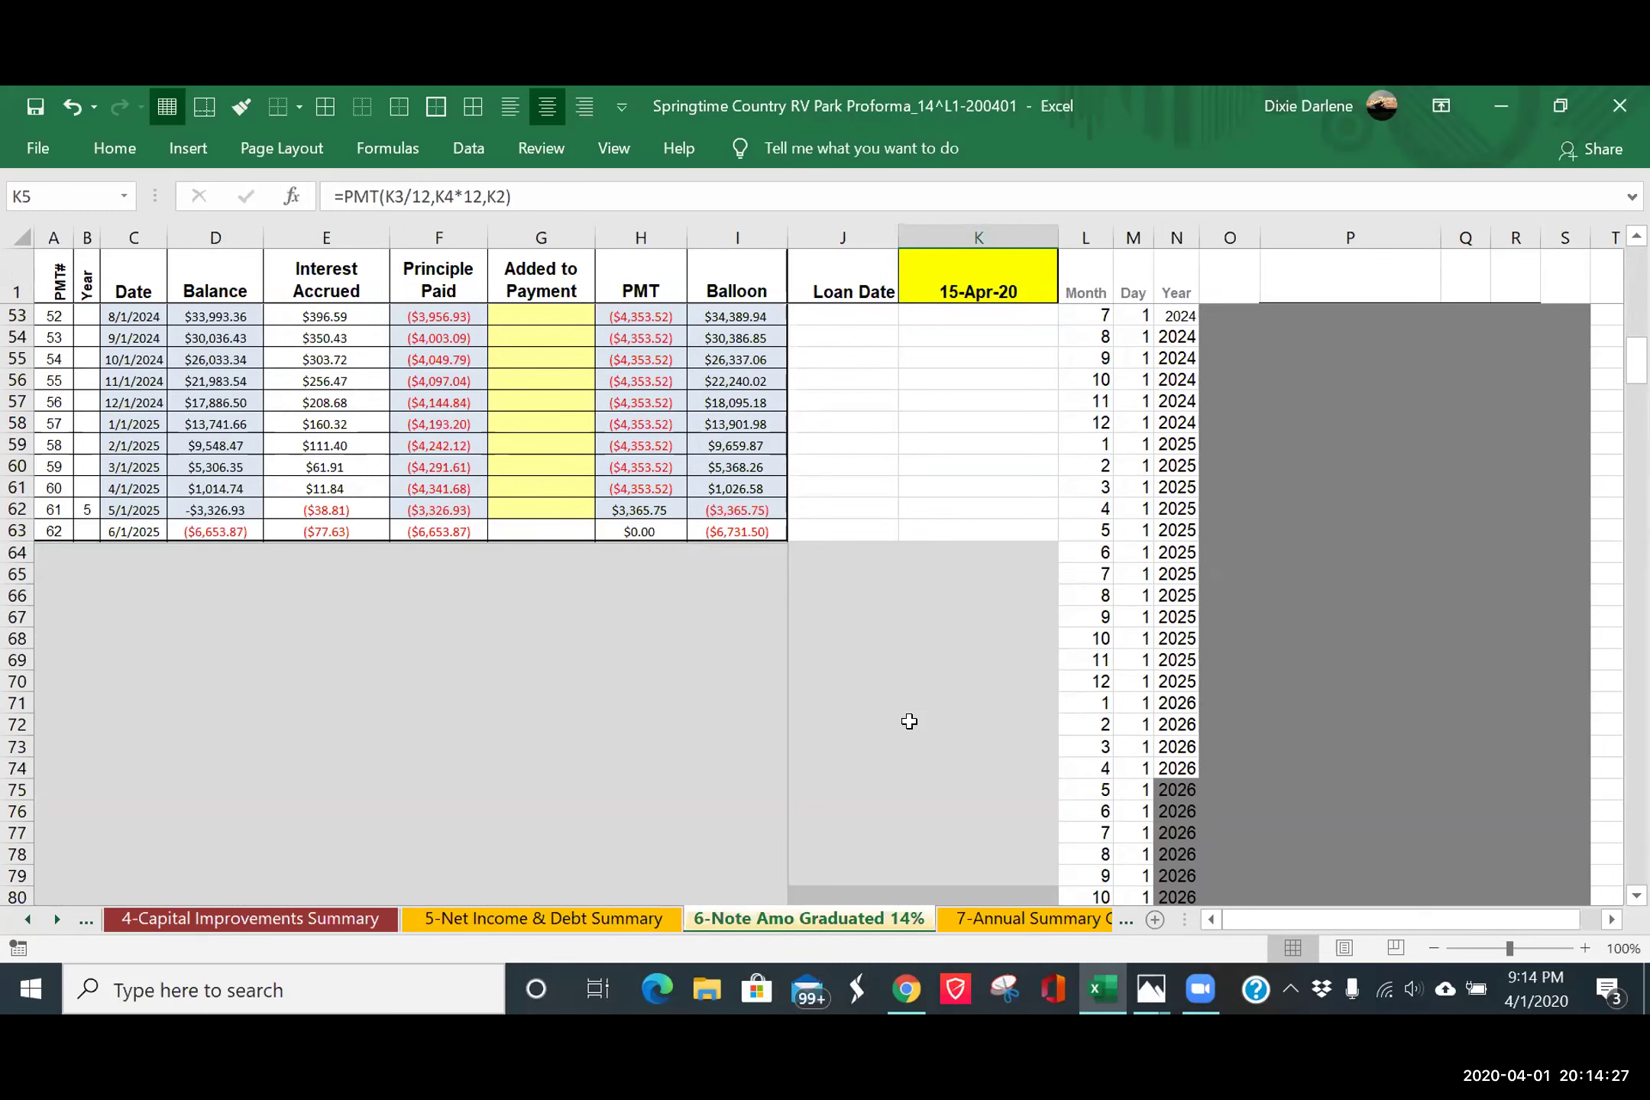
scroll(909, 721, up, 3)
scroll(909, 721, up, 2)
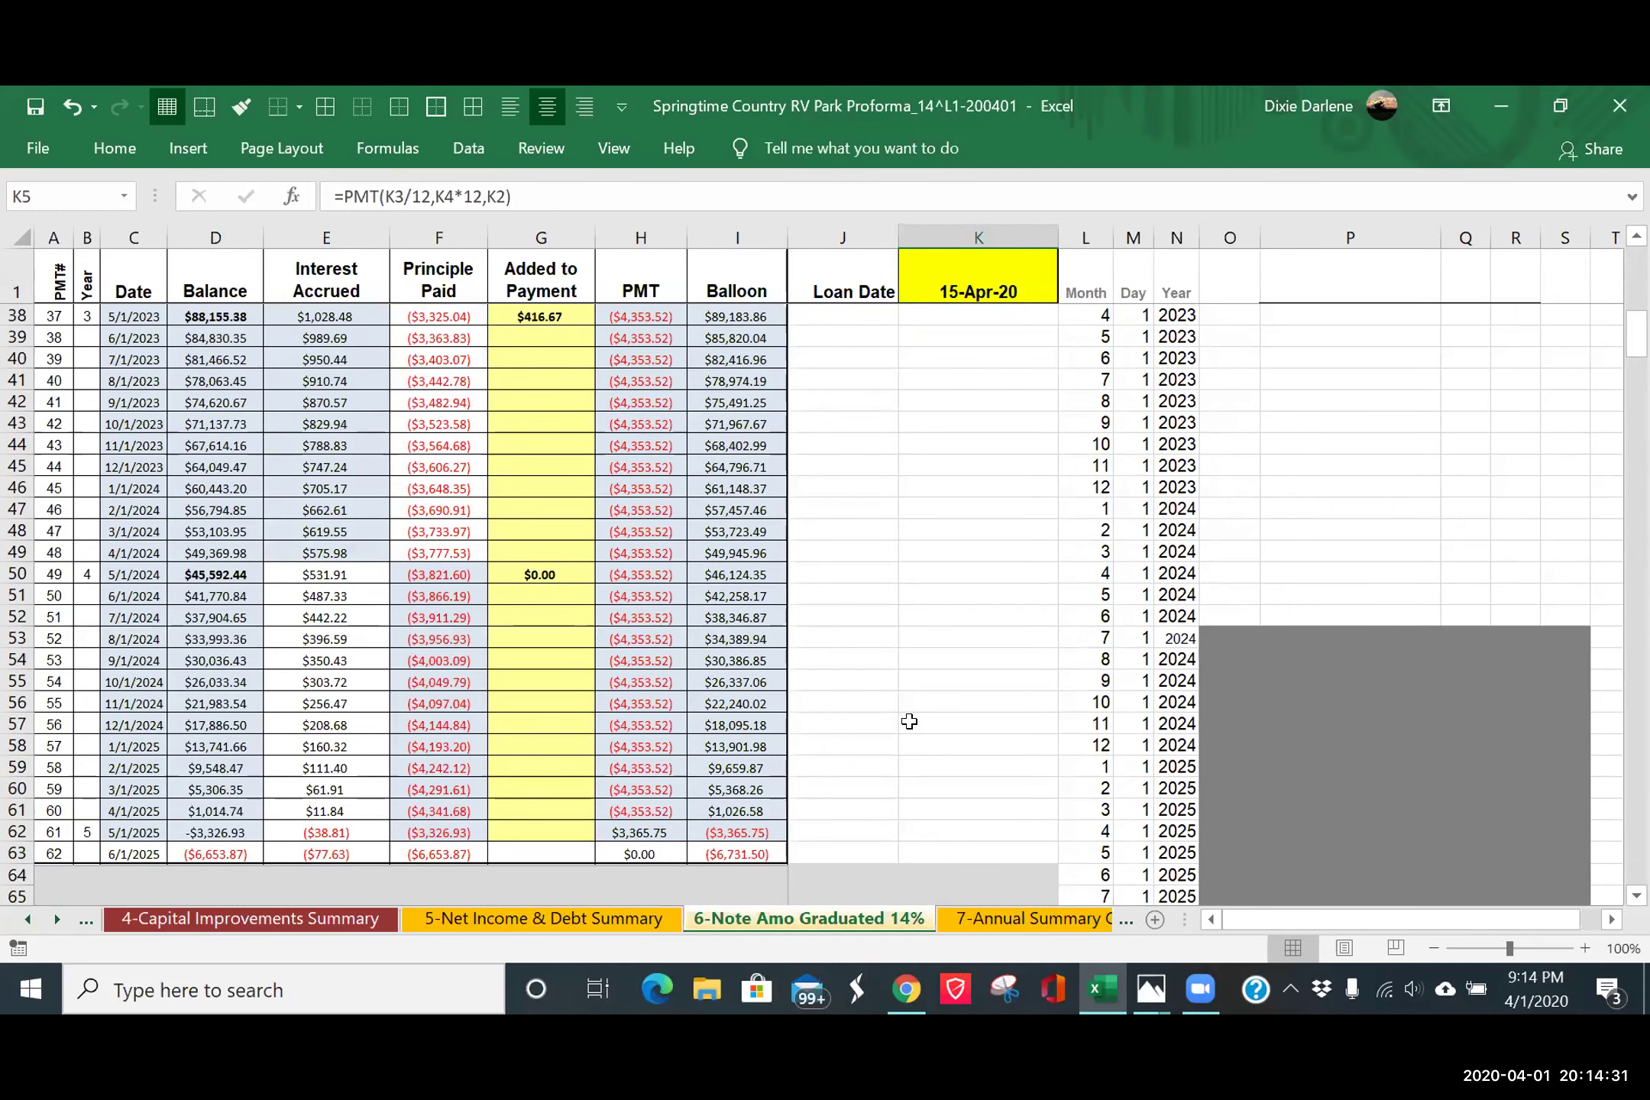
scroll(909, 721, up, 11)
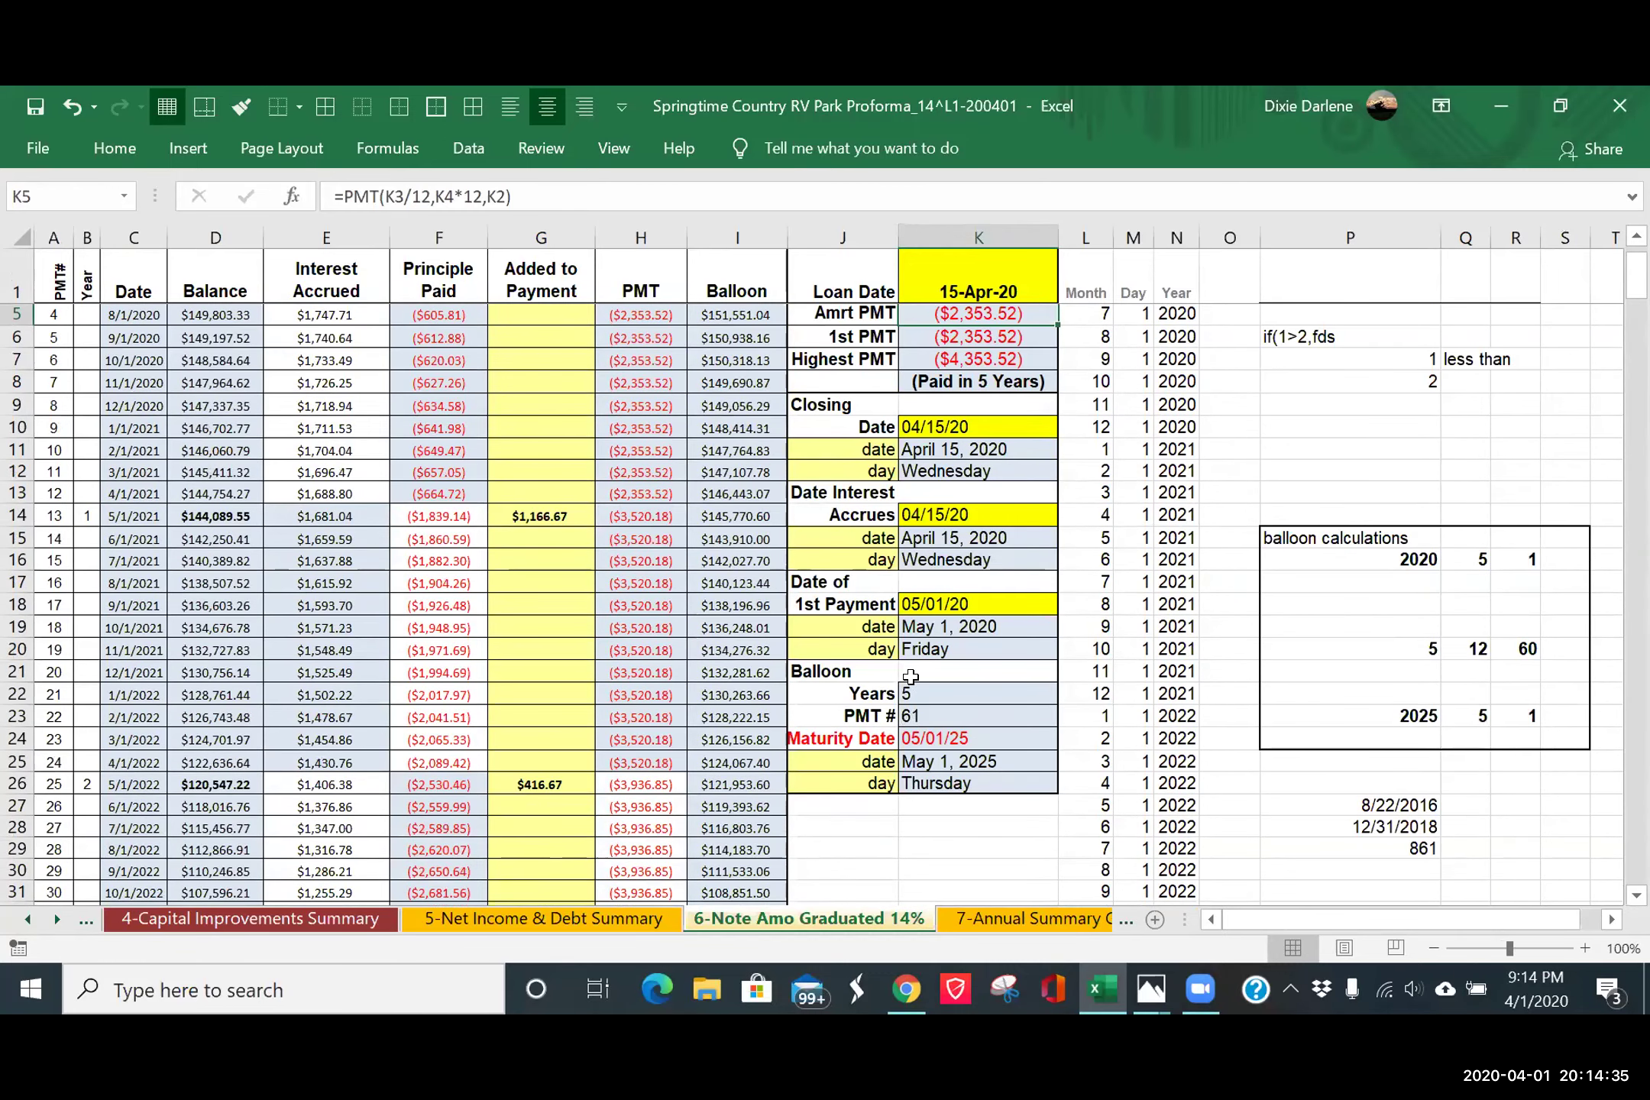
click(561, 517)
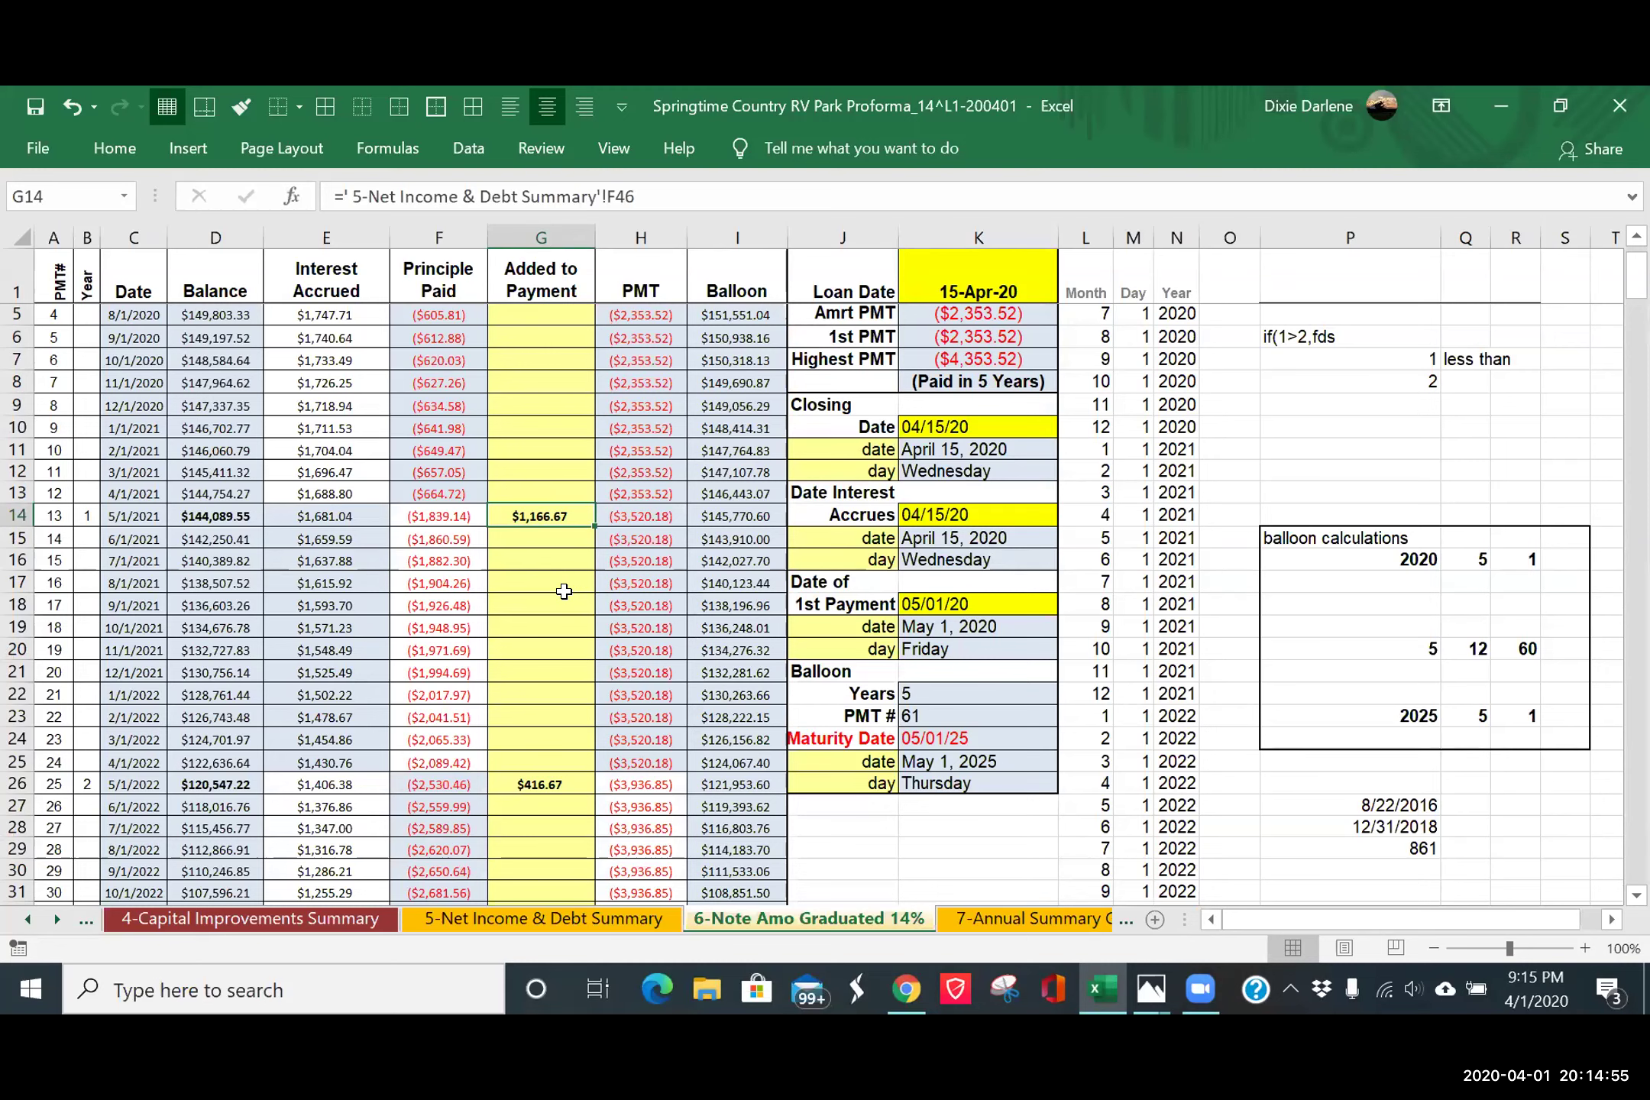
- Review the amortization schedule down to its final payments, and the graduated loan's yearly figures on 5-Net Income & Debt Summary
scroll(564, 591, down, 1)
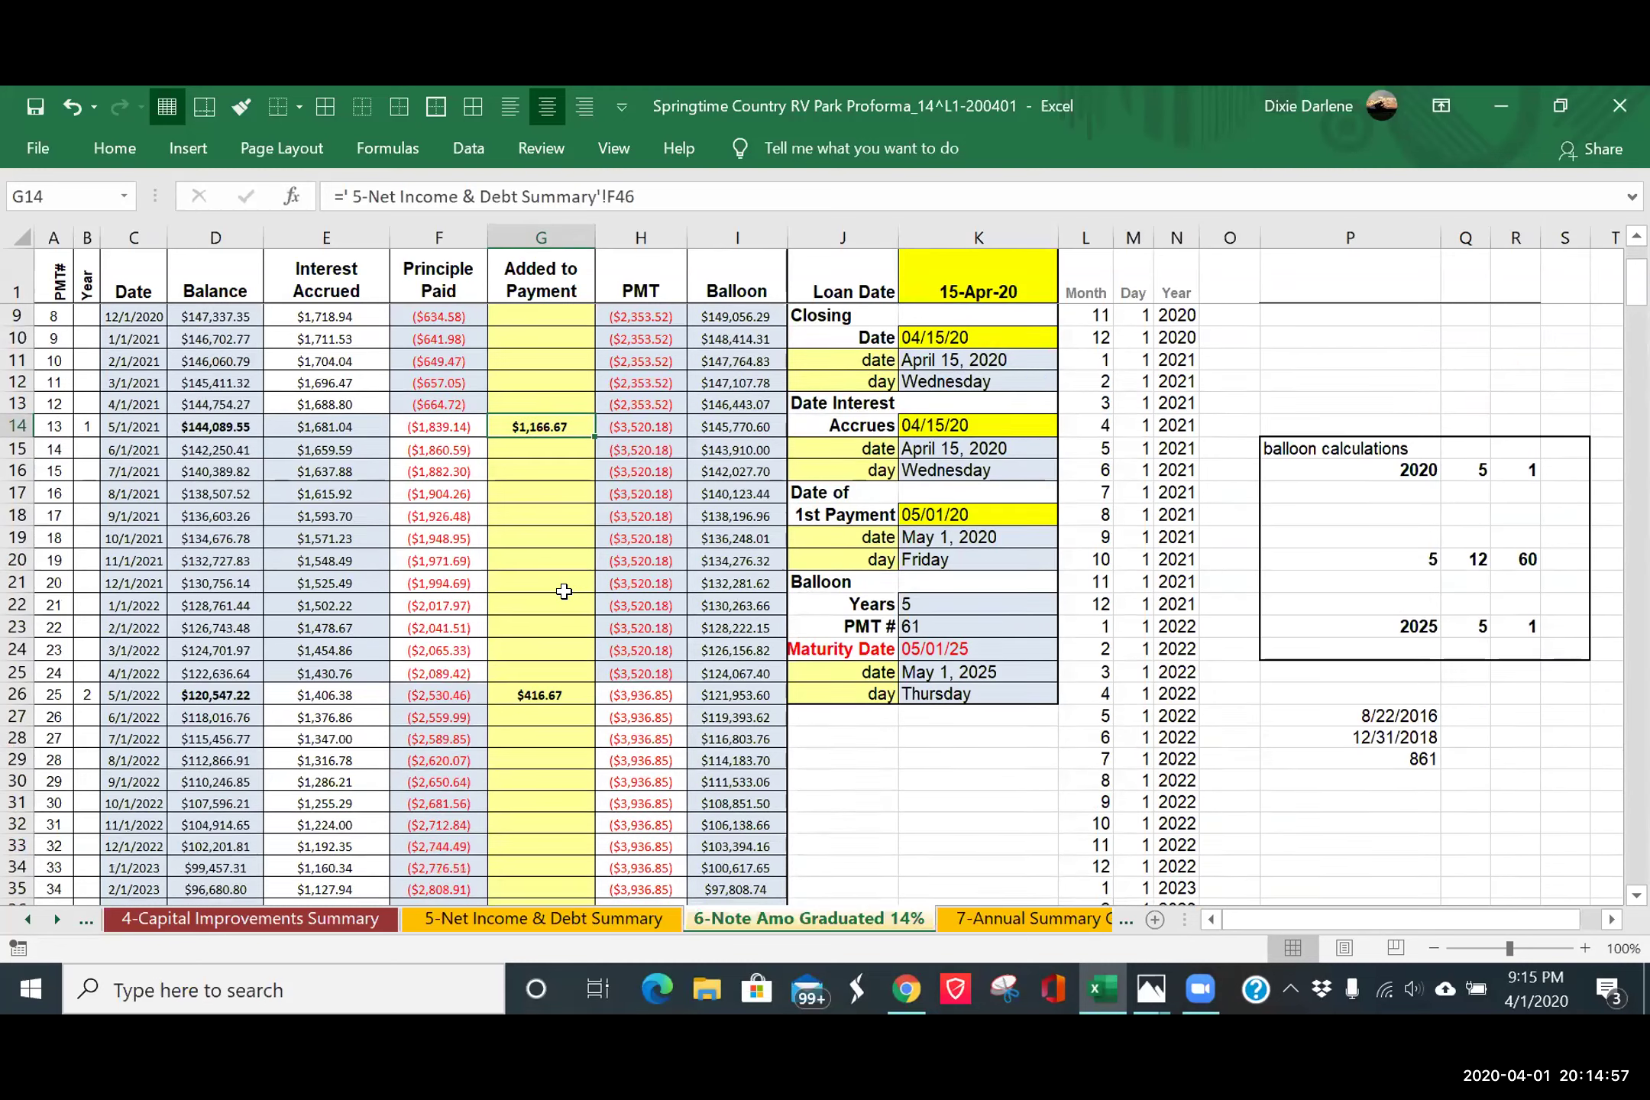
scroll(563, 591, down, 13)
scroll(552, 750, up, 2)
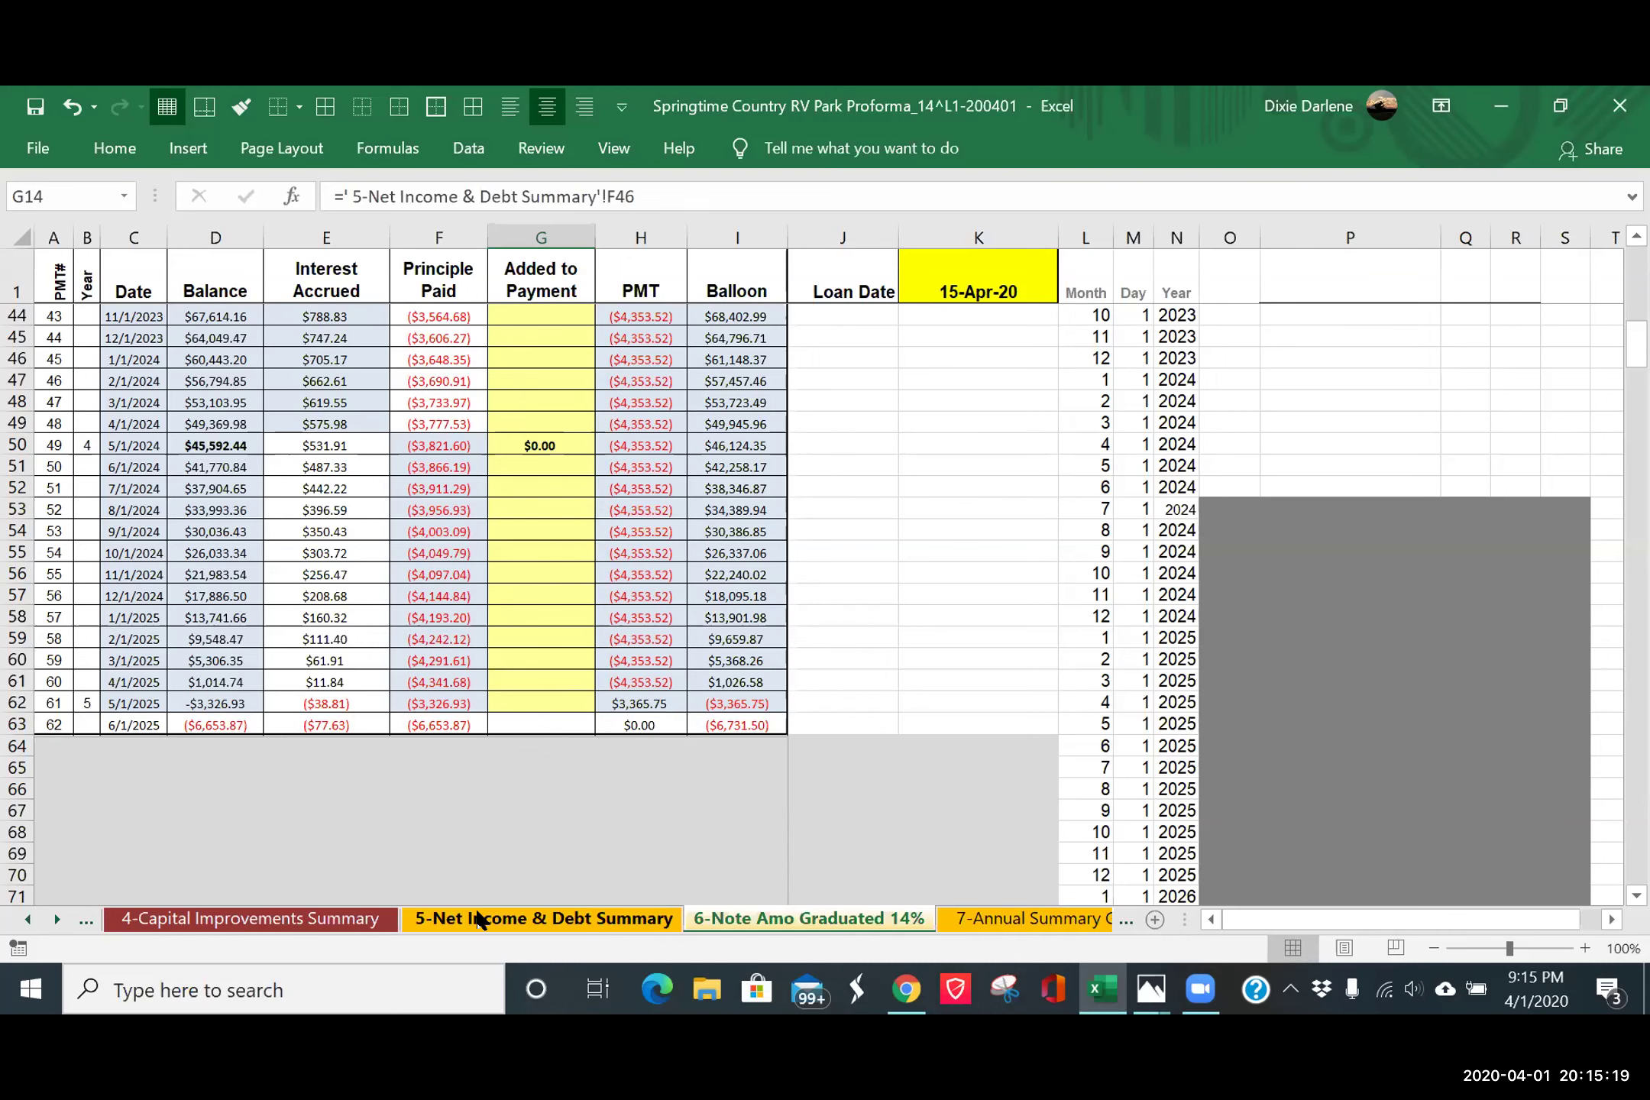
click(483, 919)
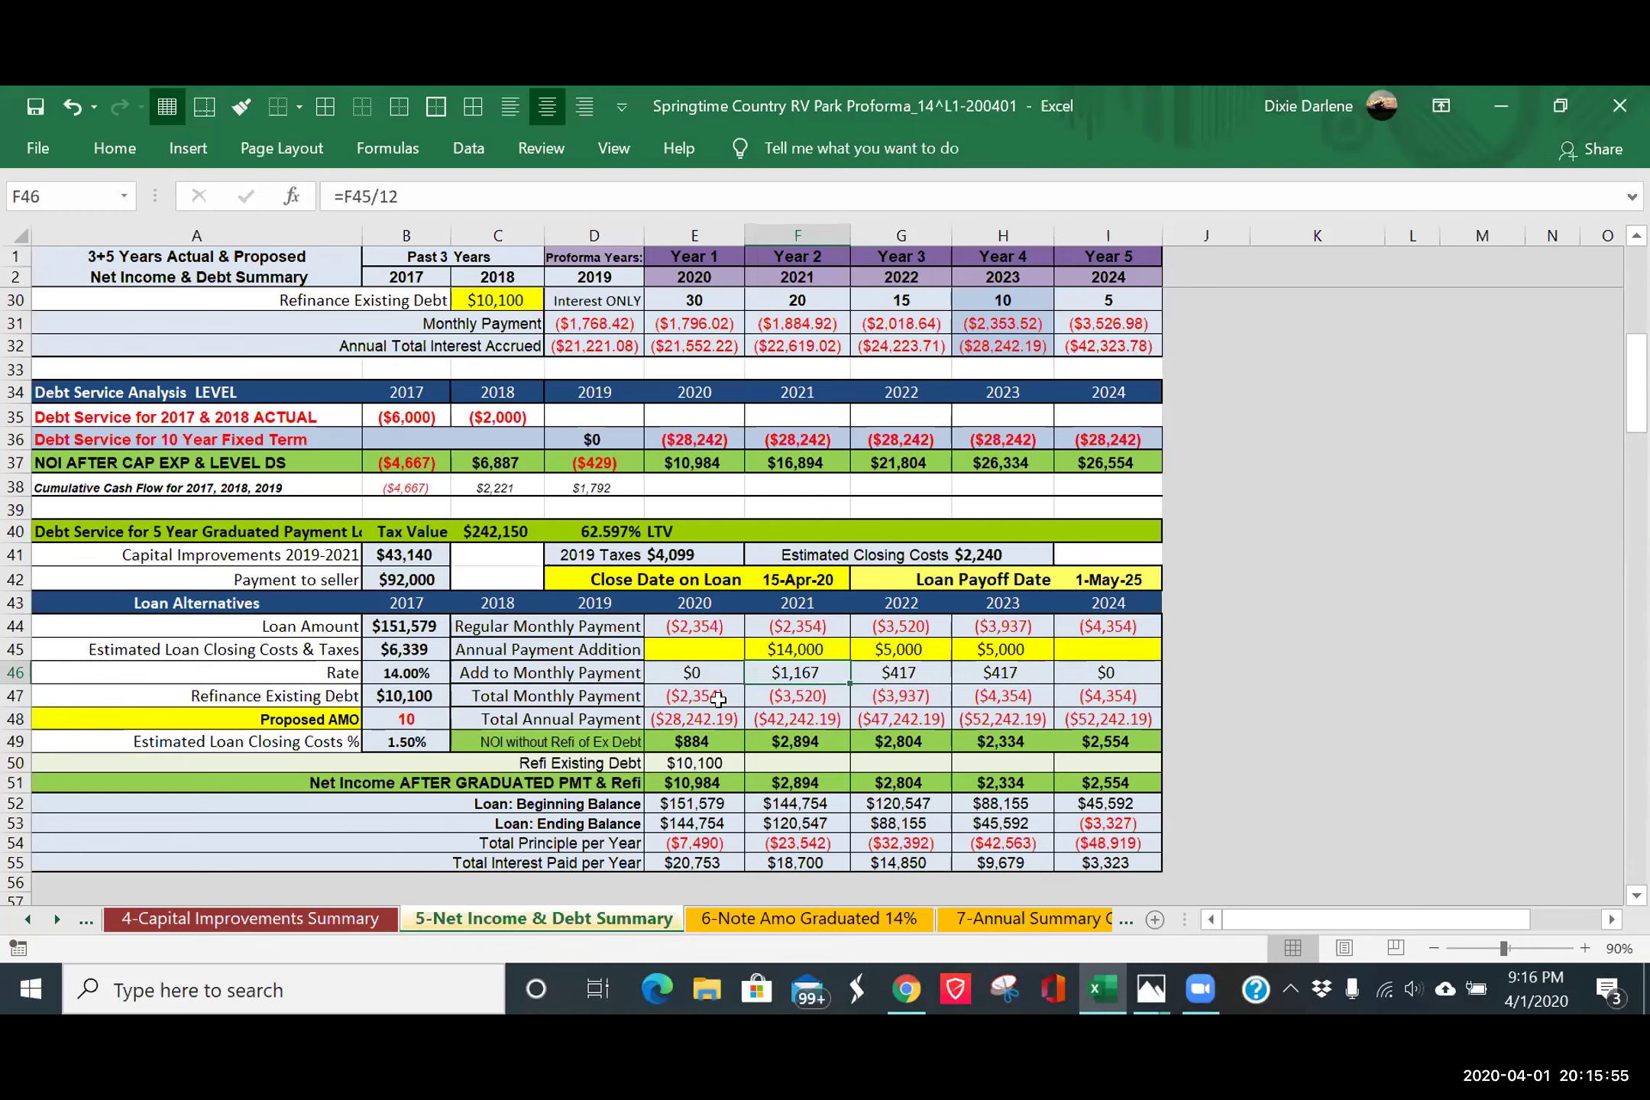
- On 6-Note Amo Graduated 14%, review the payment schedule and inspect the final row's payment in H63 and principal formula in F63
click(787, 920)
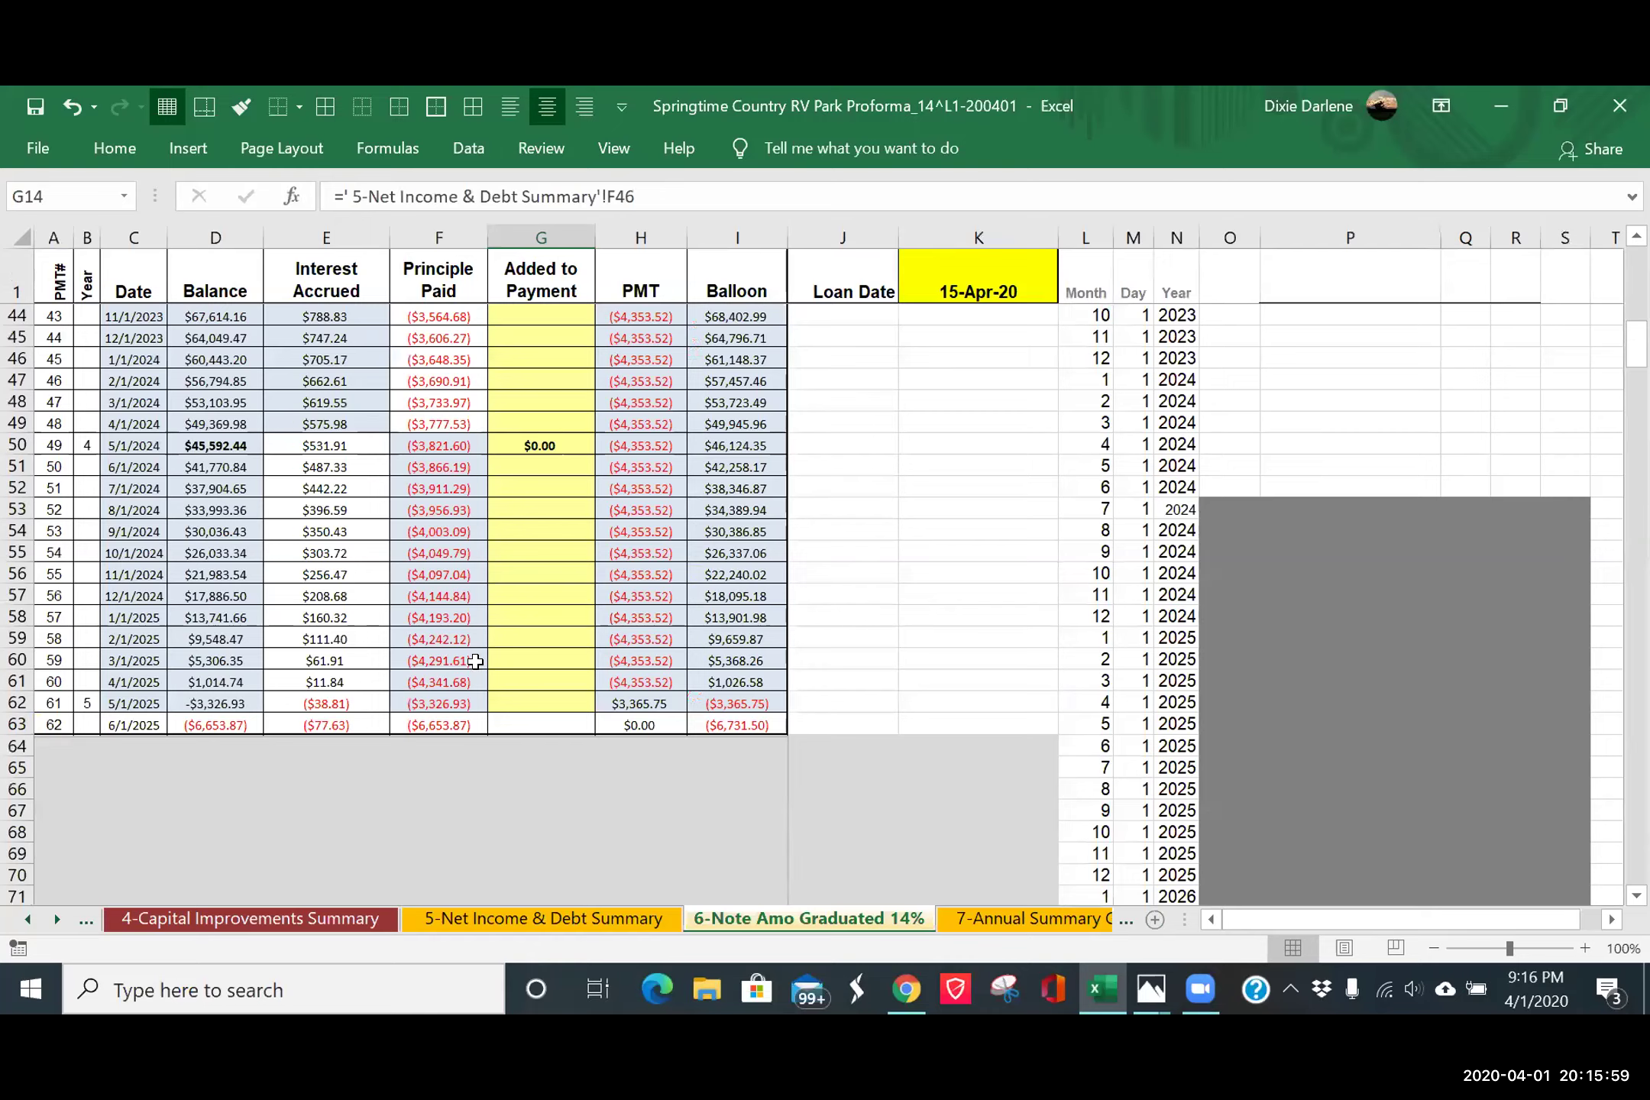
scroll(473, 663, up, 7)
scroll(472, 663, up, 7)
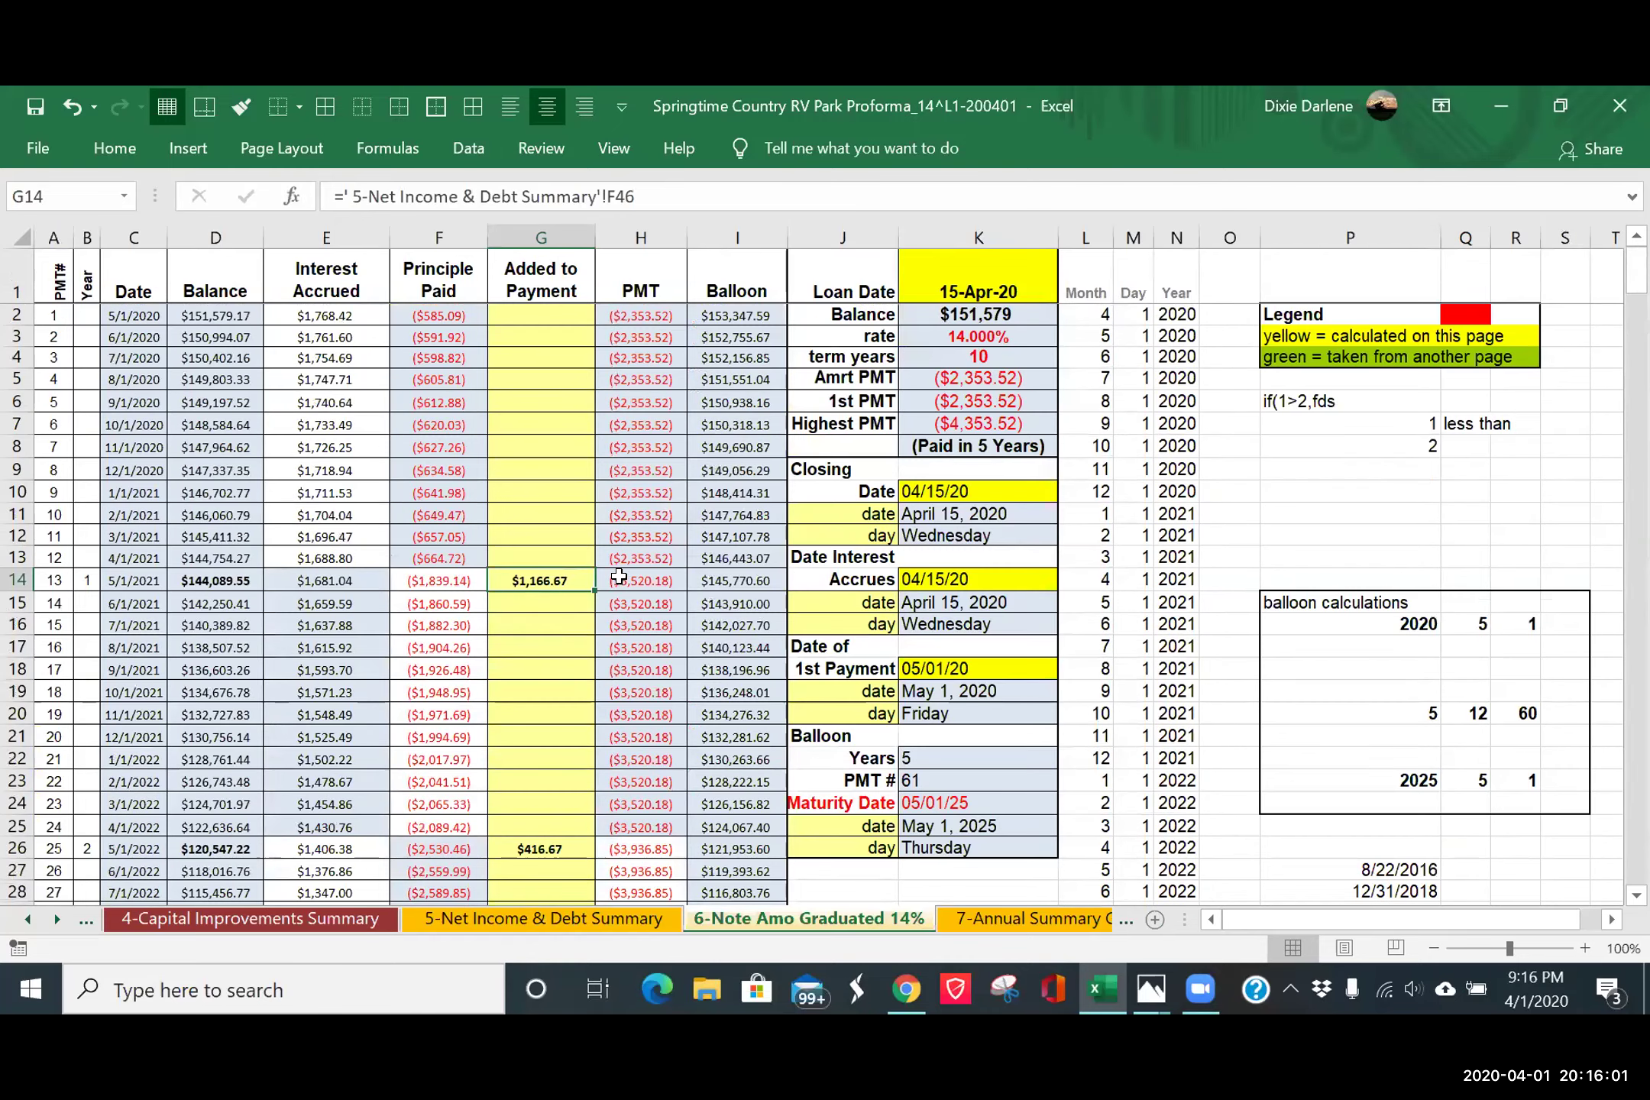
scroll(508, 650, down, 12)
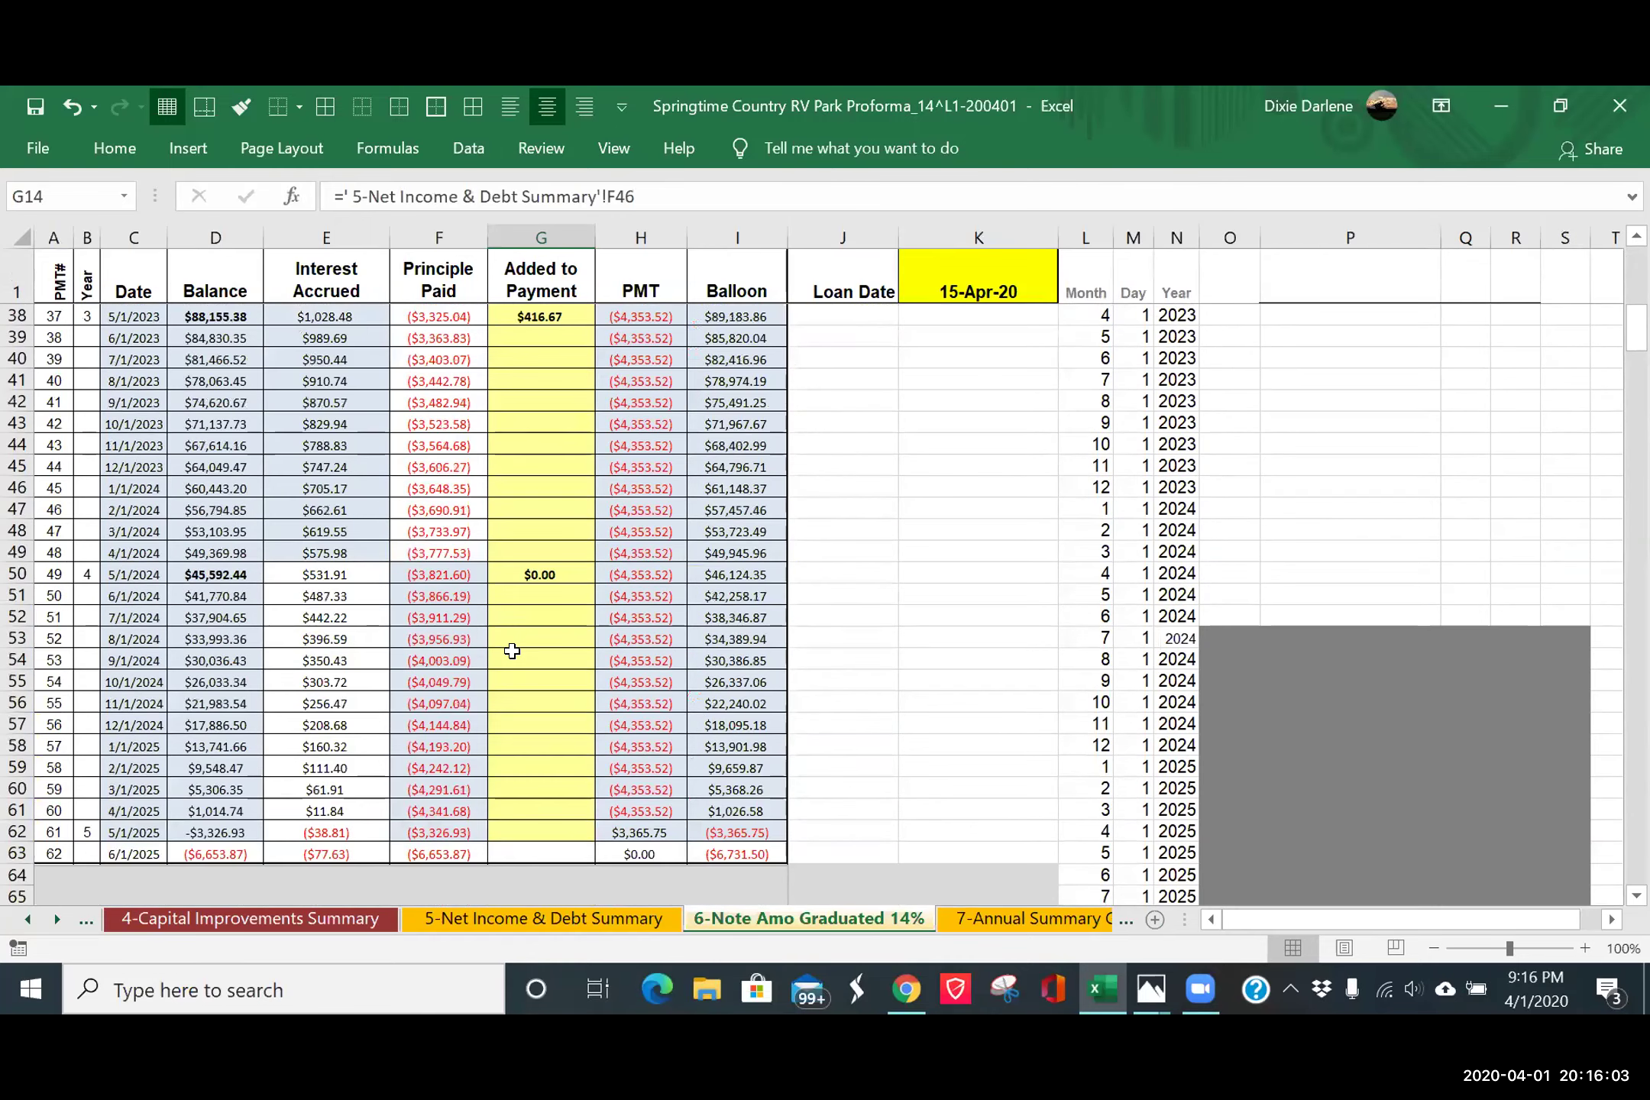
scroll(512, 650, down, 1)
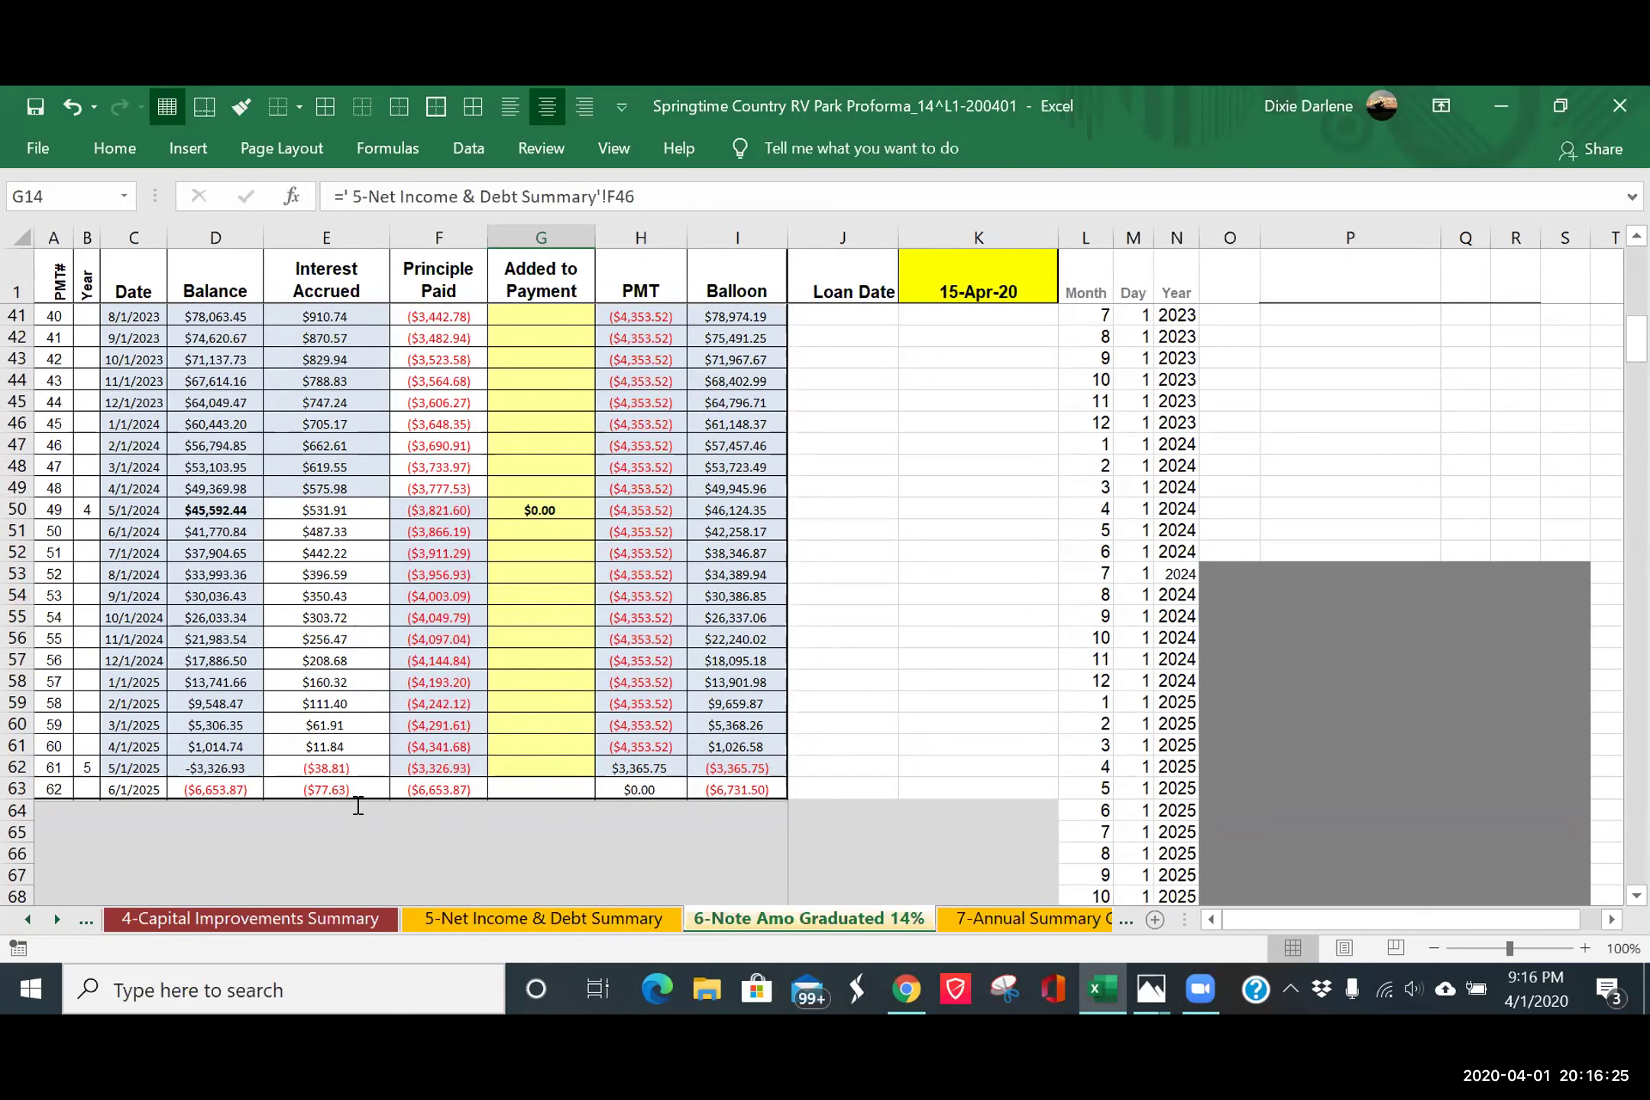
click(621, 791)
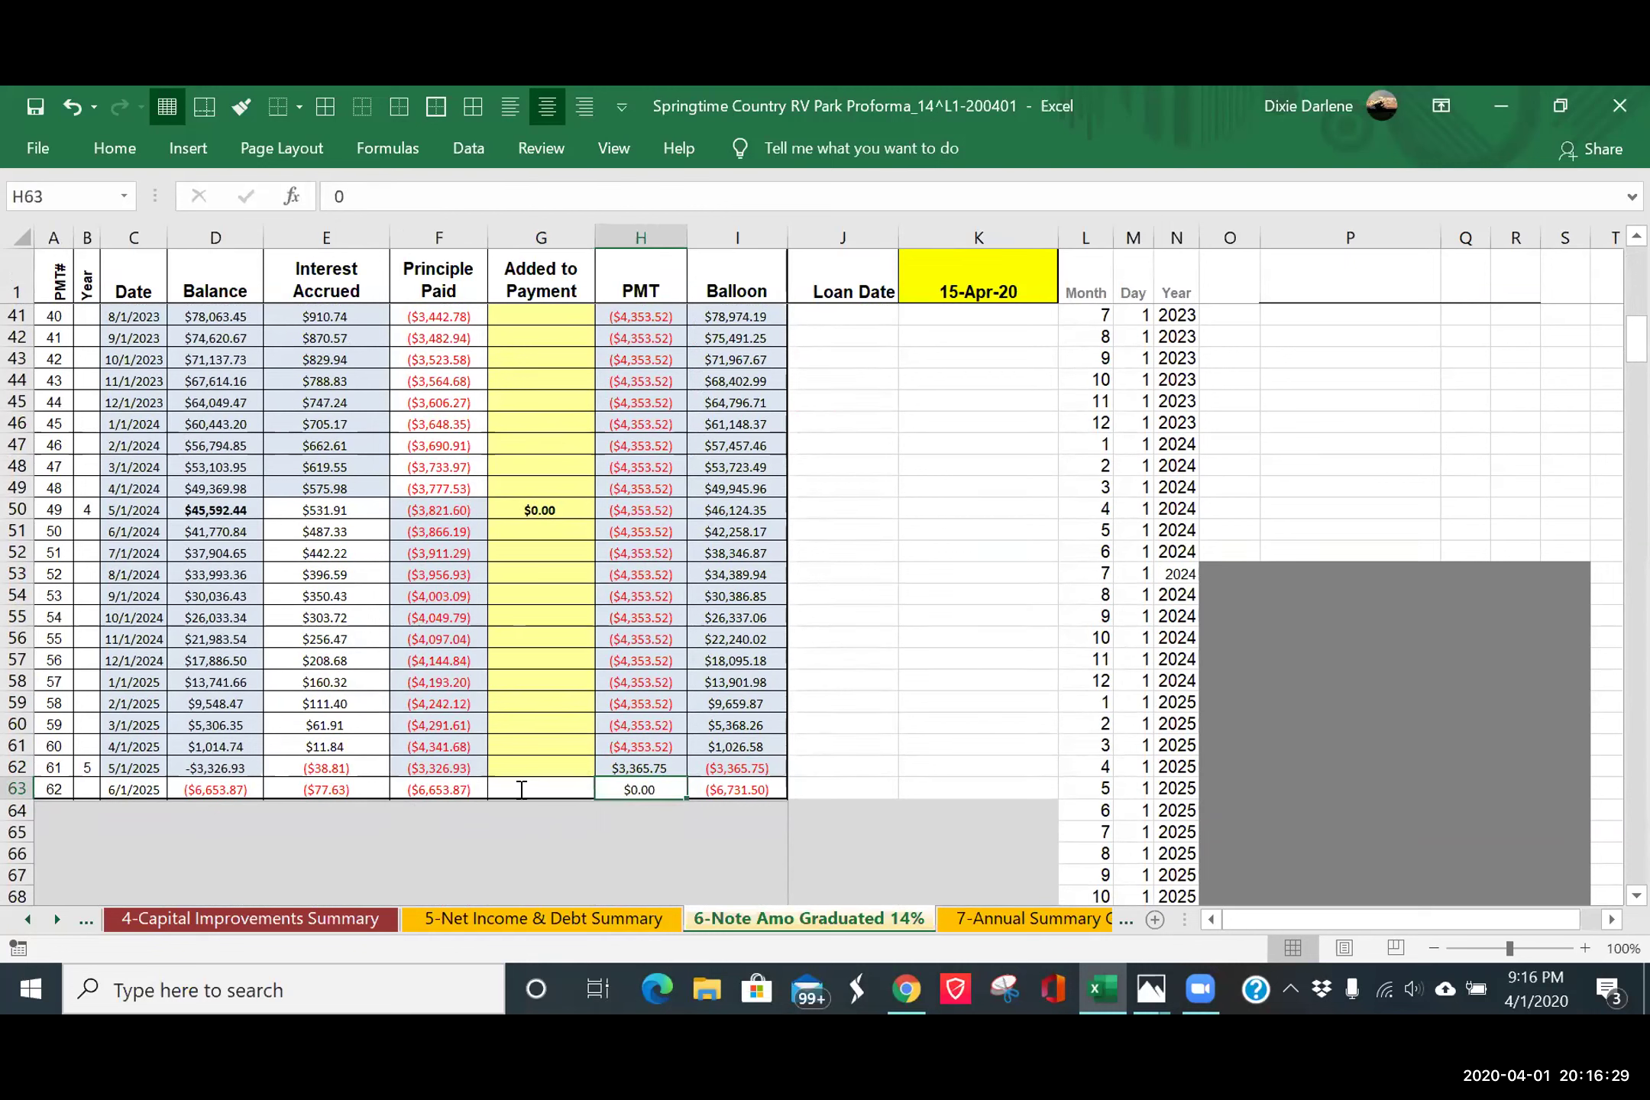
click(445, 785)
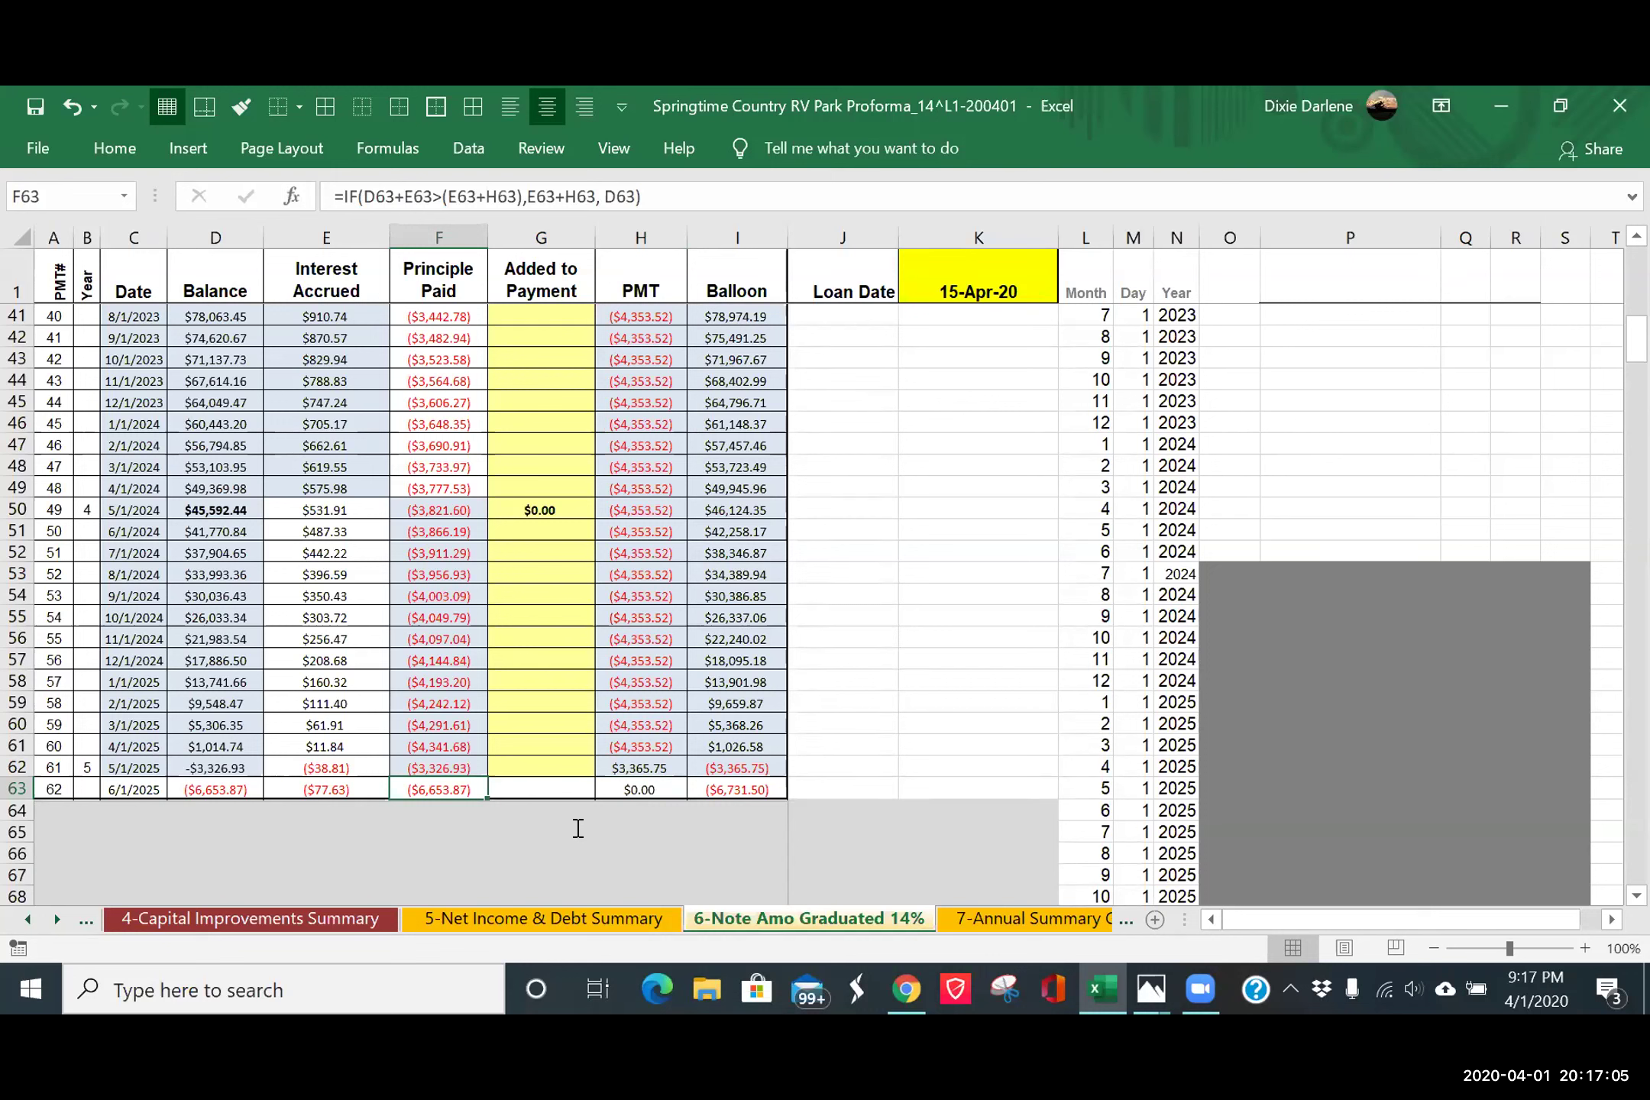
- Inspect the first payment row's balance, interest, principal and payment formulas, along with the loan balance in K2 and amortized payment in K5
key(ctrl+Home)
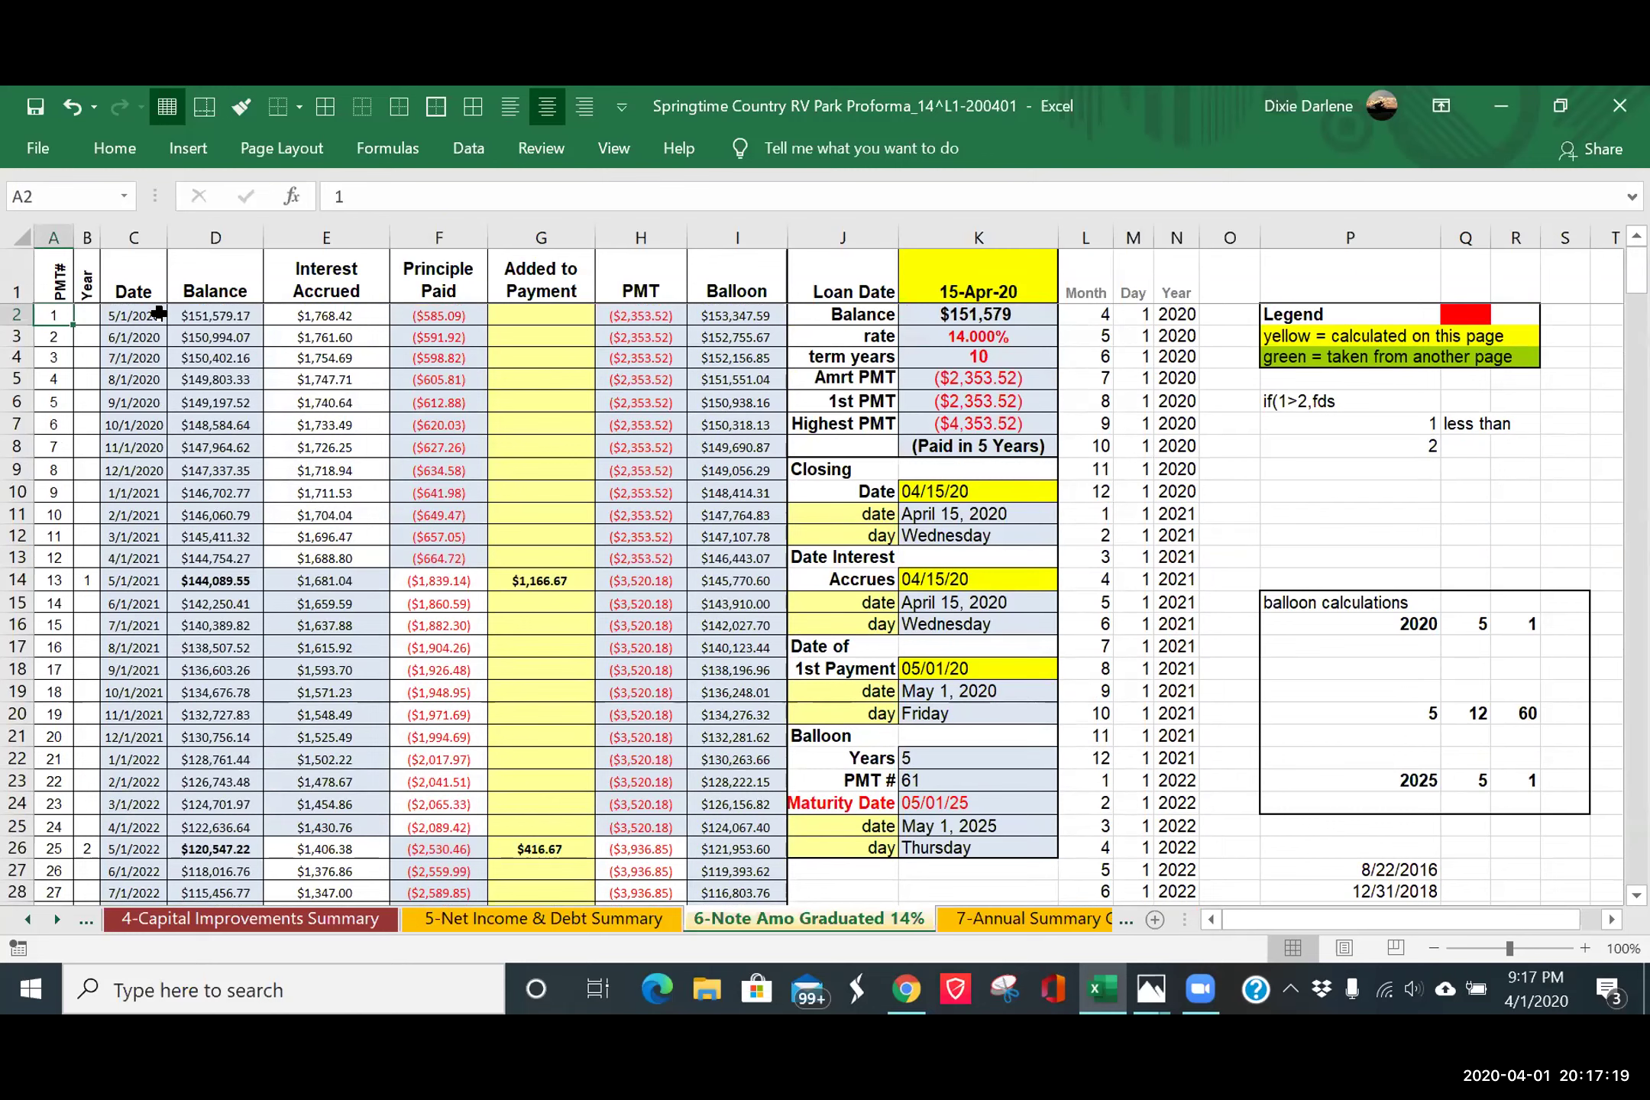
click(202, 315)
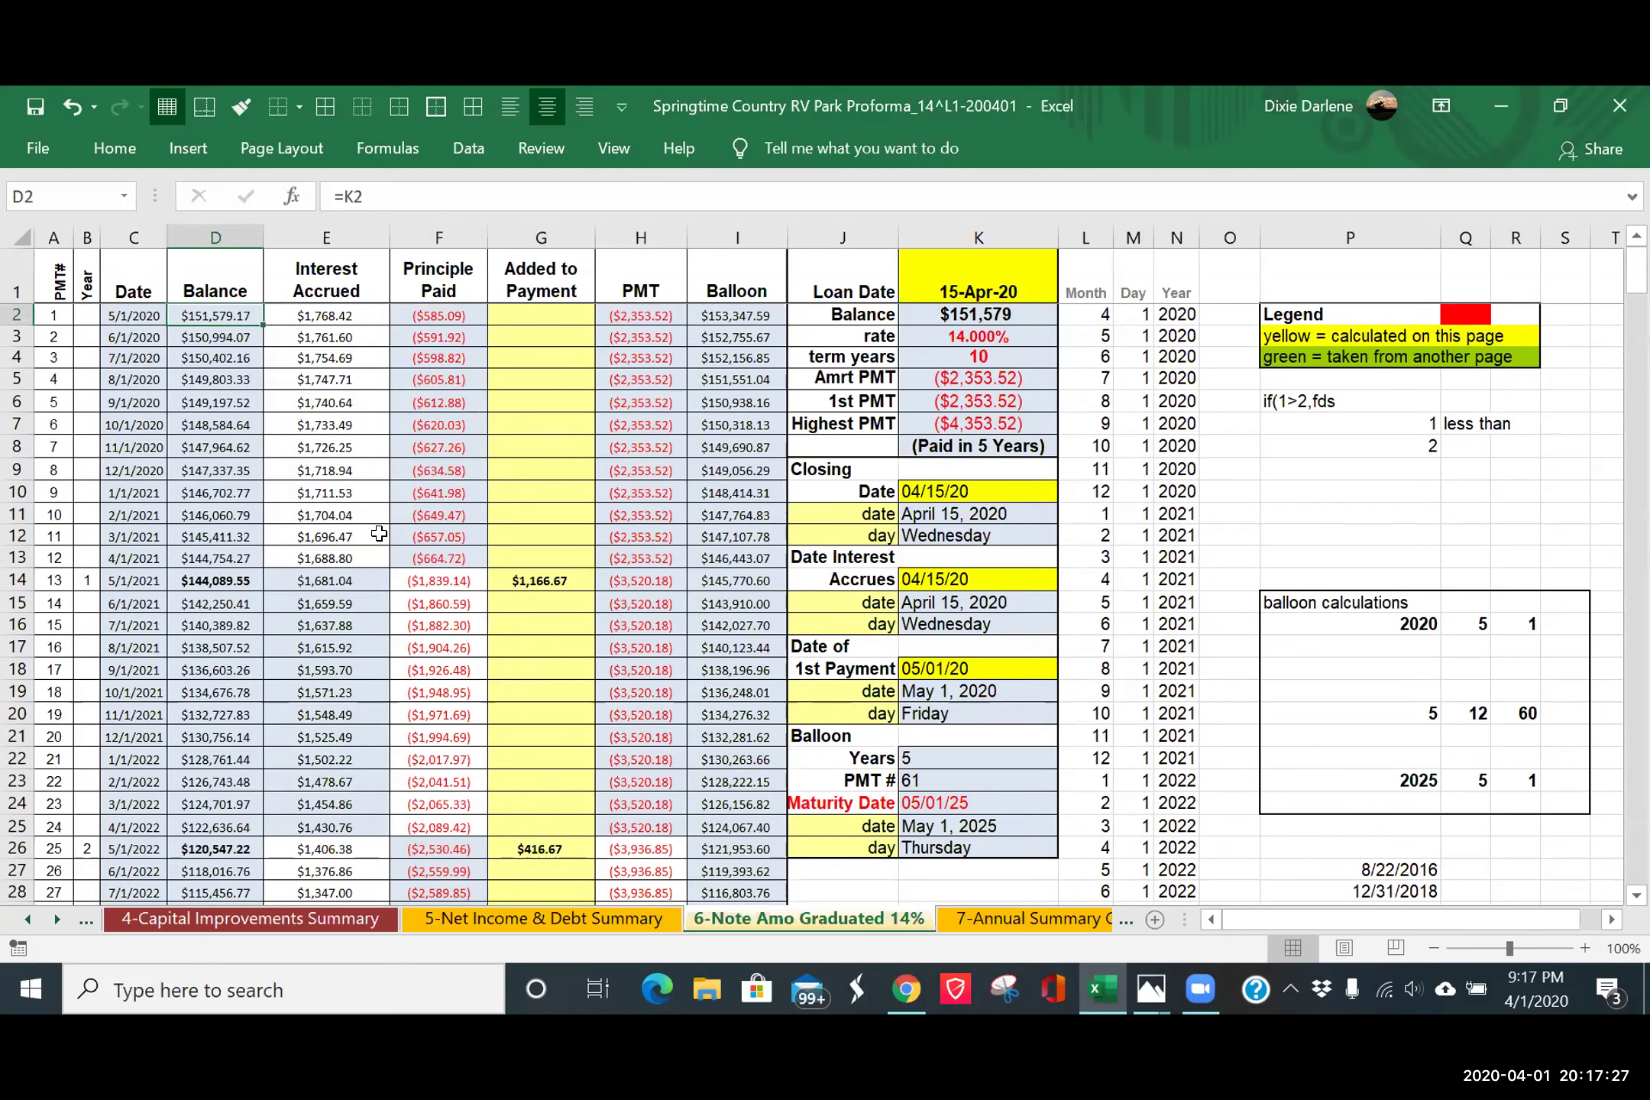
click(949, 315)
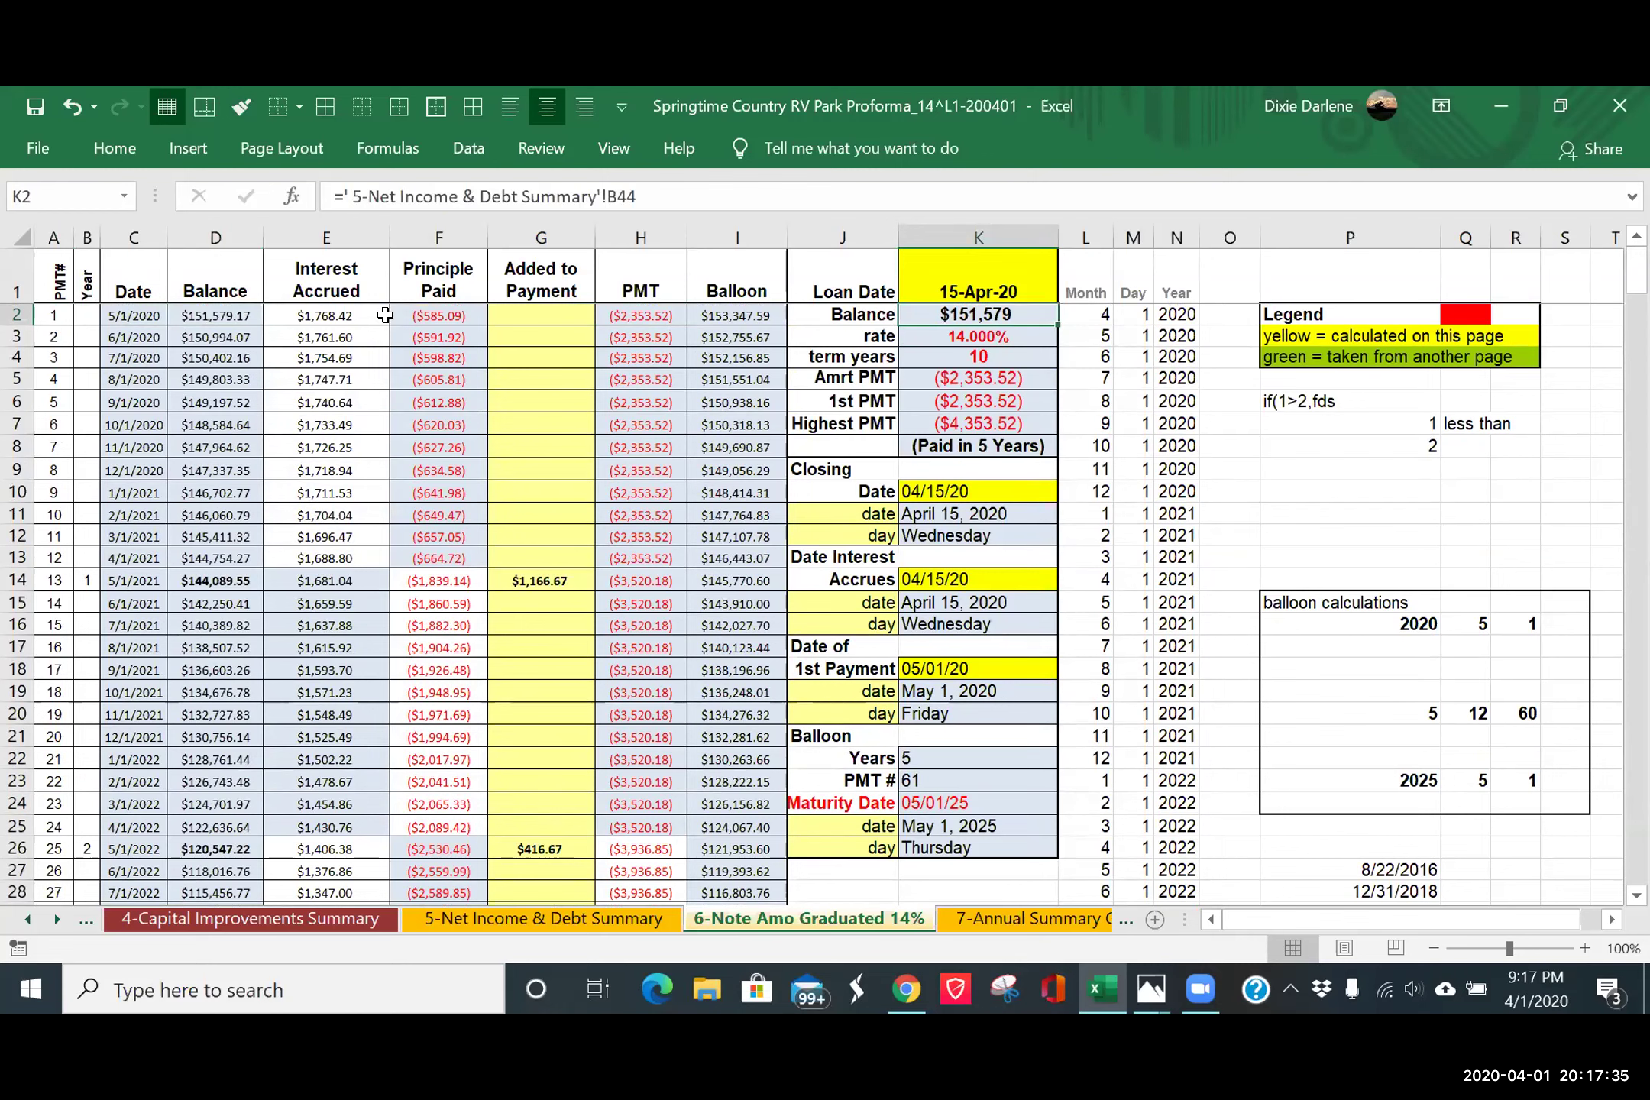
click(361, 316)
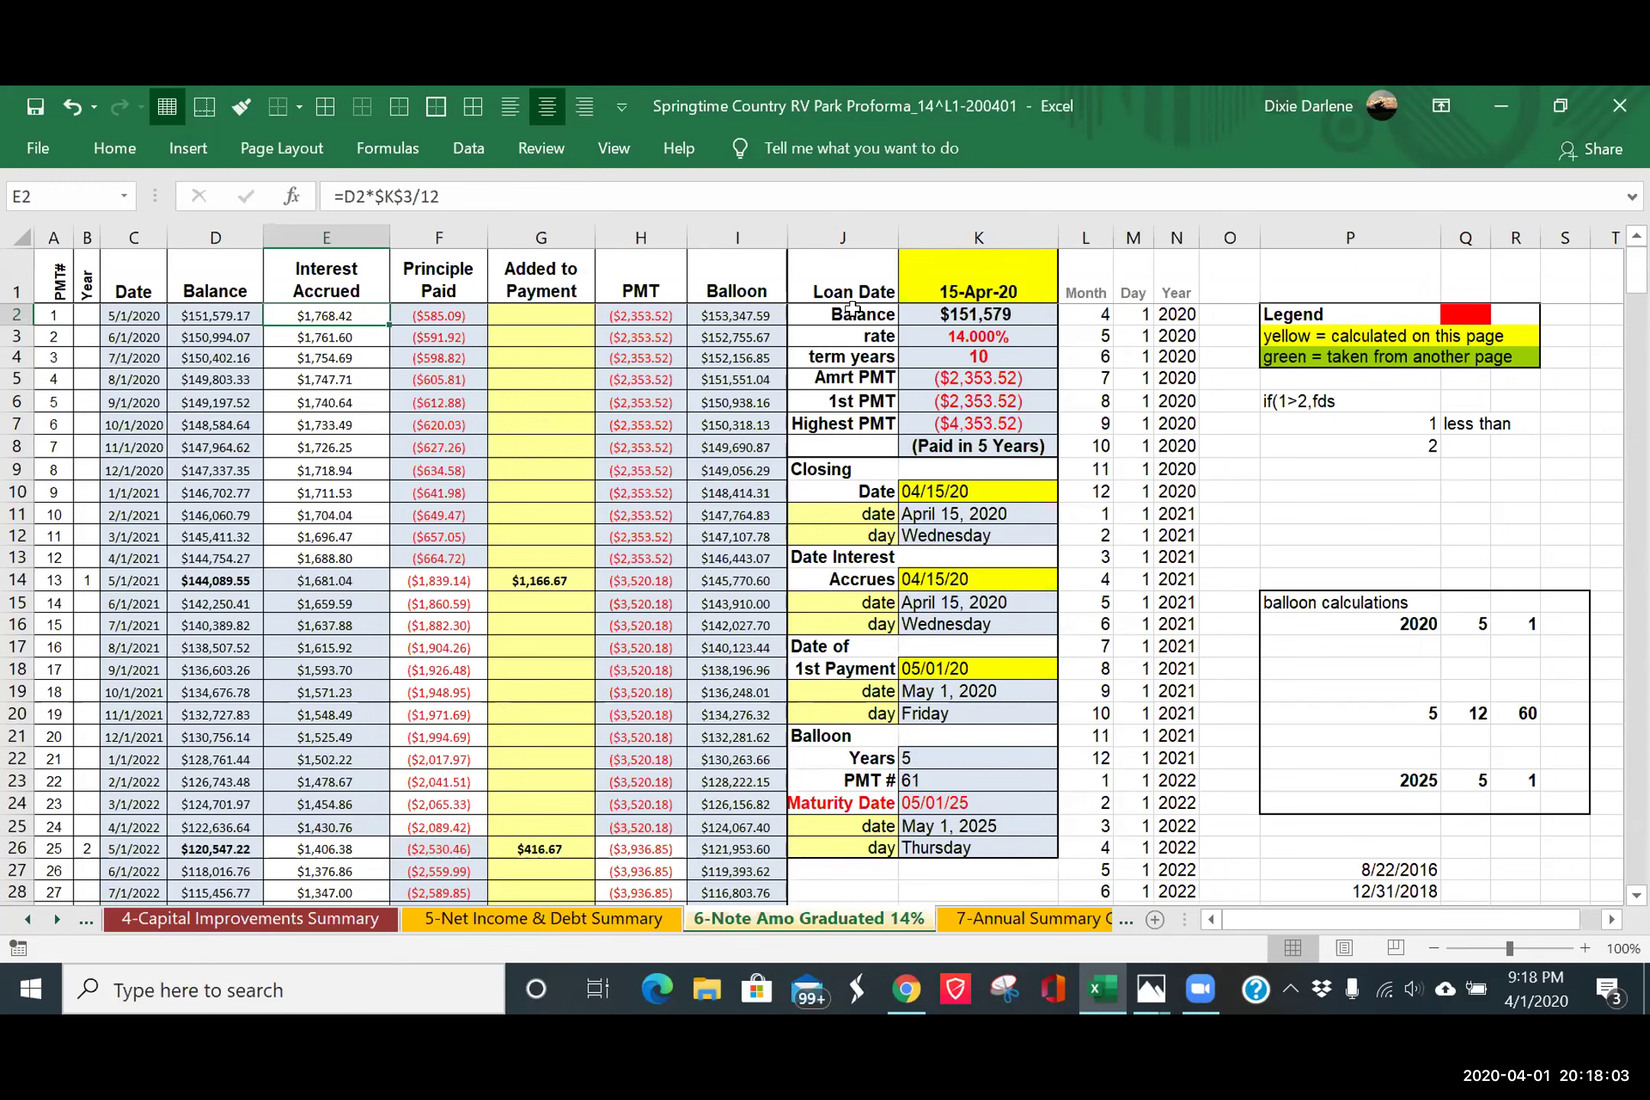
click(440, 316)
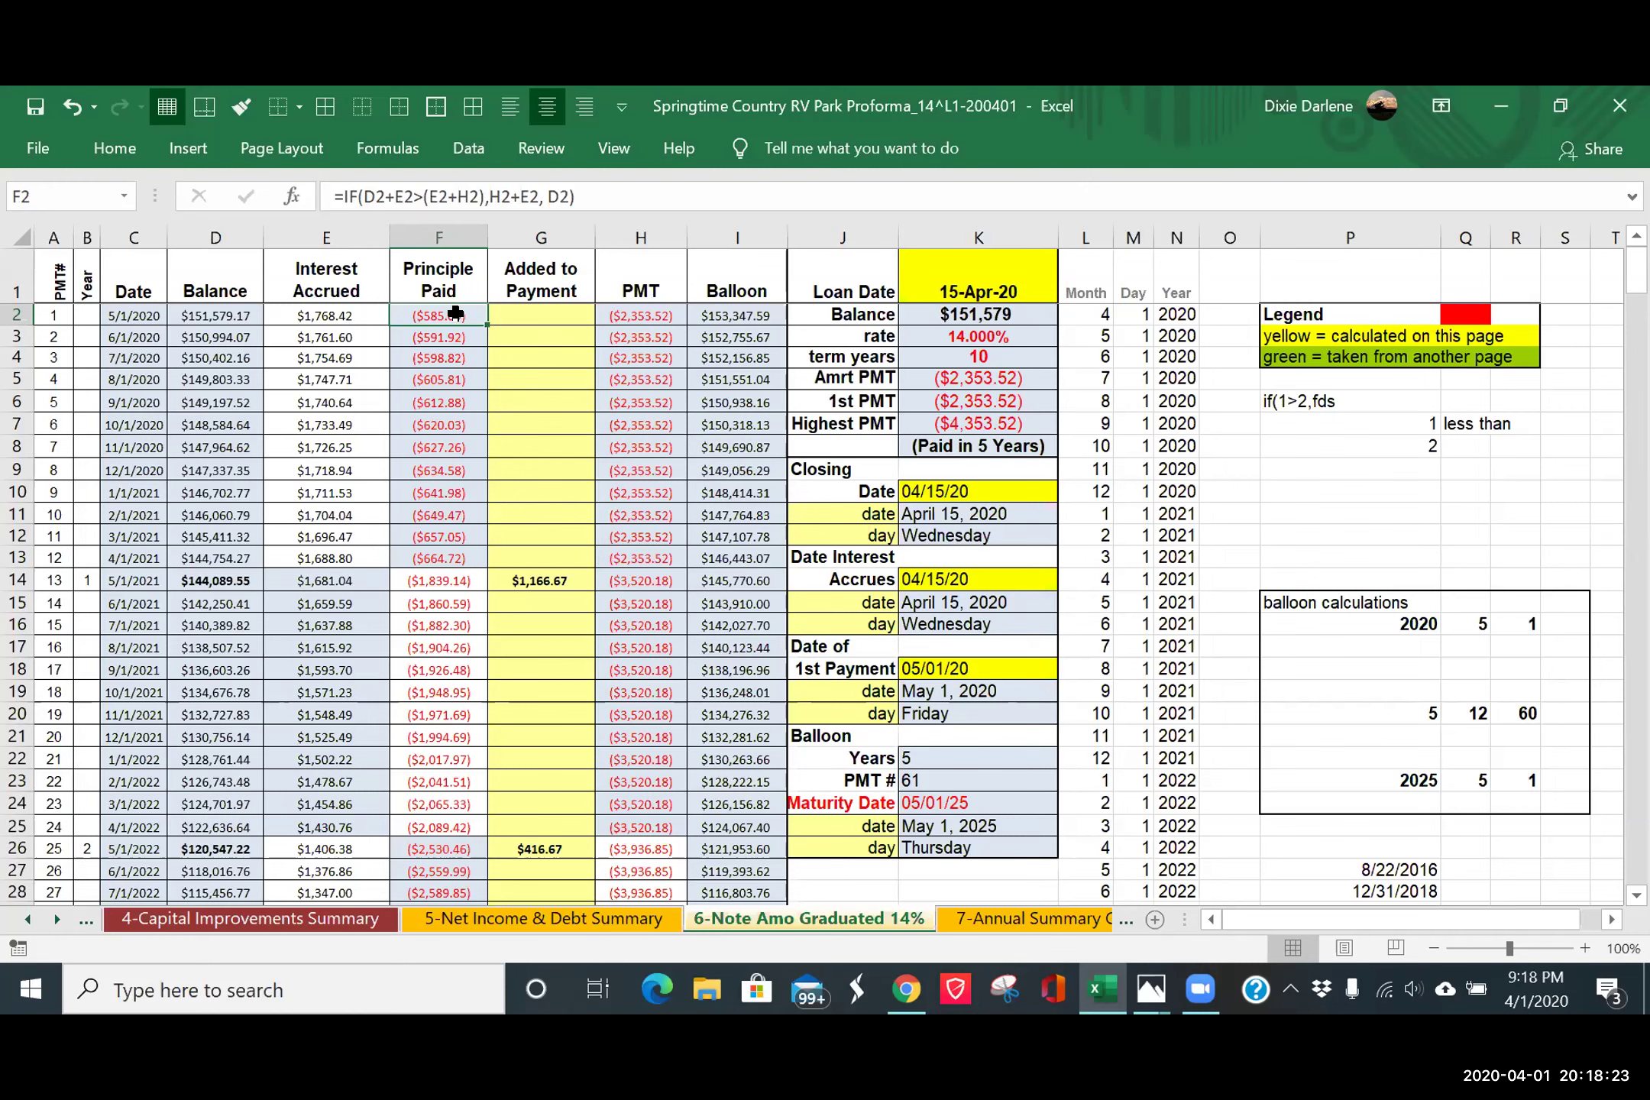
click(639, 320)
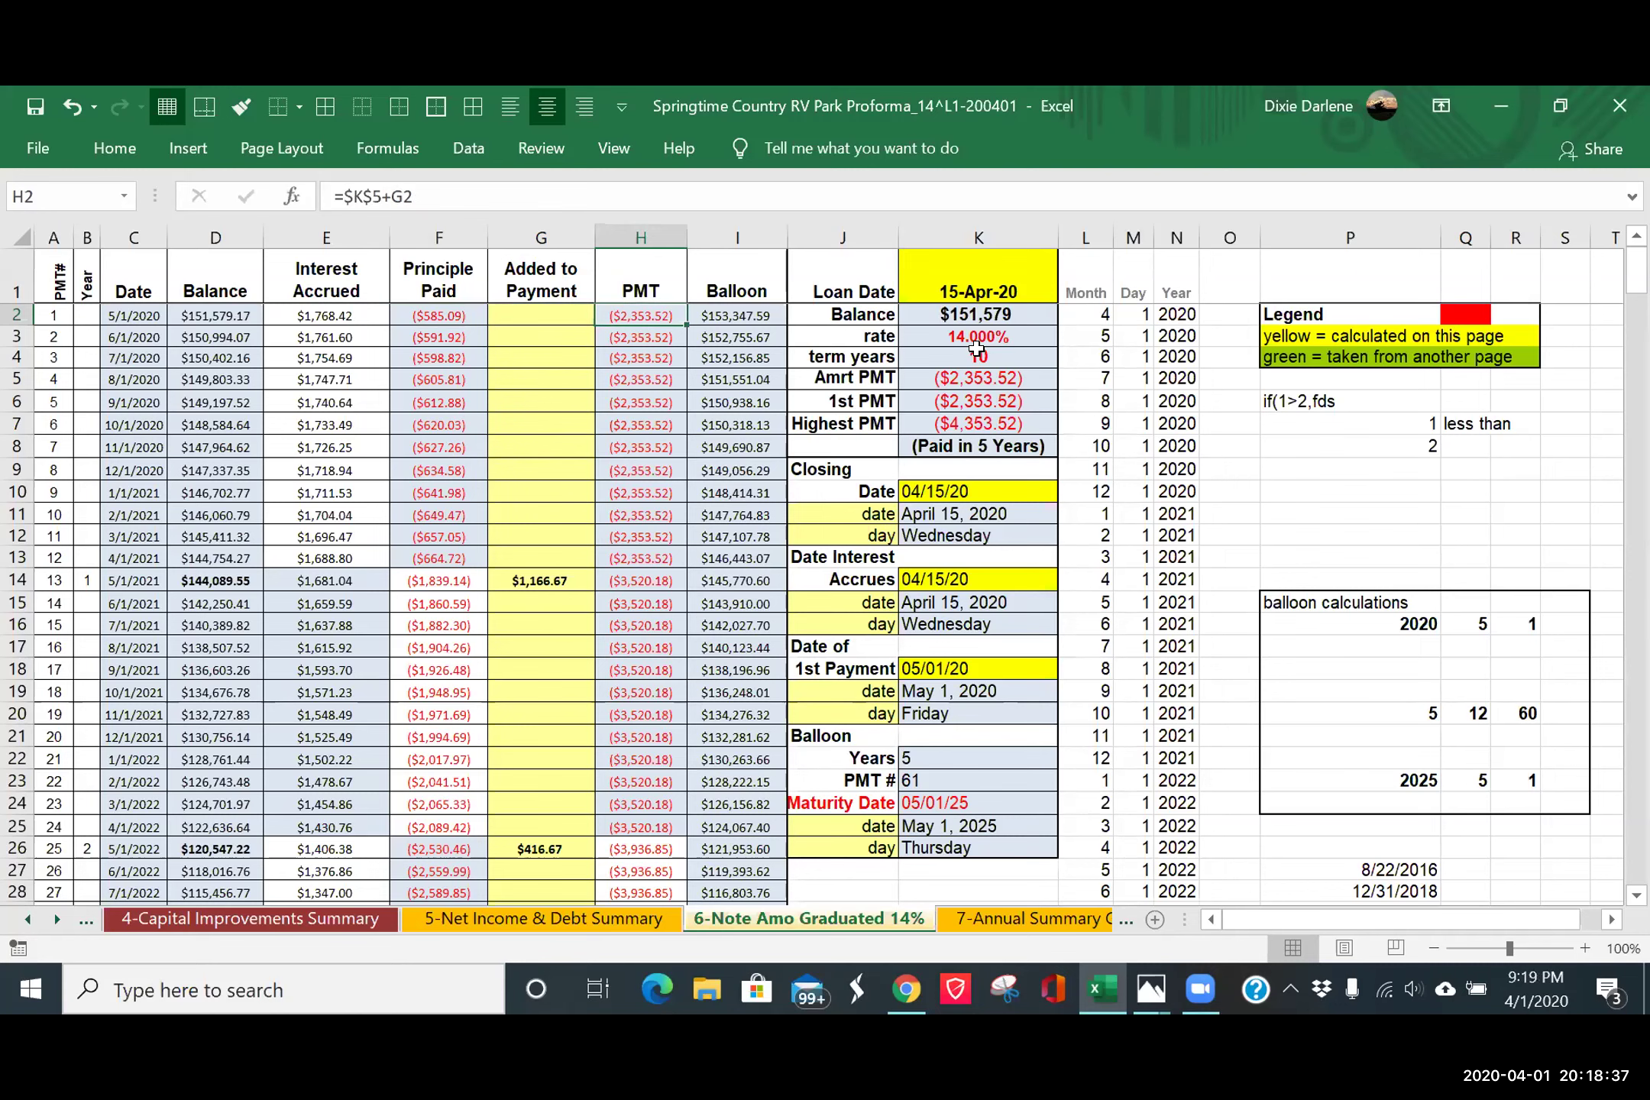
click(961, 378)
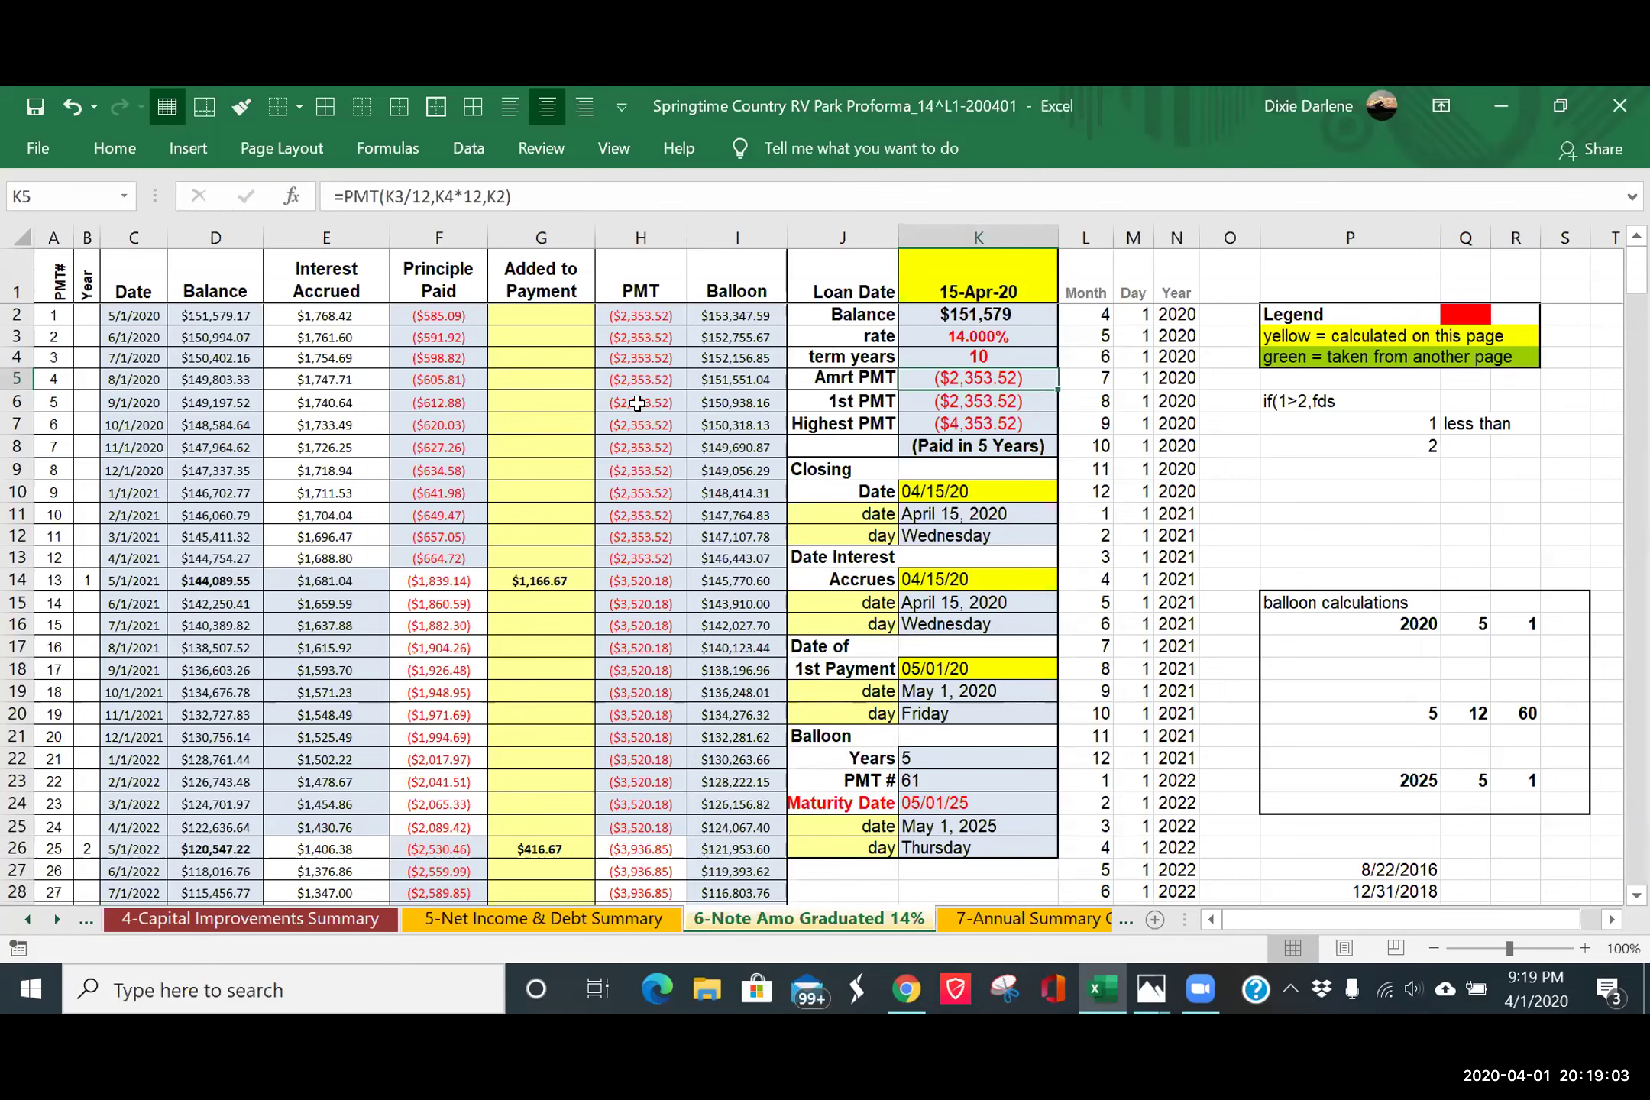
- Compare the second payment's formula in H3 with the first row's payment, interest, principal and balance formulas
click(622, 330)
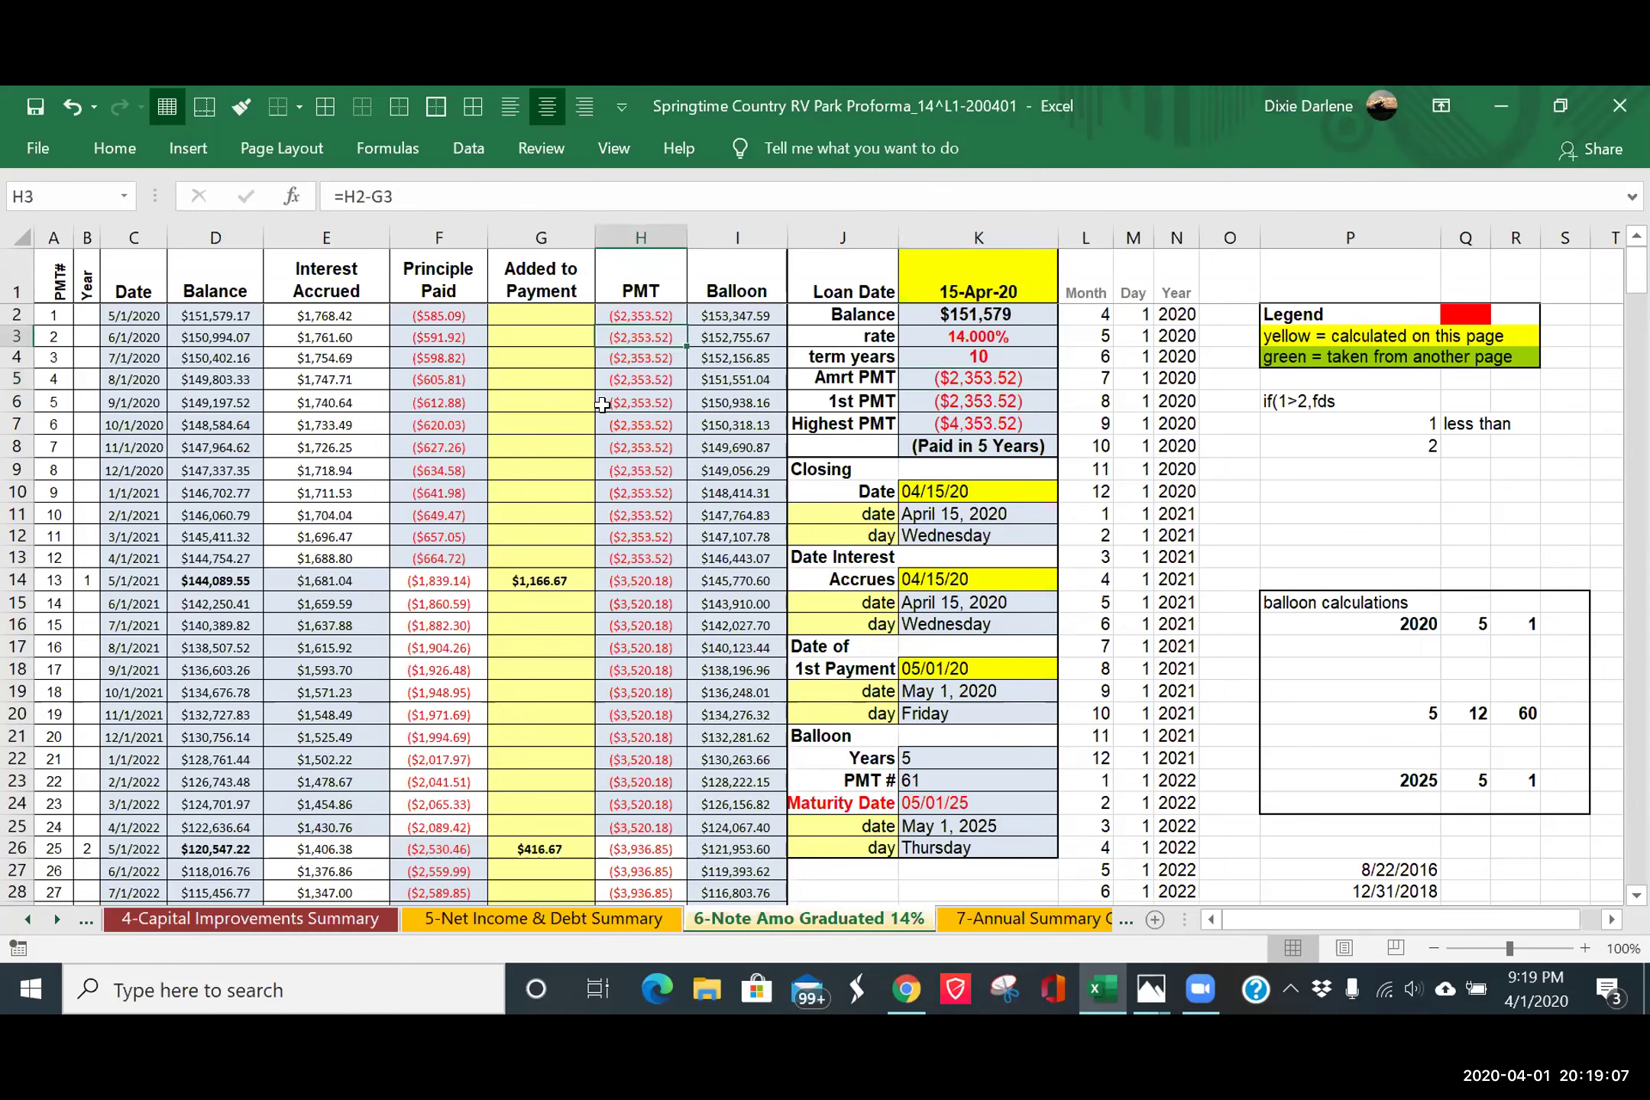
click(620, 315)
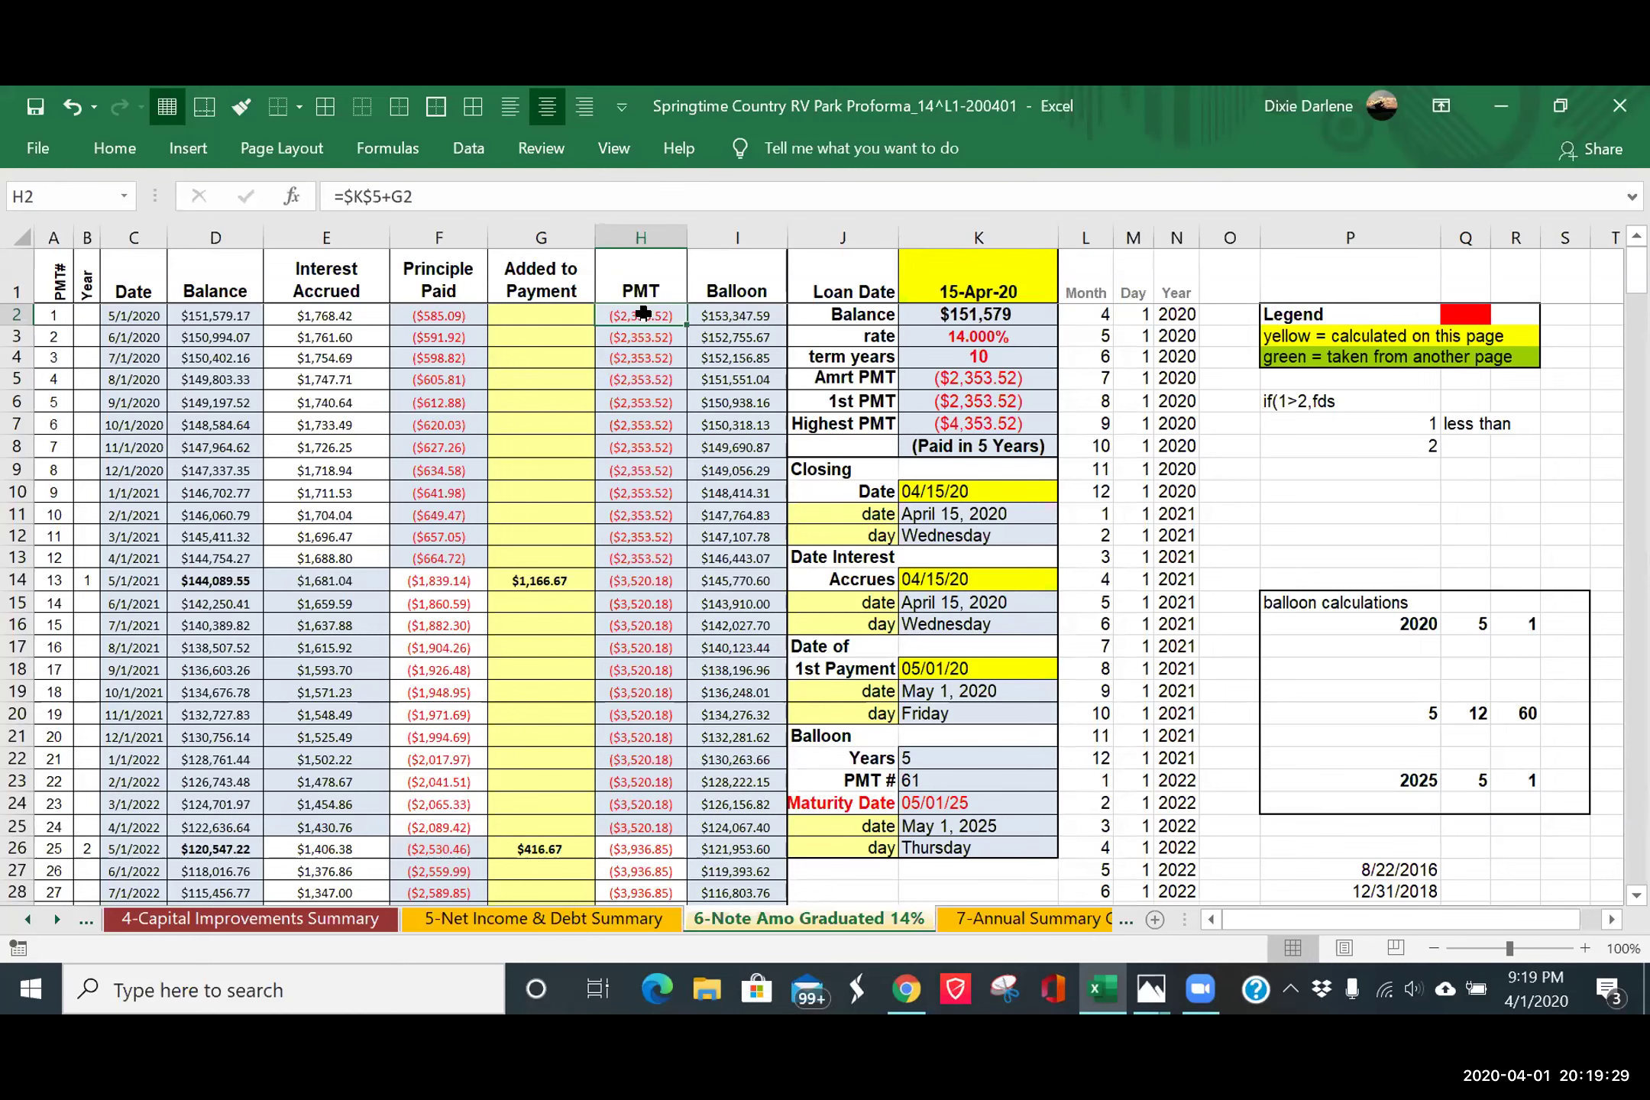
click(350, 317)
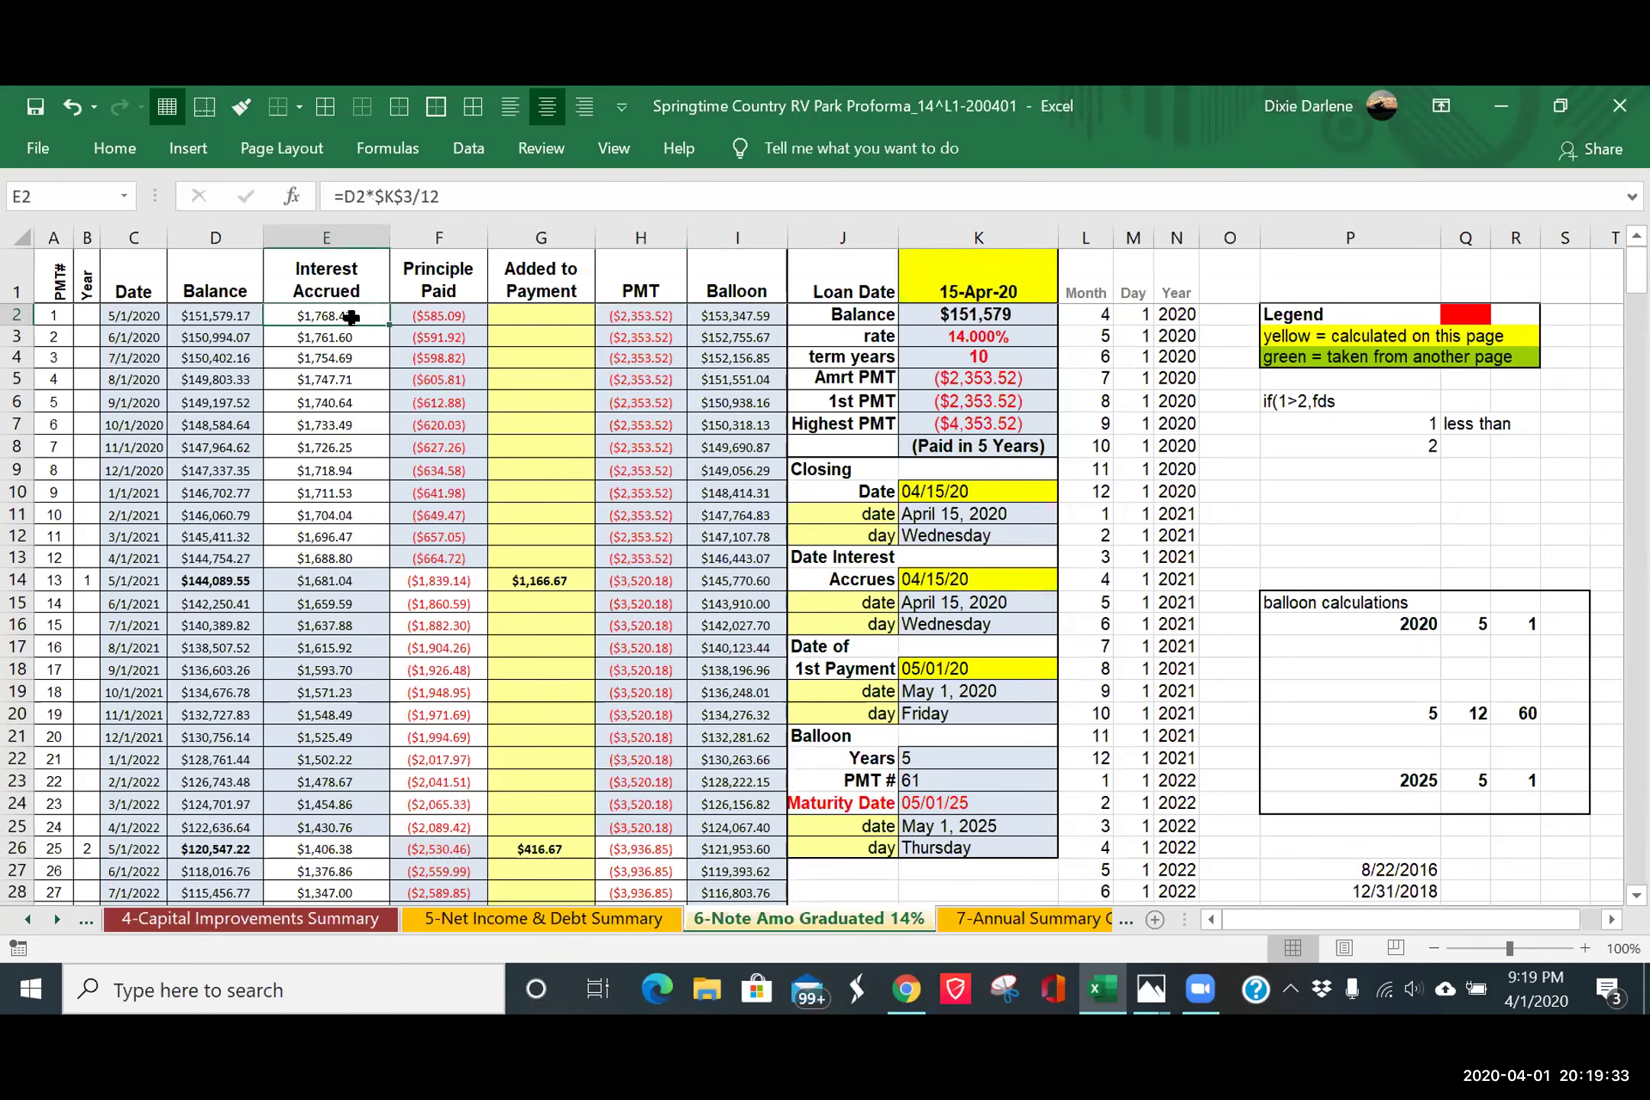
click(461, 317)
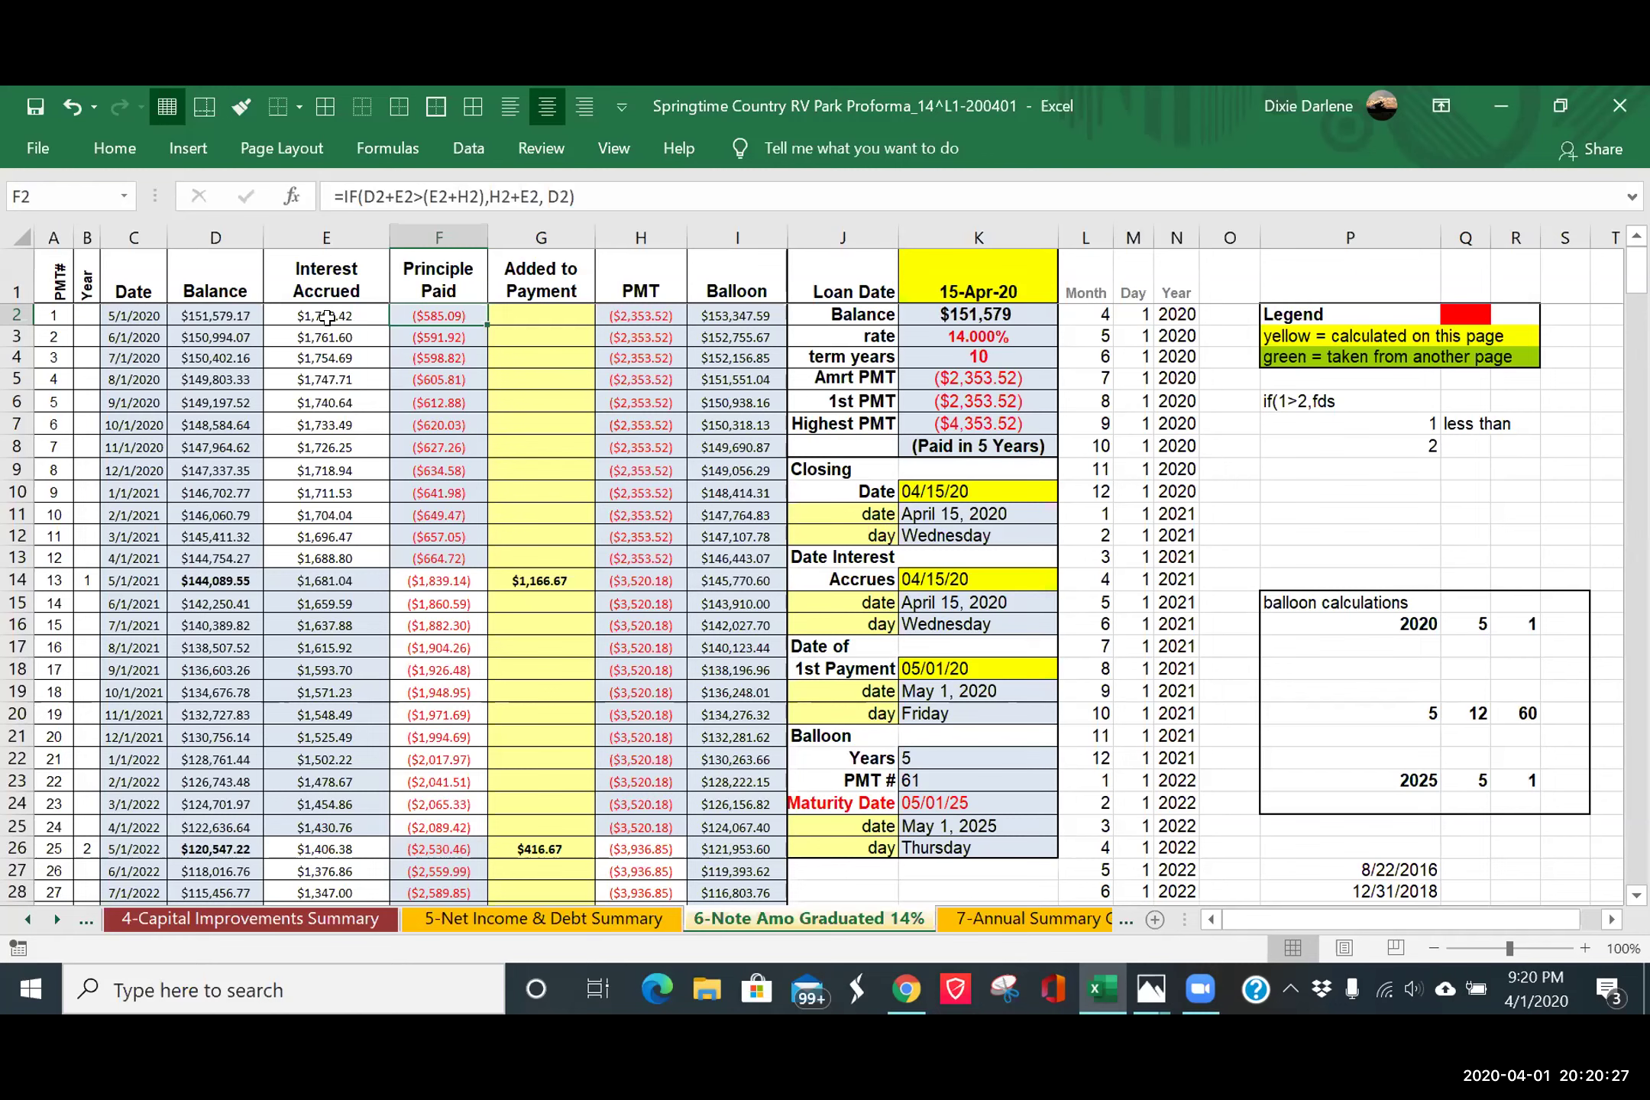
click(218, 317)
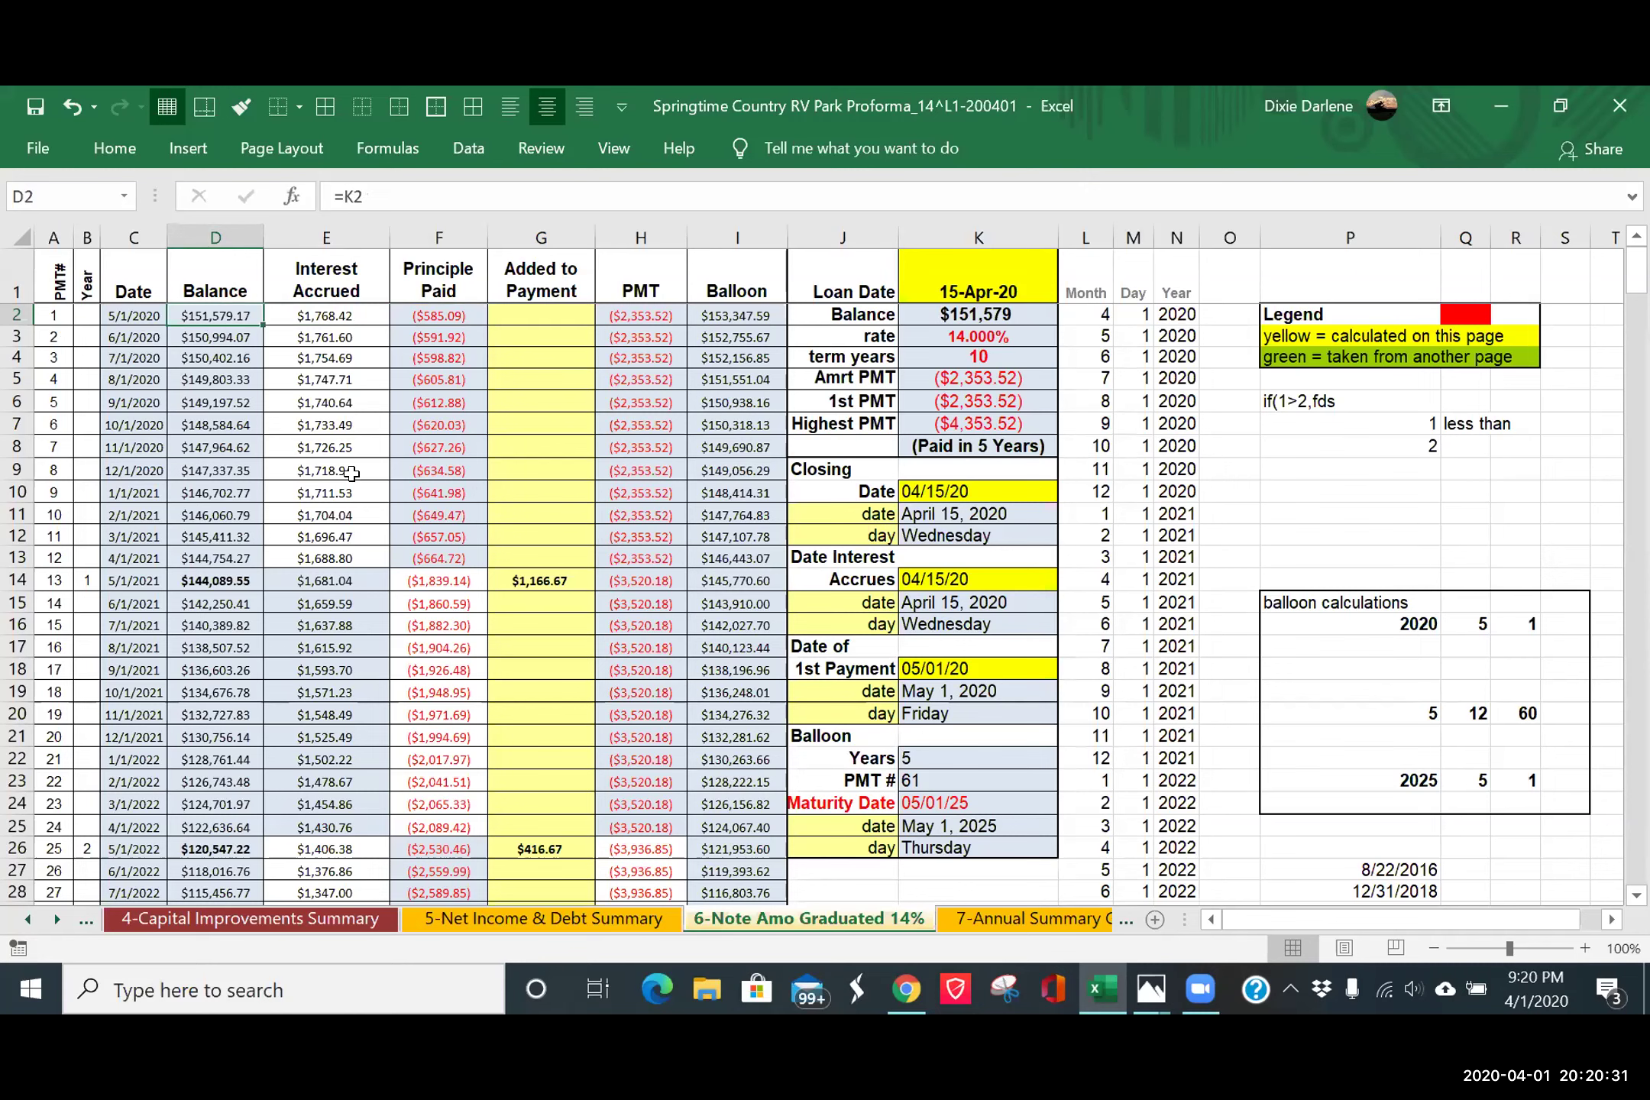
- Examine how the second row derives its balance in D3, interest in E3 and principal in F3, comparing the interest with E2
click(236, 336)
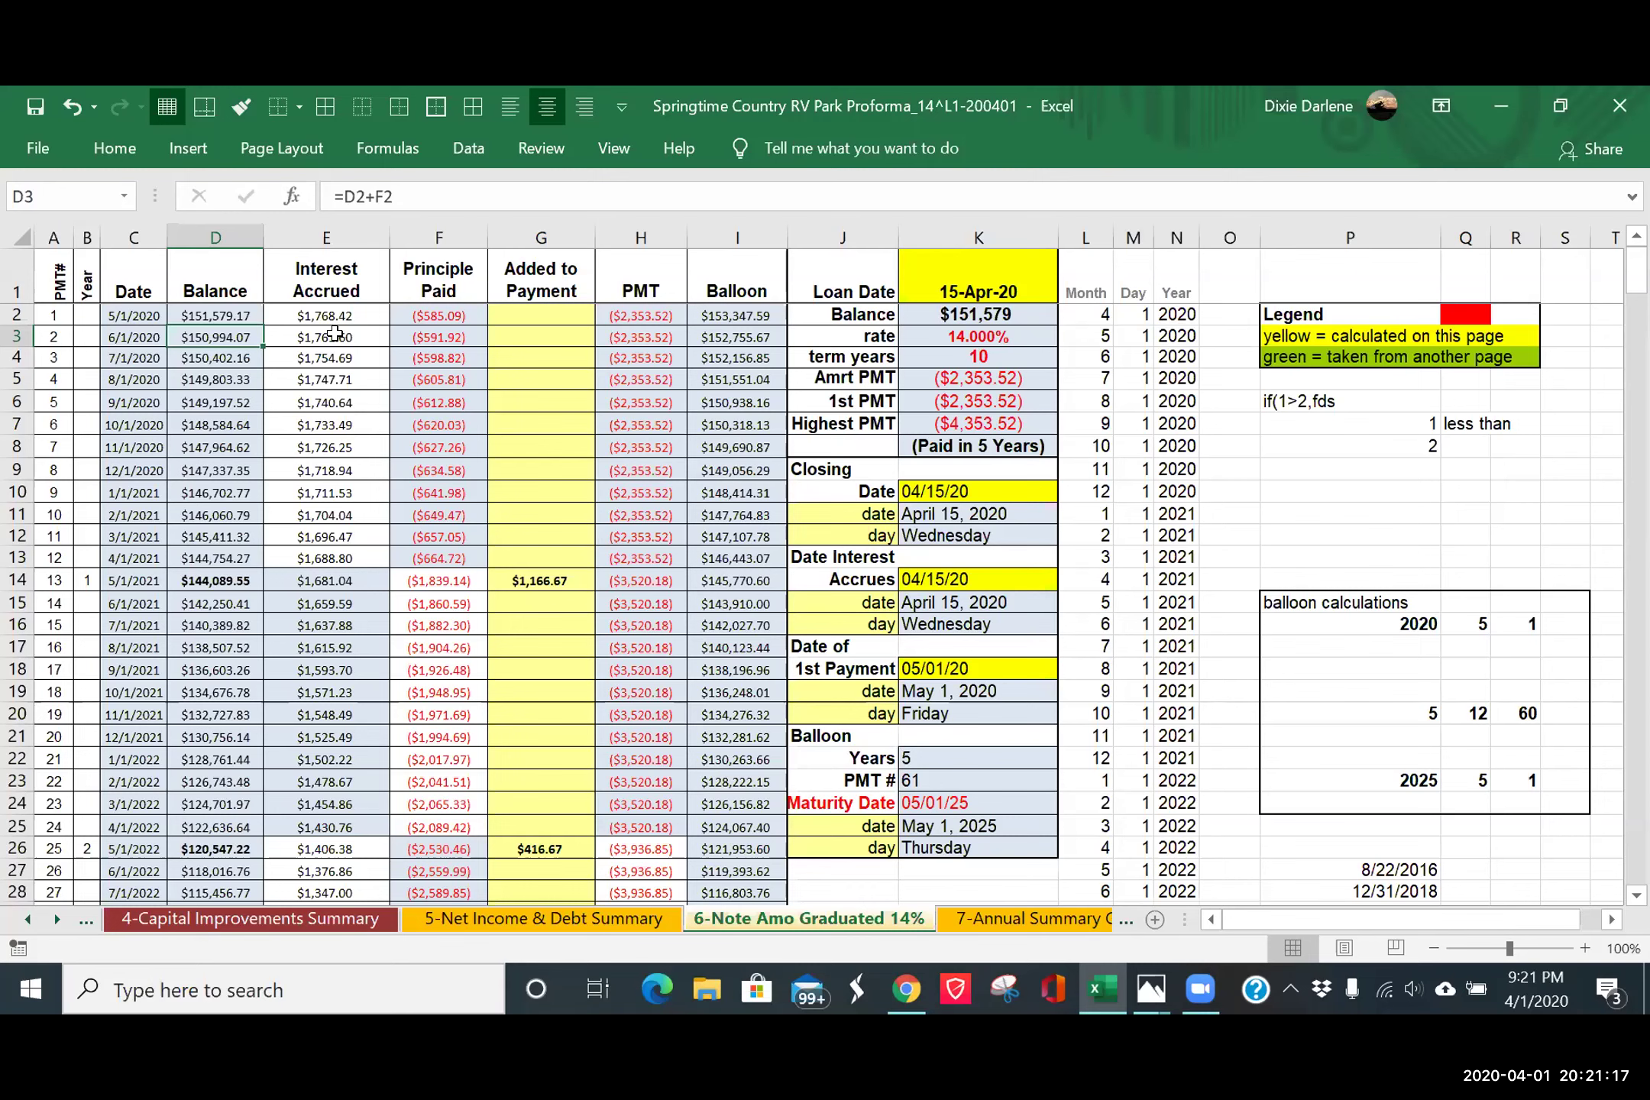
click(335, 334)
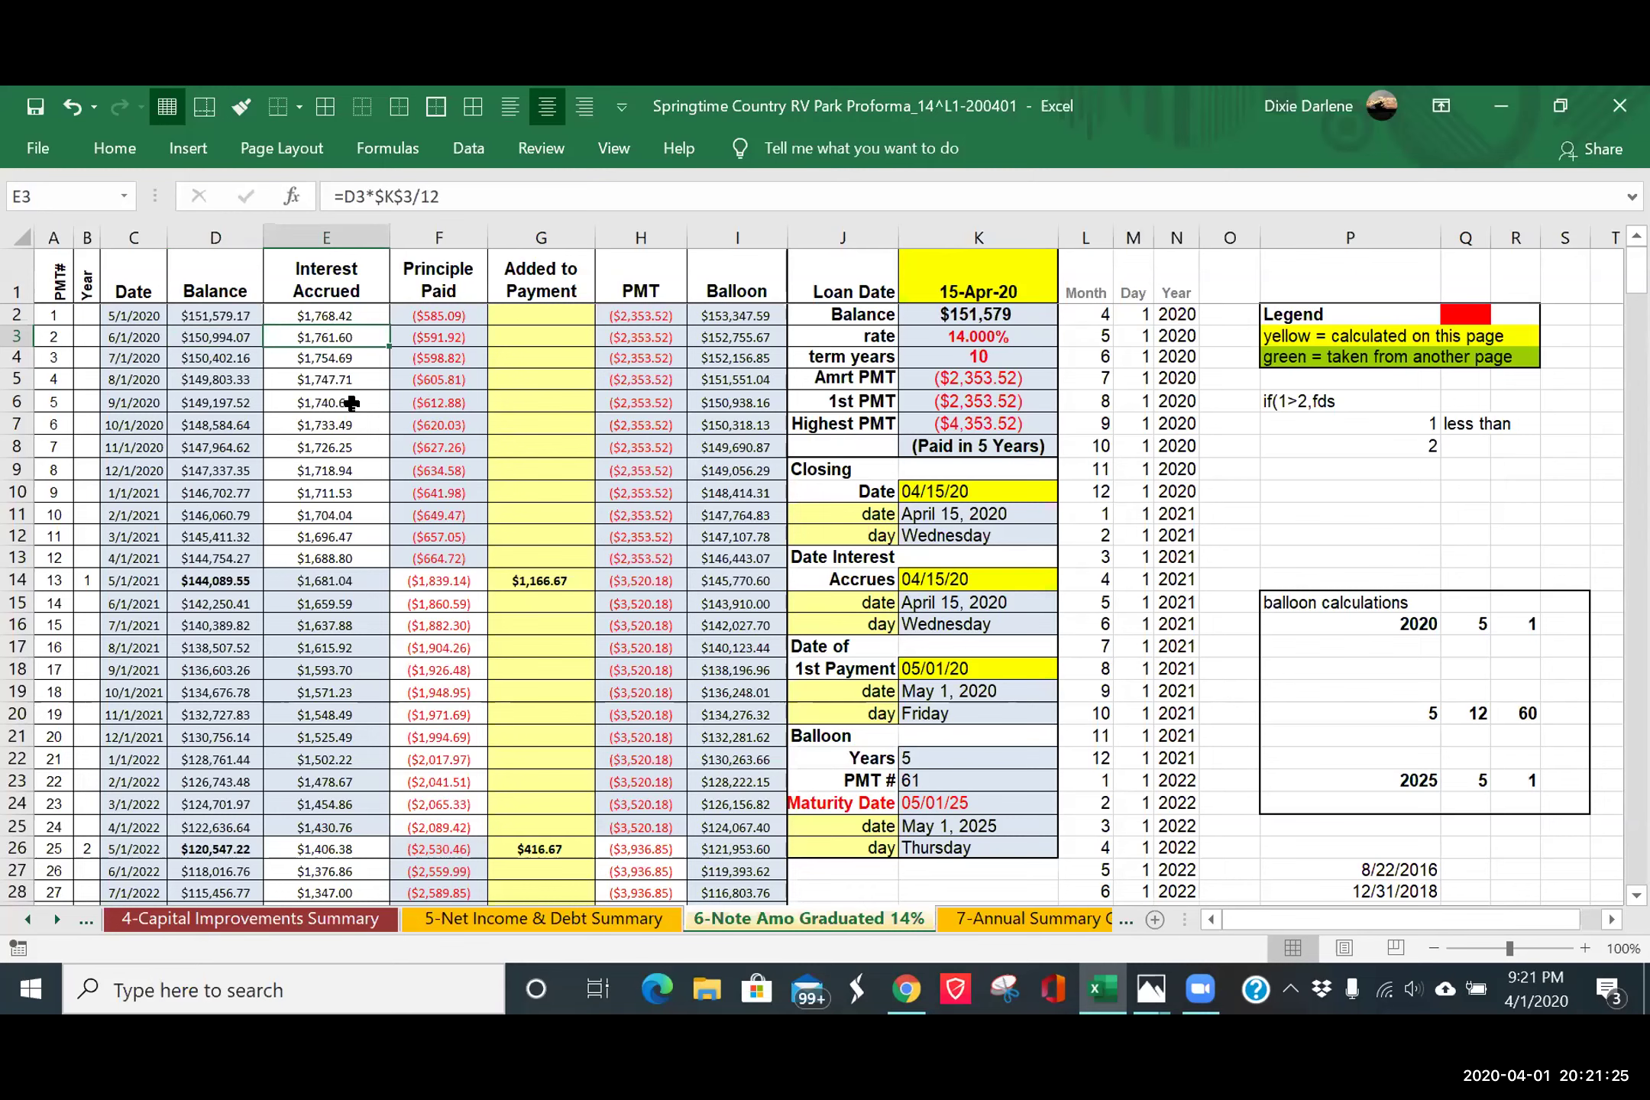
click(353, 311)
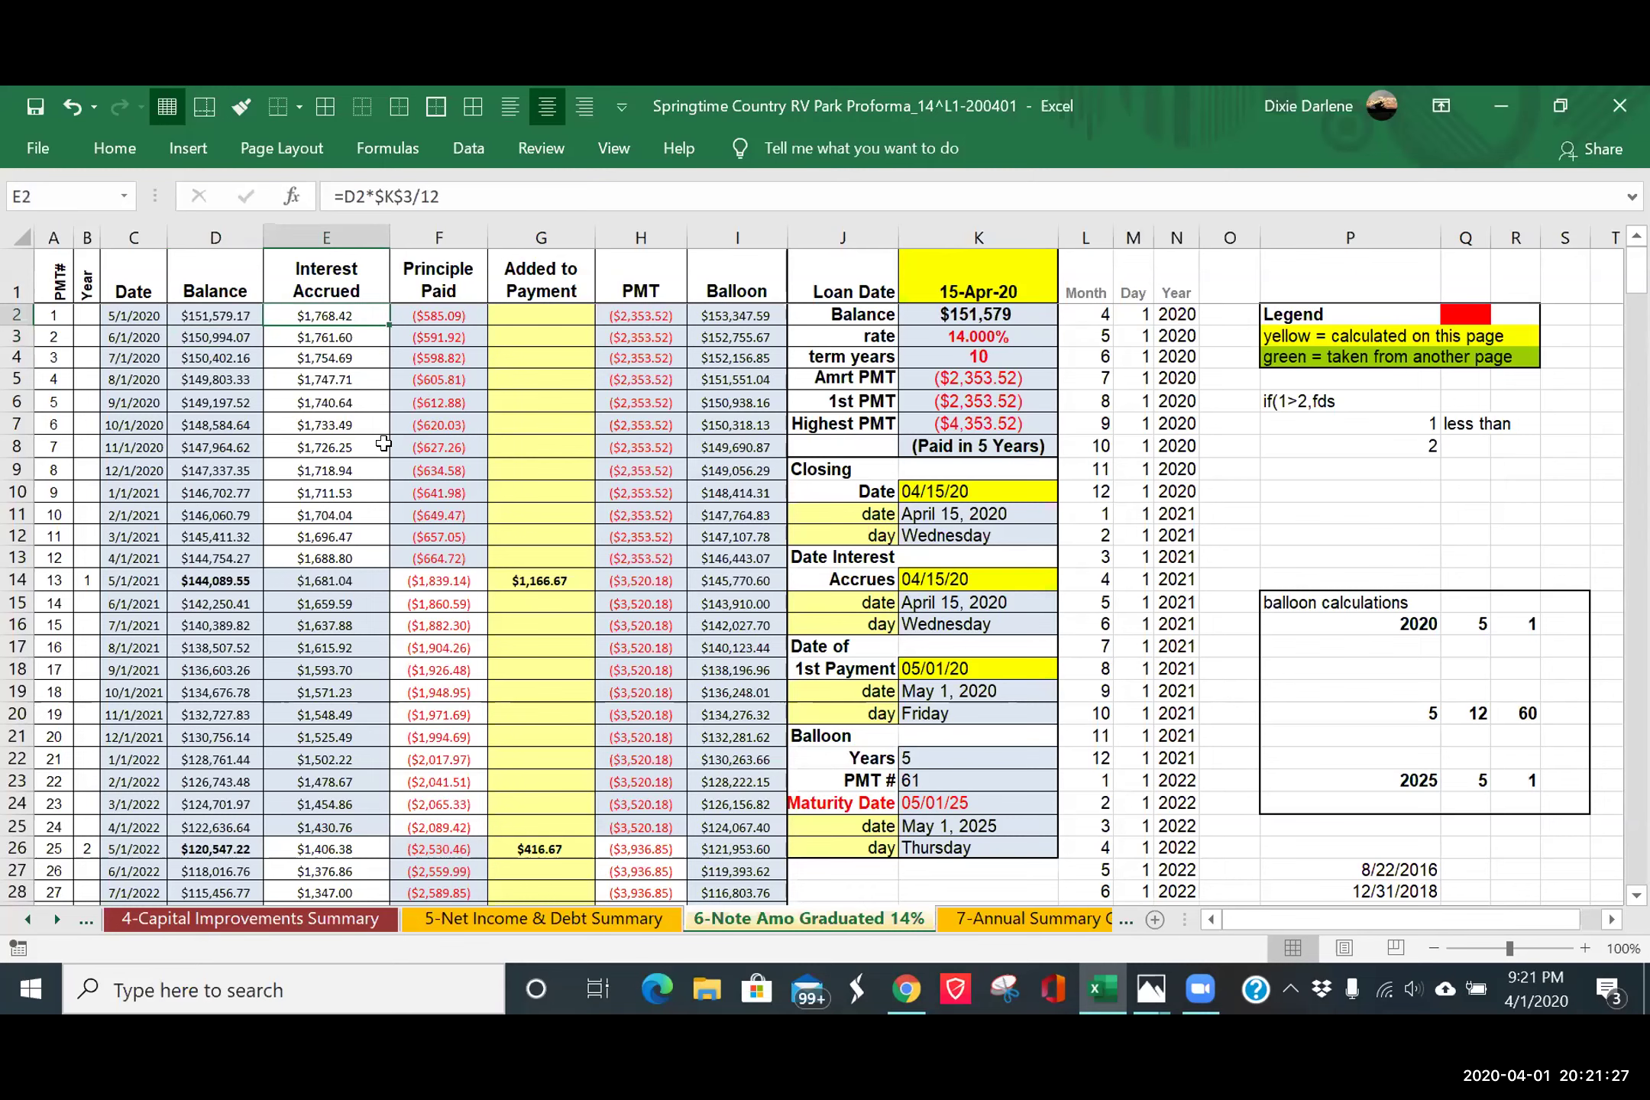
click(365, 339)
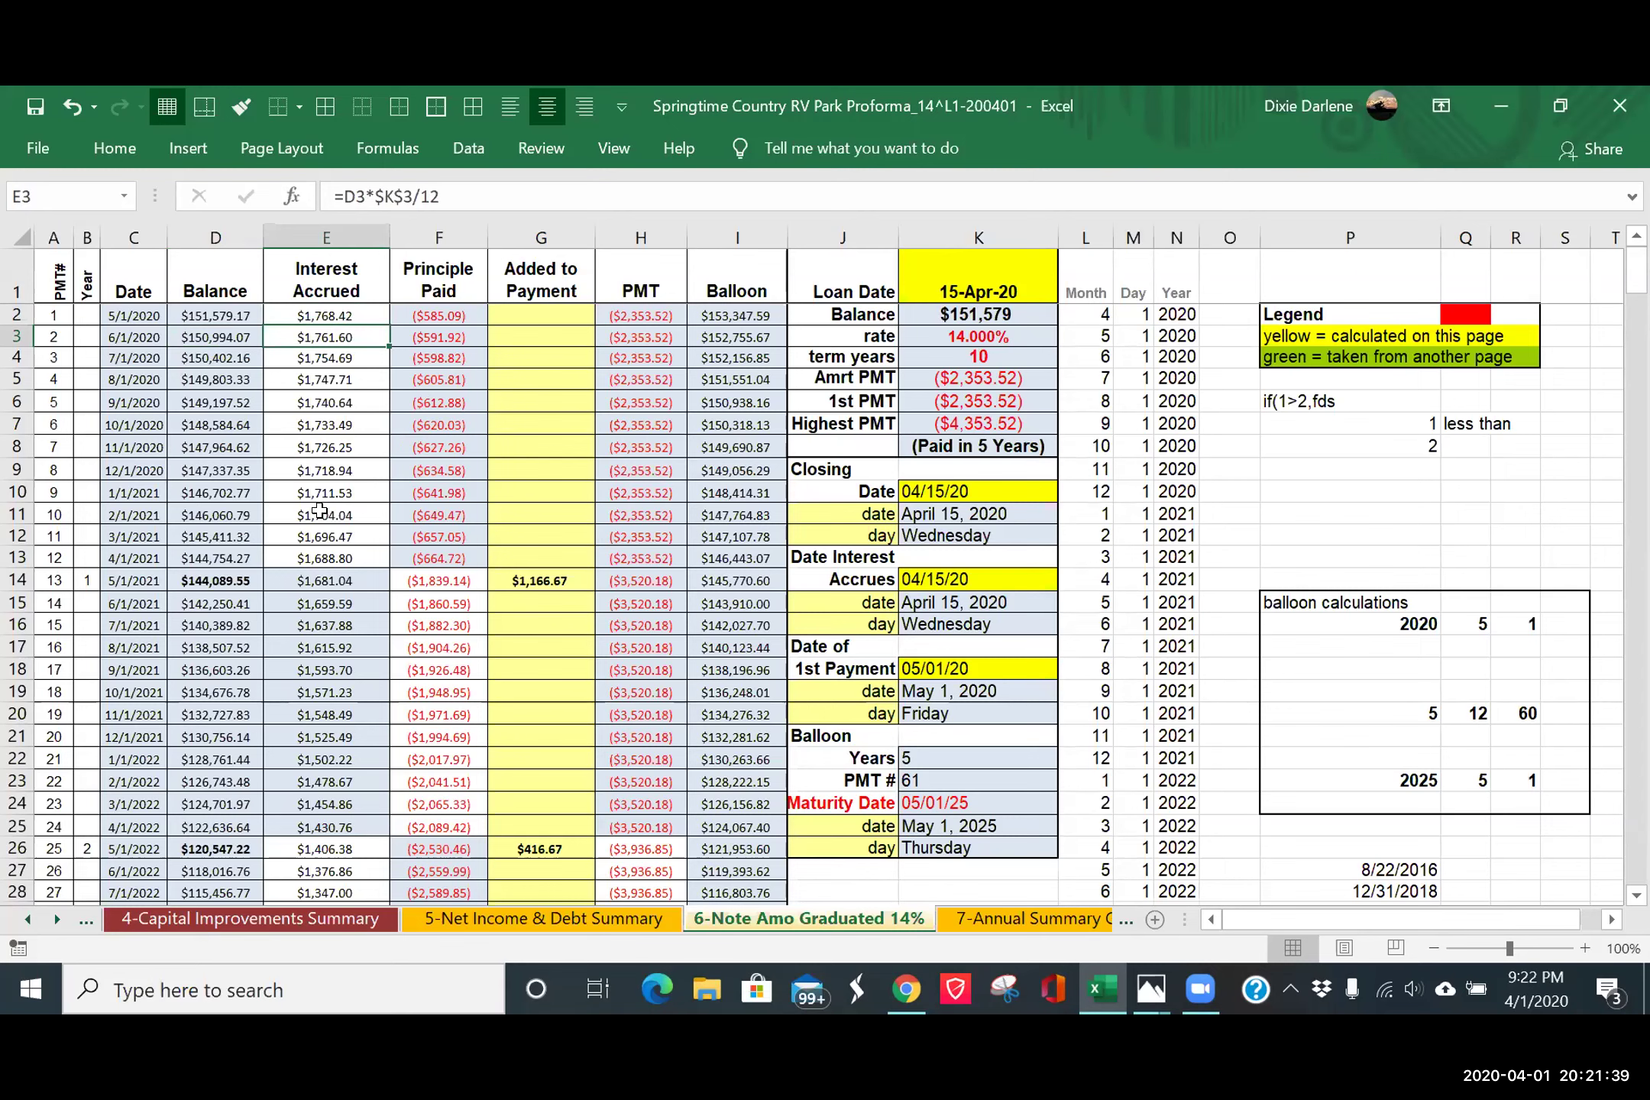
click(442, 340)
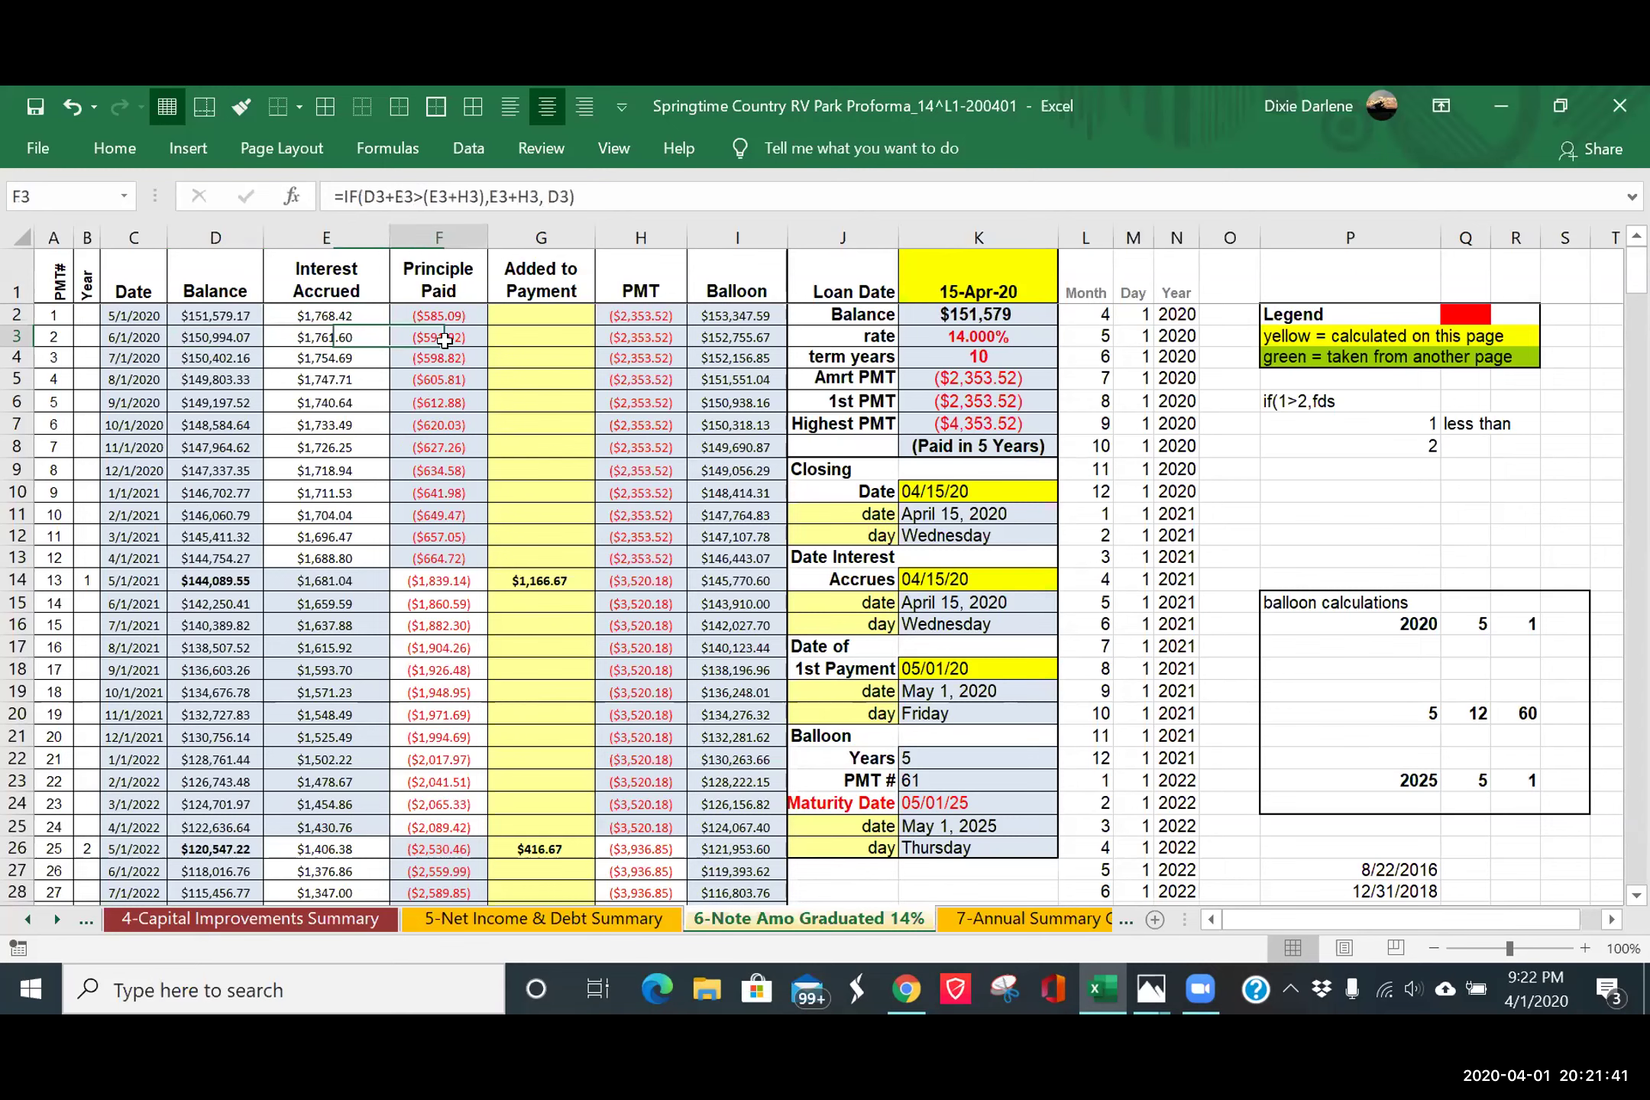
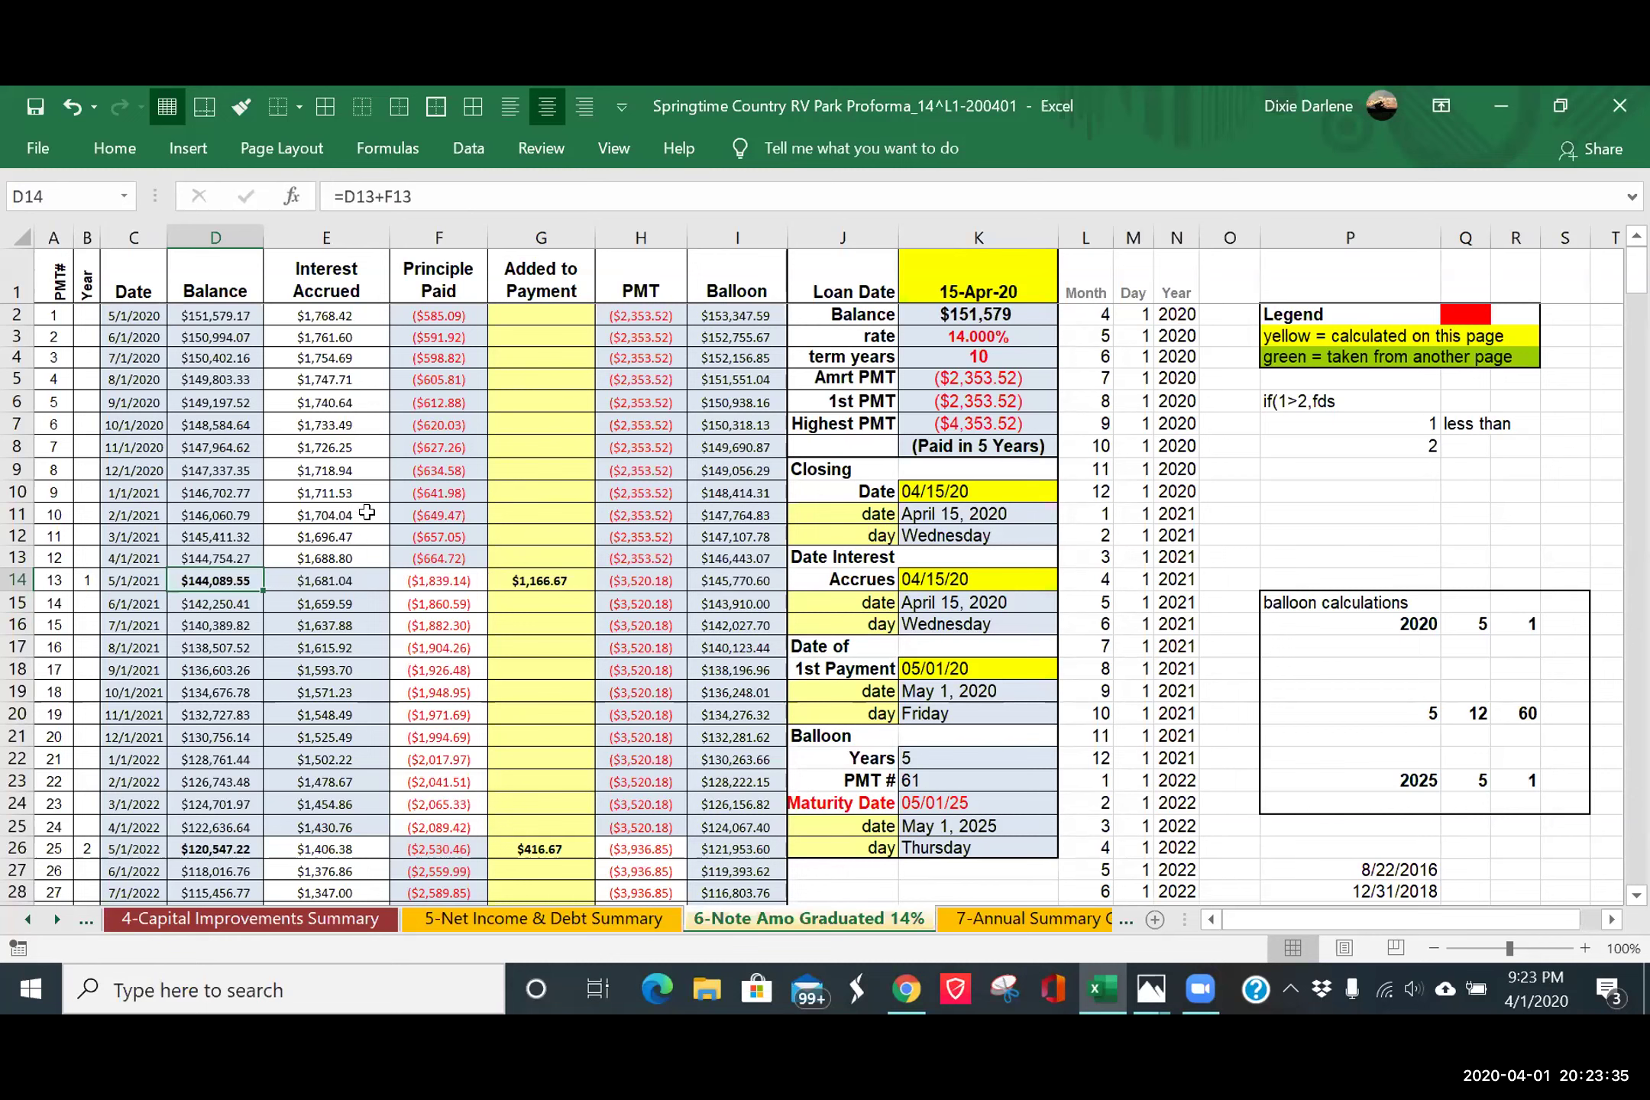
- Try pasting the G14 payment addition as a value into G10 for the 1/1/2021 payment, and undo the paste
click(539, 581)
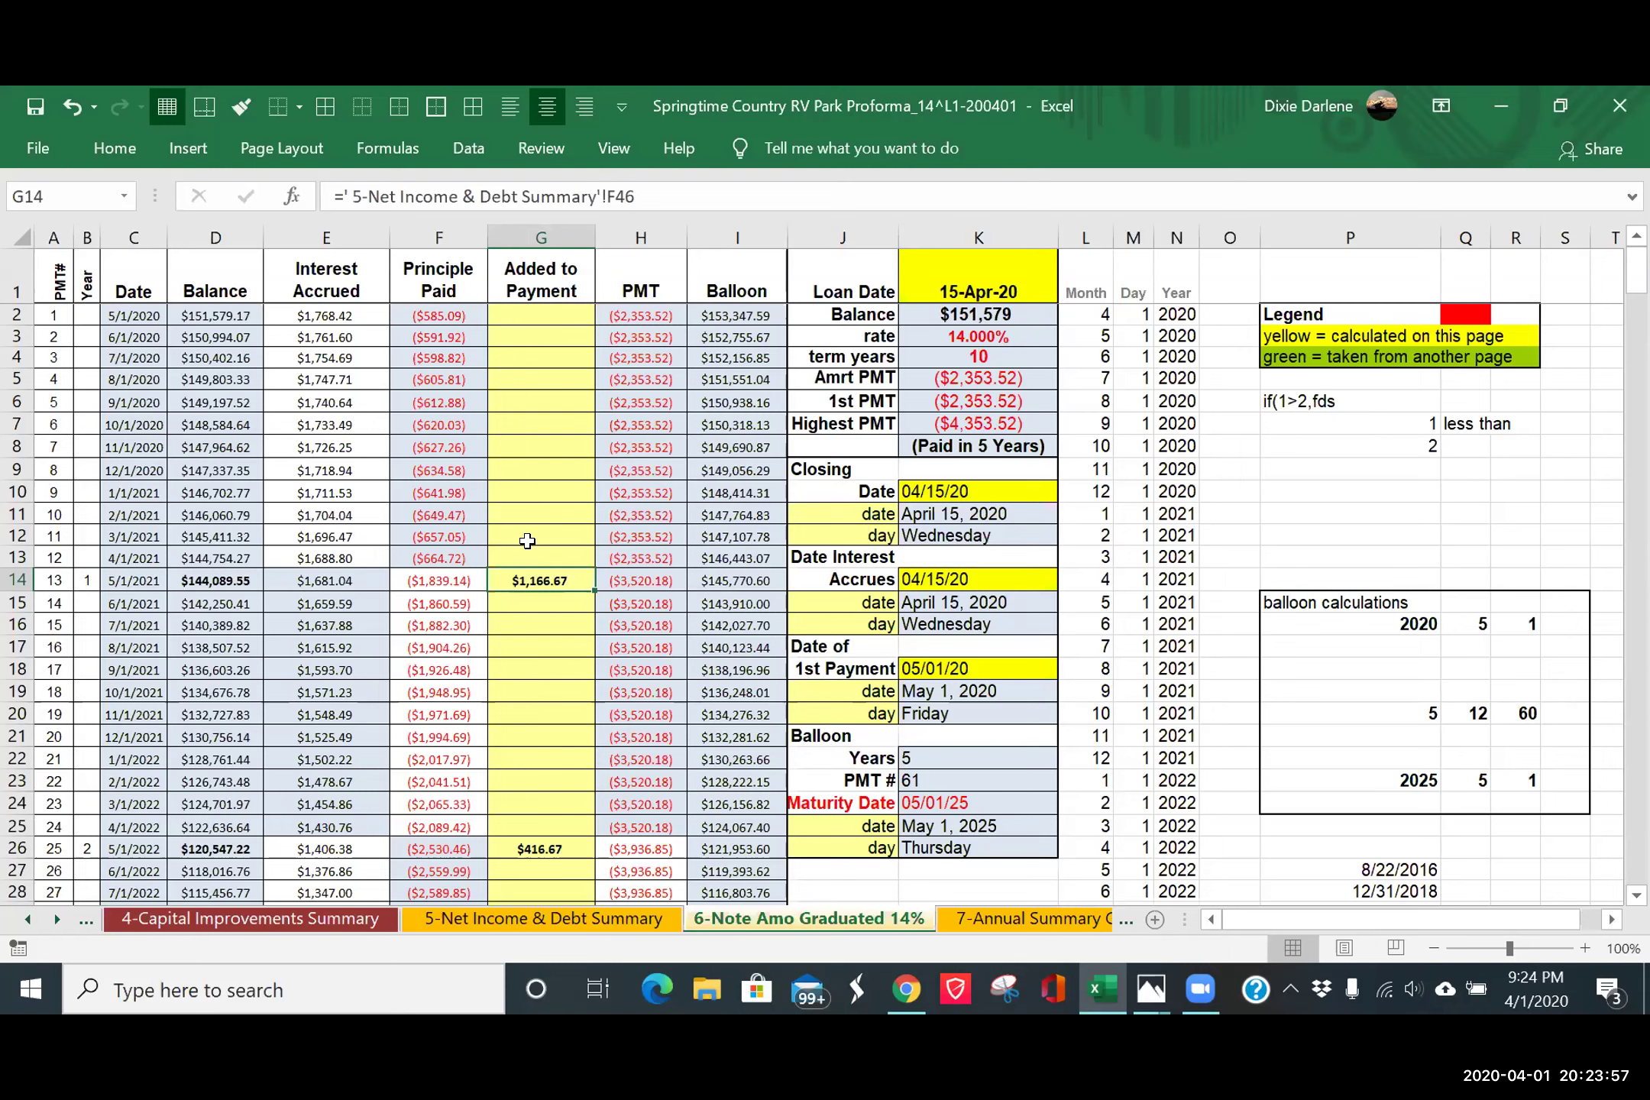
right_click(534, 580)
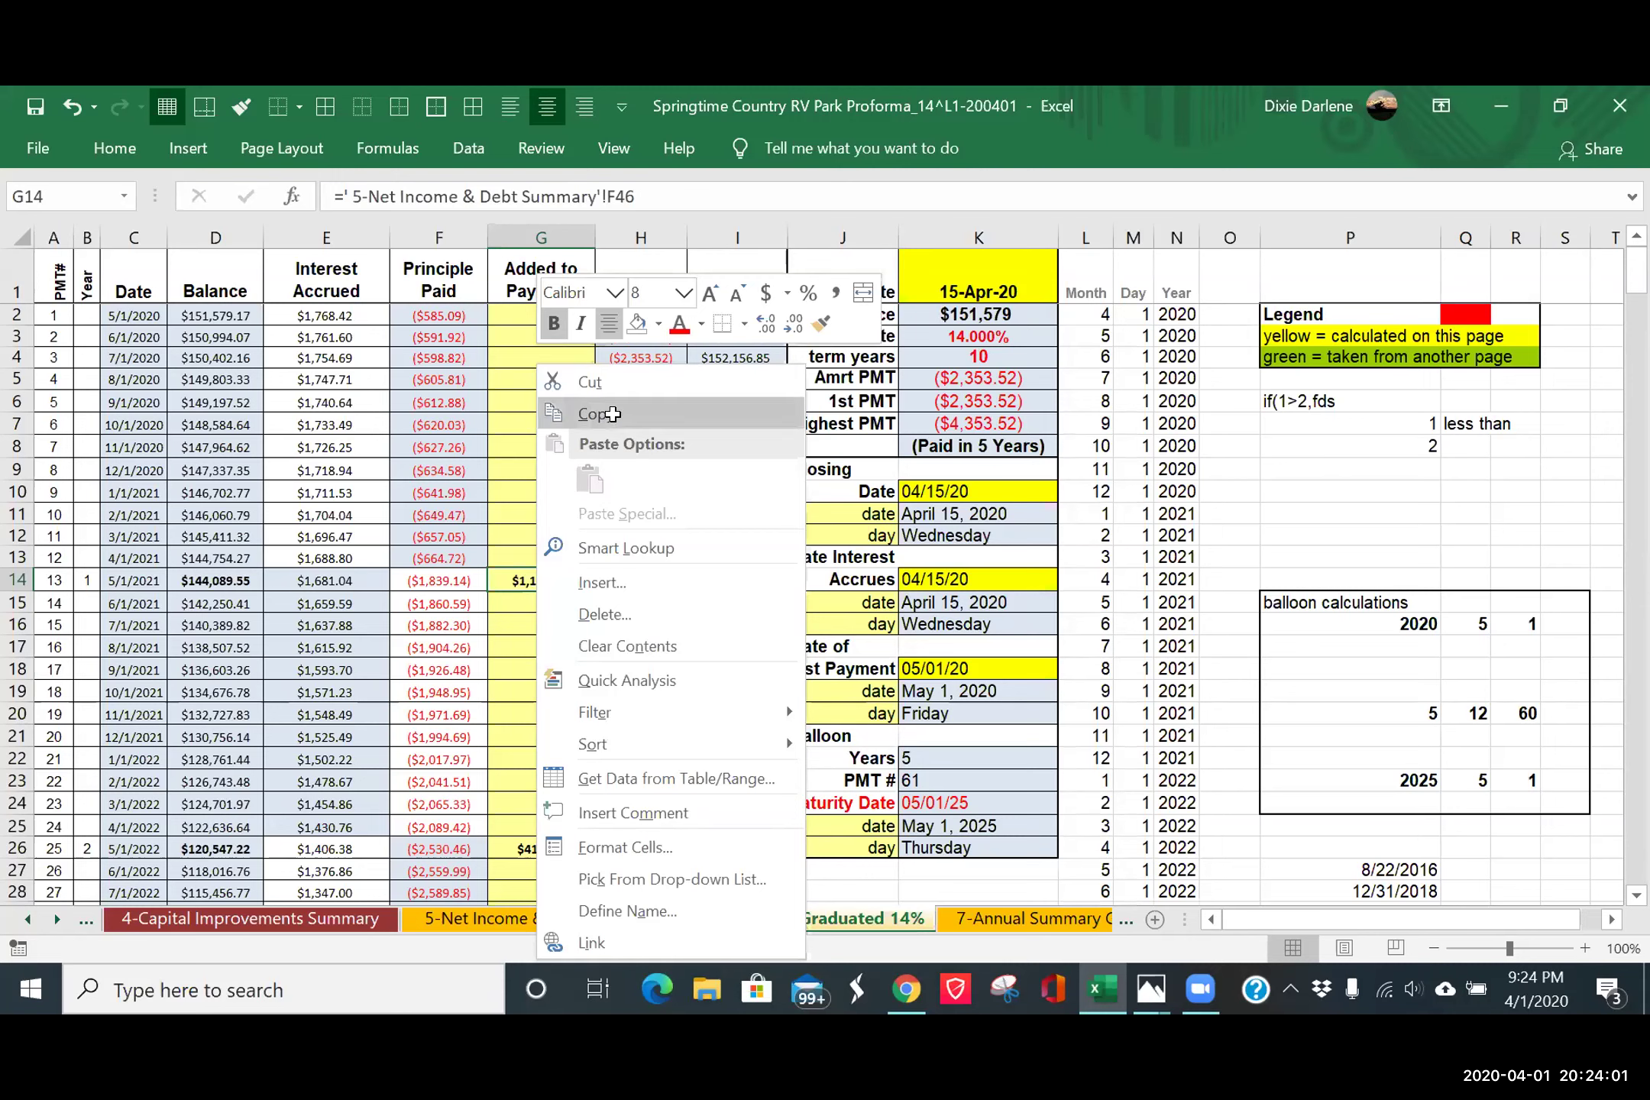
click(613, 416)
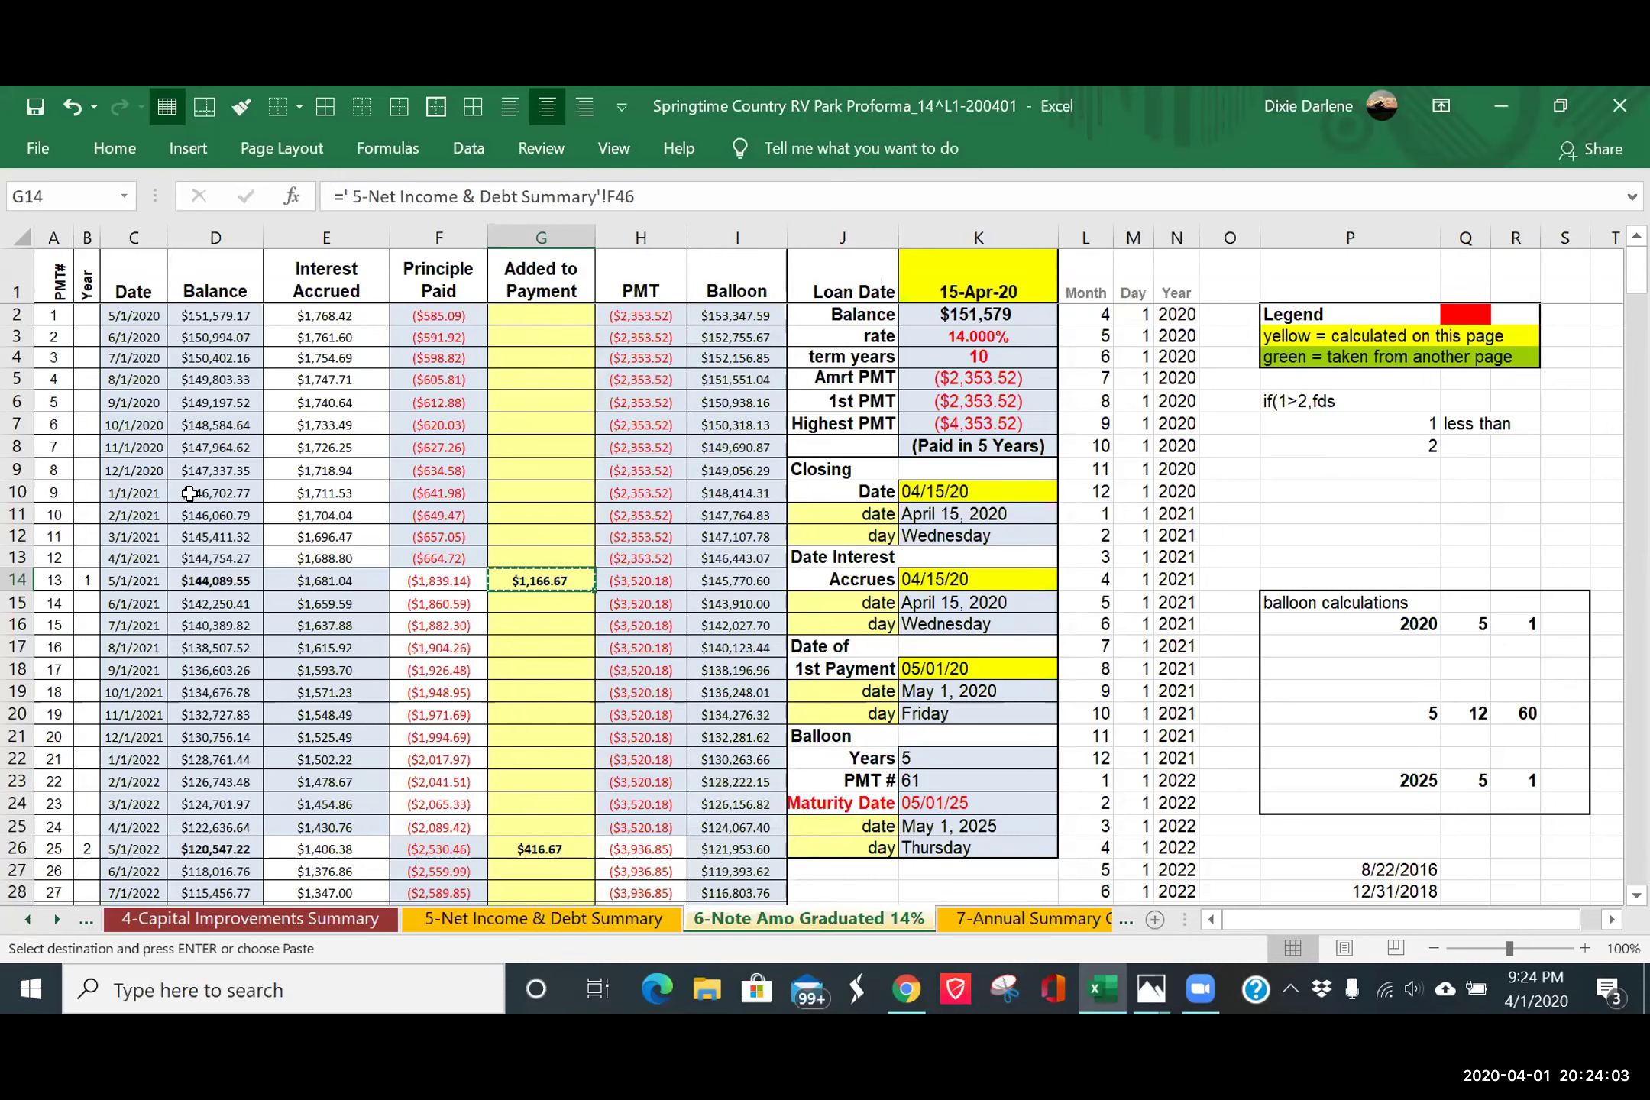
click(550, 494)
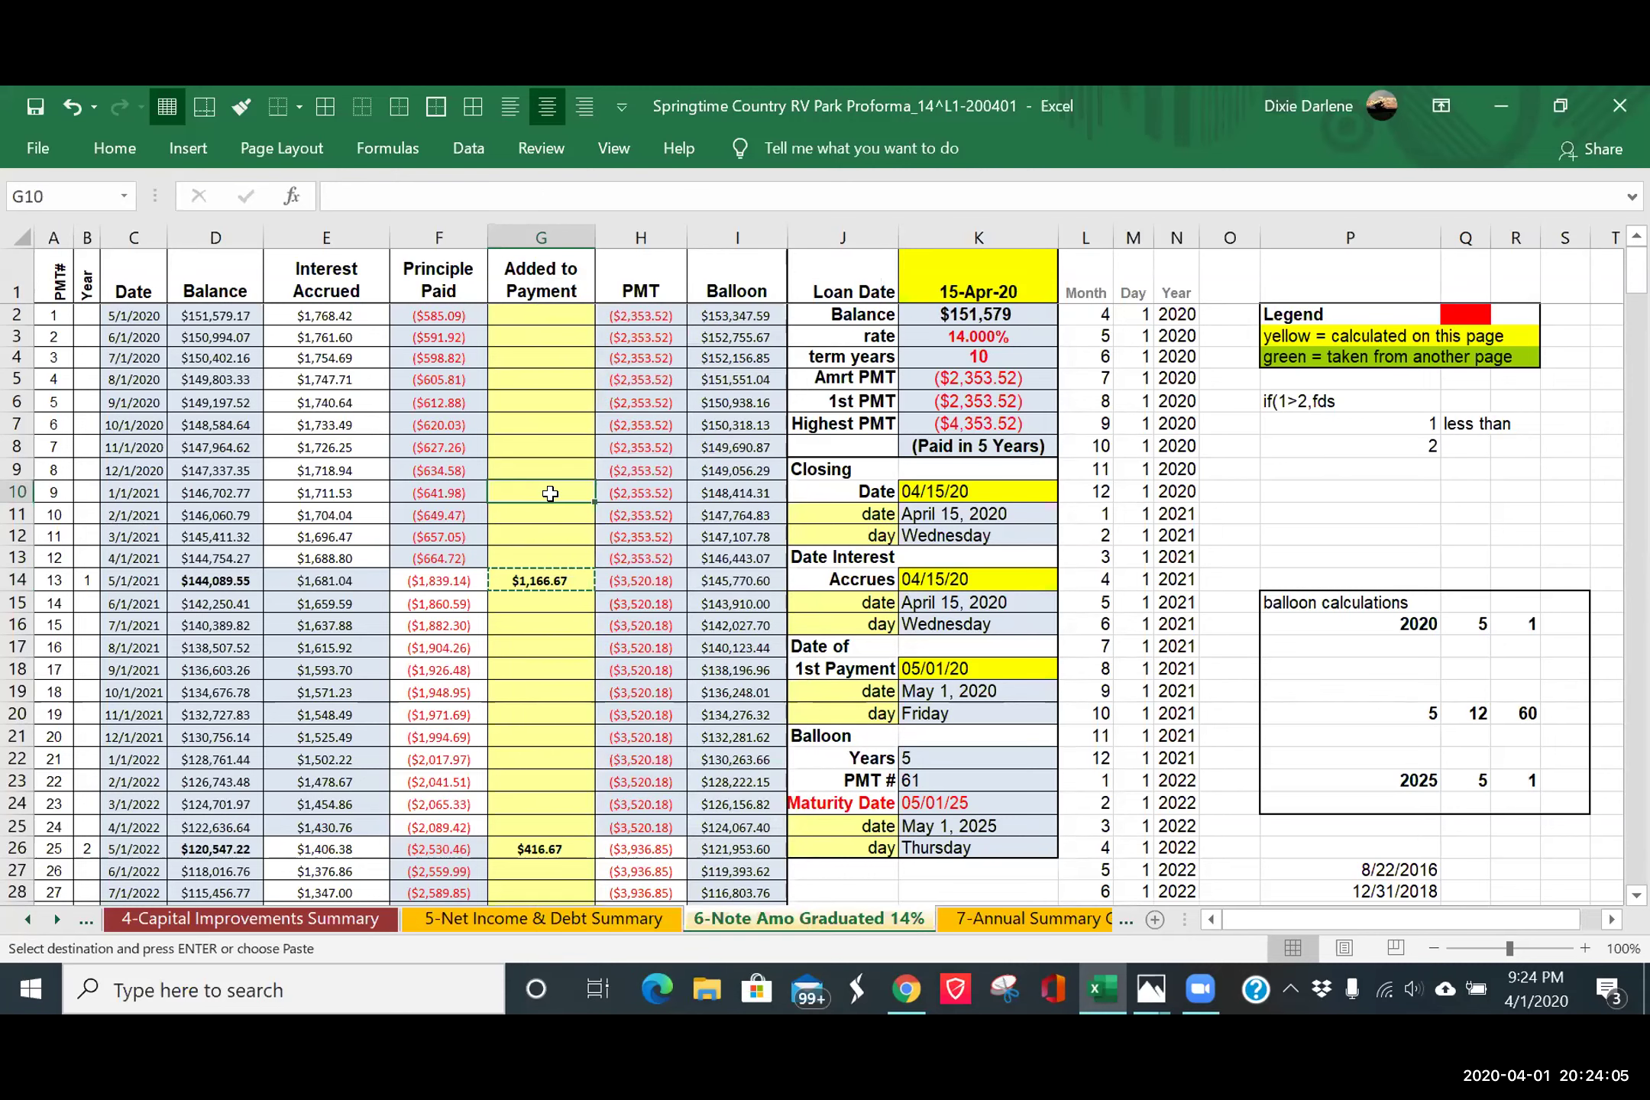
right_click(551, 495)
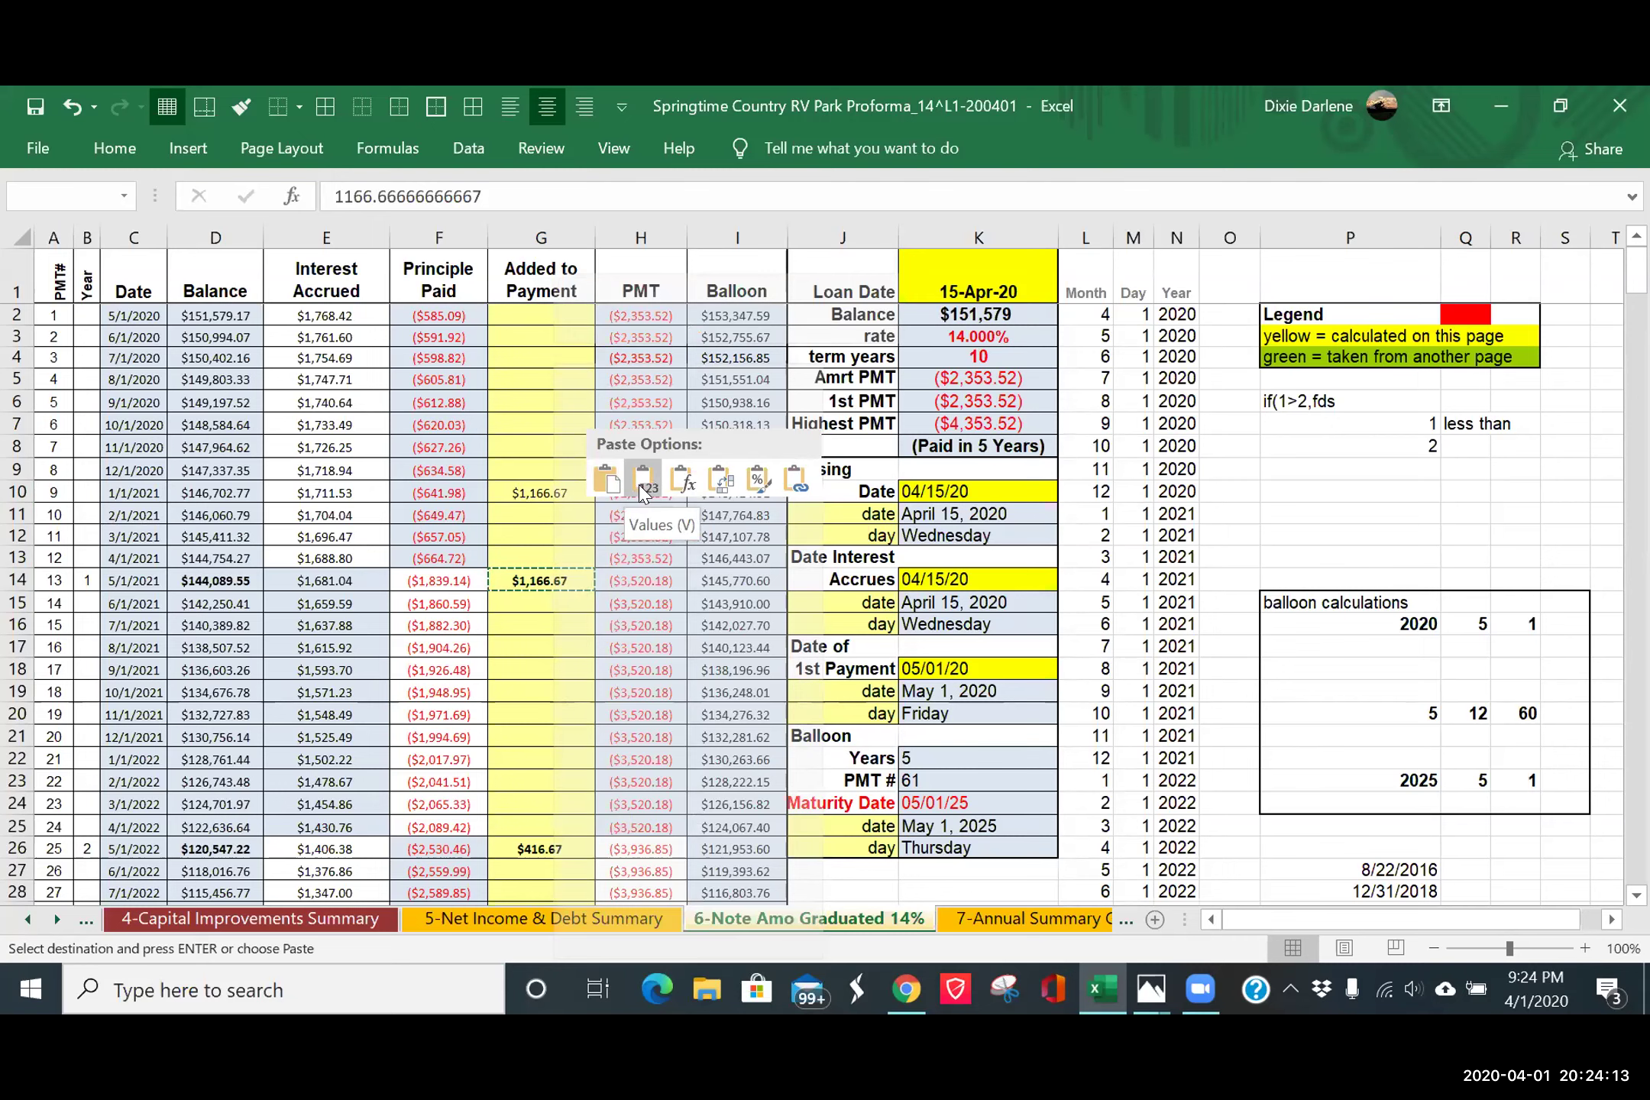
click(641, 486)
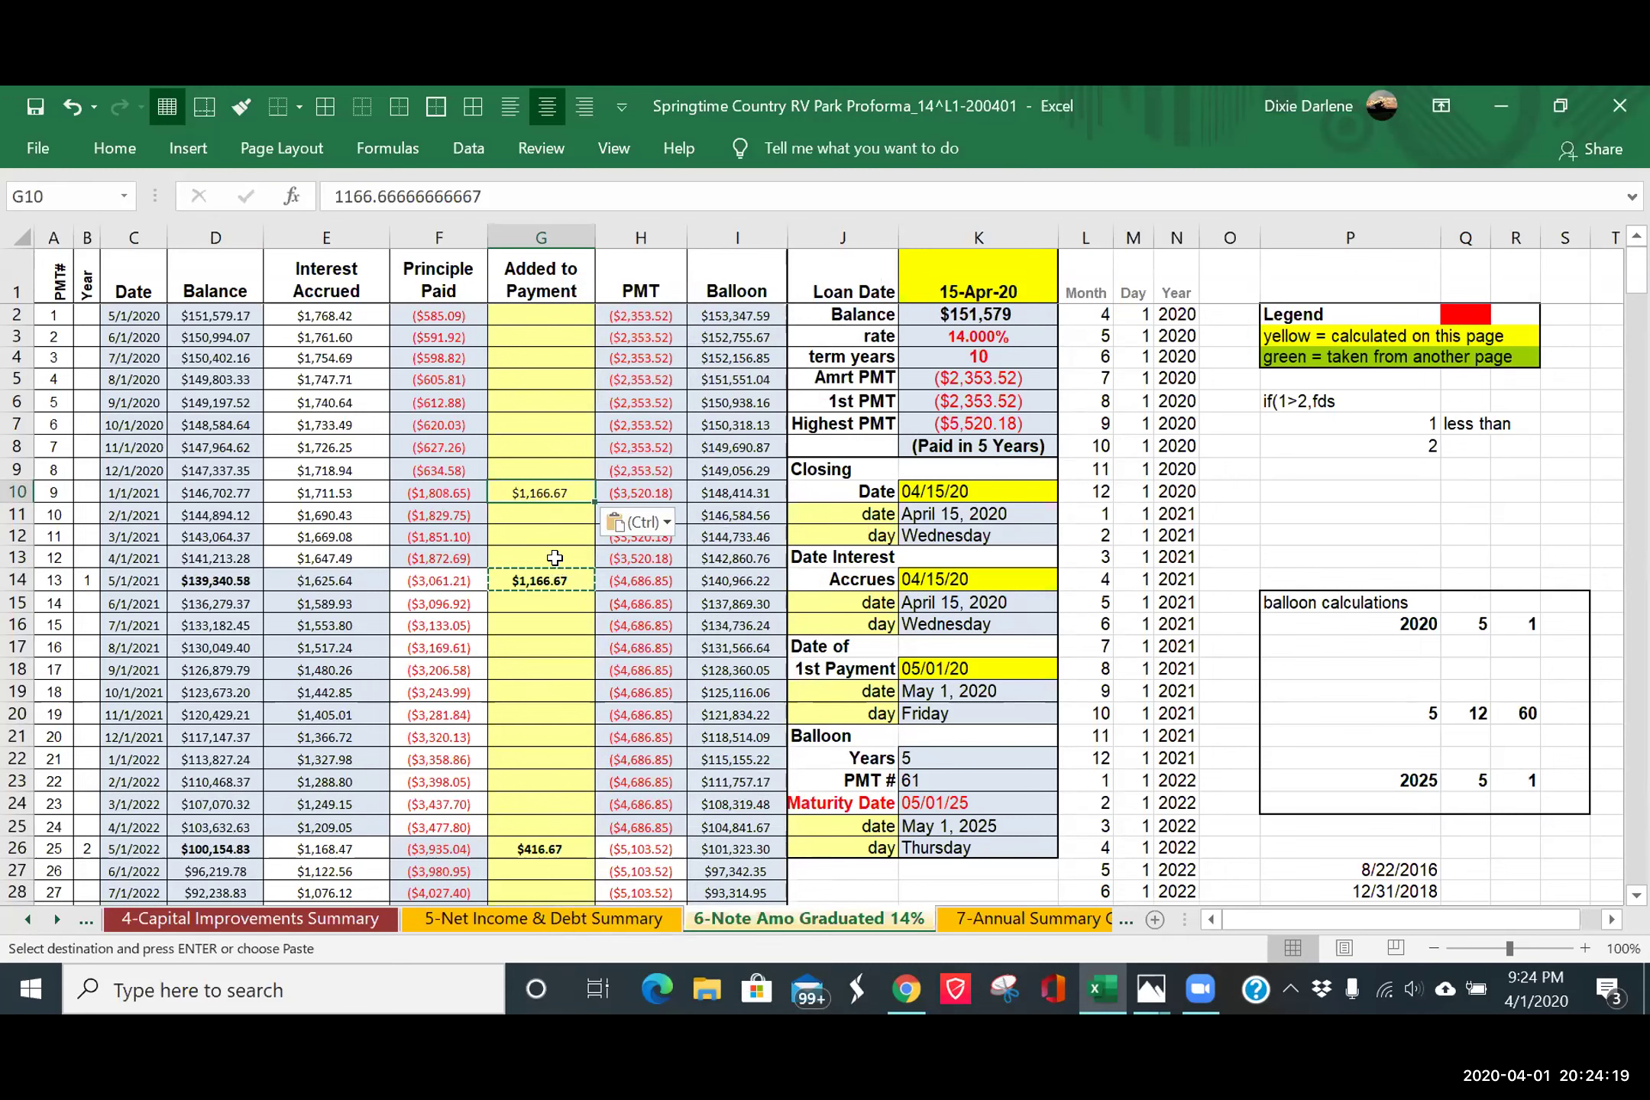
click(70, 106)
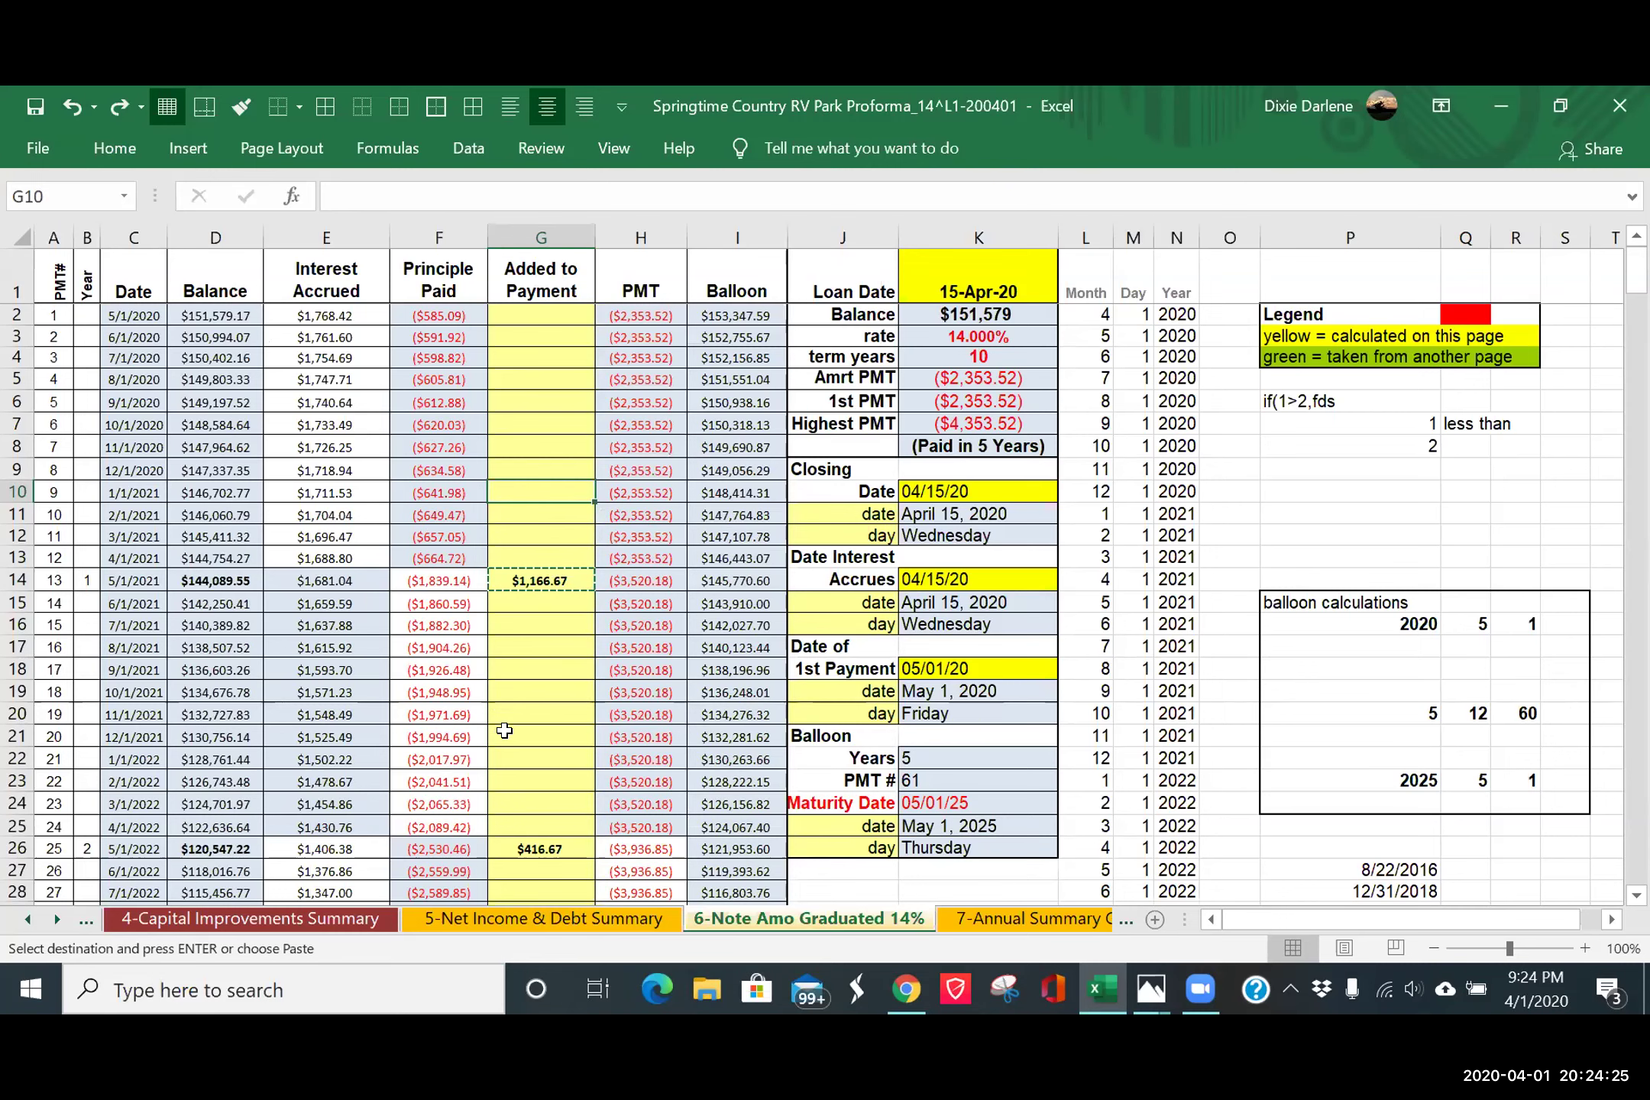
key(Escape)
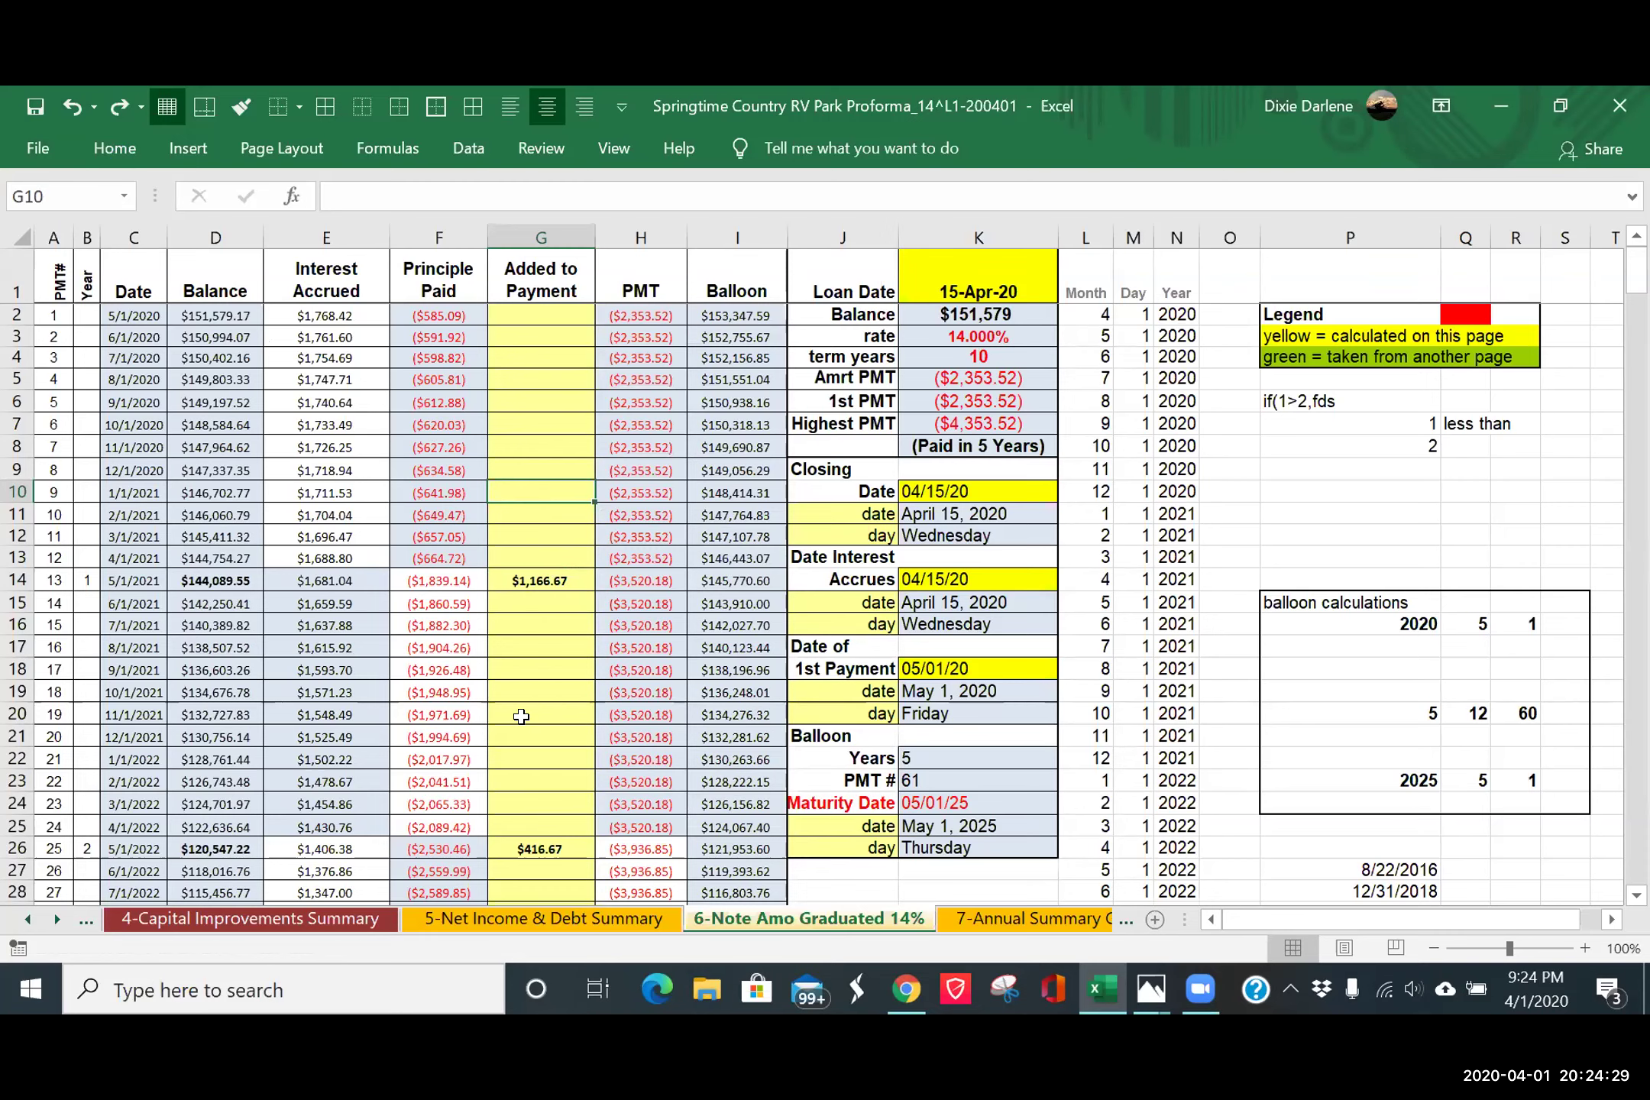
- Review the balances and payment additions through the final 2025 payments, and return to the start of the schedule
scroll(512, 729, down, 5)
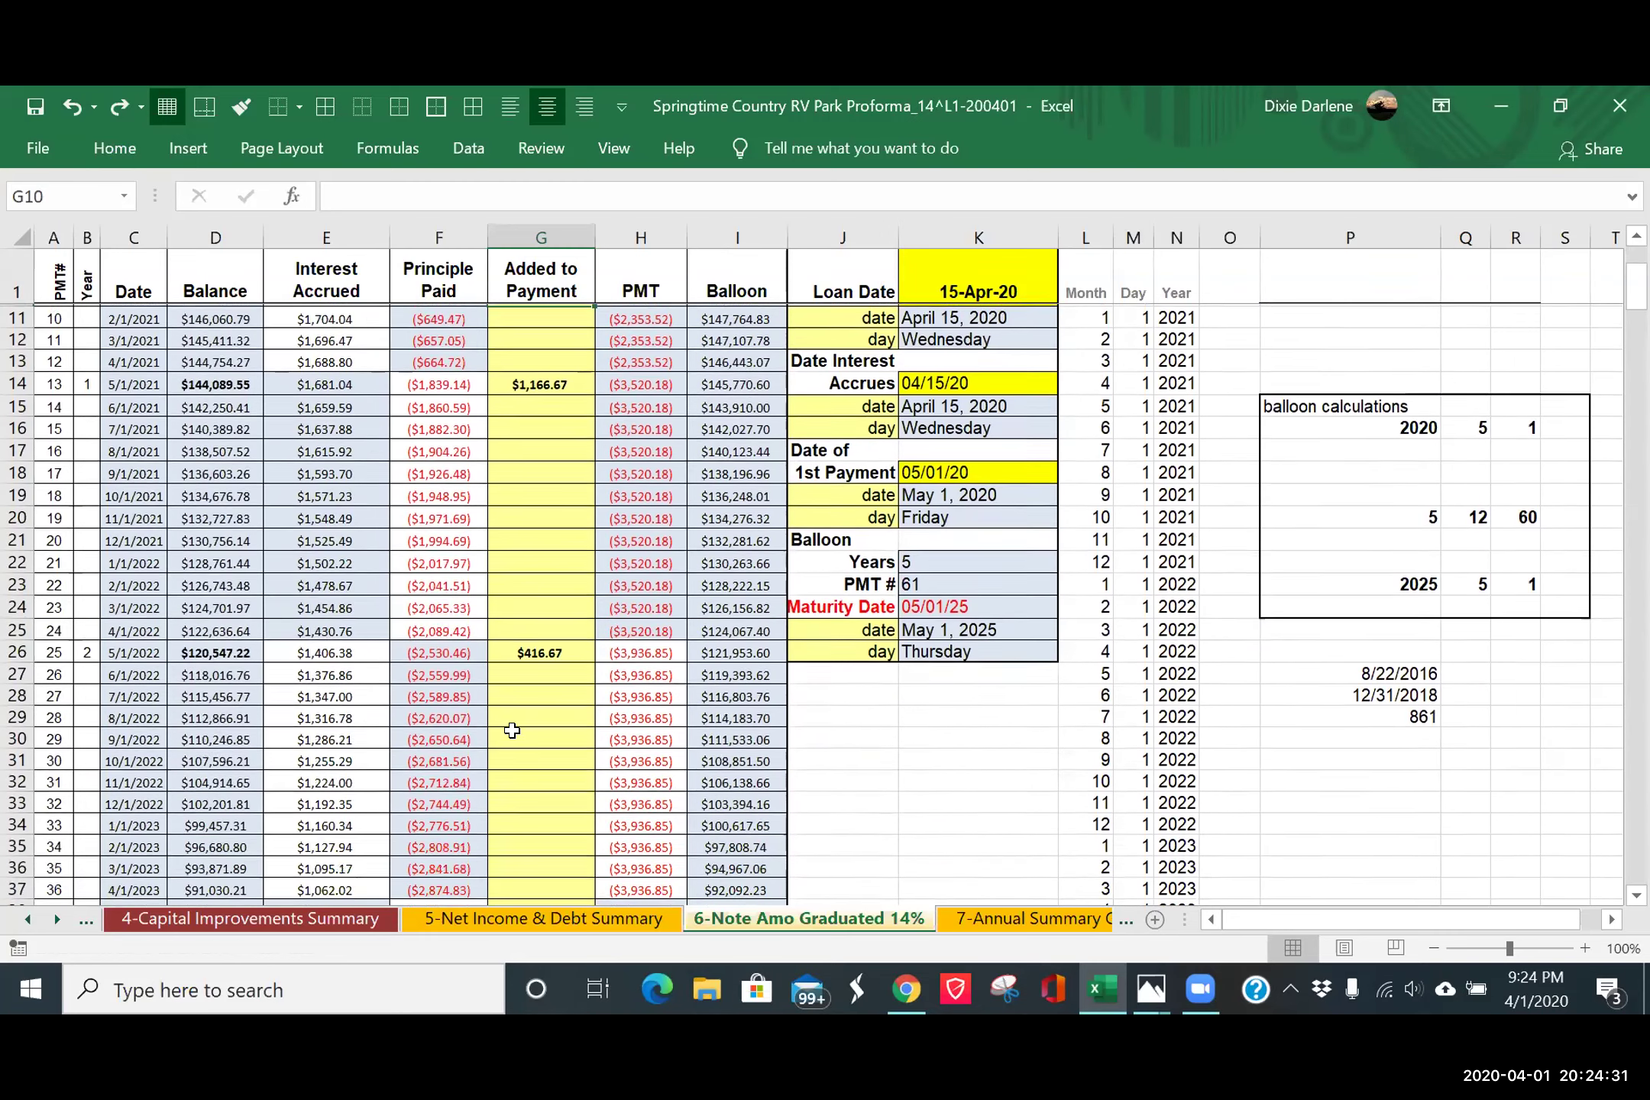
scroll(512, 730, down, 1)
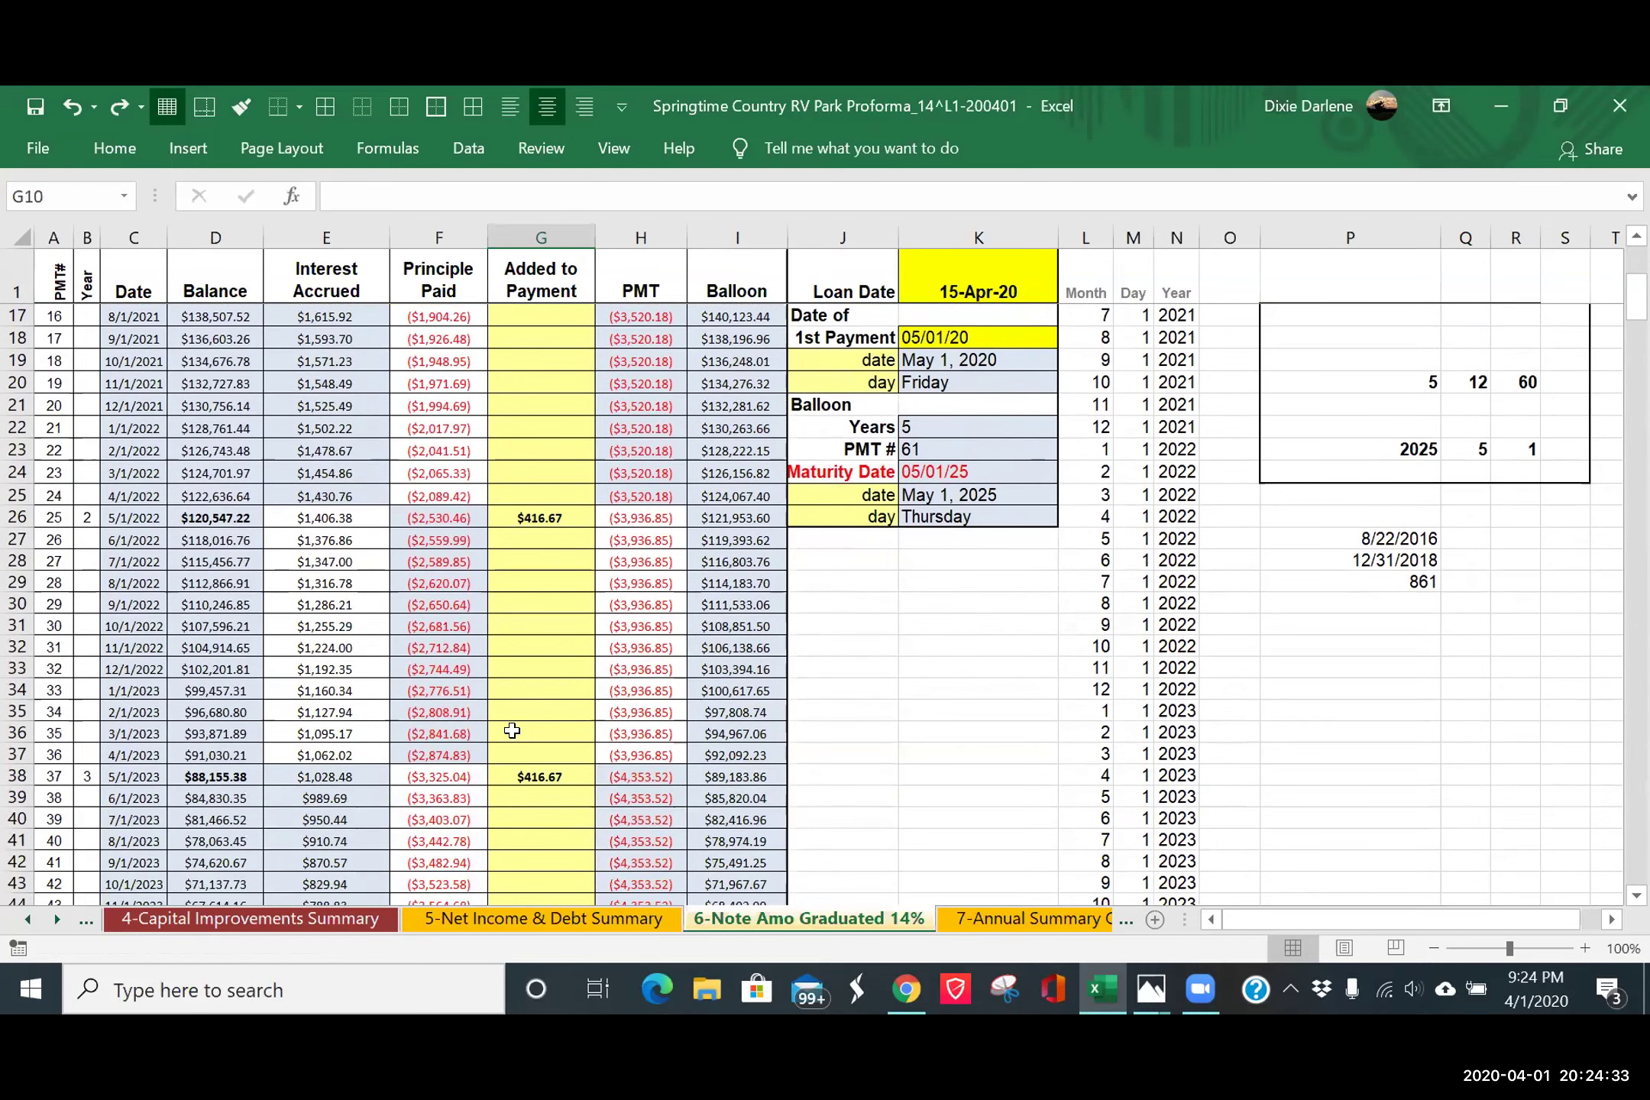
scroll(512, 730, down, 7)
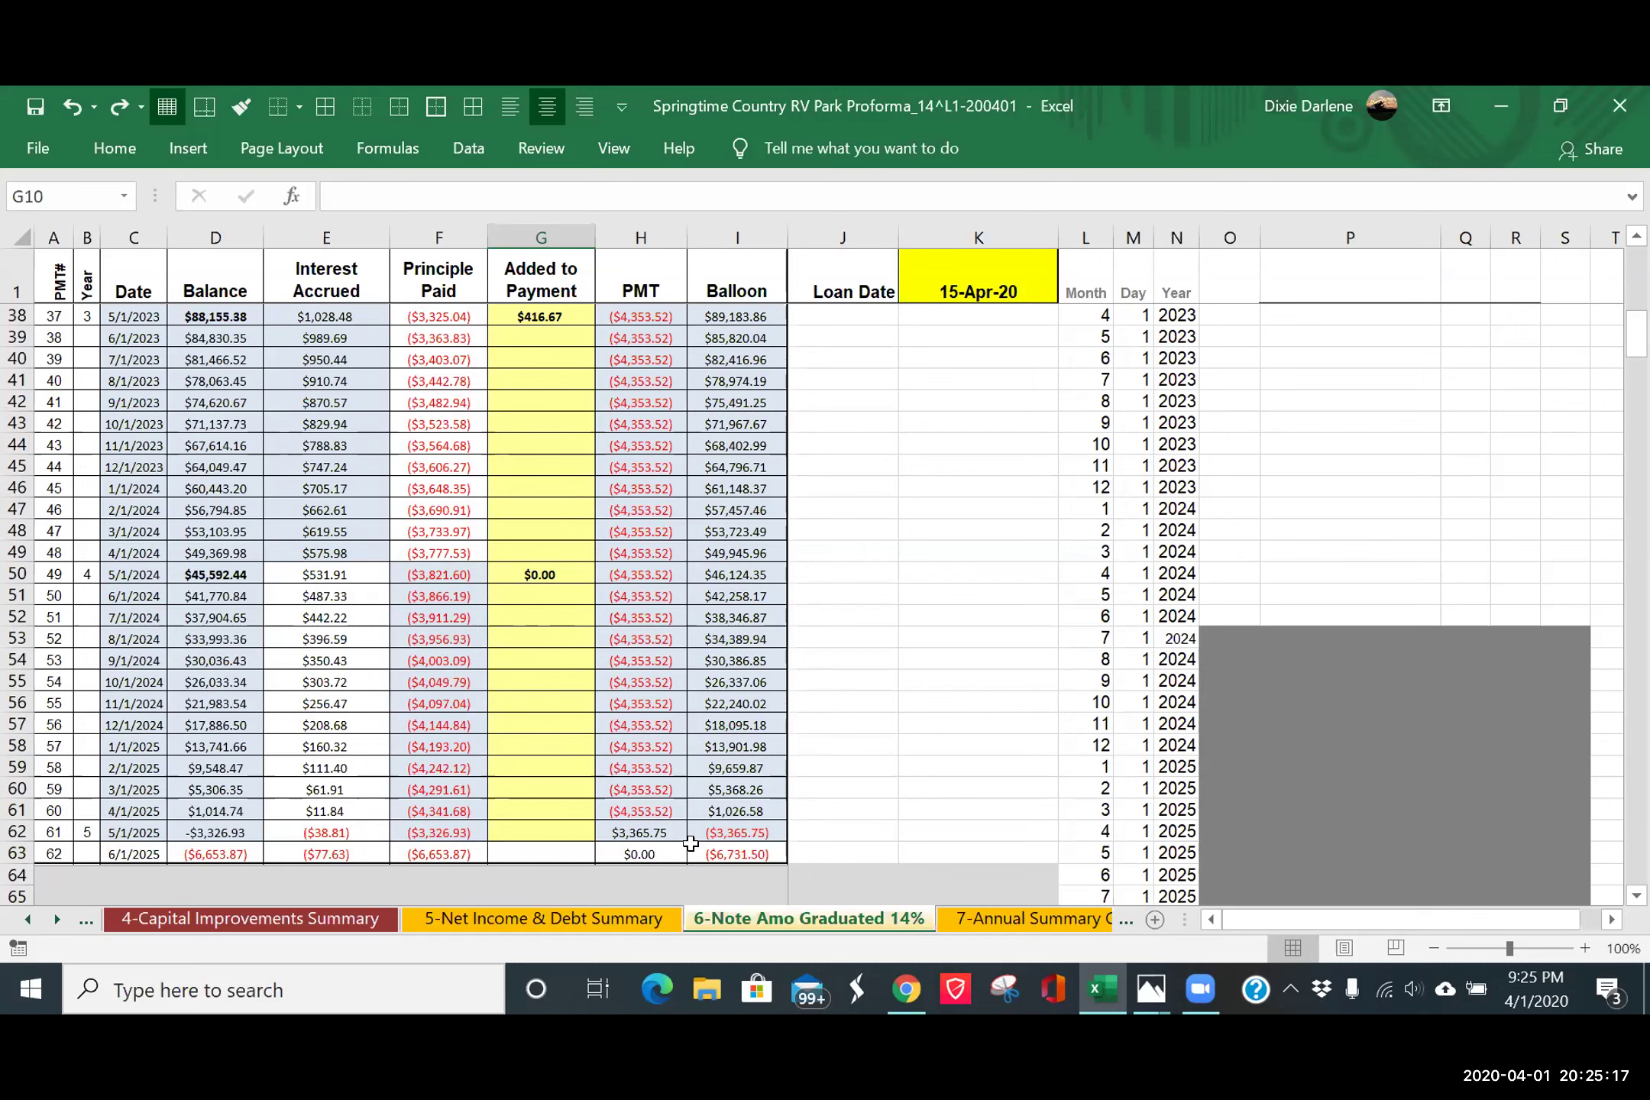
click(469, 924)
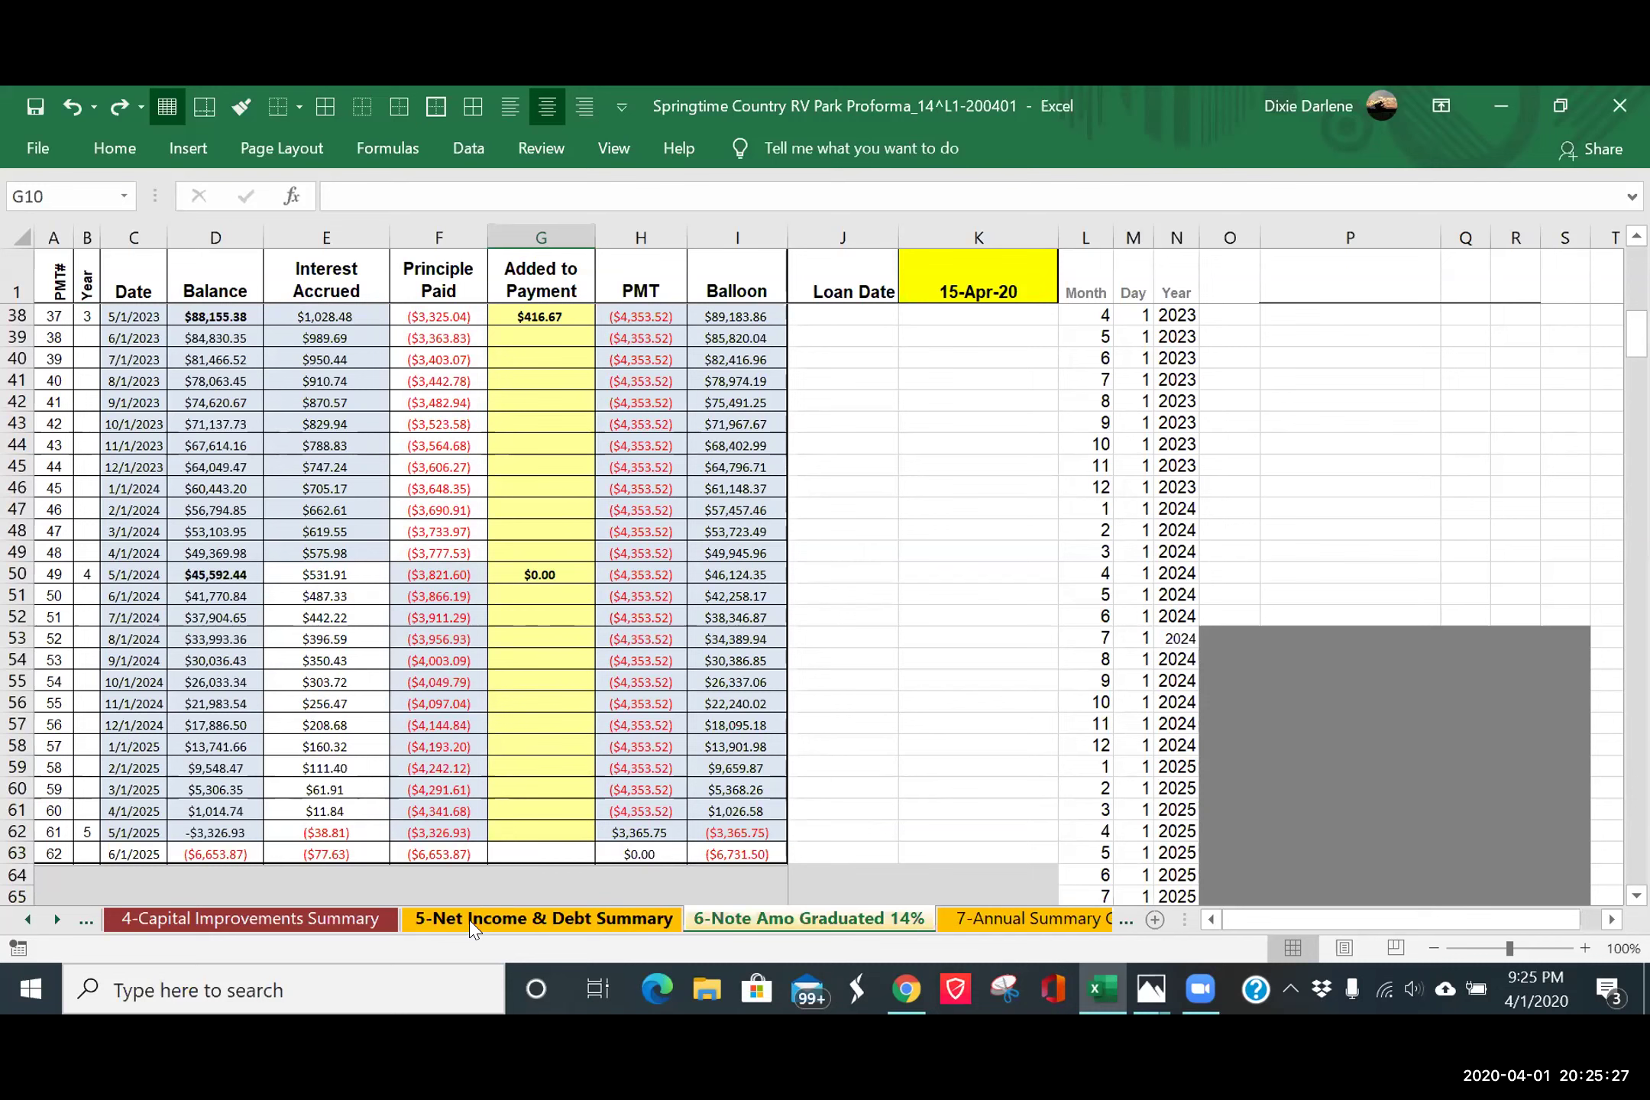
key(ctrl+Home)
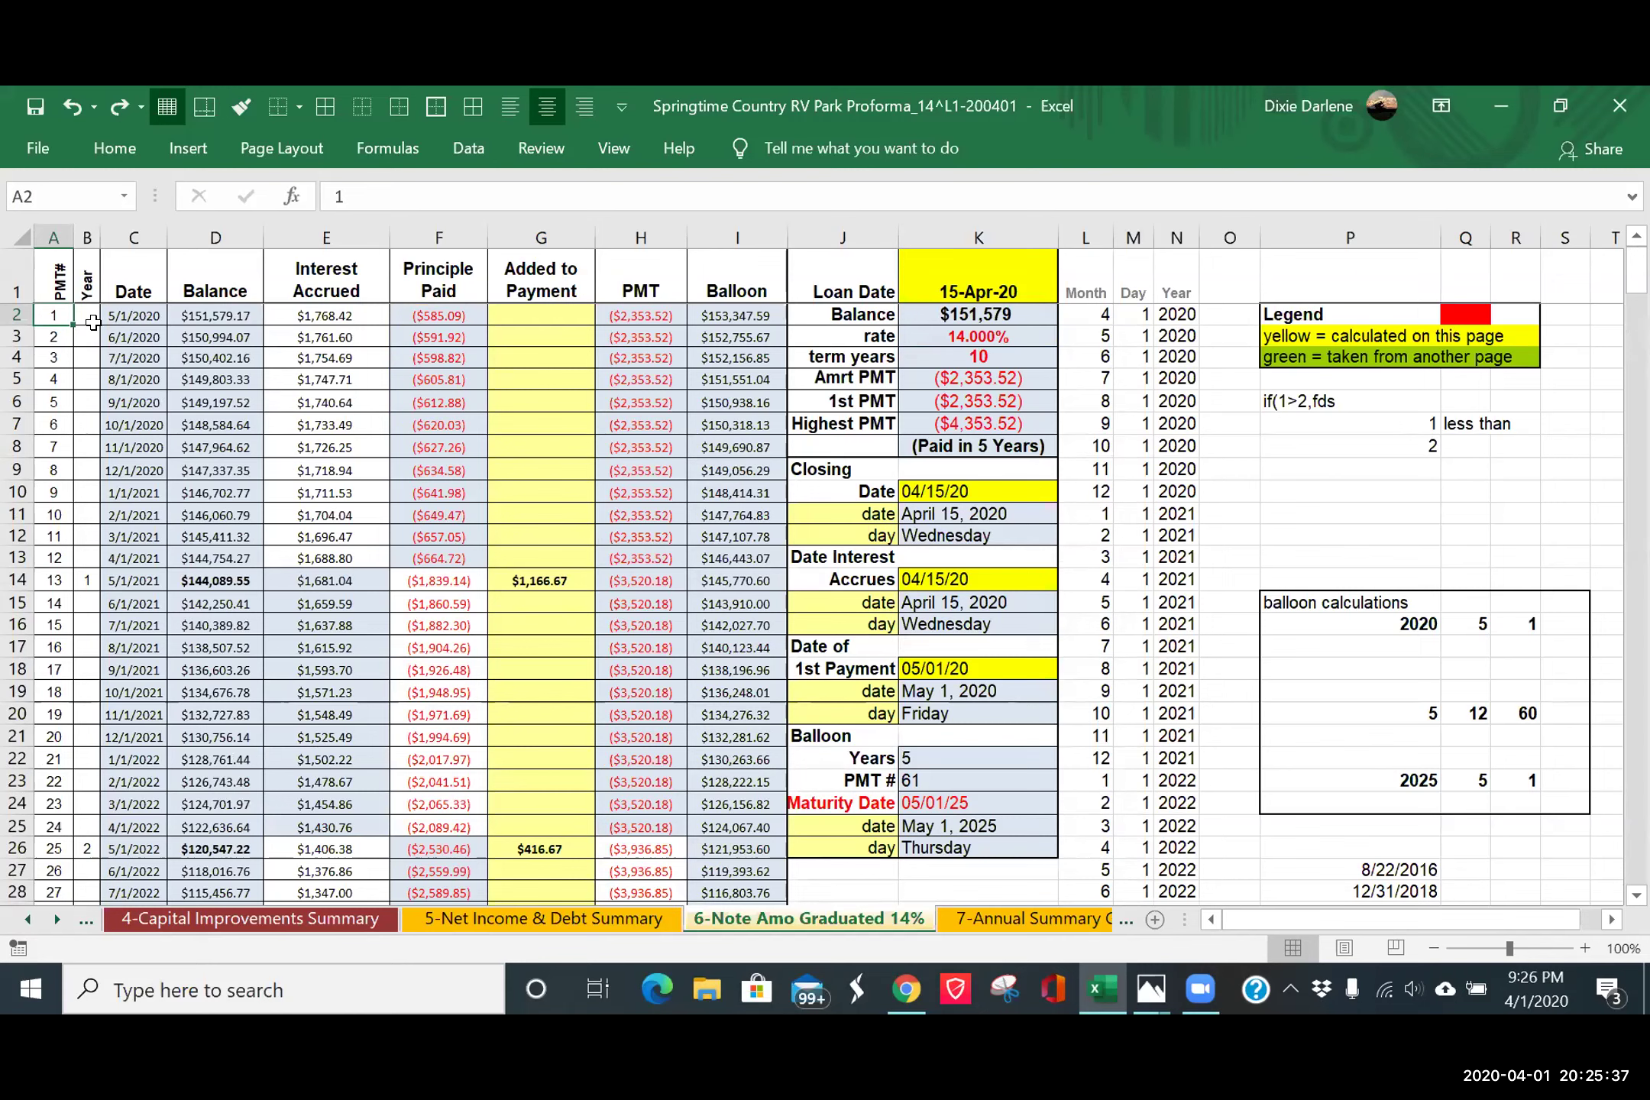
- Check the first payment date's formula in C2 and follow the schedule dates down to the last payments
click(125, 313)
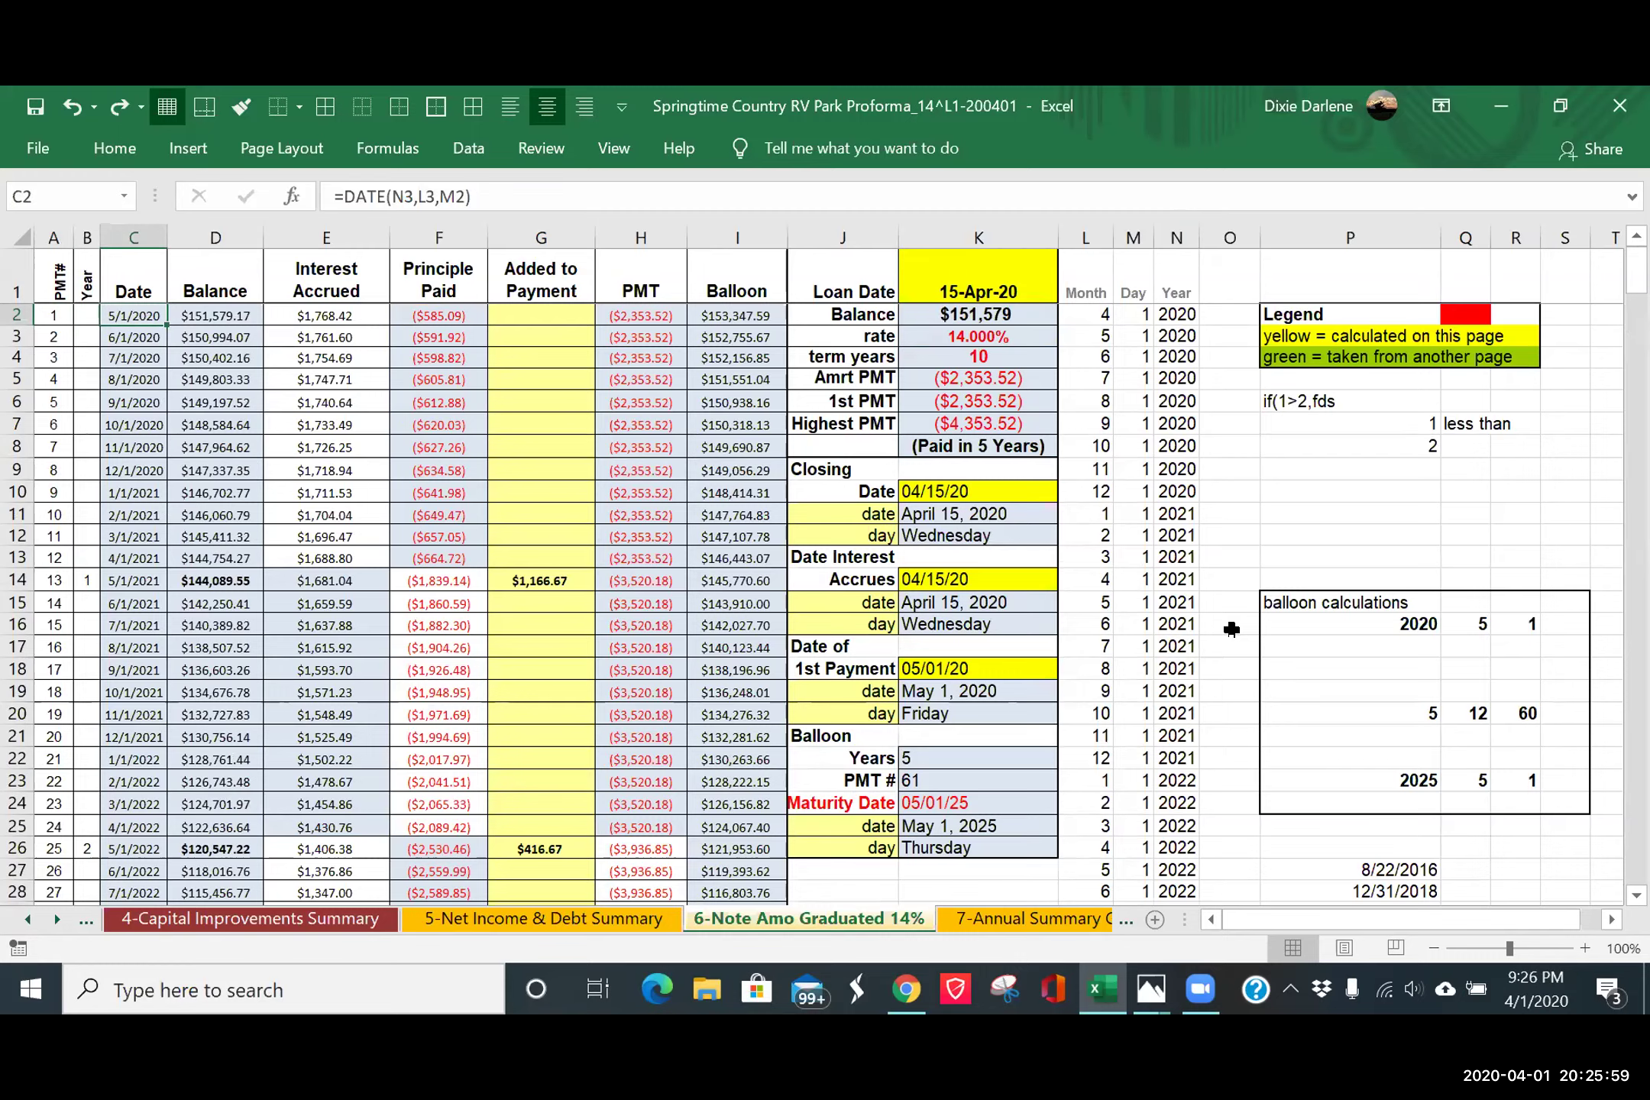
scroll(1231, 629, down, 1)
scroll(1231, 628, down, 3)
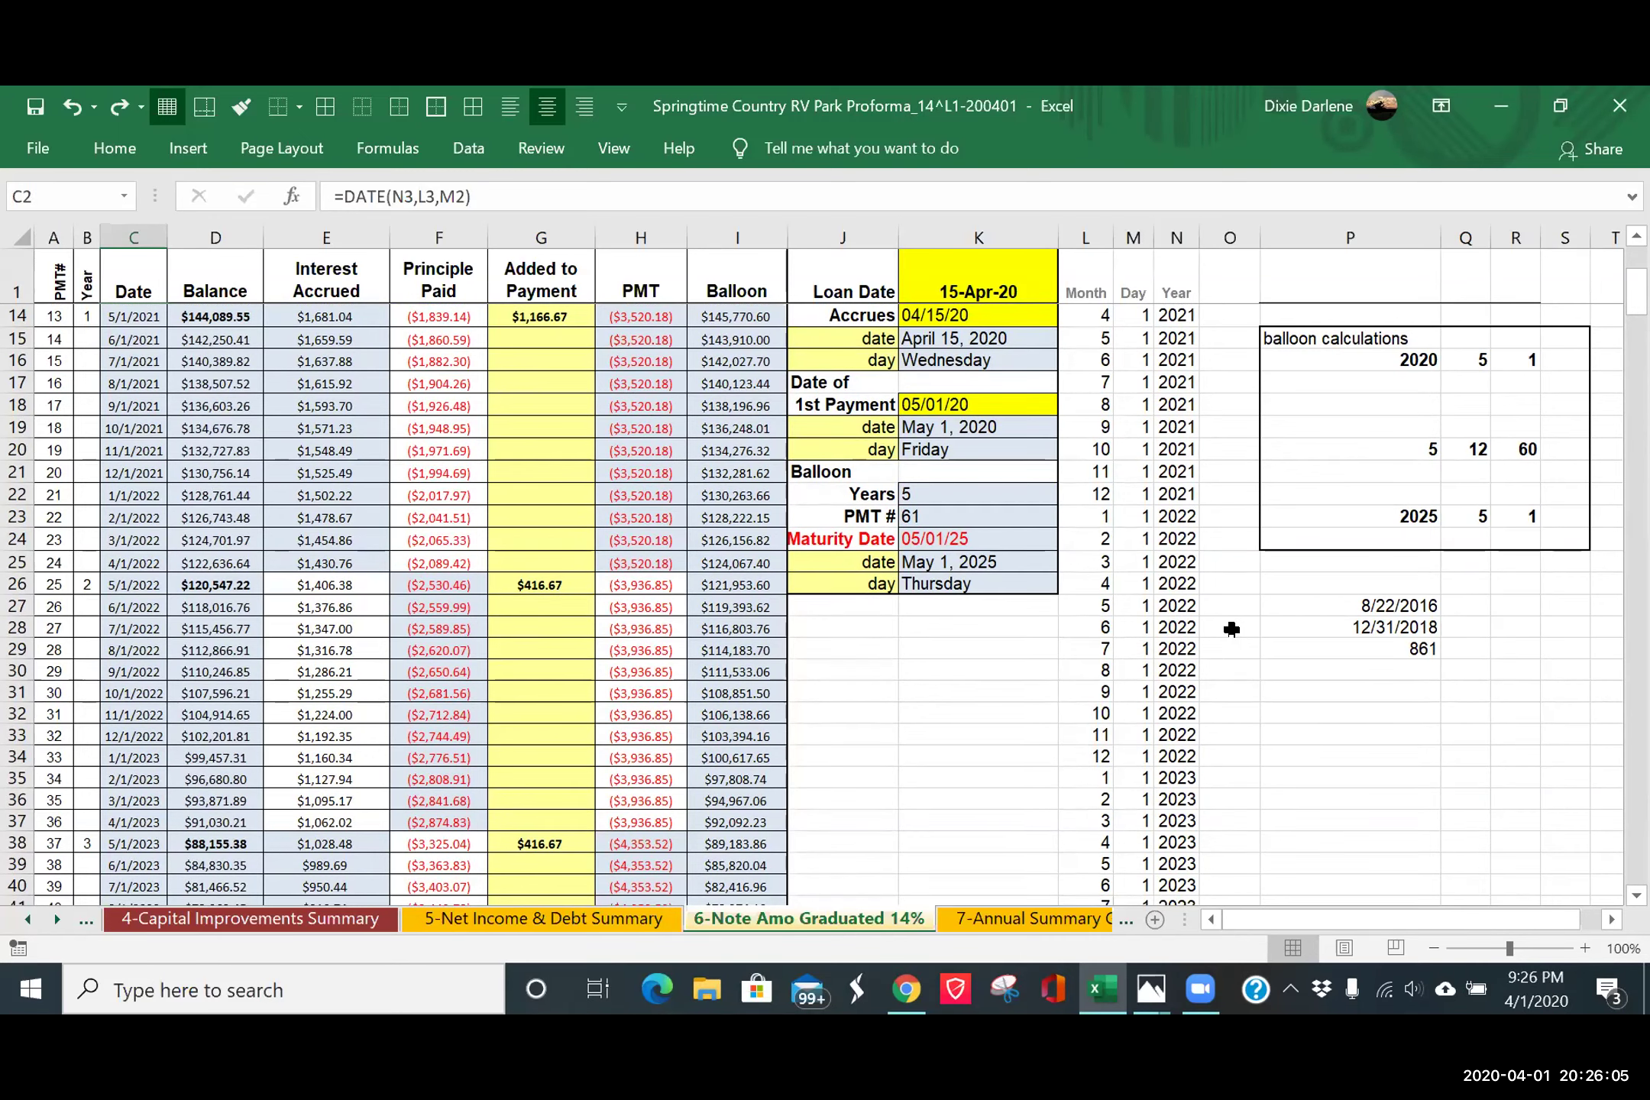
scroll(1231, 629, down, 5)
scroll(1231, 628, down, 6)
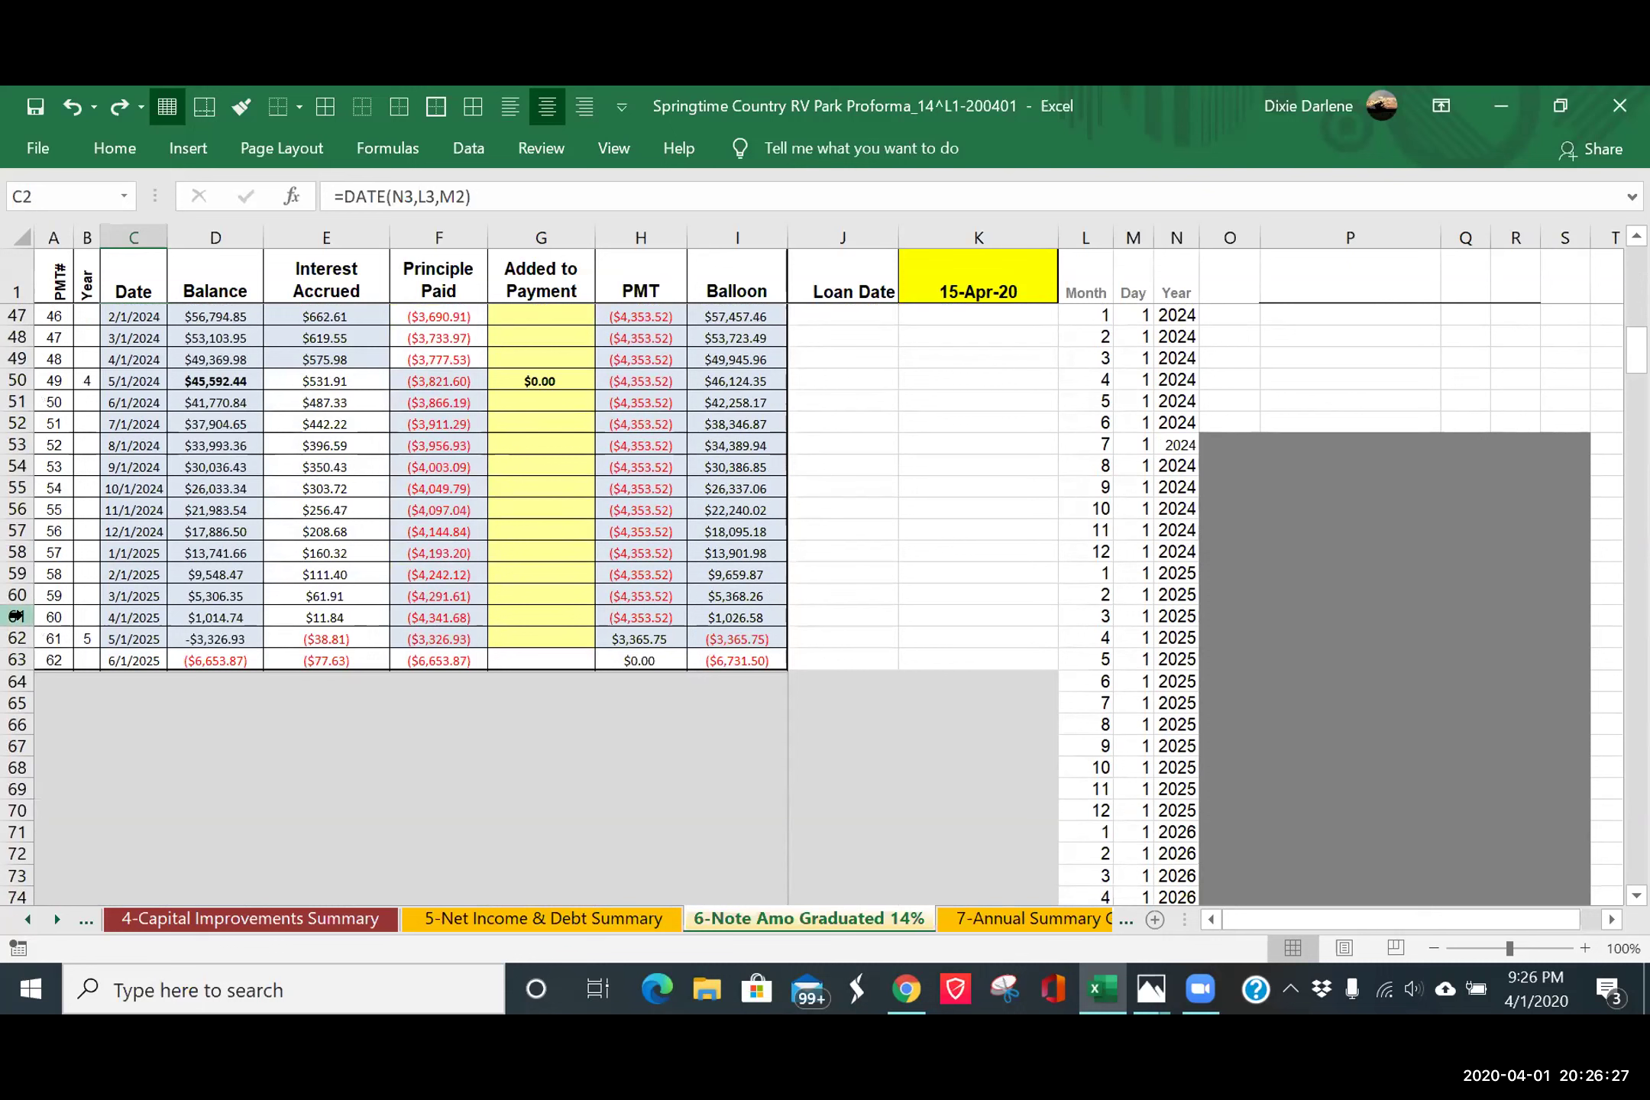
- Examine payment 60's payment and balance formulas in H61 and D61, and payment 61's balance and principal formulas in D62 and F62
click(15, 615)
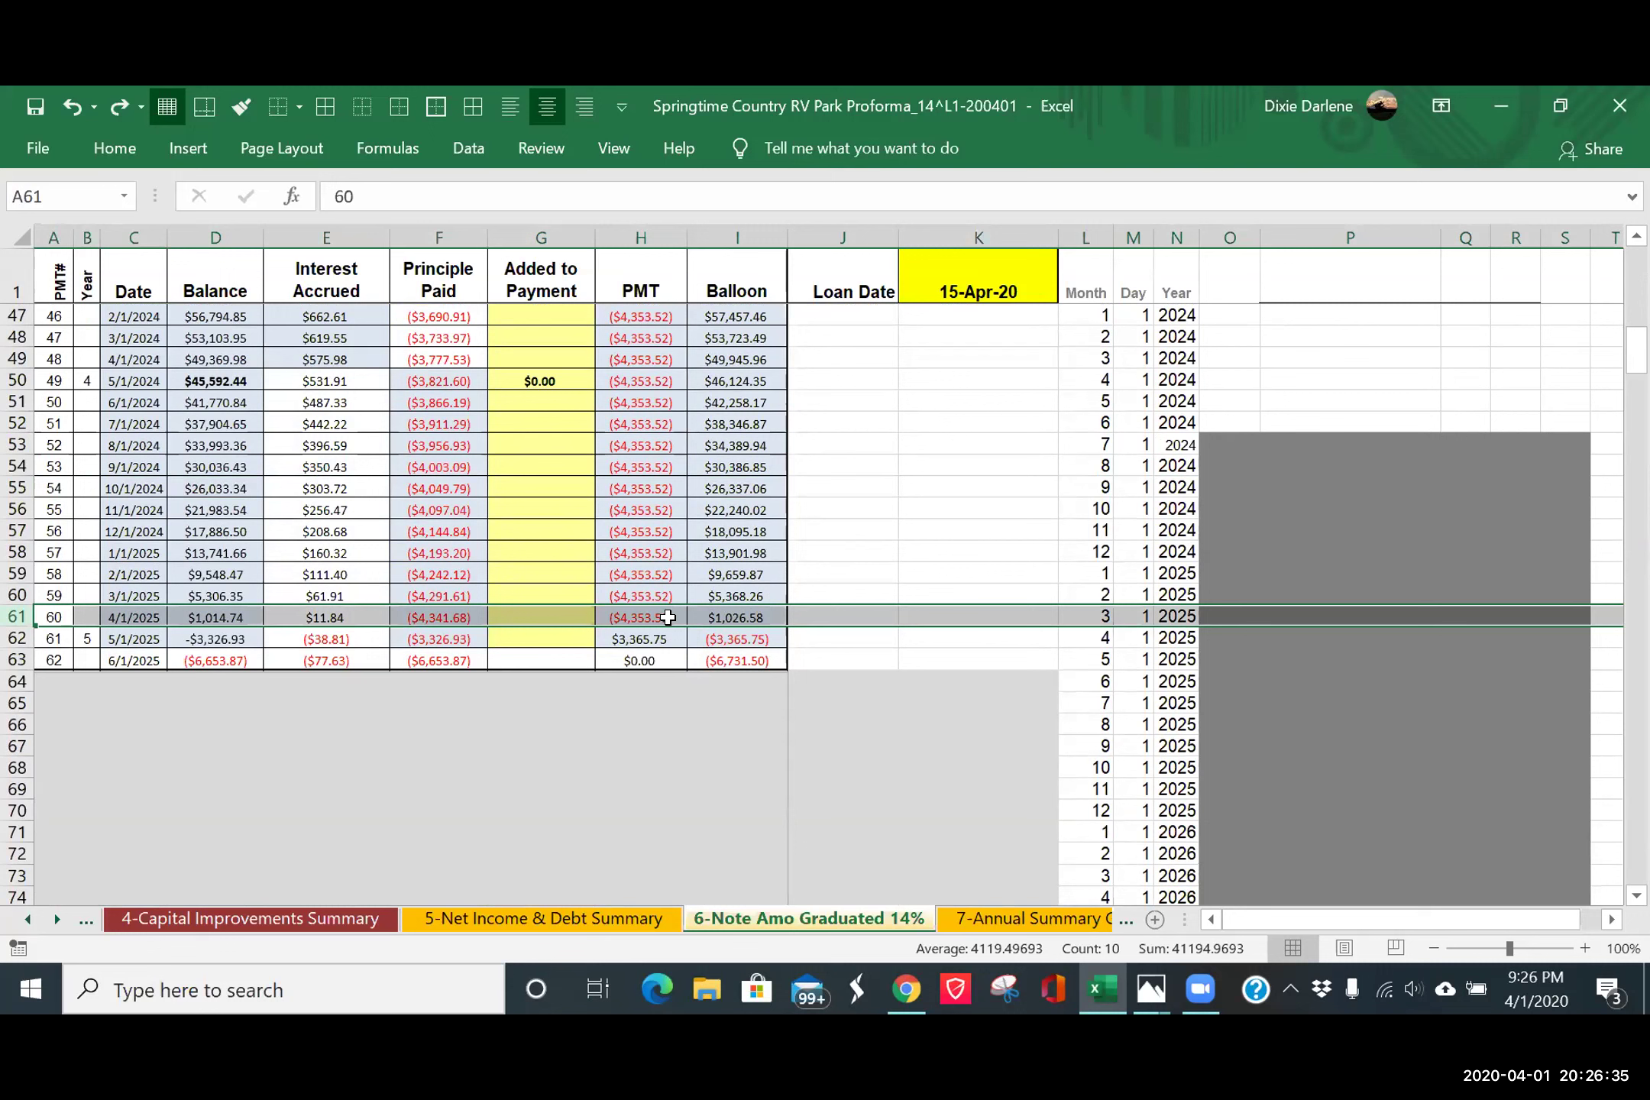
click(668, 618)
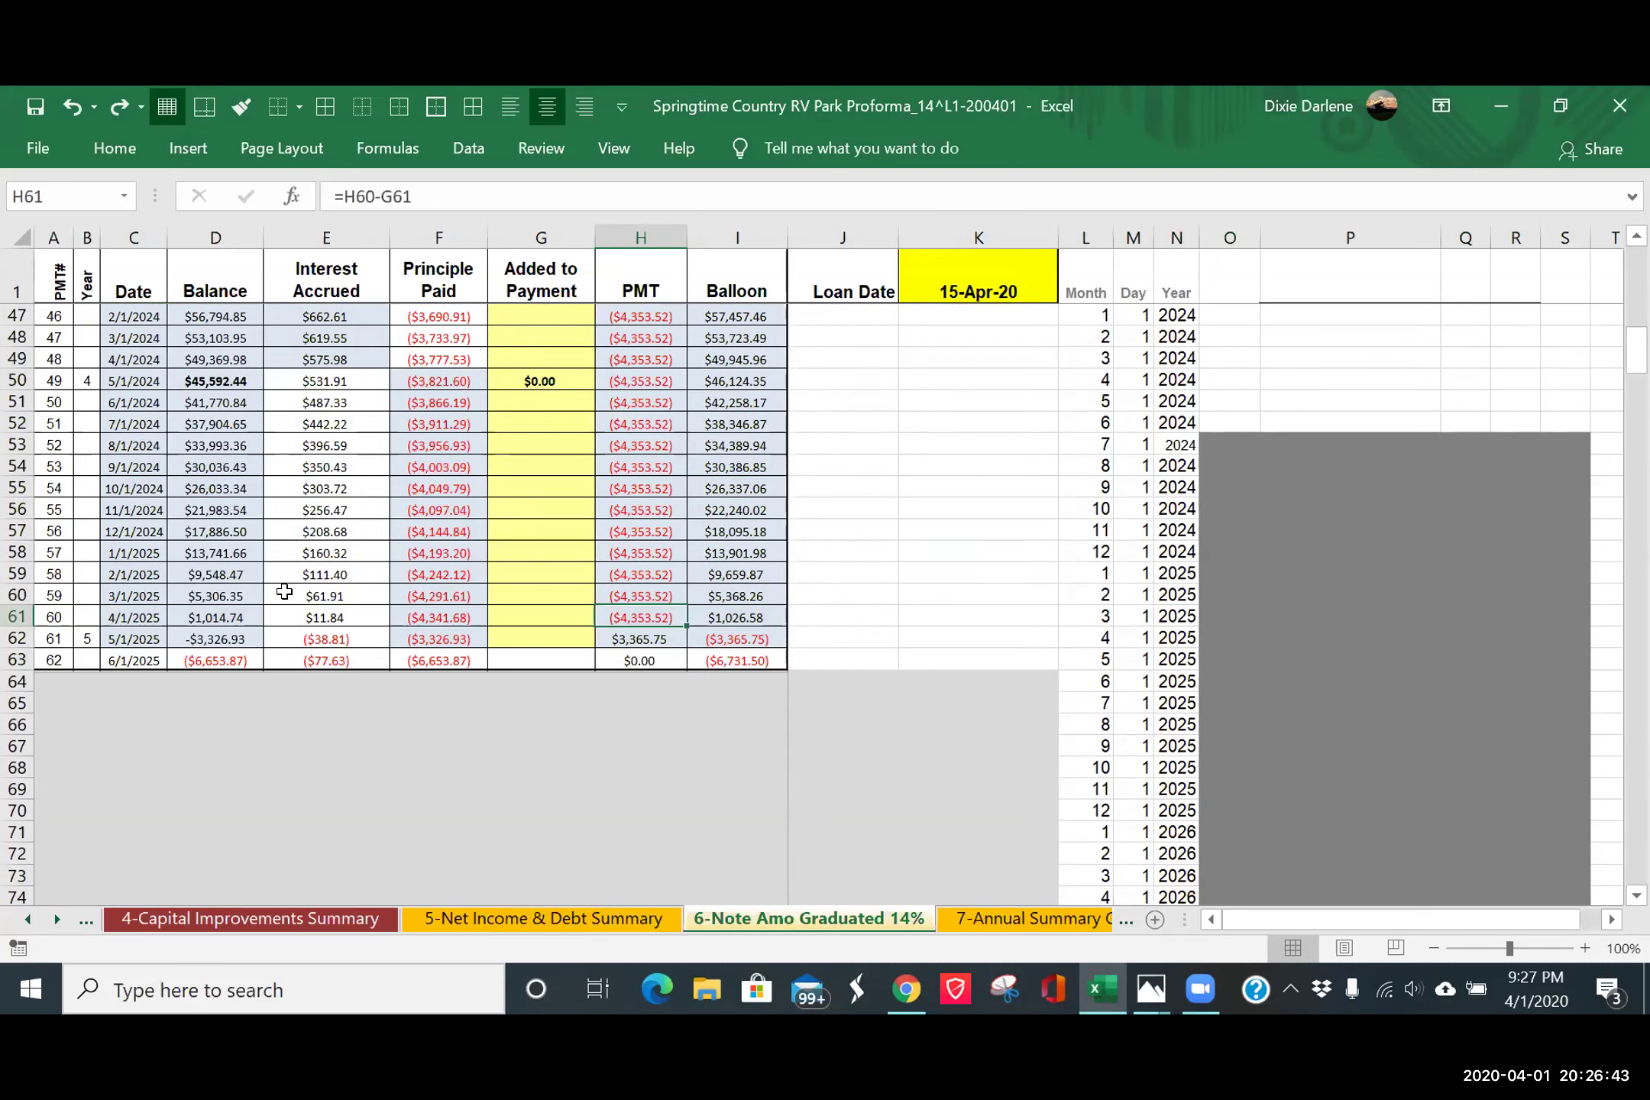
click(207, 613)
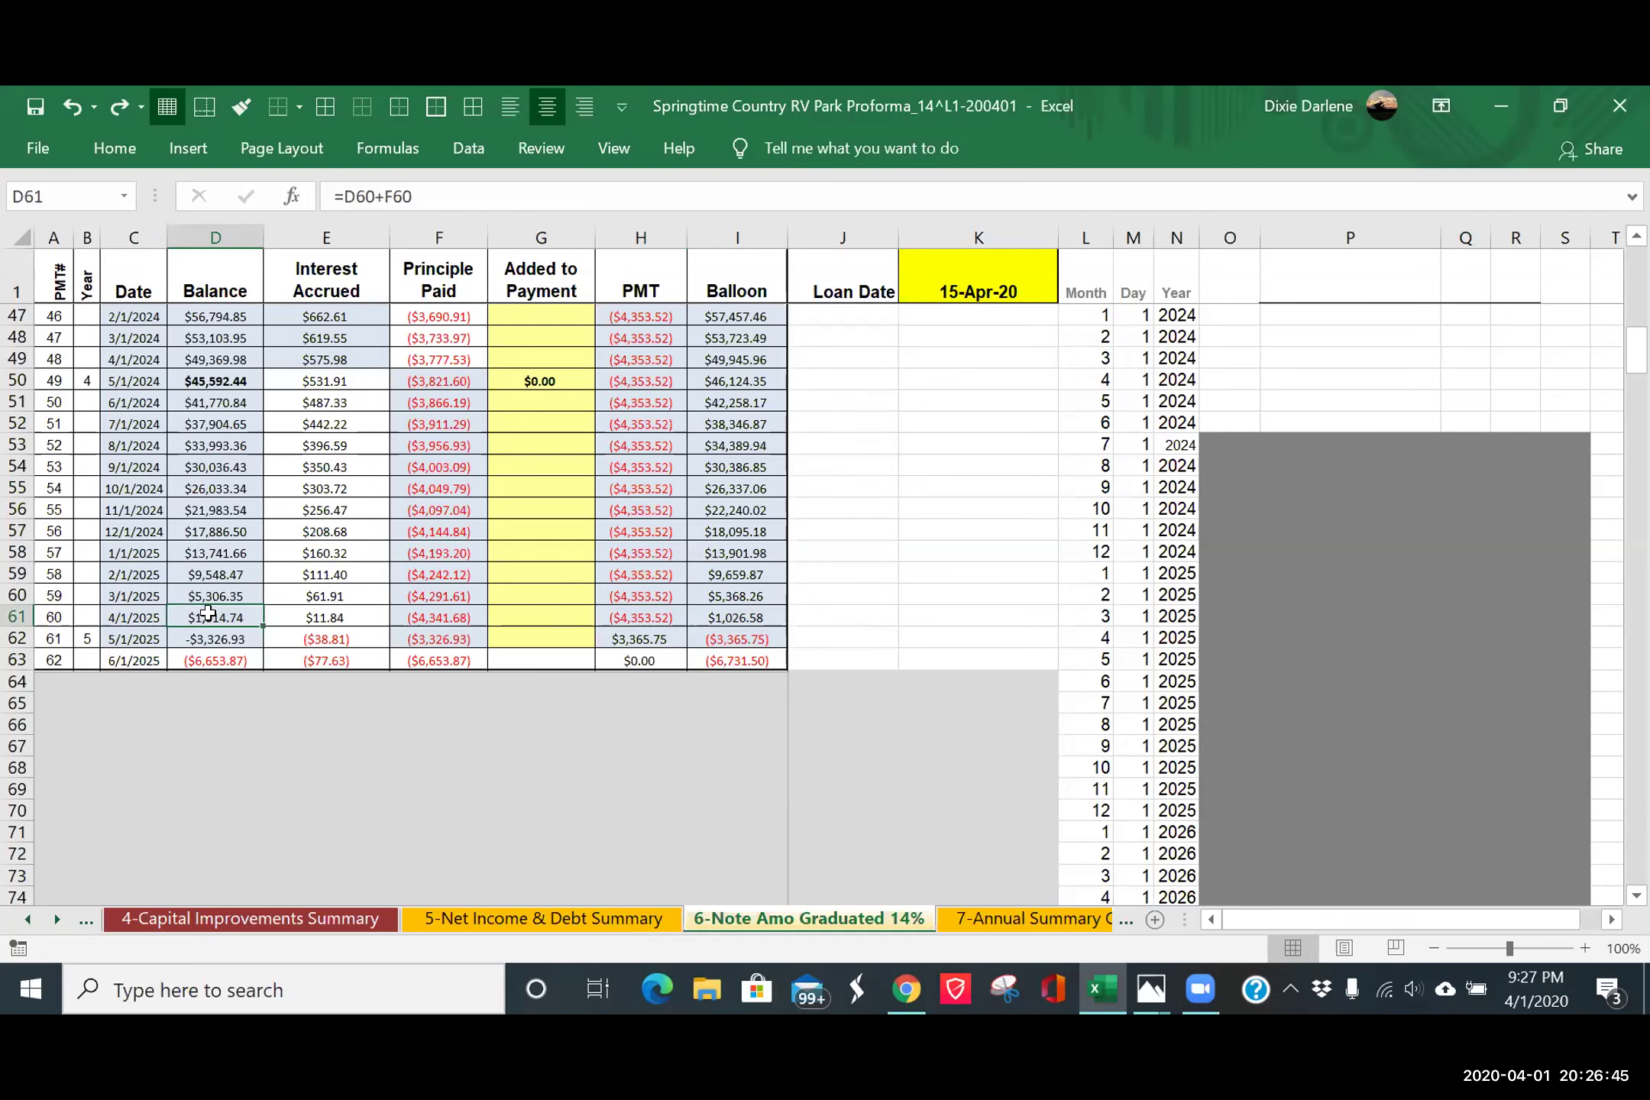
click(1585, 949)
click(1585, 948)
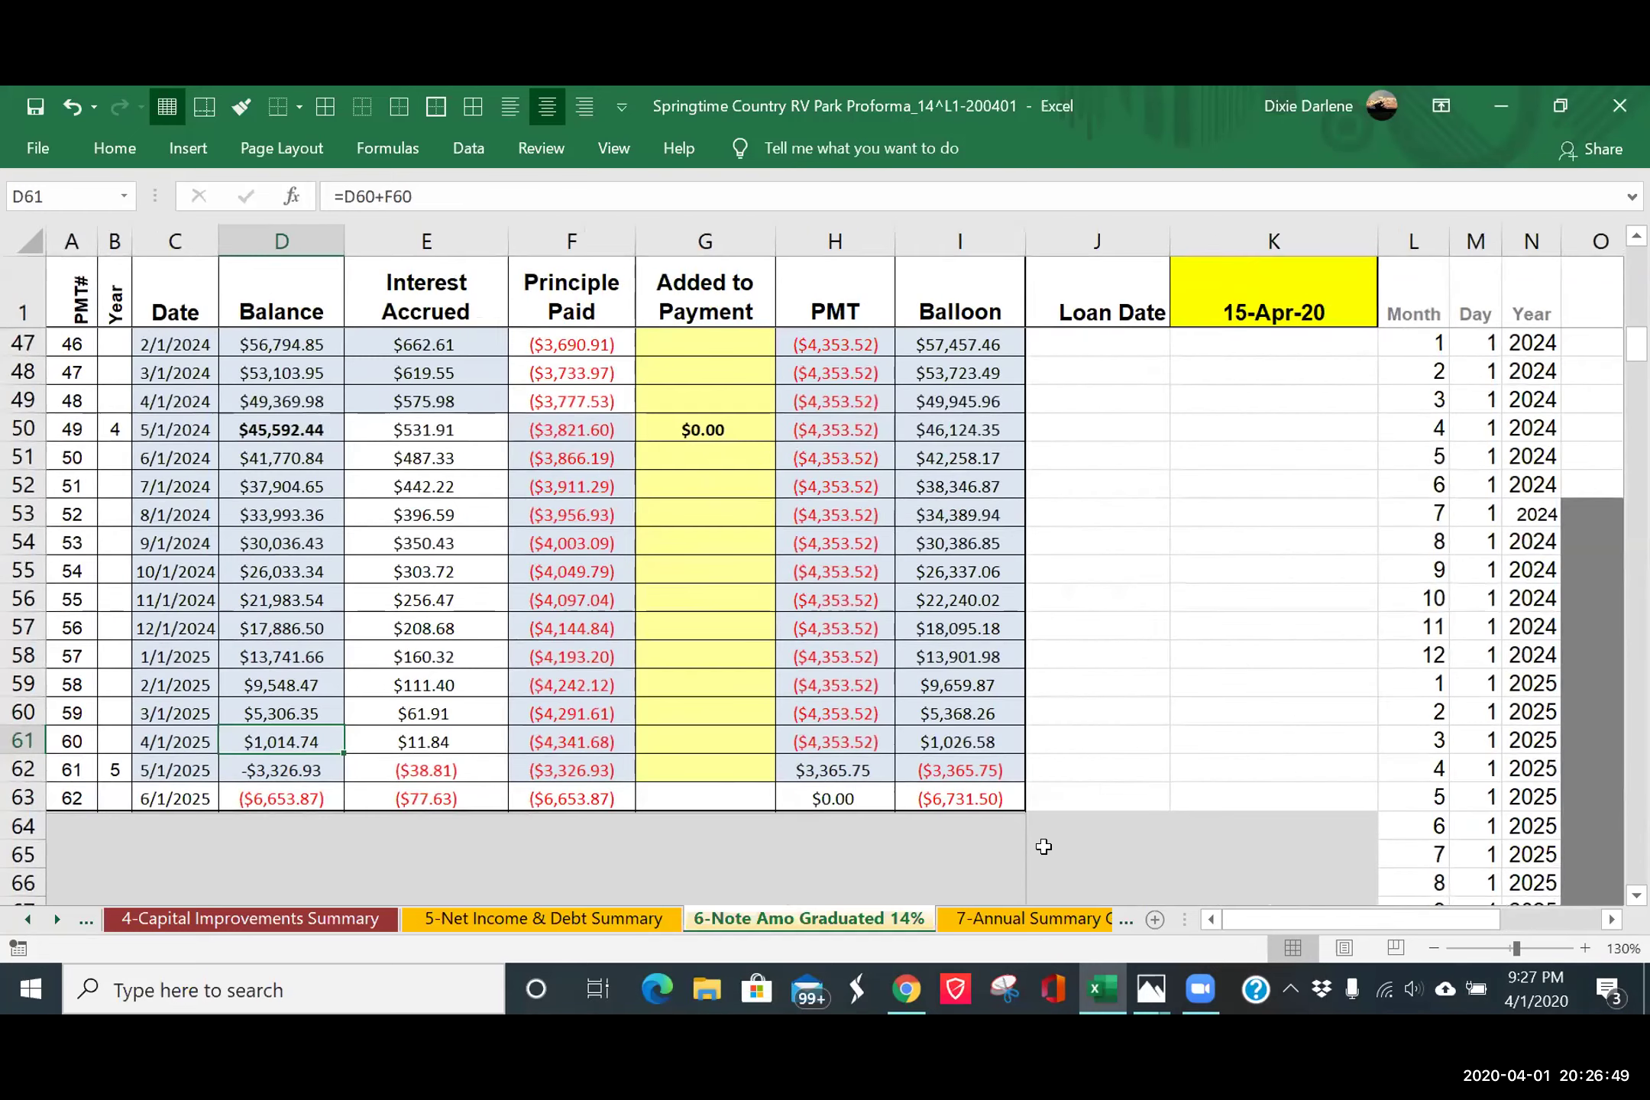
click(296, 770)
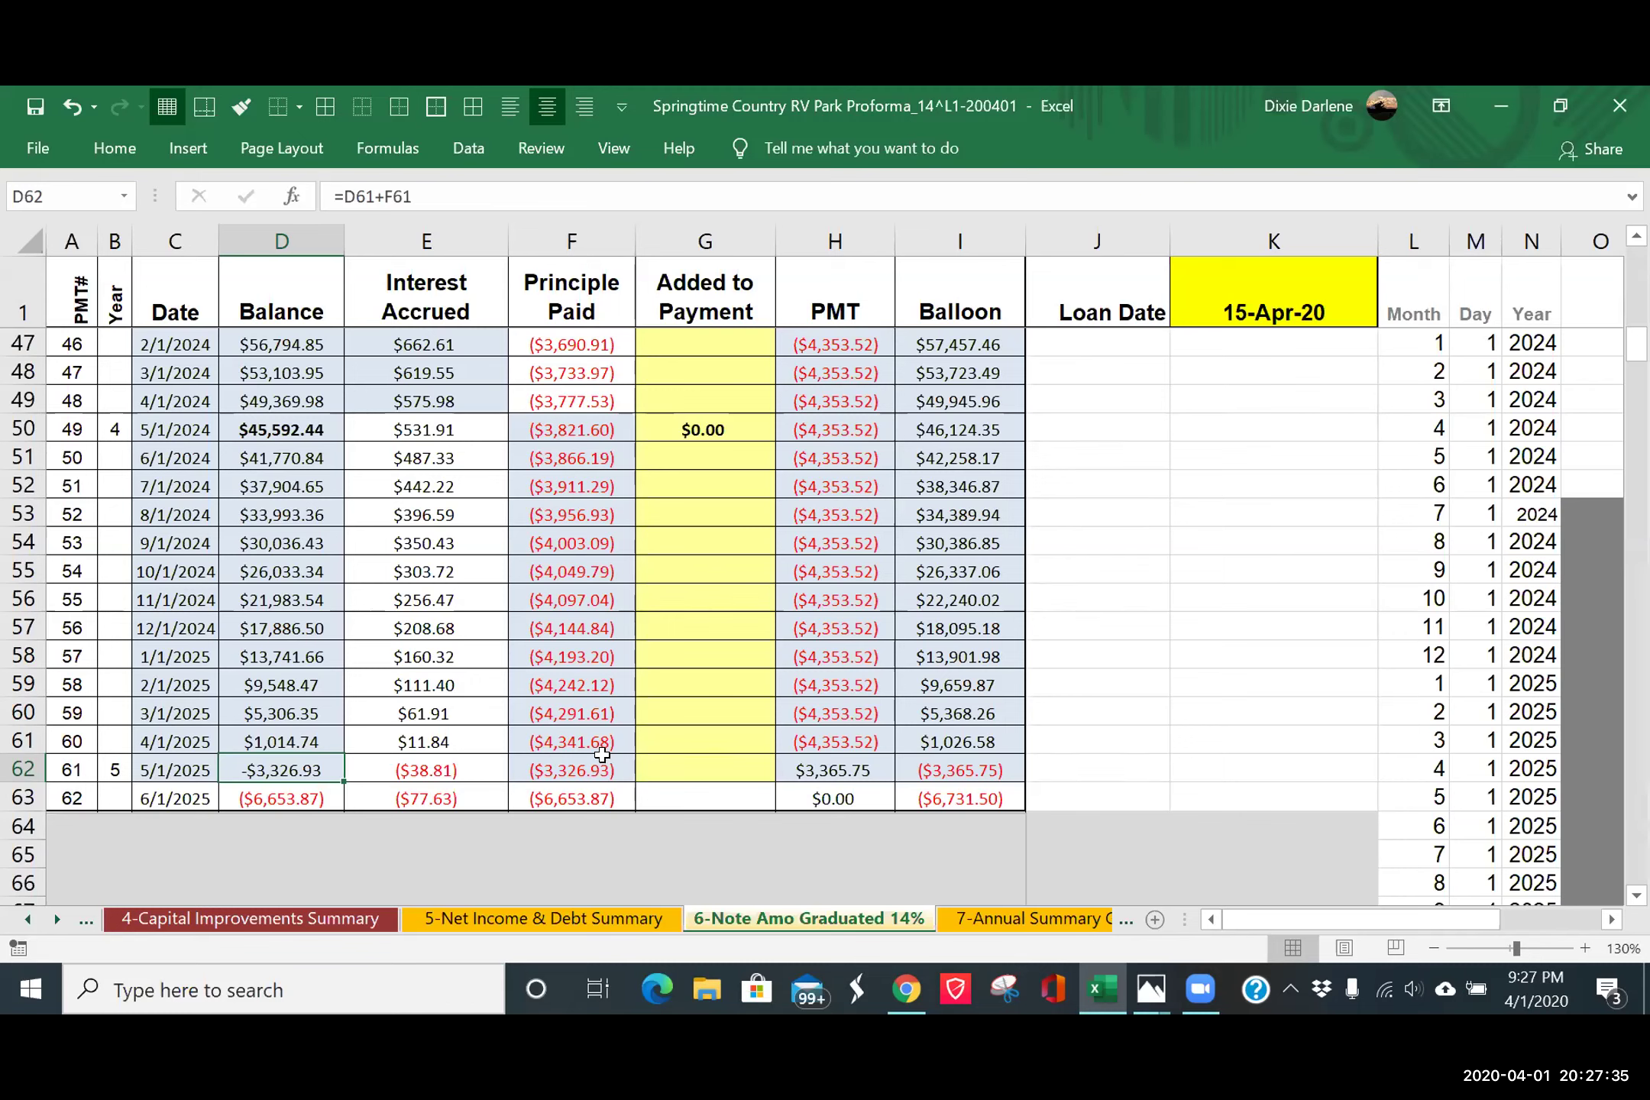
click(579, 772)
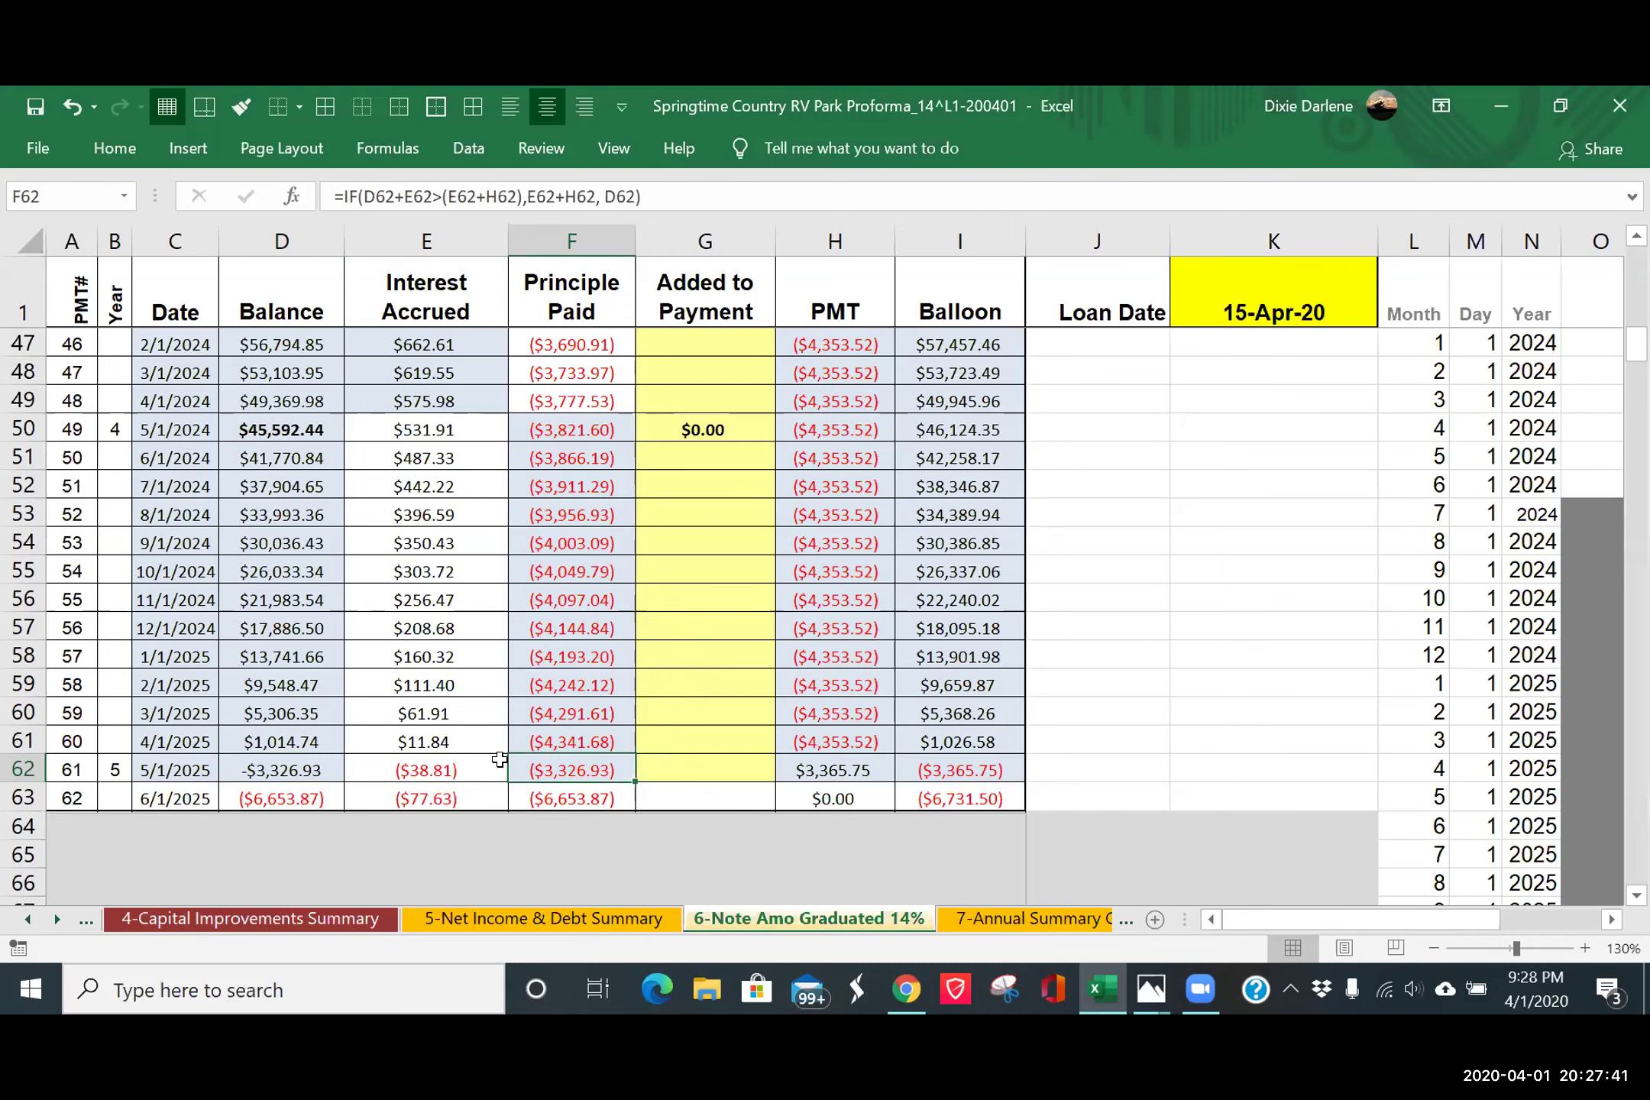
- Replace payment 60's principal formula in F61 with a reference to its remaining balance, =D61
click(585, 729)
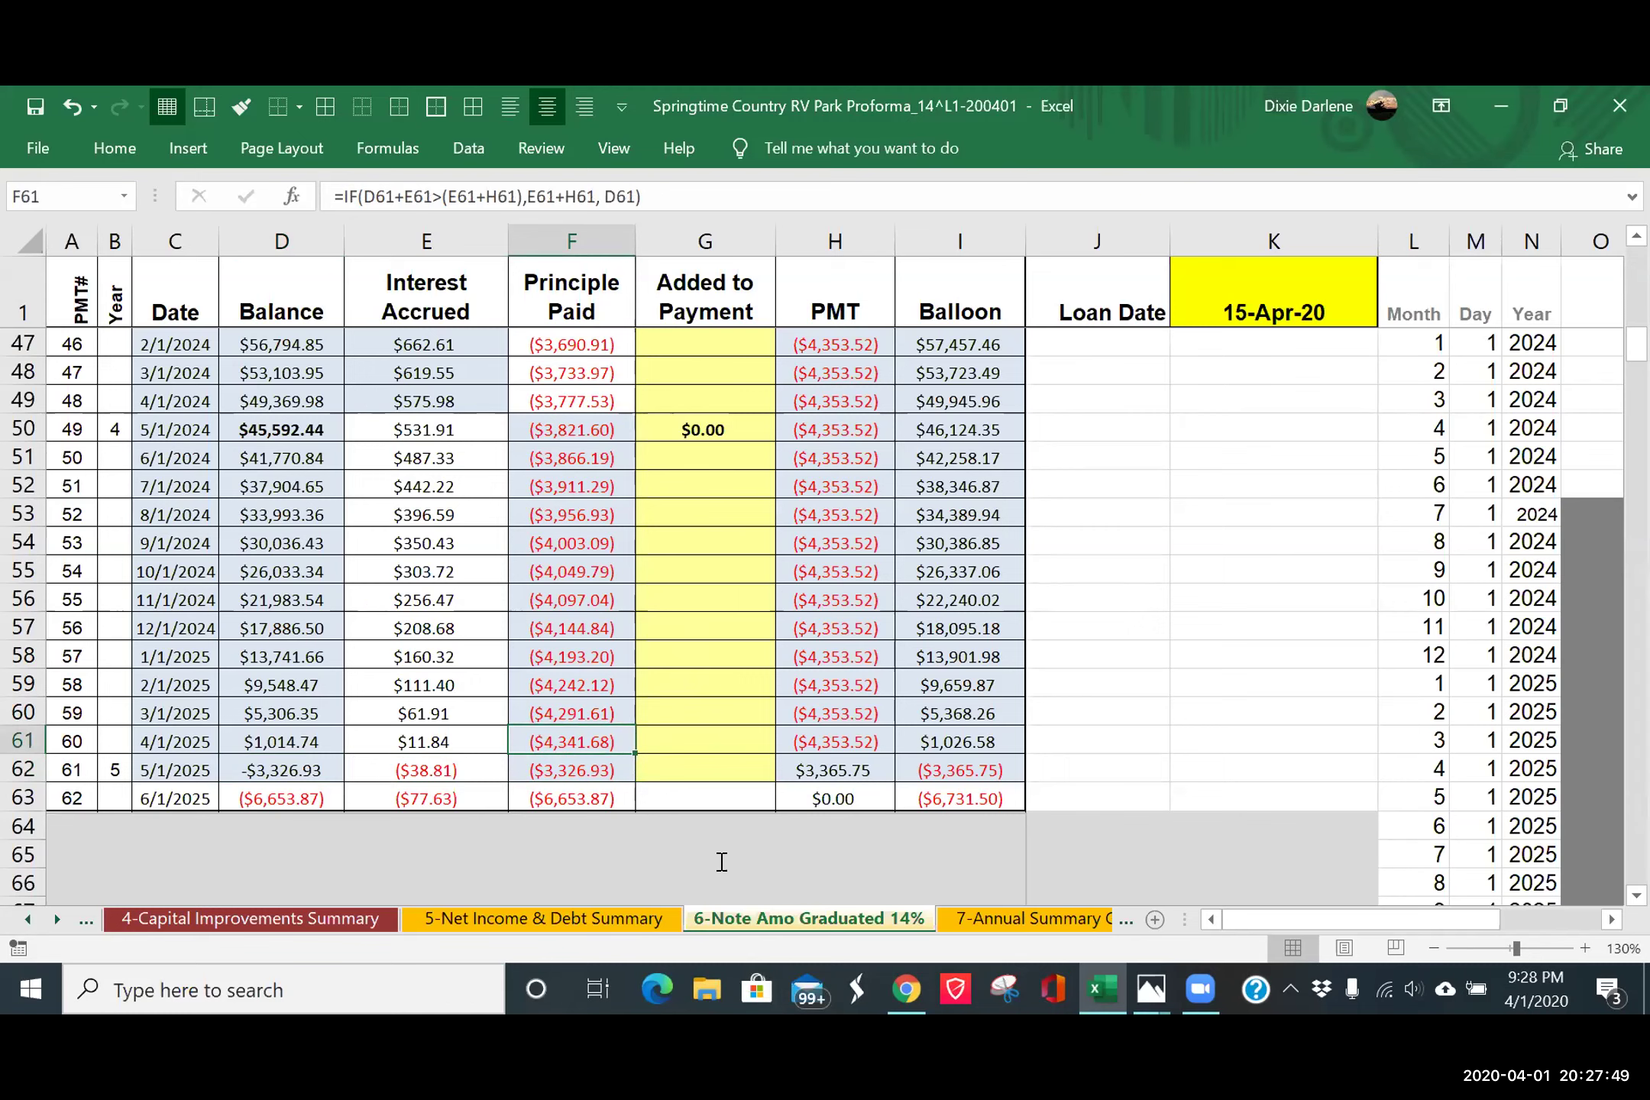
text(=)
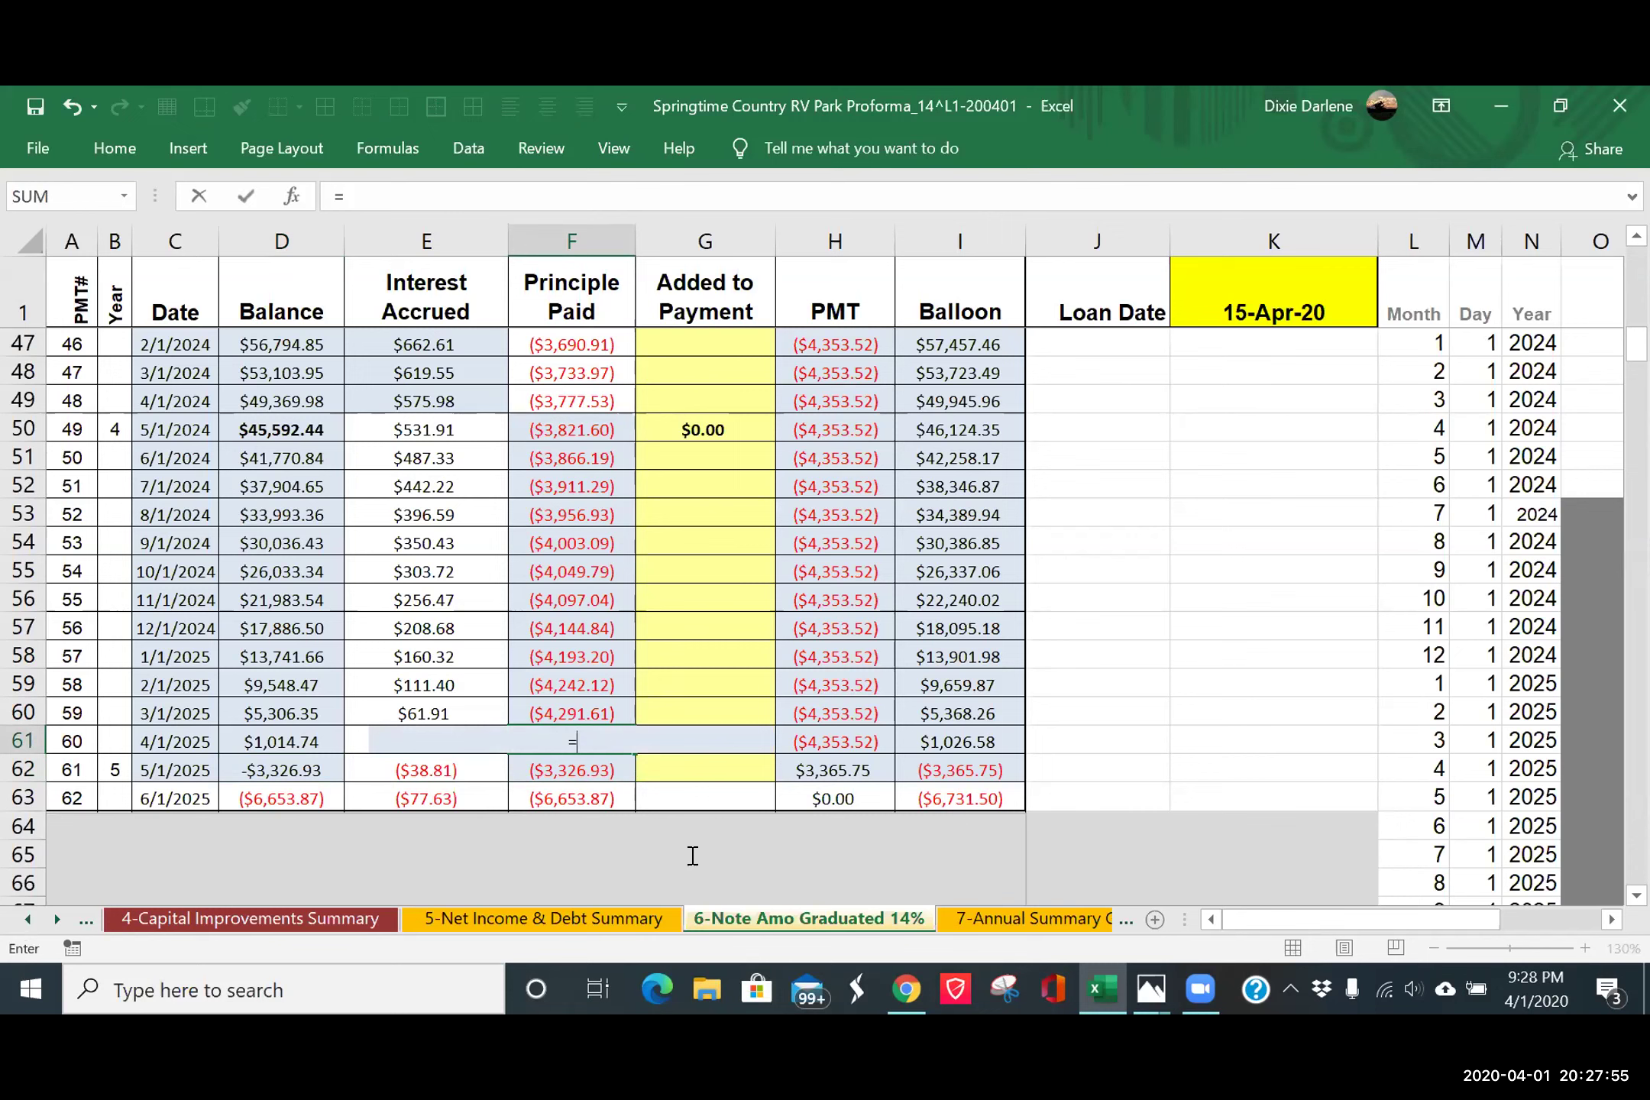
click(305, 738)
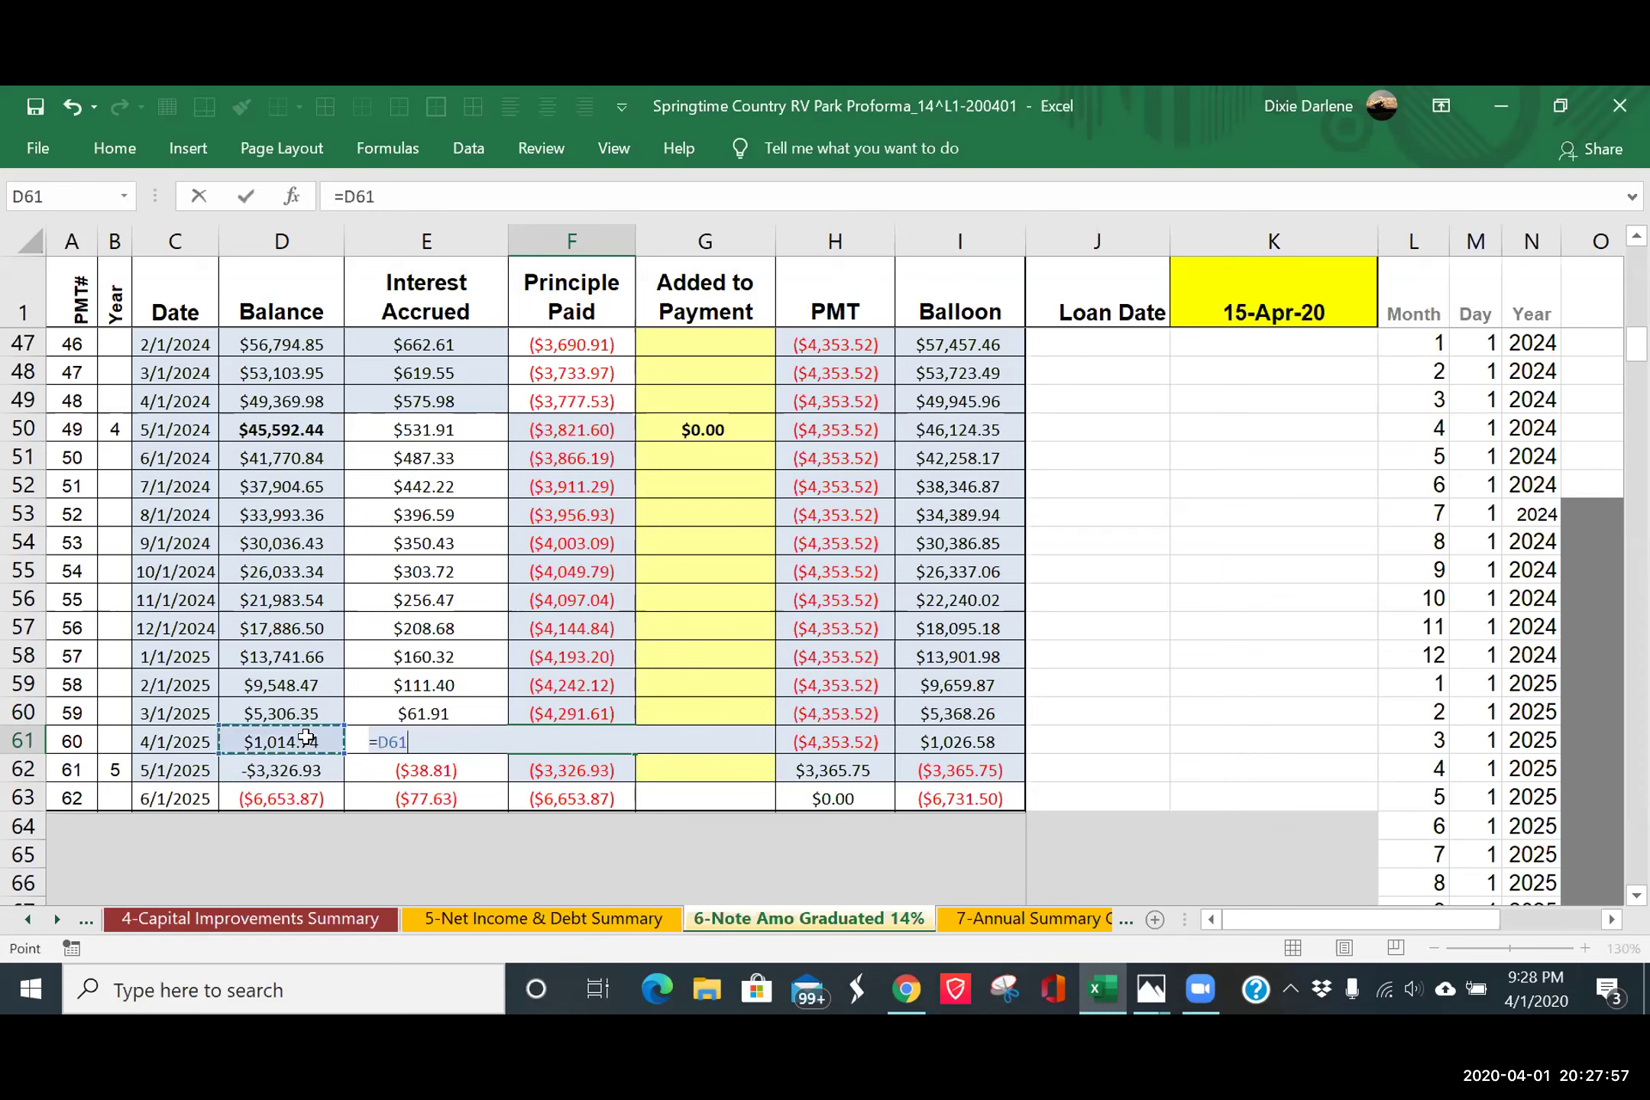
key(Return)
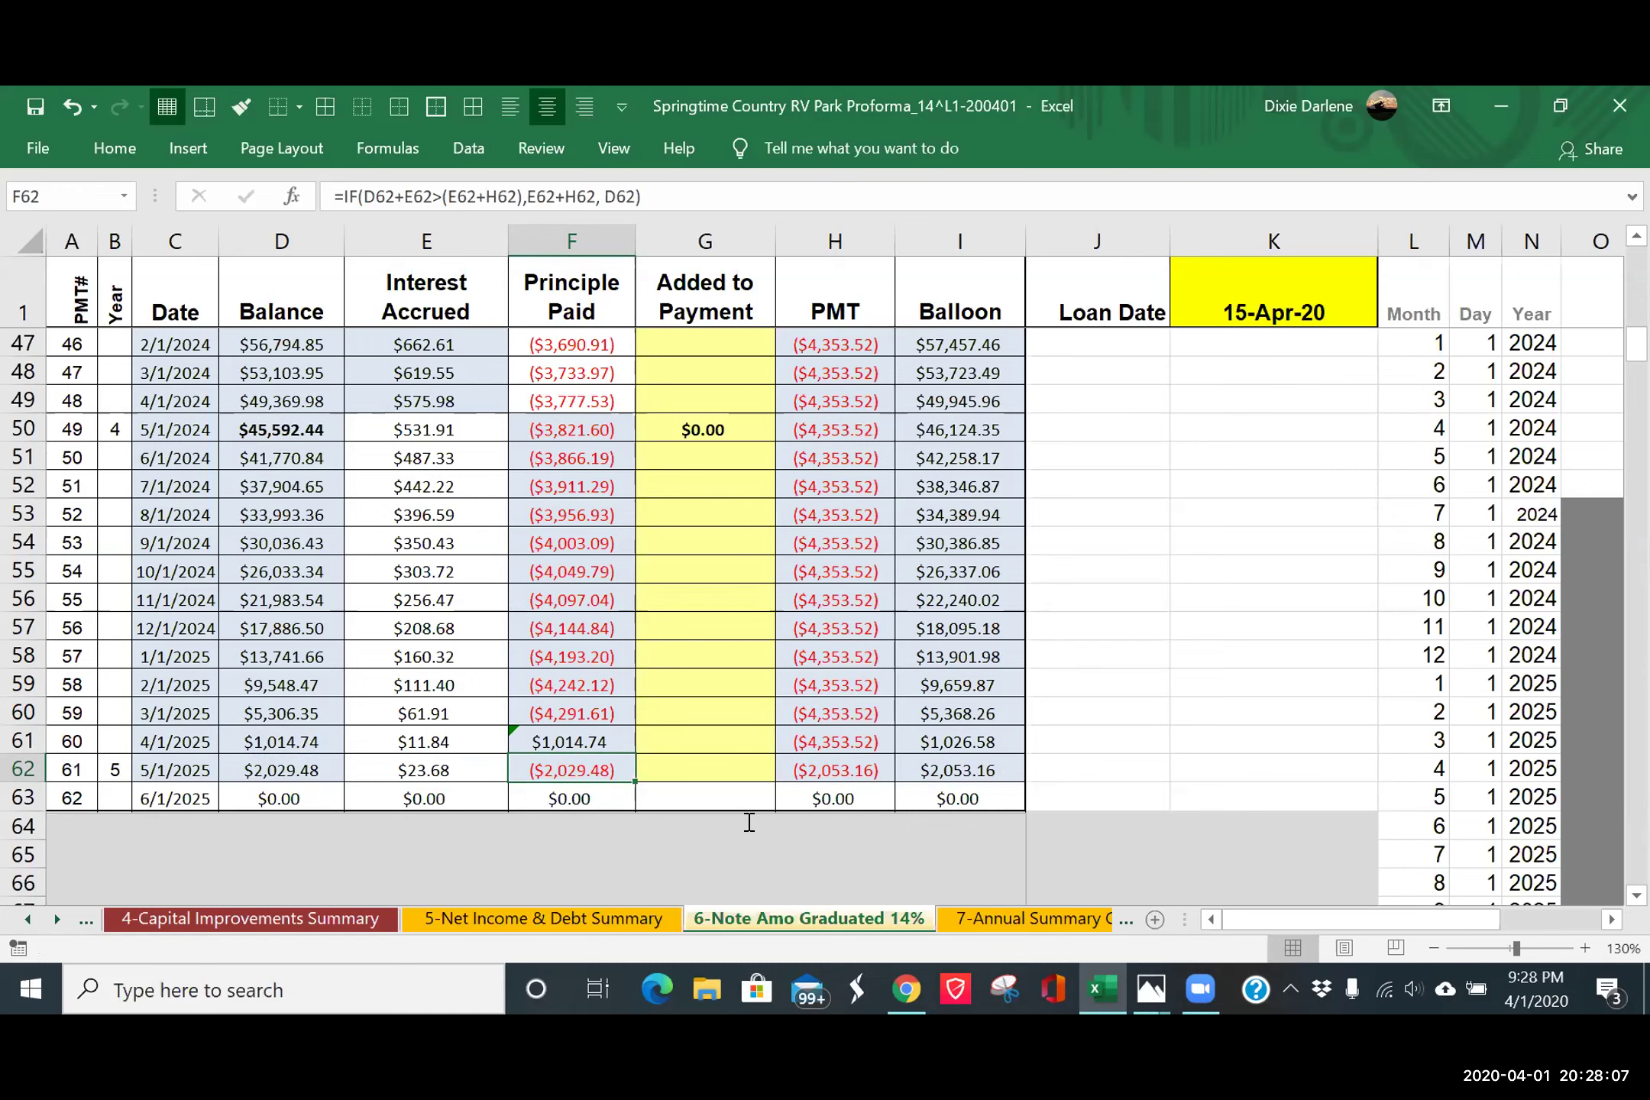
- Replace payment 60's payment formula in H61 with a reference to the principal paid, =F61
click(857, 742)
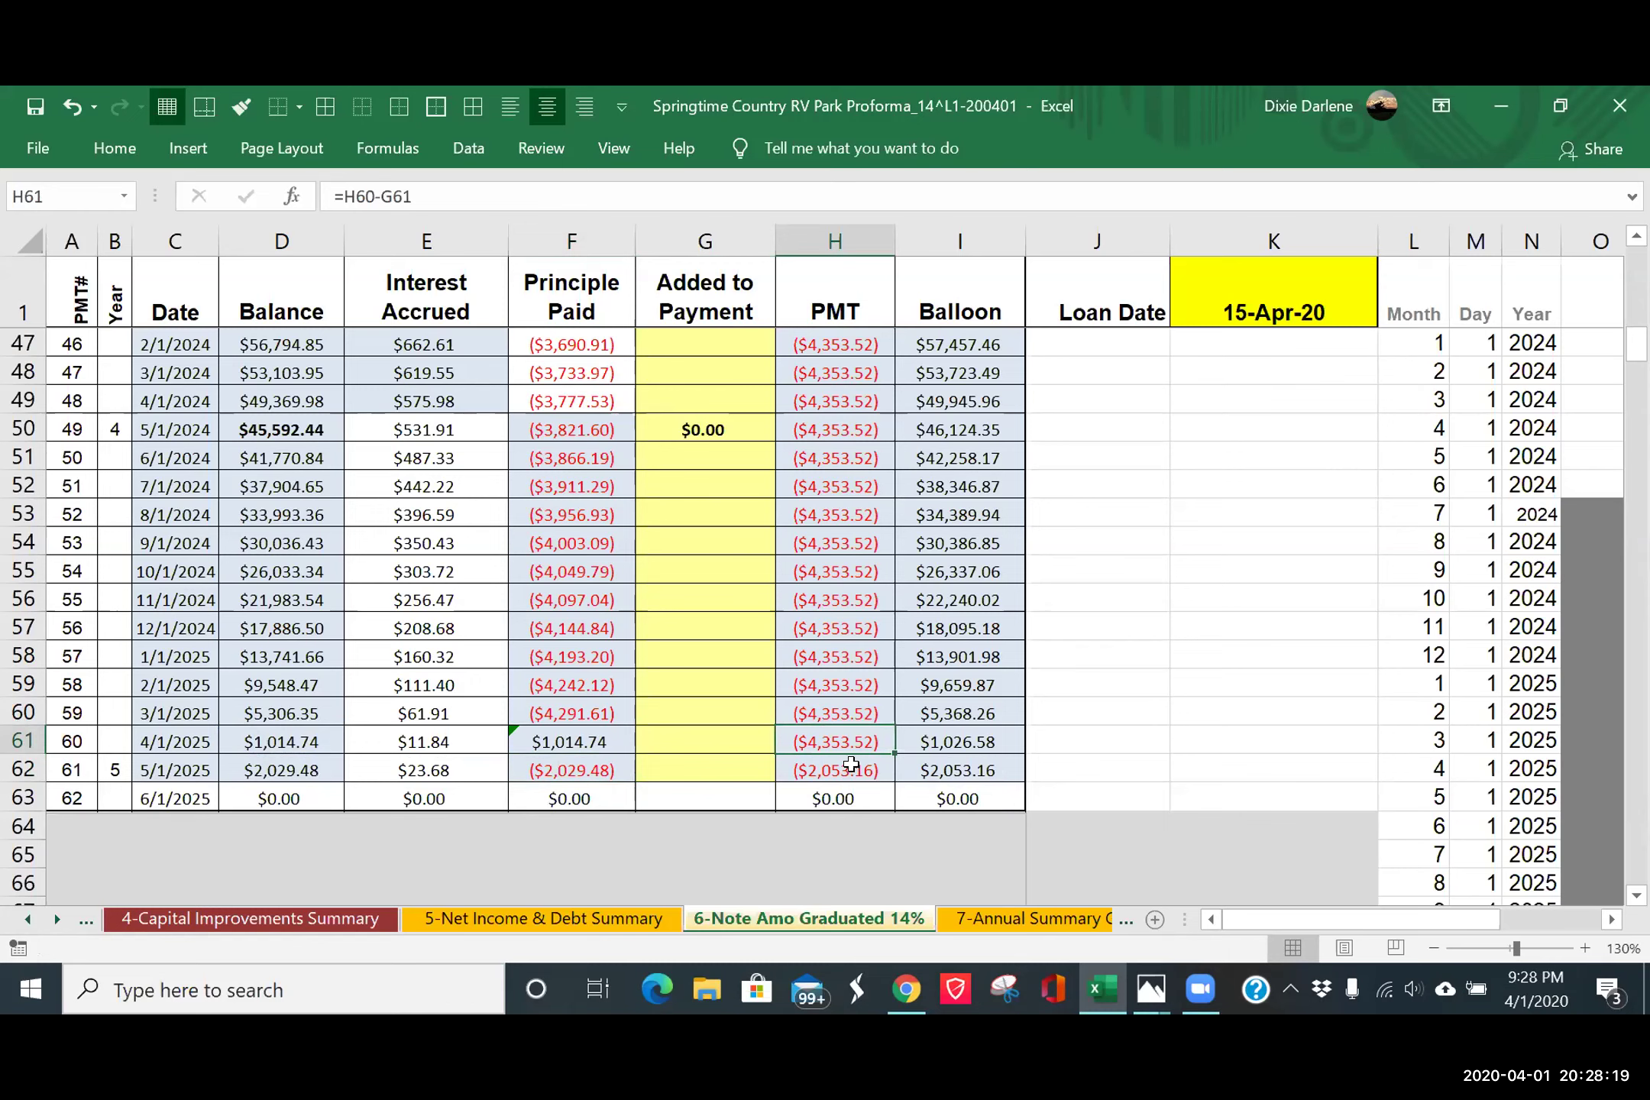
text(=)
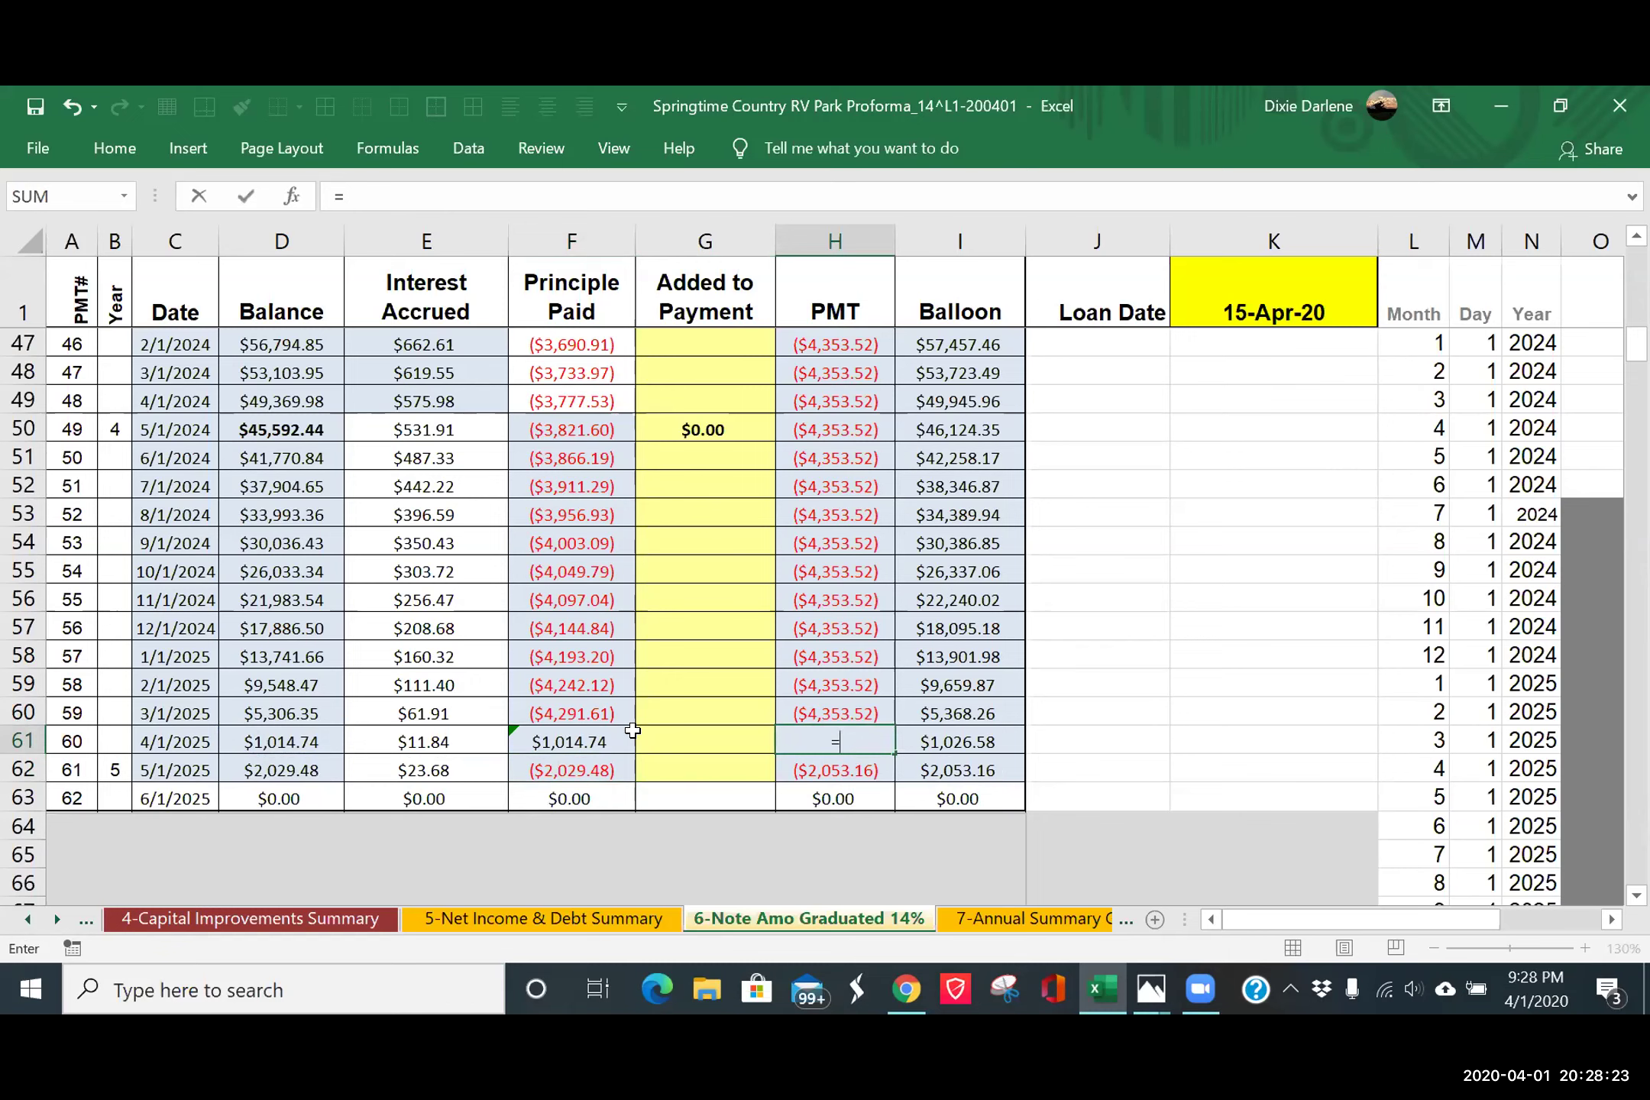
click(574, 742)
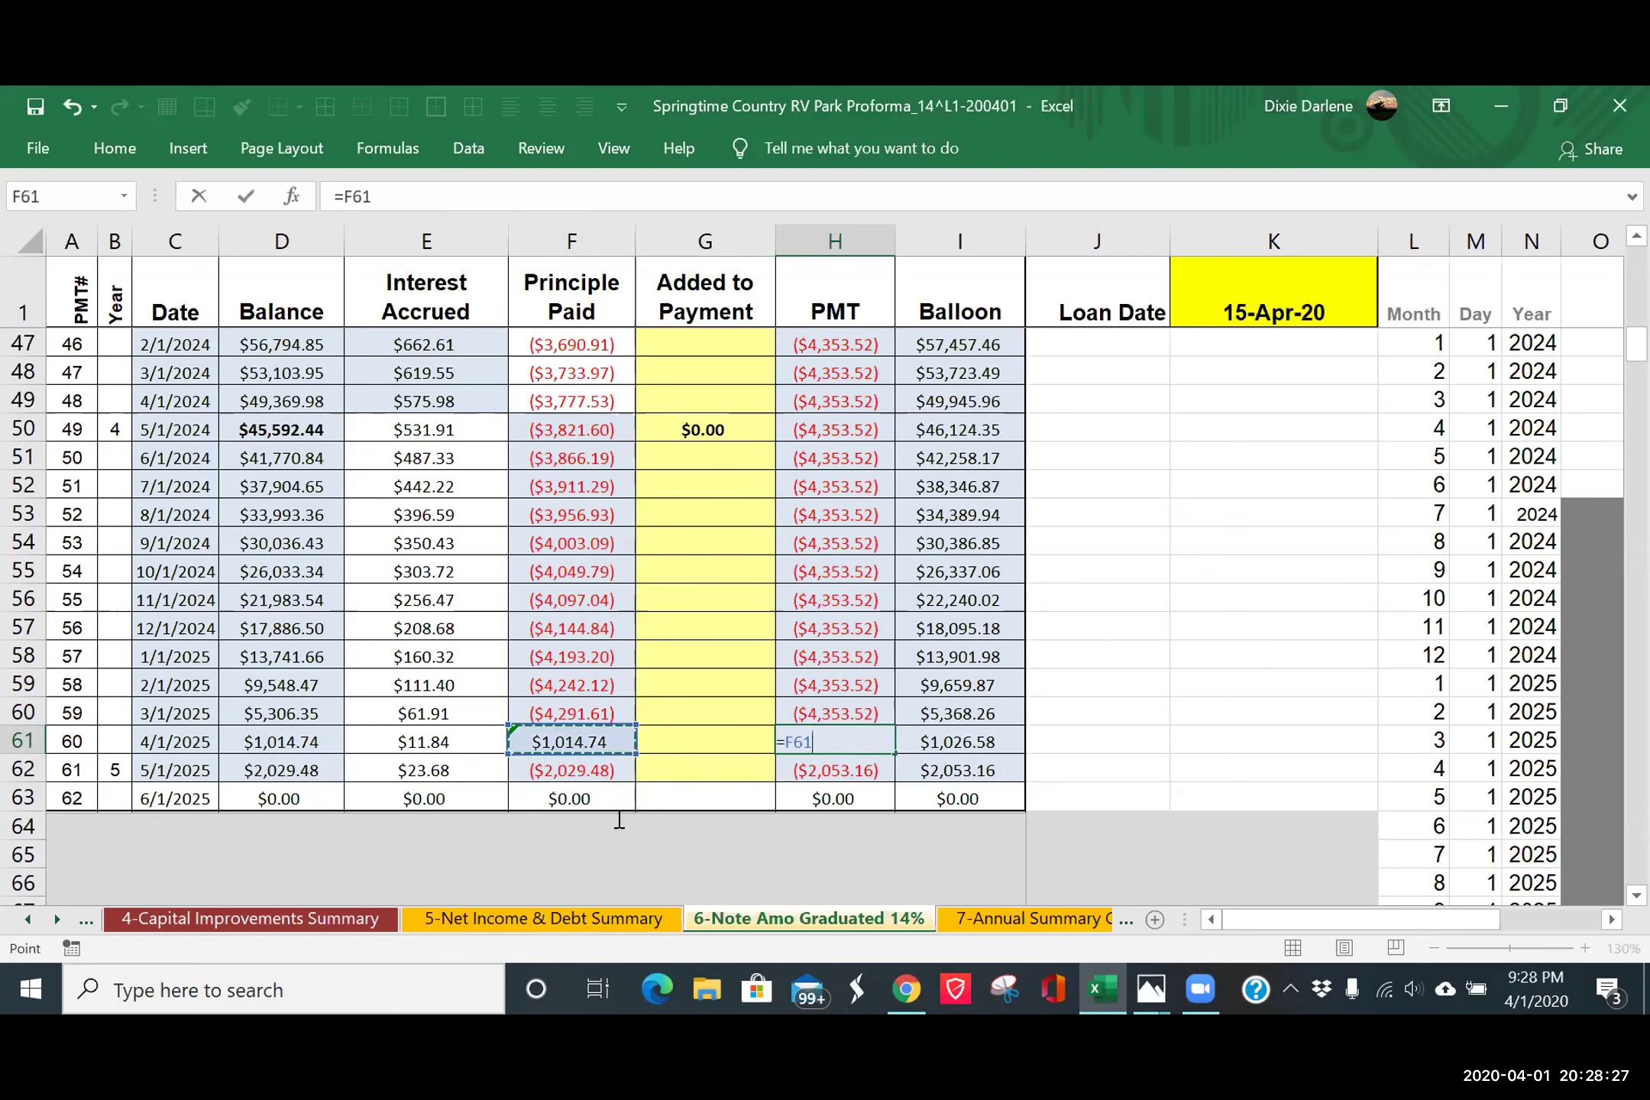
key(Return)
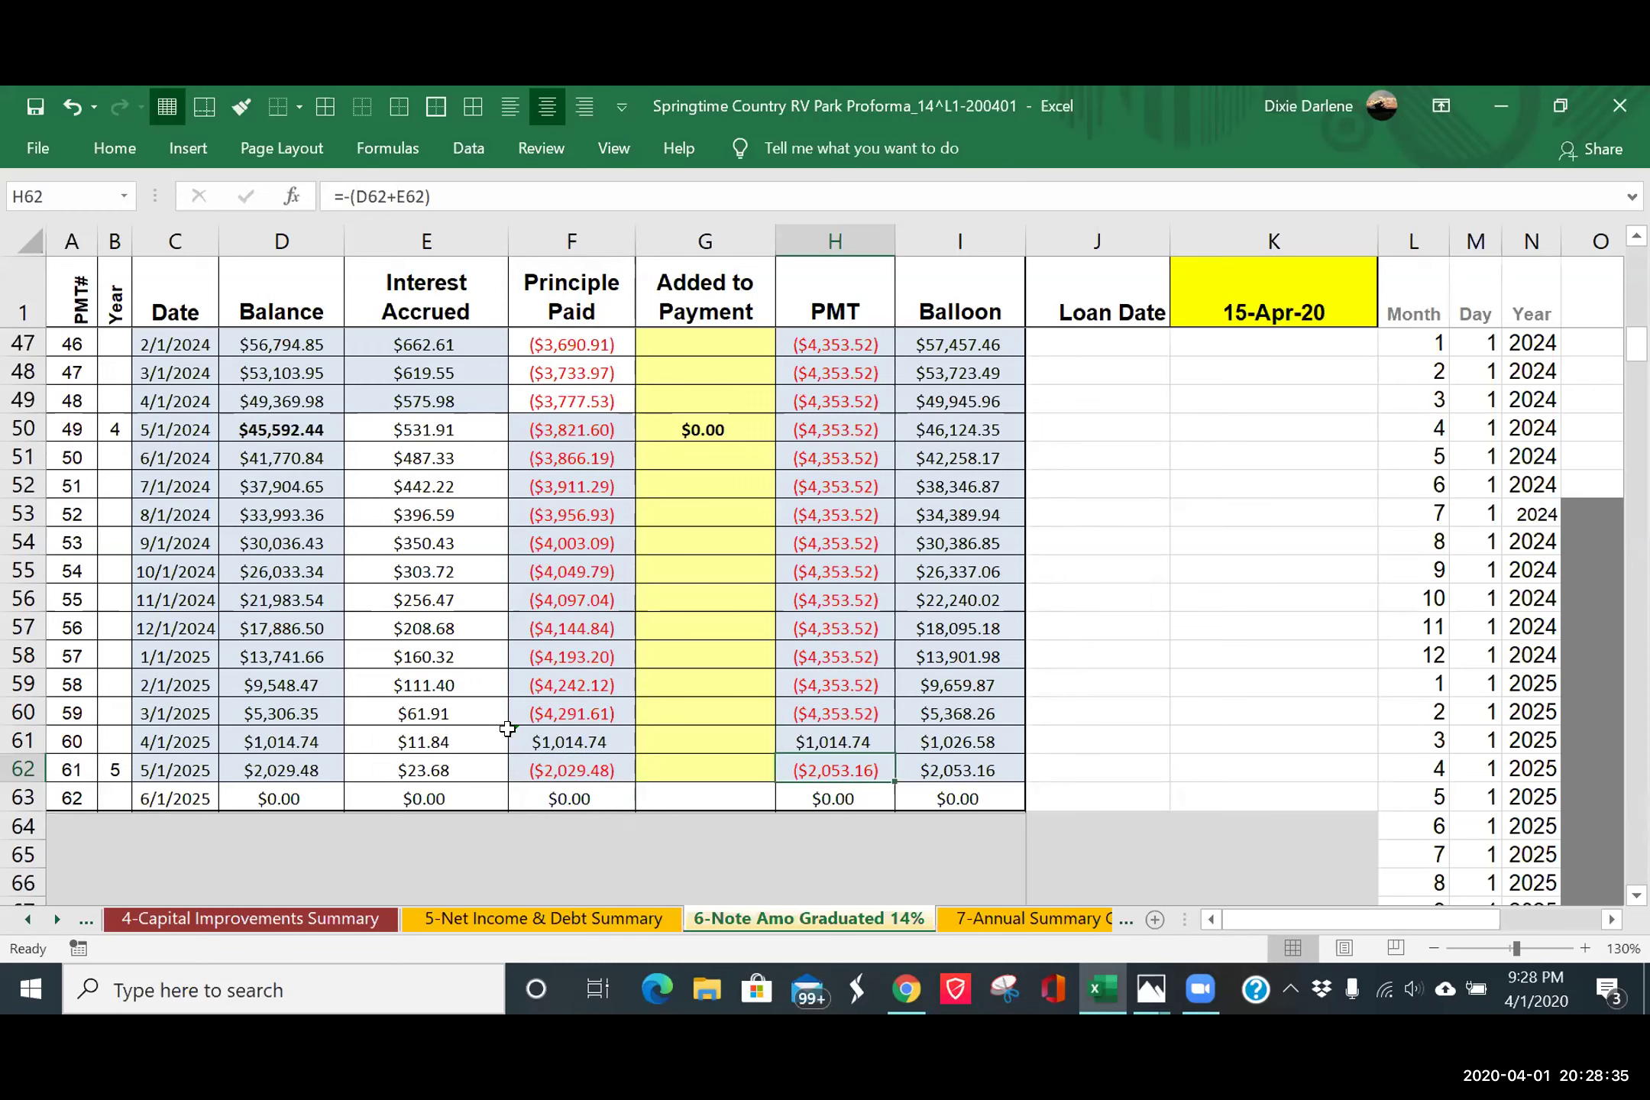
- Extend the payment formula in H61 to include the accrued interest, making it =F61+E61
click(829, 739)
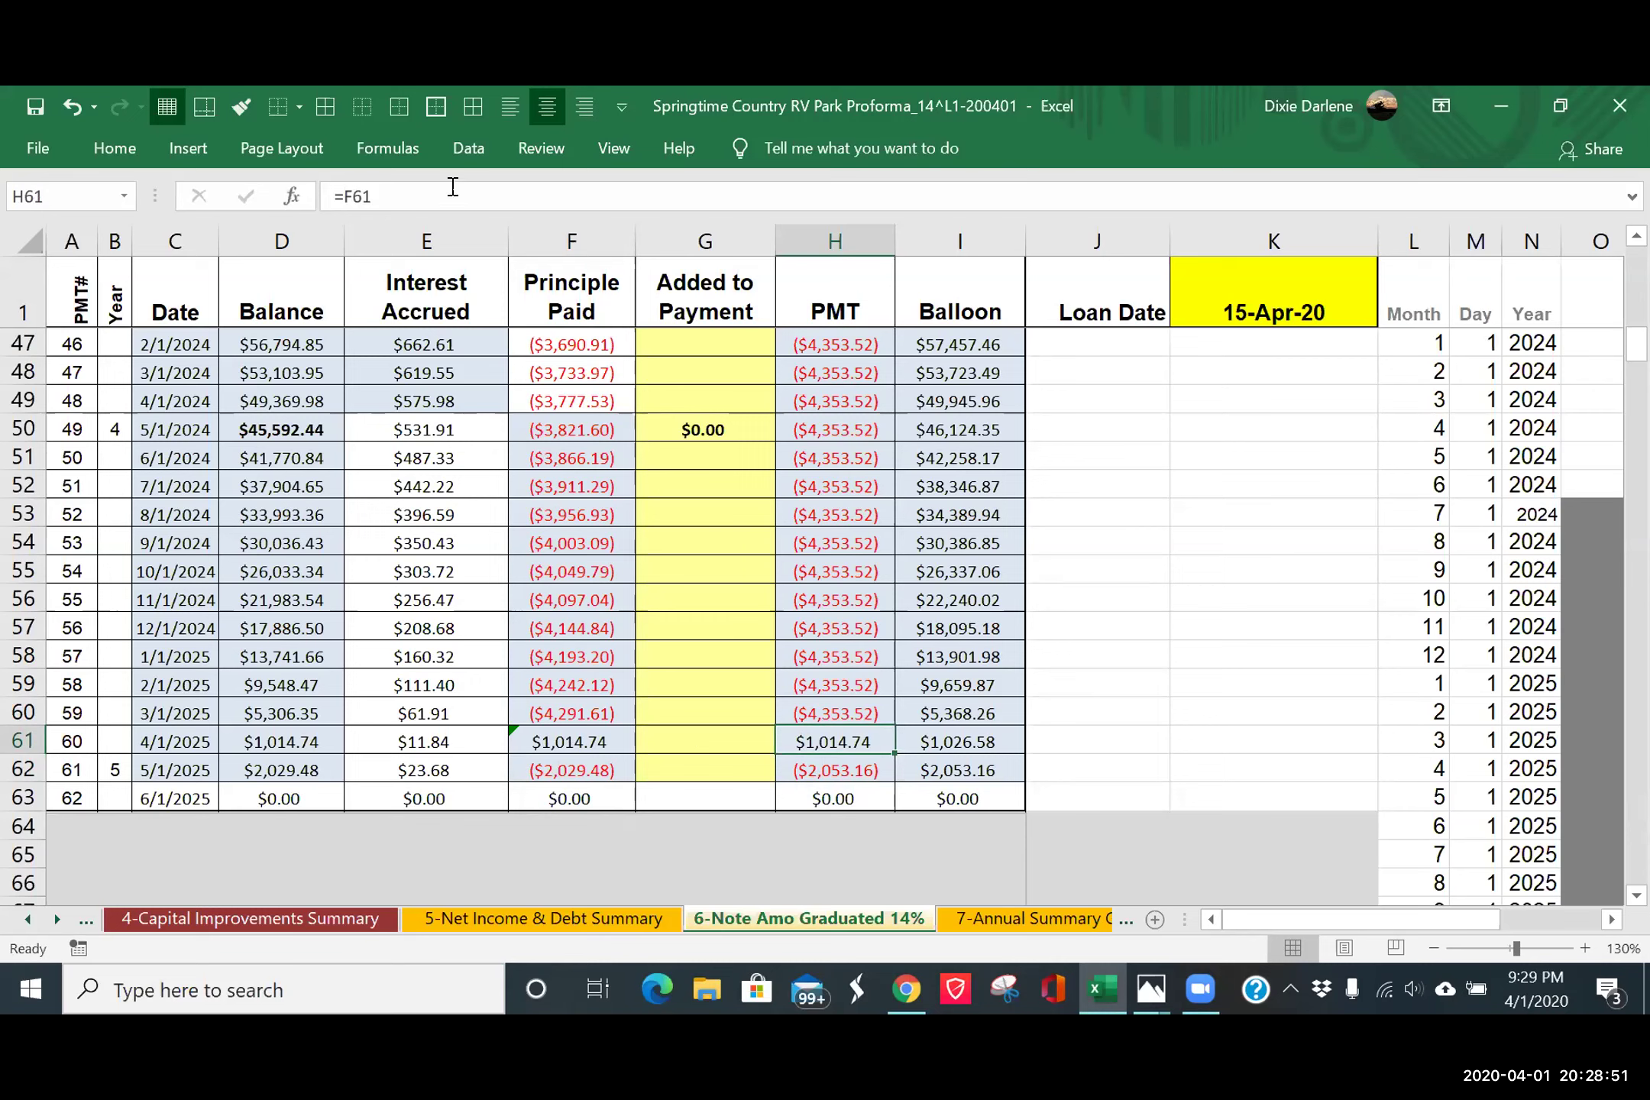
click(404, 197)
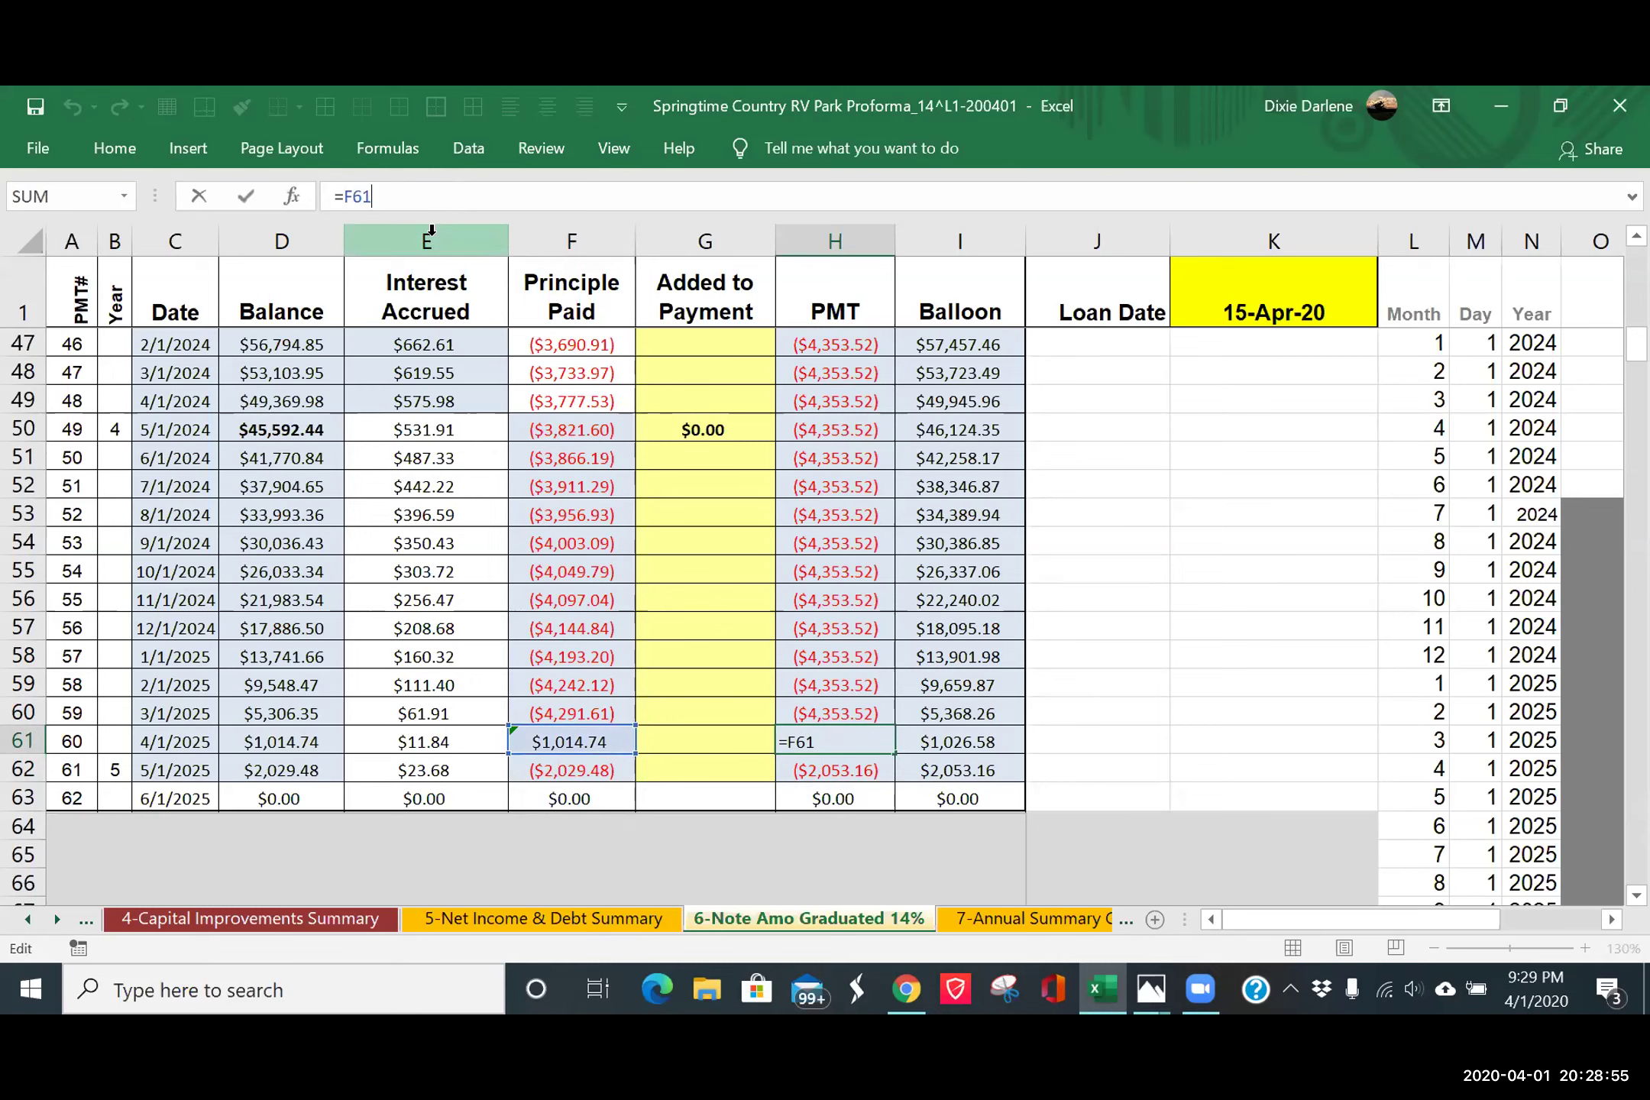
text(+)
click(454, 749)
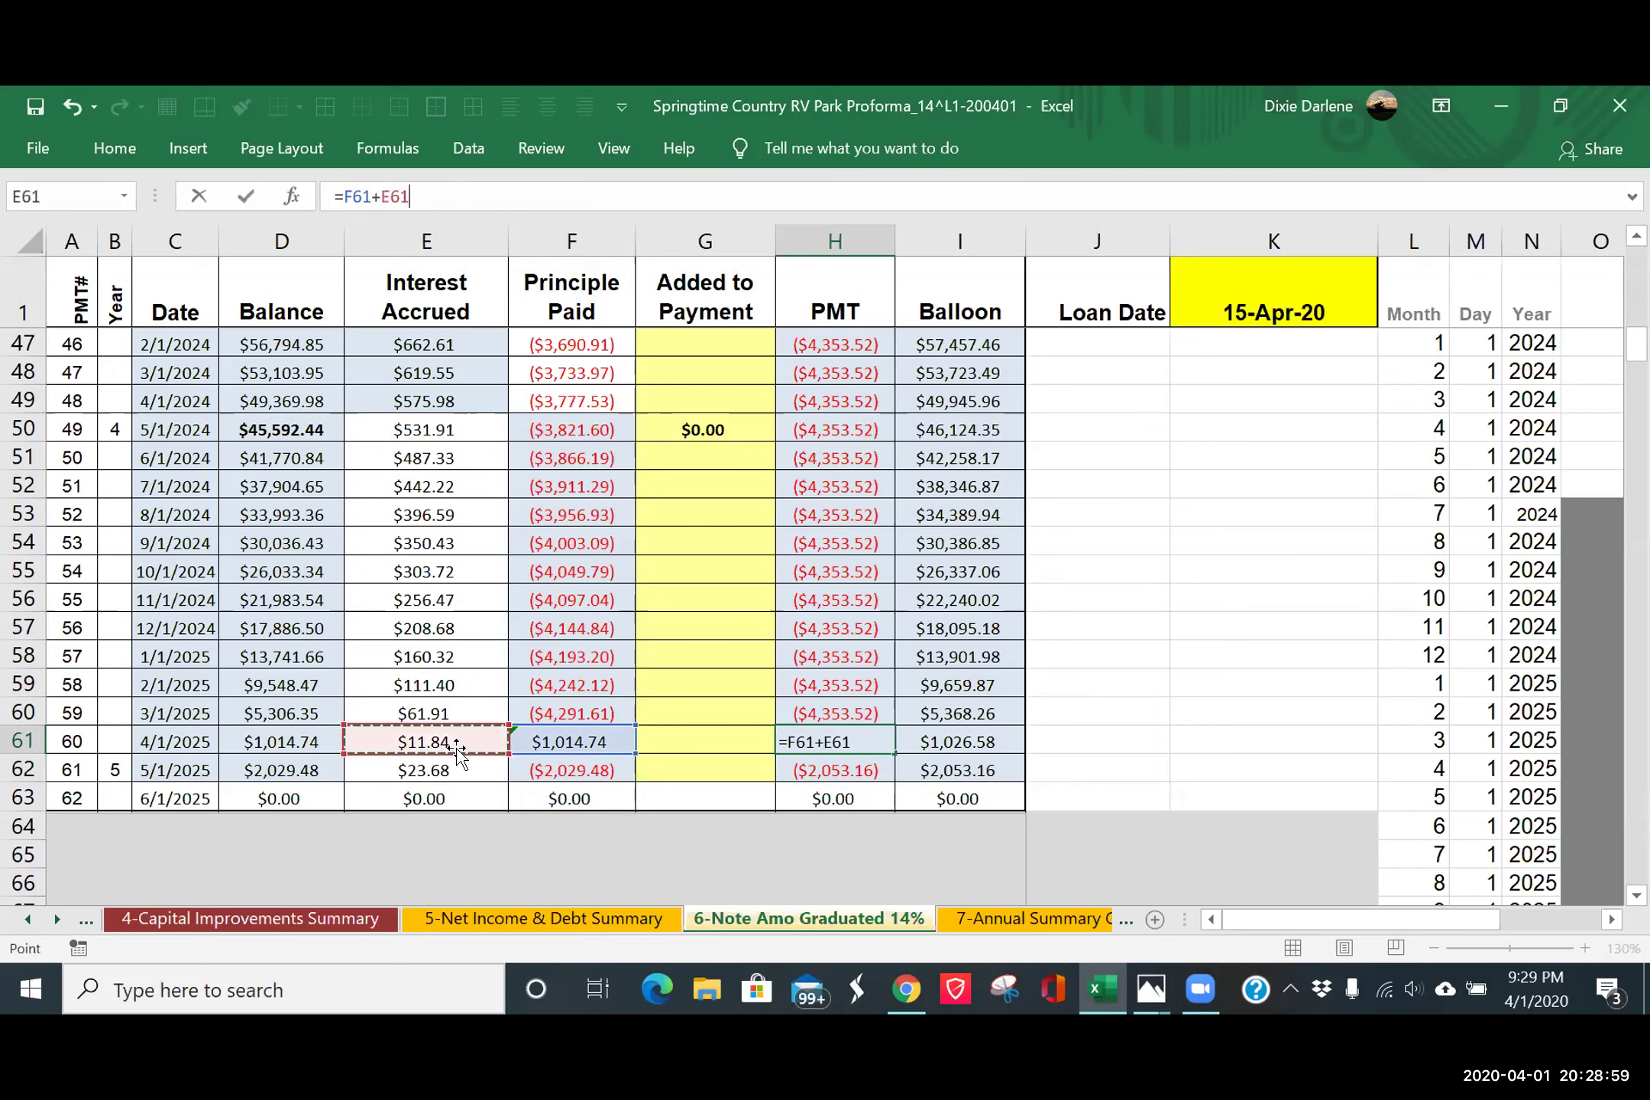
key(Return)
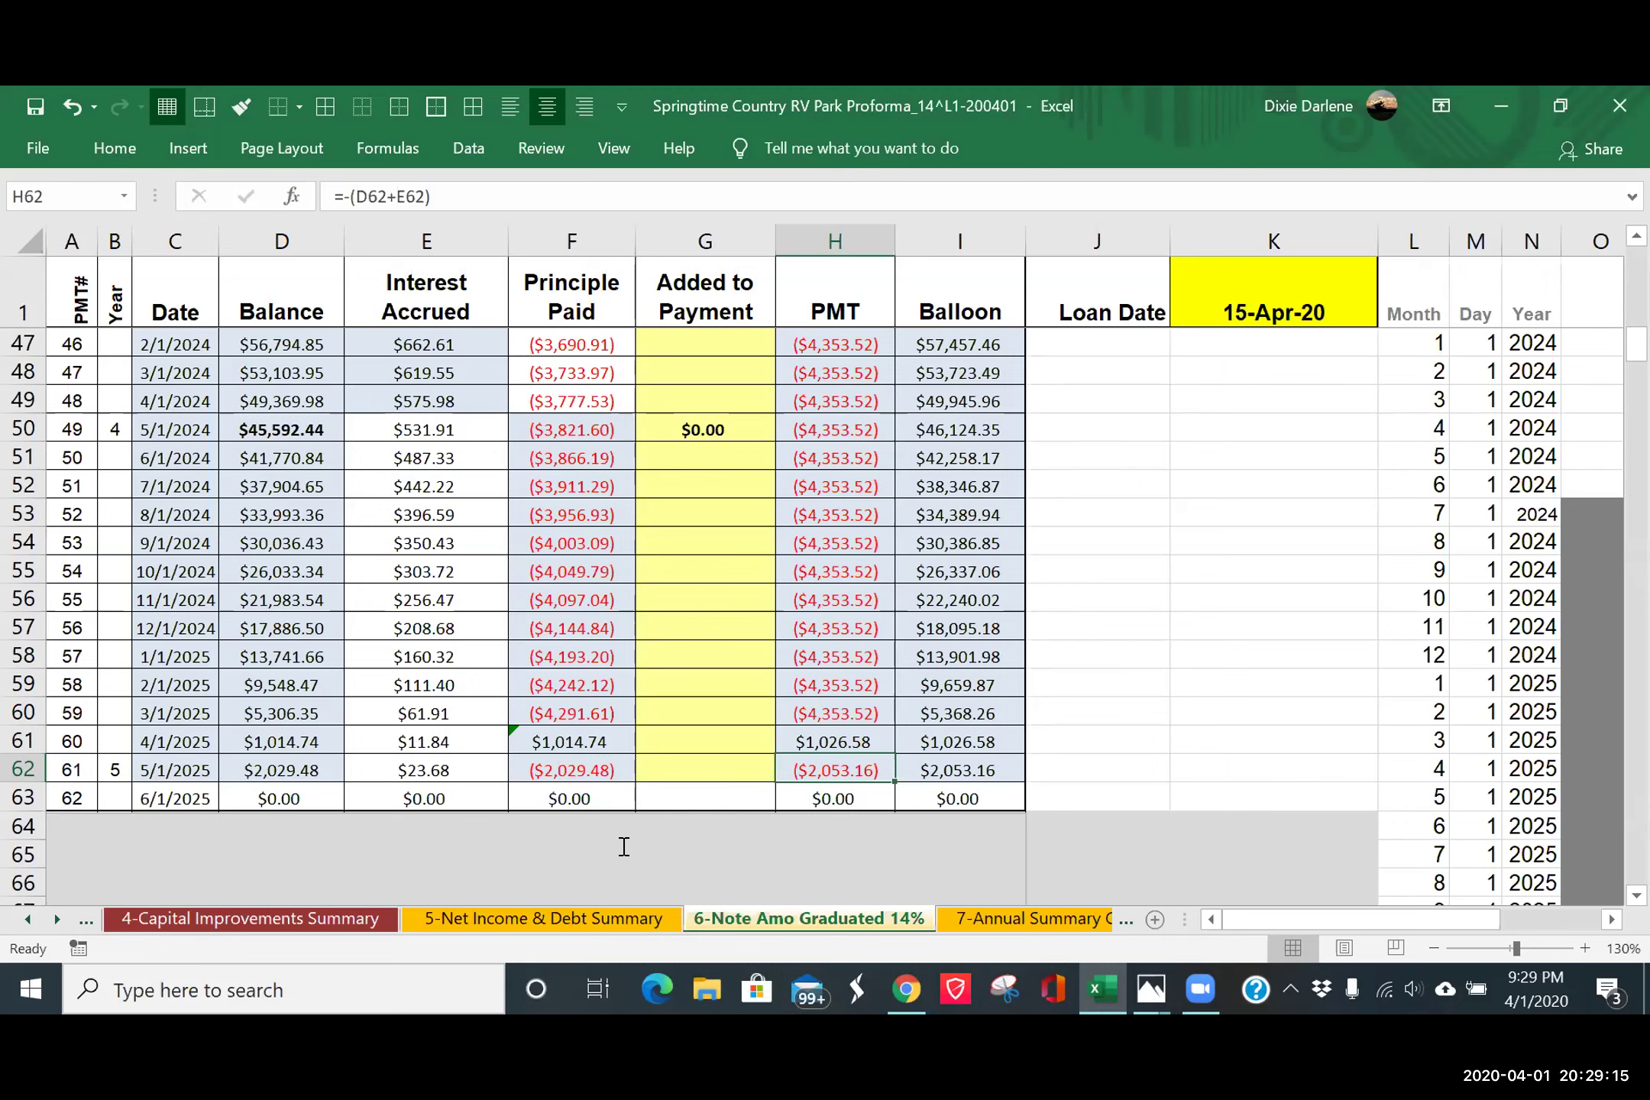
- Check payment 61's balance formula in D62 and ignore the inconsistent-formula error on F61
click(264, 768)
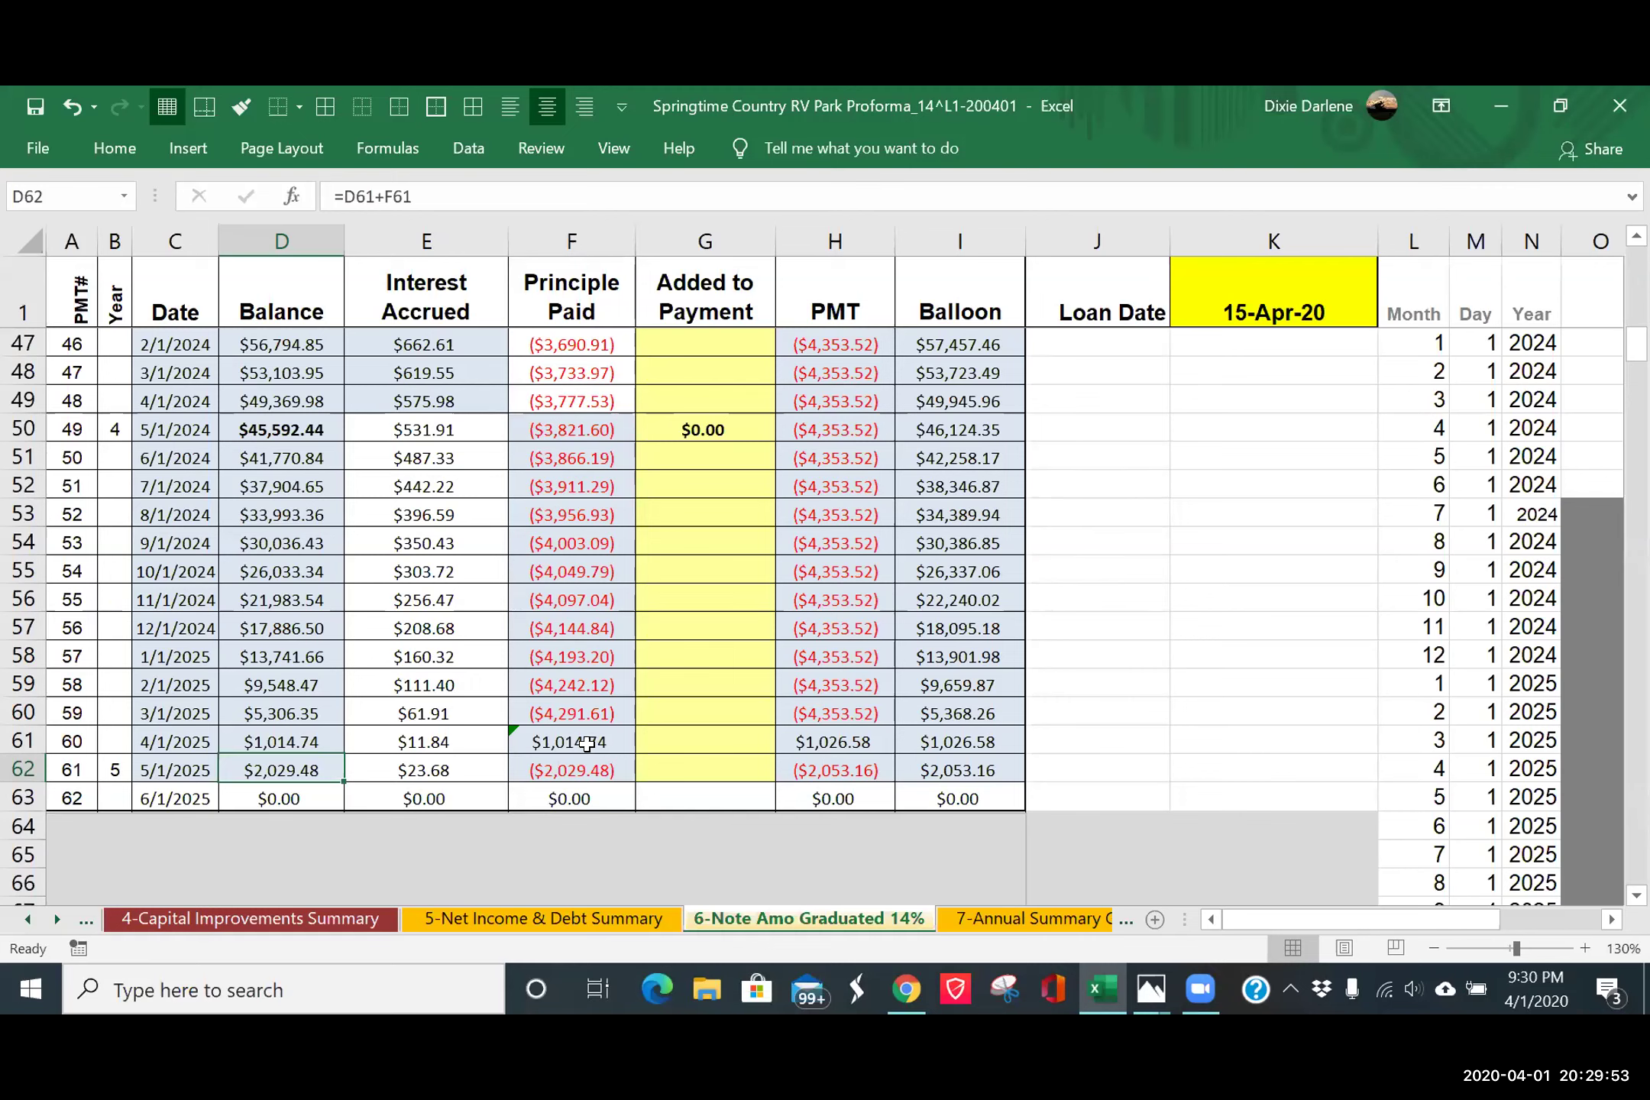
click(521, 733)
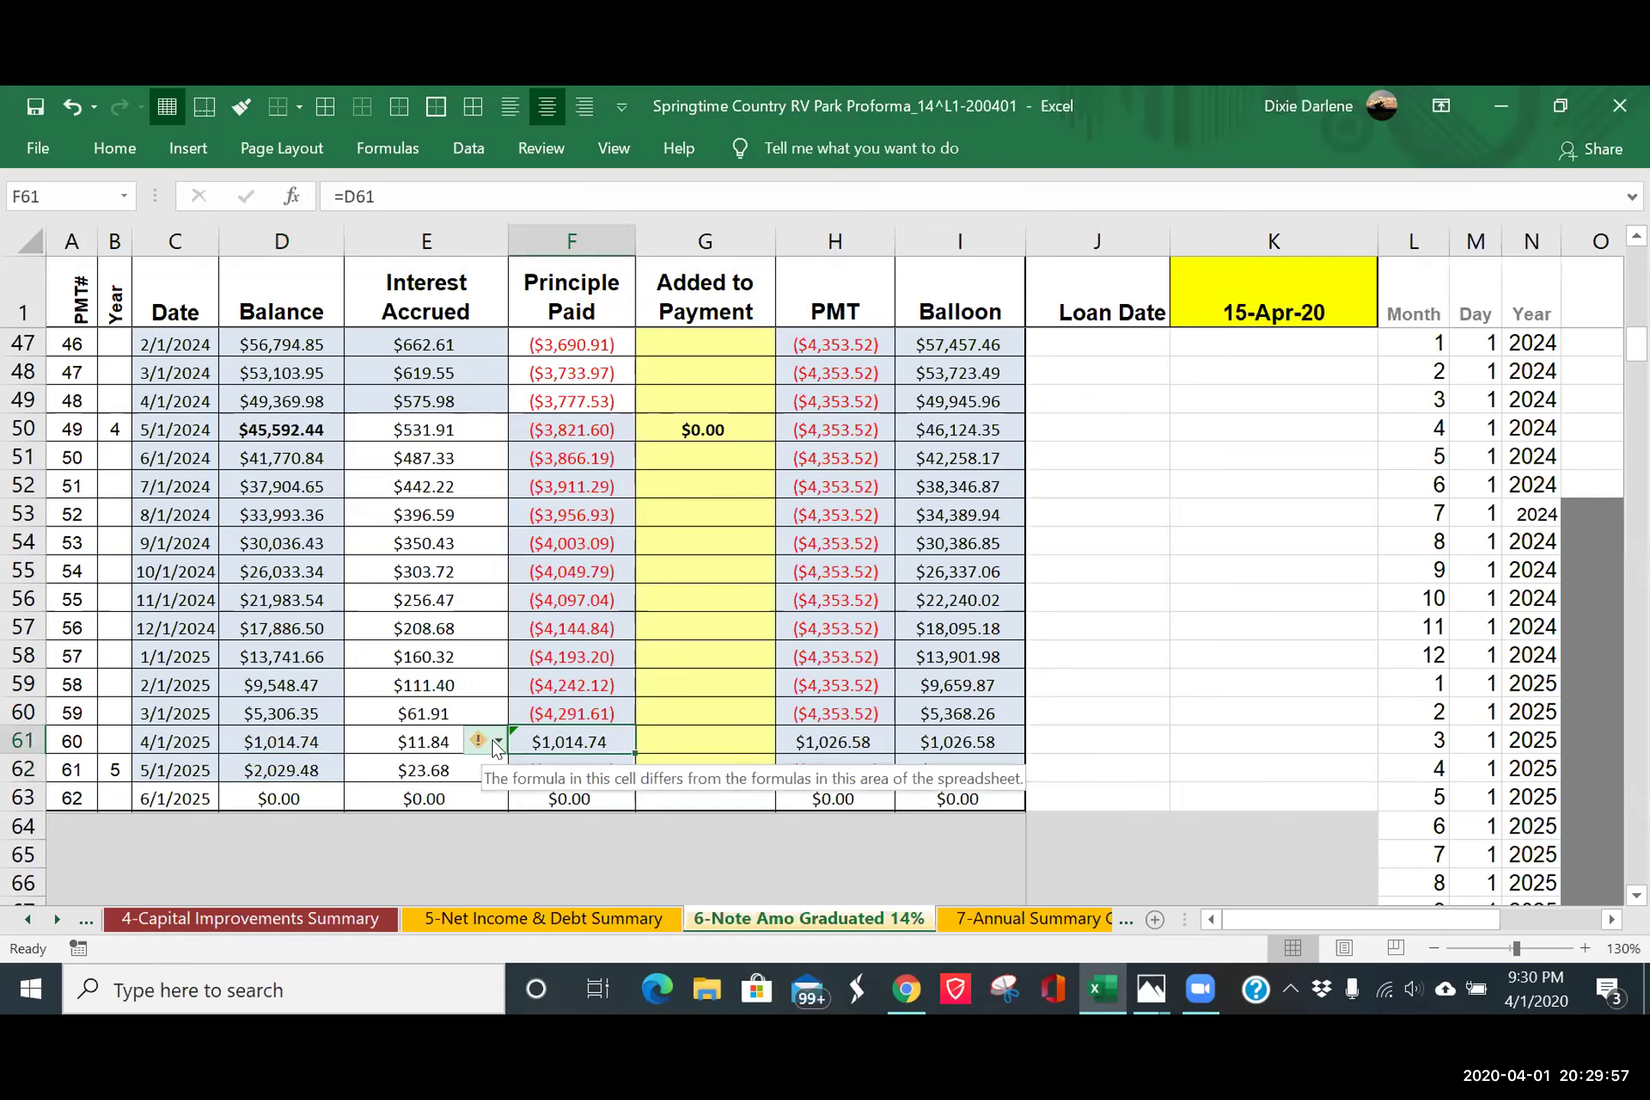
click(495, 745)
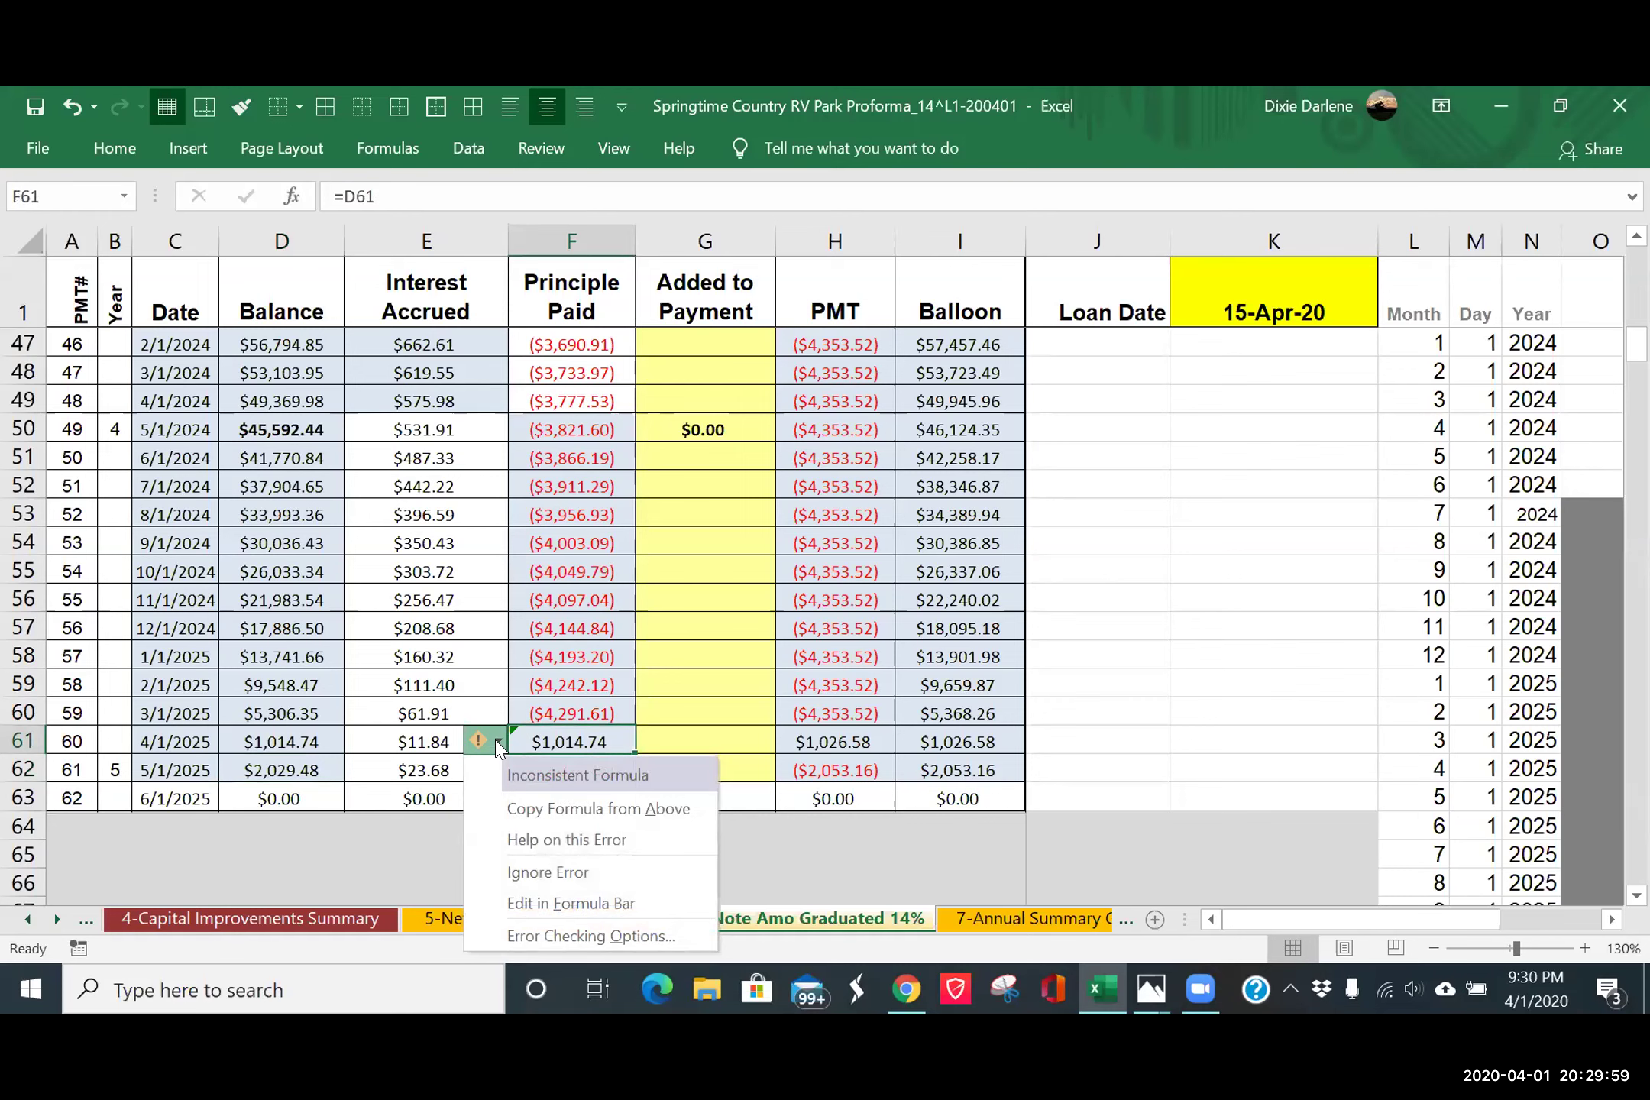
click(535, 871)
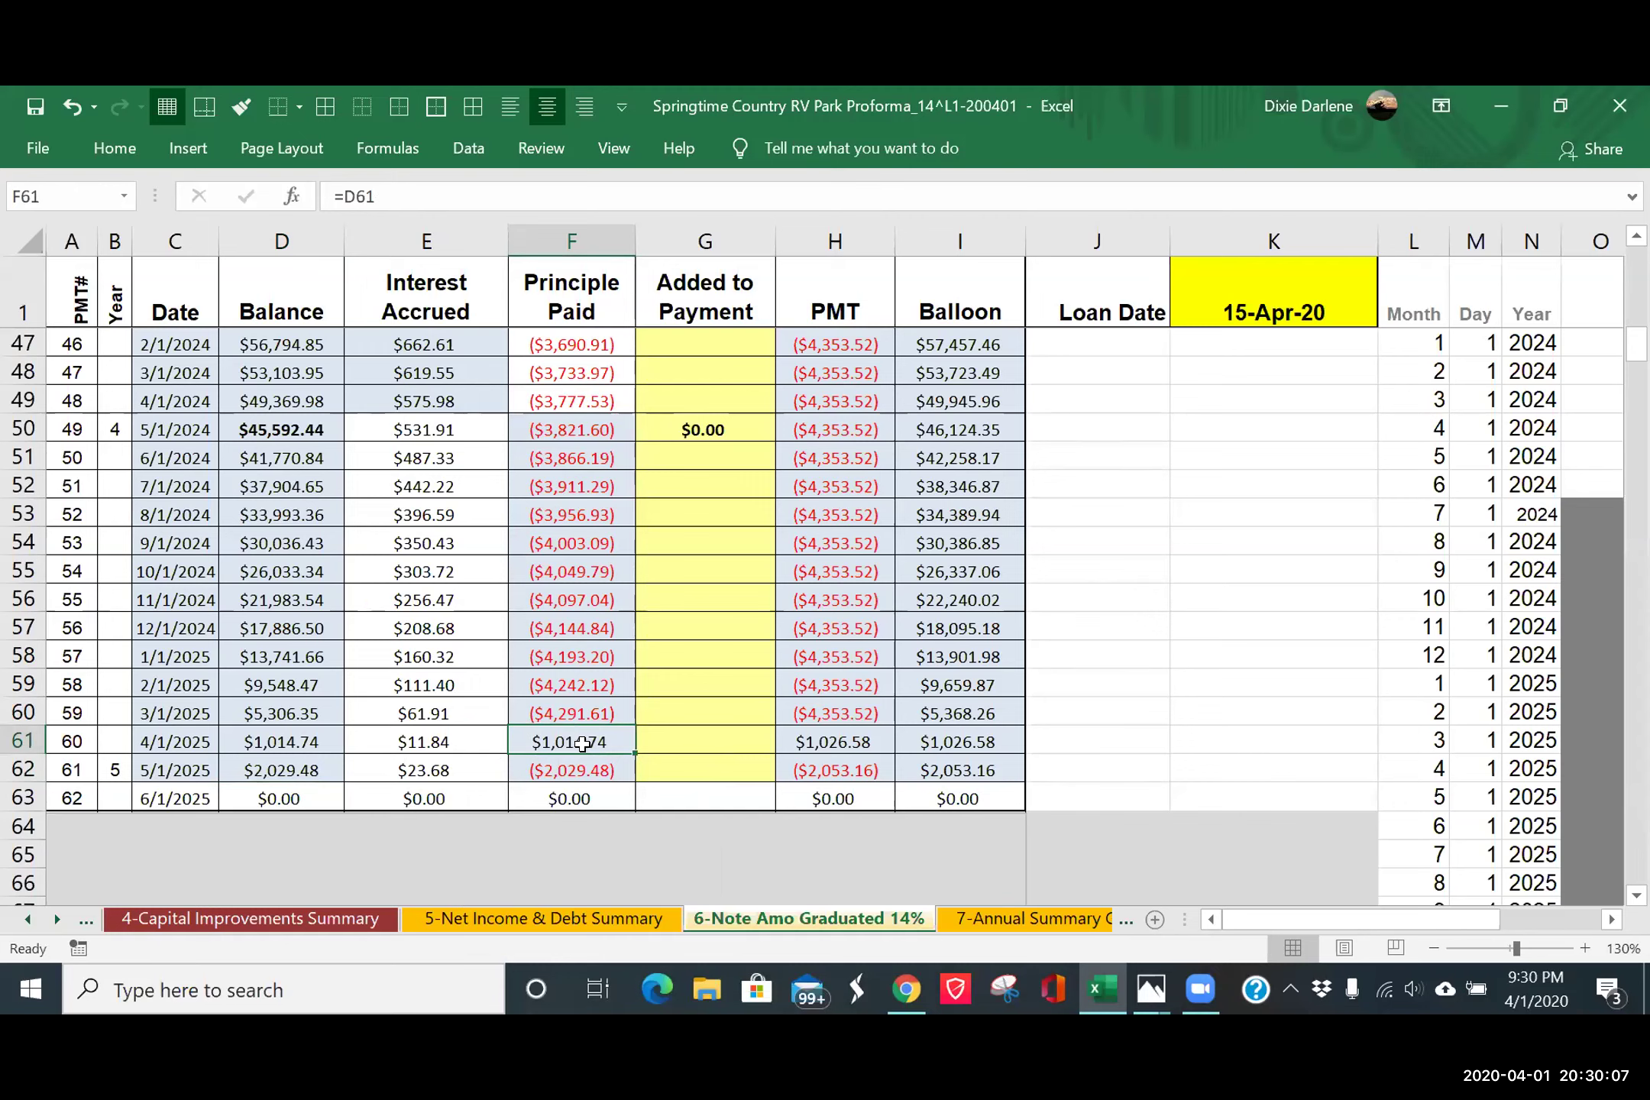
- Make the principal formula in F61 negative as =-D61 and ignore its inconsistent-formula error
click(344, 197)
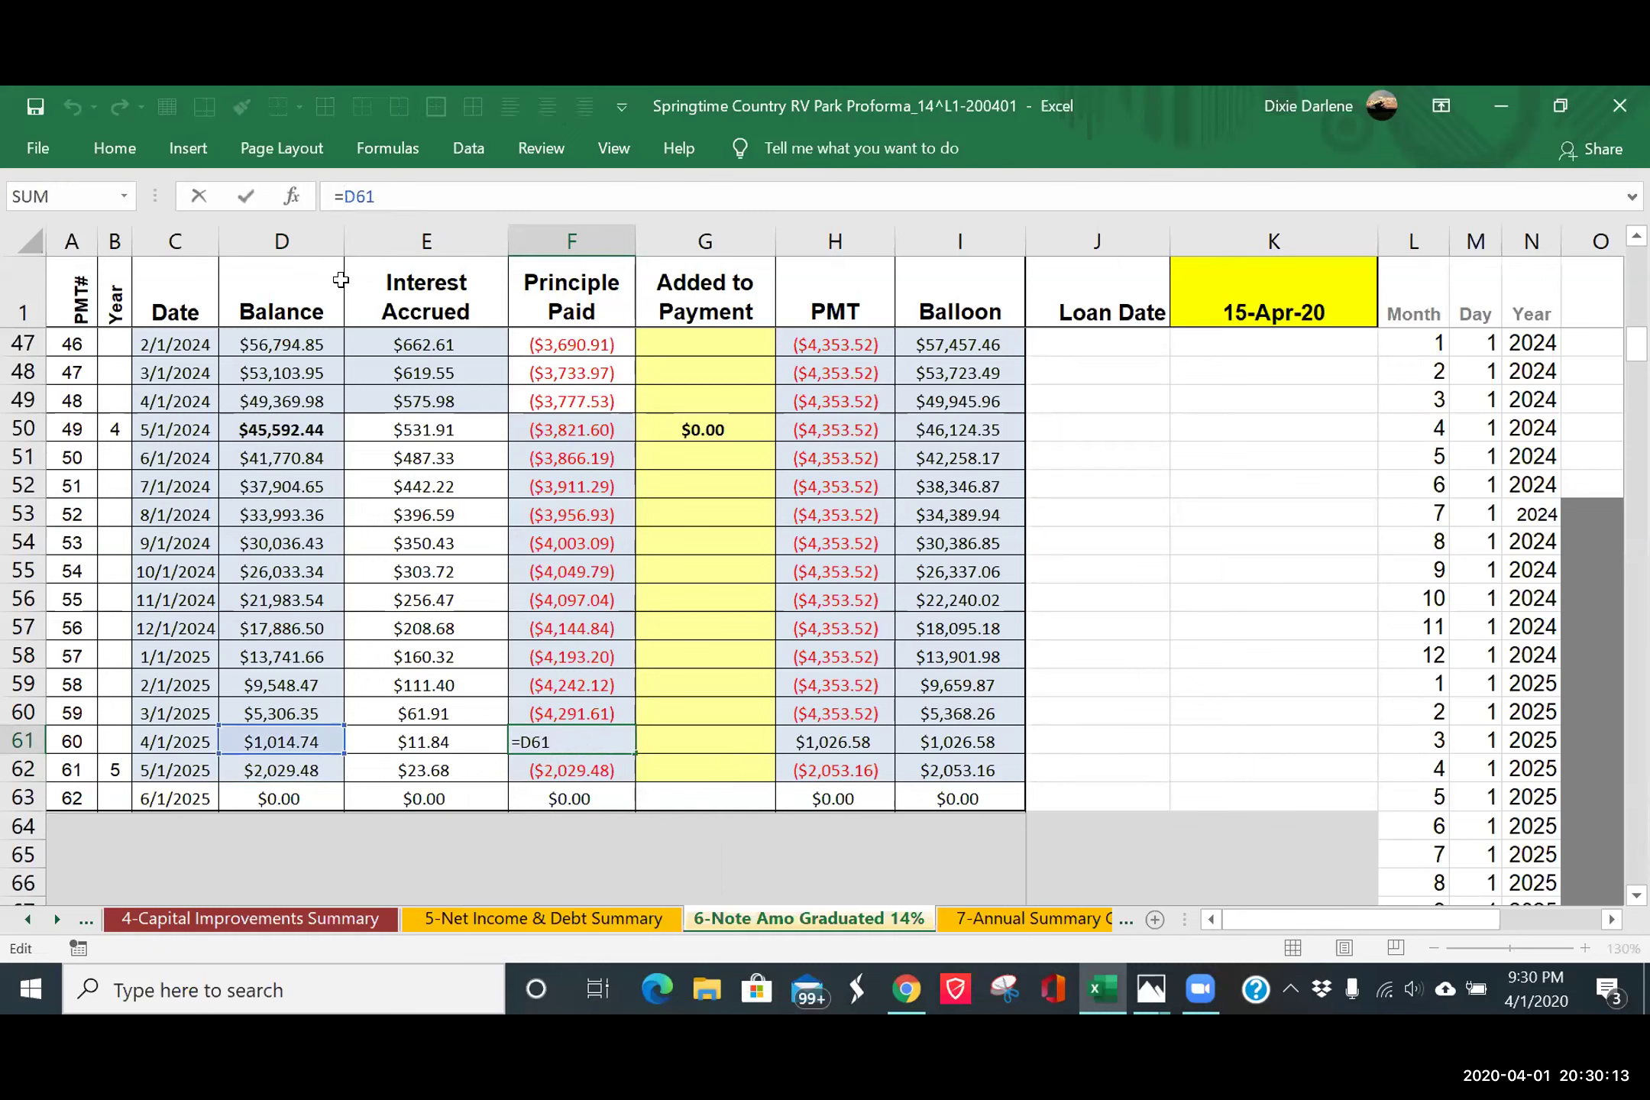
text(-)
key(Return)
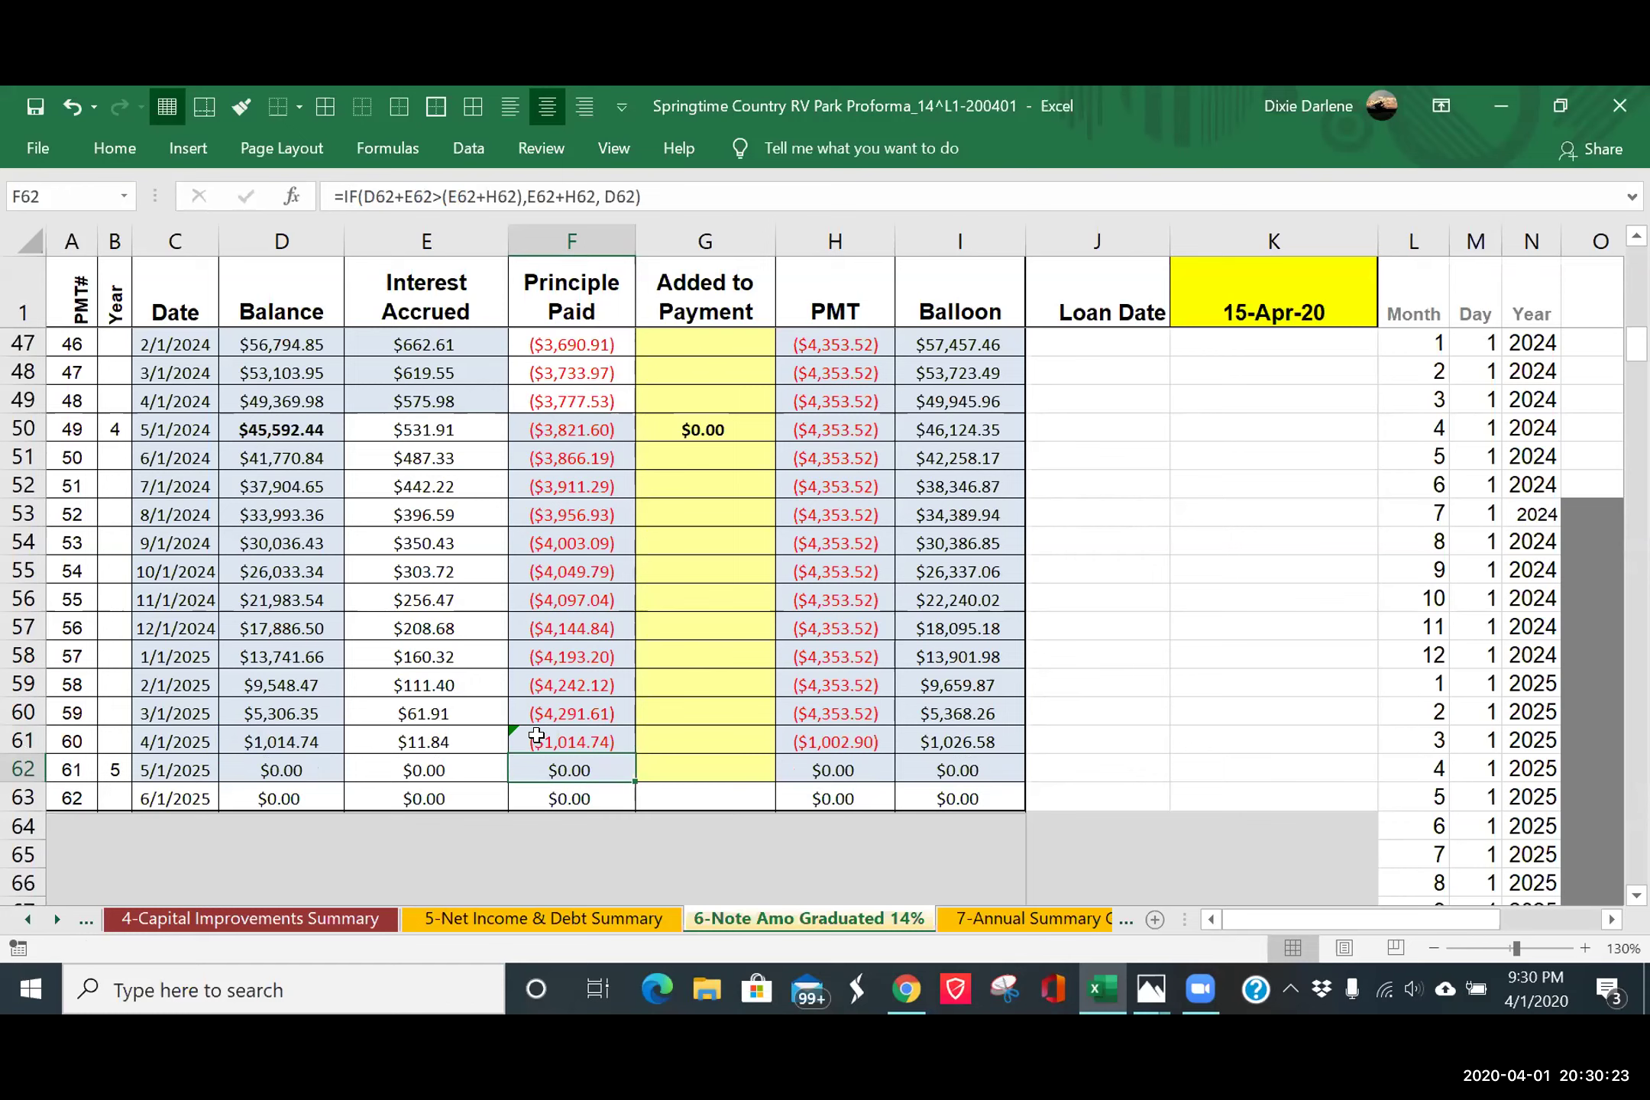
click(518, 732)
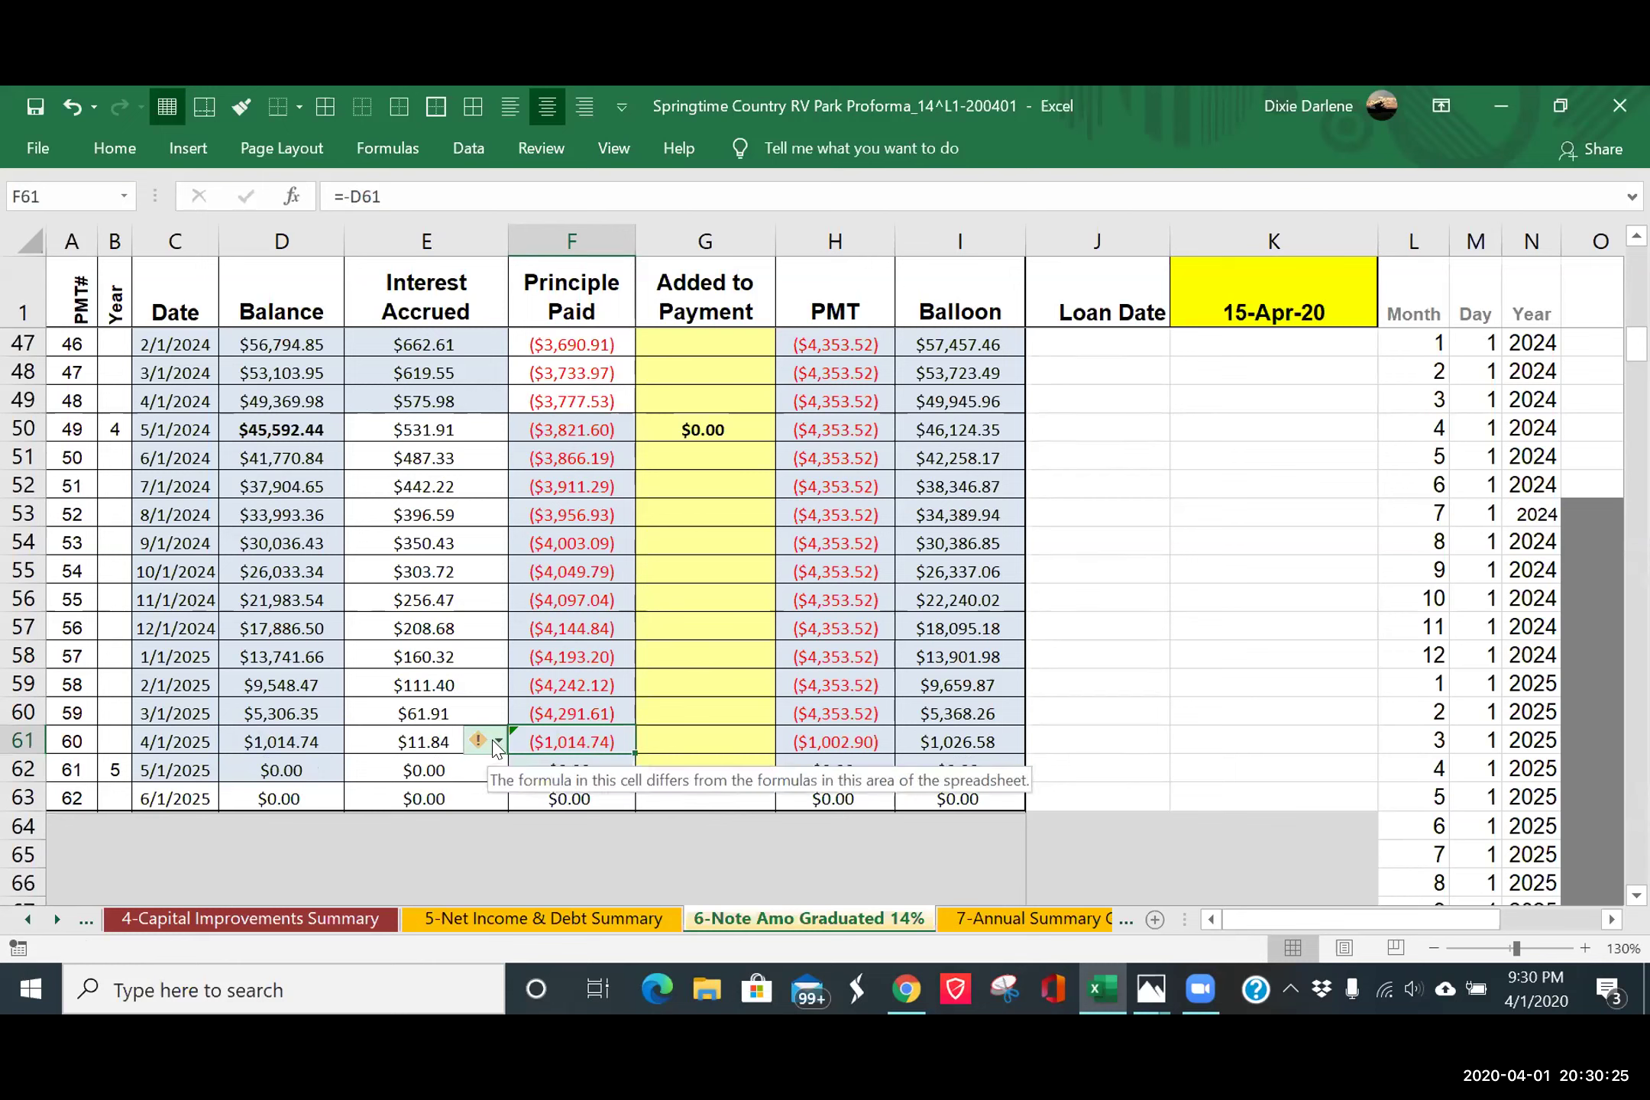
click(501, 742)
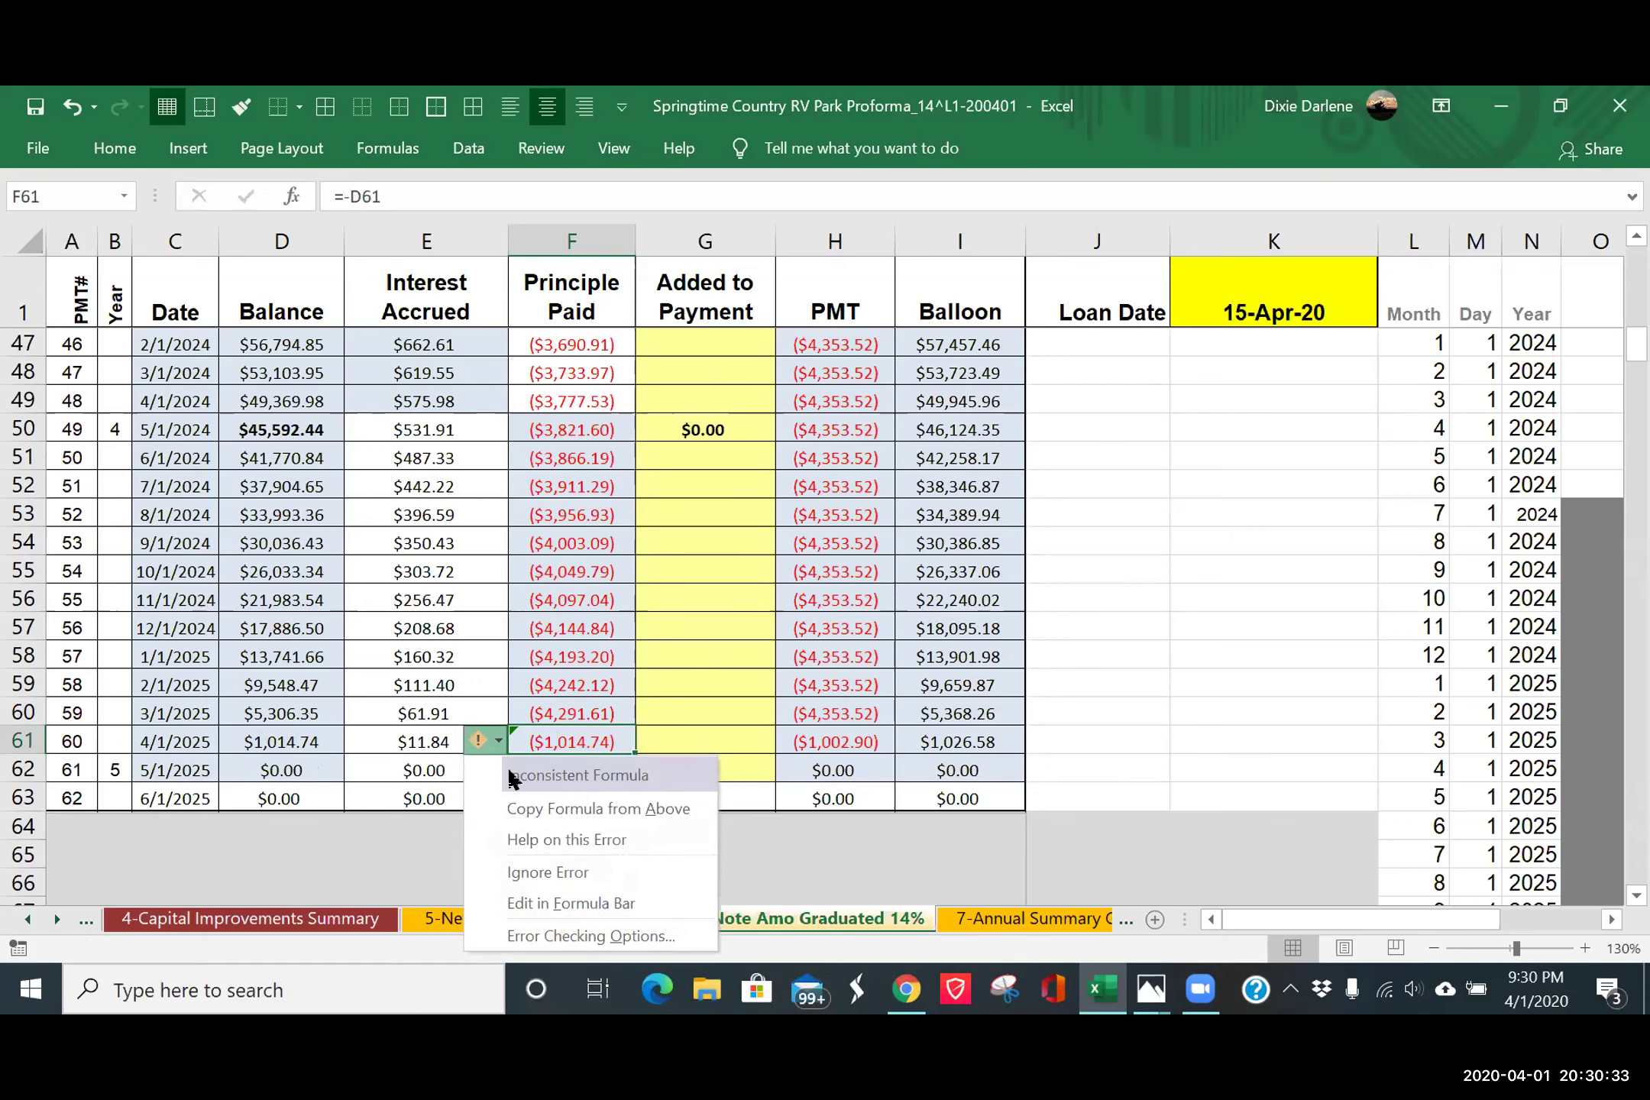
click(584, 875)
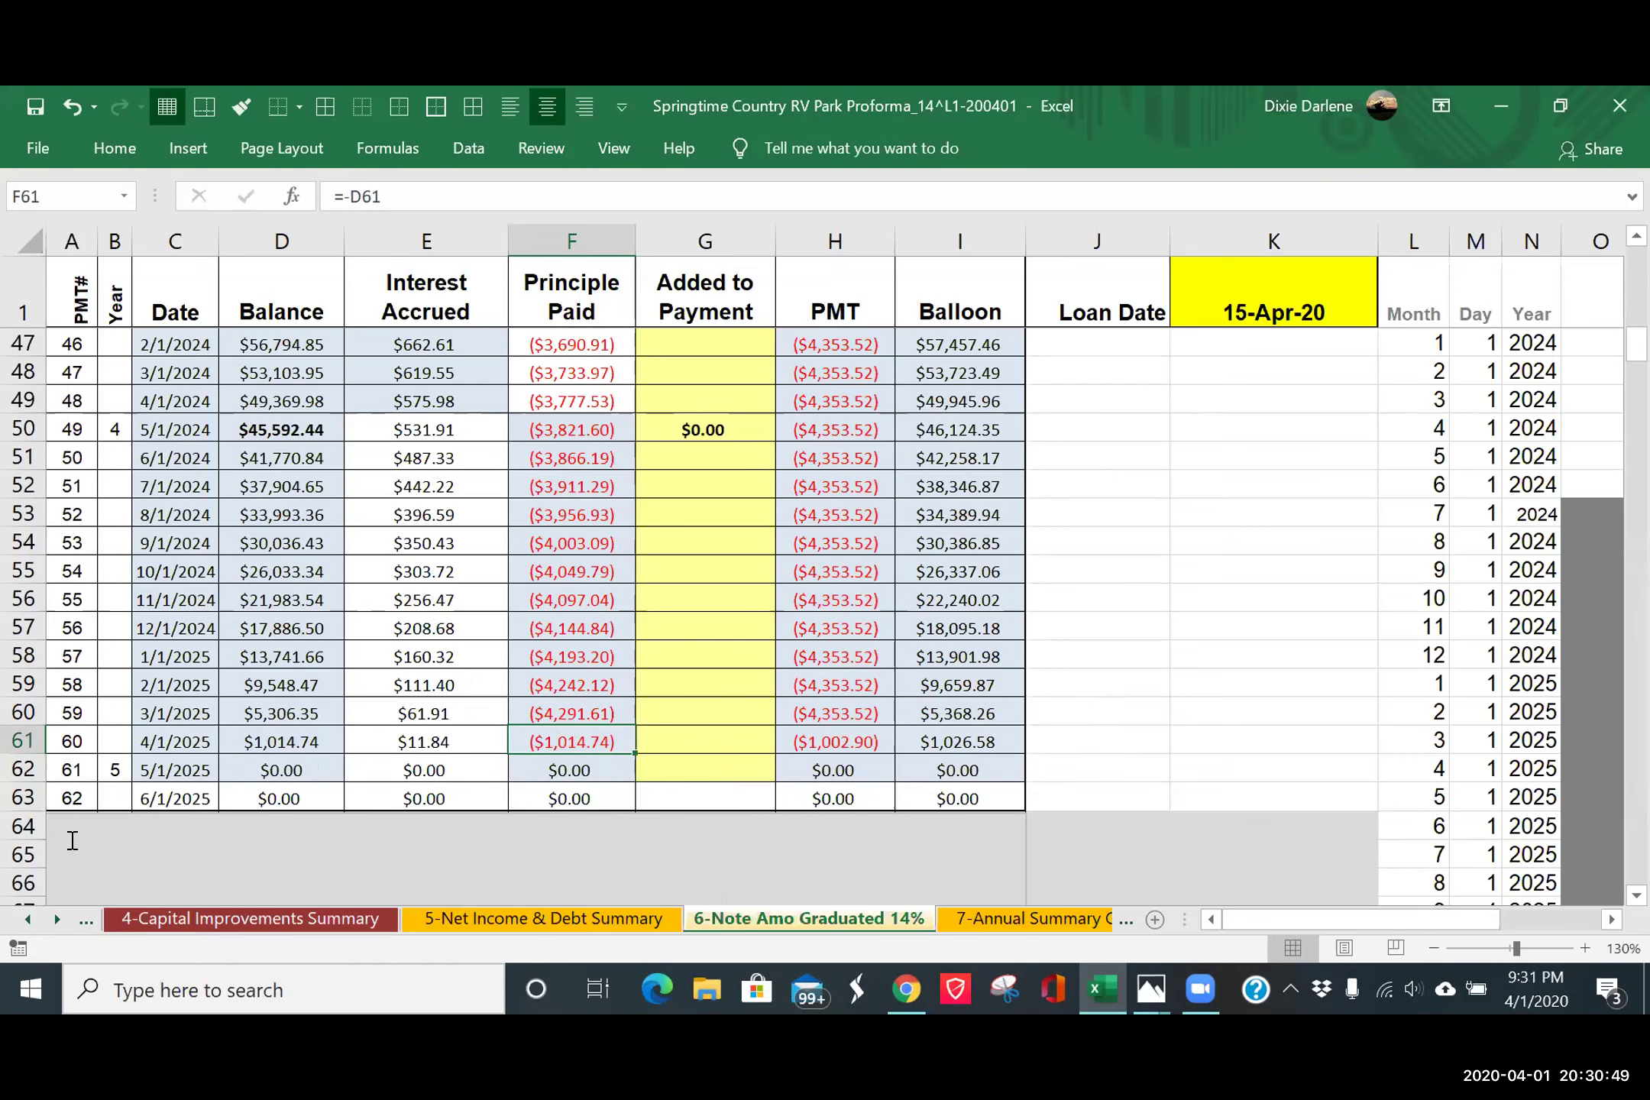
- Extend the grey text box below the amortization schedule upward so it covers payment 62's row 63
click(65, 796)
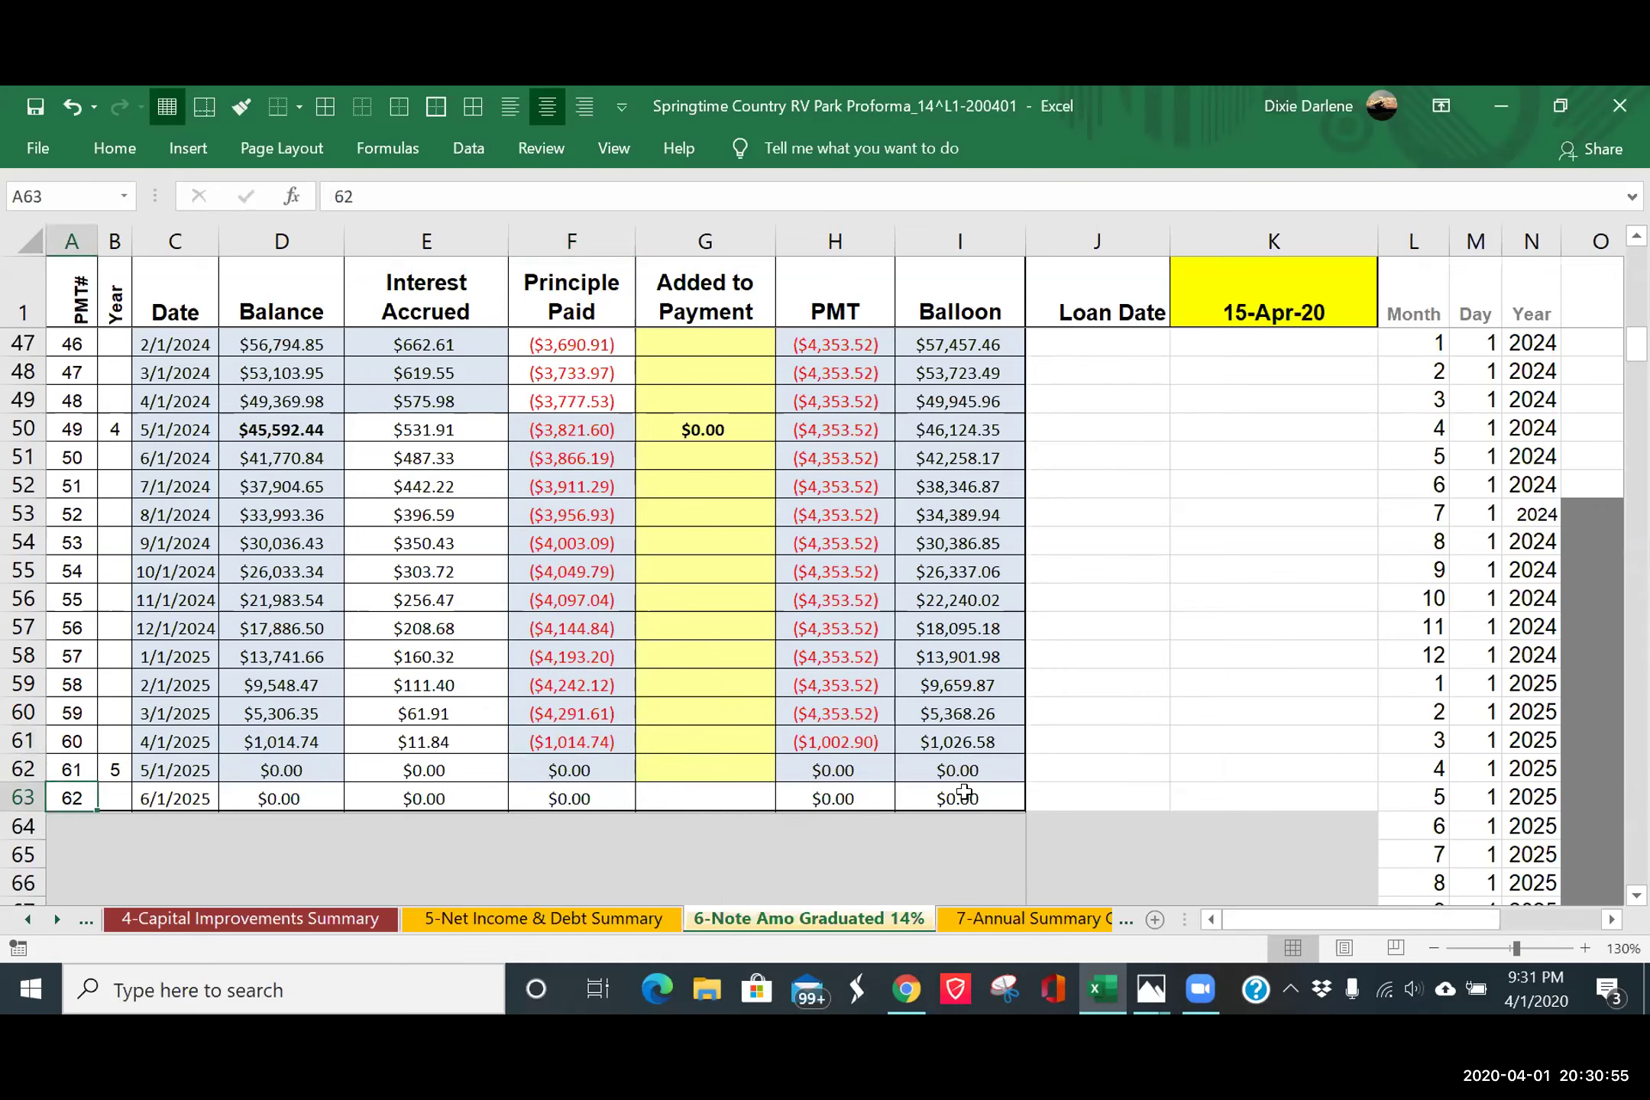
click(980, 846)
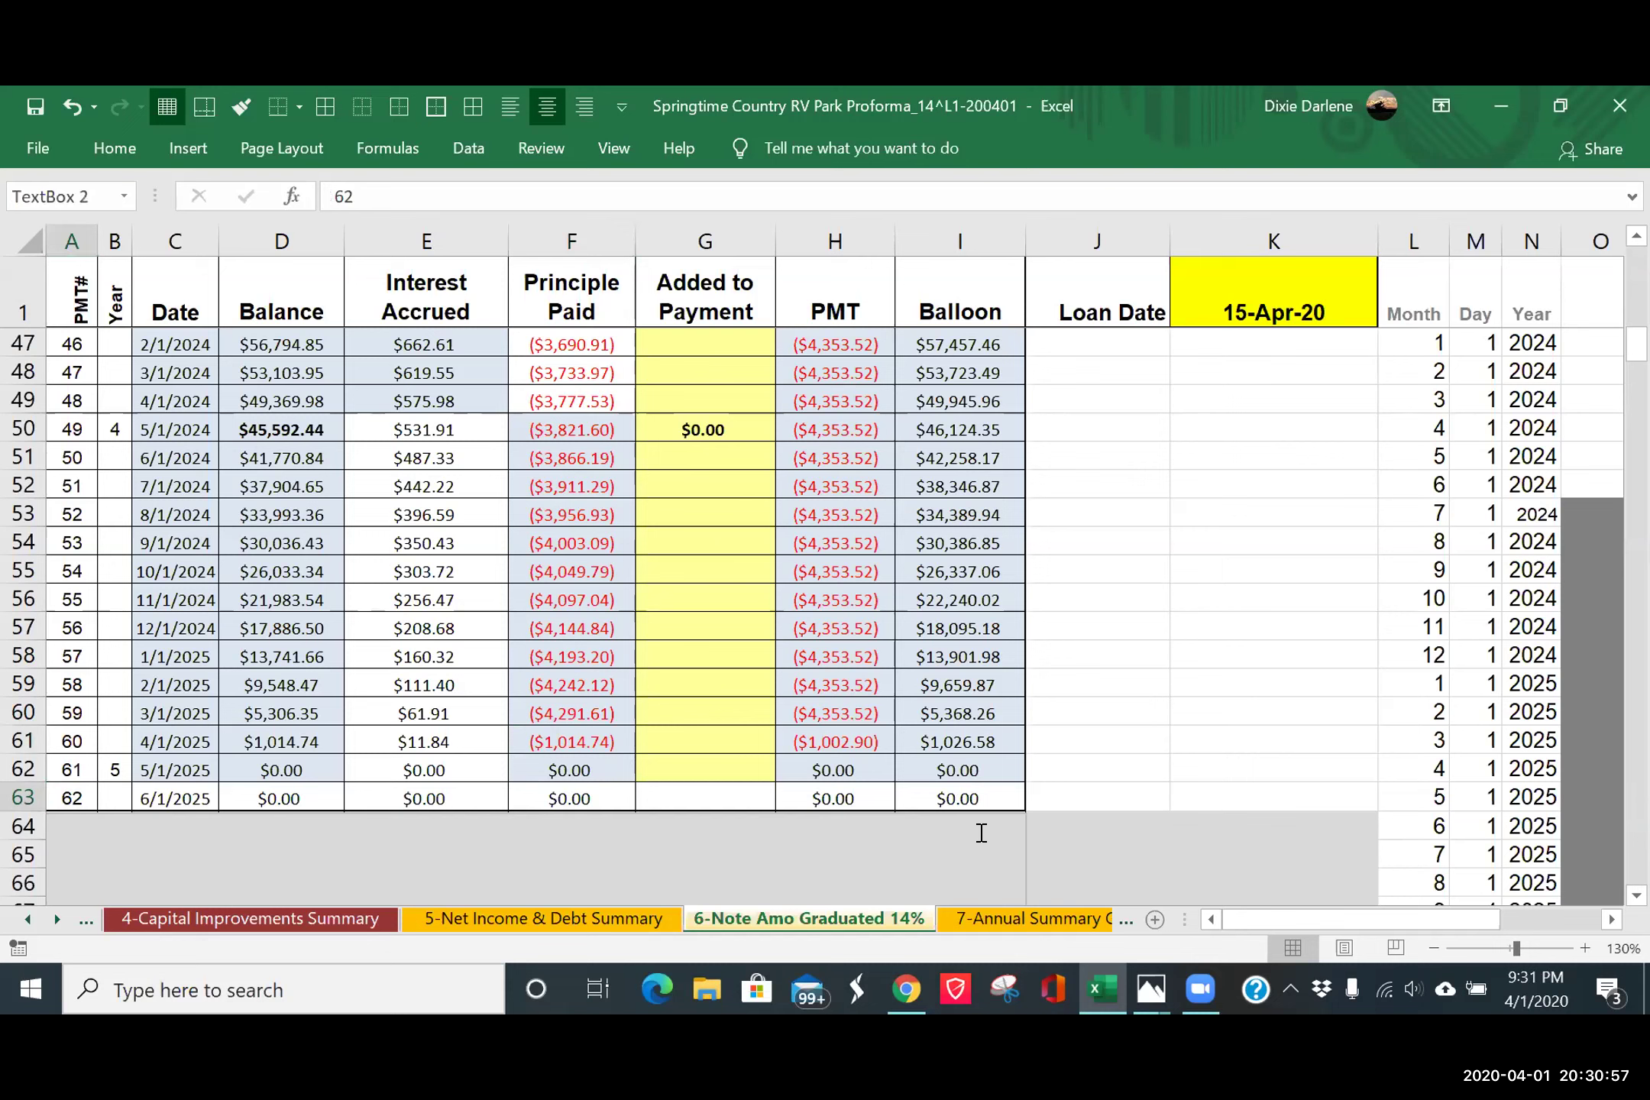
drag(532, 810, 544, 781)
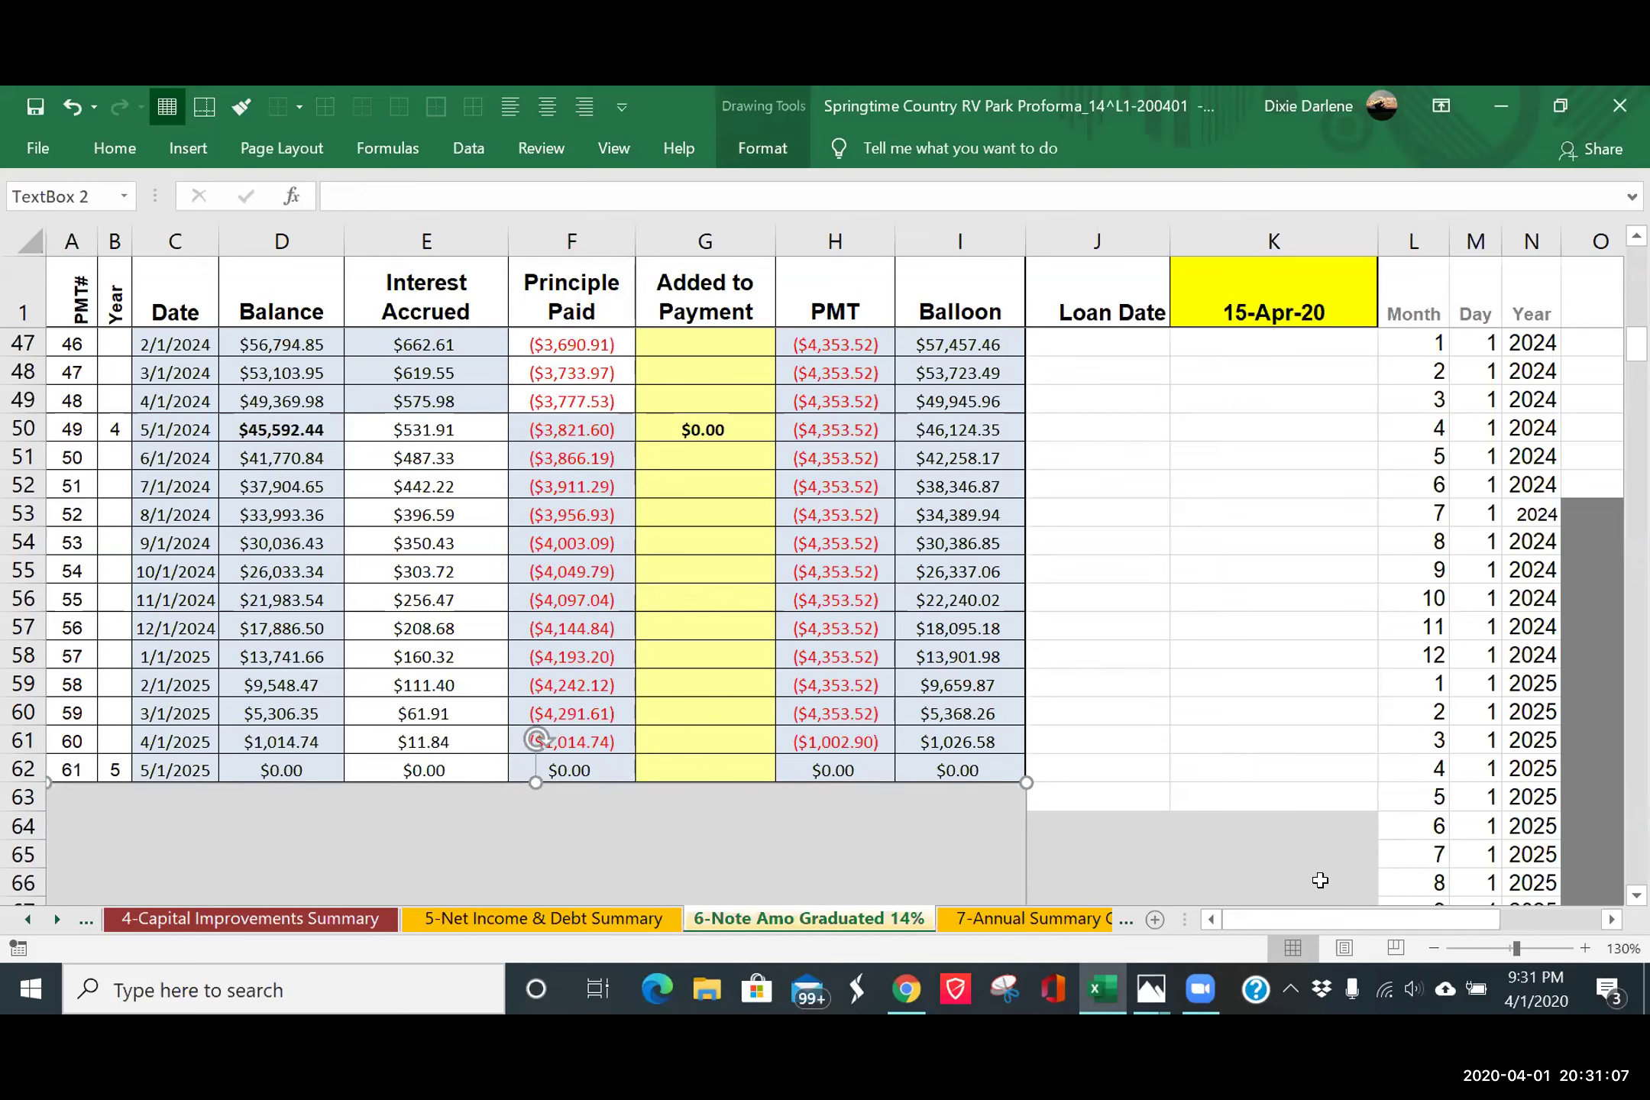
click(1301, 712)
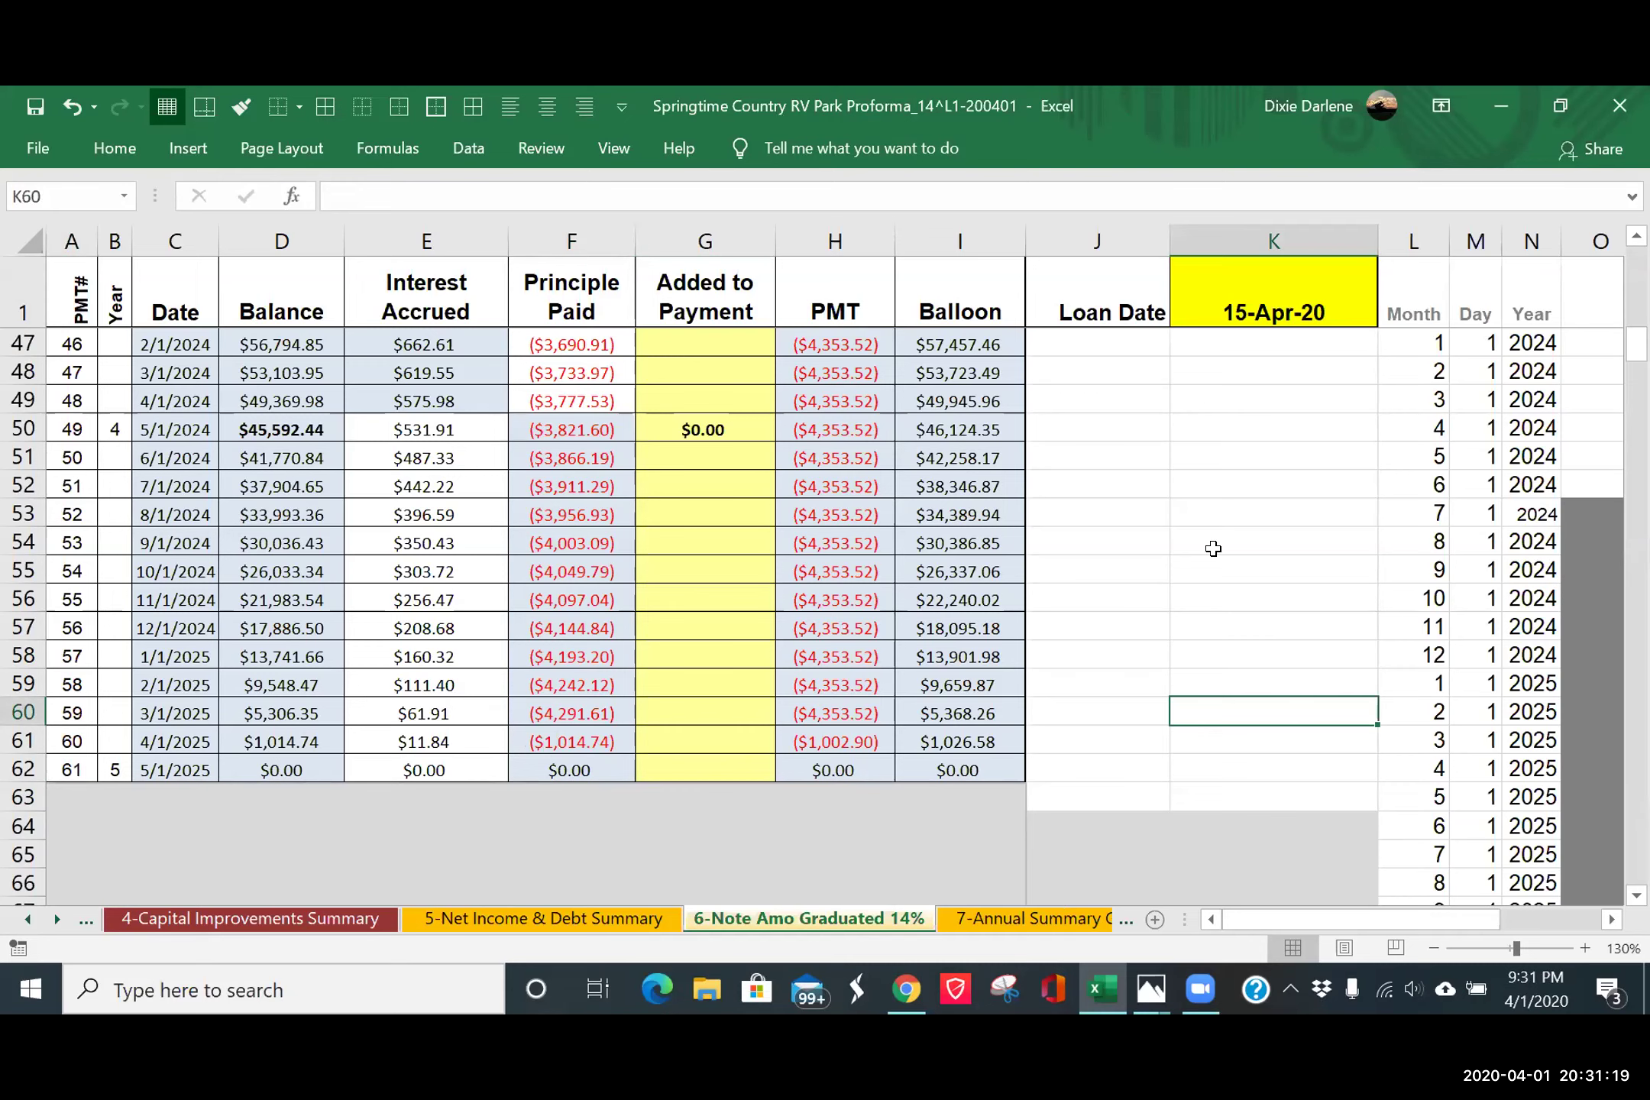
- Review the amortization schedule from its final payments up to the first, and check the closing date formula in K10
scroll(1214, 548, up, 1)
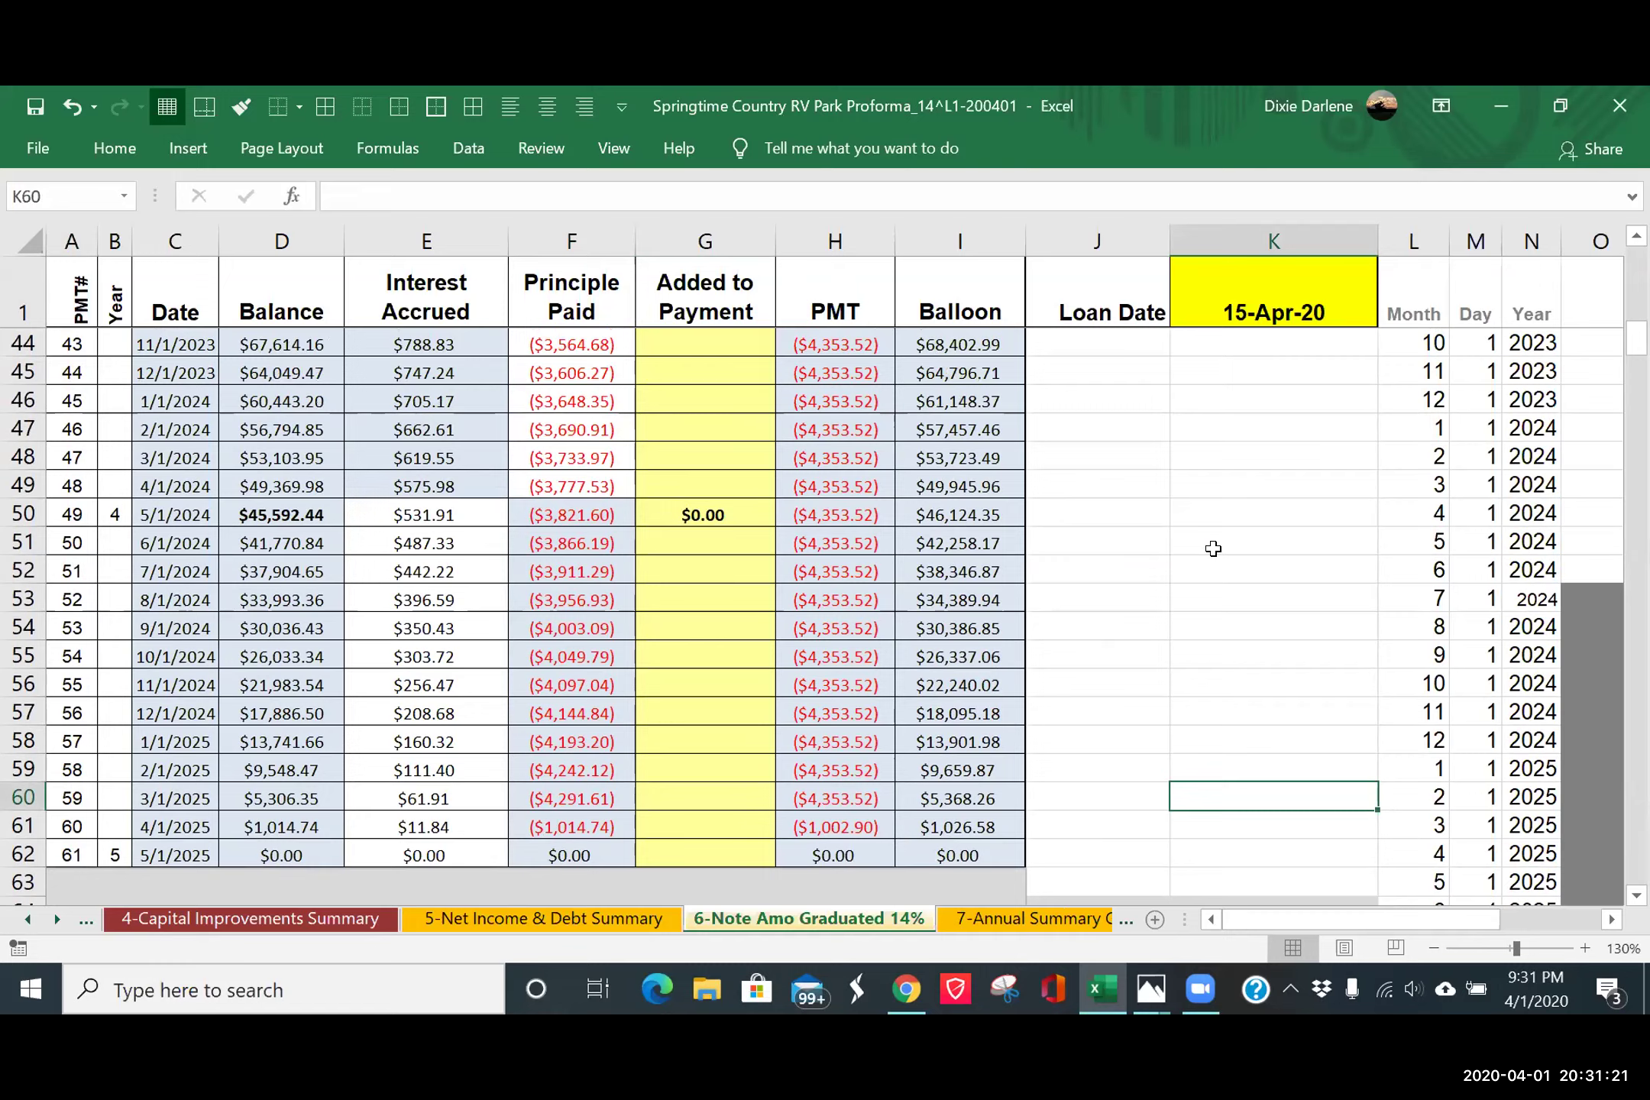
scroll(1213, 549, up, 7)
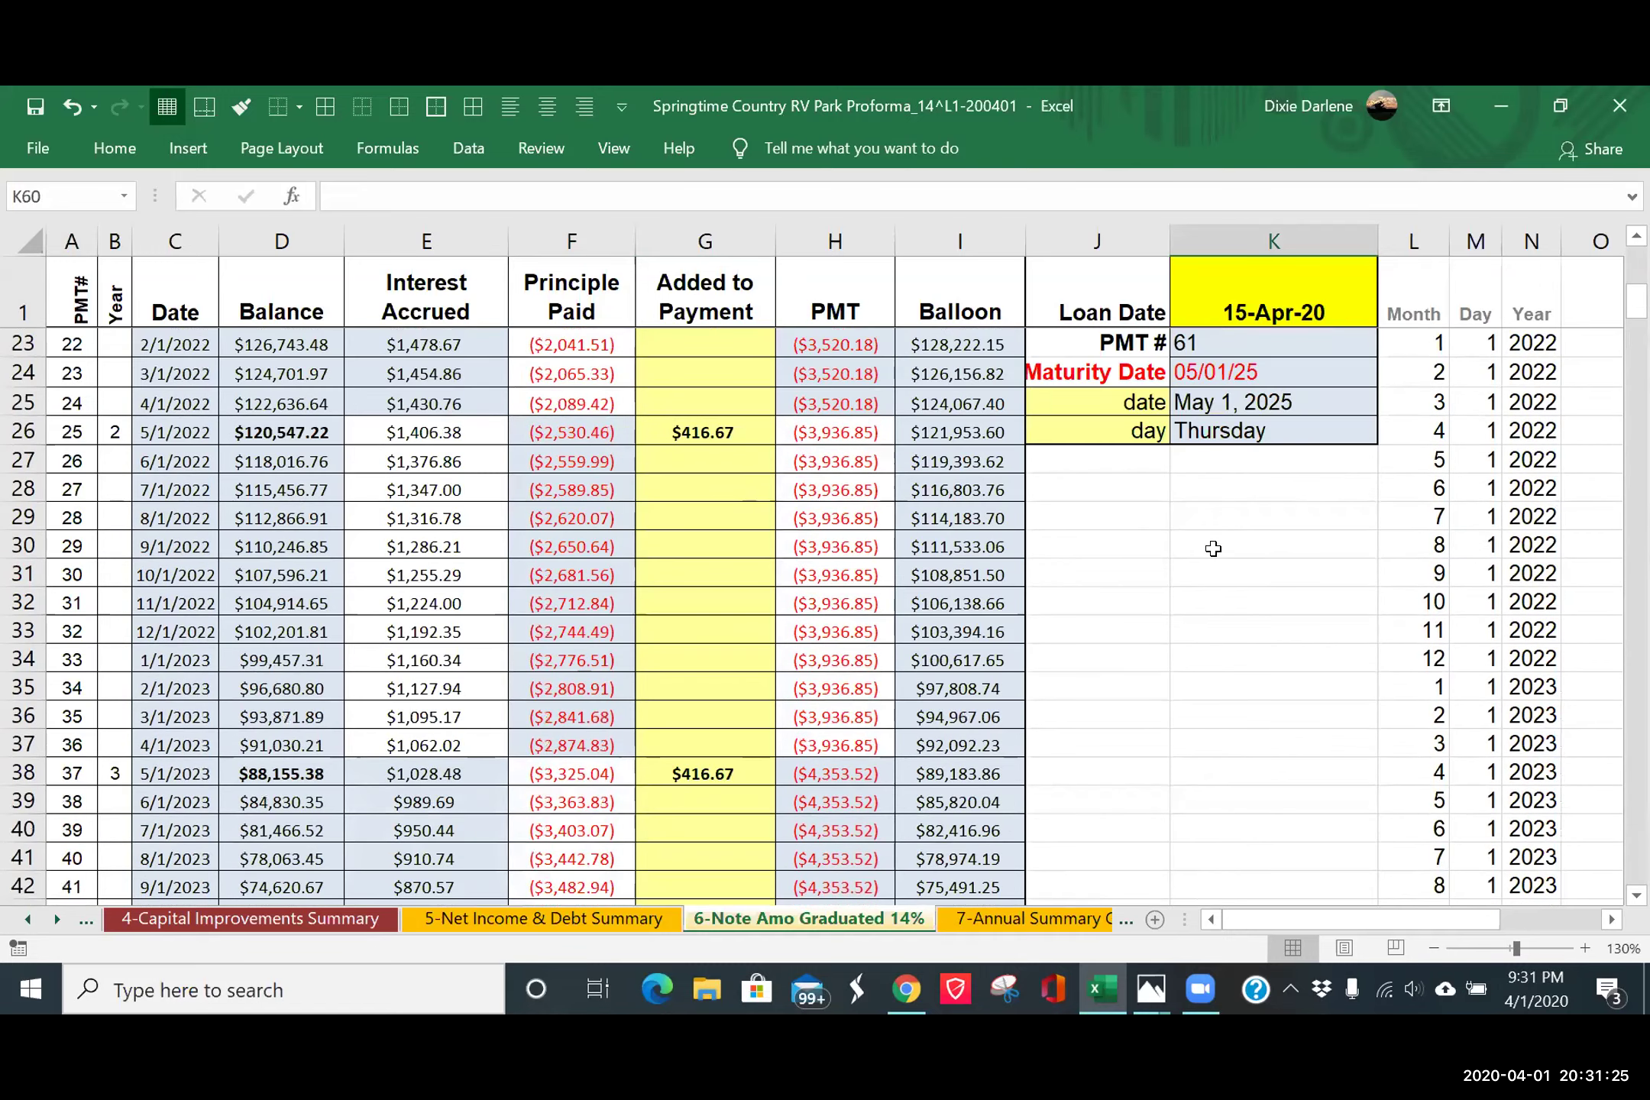
scroll(1213, 549, down, 9)
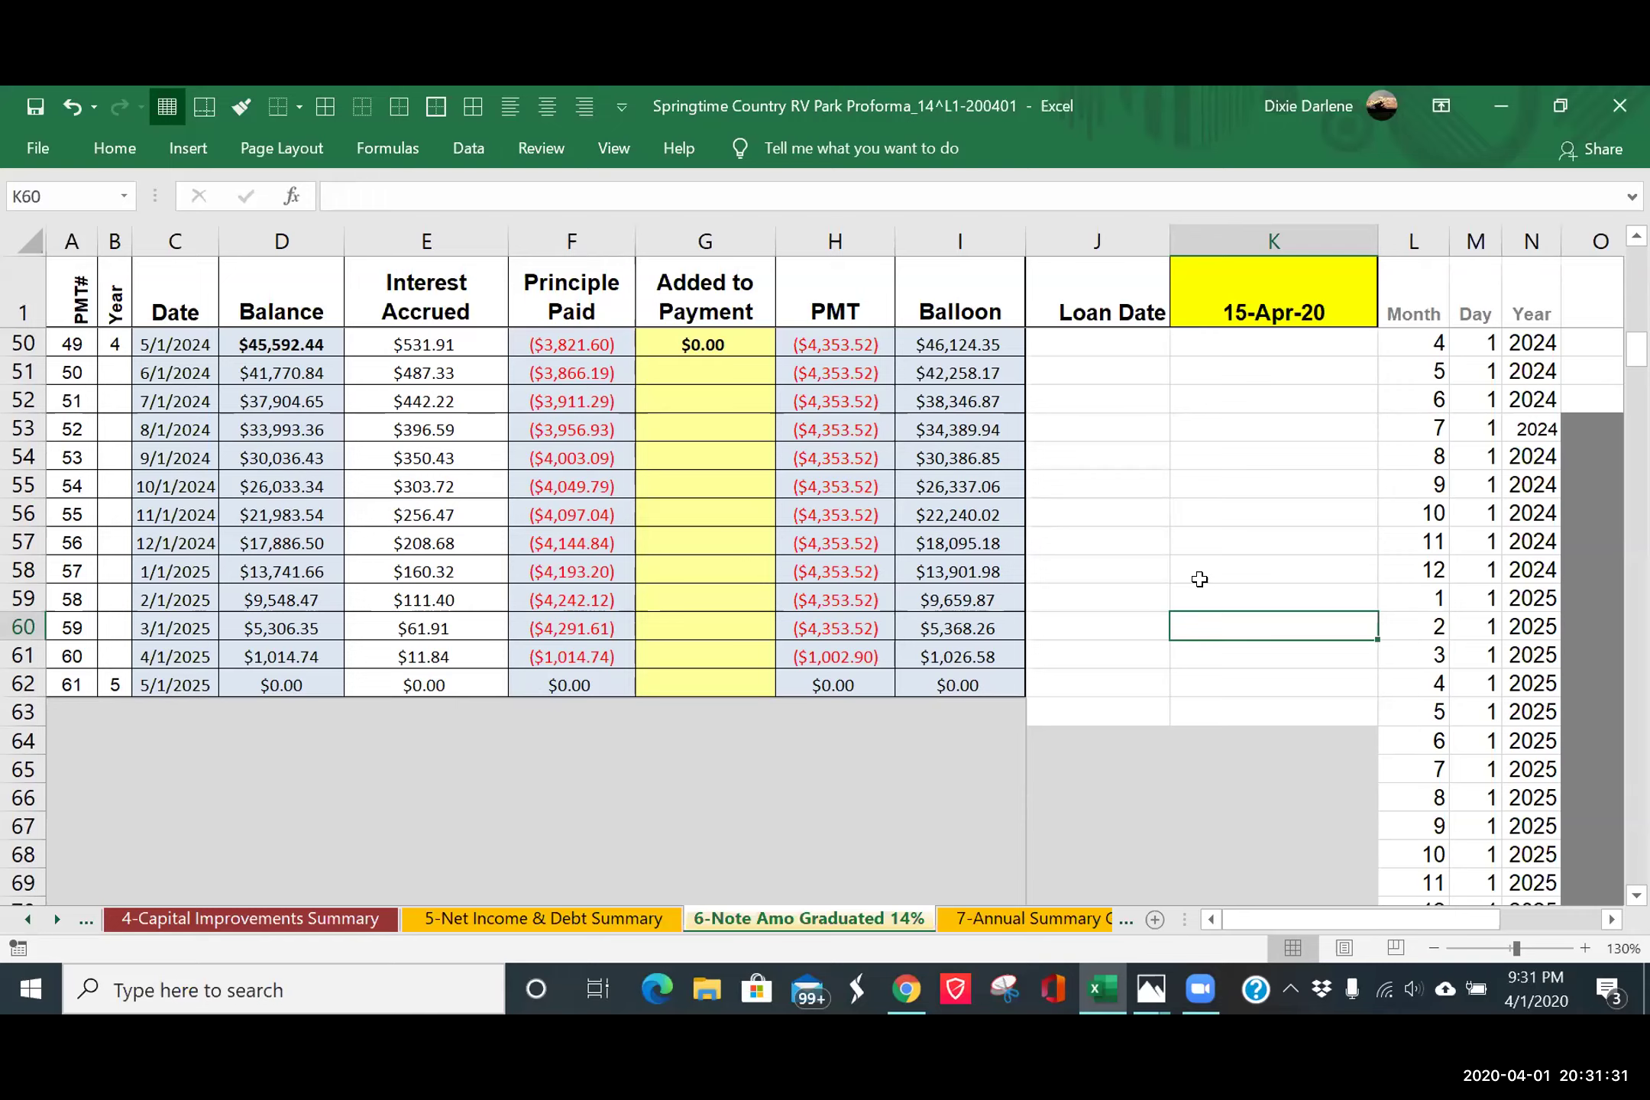
scroll(1199, 579, up, 5)
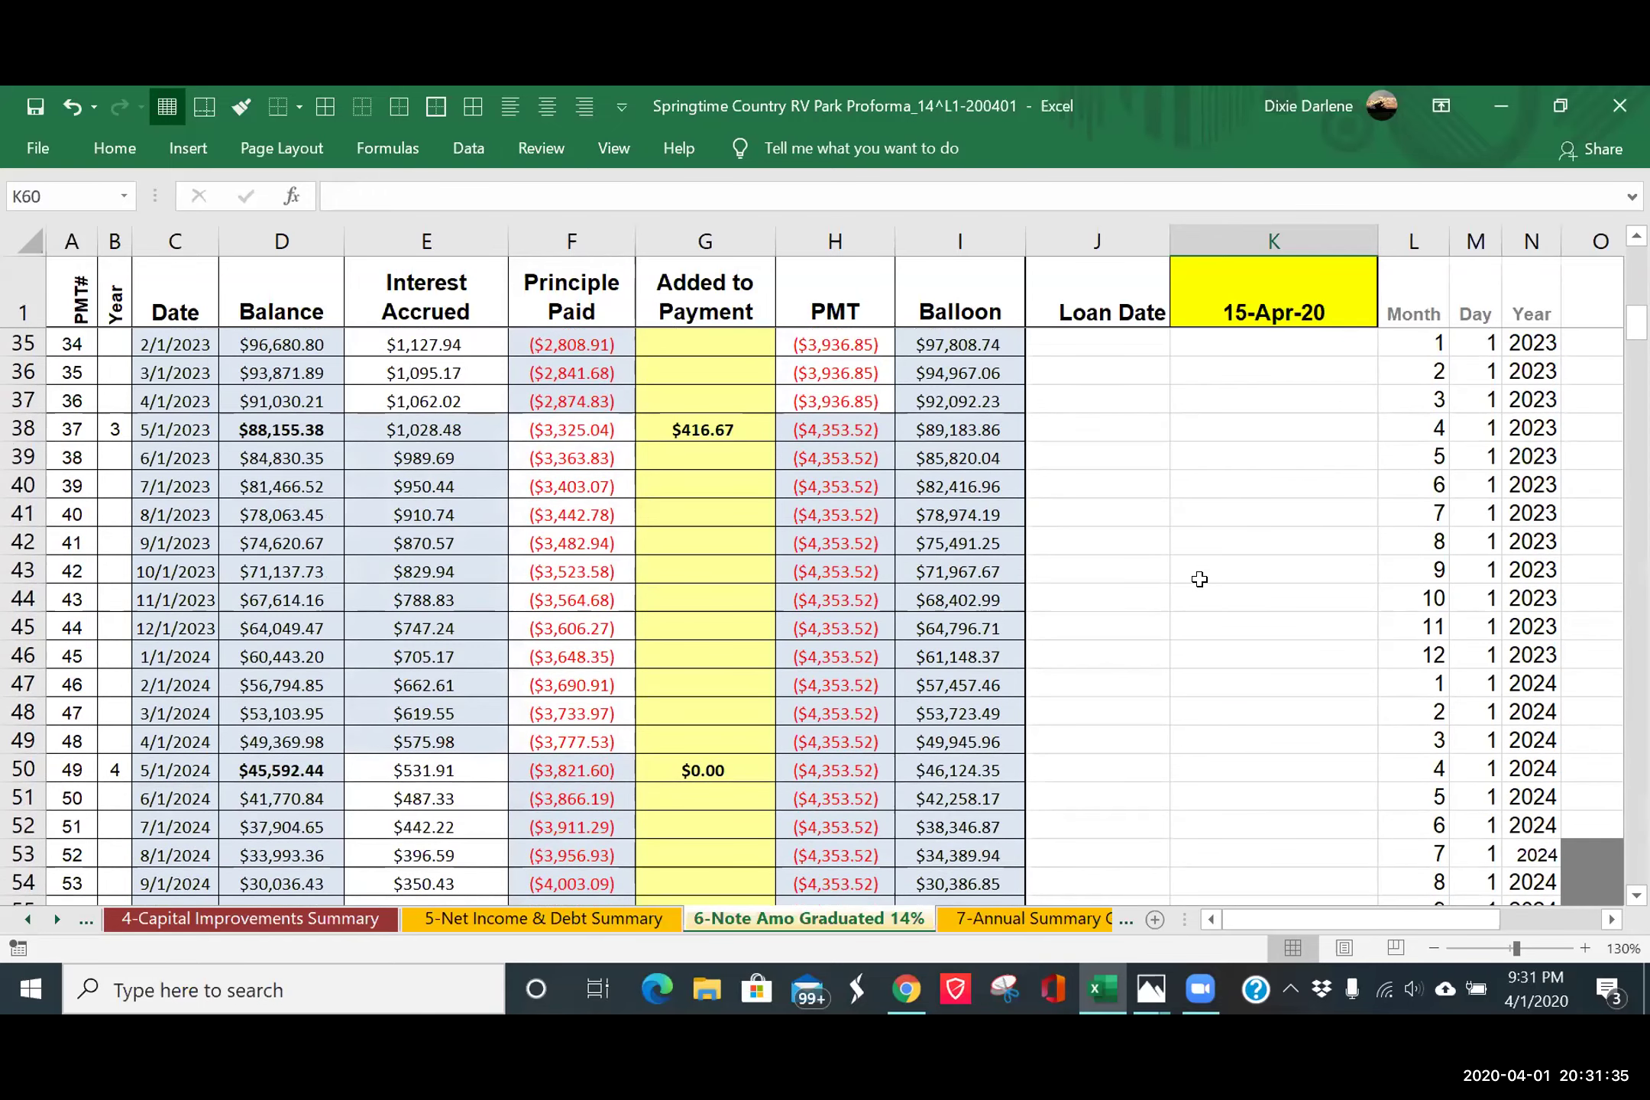
key(ctrl+Home)
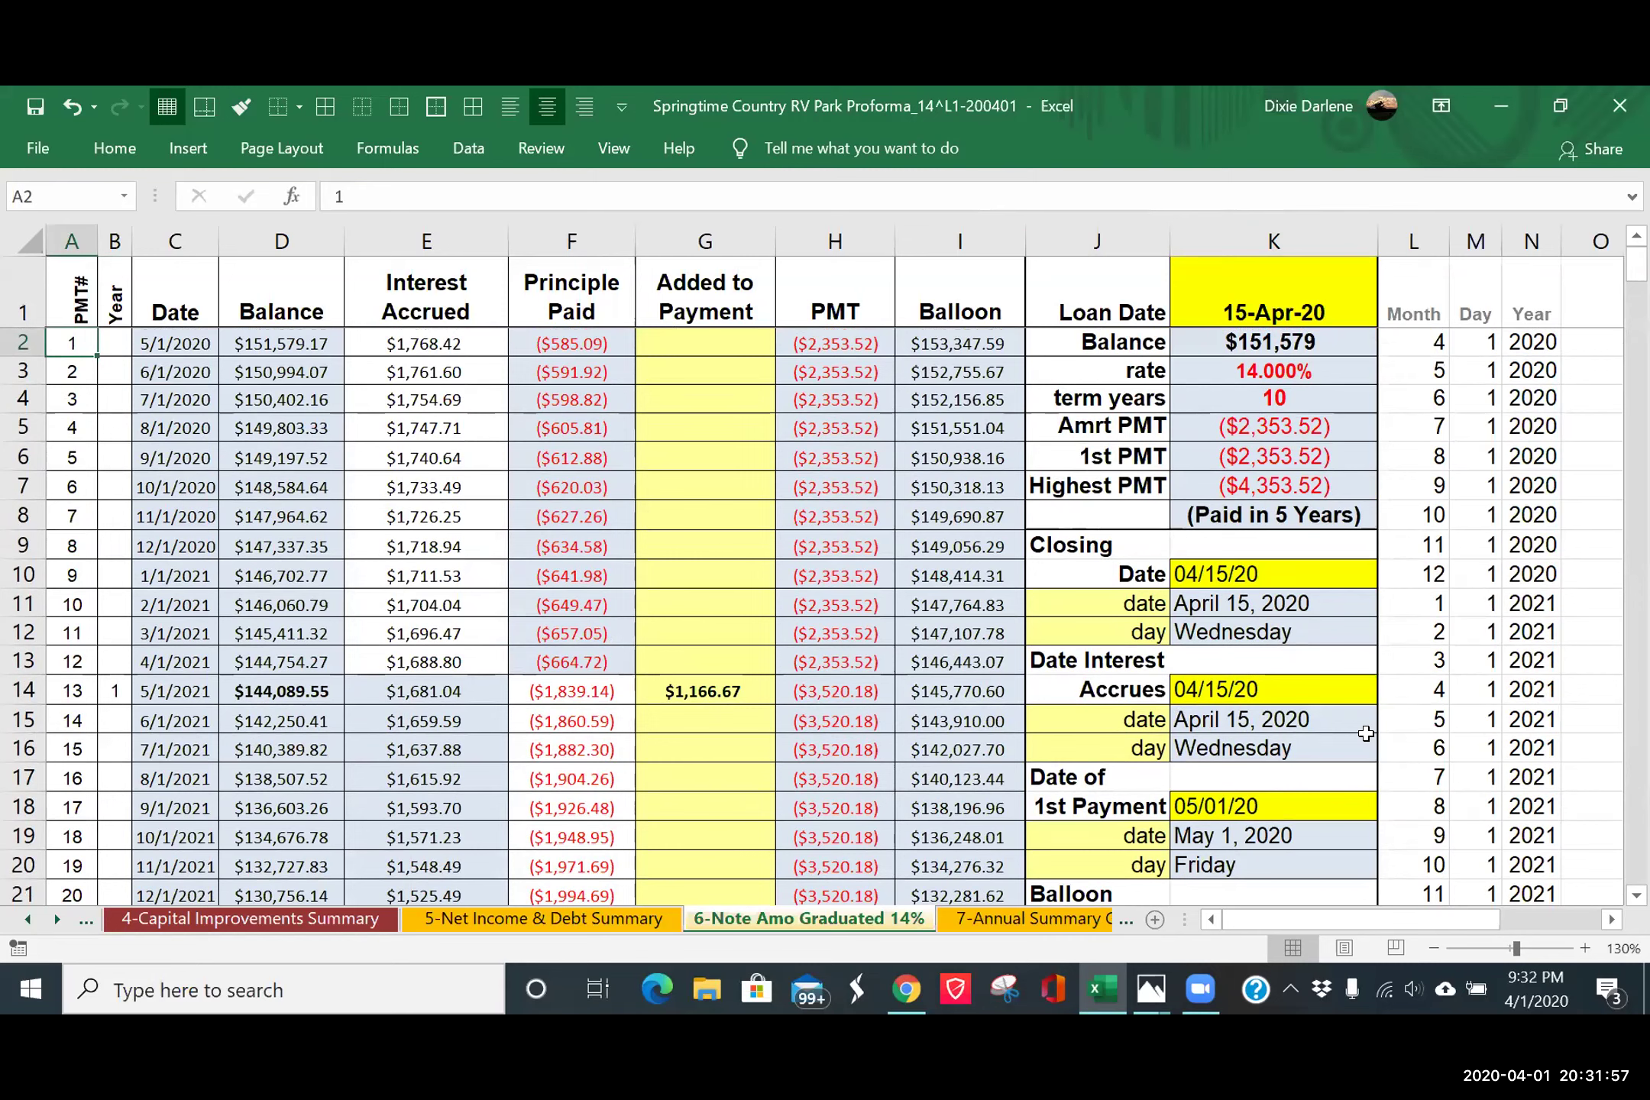
click(1195, 574)
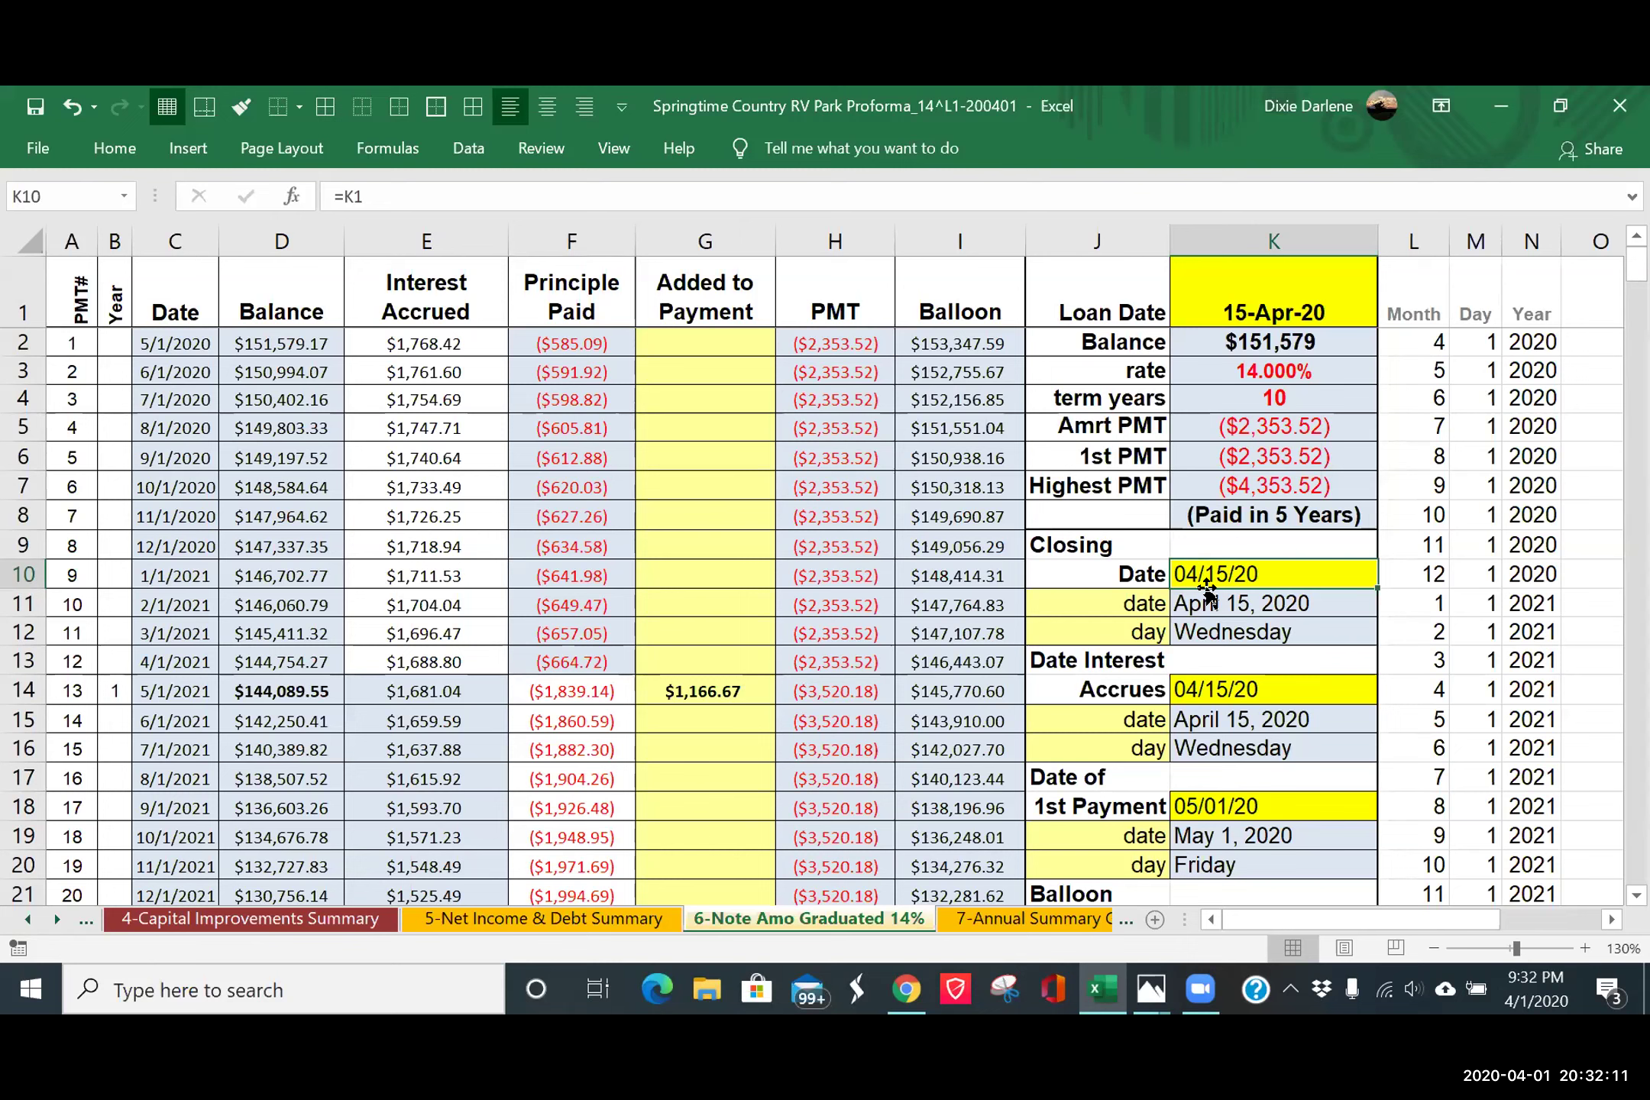
- Re-enter the loan date formula in K1 as ='5-Net Income & Debt Summary'!F42 and review the first payment and balloon dates
click(1302, 302)
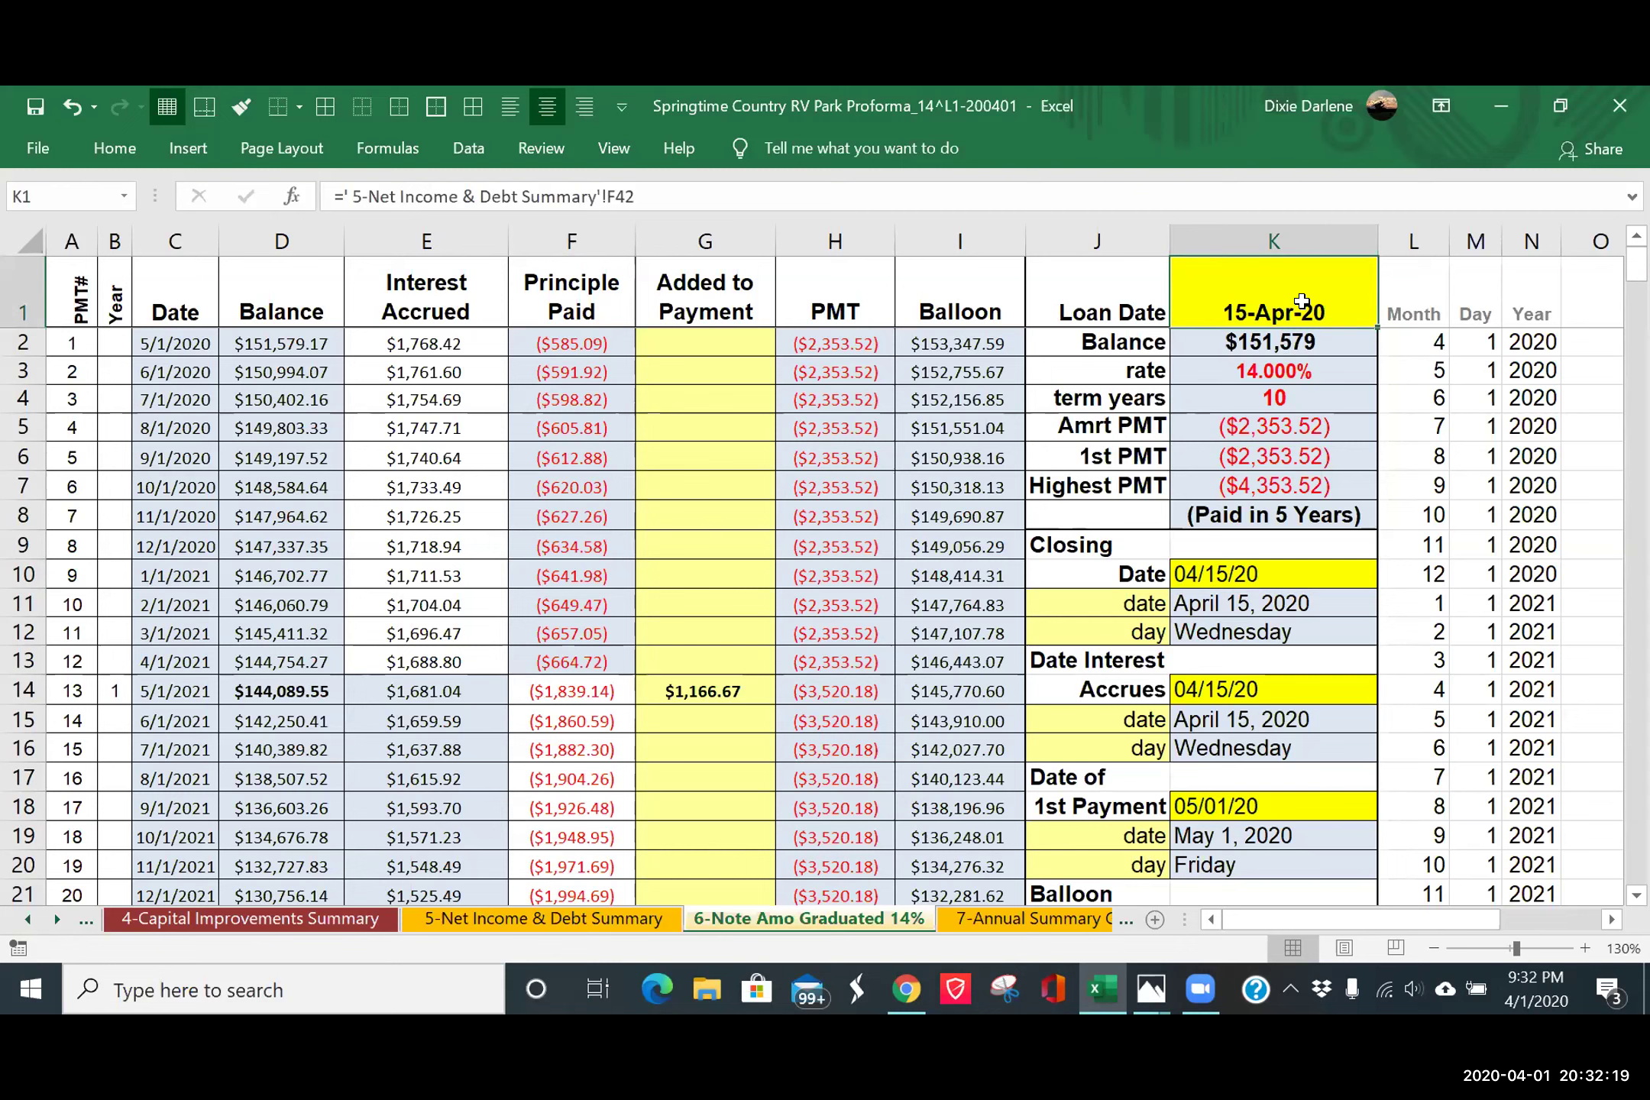
text(=)
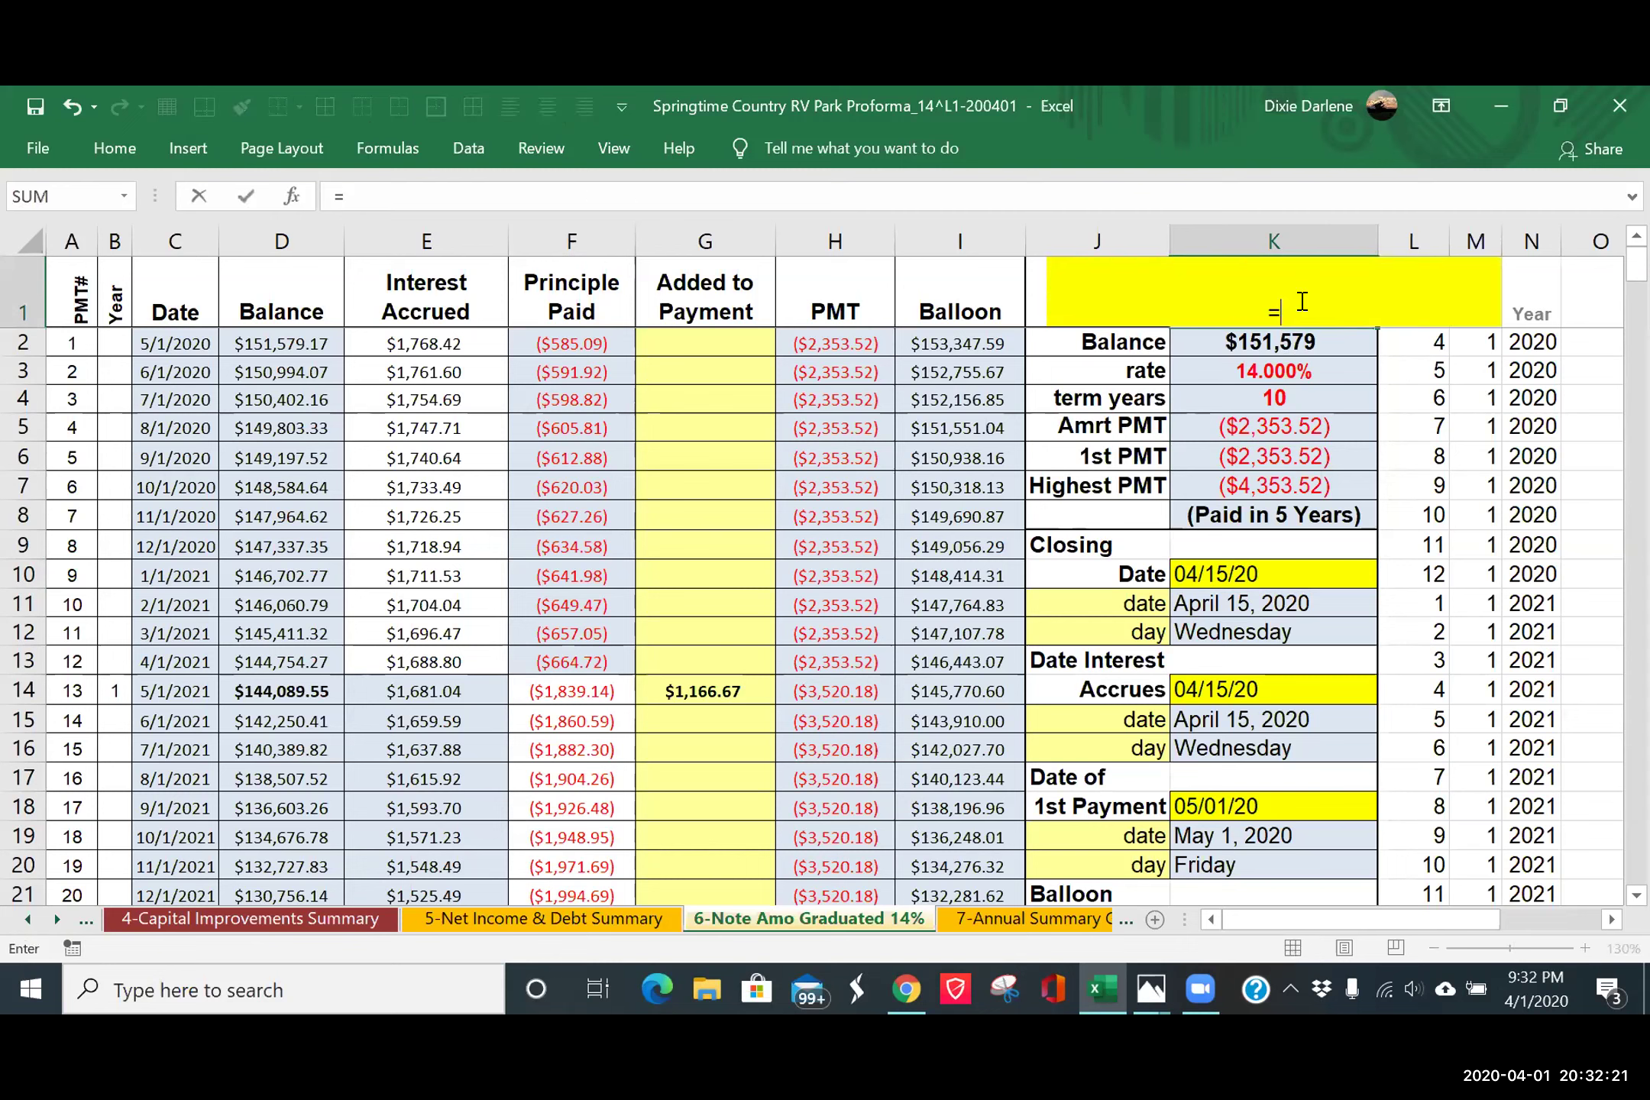
click(611, 917)
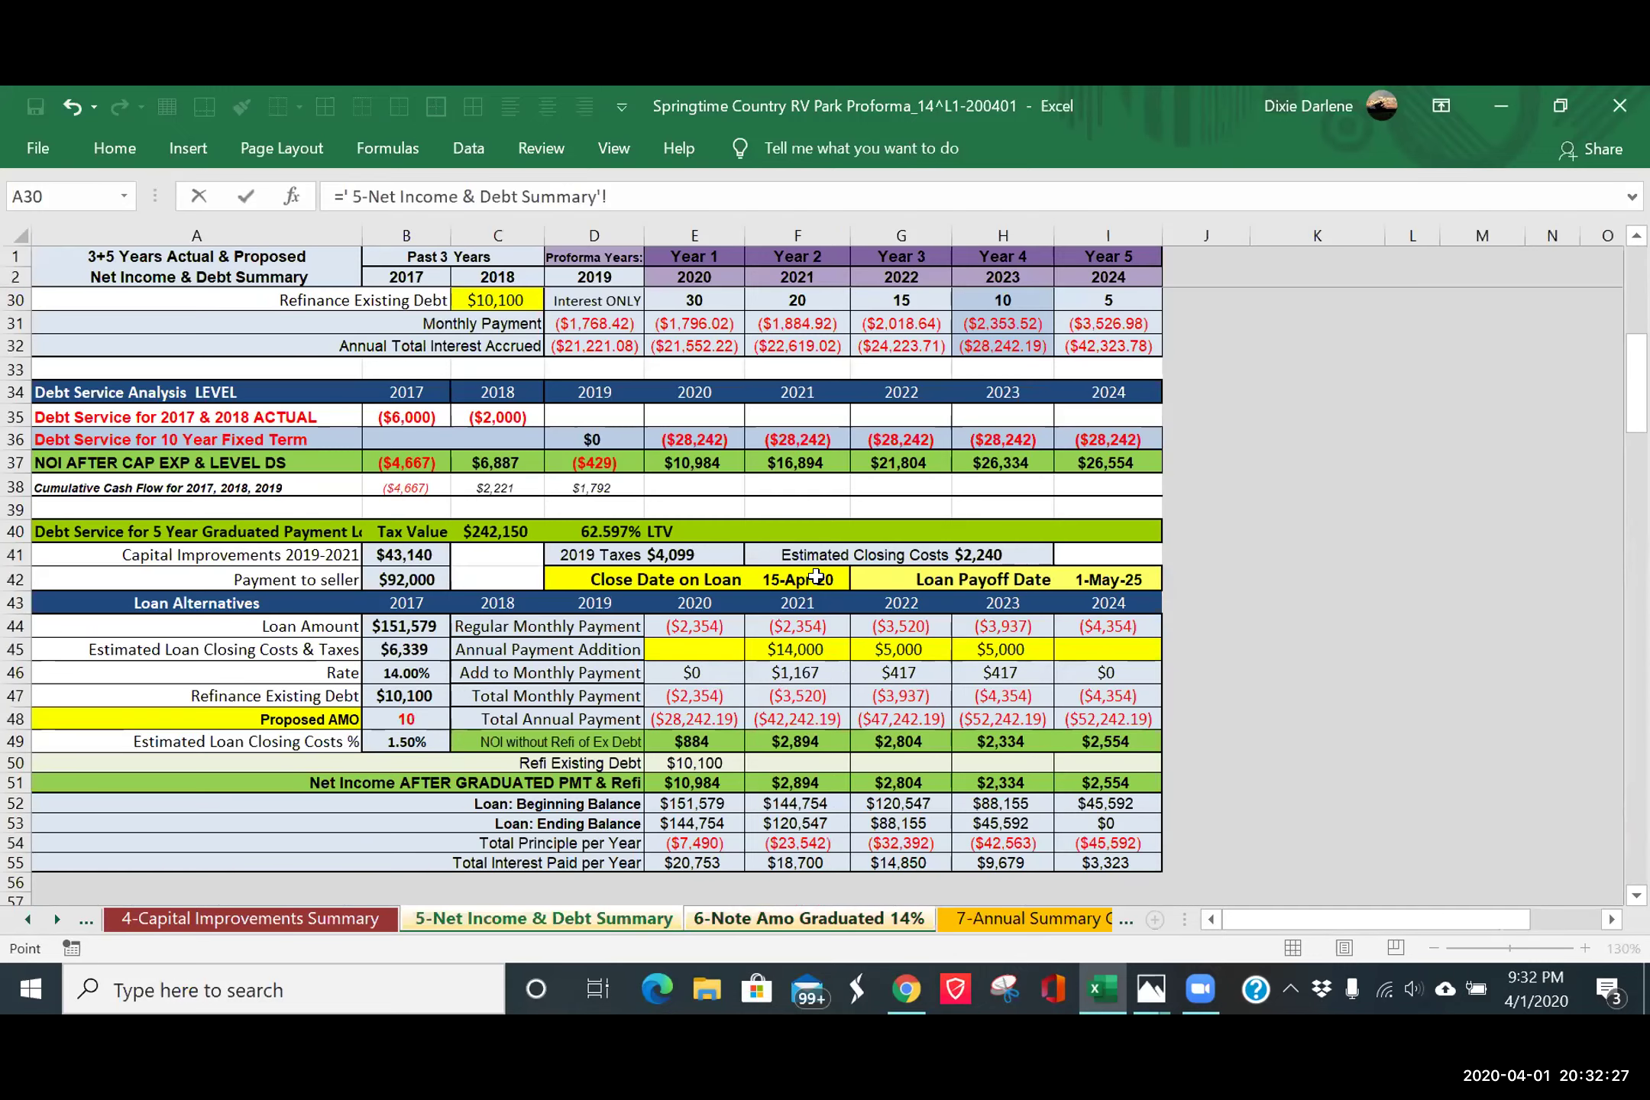
click(816, 577)
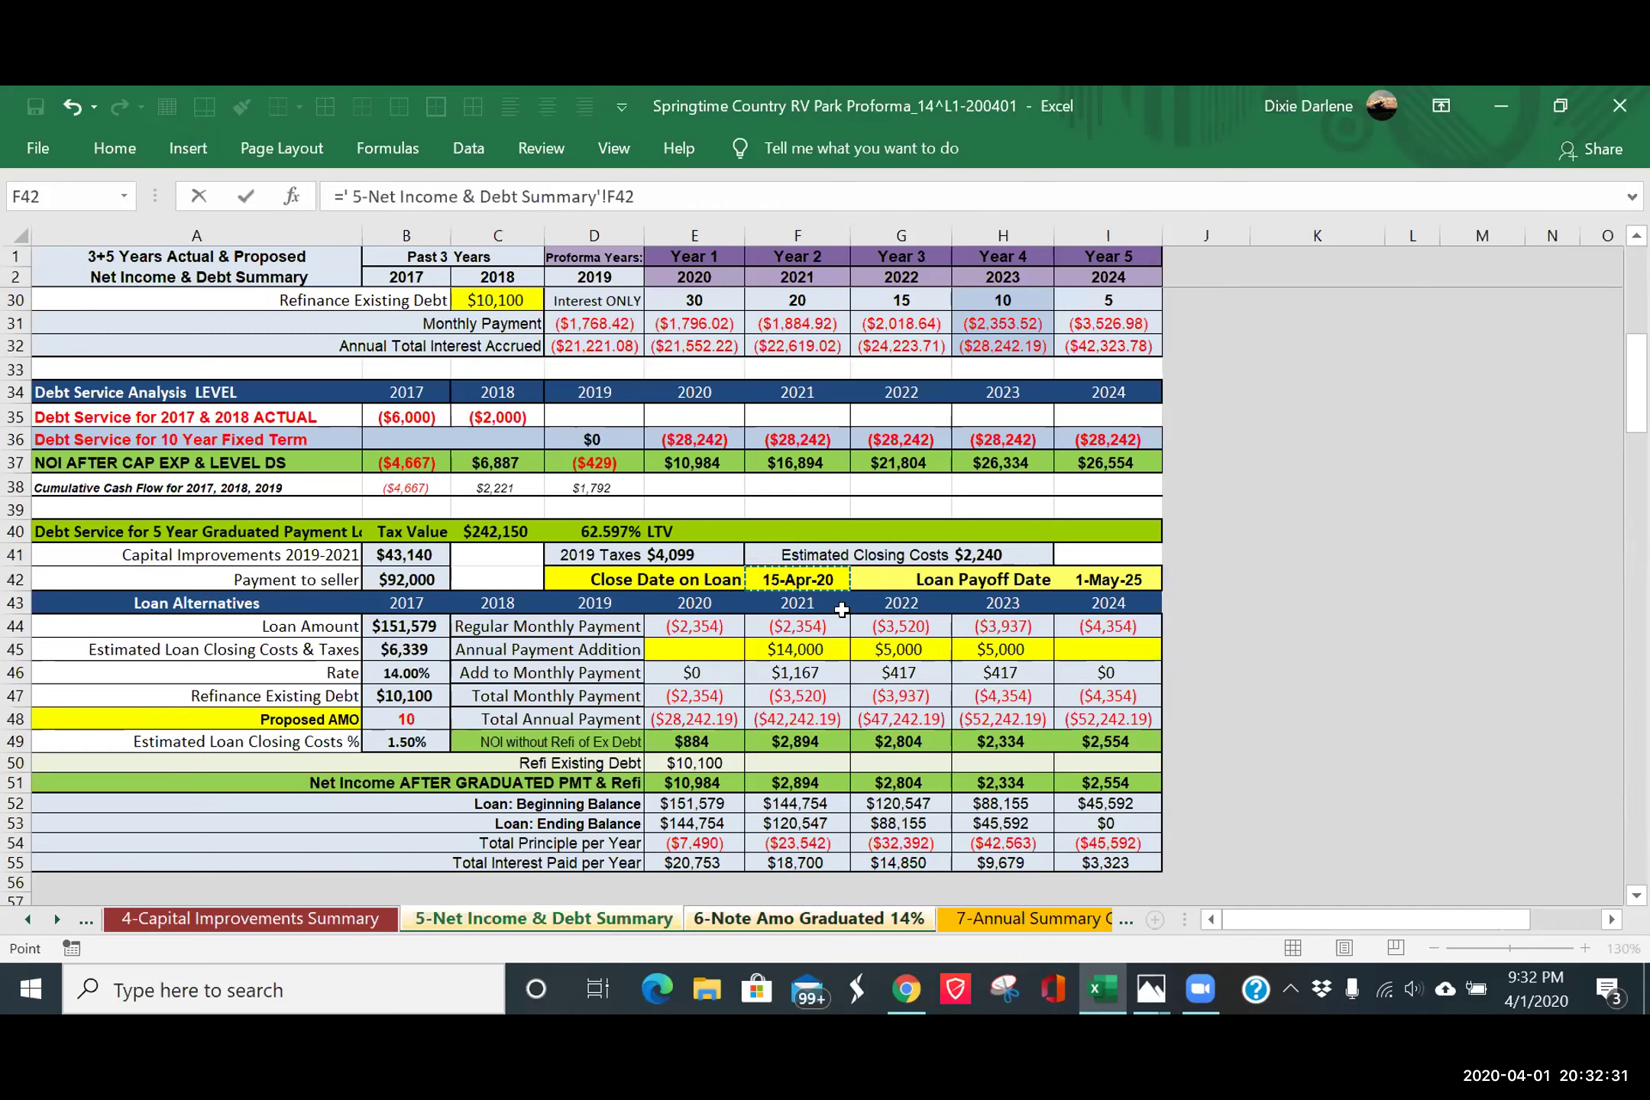
key(Return)
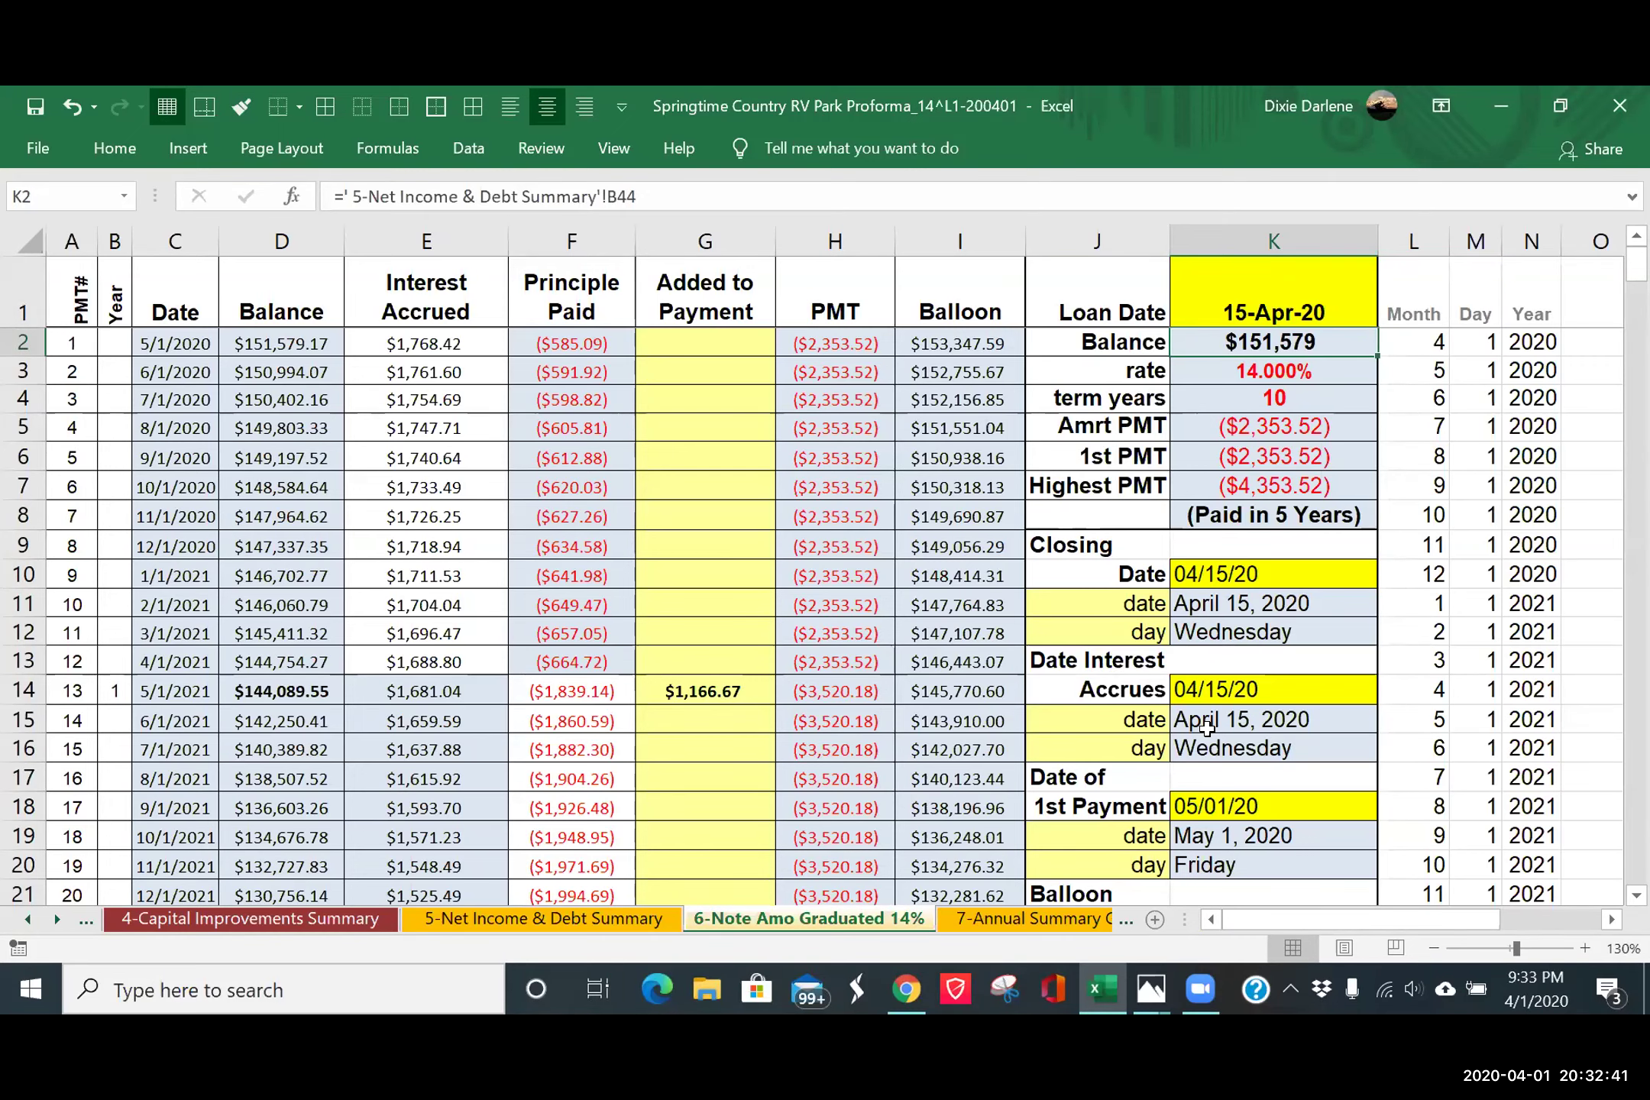
scroll(1215, 772, down, 2)
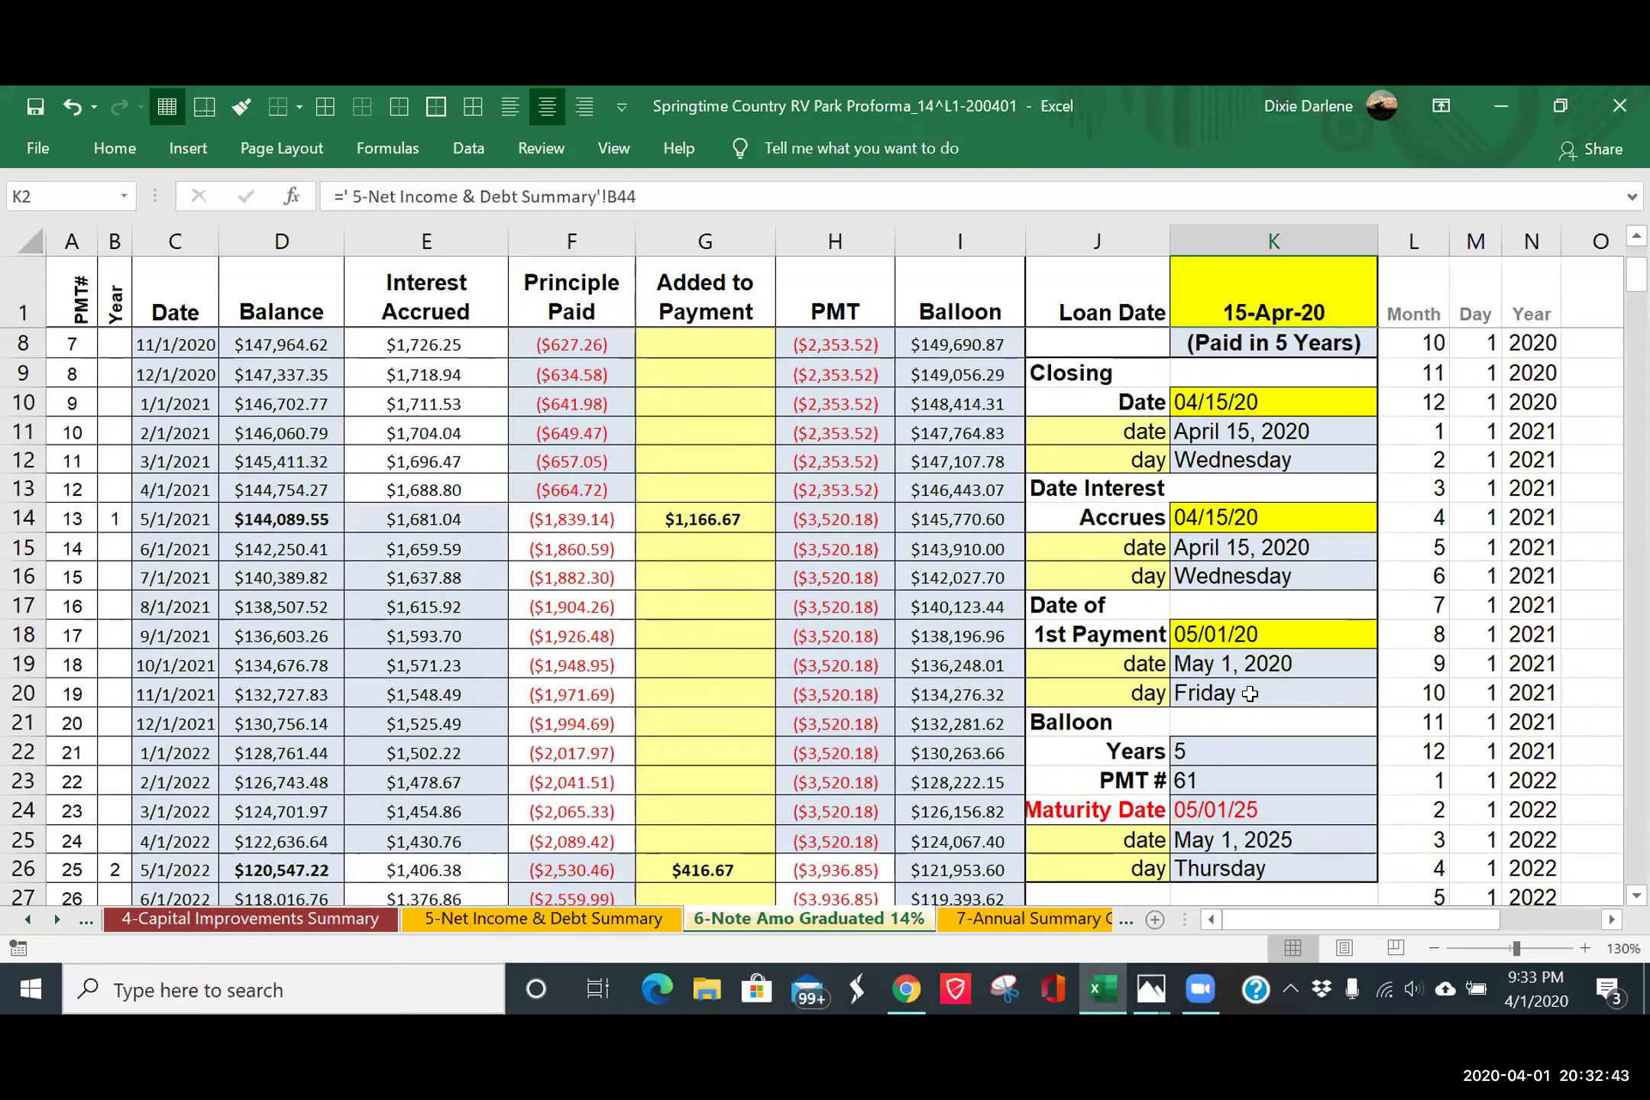
scroll(1248, 716, down, 2)
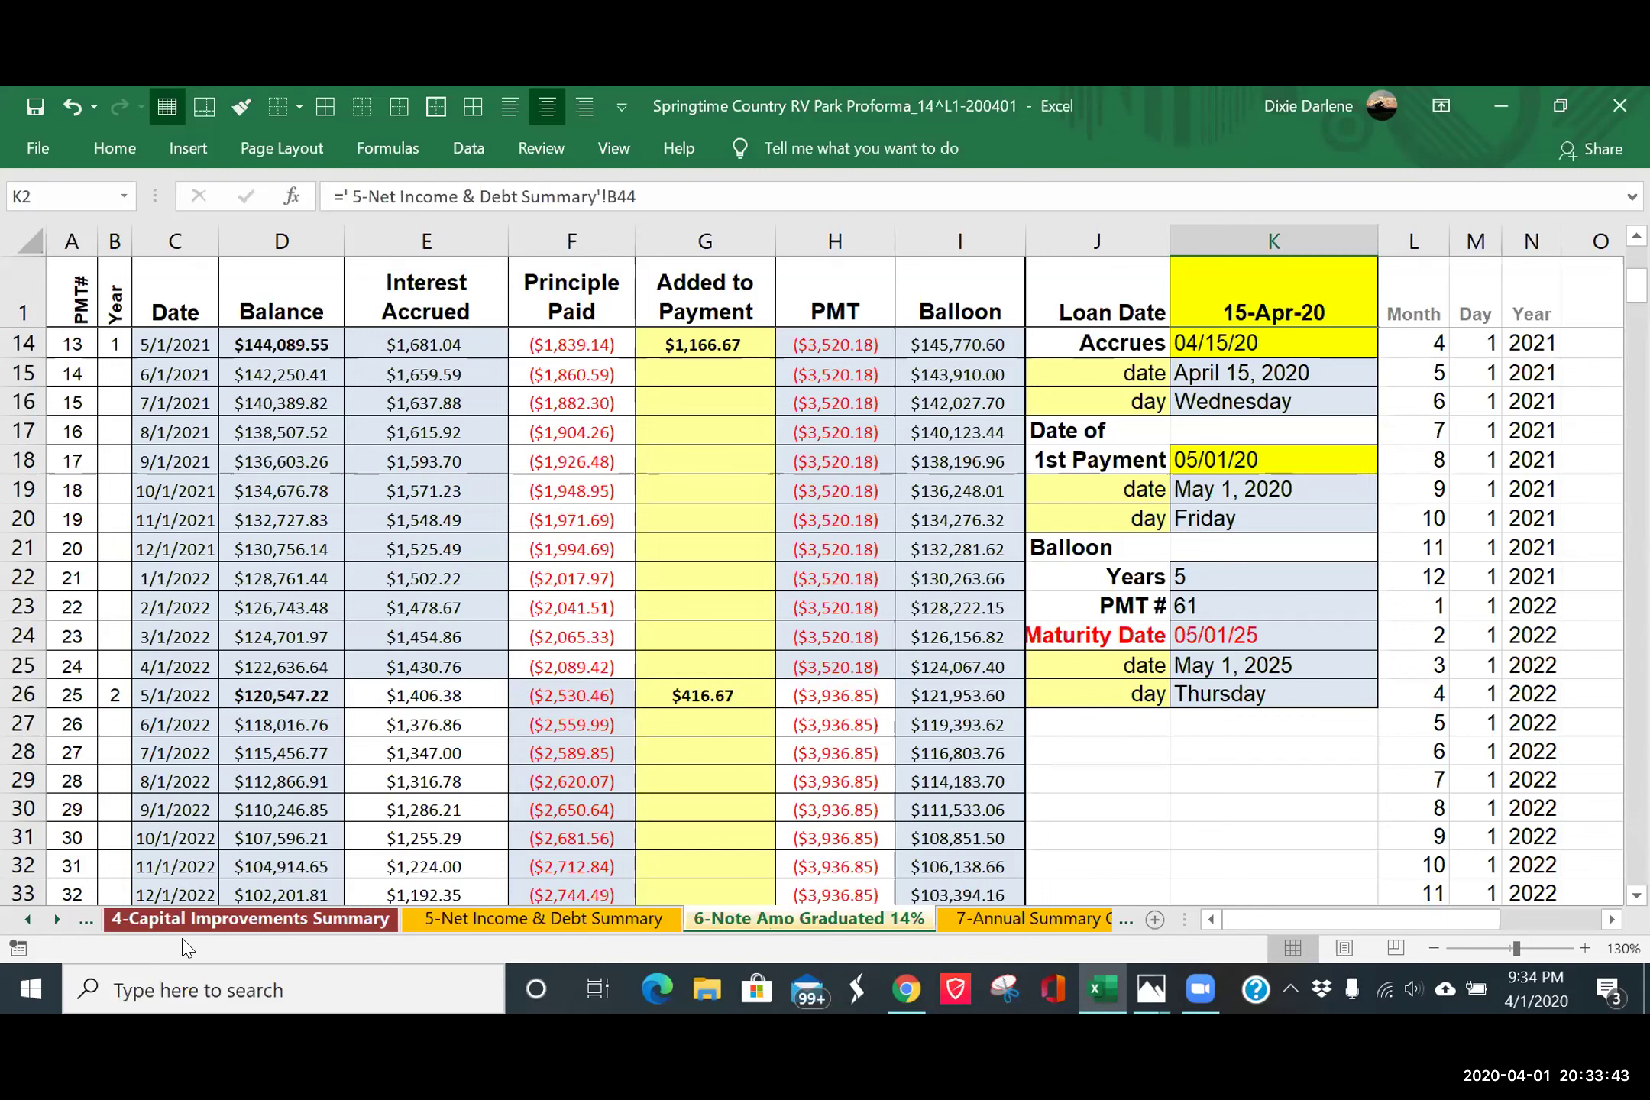
- Open the 16-2020 Gross Income sheet
click(59, 924)
click(59, 925)
click(59, 924)
click(59, 924)
click(59, 924)
click(59, 924)
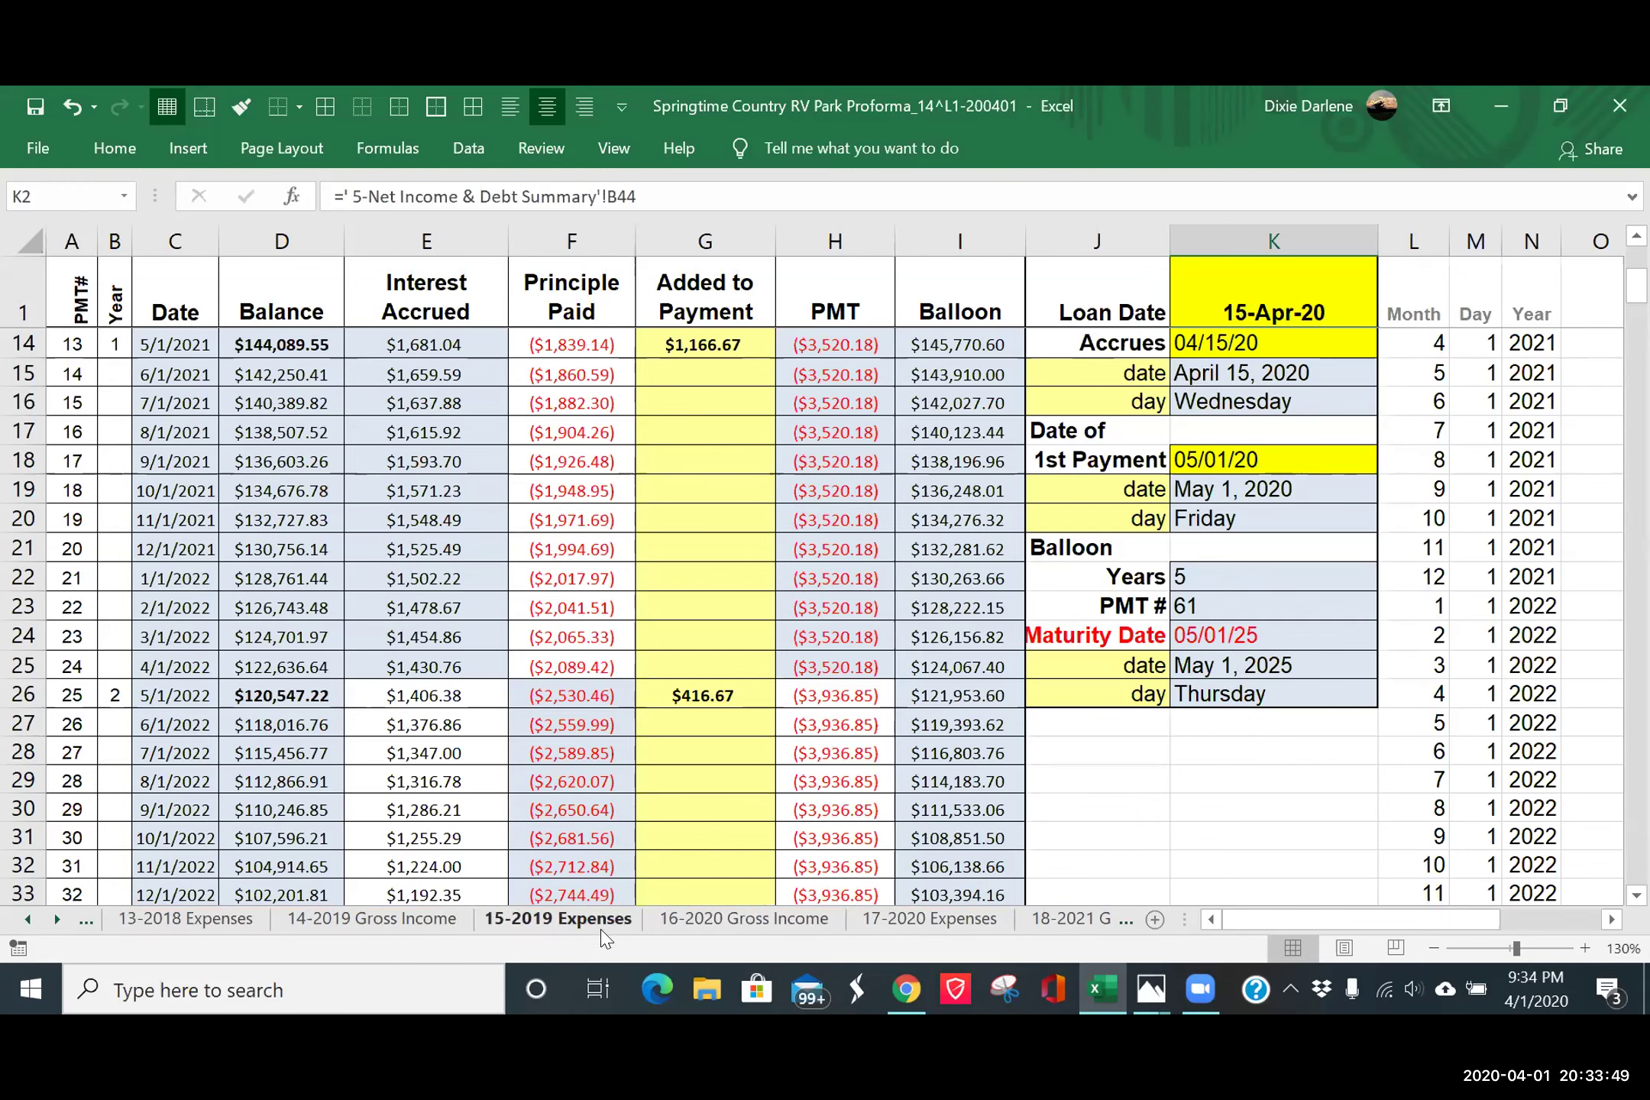
click(753, 925)
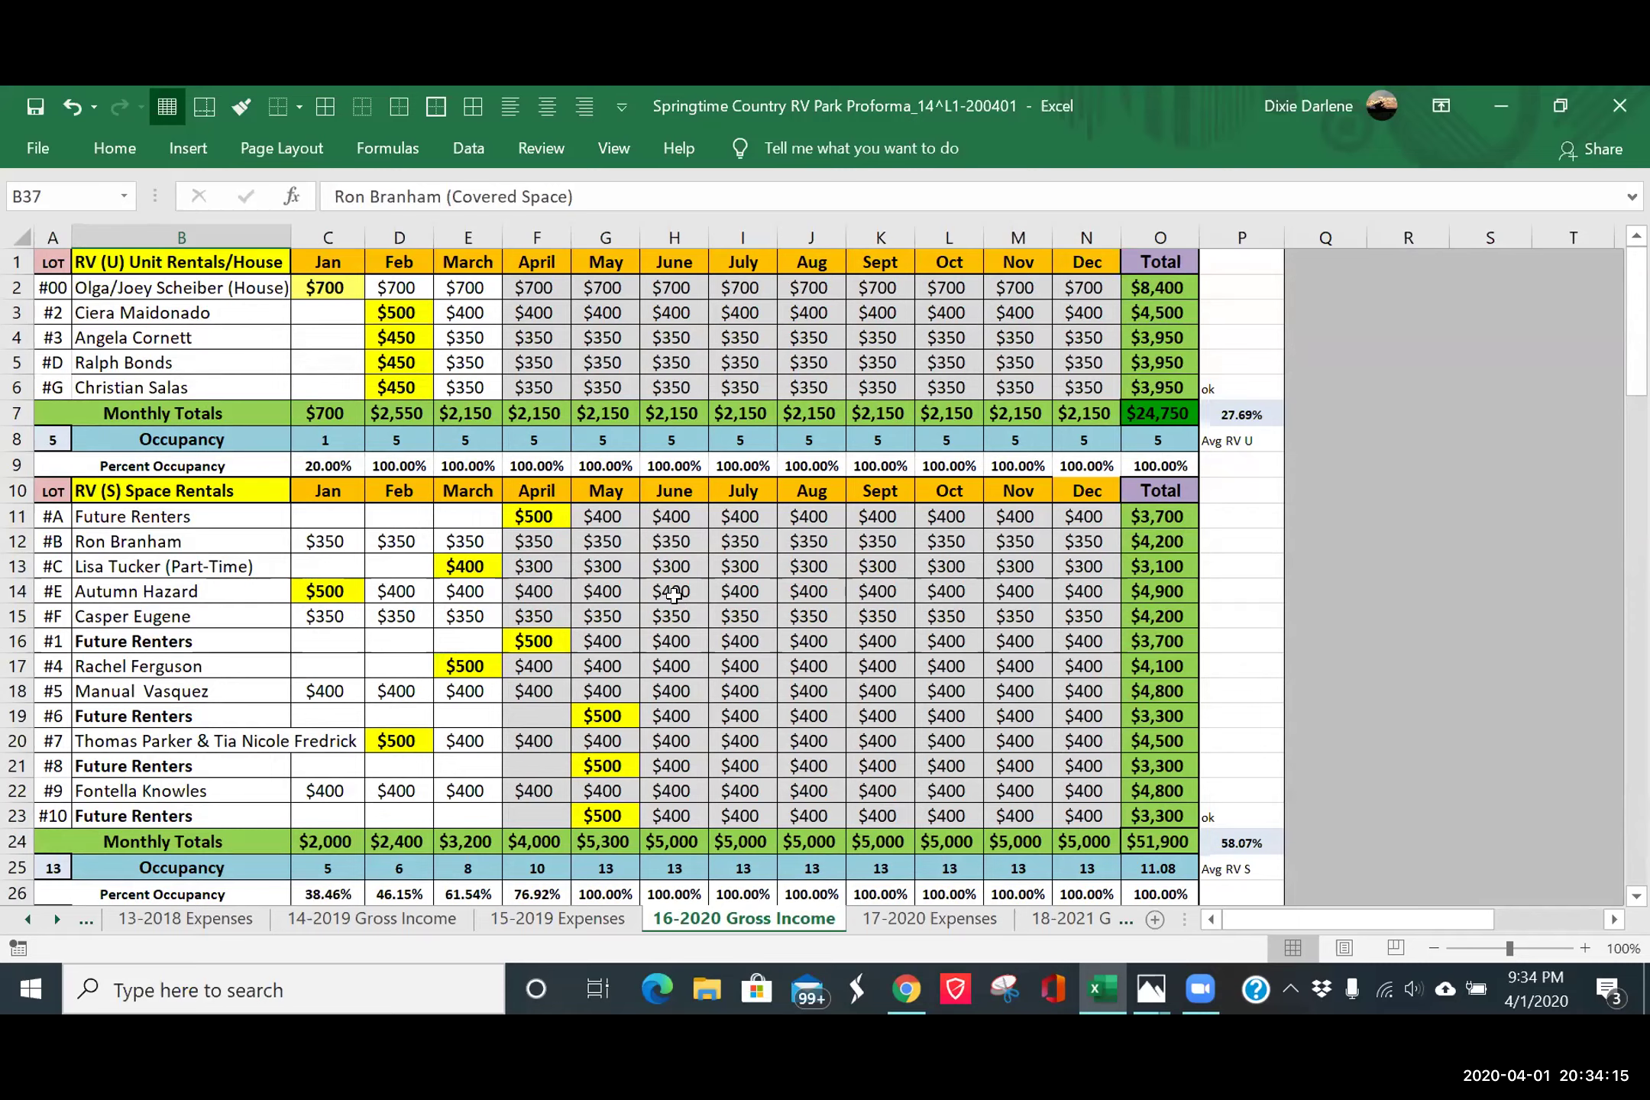
- Examine the 2020 unit, space, animal and storage rental income with its monthly totals and occupancy
scroll(673, 595, down, 2)
scroll(673, 595, up, 2)
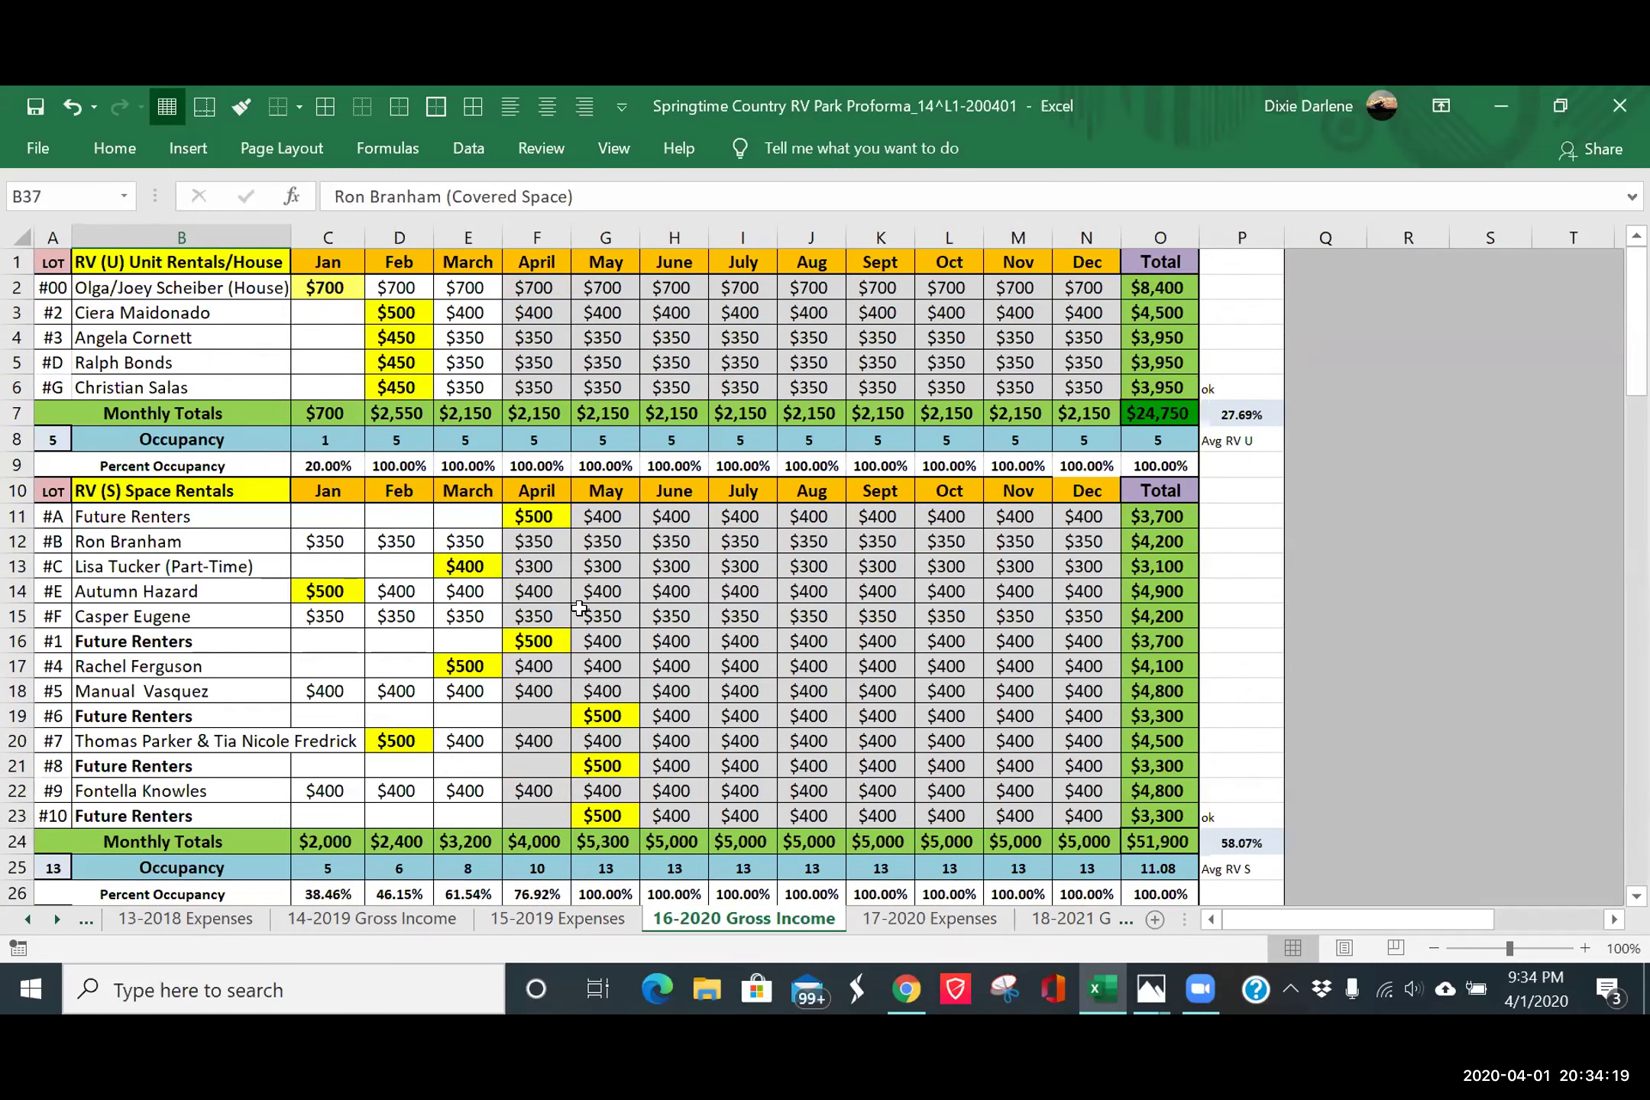
click(56, 919)
click(57, 919)
click(58, 921)
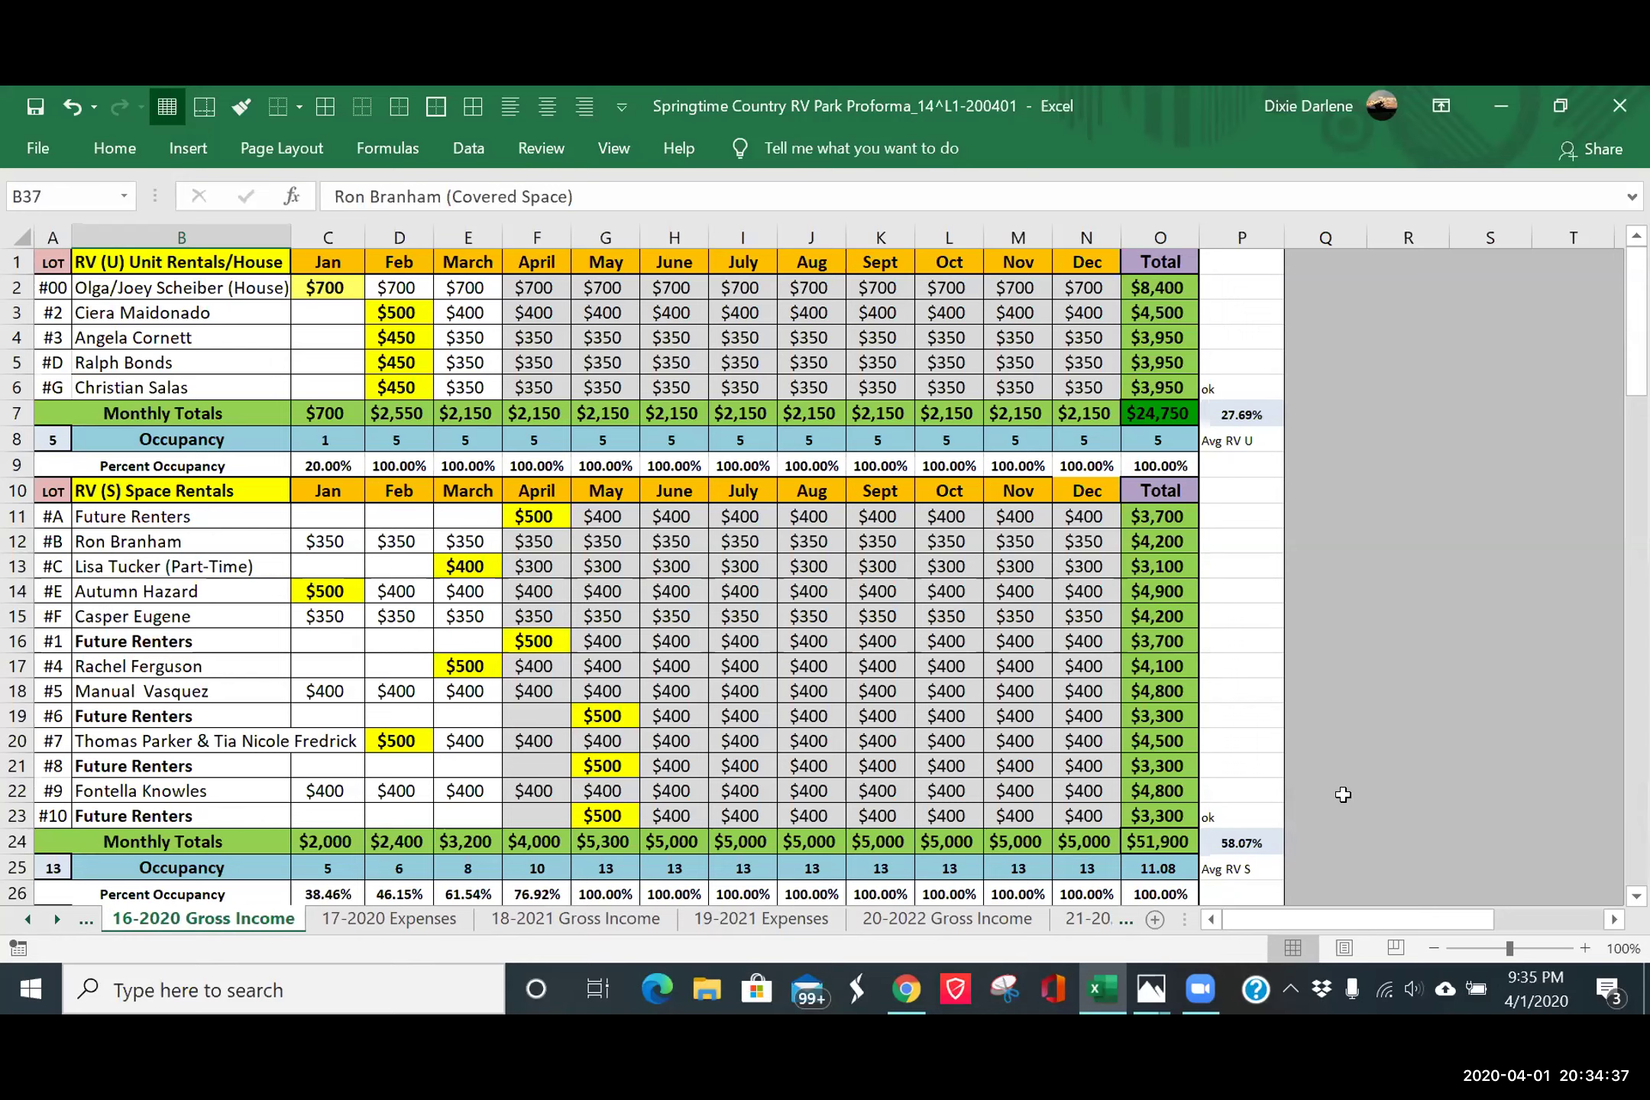
scroll(1346, 791, down, 3)
scroll(1346, 792, down, 6)
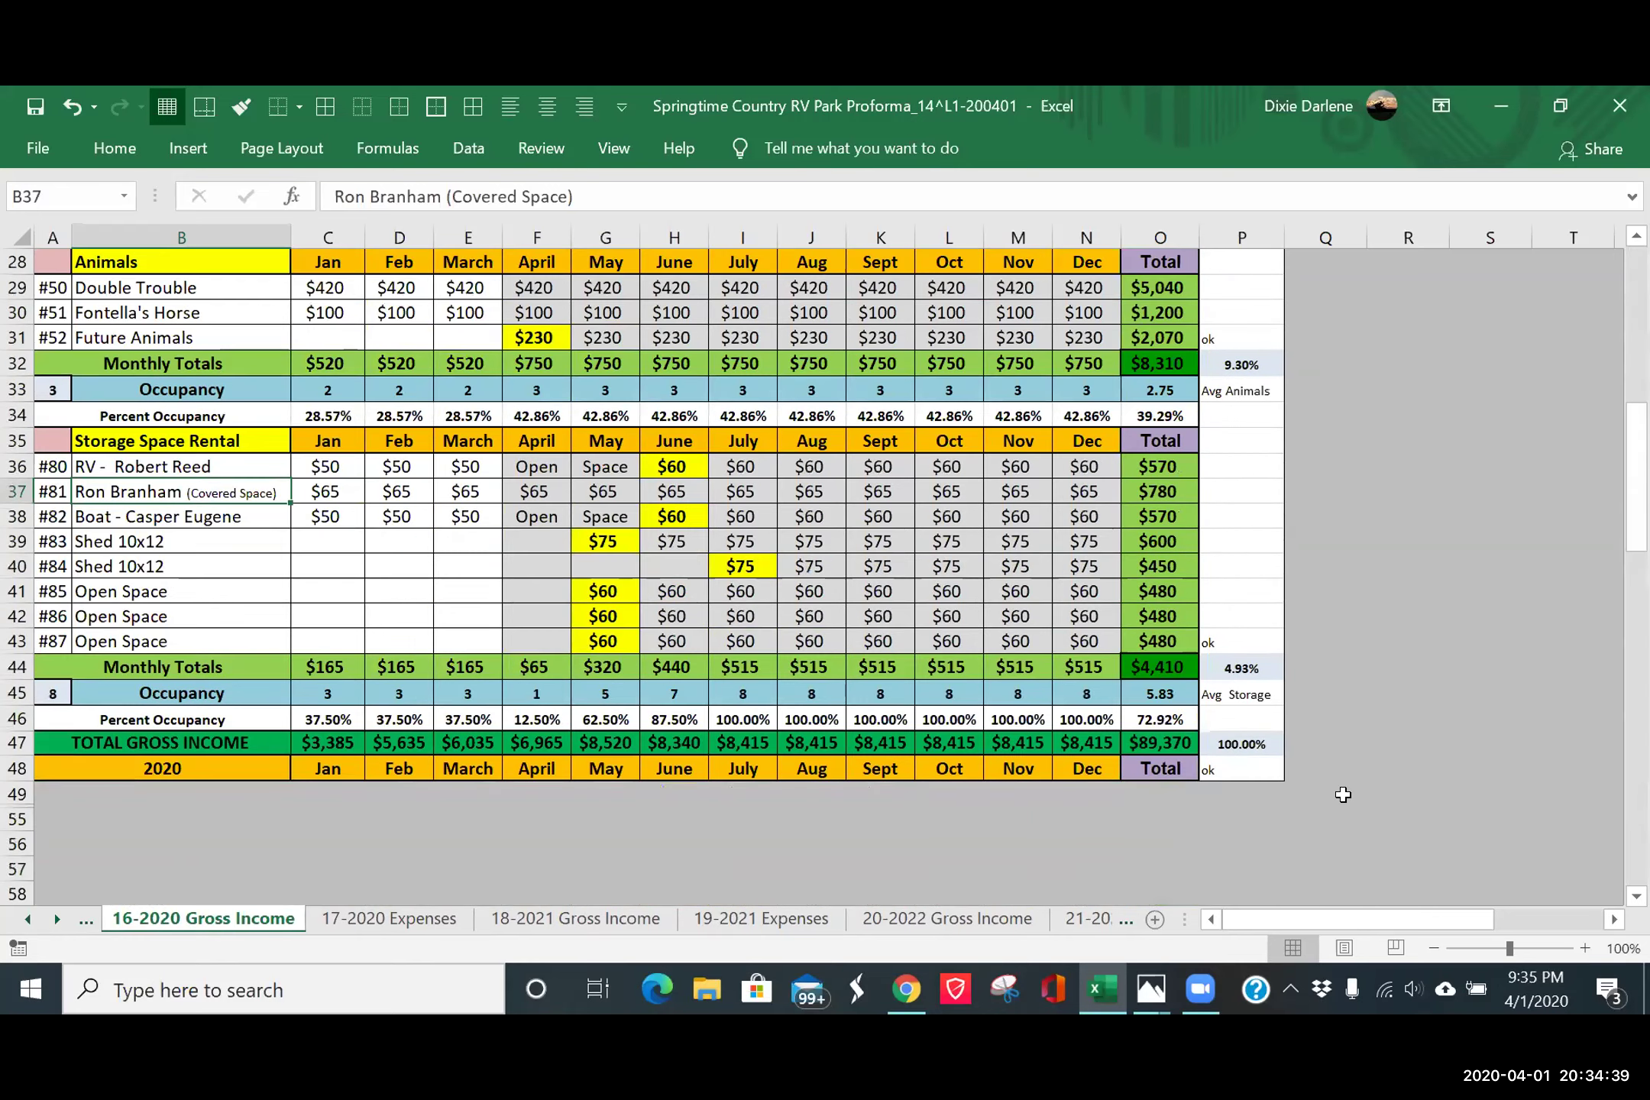
scroll(1348, 809, up, 9)
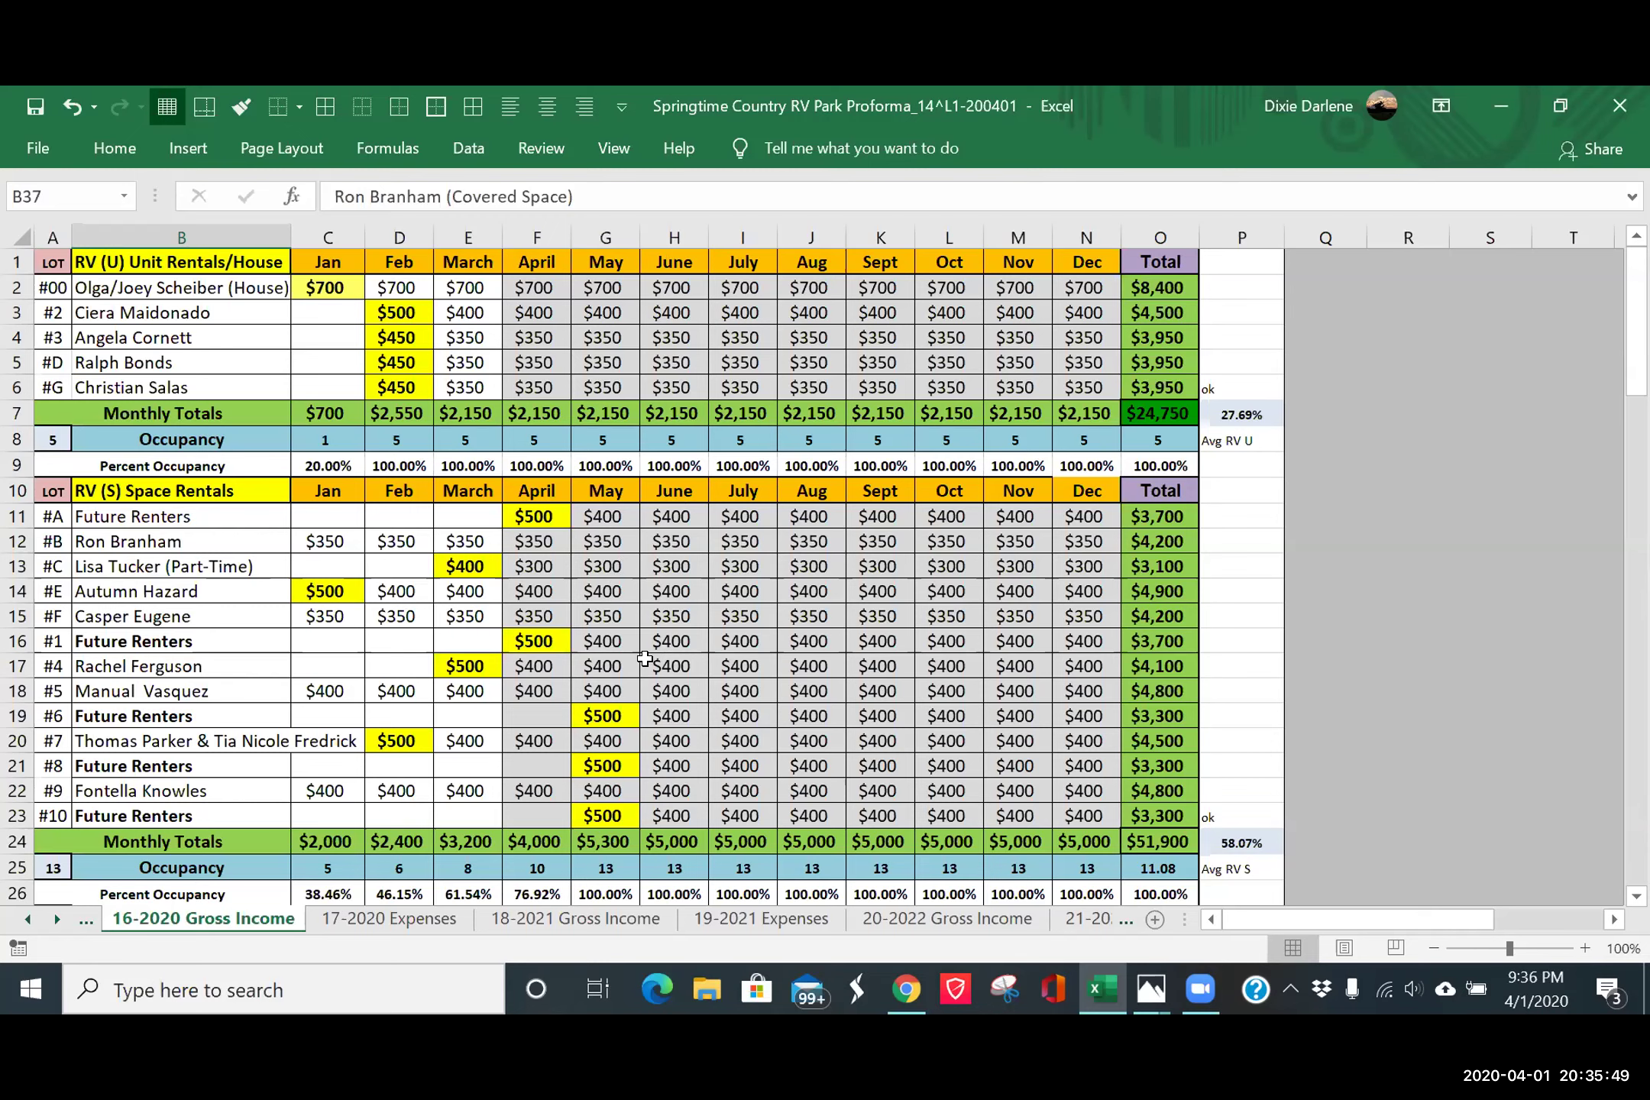
scroll(635, 661, down, 1)
scroll(635, 662, up, 1)
- Open the 9-RV Park Comparables sheet
click(61, 922)
click(34, 922)
click(33, 922)
click(33, 922)
click(34, 922)
click(33, 922)
click(34, 922)
click(34, 922)
click(34, 922)
click(34, 922)
click(410, 916)
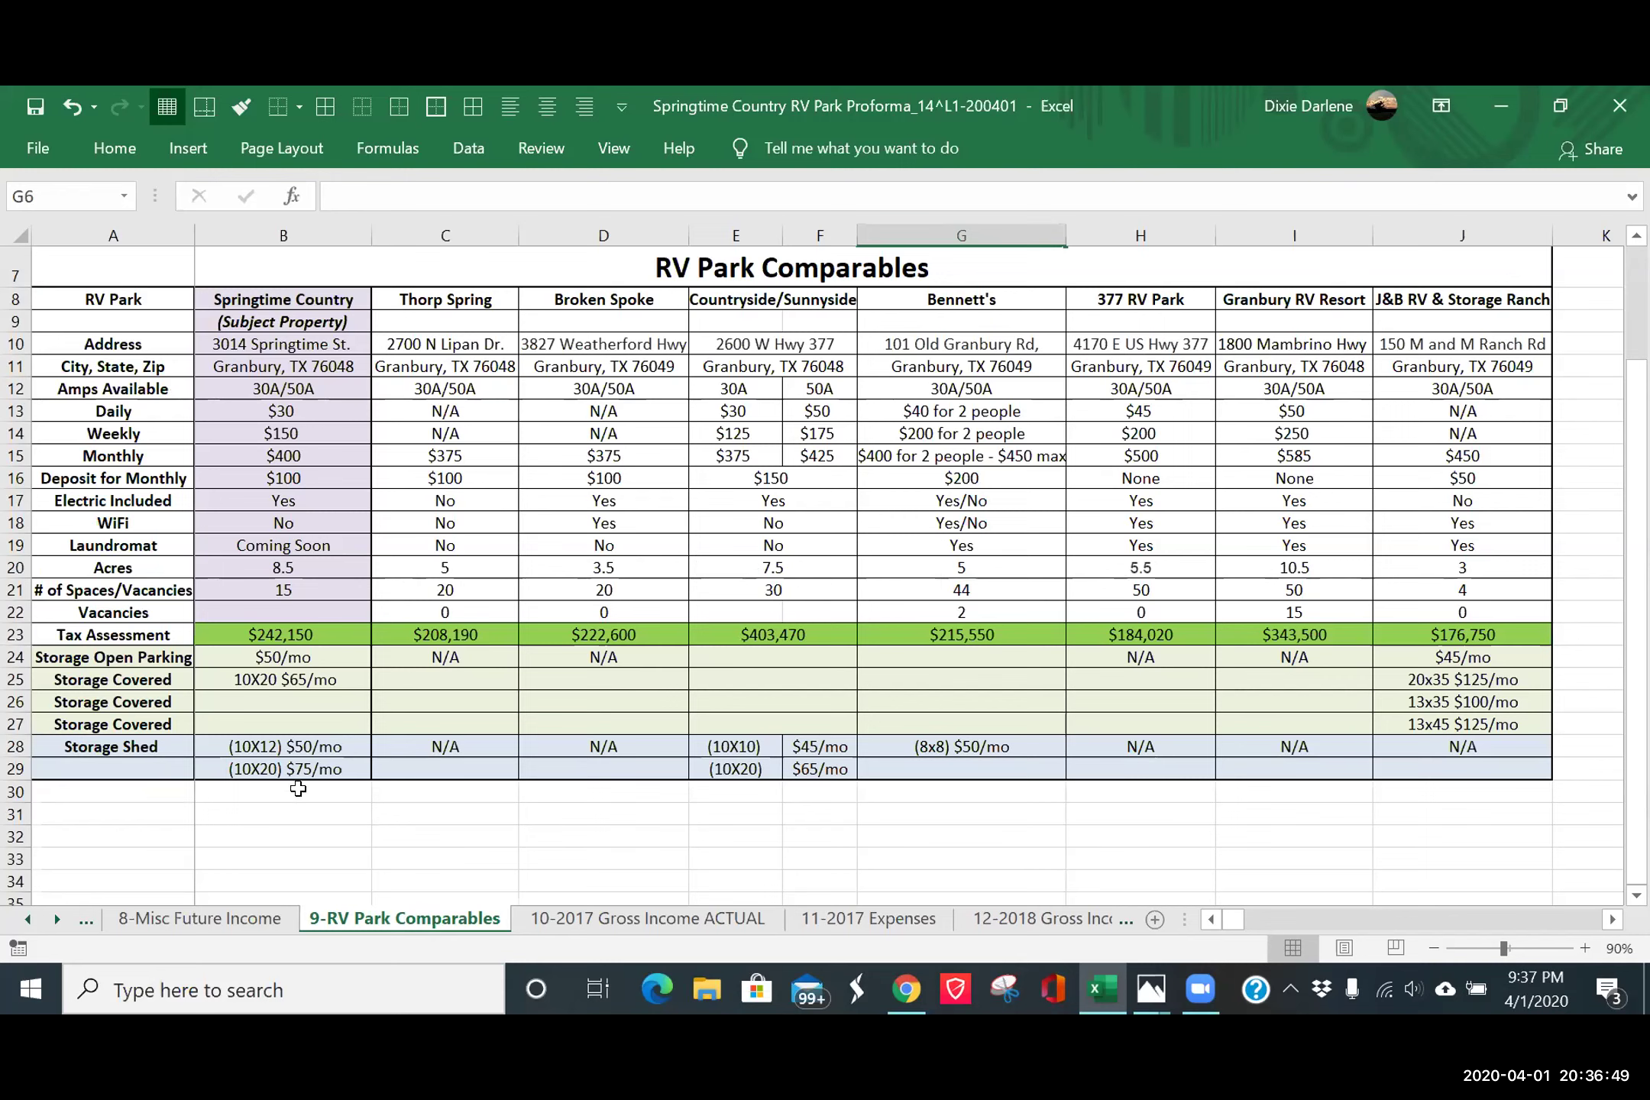
click(55, 919)
click(55, 920)
click(55, 920)
click(55, 920)
click(55, 920)
click(55, 920)
click(55, 920)
click(55, 919)
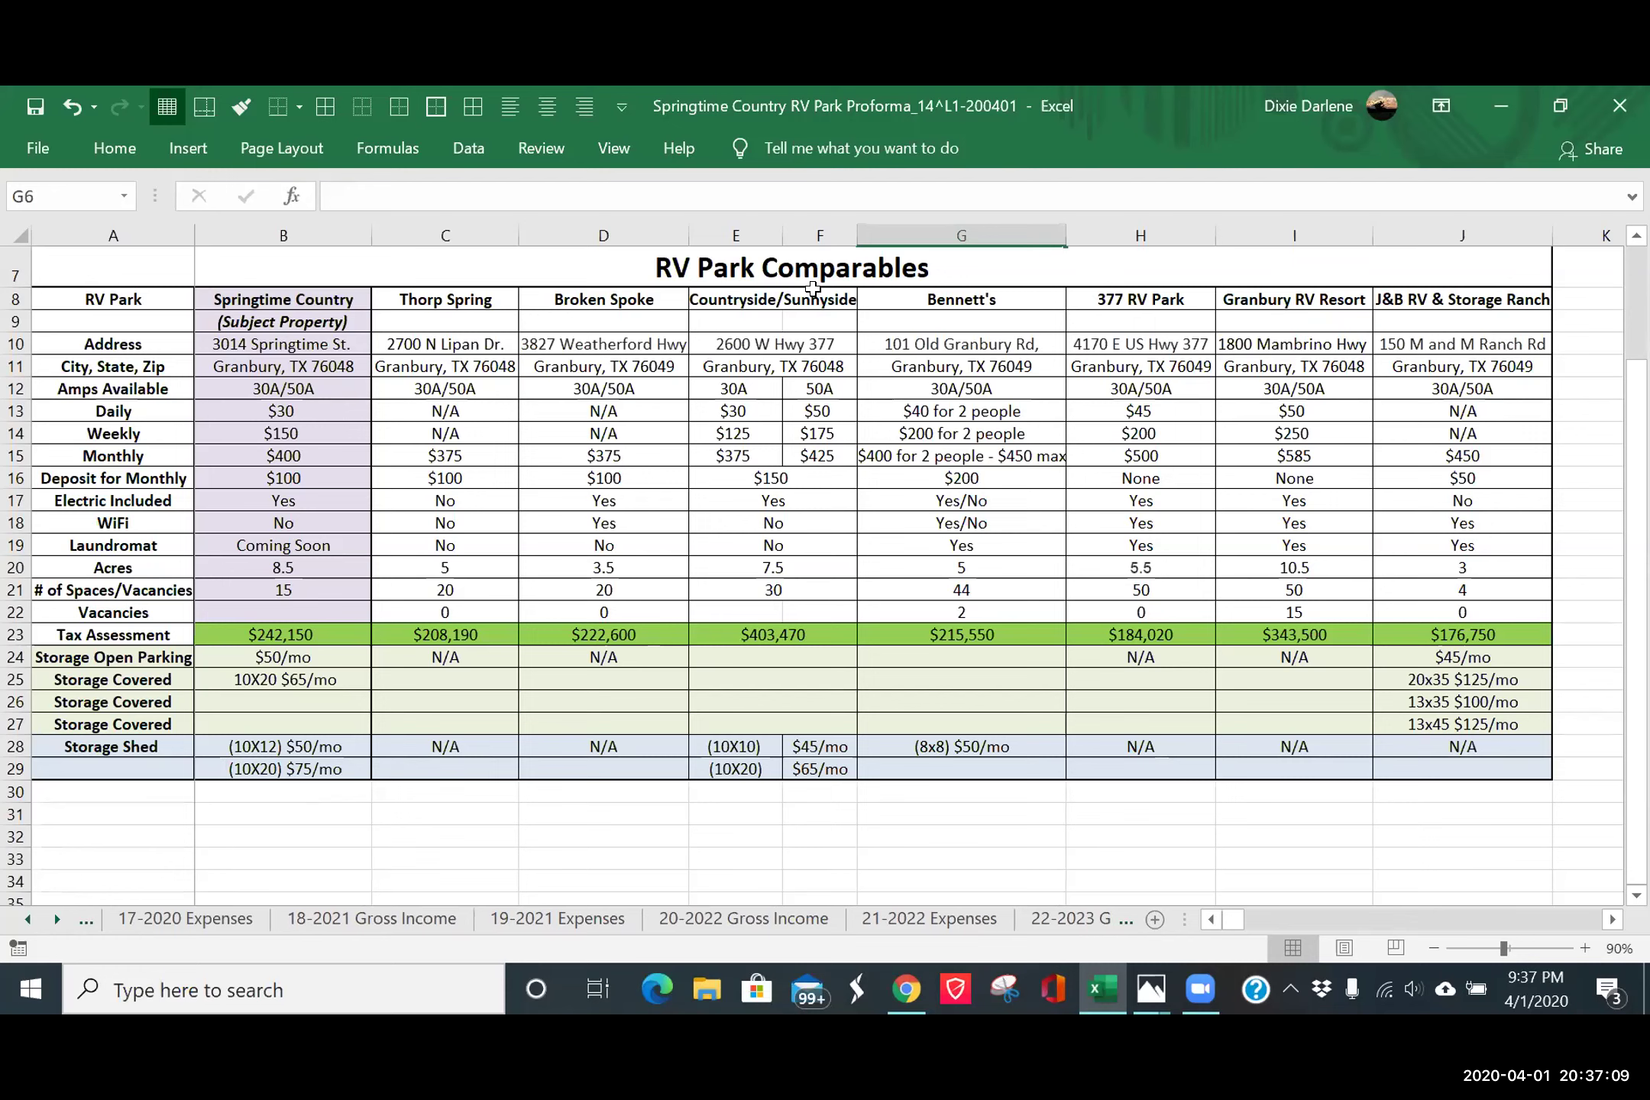
- Check the acreage and tax assessment of Countryside/Sunnyside and compare its assessment with Springtime Country's
click(786, 302)
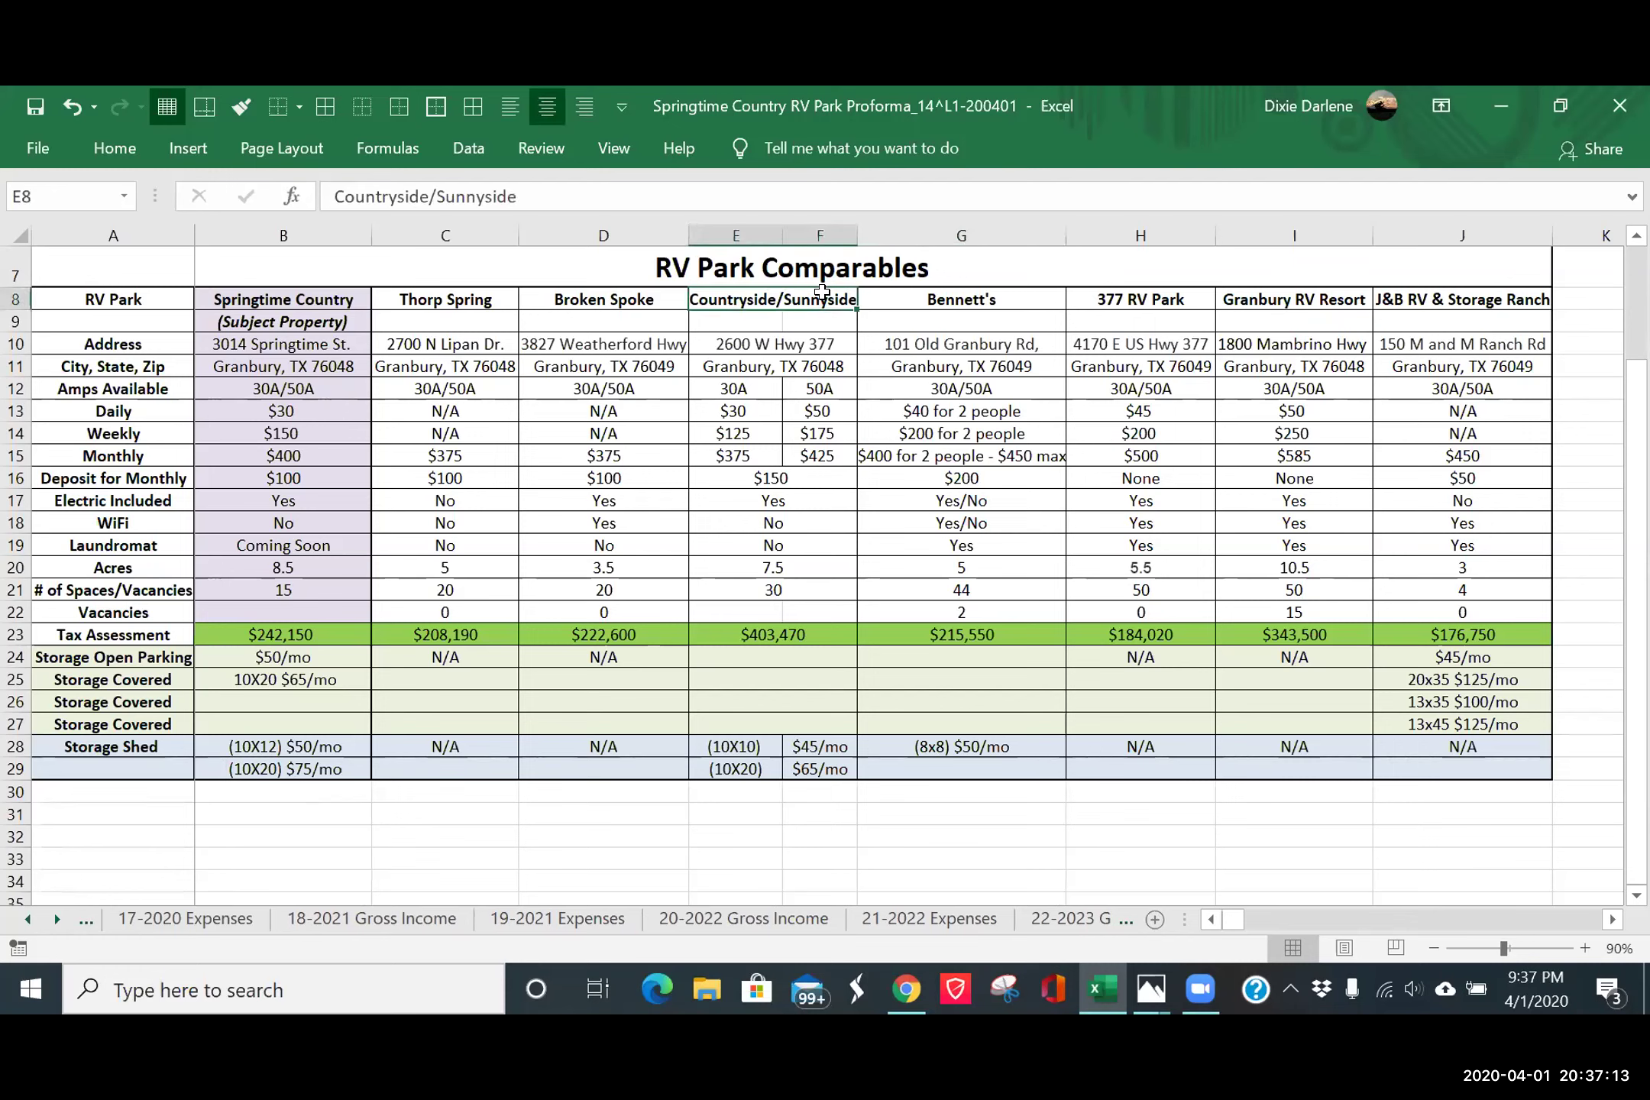
click(819, 569)
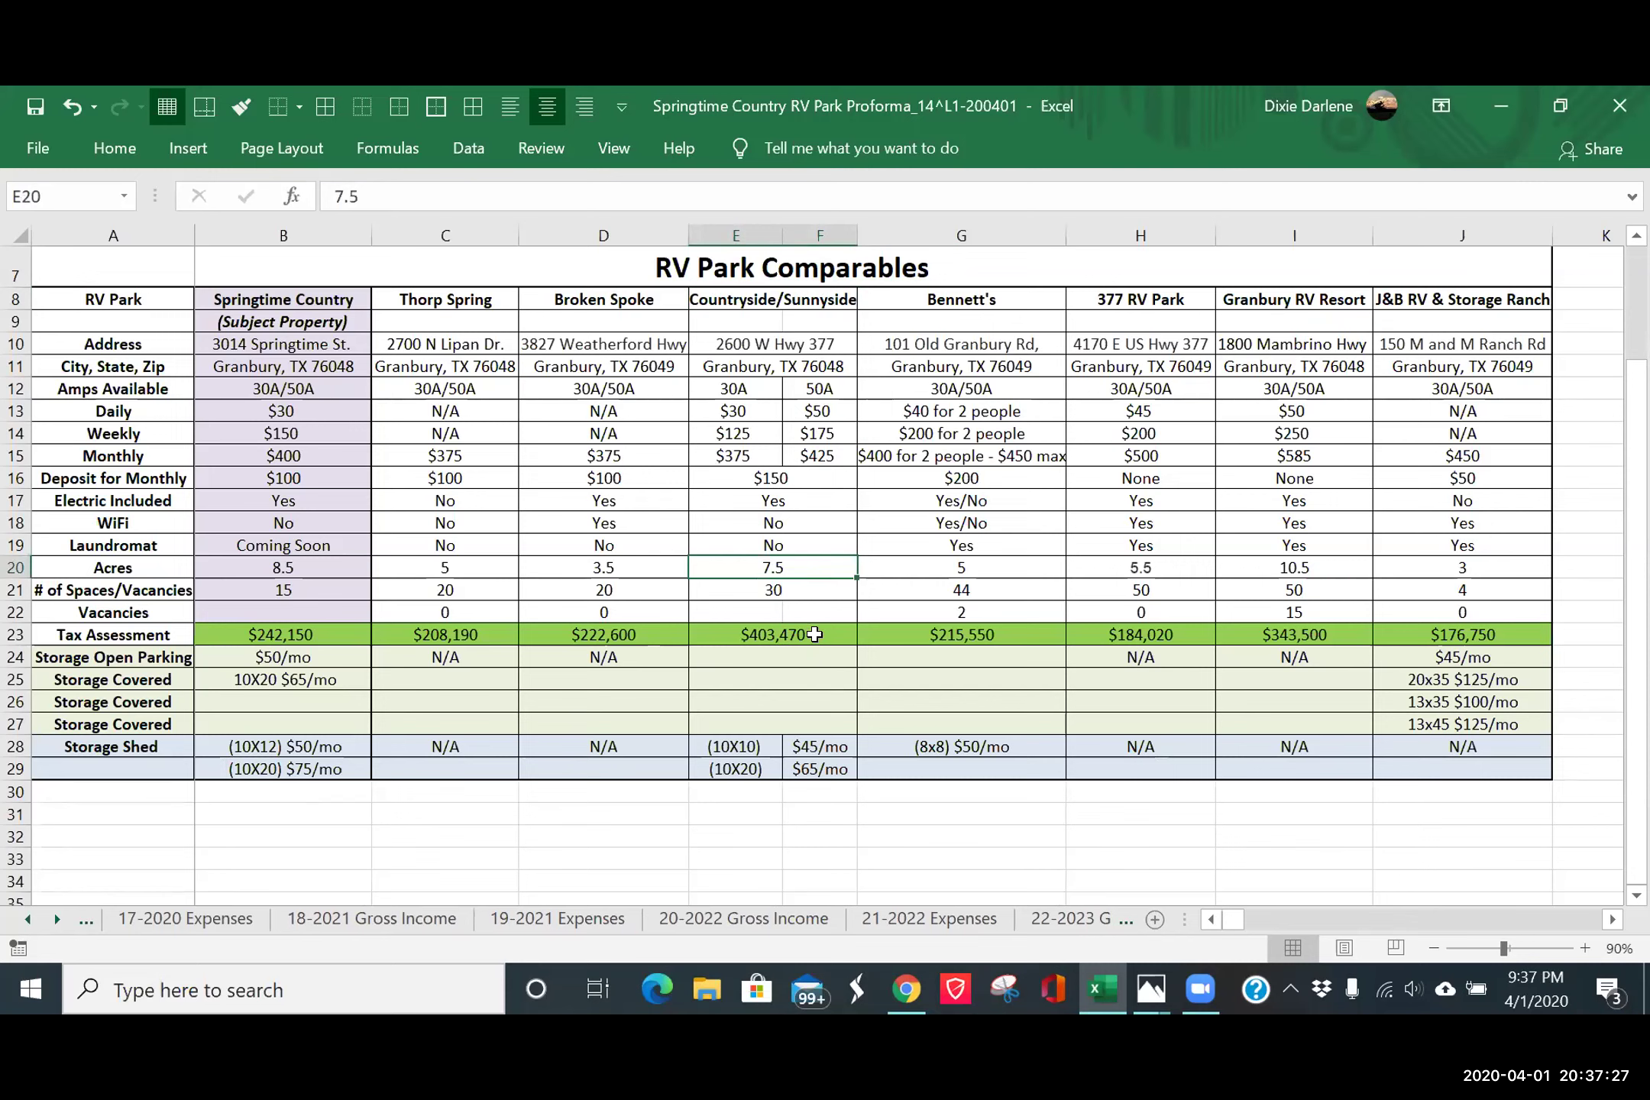
click(814, 635)
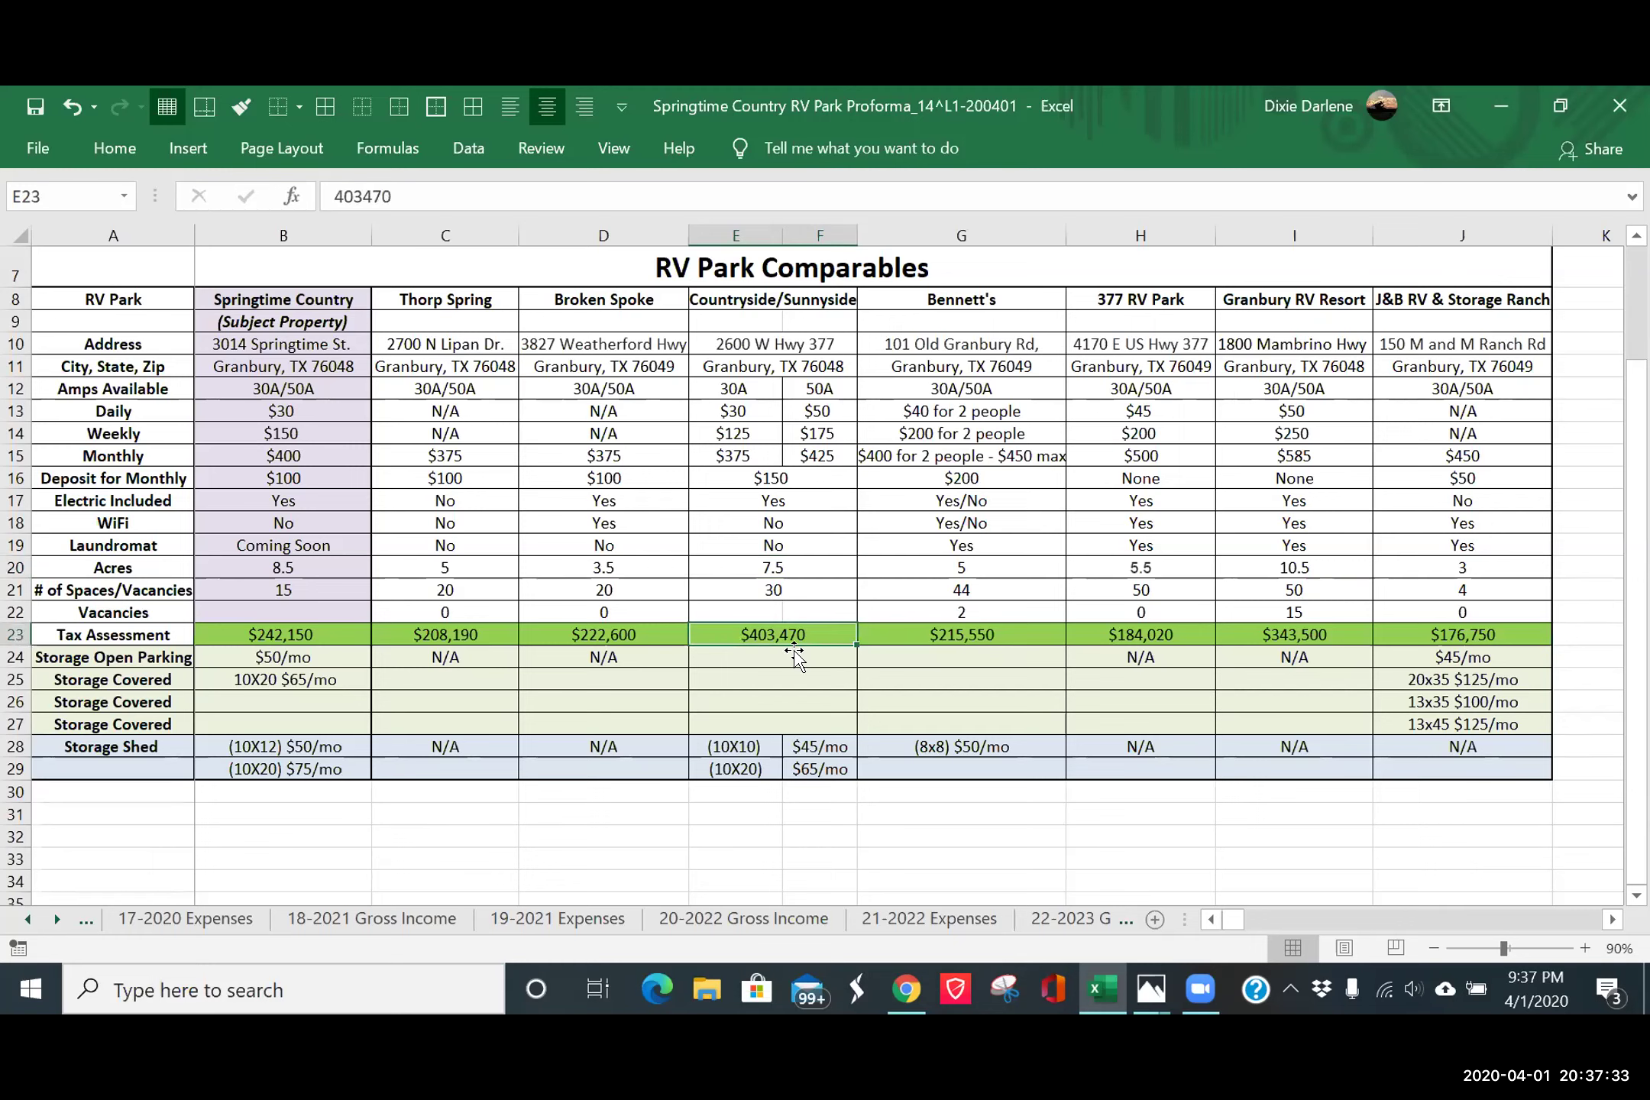
click(350, 634)
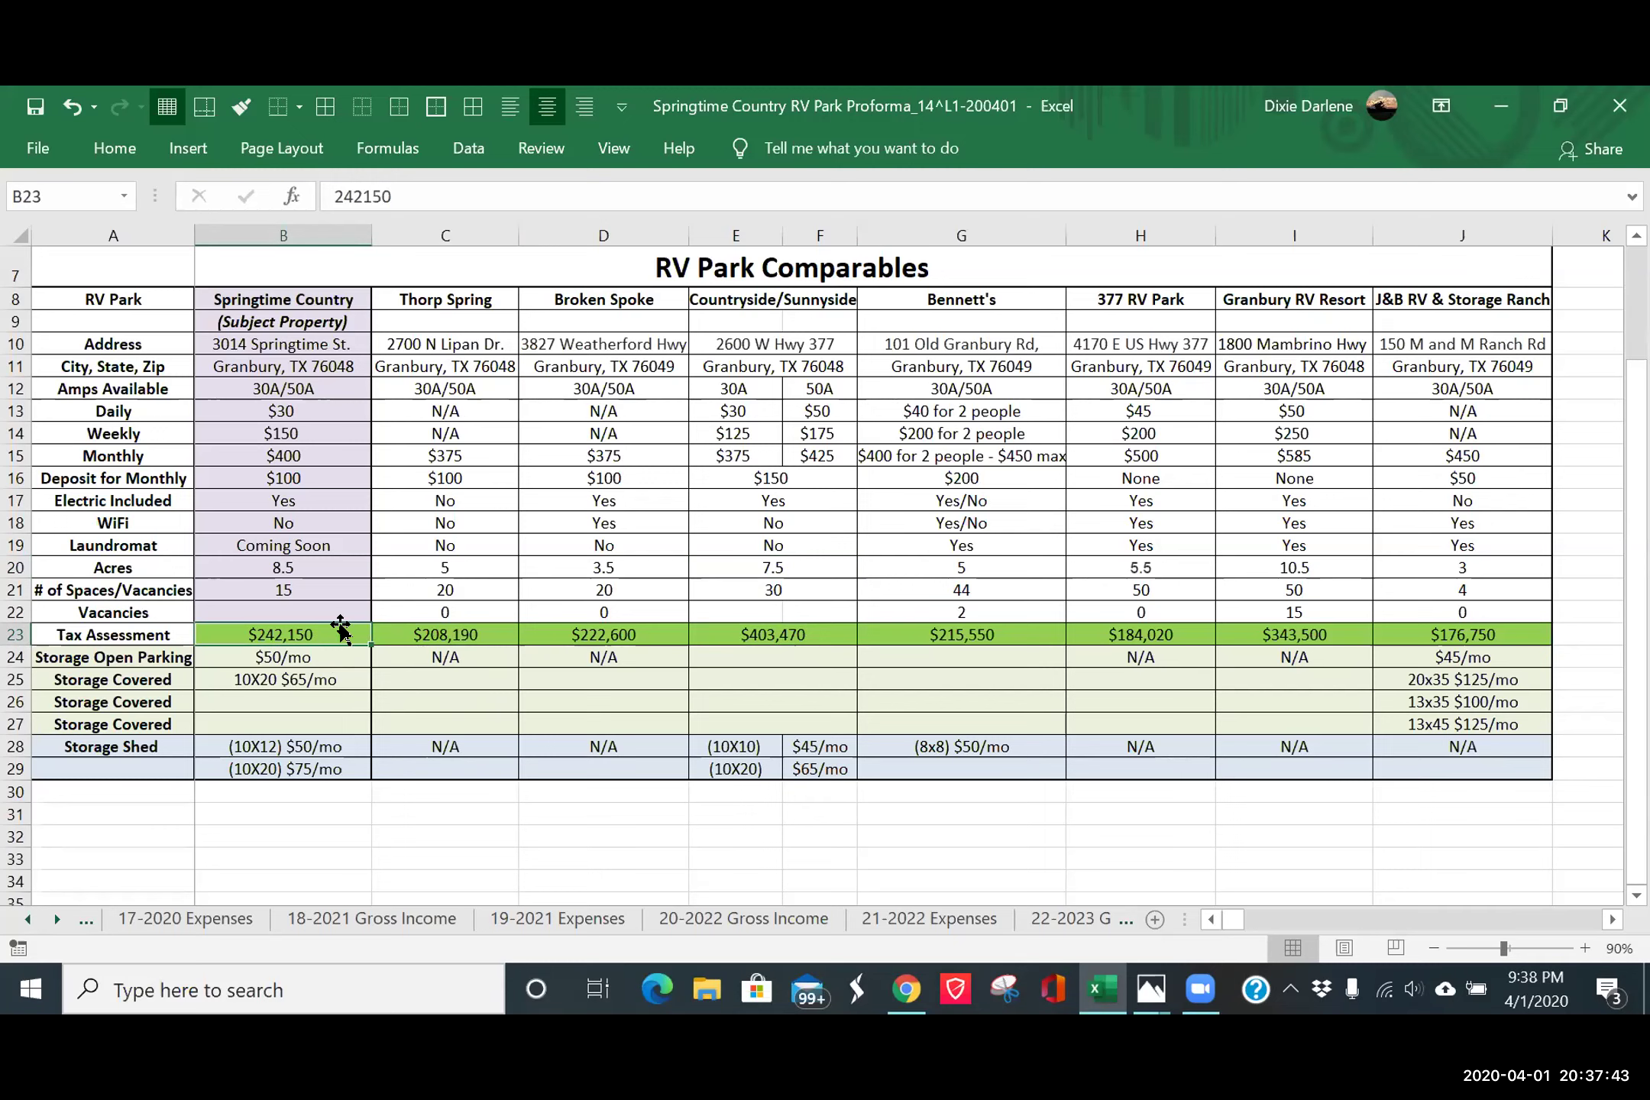
click(761, 635)
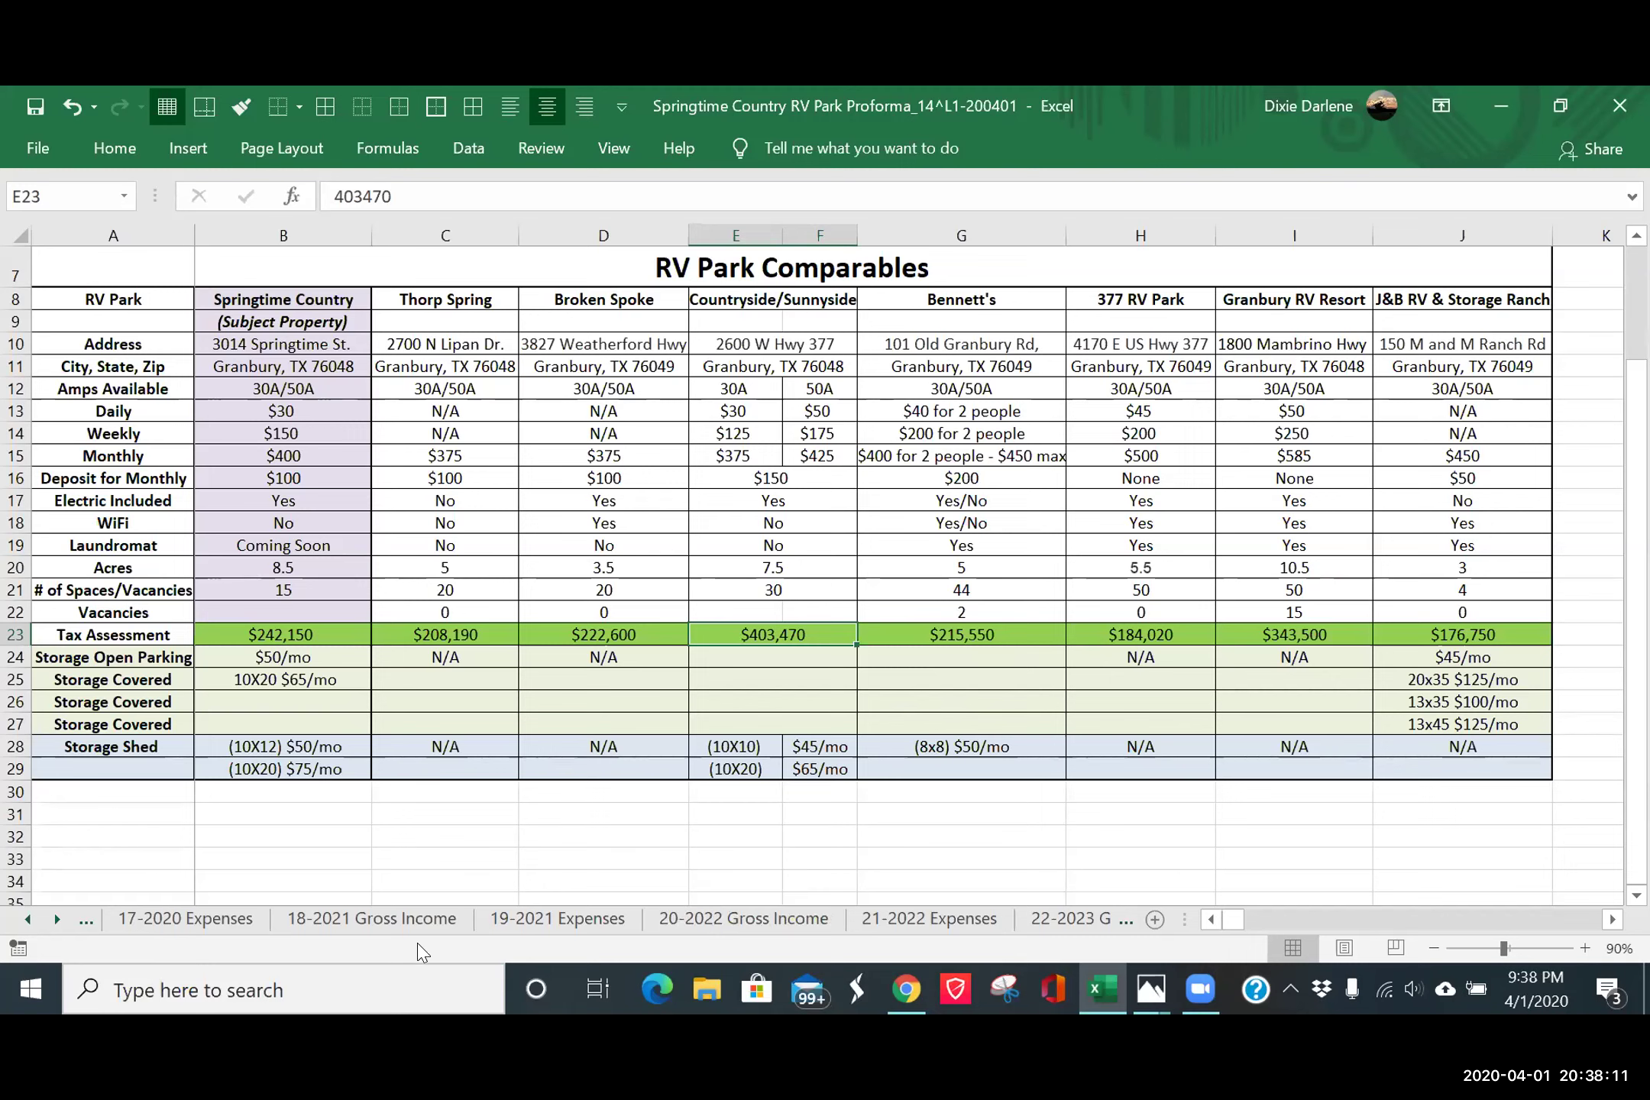
- Bring the summary sheets back within reach and look across the columns of the RV park comparables
click(28, 921)
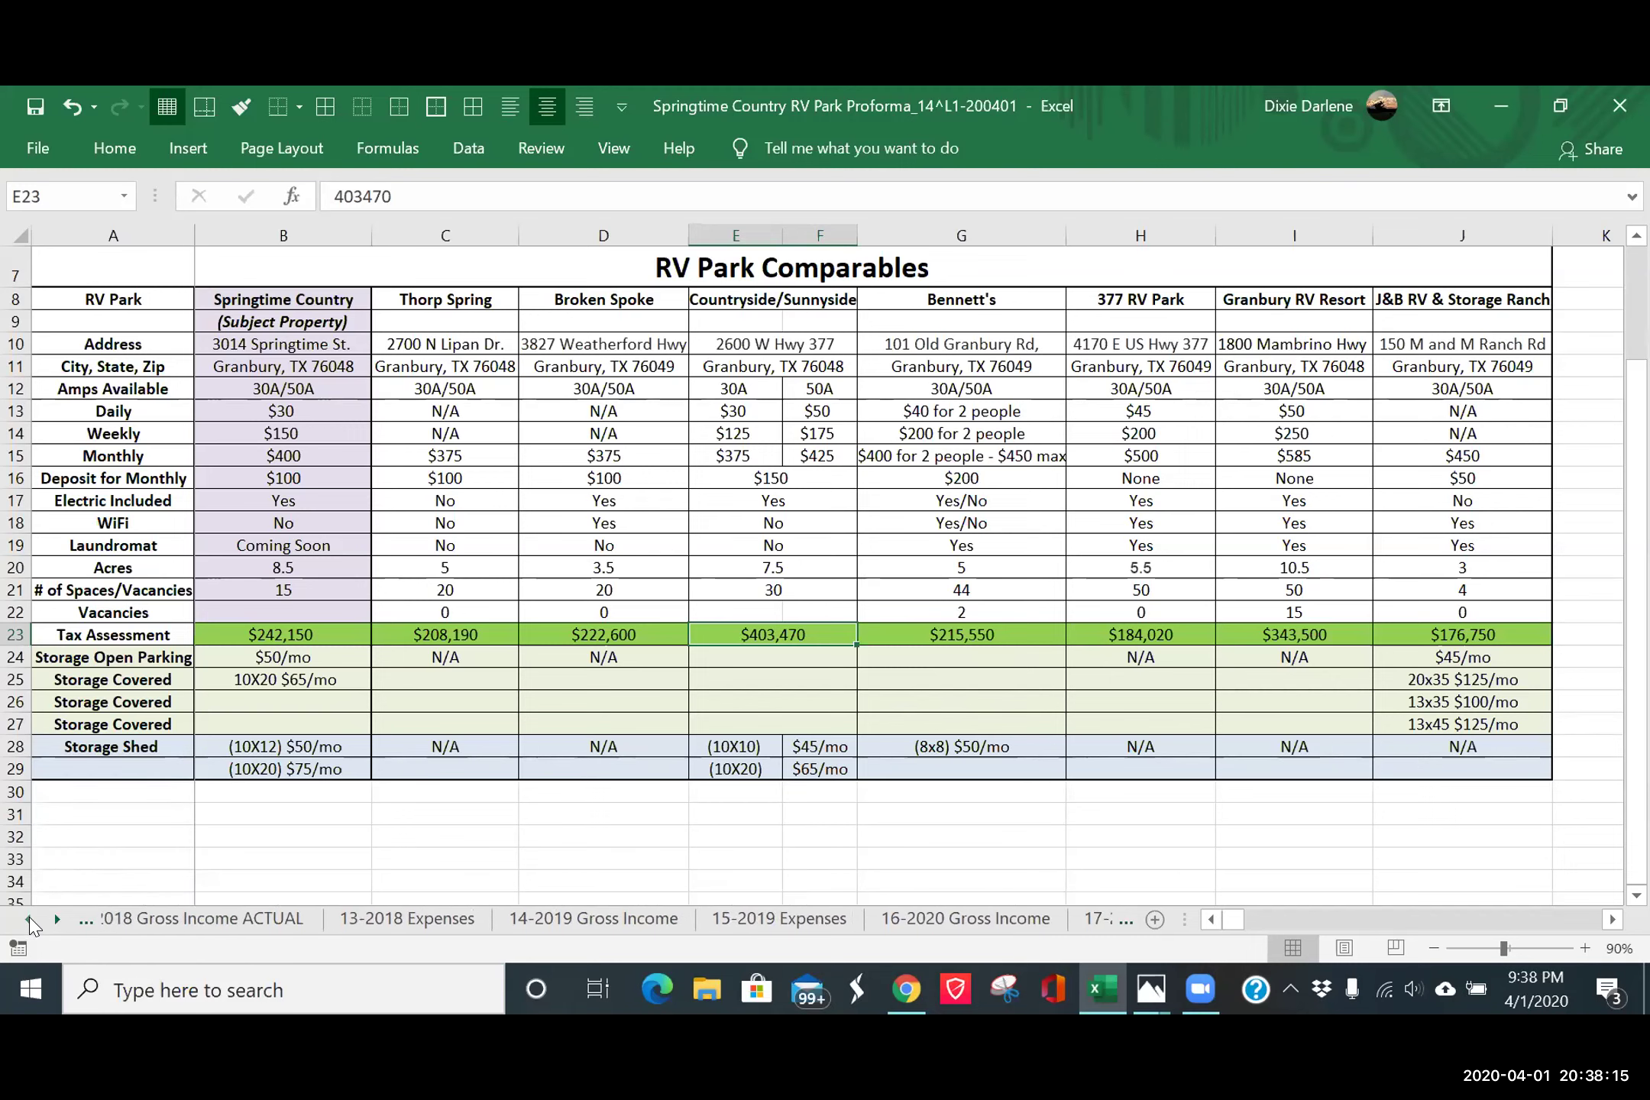
drag(28, 921, 28, 922)
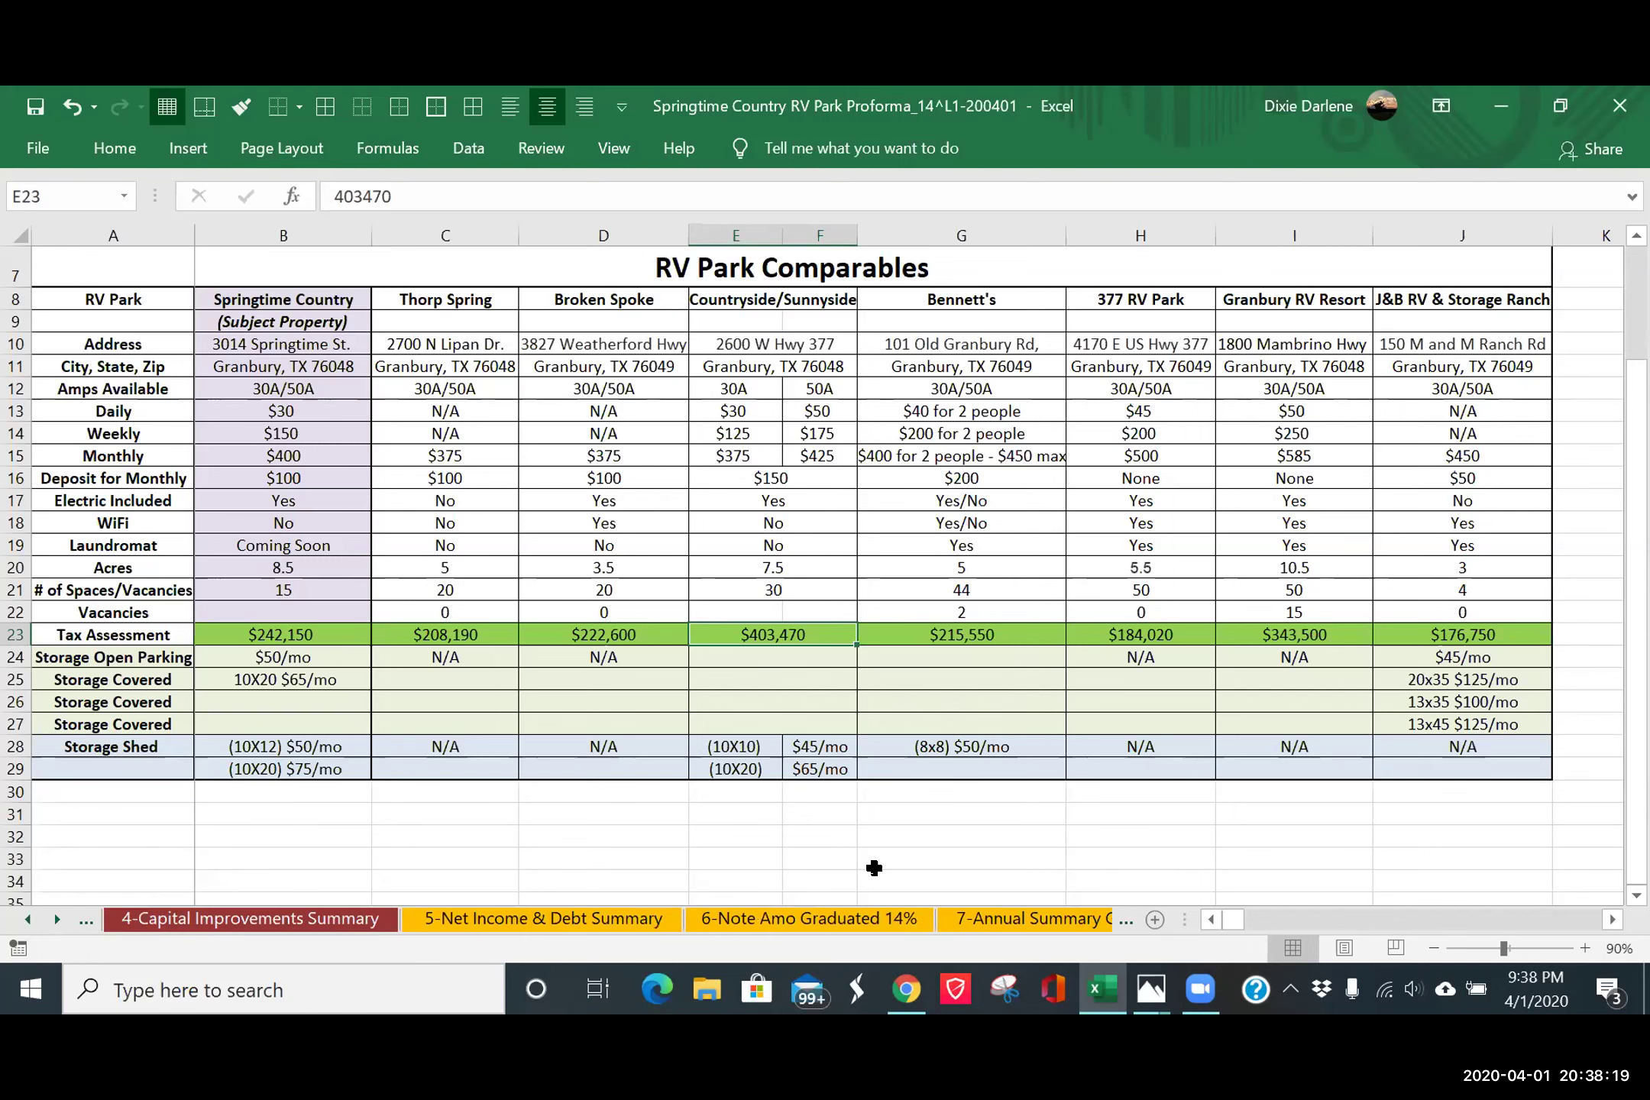
click(1613, 919)
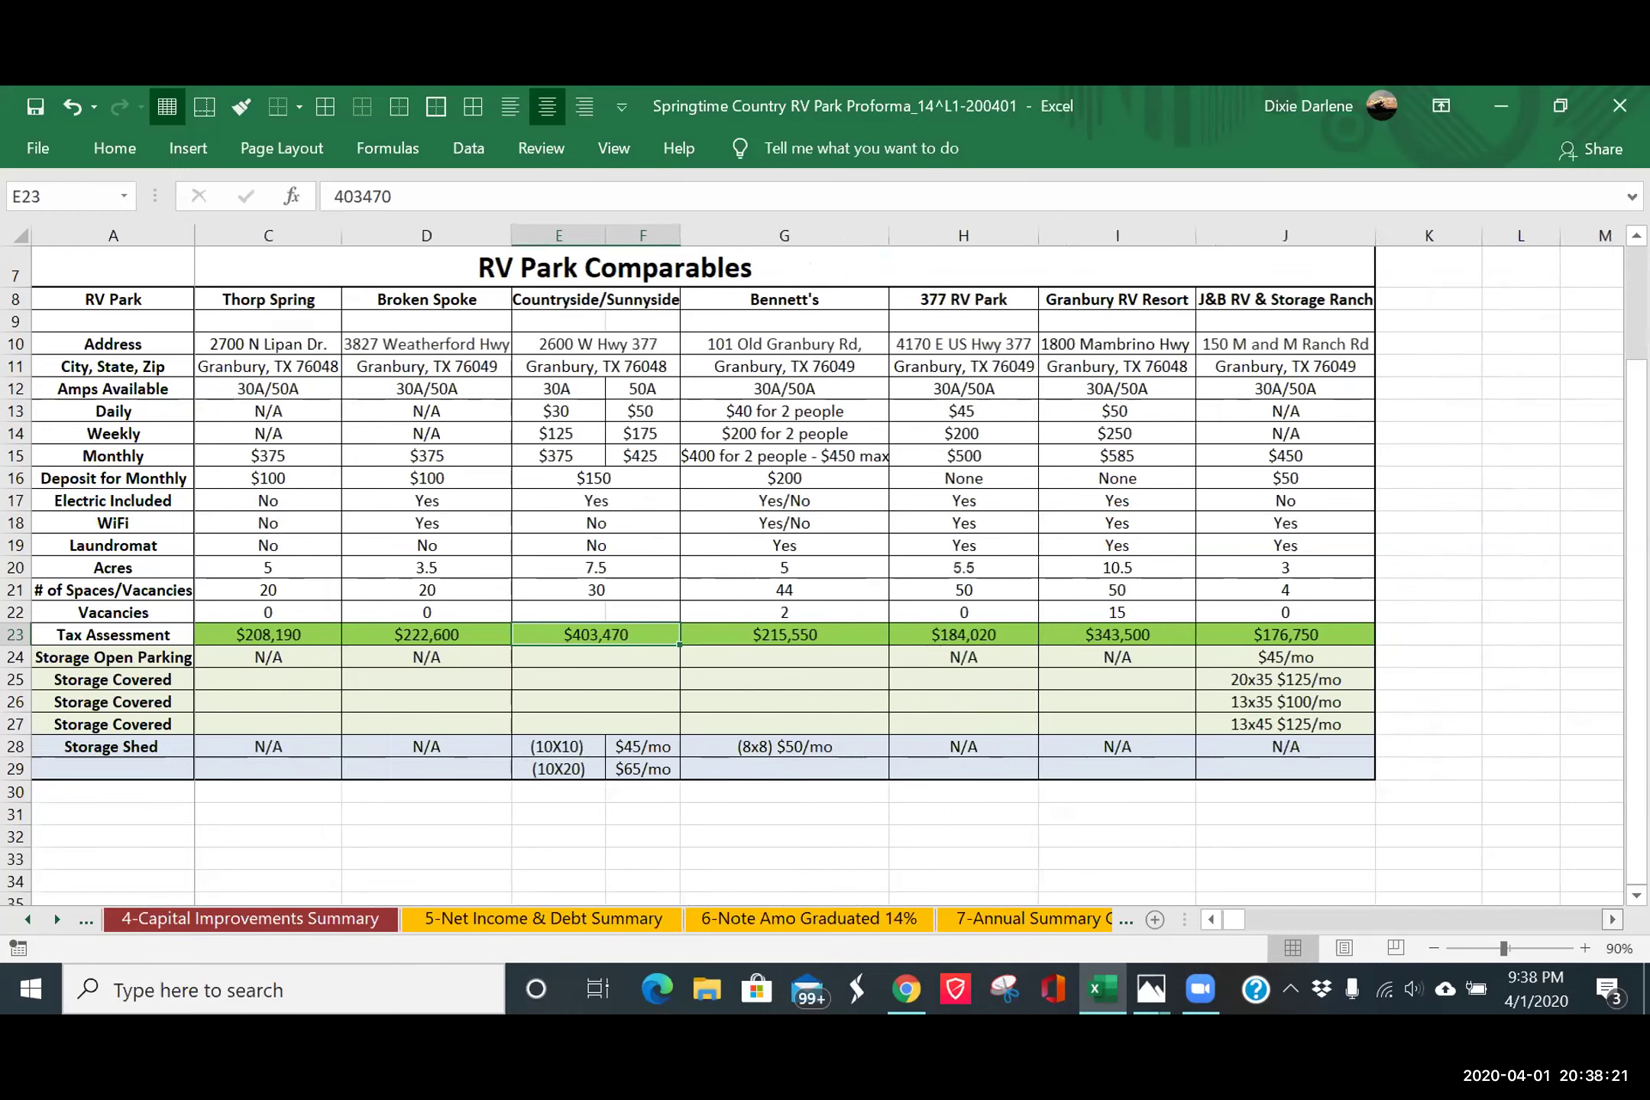
click(1613, 919)
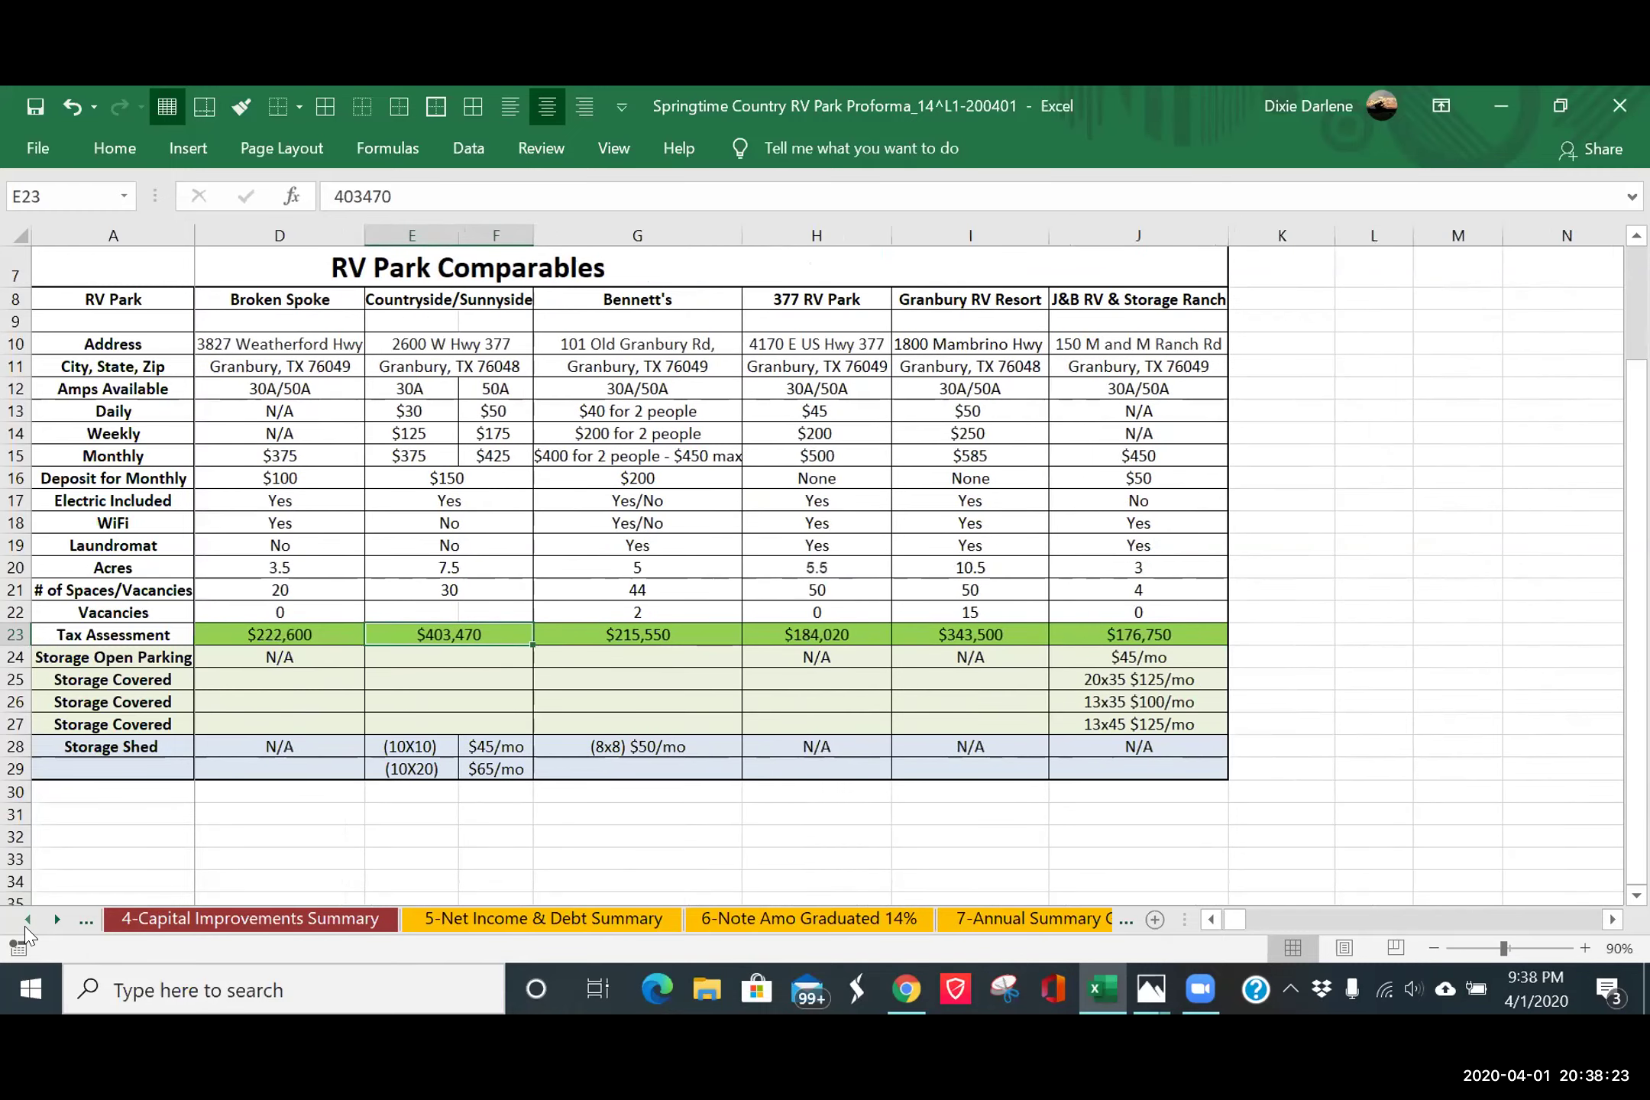
click(1213, 921)
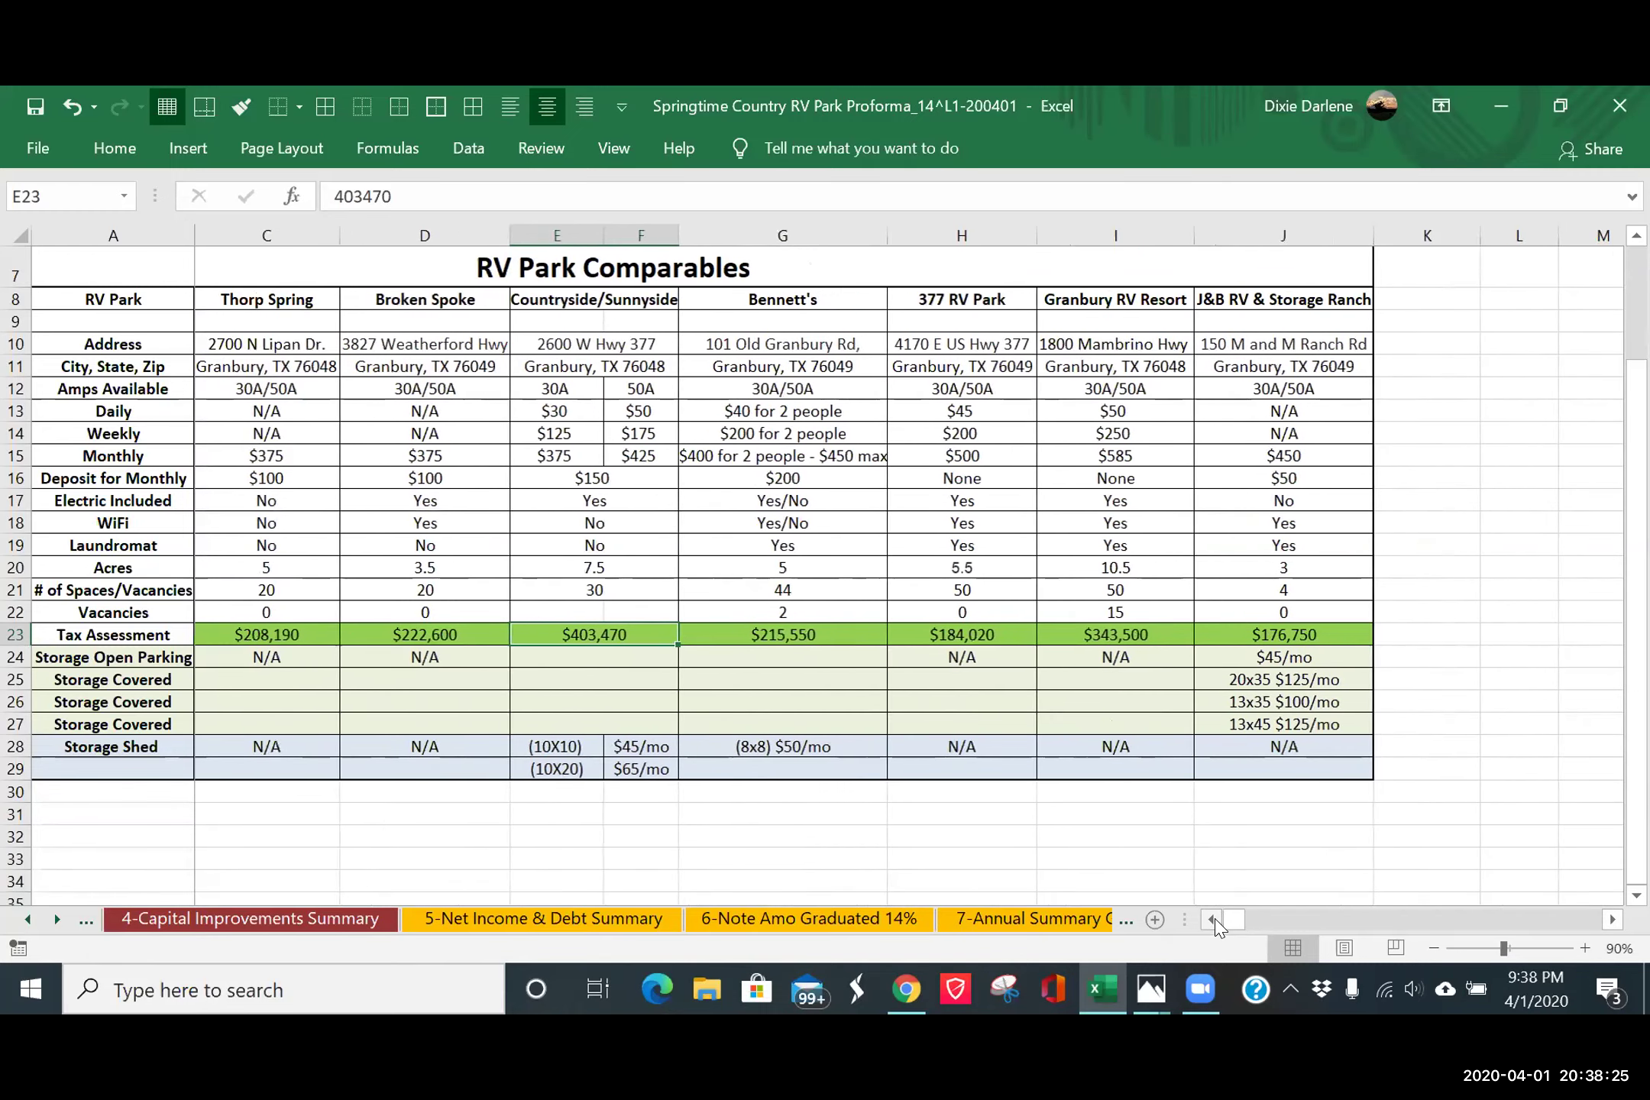
- Look at the 5-Net Income & Debt Summary sheet and open the 8-Misc Future Income sheet
click(1213, 921)
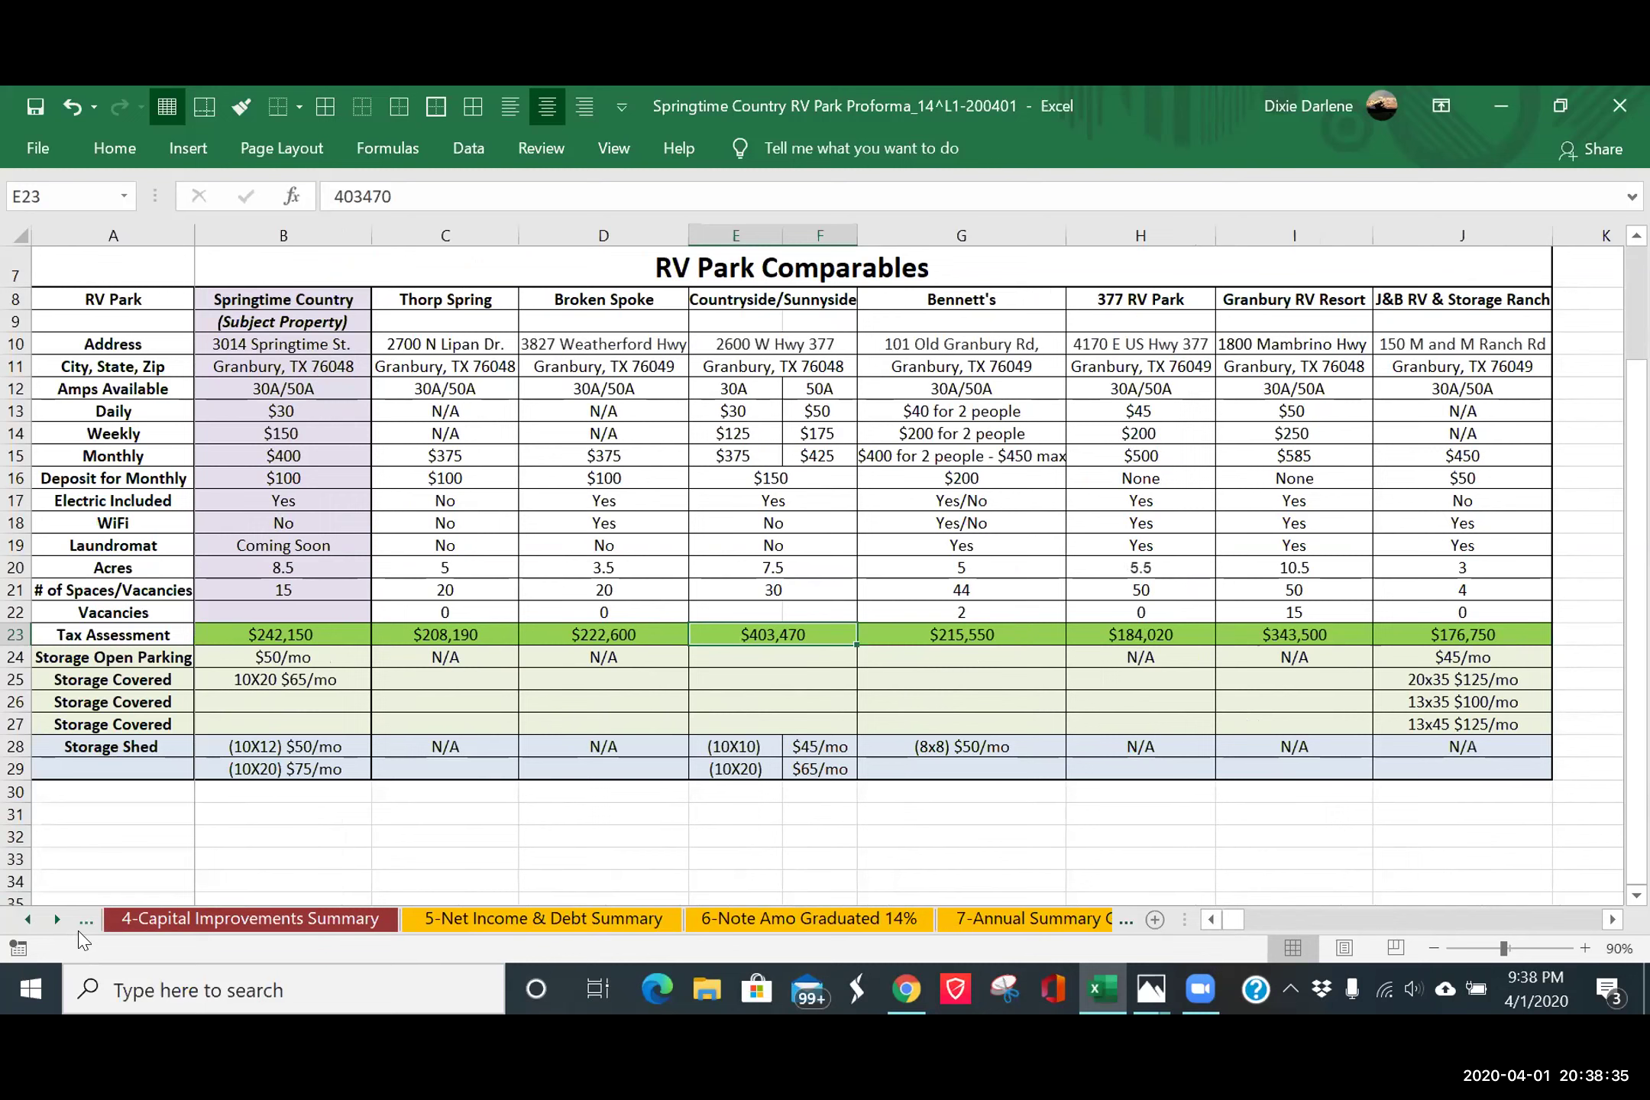
click(504, 919)
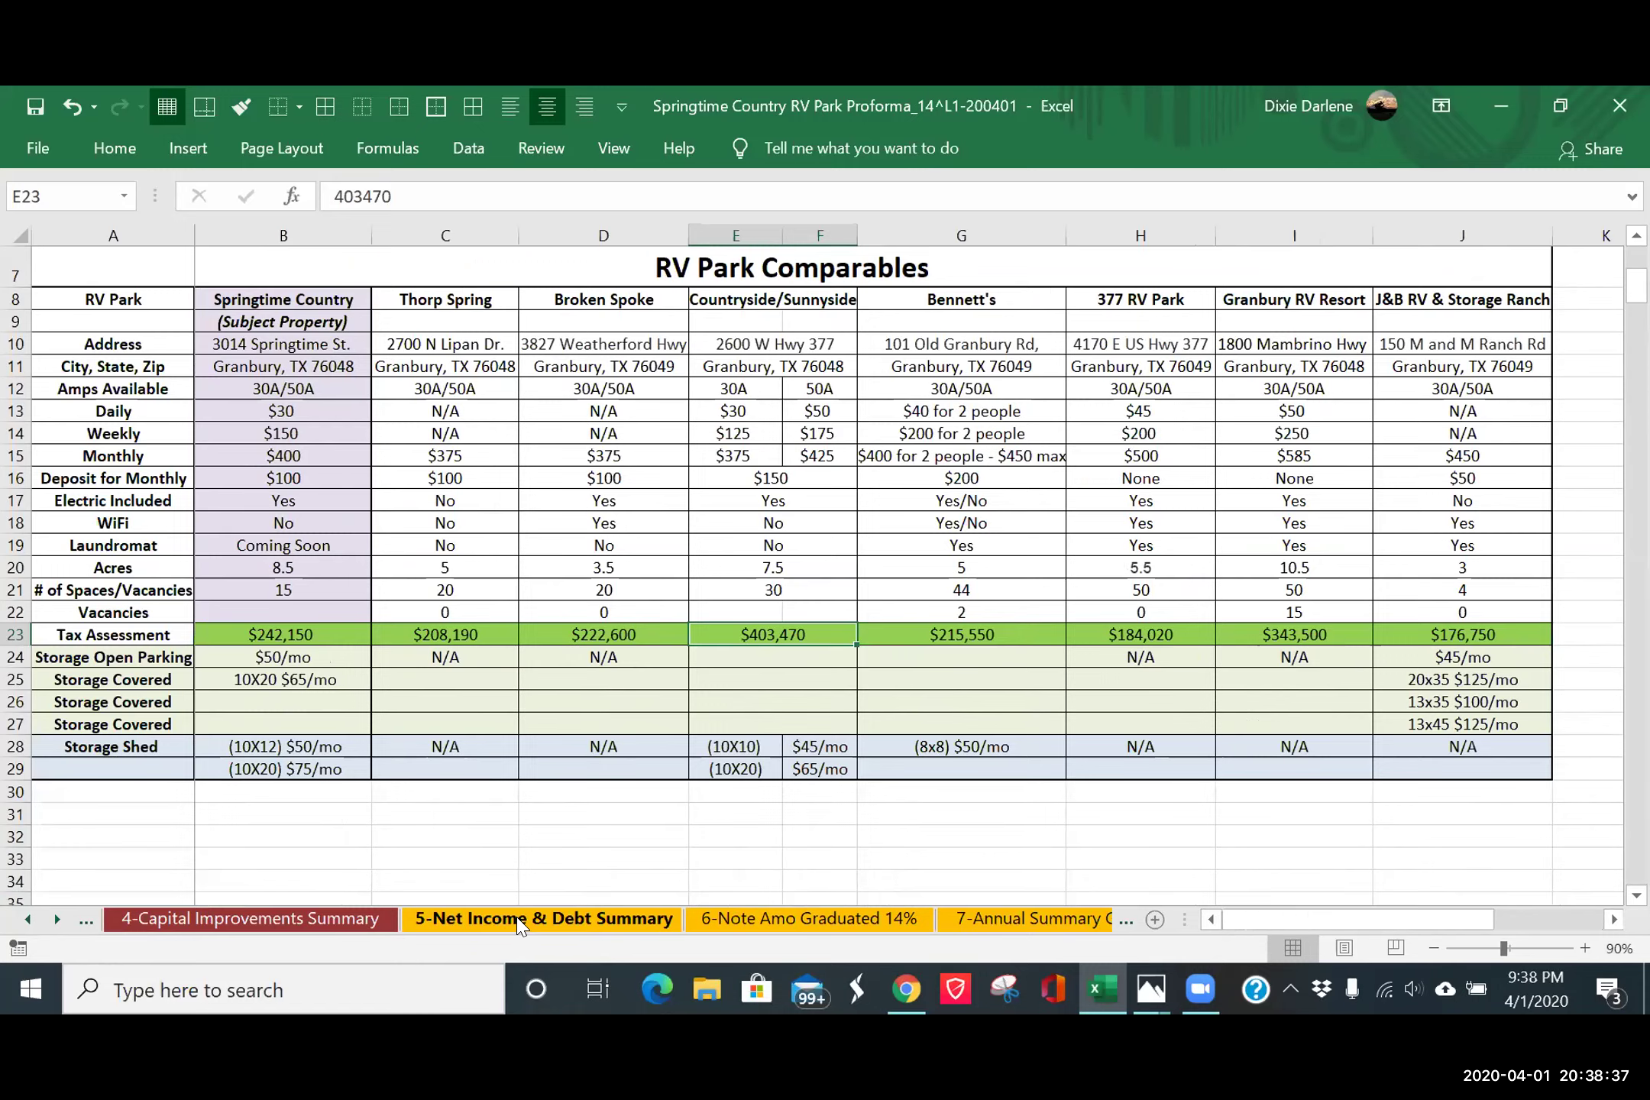
click(57, 920)
click(57, 921)
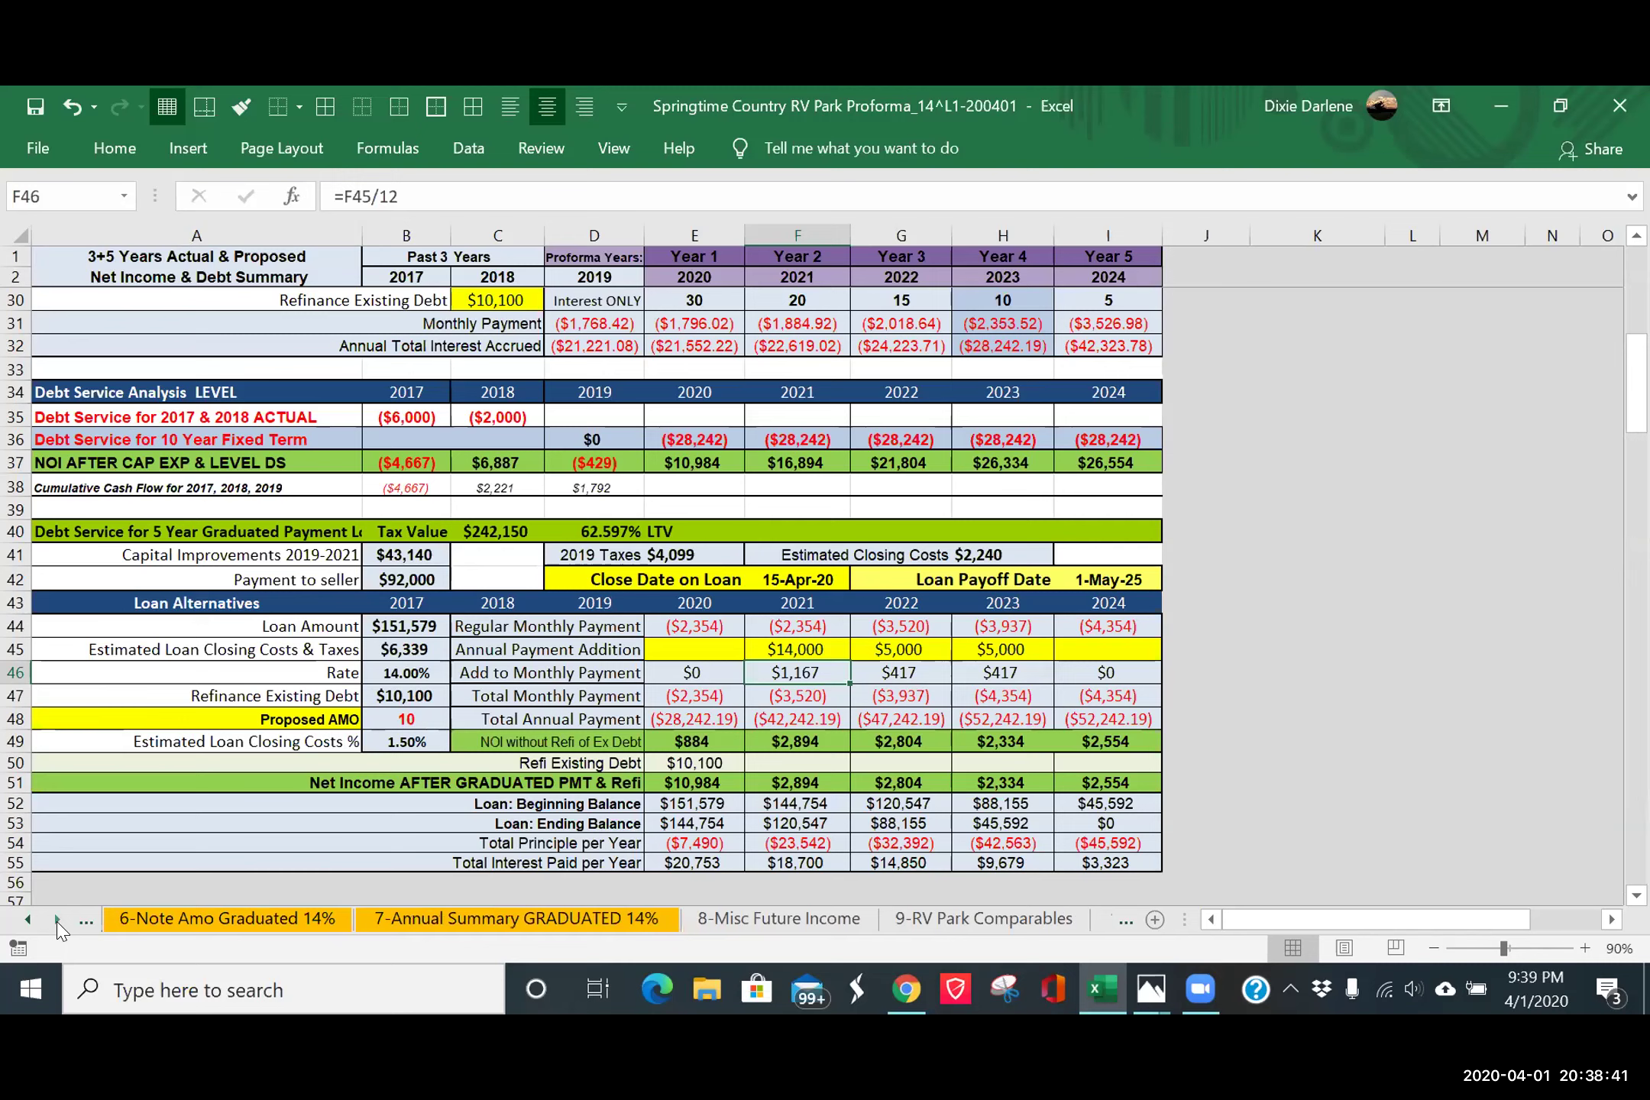
click(57, 922)
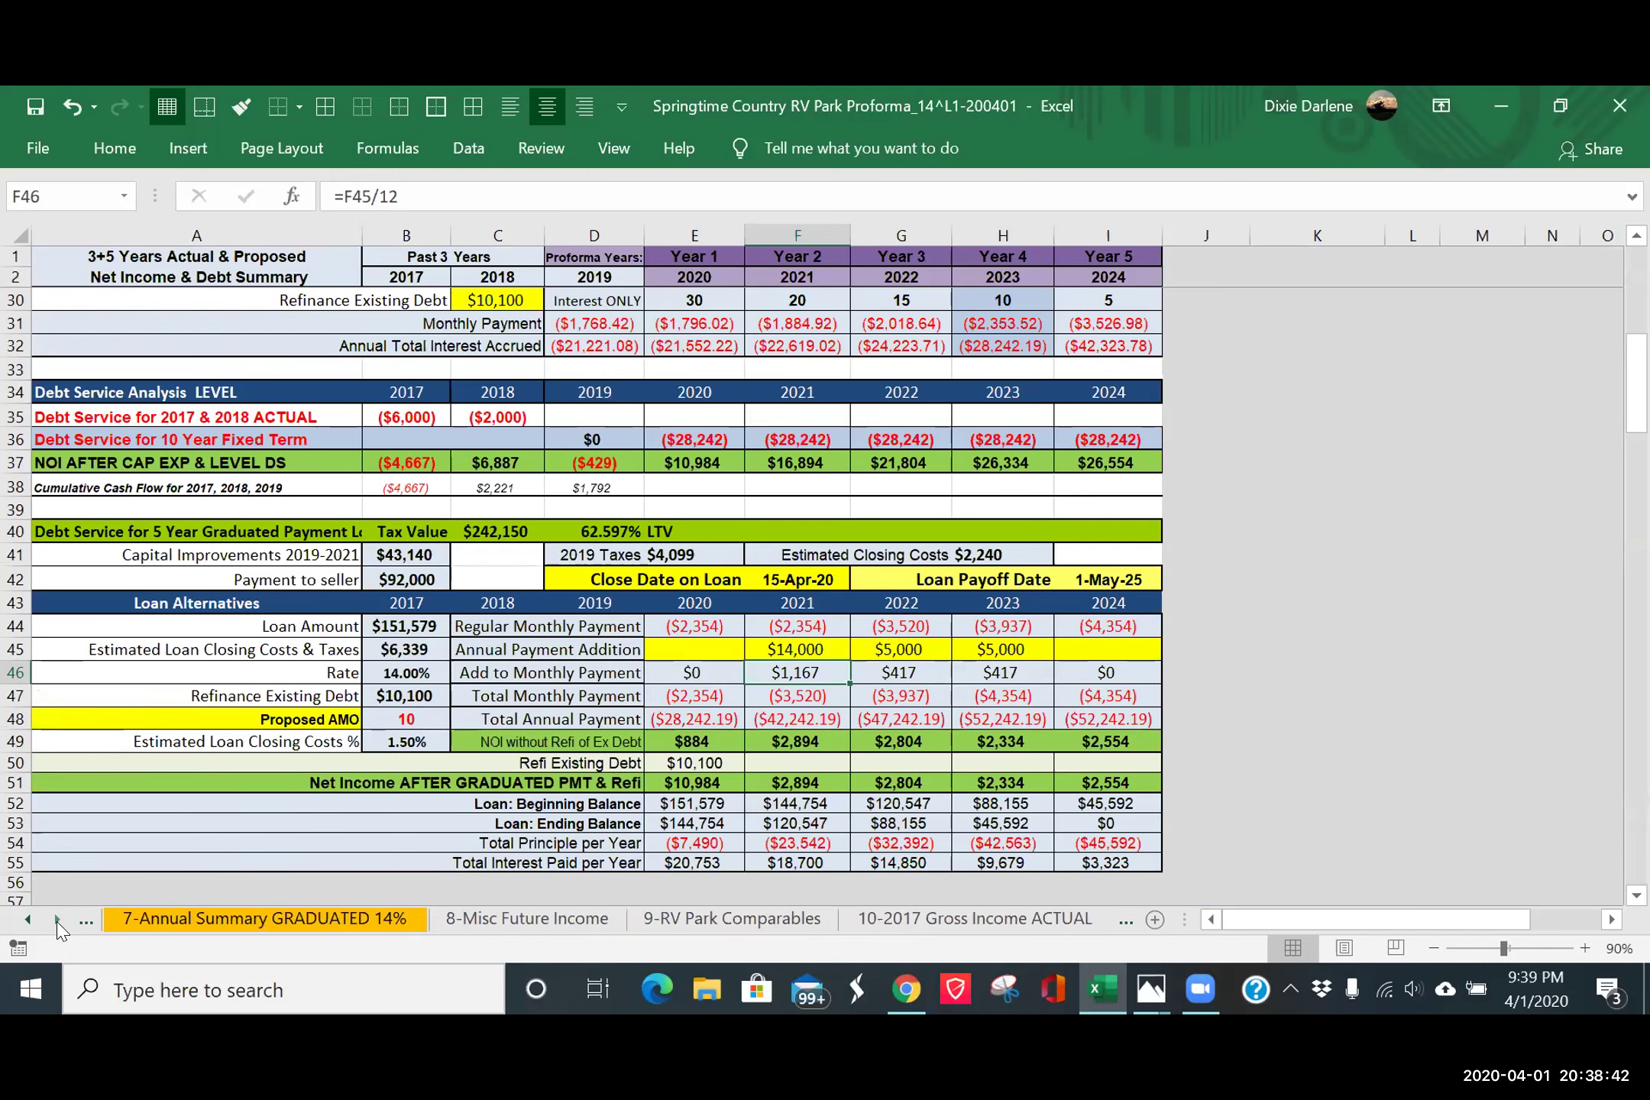
click(593, 924)
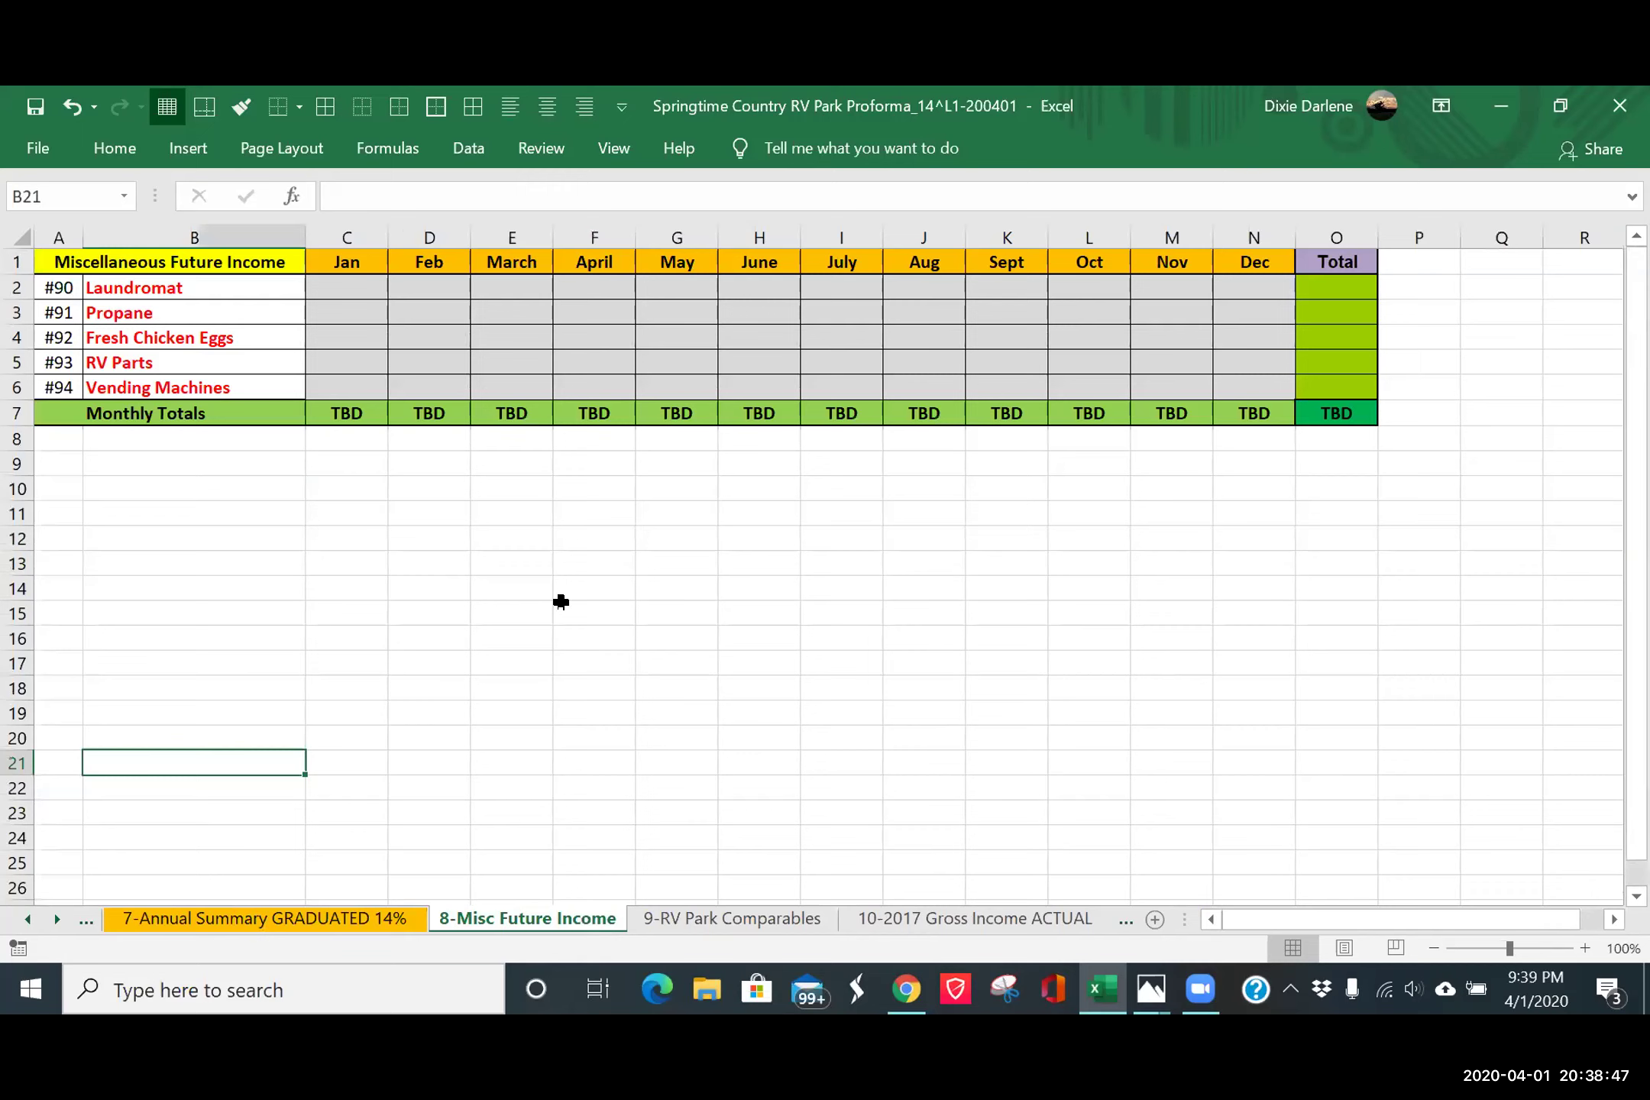
- Look through the names of the later income and expense sheets and bring the summary sheets back within reach
click(58, 920)
click(58, 919)
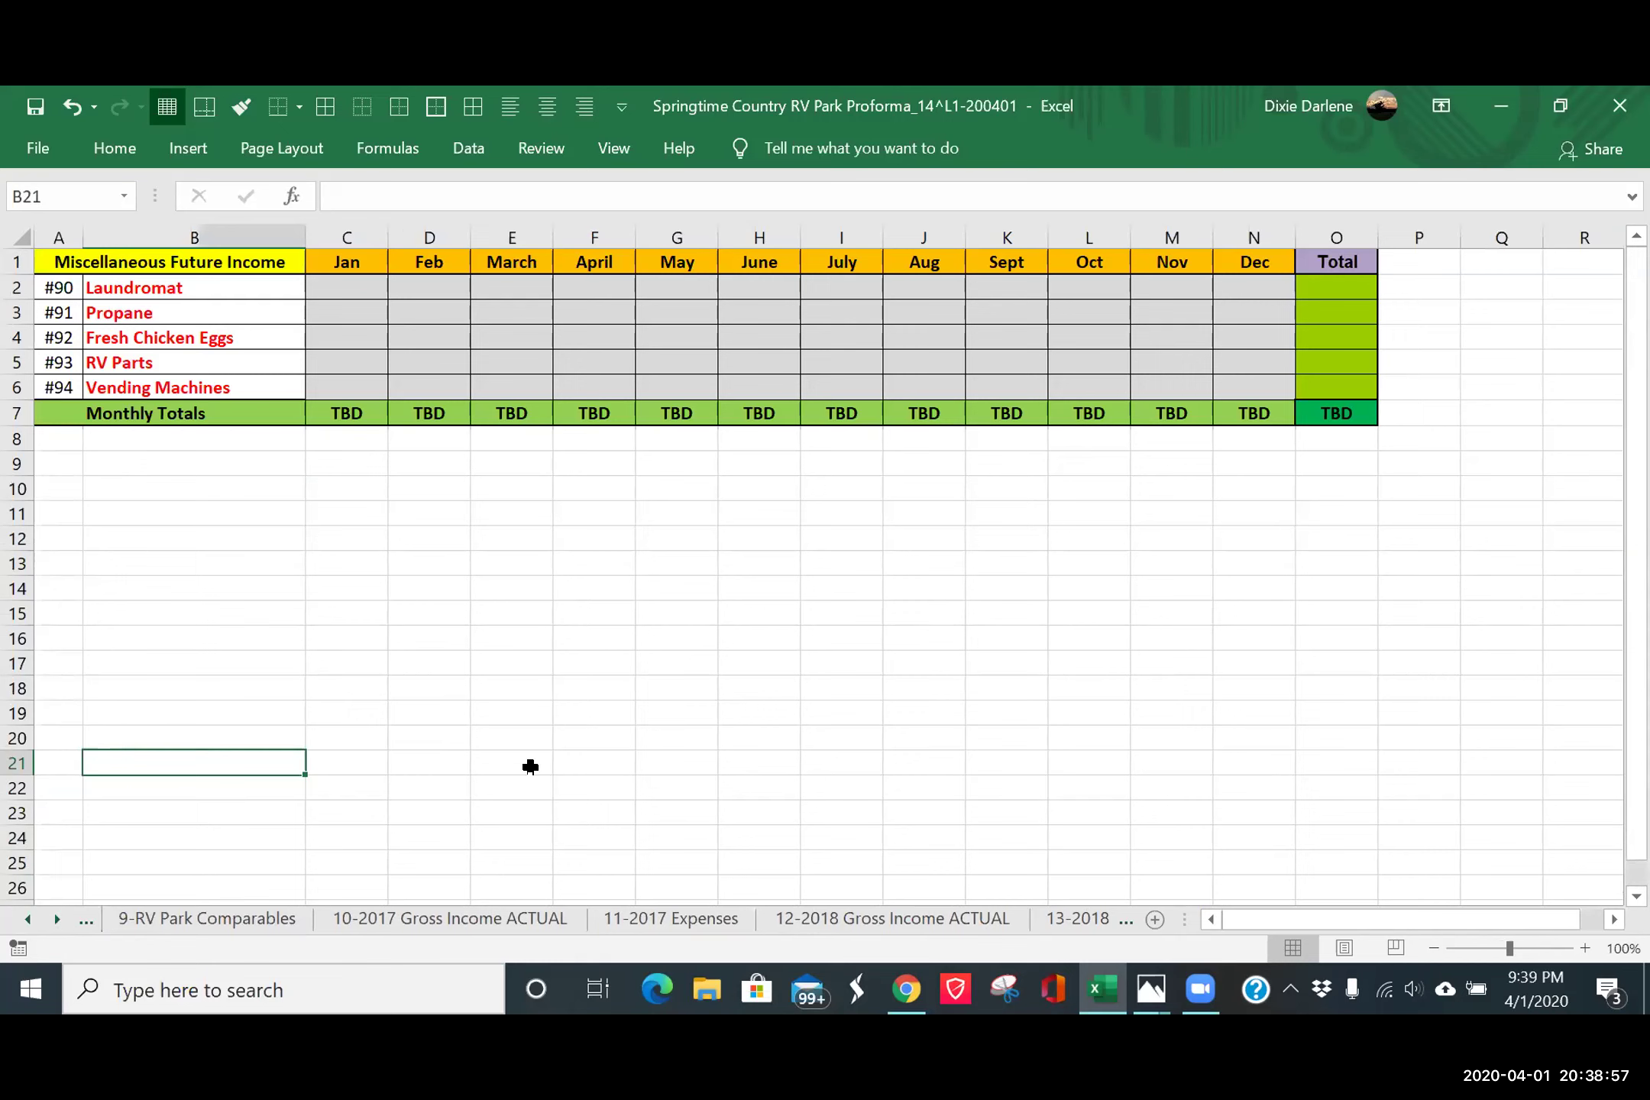
click(58, 921)
click(58, 920)
click(57, 920)
click(58, 921)
click(26, 920)
click(26, 920)
click(26, 920)
click(26, 920)
click(26, 920)
click(26, 920)
click(26, 920)
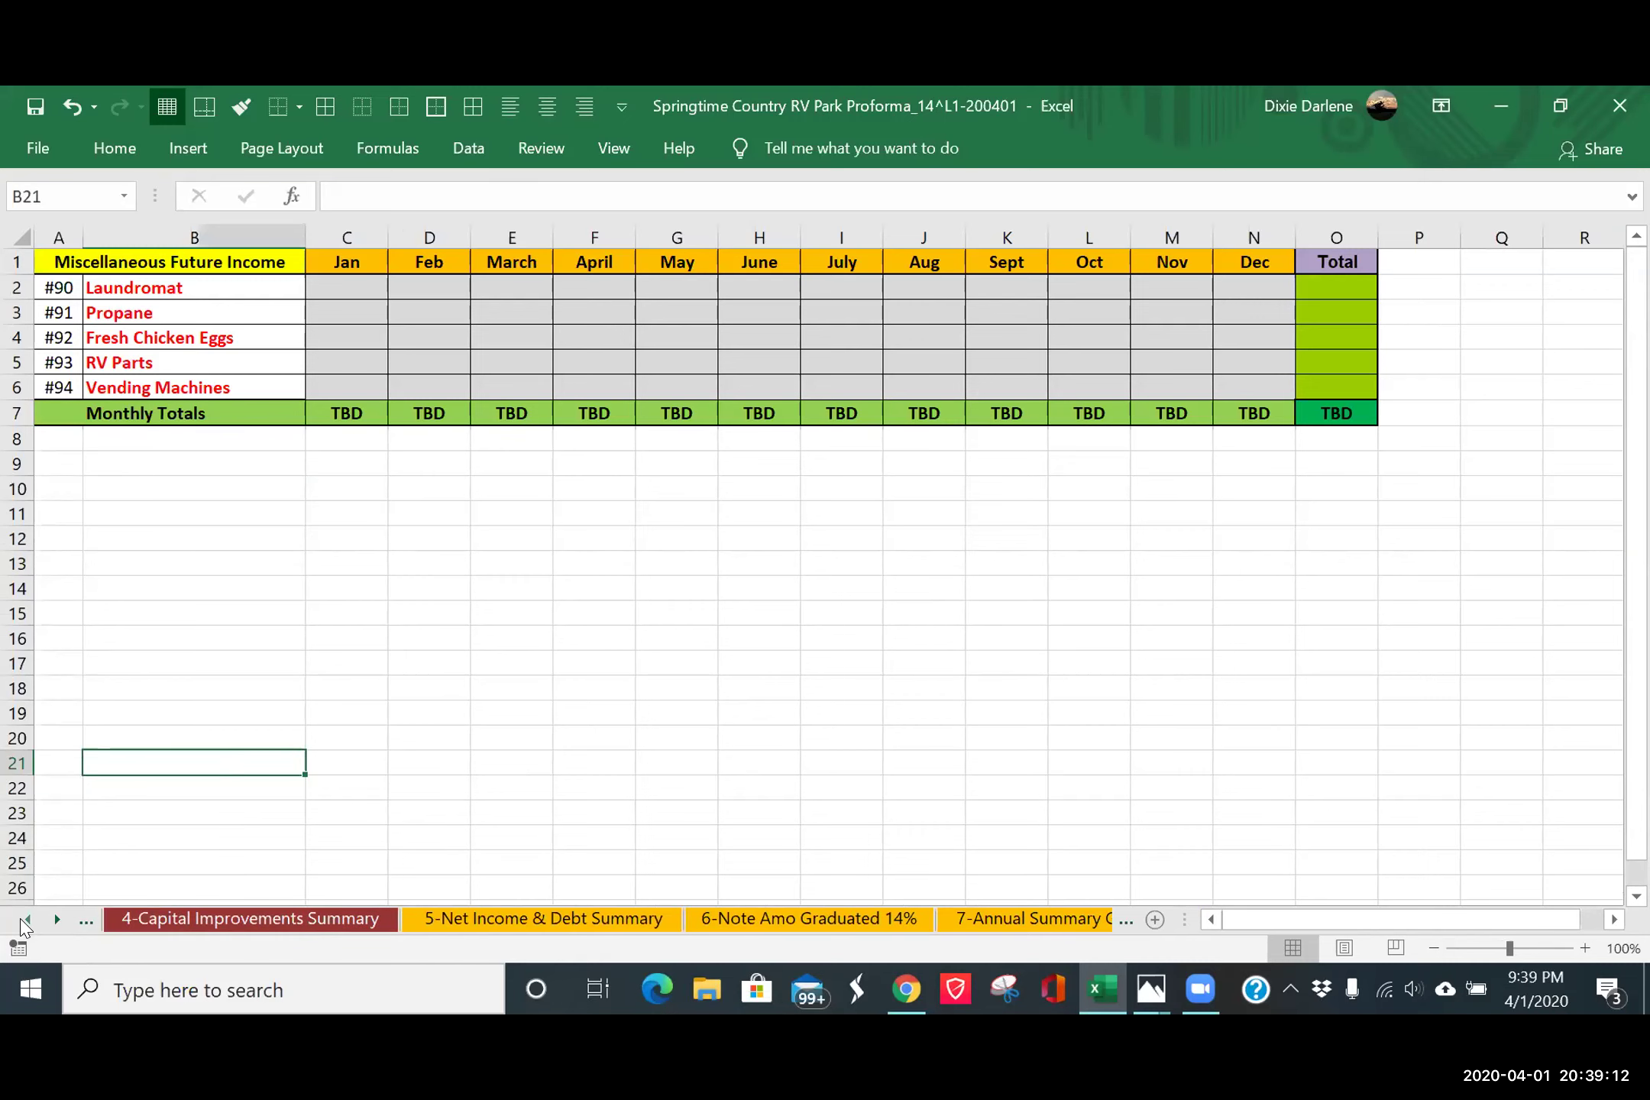
- Open the 6-Note Amo Graduated 14% sheet and check the payment schedule down to the final payment
click(760, 924)
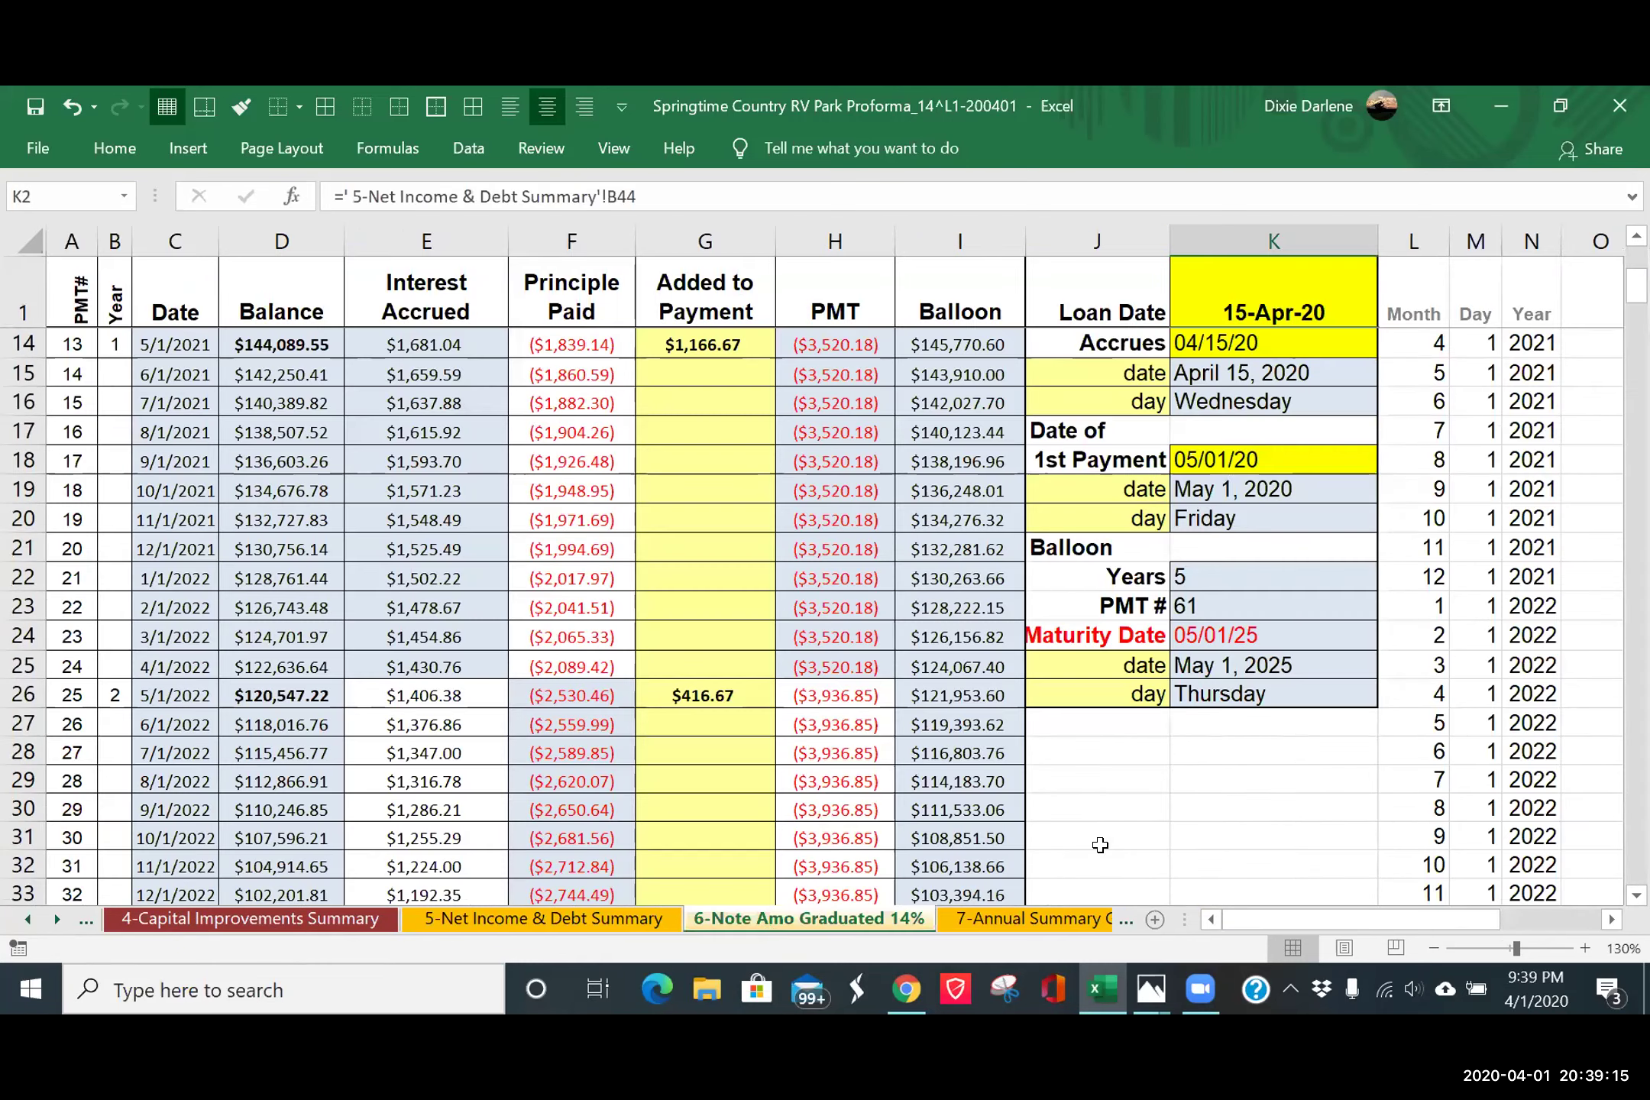
scroll(1100, 844, down, 3)
scroll(1100, 844, down, 4)
scroll(1100, 844, down, 4)
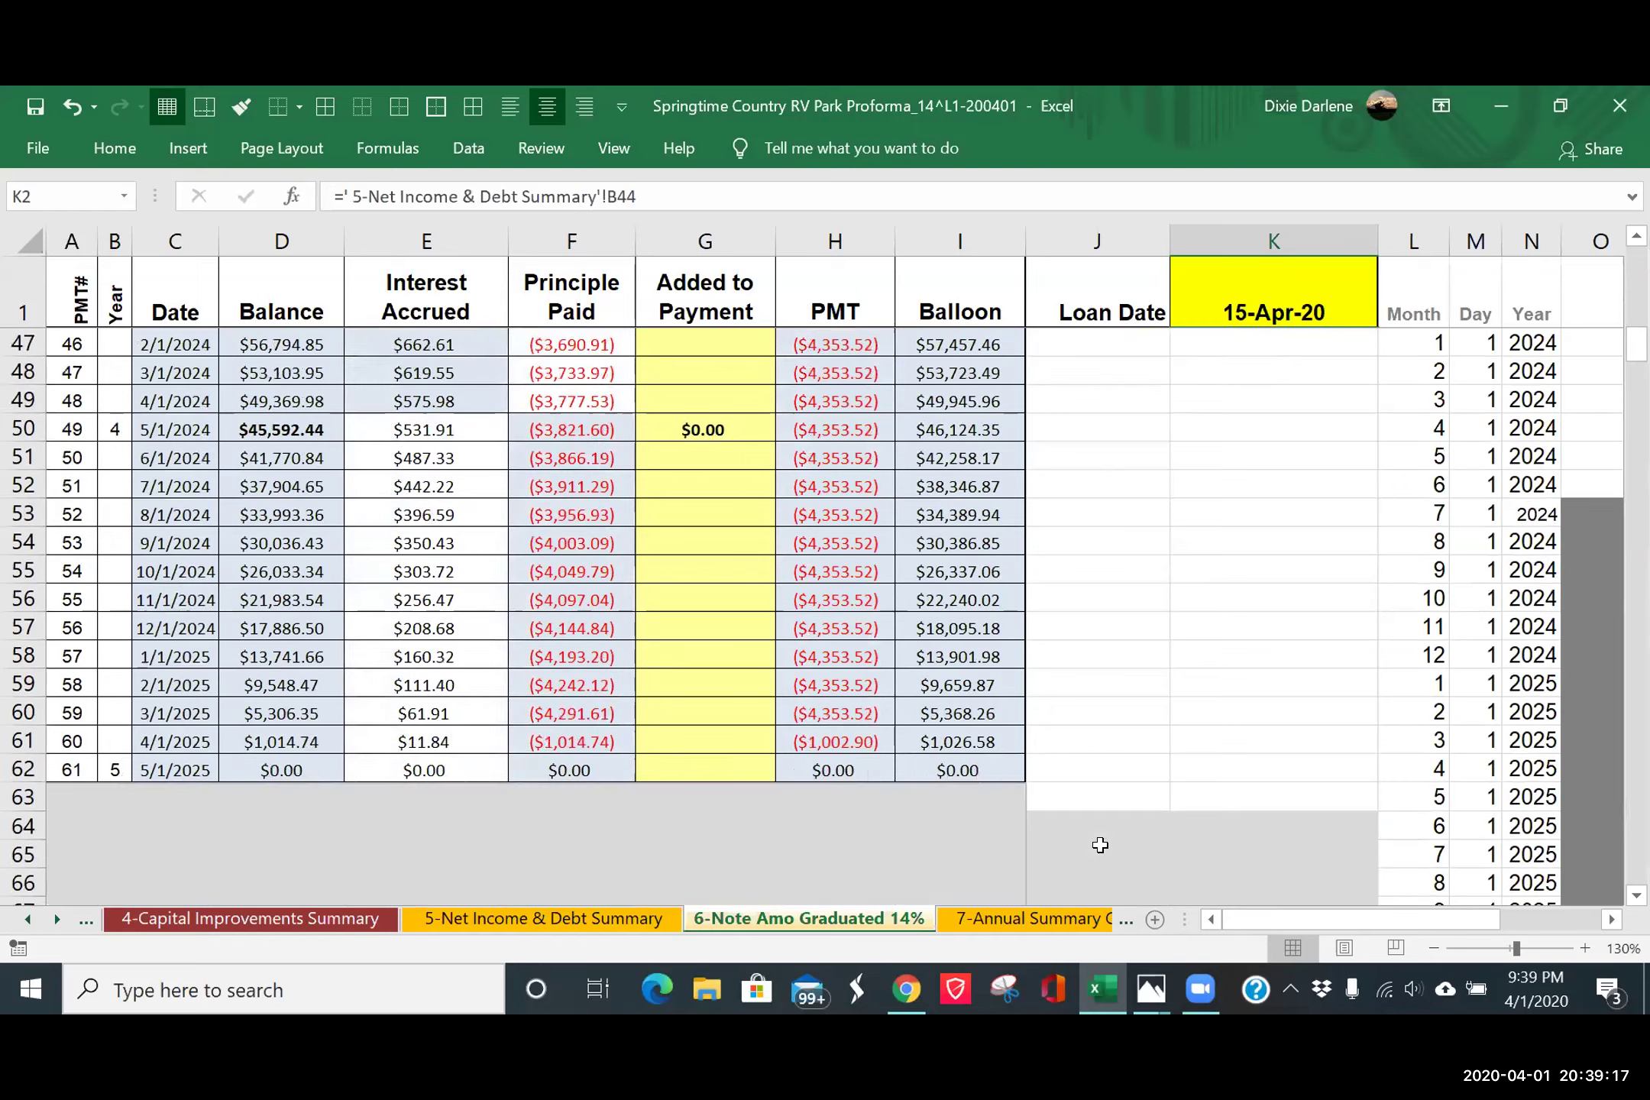
scroll(1100, 844, up, 2)
scroll(1100, 844, down, 1)
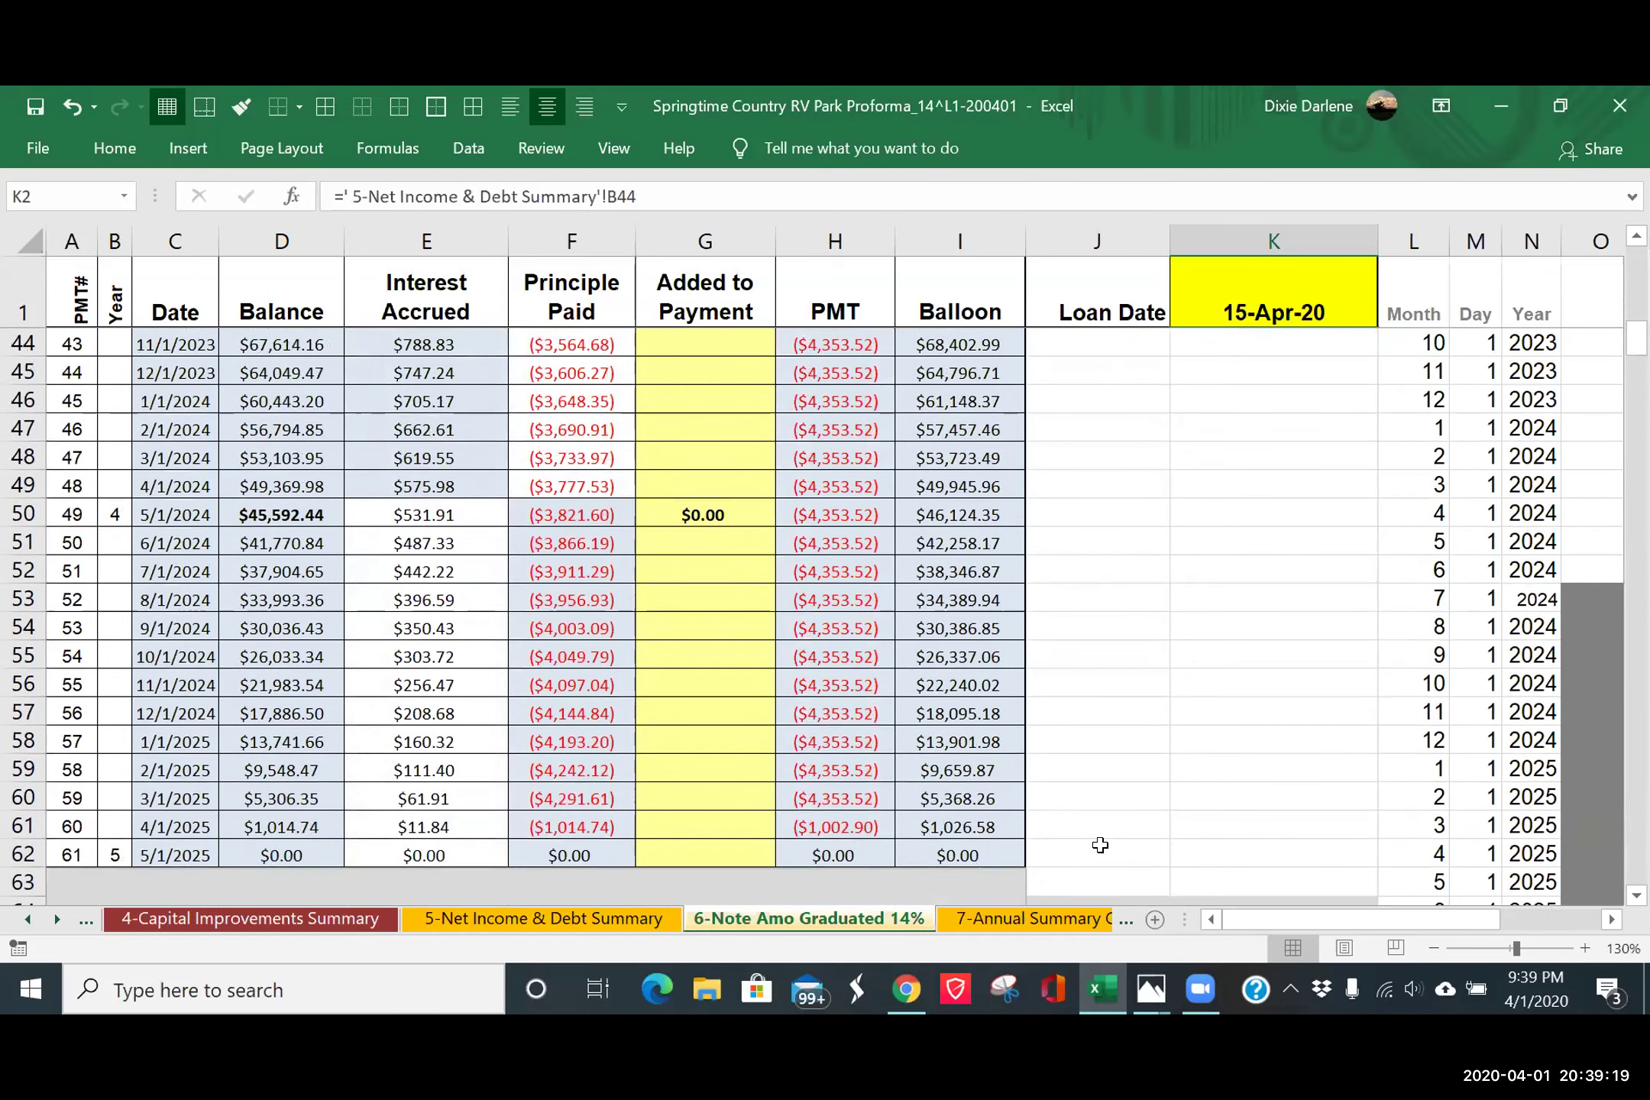
- Check the 7-Annual Summary GRADUATED 14% sheet and return to the start of the 5-Net Income & Debt Summary sheet
click(985, 920)
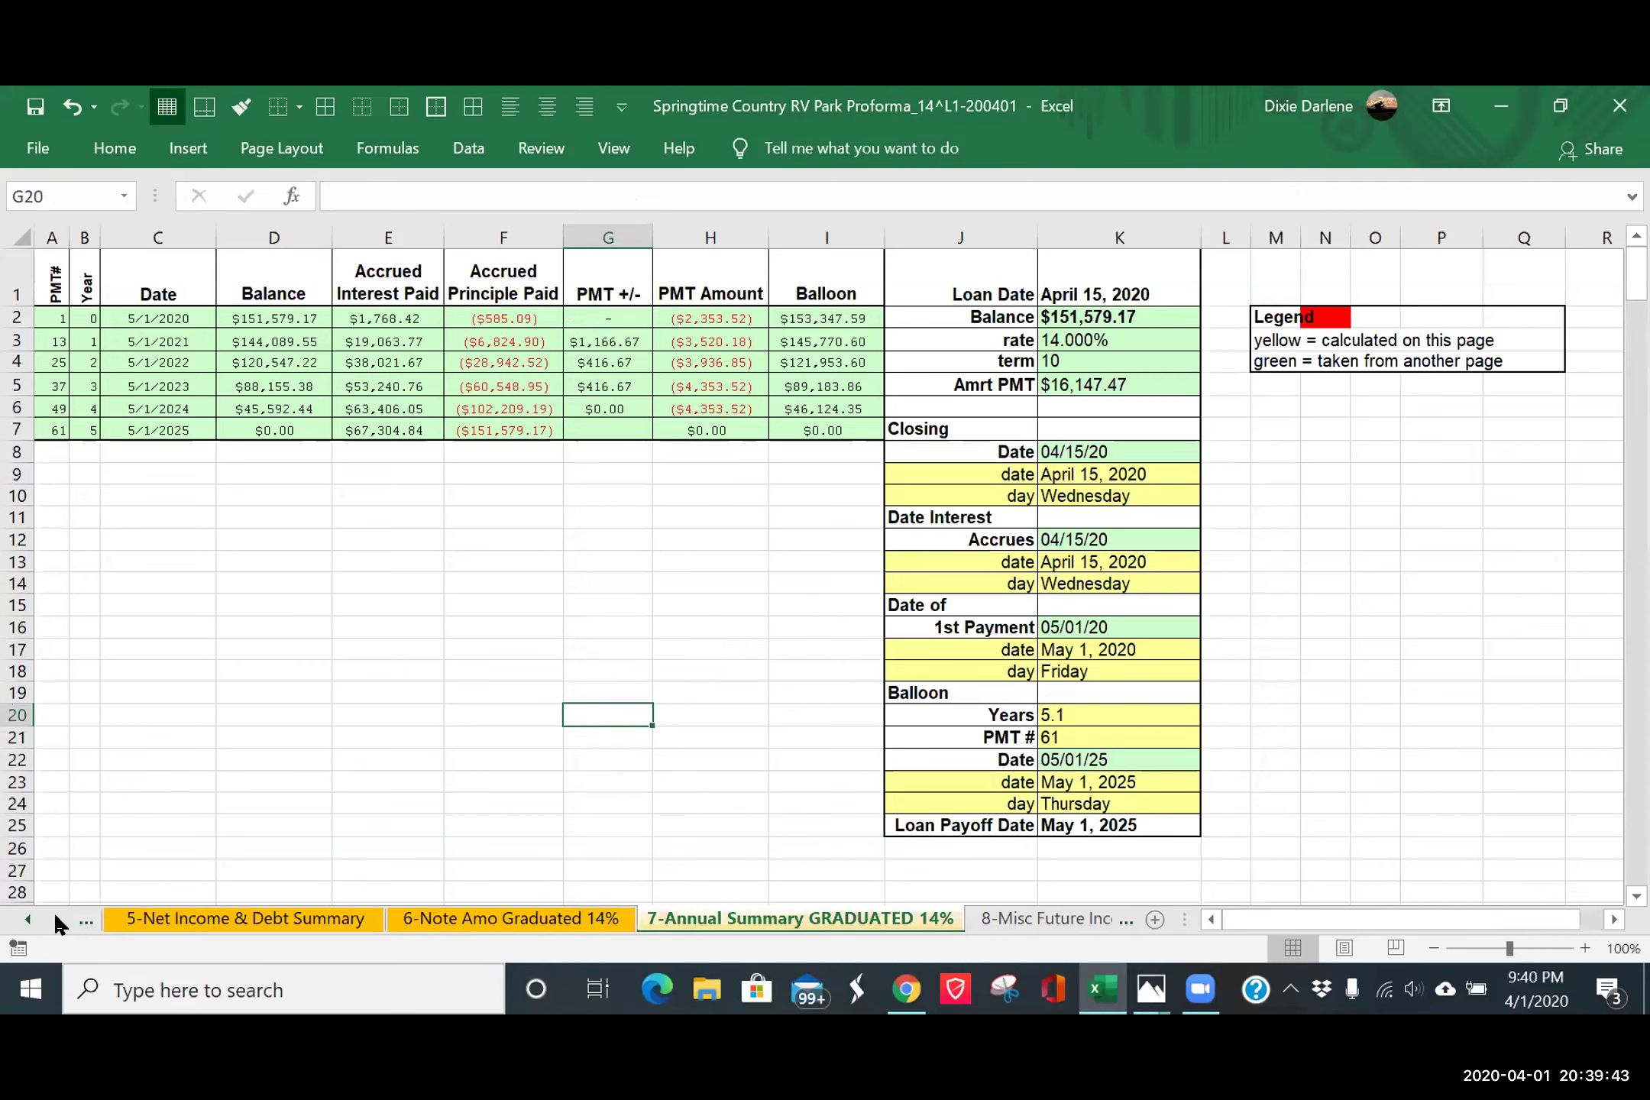
click(288, 922)
scroll(1186, 528, up, 8)
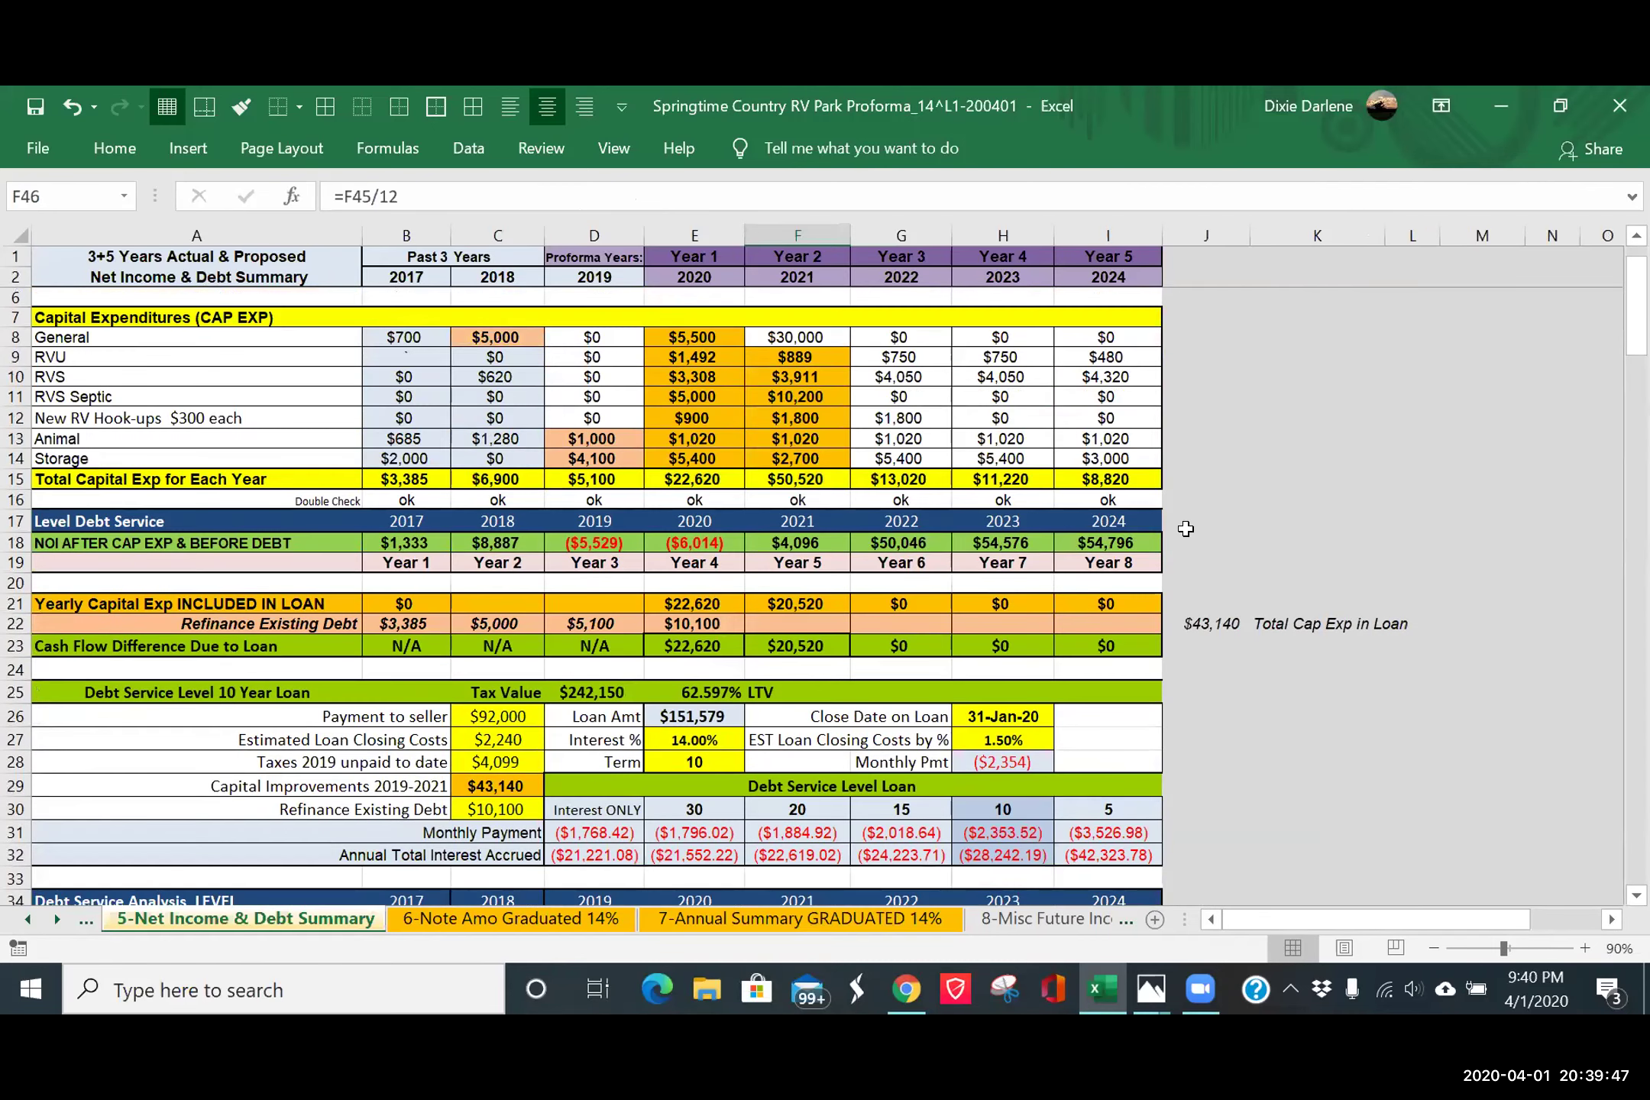
scroll(1186, 528, up, 1)
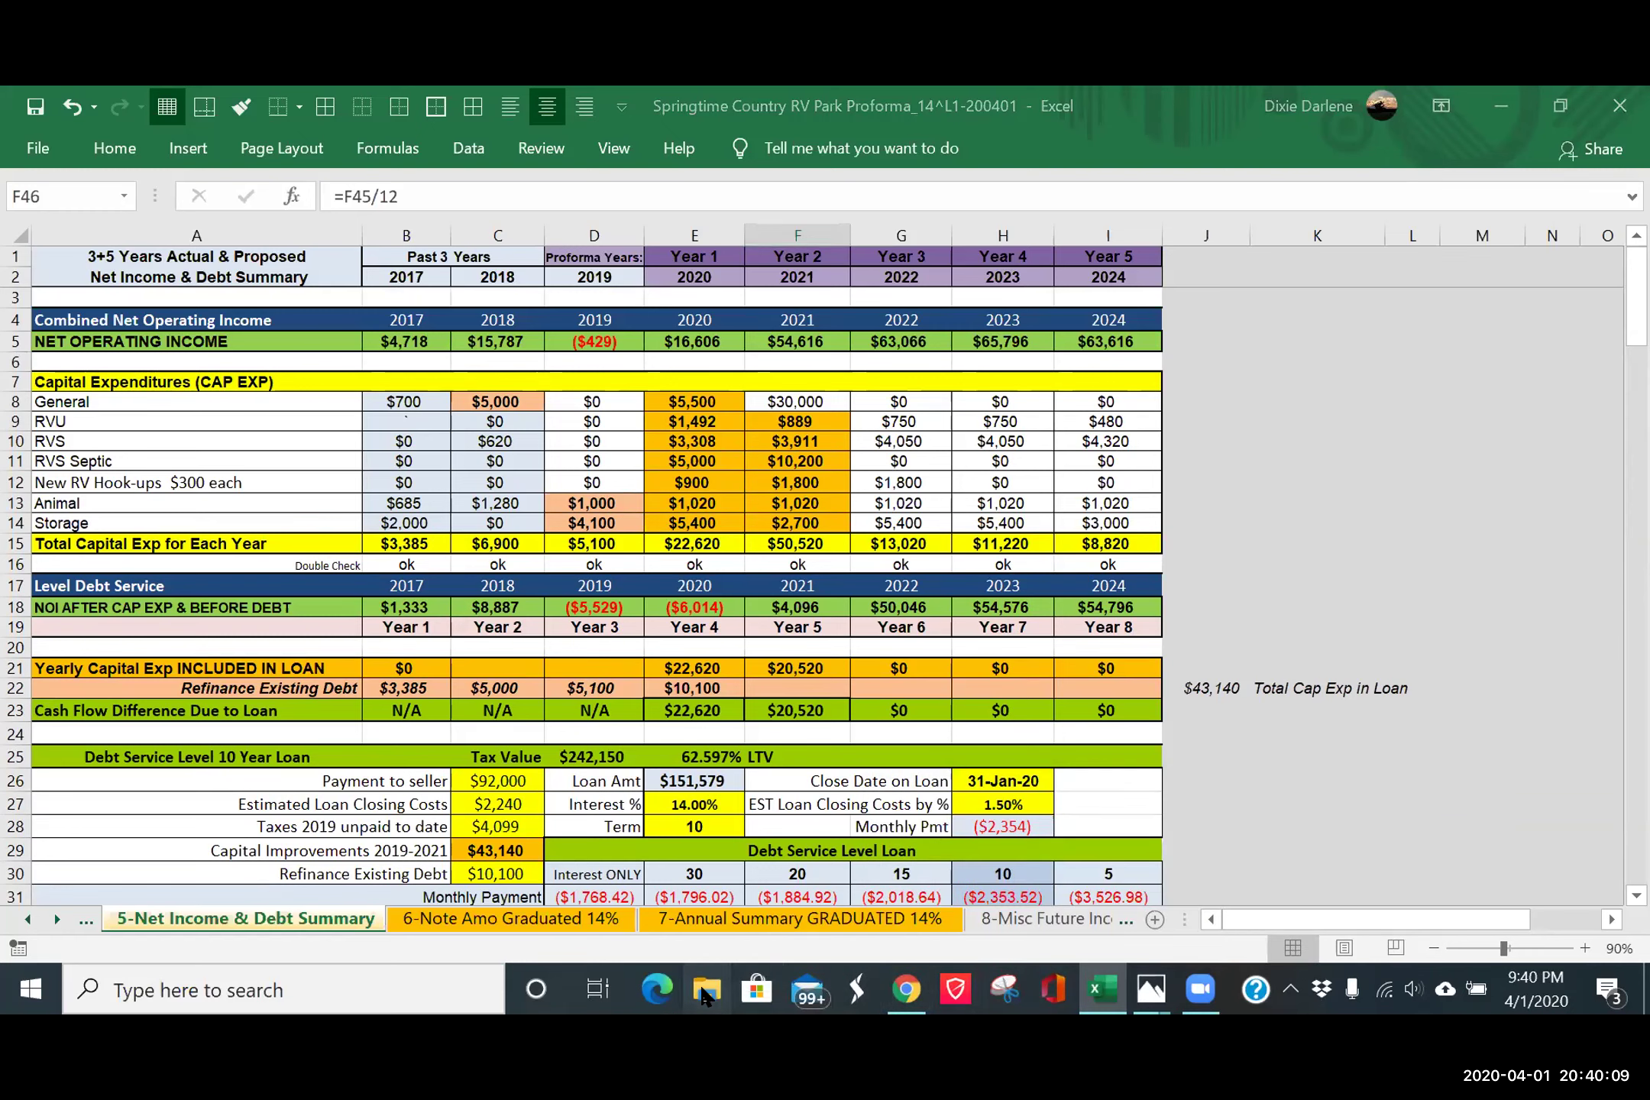
- Switch to File Explorer and open Springtime Country RV Park & Storage Business Plan_200331.pdf from the Springtime CRVP&S folder
click(704, 993)
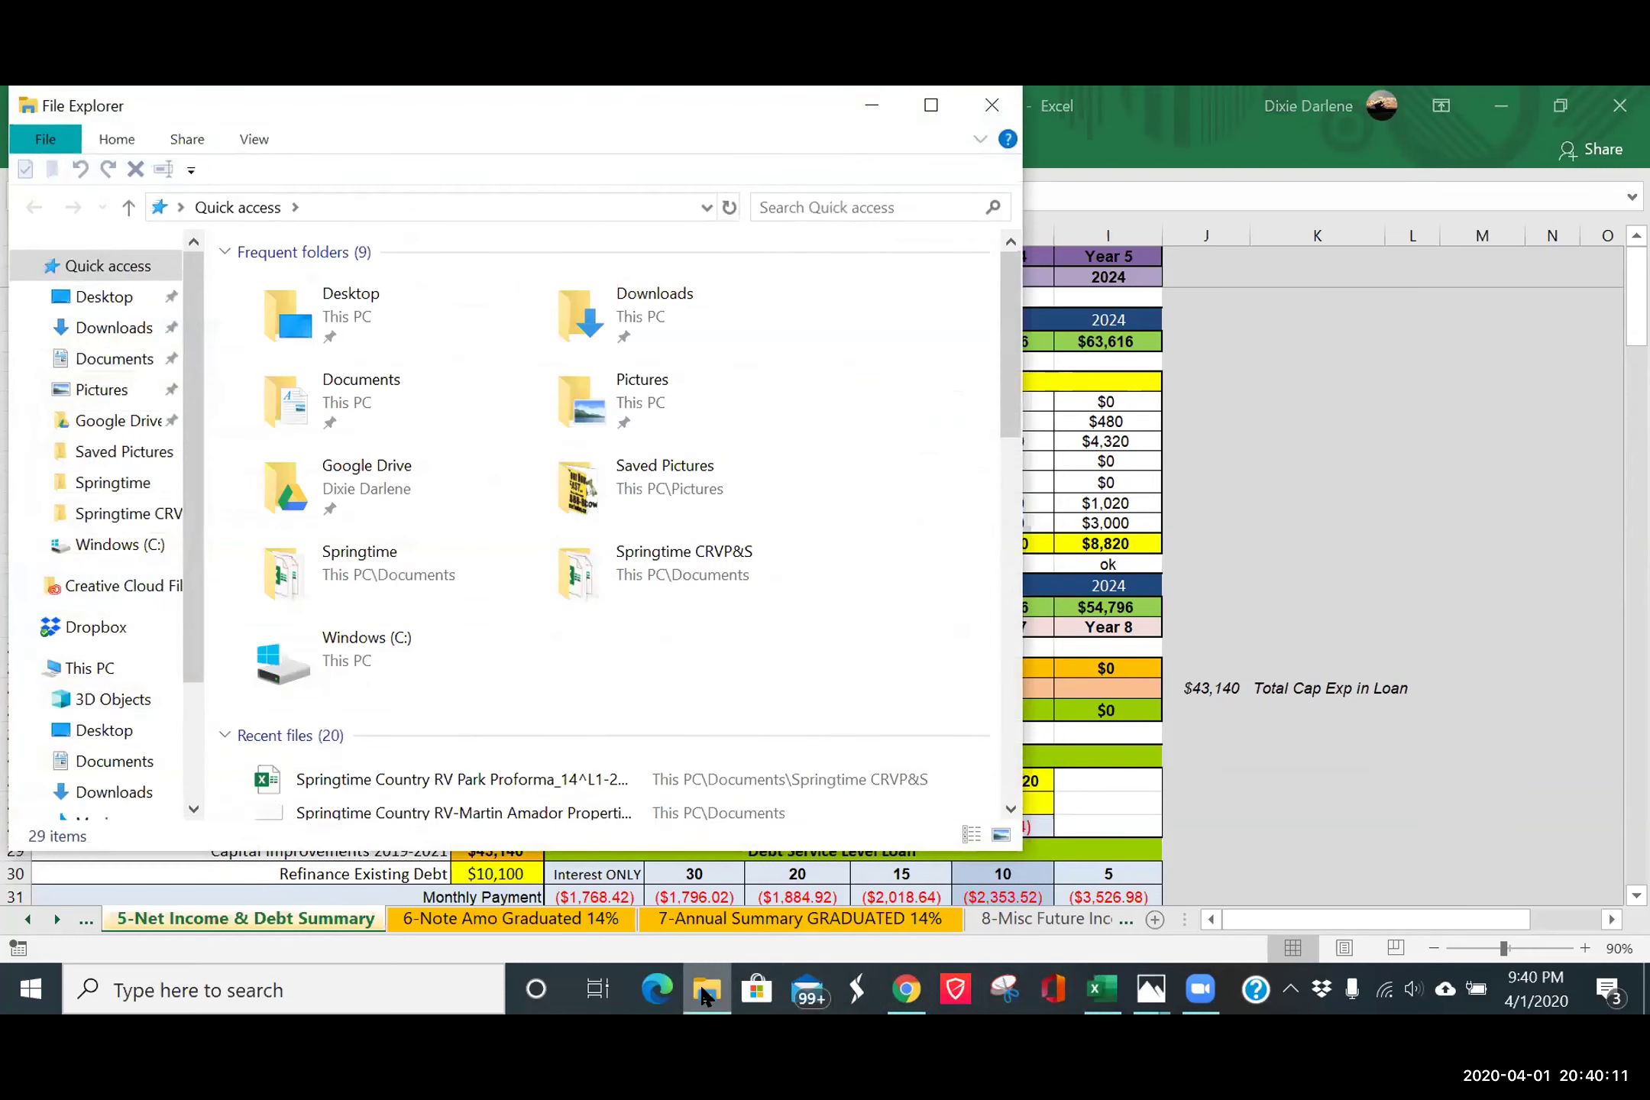
scroll(709, 705, down, 2)
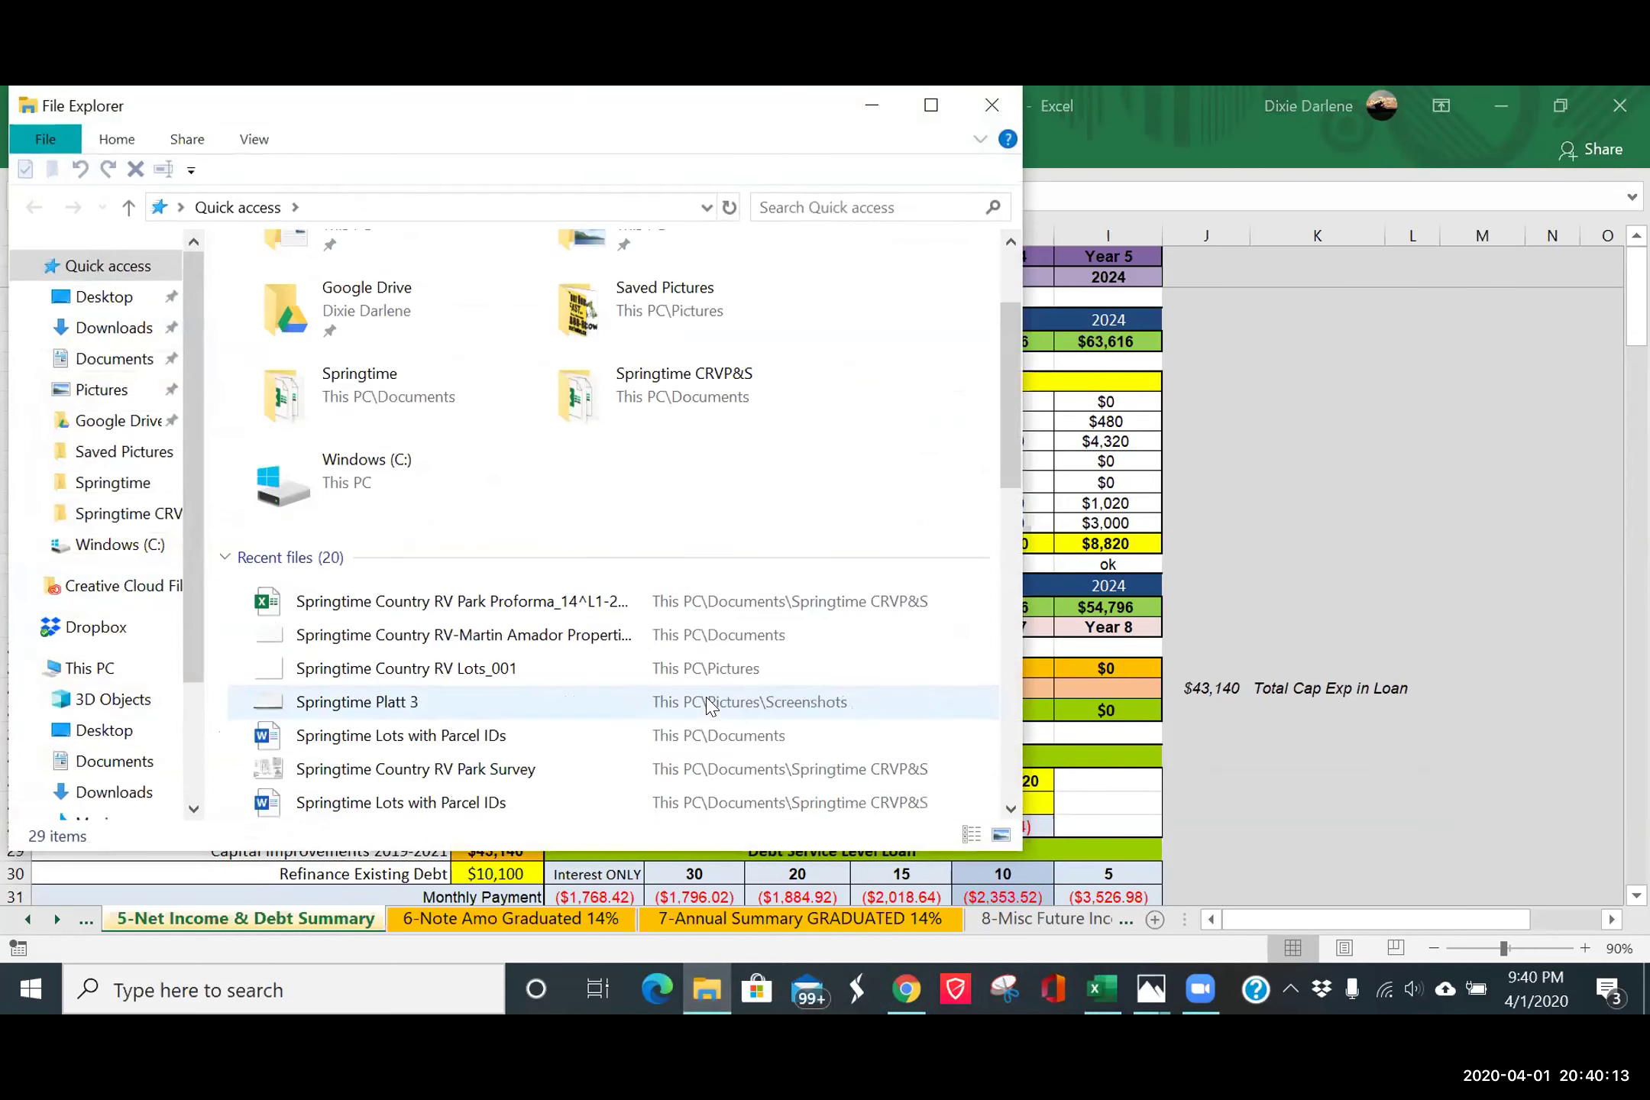
scroll(709, 704, down, 1)
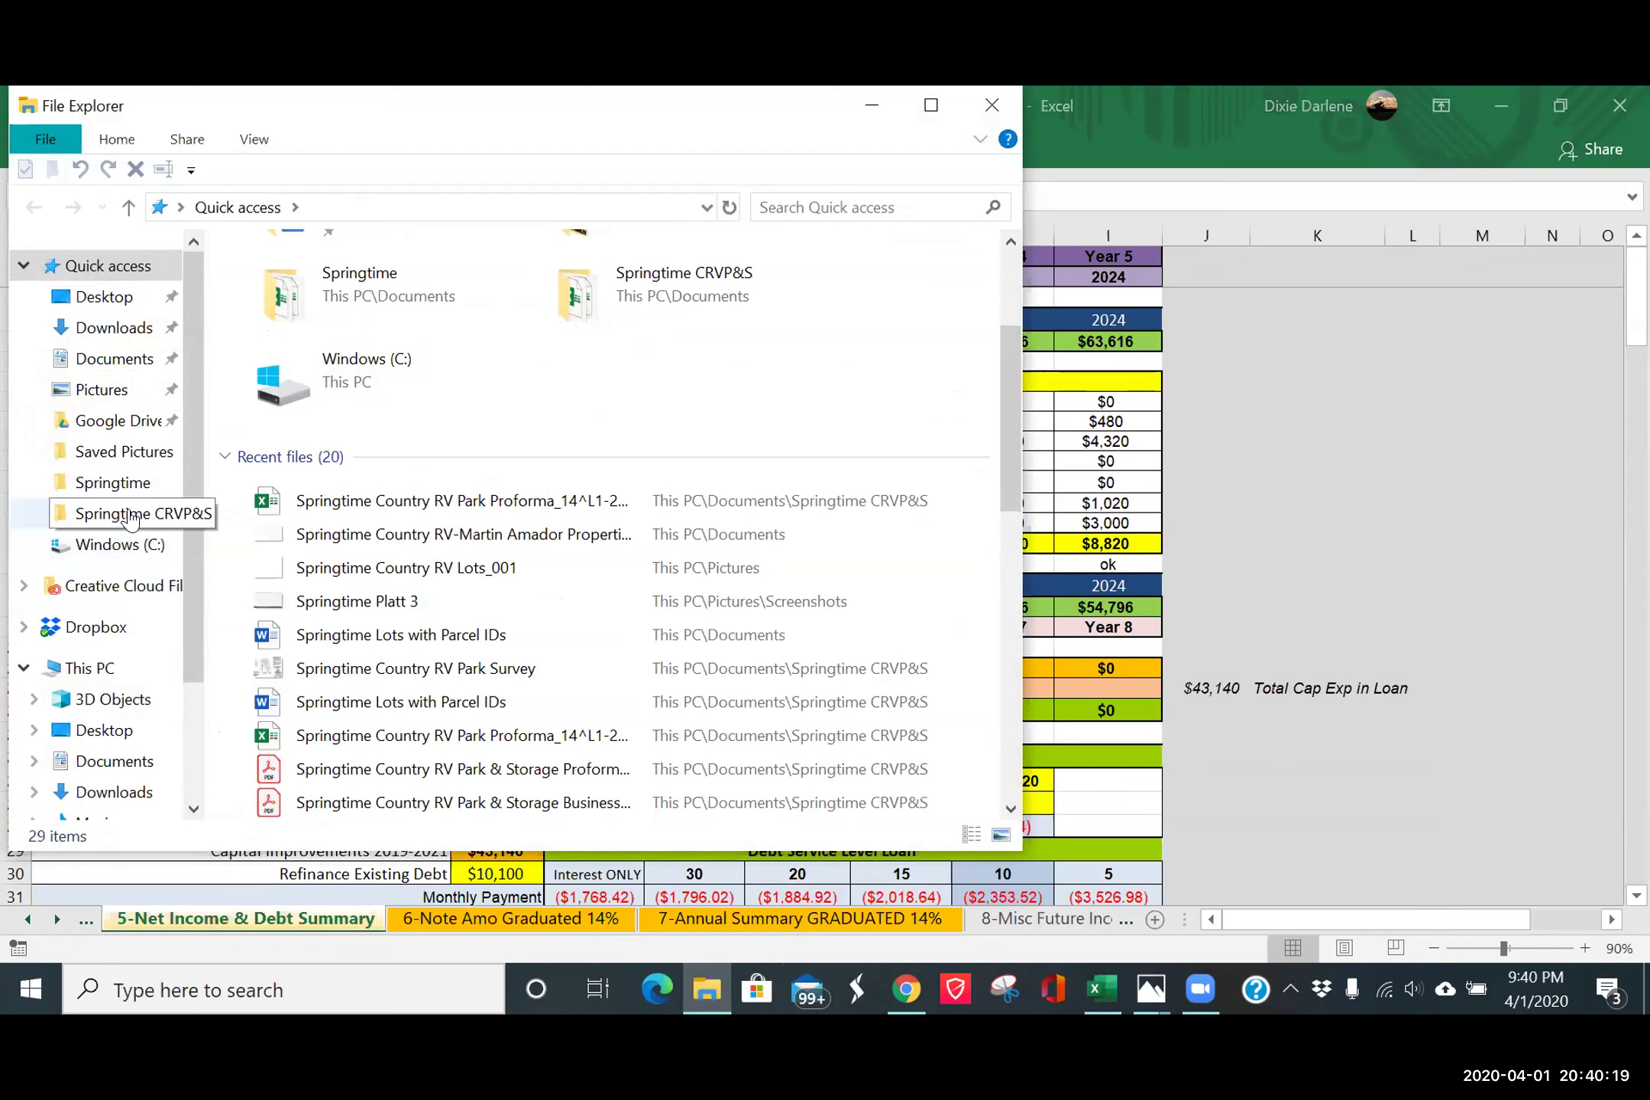
click(115, 513)
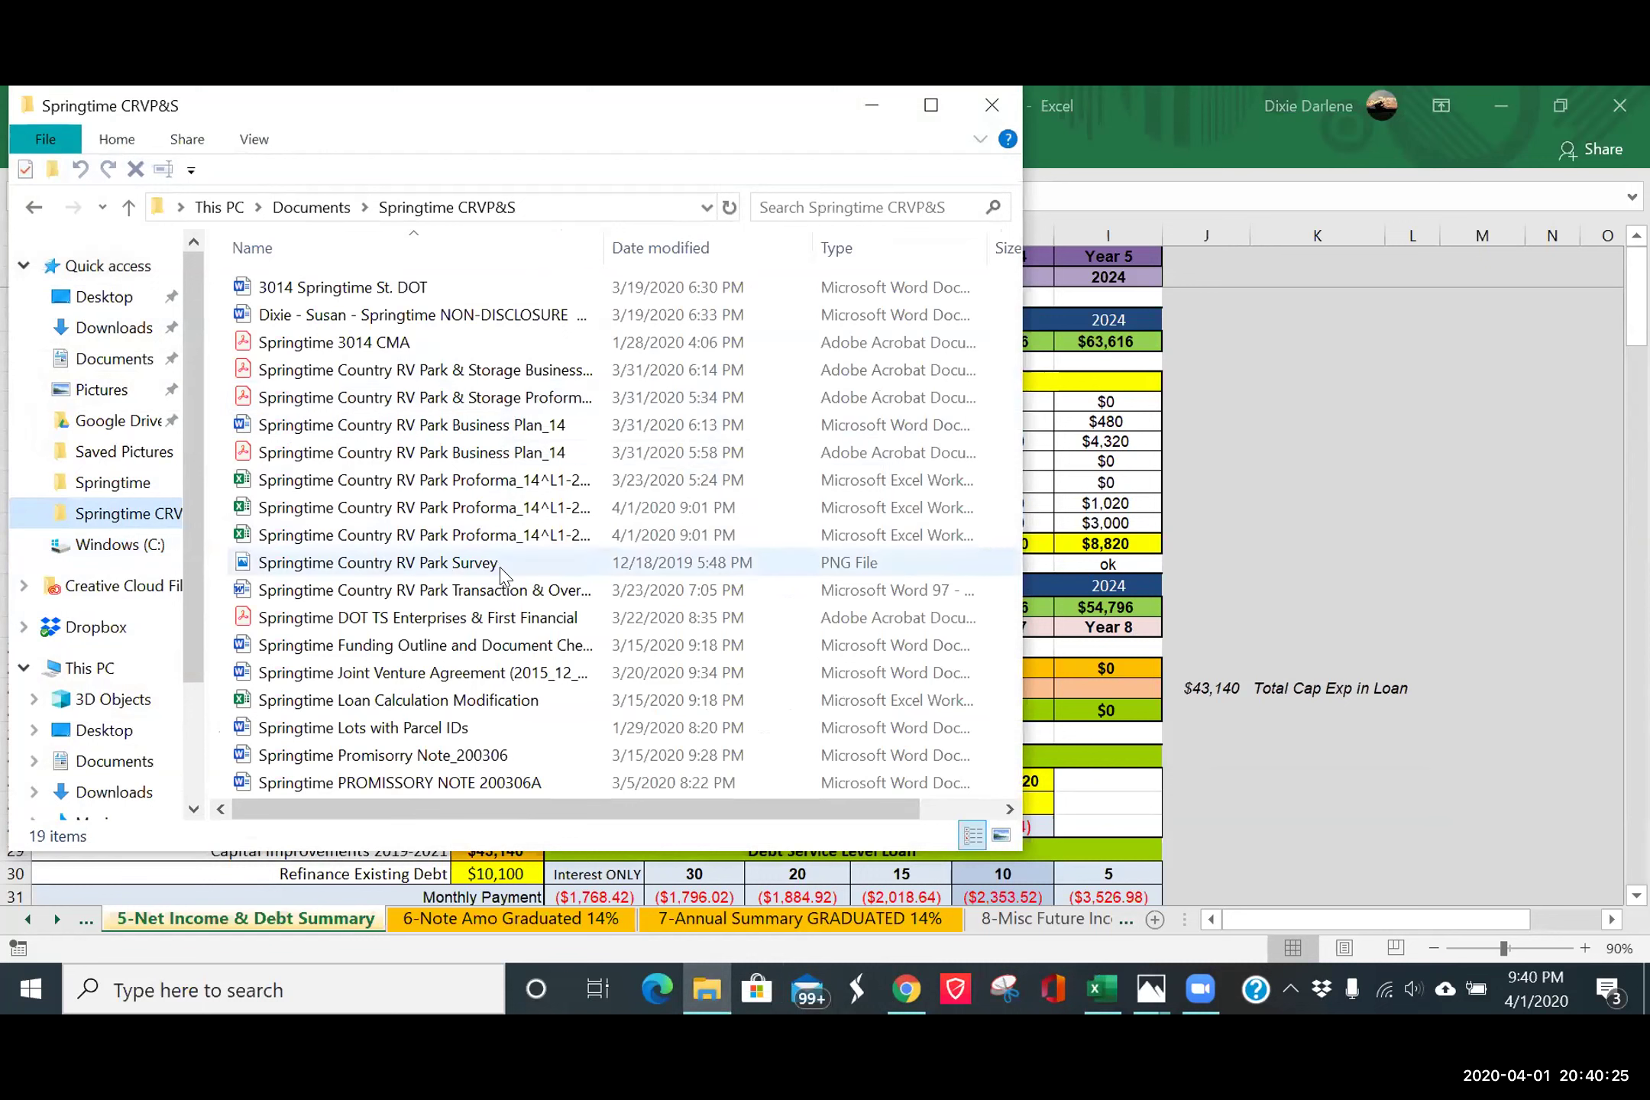
click(549, 374)
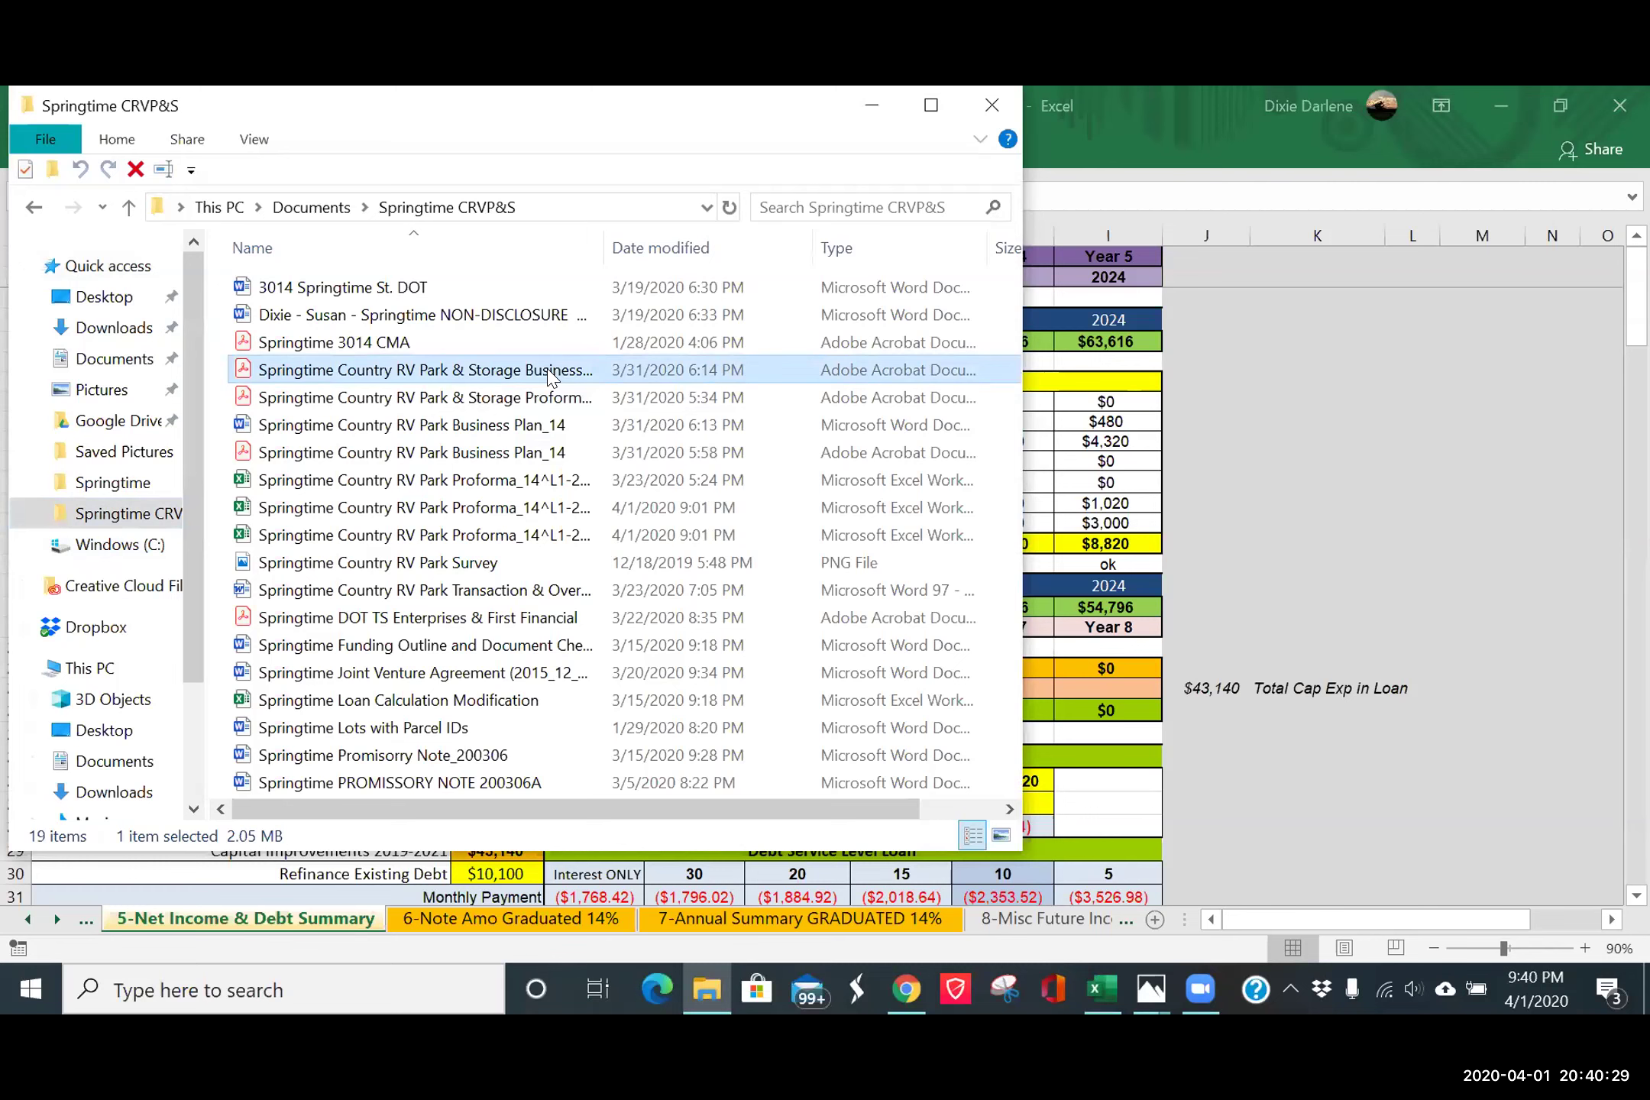
double_click(549, 372)
- Read the business plan's cover page, including the acquisition cost analysis, Phase 1, key statistics and exit strategy
scroll(1039, 386, down, 4)
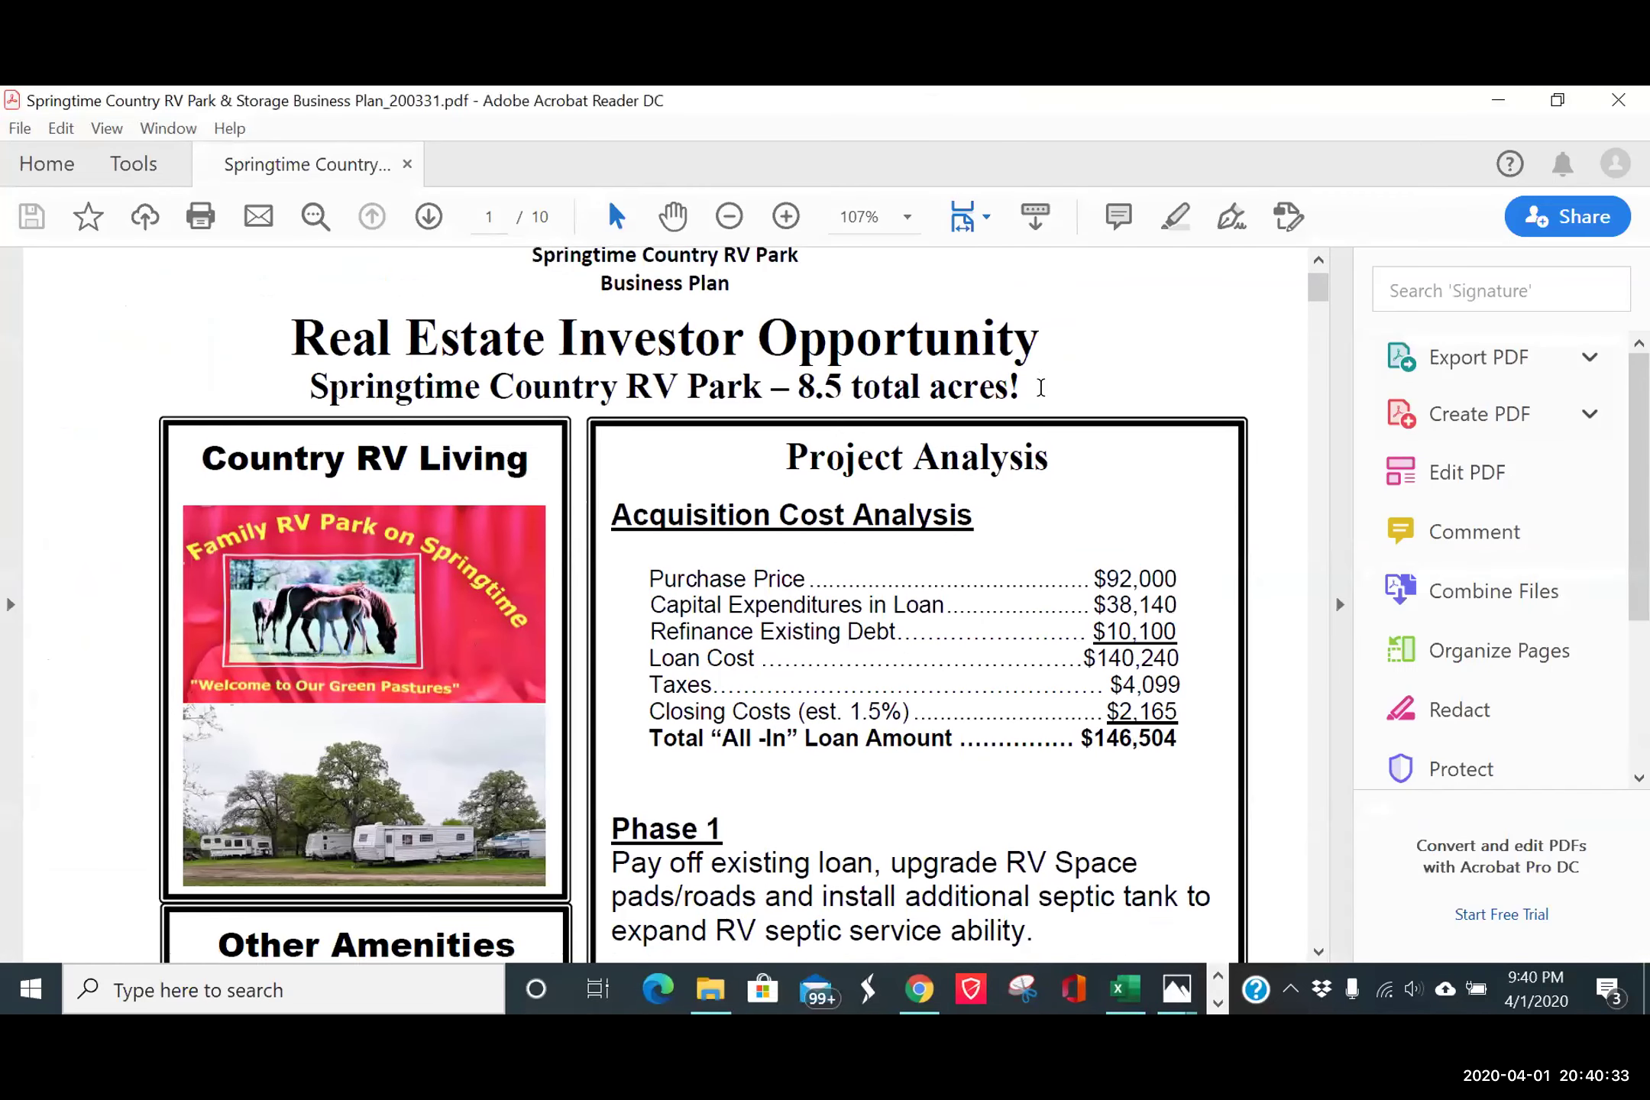
scroll(1037, 390, down, 5)
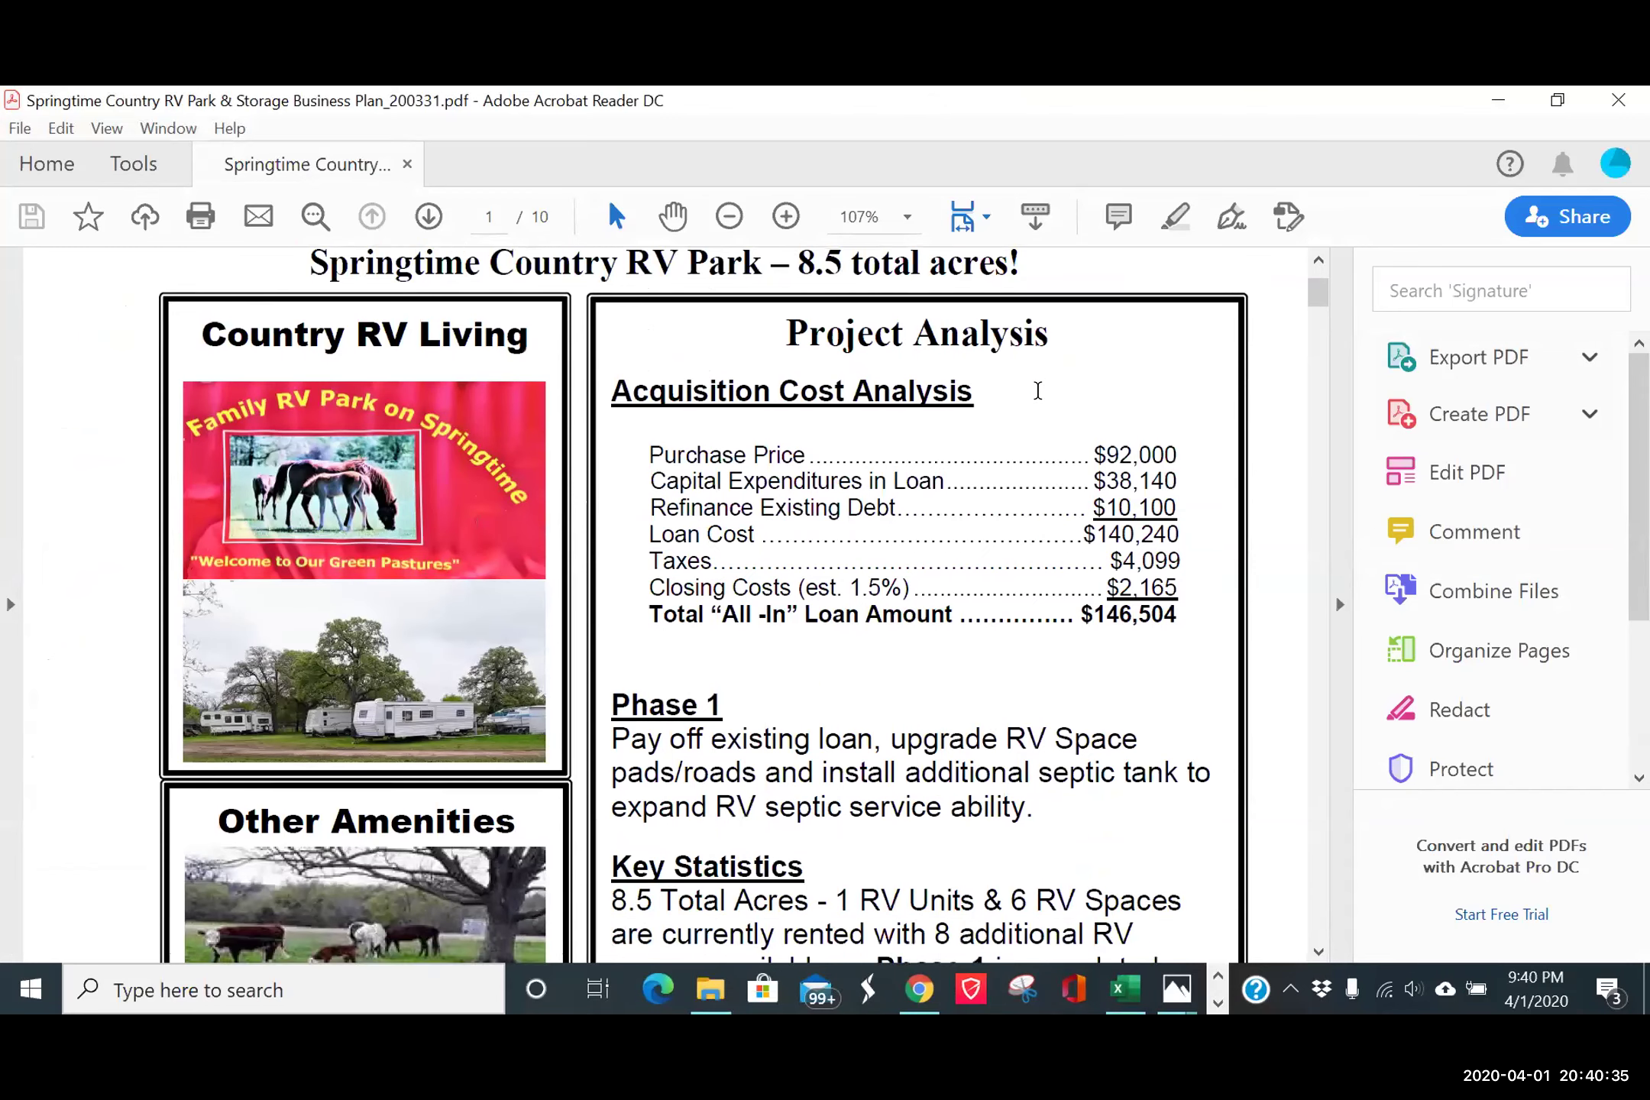
scroll(1033, 396, down, 5)
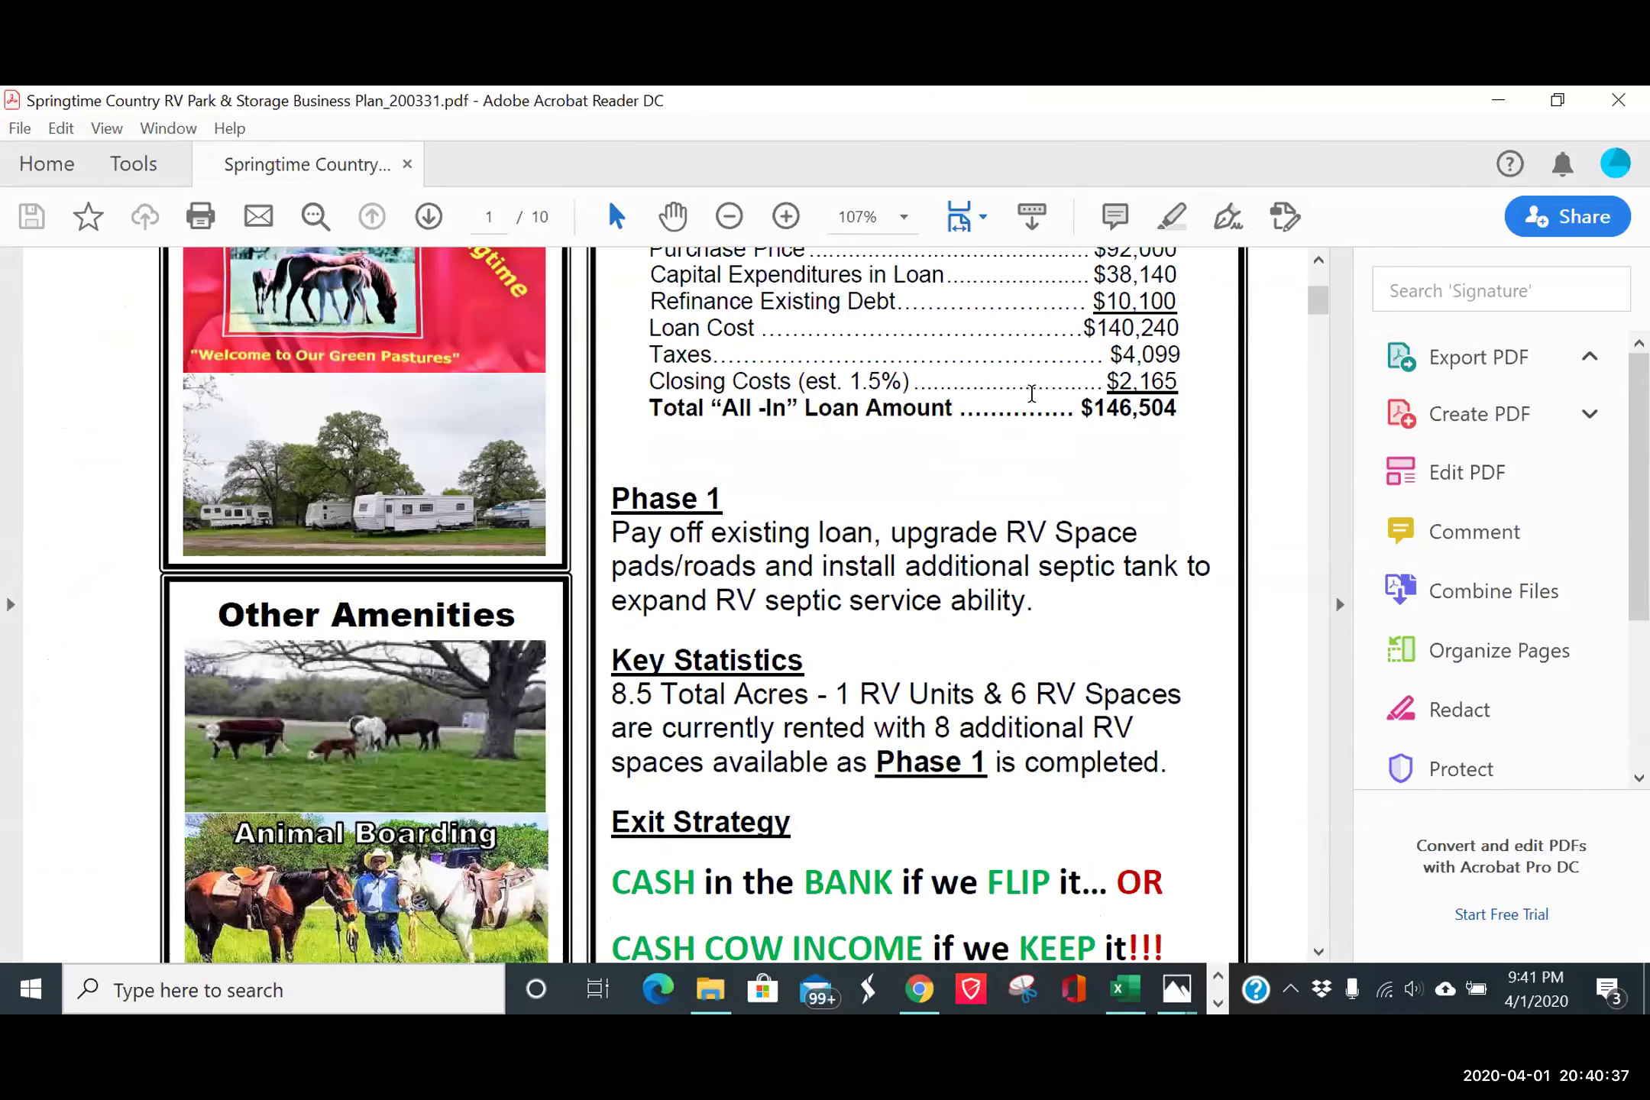
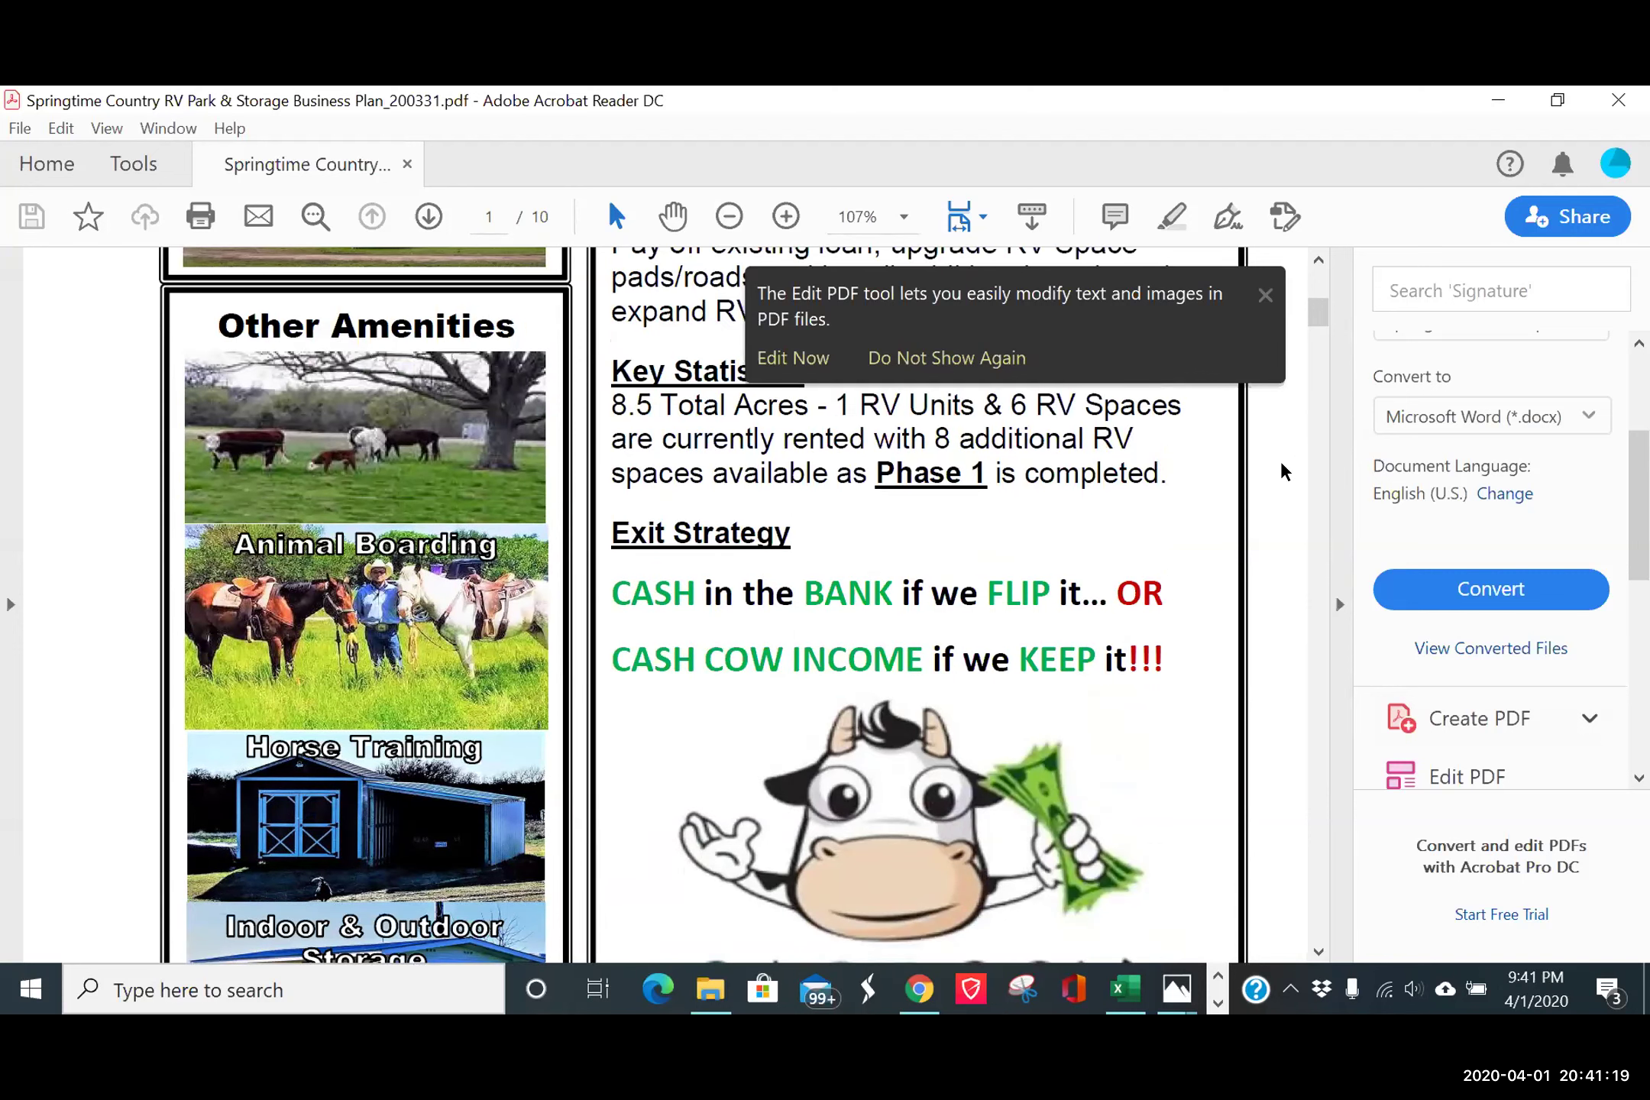
scroll(1284, 472, up, 8)
scroll(1283, 472, up, 3)
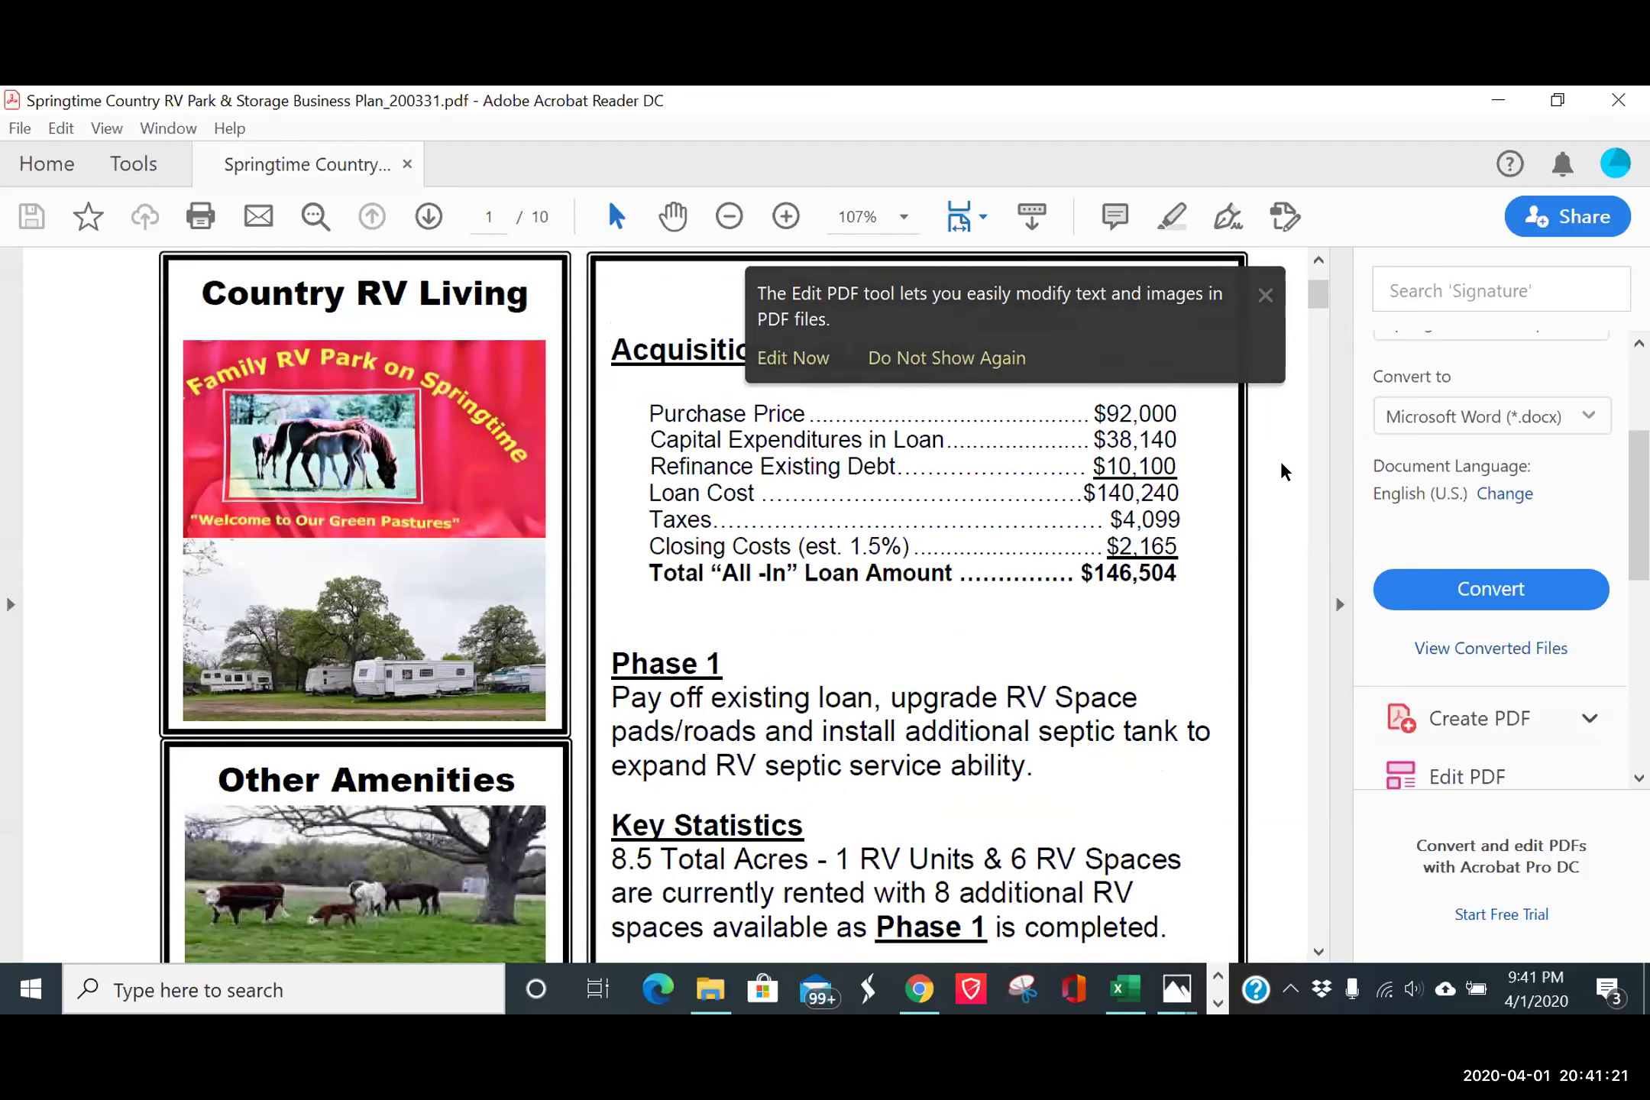
scroll(1284, 472, up, 1)
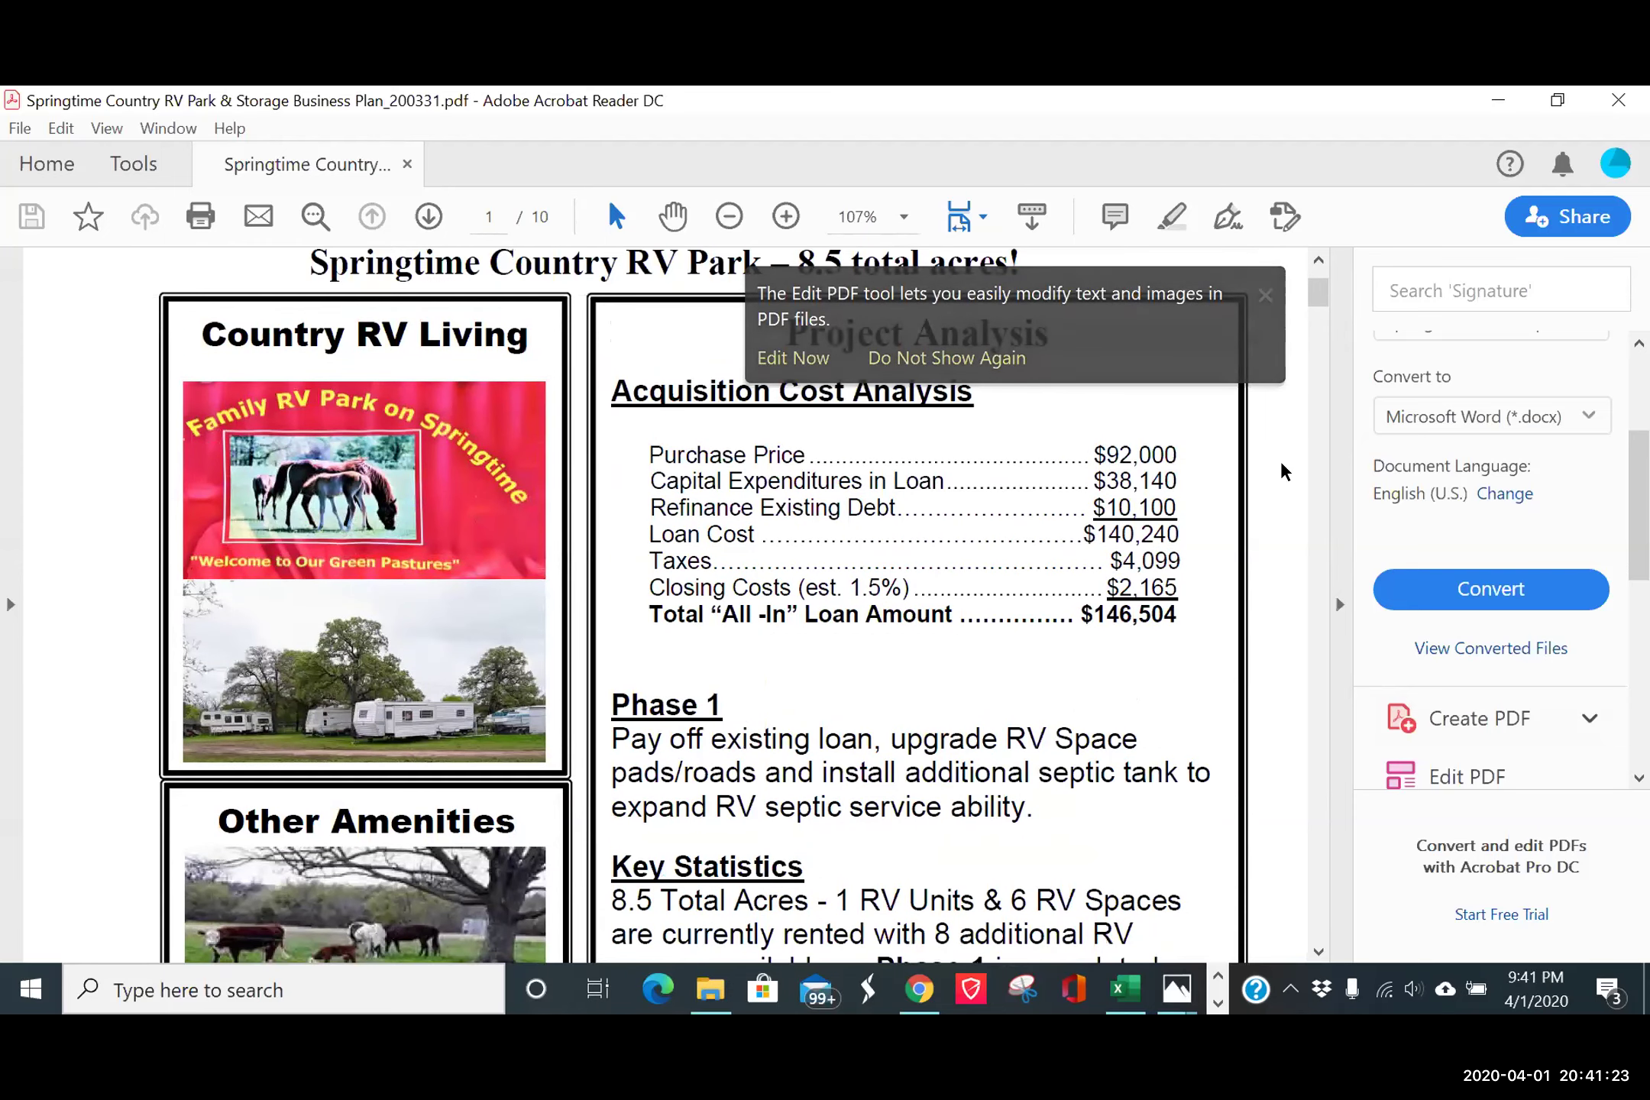
scroll(1283, 473, down, 2)
scroll(1286, 471, down, 20)
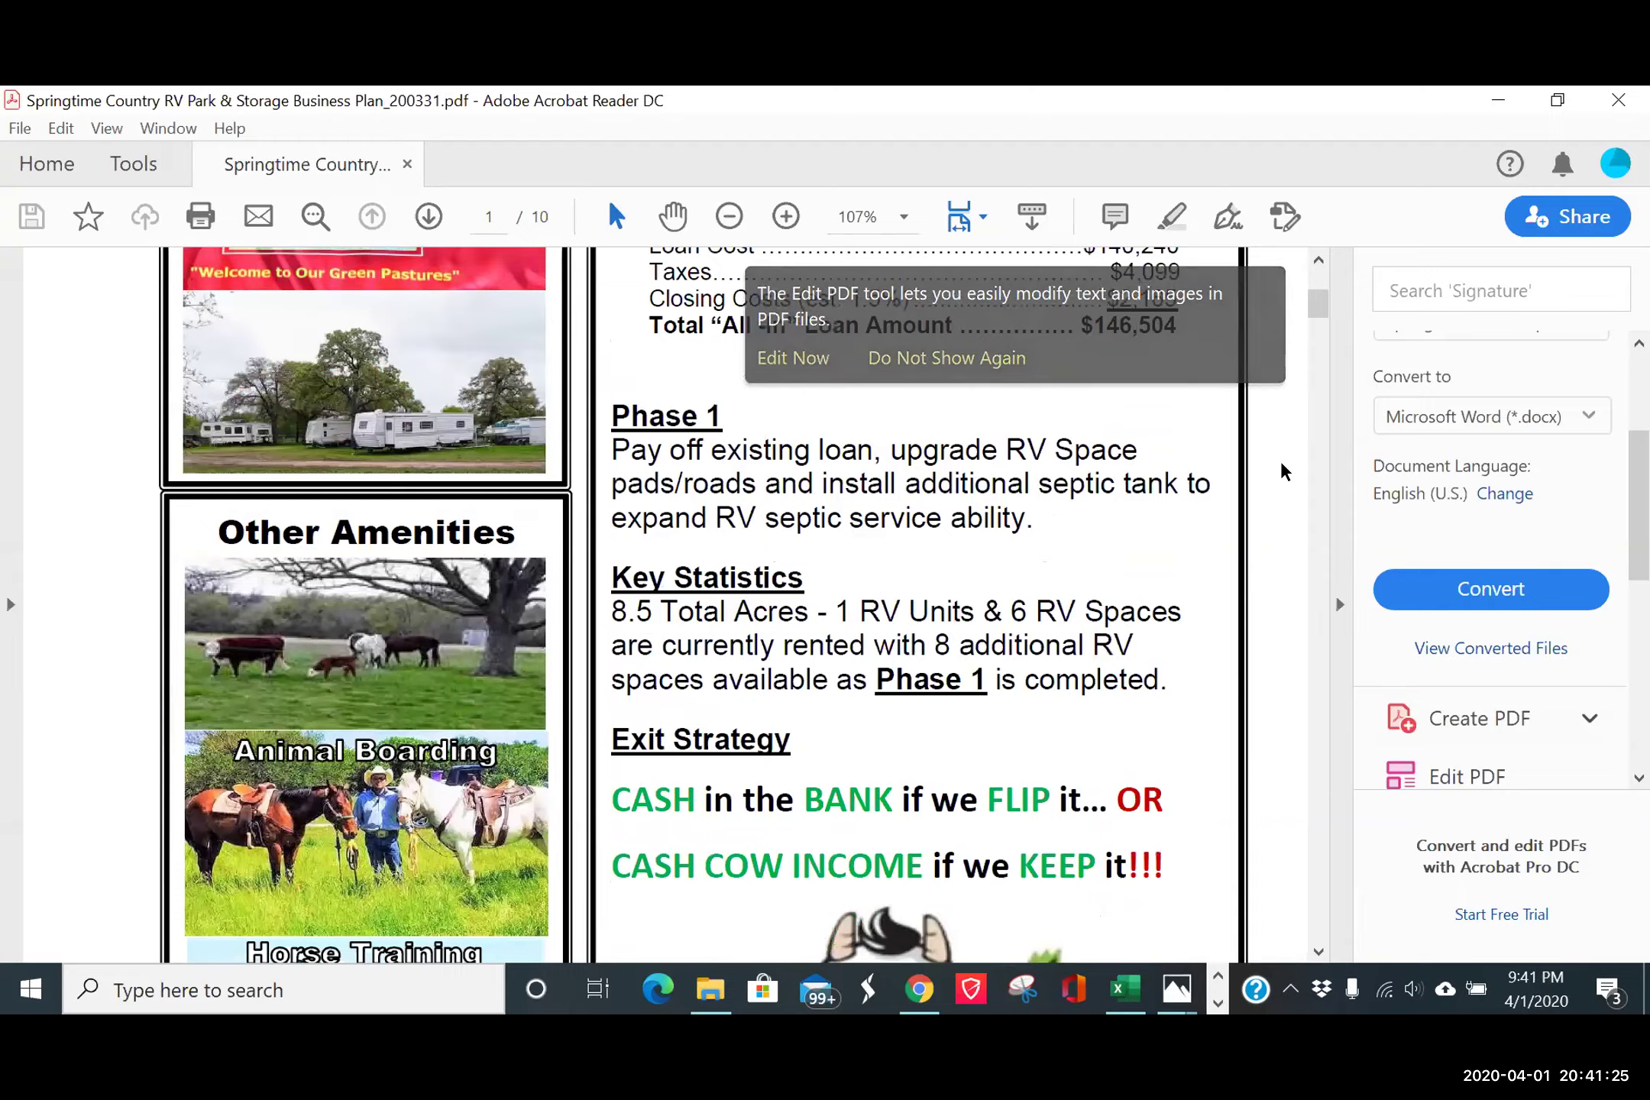
- Look over the business plan's table of contents on page 2
scroll(1284, 473, down, 17)
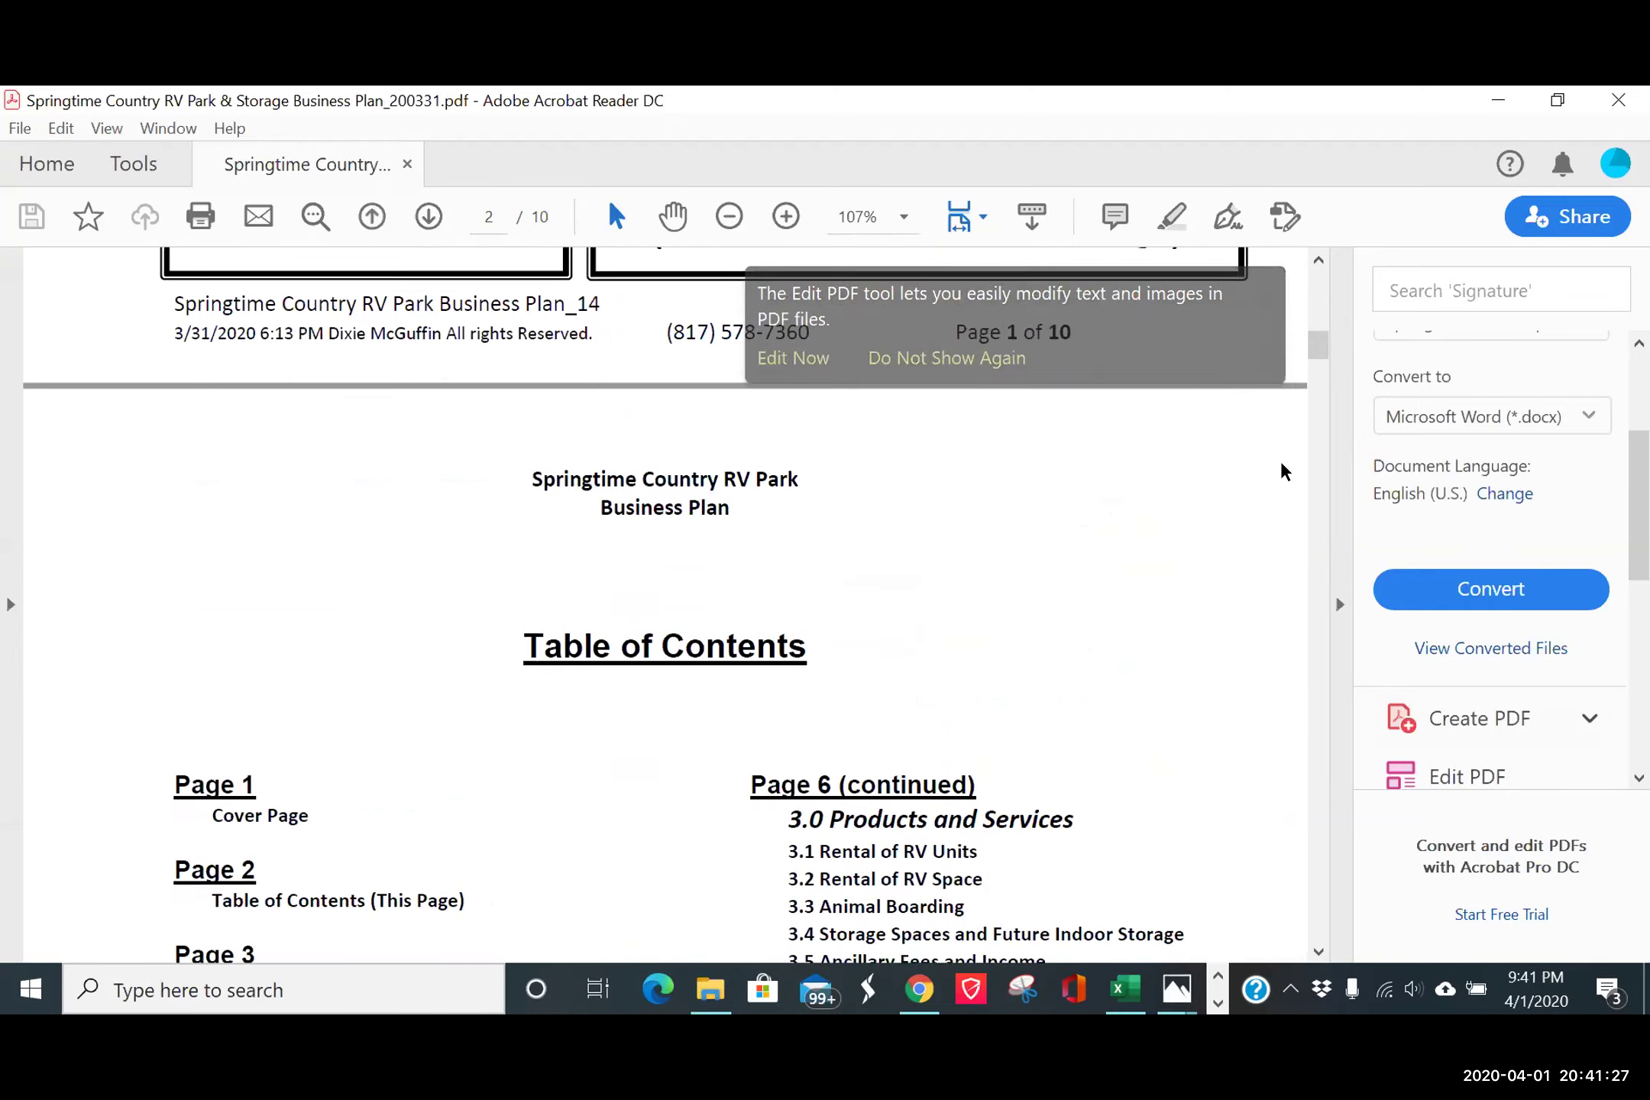
scroll(1284, 472, down, 16)
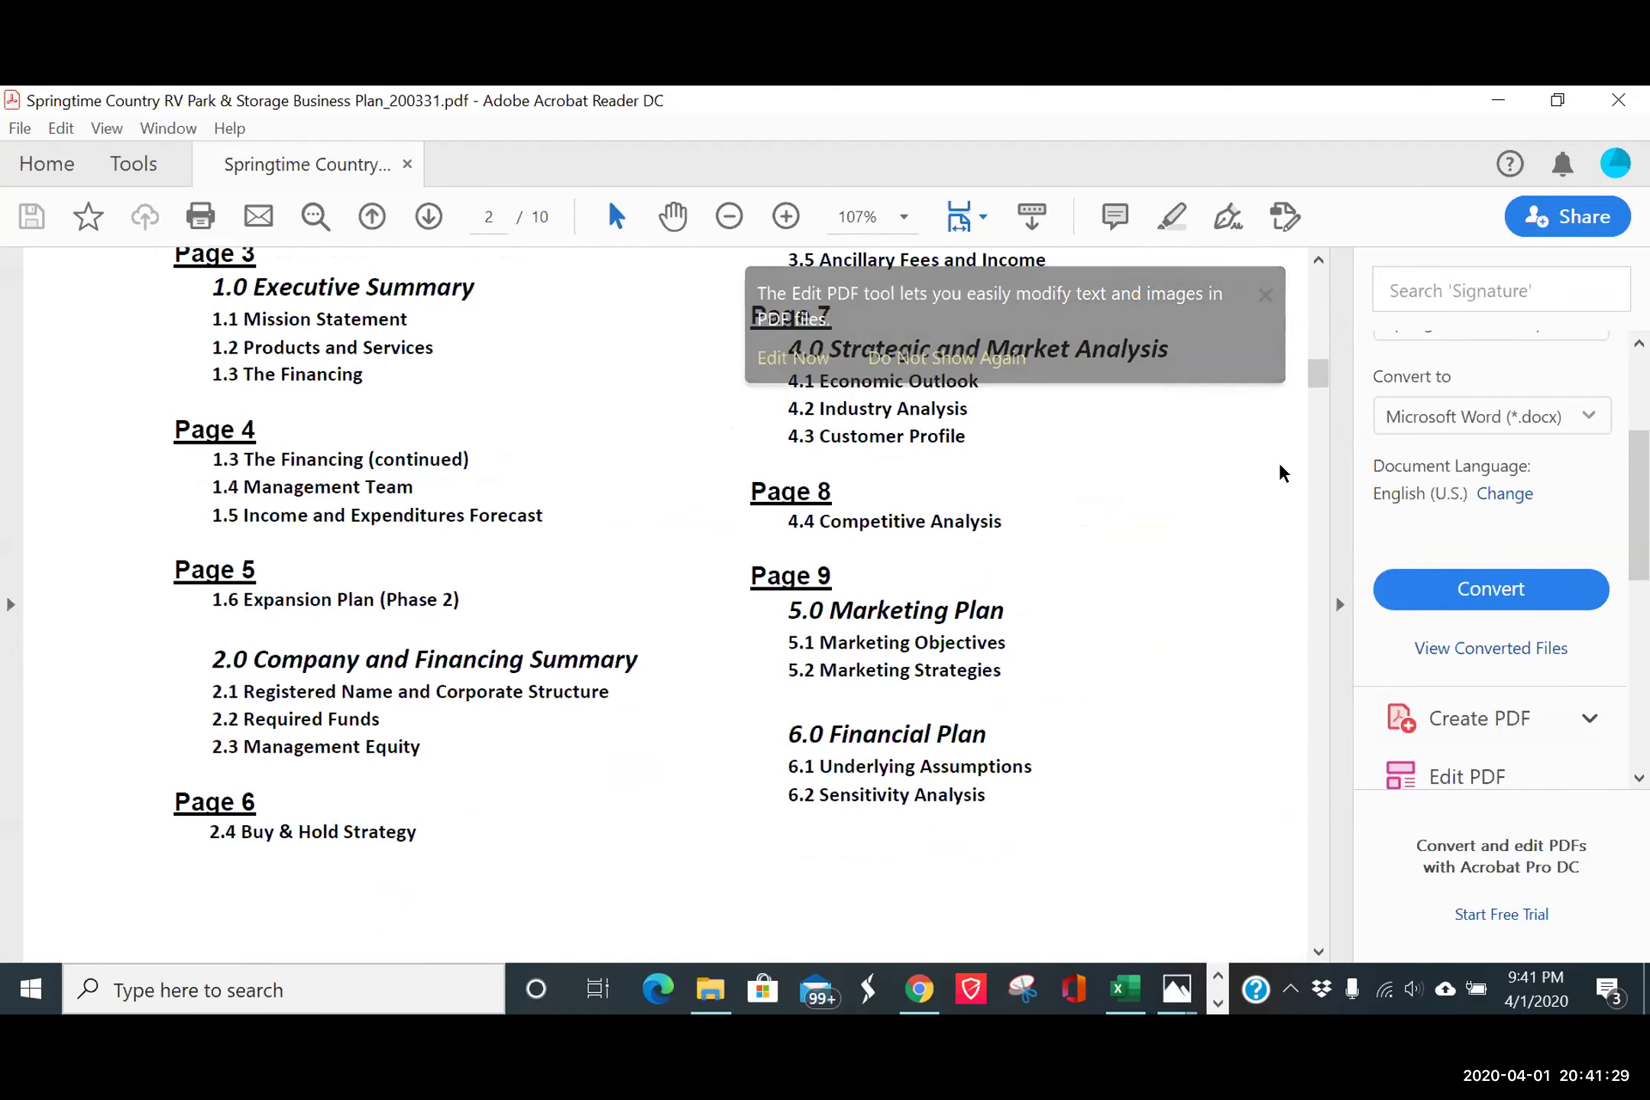
scroll(1276, 474, down, 13)
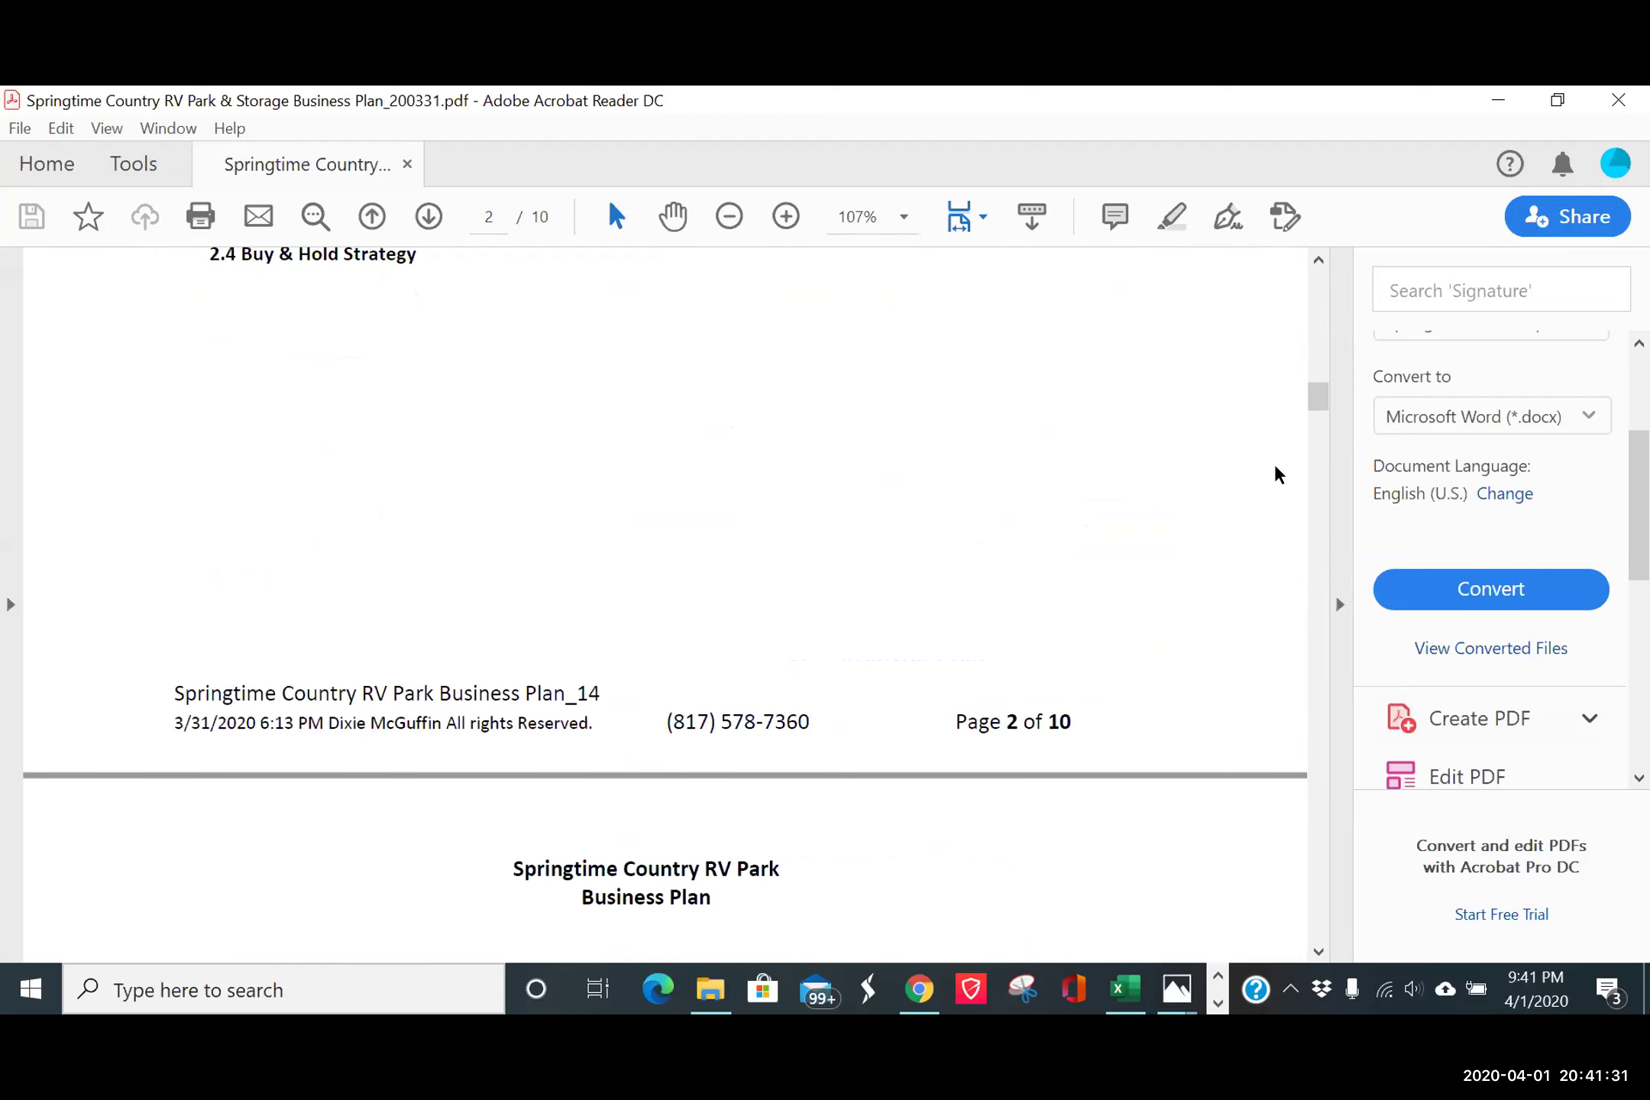
- Read the business plan's Executive Summary on page 3, covering the mission statement, products and services, and financing
scroll(1276, 474, down, 3)
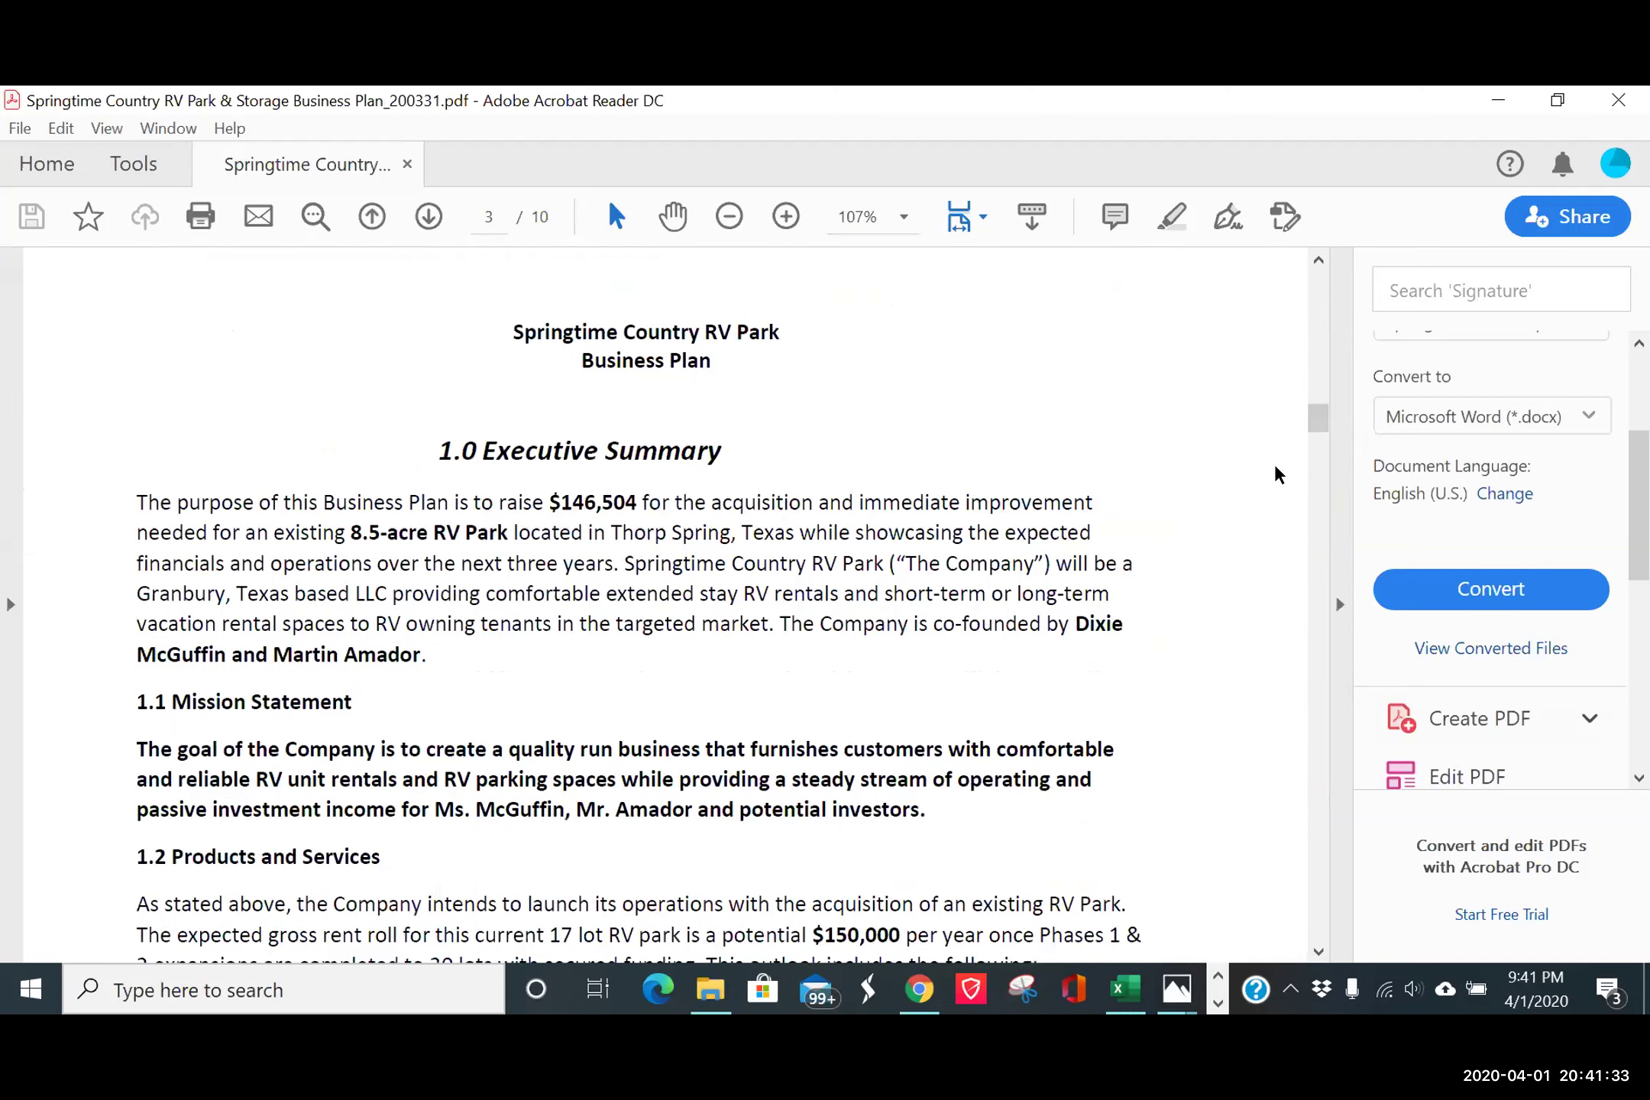
scroll(1276, 473, down, 7)
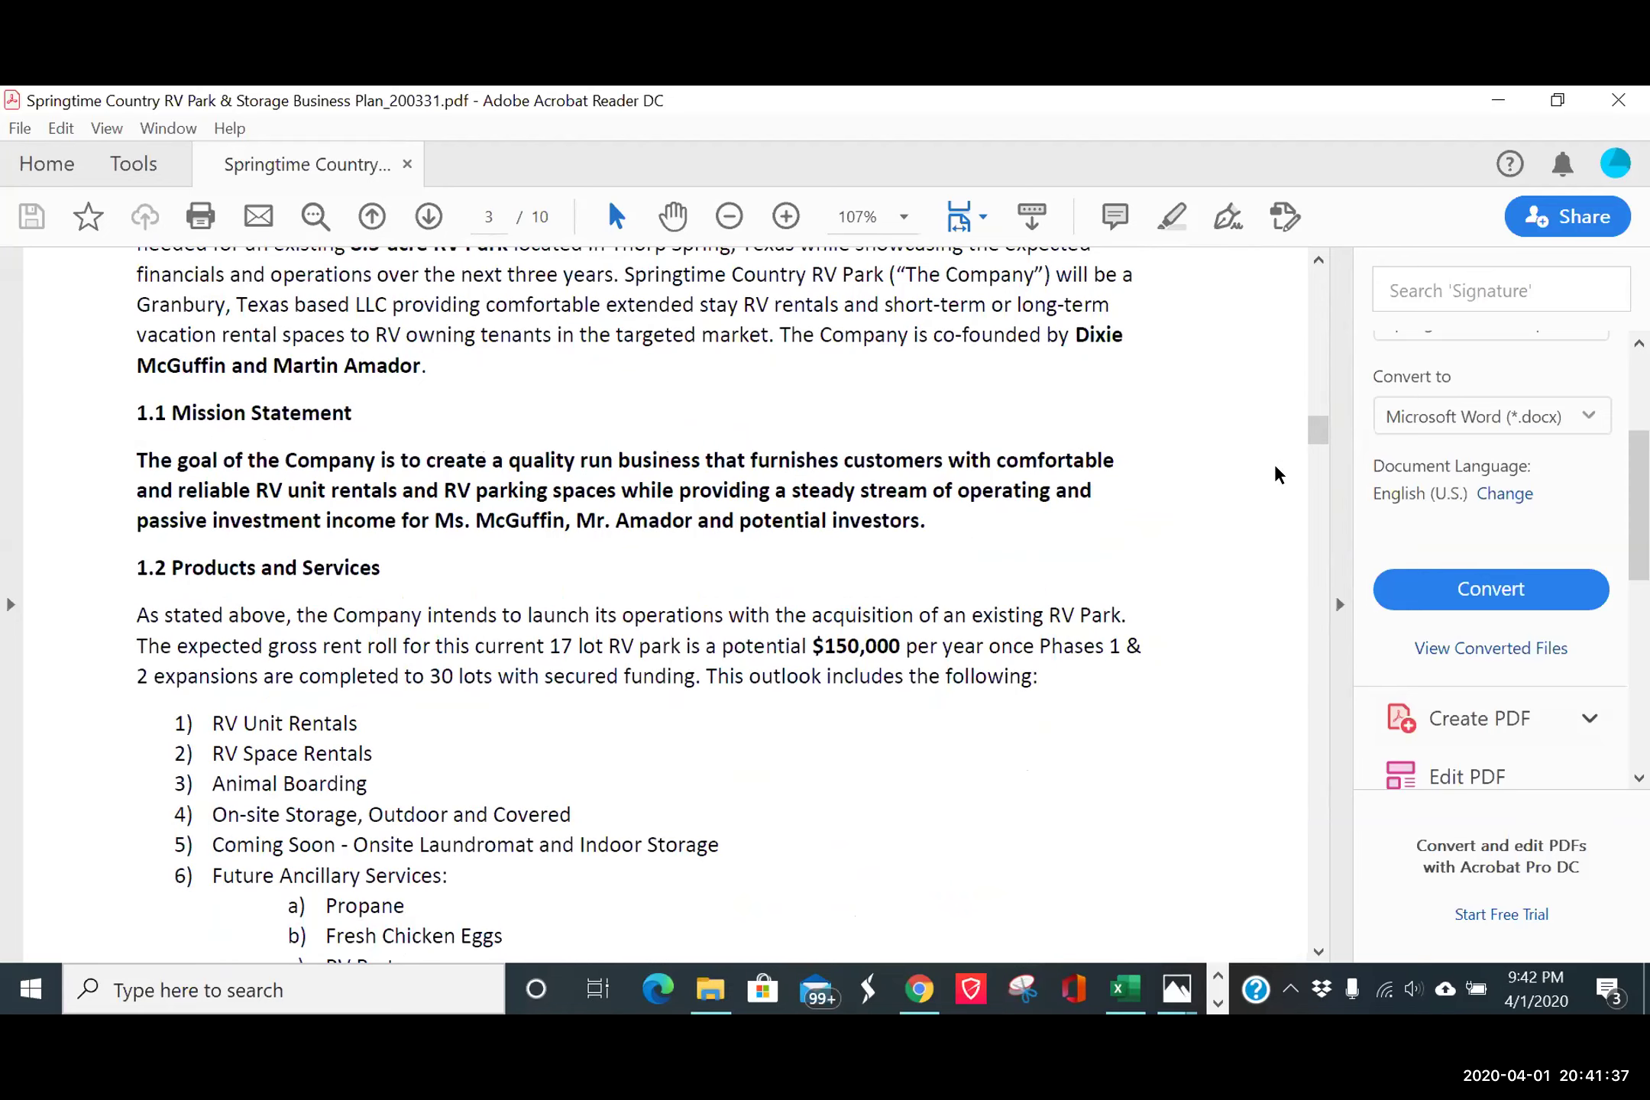
scroll(1278, 475, down, 4)
scroll(1277, 475, down, 5)
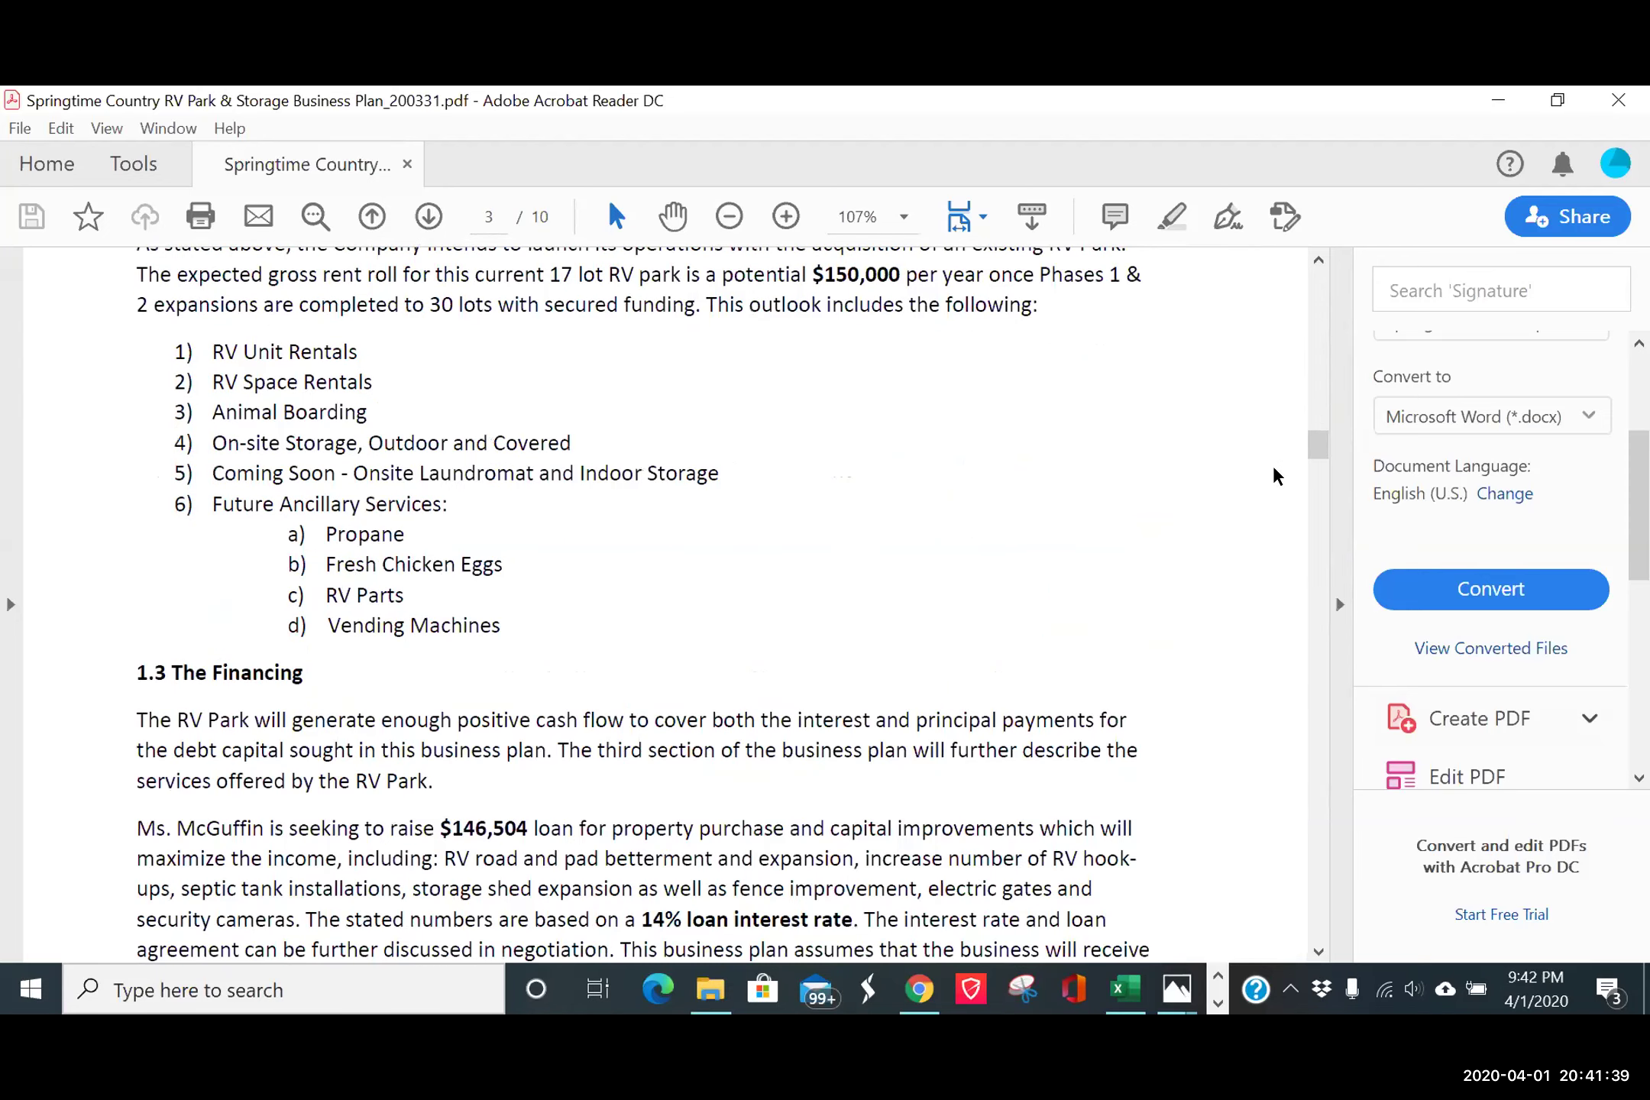
scroll(1274, 476, down, 4)
scroll(1274, 475, down, 2)
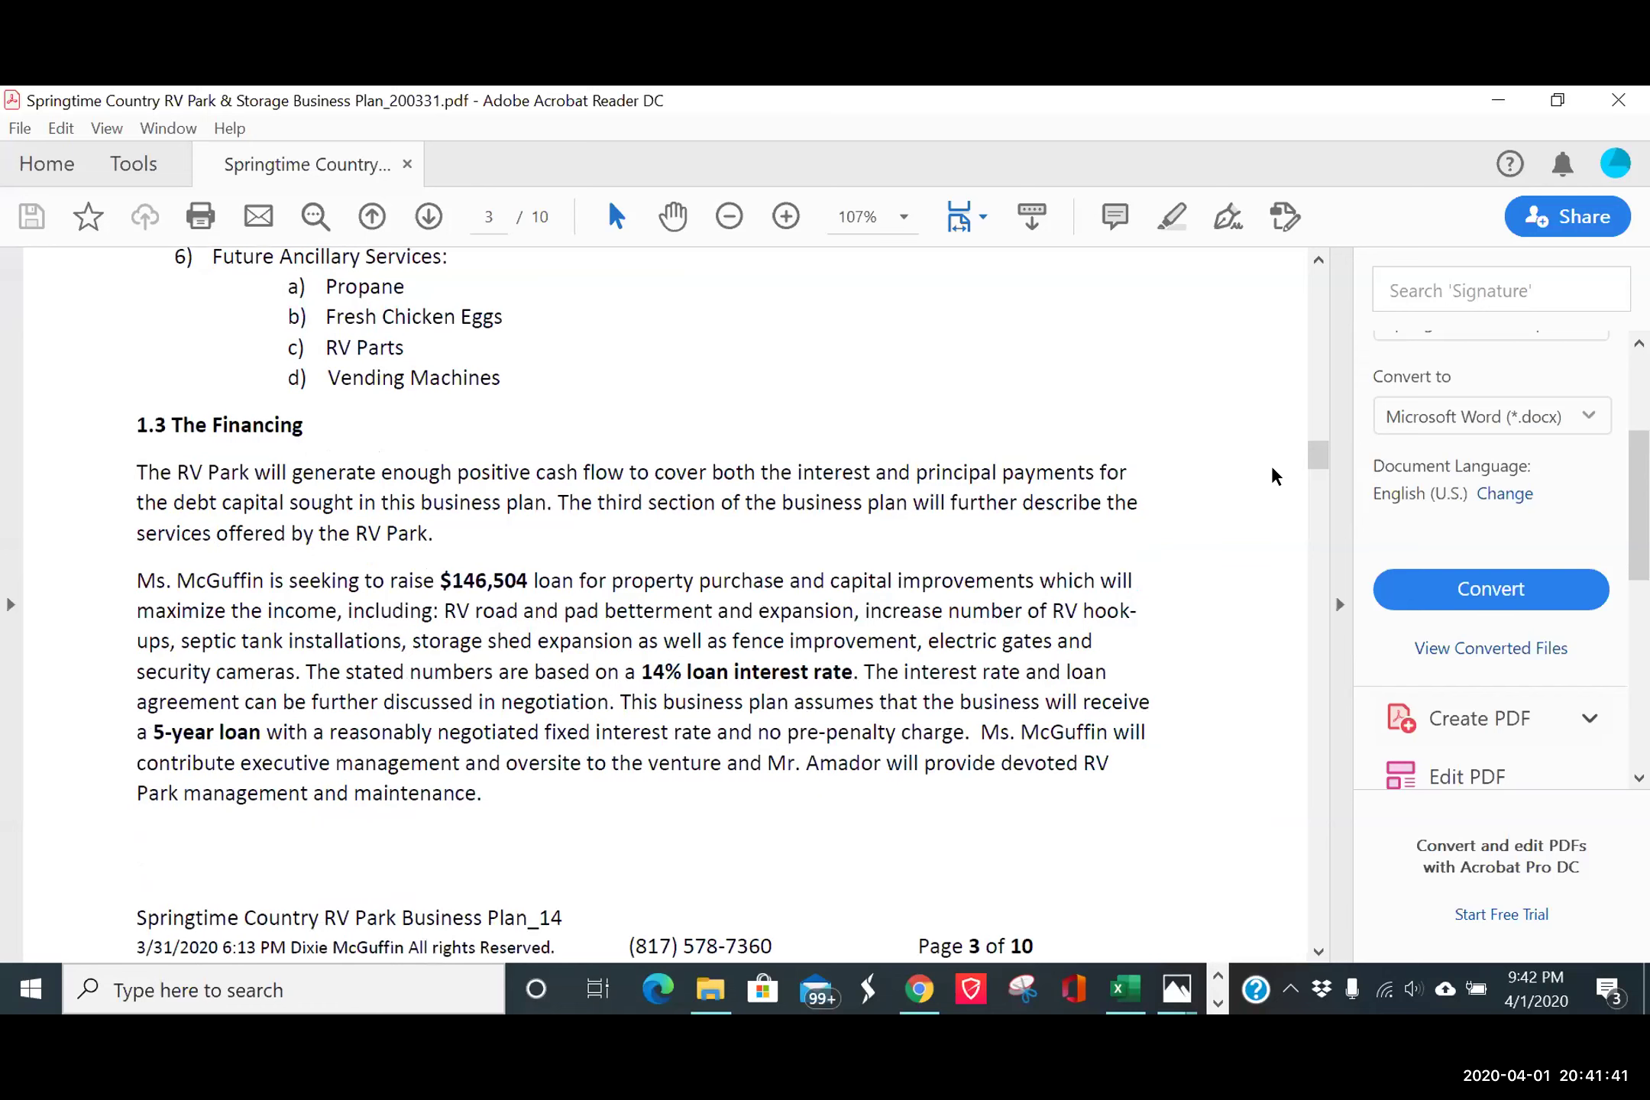
scroll(1274, 476, down, 2)
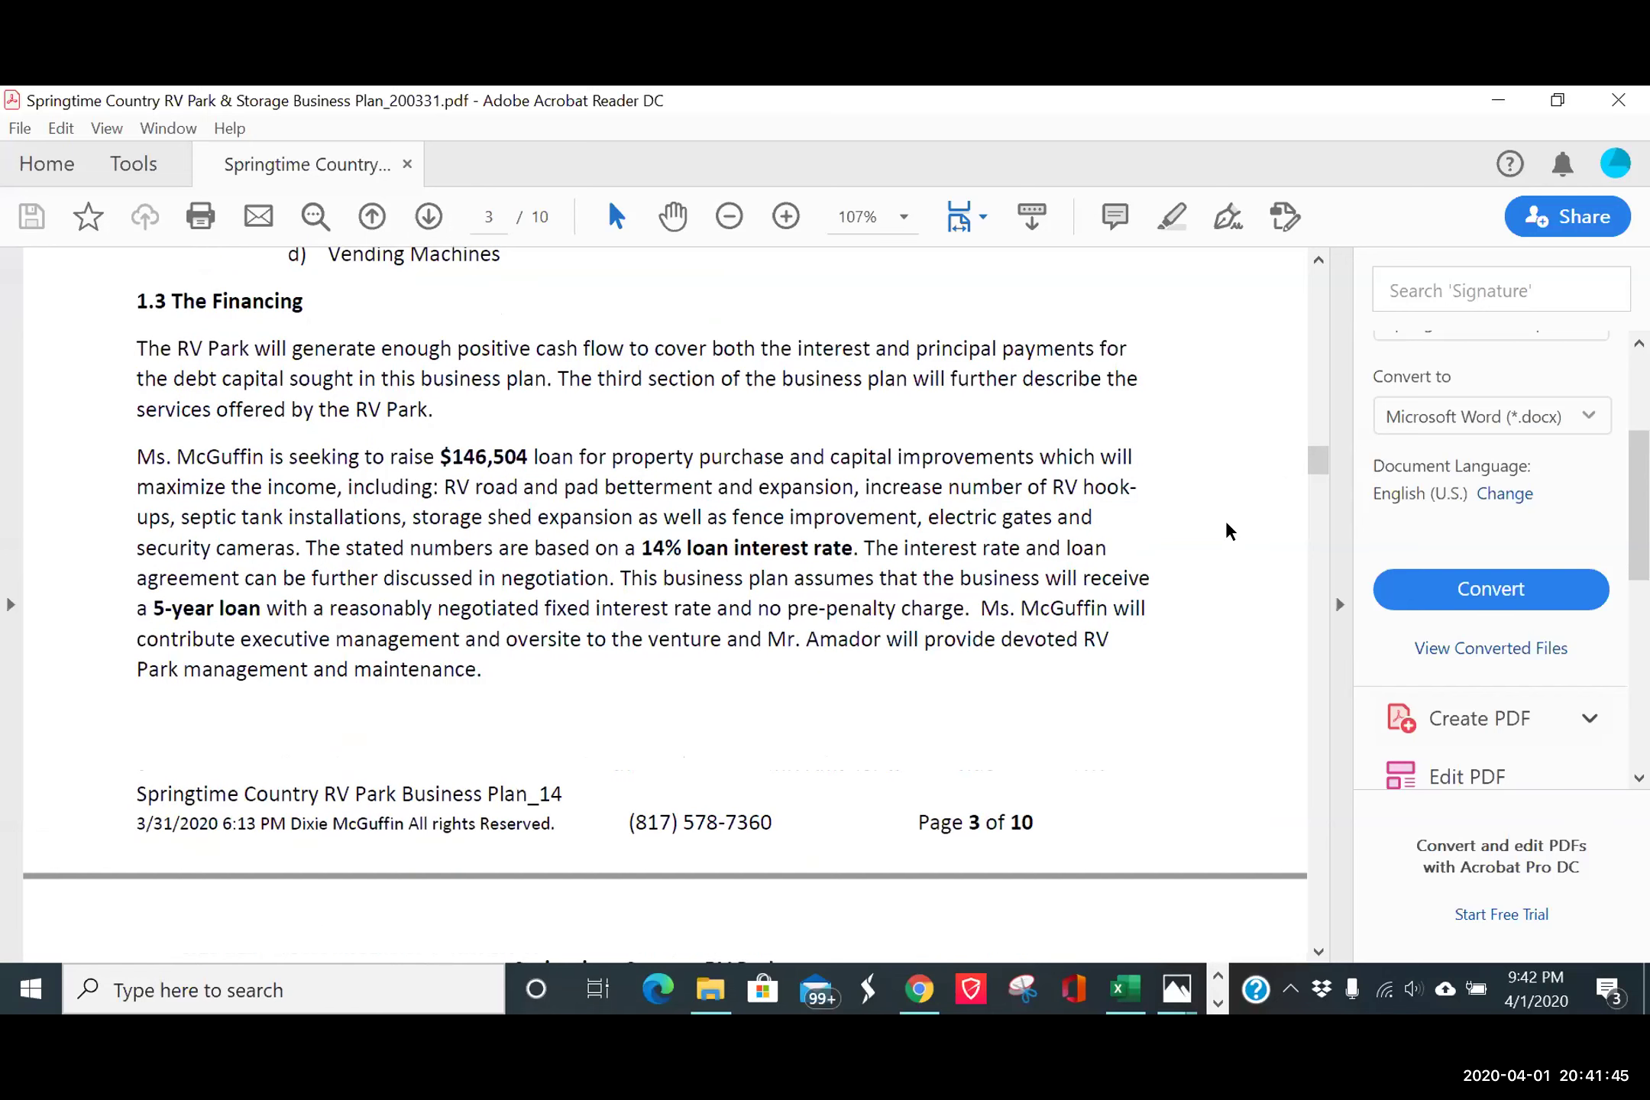
scroll(1229, 530, down, 2)
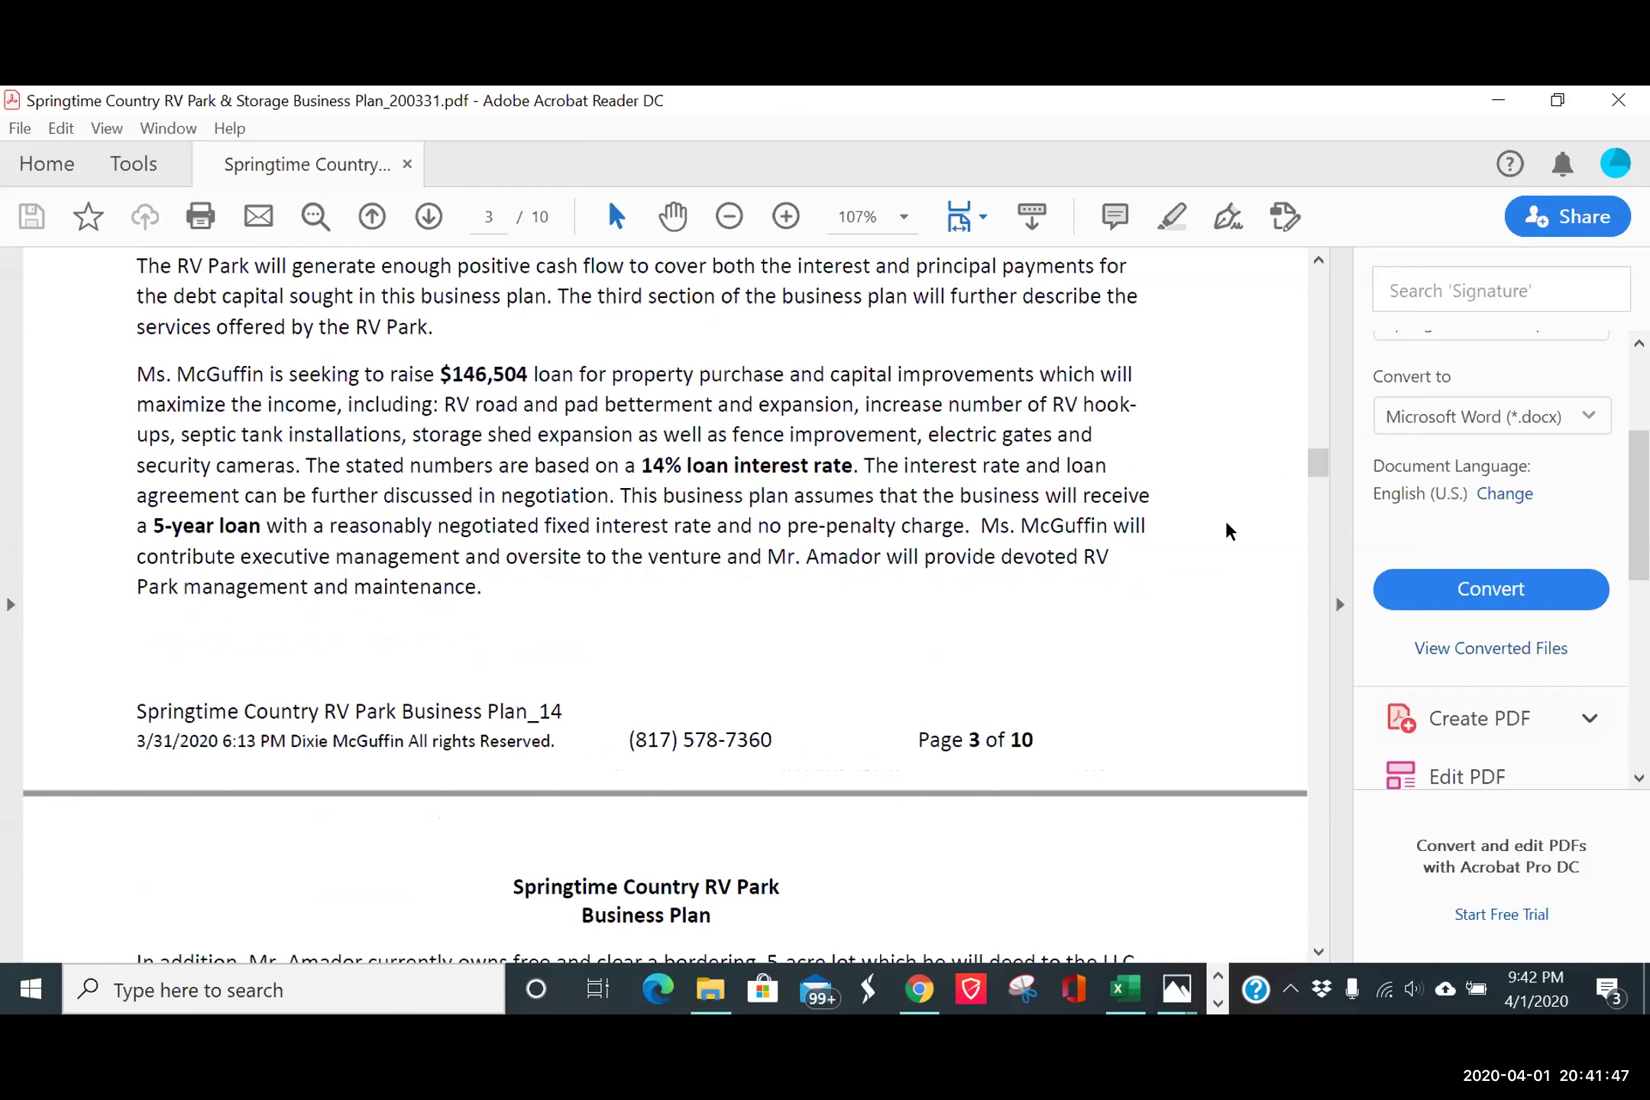
scroll(1228, 531, down, 2)
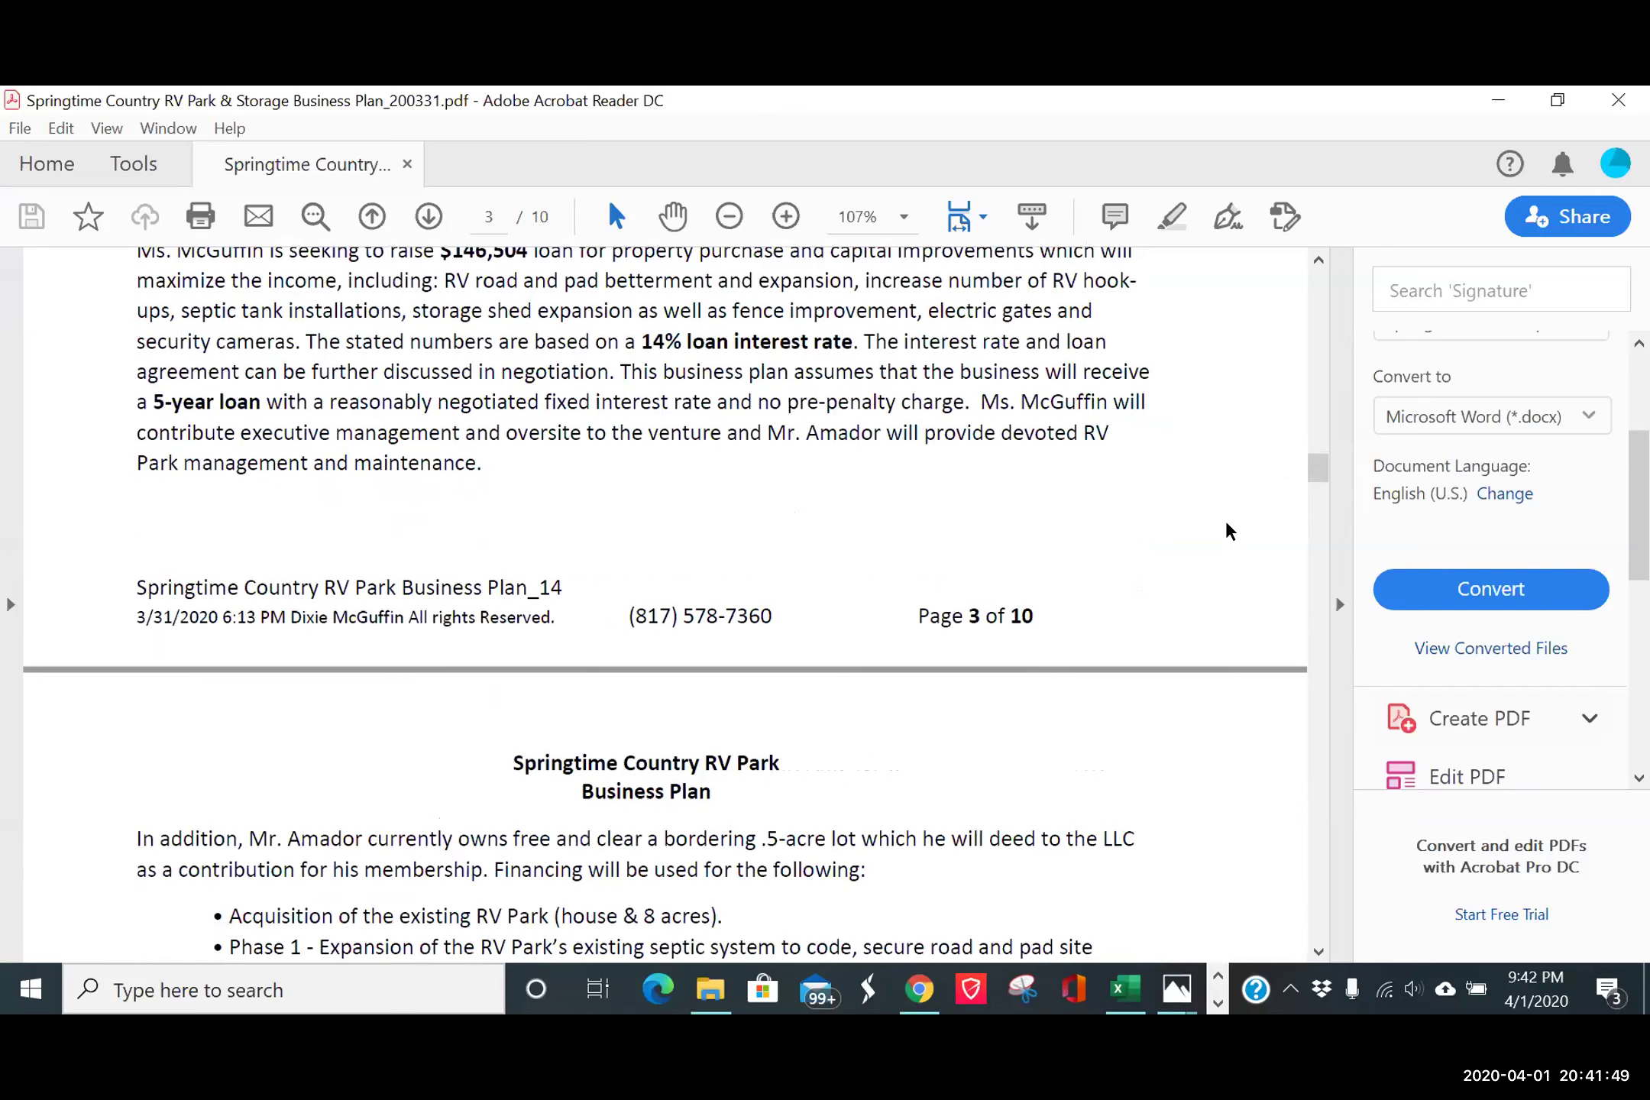
- Read page 4's financing uses, management team and income forecast, and close the business plan PDF and its folder window
scroll(1229, 531, down, 6)
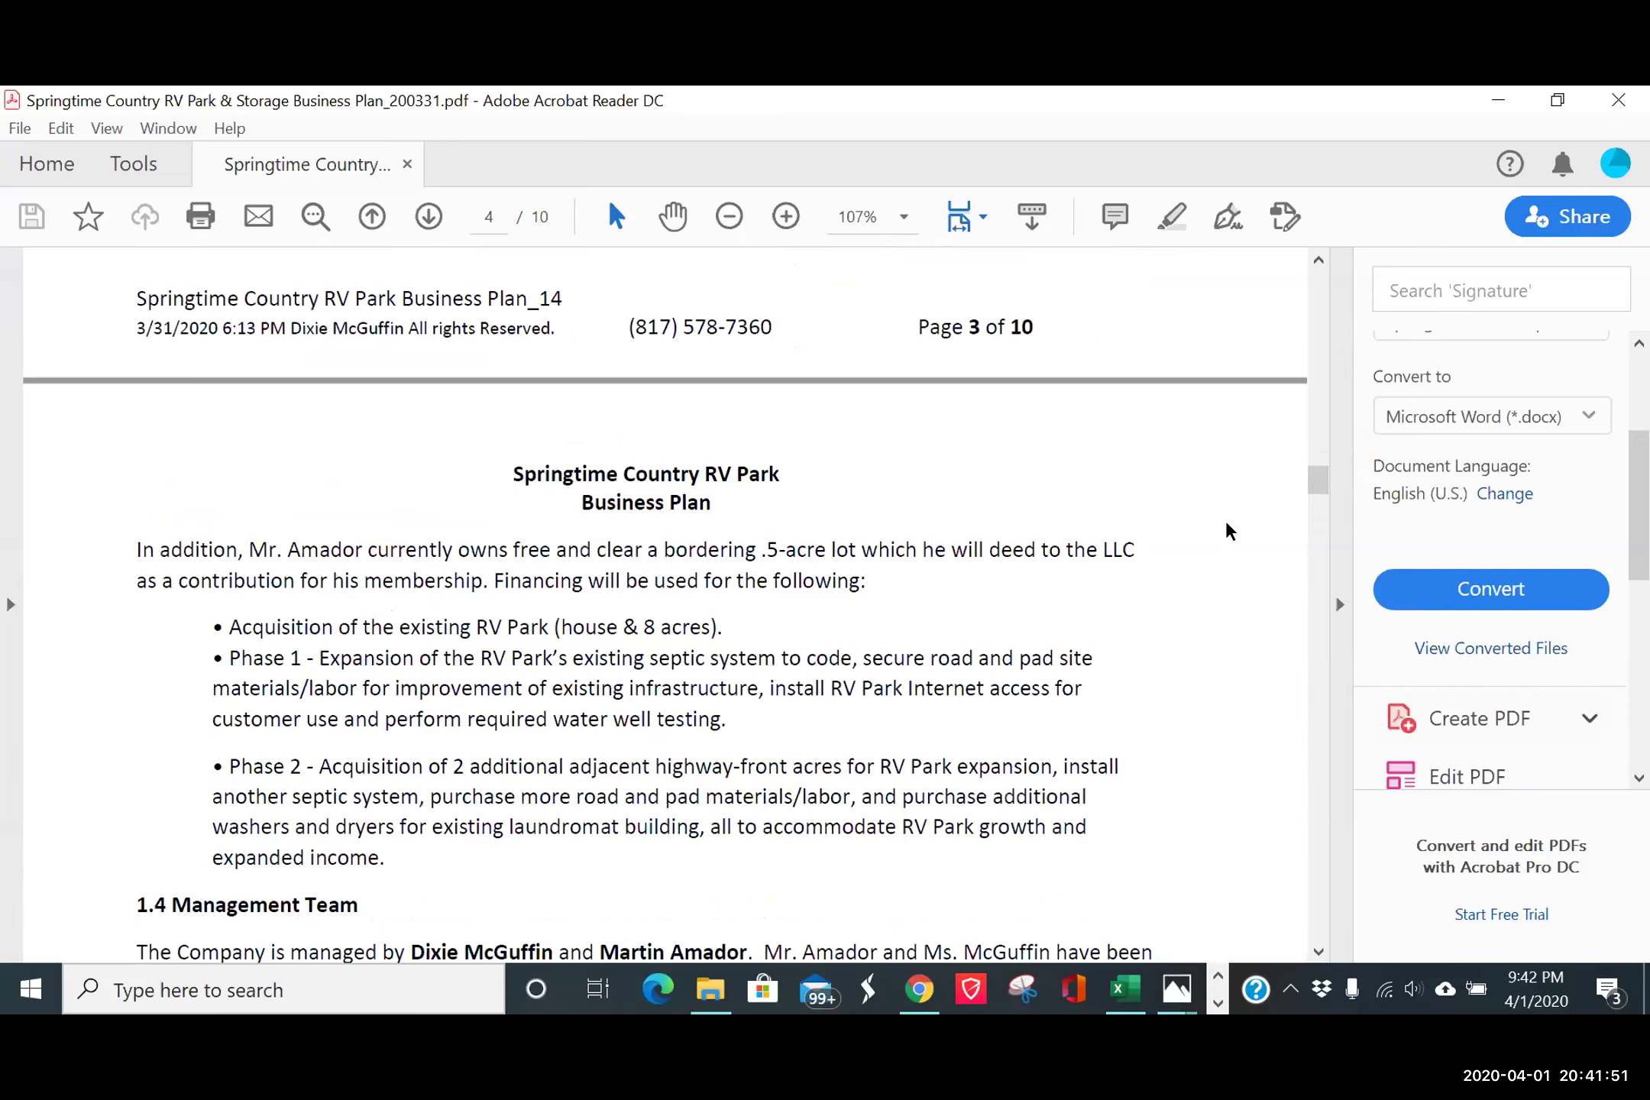
scroll(1228, 530, down, 5)
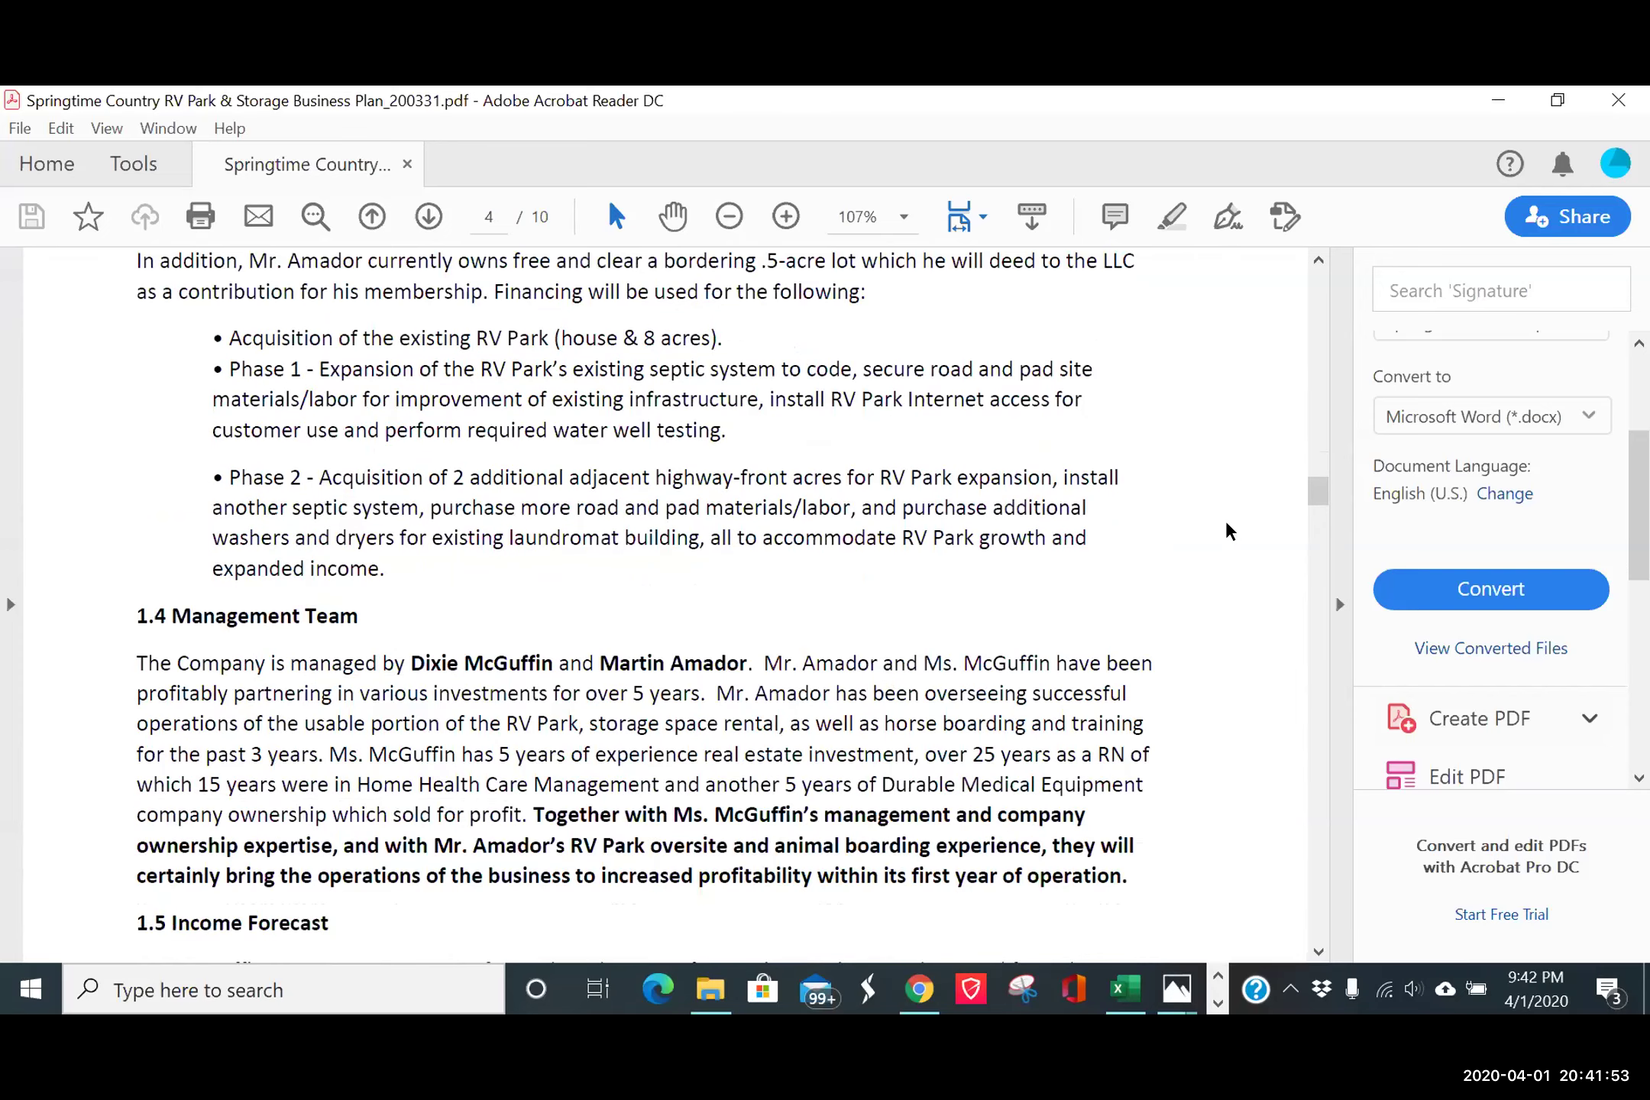
scroll(1228, 530, down, 9)
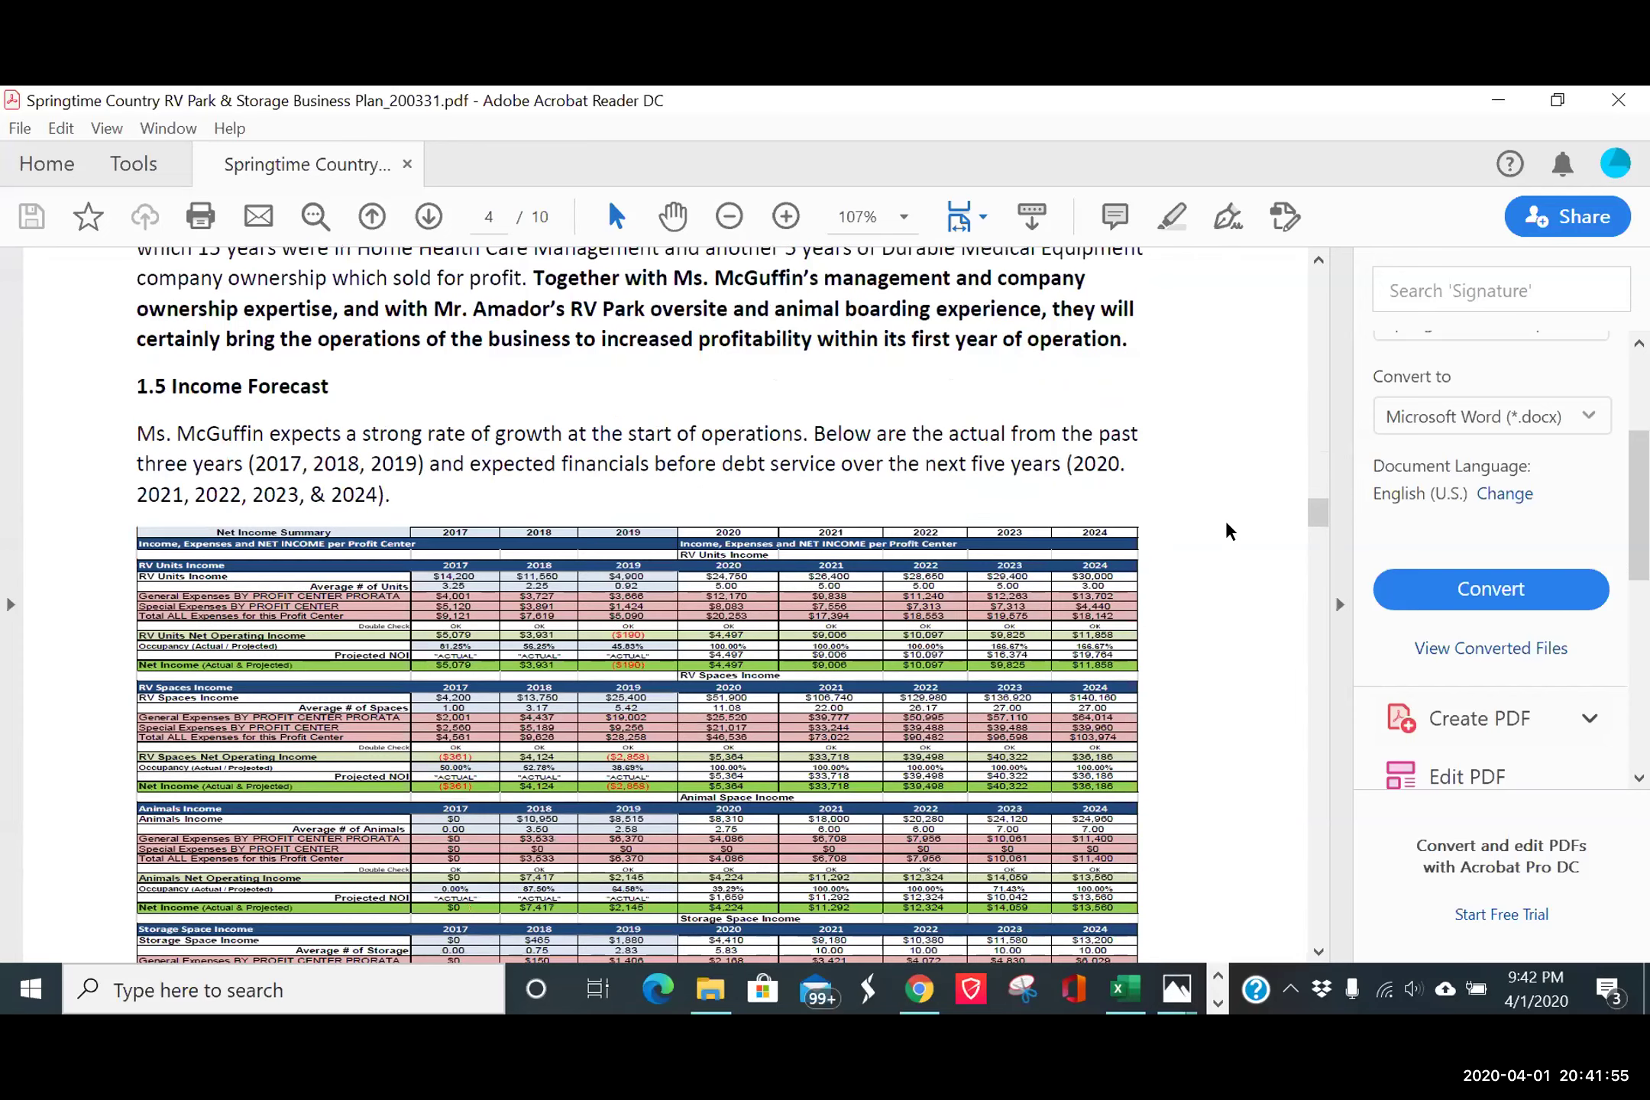
scroll(1228, 530, down, 3)
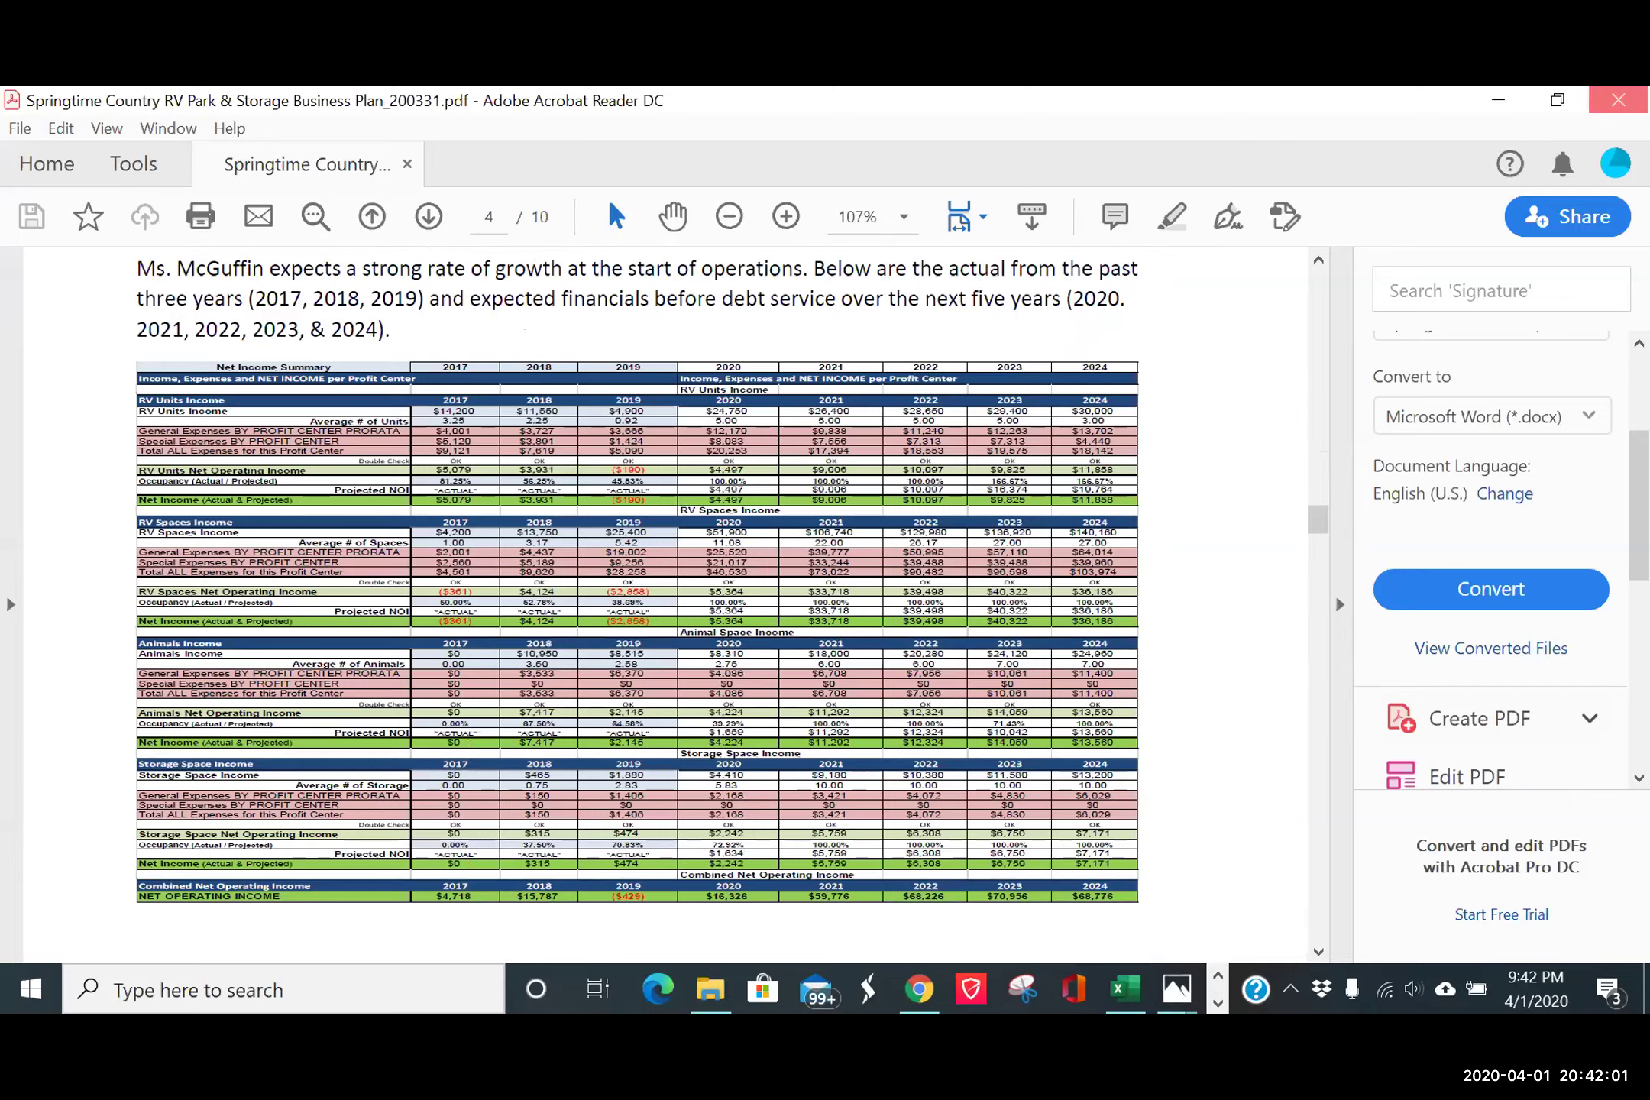
click(1618, 100)
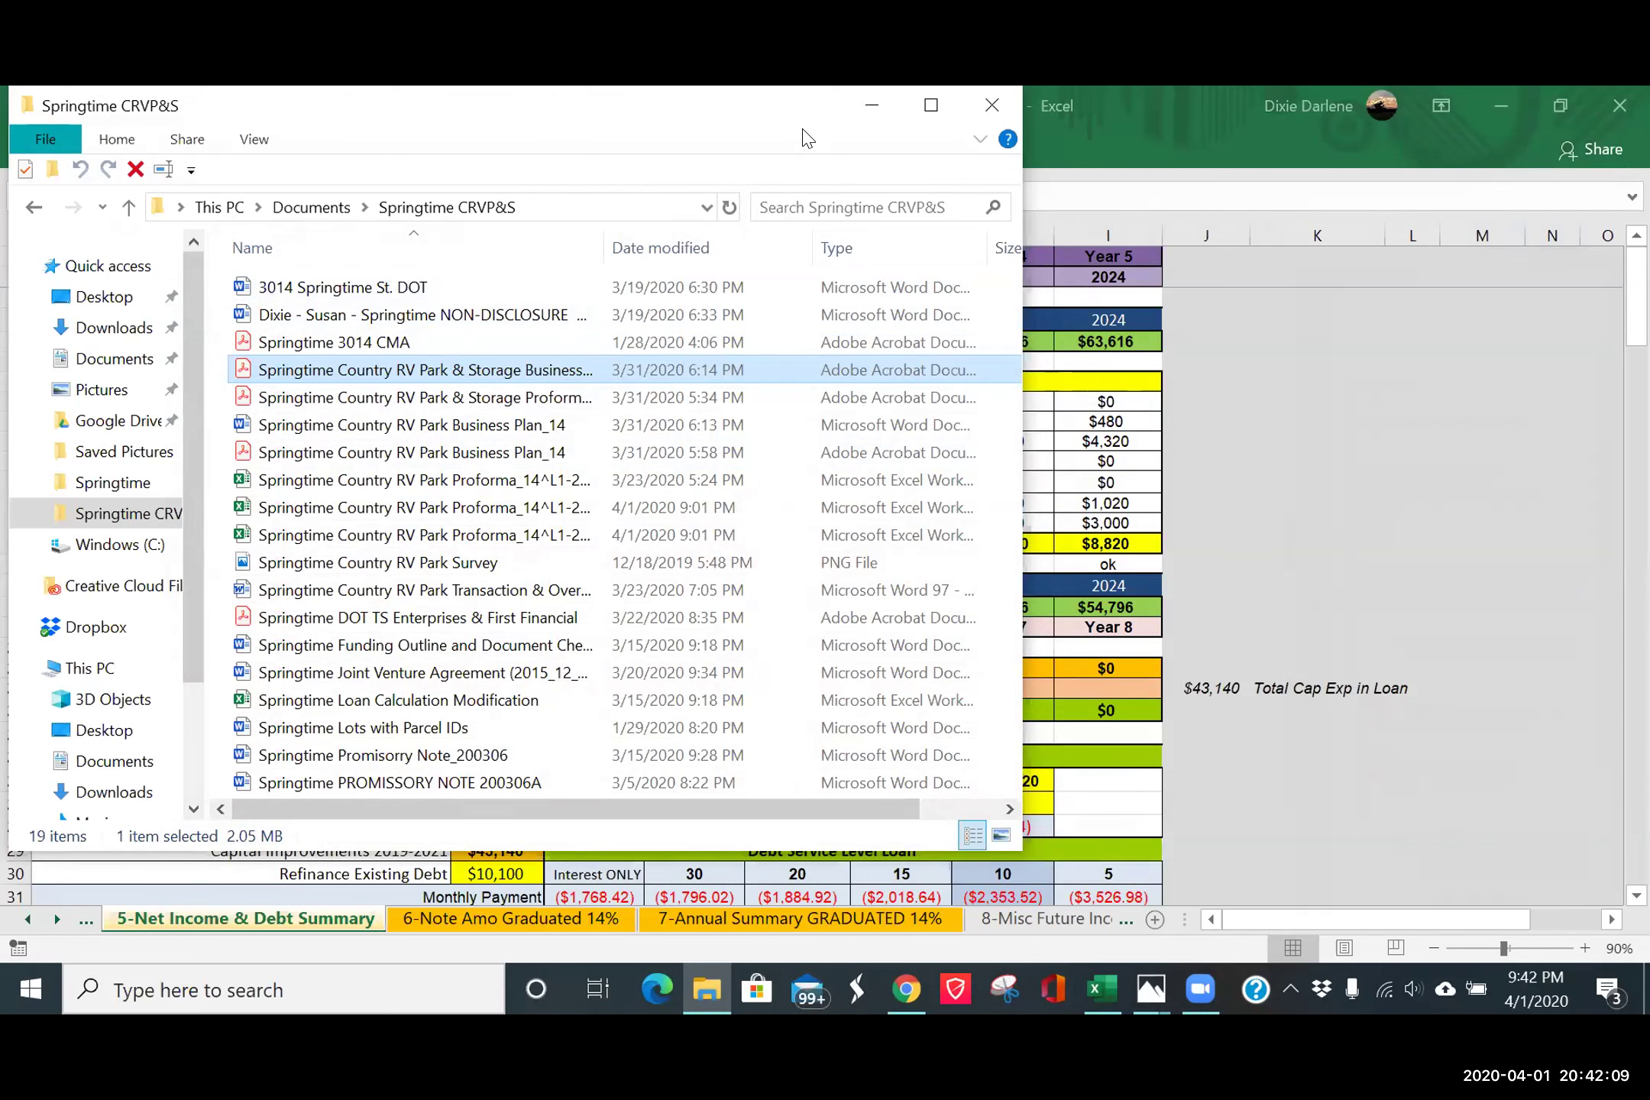
click(992, 106)
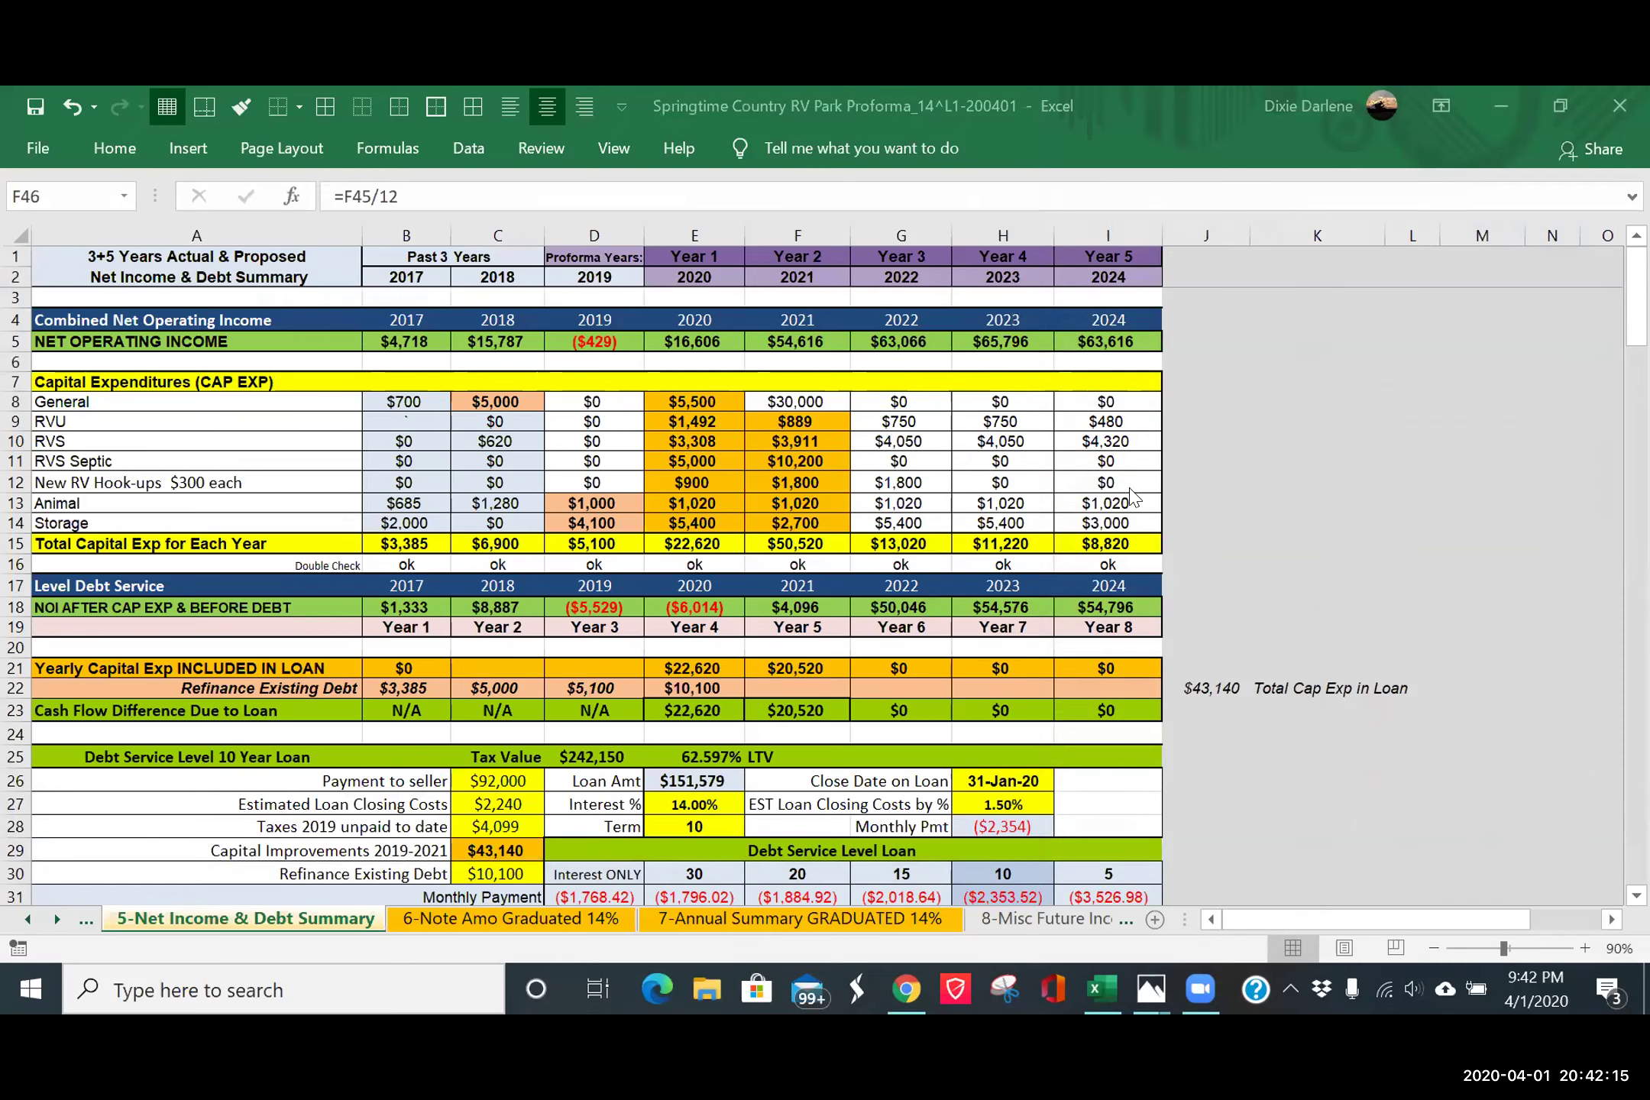
- Review the level and graduated debt service sections of the 5-Net Income & Debt Summary sheet in the proforma workbook
scroll(1134, 497, down, 1)
scroll(1134, 497, down, 1)
scroll(1134, 497, up, 2)
scroll(1135, 498, down, 5)
scroll(1134, 498, down, 3)
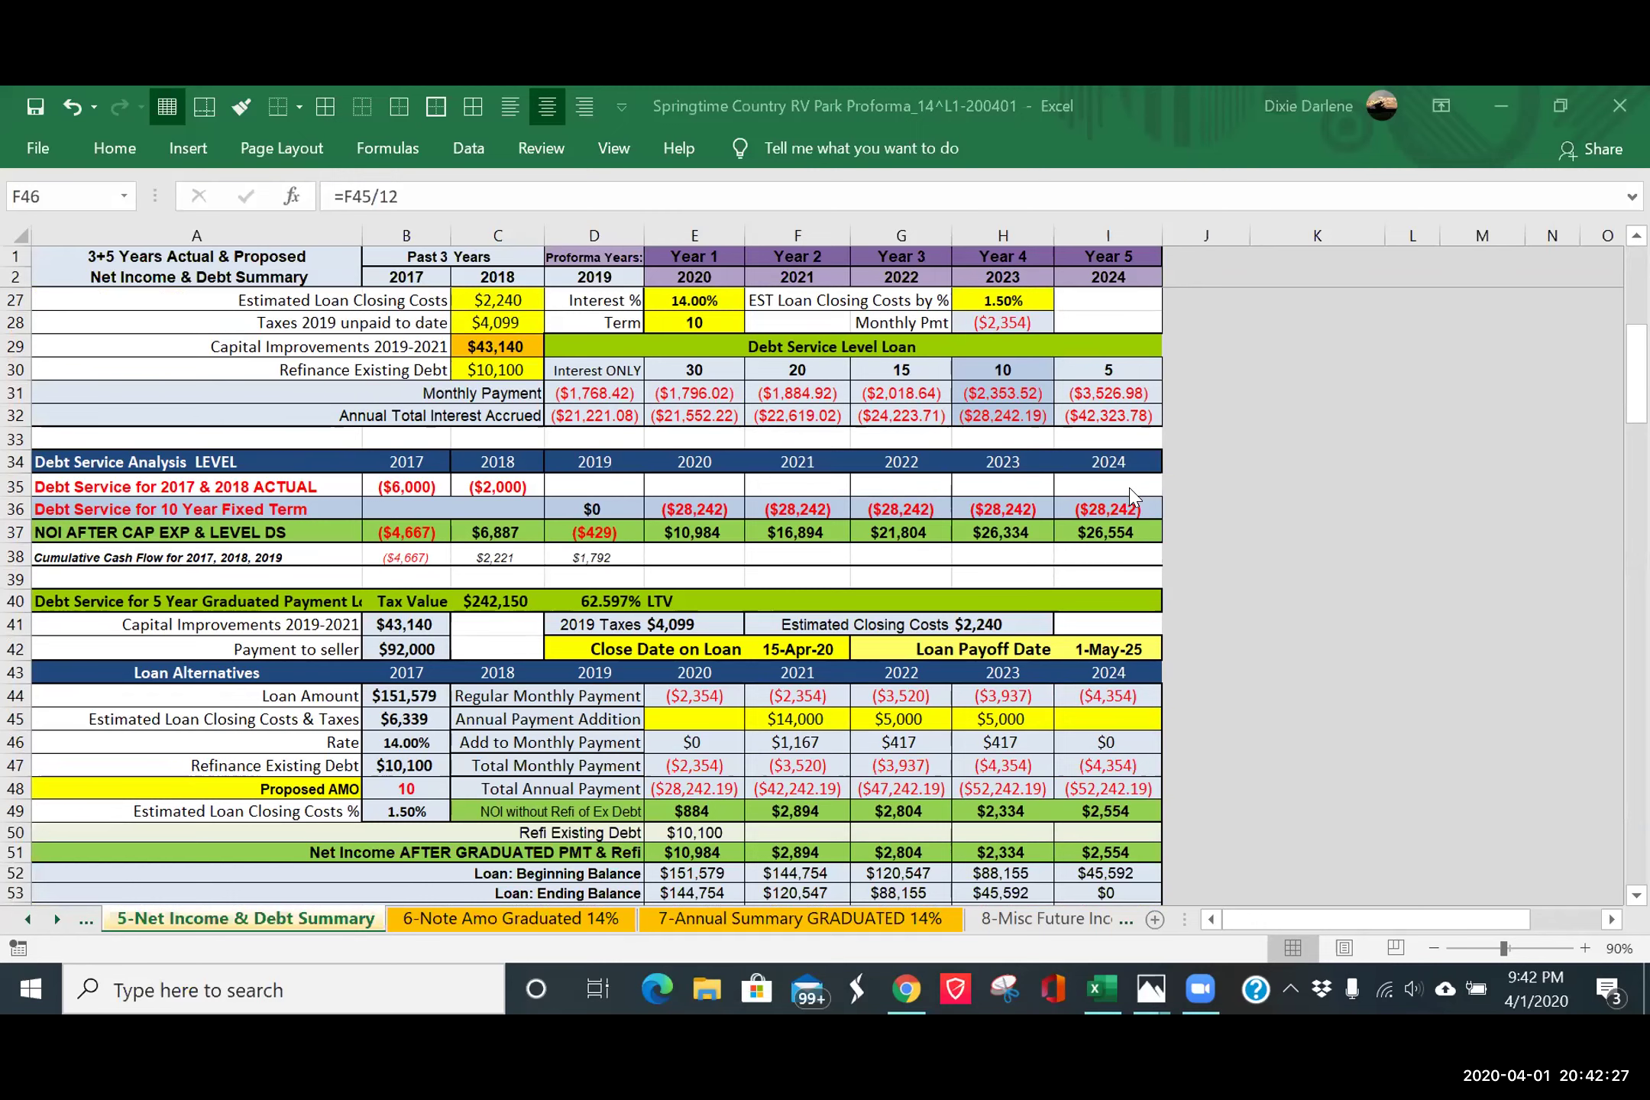
scroll(1133, 497, down, 3)
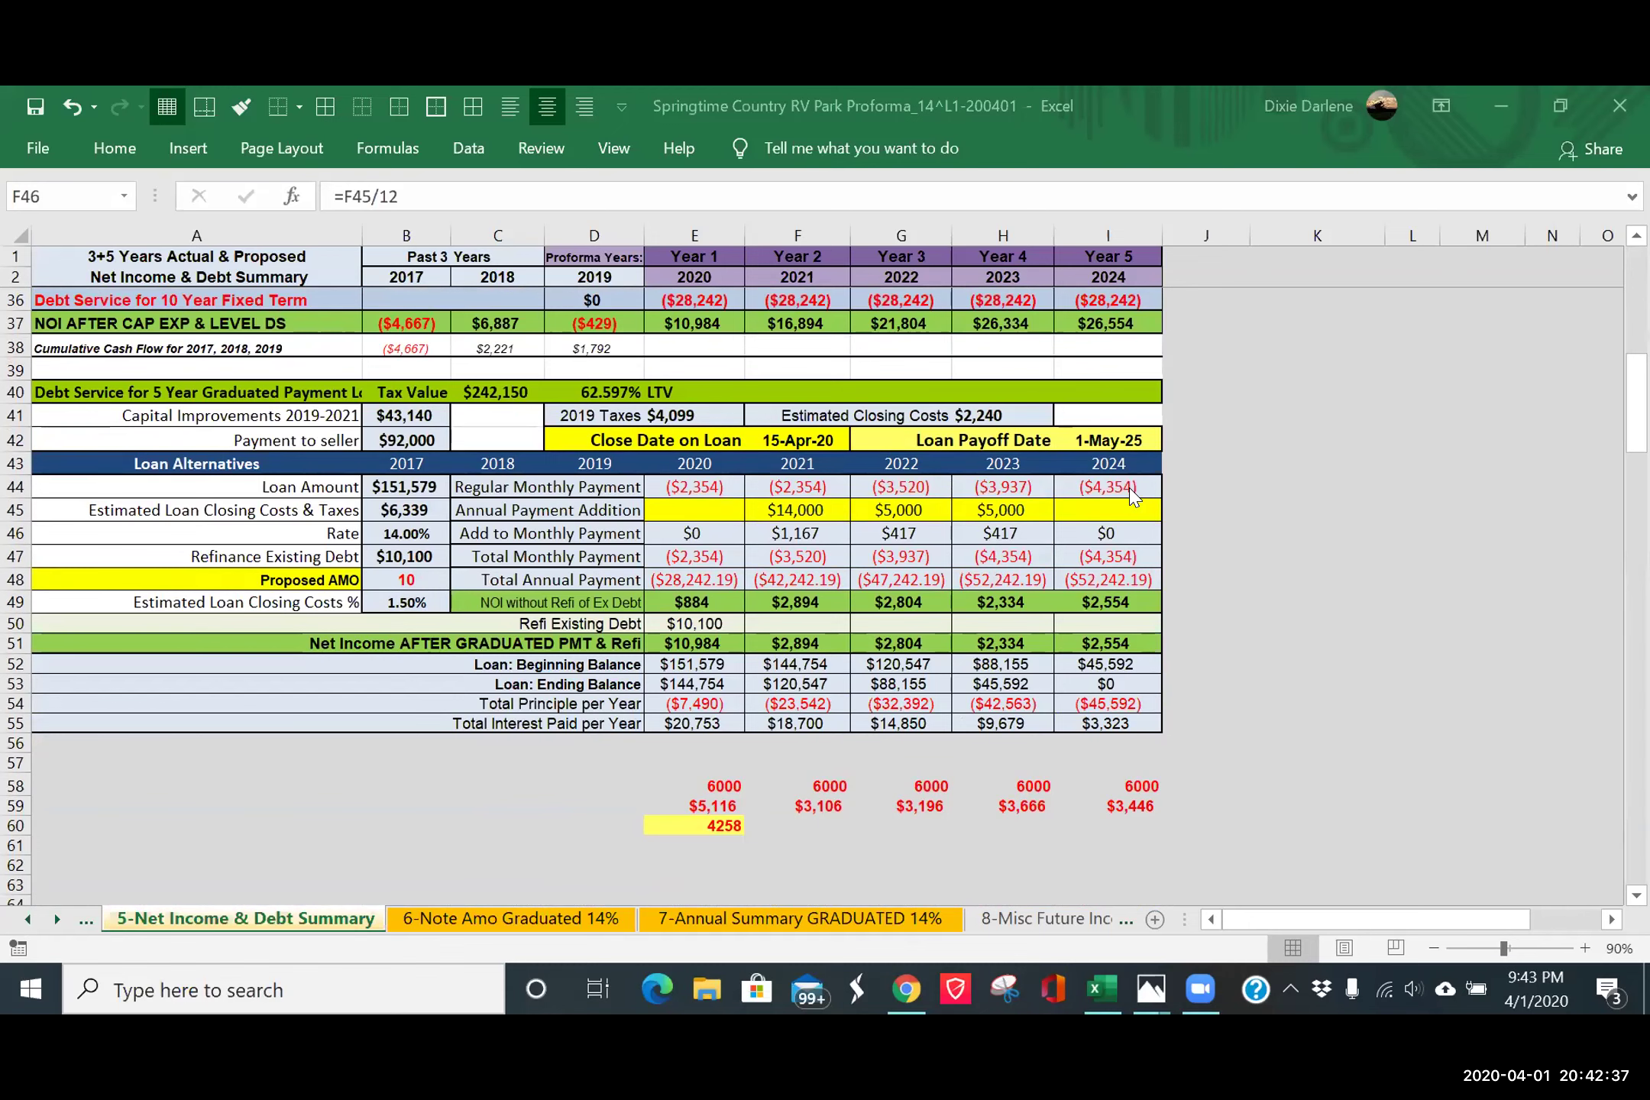
scroll(1535, 477, up, 5)
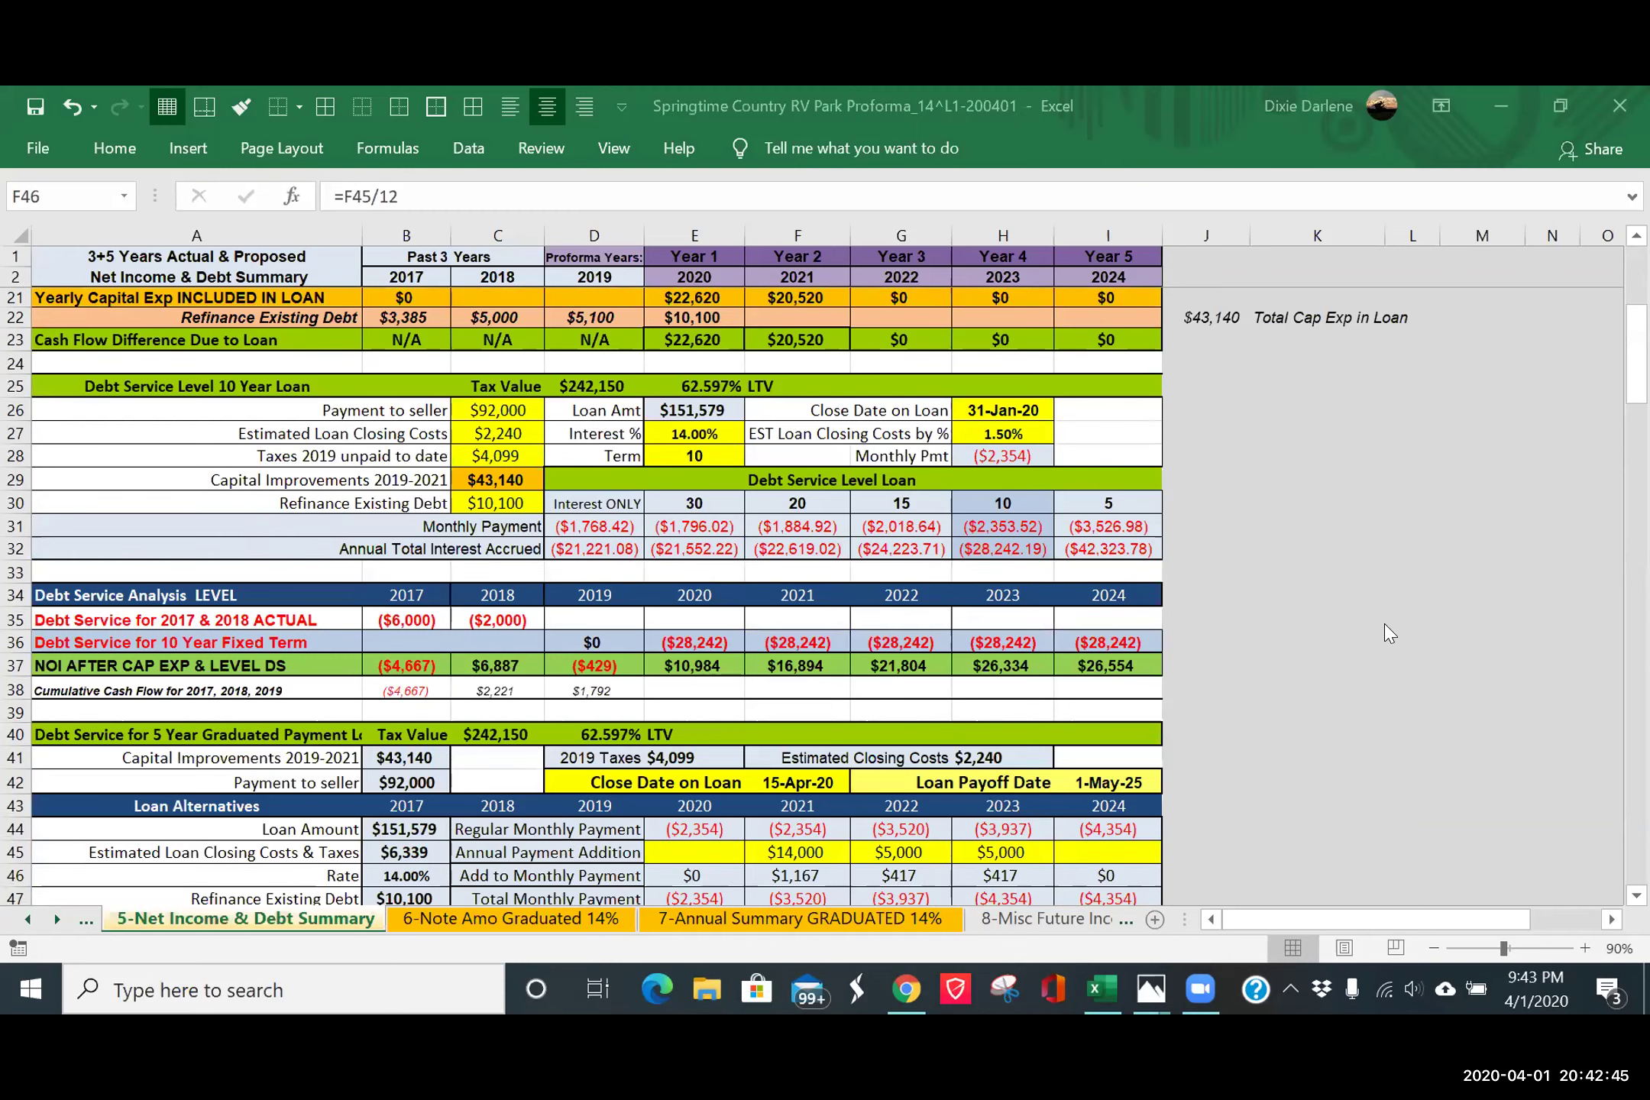
scroll(1389, 633, up, 1)
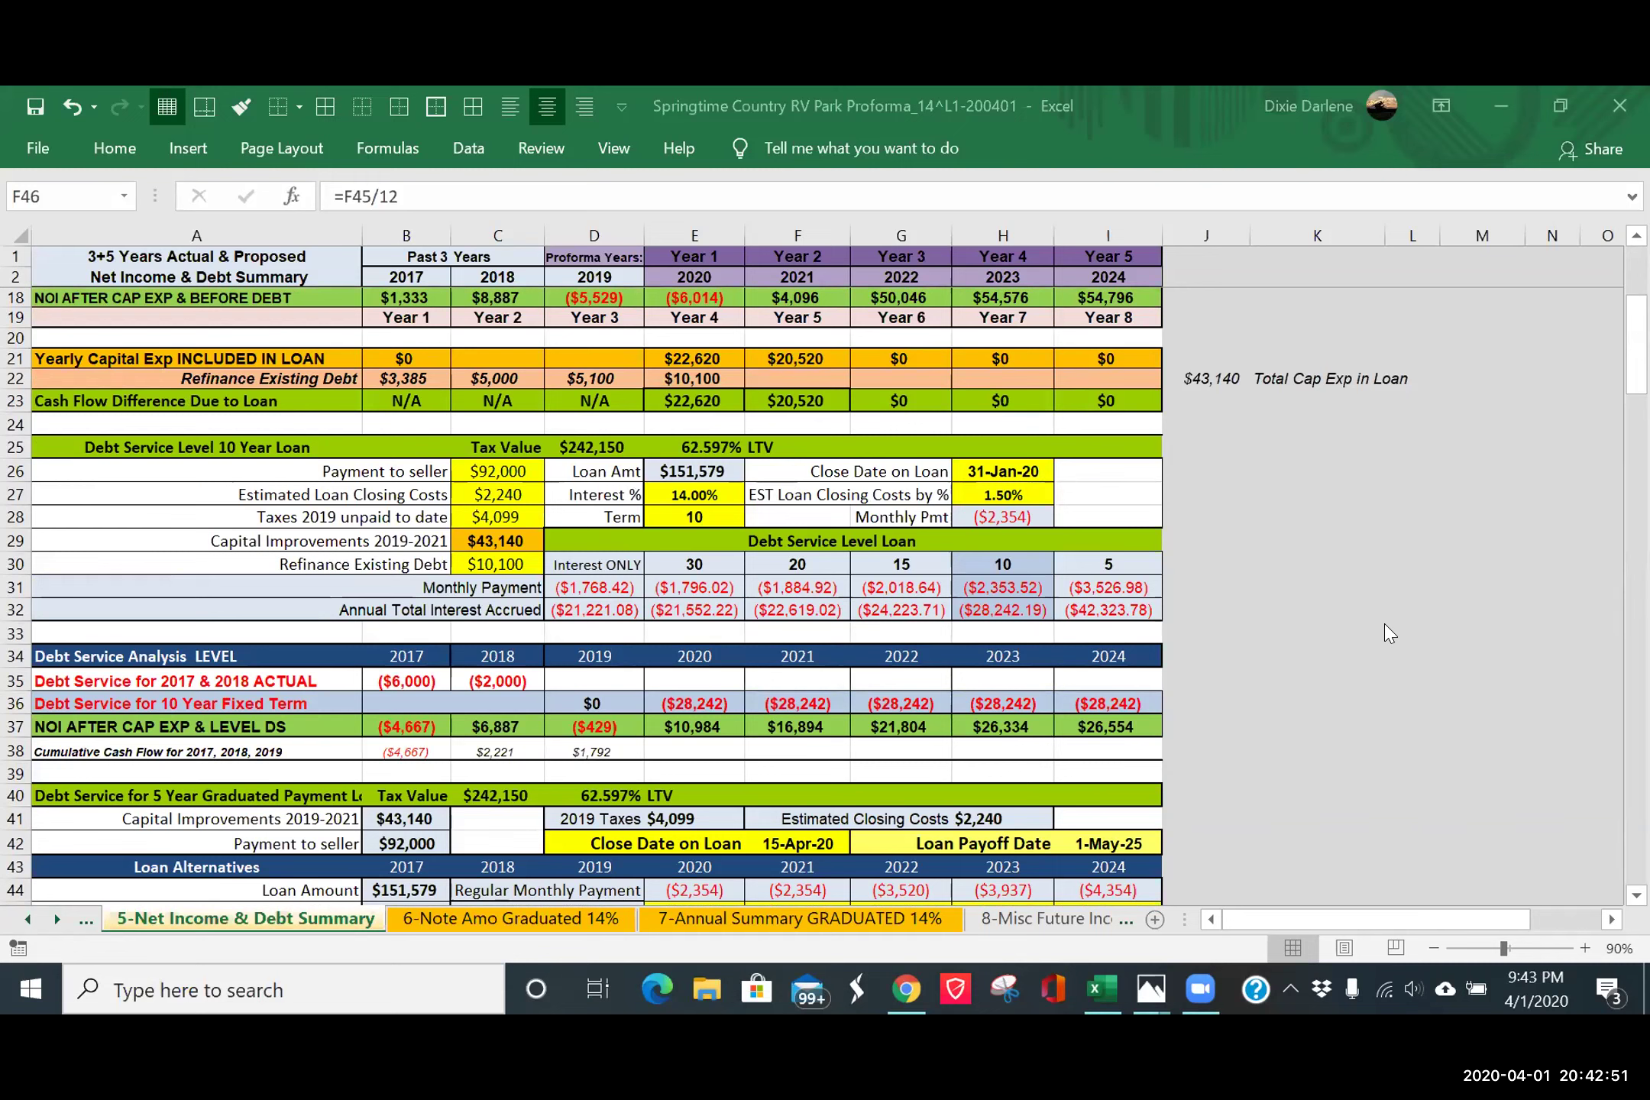
- Go to the 25-2024 Expenses sheet at the end of the workbook
click(55, 922)
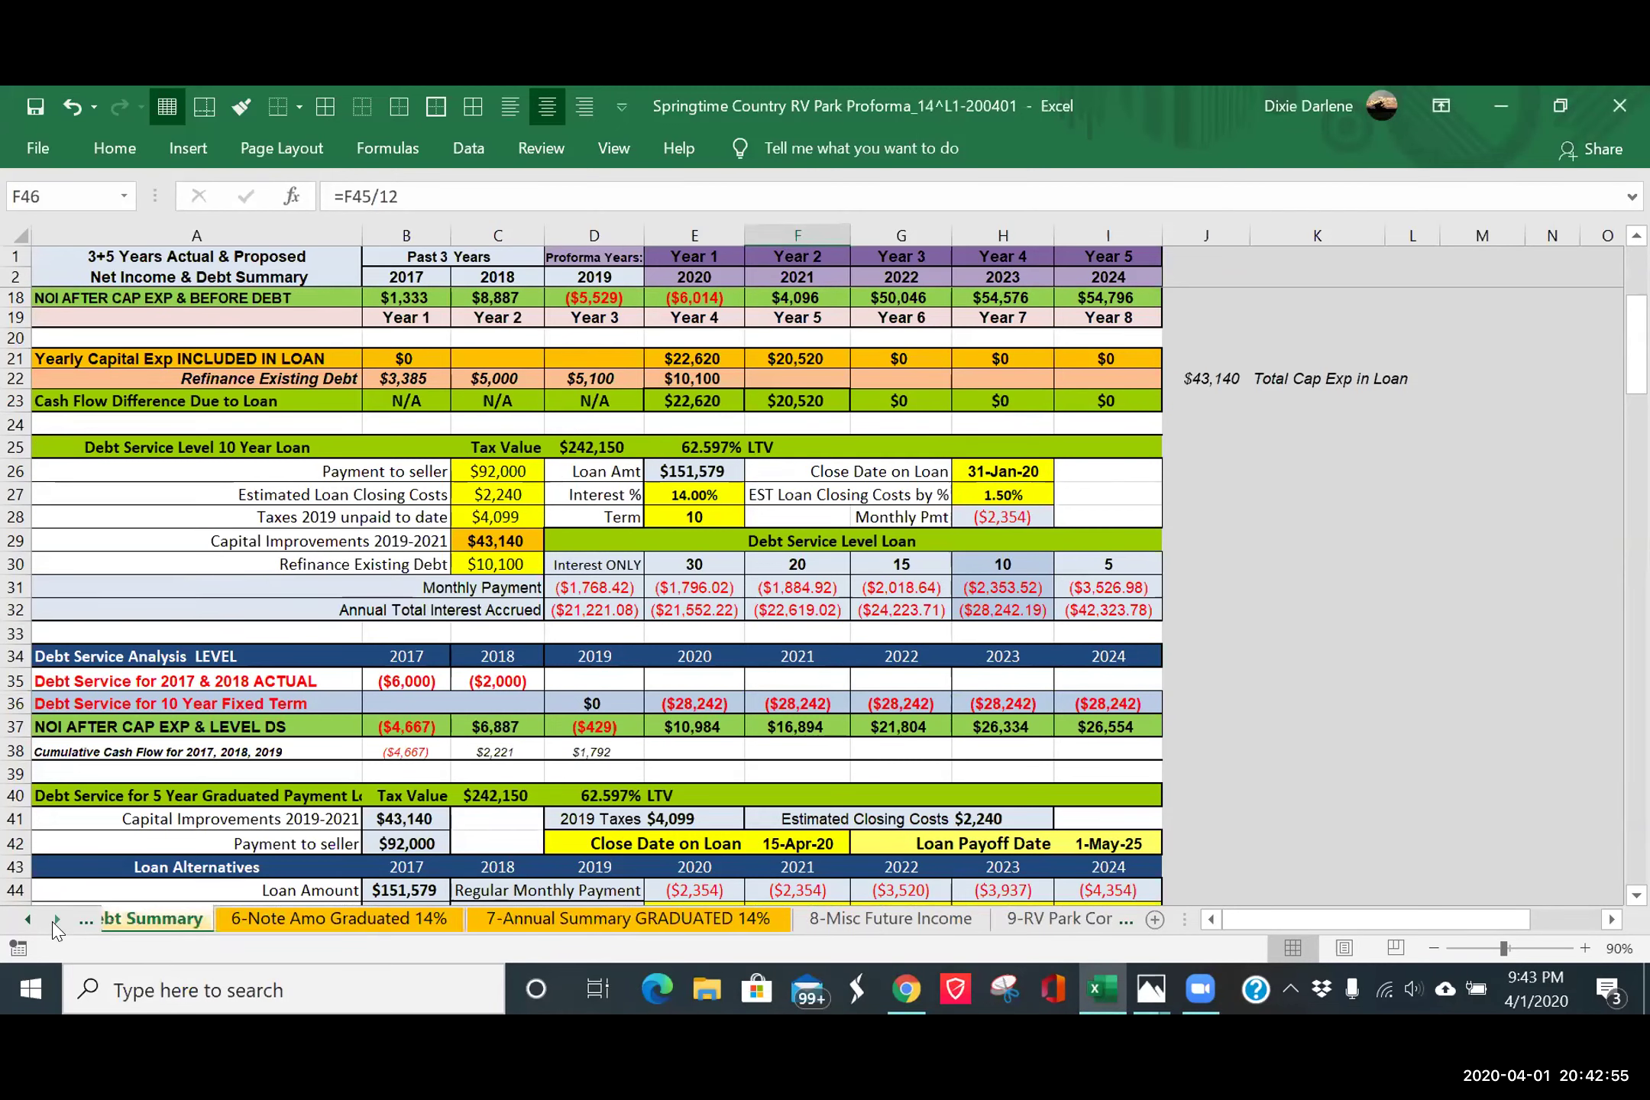
click(55, 922)
click(56, 922)
click(56, 922)
click(56, 922)
click(55, 922)
click(56, 922)
click(56, 922)
click(56, 922)
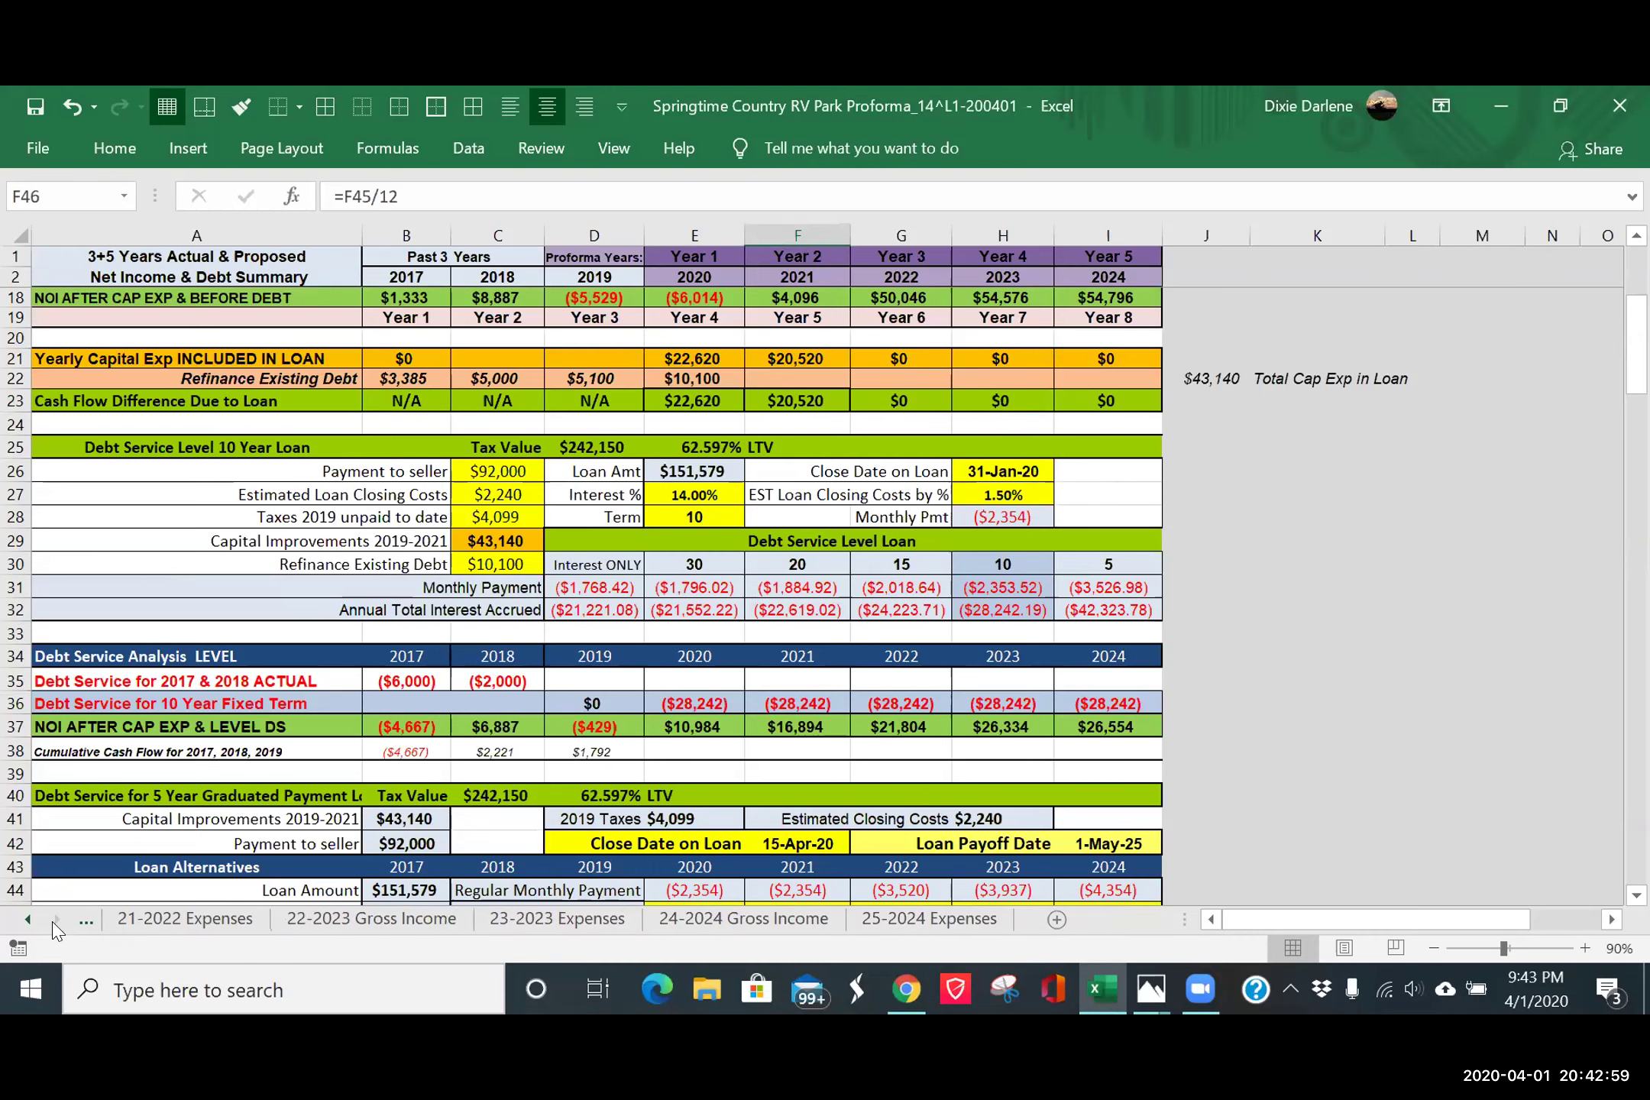
click(921, 920)
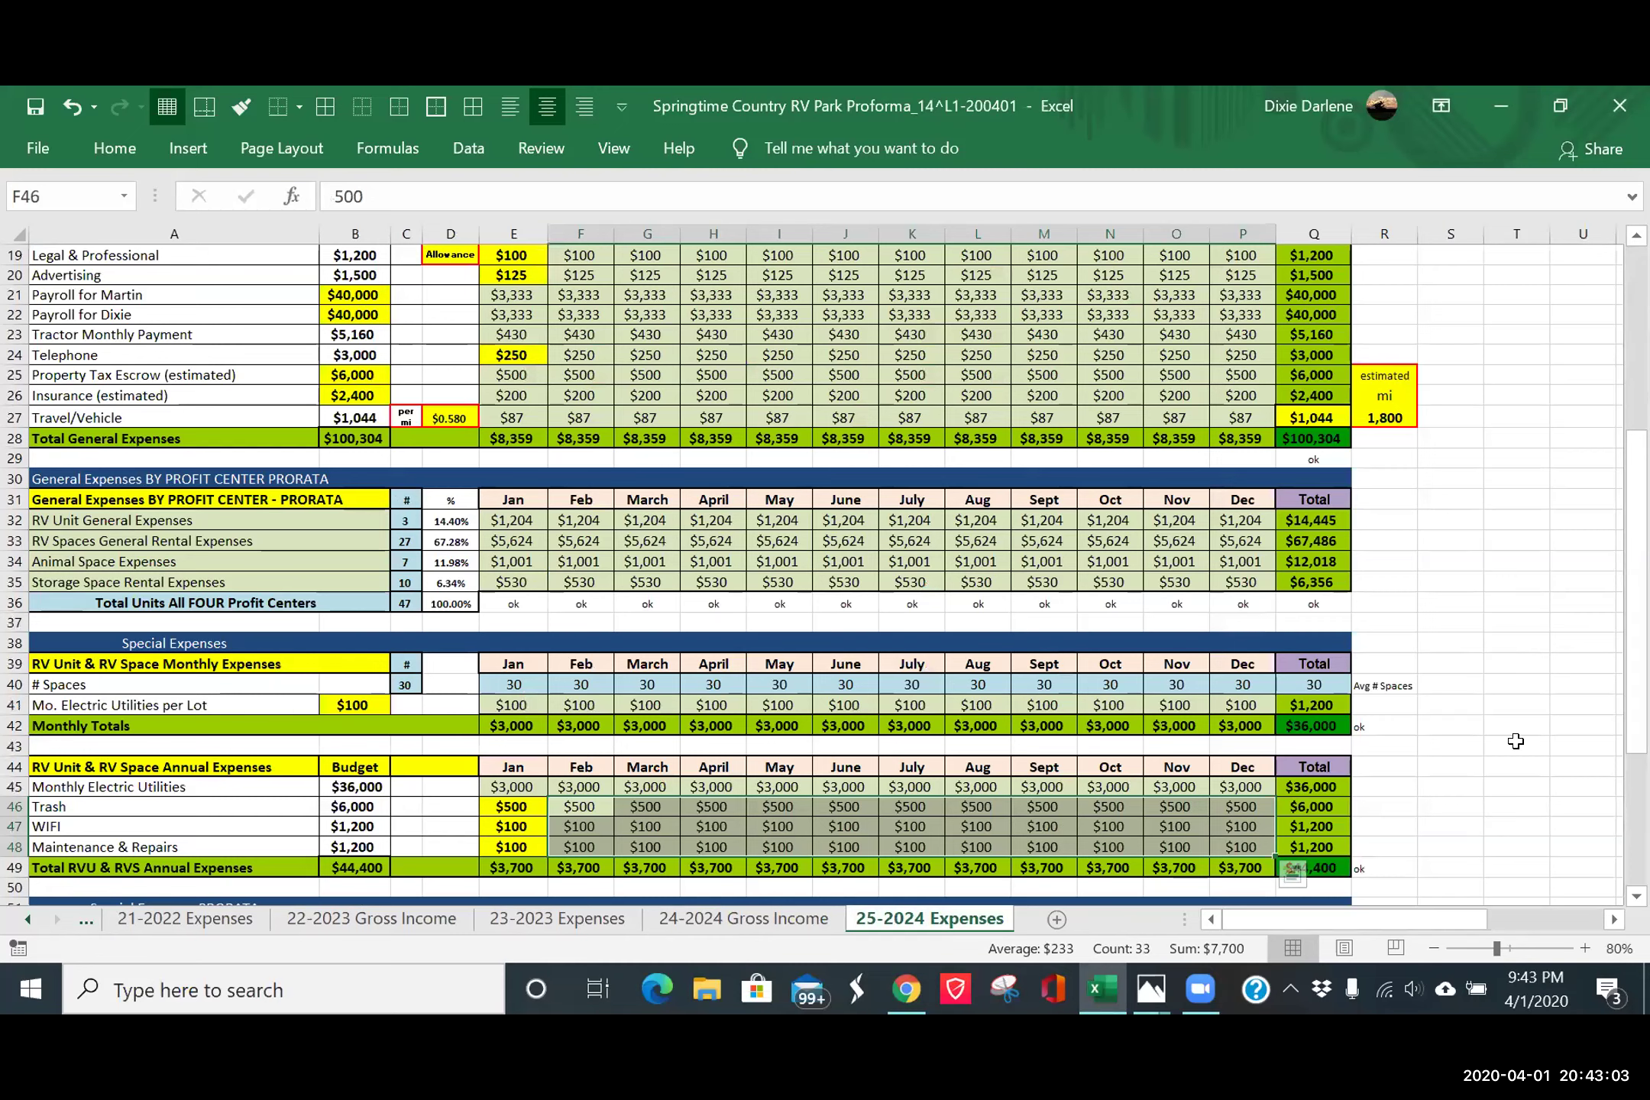
- Review the 2024 special, prorated and general expenses and the anticipated capital improvements
click(1516, 741)
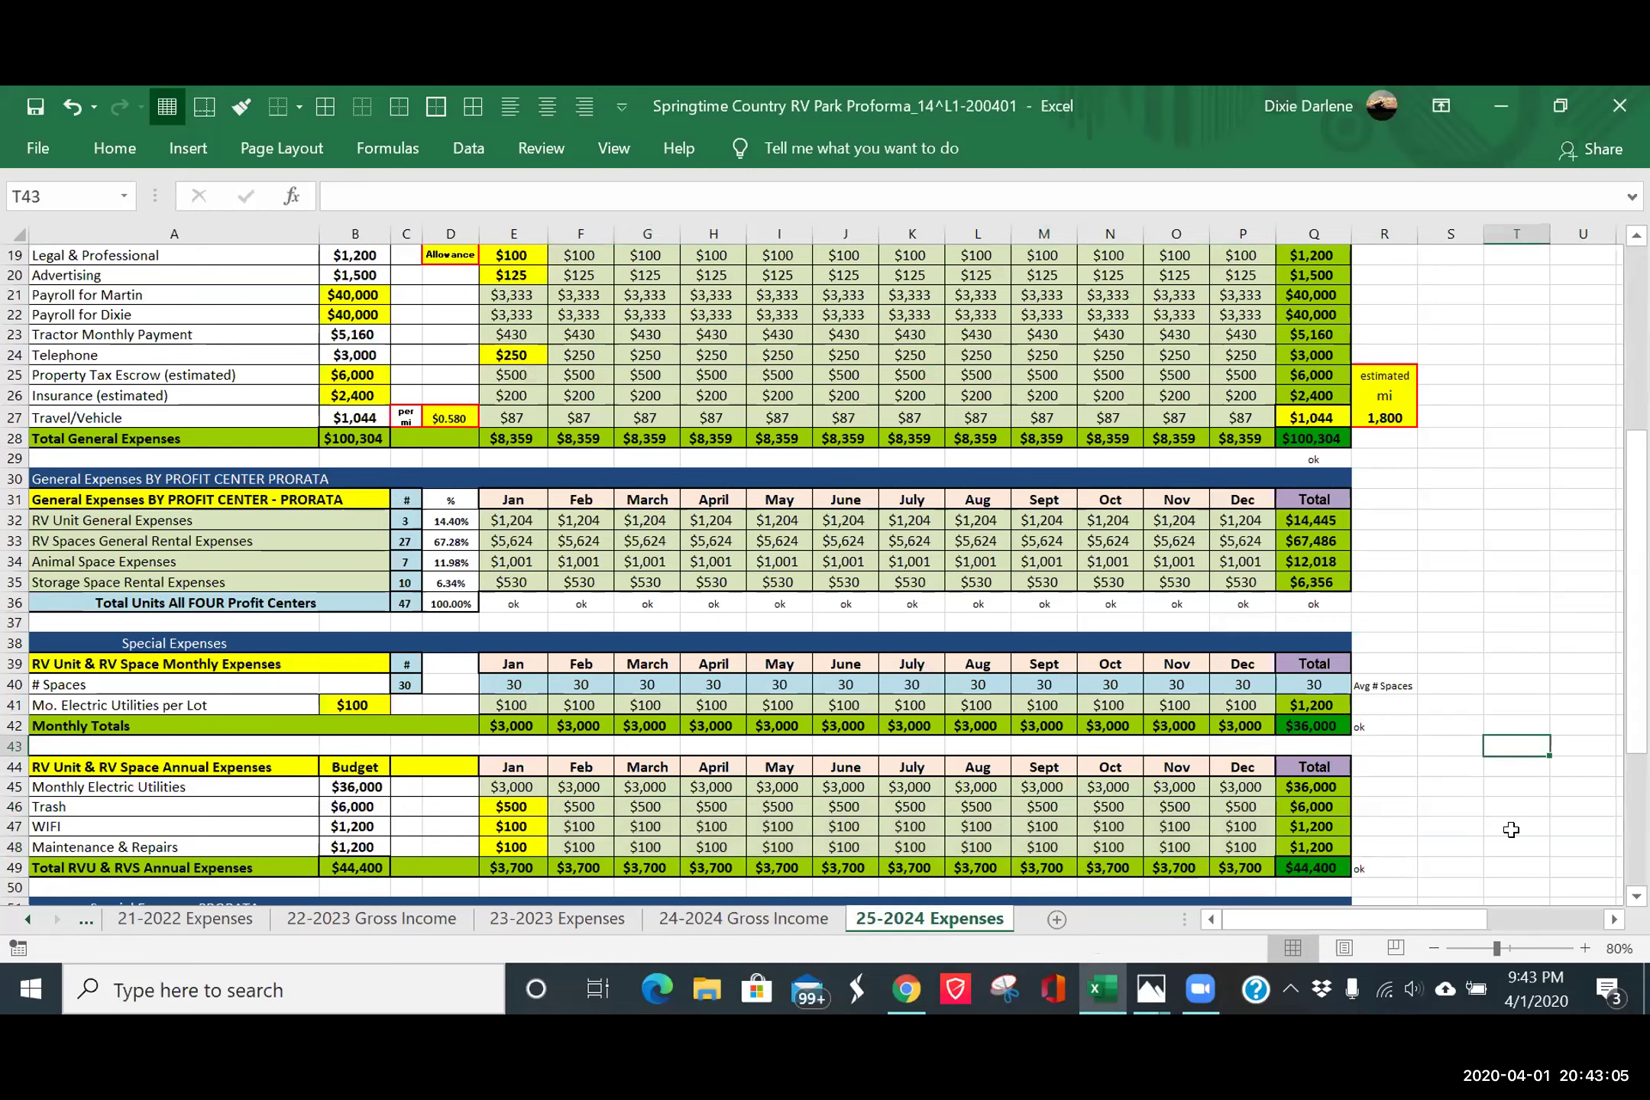
scroll(1511, 830, down, 3)
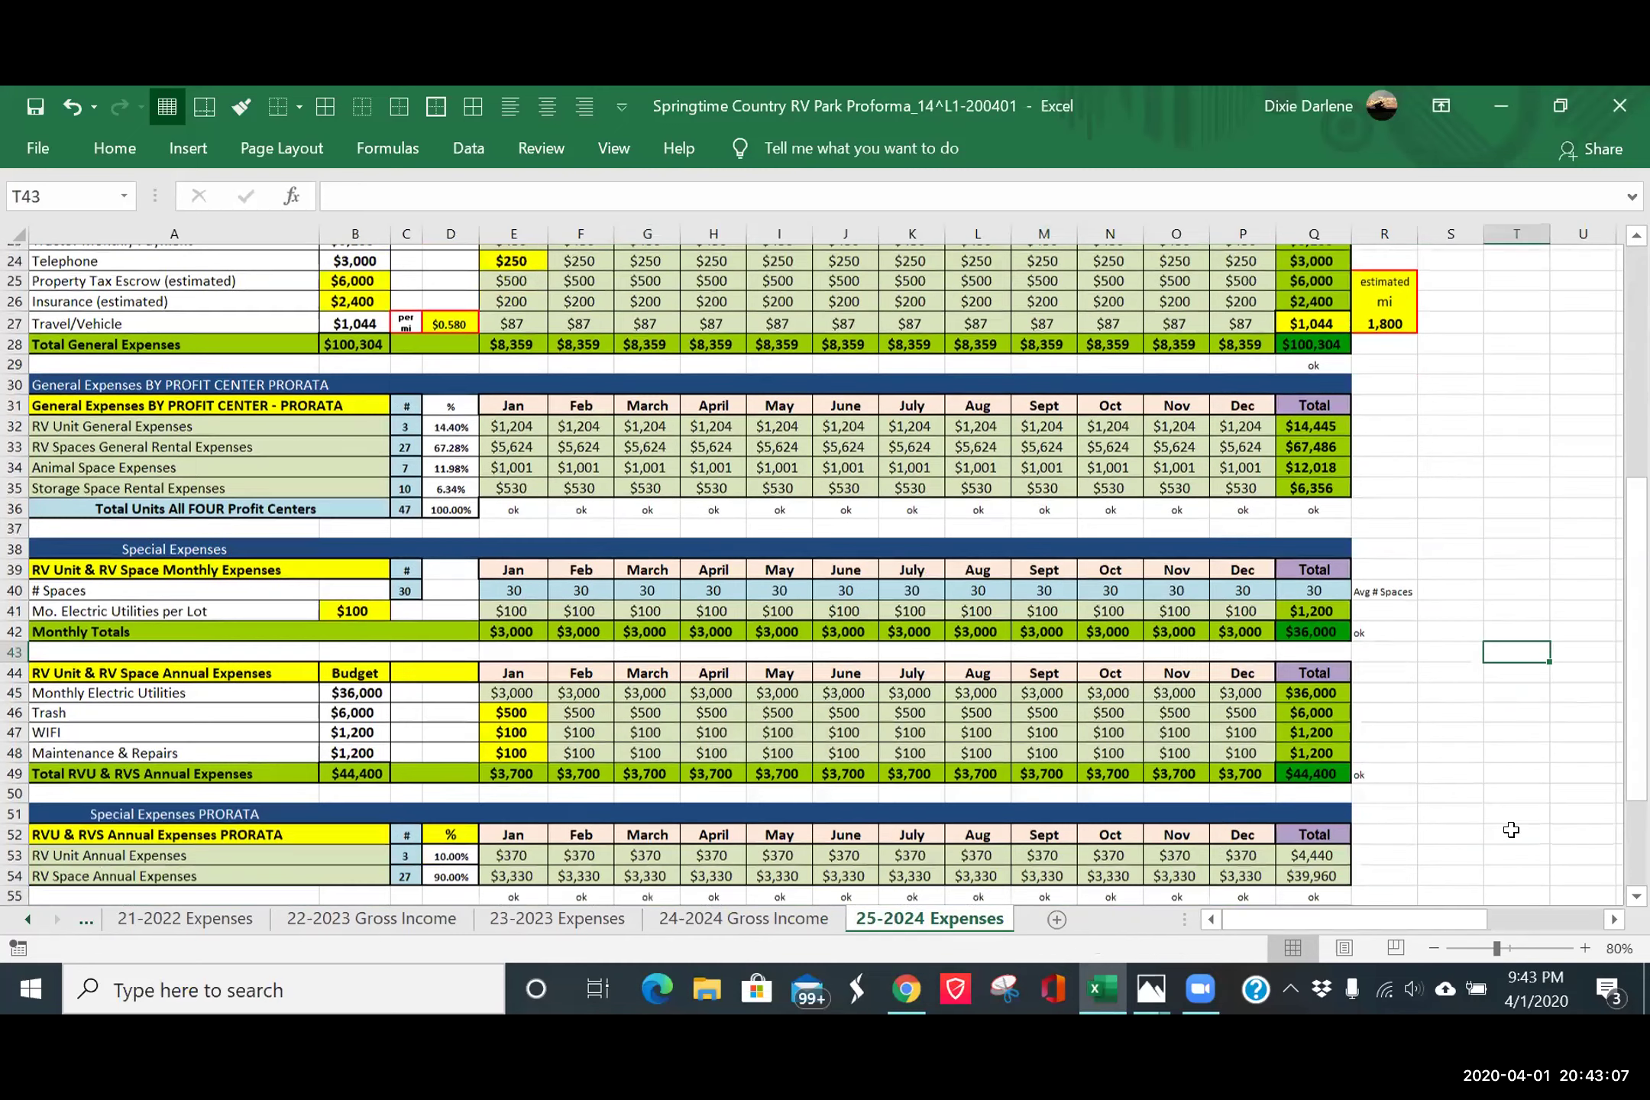
scroll(1511, 830, down, 2)
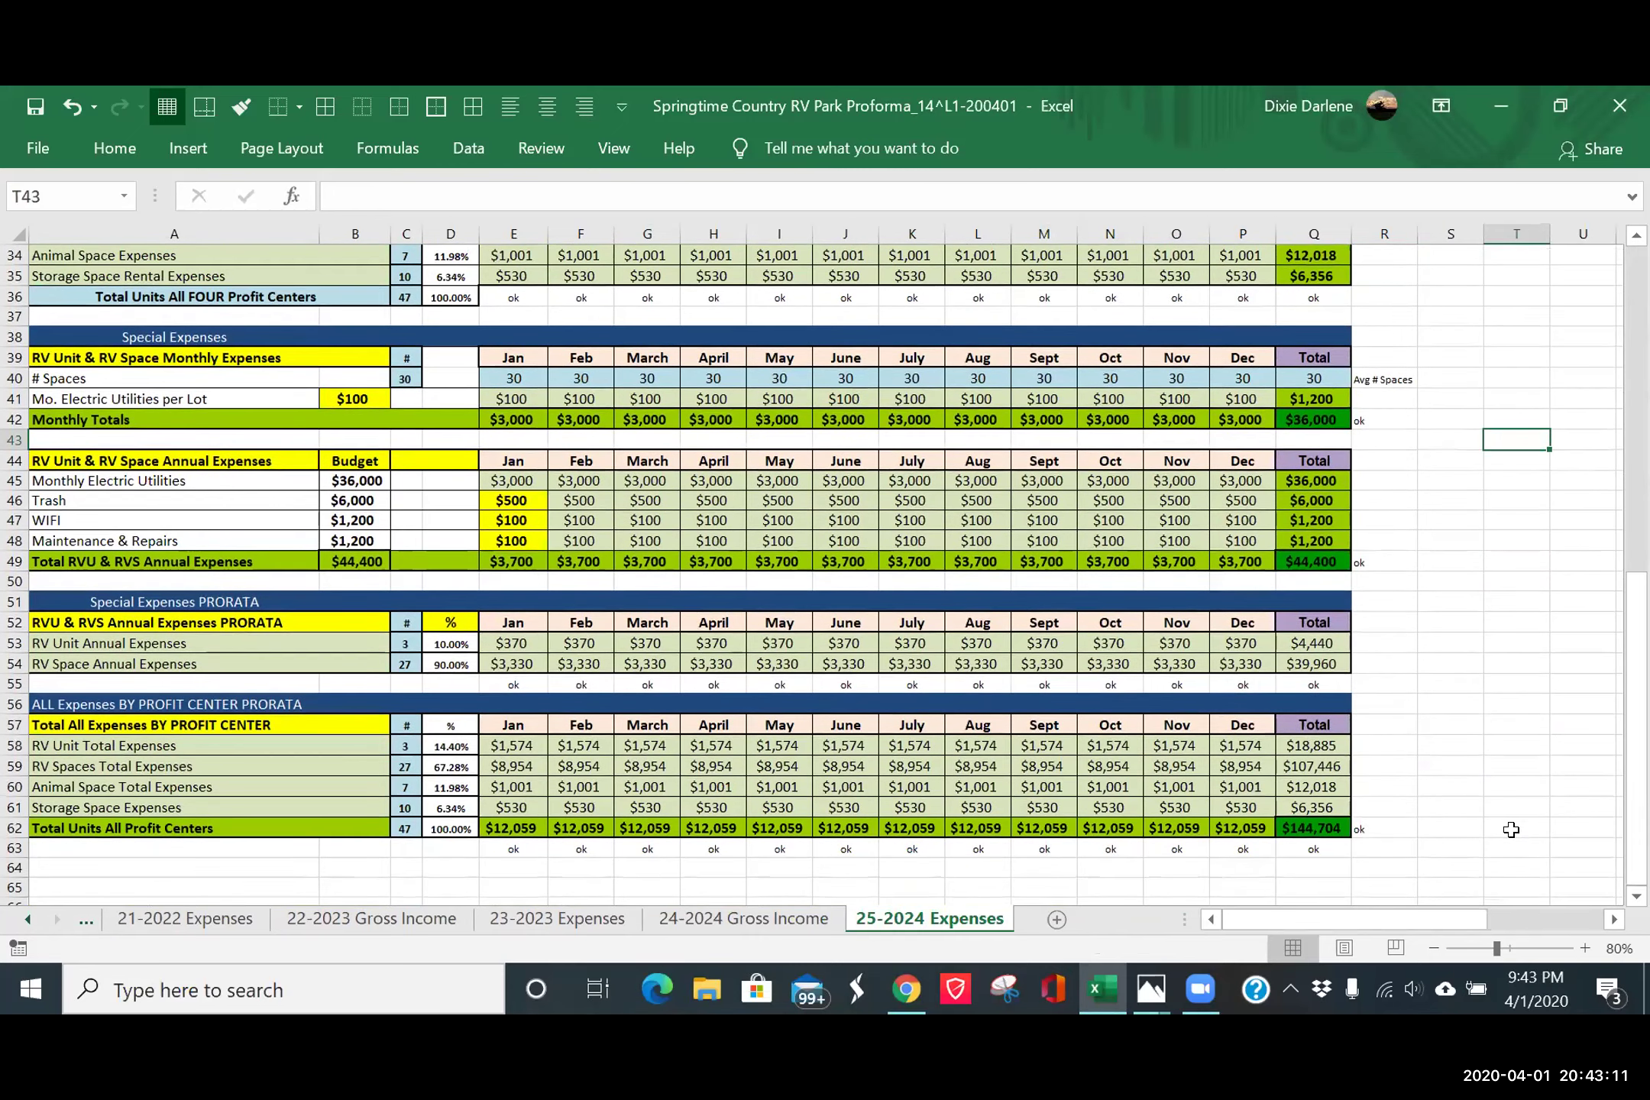
scroll(1511, 830, up, 5)
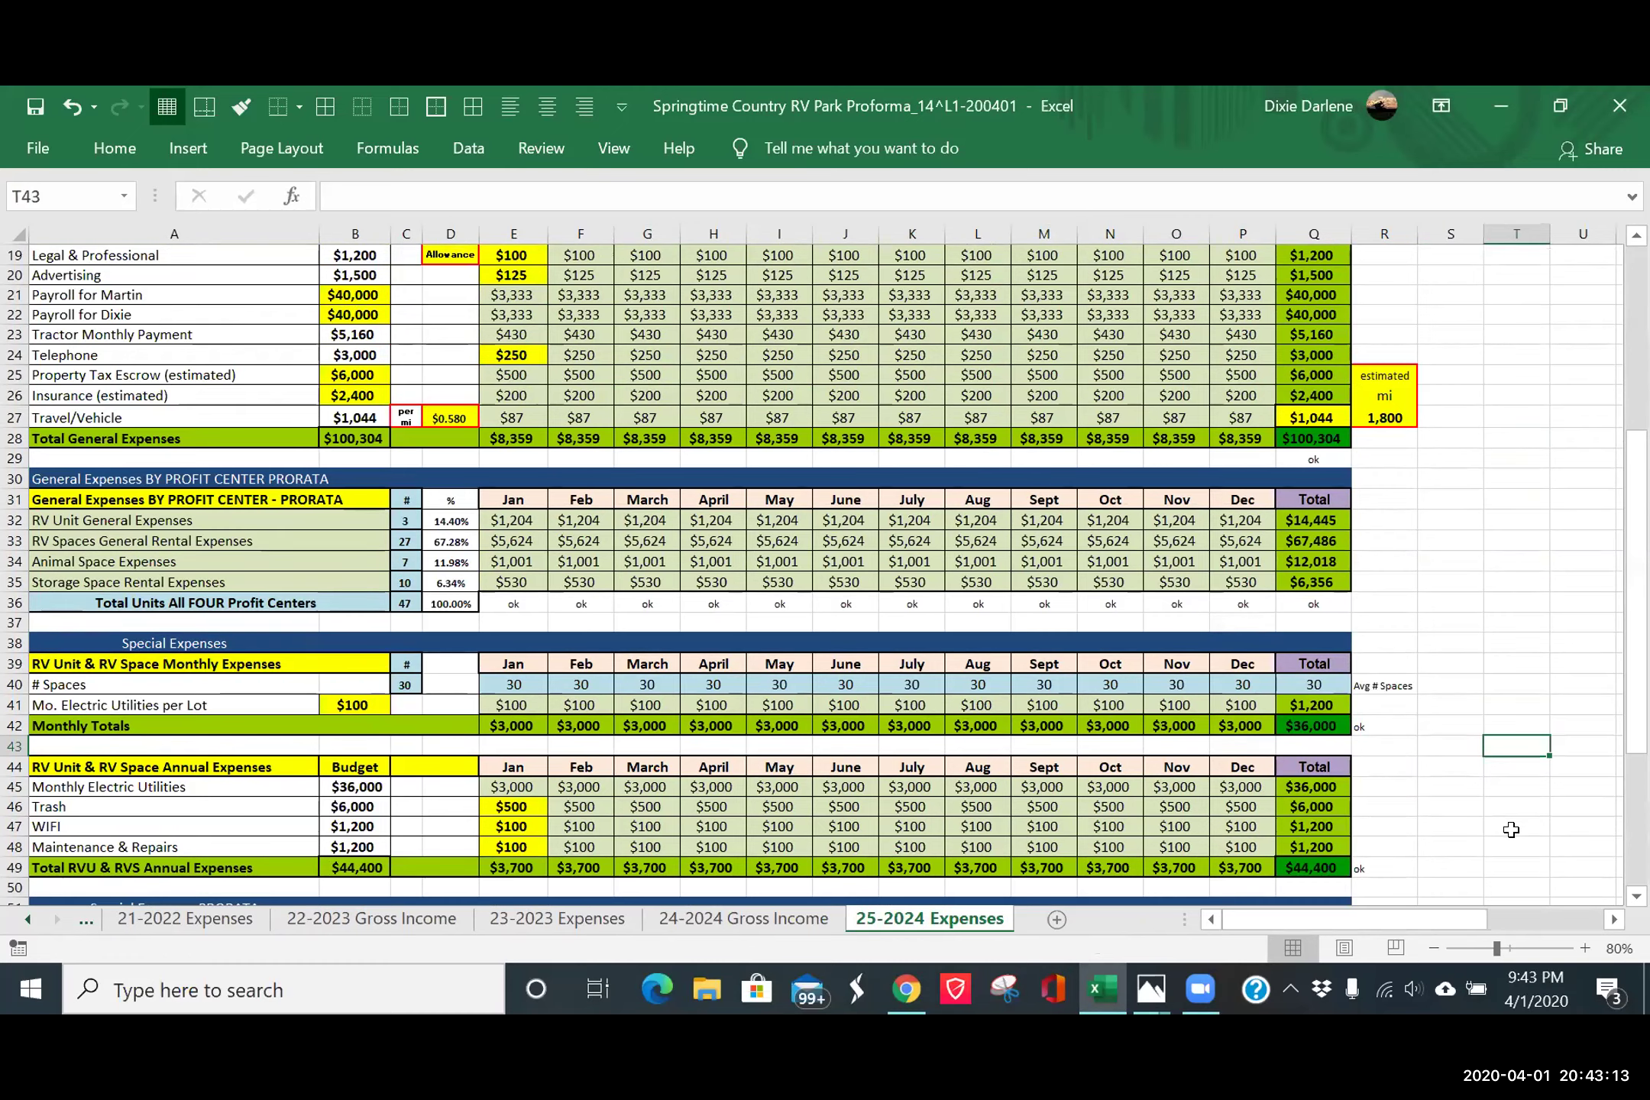
scroll(1508, 762, up, 5)
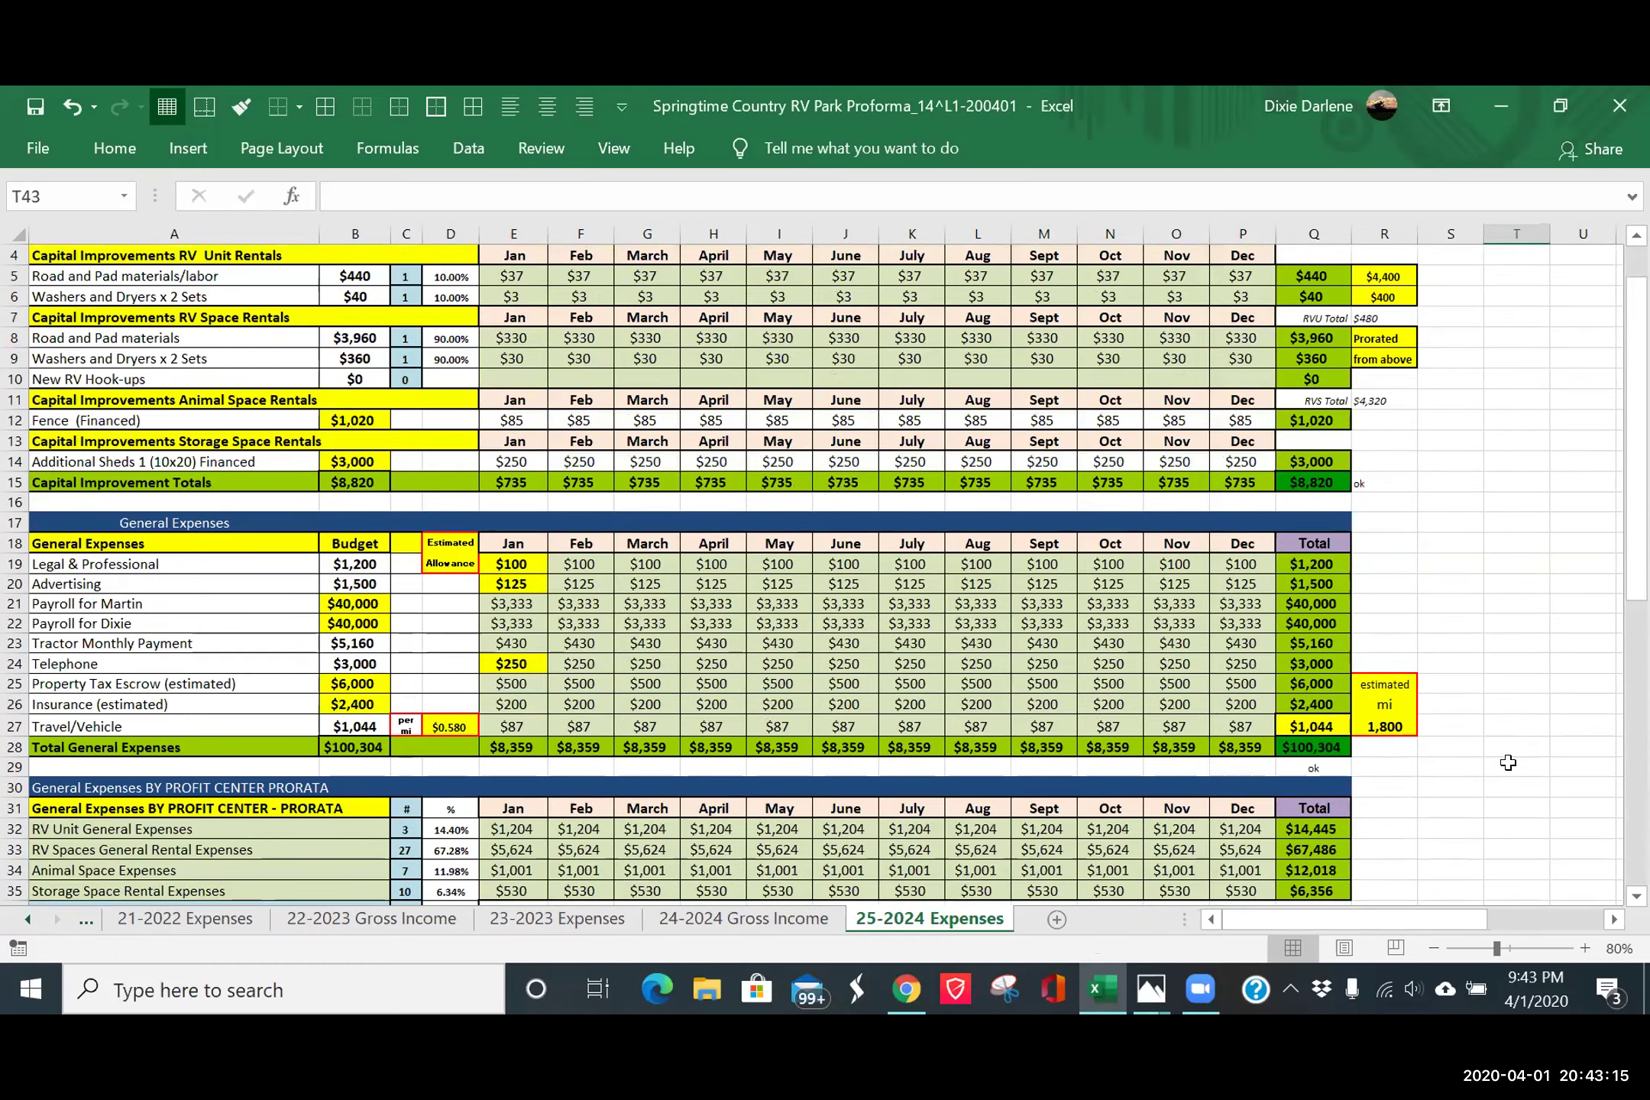
scroll(1508, 762, up, 1)
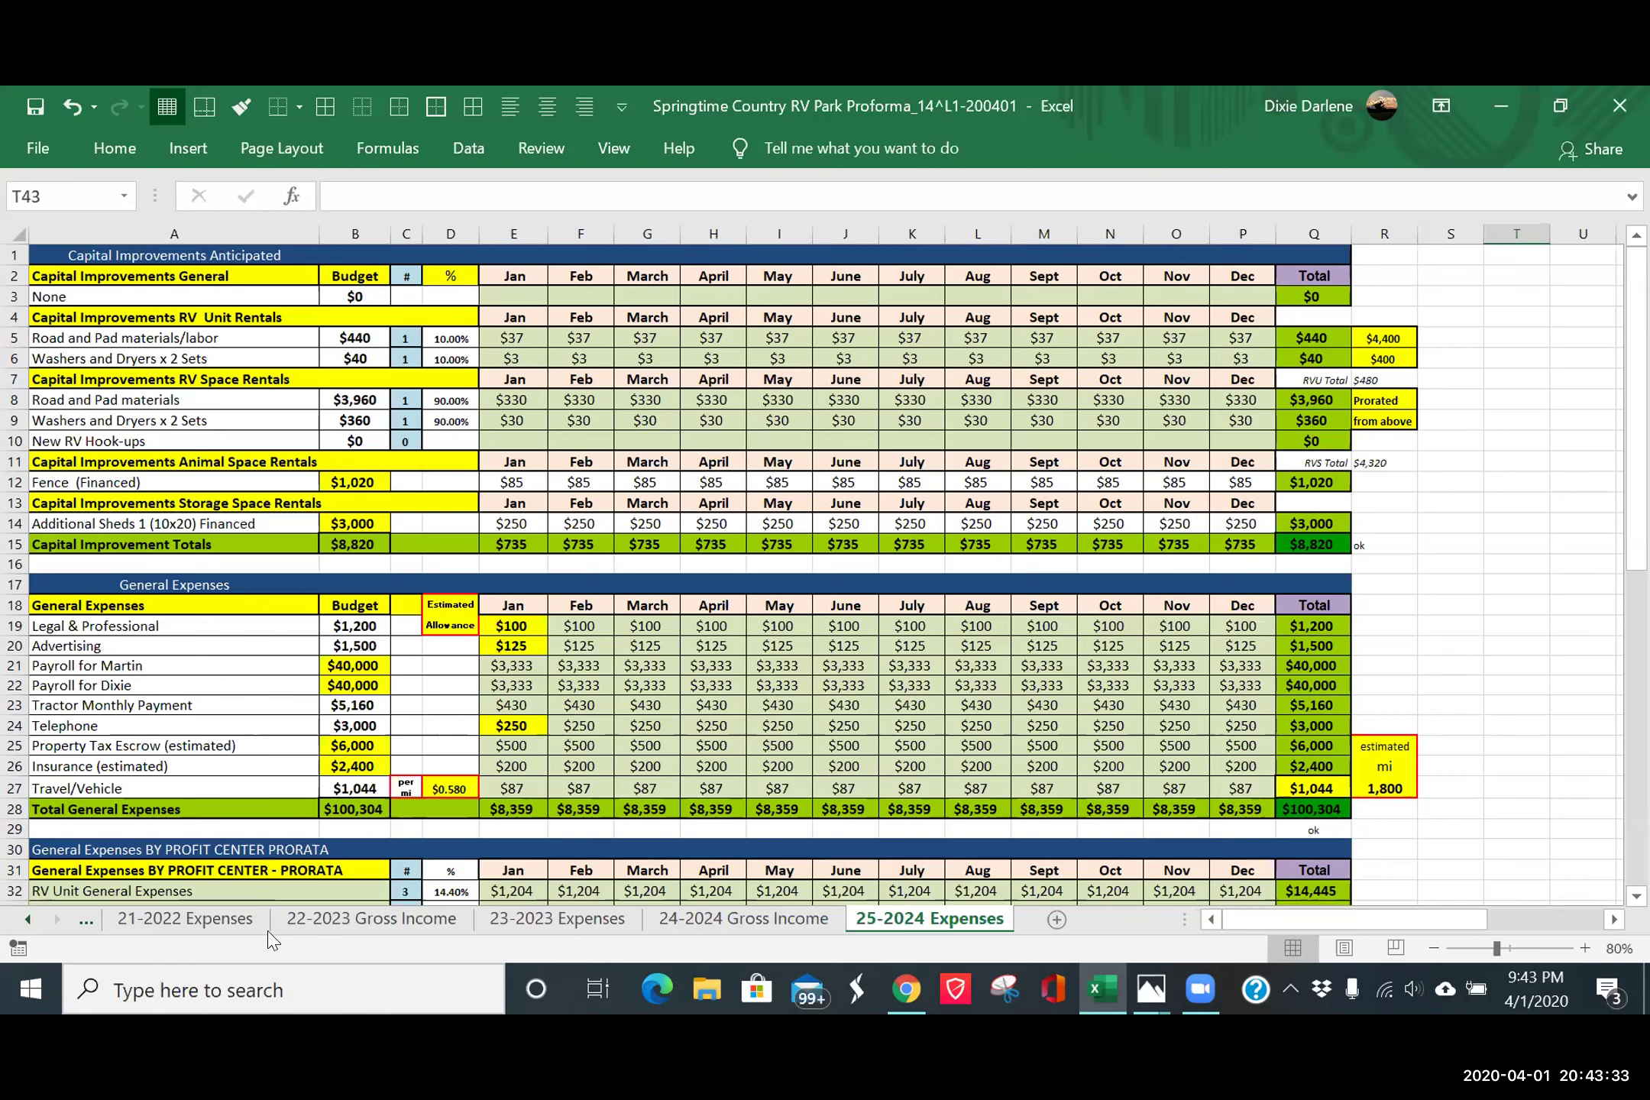
- Open the 24-2024 Gross Income sheet and review its RV, animal and storage income through the gross income row
click(696, 923)
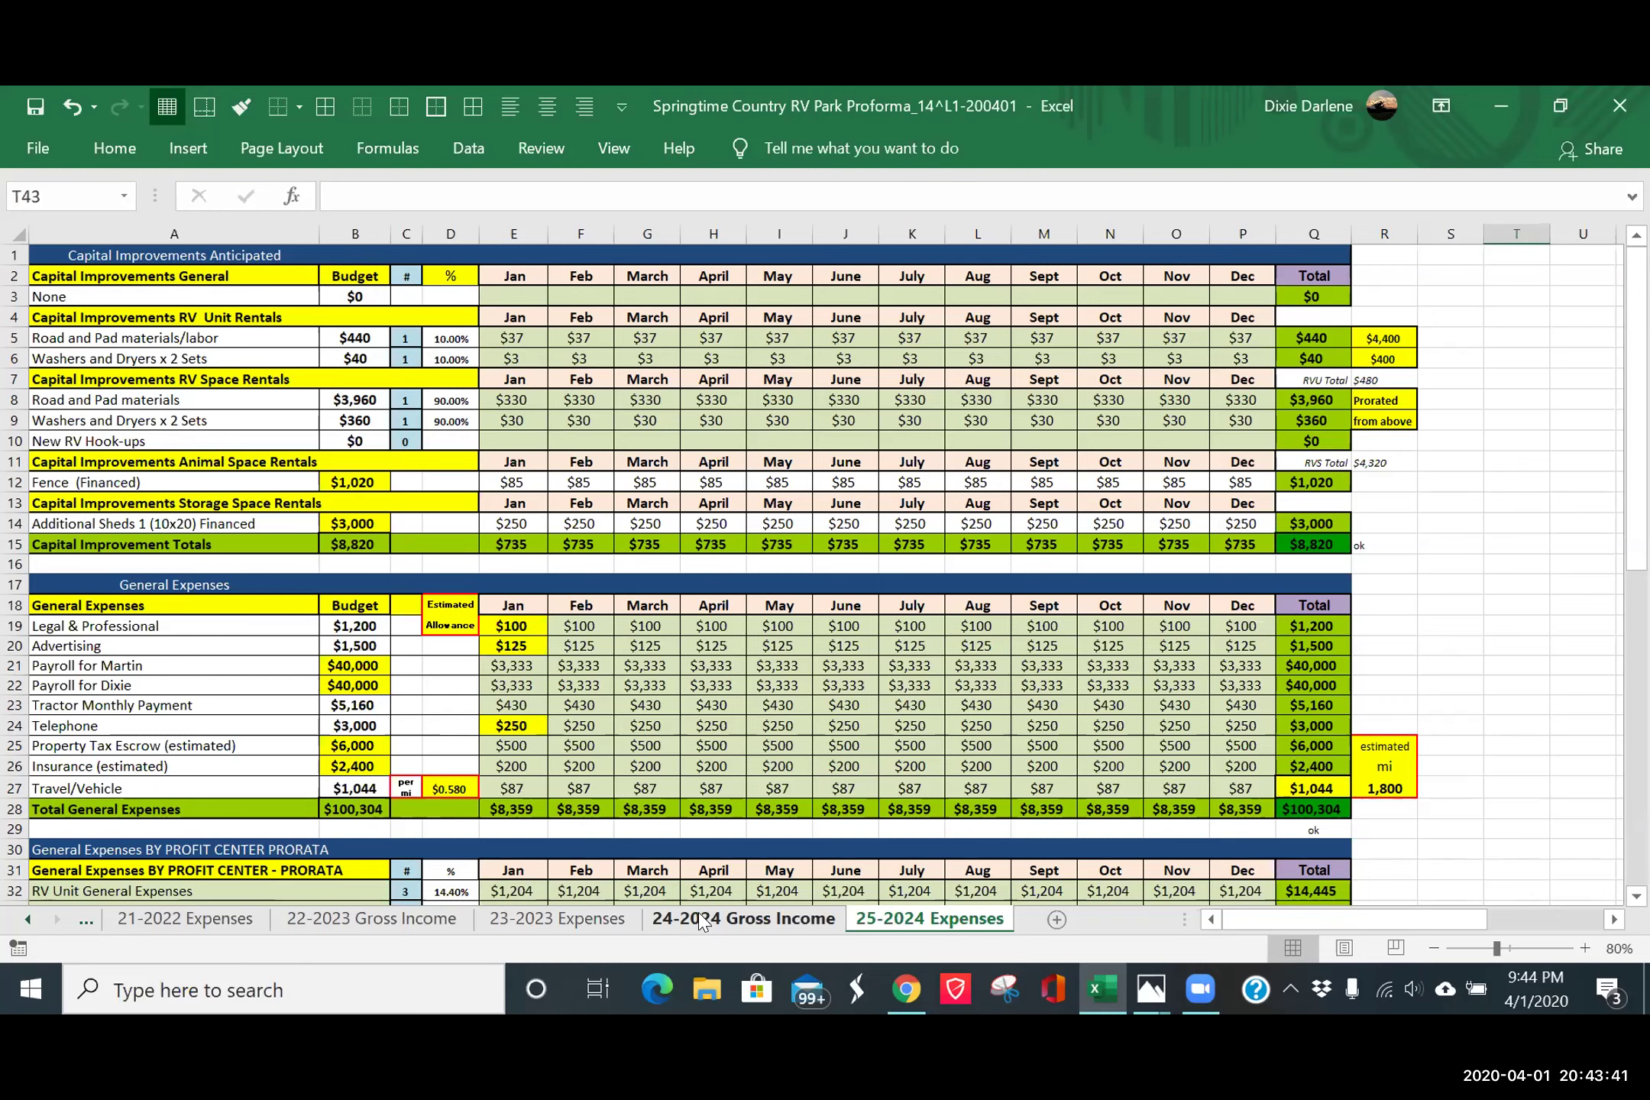
click(701, 923)
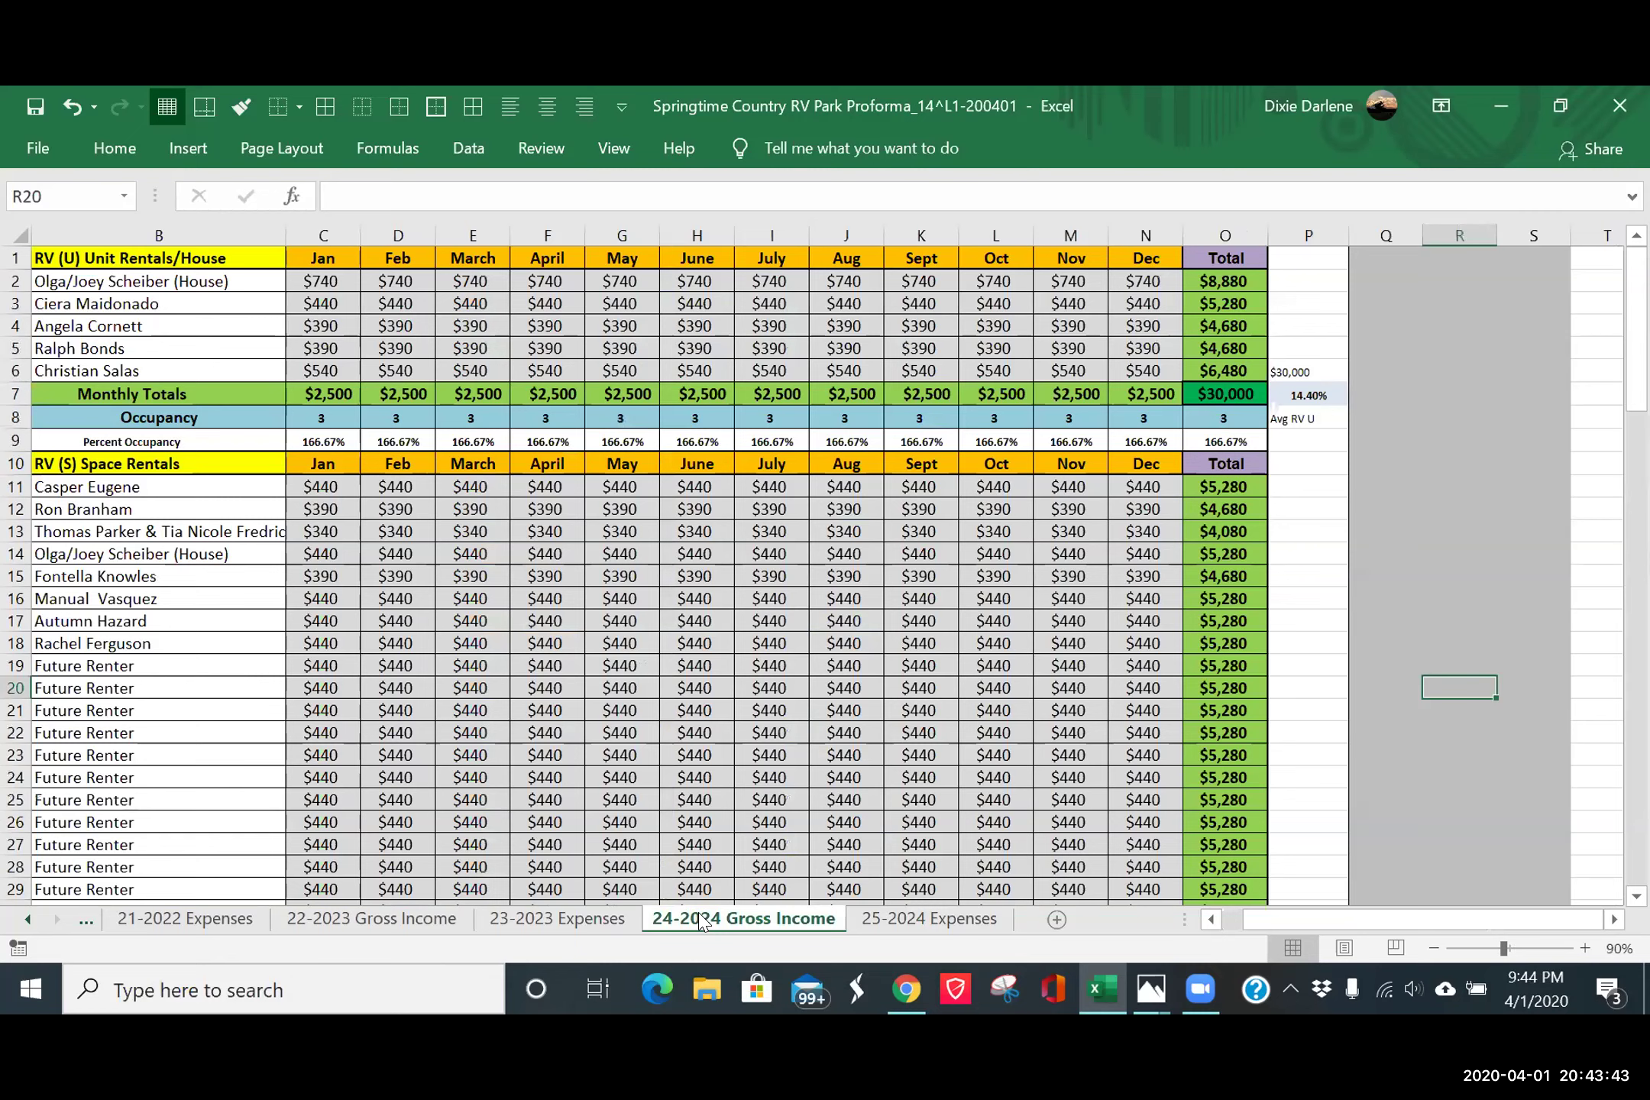
scroll(702, 923, down, 4)
scroll(702, 922, down, 7)
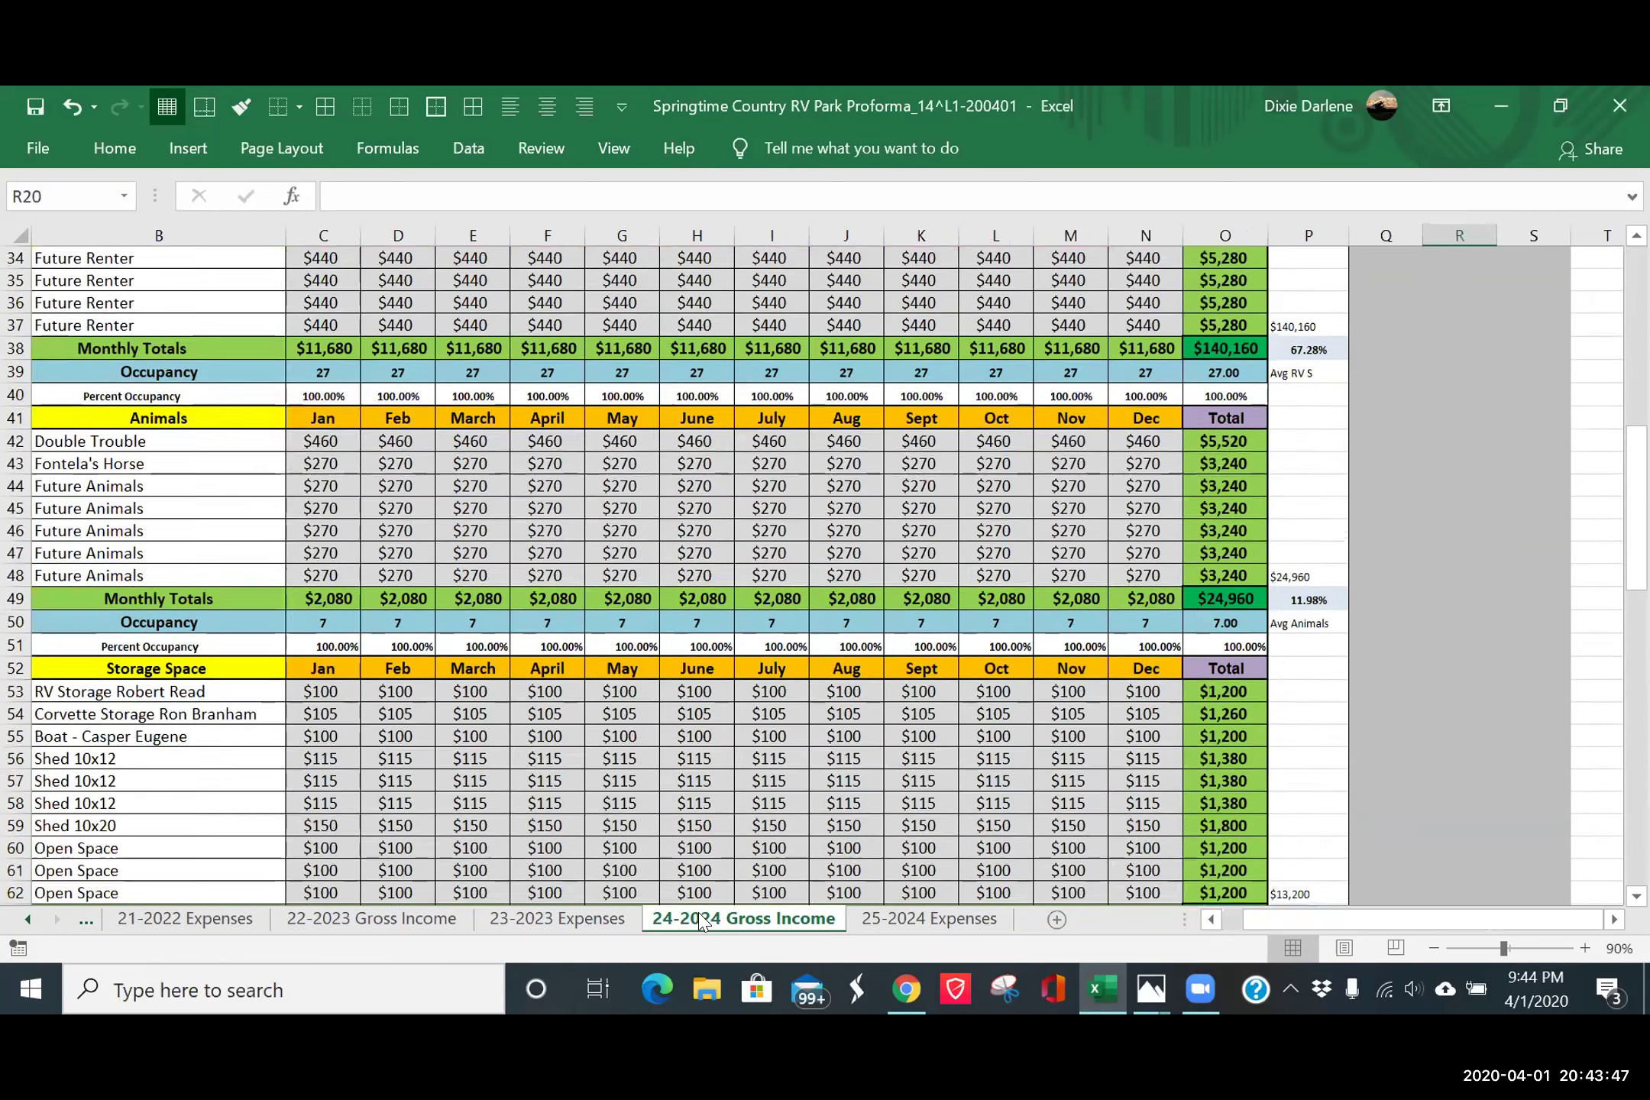
scroll(701, 923, down, 5)
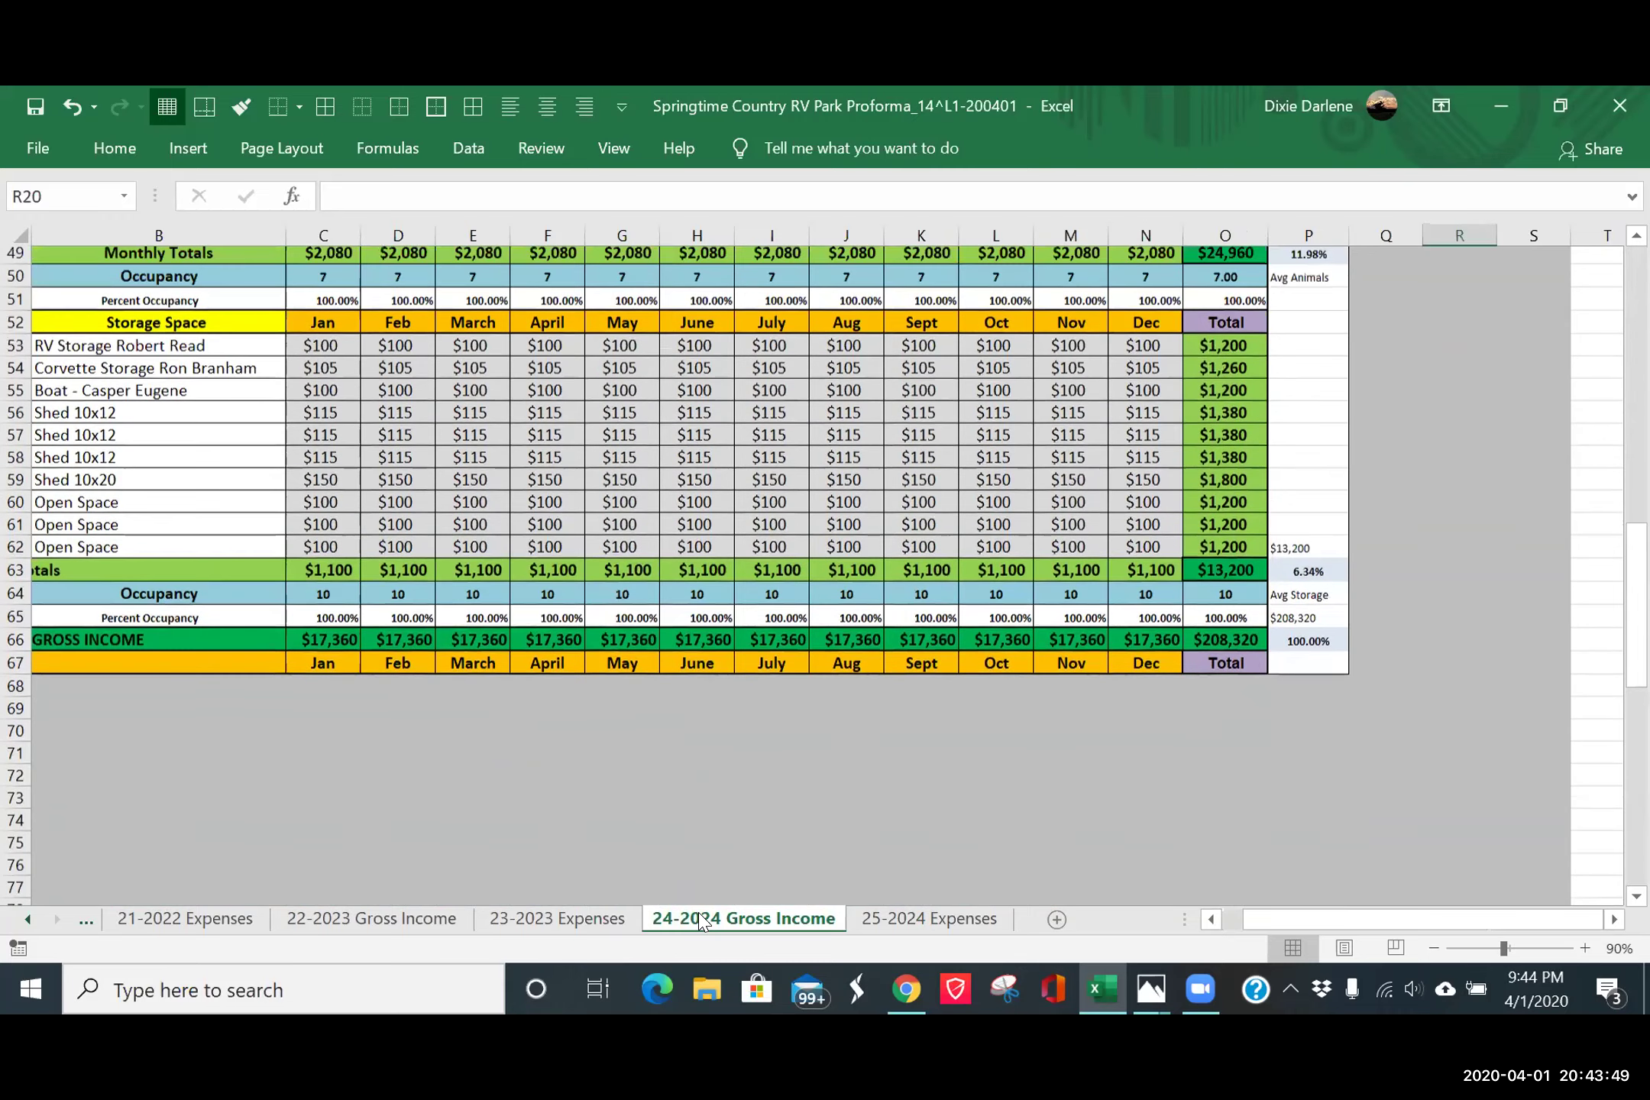
scroll(702, 921, up, 2)
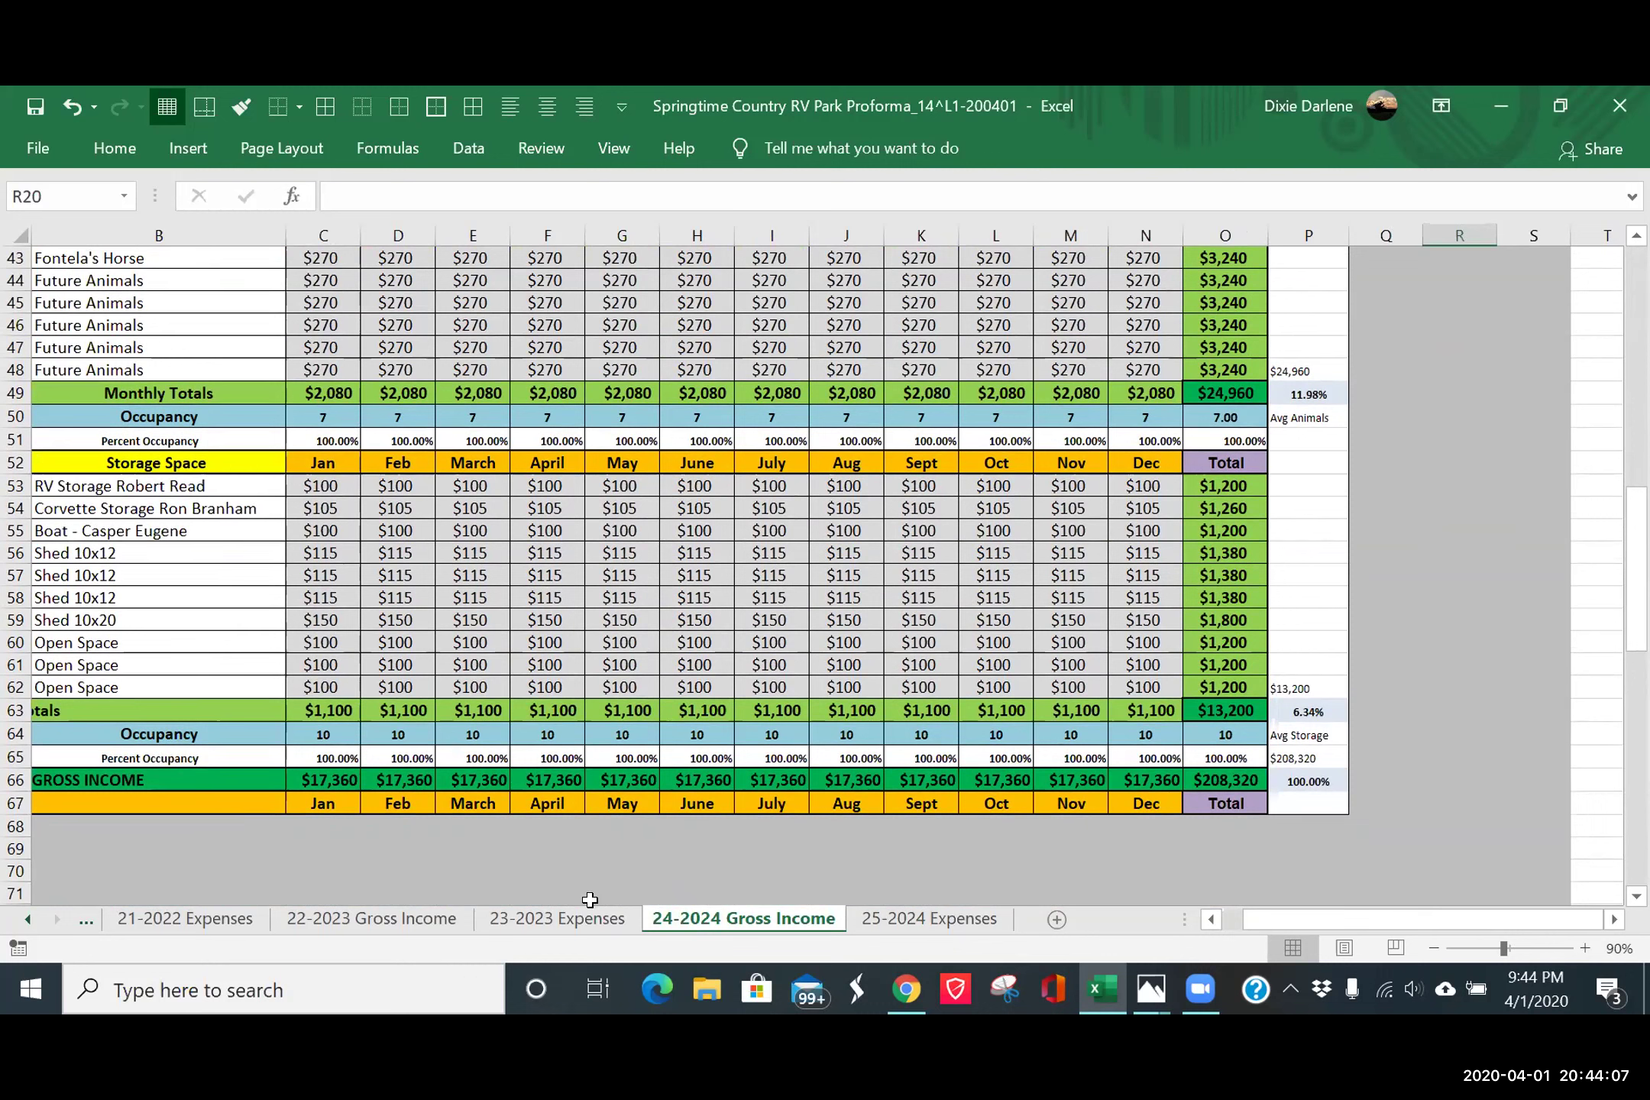
- Return to the 7-Annual Summary GRADUATED 14% sheet and look over its yearly payment table and loan dates
click(24, 919)
click(24, 920)
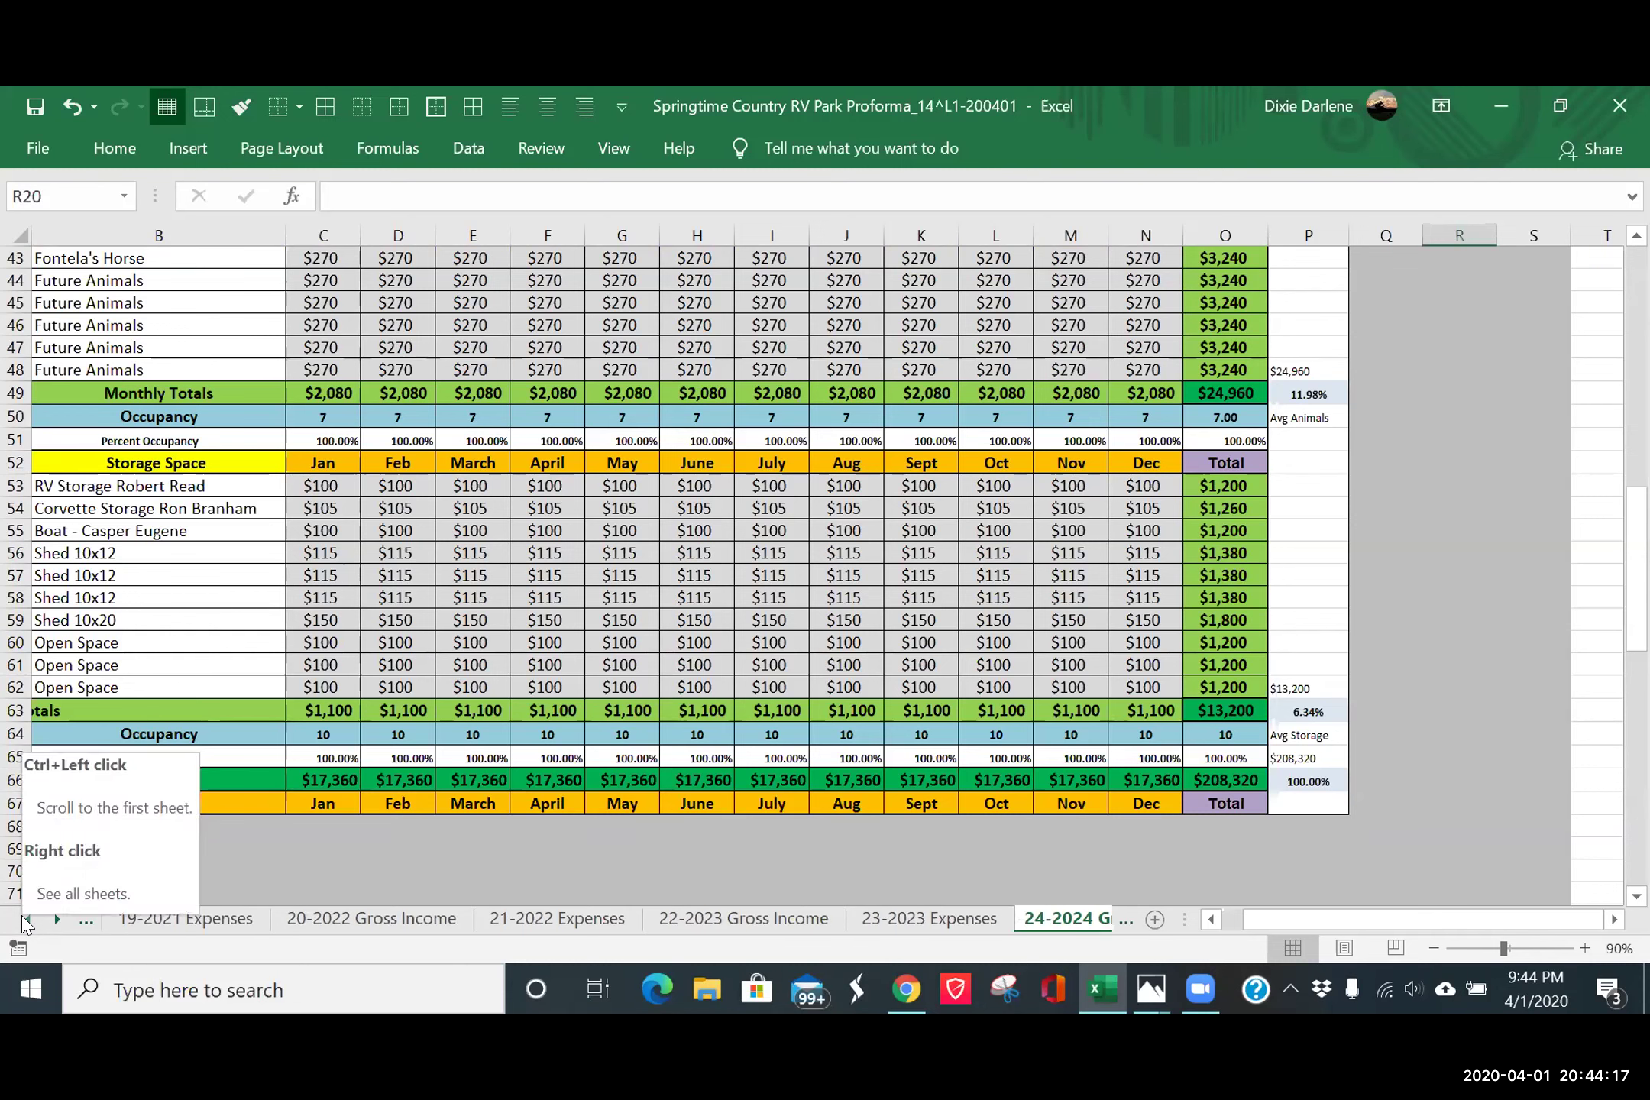
click(24, 920)
click(24, 920)
click(23, 919)
click(24, 919)
click(24, 920)
click(24, 919)
click(23, 920)
click(24, 920)
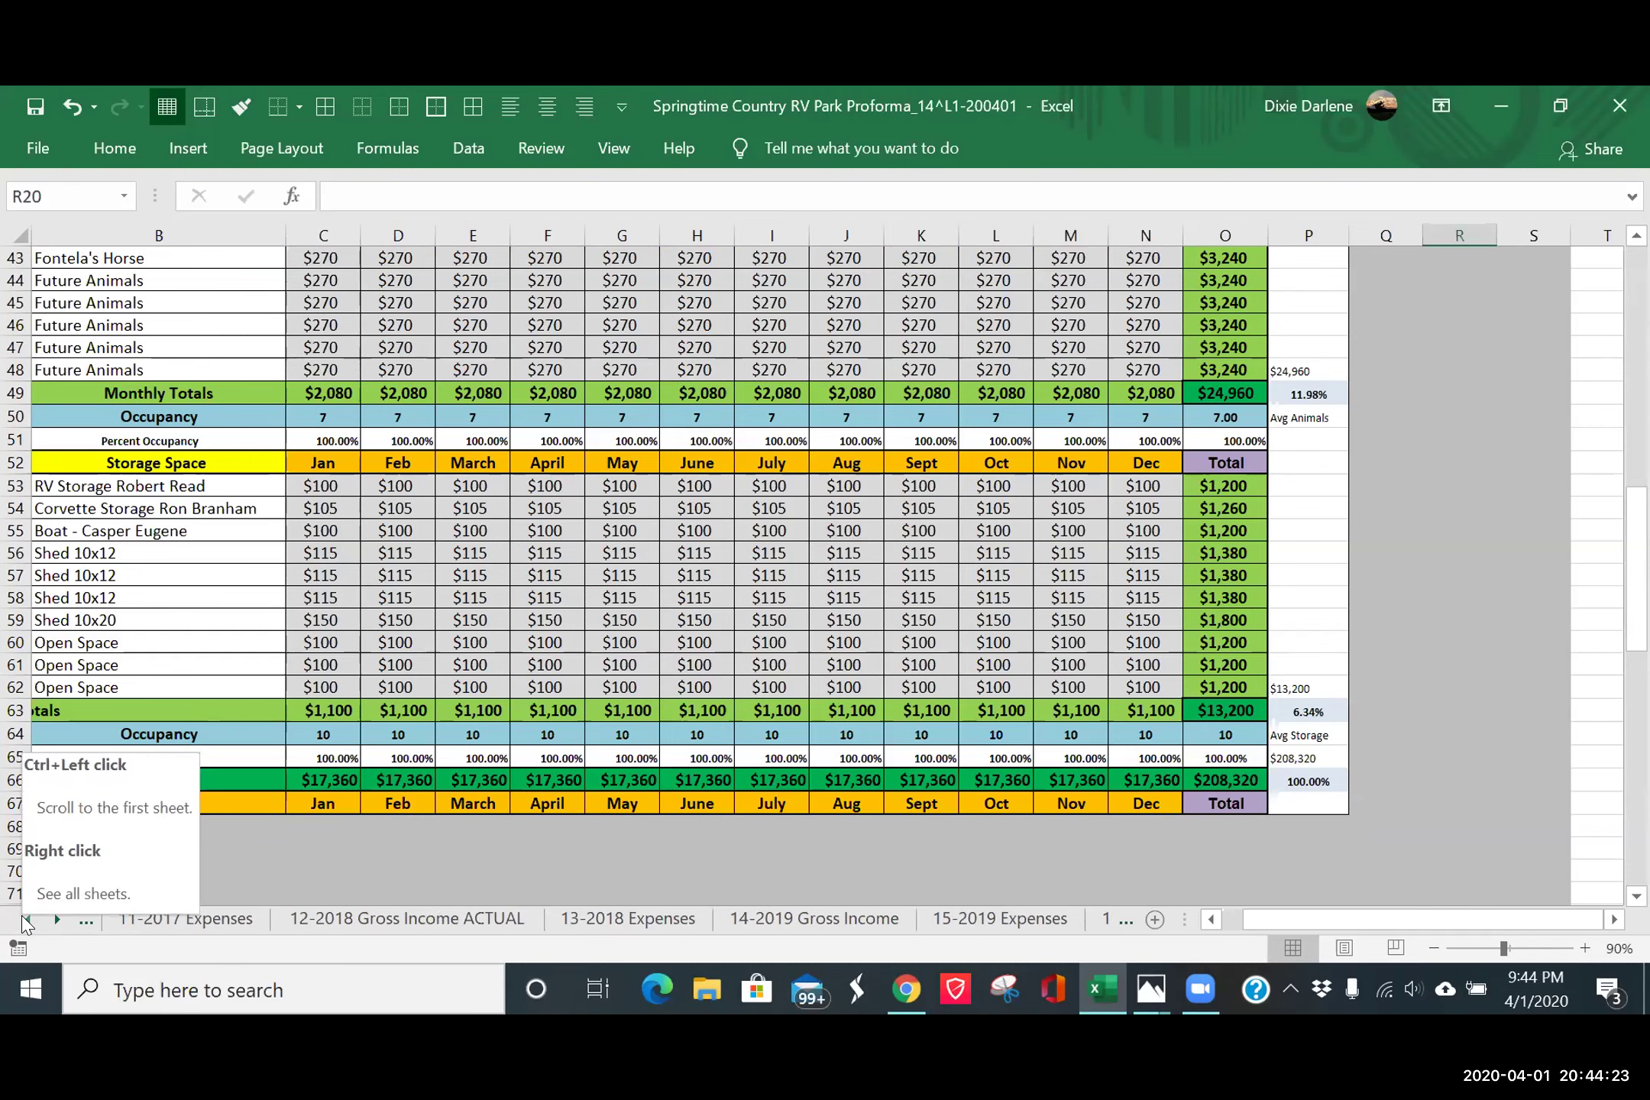
click(24, 920)
click(23, 920)
click(23, 920)
click(23, 920)
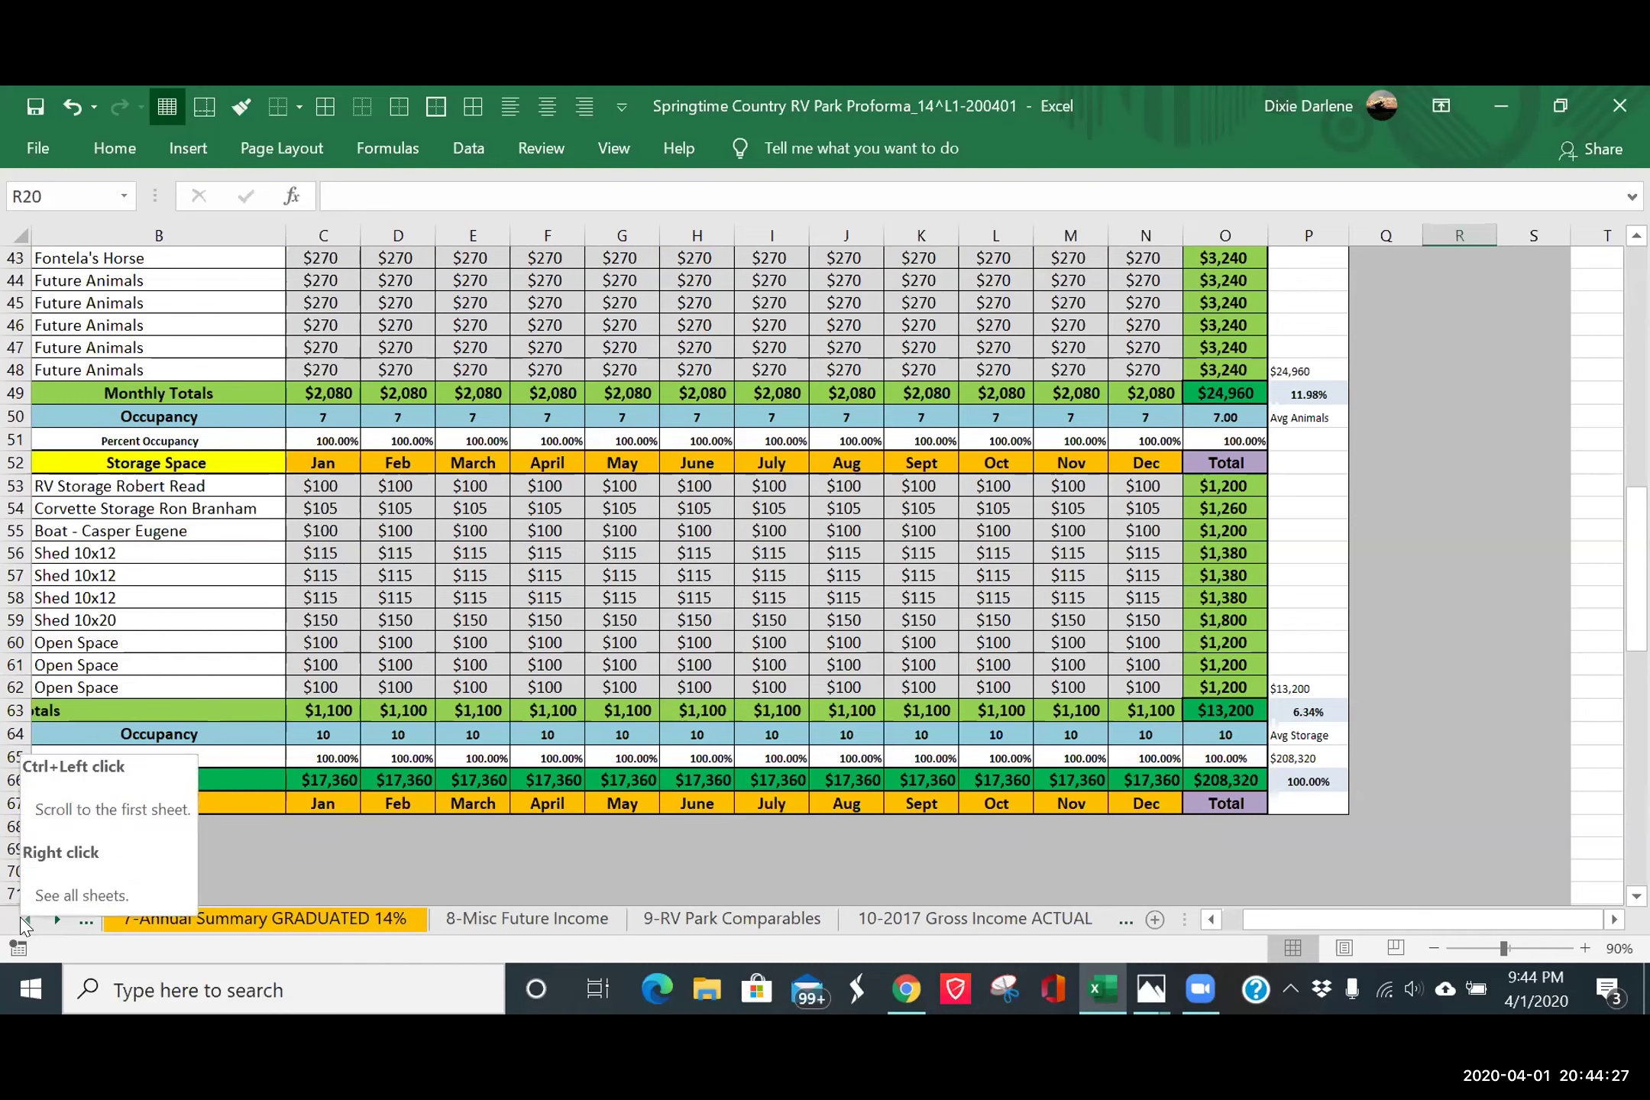
click(23, 920)
click(24, 920)
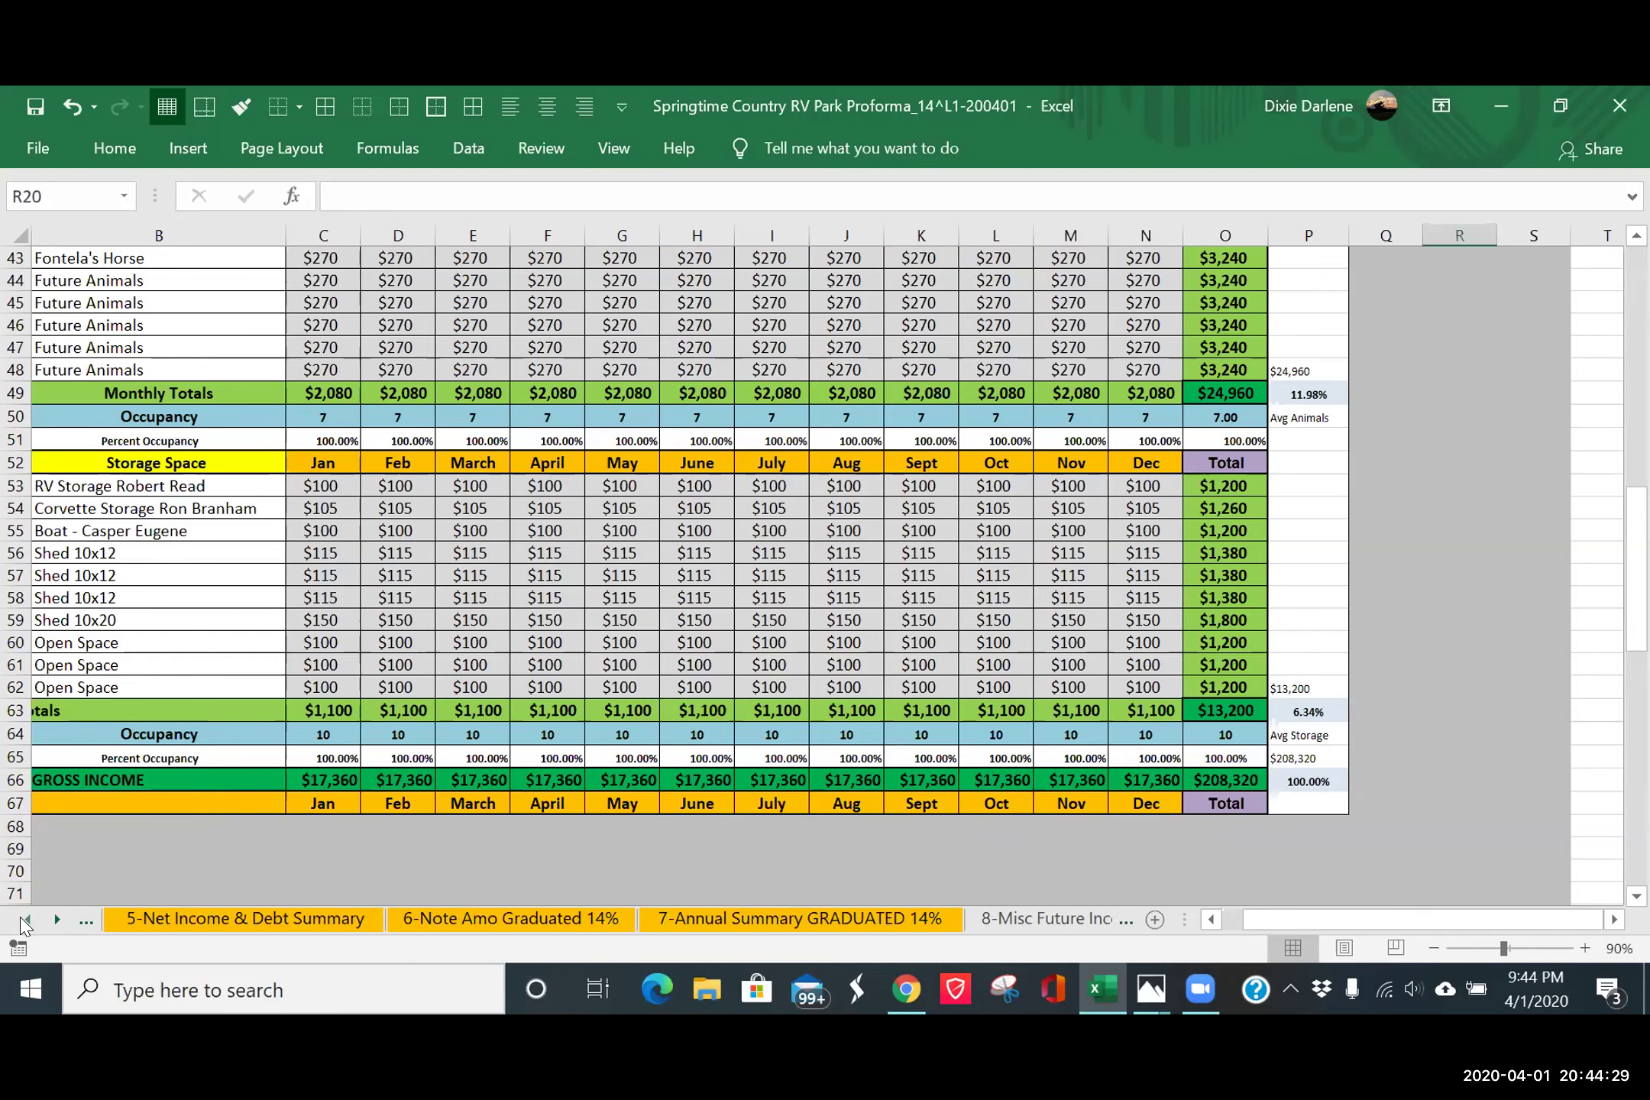
click(758, 922)
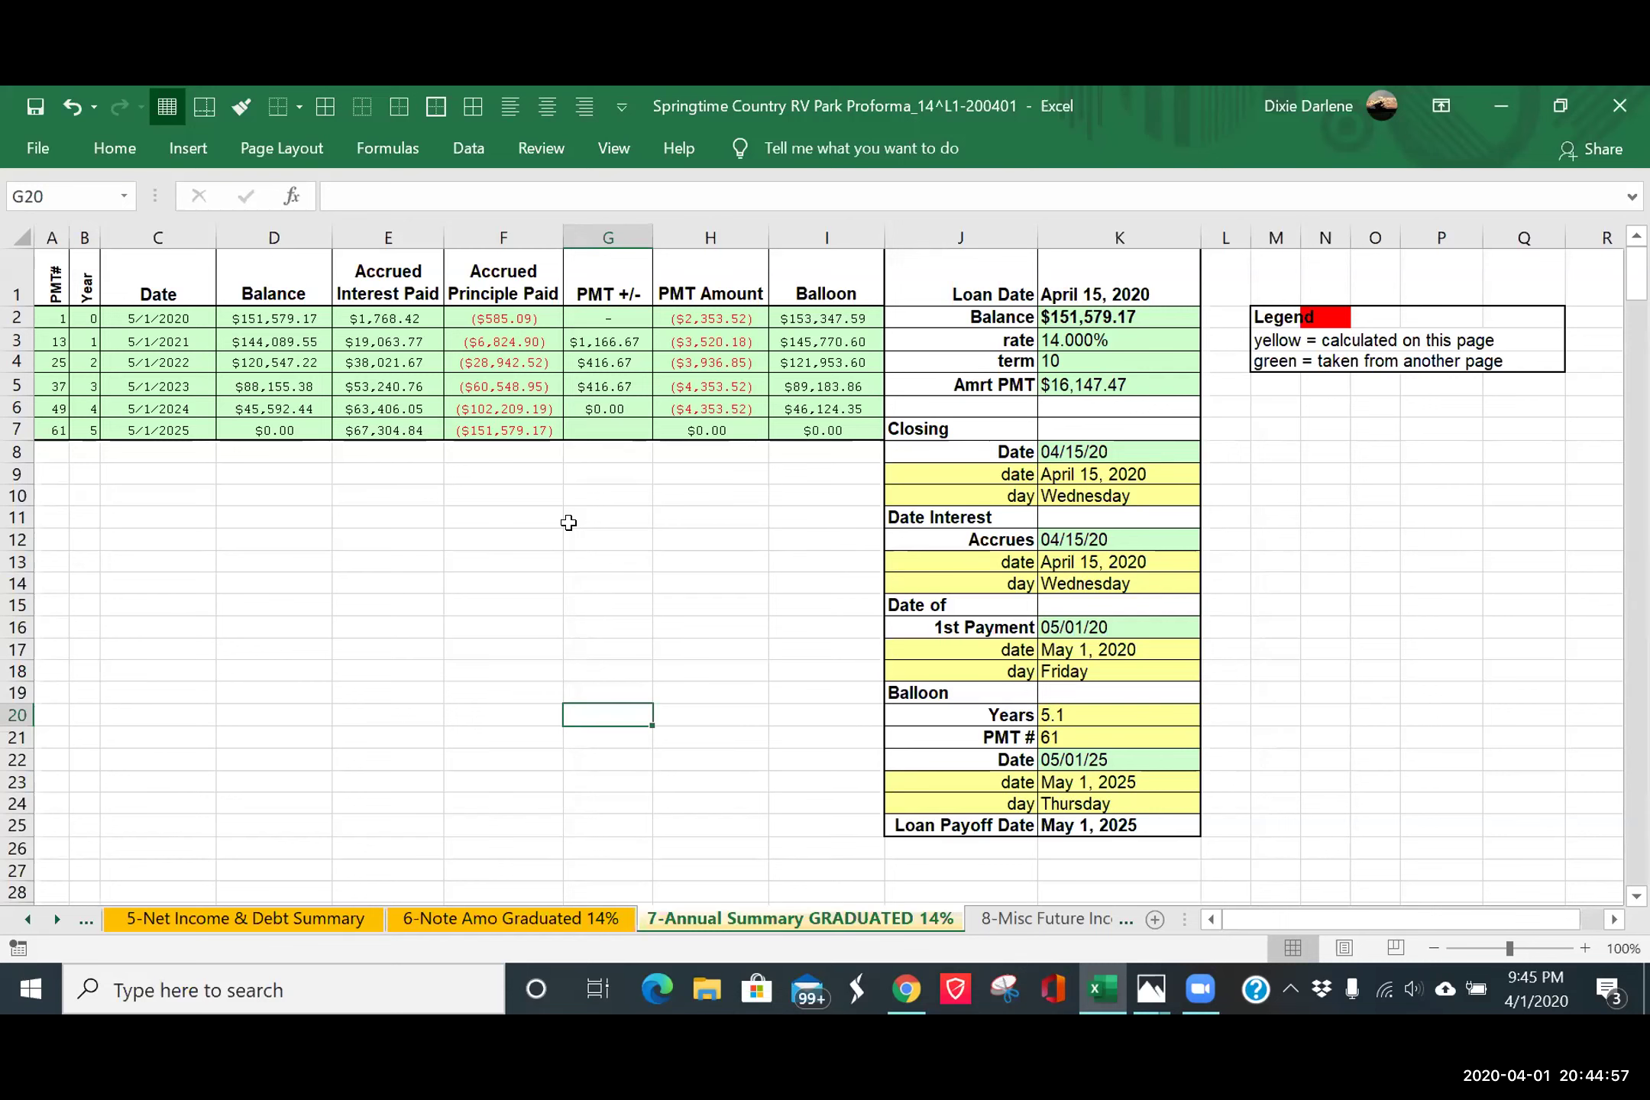
scroll(569, 523, down, 4)
scroll(566, 523, up, 1)
scroll(567, 523, up, 4)
- Bring the workbook's first sheets into reach, starting with 1-Table of Contents
click(28, 919)
click(28, 919)
click(29, 919)
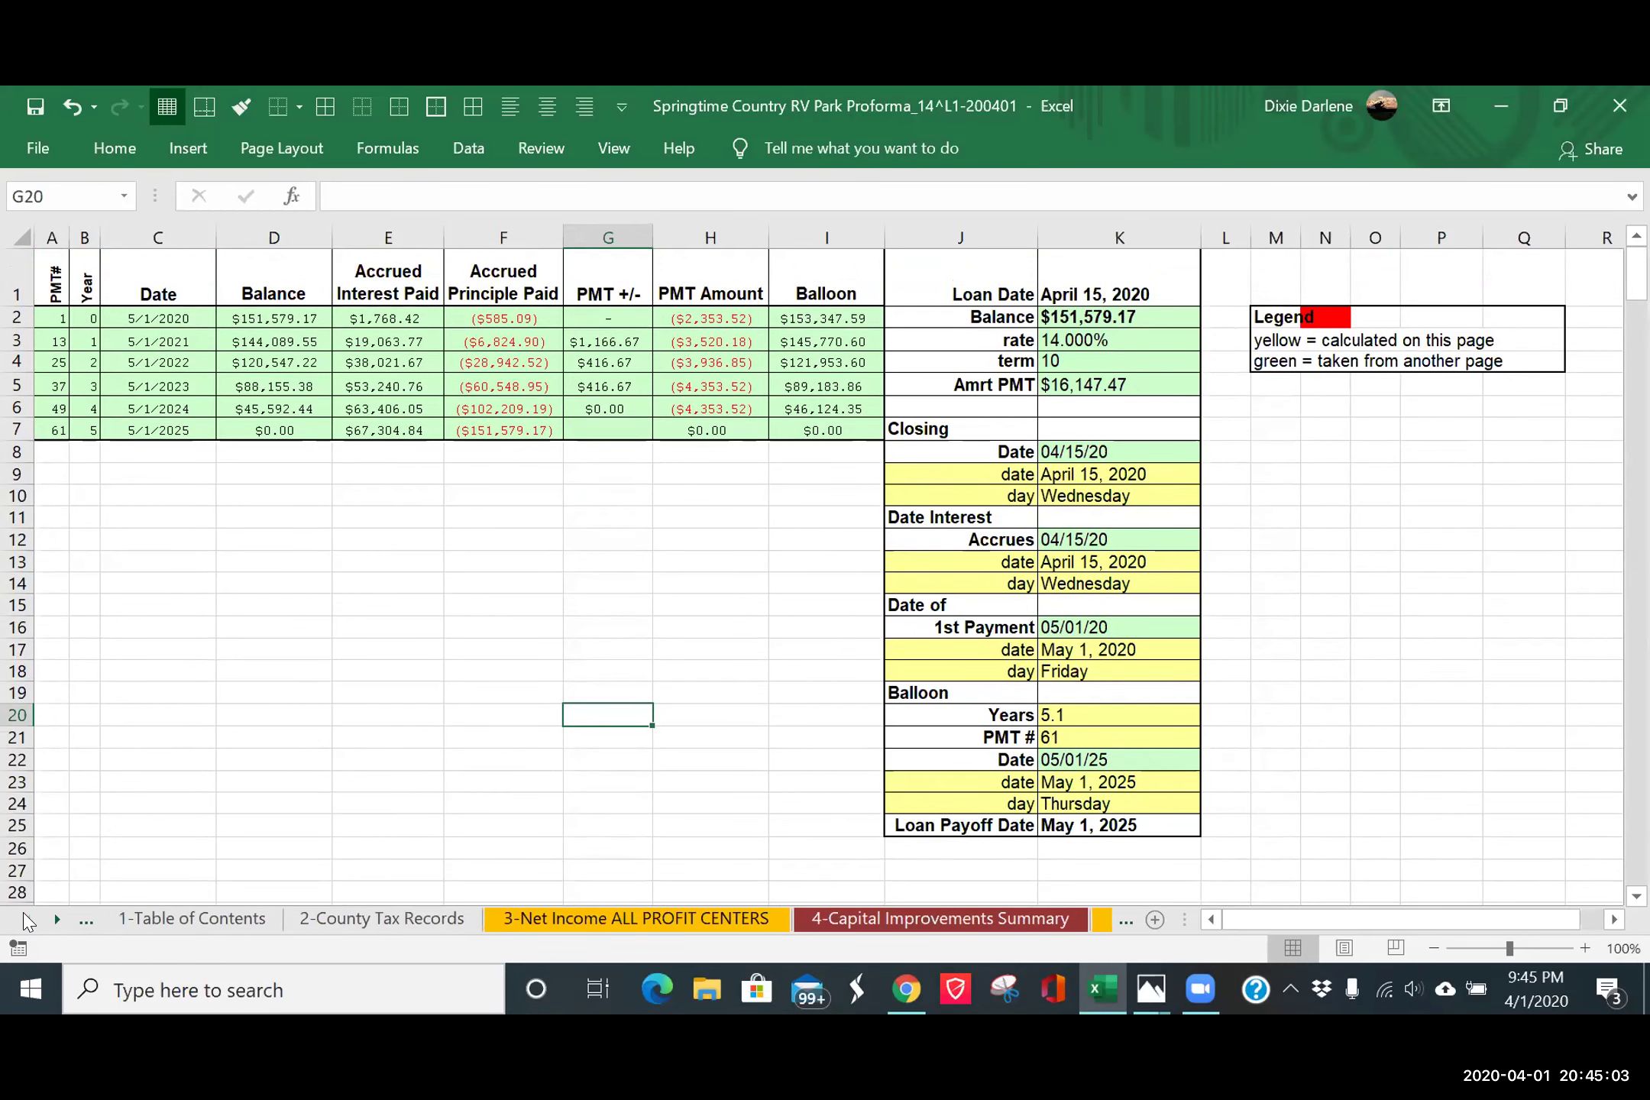